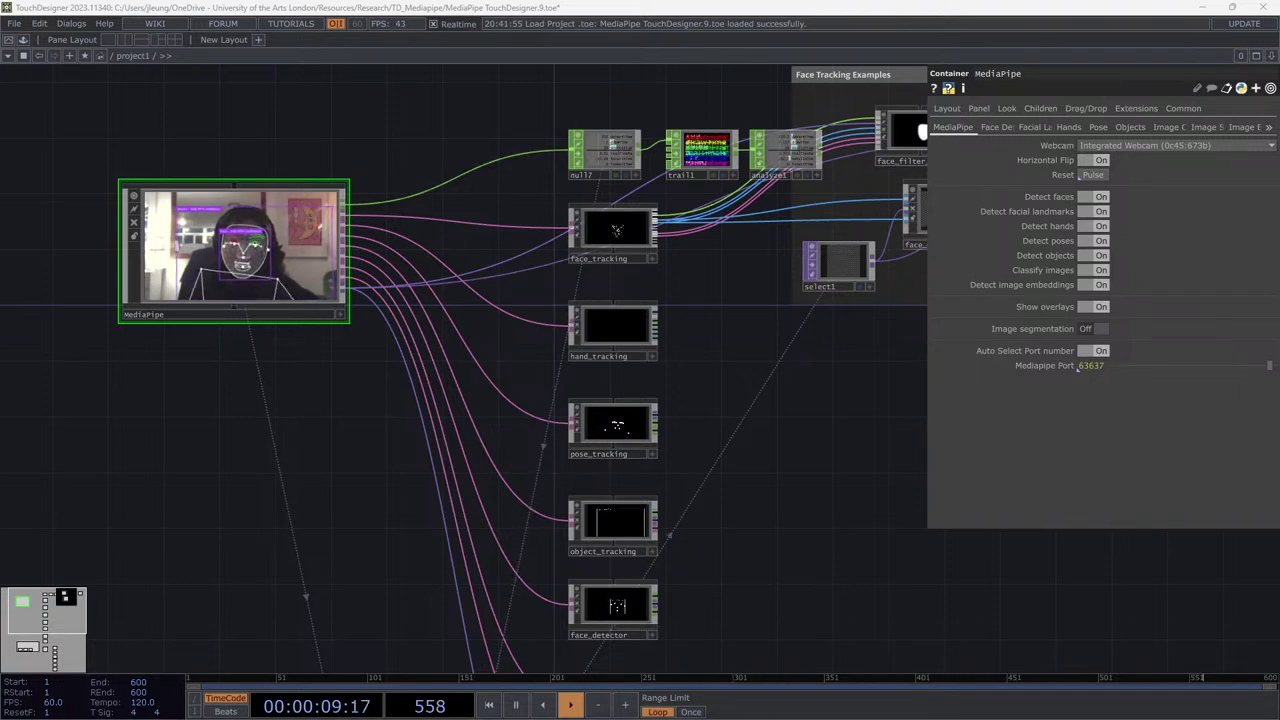
Recentre and zoom the network view around the MediaPipe node.
scroll(707, 351, down, 3)
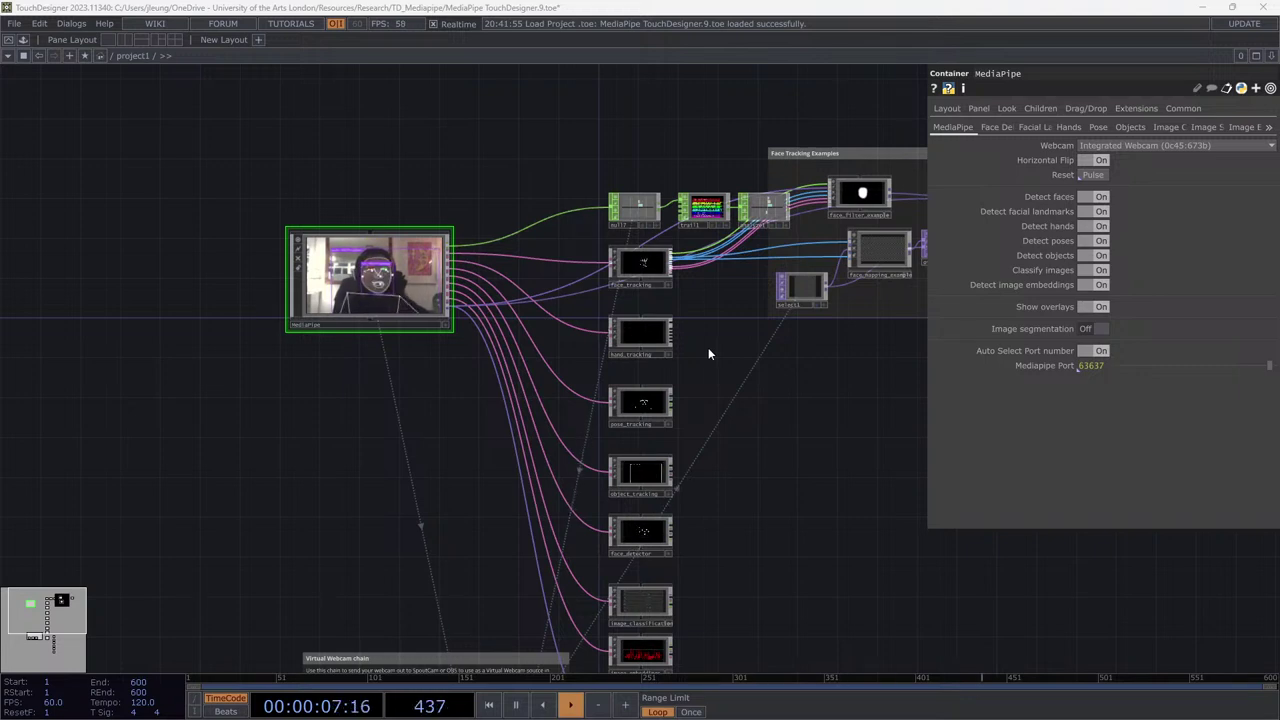
drag(778, 343, 543, 249)
scroll(560, 410, down, 4)
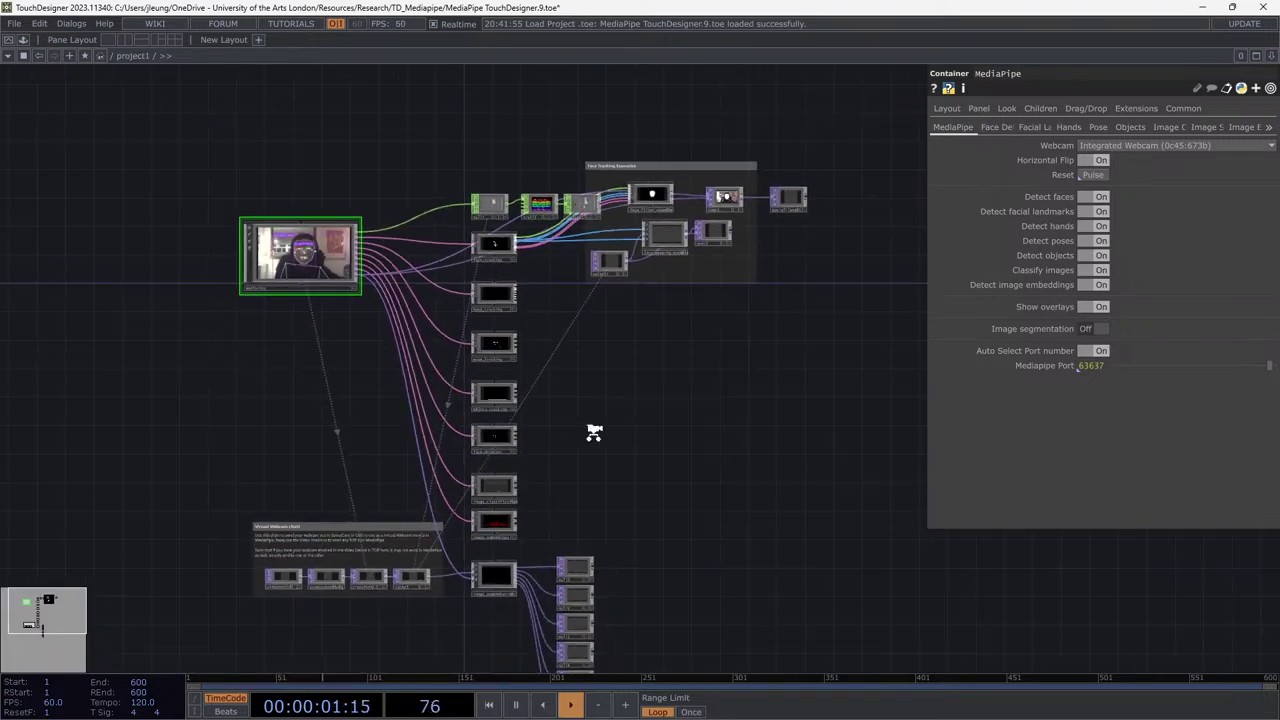
scroll(630, 350, up, 6)
scroll(650, 340, down, 2)
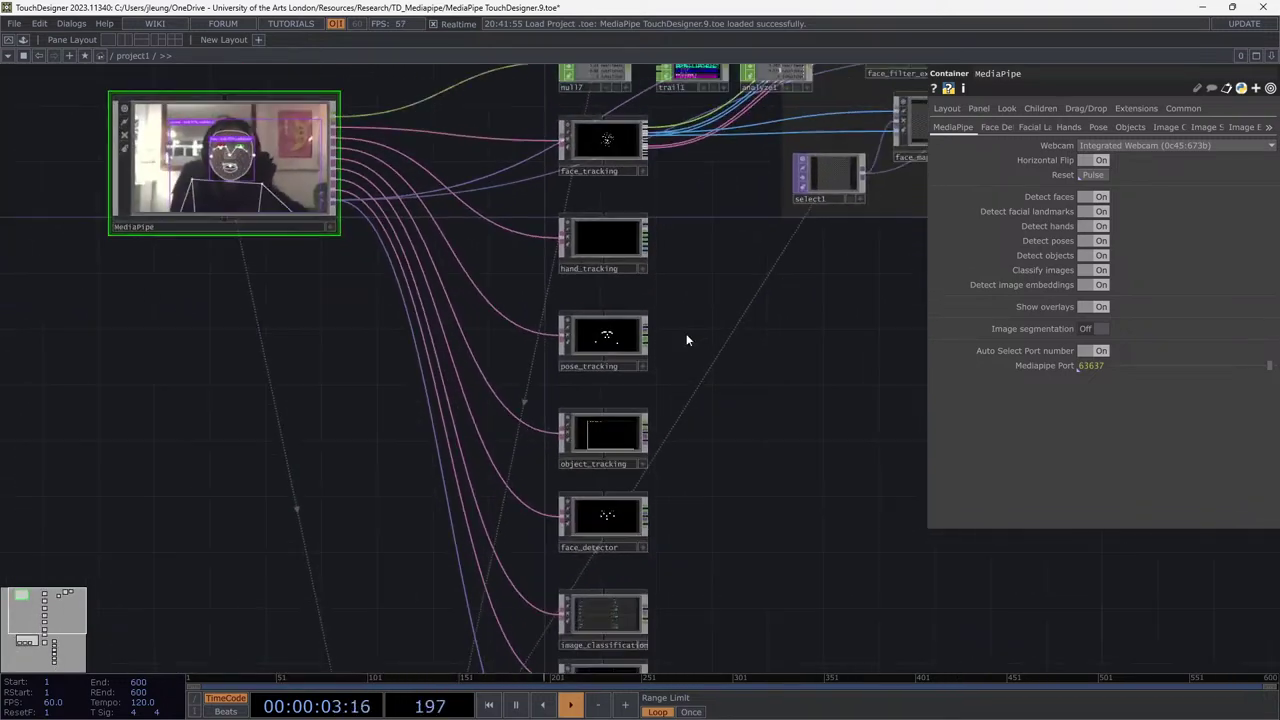
scroll(706, 400, up, 3)
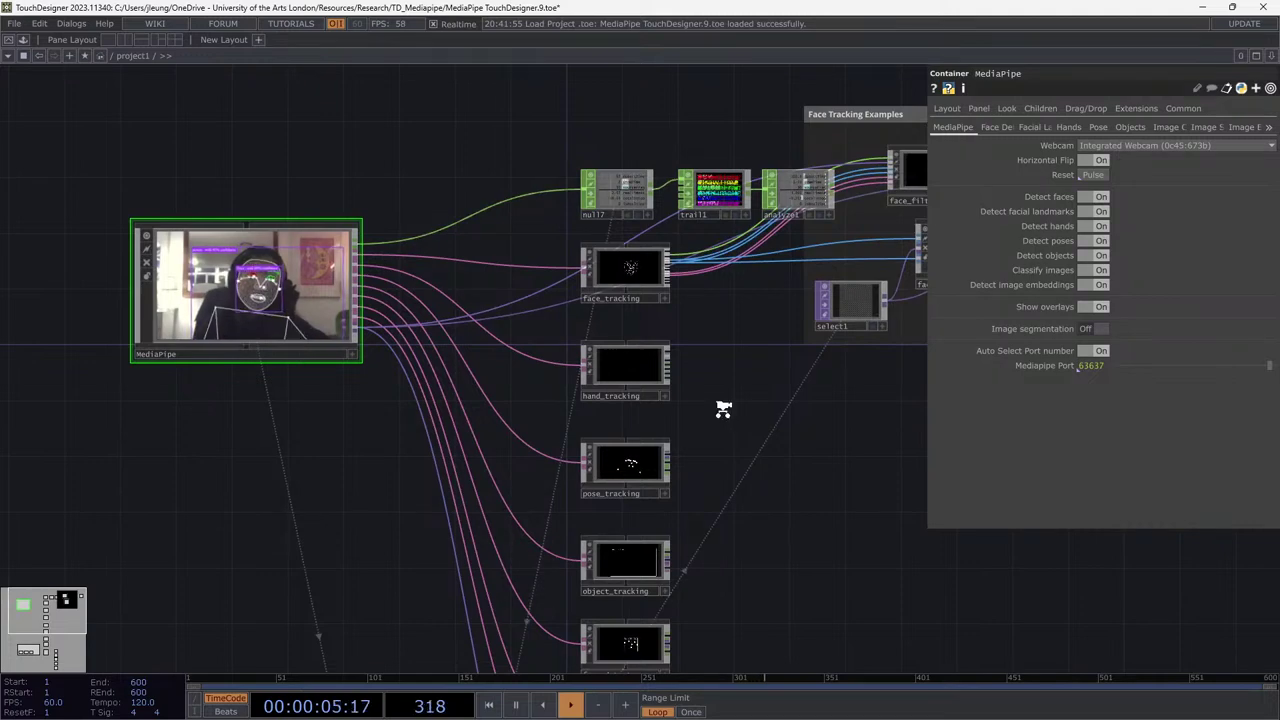
scroll(726, 410, down, 2)
drag(820, 474, 800, 445)
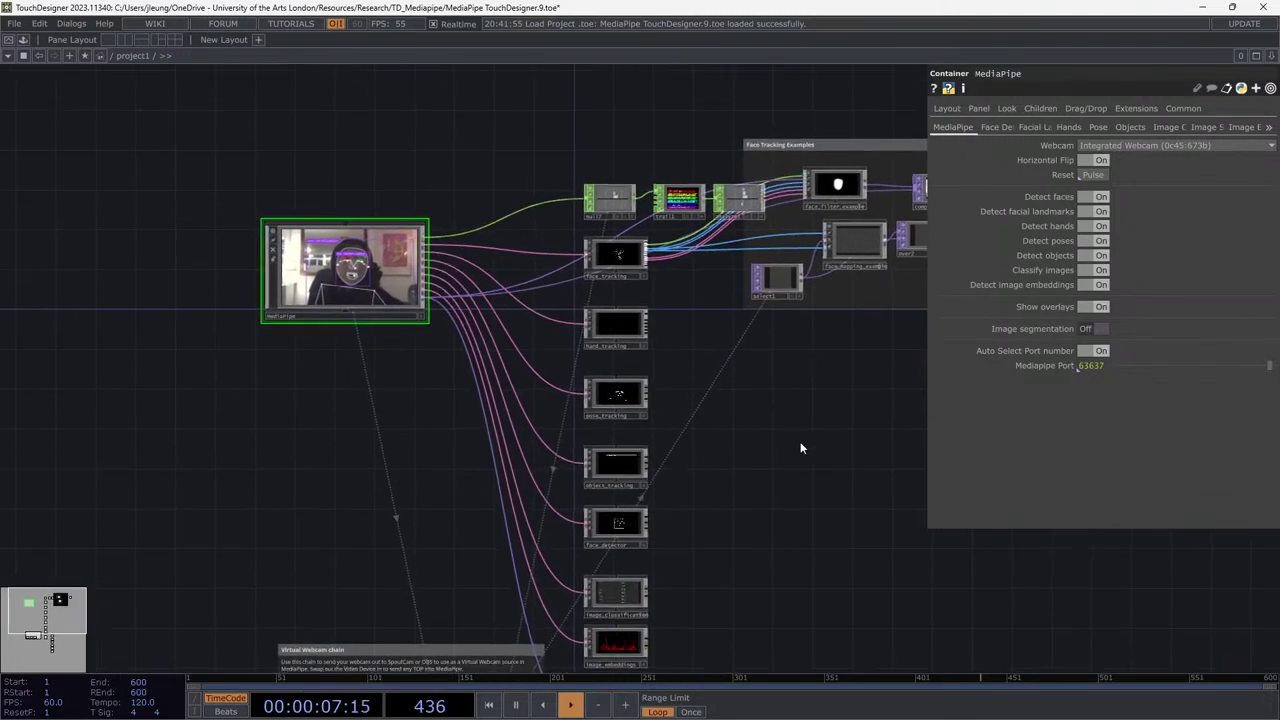
drag(684, 324, 701, 346)
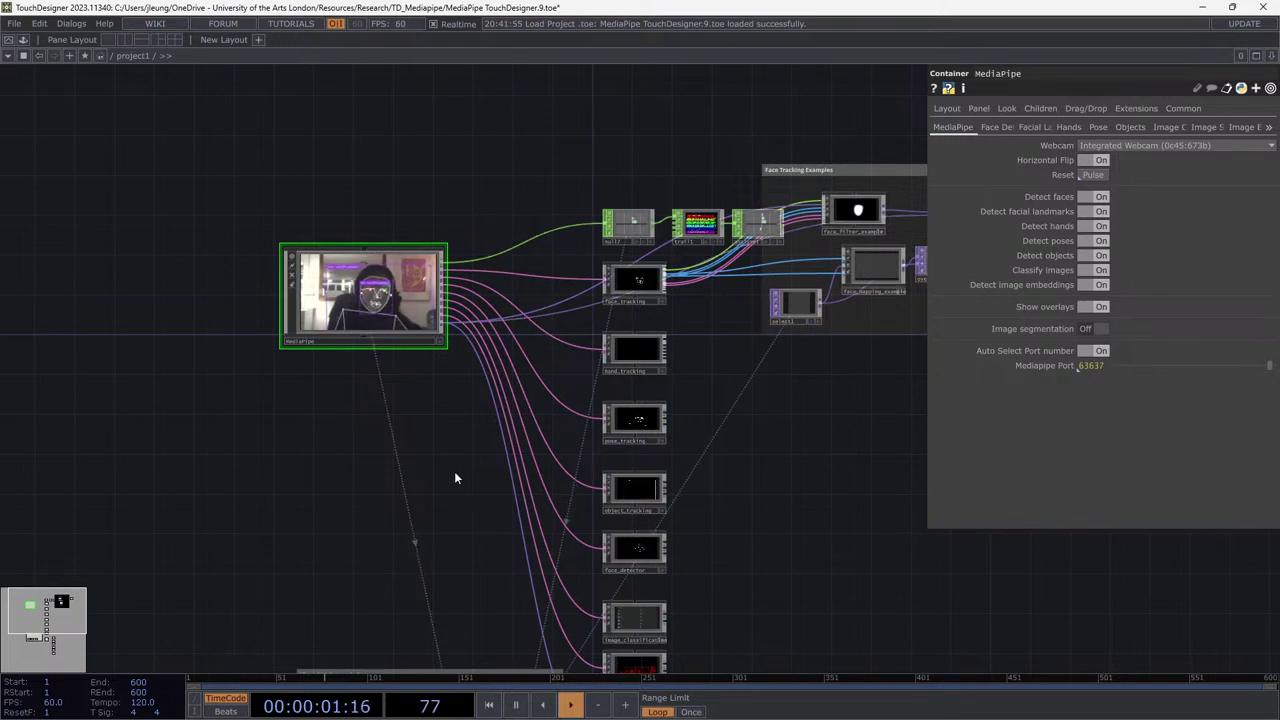
scroll(657, 272, up, 3)
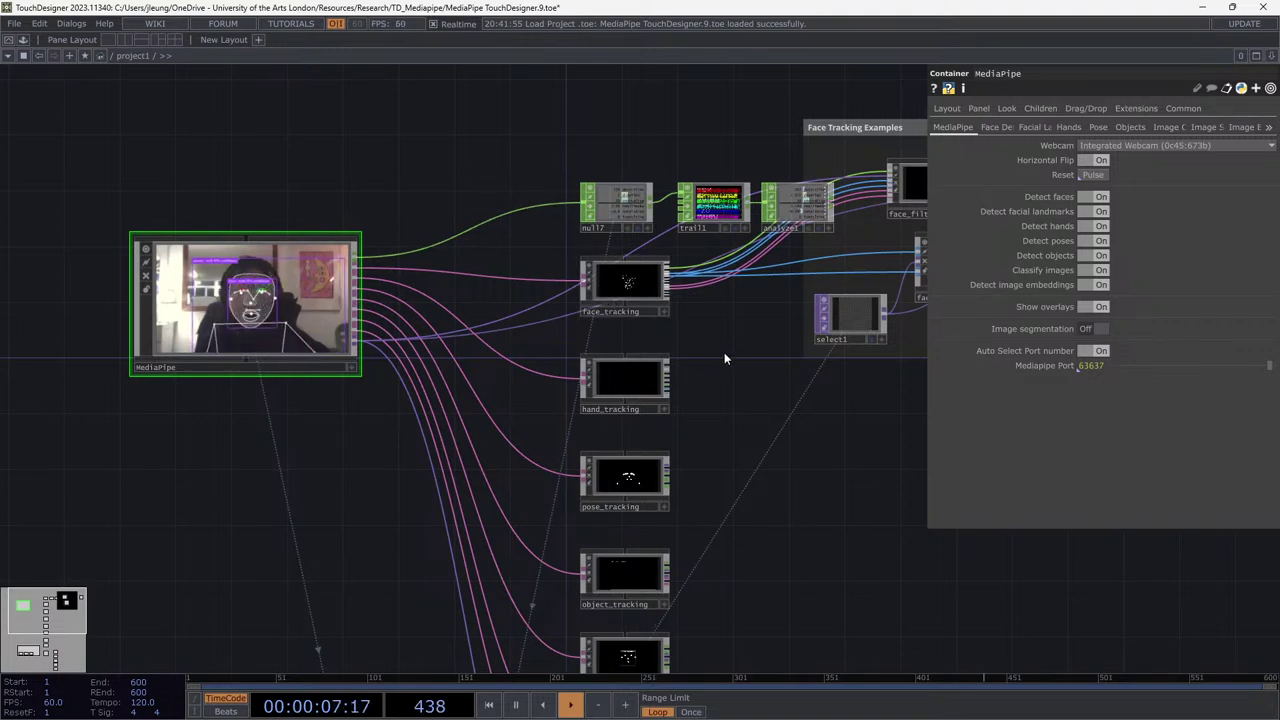
drag(724, 352, 700, 270)
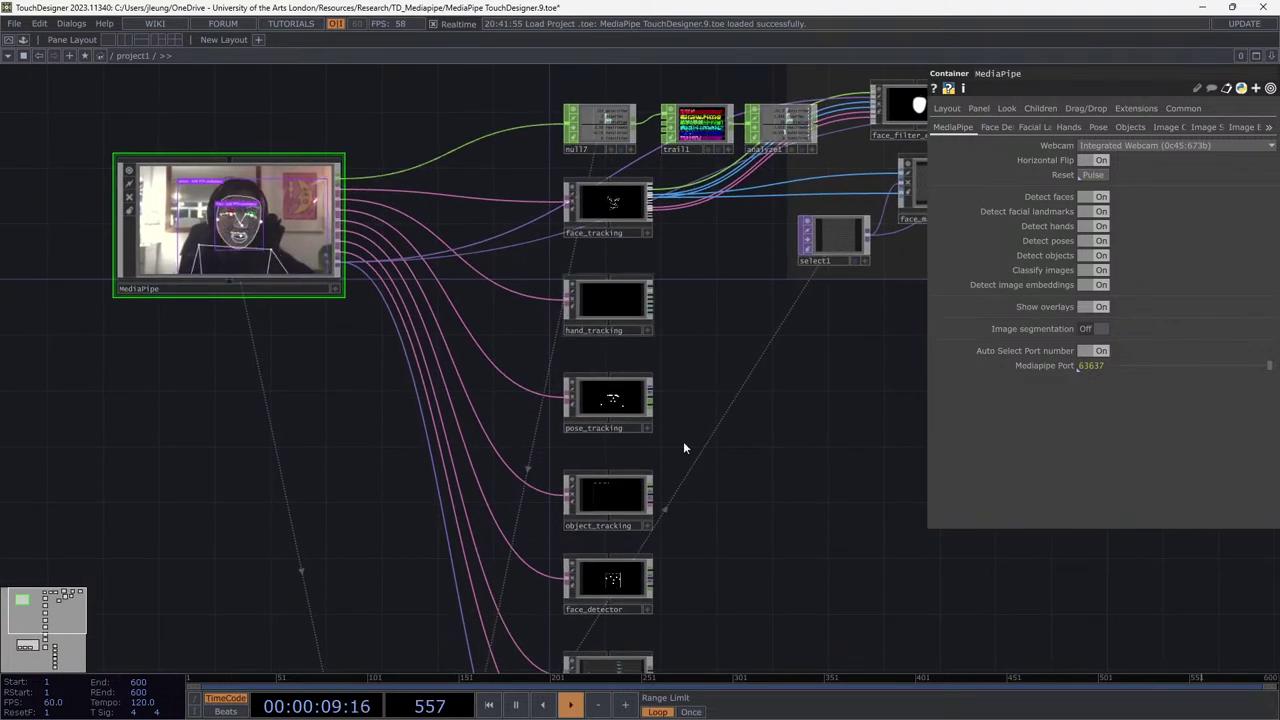
Select pose_tracking to inspect its parameters, then fit the whole network into view.
click(623, 408)
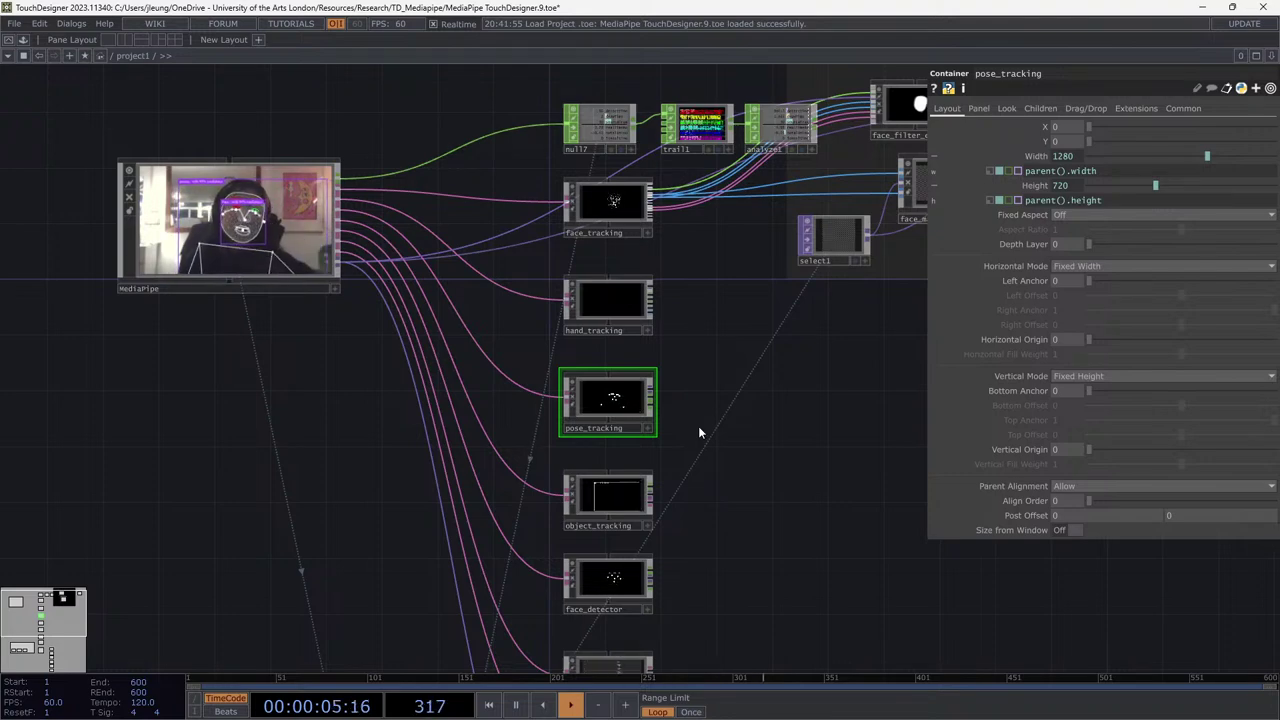
drag(701, 390, 704, 337)
scroll(655, 420, up, 5)
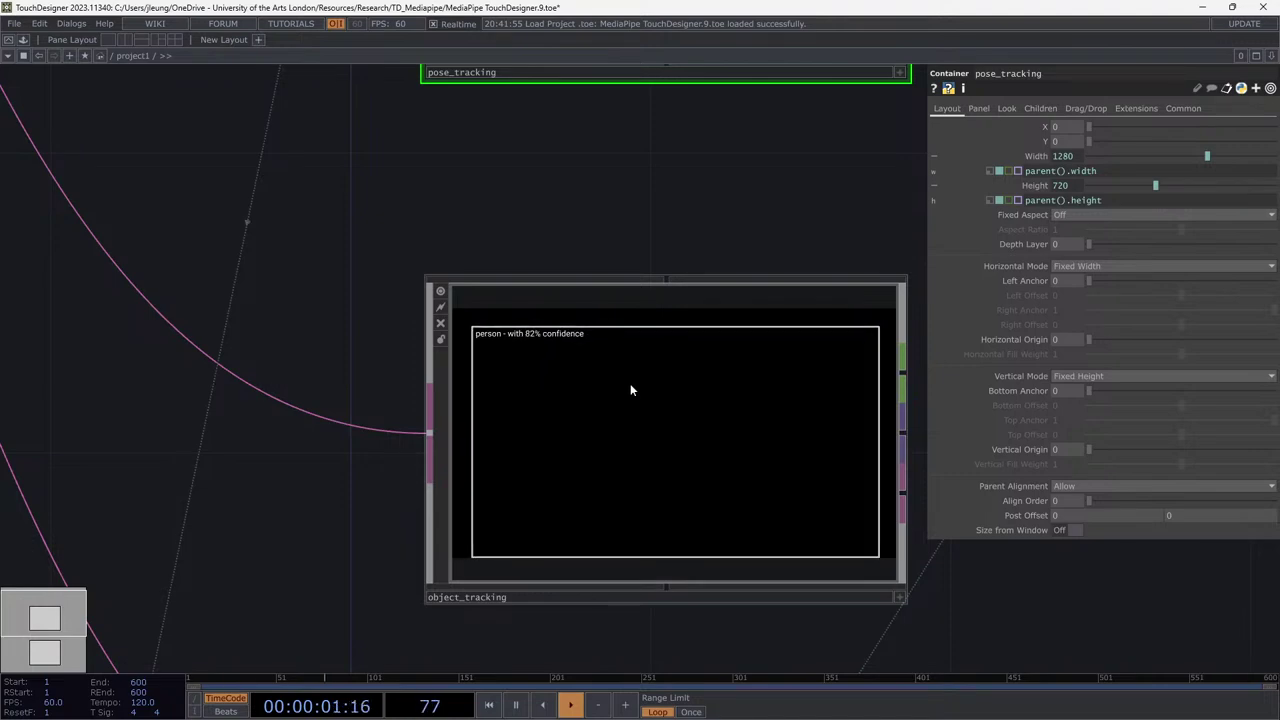
scroll(630, 383, down, 3)
drag(450, 249, 362, 187)
key(h)
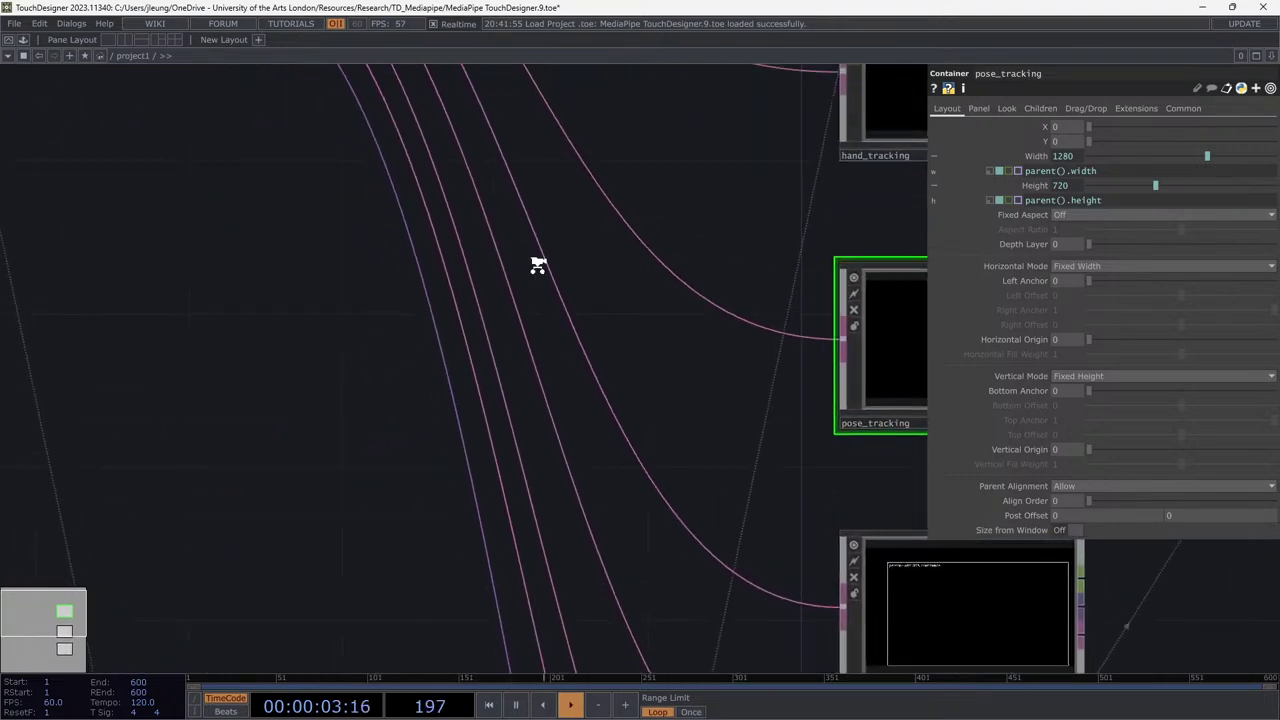
Zoom and pan to bring the object_tracking node into view.
scroll(478, 147, up, 2)
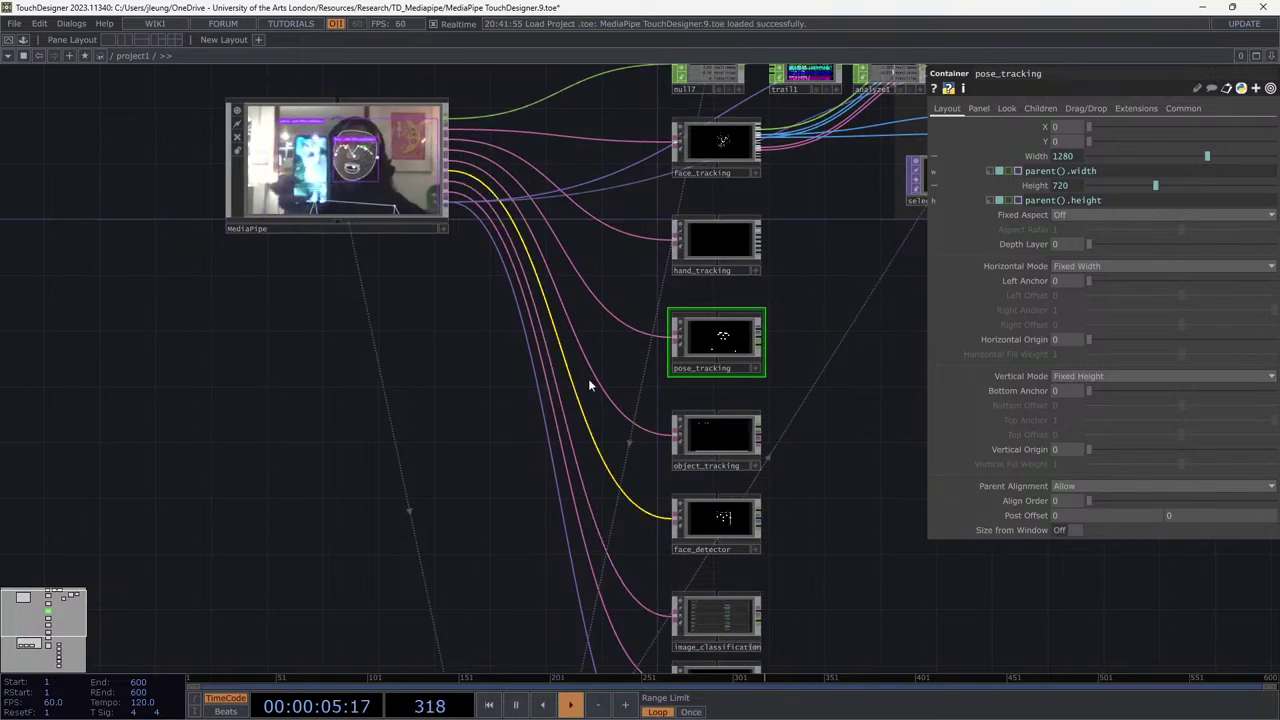
scroll(757, 470, up, 5)
drag(851, 546, 849, 420)
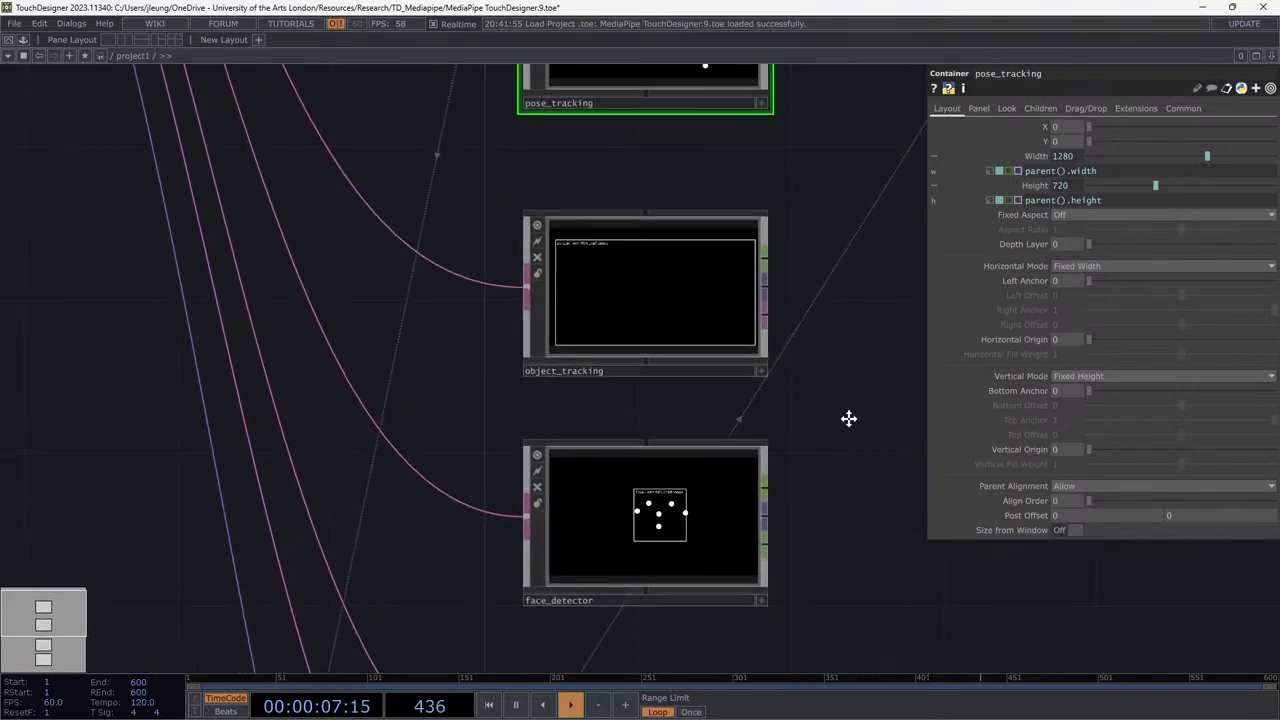
scroll(548, 233, up, 4)
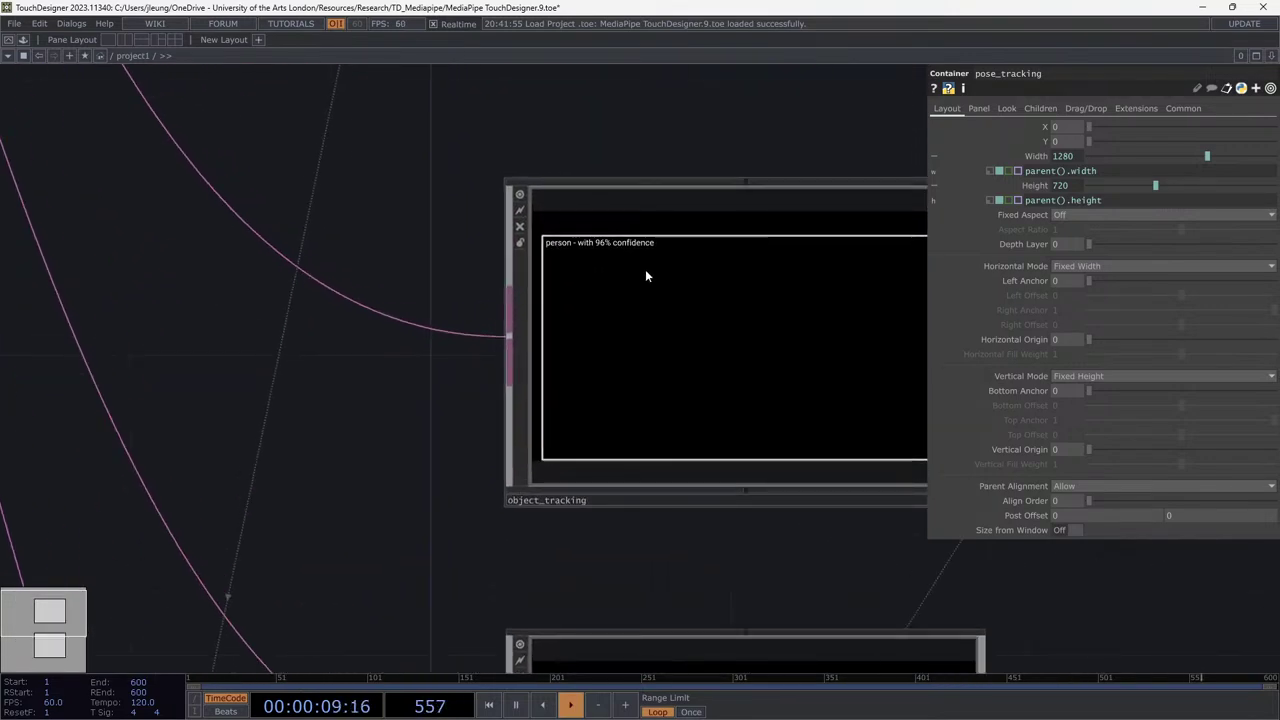
scroll(640, 312, down, 5)
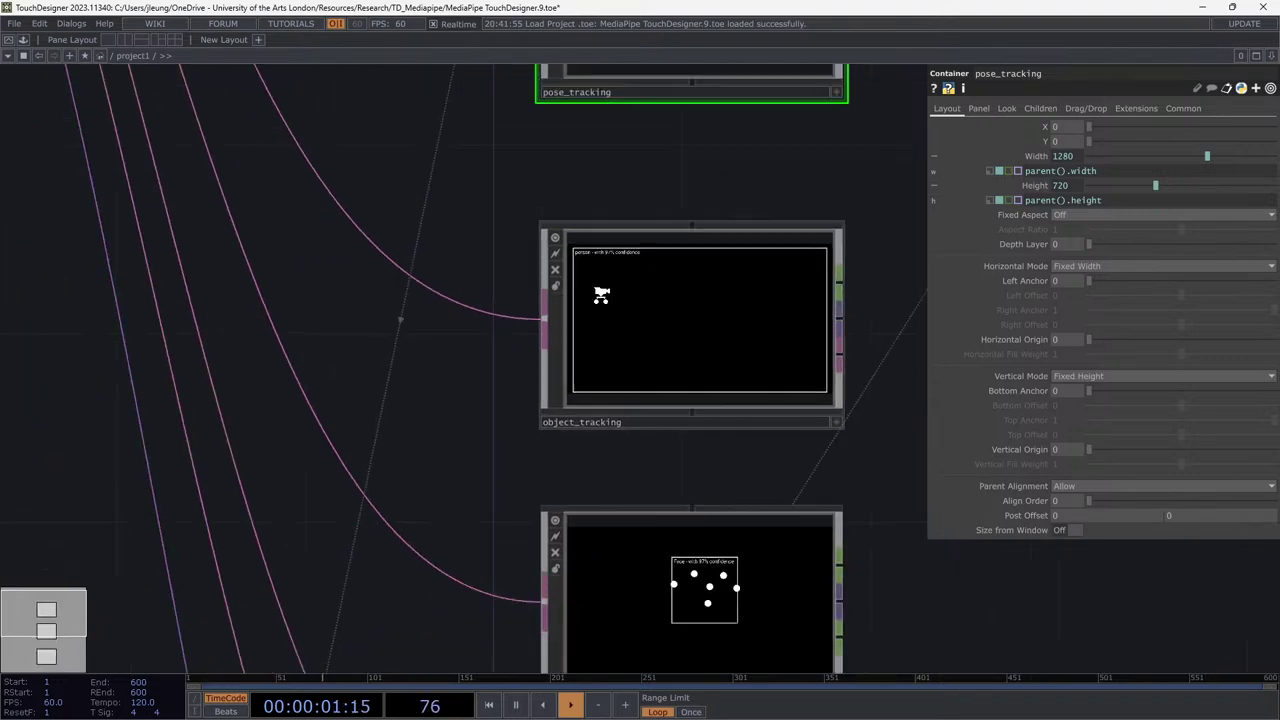
scroll(571, 330, down, 5)
Select the MediaPipe node to show its settings and look over several tracking nodes.
click(415, 290)
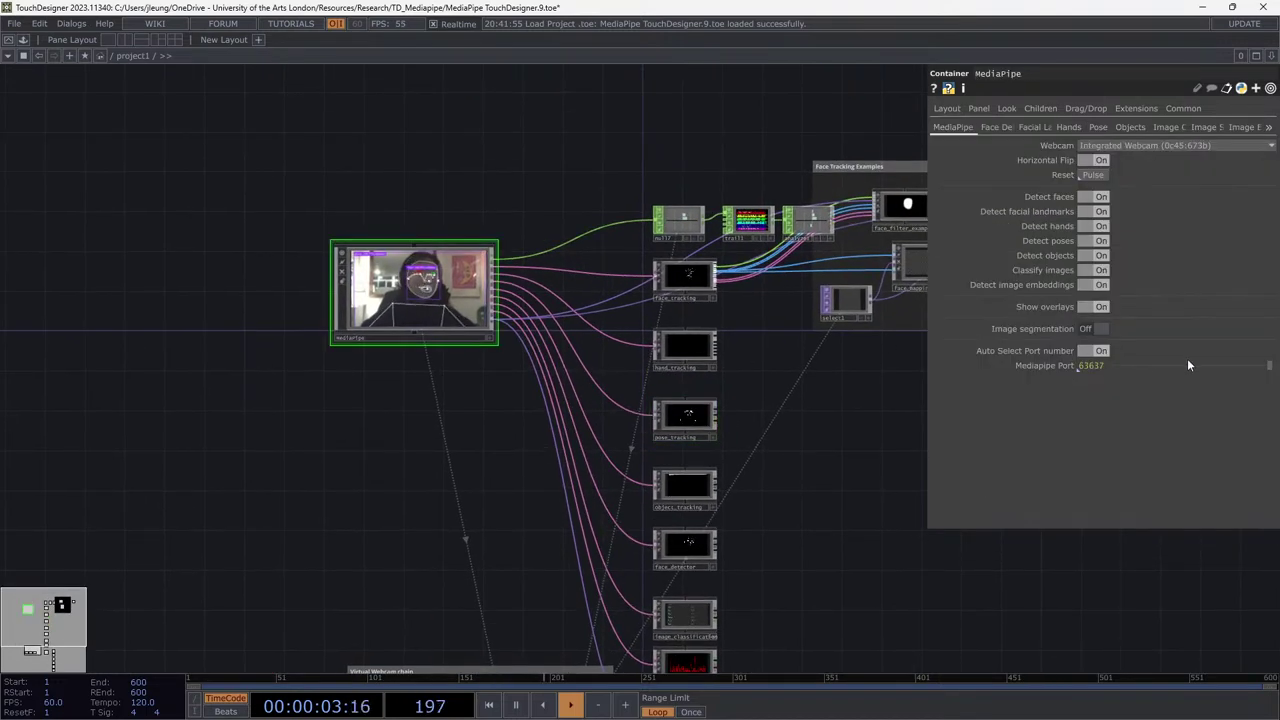
scroll(712, 489, up, 5)
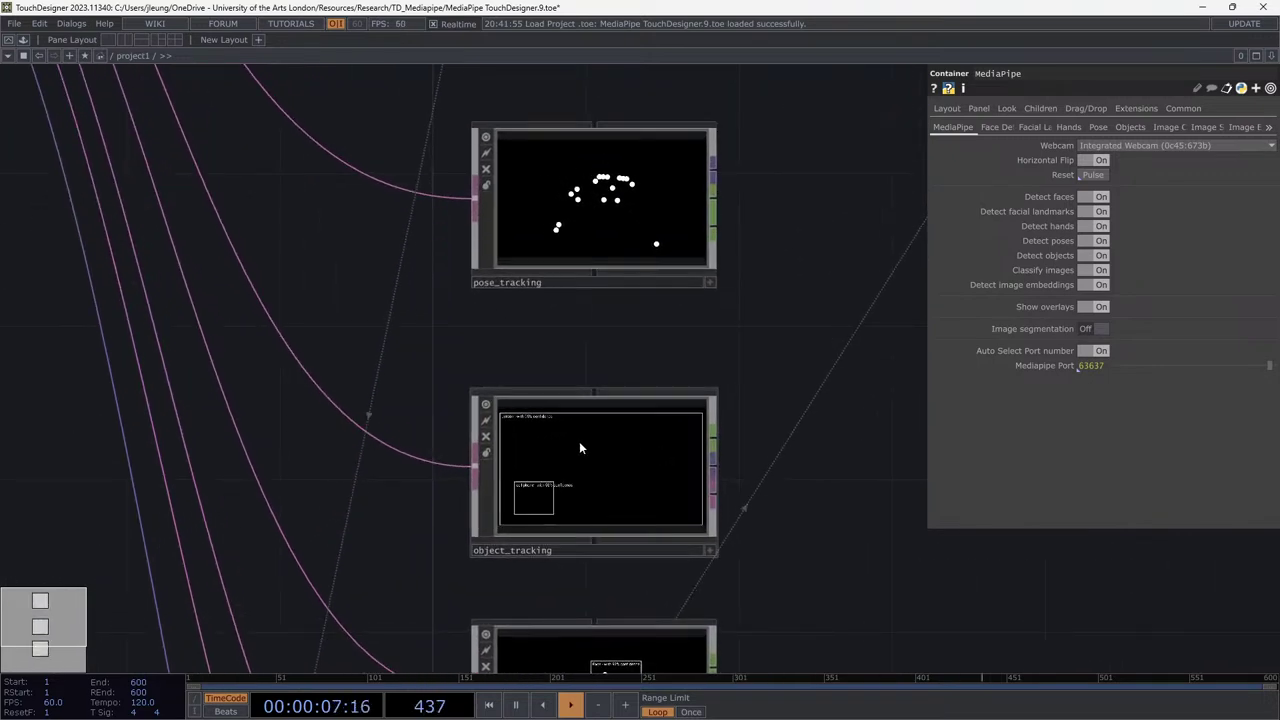
scroll(558, 468, up, 4)
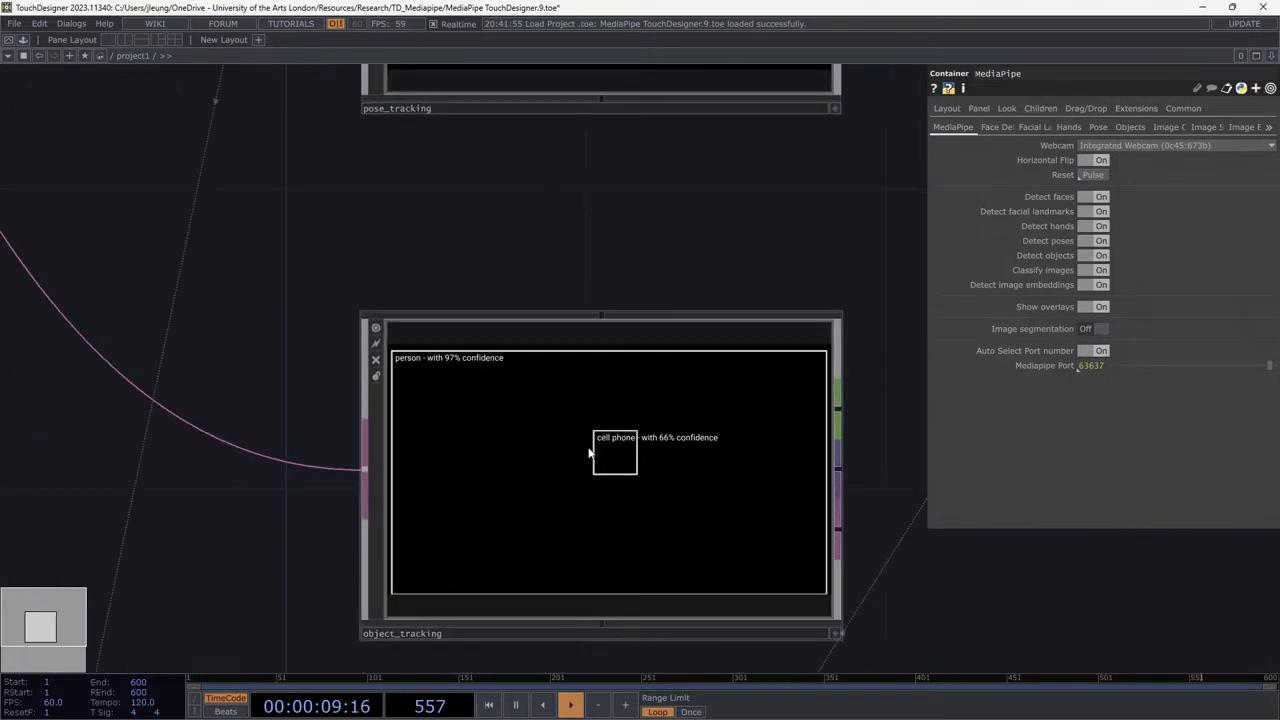
scroll(852, 486, up, 4)
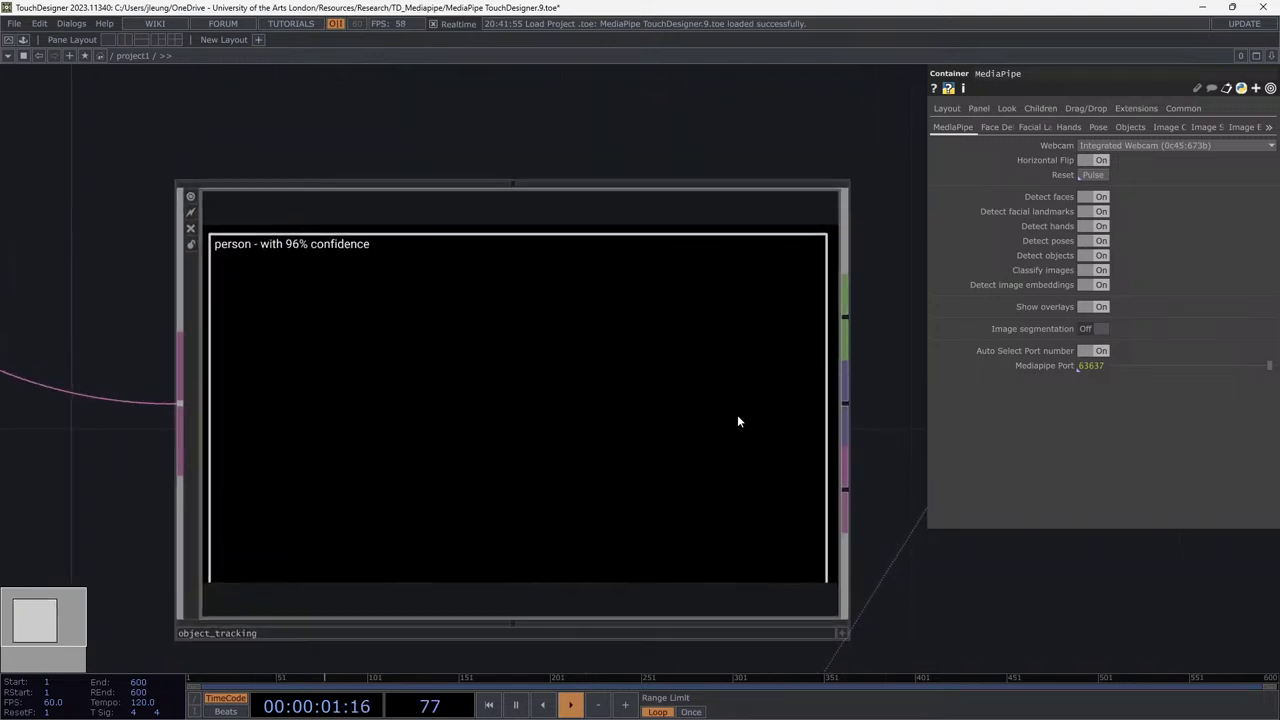
scroll(874, 470, down, 6)
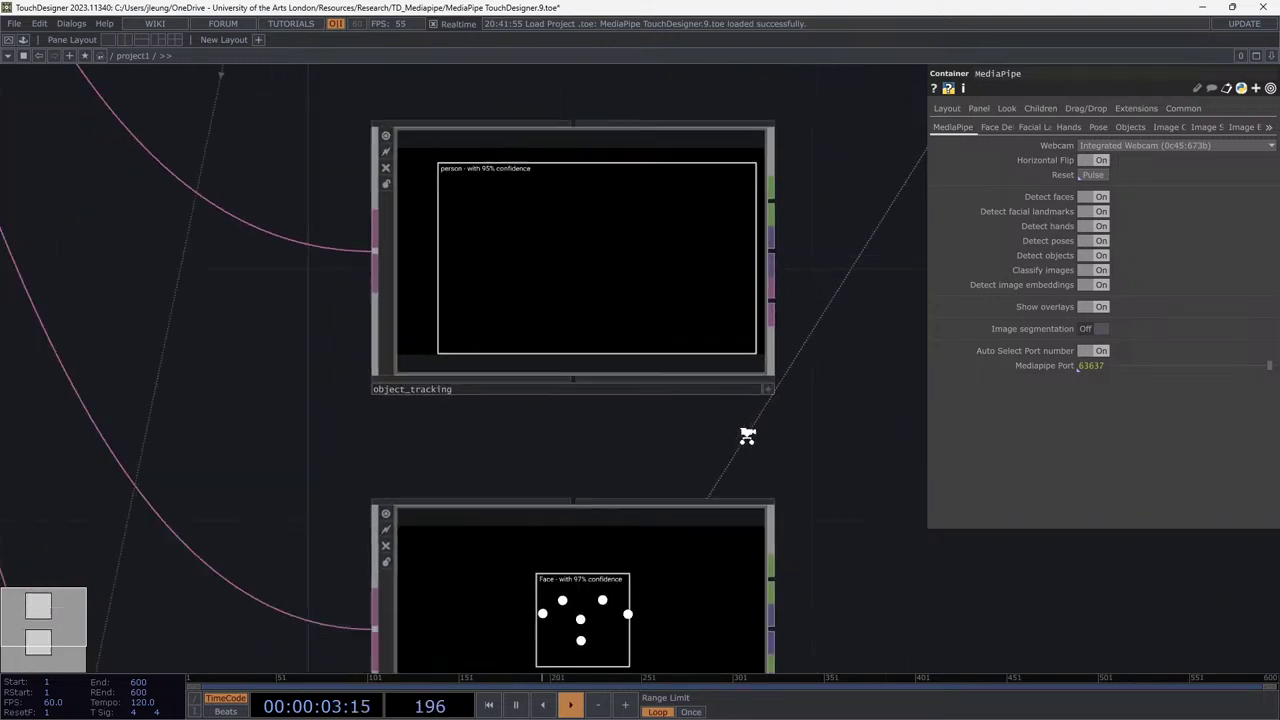
scroll(674, 417, up, 4)
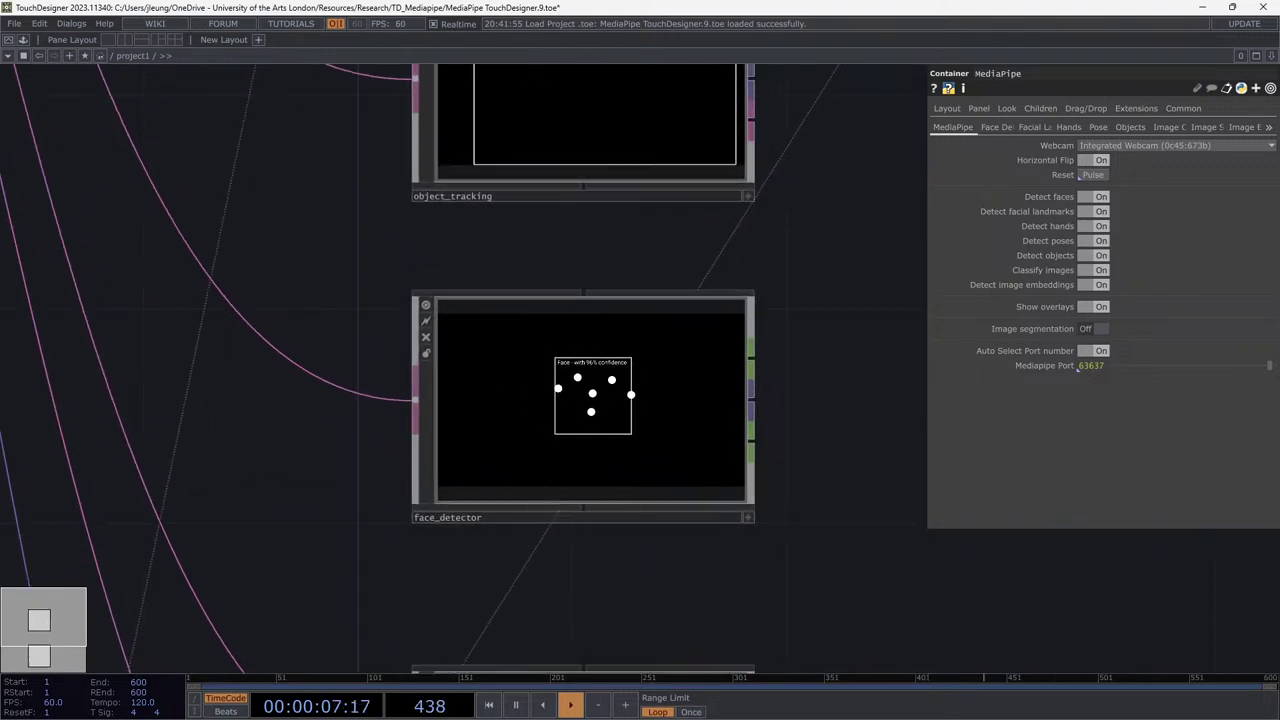
drag(808, 186, 858, 527)
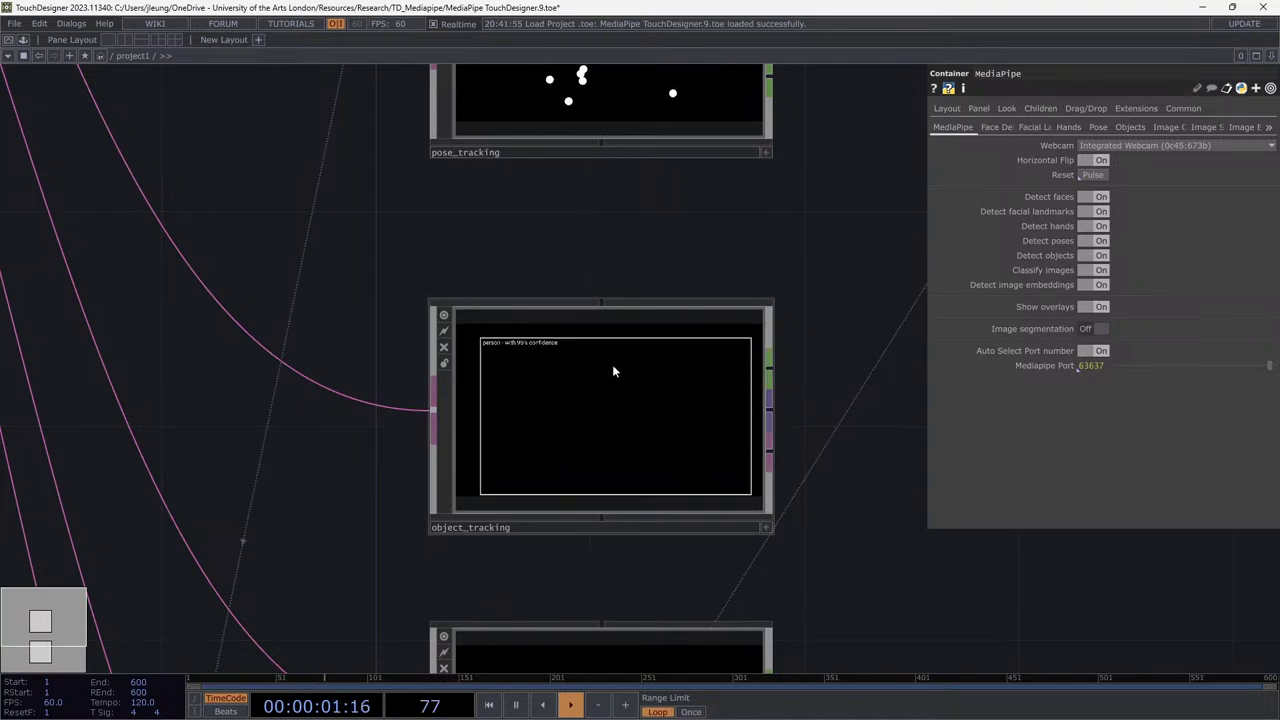
scroll(561, 364, up, 6)
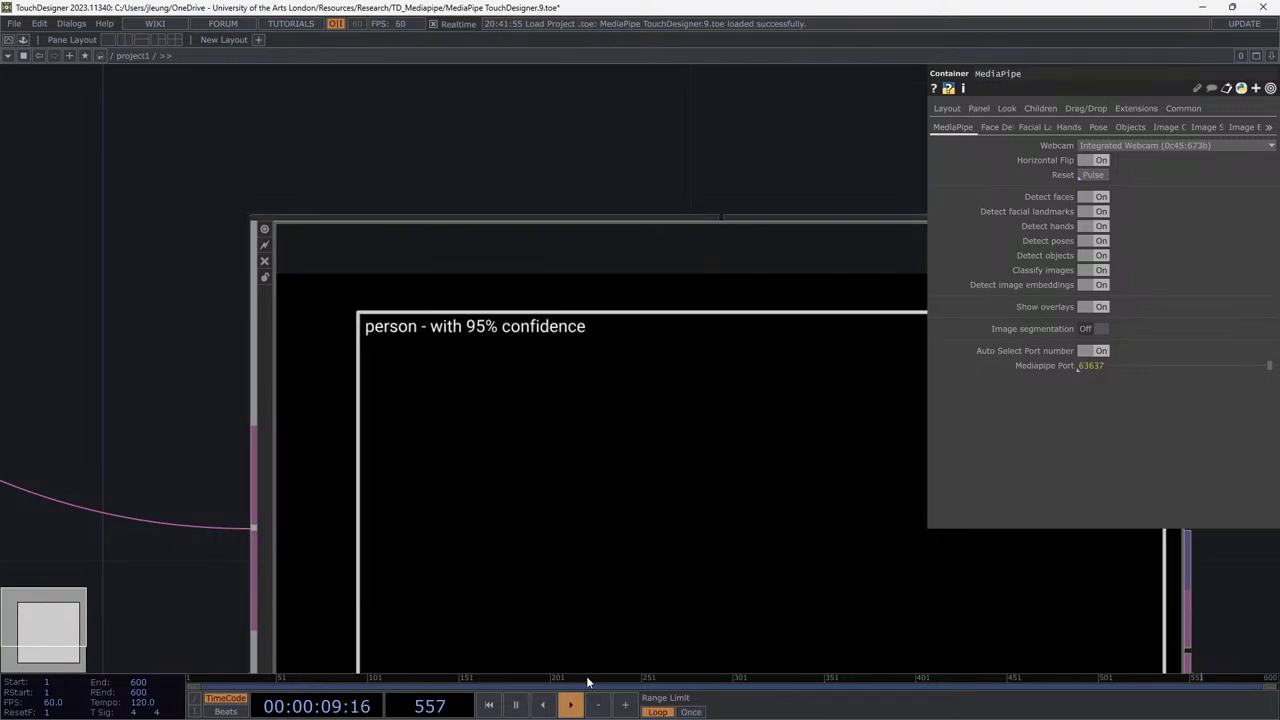
scroll(600, 200, down, 5)
drag(836, 411, 685, 300)
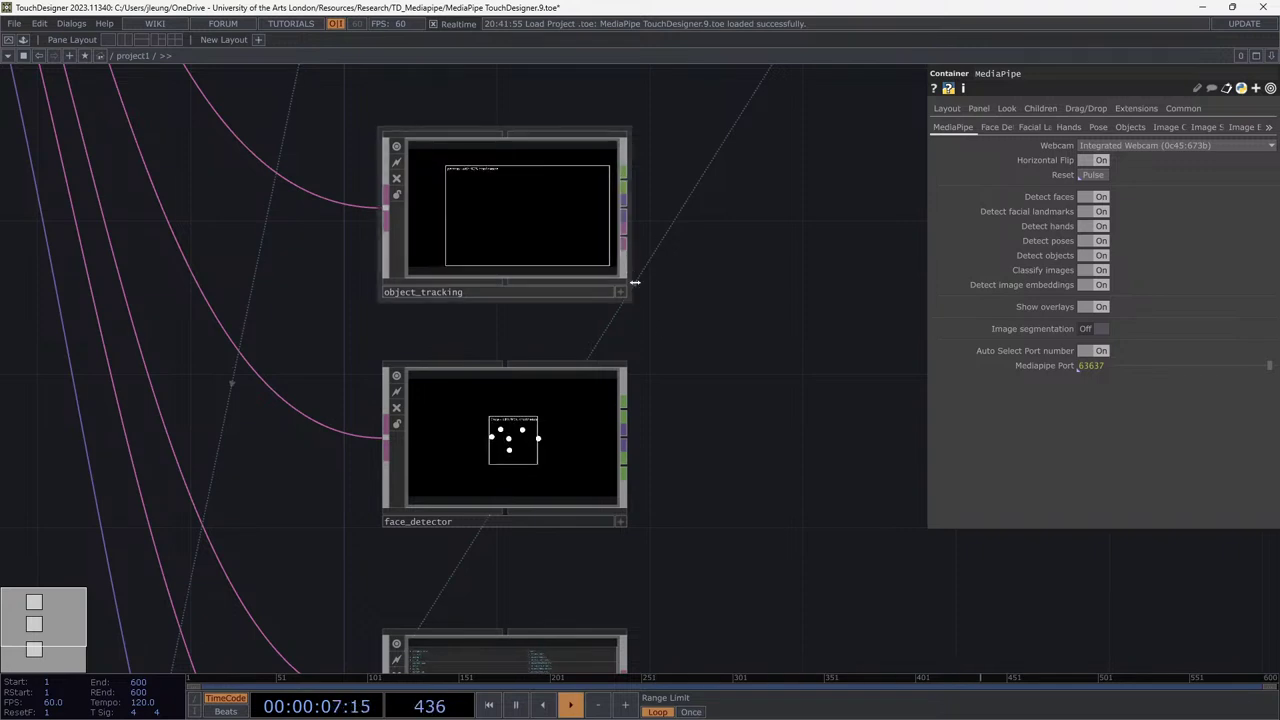
scroll(707, 385, down, 3)
scroll(674, 294, down, 3)
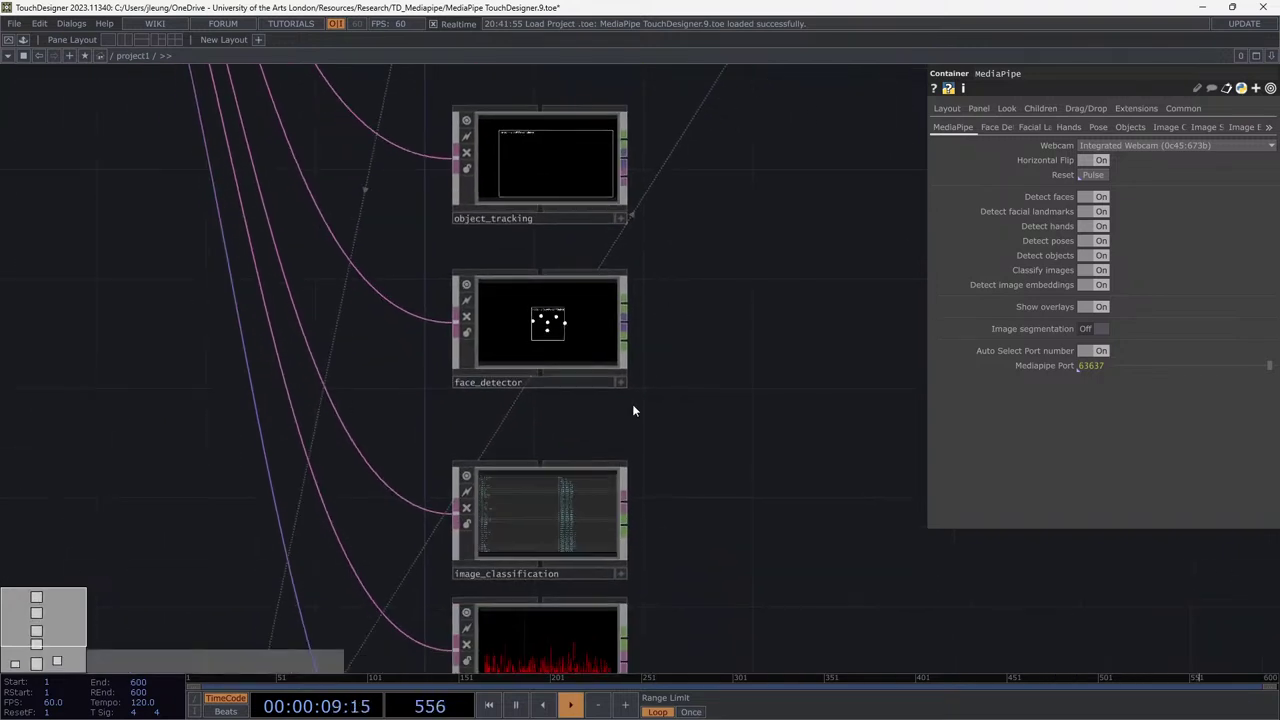
scroll(700, 380, down, 3)
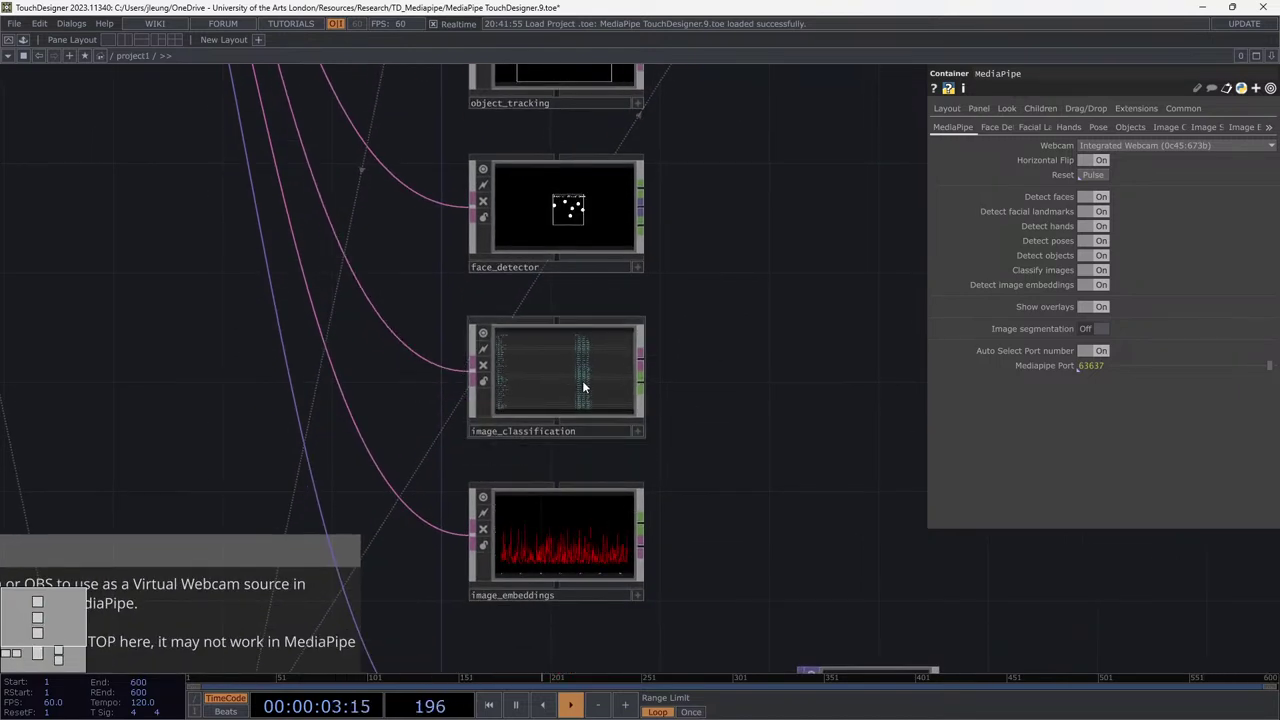
Enlarge the image_classification category score table with fur coat ranked on top.
scroll(585, 387, up, 10)
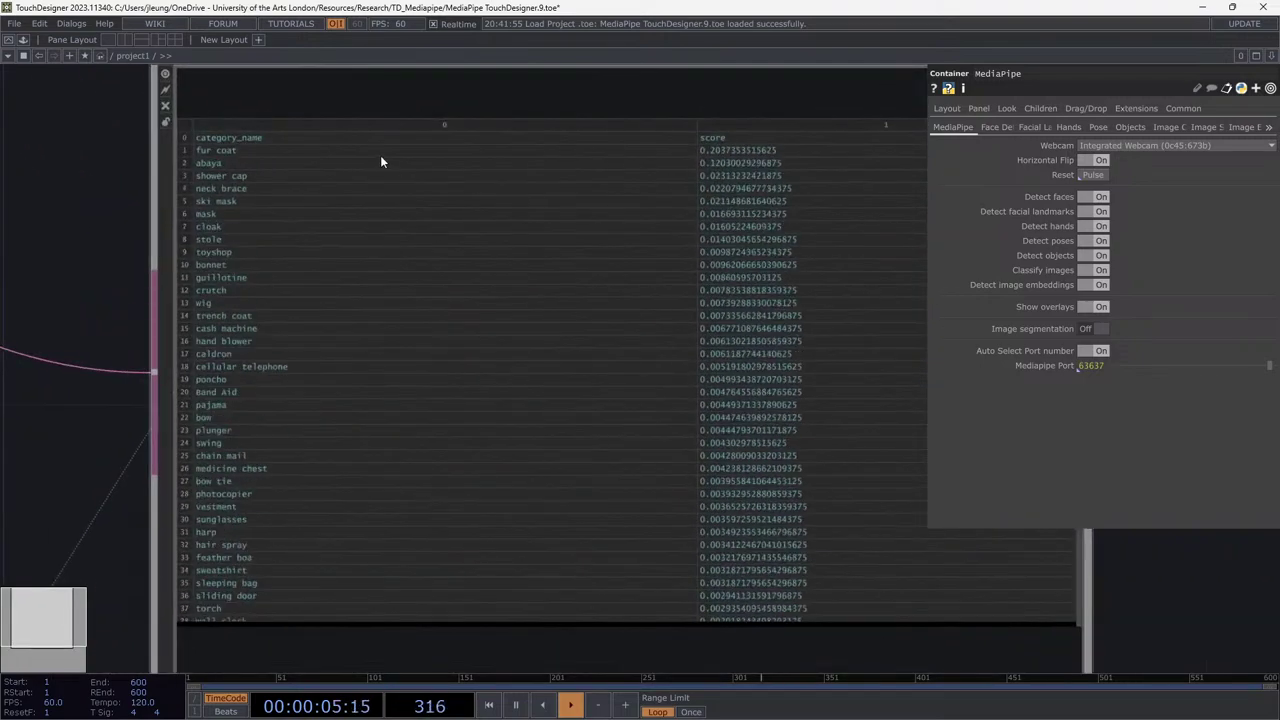
drag(101, 222, 164, 272)
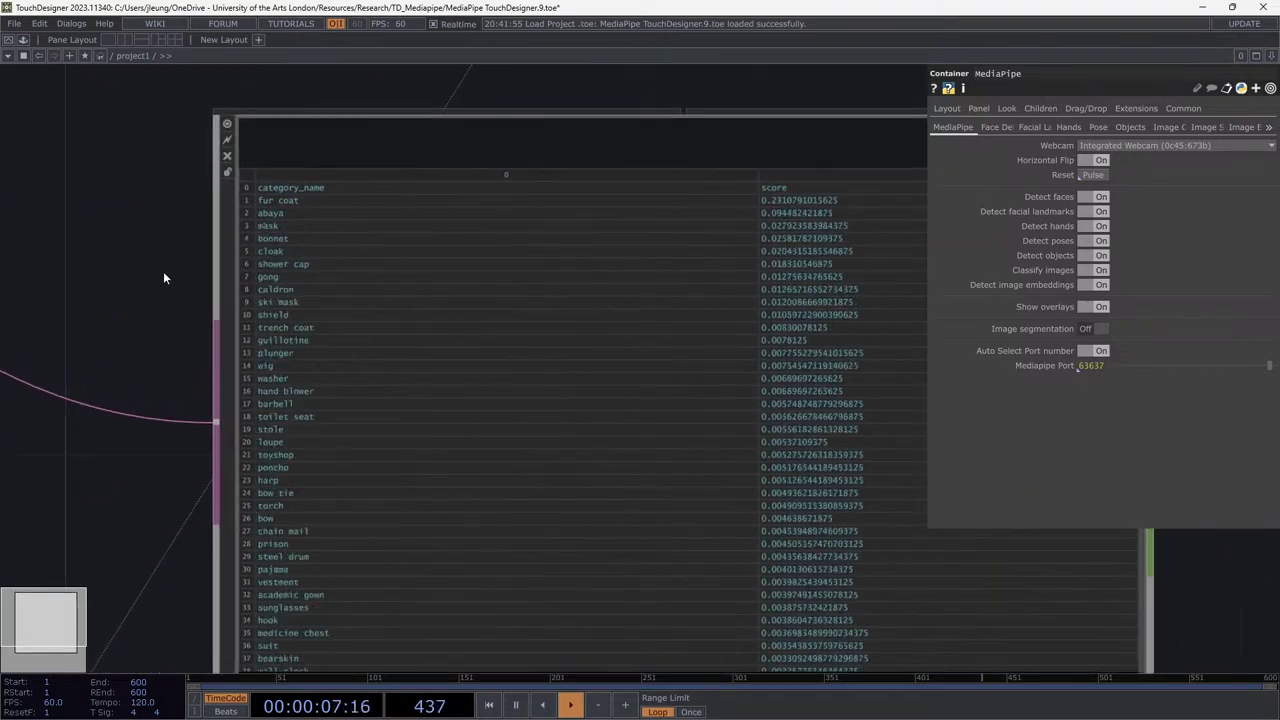
scroll(160, 250, up, 3)
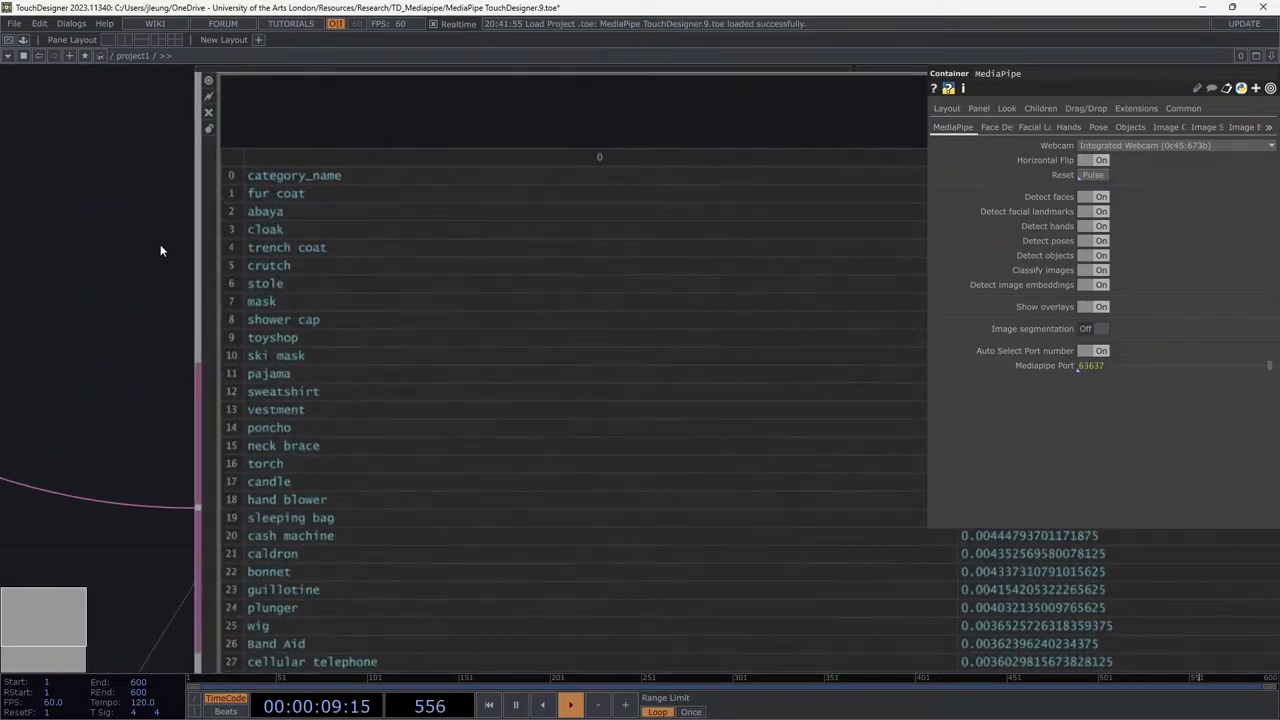
drag(160, 250, 97, 337)
scroll(129, 343, down, 5)
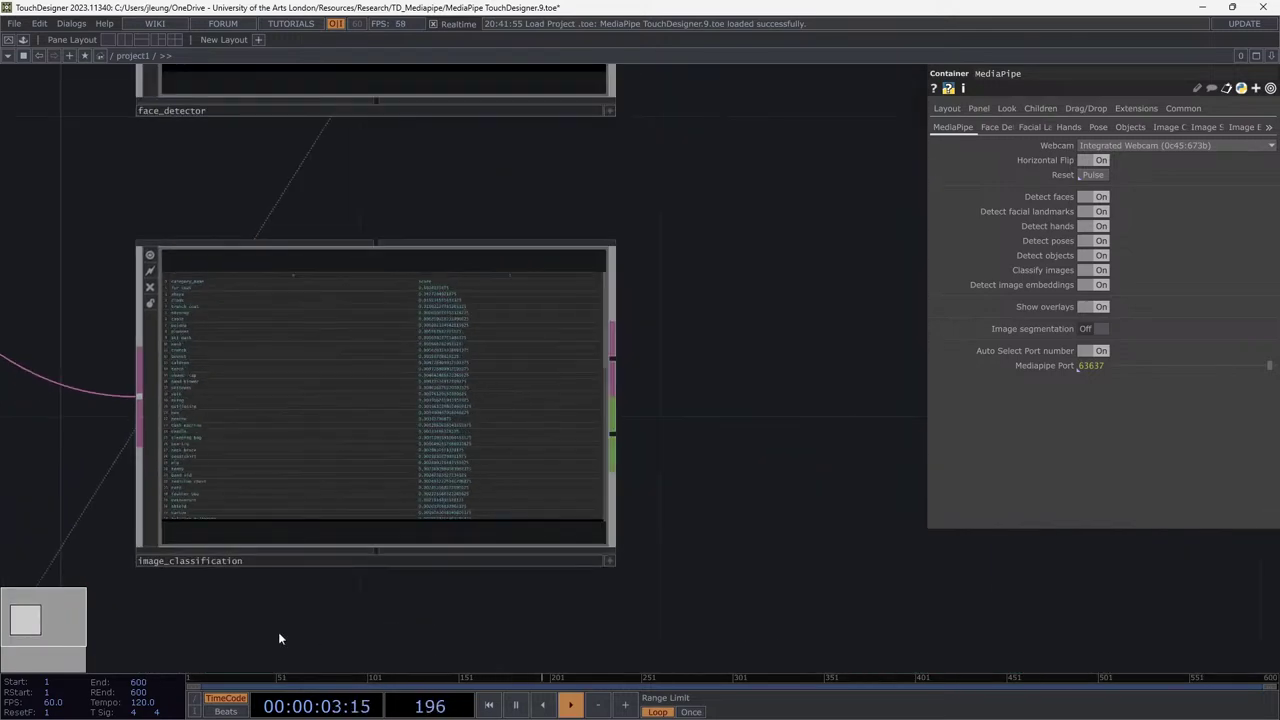
drag(228, 574, 338, 577)
scroll(206, 323, up, 8)
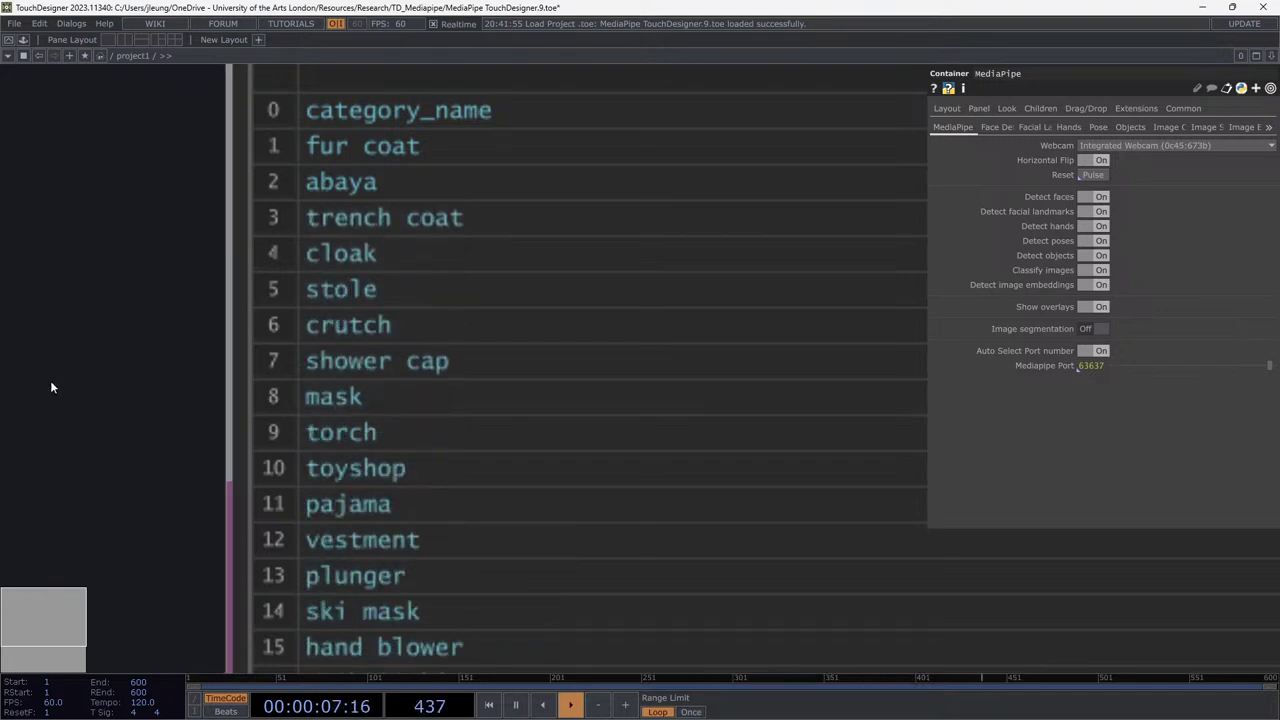
Pan down to the red image_embeddings waveform chart beside the classification outputs.
scroll(50, 383, down, 6)
drag(880, 537, 897, 420)
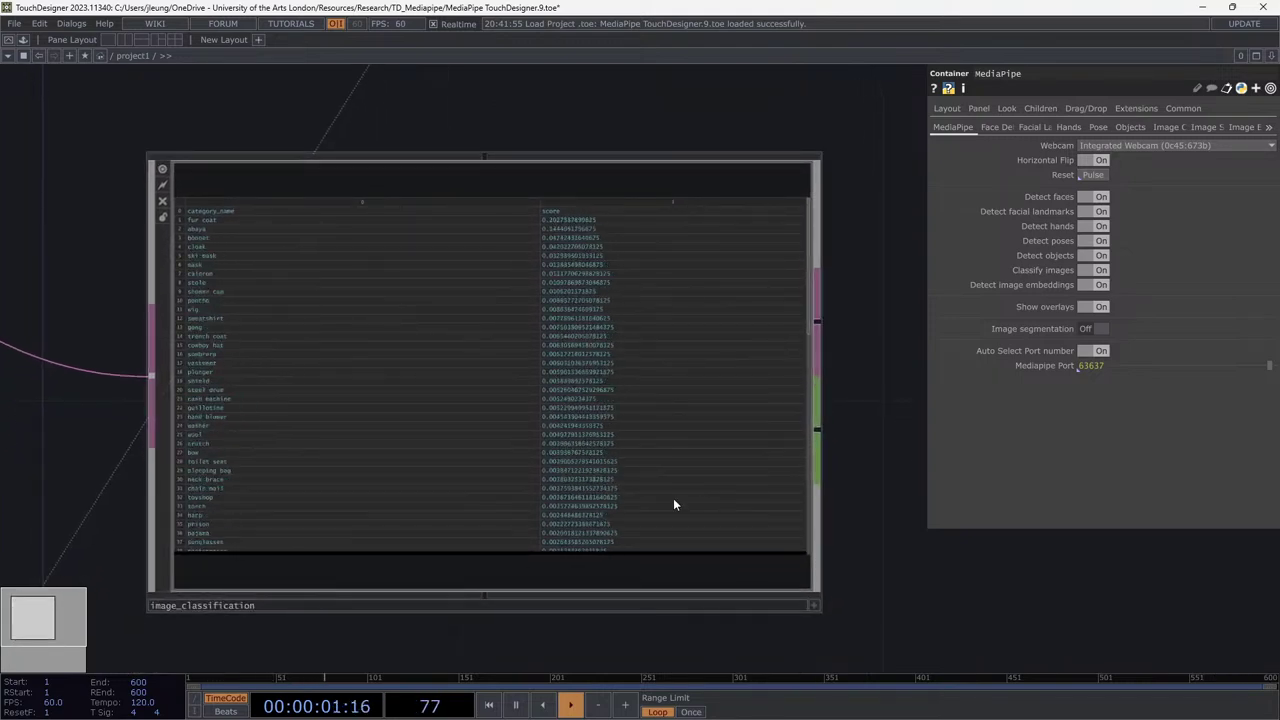
scroll(690, 495, down, 3)
scroll(831, 446, down, 5)
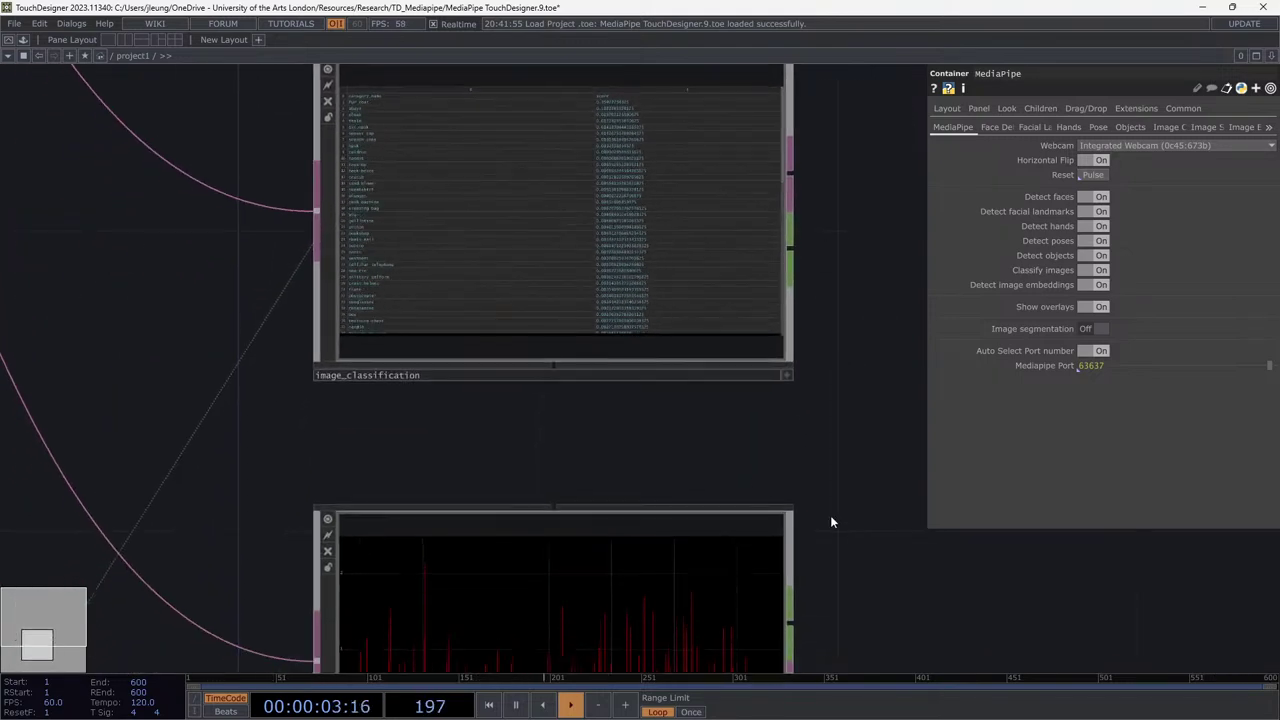
drag(830, 520, 861, 358)
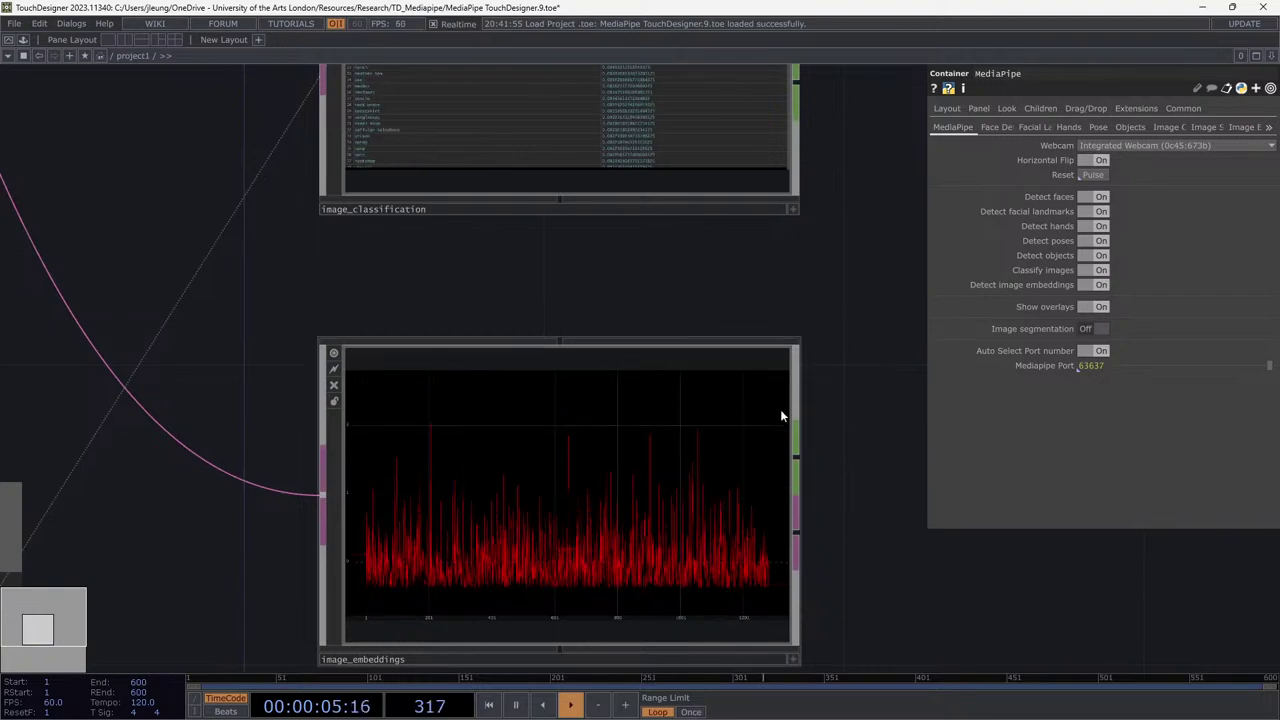
scroll(781, 415, down, 3)
drag(883, 526, 846, 466)
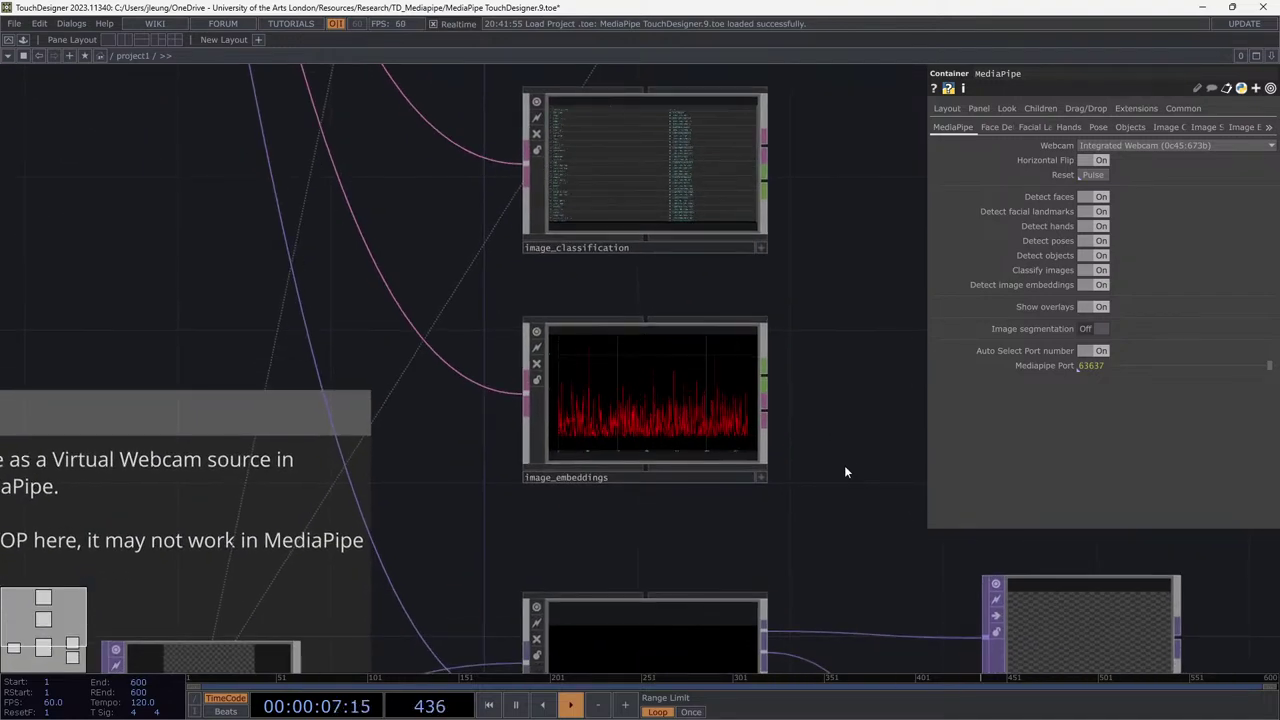
Zoom in on face_tracking and centre its live face-mesh preview.
drag(812, 416, 735, 490)
scroll(718, 237, down, 3)
scroll(735, 490, down, 3)
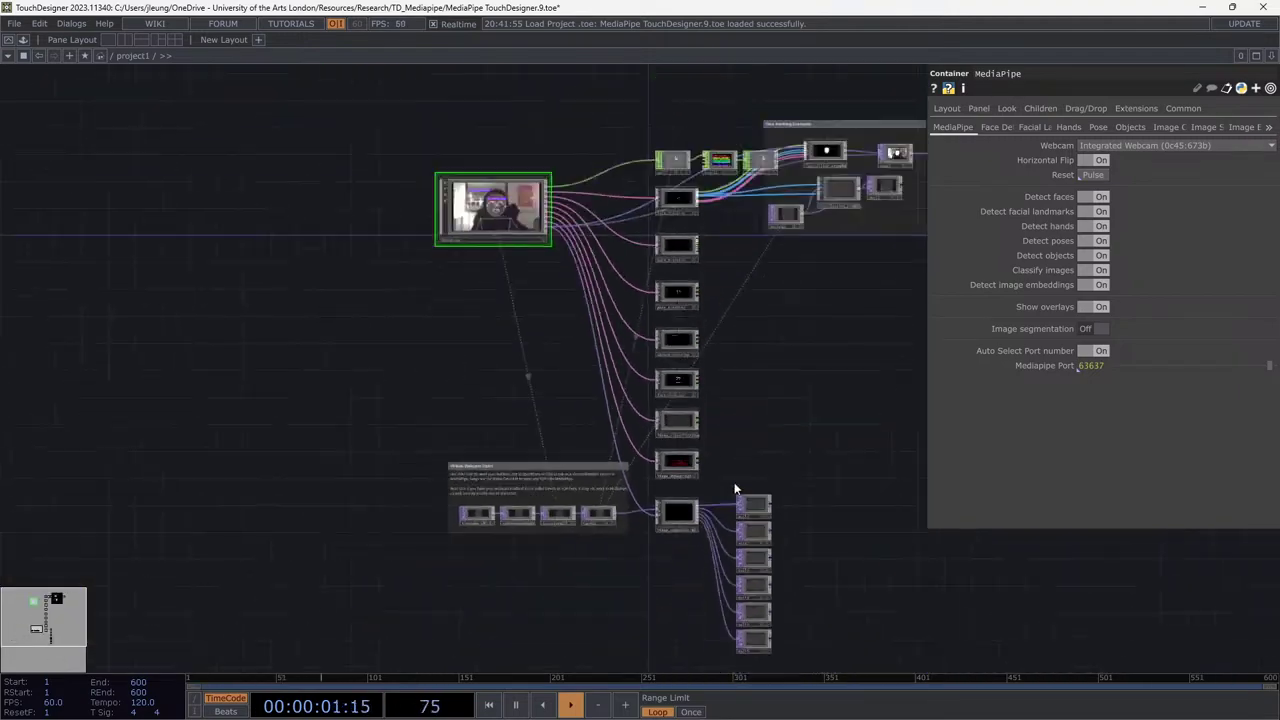
scroll(723, 514, up, 5)
drag(620, 580, 664, 275)
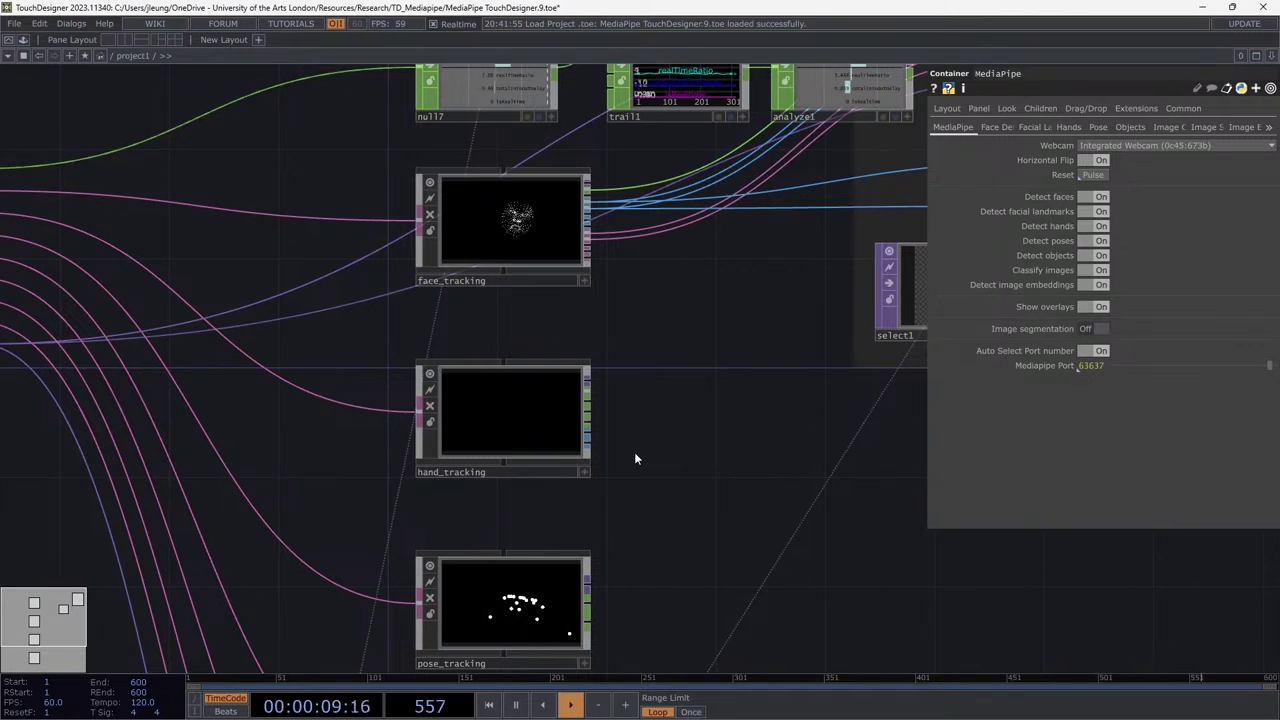
scroll(529, 215, up, 5)
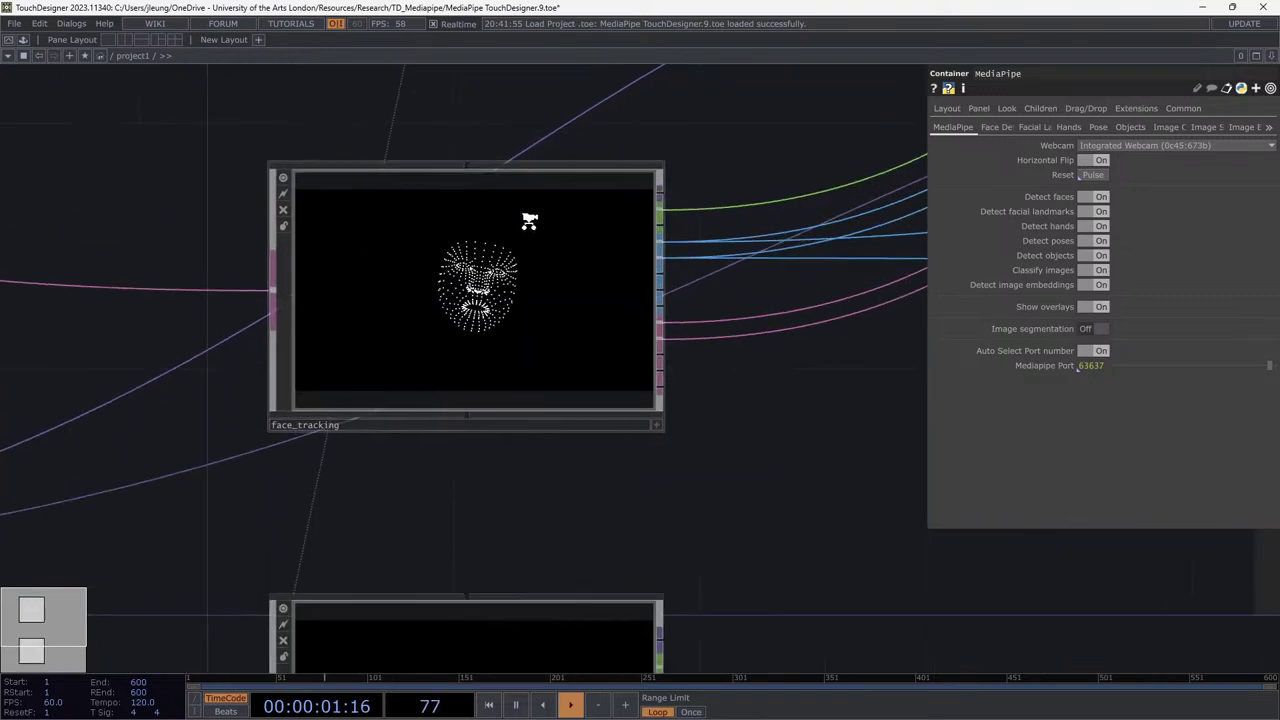
scroll(529, 220, up, 2)
drag(814, 466, 943, 474)
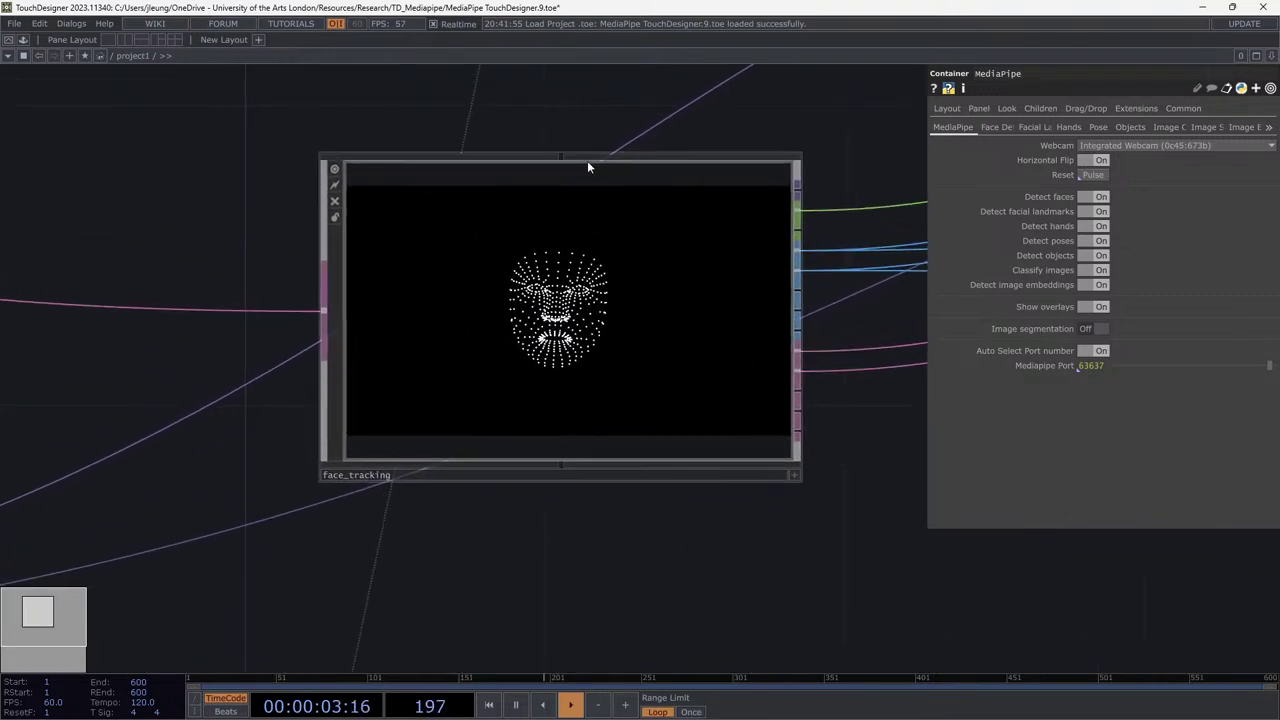
Pan down through hand_tracking, pose_tracking, object_tracking and face_detector outputs.
drag(480, 522, 465, 251)
scroll(700, 486, down, 6)
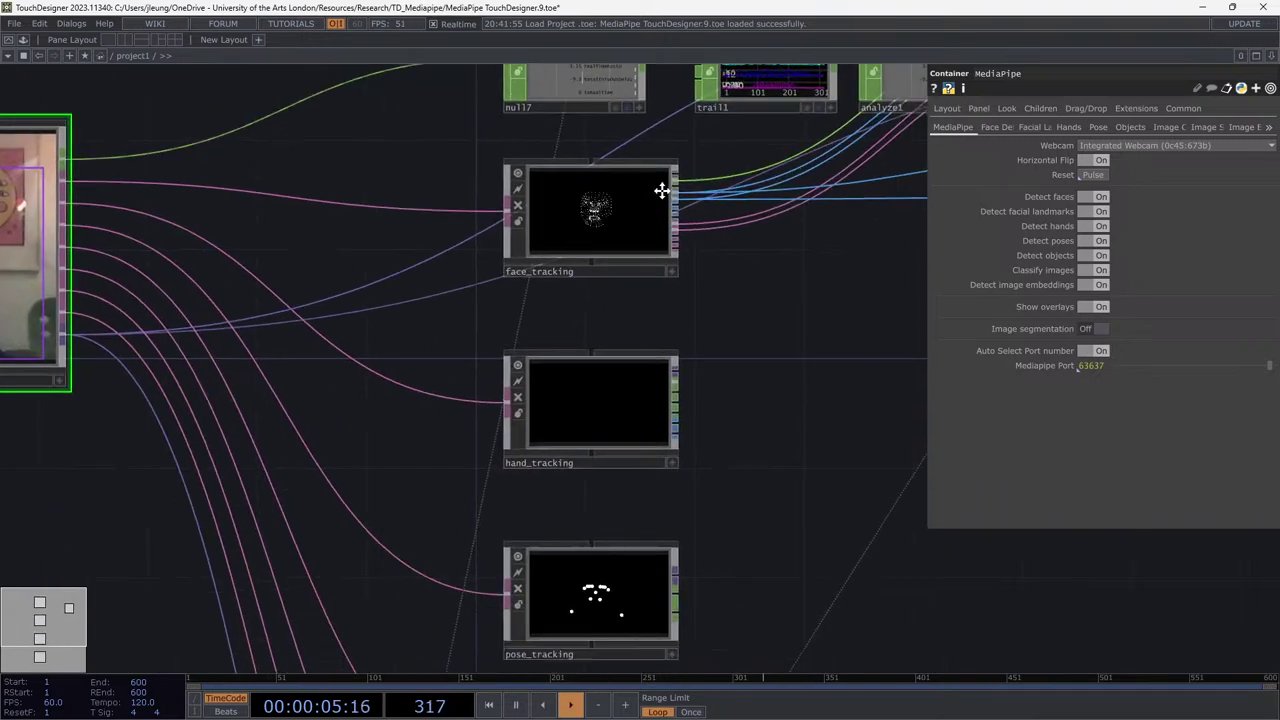
drag(682, 644, 557, 277)
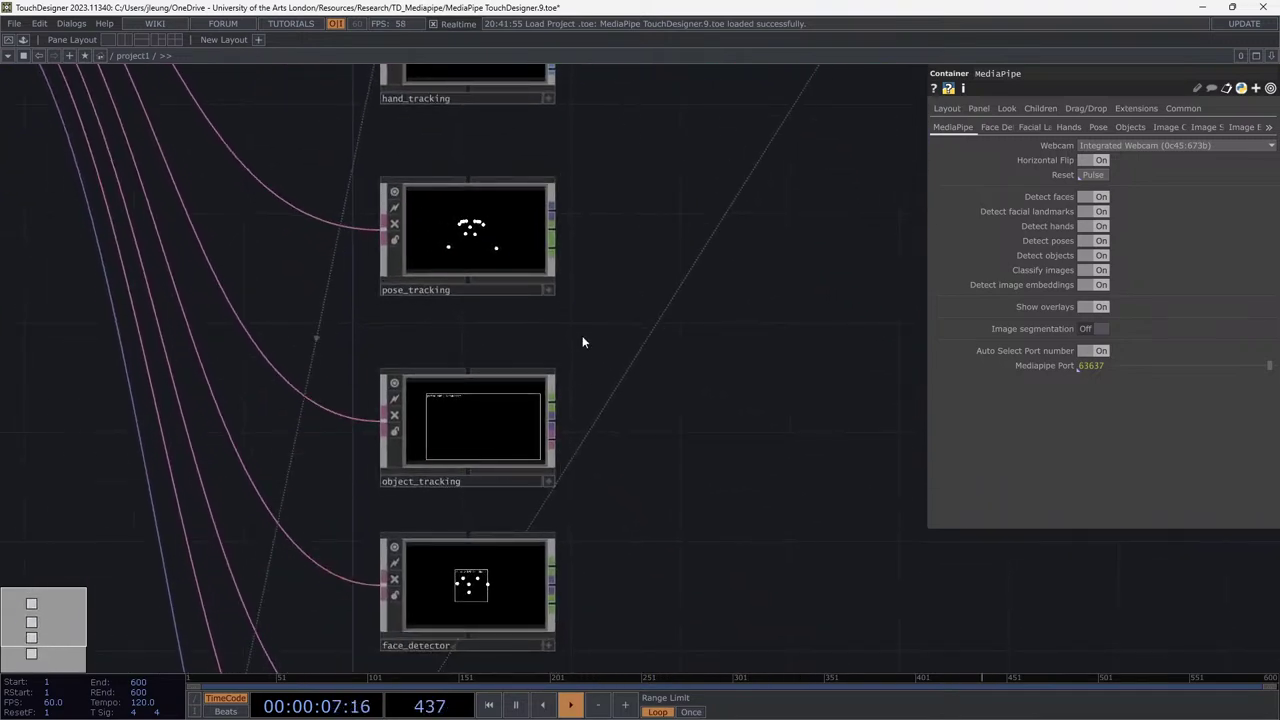
scroll(510, 270, up, 5)
Show pose_tracking's 1280×720 Layout parameters and zoom on its live body landmark dots.
click(454, 209)
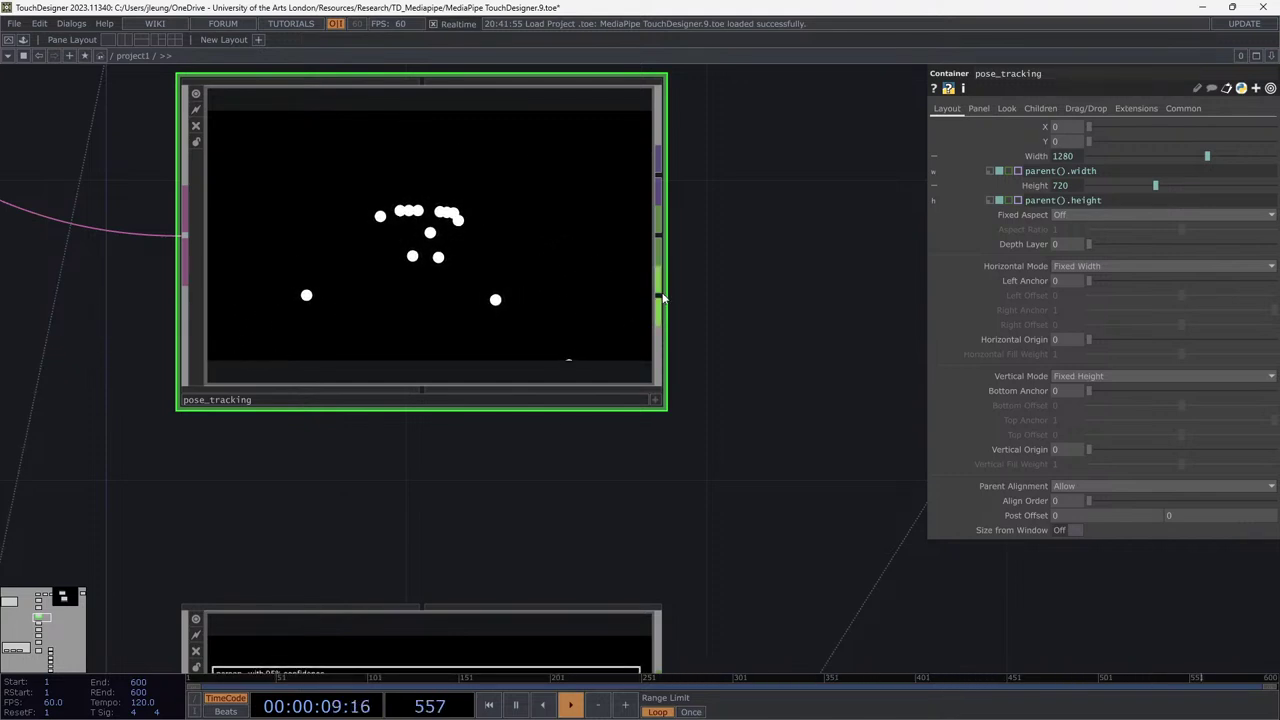
scroll(569, 274, down, 2)
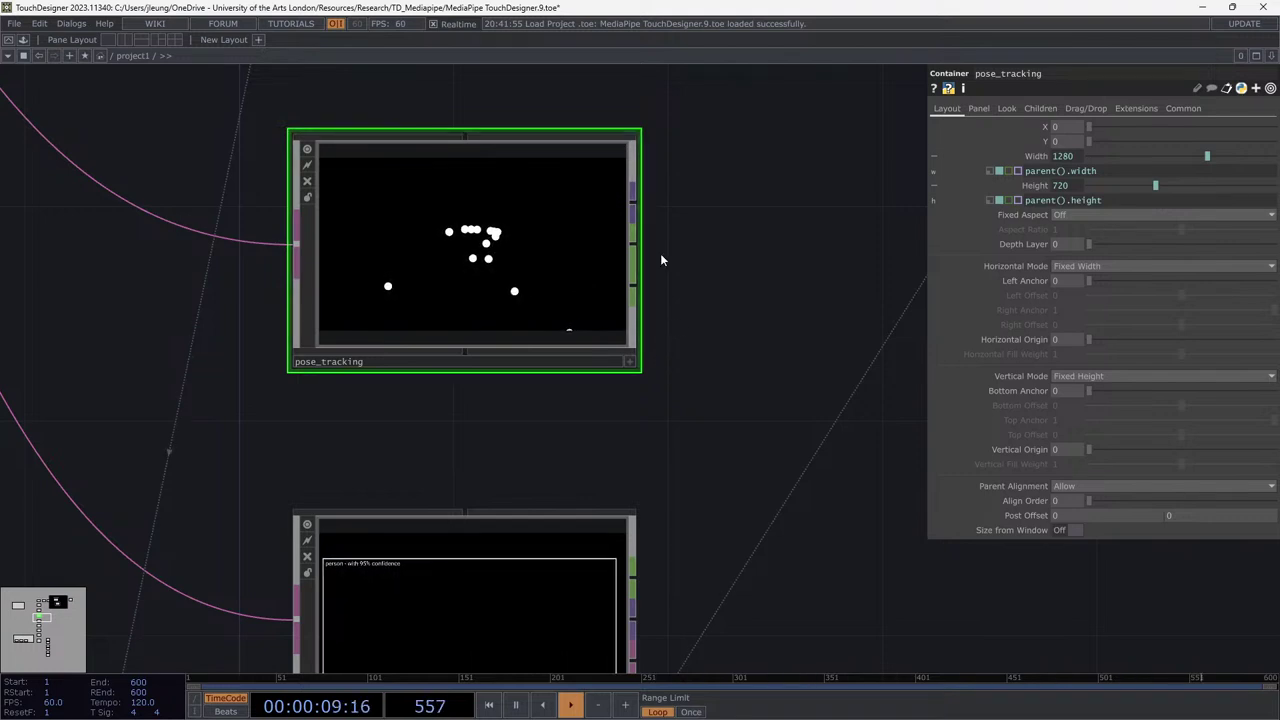
right_drag(728, 352, 771, 329)
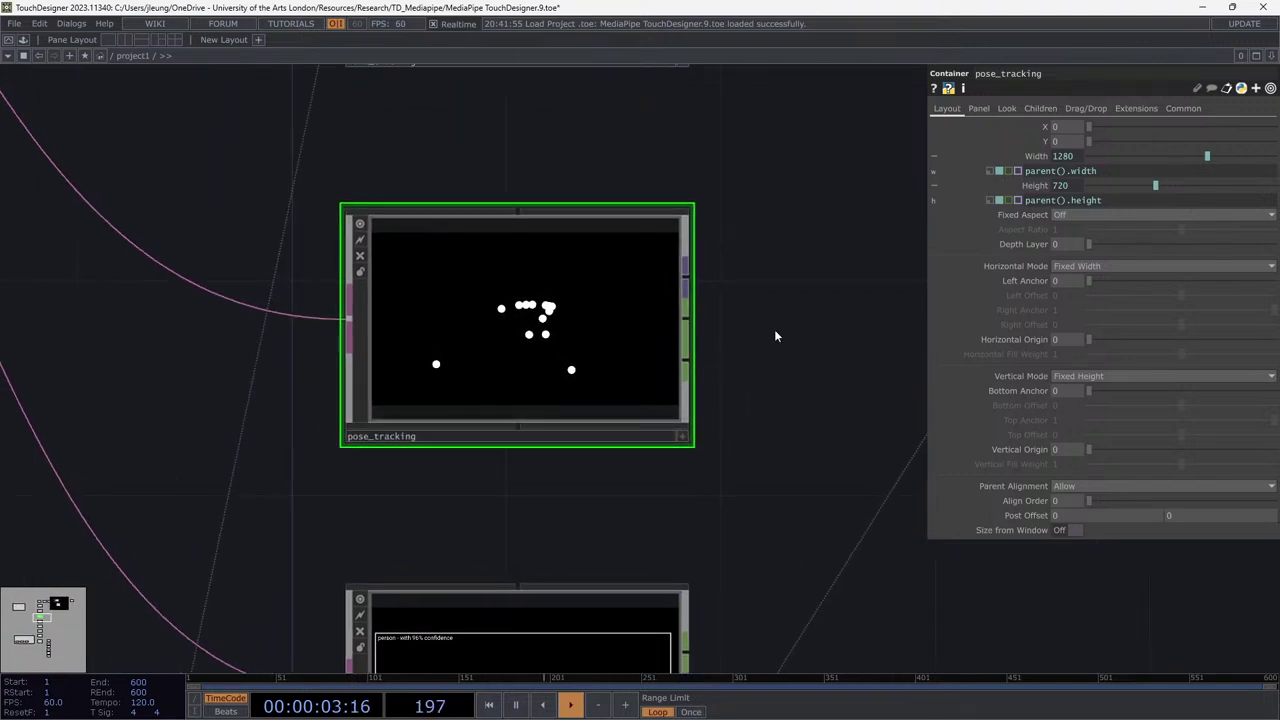
scroll(718, 341, up, 2)
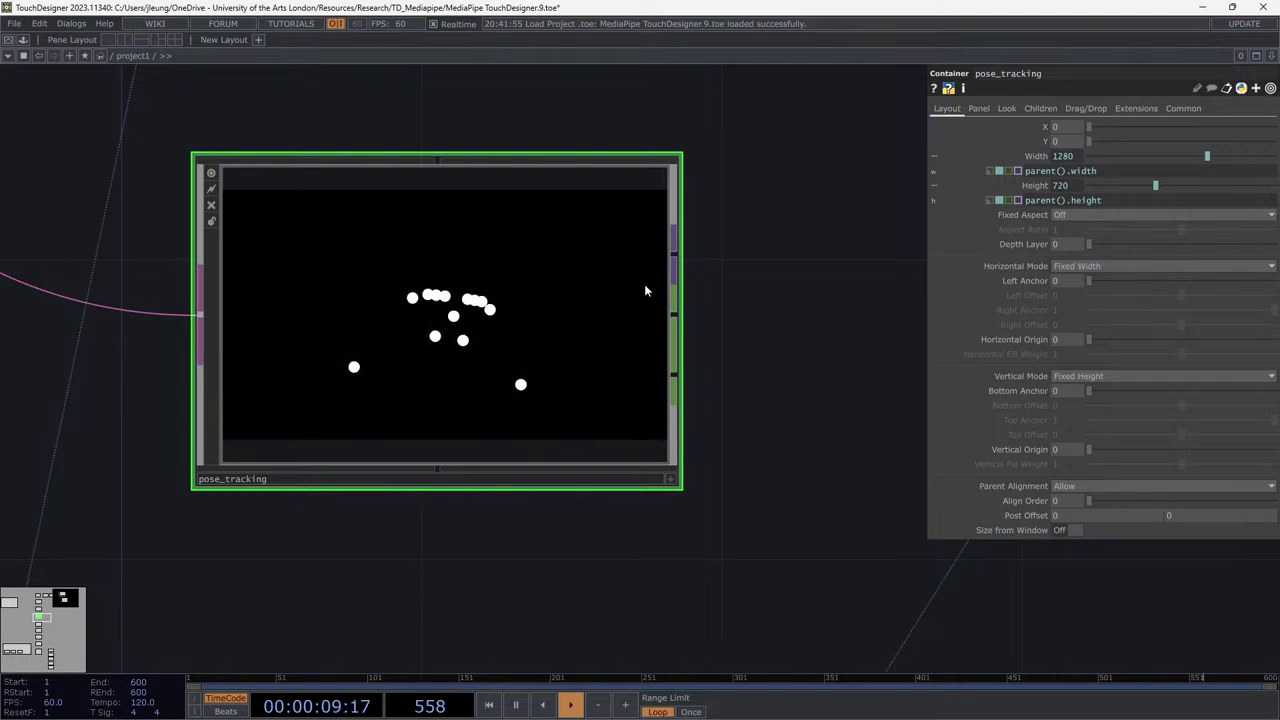
scroll(737, 366, down, 6)
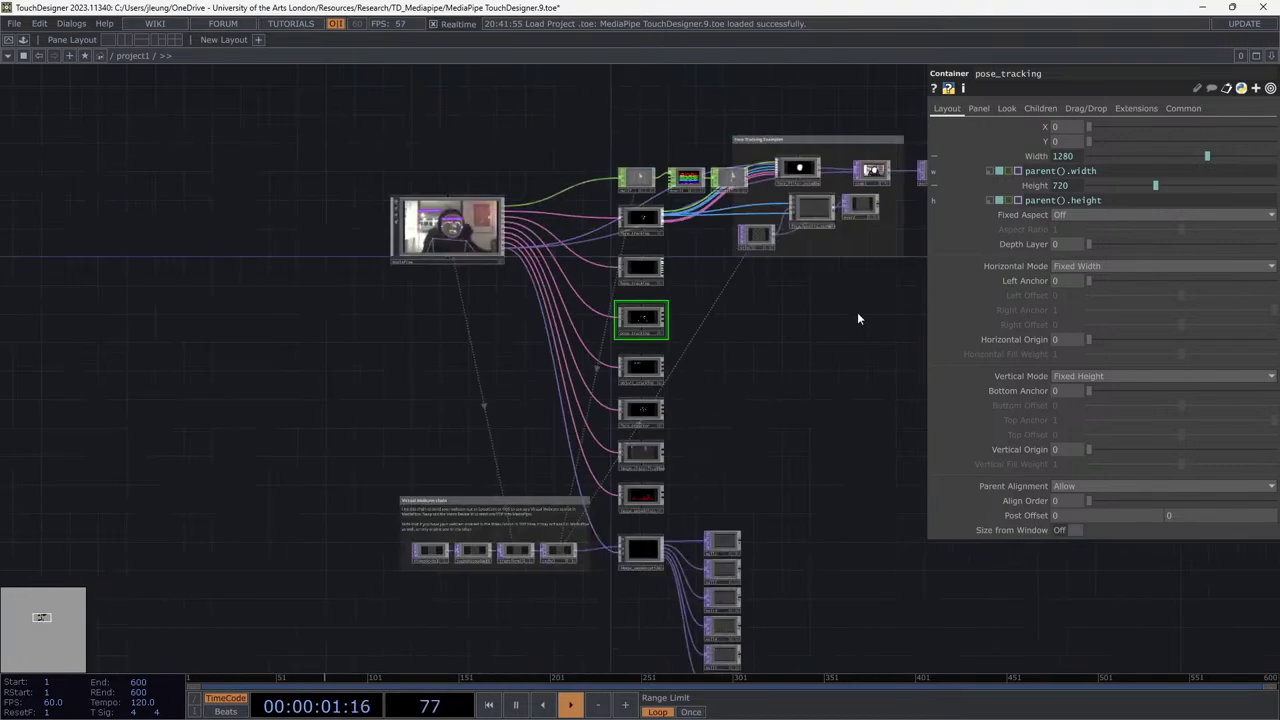
Pan across the network toward the Face Tracking Examples nodes.
drag(857, 317, 400, 414)
scroll(533, 373, up, 8)
scroll(532, 373, down, 2)
drag(300, 370, 614, 274)
scroll(428, 354, up, 5)
scroll(608, 268, down, 1)
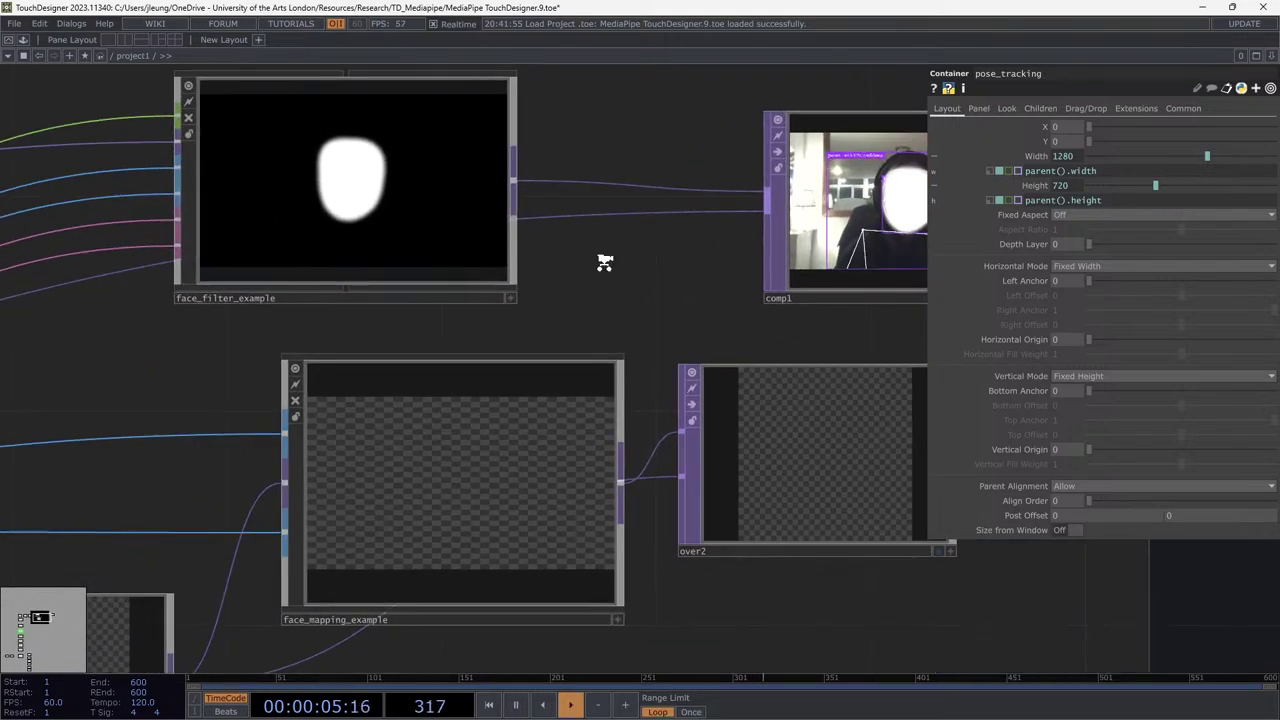
scroll(603, 263, down, 2)
Frame face_filter_example and comp1's white face mask, then bring File Explorer and VLC on screen.
drag(582, 365, 849, 443)
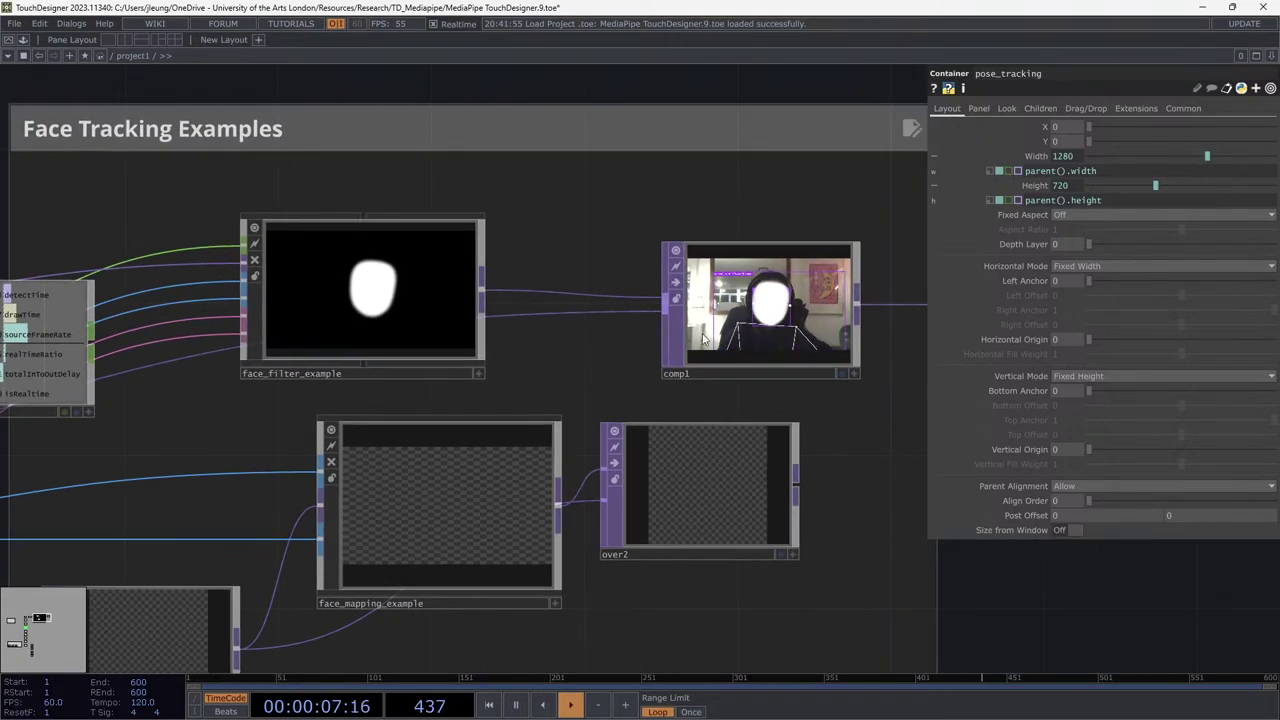
scroll(537, 316, up, 1)
scroll(590, 300, up, 2)
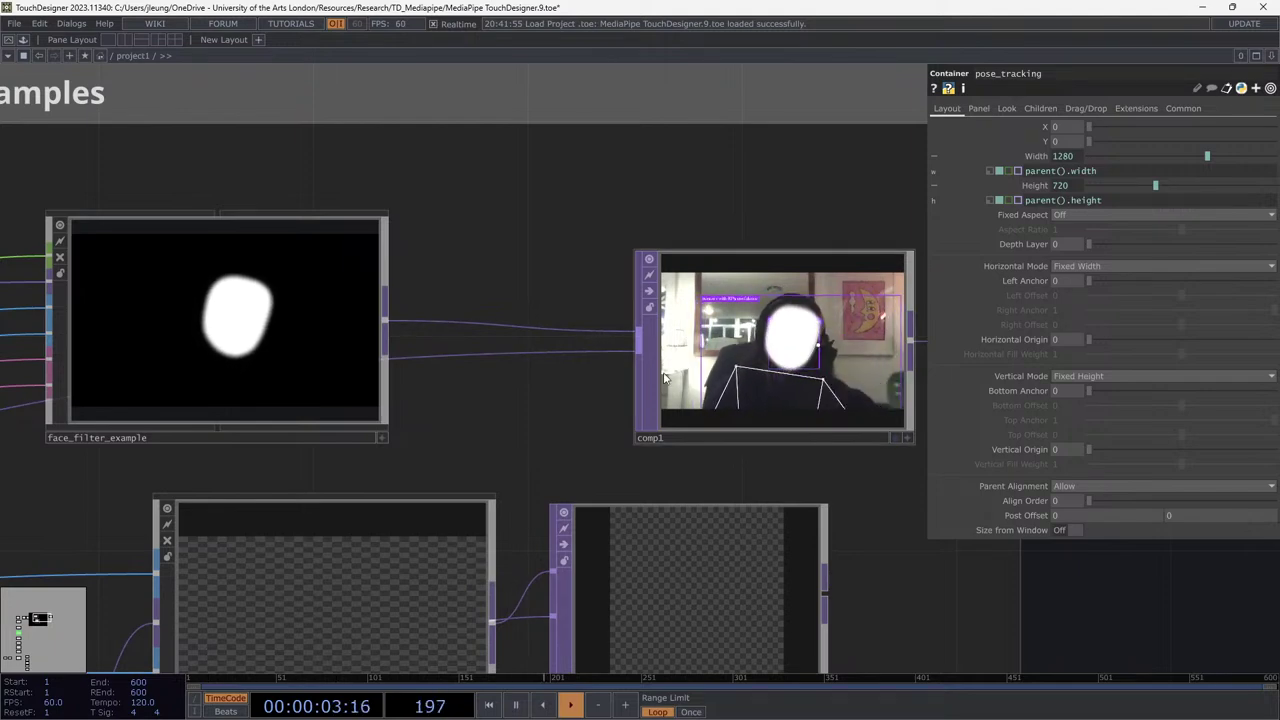
drag(540, 261, 590, 223)
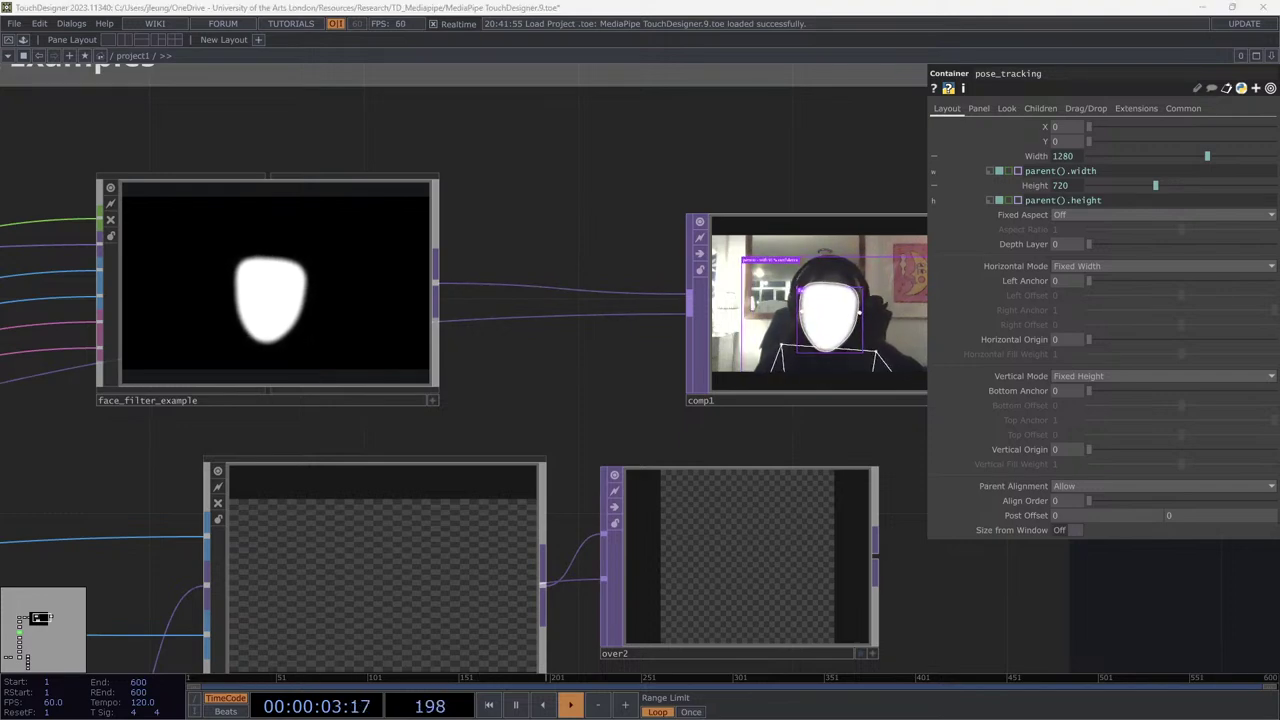
drag(456, 719, 466, 170)
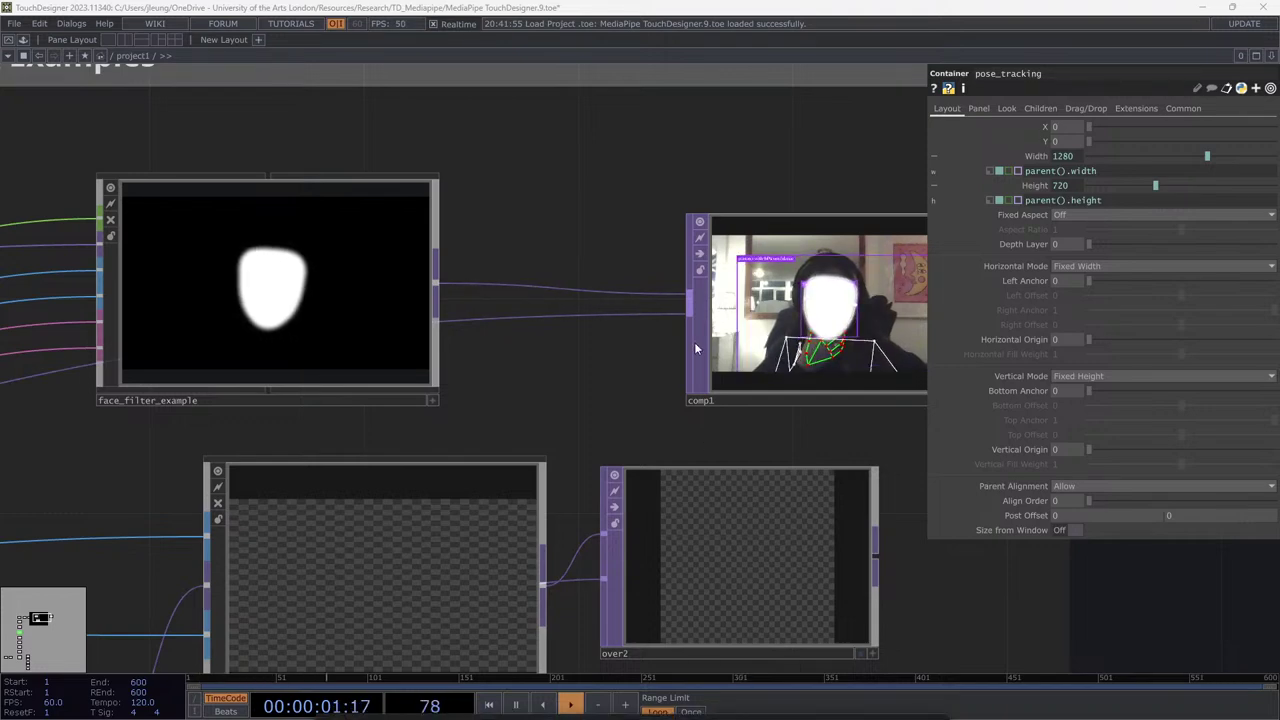
drag(680, 580, 503, 140)
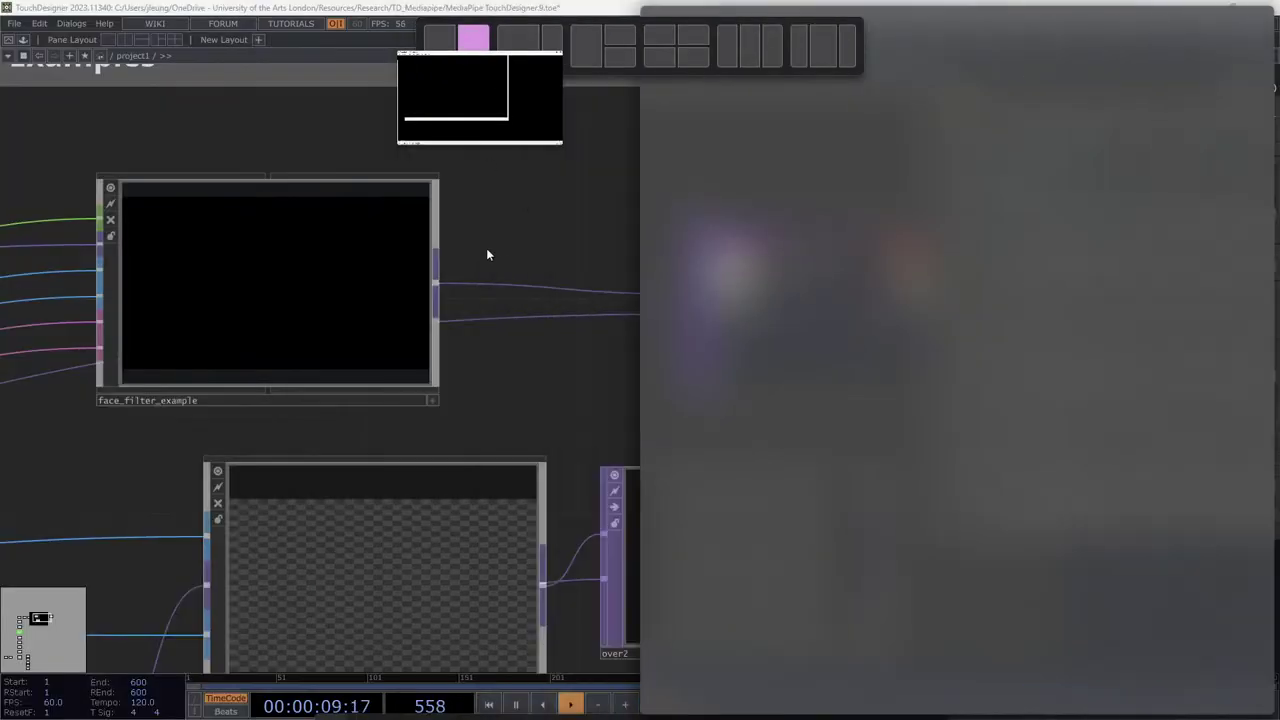
Watch the anime-styled TDMovieOut.5.mov clip in VLC, then close the player.
drag(312, 328, 960, 64)
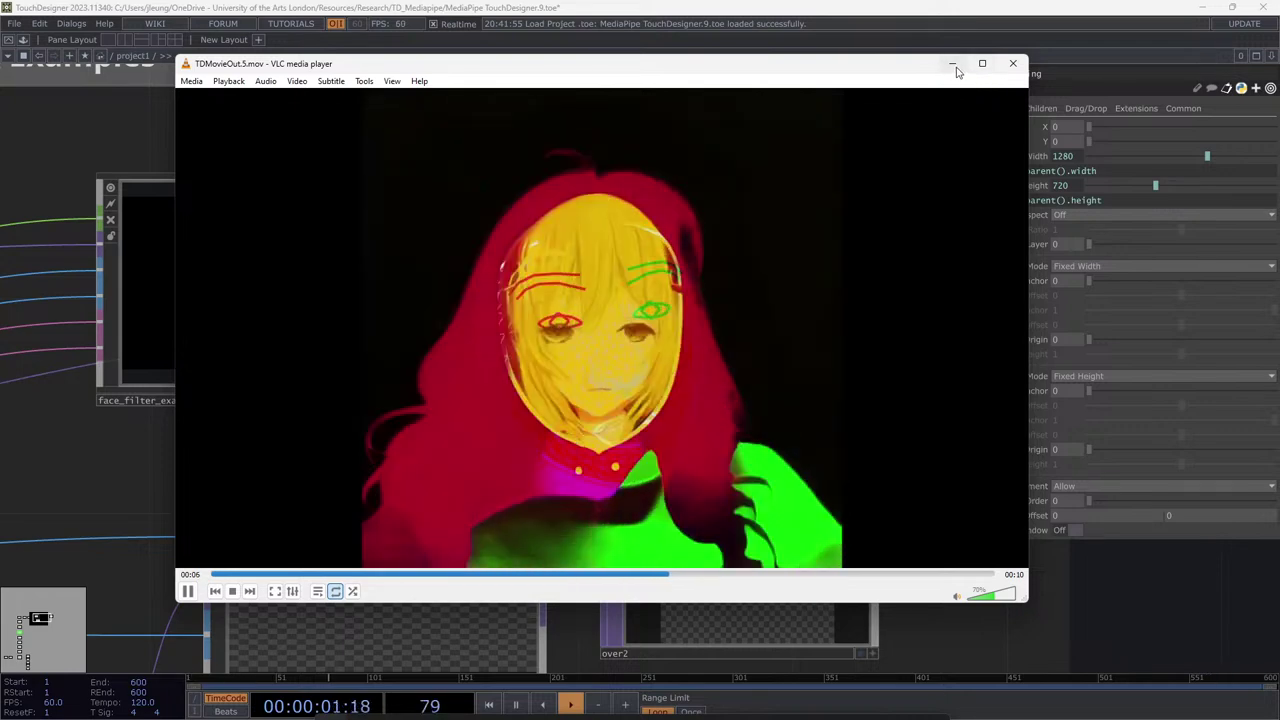
click(1013, 63)
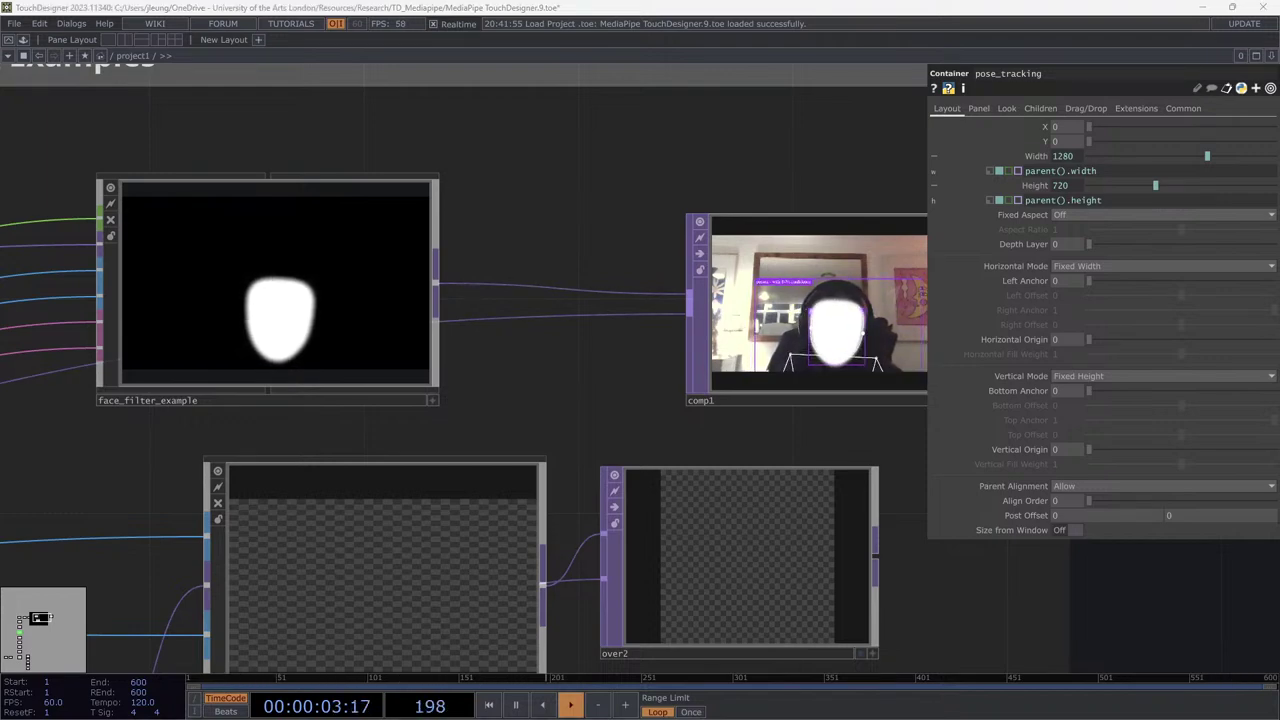
Zoom out over Face Tracking Examples, then deep into face_tracking's dense face-mesh preview.
scroll(706, 346, down, 6)
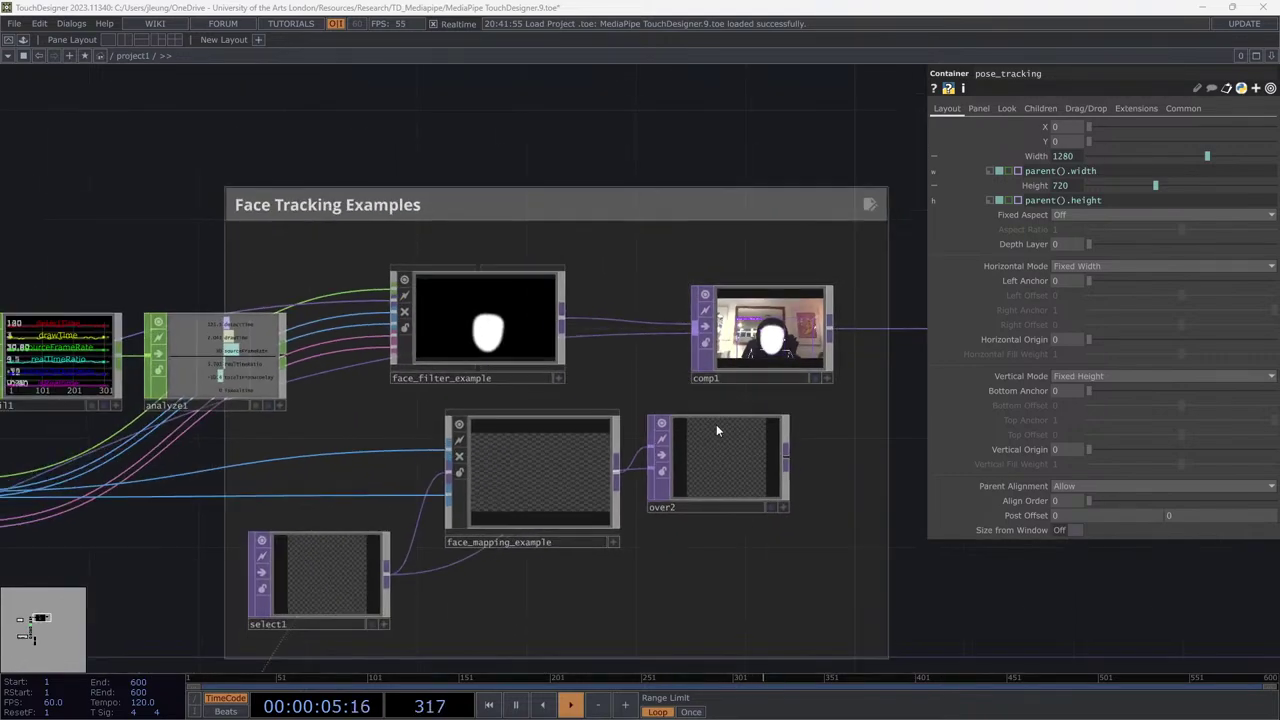
scroll(477, 454, up, 10)
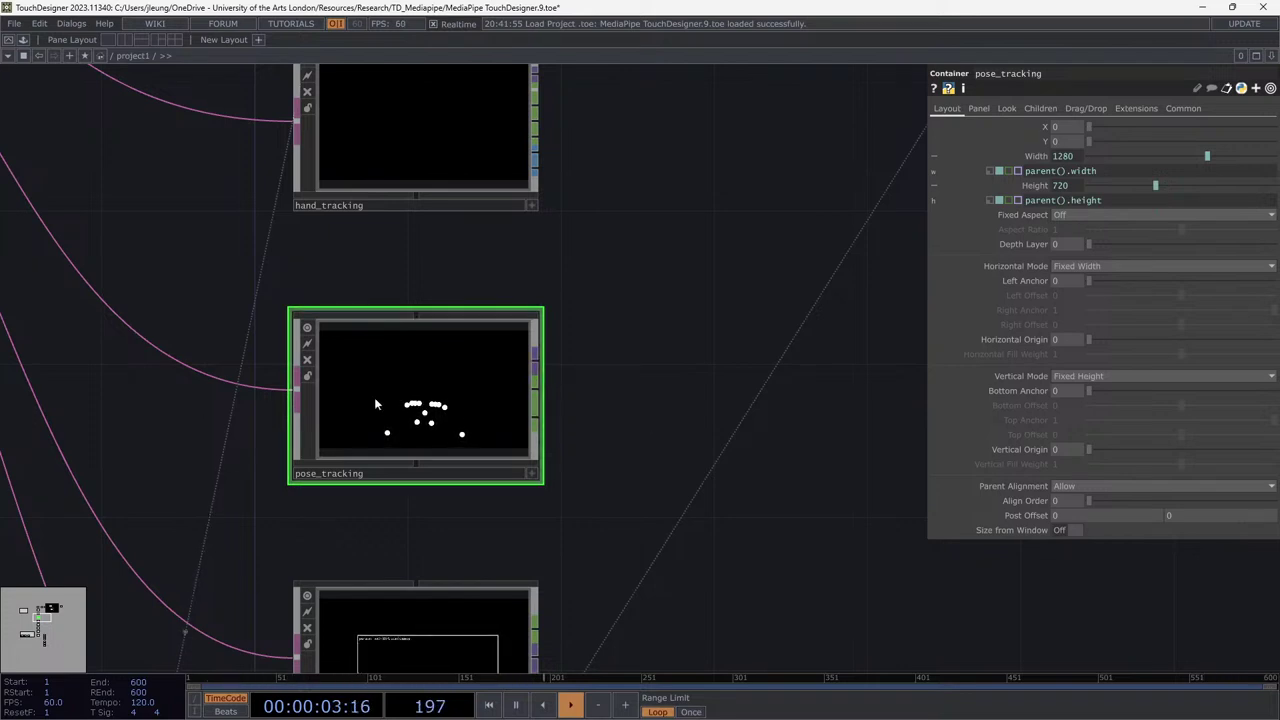
scroll(374, 397, up, 3)
scroll(453, 452, down, 2)
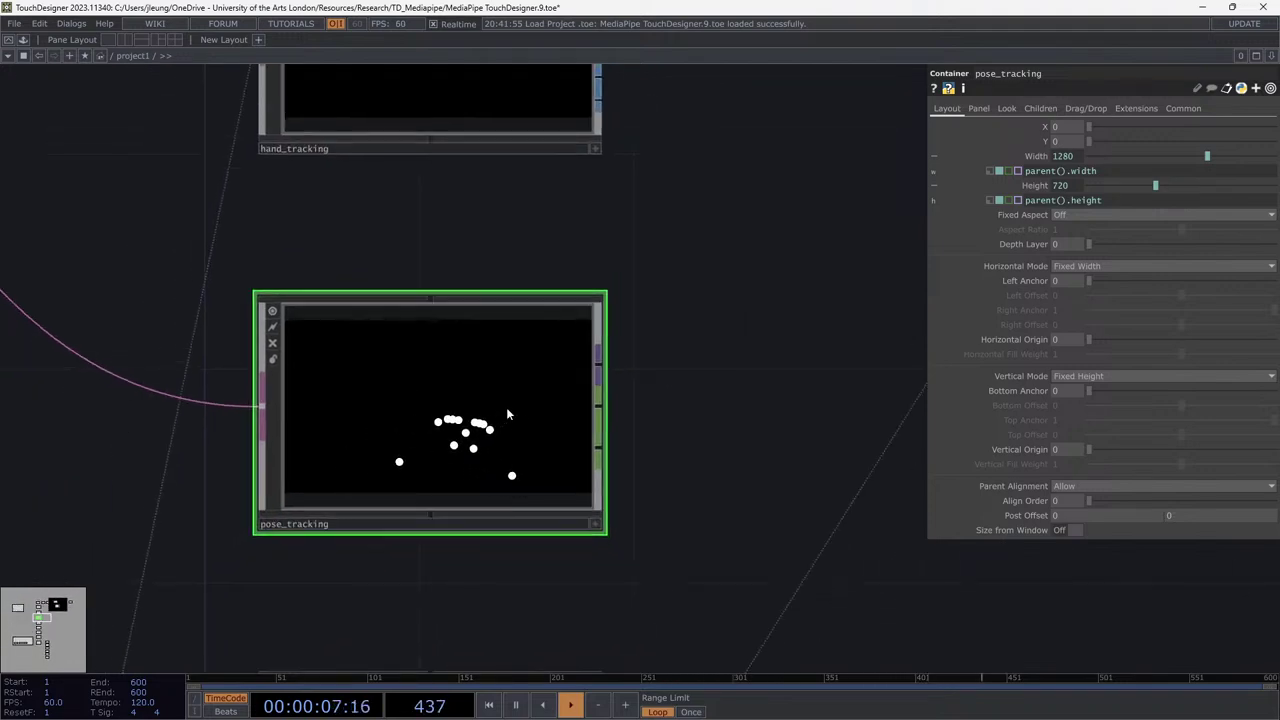
scroll(686, 237, down, 4)
scroll(580, 333, up, 2)
scroll(580, 333, up, 6)
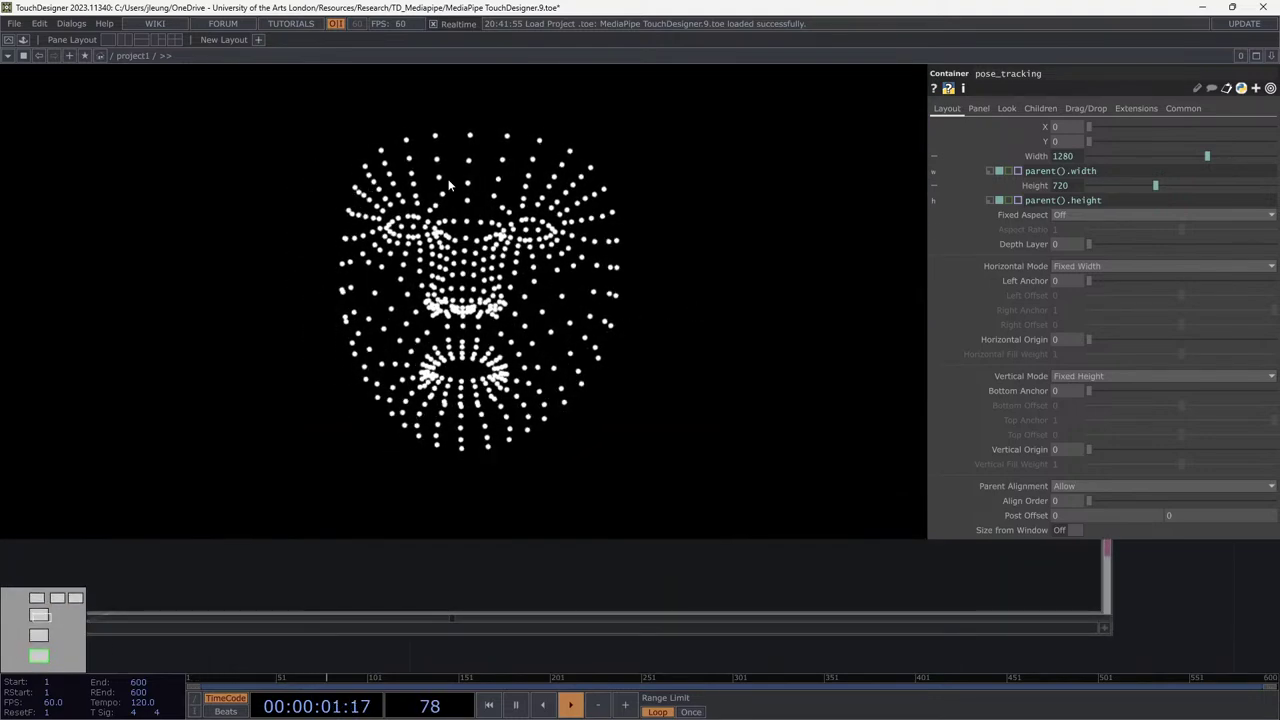
Make face_tracking current and pan to its null7, trail1 and analyze1 nodes.
click(505, 262)
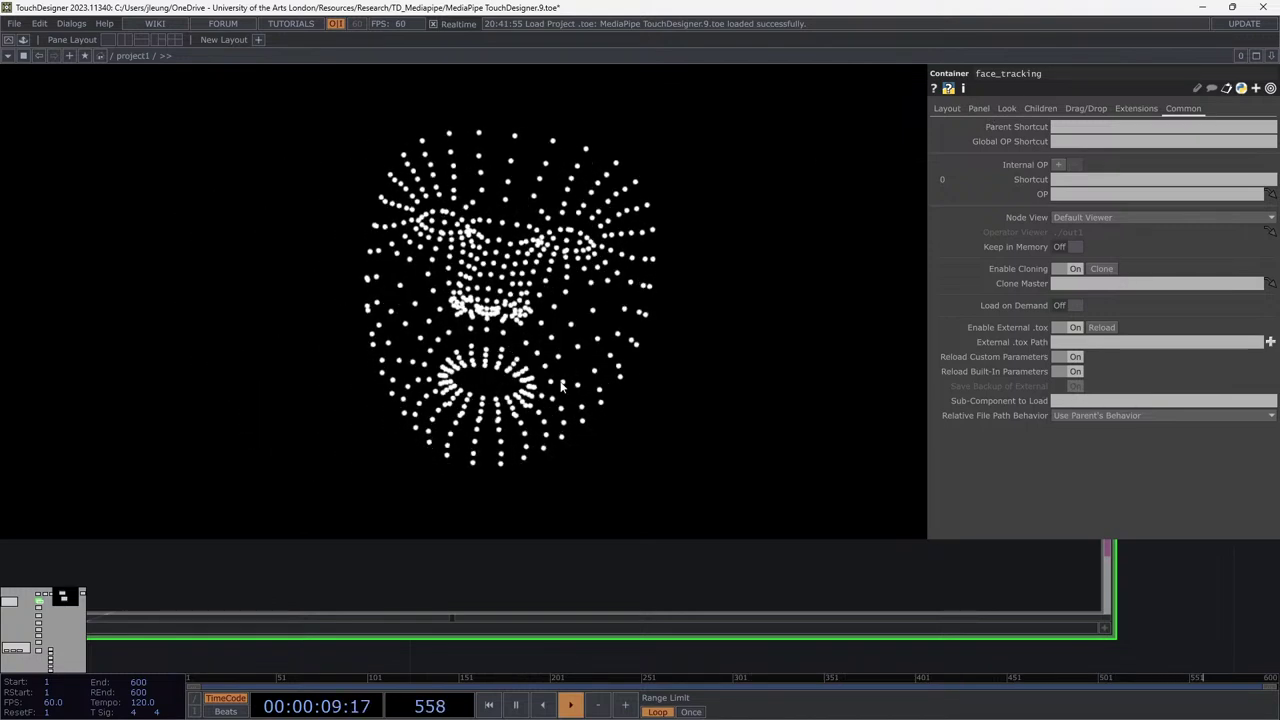
scroll(590, 350, down, 5)
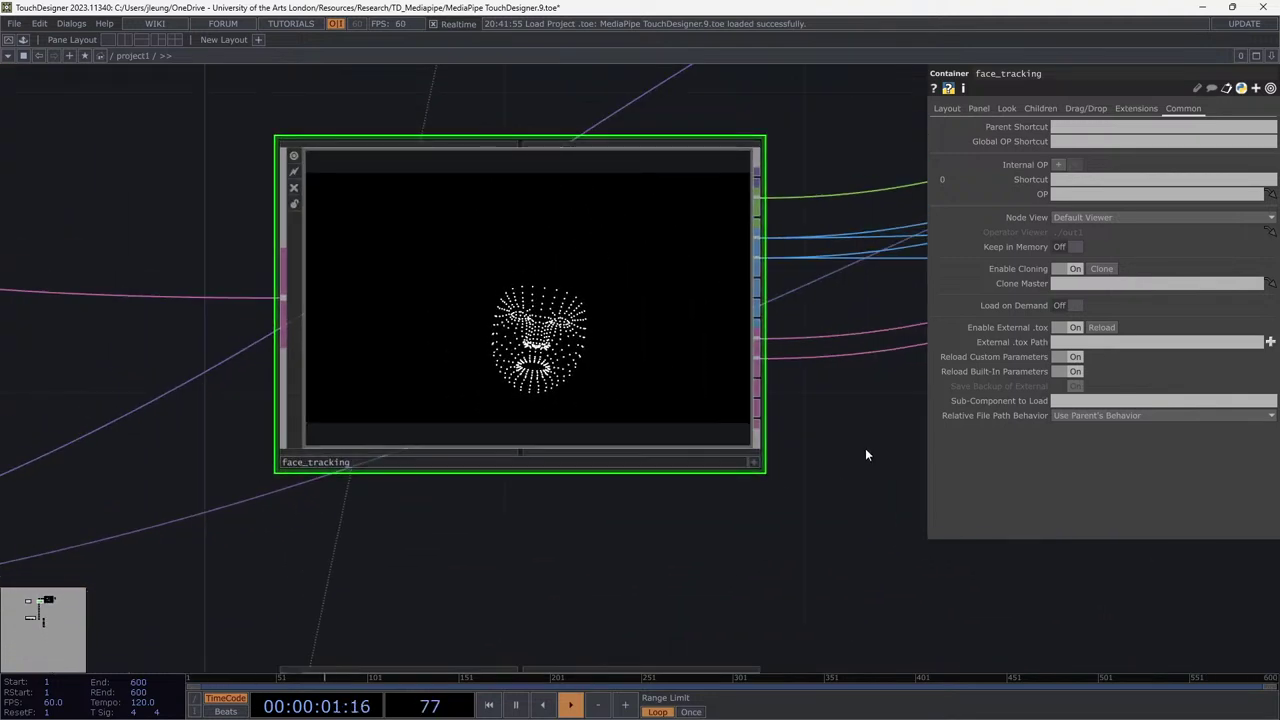
drag(865, 448, 660, 523)
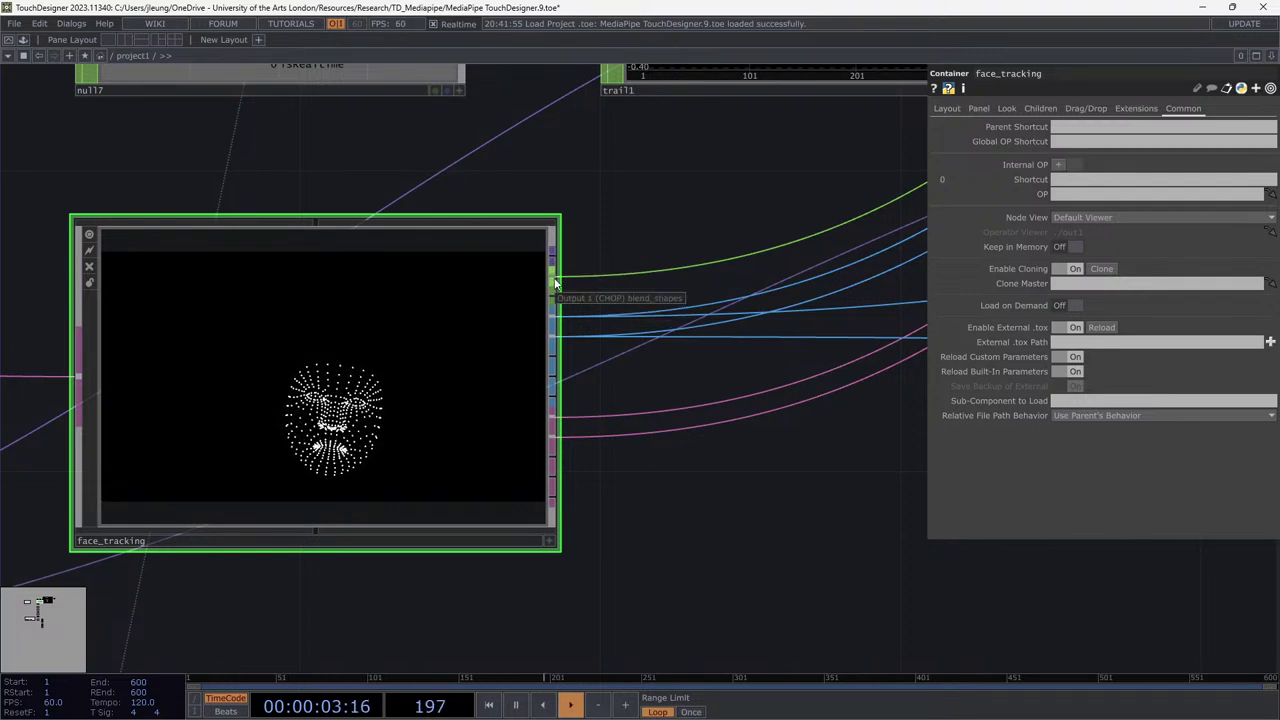
drag(673, 352, 256, 540)
scroll(256, 540, down, 4)
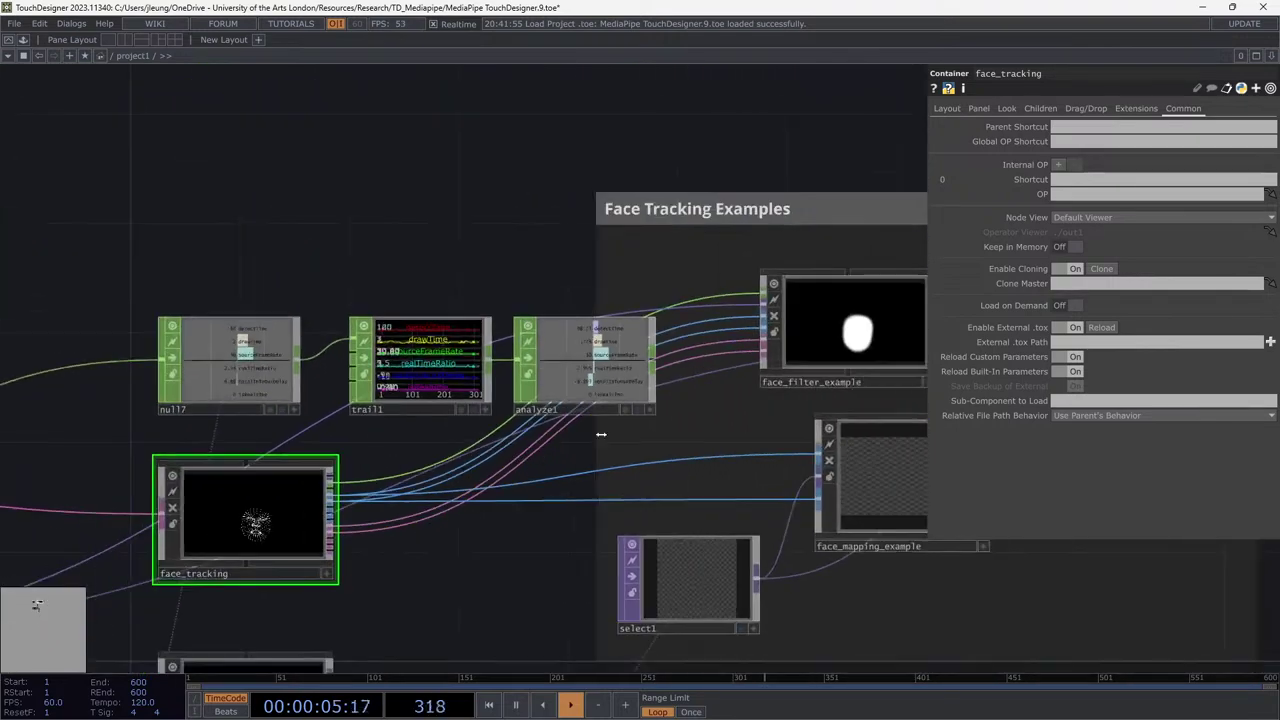
scroll(721, 418, up, 2)
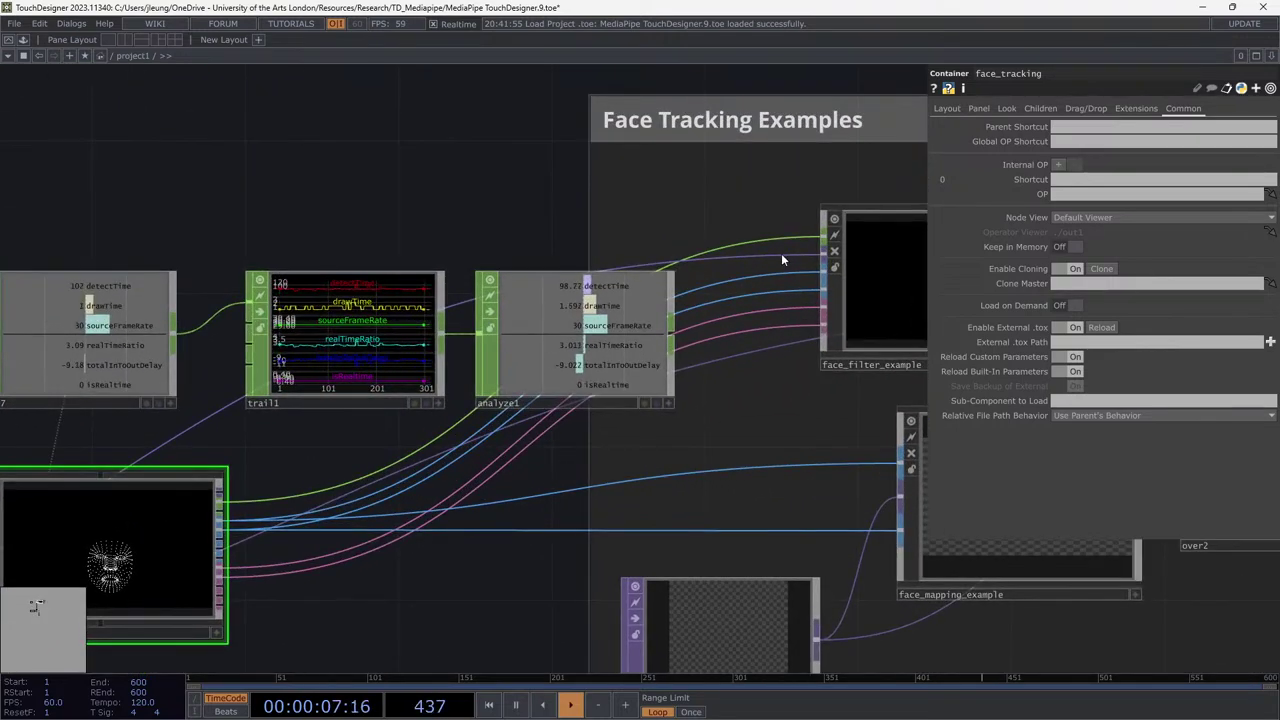
scroll(443, 329, up, 5)
scroll(503, 307, up, 3)
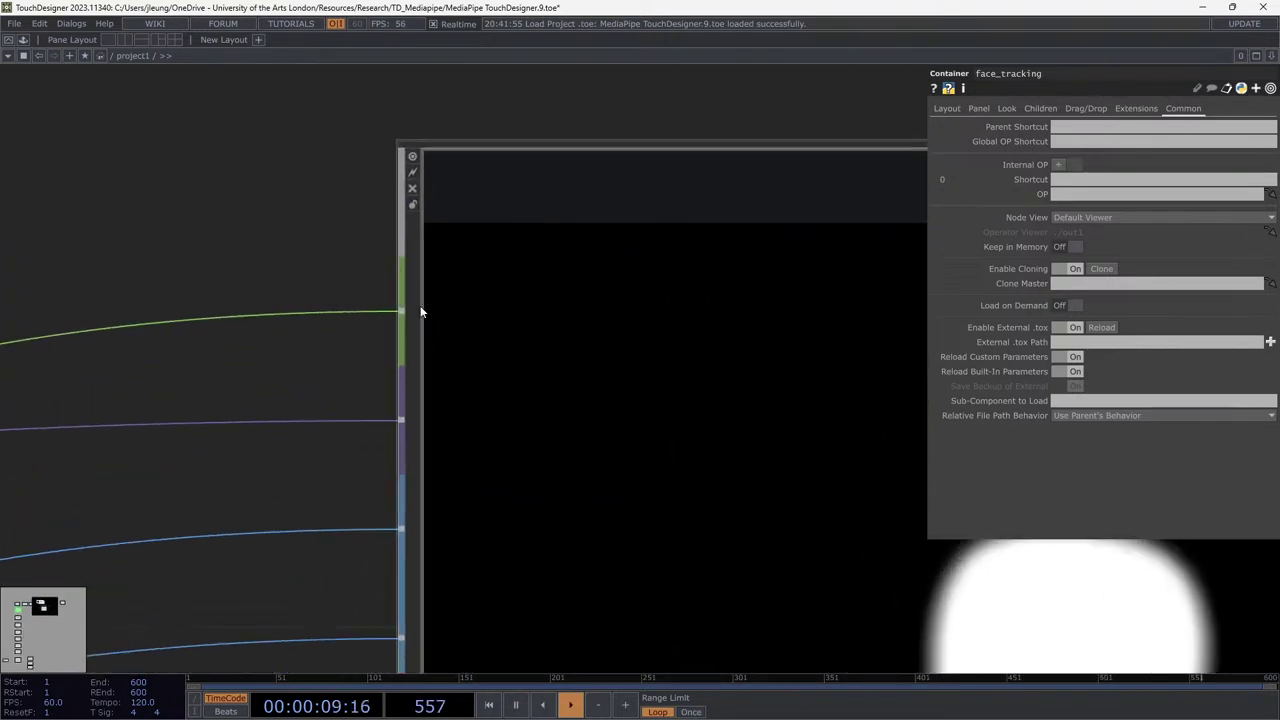
scroll(400, 317, down, 6)
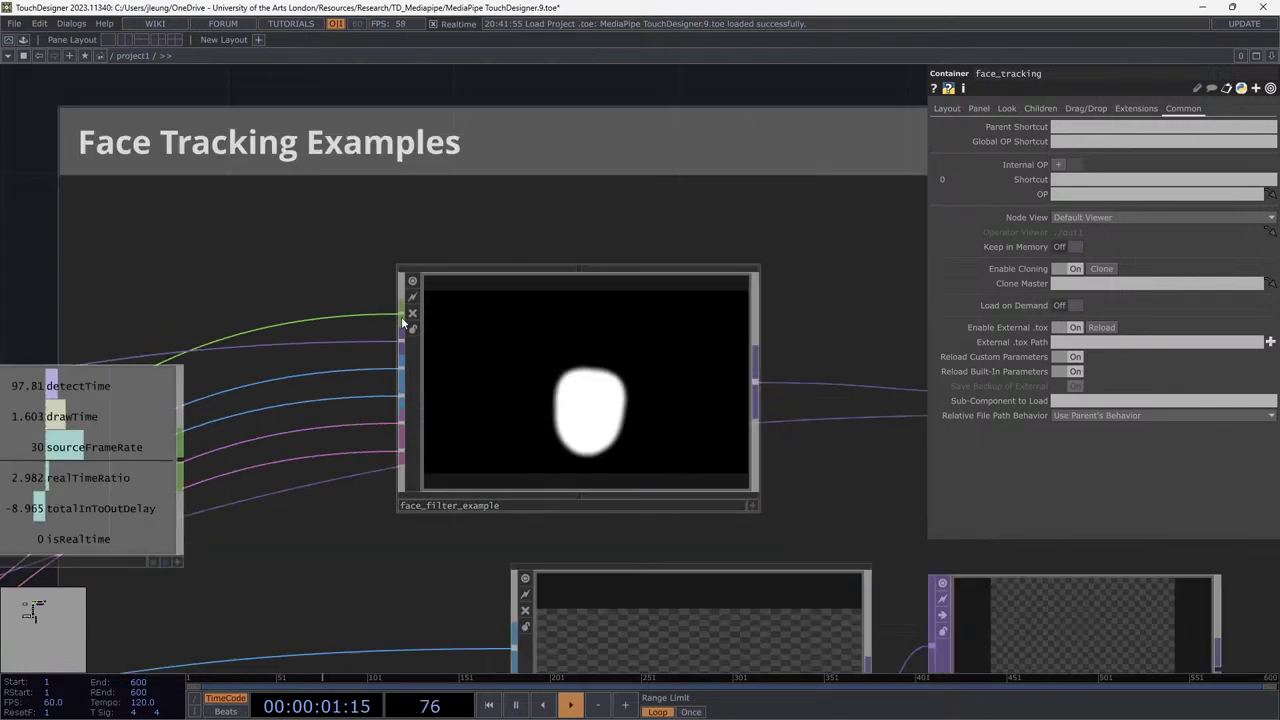
Pan back along the tracking column to centre face_tracking beside the webcam node.
drag(623, 464, 1025, 299)
drag(671, 441, 560, 203)
scroll(620, 180, up, 2)
drag(660, 143, 727, 551)
drag(690, 290, 745, 545)
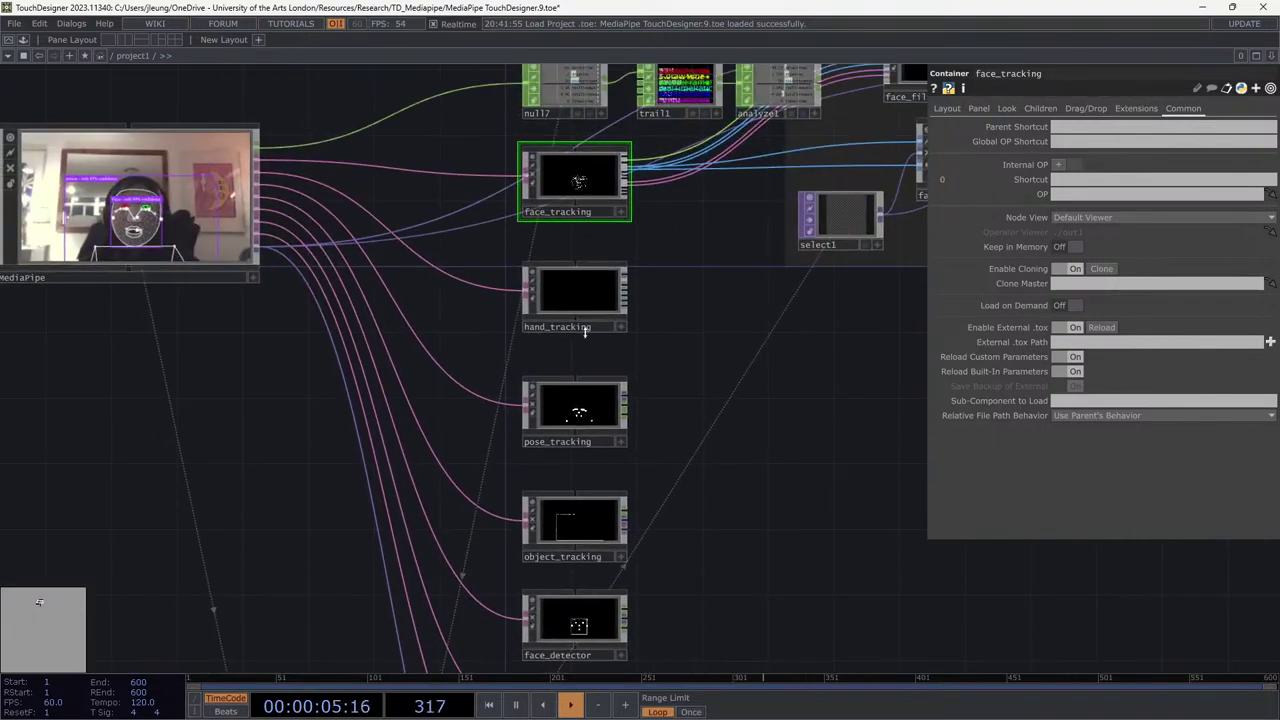
drag(686, 271, 705, 400)
Zoom inside face_tracking to see merge2 feeding point_render1 for the face mesh.
scroll(640, 345, up, 4)
scroll(640, 345, up, 2)
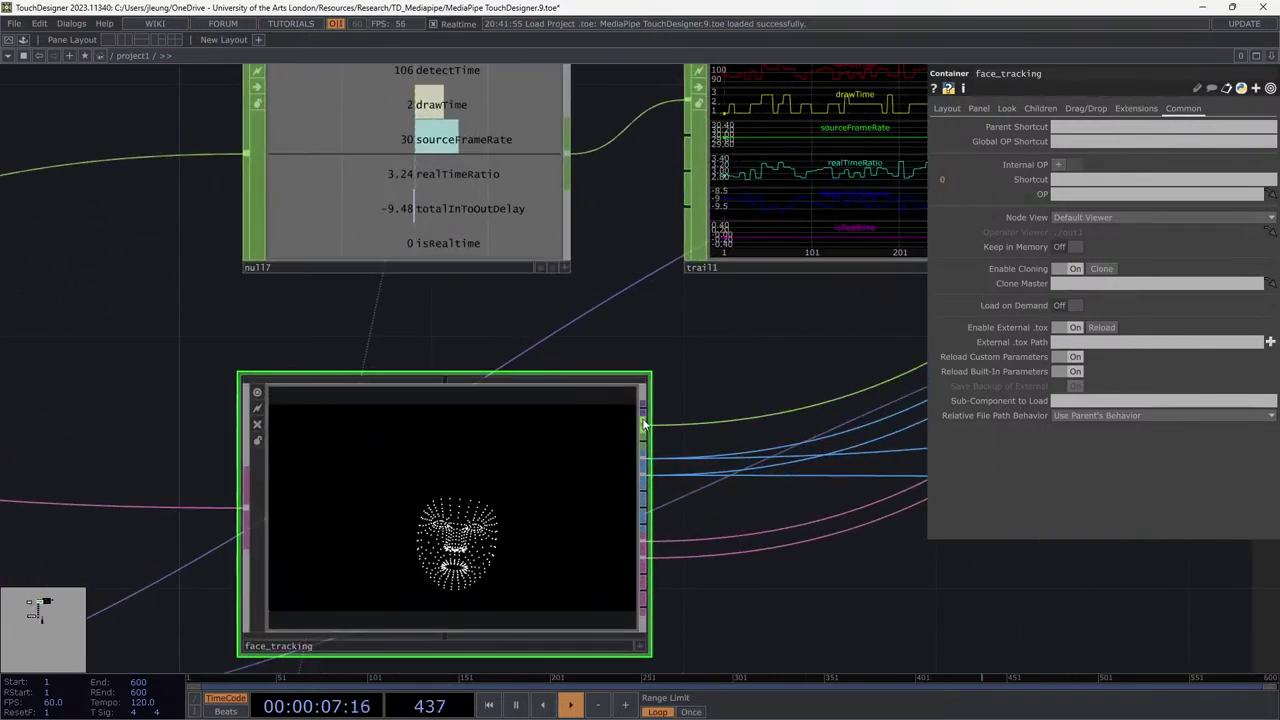
scroll(437, 500, up, 8)
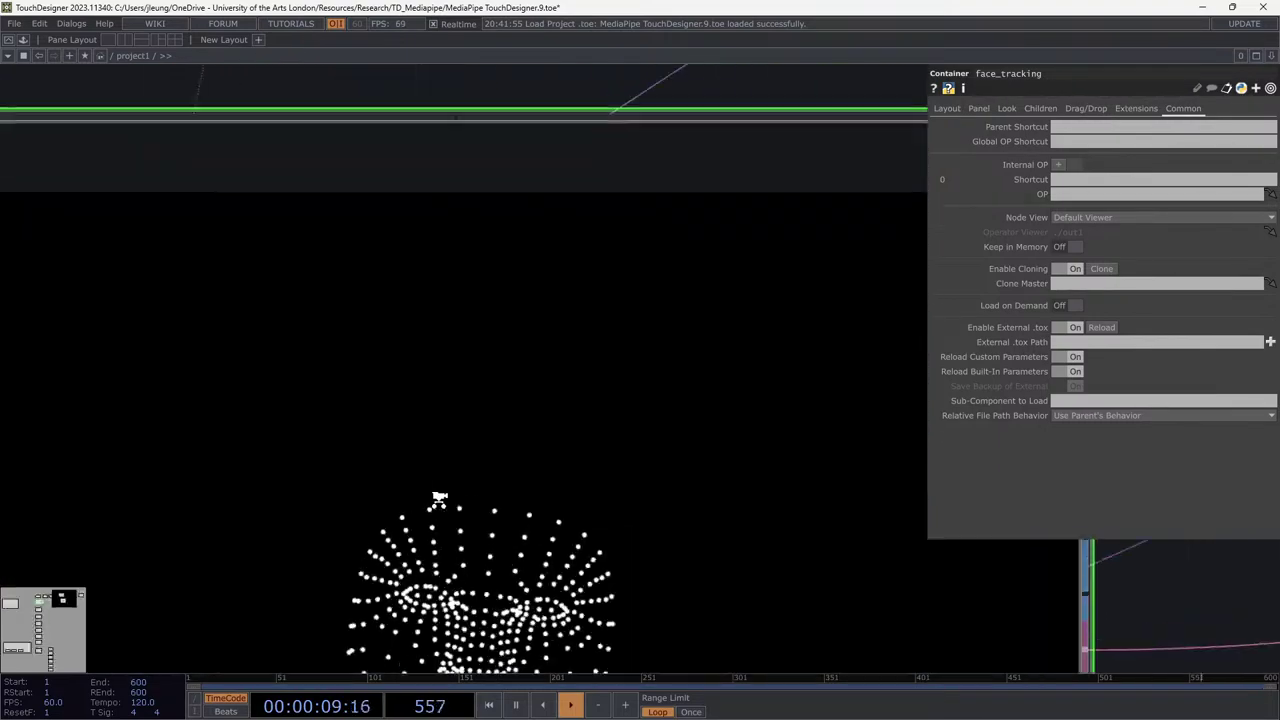
scroll(731, 449, down, 2)
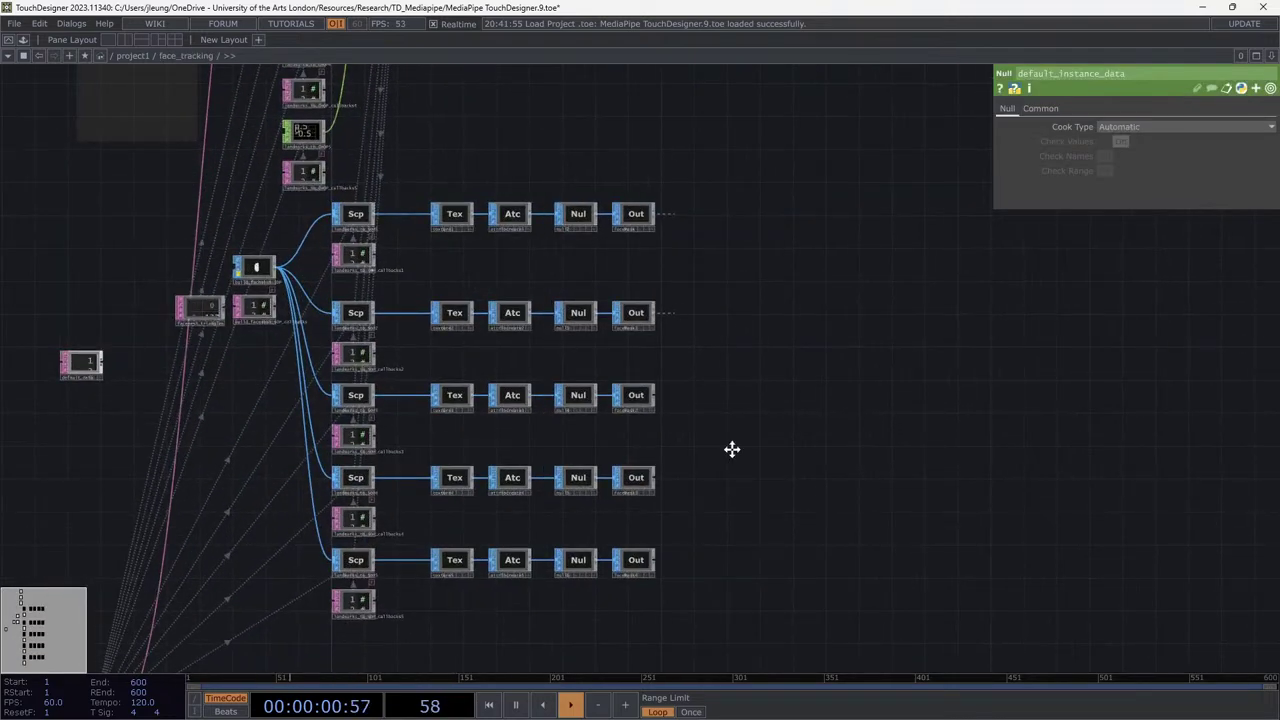
drag(733, 190, 733, 465)
scroll(640, 420, up, 6)
scroll(630, 408, up, 3)
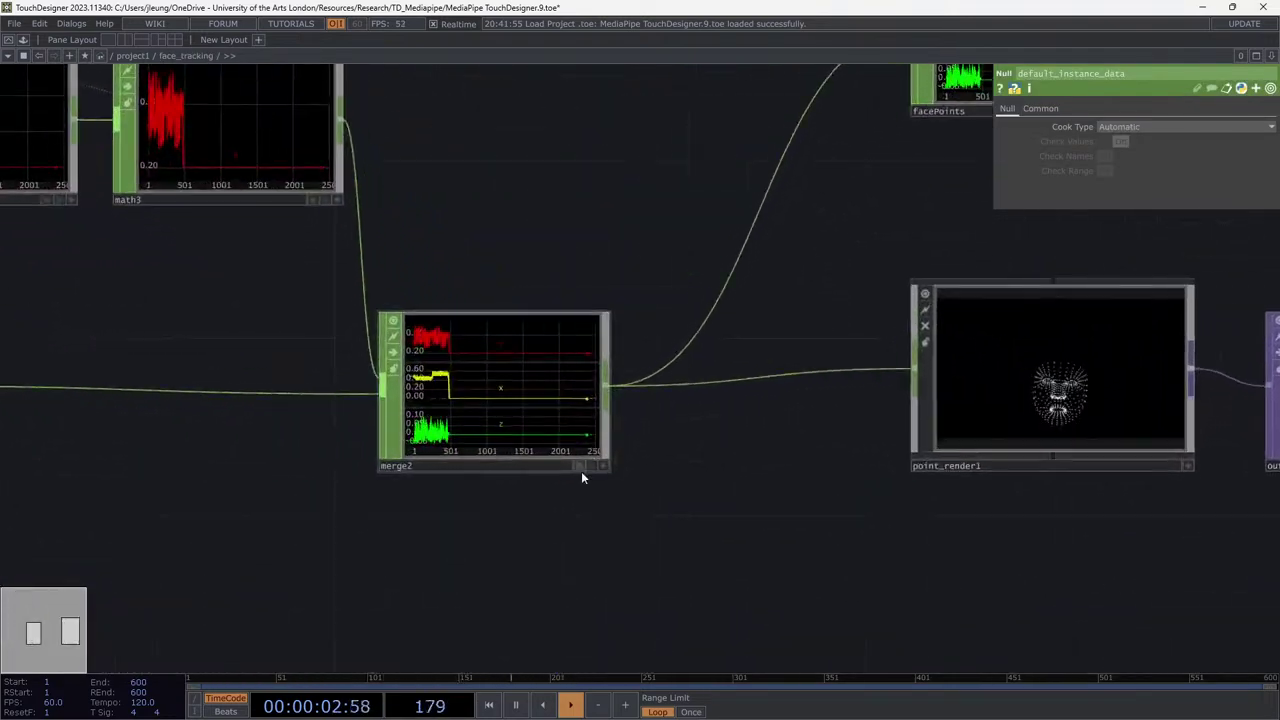
scroll(586, 474, down, 10)
drag(793, 473, 793, 170)
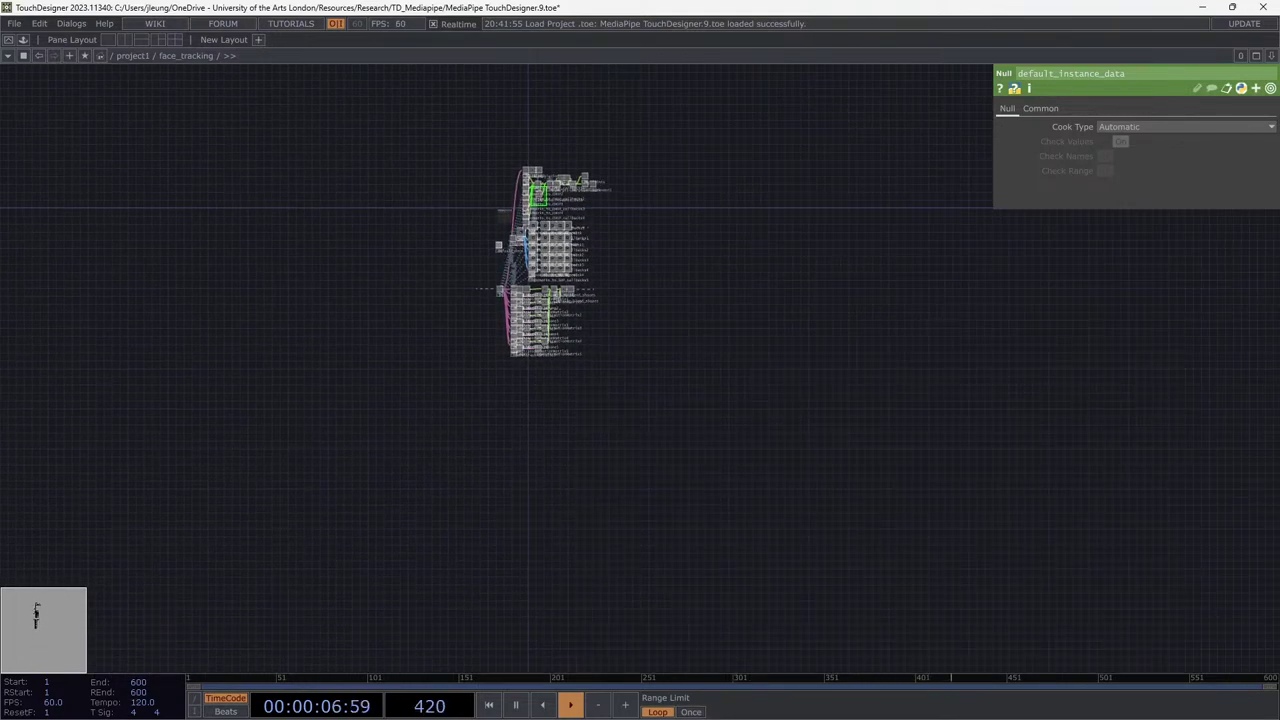
Switch to the YouTube tutorial and expand its description to the GitHub link and chapter list.
key(alt+Tab)
click(575, 10)
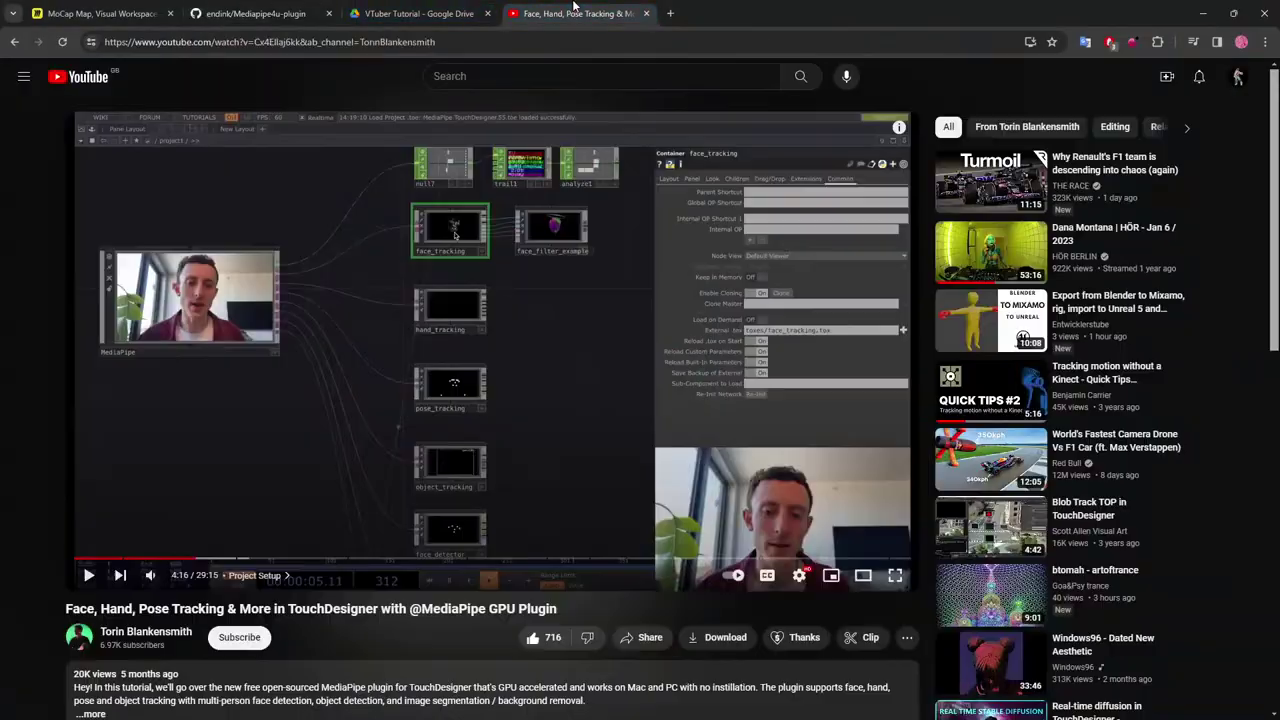
scroll(466, 396, down, 1)
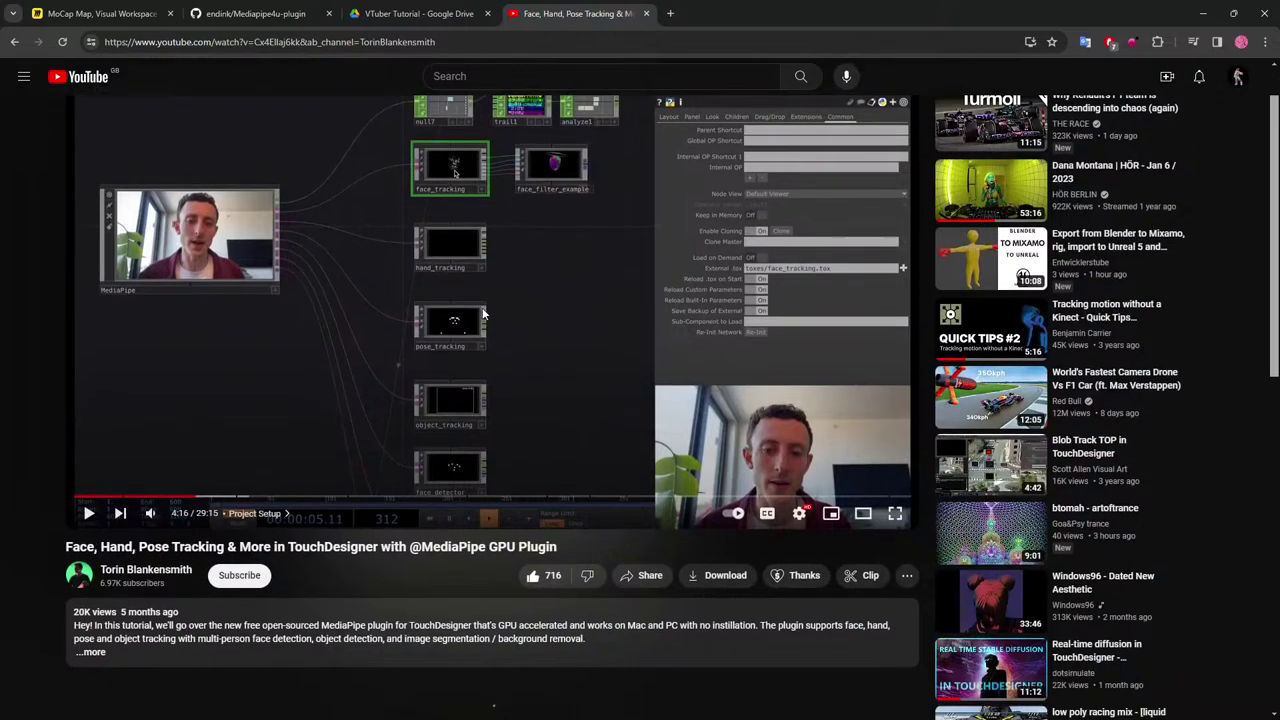
scroll(232, 391, down, 1)
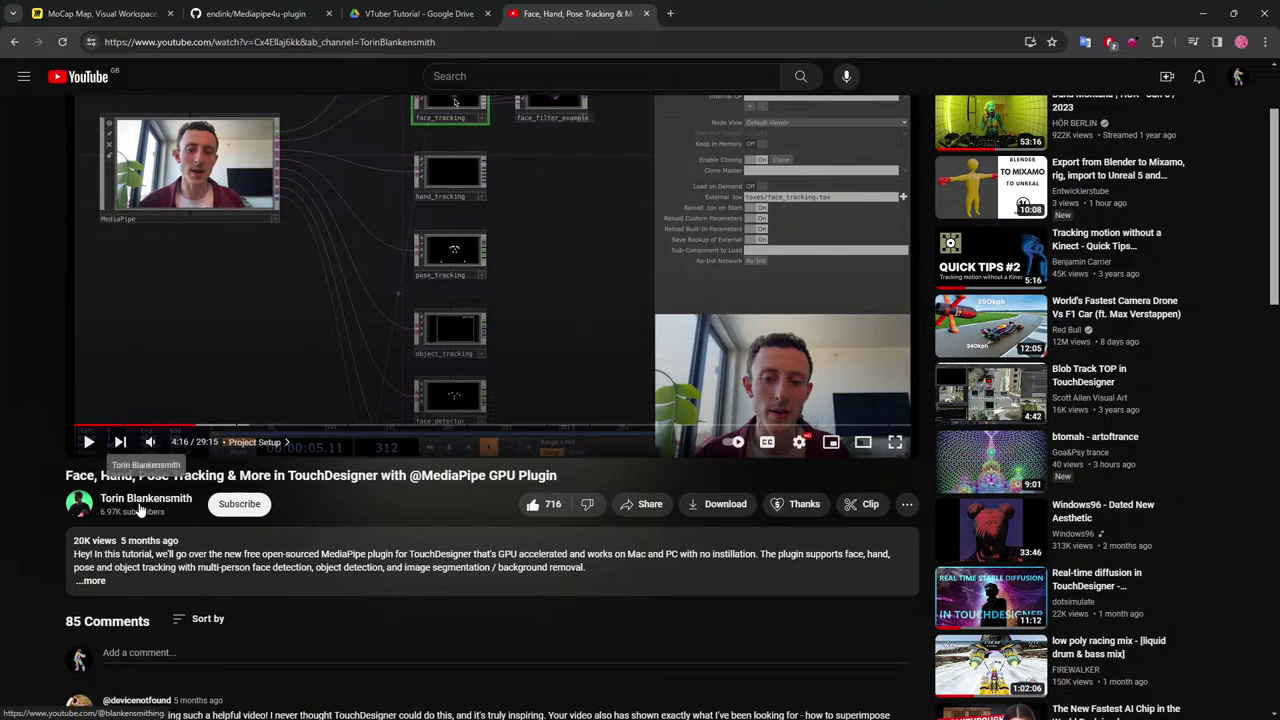
click(91, 580)
scroll(322, 529, down, 3)
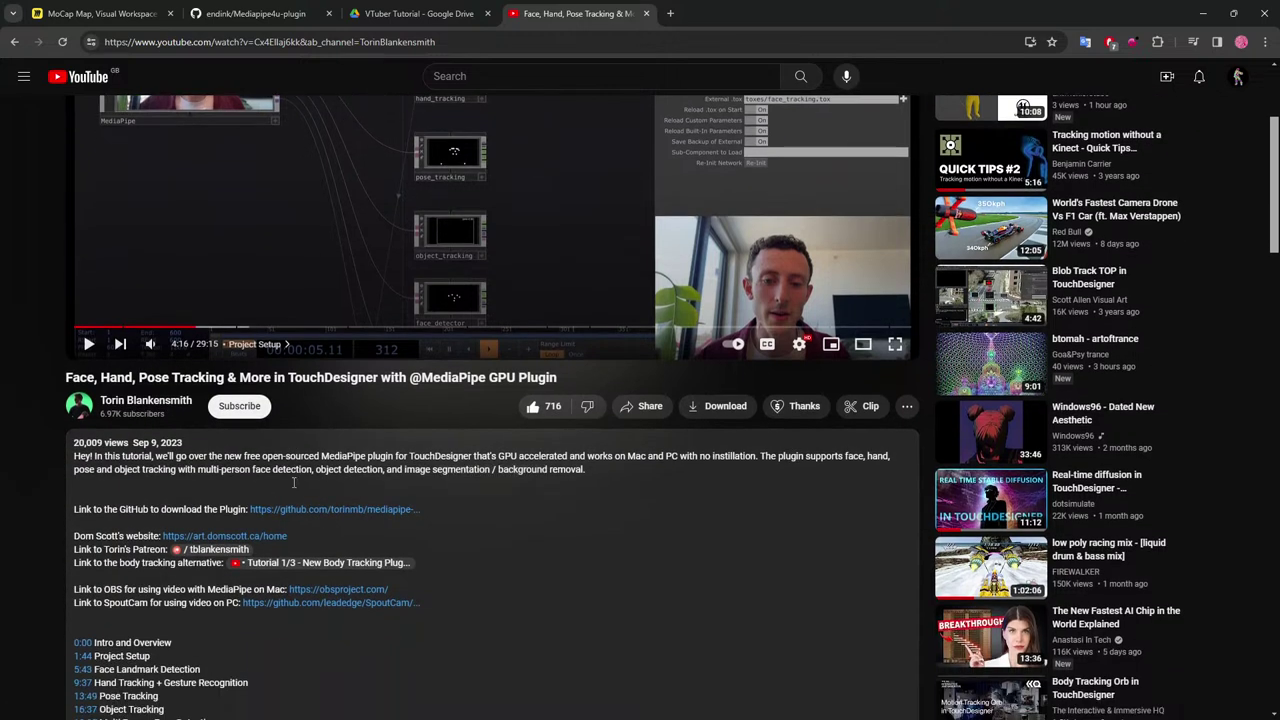
scroll(295, 490, down, 2)
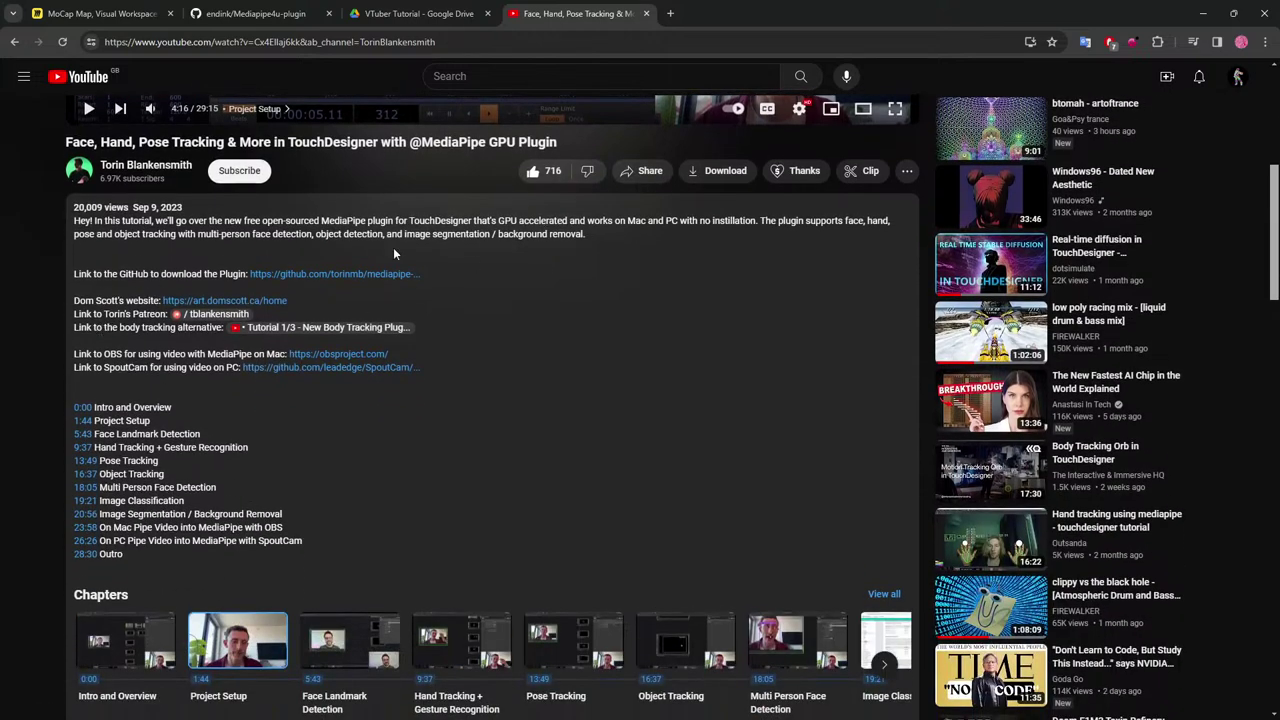
Open the torinmb/mediapipe-touchdesigner repository and read its README from Setup to Components.
click(310, 273)
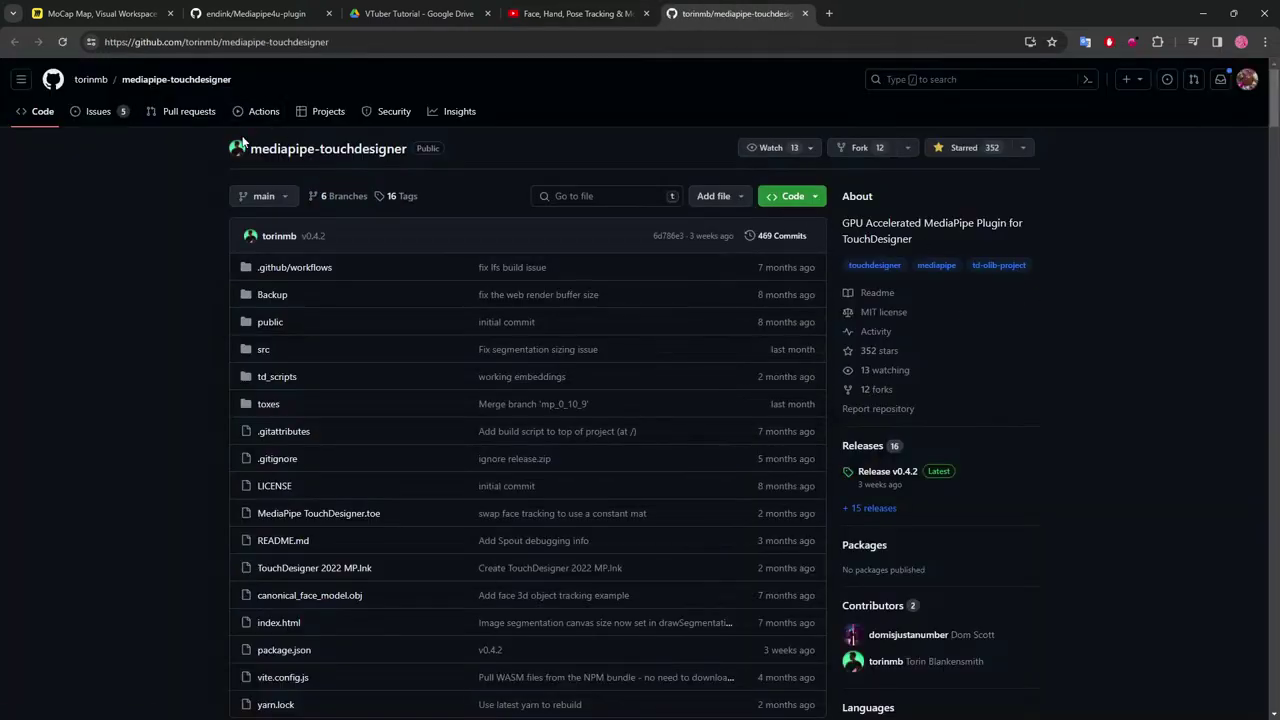
scroll(668, 412, down, 3)
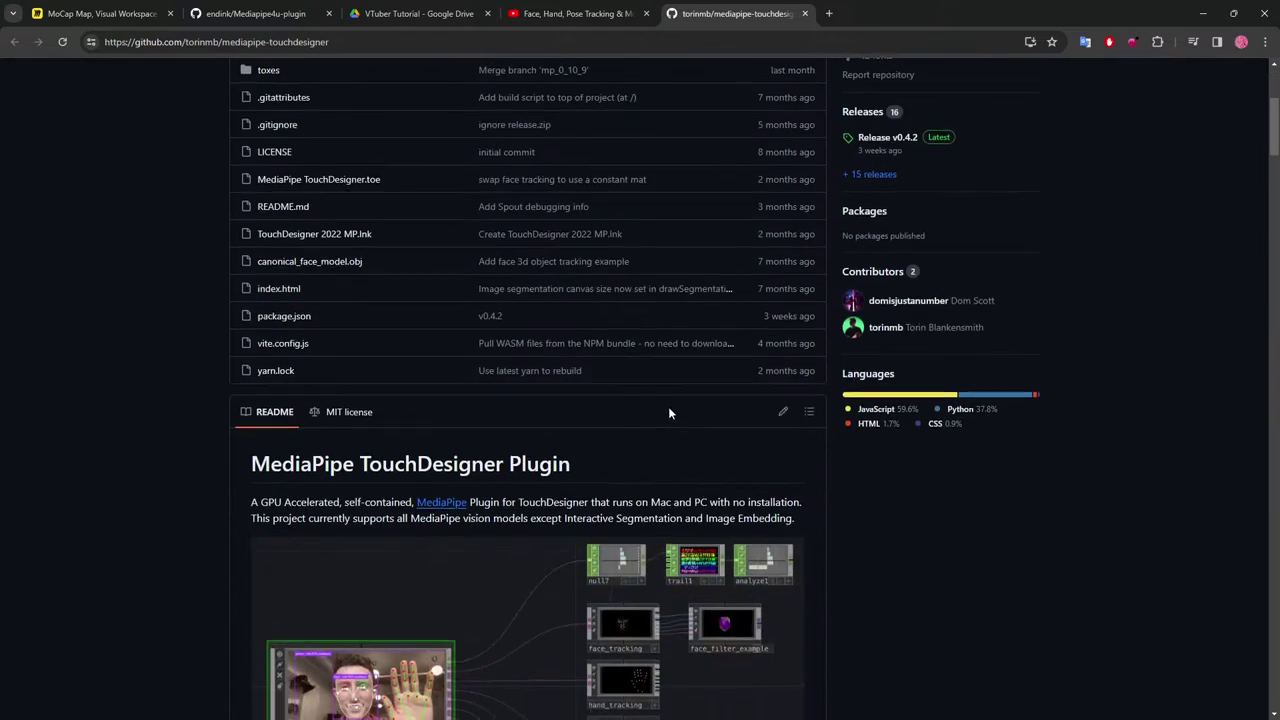
scroll(443, 352, down, 2)
scroll(590, 430, down, 2)
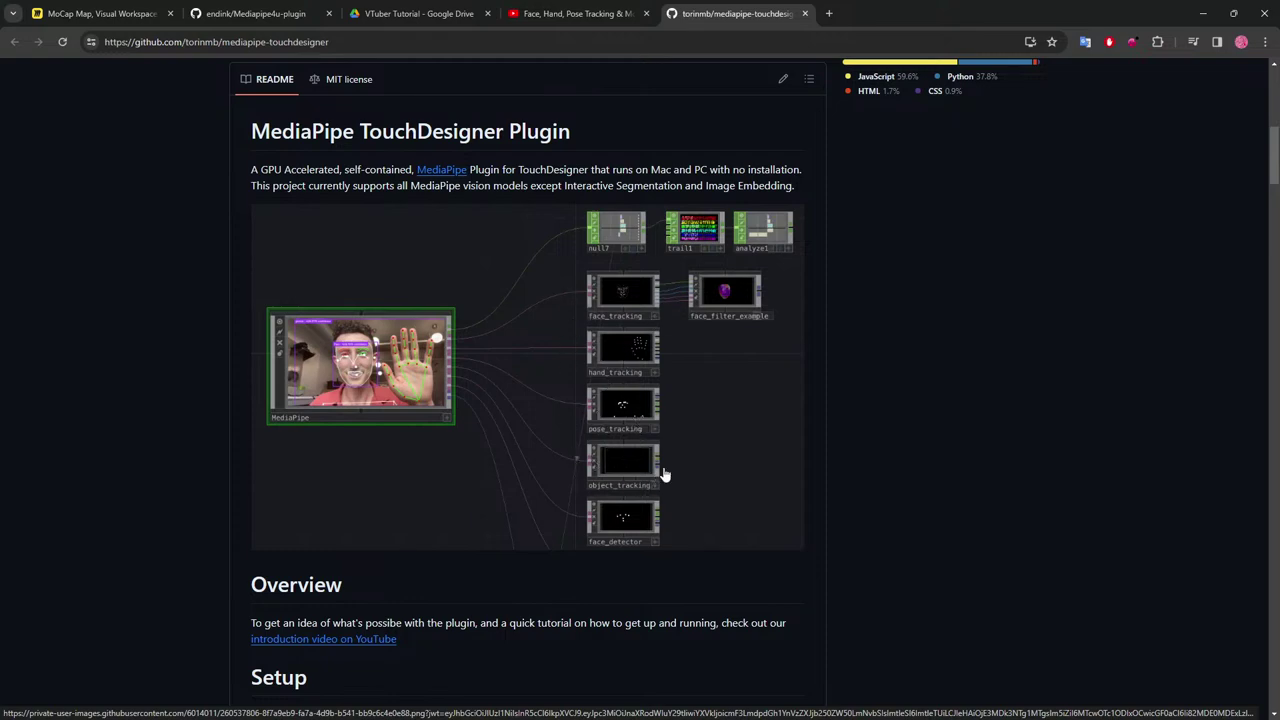
scroll(549, 506, down, 3)
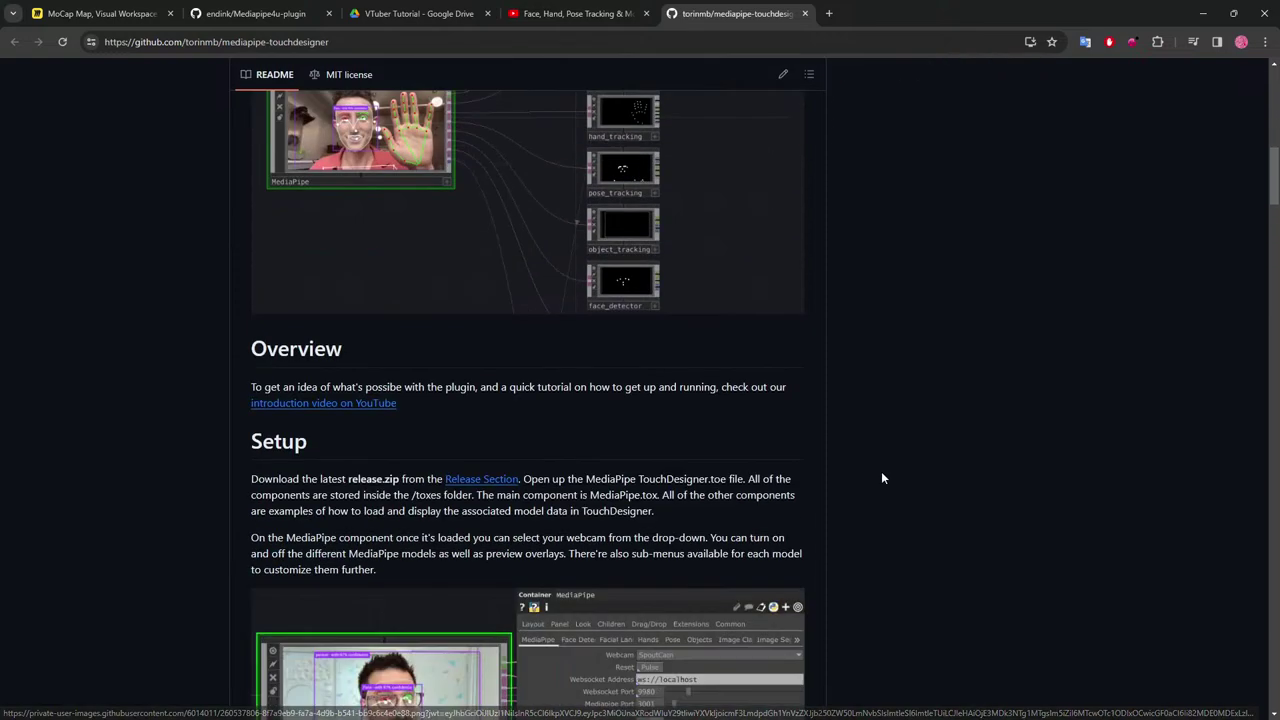
scroll(881, 478, down, 3)
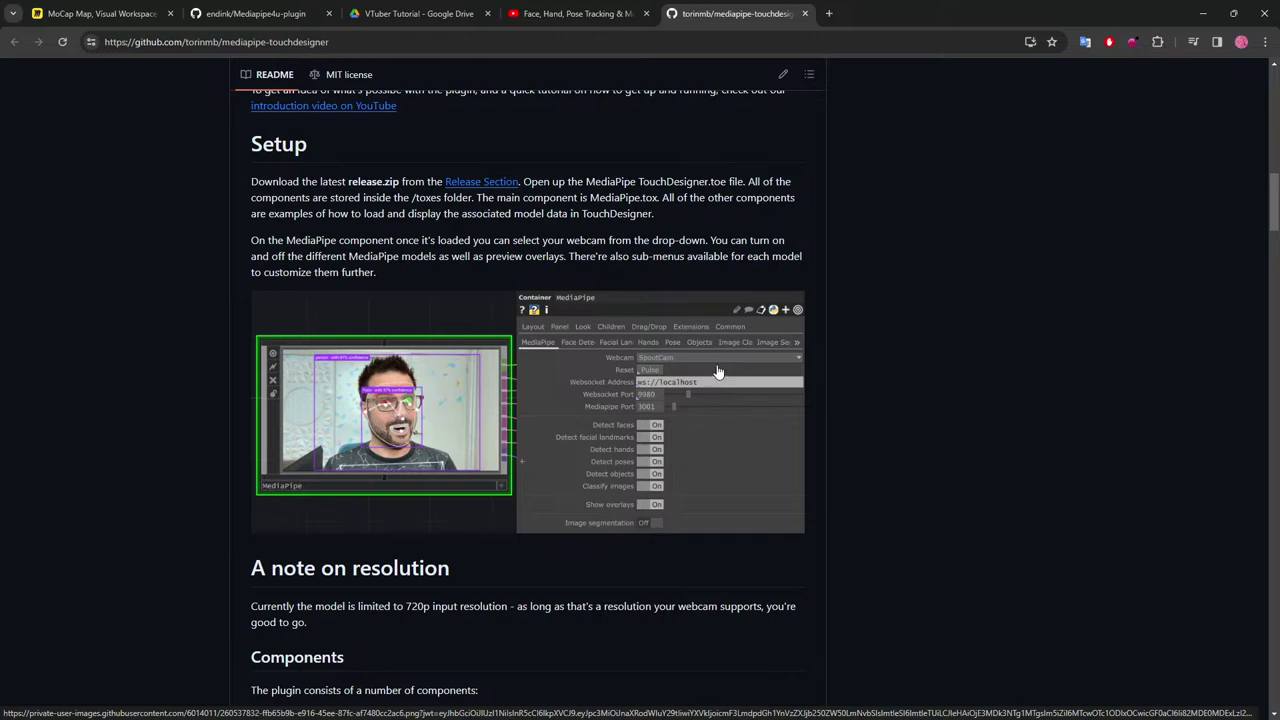
scroll(737, 405, down, 2)
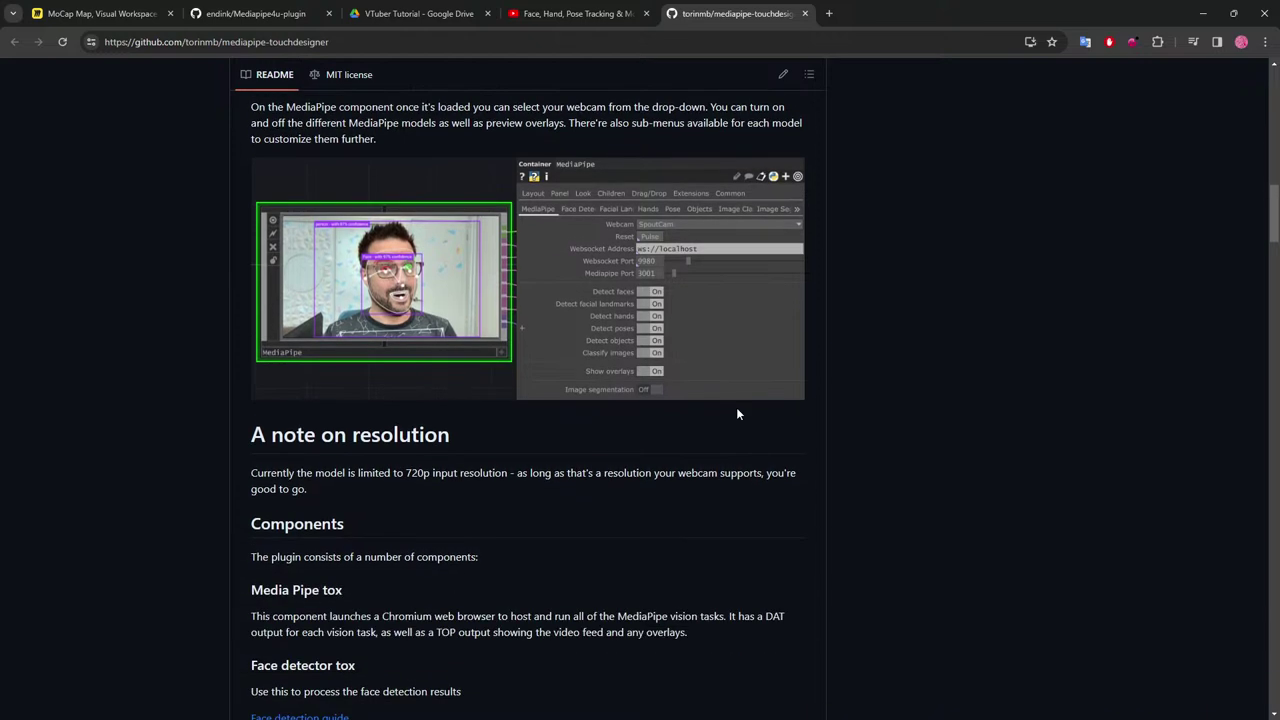
scroll(736, 407, down, 4)
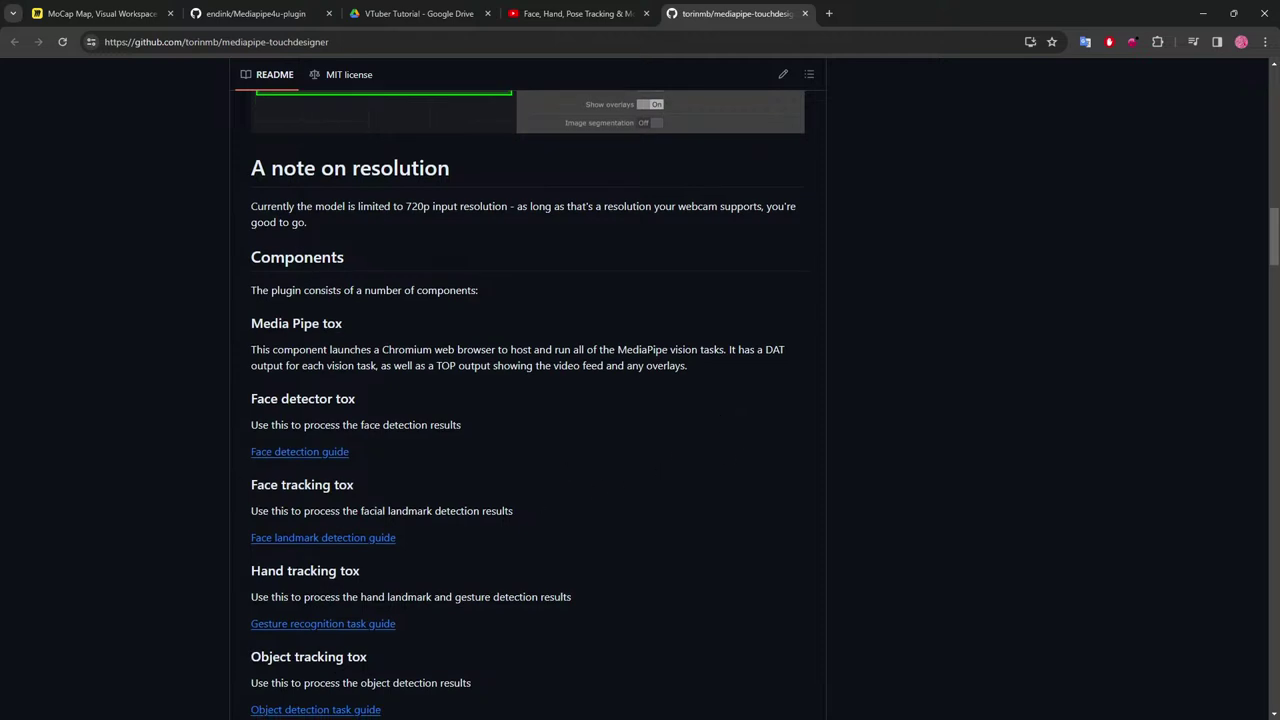
click(255, 13)
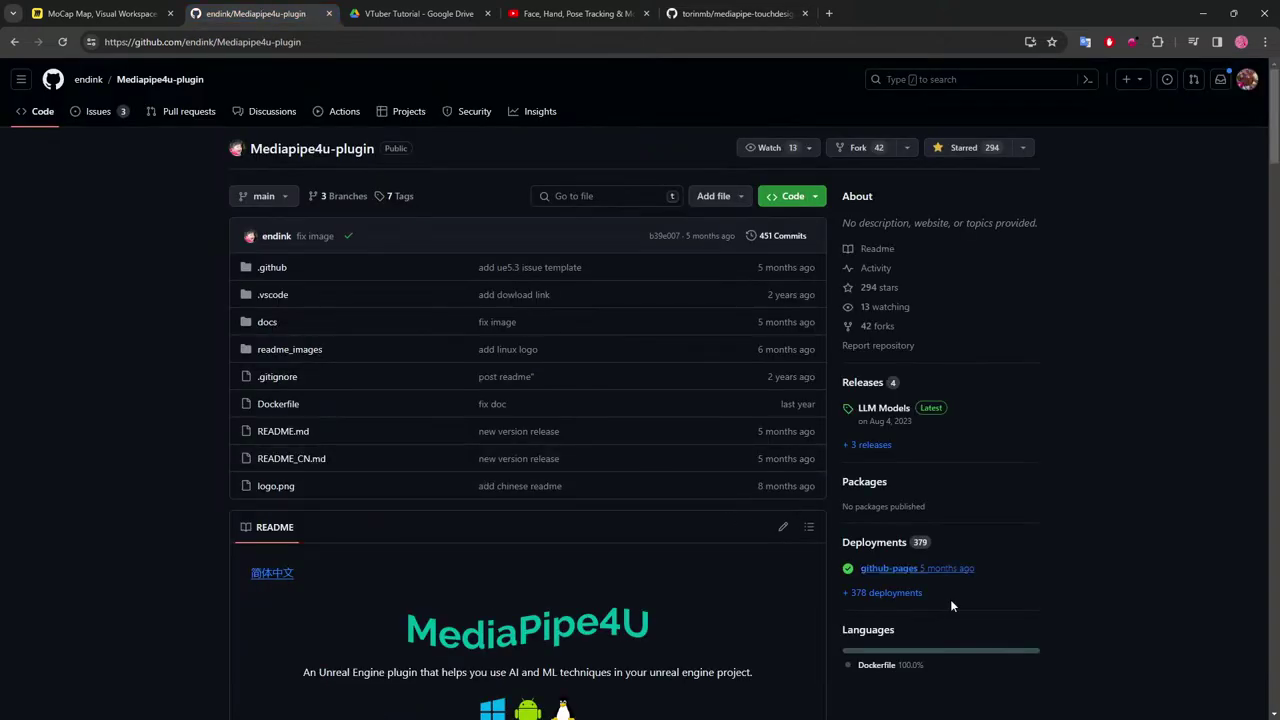
scroll(440, 347, down, 3)
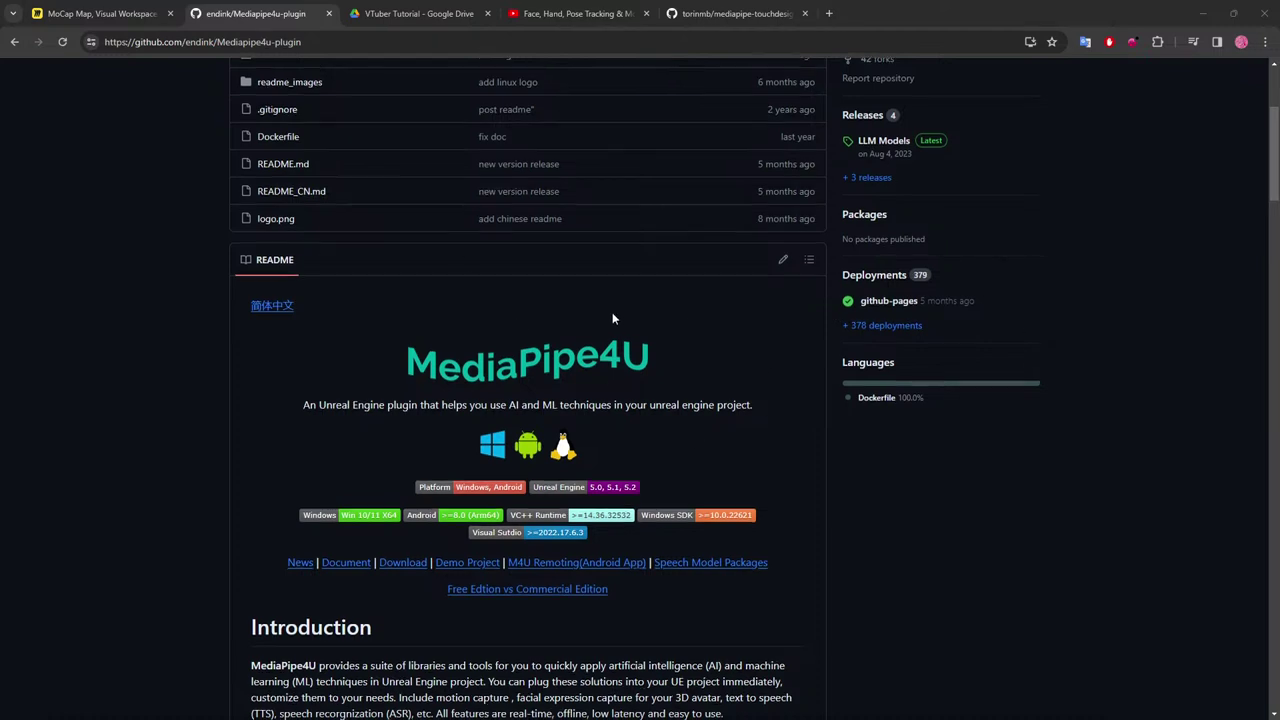
scroll(614, 320, down, 2)
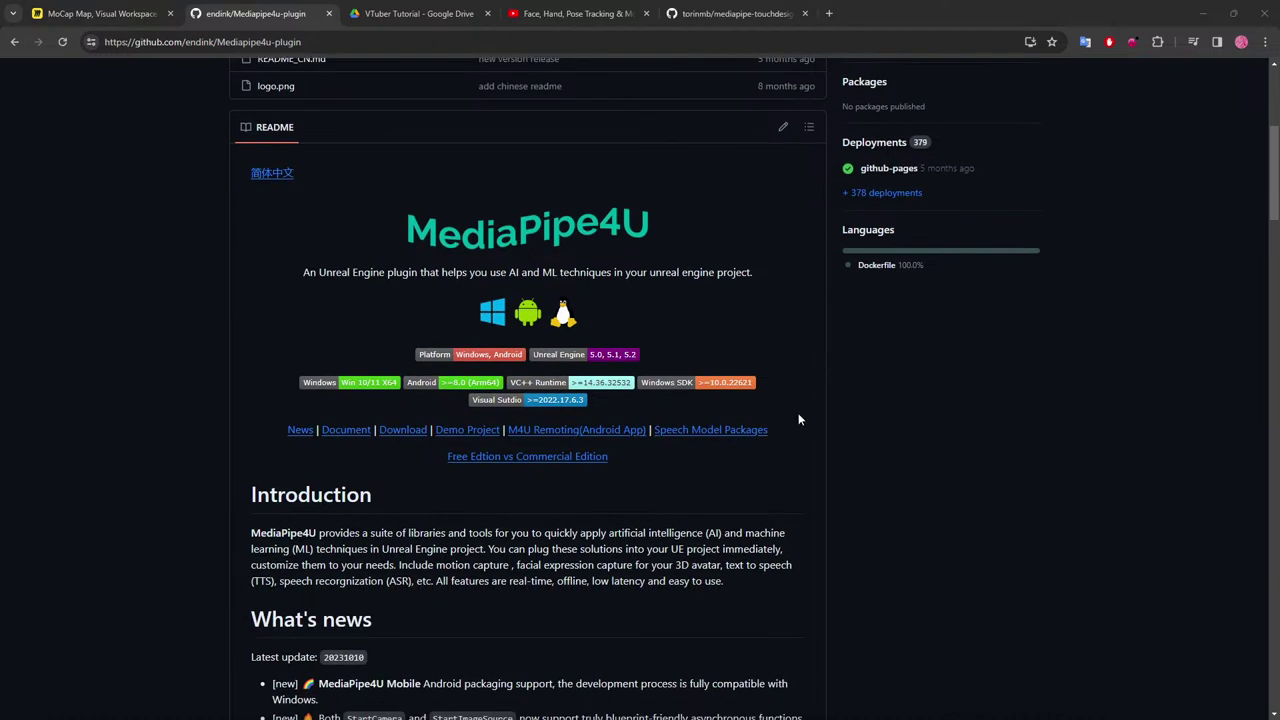
scroll(505, 288, up, 4)
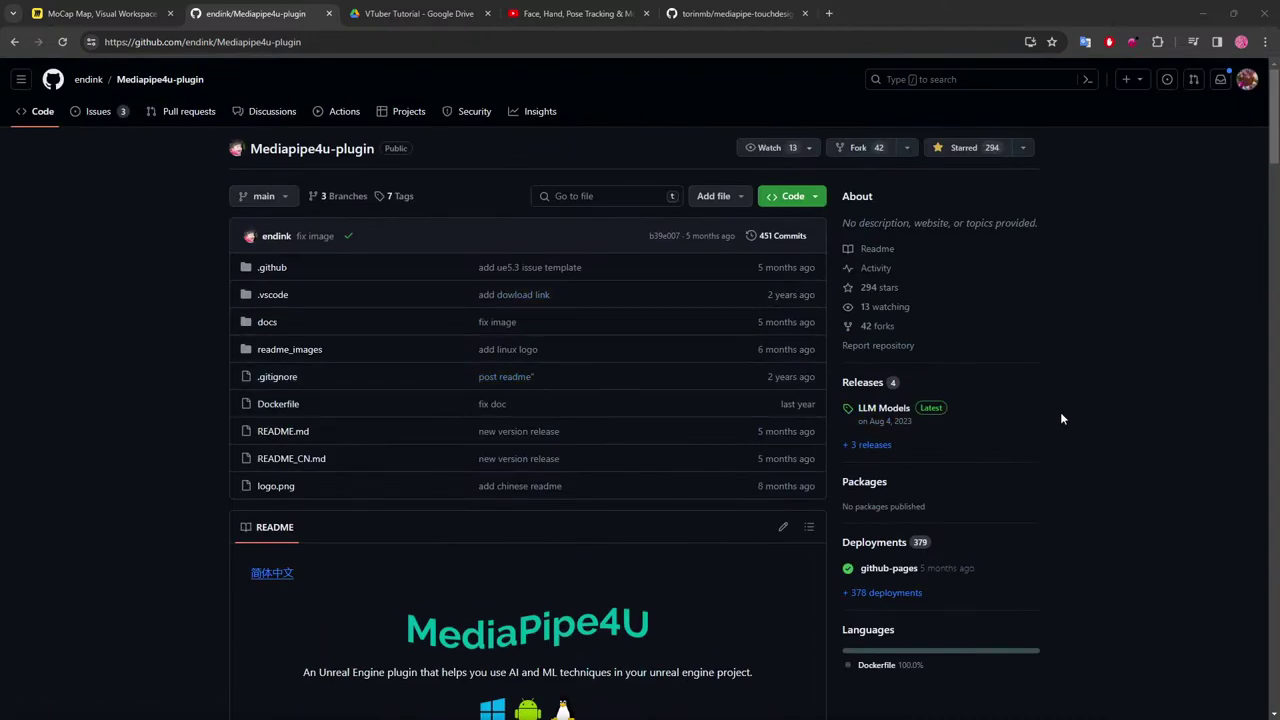
scroll(1089, 430, down, 4)
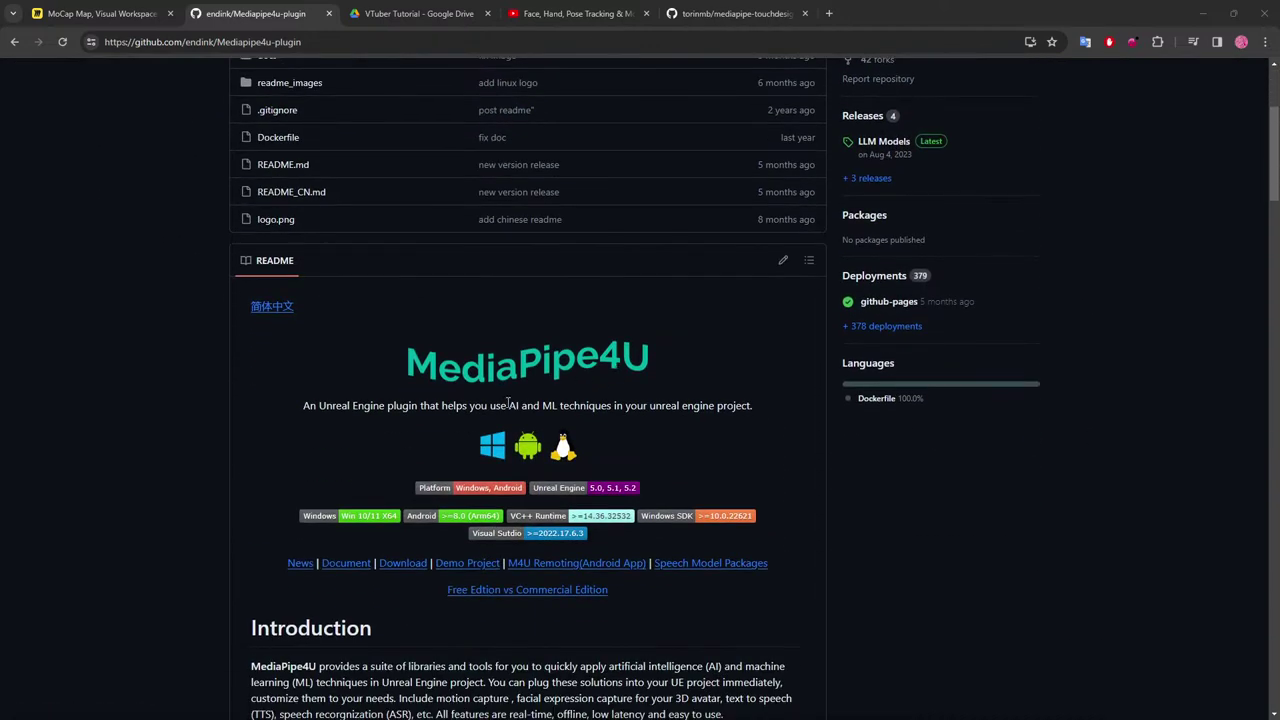
scroll(581, 426, down, 4)
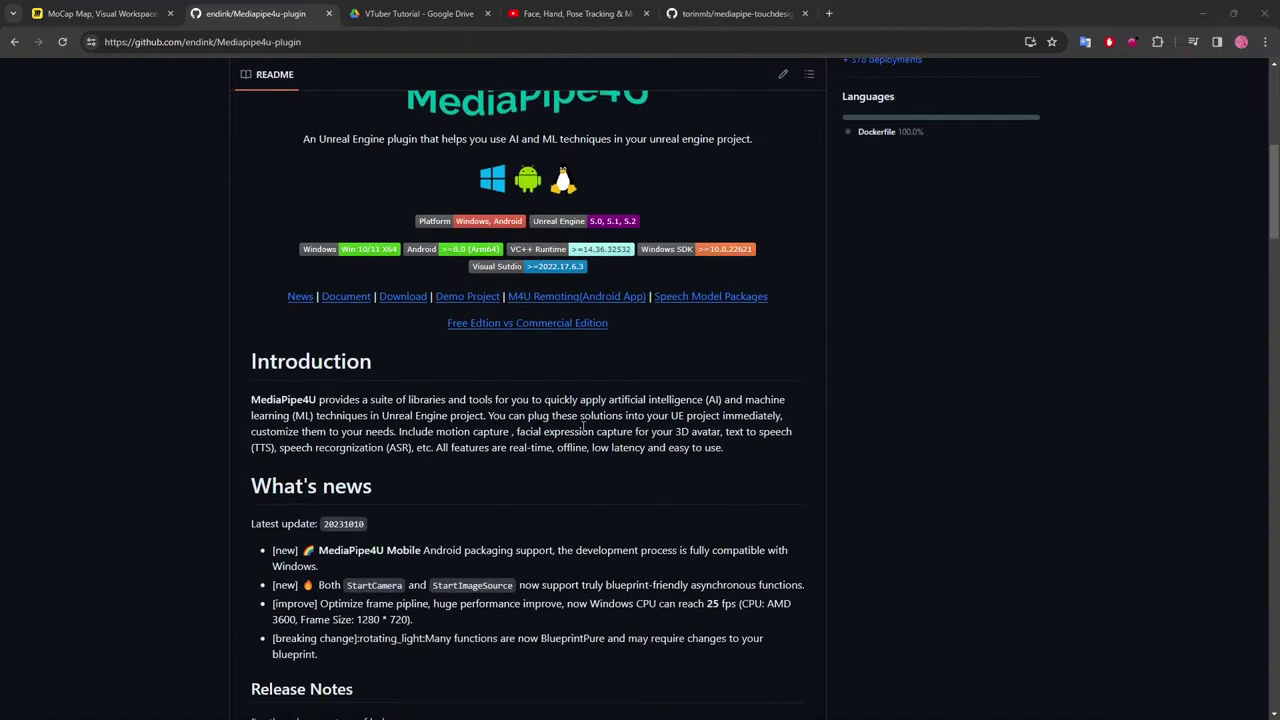
scroll(577, 399, up, 2)
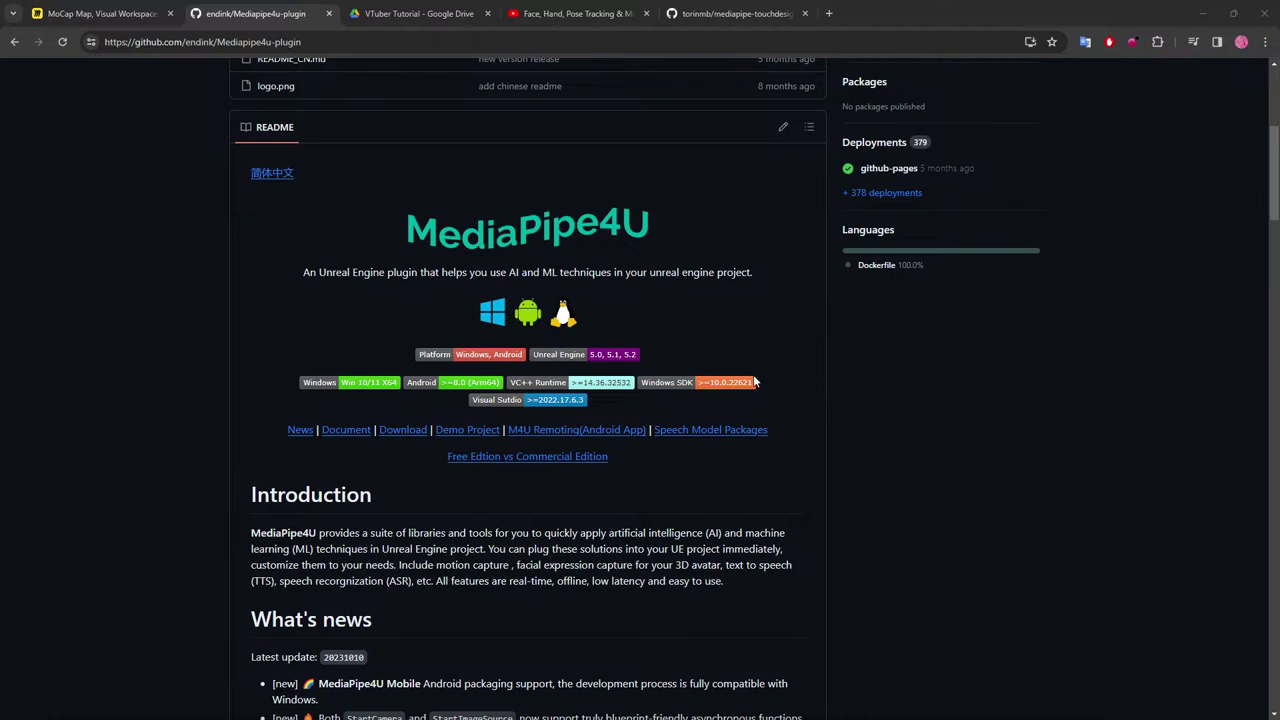
scroll(724, 362, down, 1)
scroll(741, 360, down, 4)
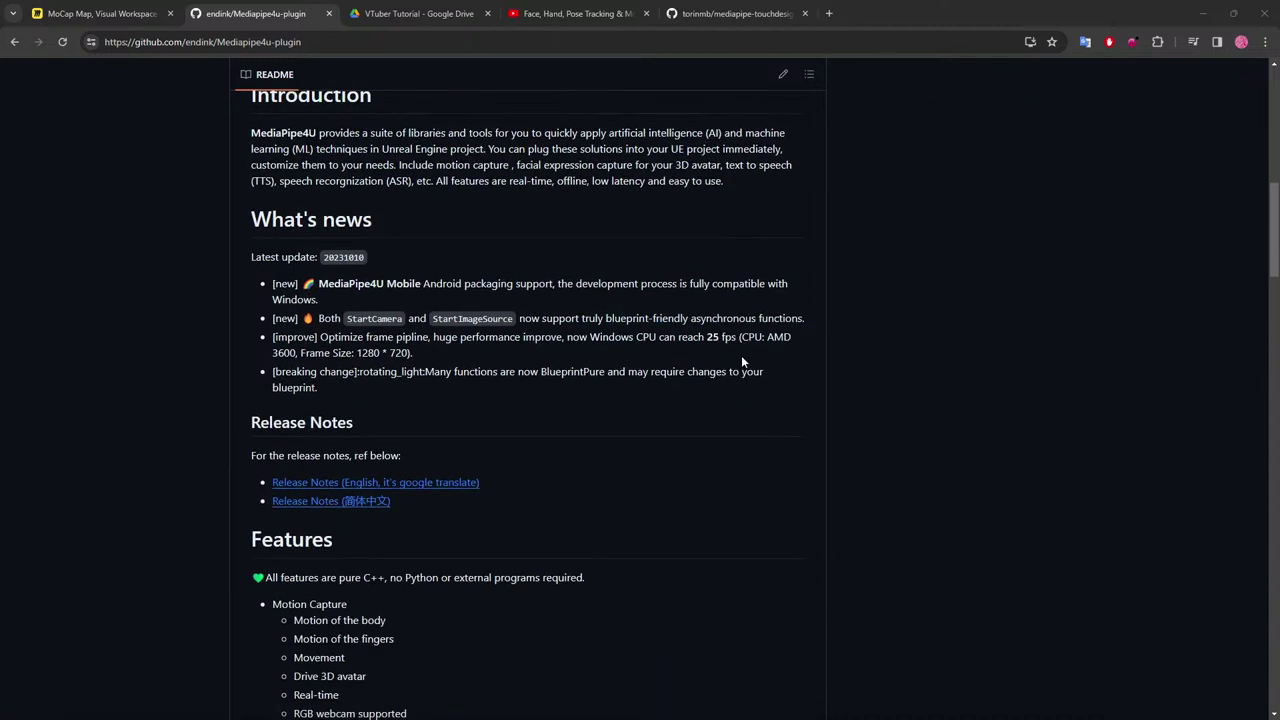
scroll(719, 358, down, 3)
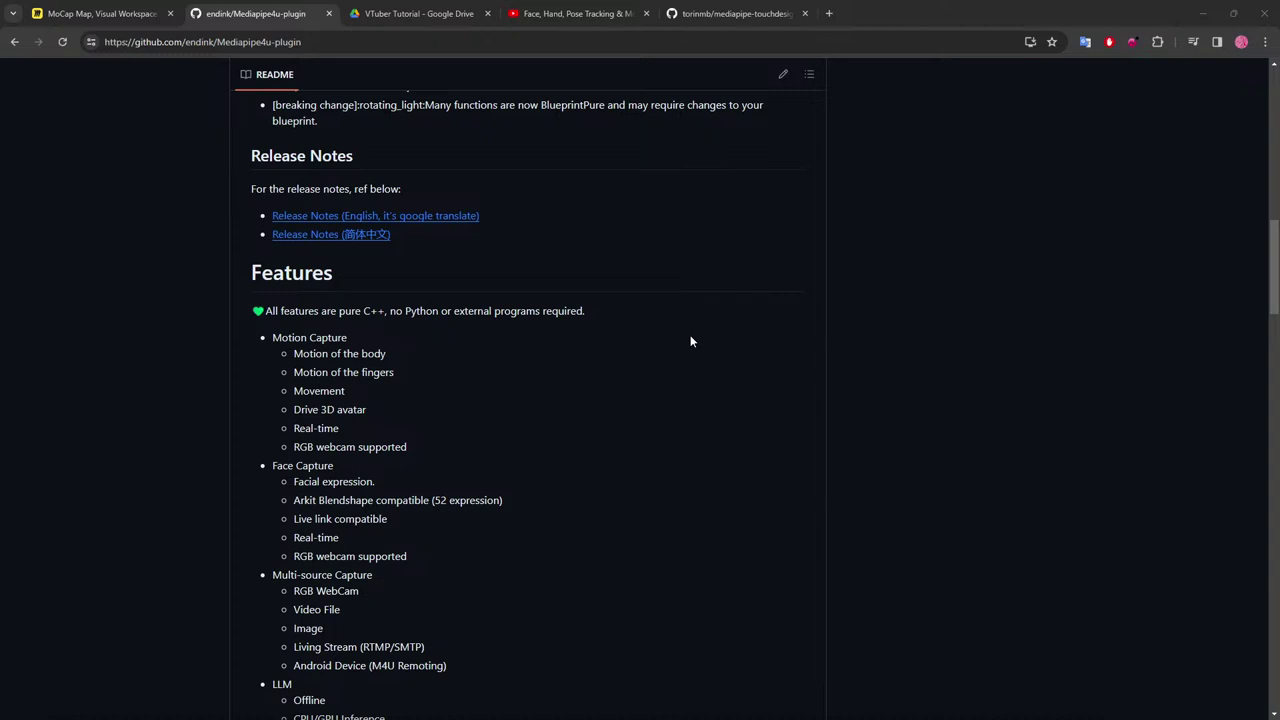
scroll(690, 341, down, 3)
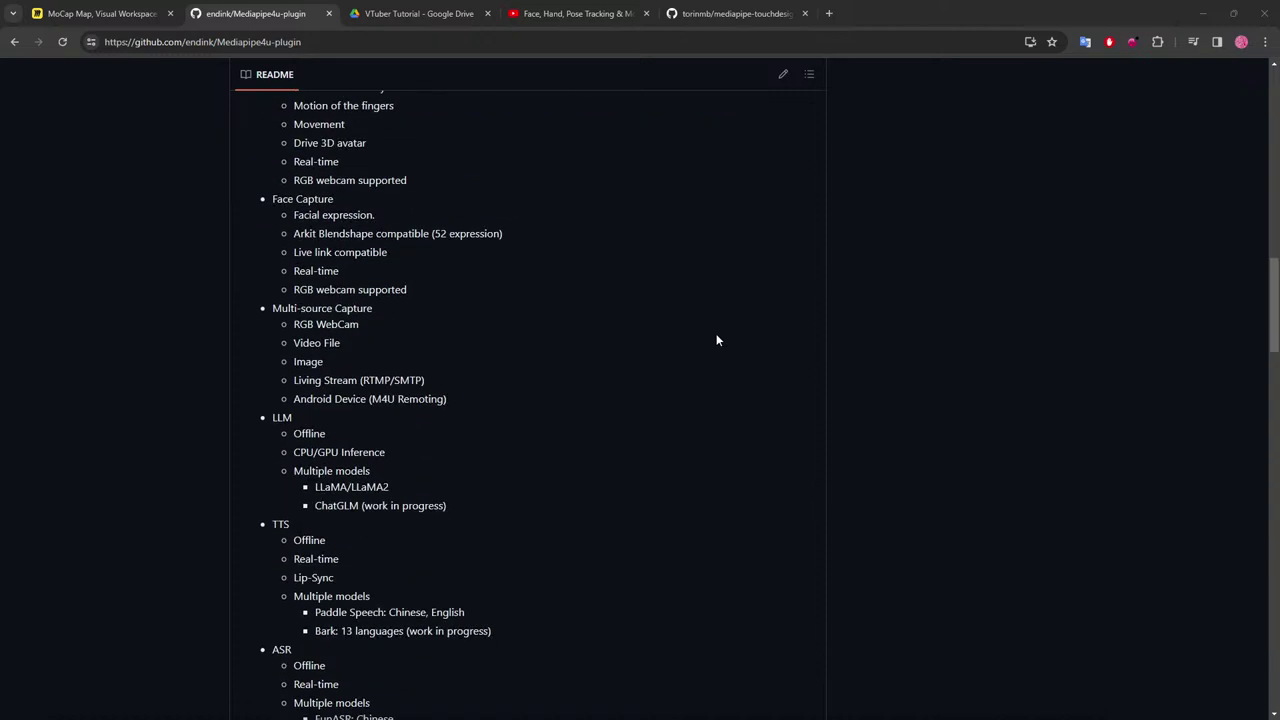
scroll(717, 340, down, 7)
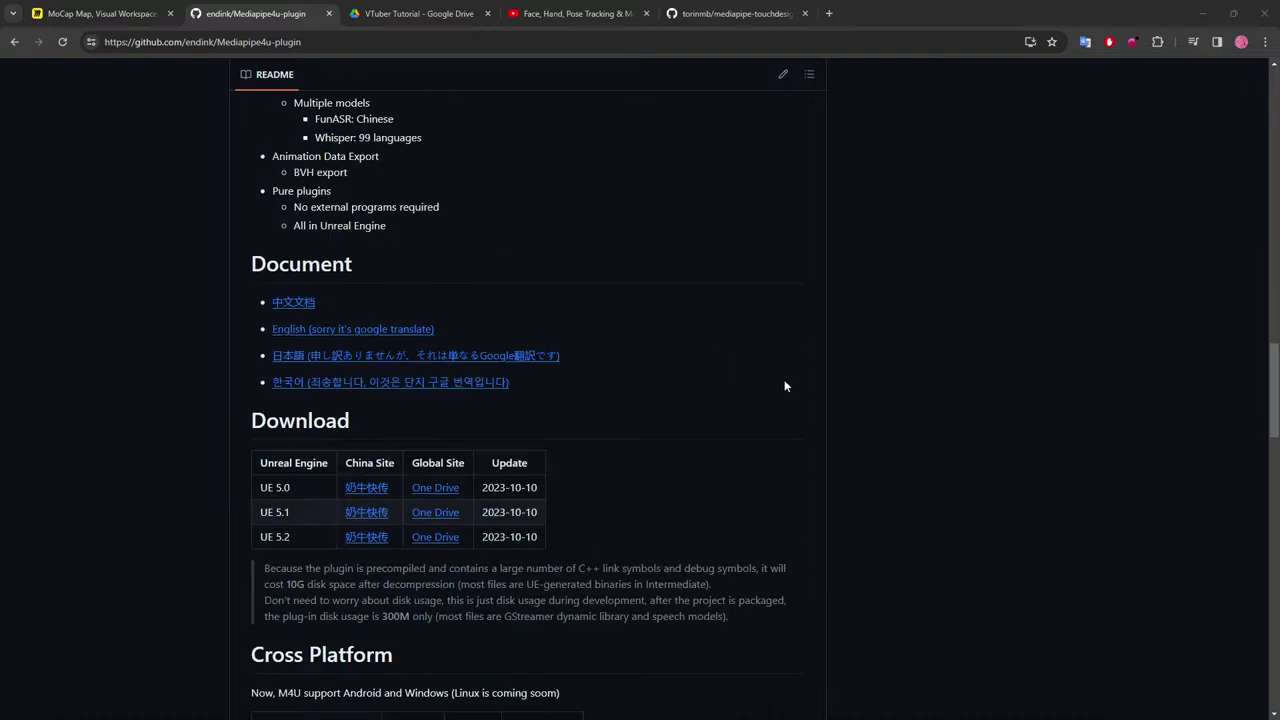
scroll(790, 378, down, 5)
scroll(800, 366, up, 3)
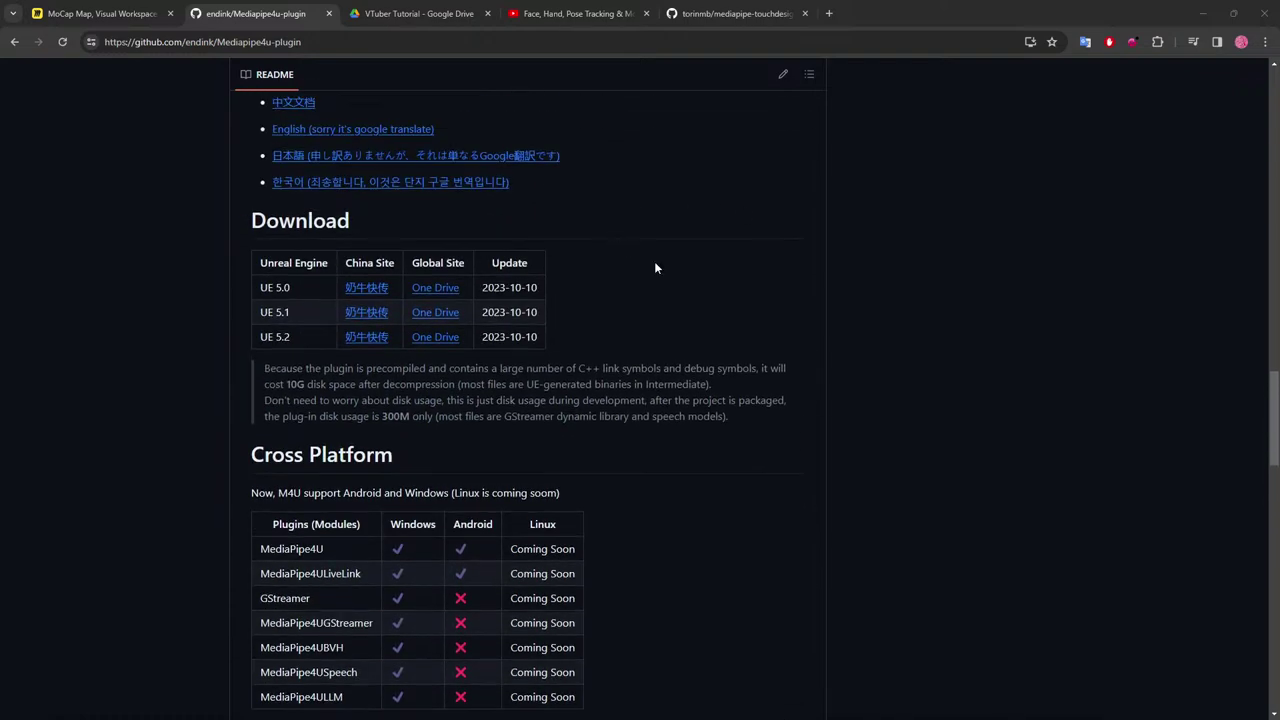
scroll(654, 266, down, 3)
drag(1277, 437, 1074, 561)
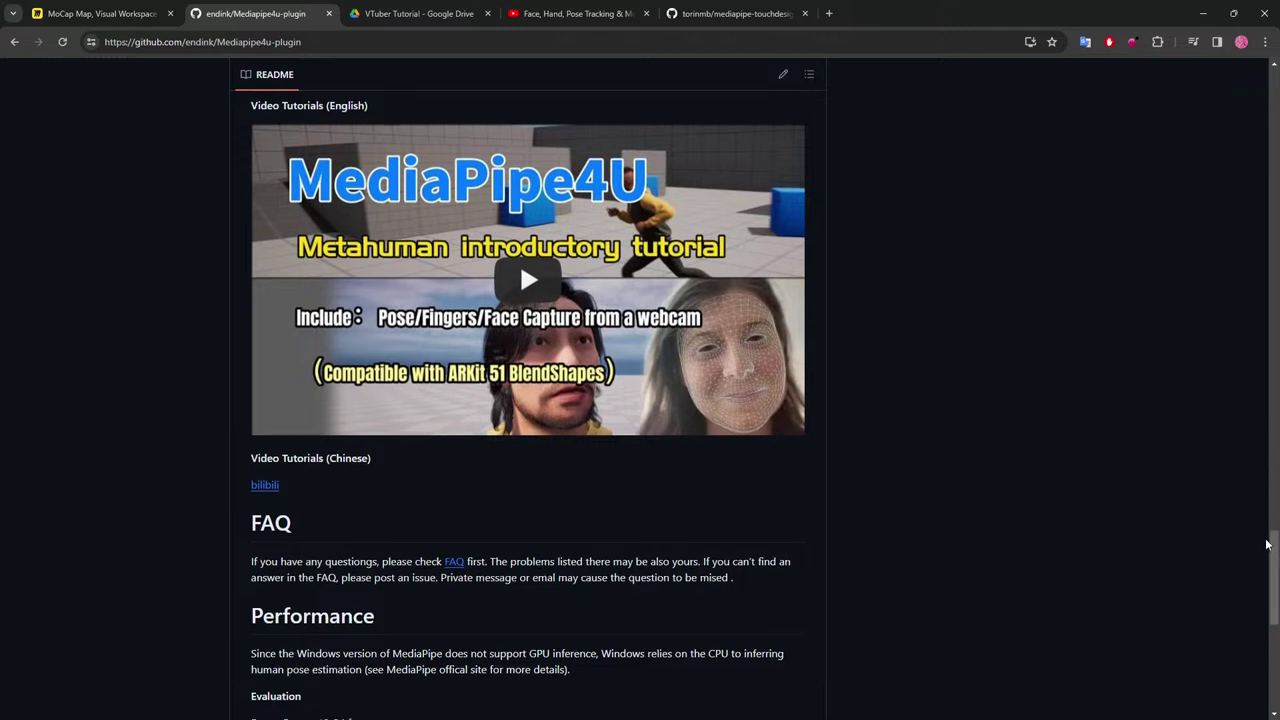
scroll(1266, 544, down, 5)
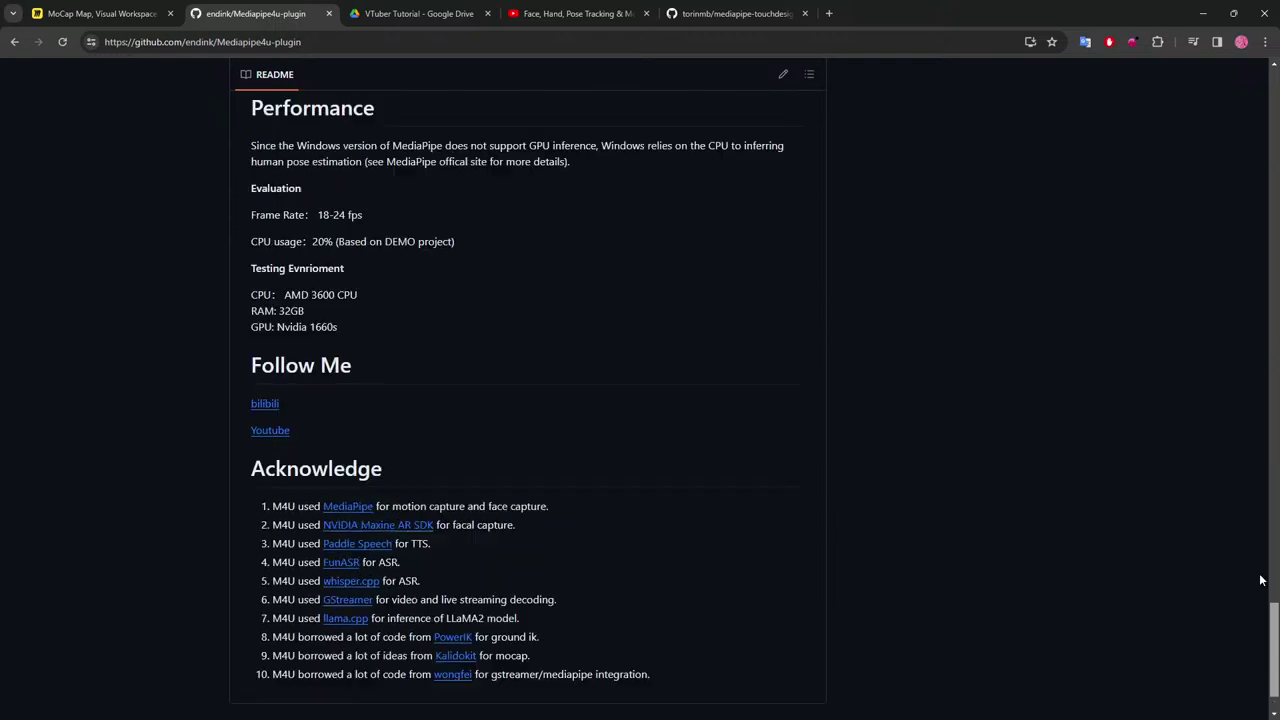
drag(1273, 640, 1273, 100)
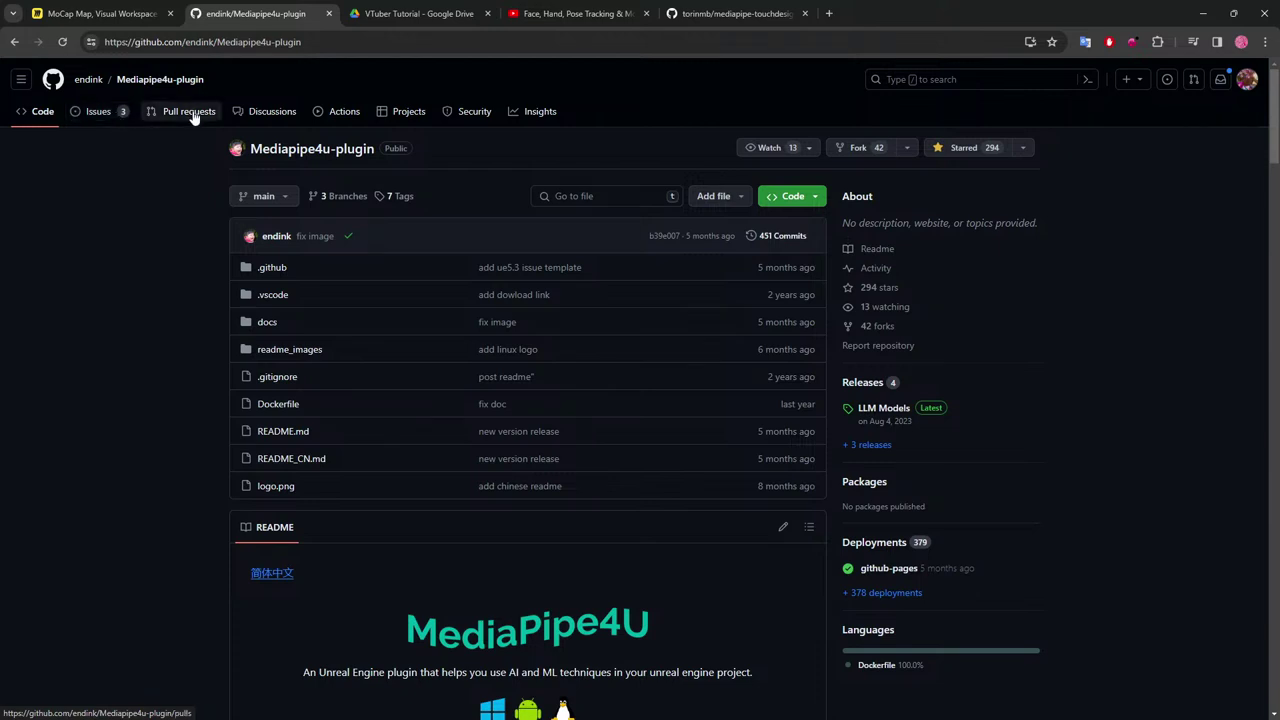
click(89, 115)
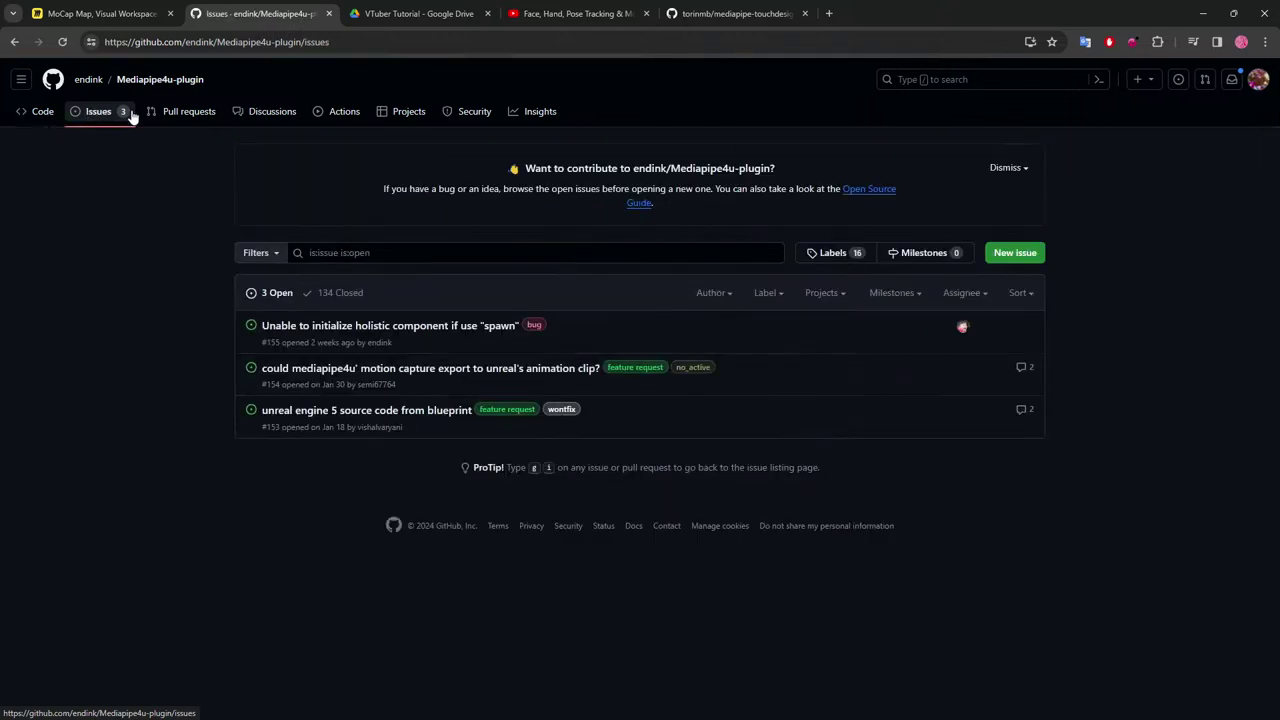
click(38, 114)
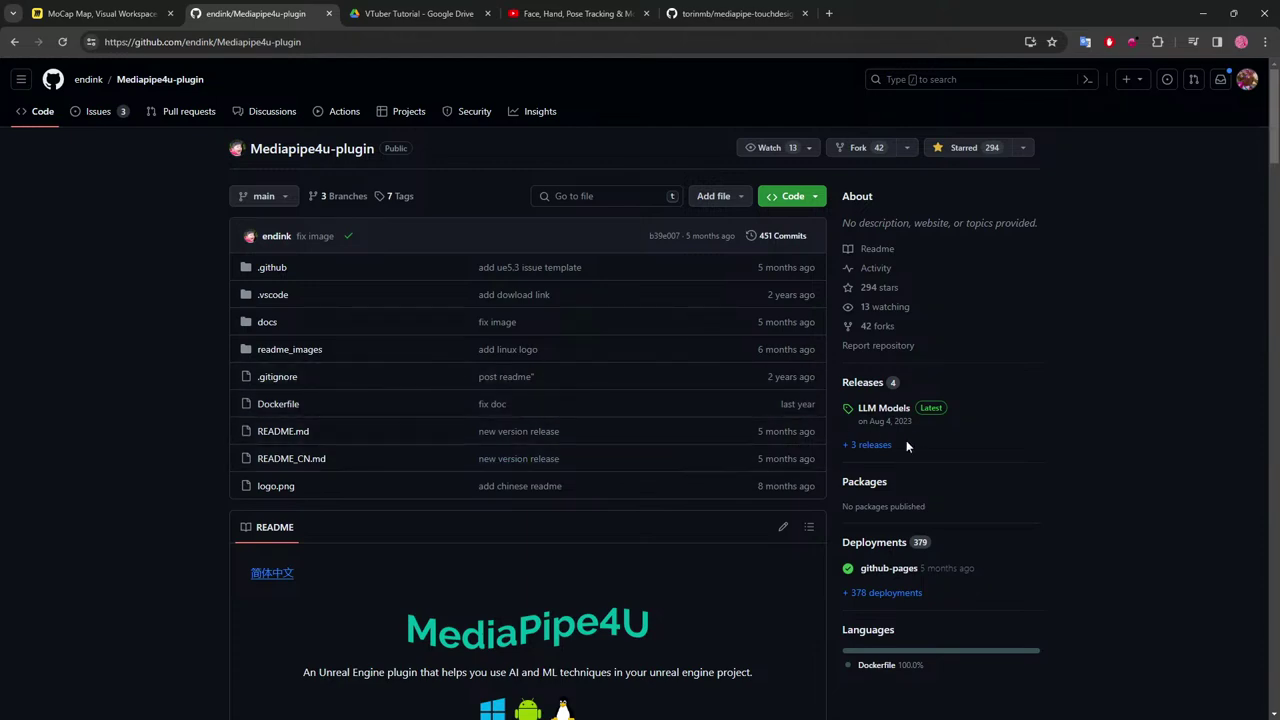
scroll(894, 432, down, 2)
scroll(894, 432, down, 4)
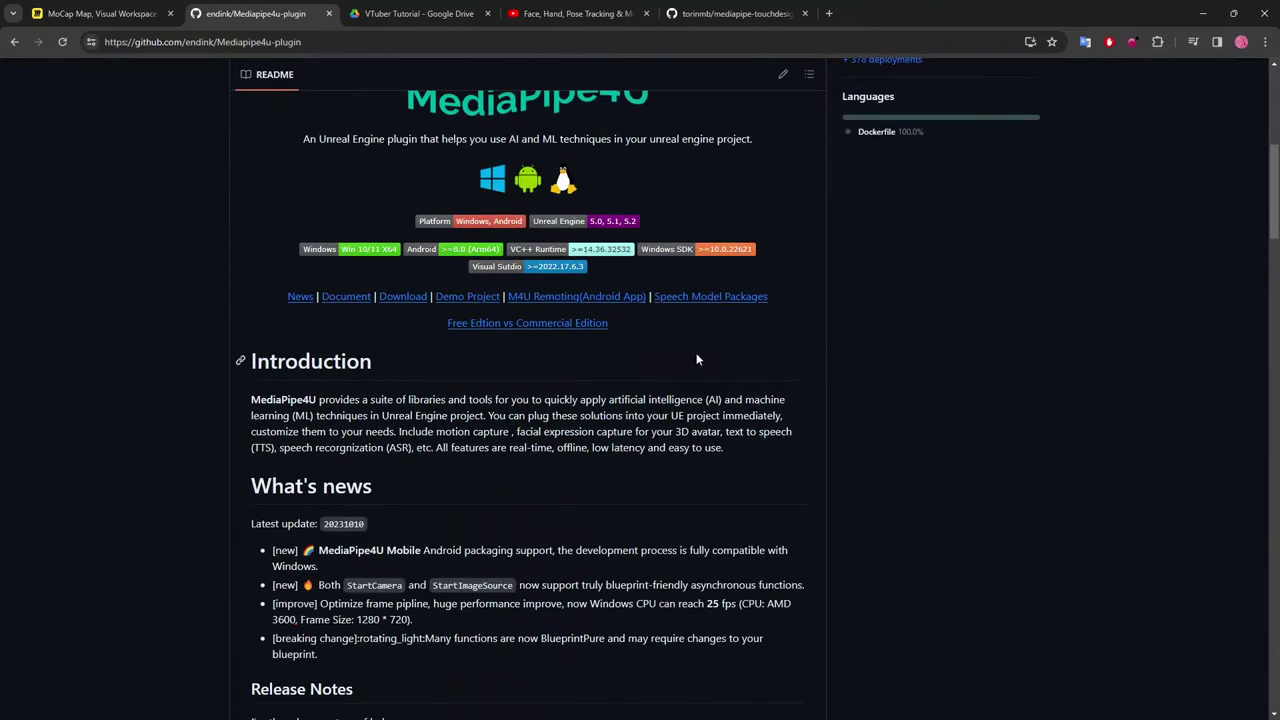
Open the free versus commercial edition comparison and translate the license page into English.
click(450, 326)
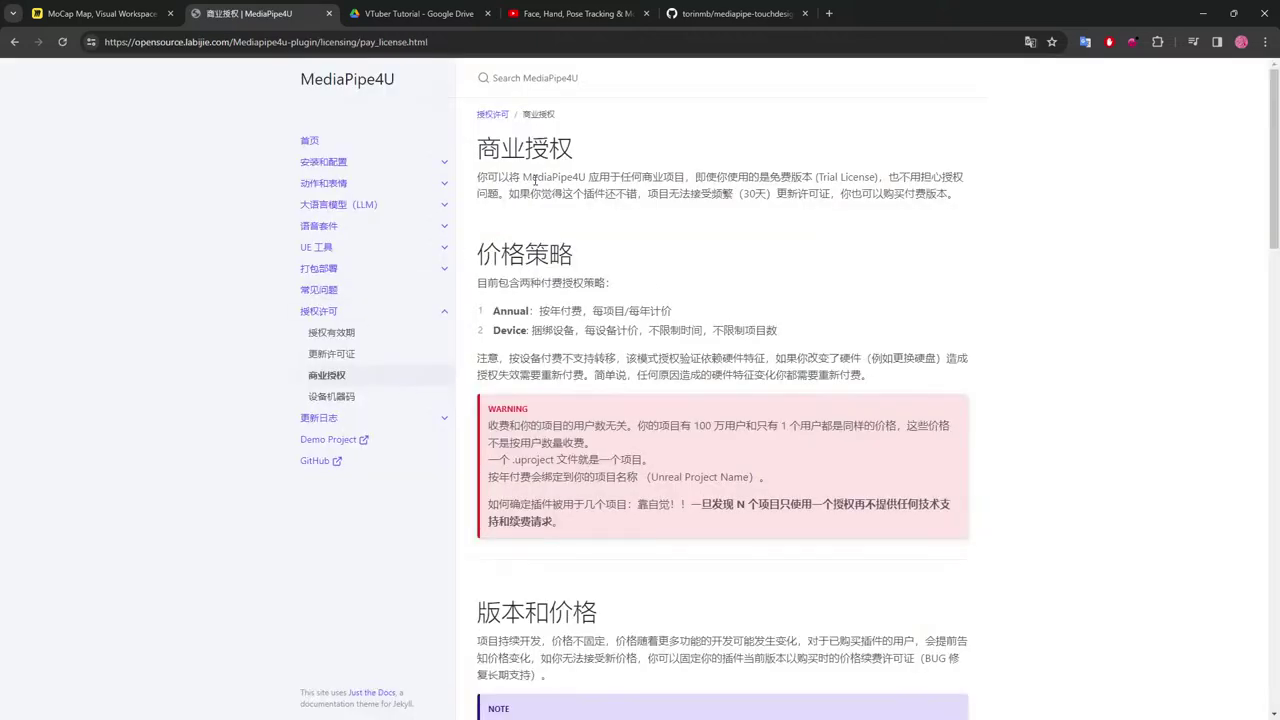
scroll(862, 372, down, 3)
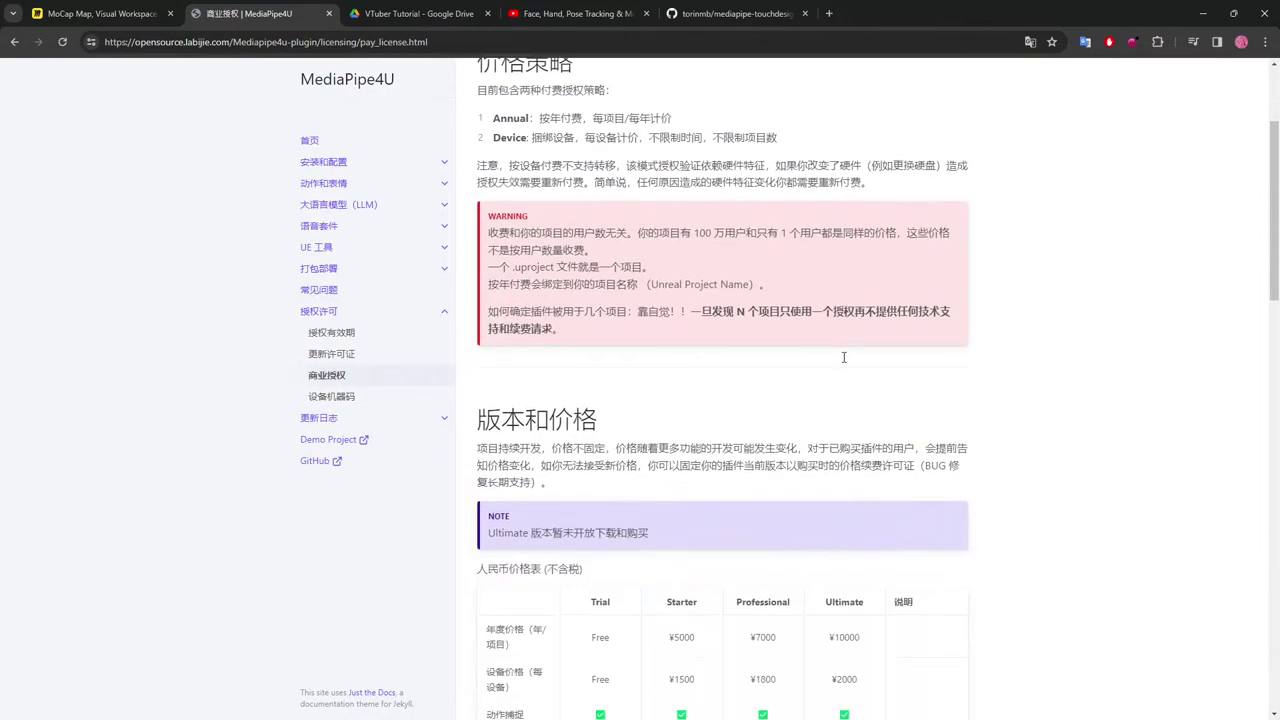
scroll(866, 372, up, 3)
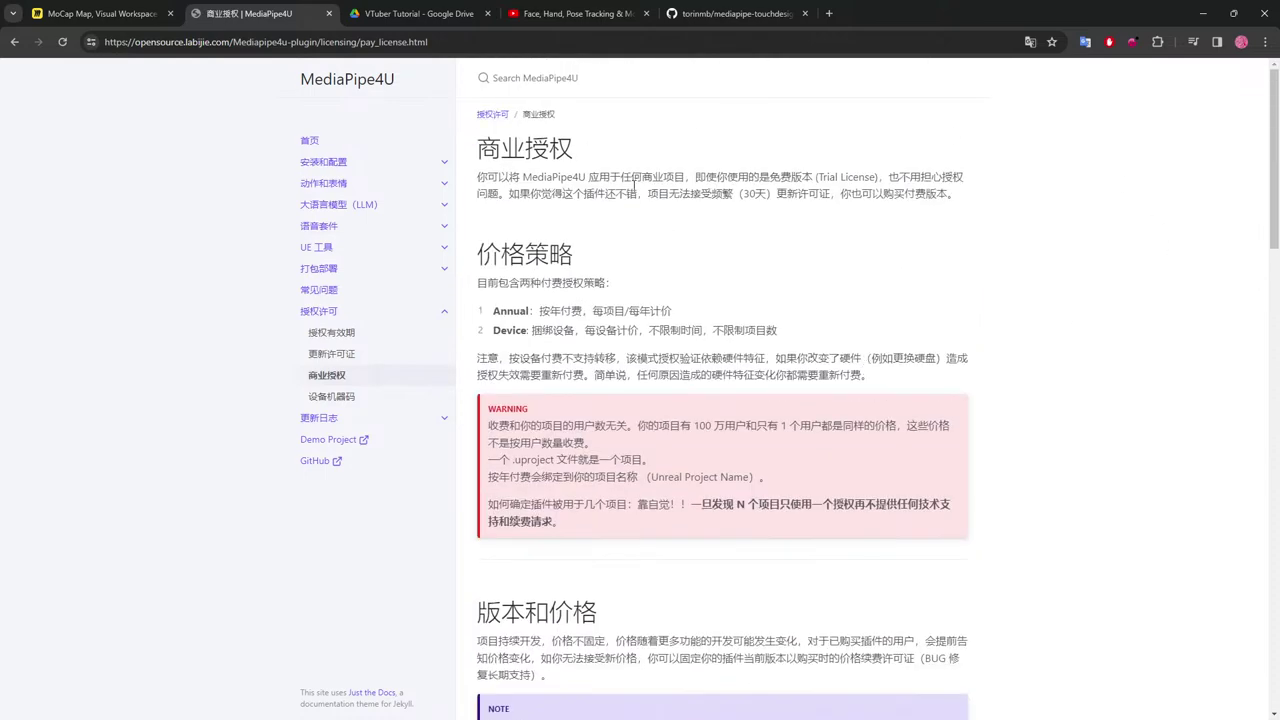
scroll(986, 199, down, 1)
scroll(986, 199, up, 1)
click(1030, 42)
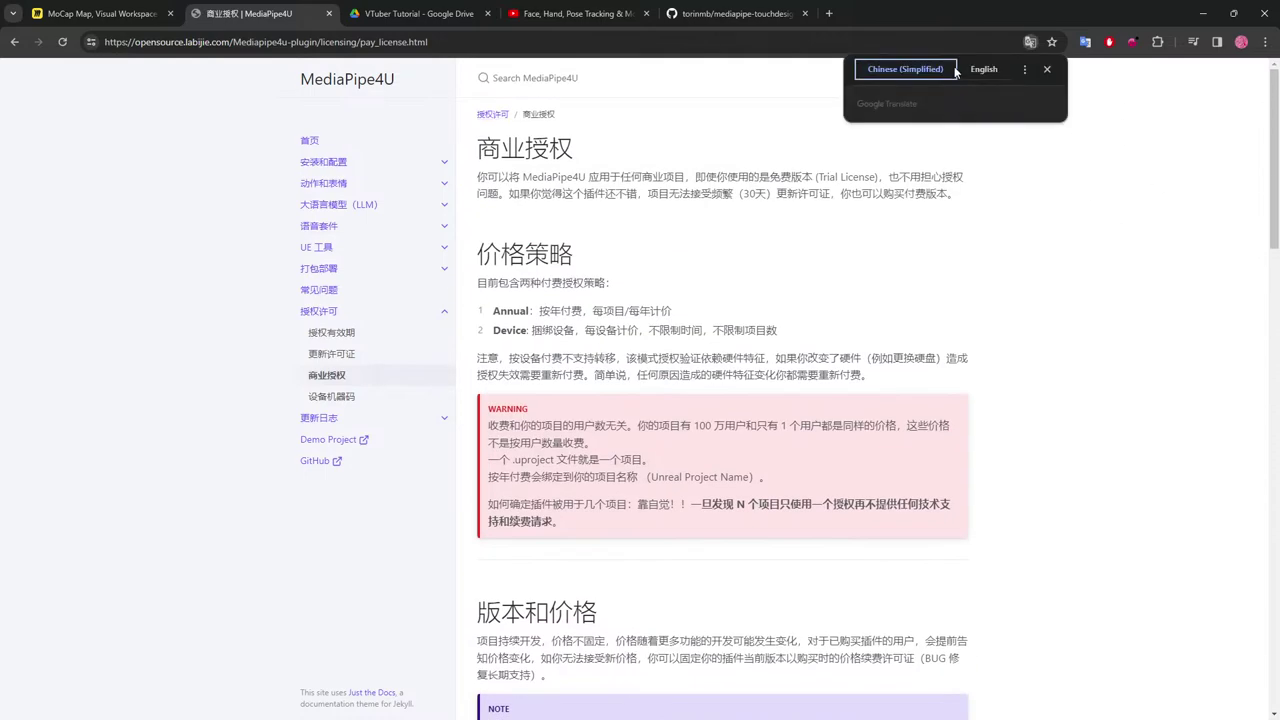
click(980, 70)
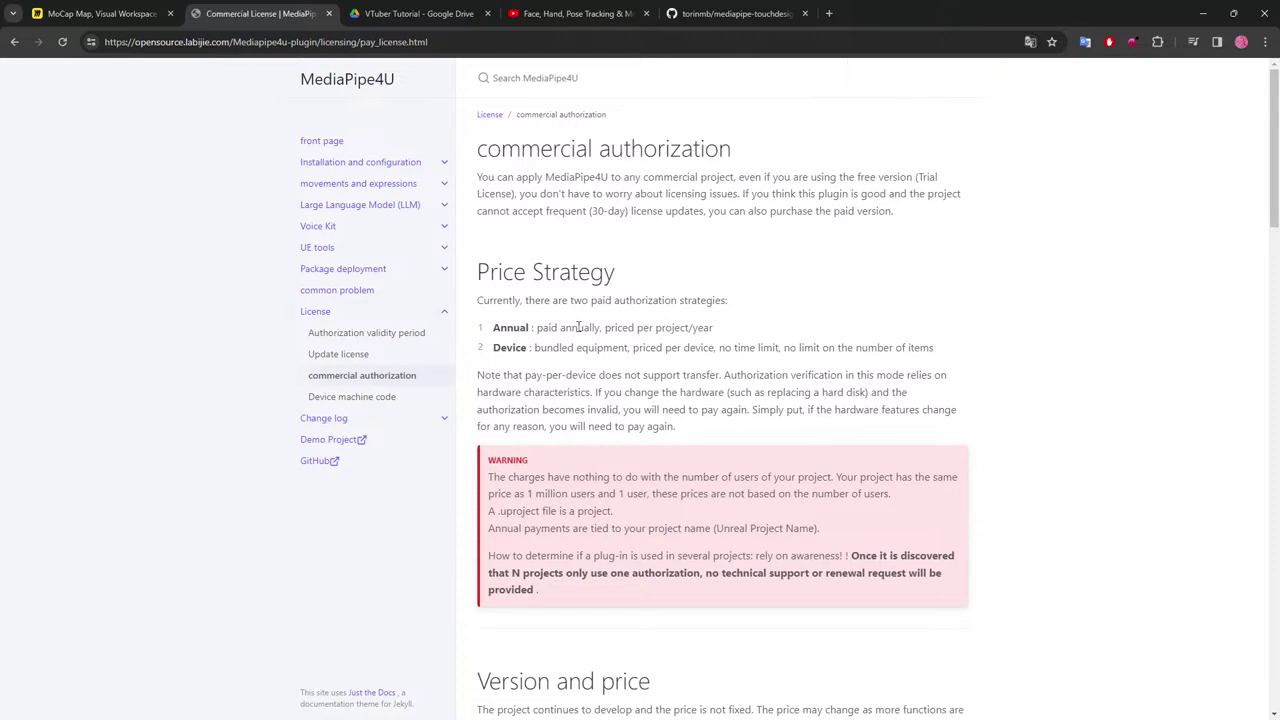
drag(549, 330, 943, 350)
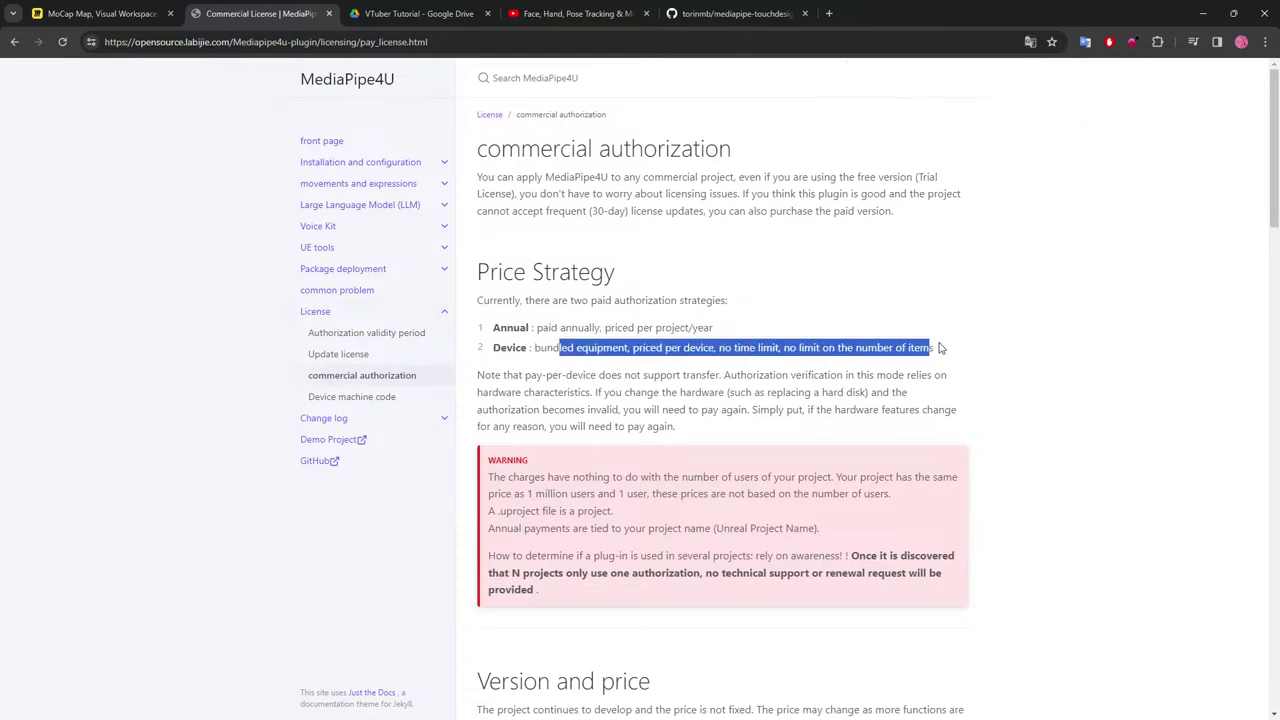
click(943, 369)
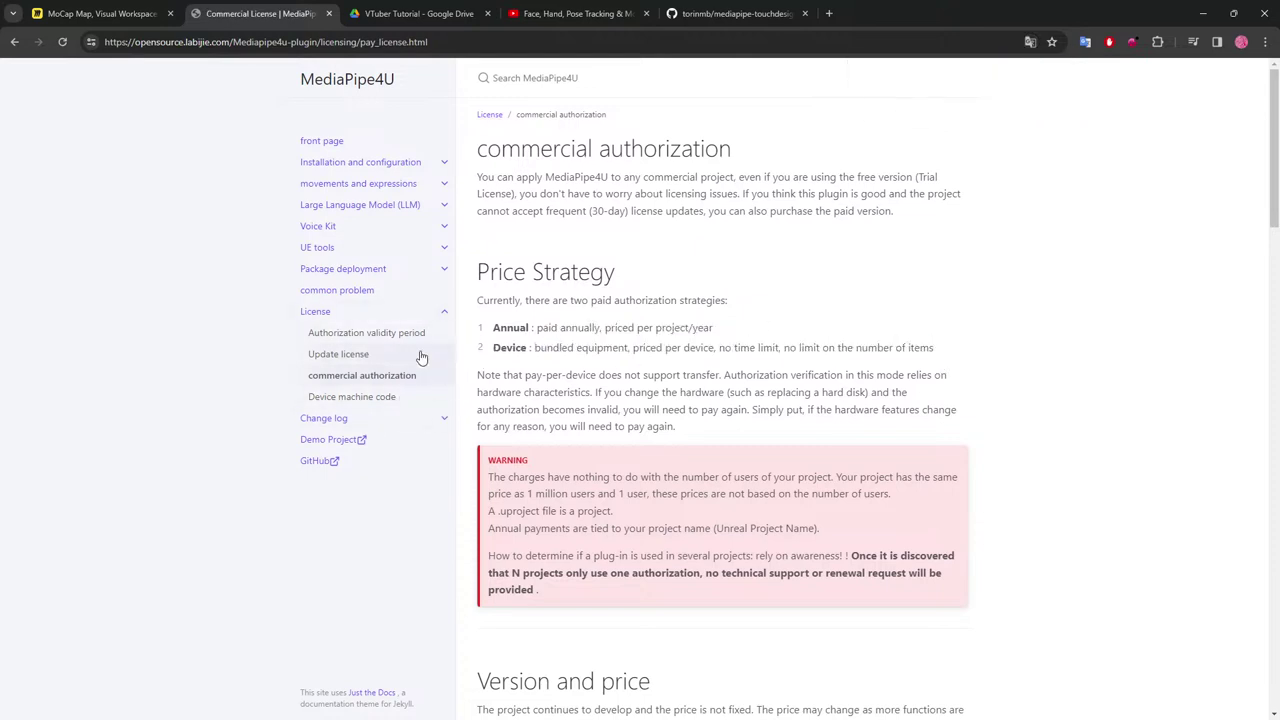
Read through the Update license documentation page, noting when the license expires.
click(333, 356)
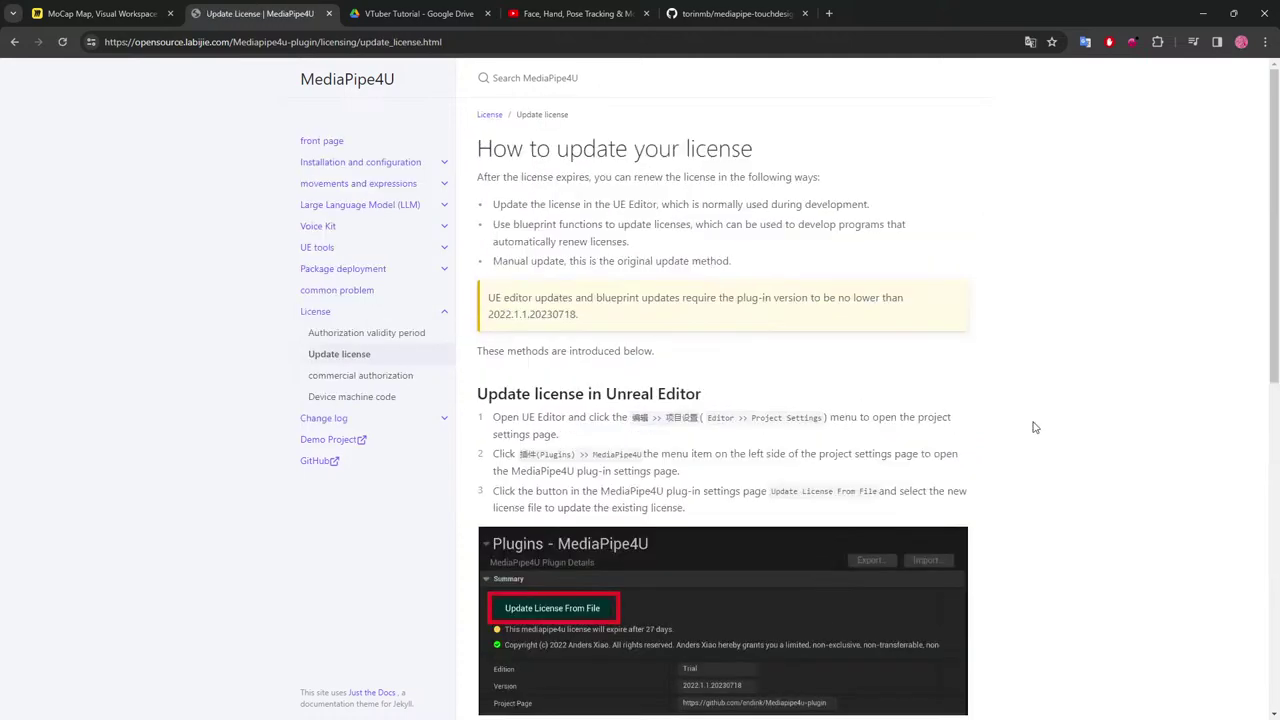
scroll(1038, 429, down, 1)
scroll(1038, 429, down, 2)
scroll(982, 350, up, 2)
scroll(982, 352, down, 2)
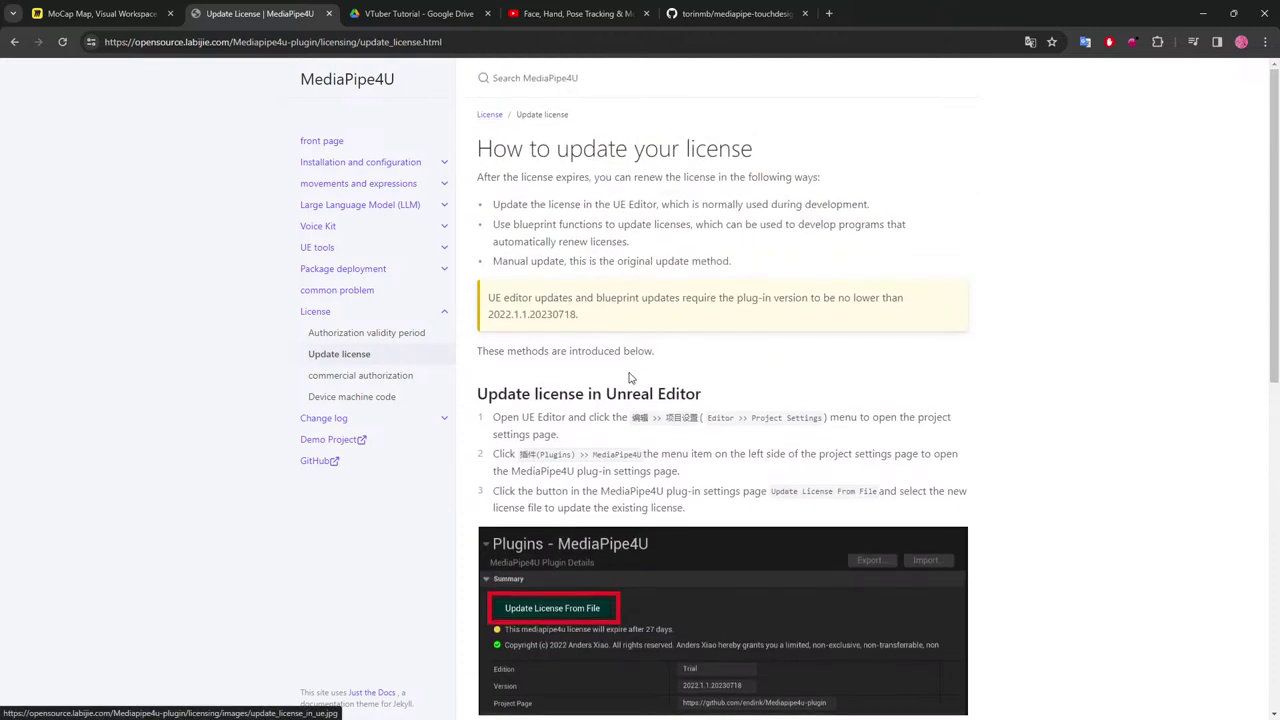
scroll(628, 412, up, 2)
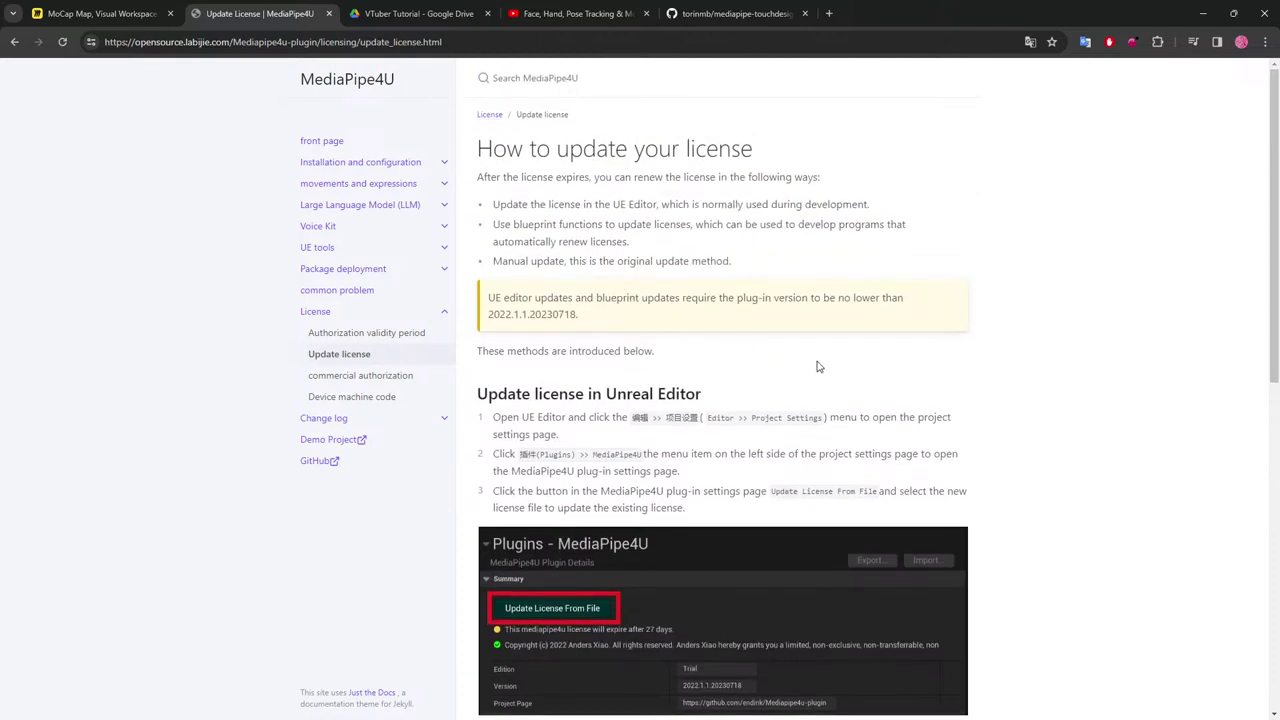
scroll(695, 434, down, 2)
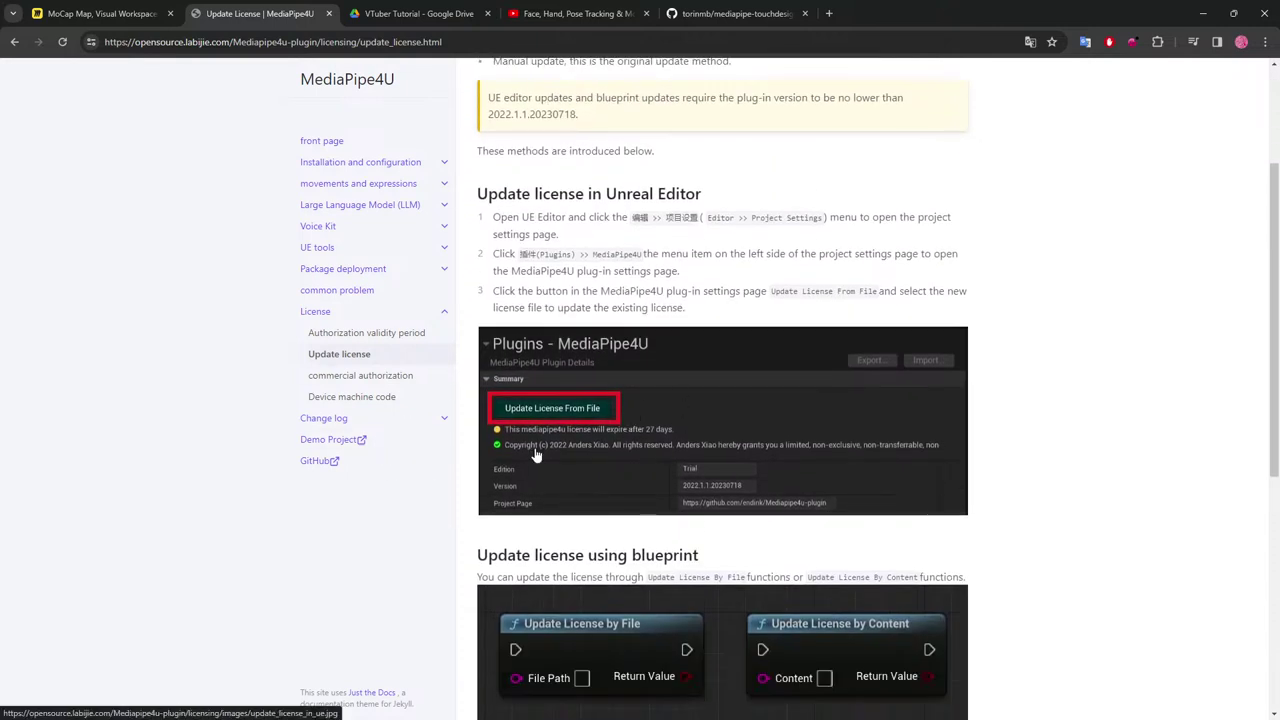
scroll(593, 458, down, 2)
scroll(593, 458, down, 1)
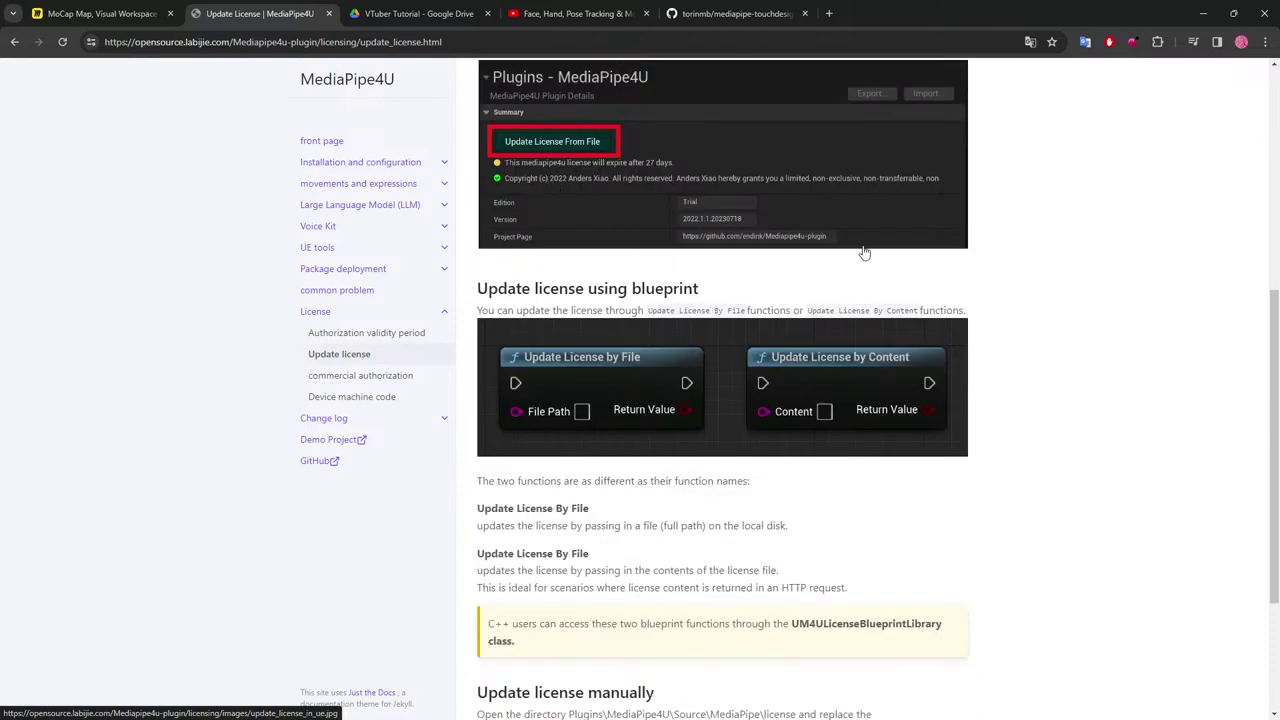
scroll(729, 429, down, 3)
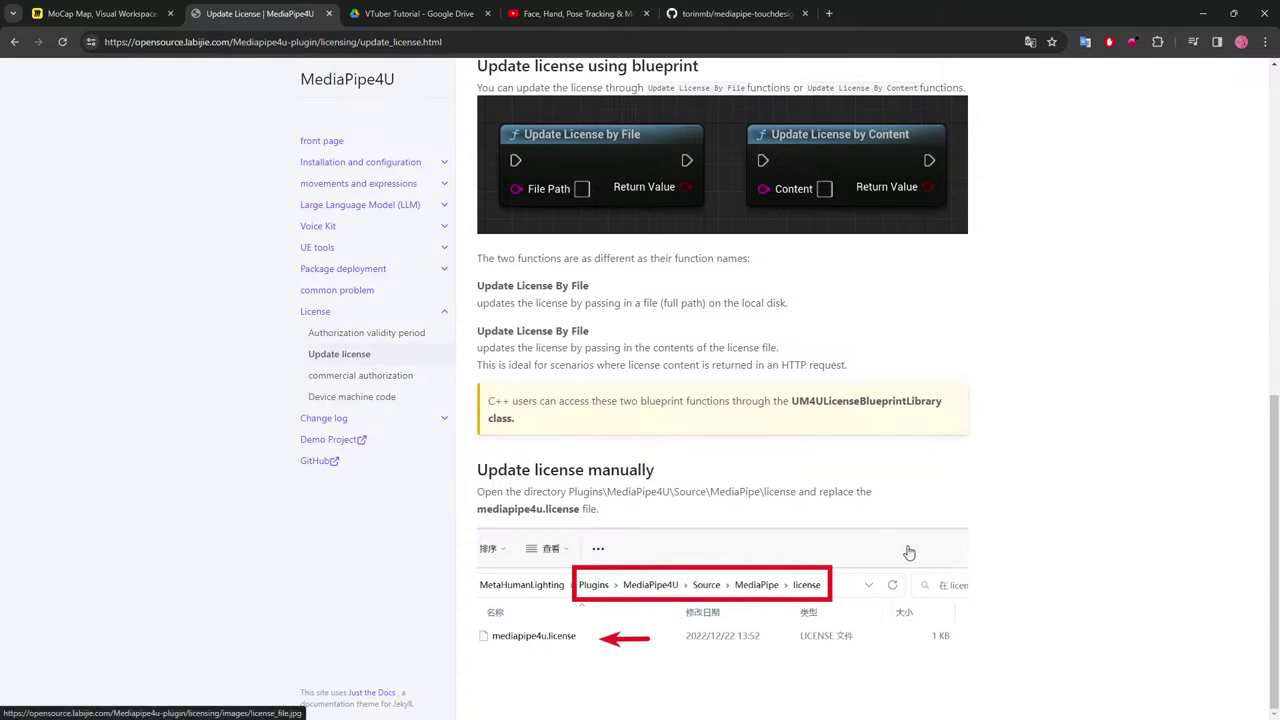
scroll(903, 551, up, 8)
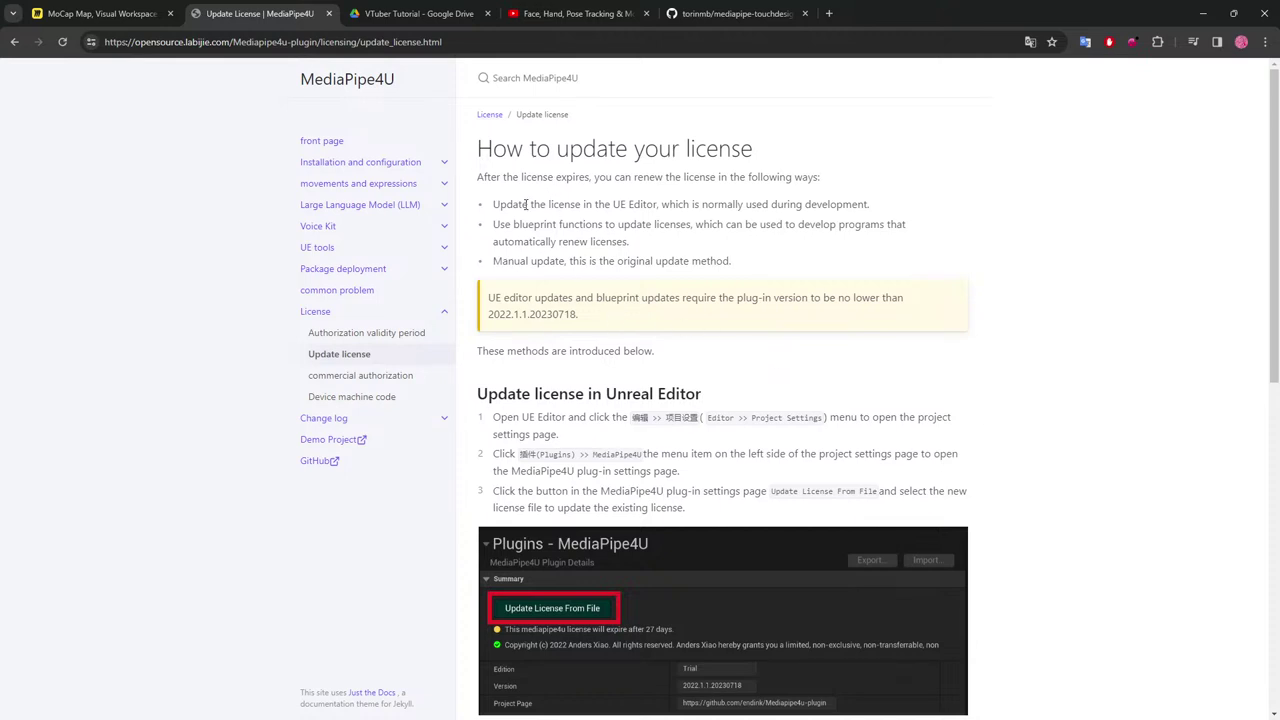
drag(519, 178, 591, 179)
click(525, 272)
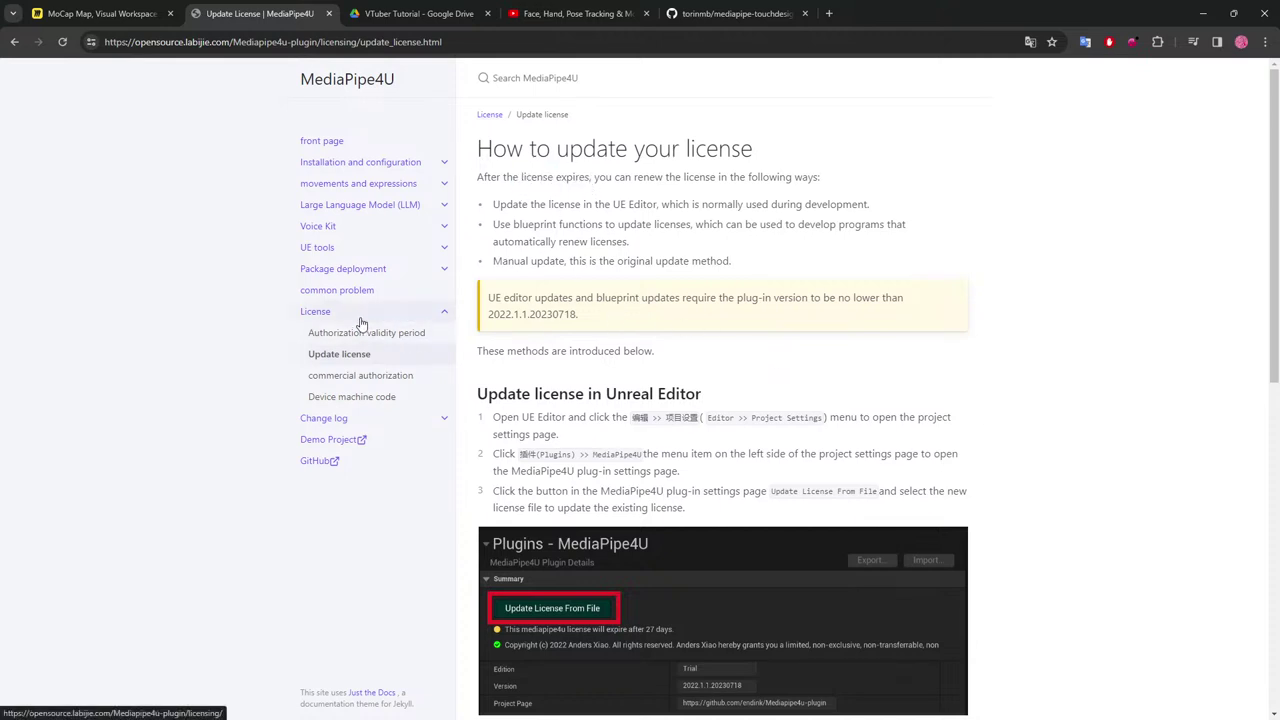
Glance at the Software licensing overview, then step back through the pages to the GitHub README.
click(315, 311)
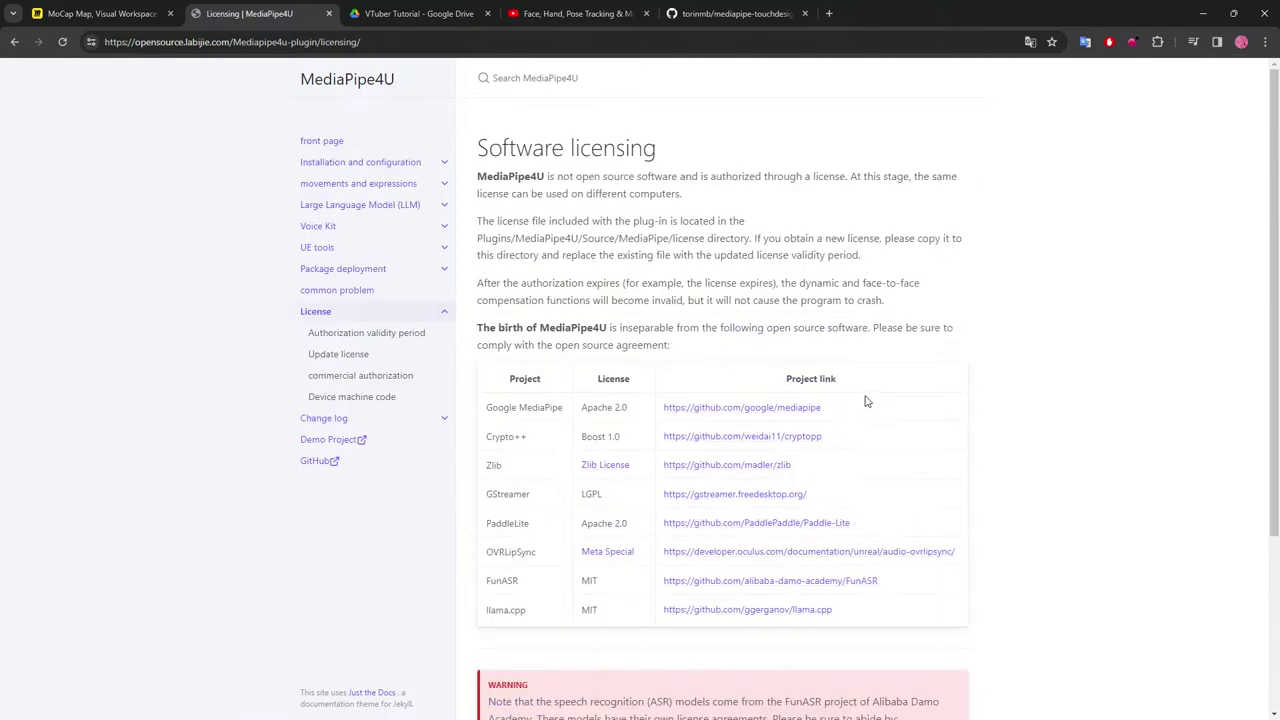
scroll(743, 277, down, 3)
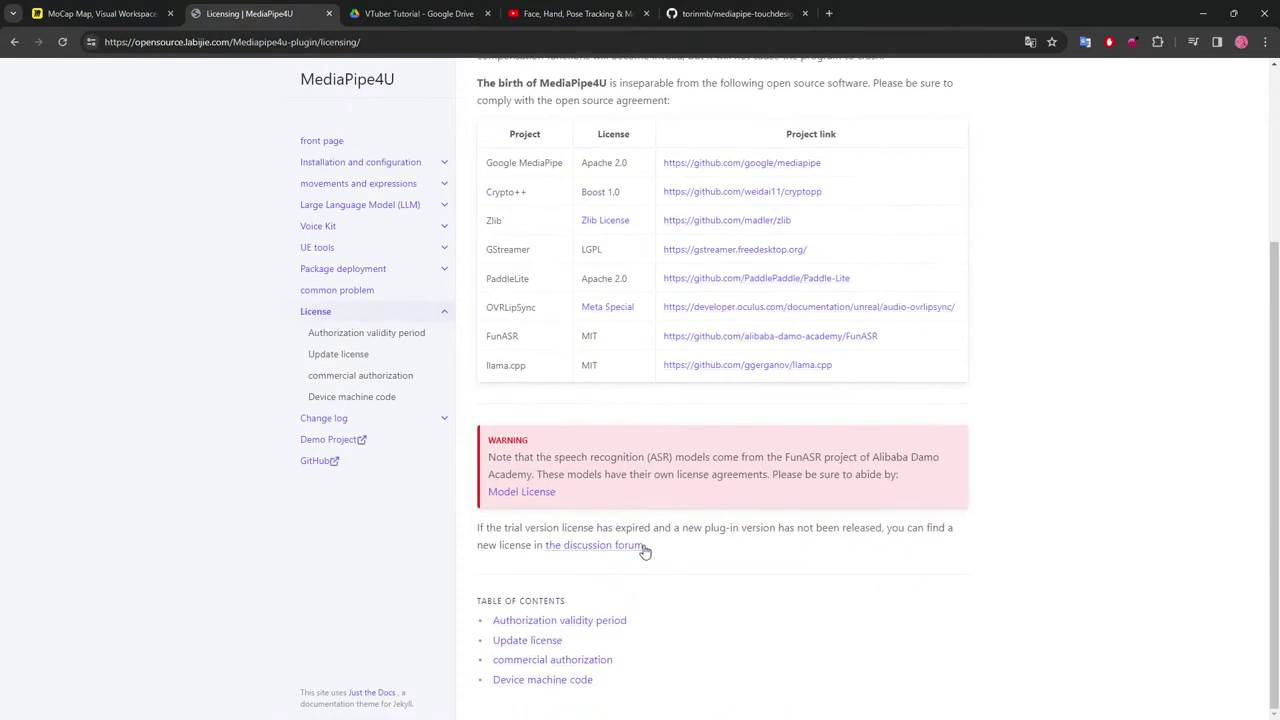
click(540, 641)
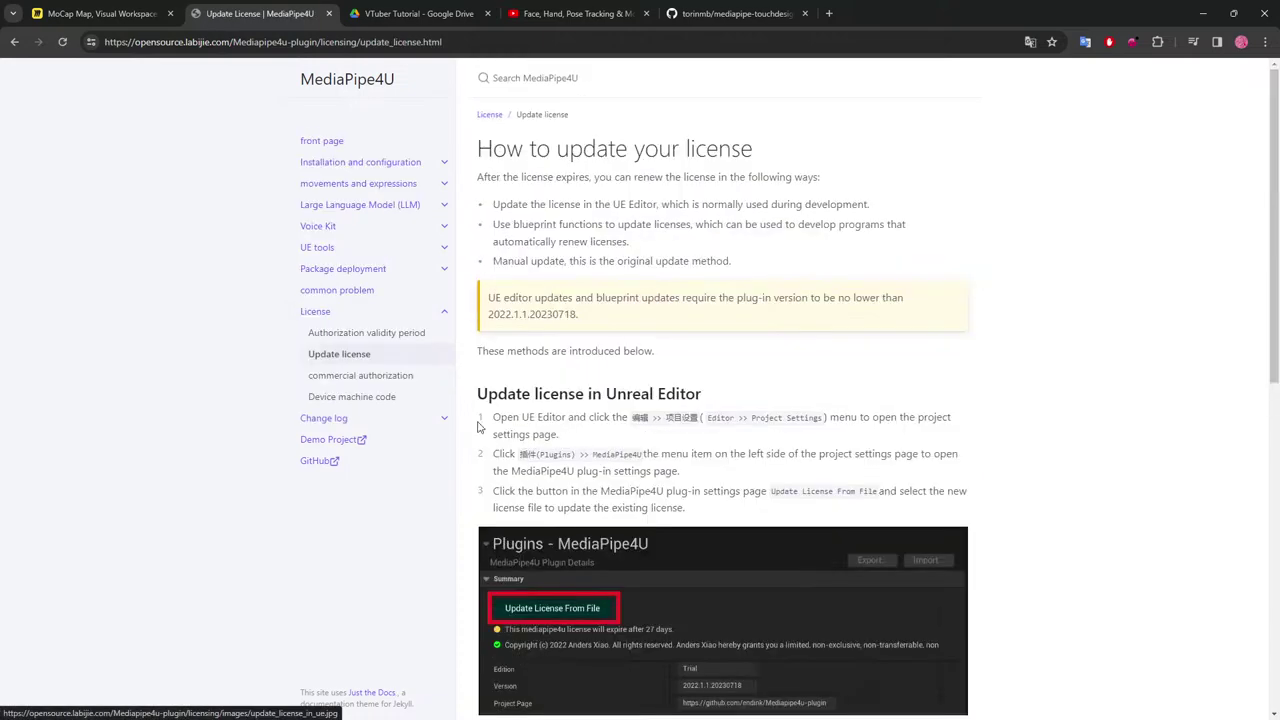
click(67, 10)
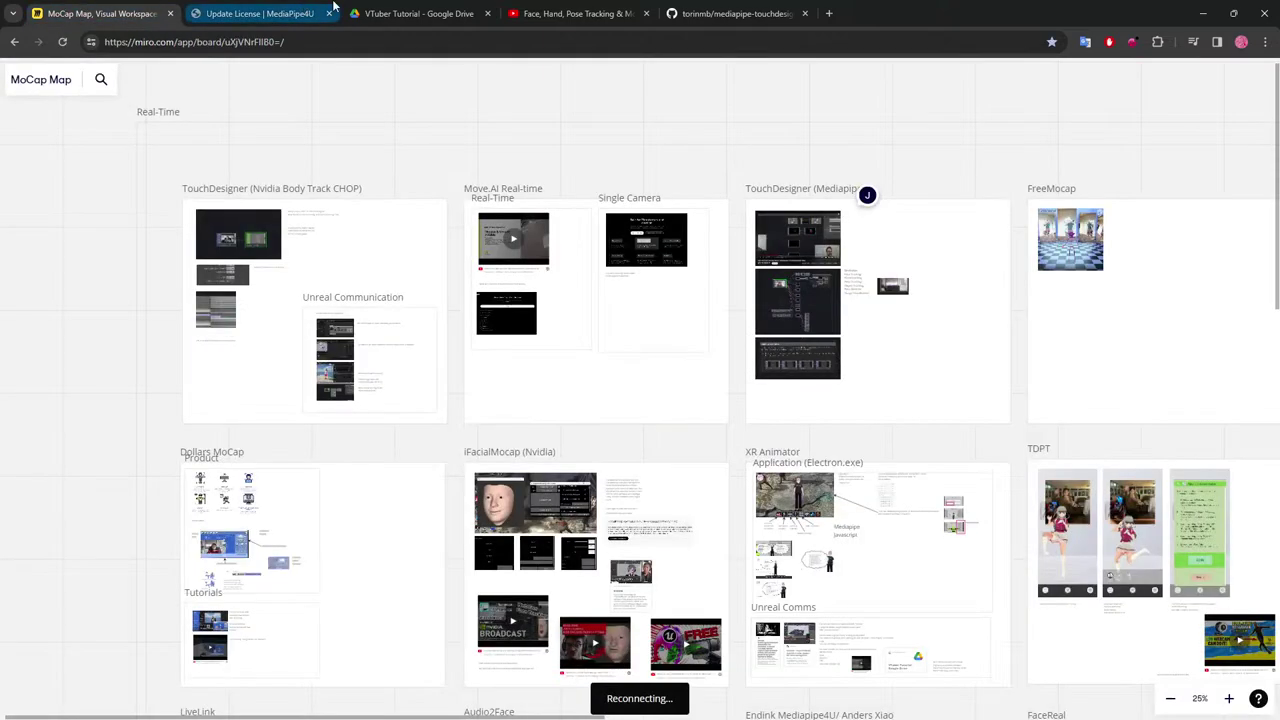
click(265, 13)
click(17, 42)
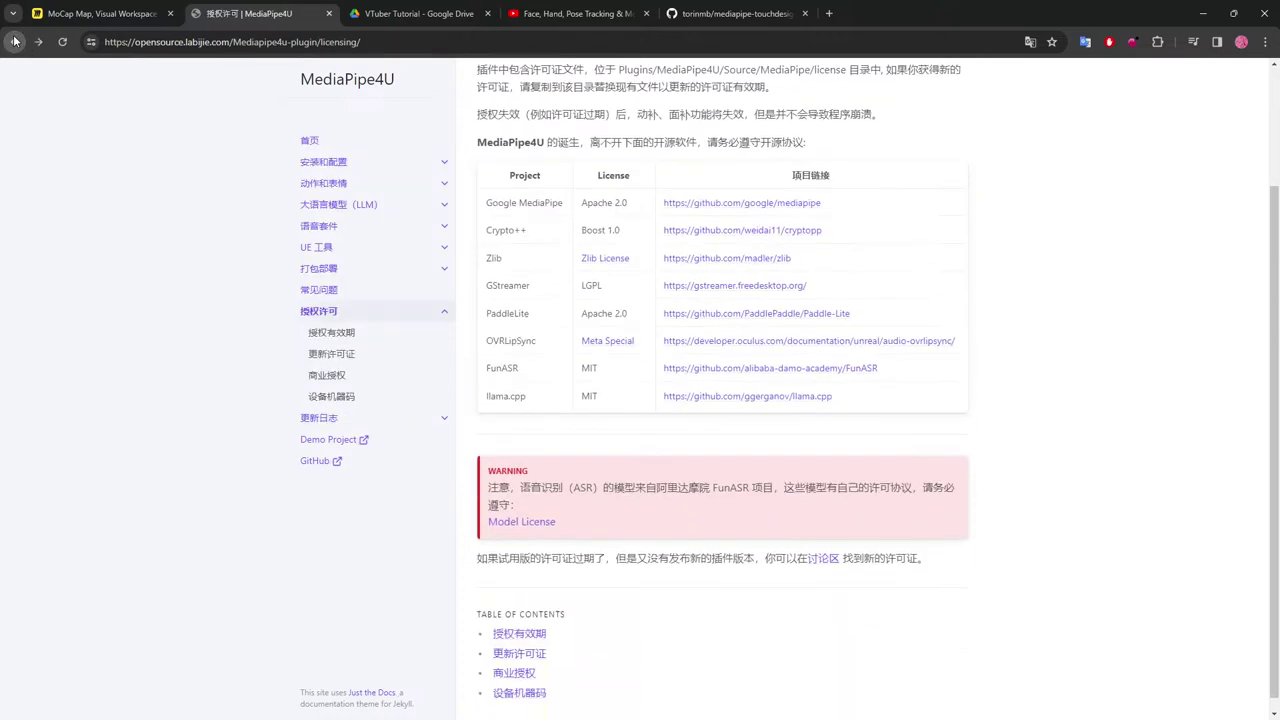
click(15, 44)
click(13, 45)
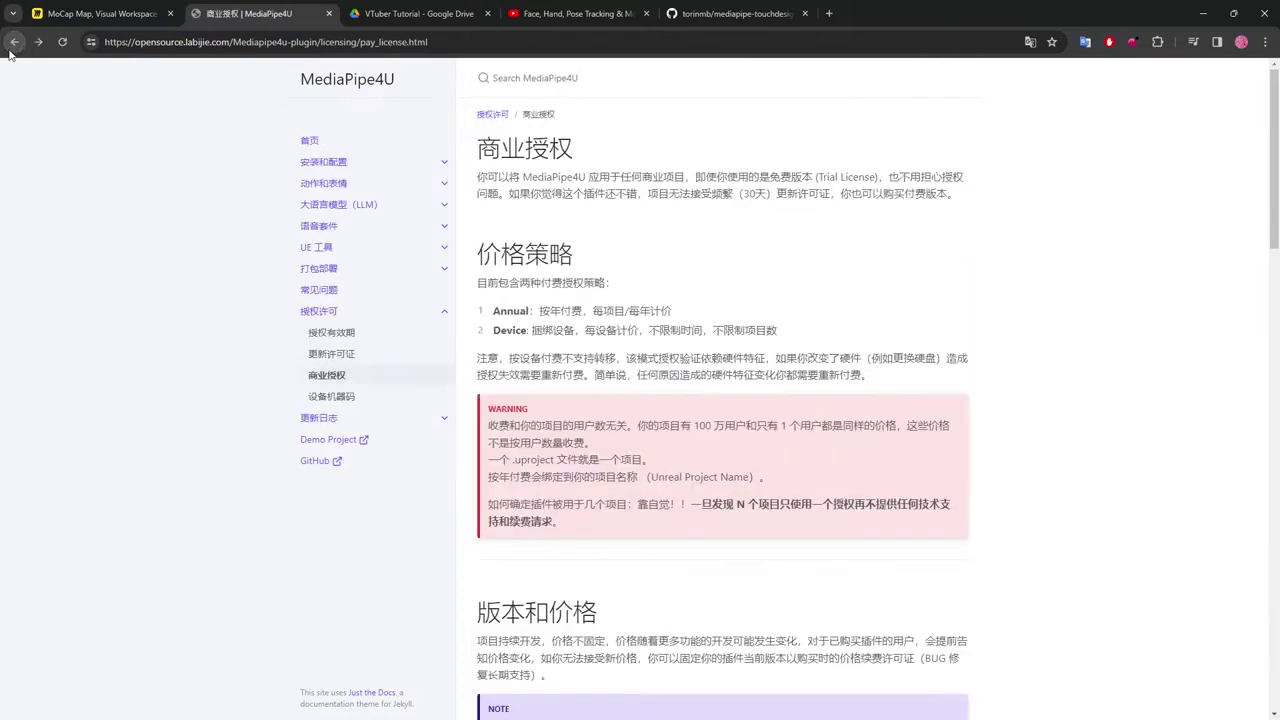
click(13, 45)
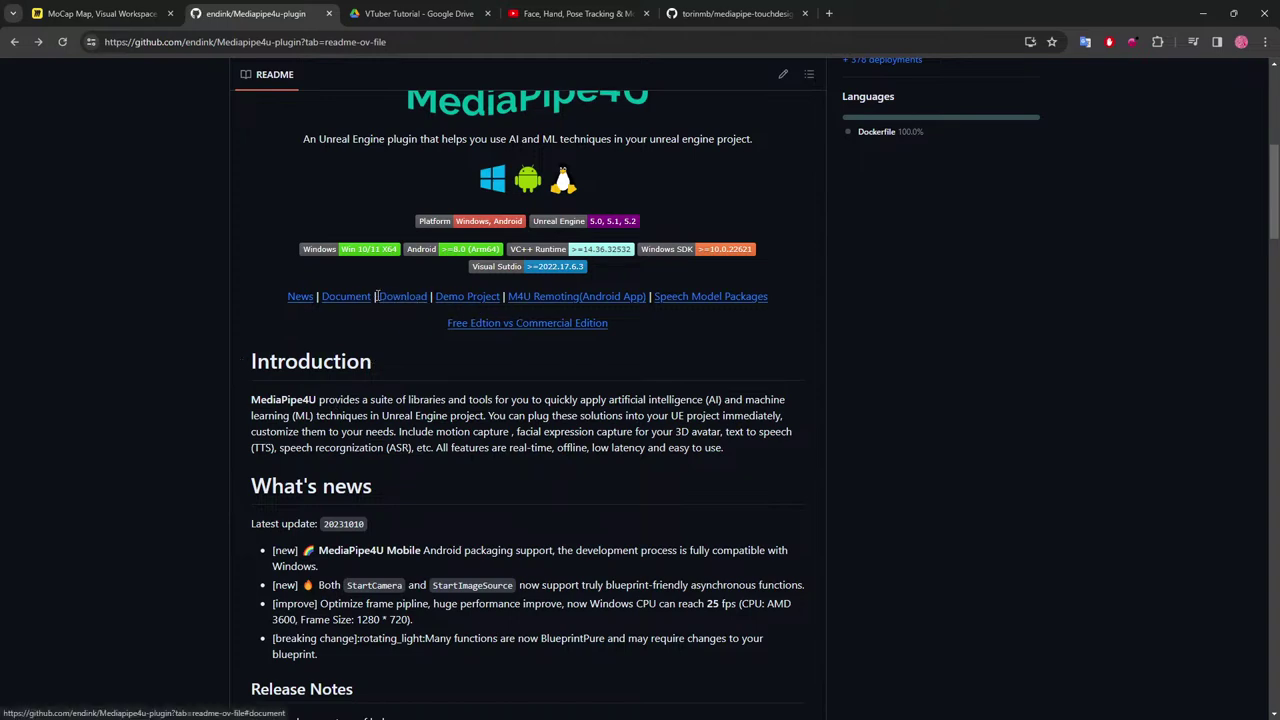
Scroll the README to the License File Release discussion showing the 2024-06-26 expiration date.
scroll(675, 315, down, 2)
scroll(683, 324, down, 9)
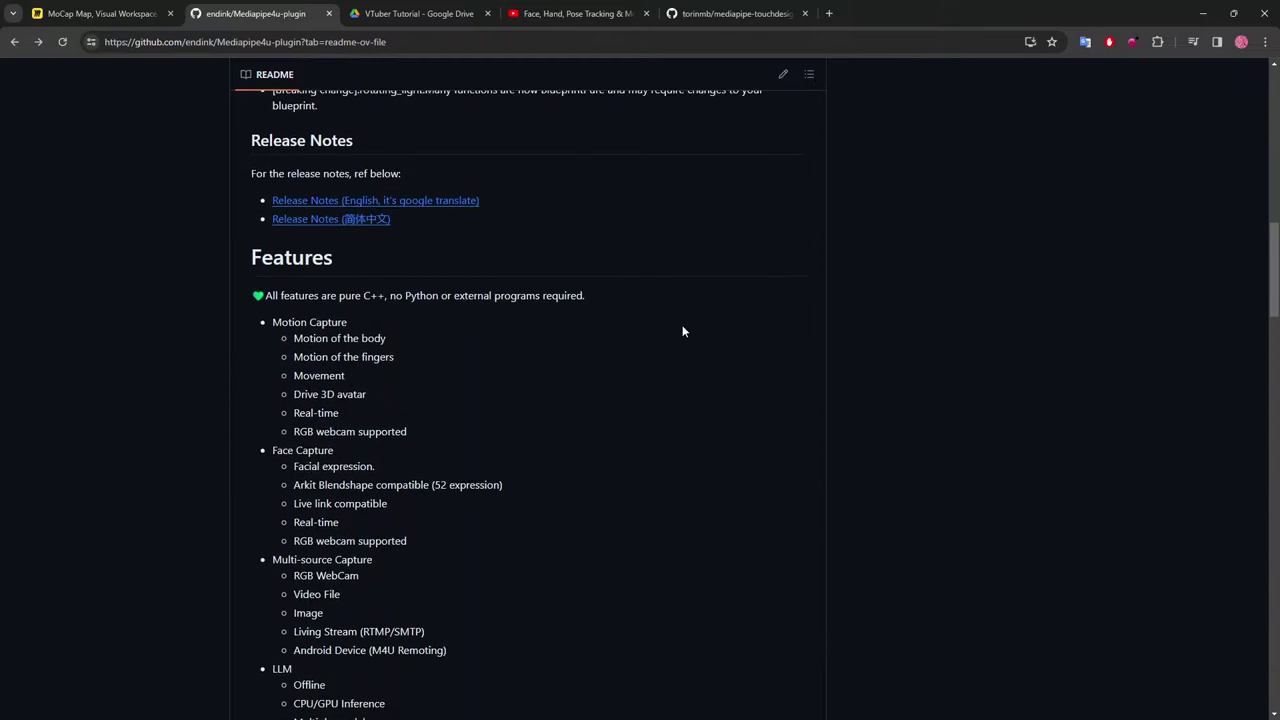
scroll(682, 331, down, 4)
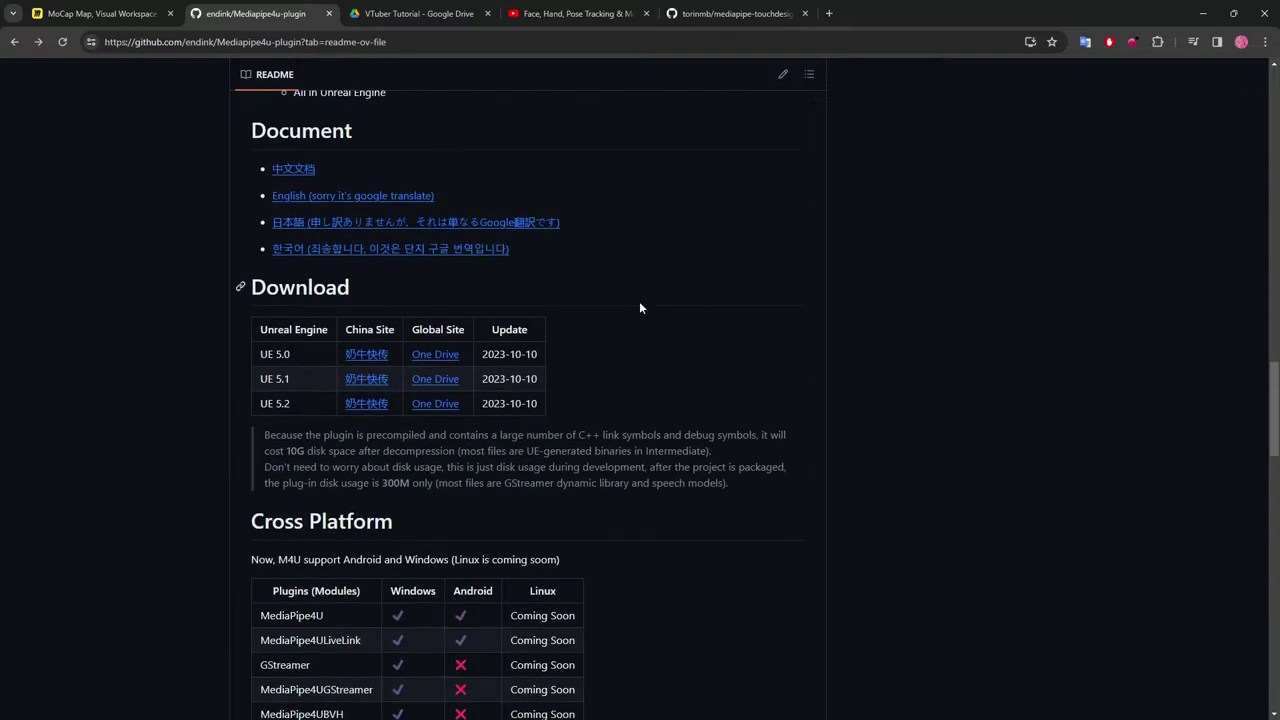
scroll(470, 248, down, 6)
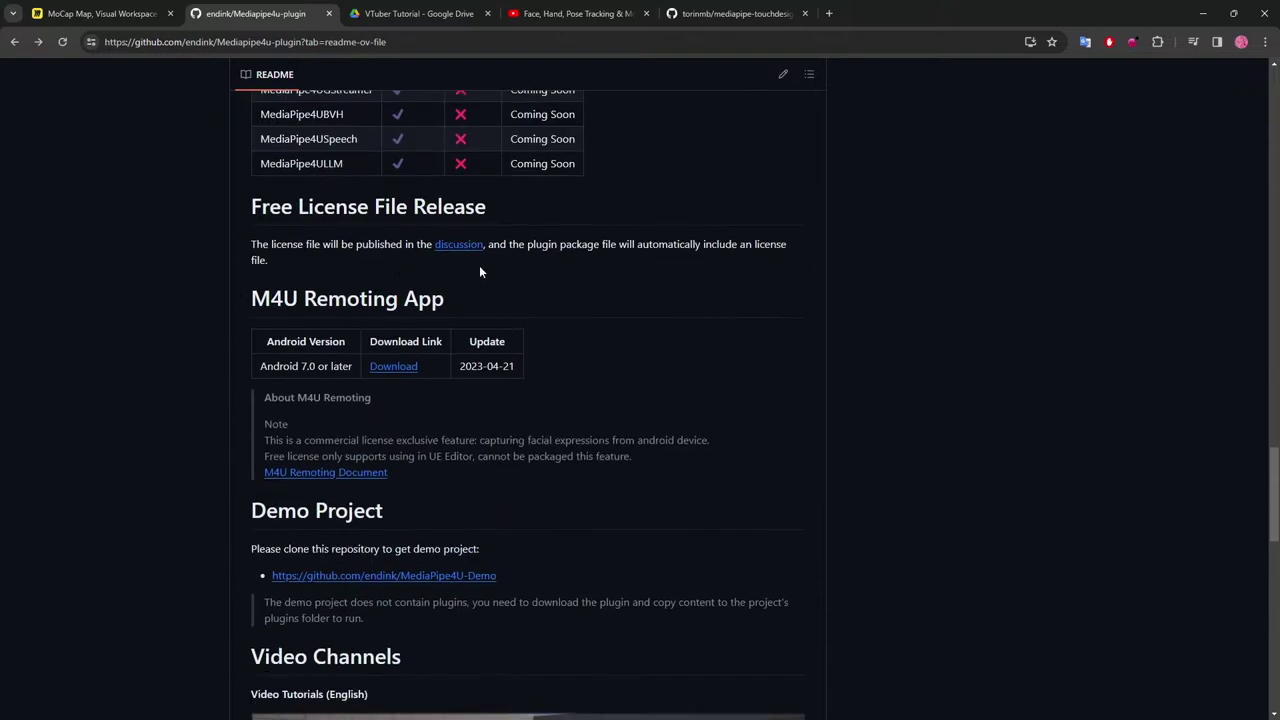
mouse_move(463, 249)
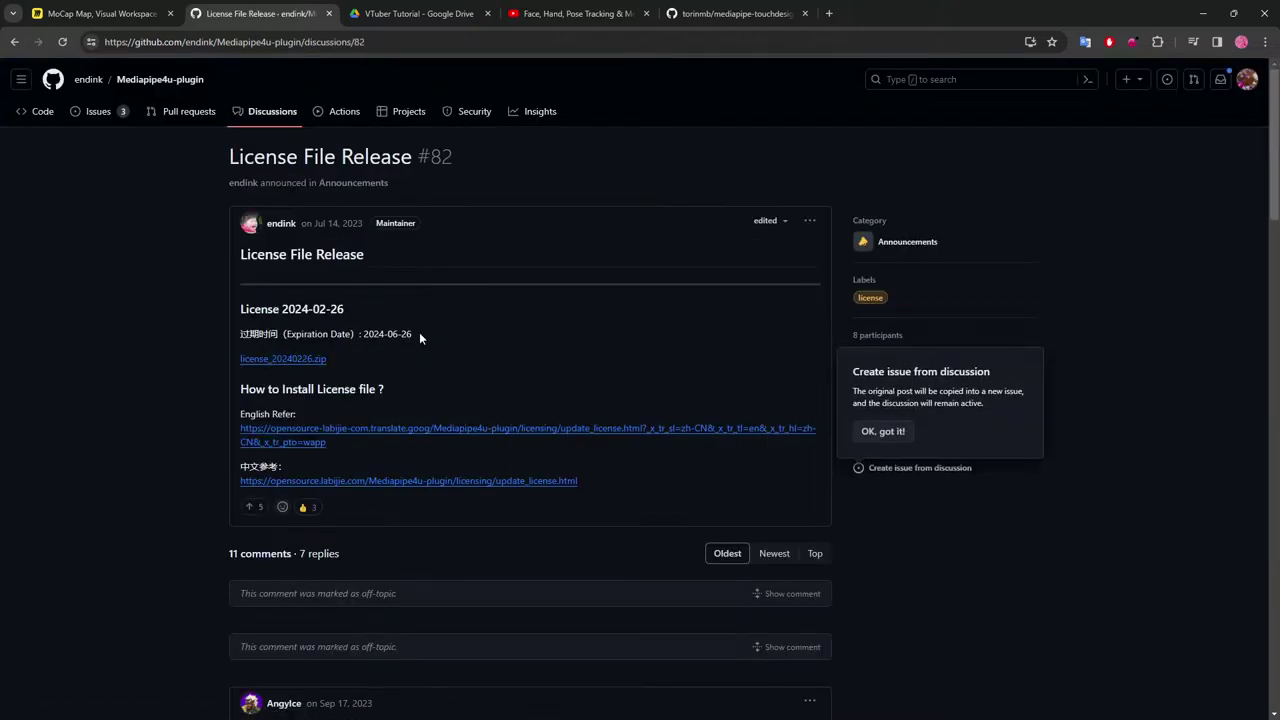
drag(414, 334, 363, 334)
click(422, 349)
Download license_20240226.zip and check its progress in the downloads popup.
click(308, 361)
scroll(566, 430, down, 4)
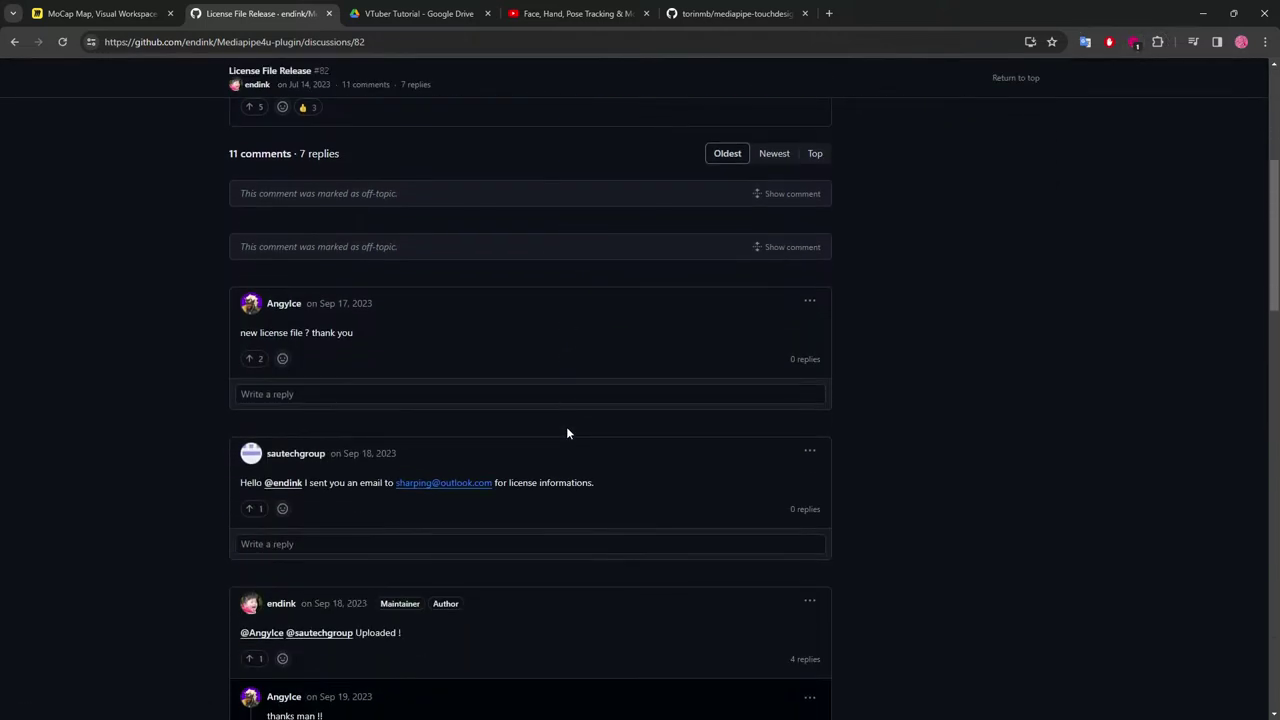
click(1133, 41)
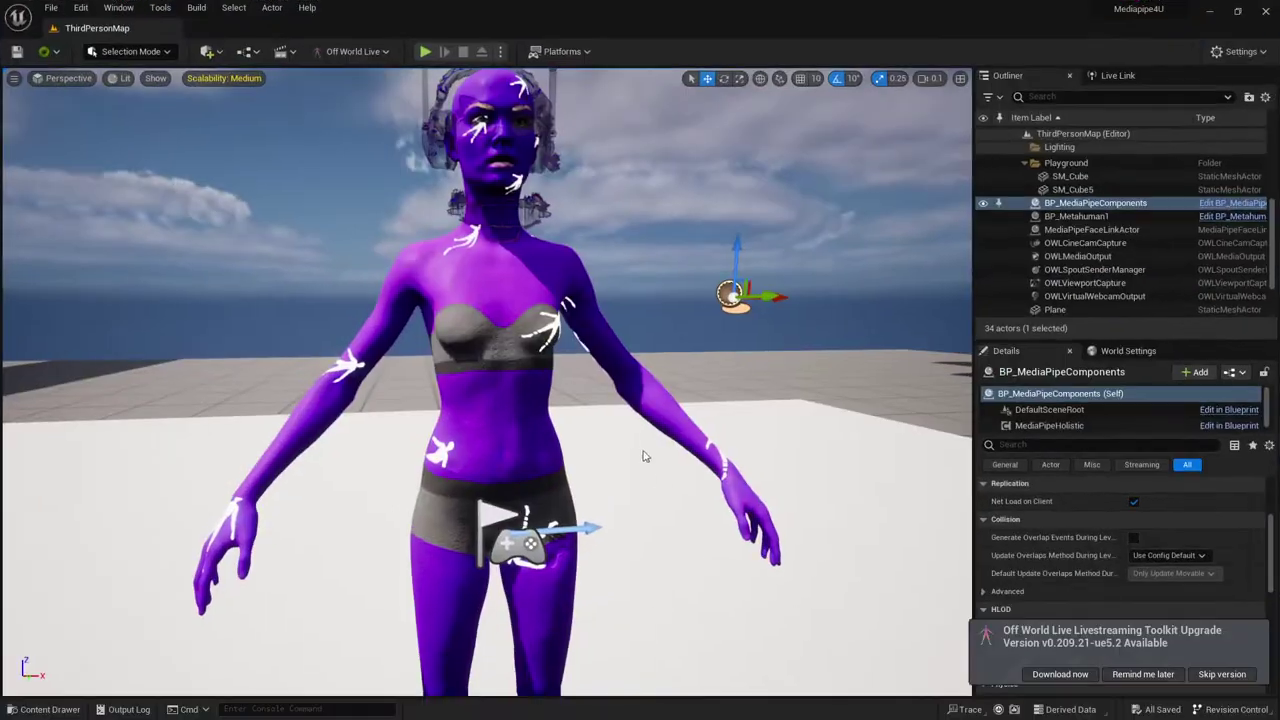
right_drag(630, 434, 826, 367)
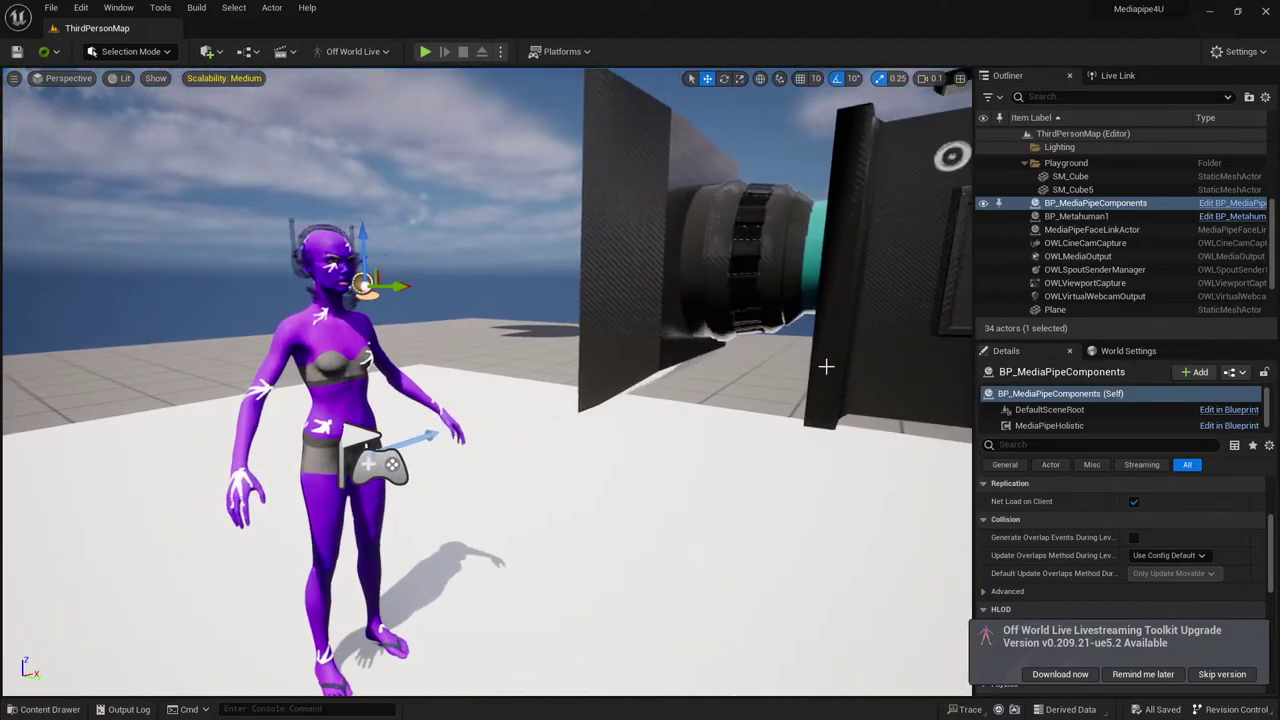
Inspect MediaPipeFaceLinkActor, BP_Metahuman1 and BP_MediaPipeComponents in the Outliner, then open Project Settings.
click(1156, 231)
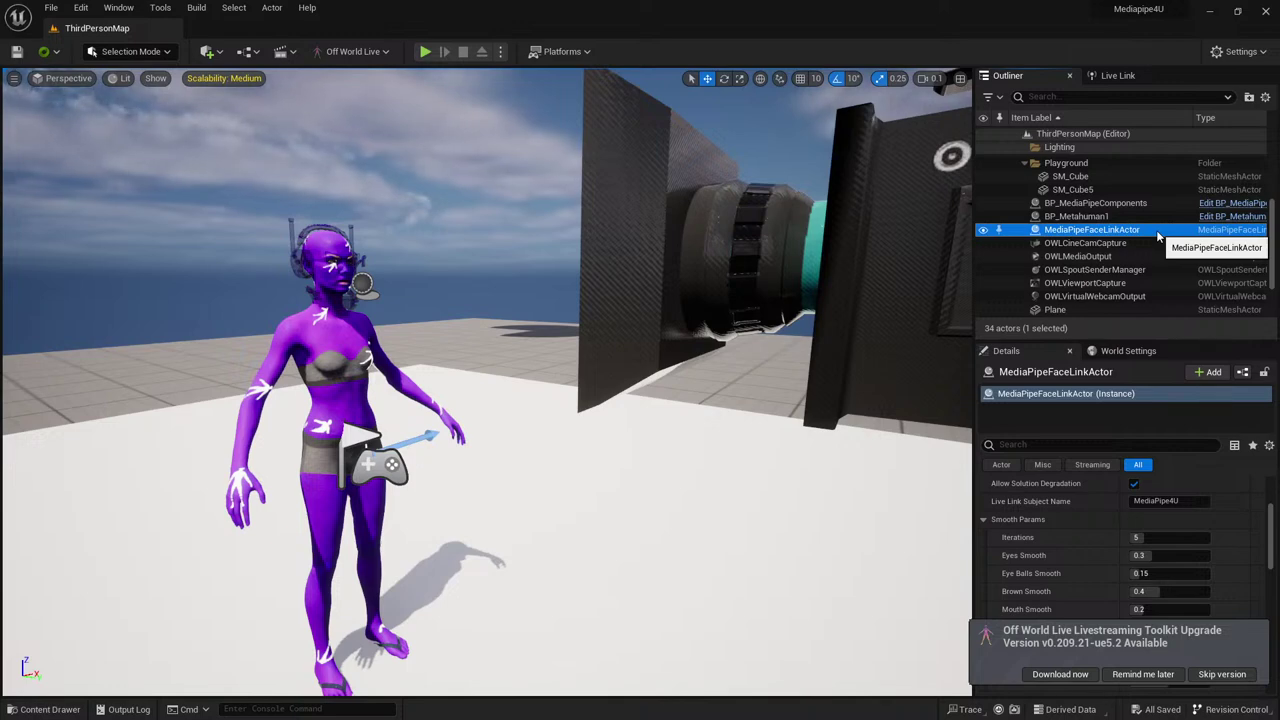
click(1118, 217)
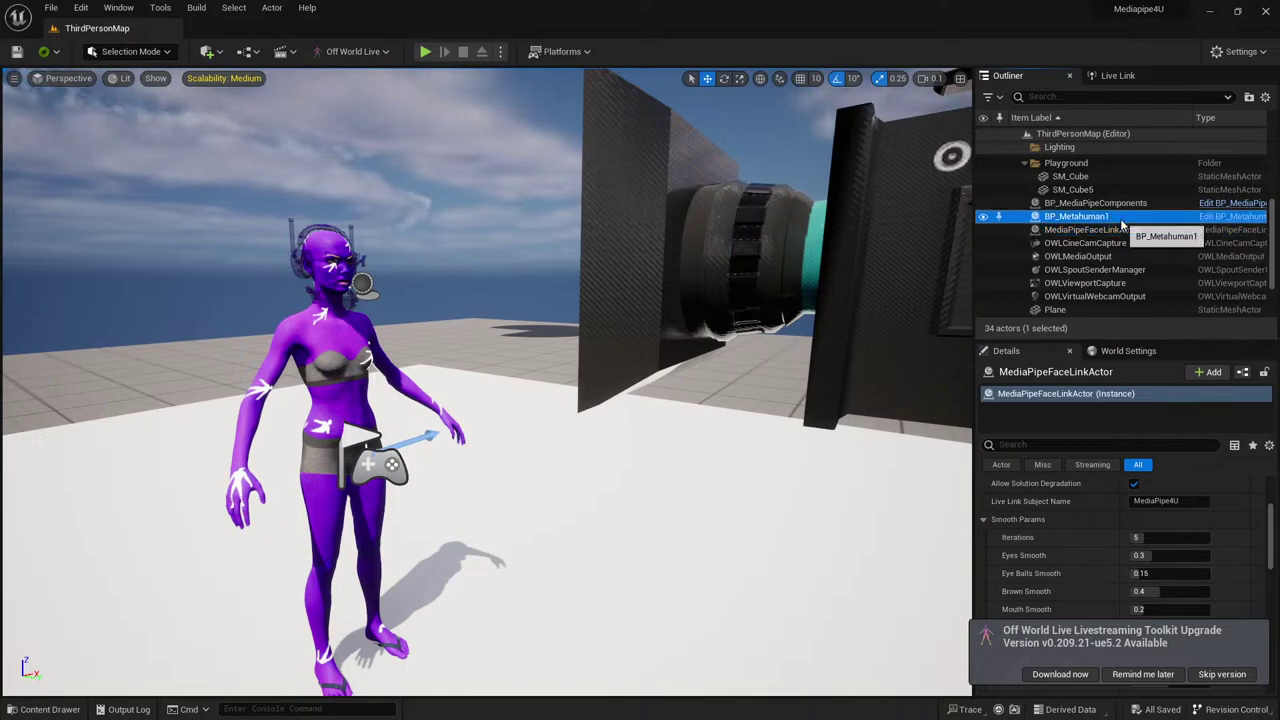
click(1100, 243)
click(1120, 230)
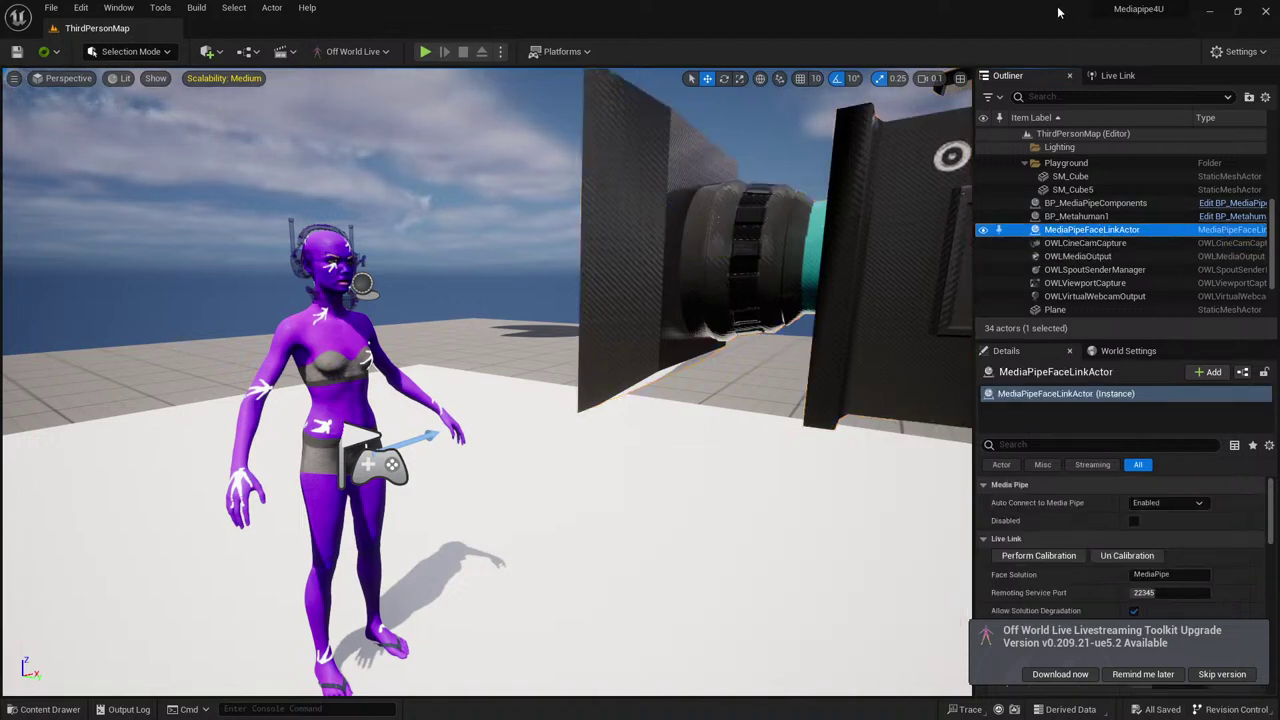
click(1092, 204)
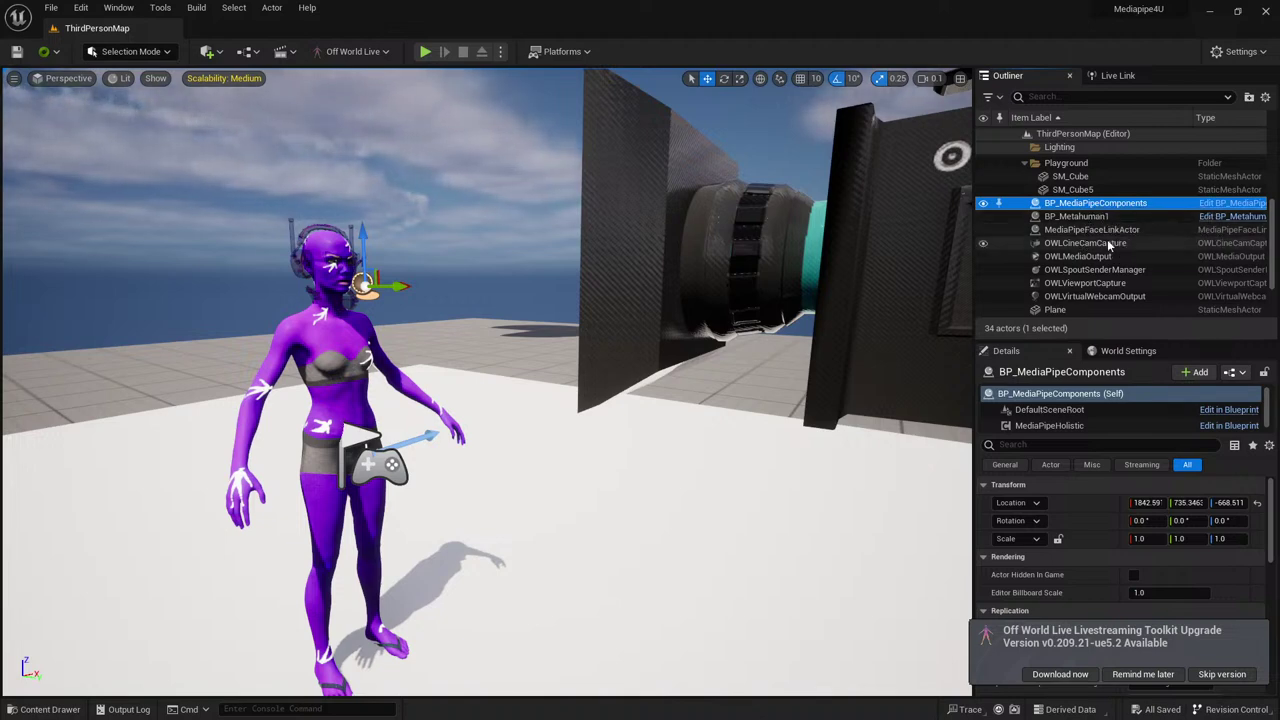
click(86, 12)
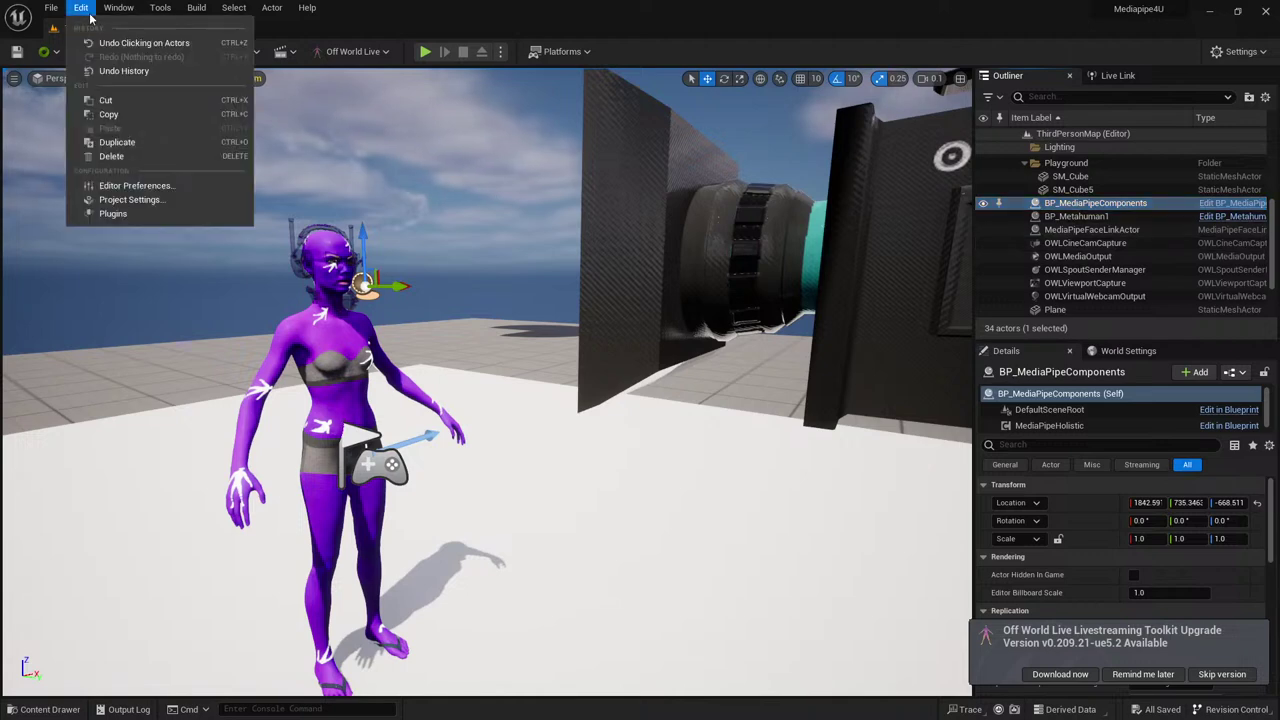
click(166, 203)
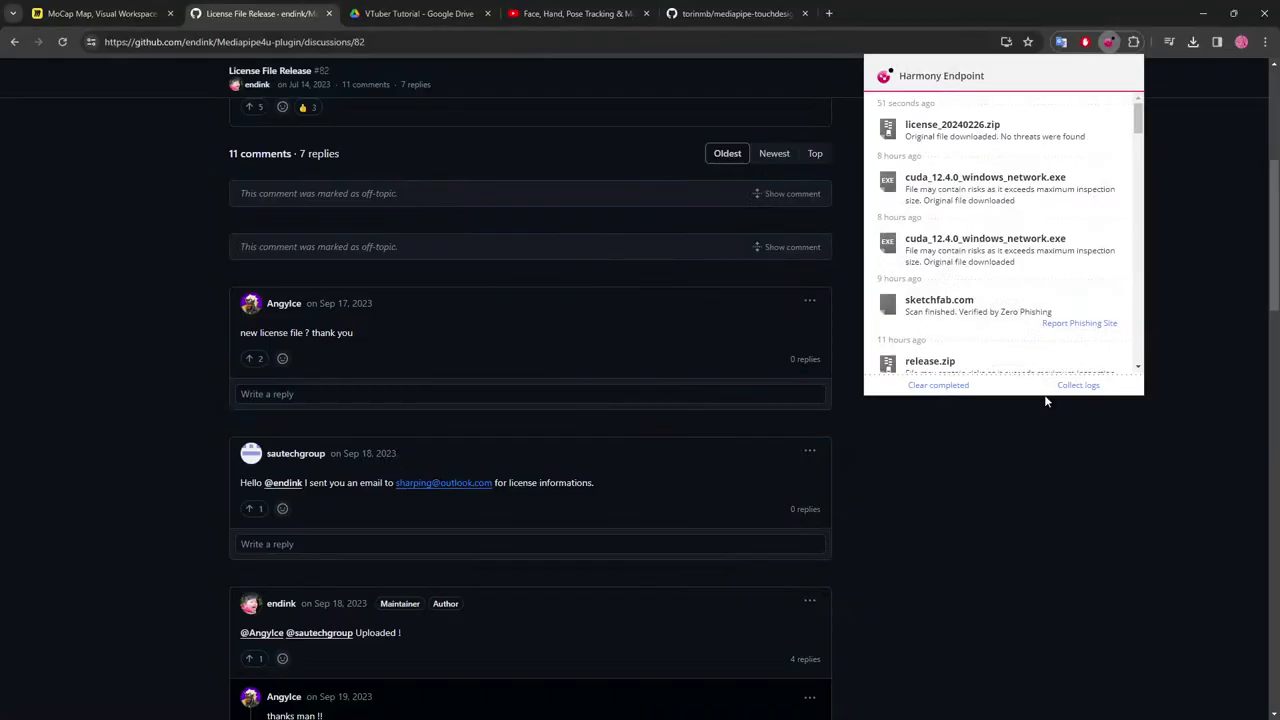
Open license_20240226.zip and extract mediapipe4u.license into Downloads\license_20240226.
click(986, 136)
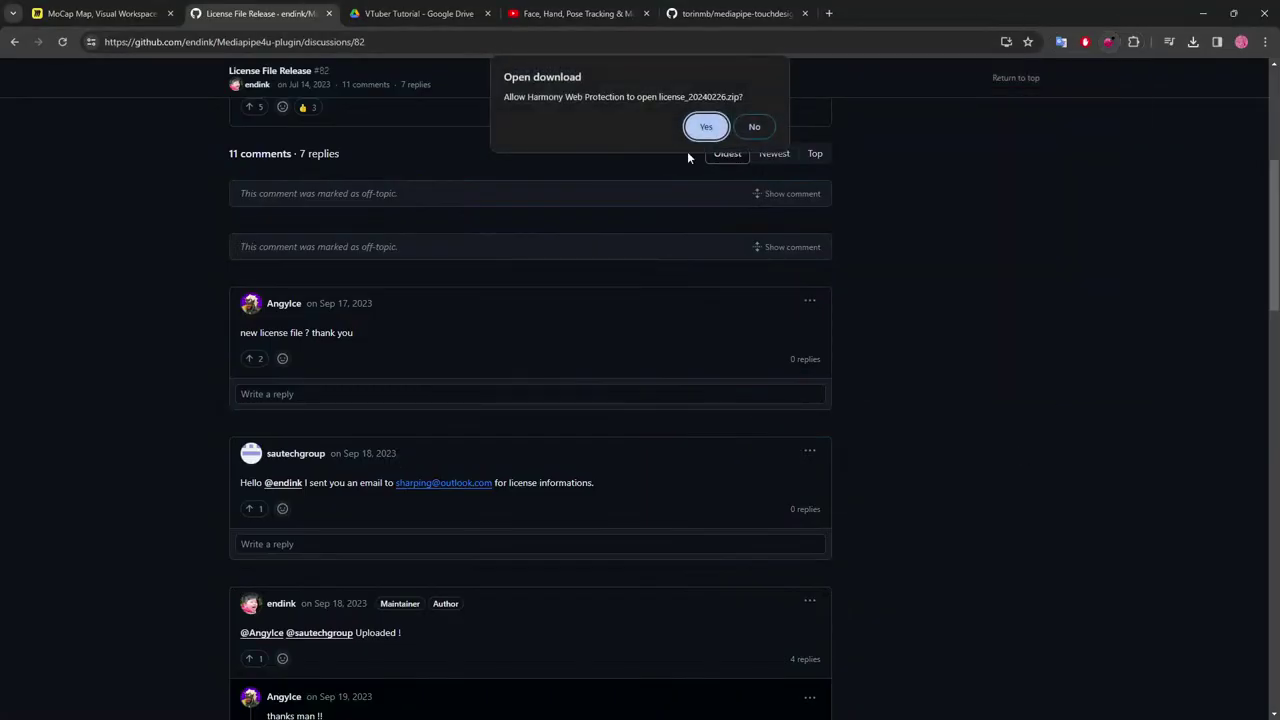
click(699, 129)
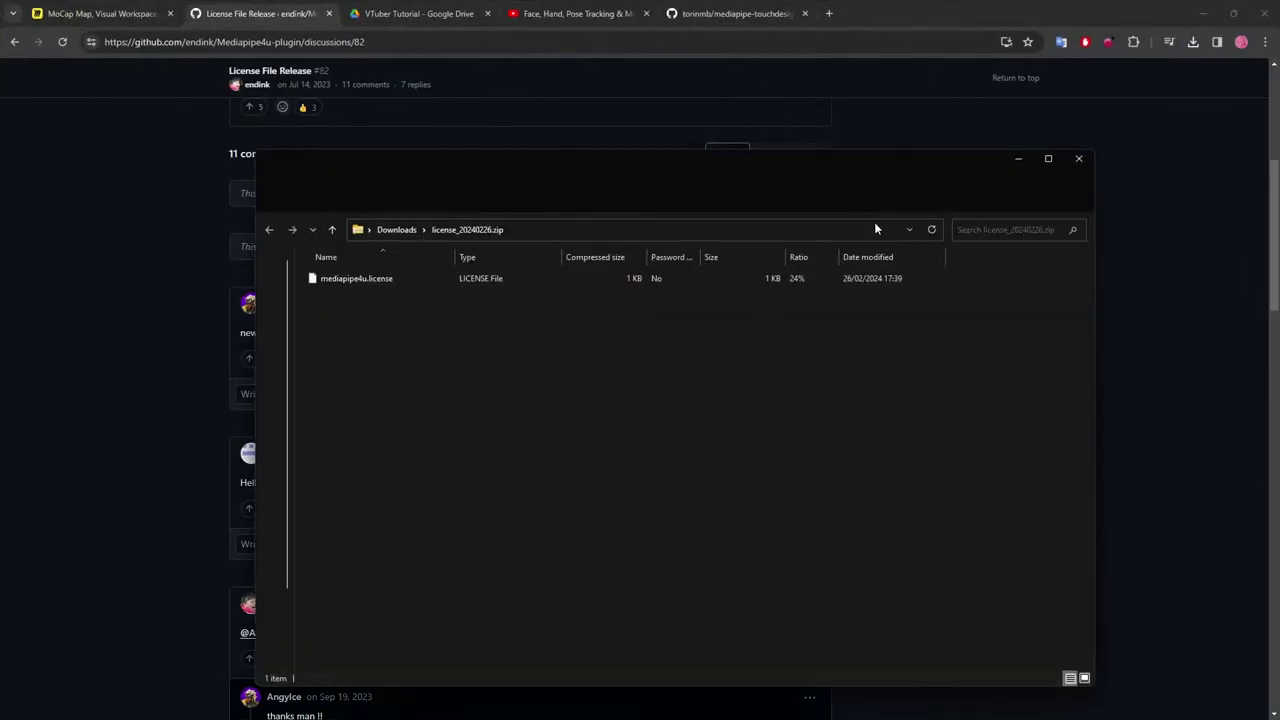
drag(800, 175, 706, 222)
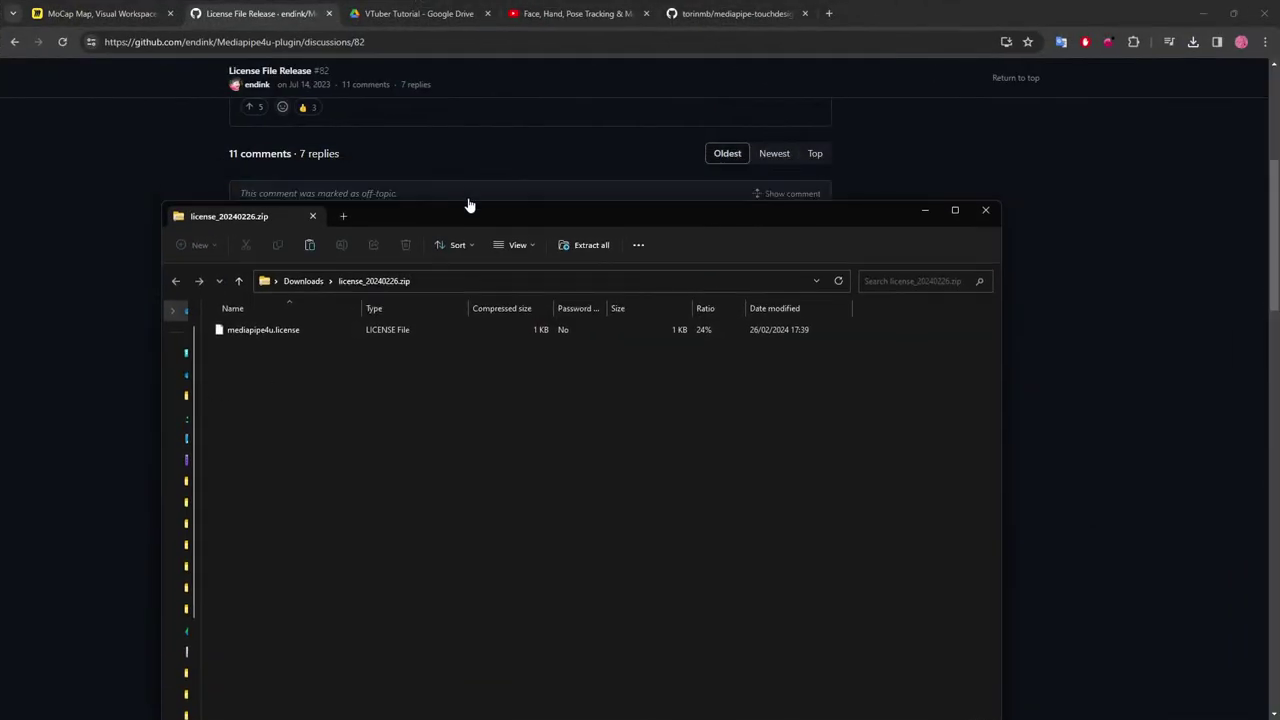
click(491, 287)
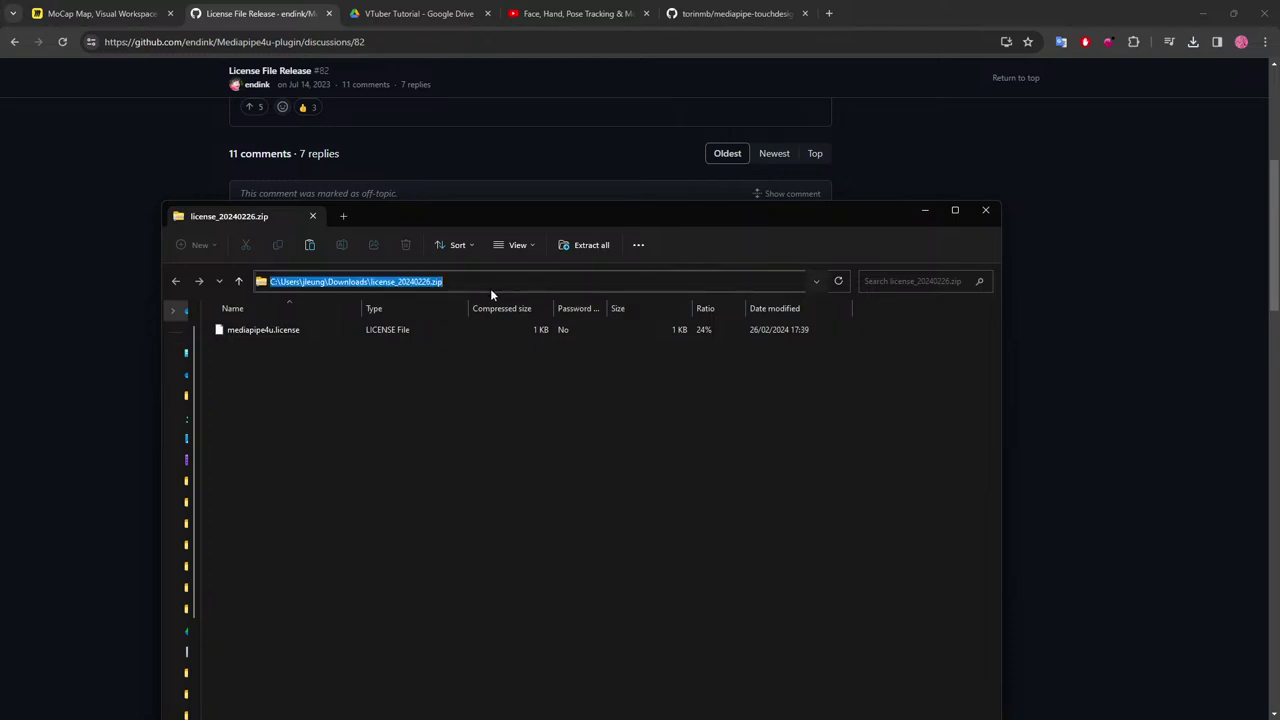
click(478, 422)
click(584, 245)
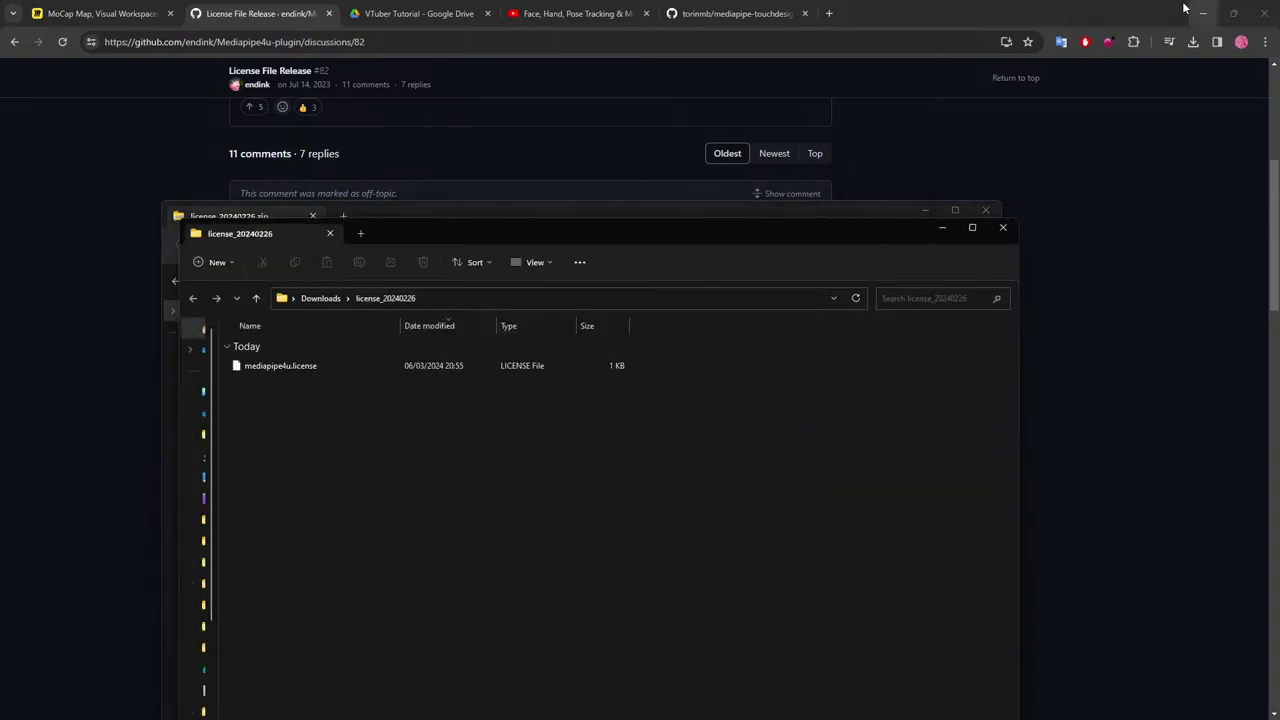
click(597, 299)
key(ctrl+c)
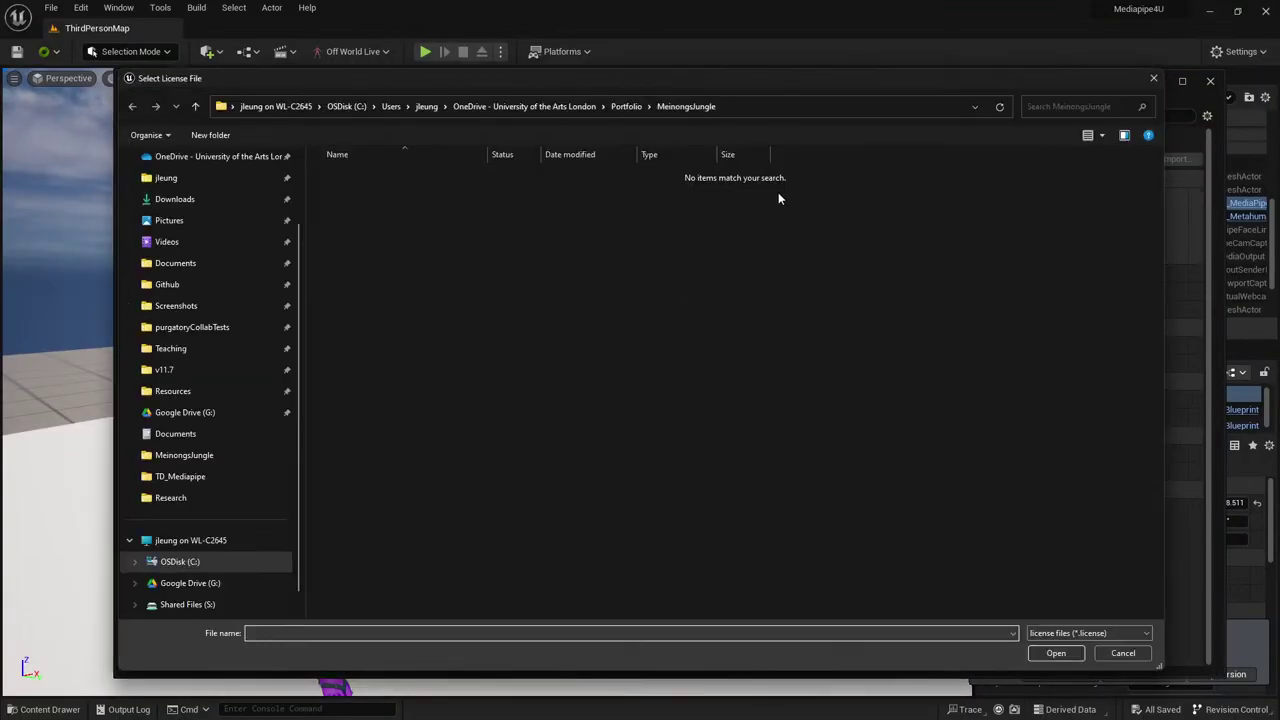
Load mediapipe4u.license from the extracted folder, confirm the update, and close Project Settings.
click(759, 110)
key(ctrl+v)
key(Return)
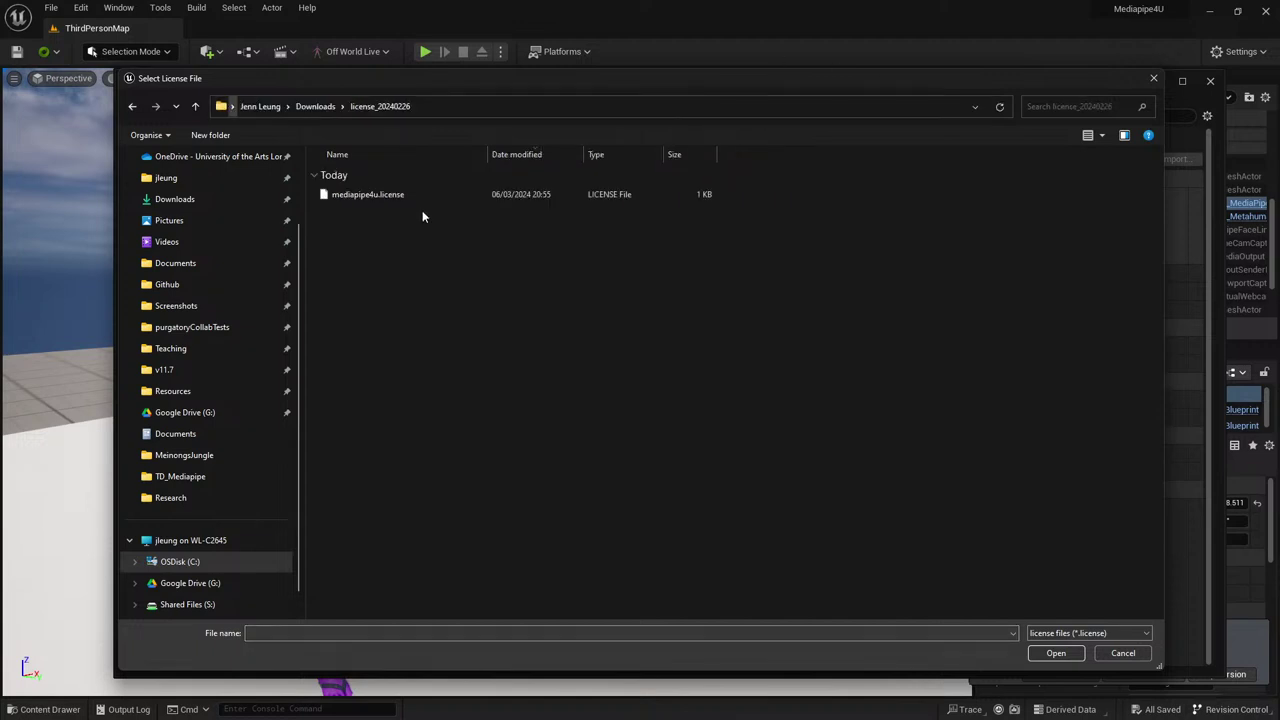
click(426, 193)
drag(449, 84, 366, 16)
click(970, 585)
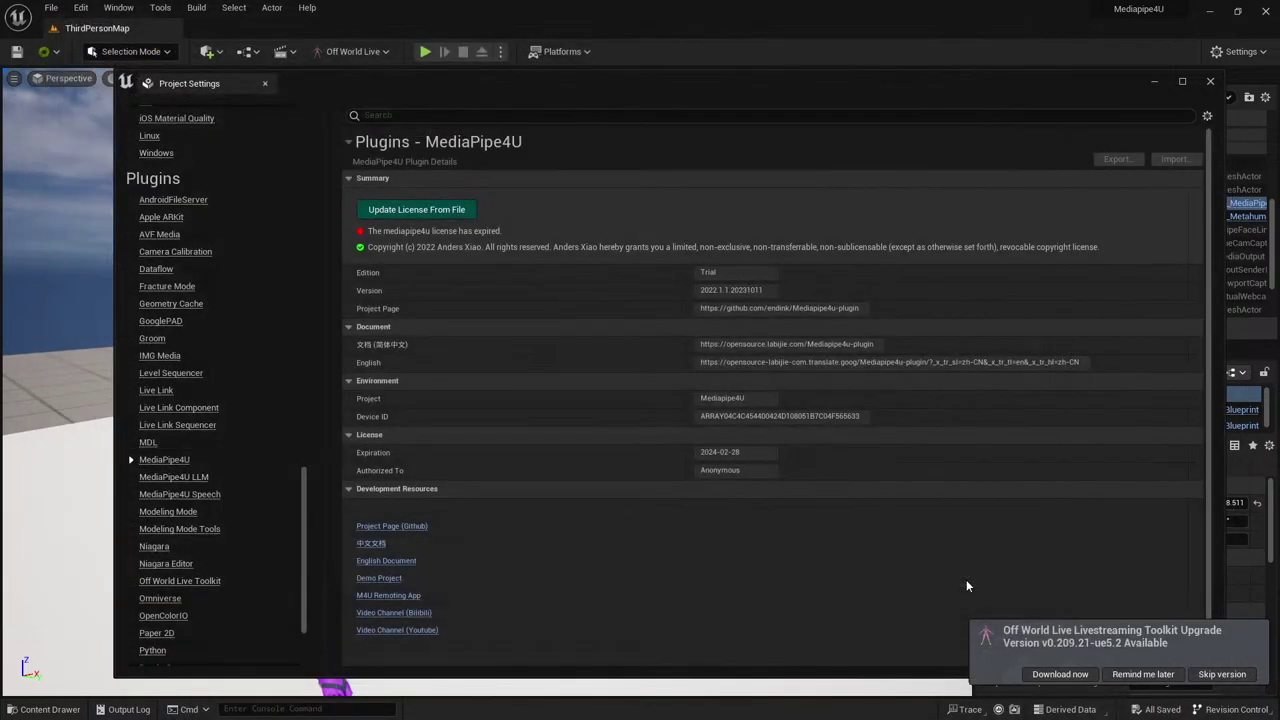
click(746, 392)
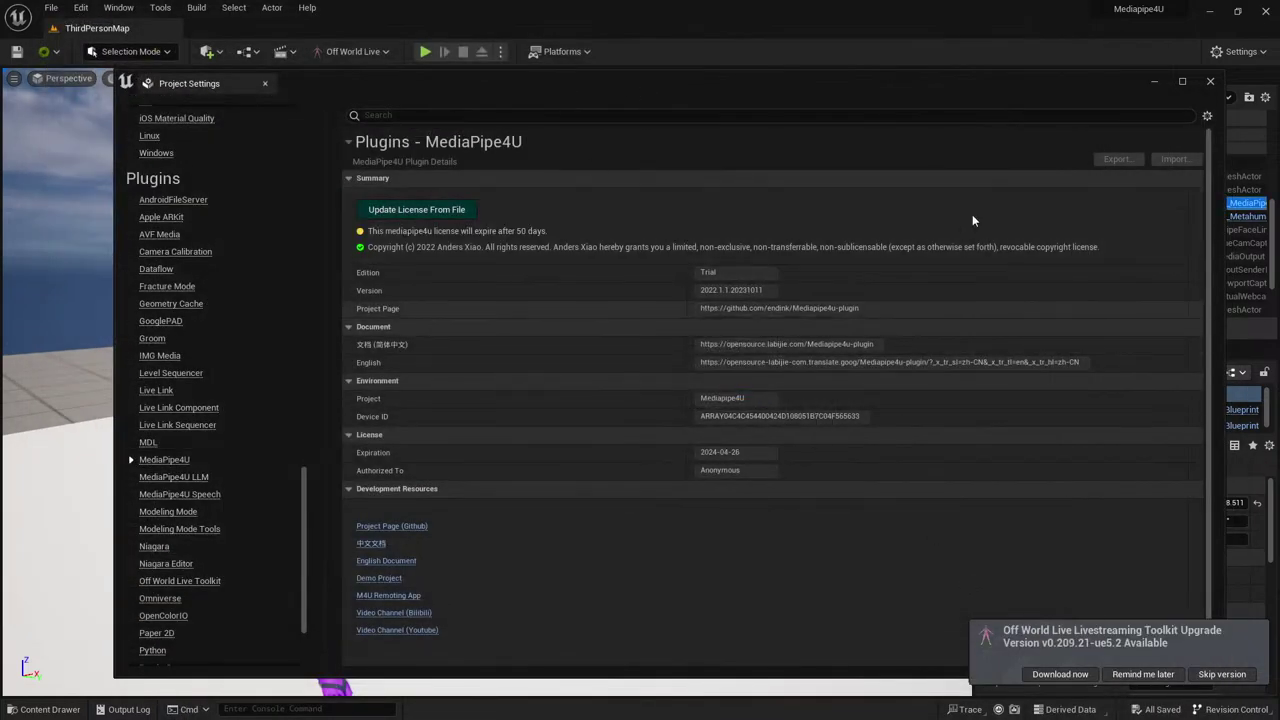
click(1211, 82)
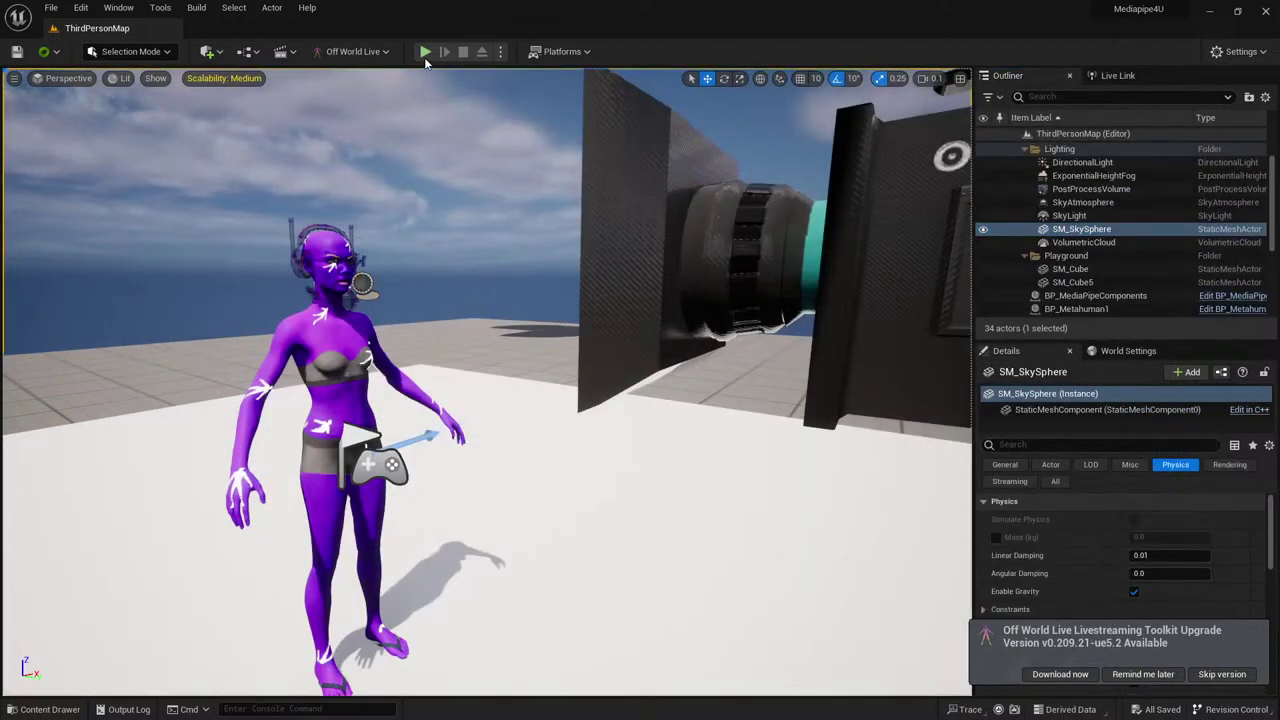
Run a quick play-in-editor test, then review BP_MediaPipeComponents' Details.
click(425, 52)
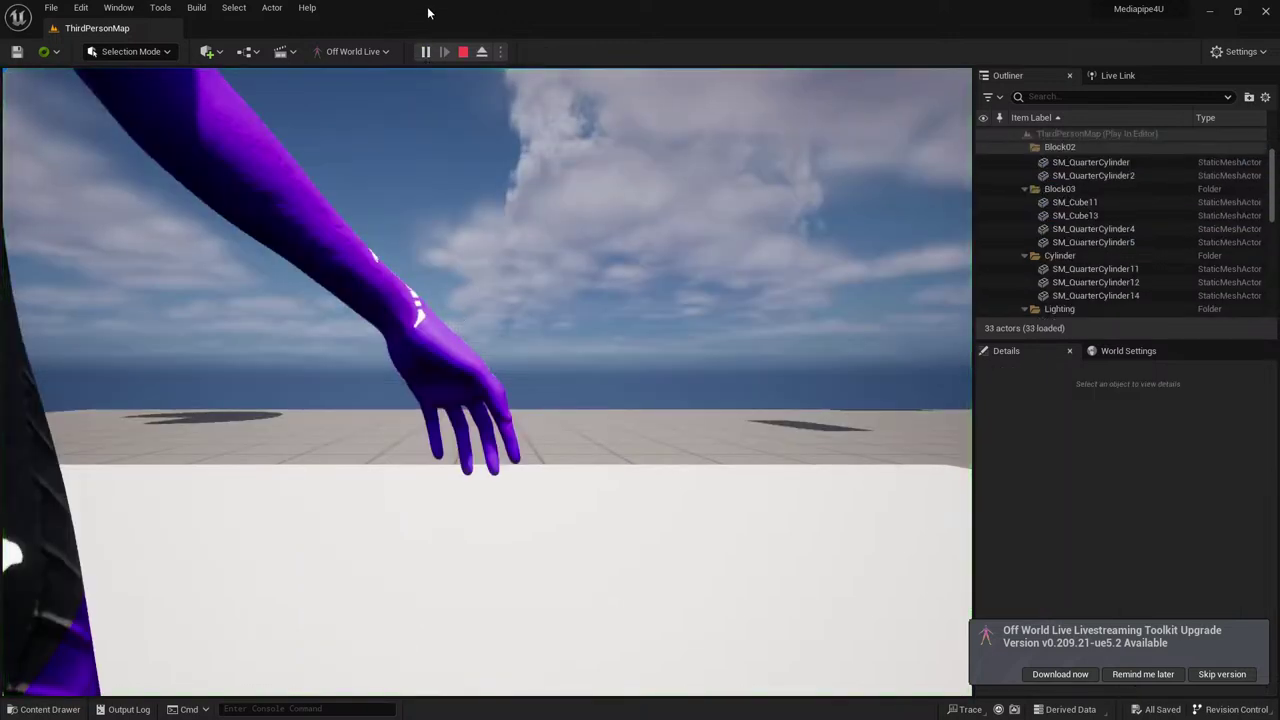
click(463, 51)
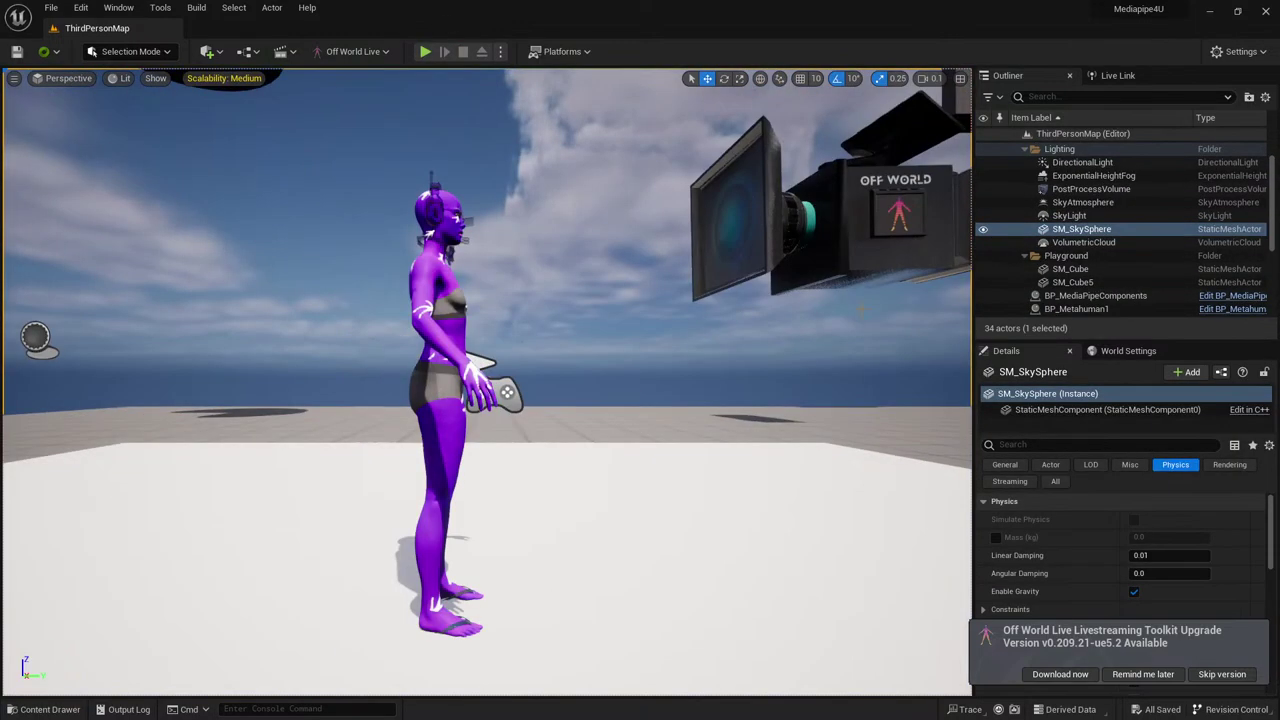
click(1093, 296)
scroll(1163, 560, down, 5)
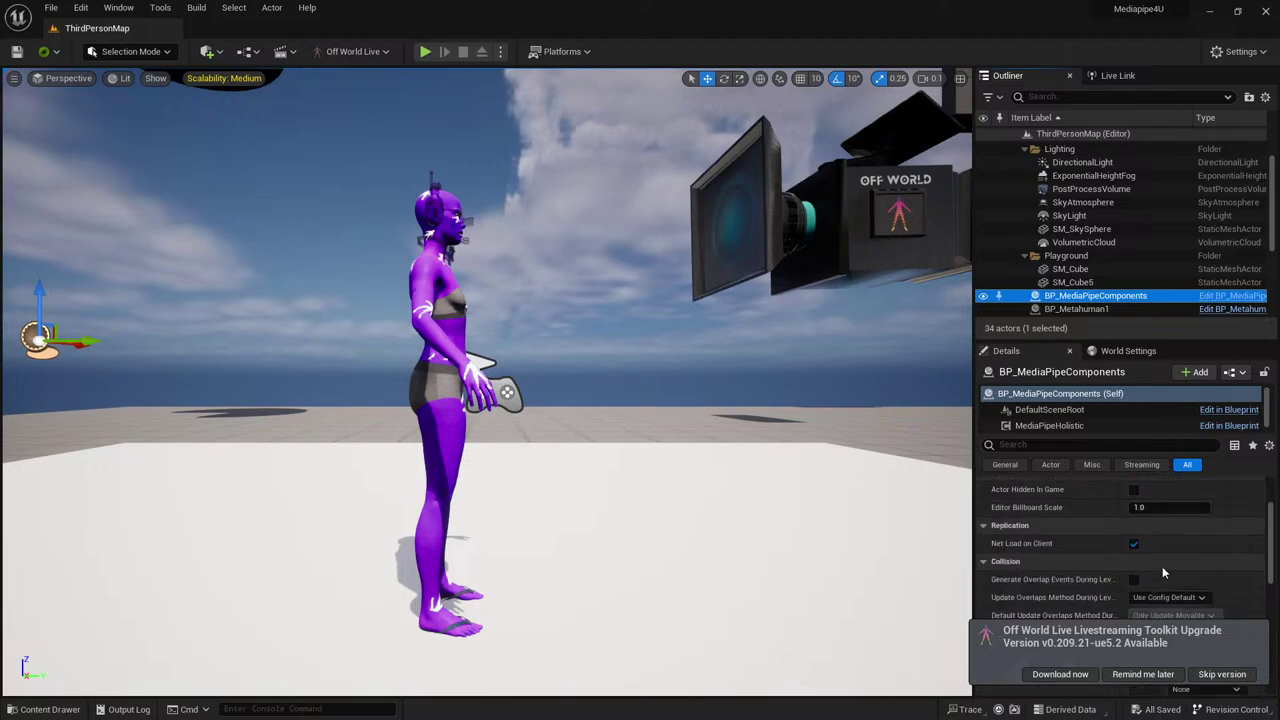
scroll(1125, 245, down, 2)
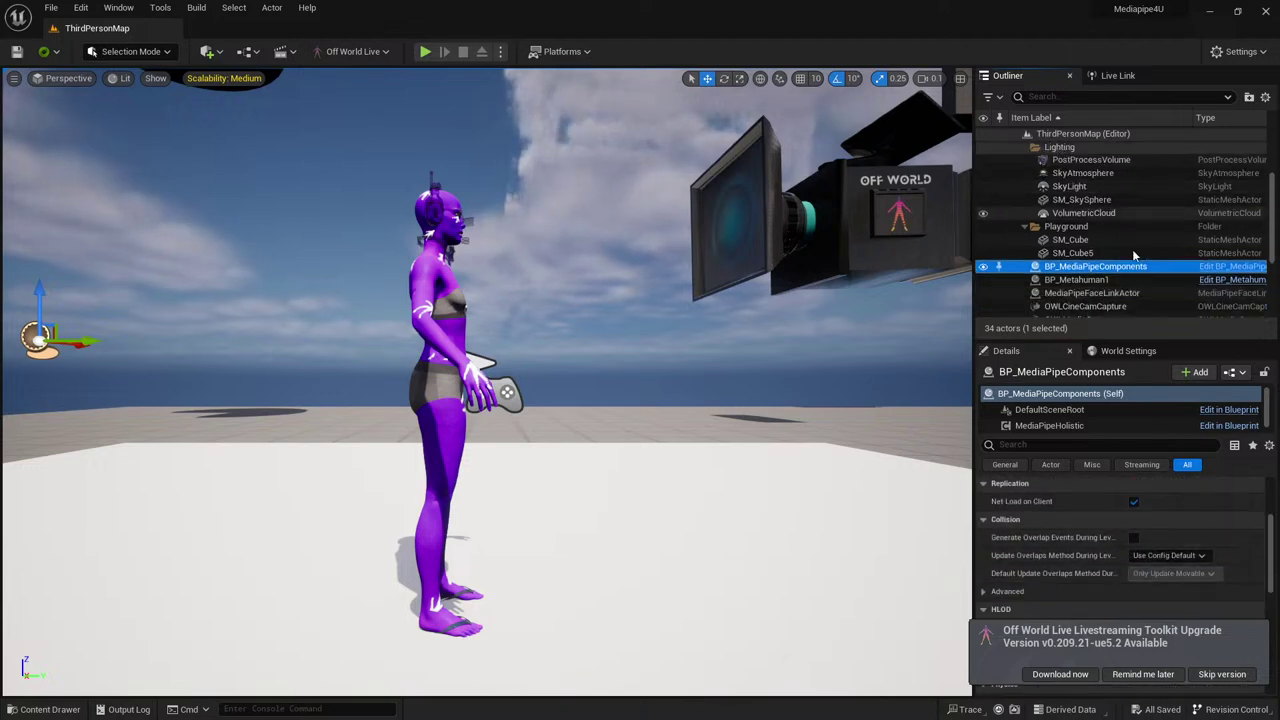
Review MediaPipeFaceLinkActor's Live Link and smoothing settings, then test-play the level and stop it.
click(1133, 294)
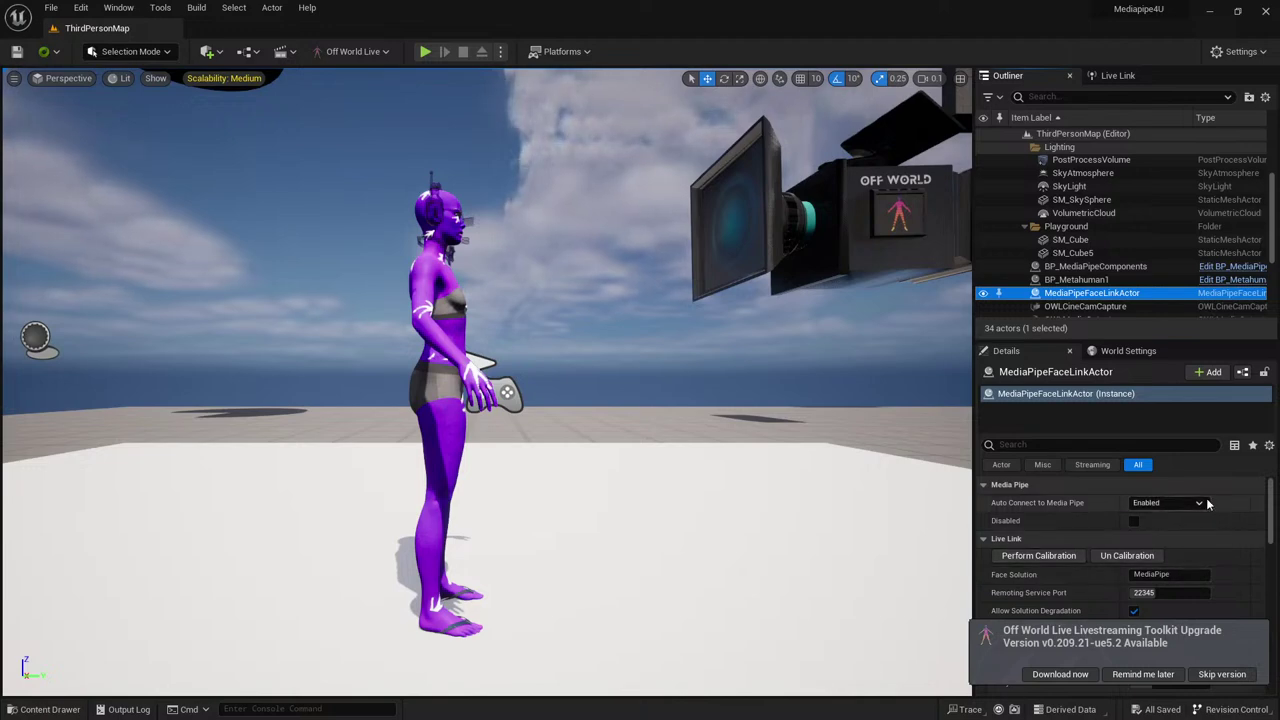
scroll(1213, 563, down, 10)
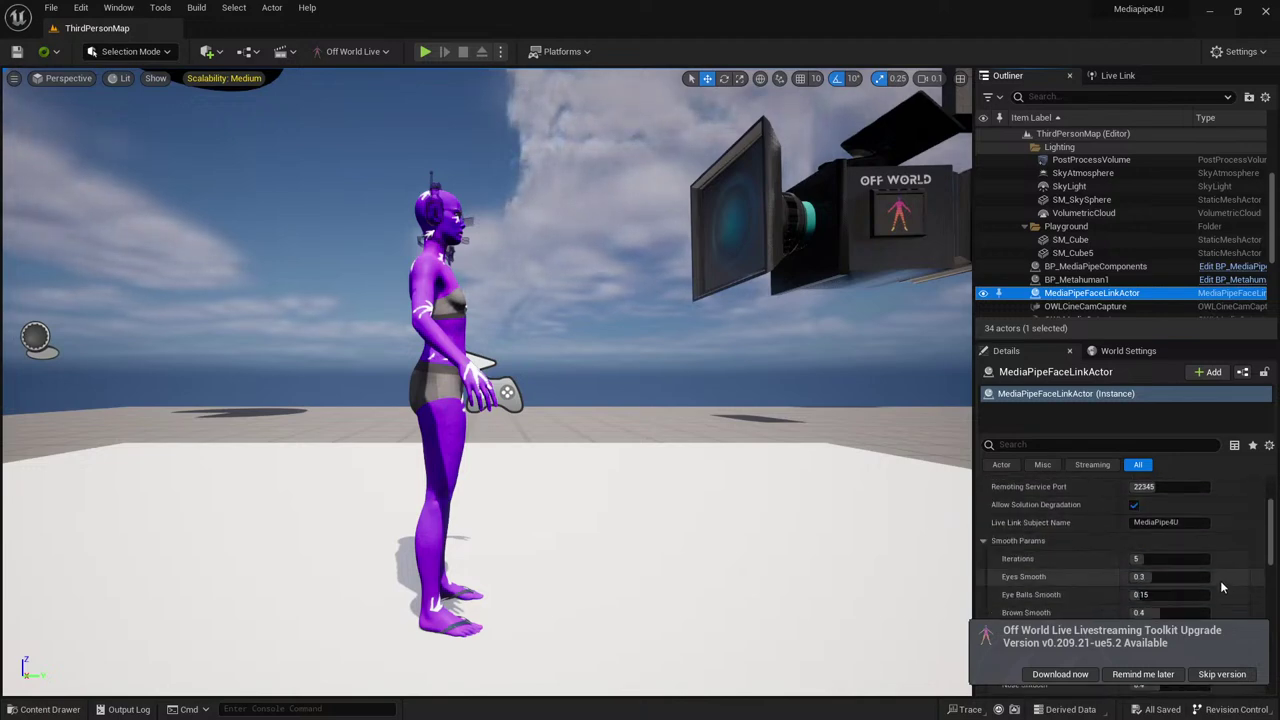
scroll(1220, 587, down, 5)
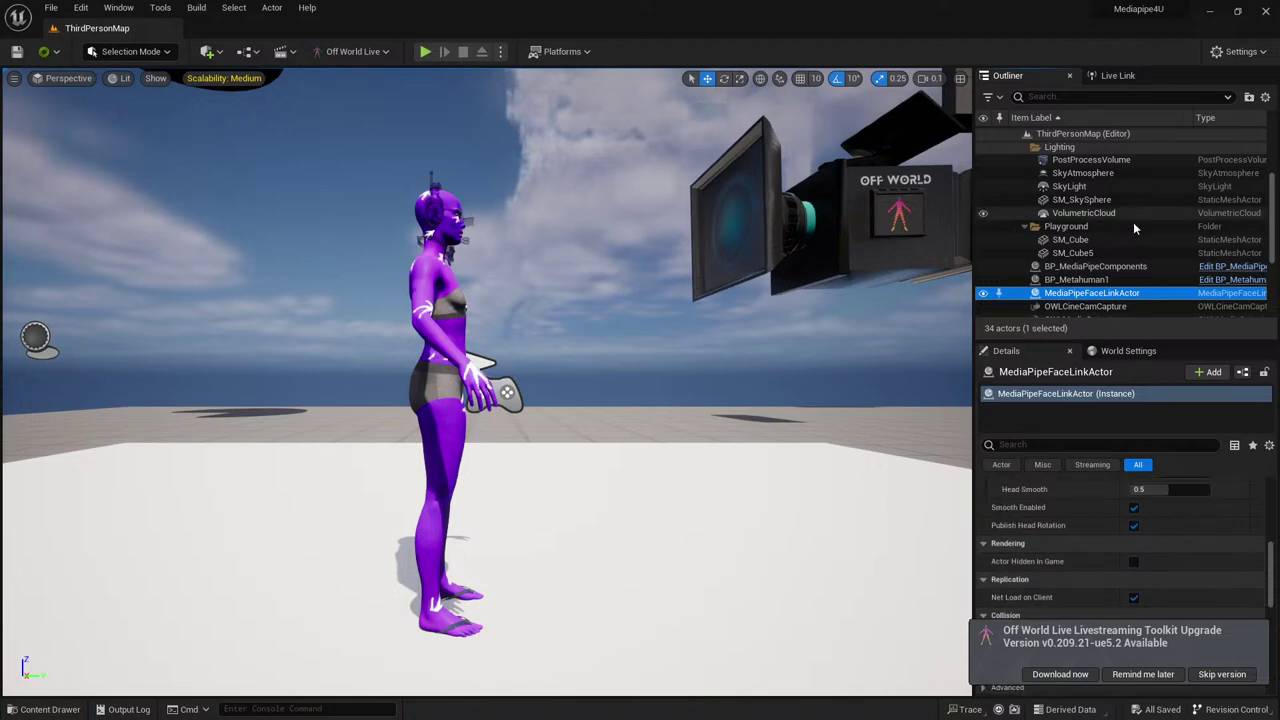
scroll(1133, 228, down, 1)
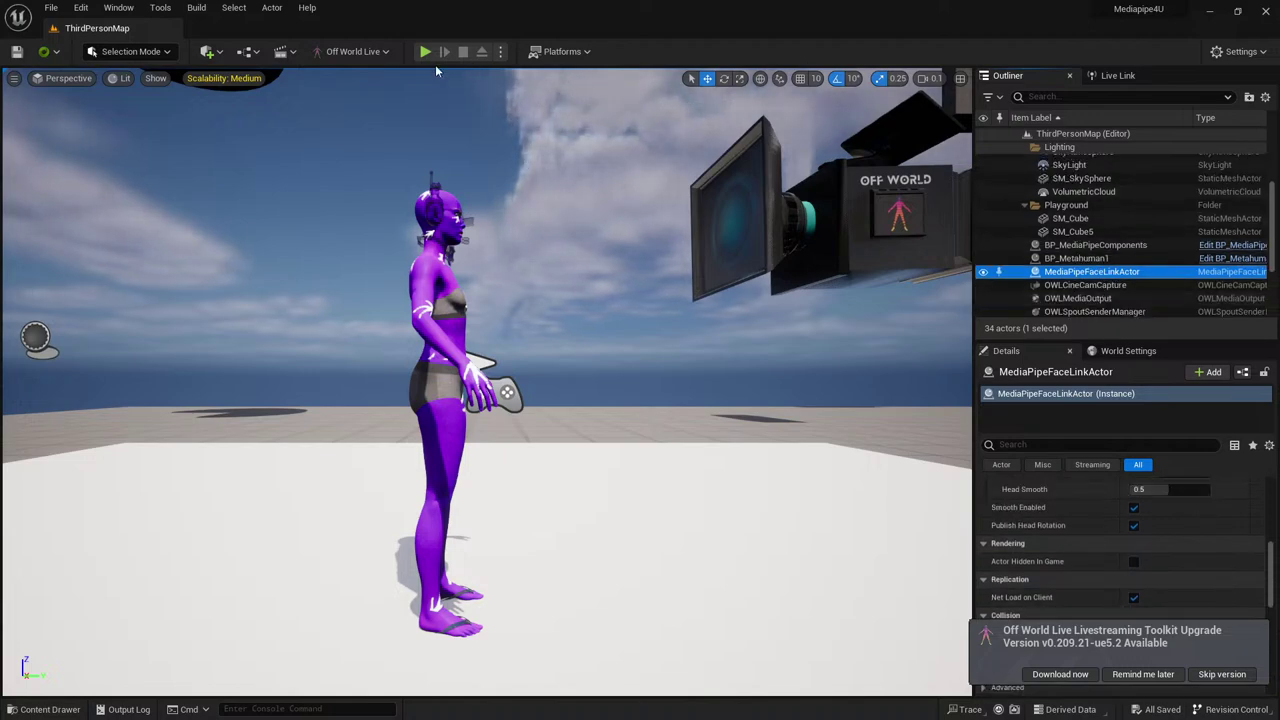
click(425, 51)
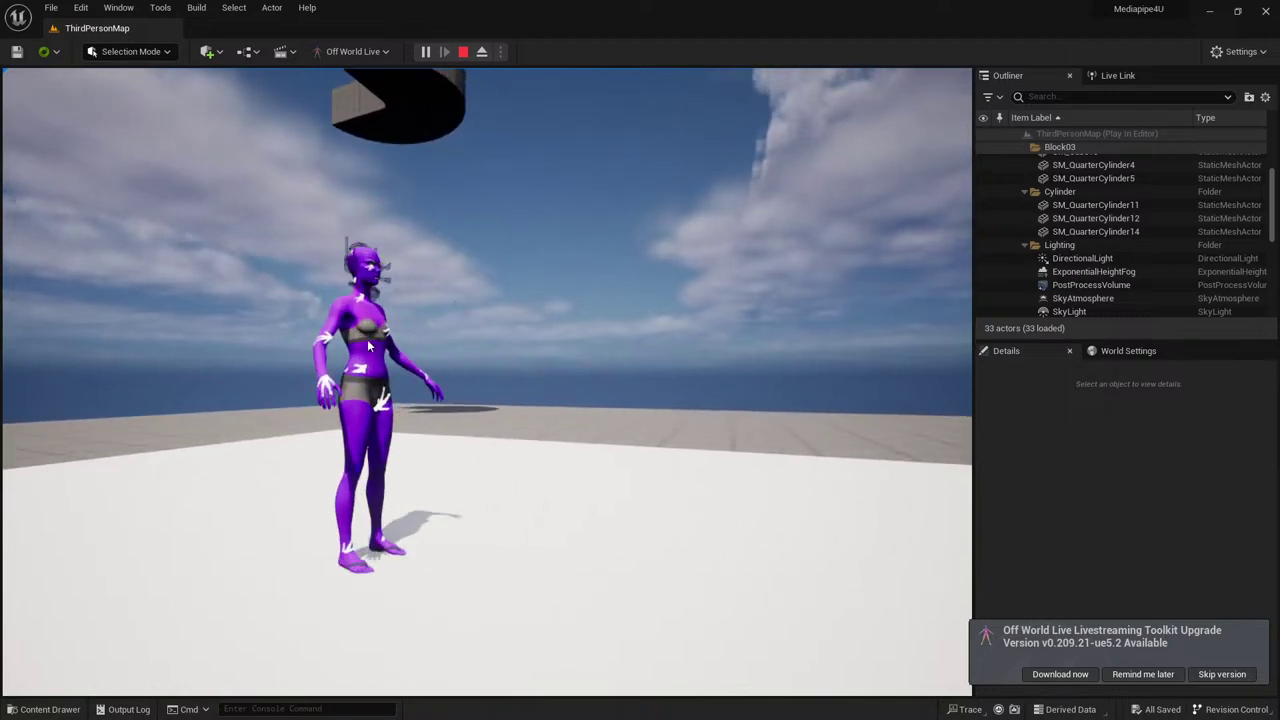
key(Escape)
click(368, 345)
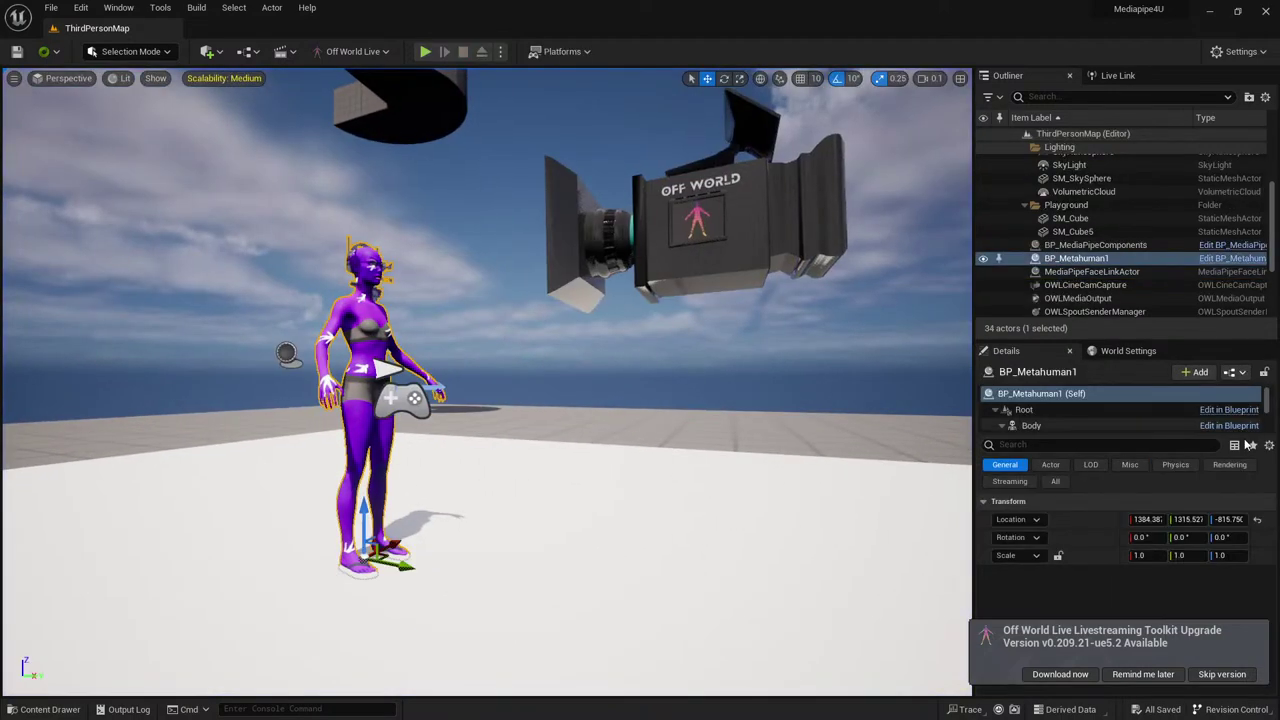
Select the MetaHuman's Body component and open its Anim Class, Mediapipe_AnimBP, from the Content Drawer.
click(1040, 425)
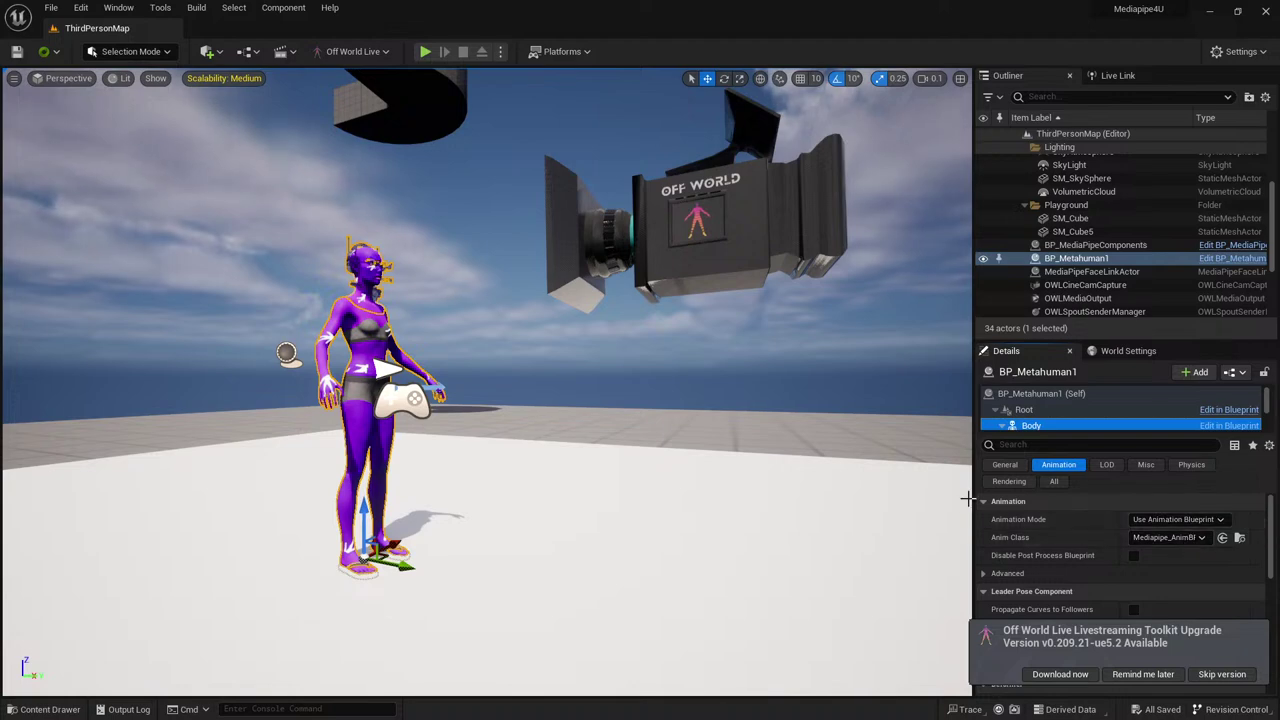
drag(968, 500, 728, 485)
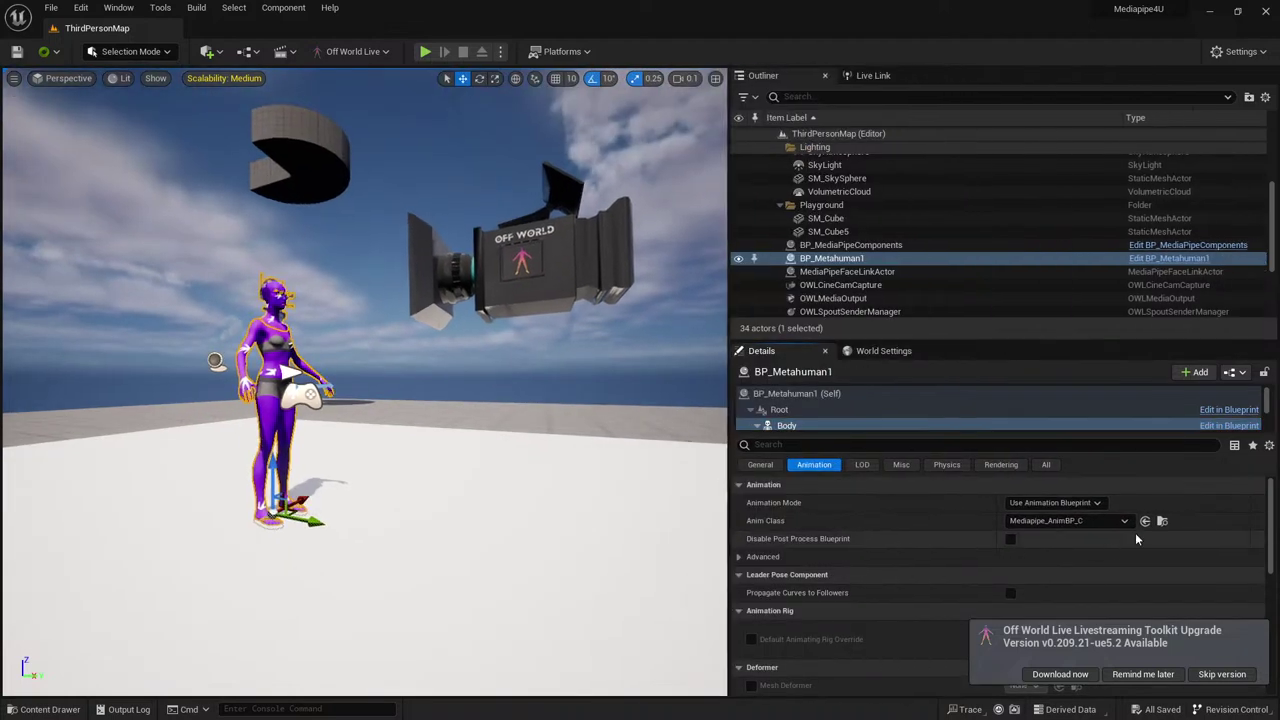
click(1162, 522)
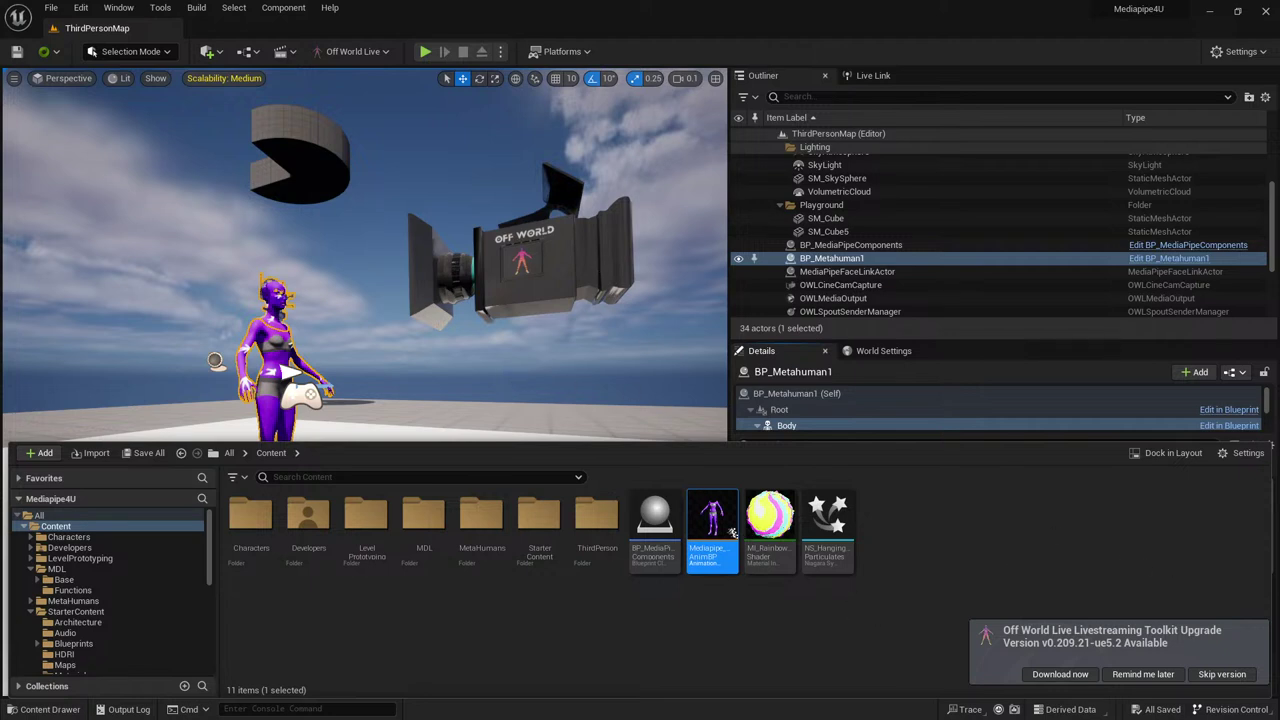
double_click(732, 532)
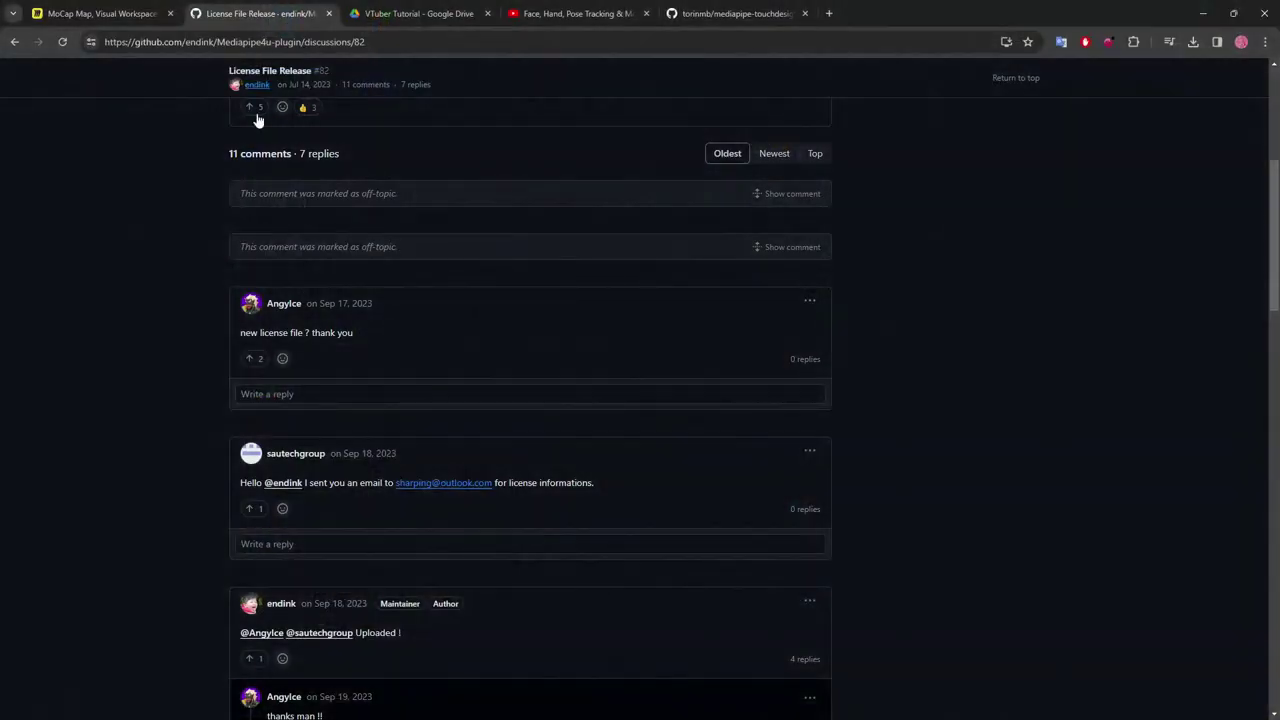
scroll(192, 318, up, 4)
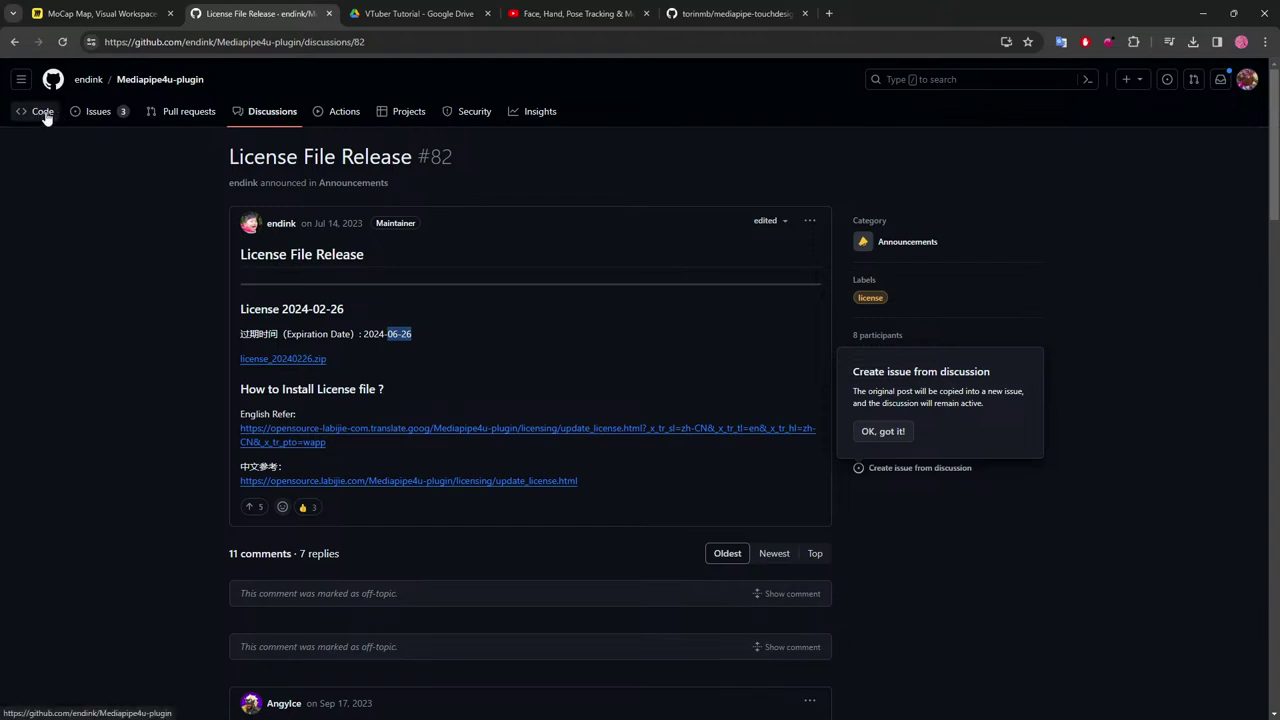
Open README_CN.md from the Mediapipe4u-plugin repo and scroll through its Download and platform tables.
click(120, 86)
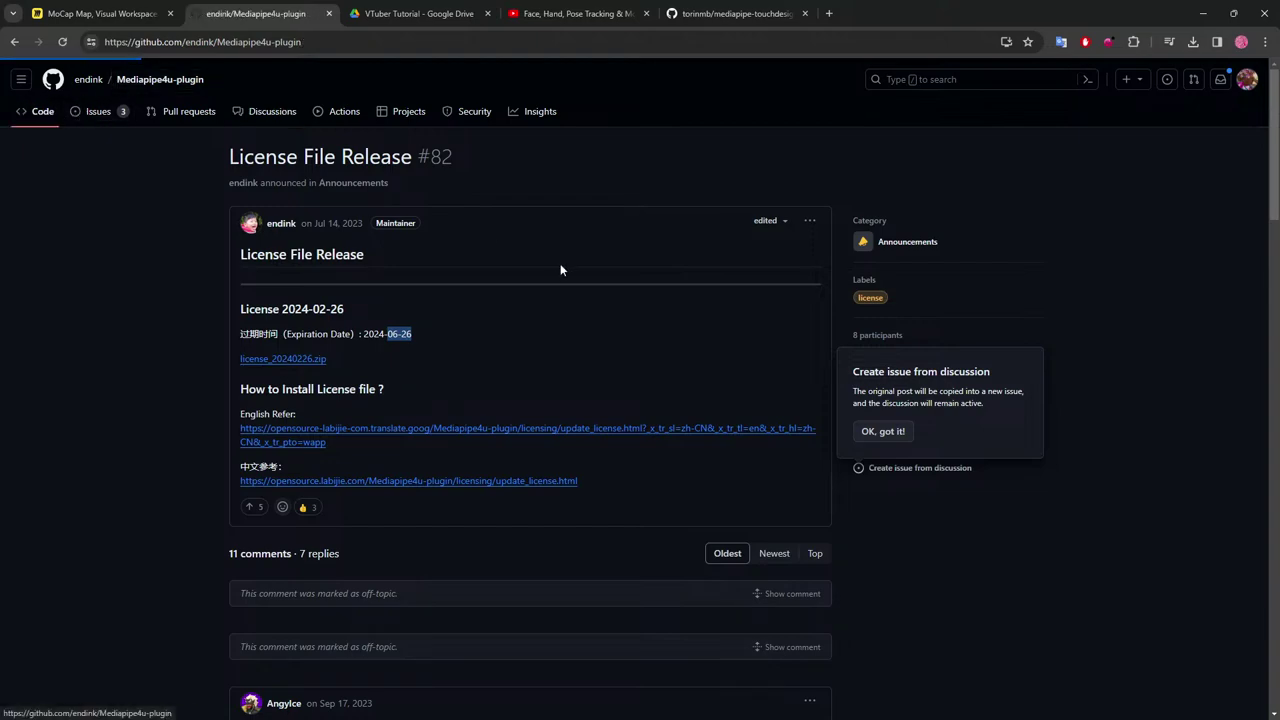
scroll(542, 412, down, 5)
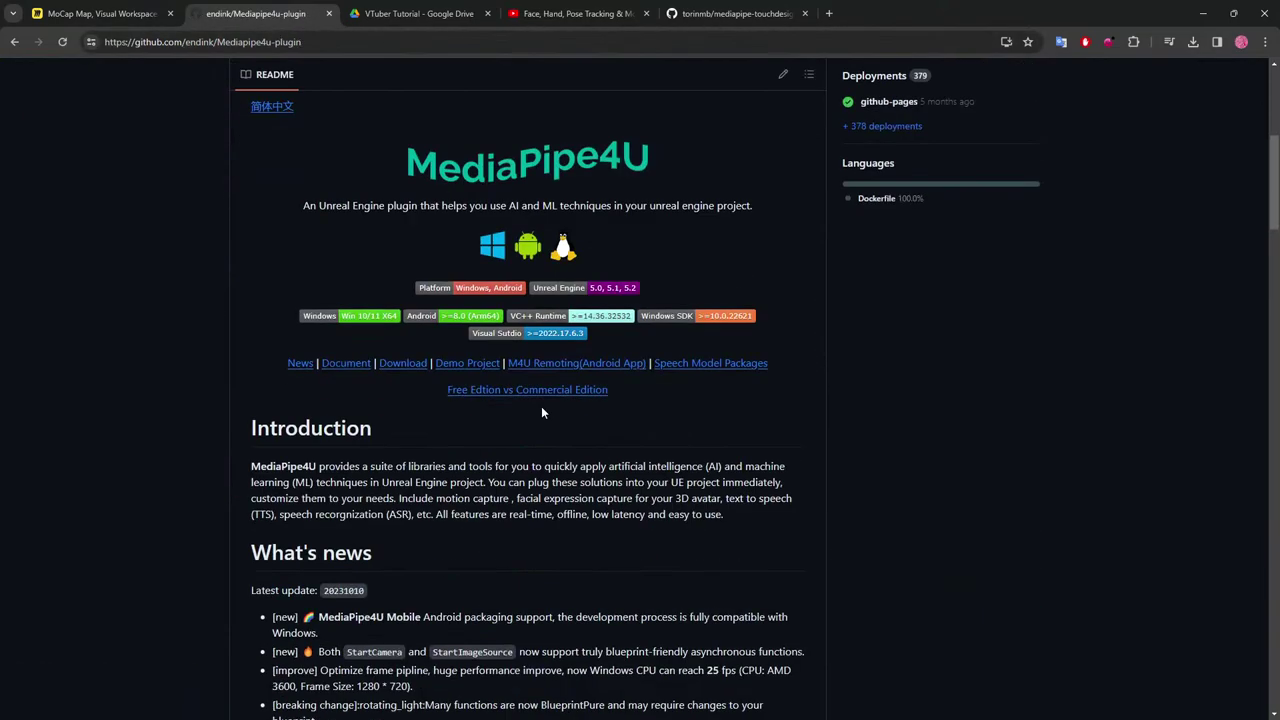
click(262, 108)
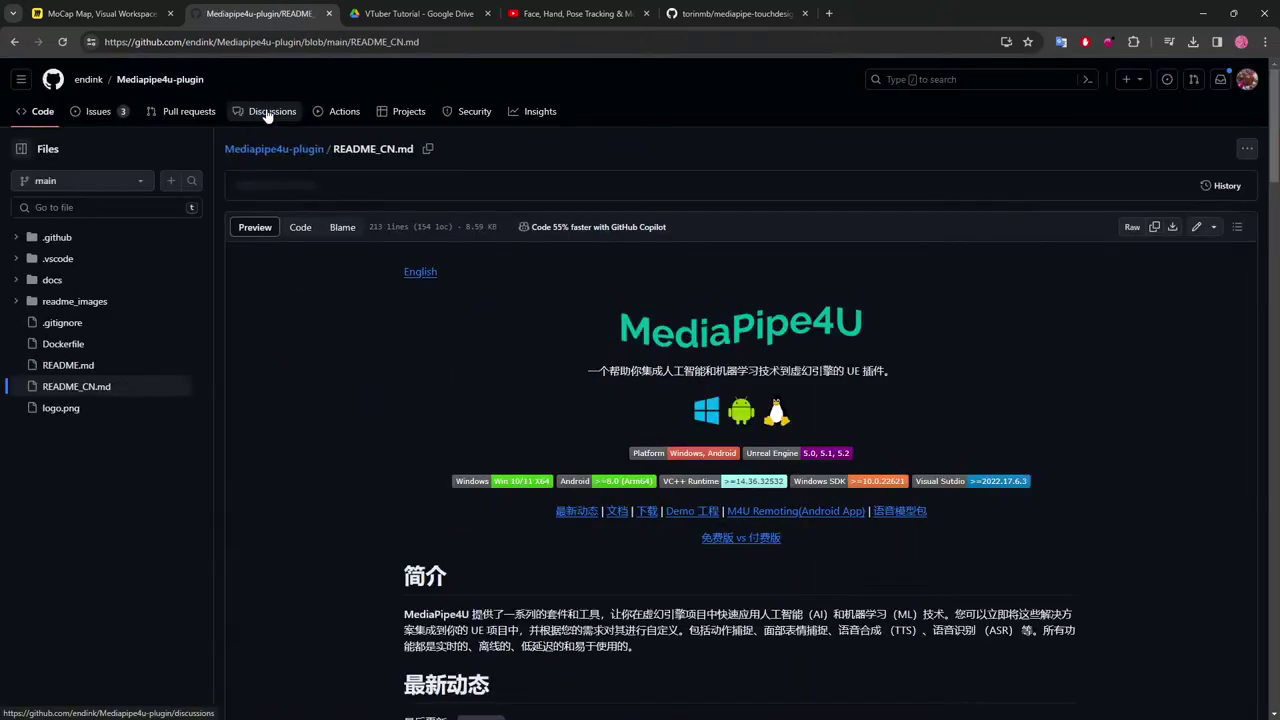
scroll(630, 410, down, 6)
scroll(606, 392, down, 6)
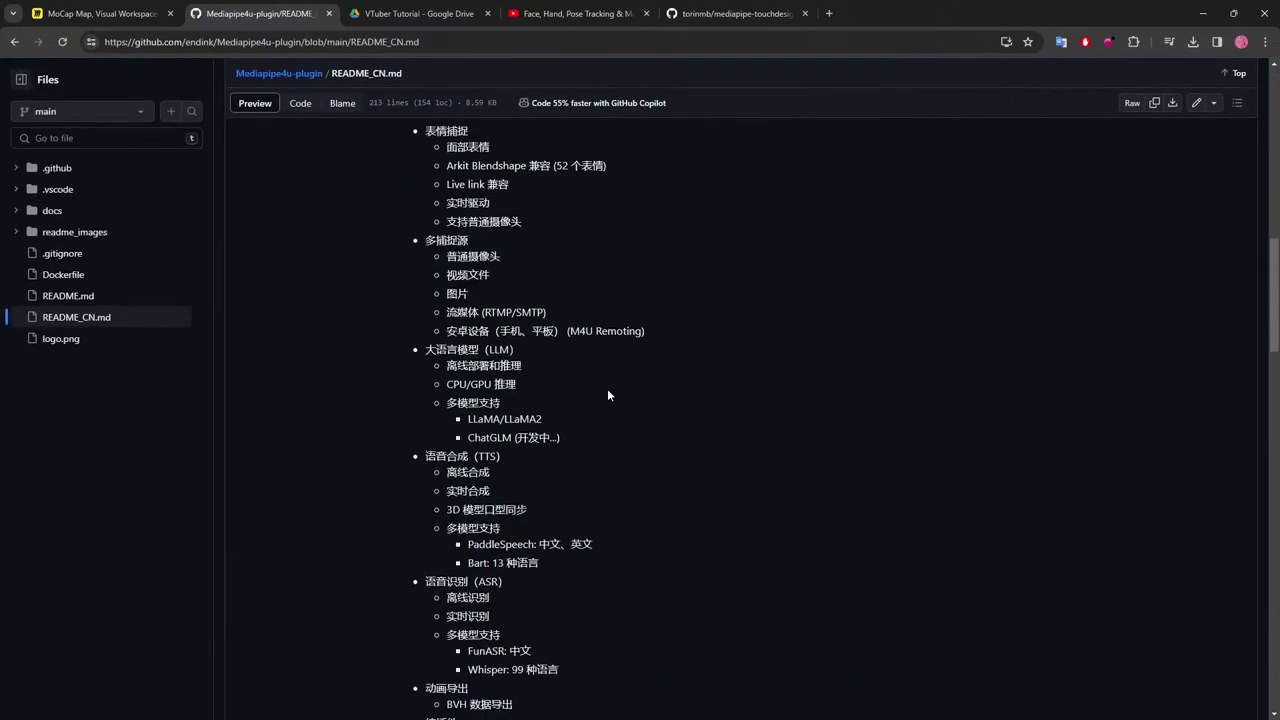
scroll(607, 394, up, 3)
scroll(606, 392, up, 3)
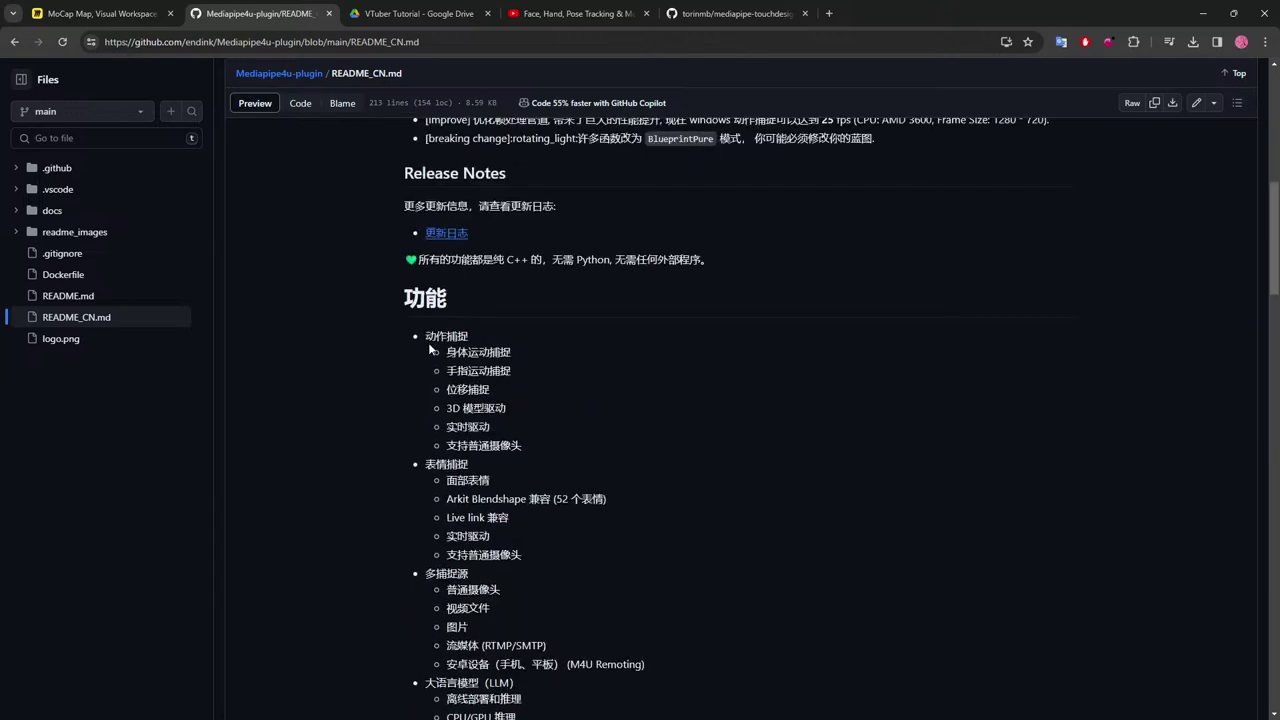
scroll(583, 404, down, 10)
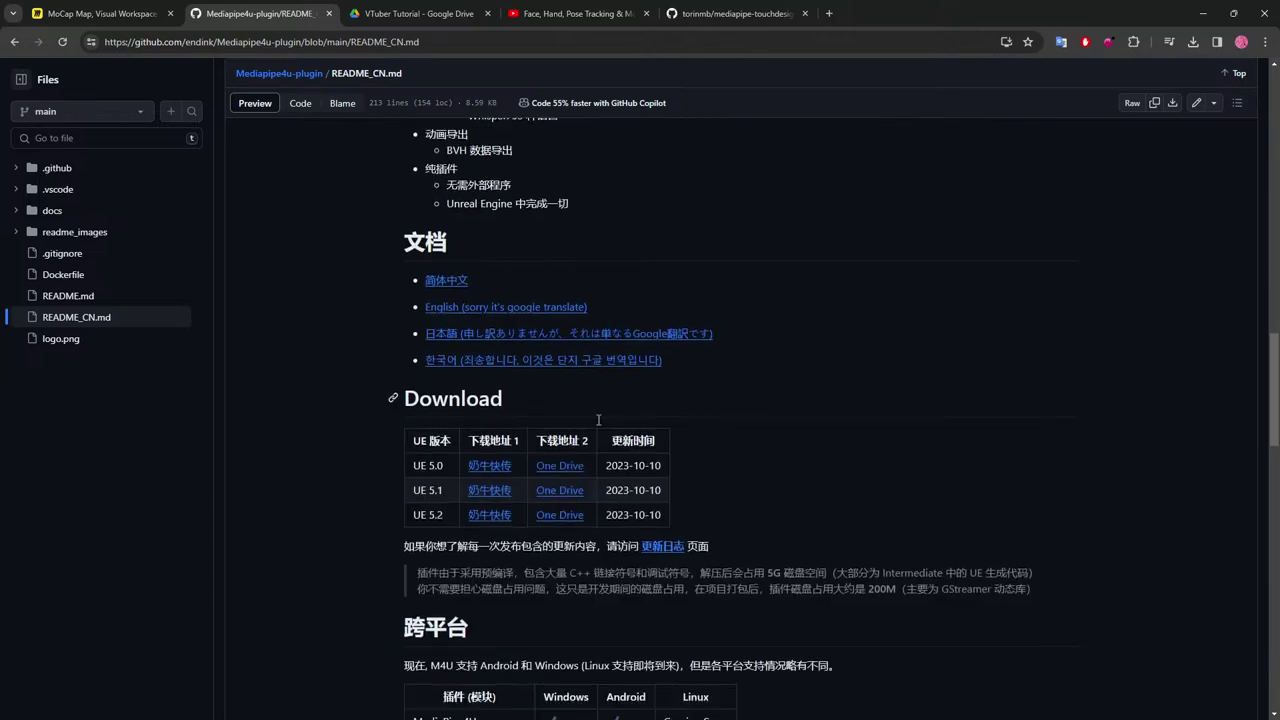
scroll(602, 422, down, 6)
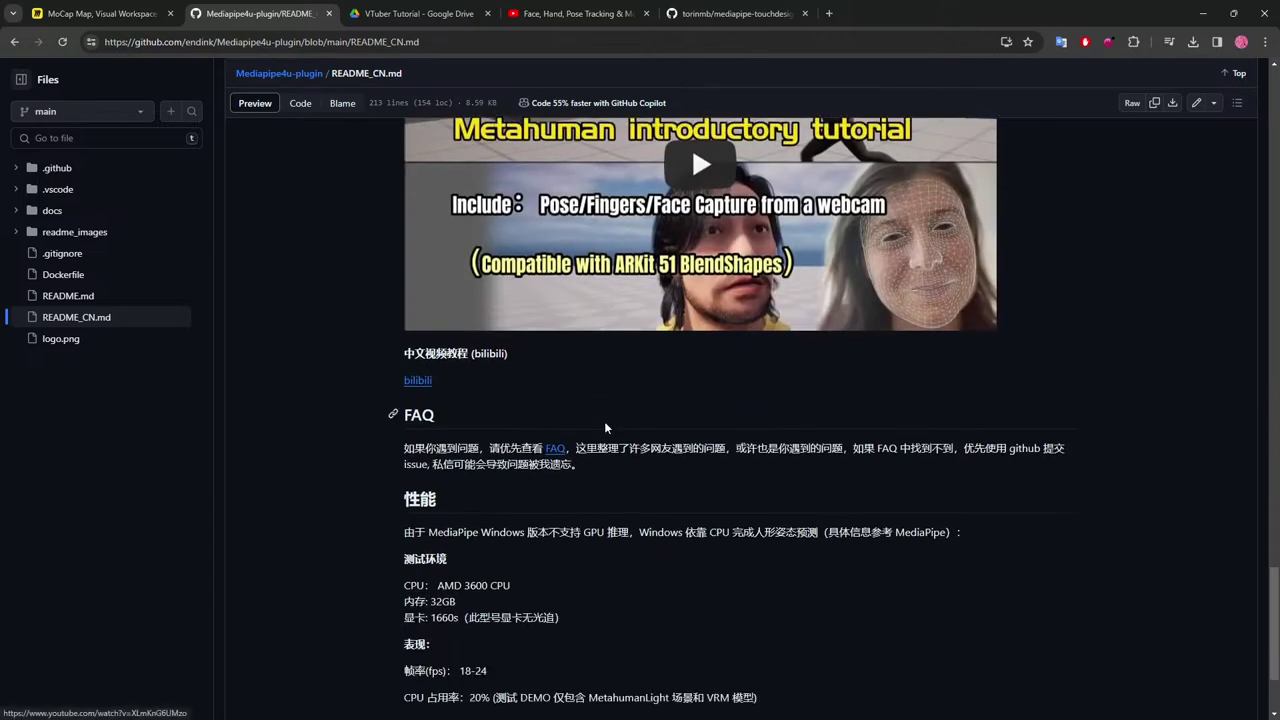
scroll(604, 421, up, 12)
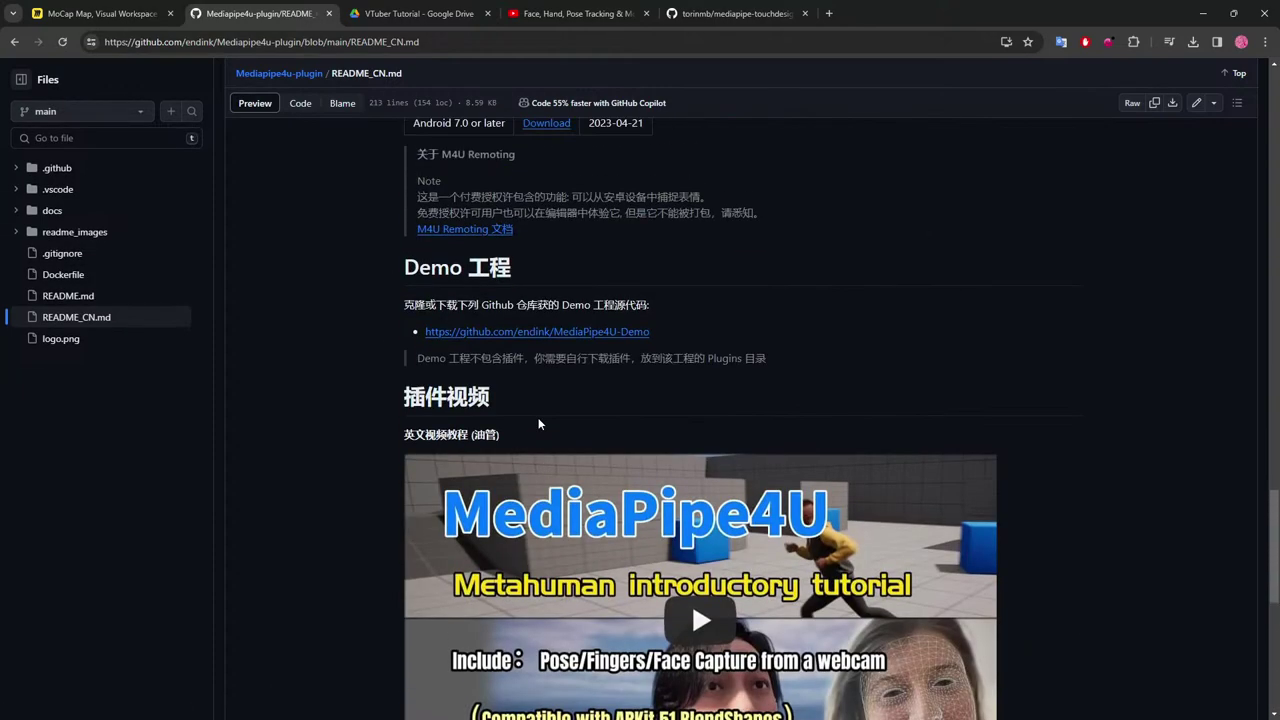
scroll(532, 418, up, 3)
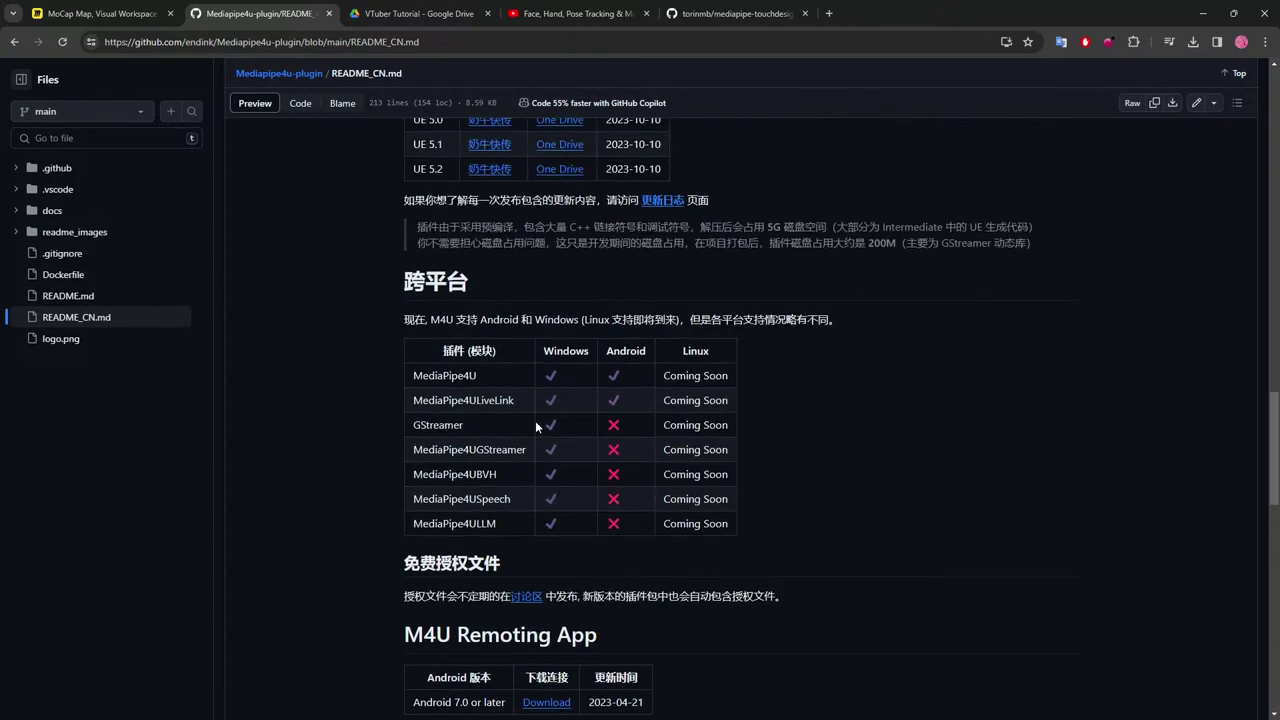
scroll(526, 413, up, 3)
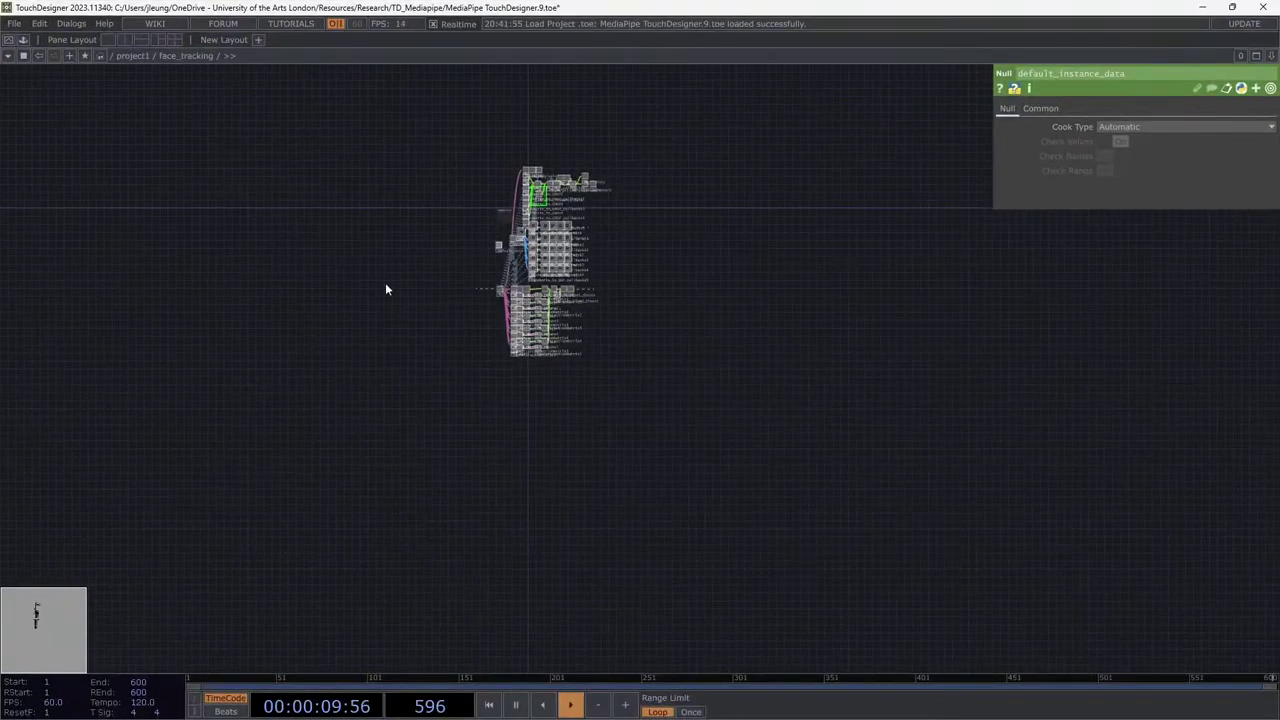
Select the MediaPipe node in /project1 and set its Webcam to Off World Live Virtual Camera.
scroll(553, 274, up, 5)
scroll(553, 274, down, 10)
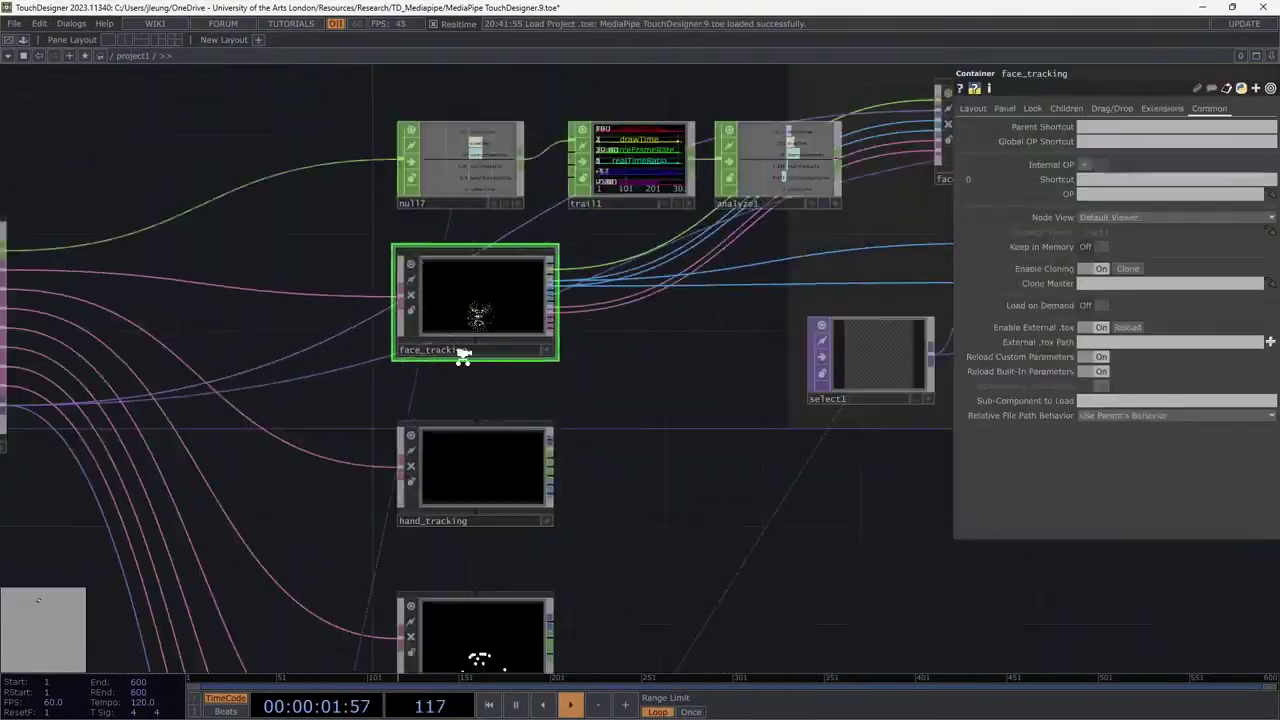
drag(352, 258, 498, 256)
click(320, 330)
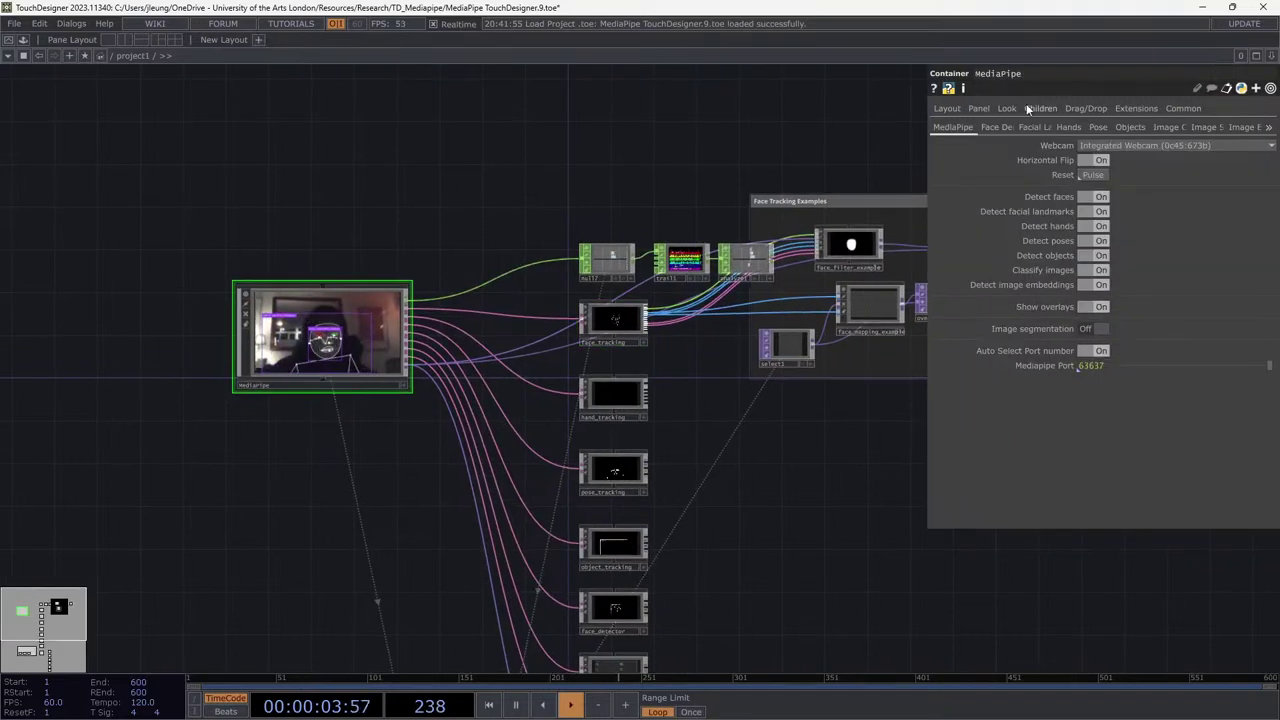
click(1112, 146)
click(1115, 174)
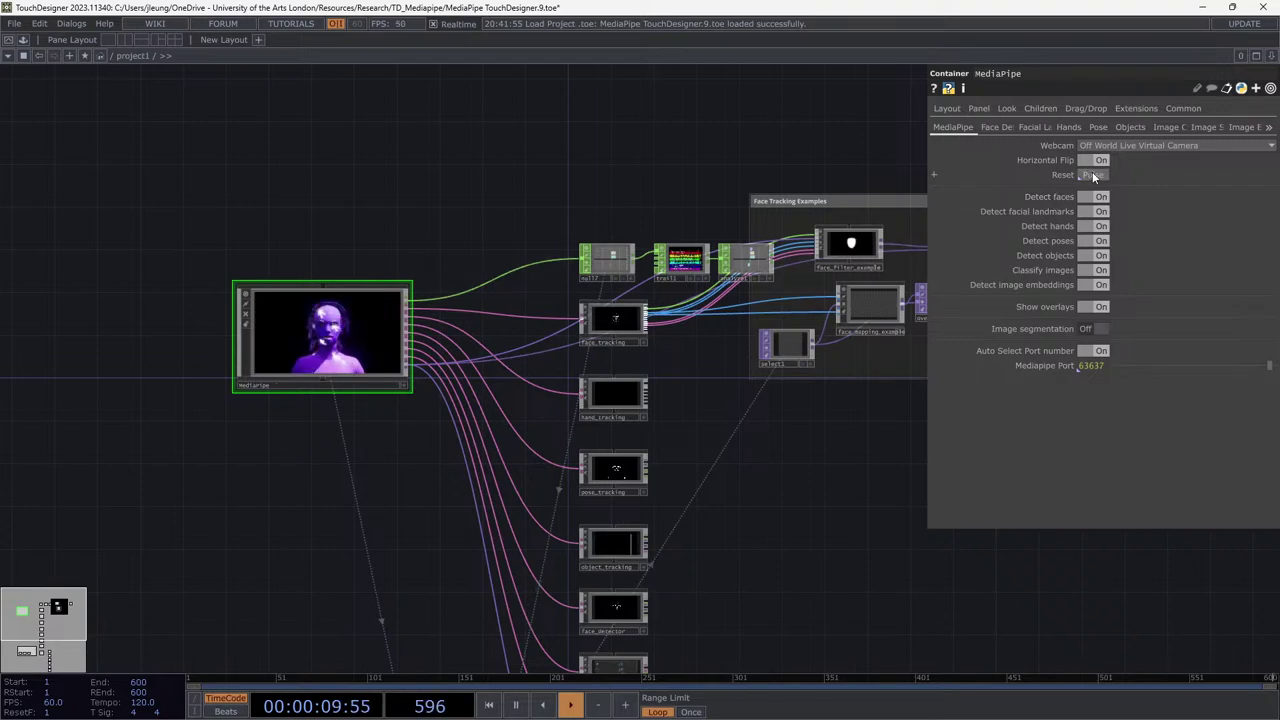
scroll(318, 350, up, 5)
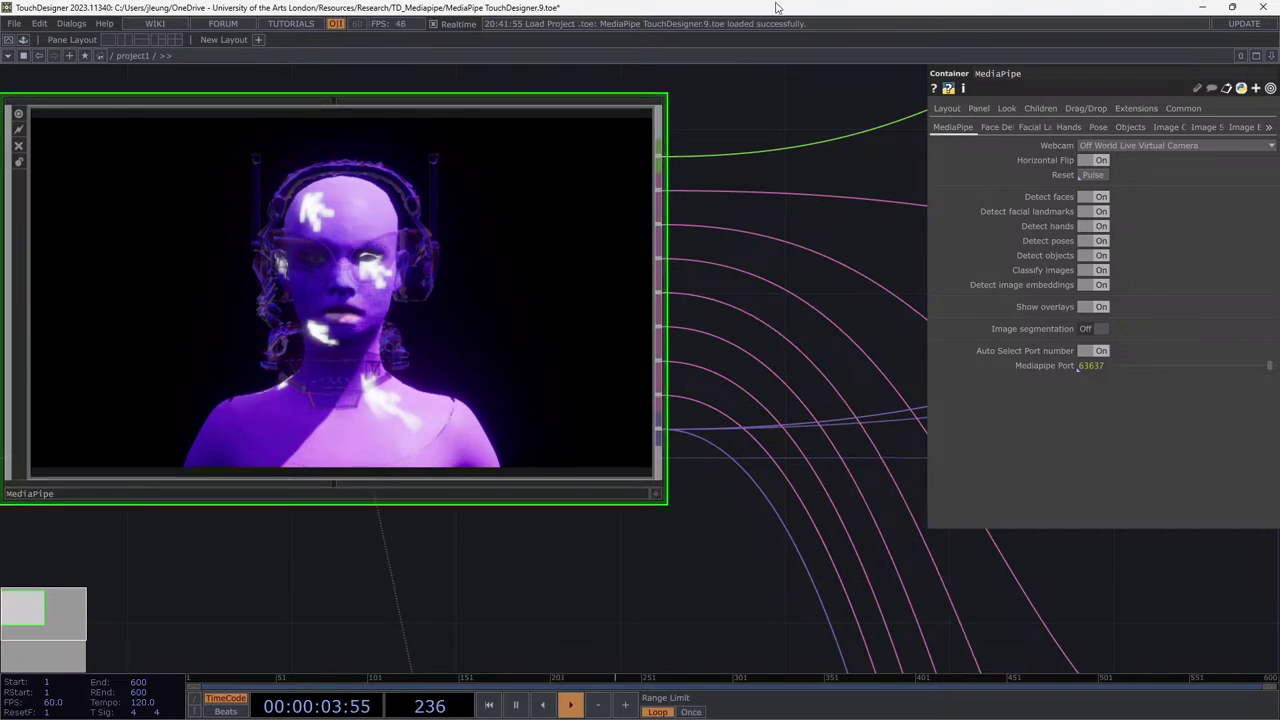
drag(669, 7, 714, 97)
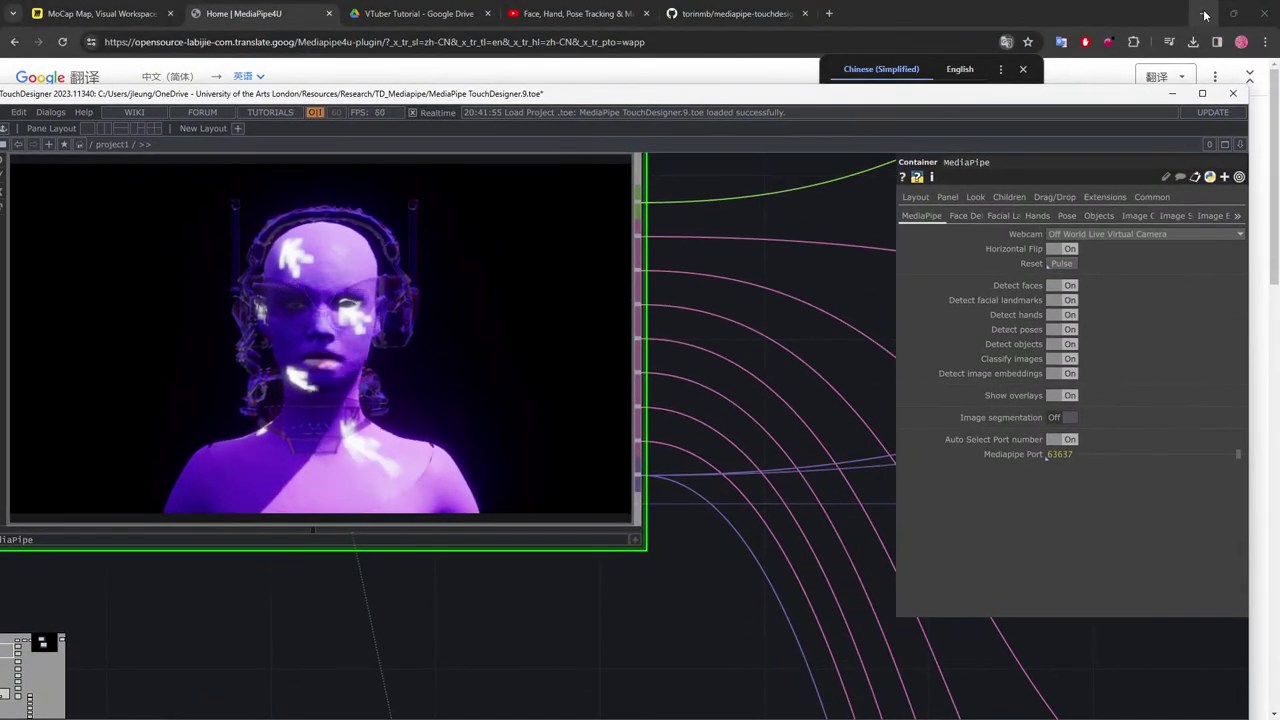
Run three short play-in-editor tests of the MetaHuman level, ending each with Stop or Escape.
key(super+d)
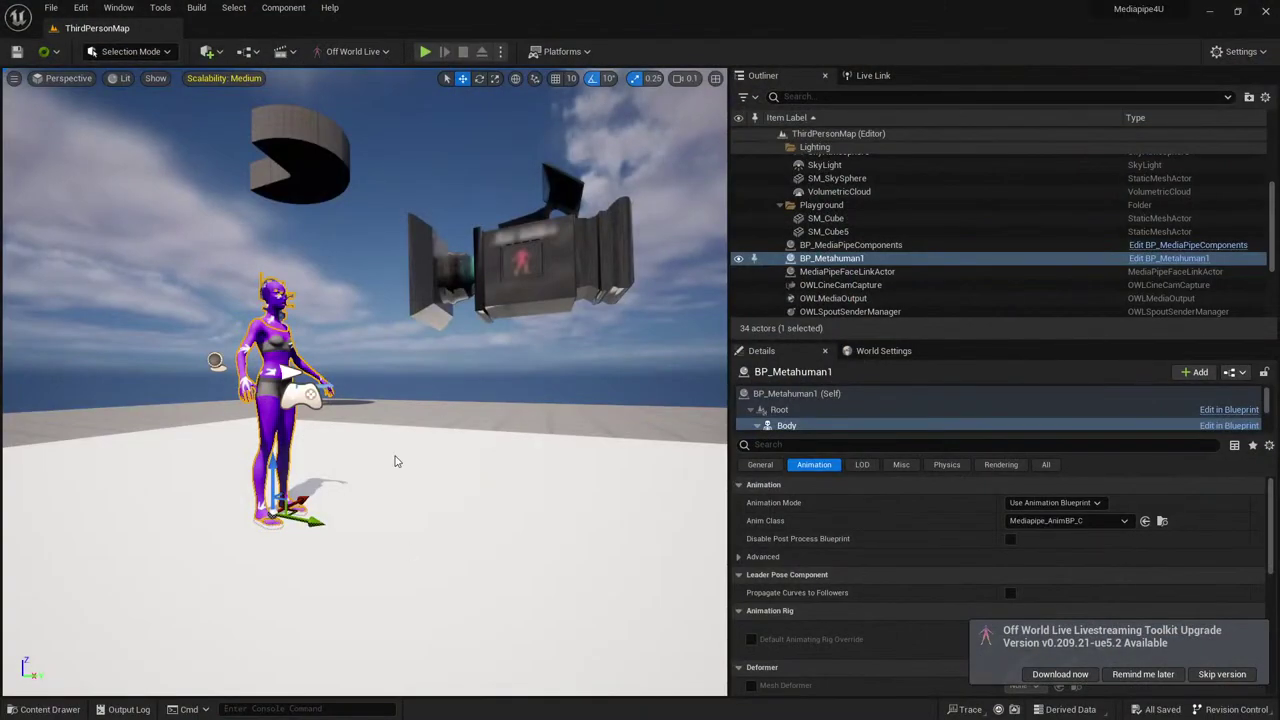
click(531, 334)
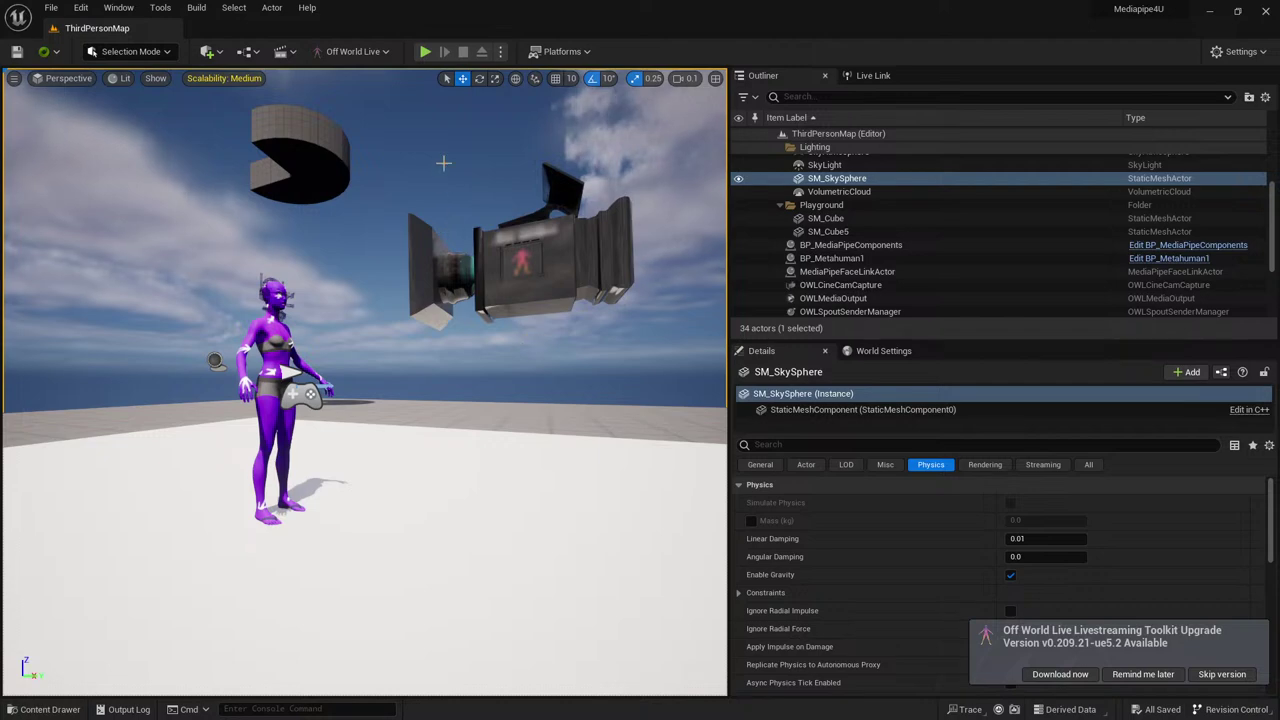
click(425, 52)
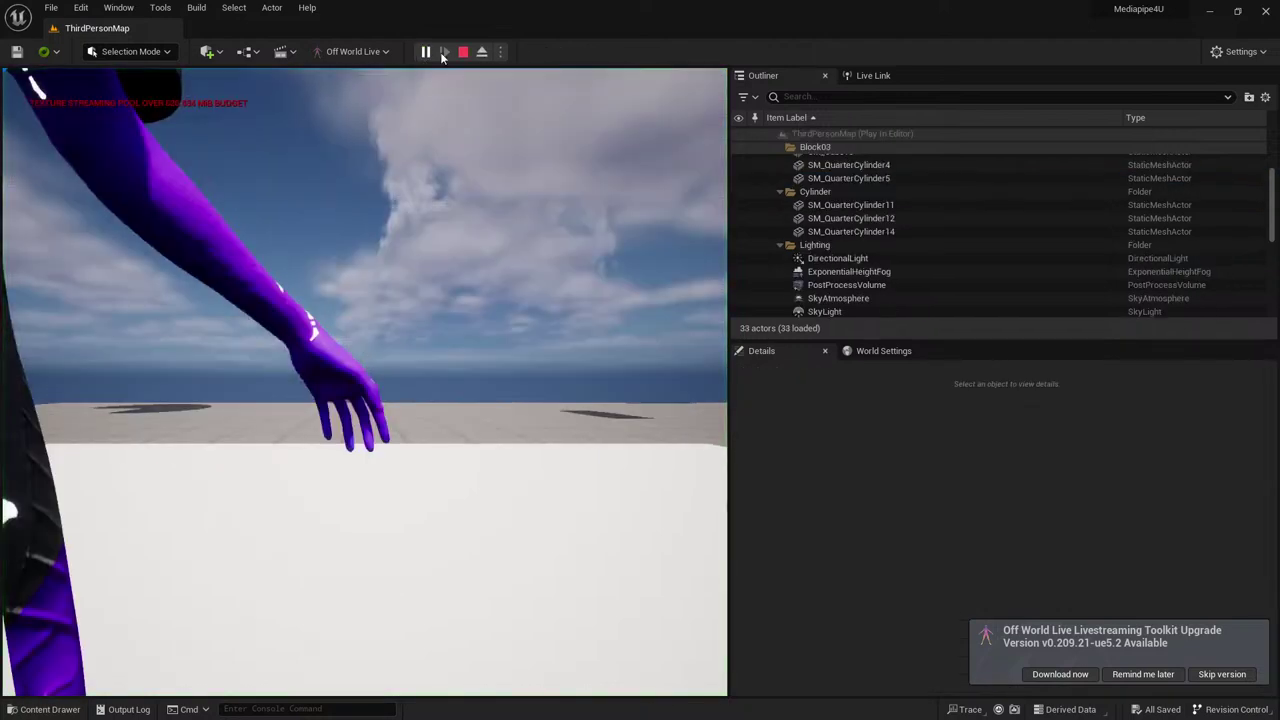
click(463, 52)
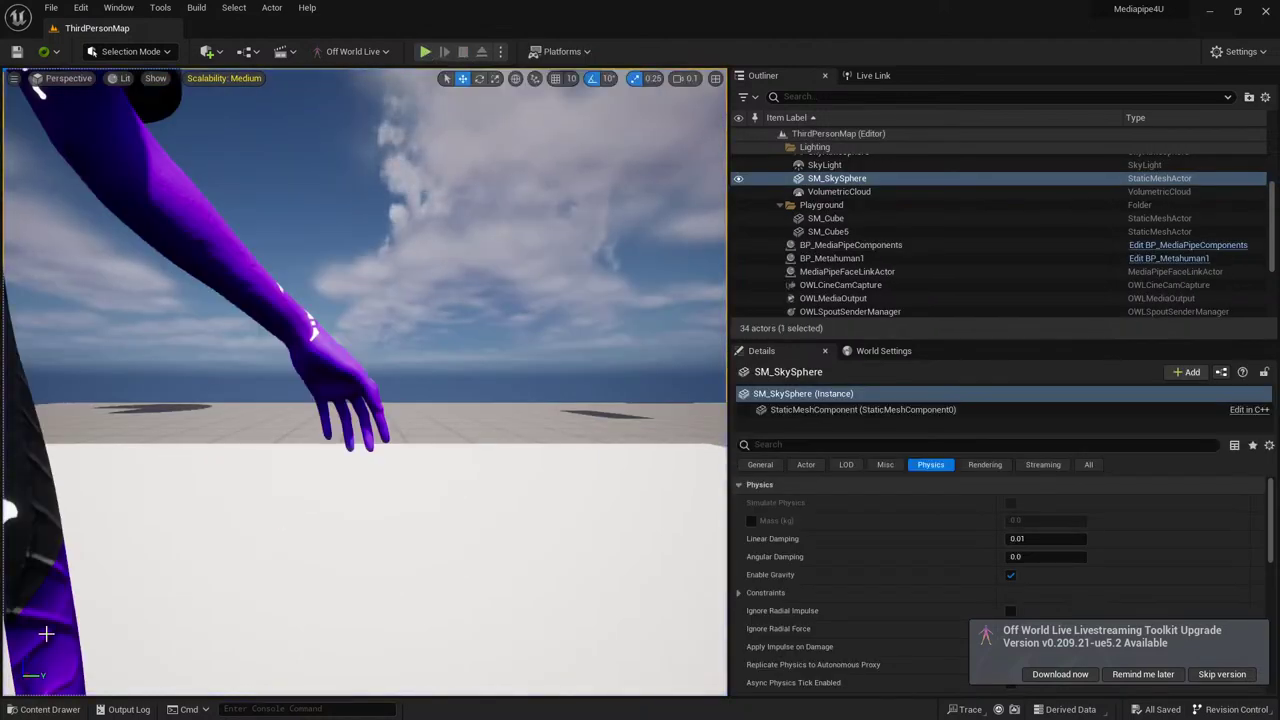
right_drag(249, 237, 120, 240)
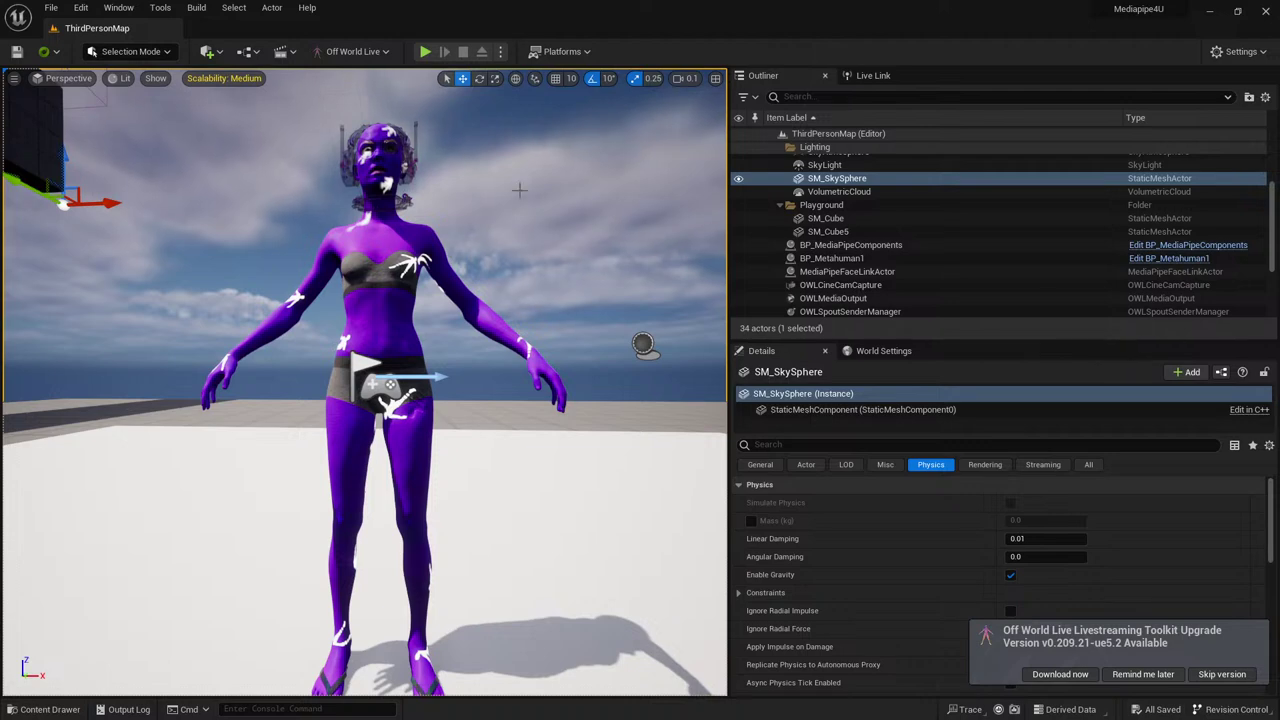
click(425, 53)
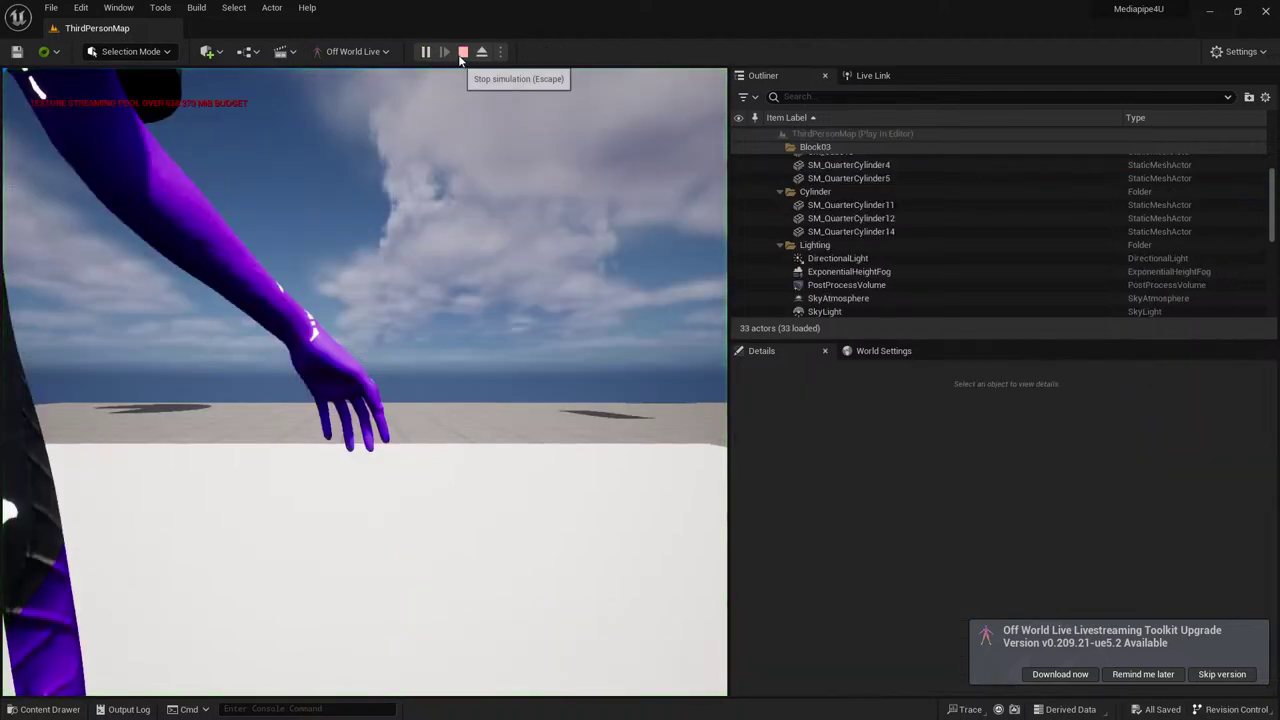
click(460, 52)
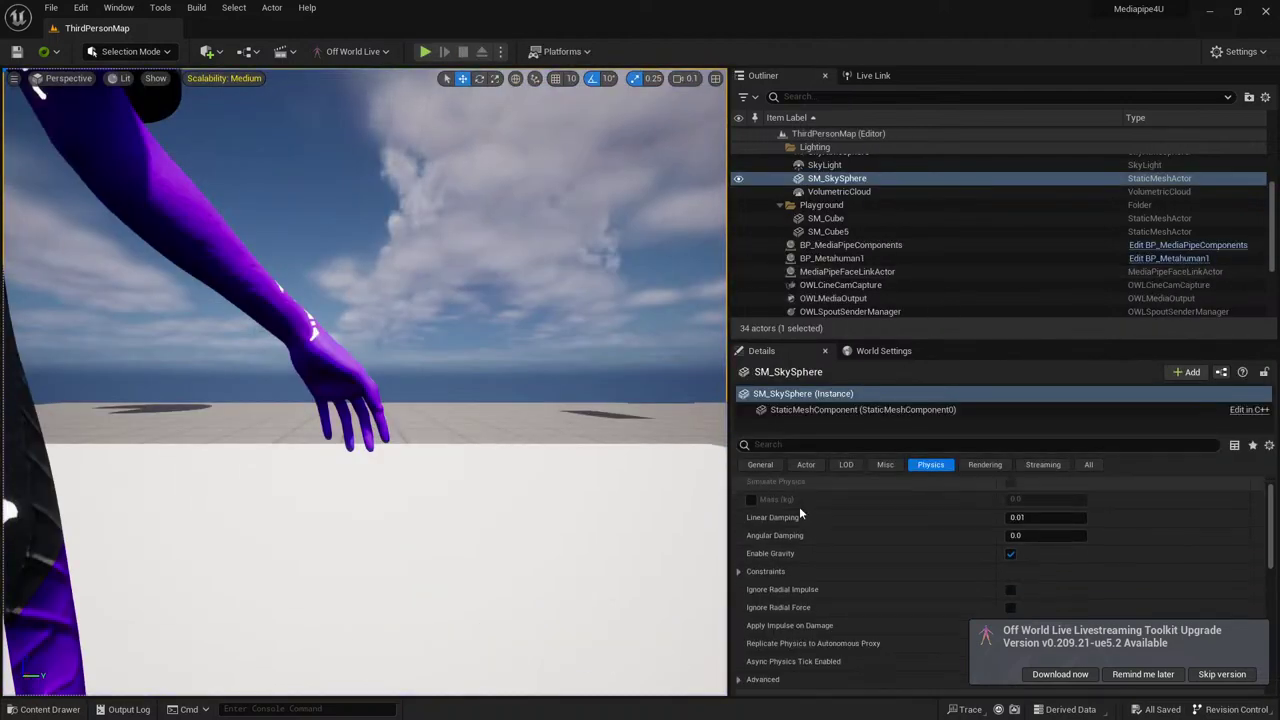
scroll(799, 506, down, 2)
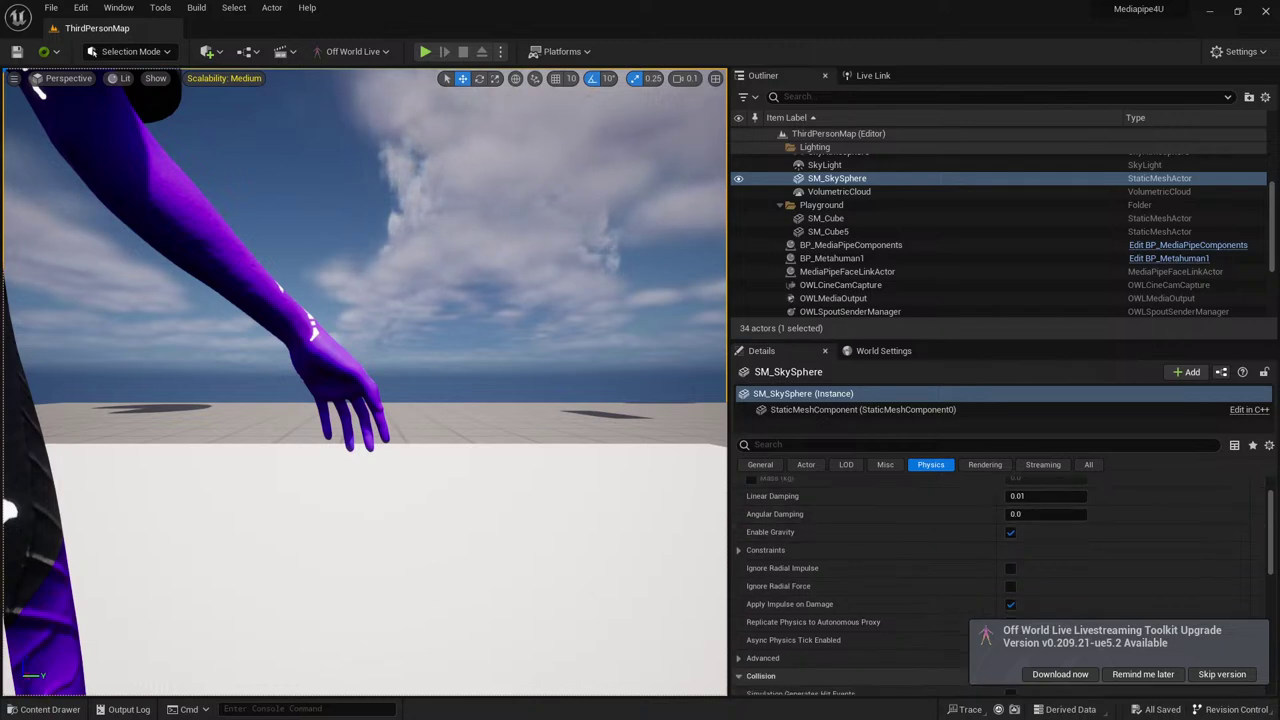
click(427, 50)
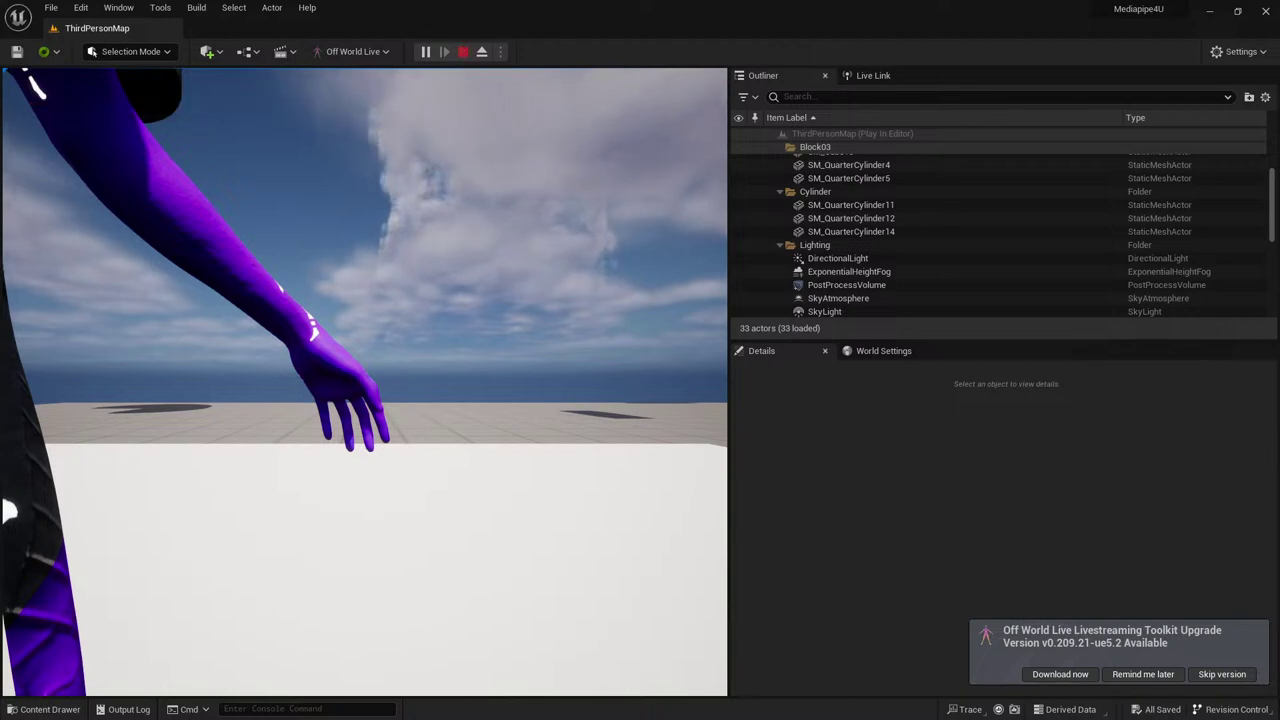
key(Escape)
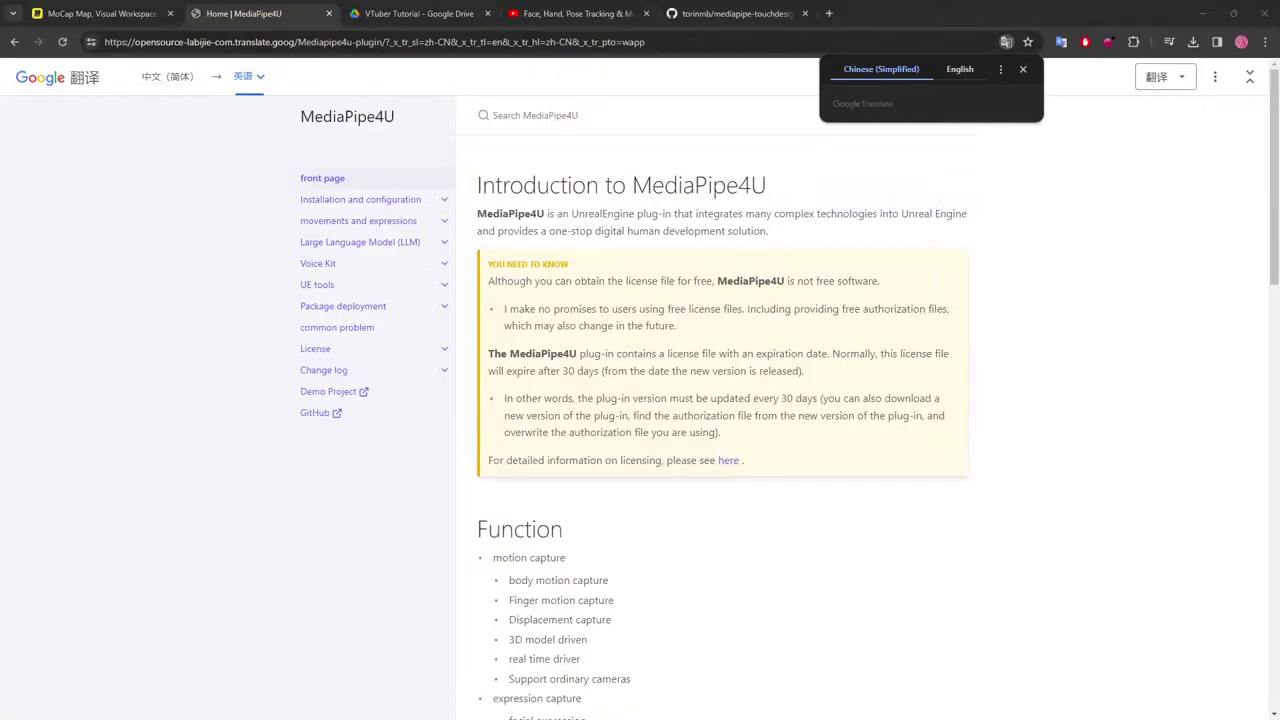
Try to play the English YouTube tutorial from the docs' Video tutorial section, getting stuck on its cookie consent prompt.
scroll(634, 348, down, 15)
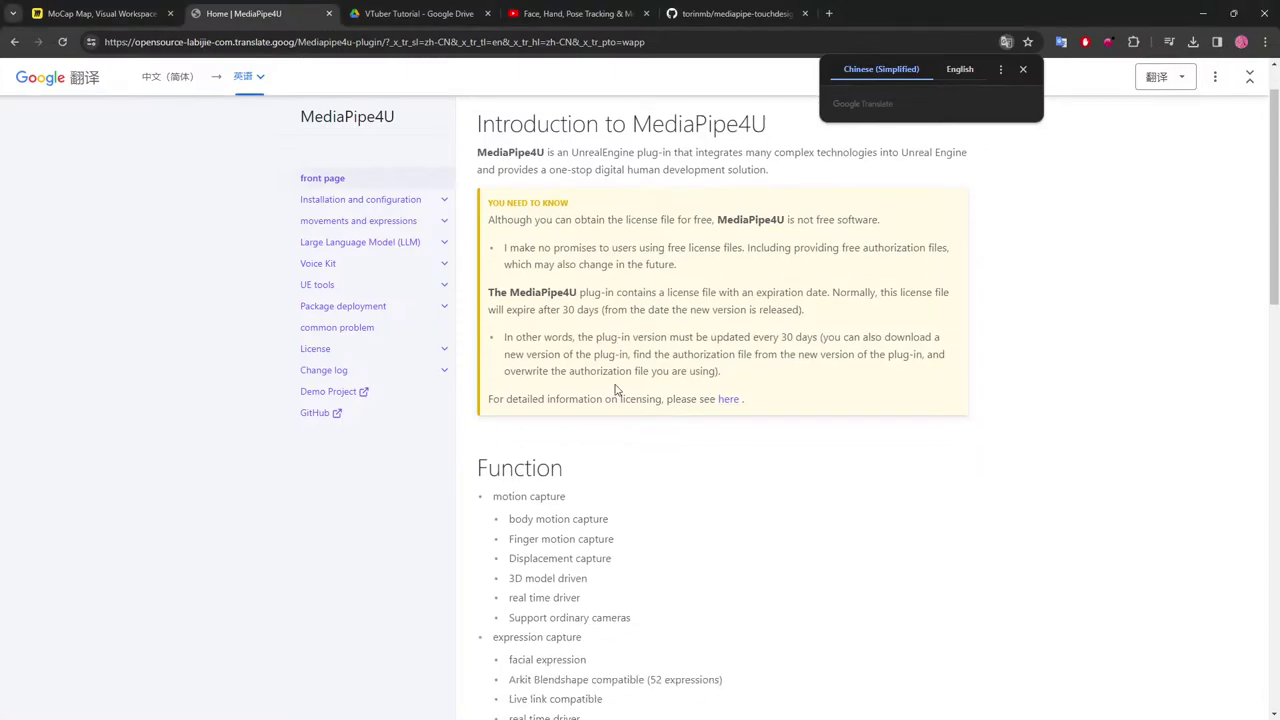
click(725, 414)
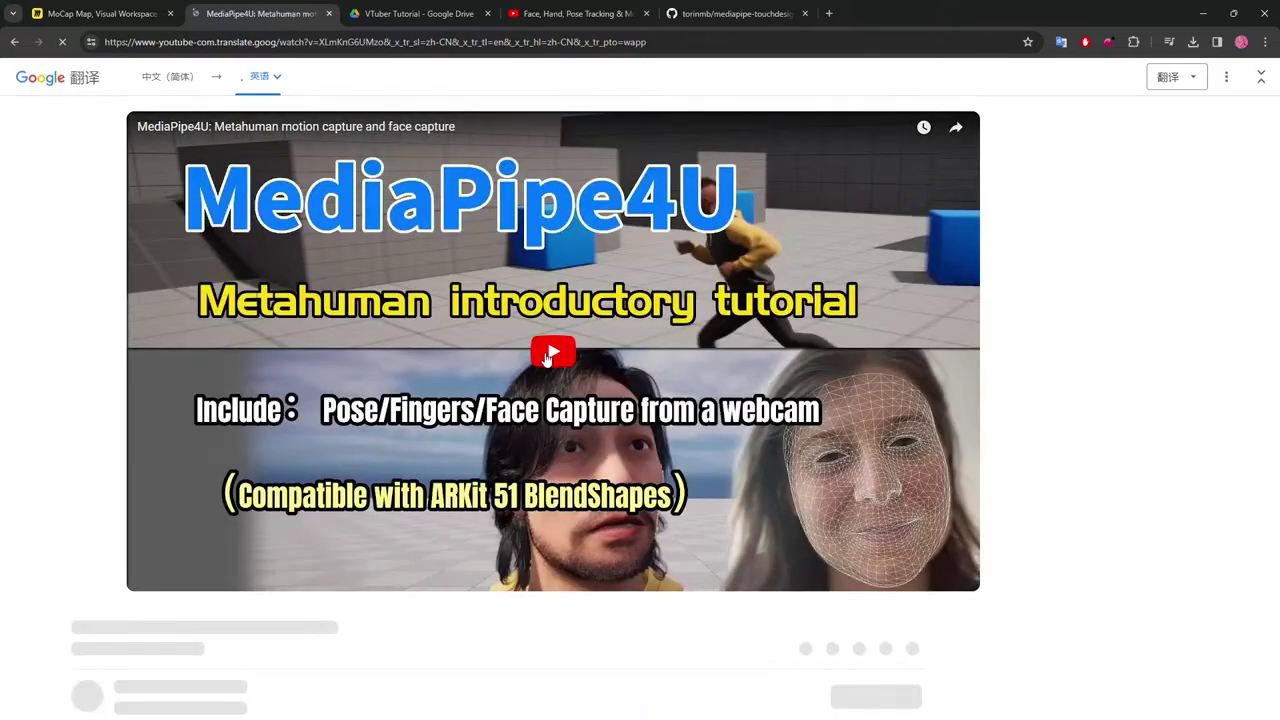
click(548, 355)
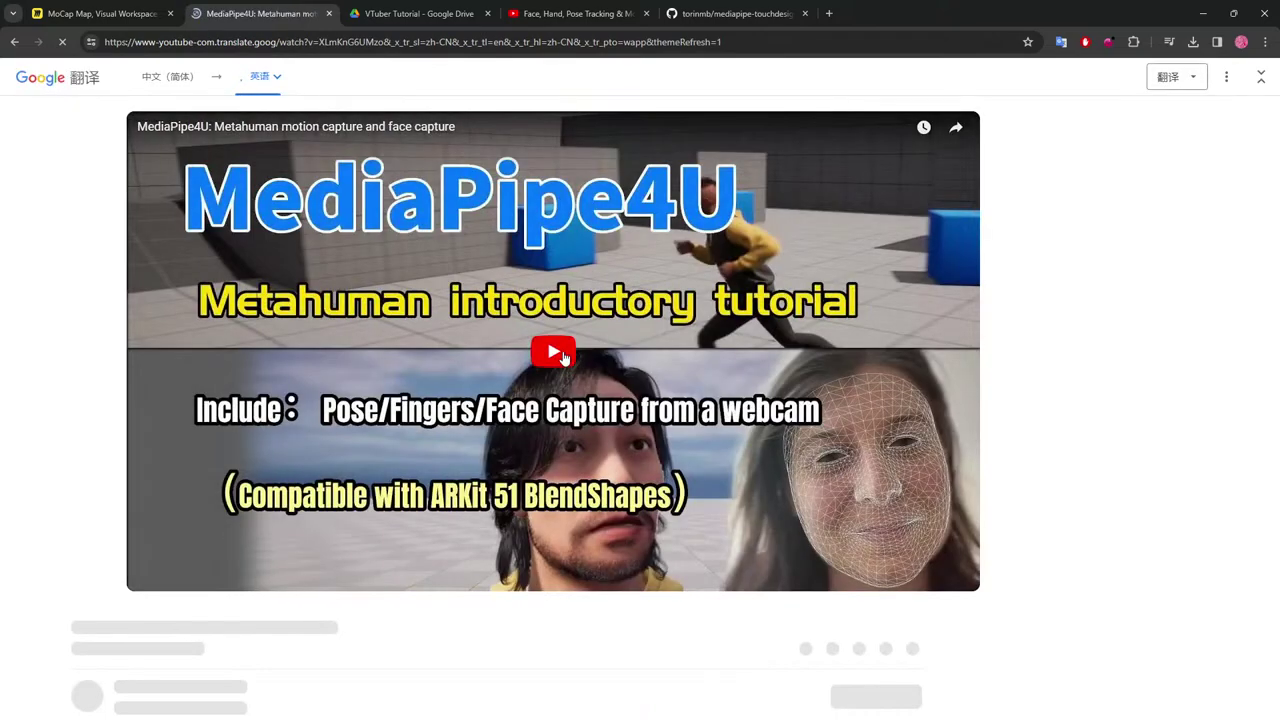
click(561, 355)
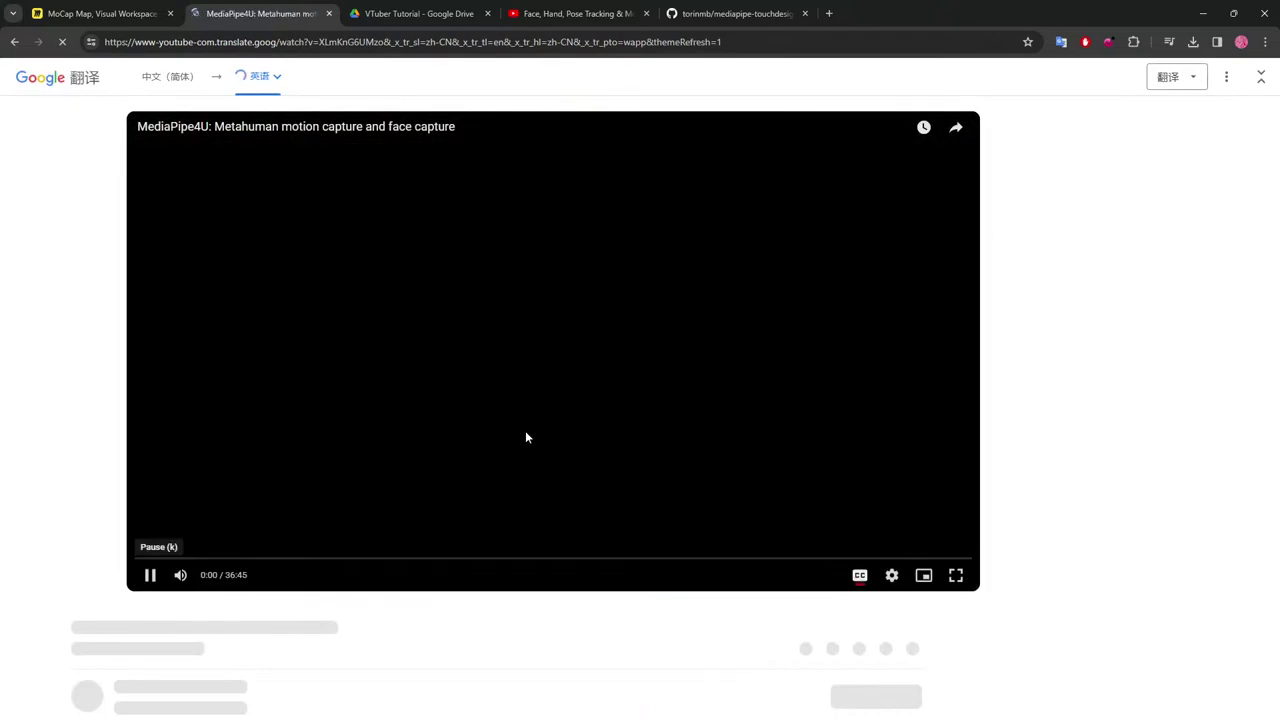
click(184, 559)
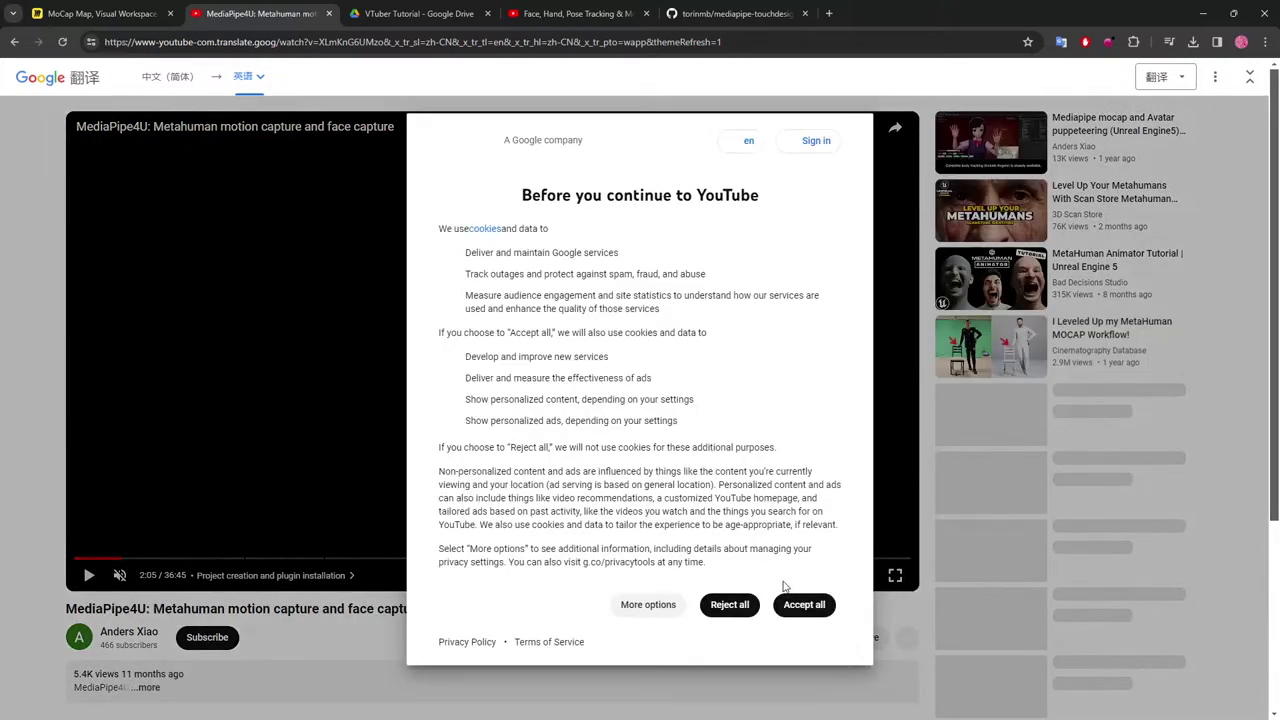
click(727, 607)
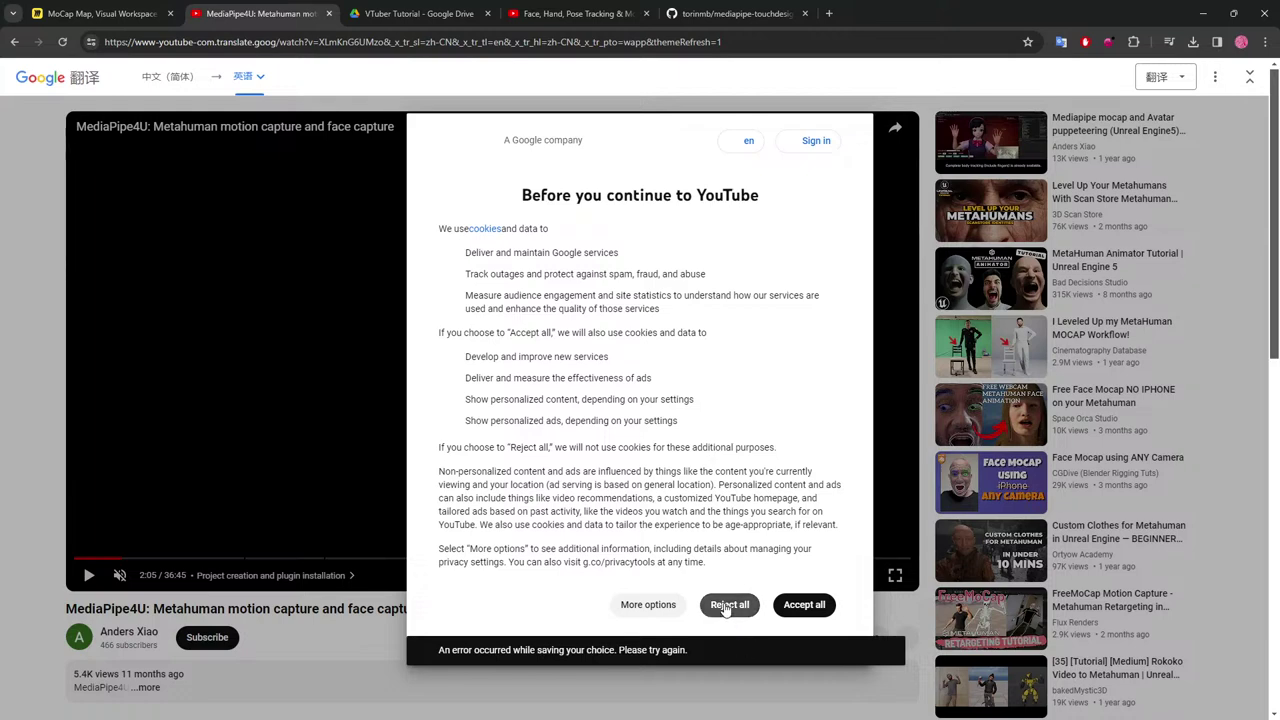
click(725, 607)
click(728, 606)
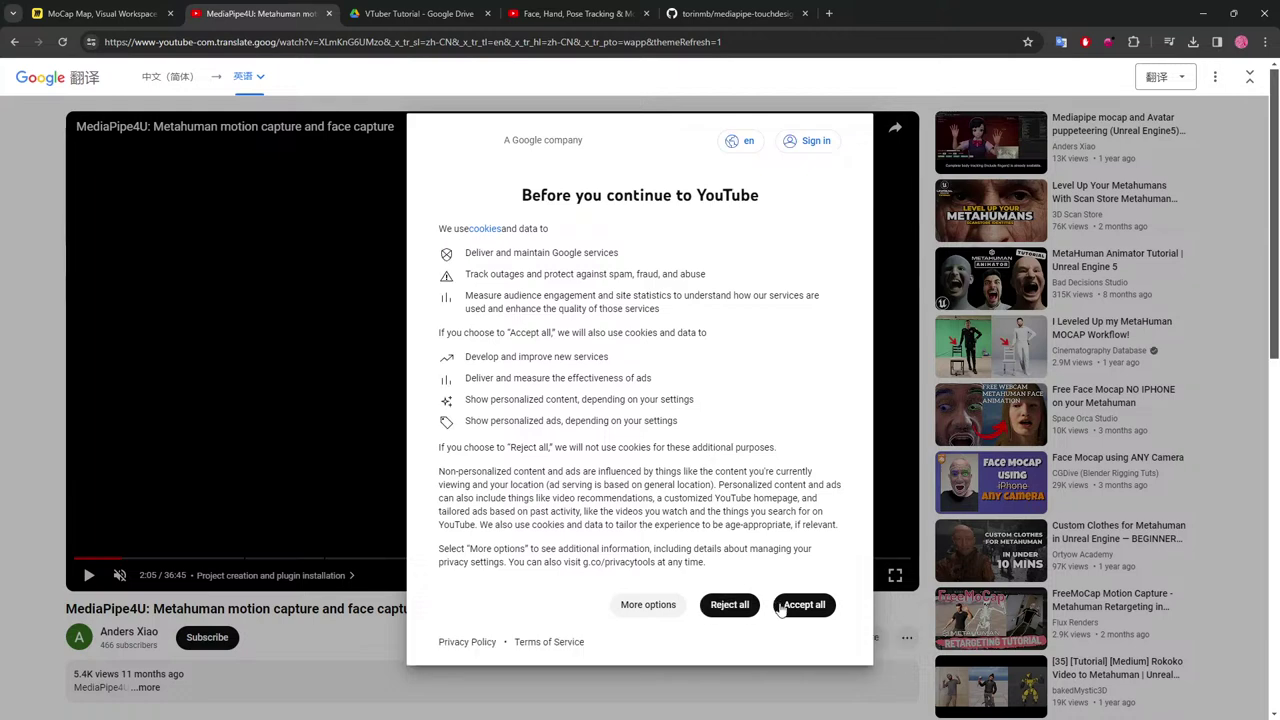
click(727, 607)
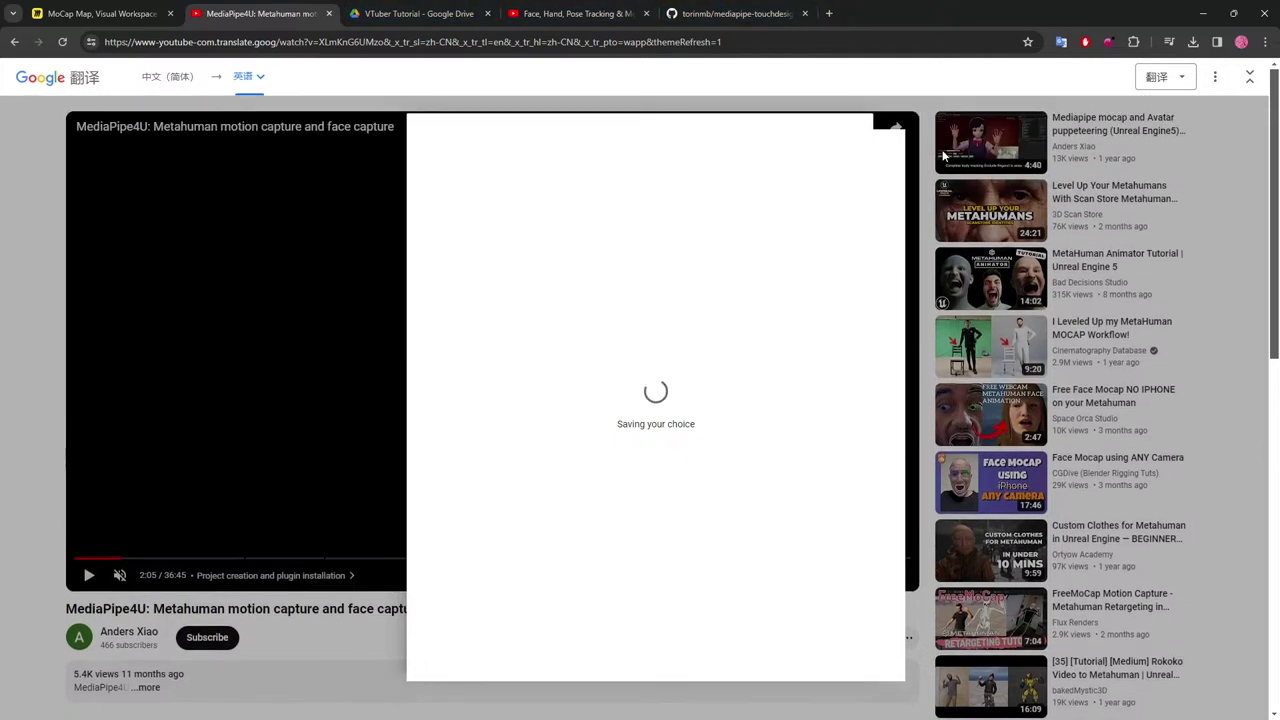
click(62, 44)
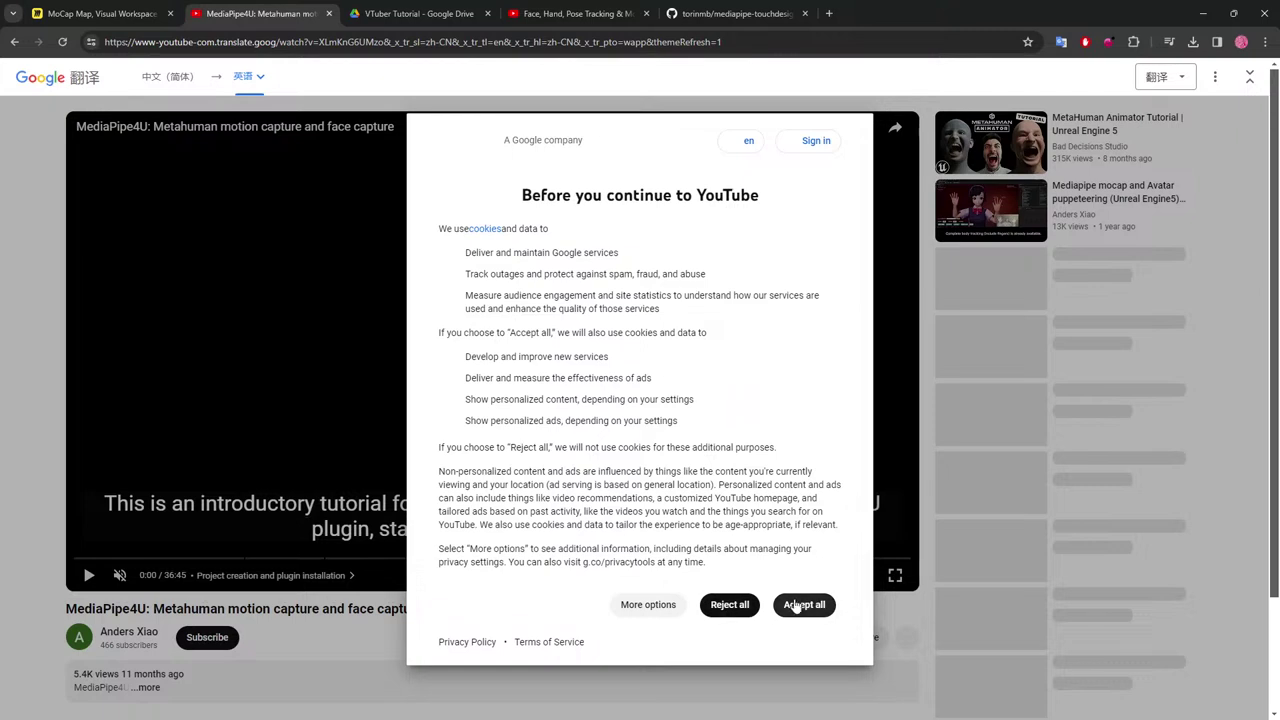
click(795, 605)
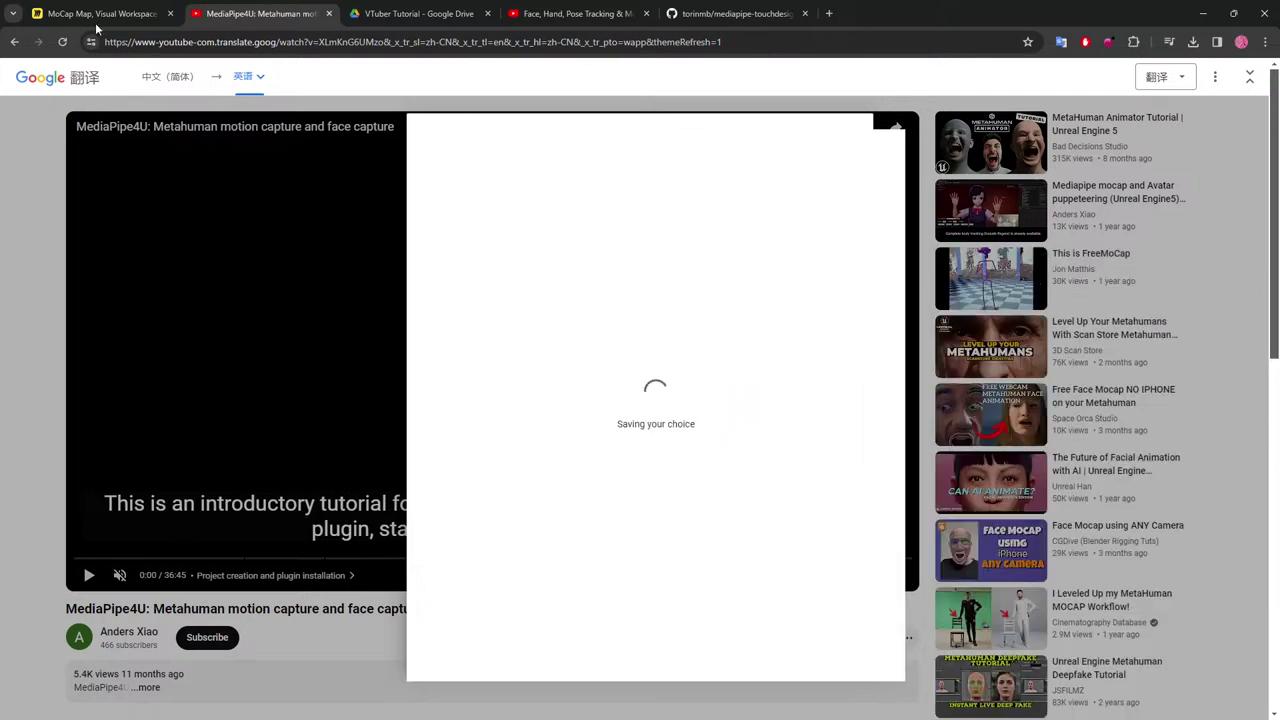
Retry the YouTube embed once more, then give up and open the Chinese bilibili tutorial video.
click(17, 45)
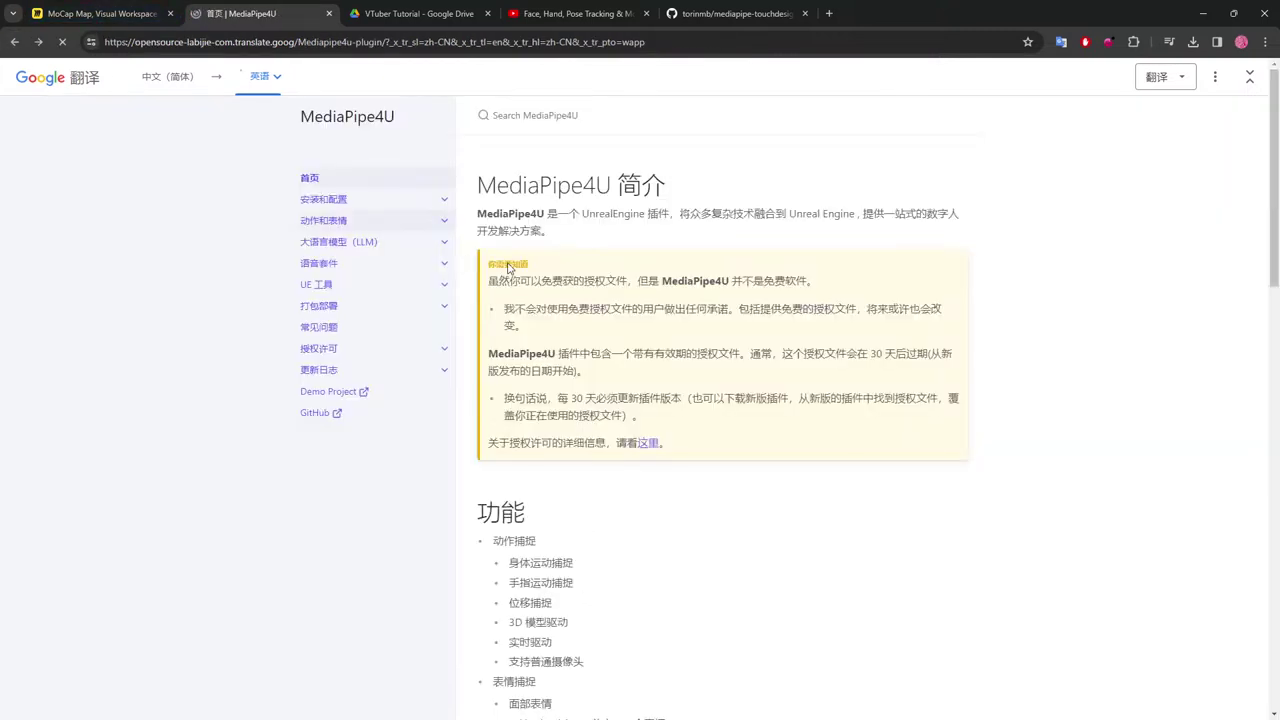
scroll(660, 390, down, 7)
click(722, 401)
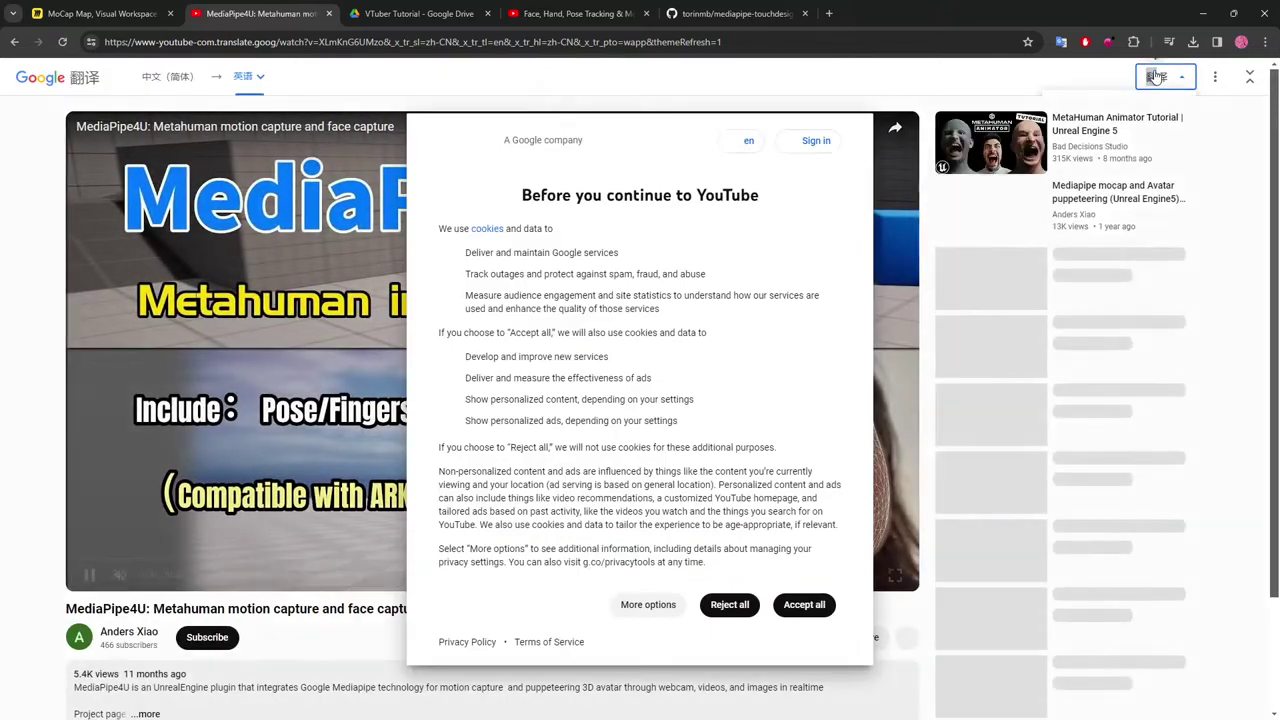
click(1160, 76)
click(1252, 77)
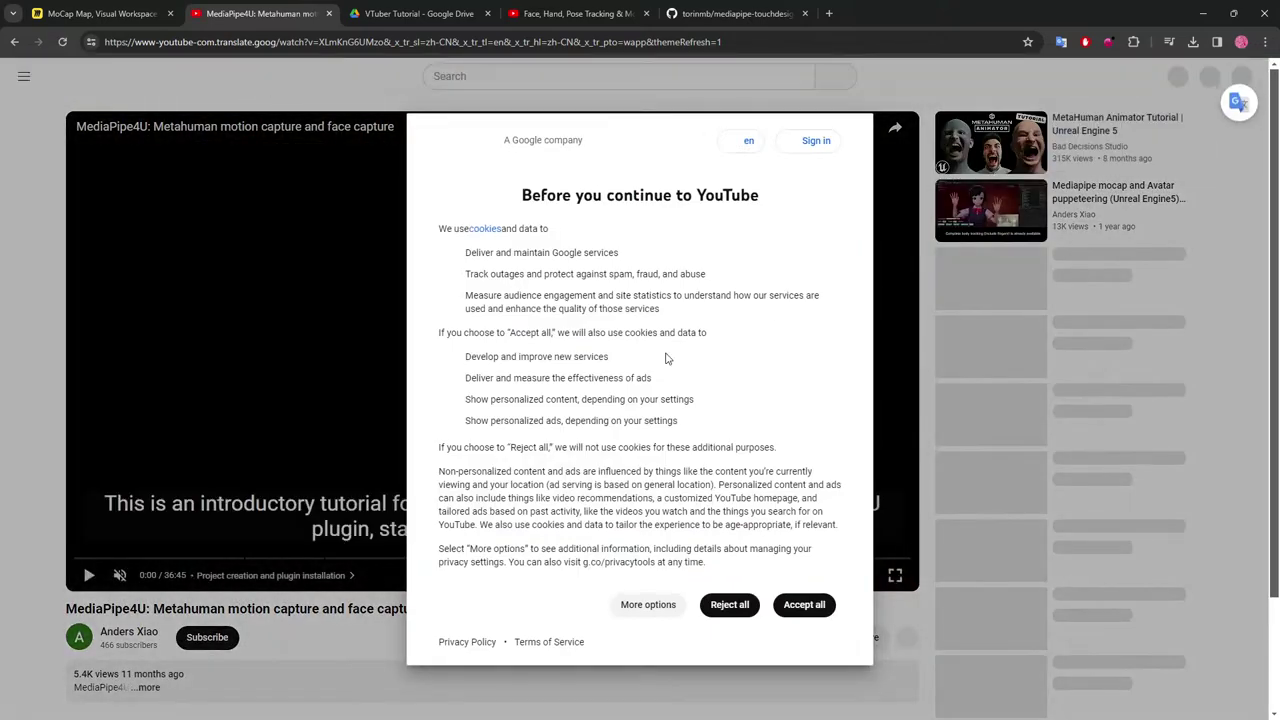
click(730, 605)
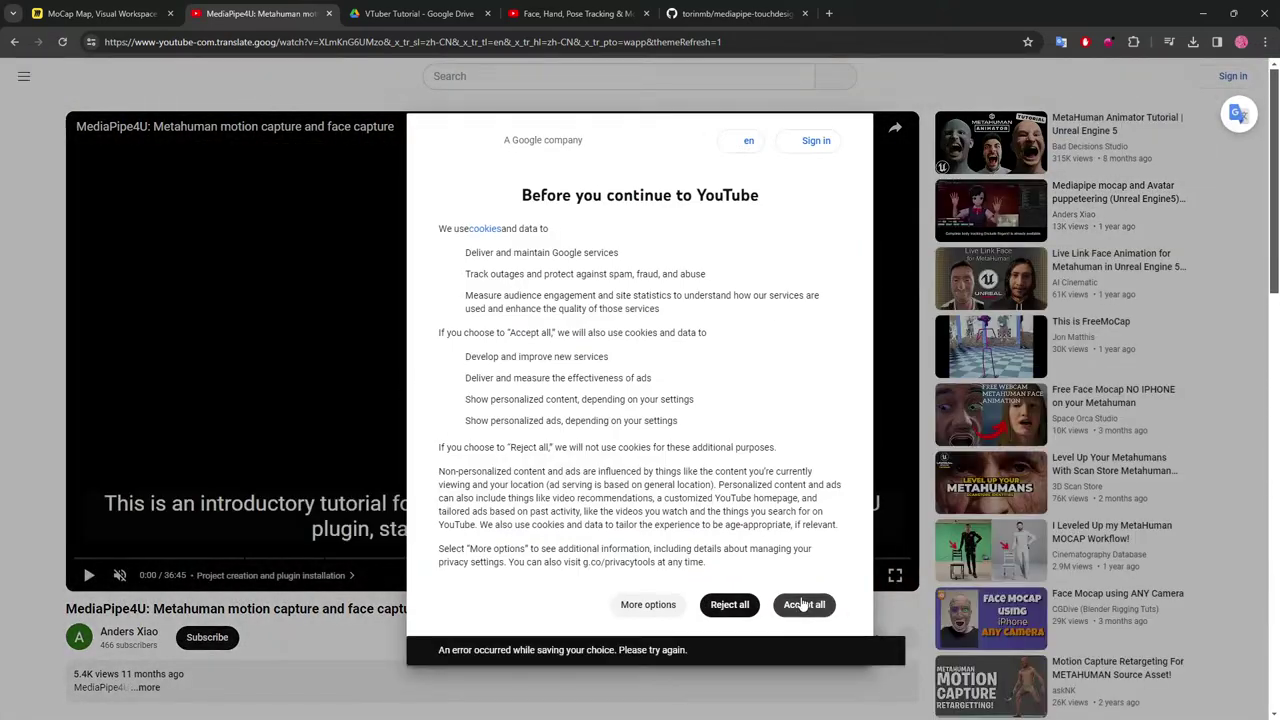
click(730, 605)
click(12, 44)
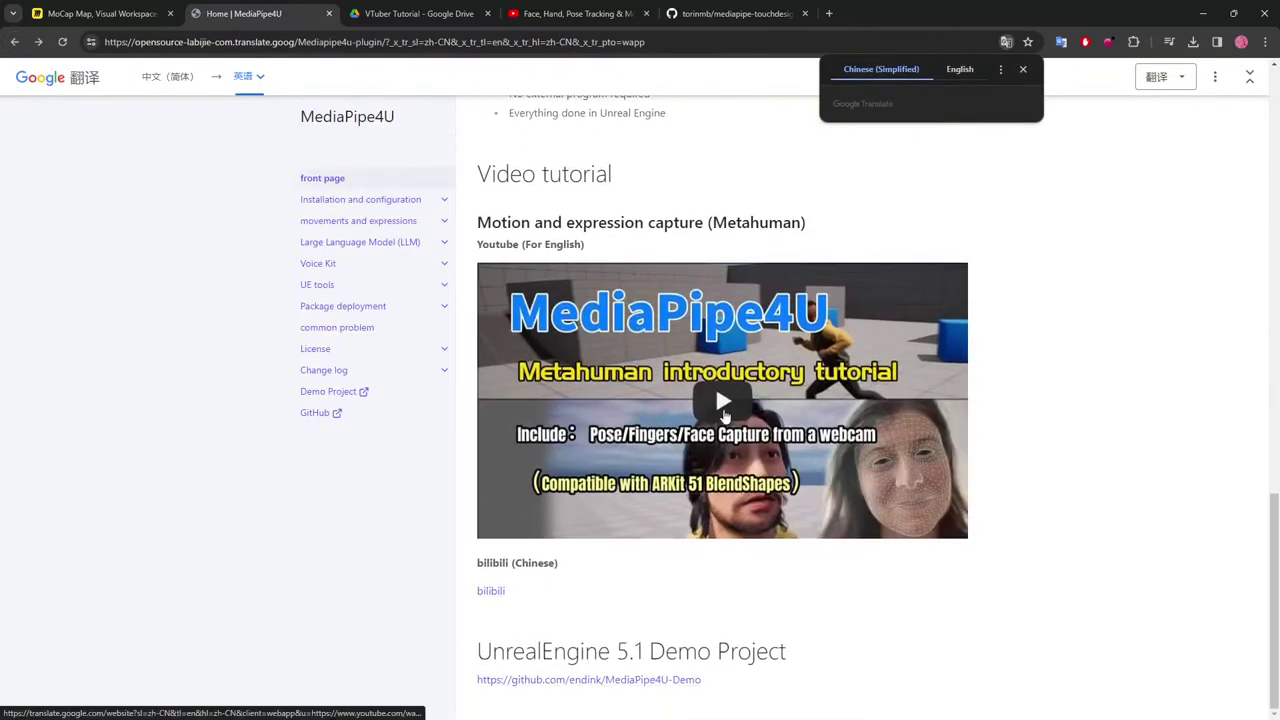
click(491, 592)
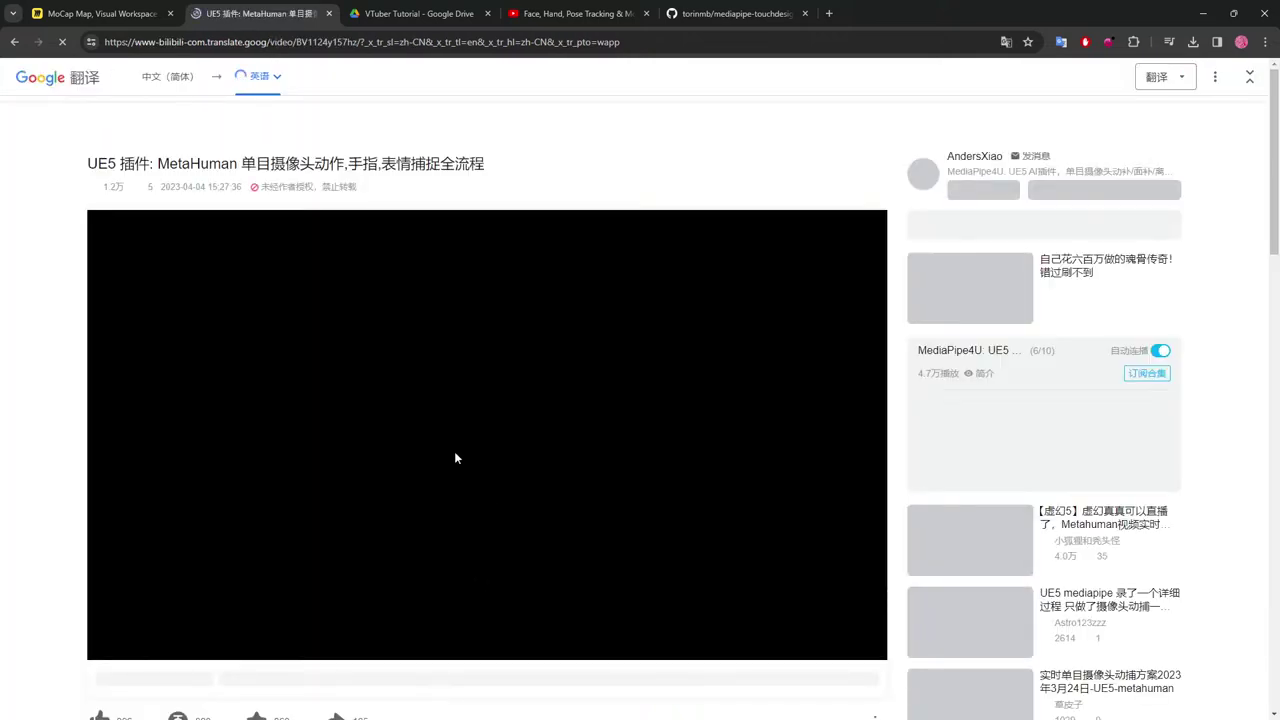
Jump the bilibili video to the 安装动作捕捉 chapter at 21:24.
scroll(456, 458, down, 1)
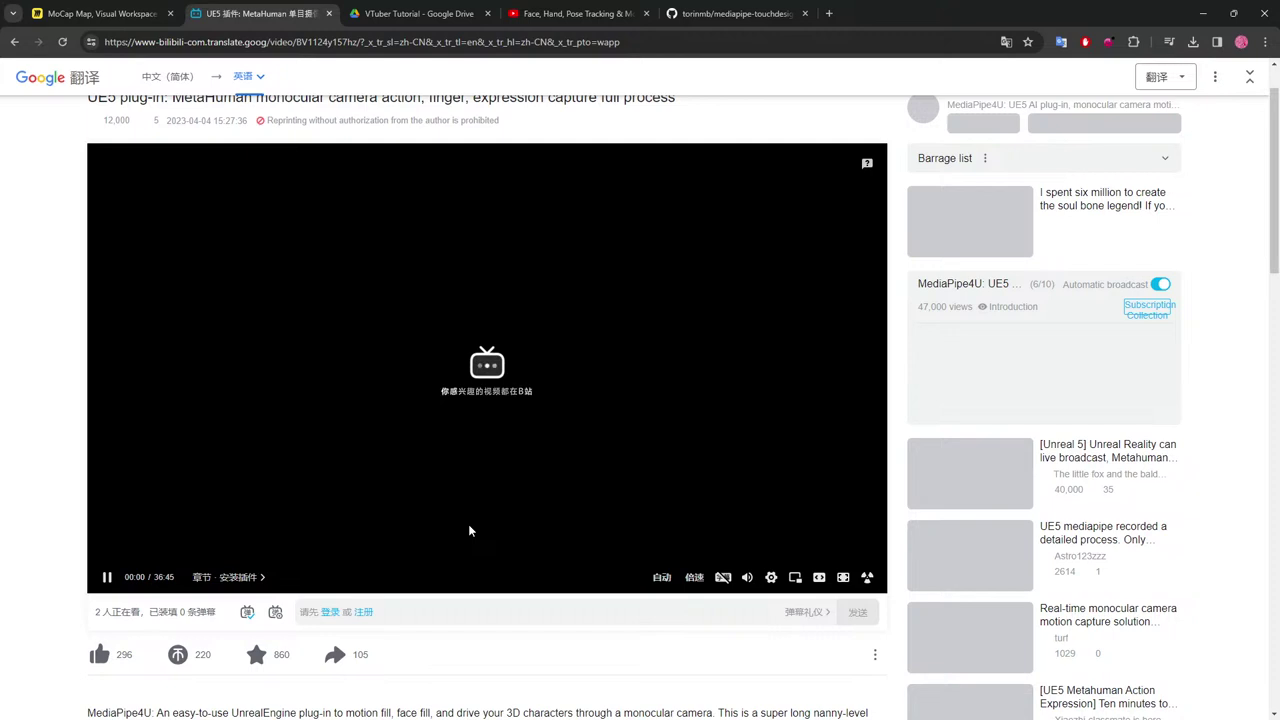
mouse_move(249, 580)
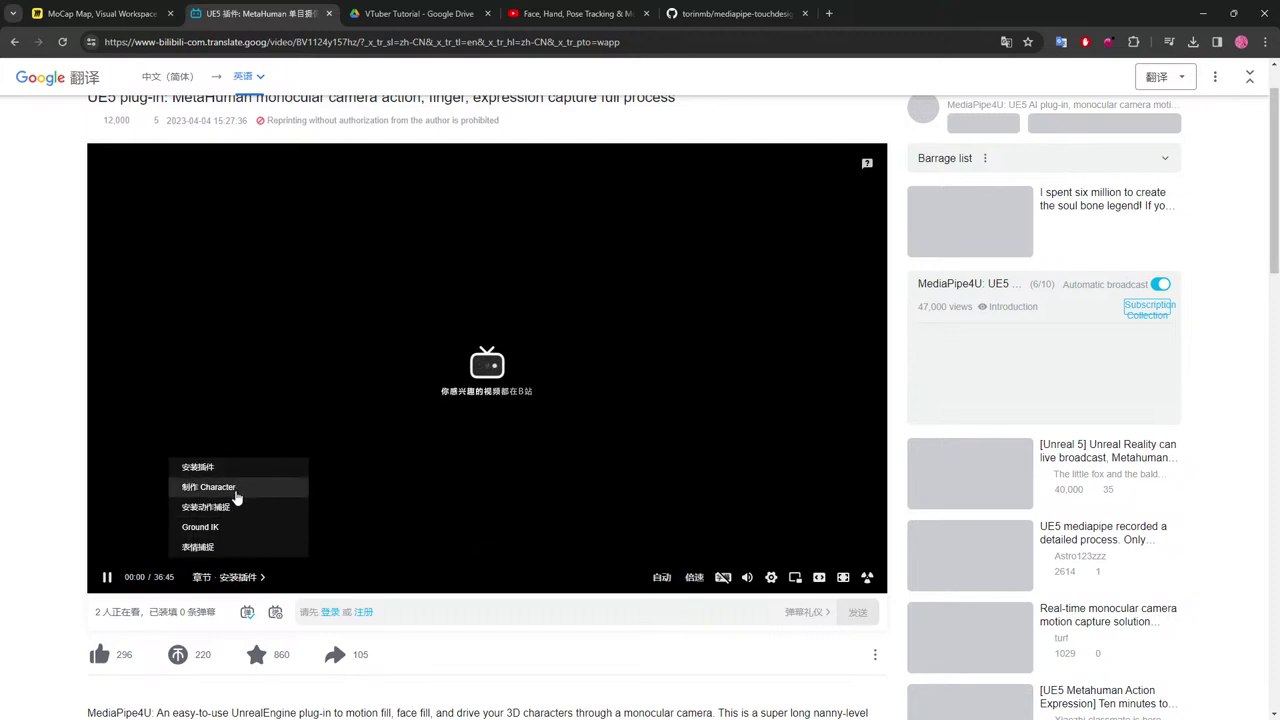
click(230, 512)
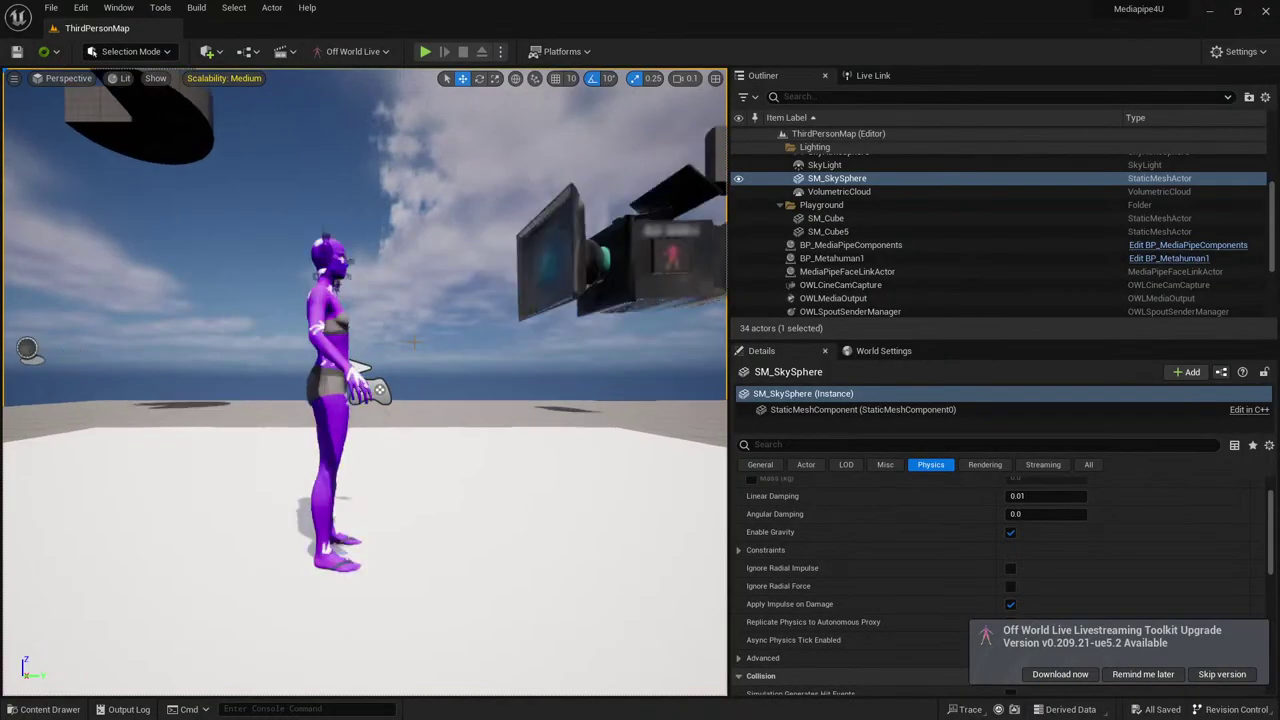
Select BP_Metahuman1, then the MediaPipeFaceLinkActor, and calibrate the face link tracking.
scroll(242, 320, up, 5)
click(258, 250)
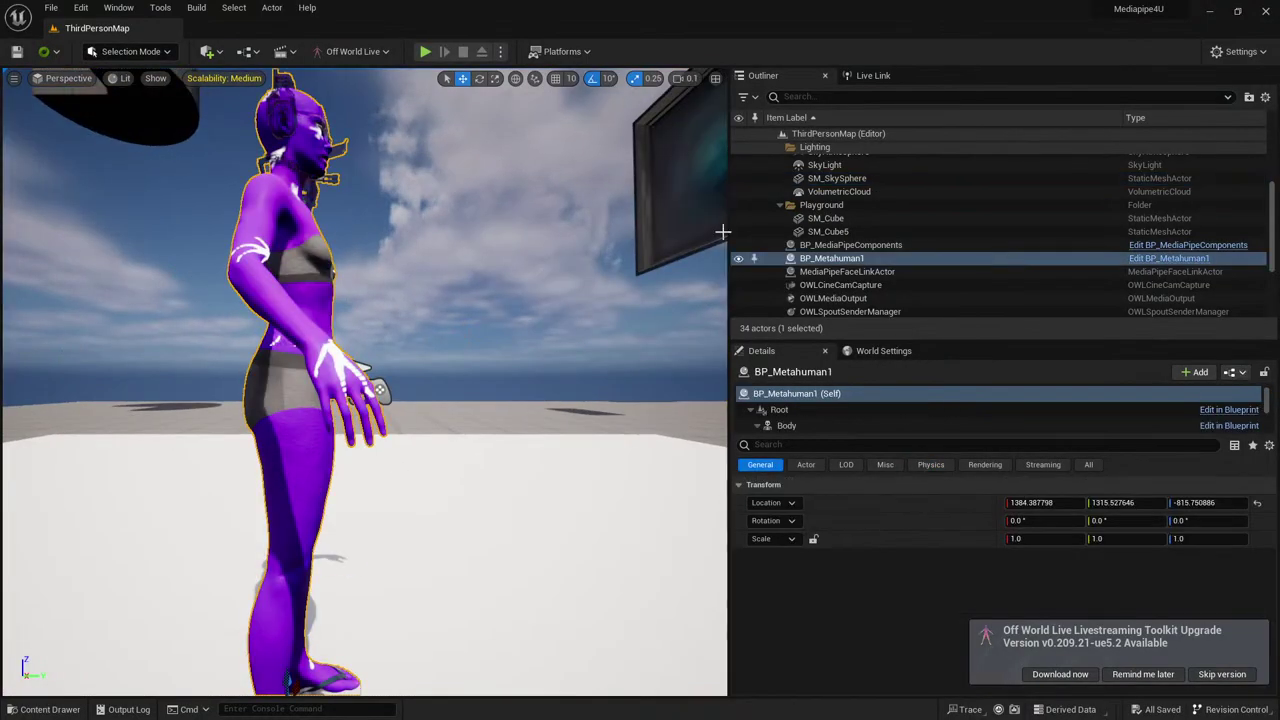
click(945, 273)
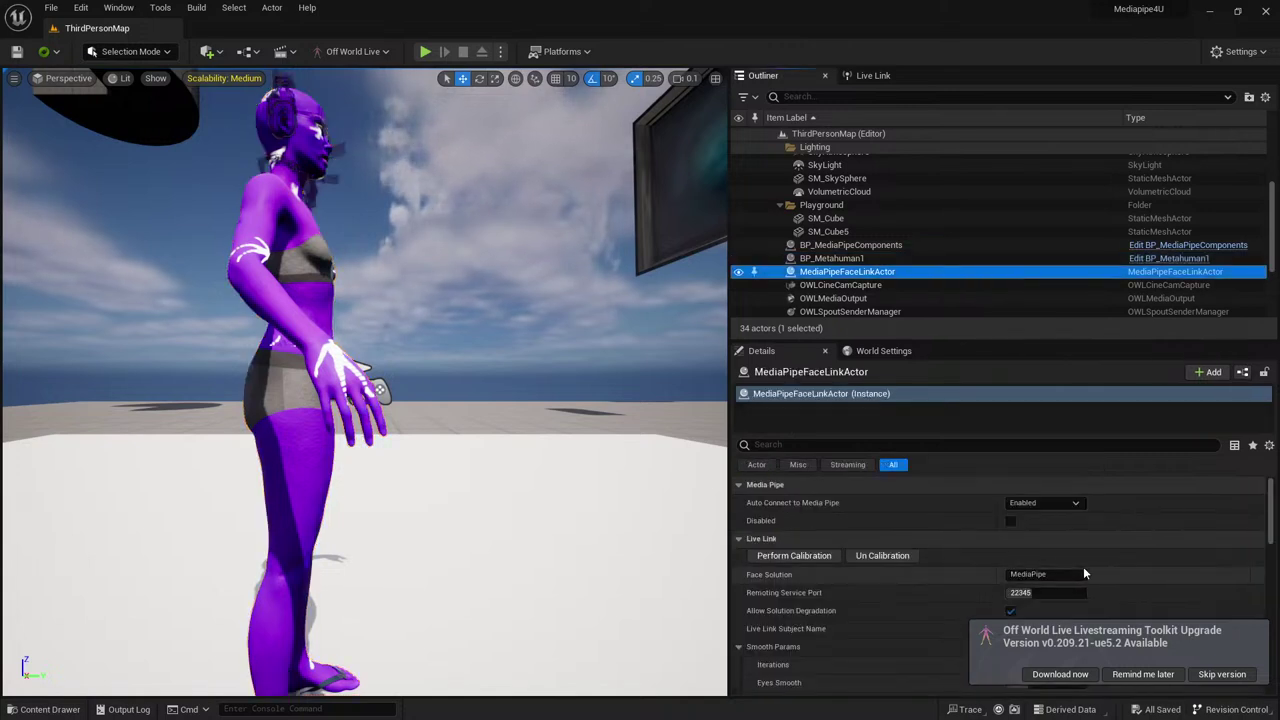
click(826, 558)
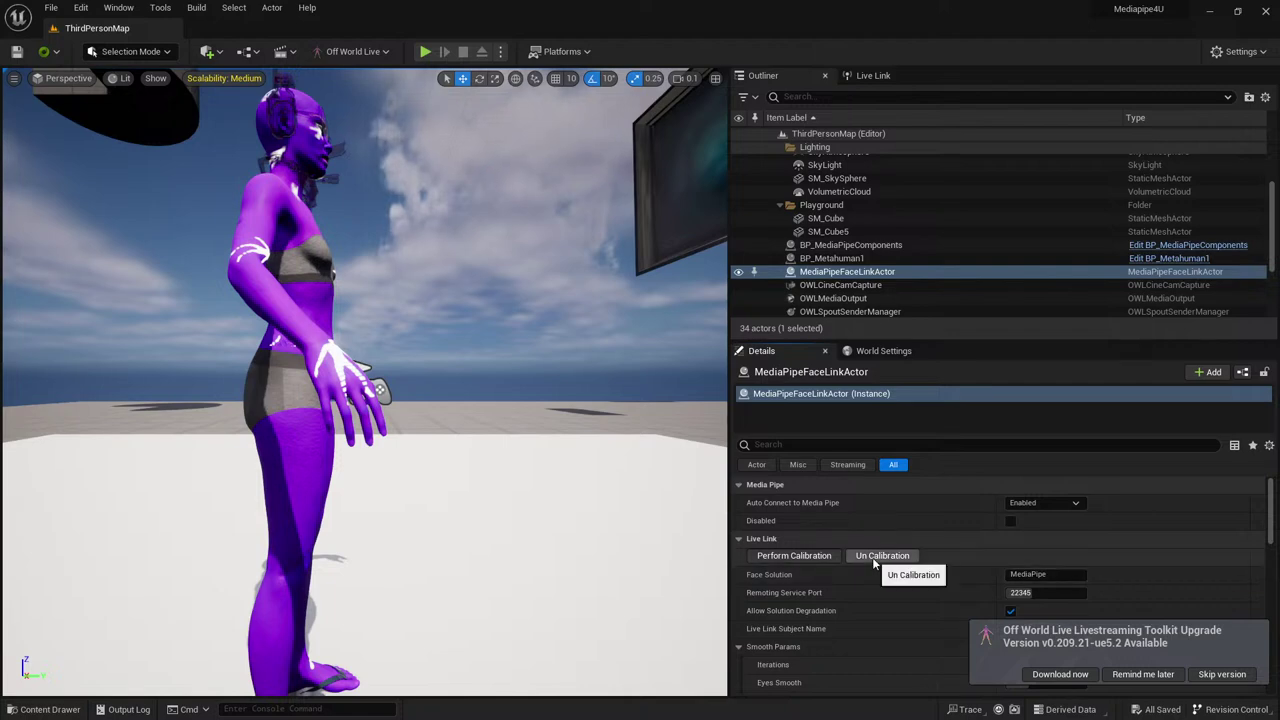
Select BP_MediaPipeComponents and review its MediaPipeHolistic component's Options settings.
scroll(882, 619, down, 1)
scroll(872, 625, down, 2)
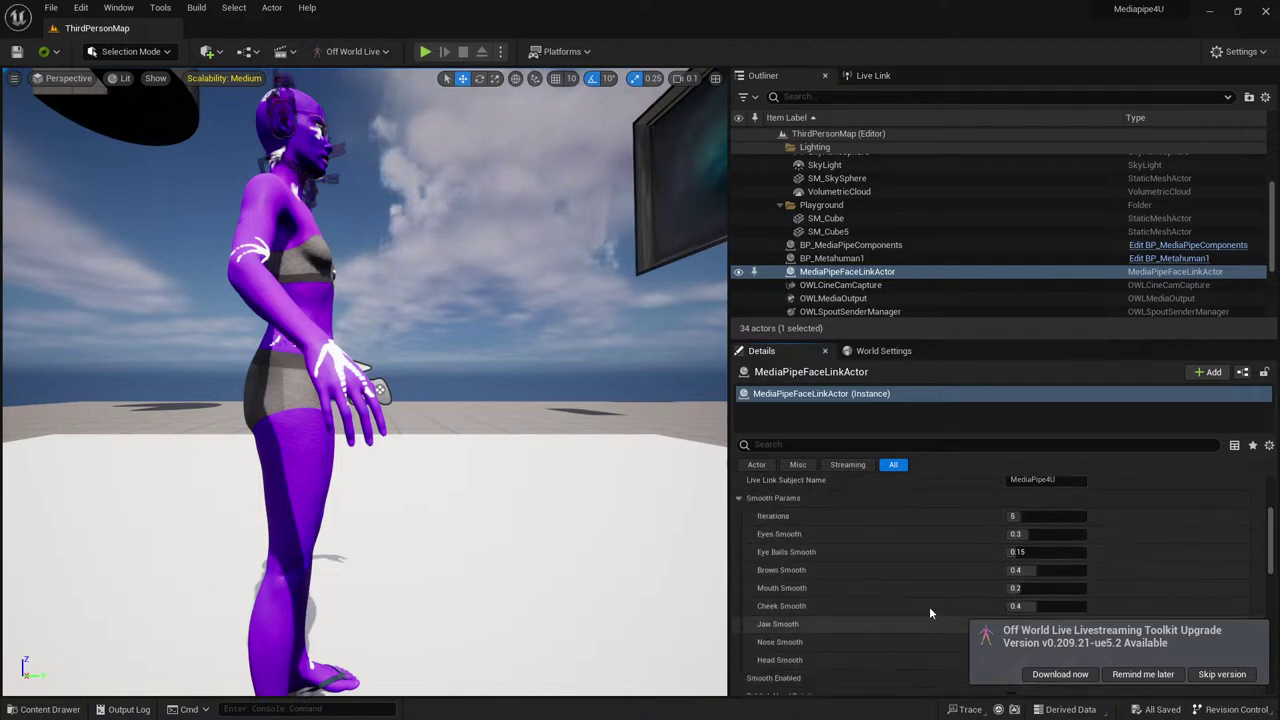
scroll(926, 605, up, 3)
click(846, 258)
click(848, 245)
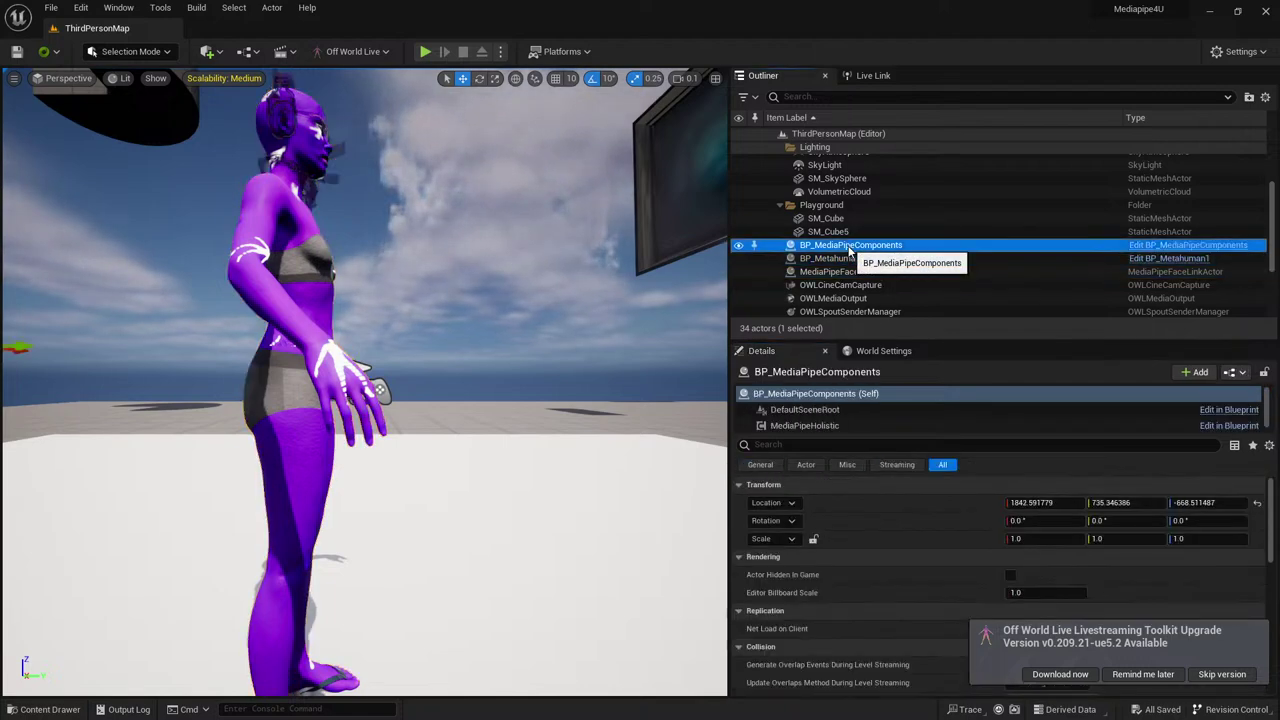
click(855, 424)
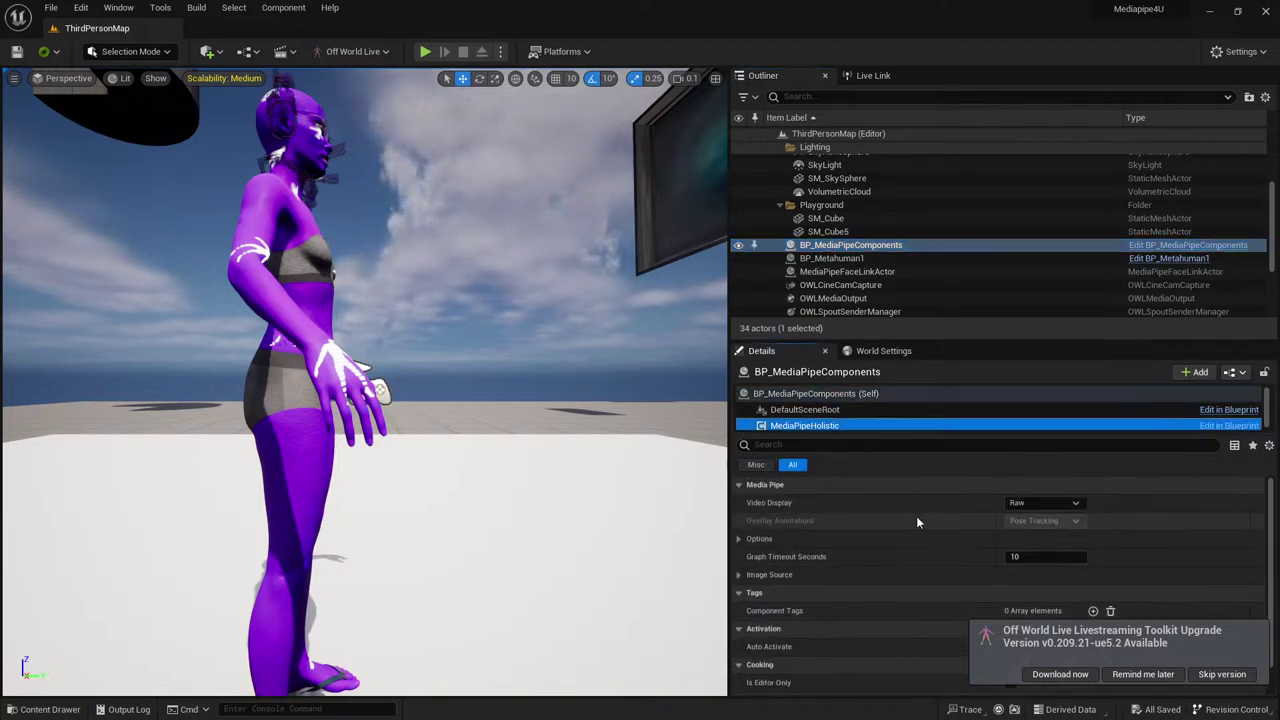
click(738, 539)
click(738, 539)
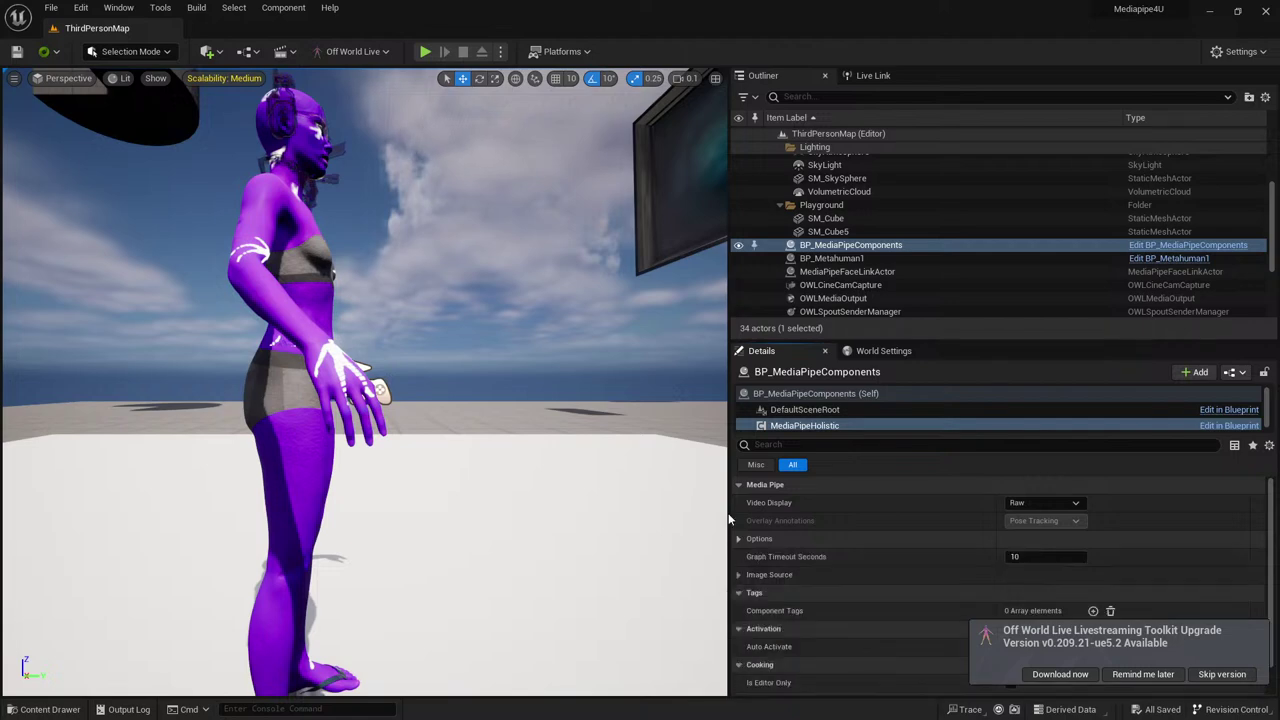
Play the map in the Selected Viewport, stop the session, and switch to TouchDesigner.
click(502, 53)
click(527, 86)
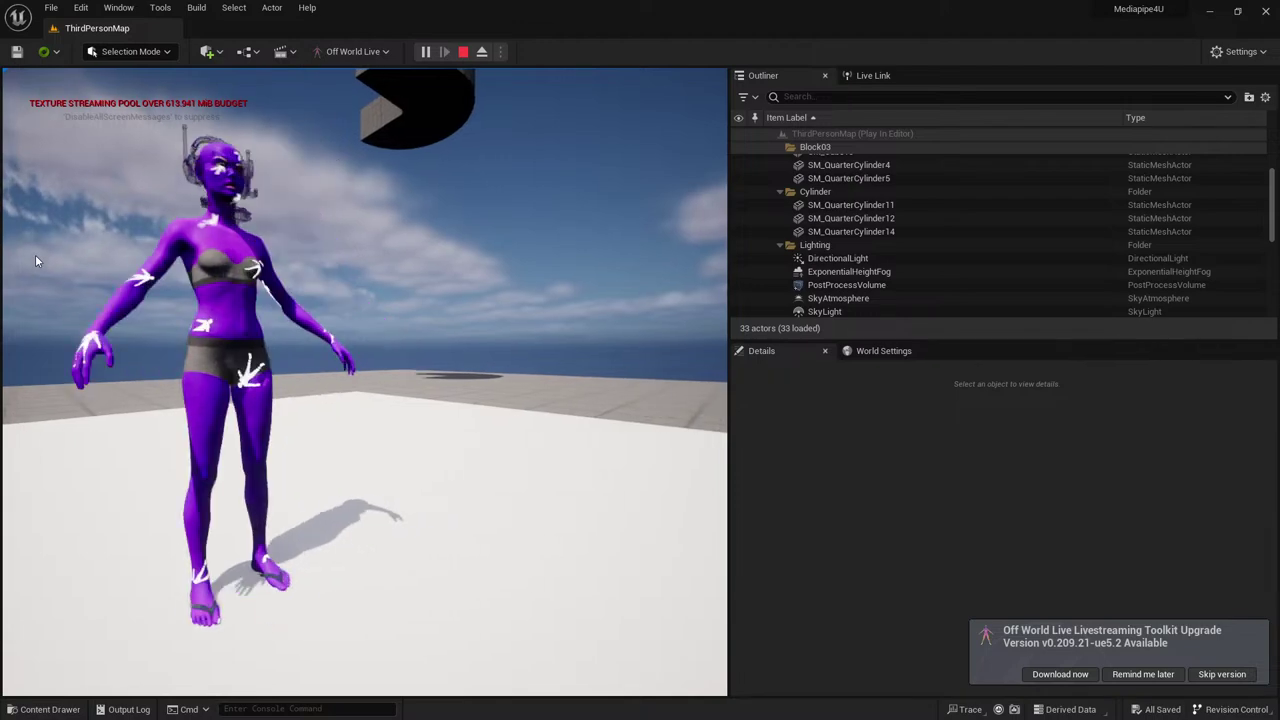
click(463, 51)
key(alt+Tab)
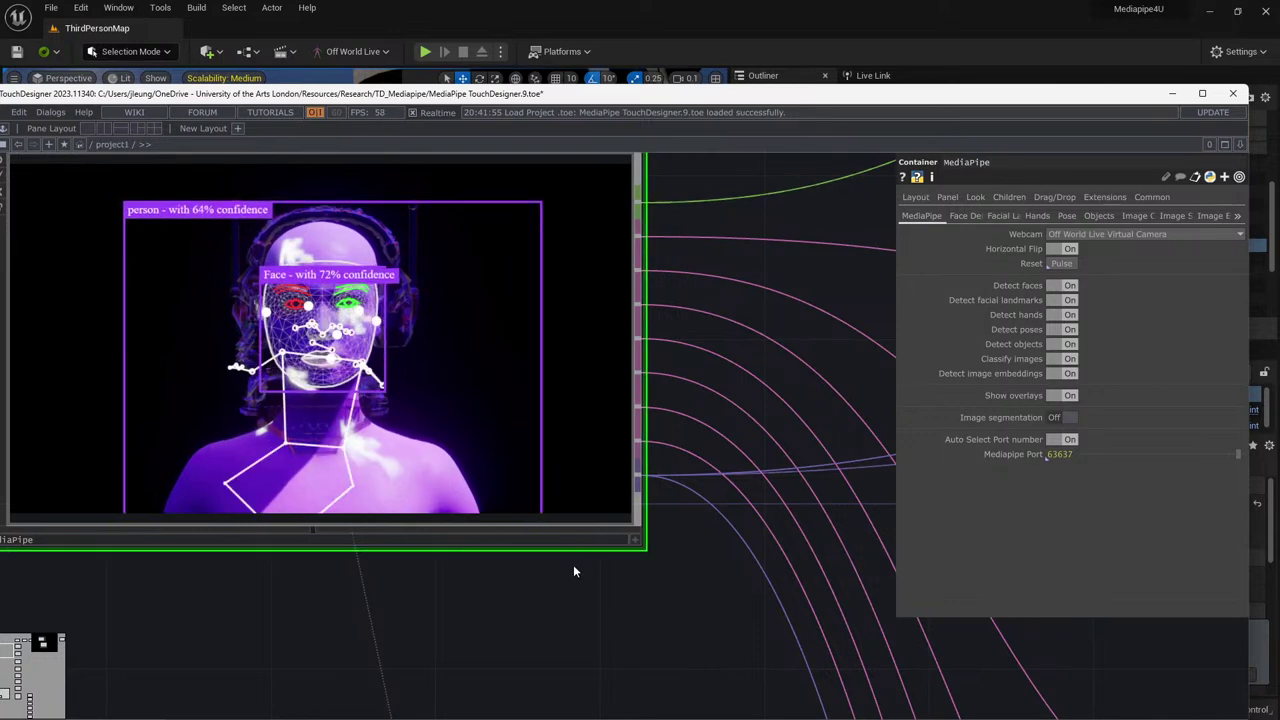
Pan the TouchDesigner network past the MediaPipe node to view the Virtual Webcam chain notes.
scroll(568, 566, down, 2)
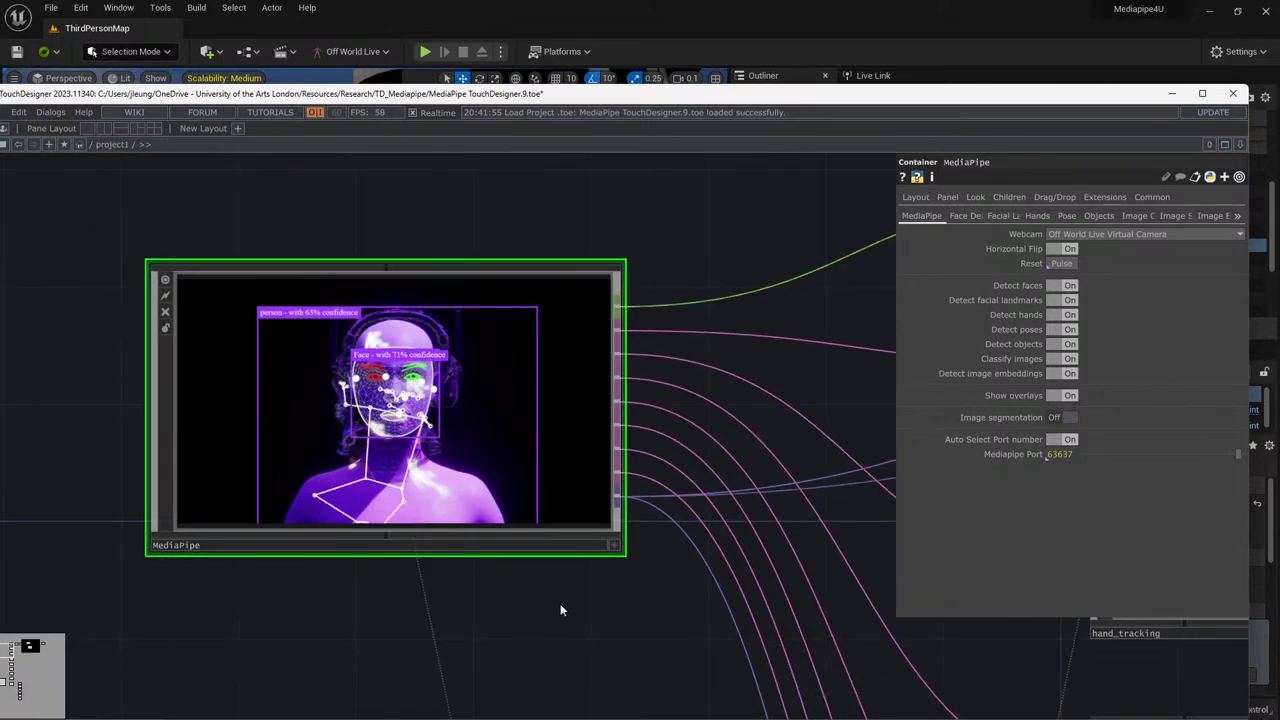
drag(562, 604, 546, 525)
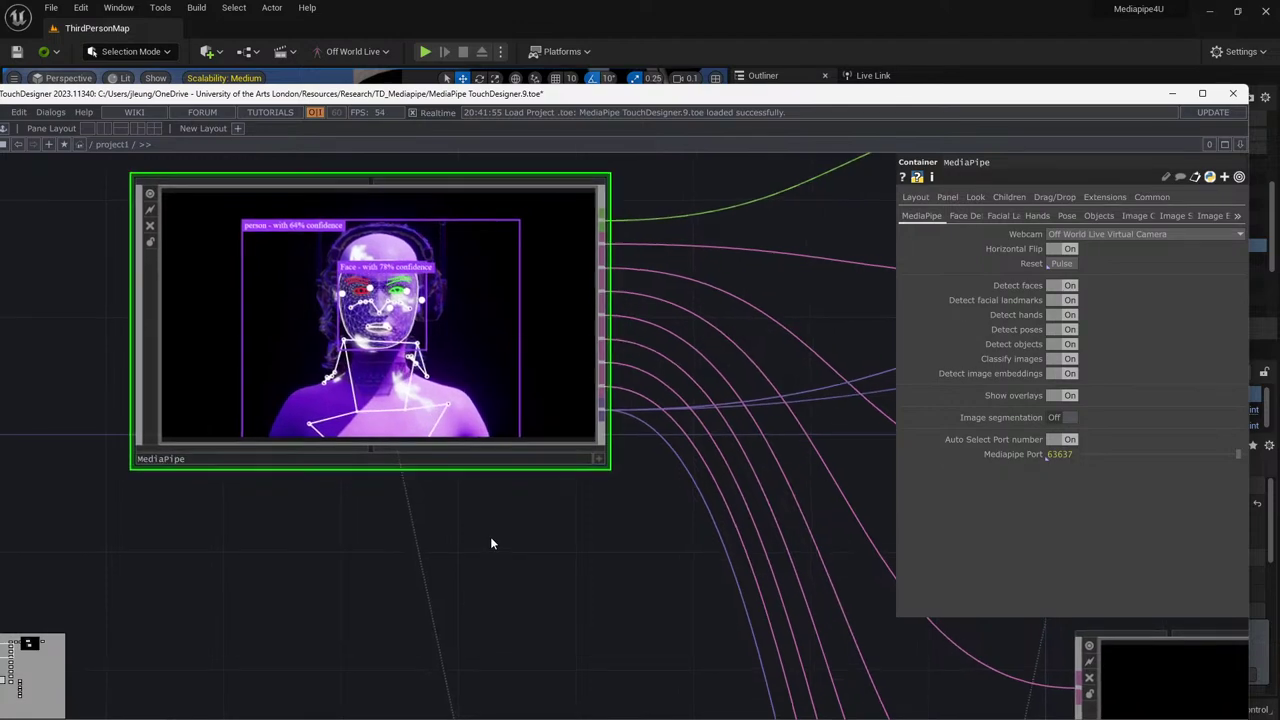
scroll(490, 536, down, 3)
drag(538, 584, 448, 251)
scroll(460, 420, up, 5)
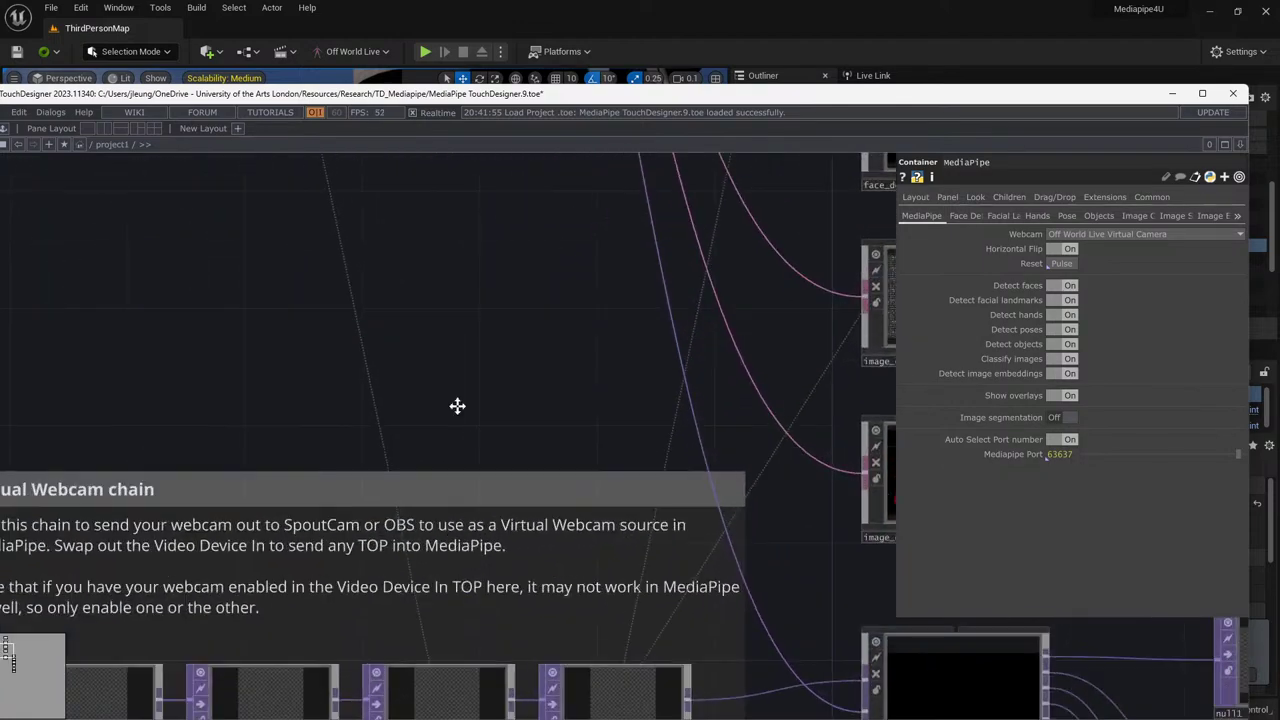
Save the project as MediaPipe TouchDesigner.11.toe and close TouchDesigner.
key(ctrl+s)
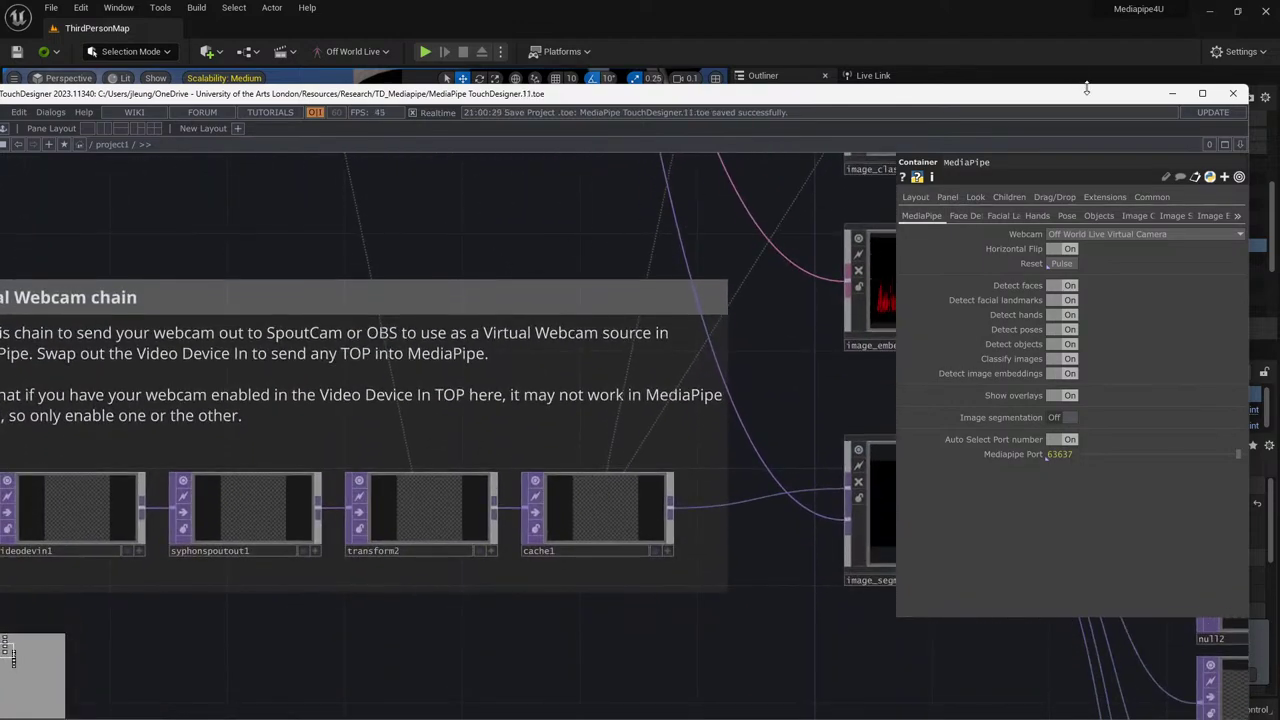
drag(1086, 90, 1044, 83)
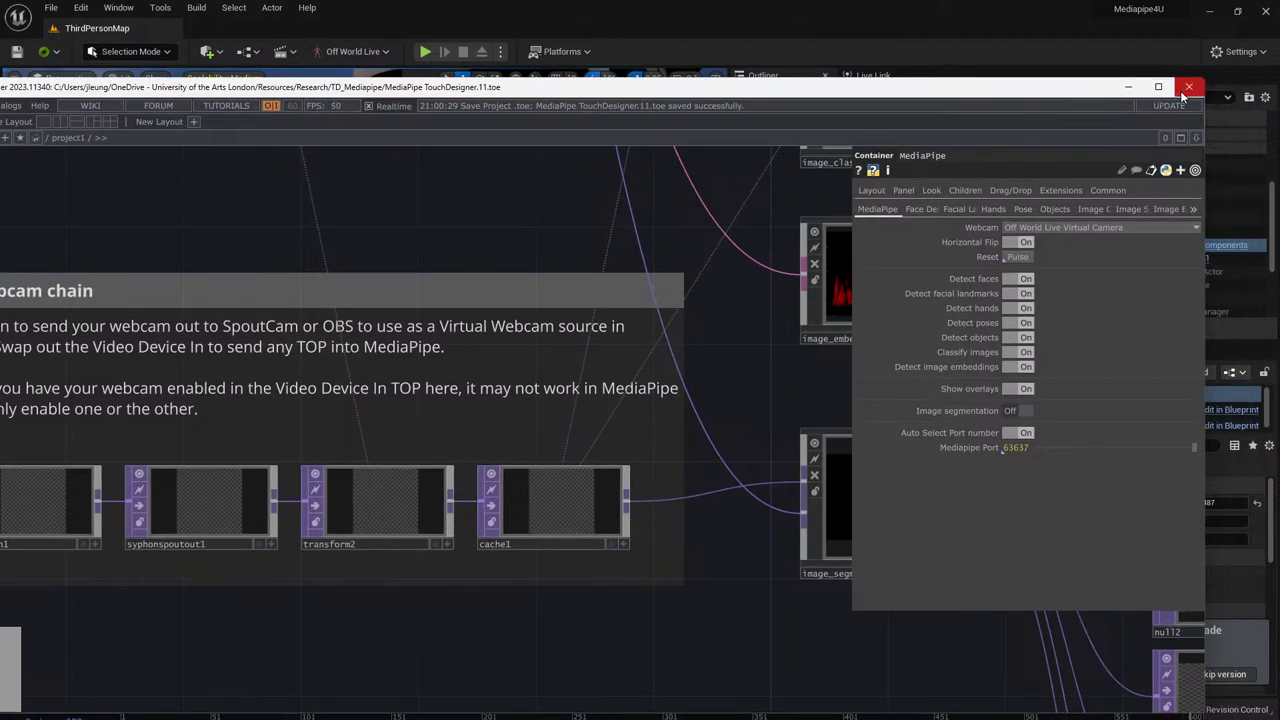
click(1186, 88)
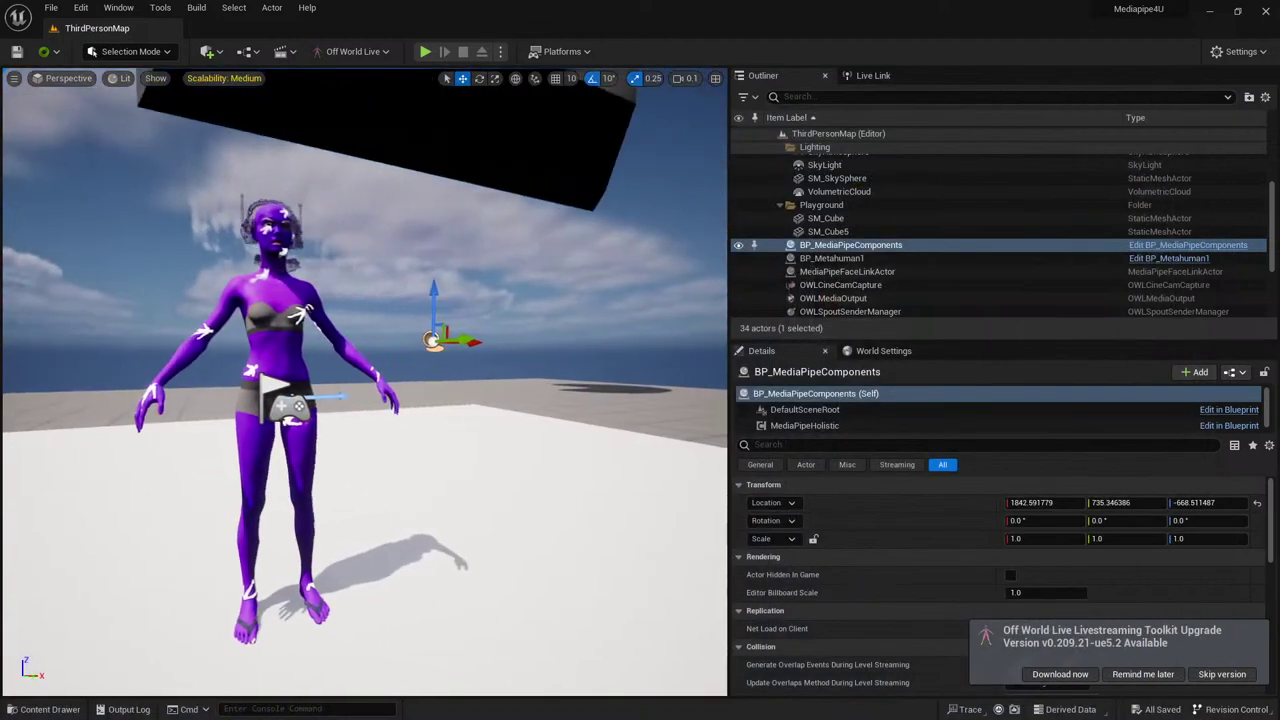
Close Unreal Editor and relaunch the Mediapipe4U project from the Epic Games Launcher Library.
click(1268, 12)
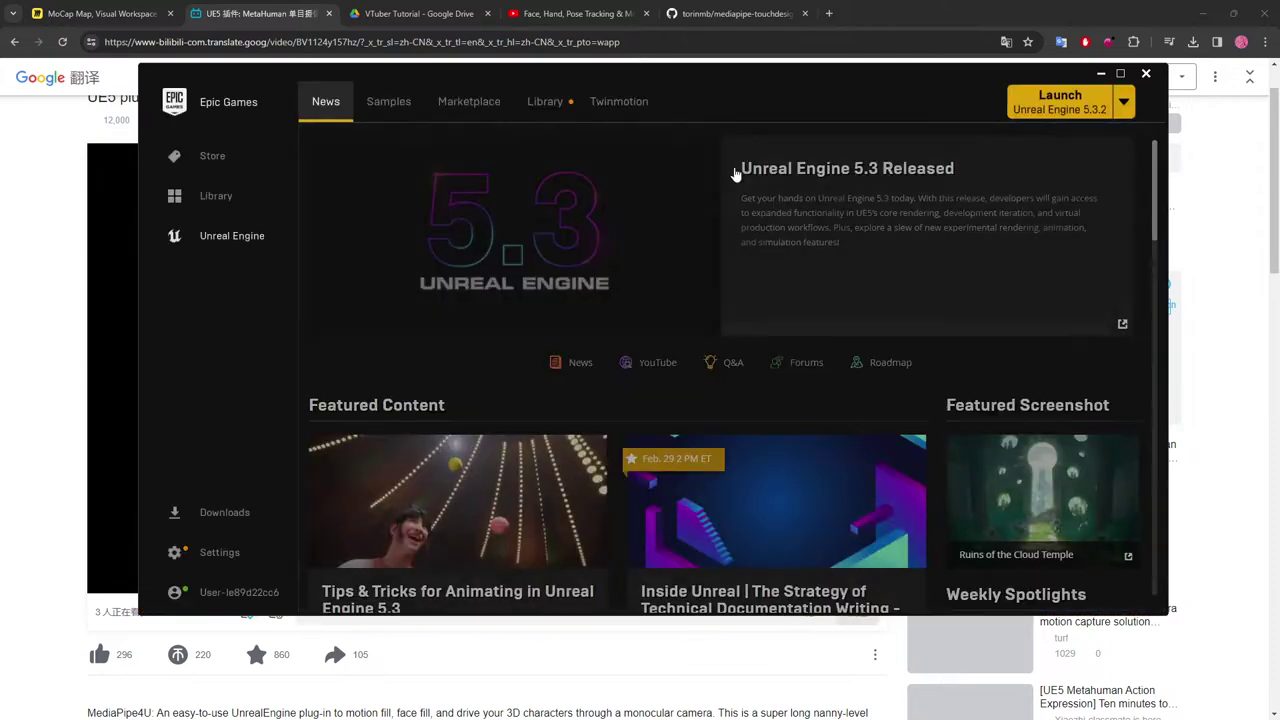
click(545, 101)
drag(675, 82, 615, 49)
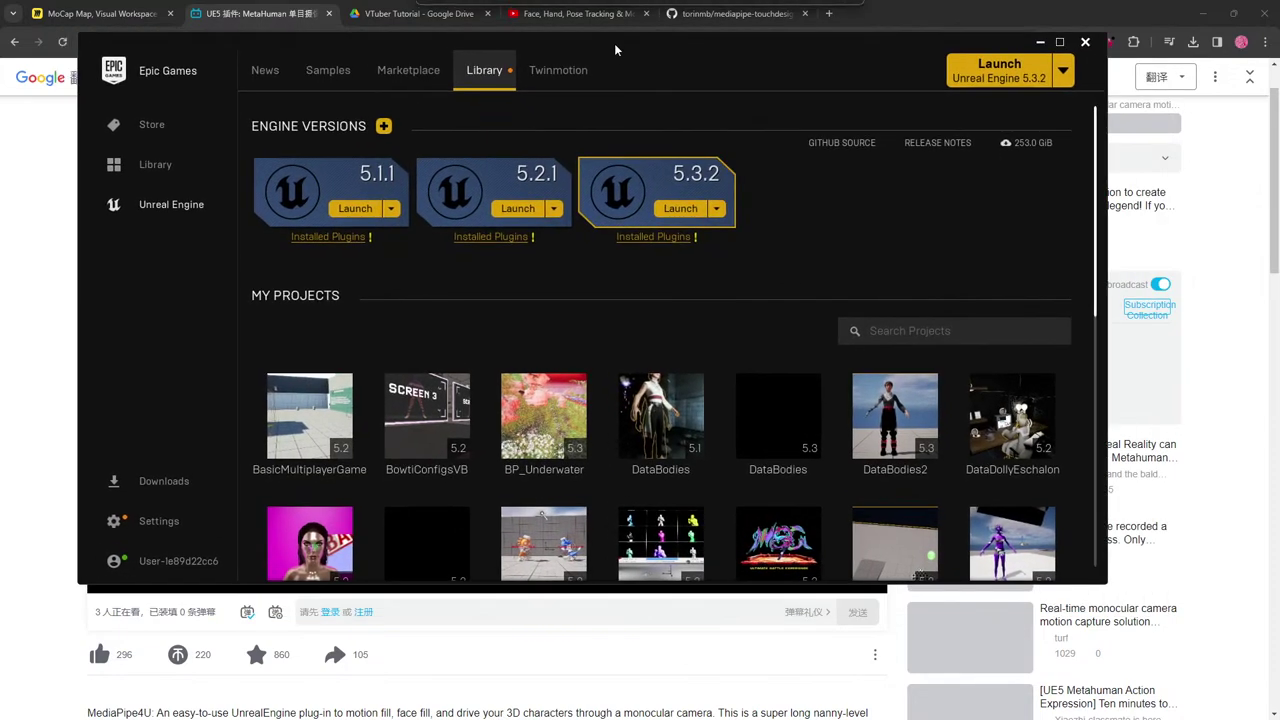
scroll(1000, 430, down, 2)
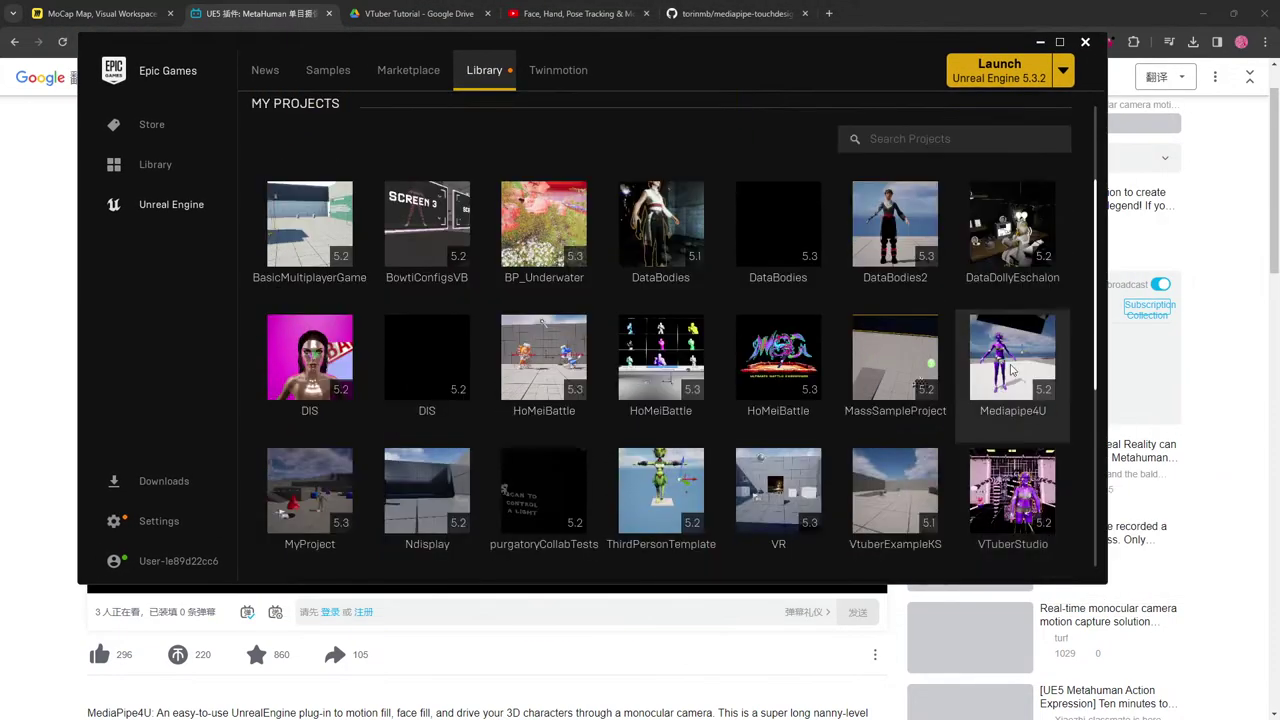
double_click(1012, 370)
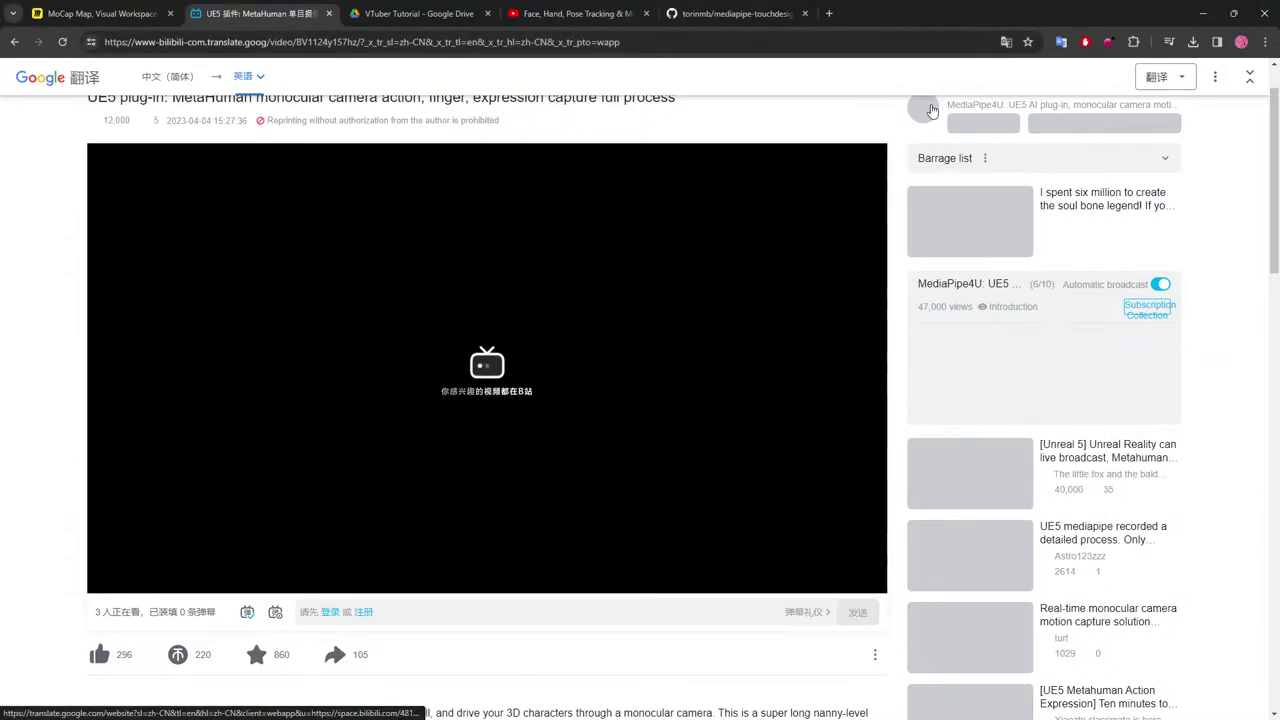
click(762, 18)
scroll(660, 320, down, 2)
Return to the MediaPipe4U docs and read the movements and expressions page introduction.
click(520, 13)
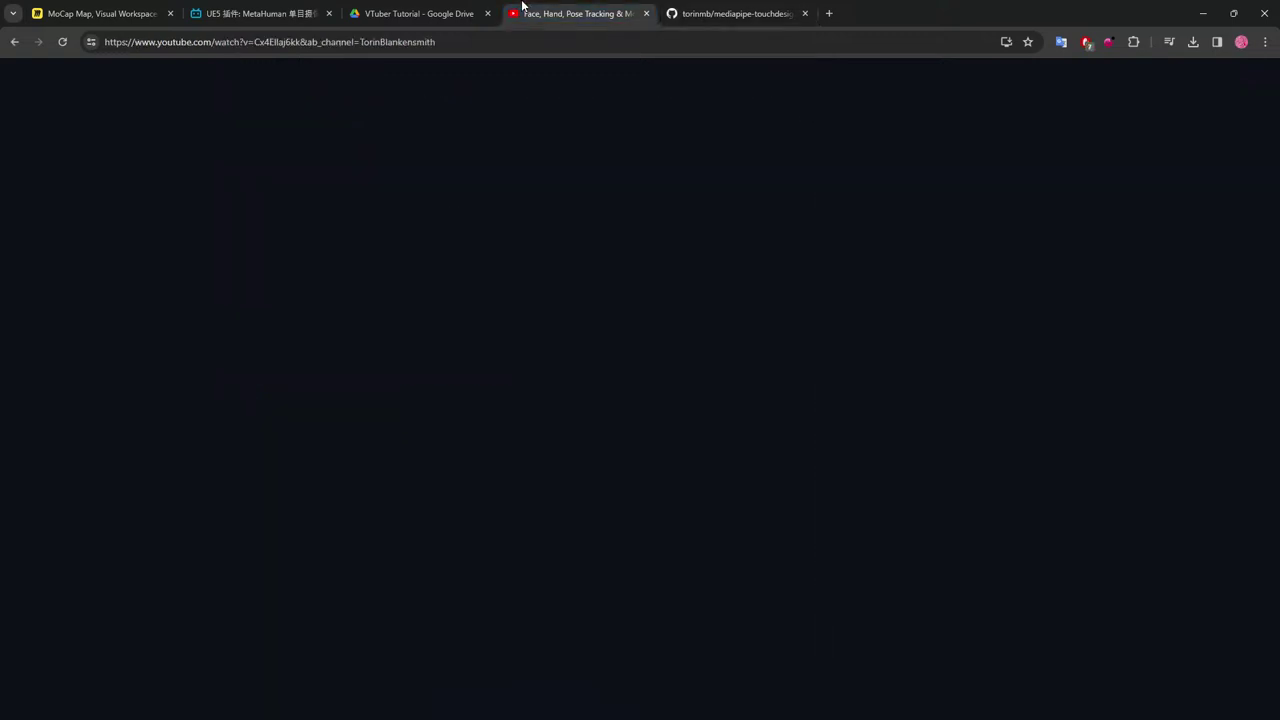
click(446, 7)
click(258, 13)
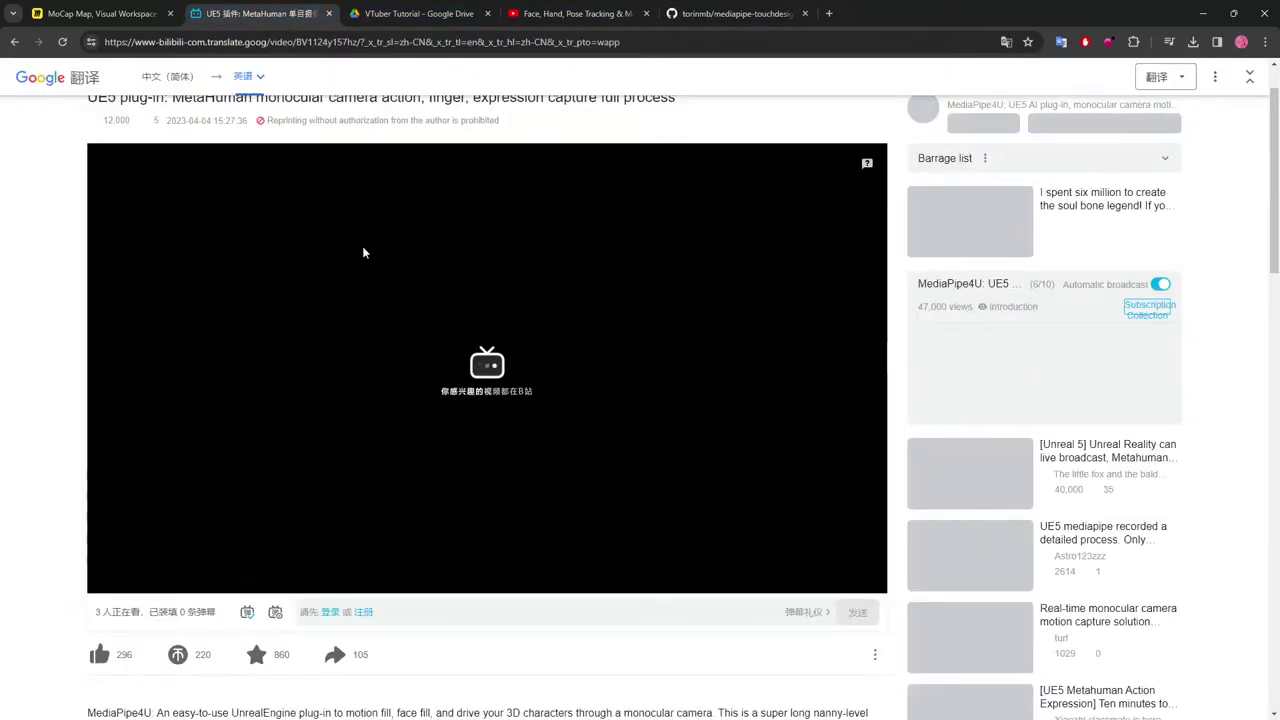
click(15, 42)
scroll(269, 183, down, 15)
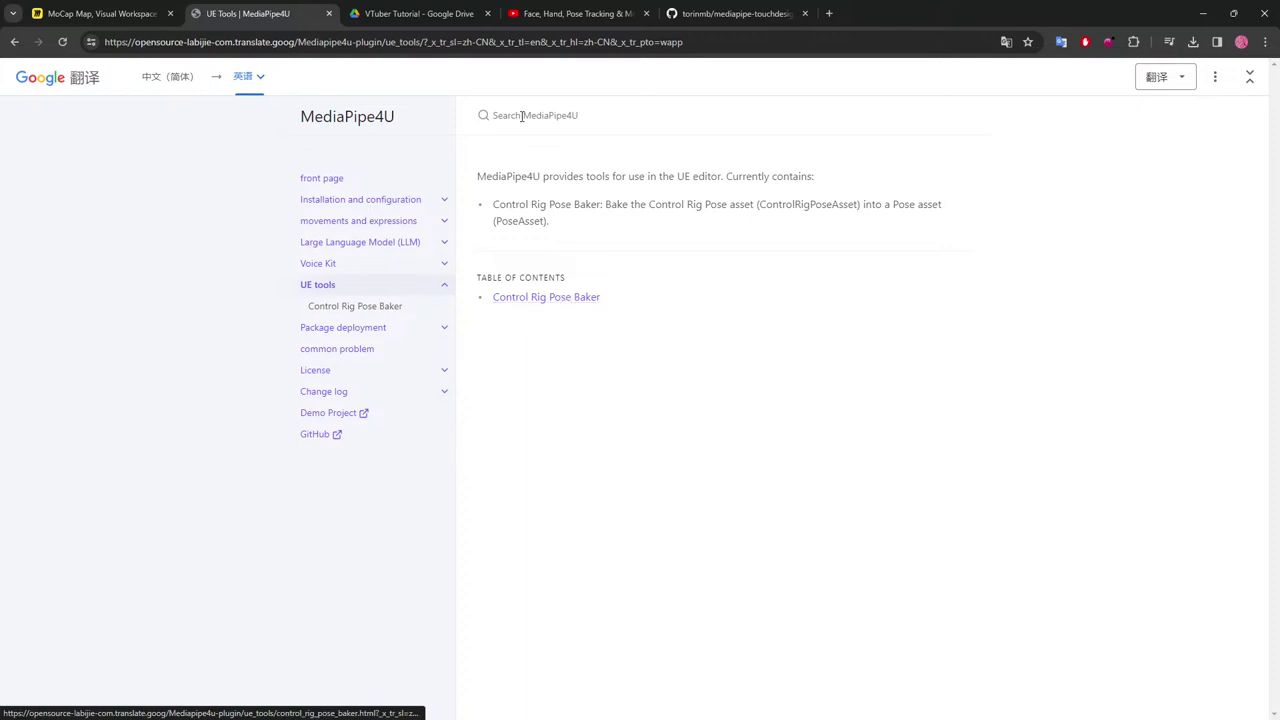
click(366, 222)
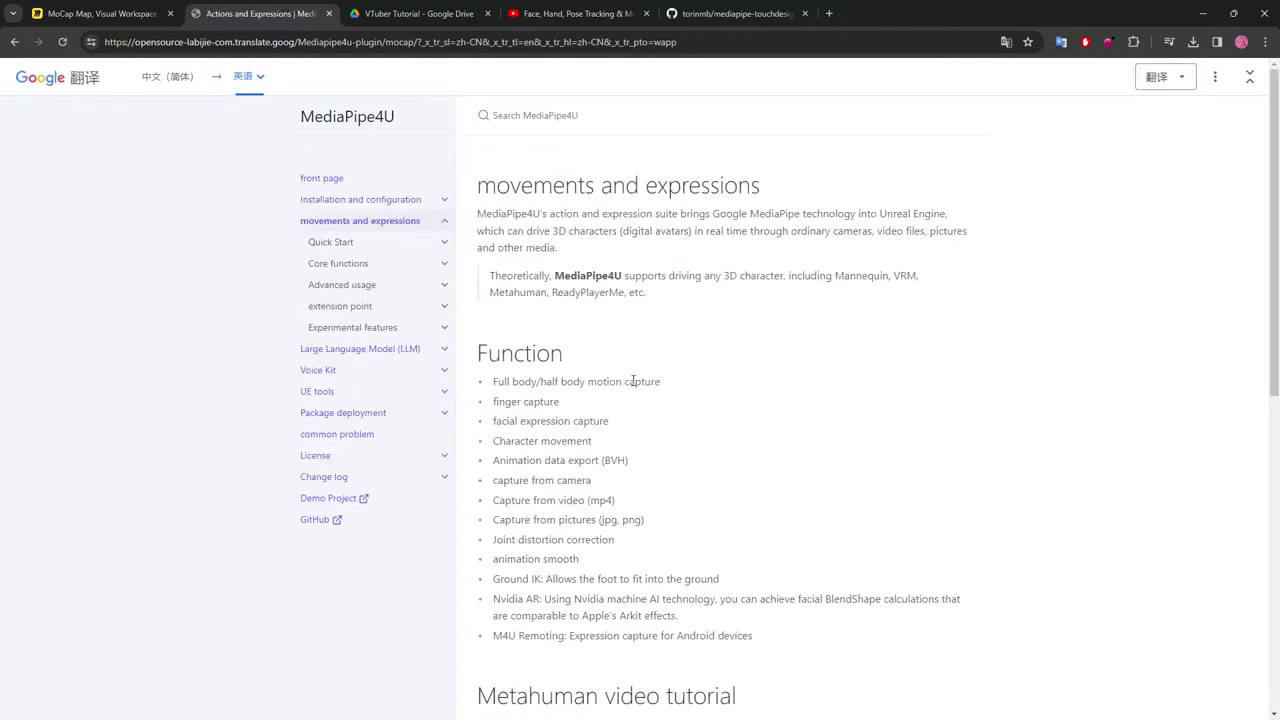
scroll(633, 381, down, 6)
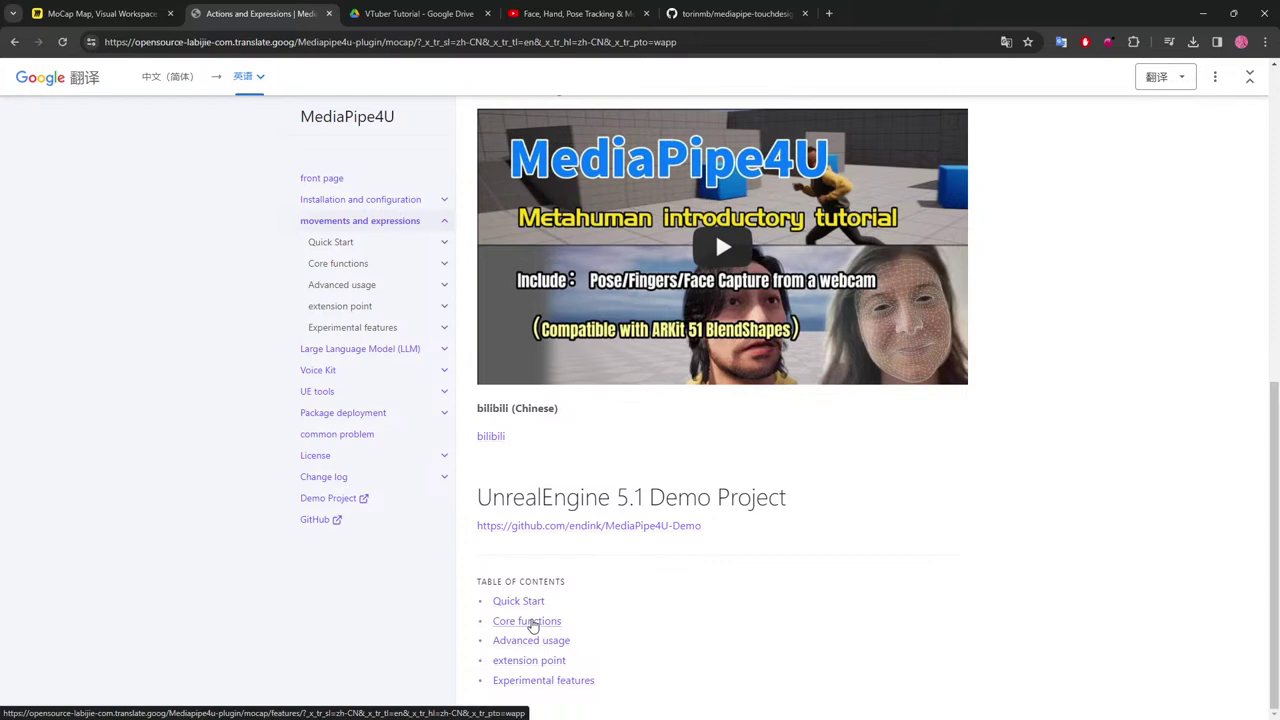
scroll(560, 366, up, 6)
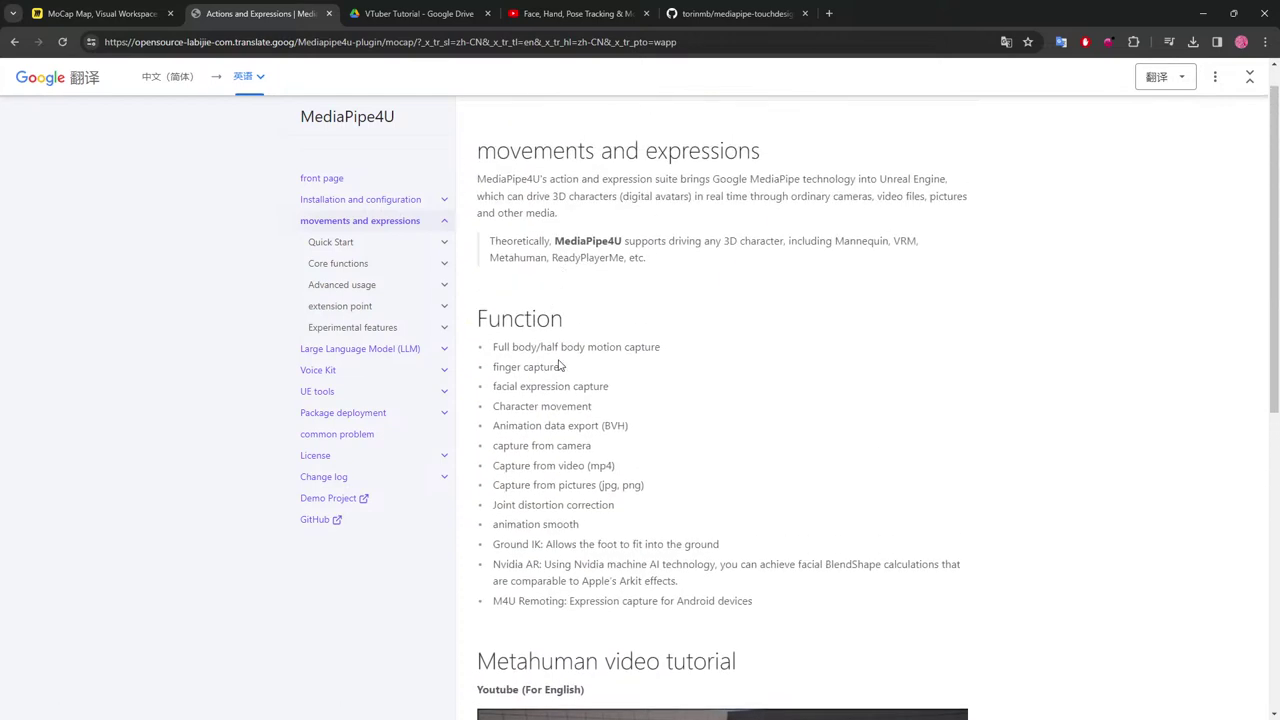
scroll(591, 323, up, 1)
drag(552, 185, 826, 303)
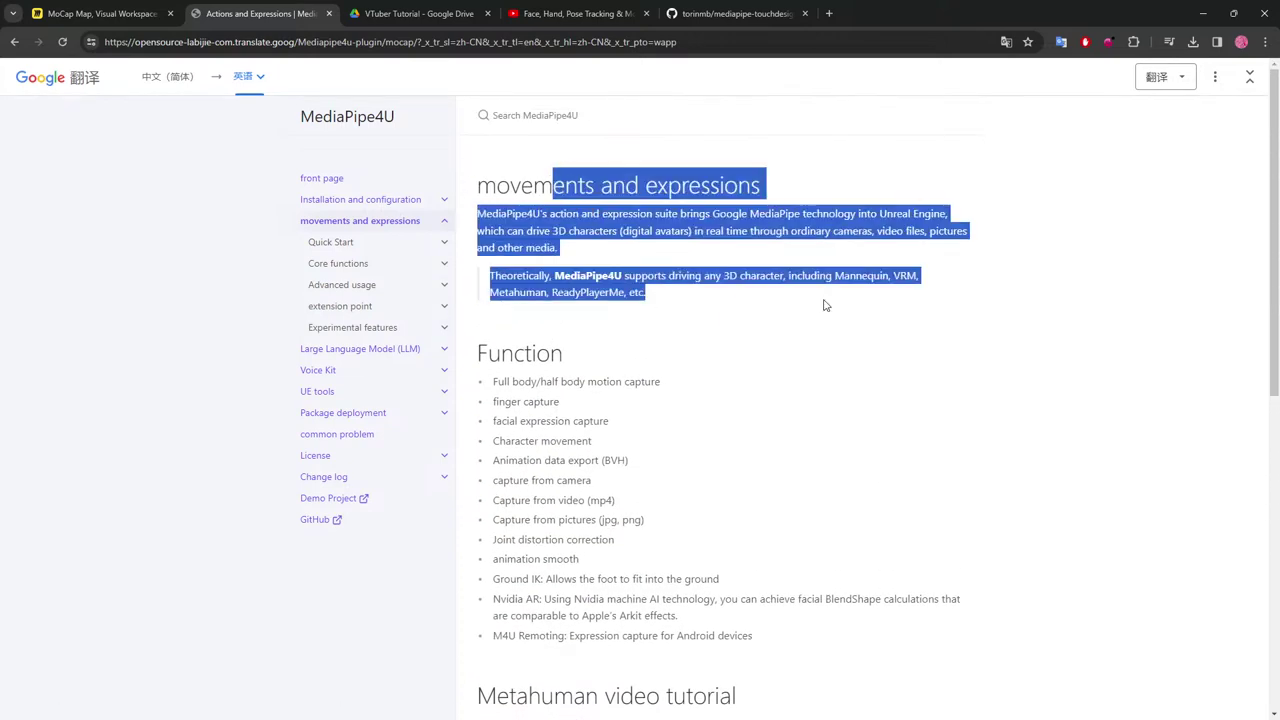
click(826, 303)
Browse the Quick Start, head solver and Core functions pages, ending on Installation and configuration.
click(353, 245)
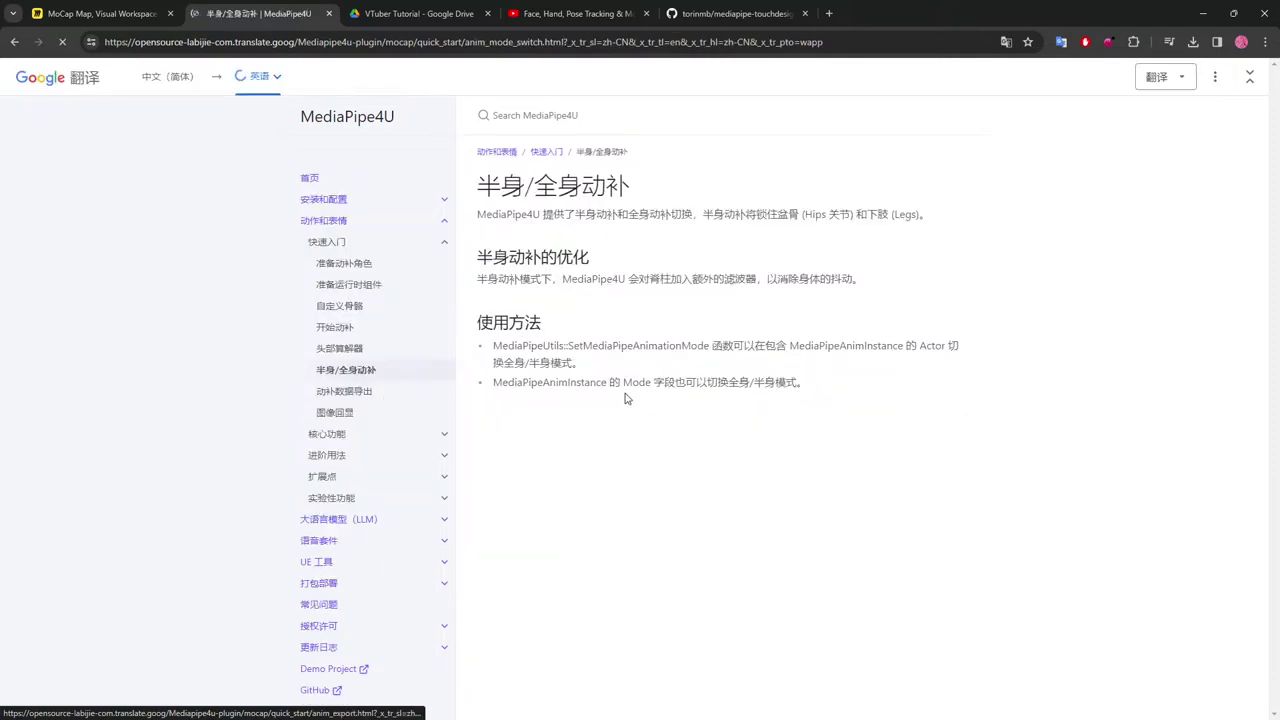
drag(576, 314, 548, 231)
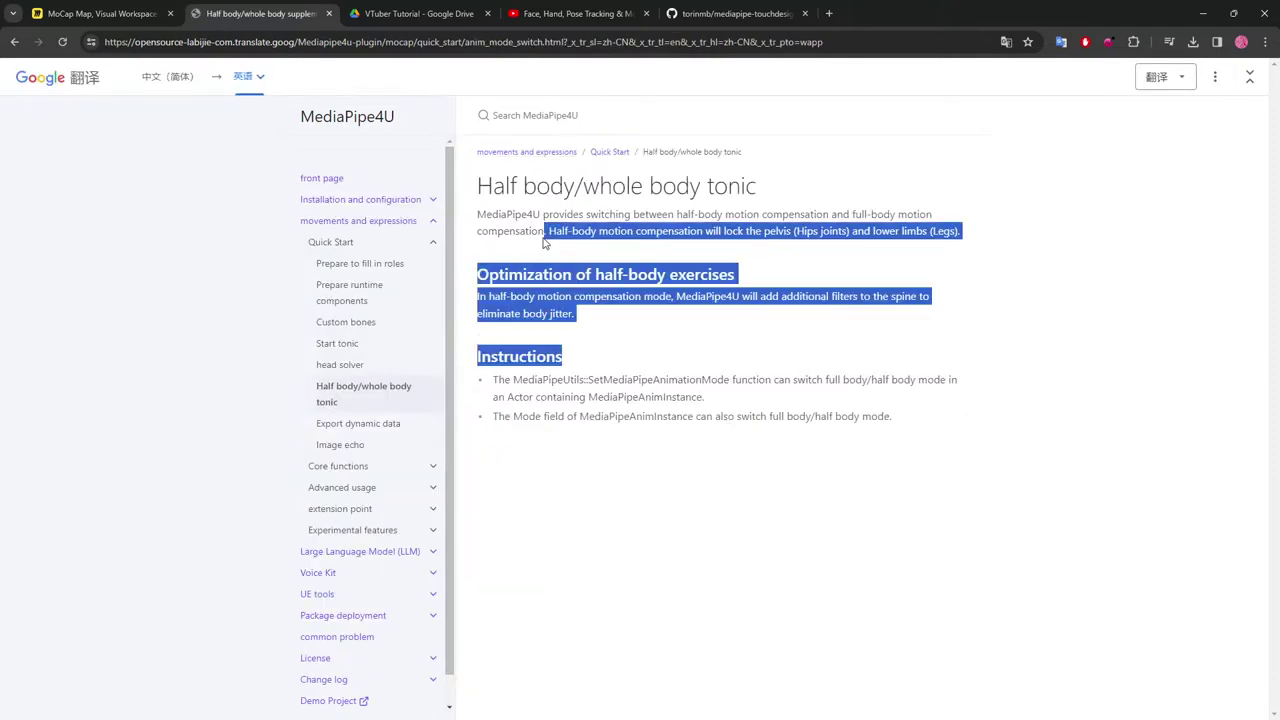
click(354, 373)
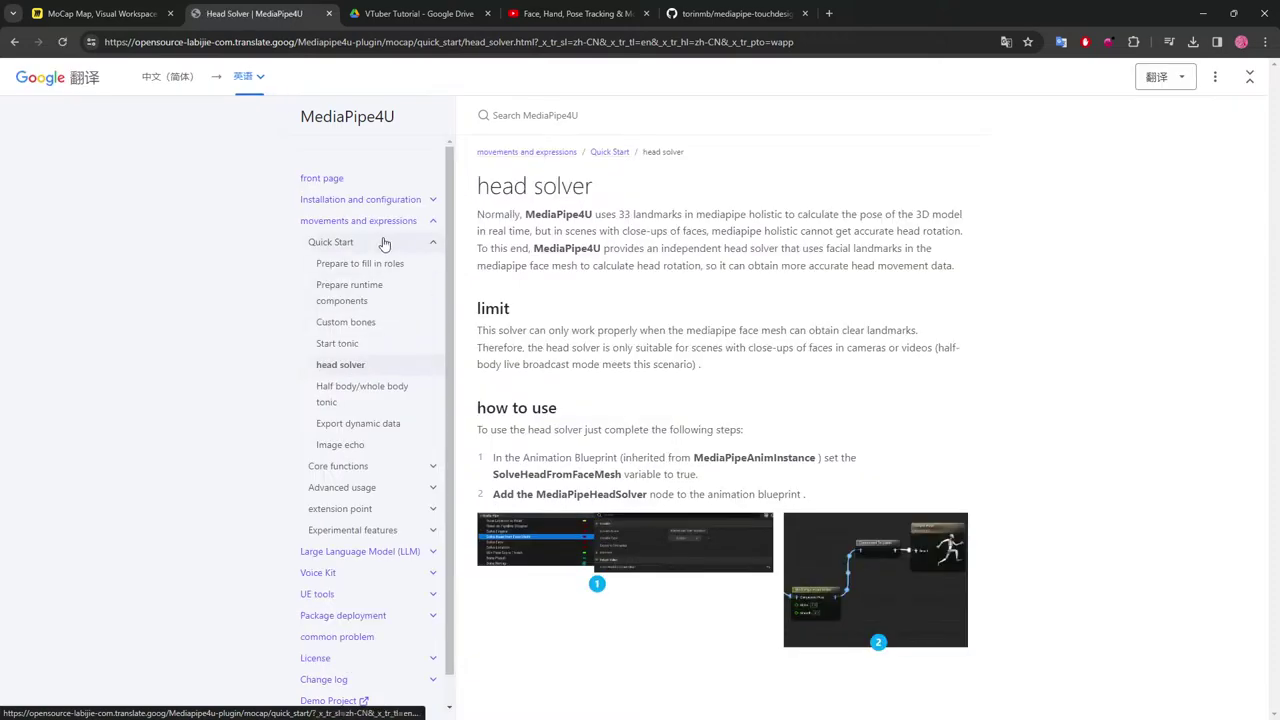
click(385, 467)
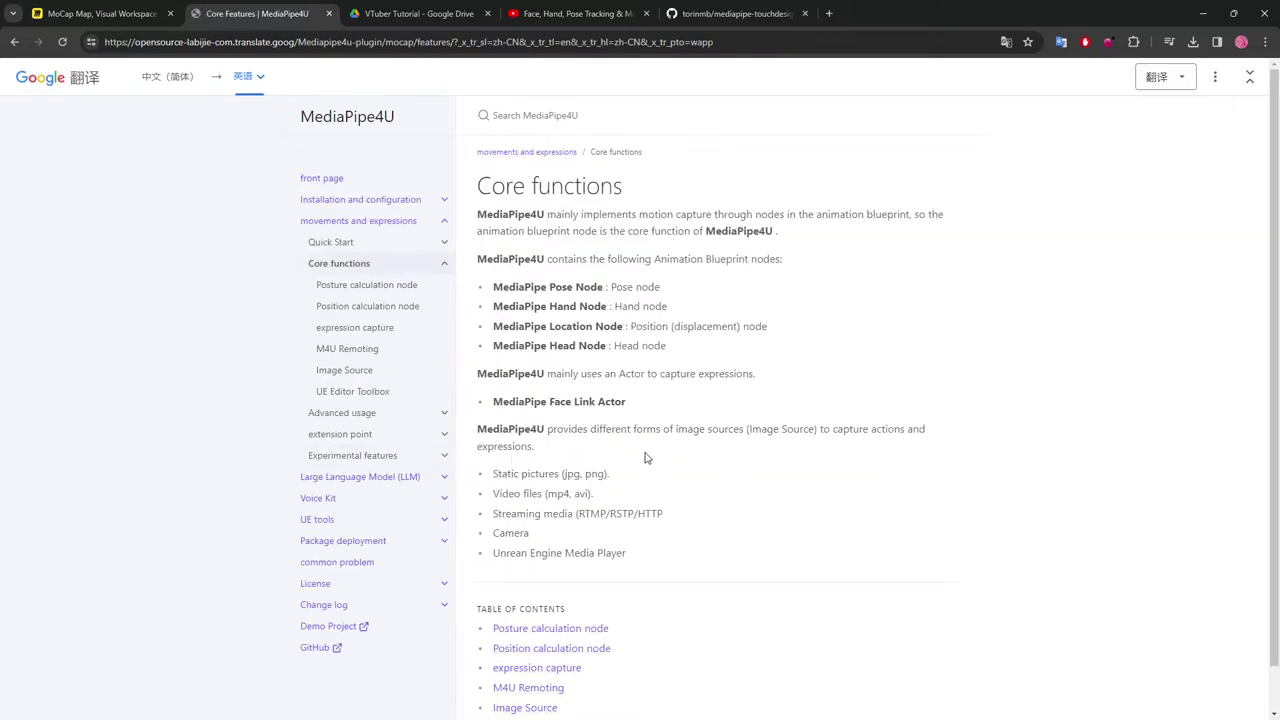
scroll(650, 465, down, 1)
scroll(304, 220, up, 1)
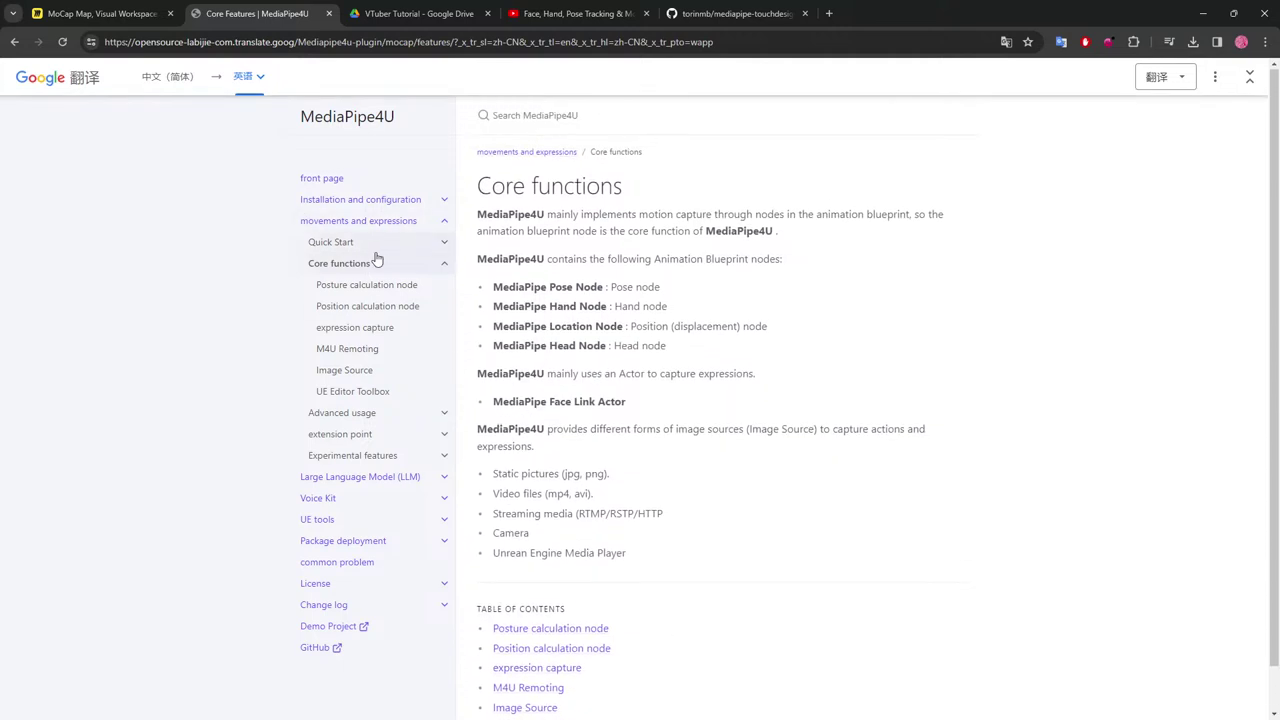
click(380, 200)
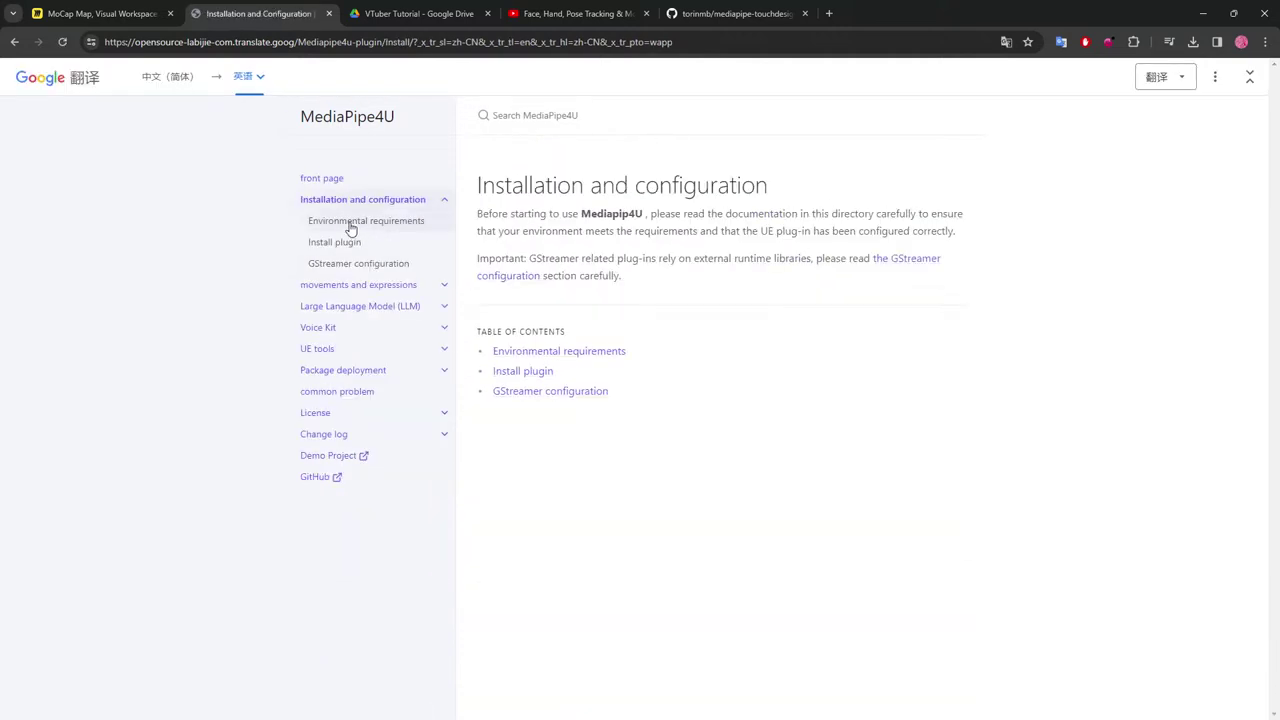
Read through the GStreamer configuration page, then go to the movements and expressions Quick Start guide.
click(369, 268)
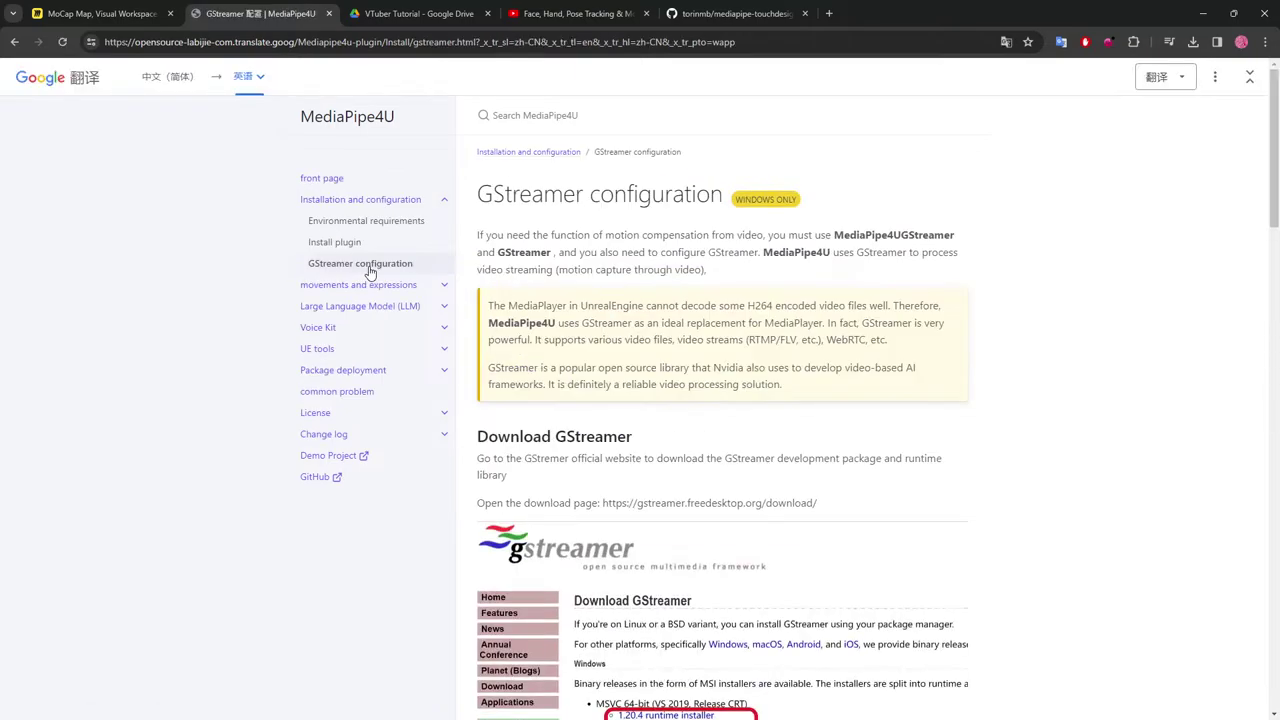
scroll(797, 426, down, 9)
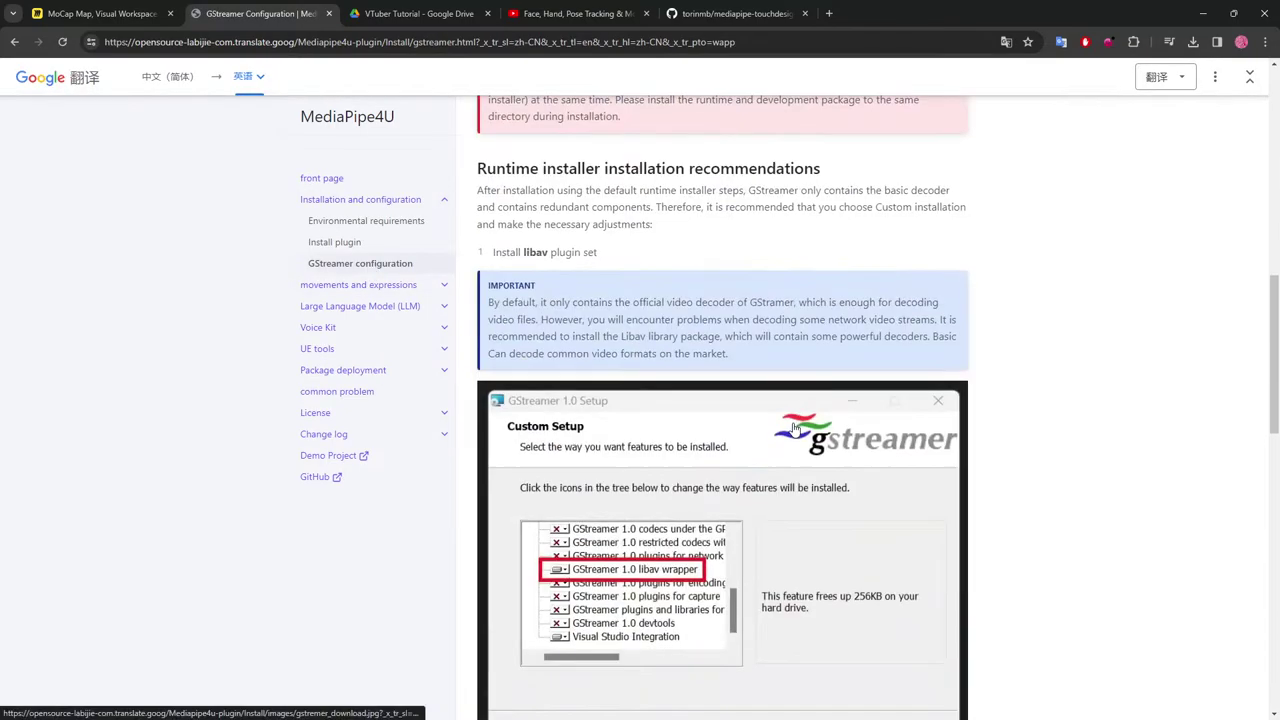
scroll(793, 428, down, 6)
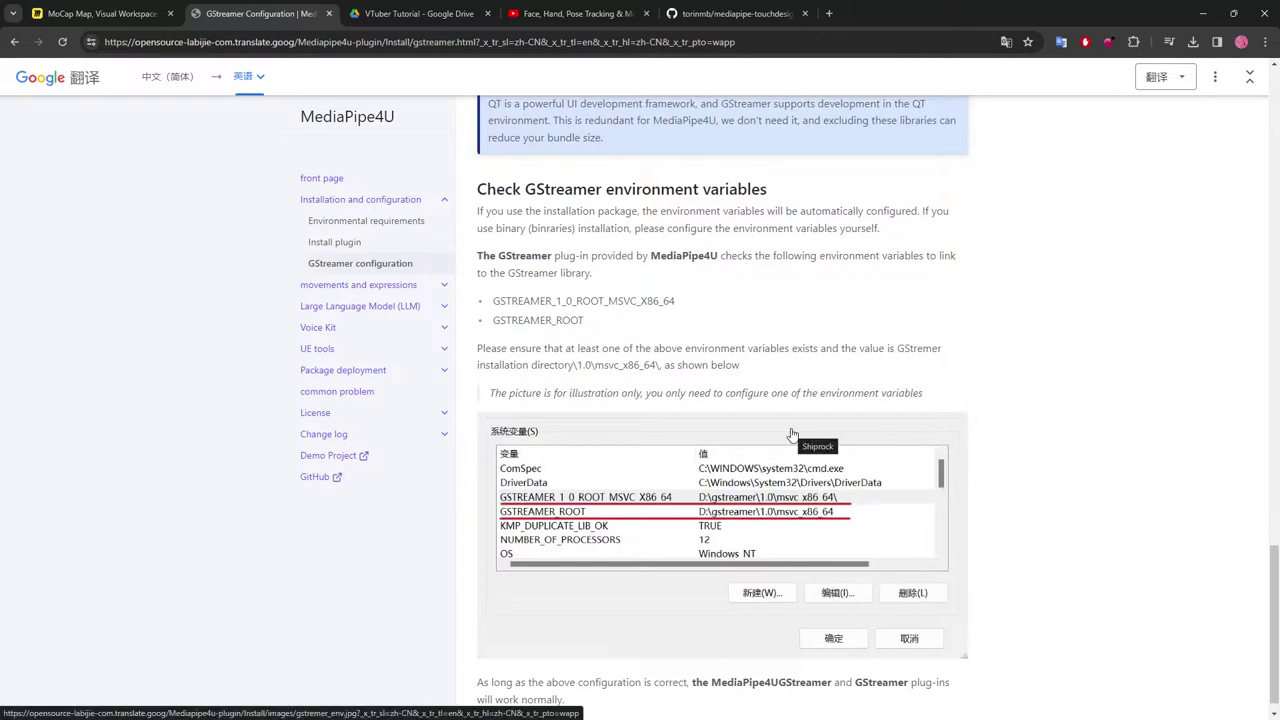
scroll(792, 434, down, 1)
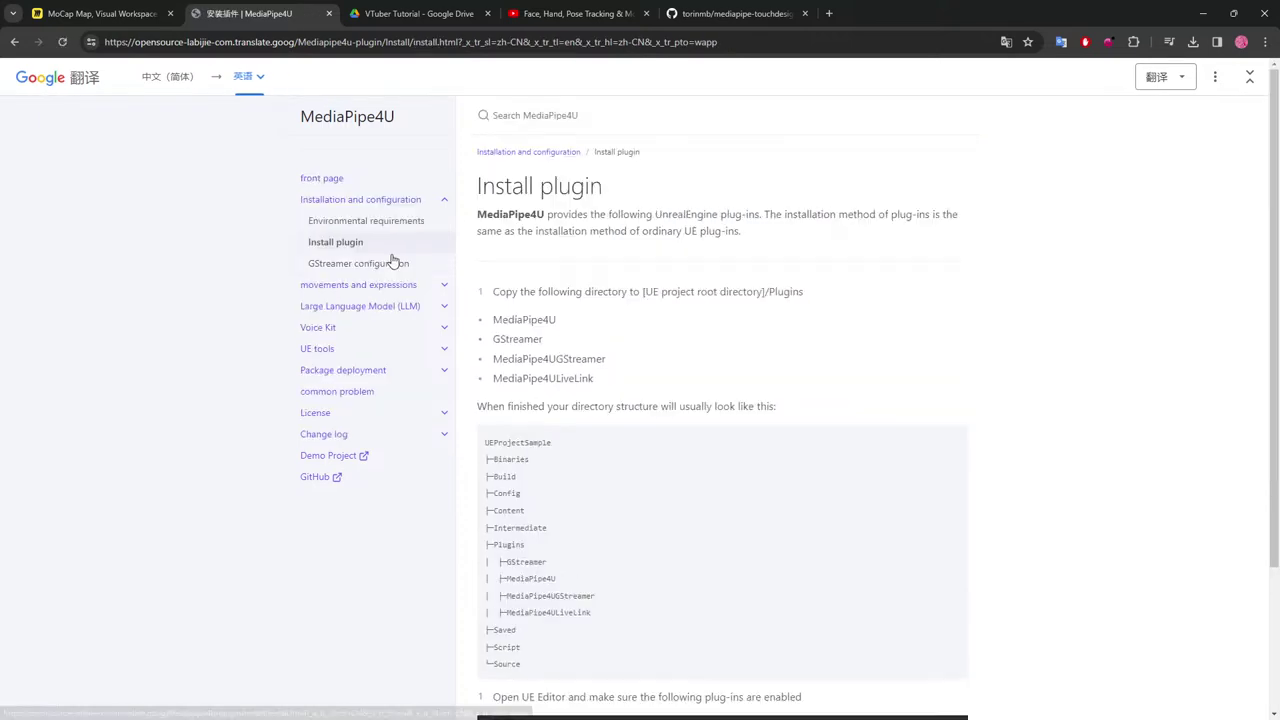
scroll(600, 392, down, 2)
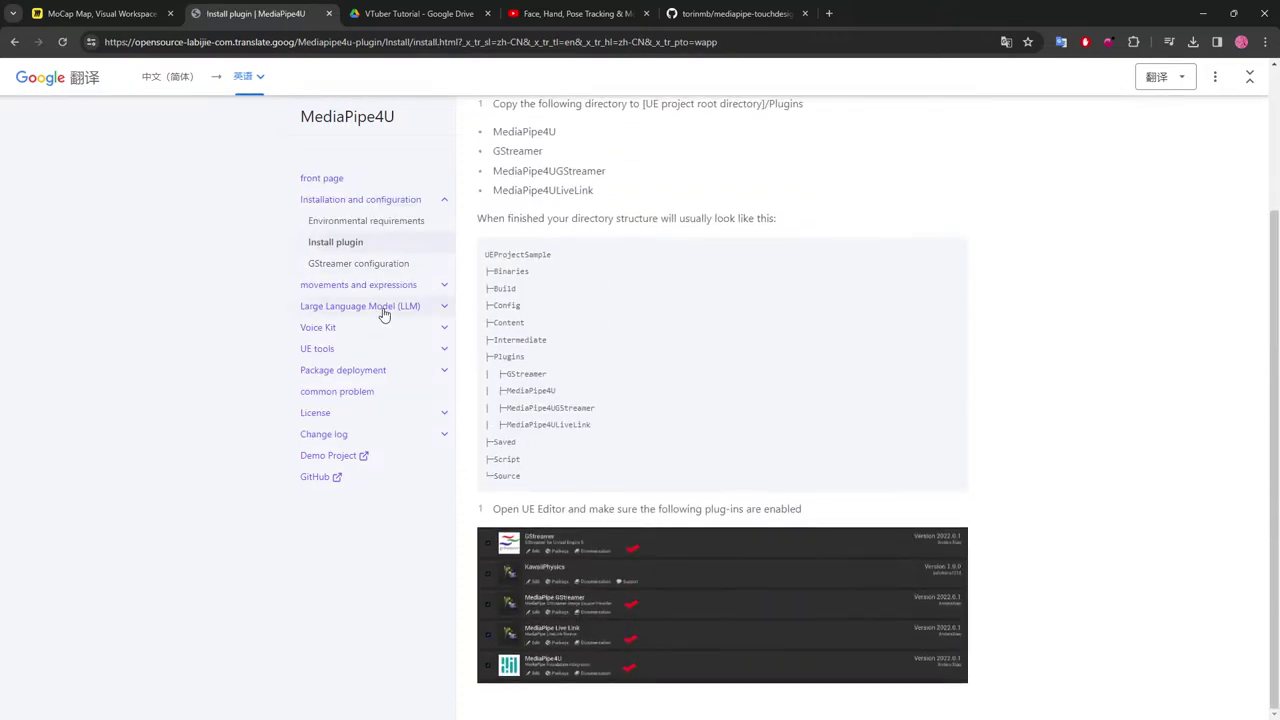
click(362, 284)
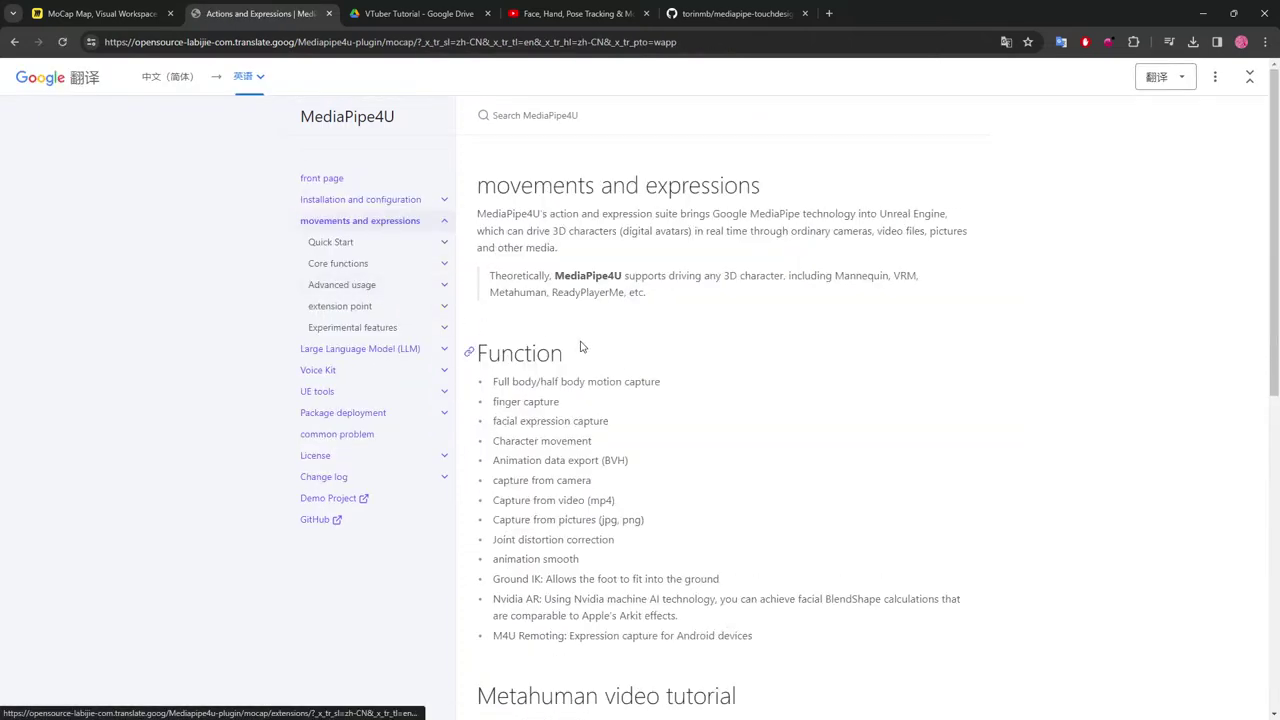
click(365, 244)
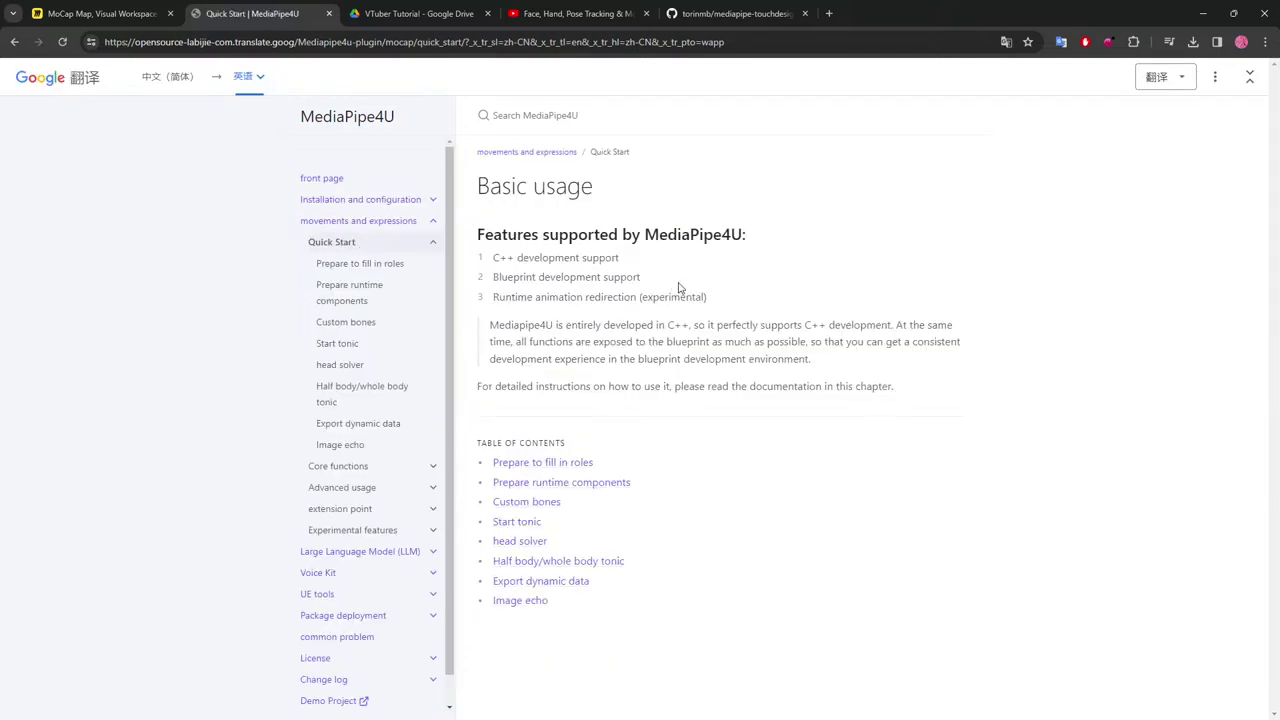
Read the 'Prepare to fill in roles' documentation page.
click(524, 466)
scroll(686, 397, down, 15)
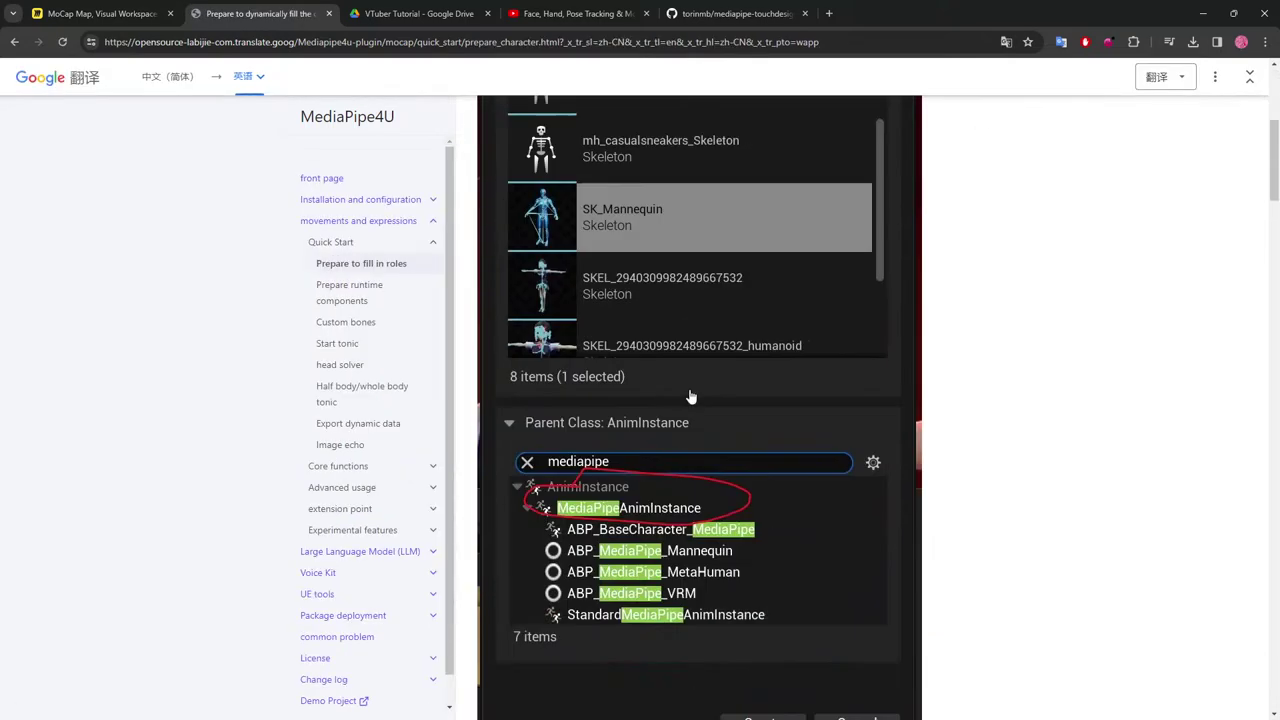
scroll(630, 420, down, 4)
scroll(634, 404, up, 4)
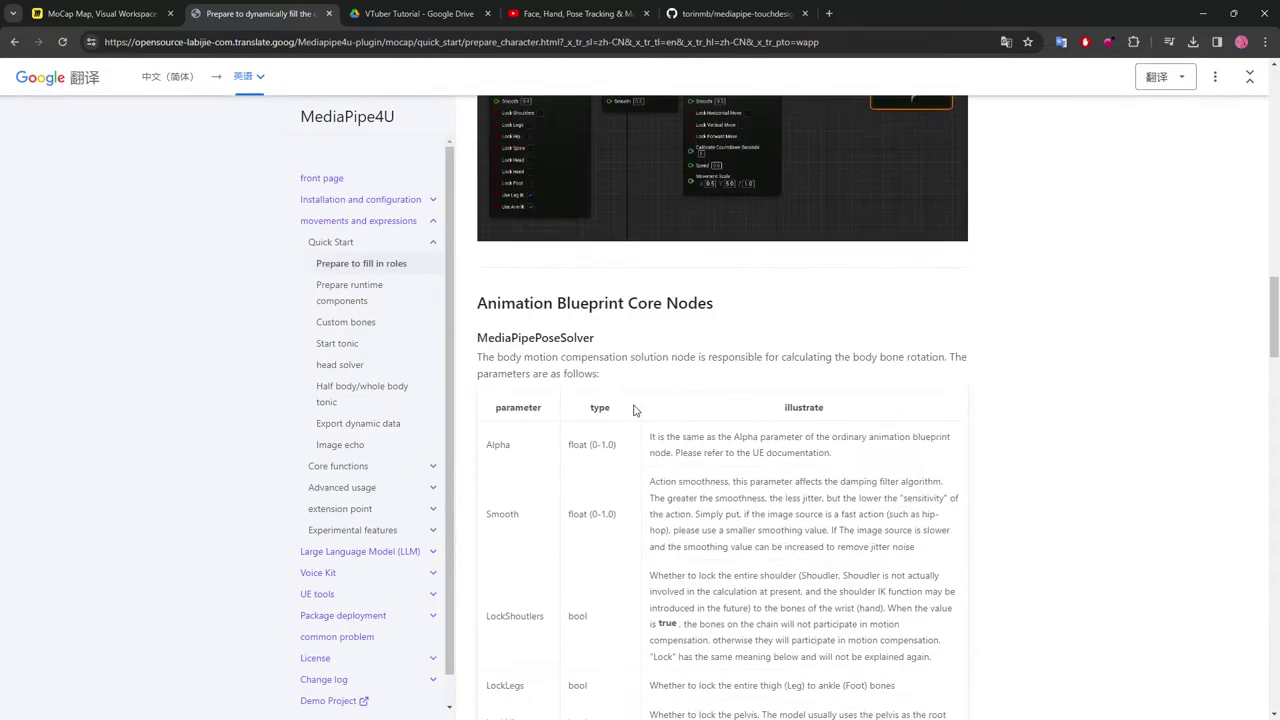
scroll(712, 405, down, 15)
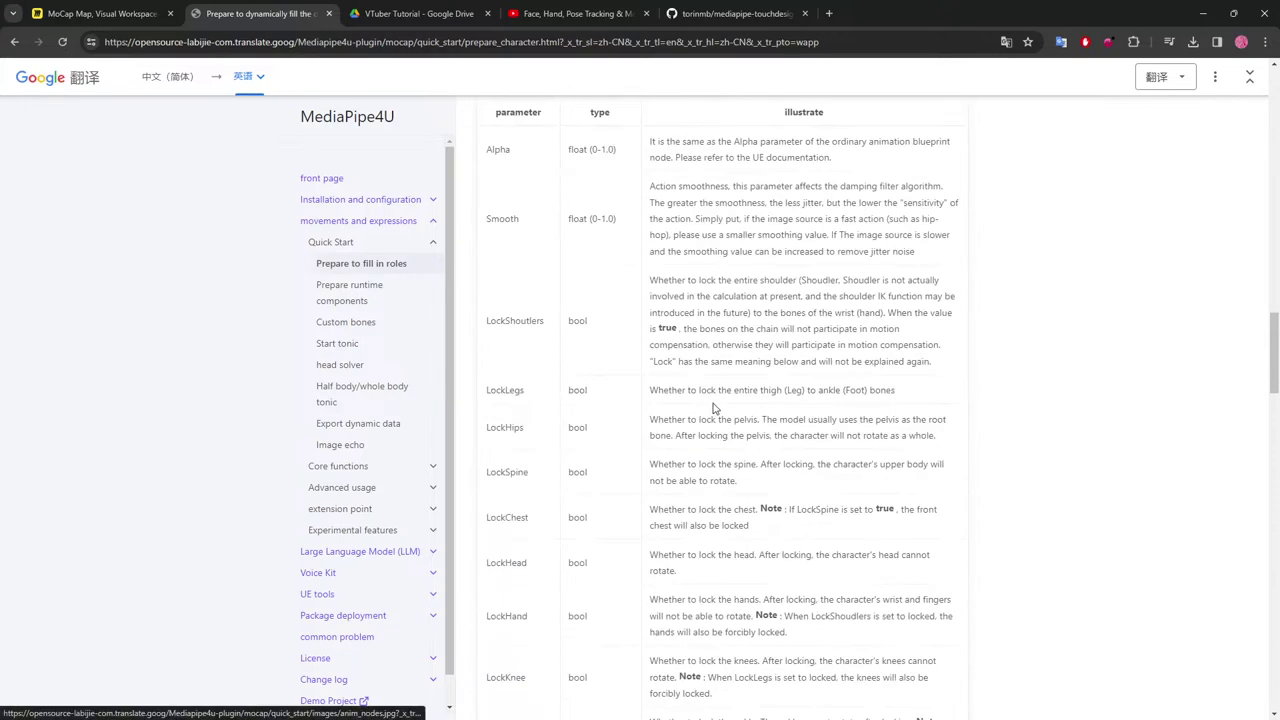
Read 'Prepare runtime components' down to the Create Actor section, then return to Unreal Editor.
click(366, 285)
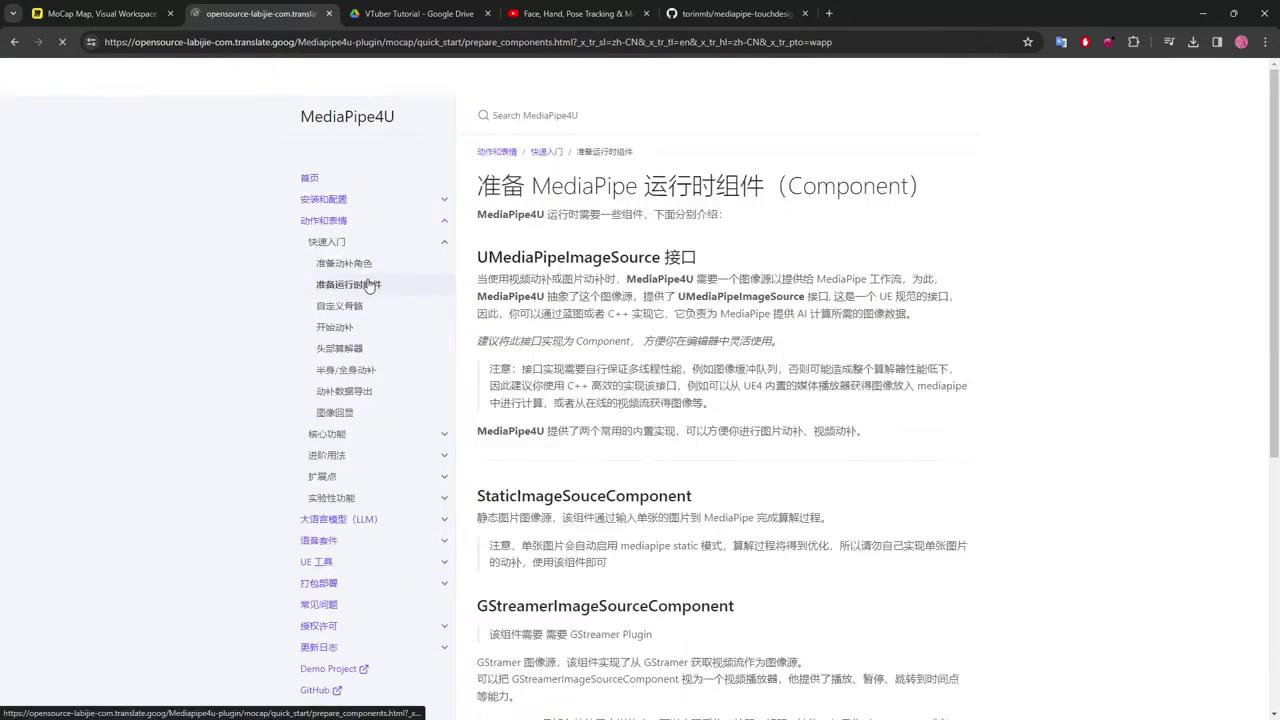
scroll(717, 346, down, 4)
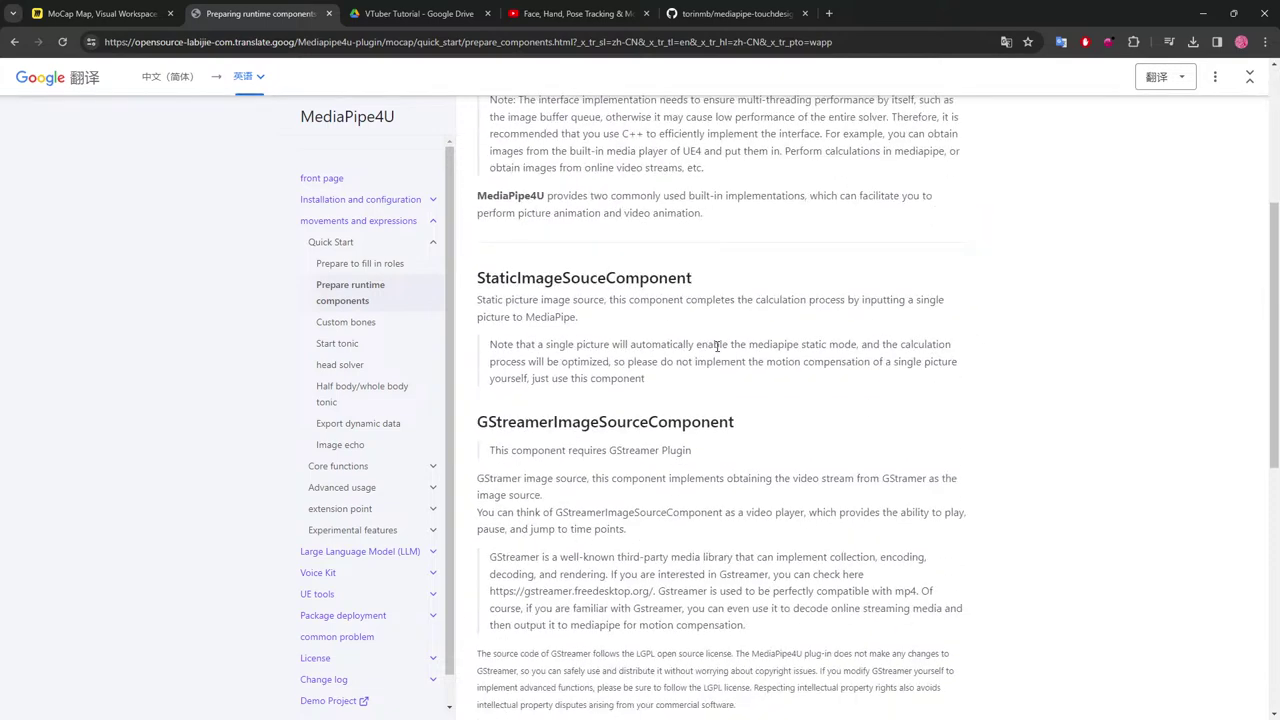
scroll(660, 340, up, 4)
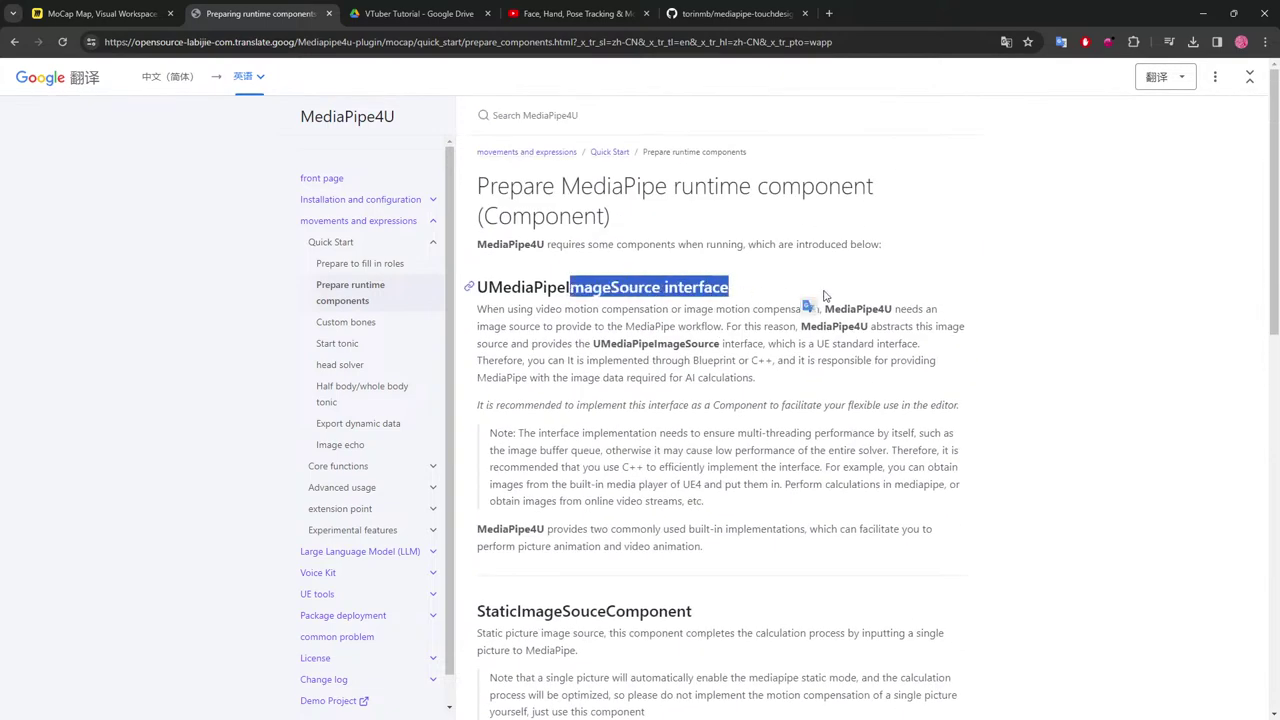
scroll(820, 309, down, 10)
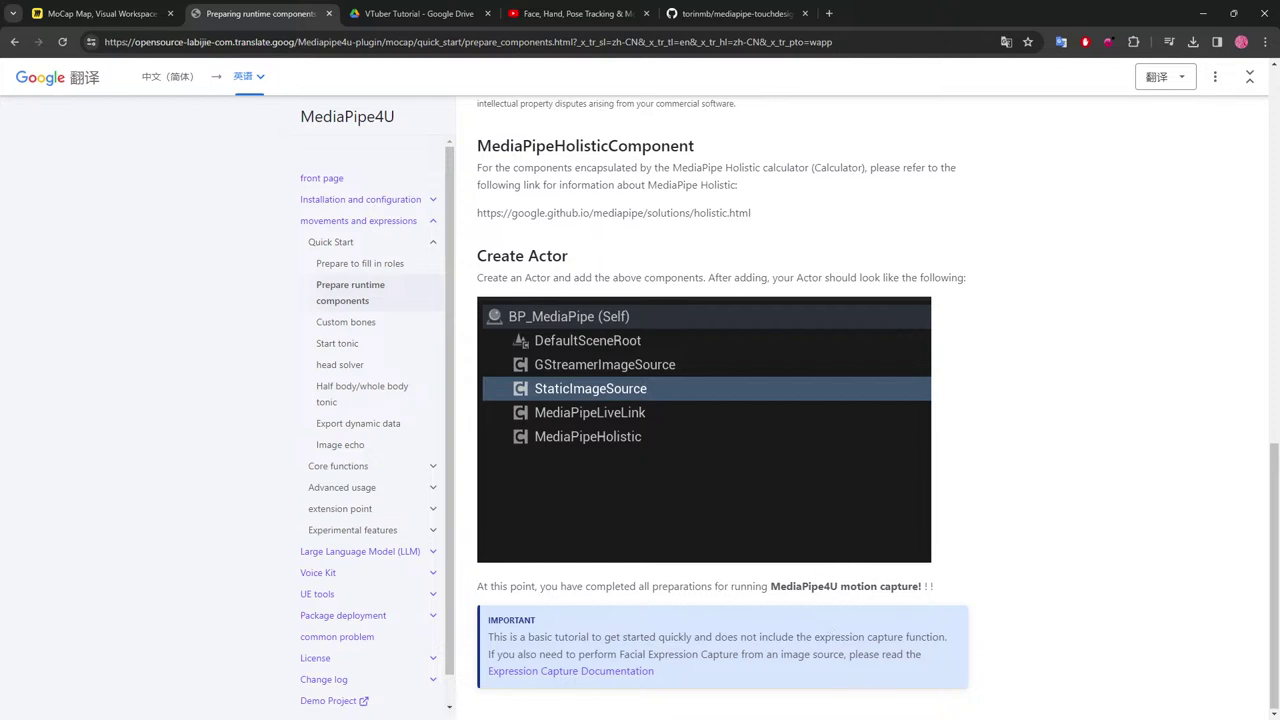
key(alt+Tab)
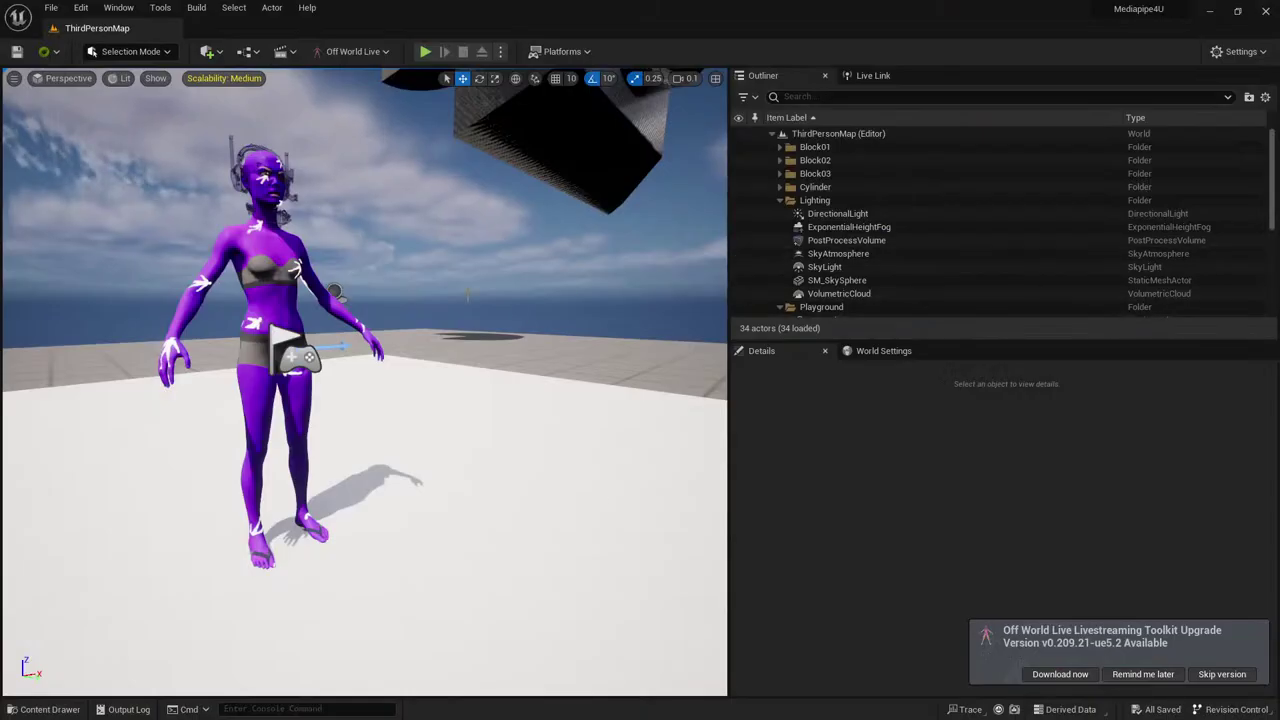
Select BP_MediaPipeComponents, show its MediaPipeHolistic settings, and look at the Add component list.
scroll(874, 221, down, 2)
click(893, 212)
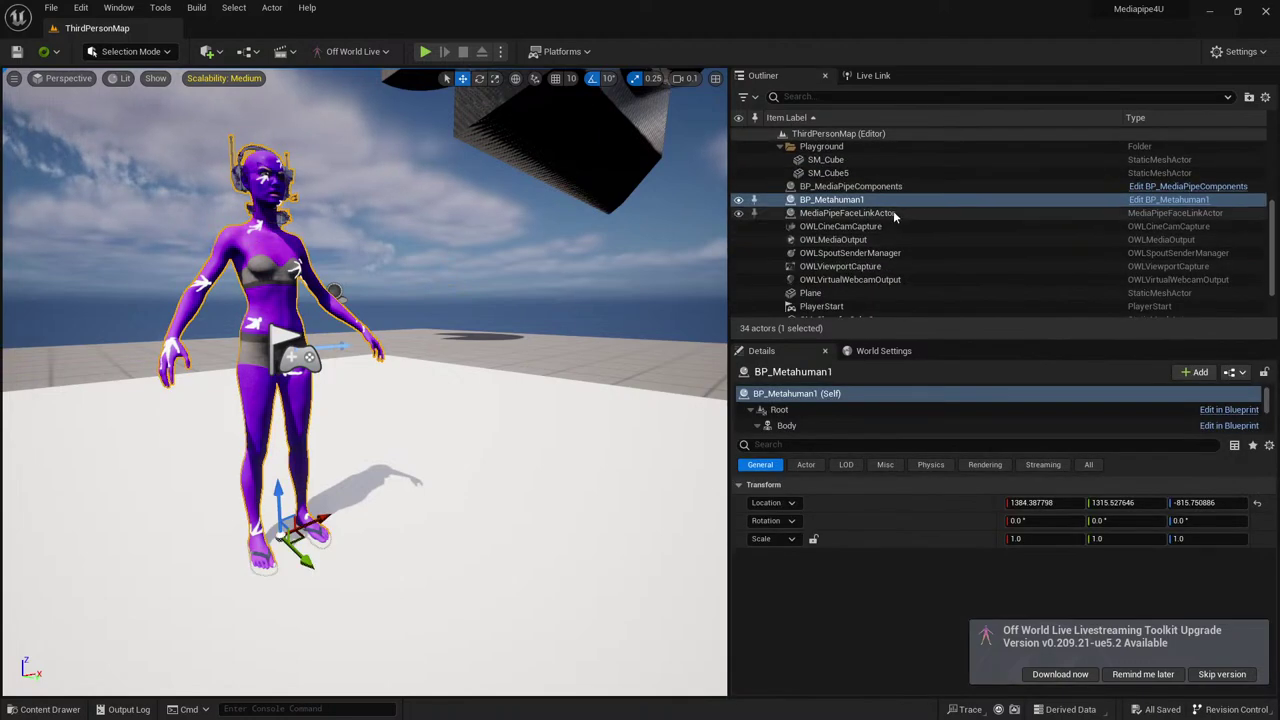
click(880, 187)
click(848, 425)
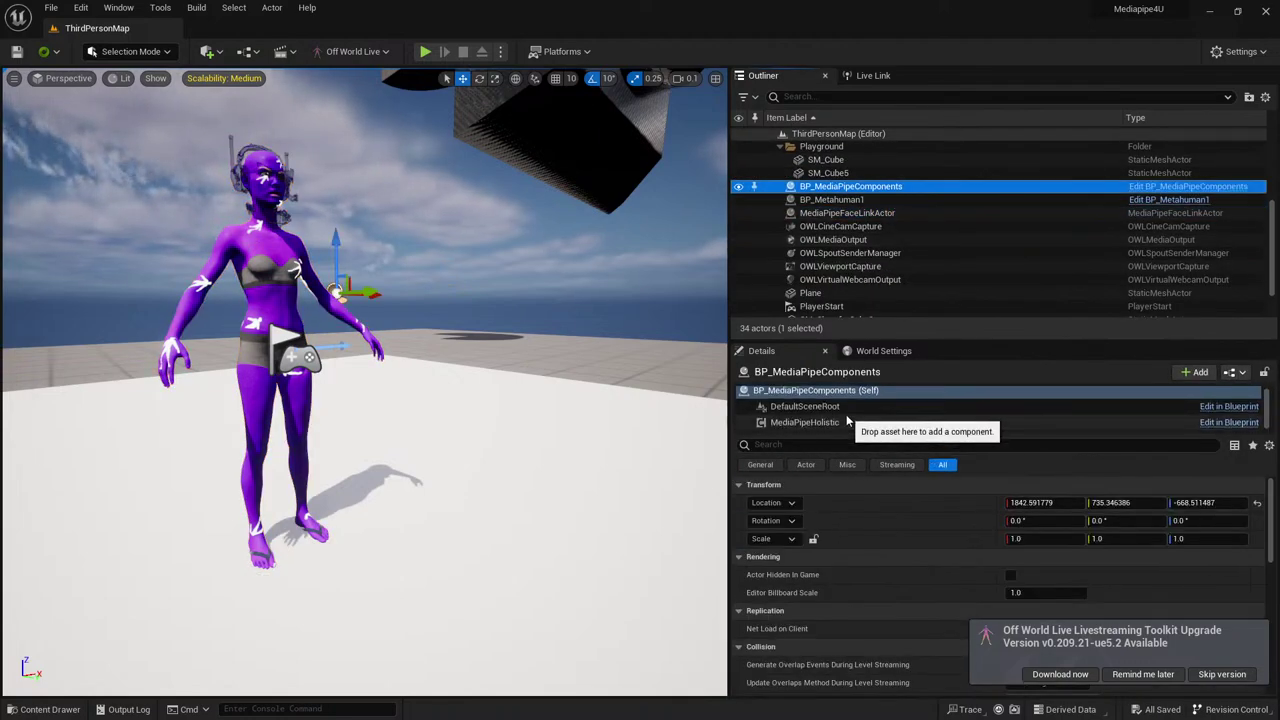
click(1190, 372)
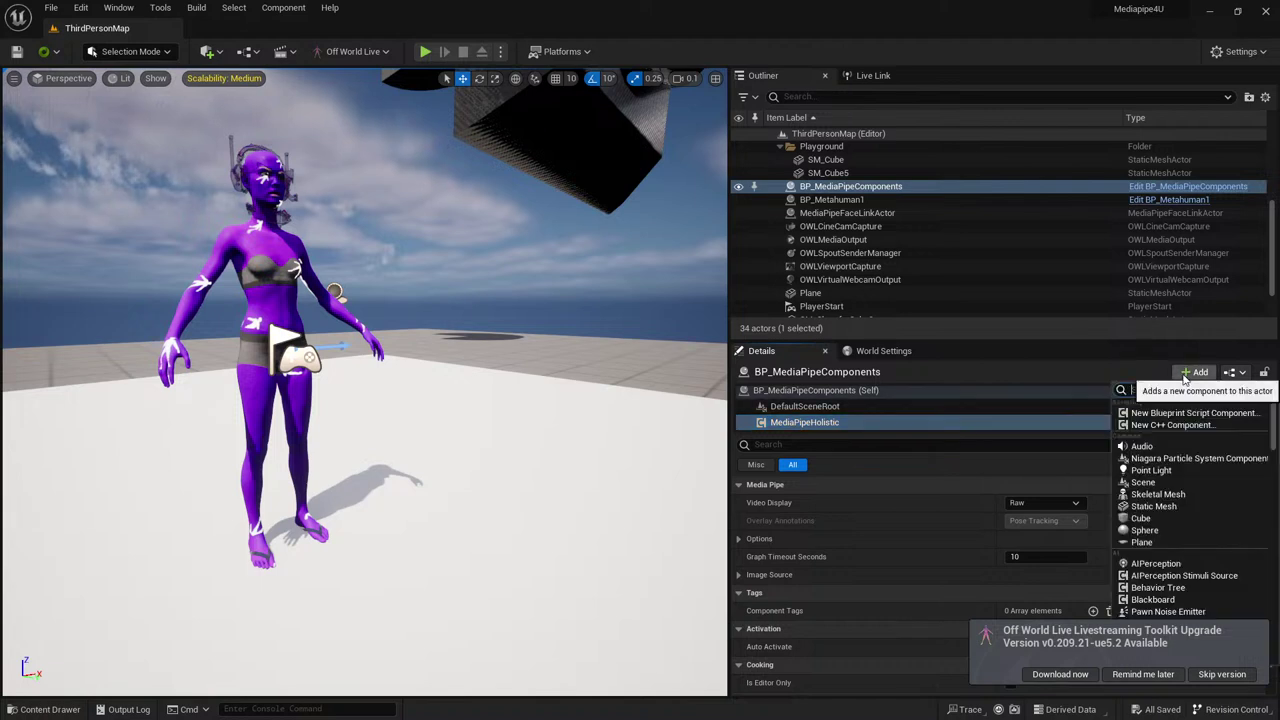
scroll(1176, 470, down, 5)
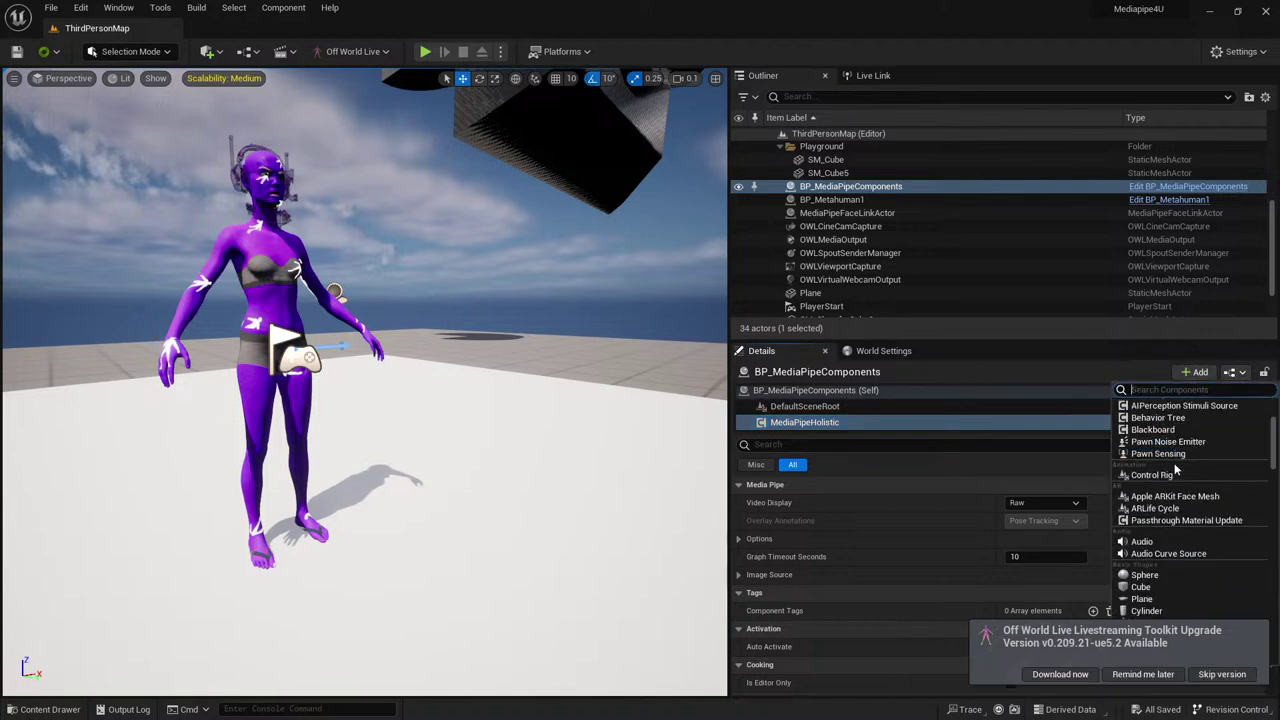
Shrink the editor window to compare with the documentation, then maximize it again.
drag(878, 7, 590, 264)
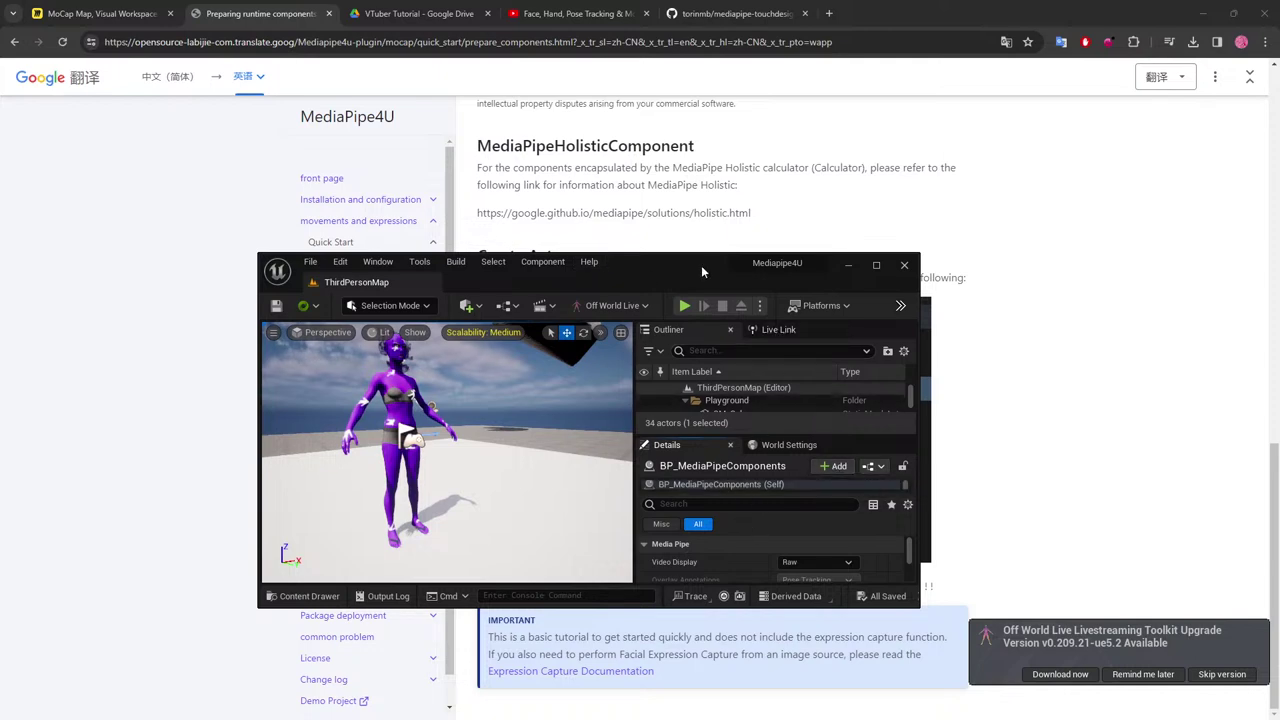
drag(701, 265, 724, 211)
click(900, 211)
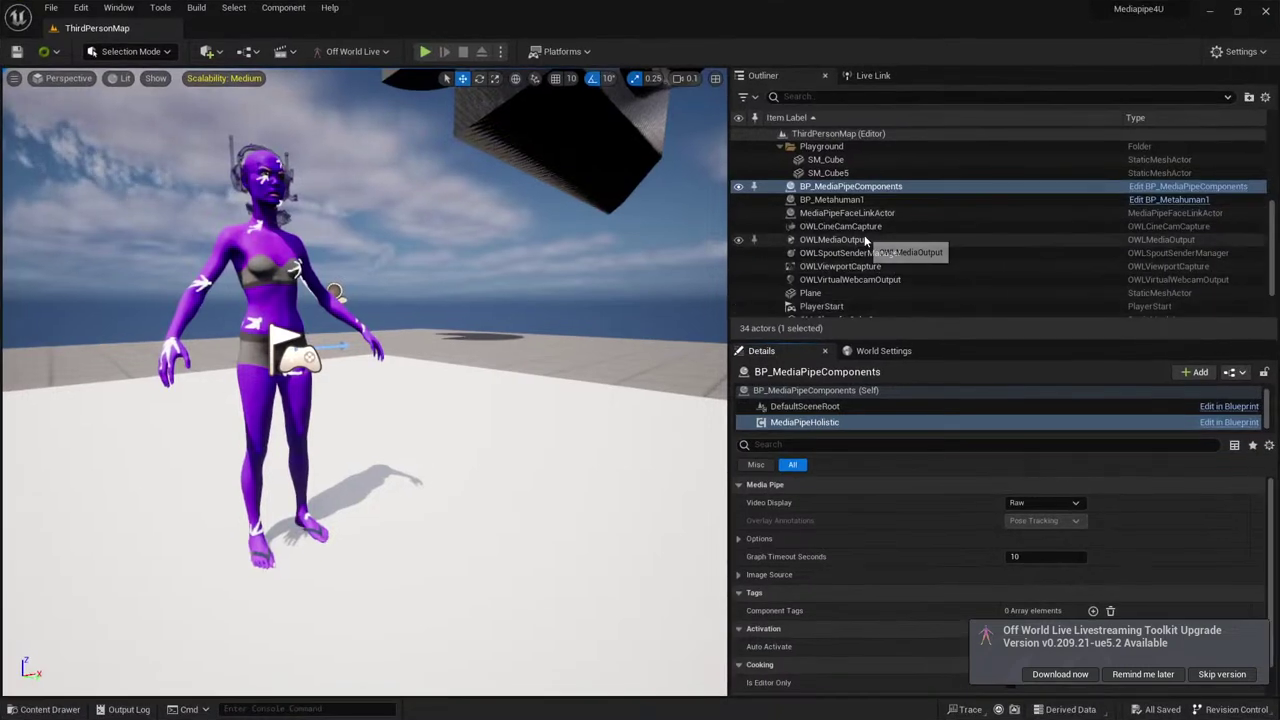
scroll(860, 243, down, 1)
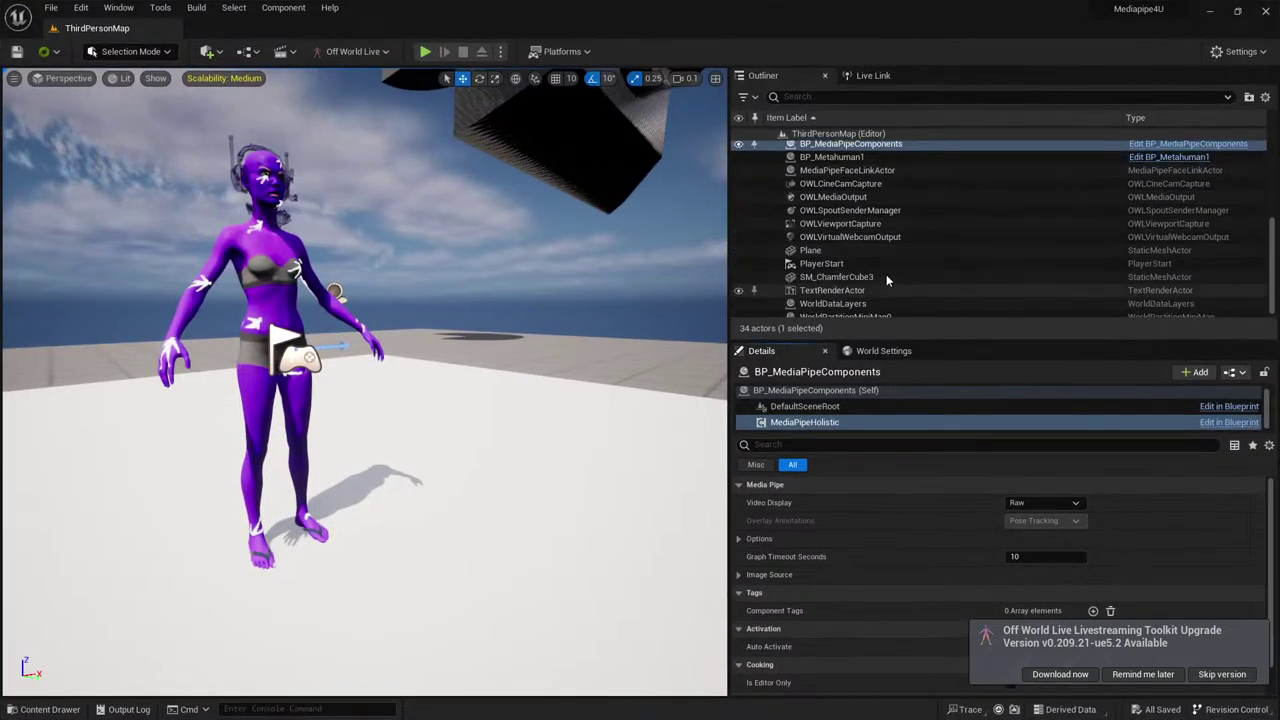
scroll(886, 274, up, 1)
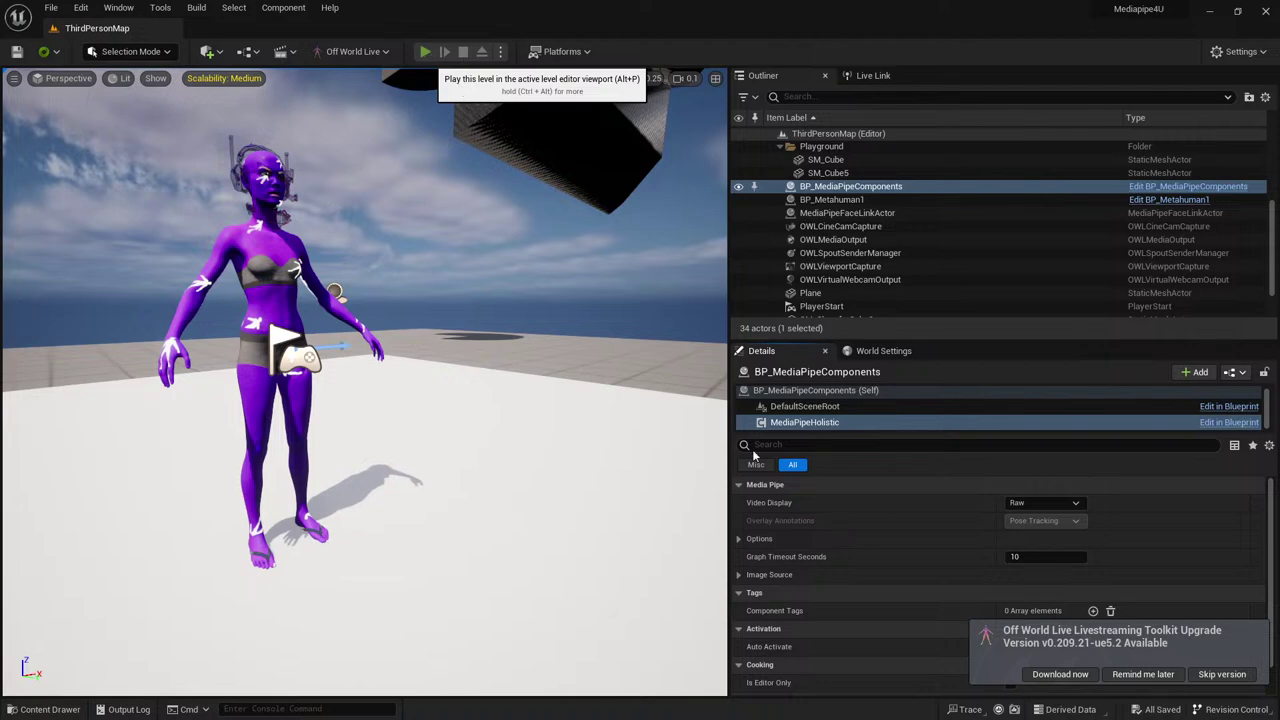
Run ThirdPersonMap with Alt+P and watch the purple MetaHuman follow the tracked body poses.
key(alt+p)
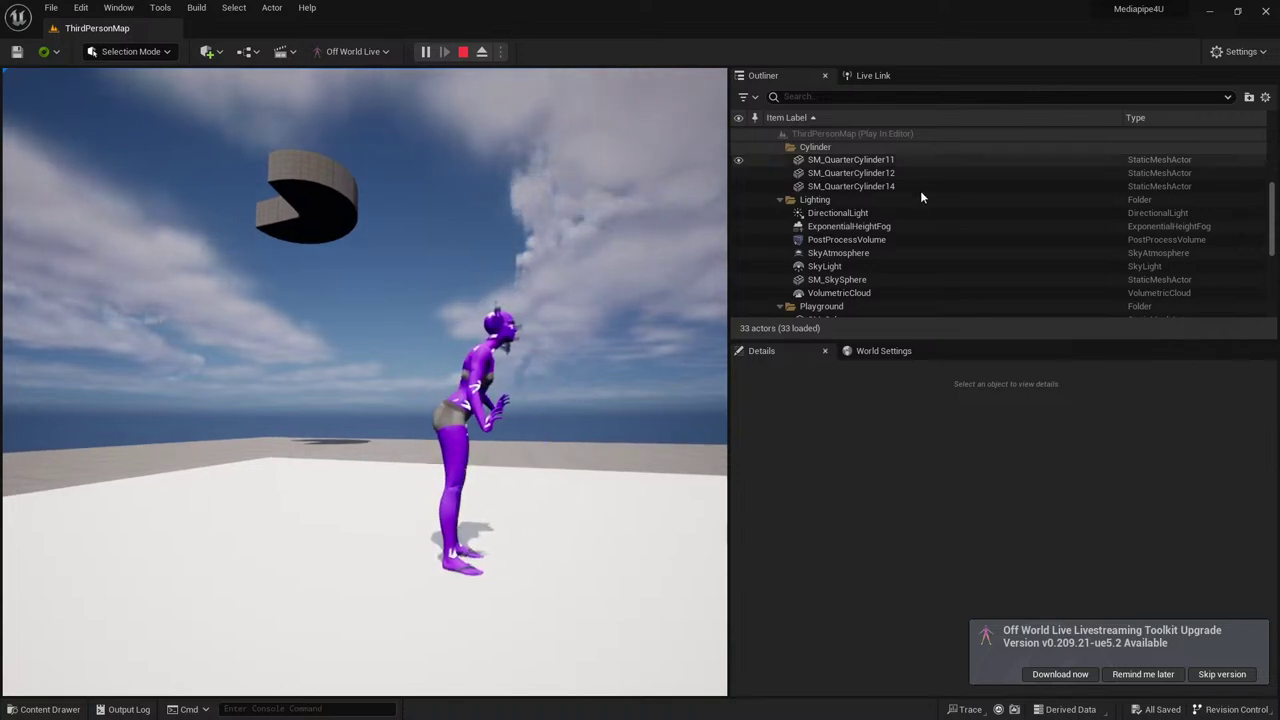
scroll(920, 262, up, 5)
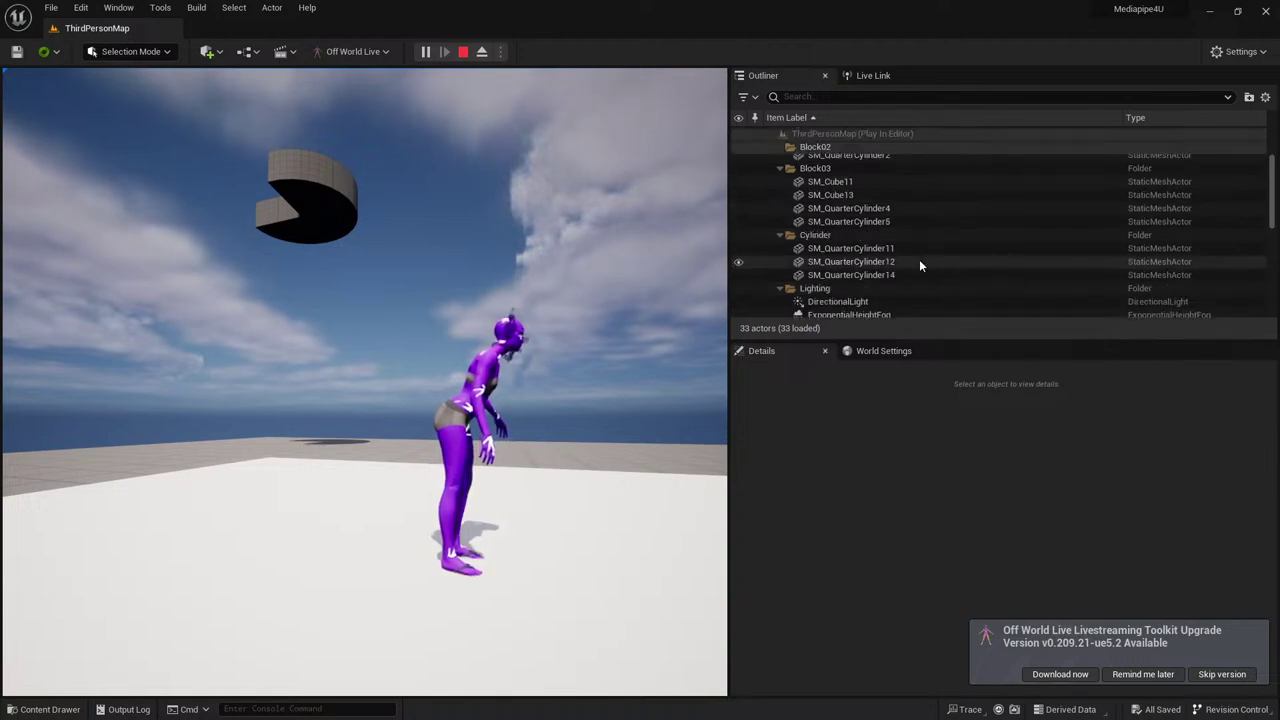
scroll(919, 259, down, 6)
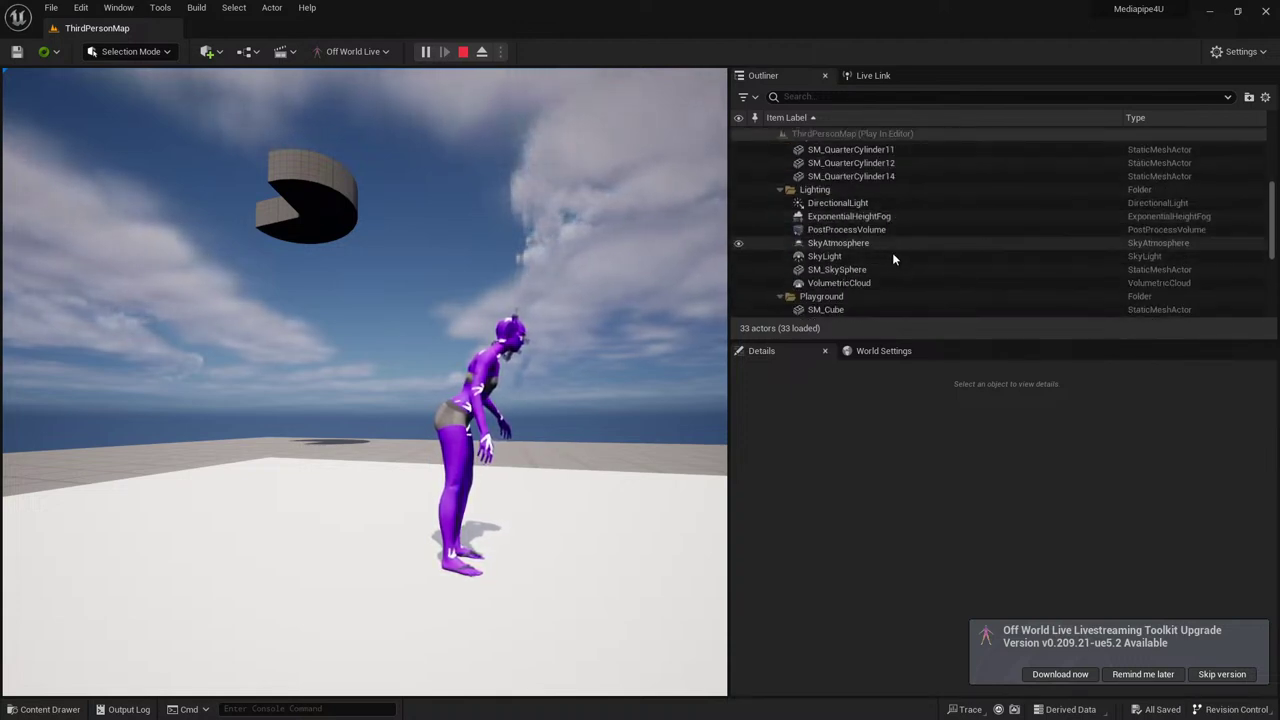
scroll(870, 235, down, 8)
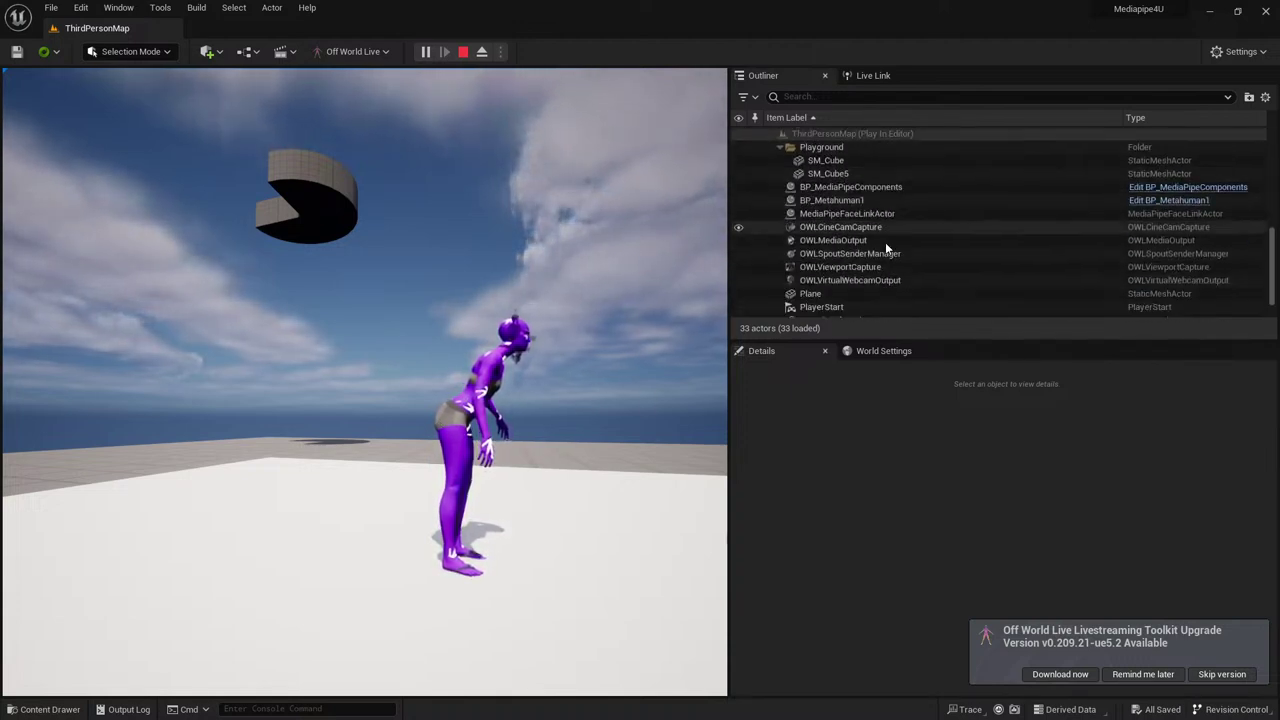
Calibrate the MediaPipeFaceLinkActor's face tracking twice mid-play, then review its Smooth Params (Head Smooth 0.5).
click(877, 213)
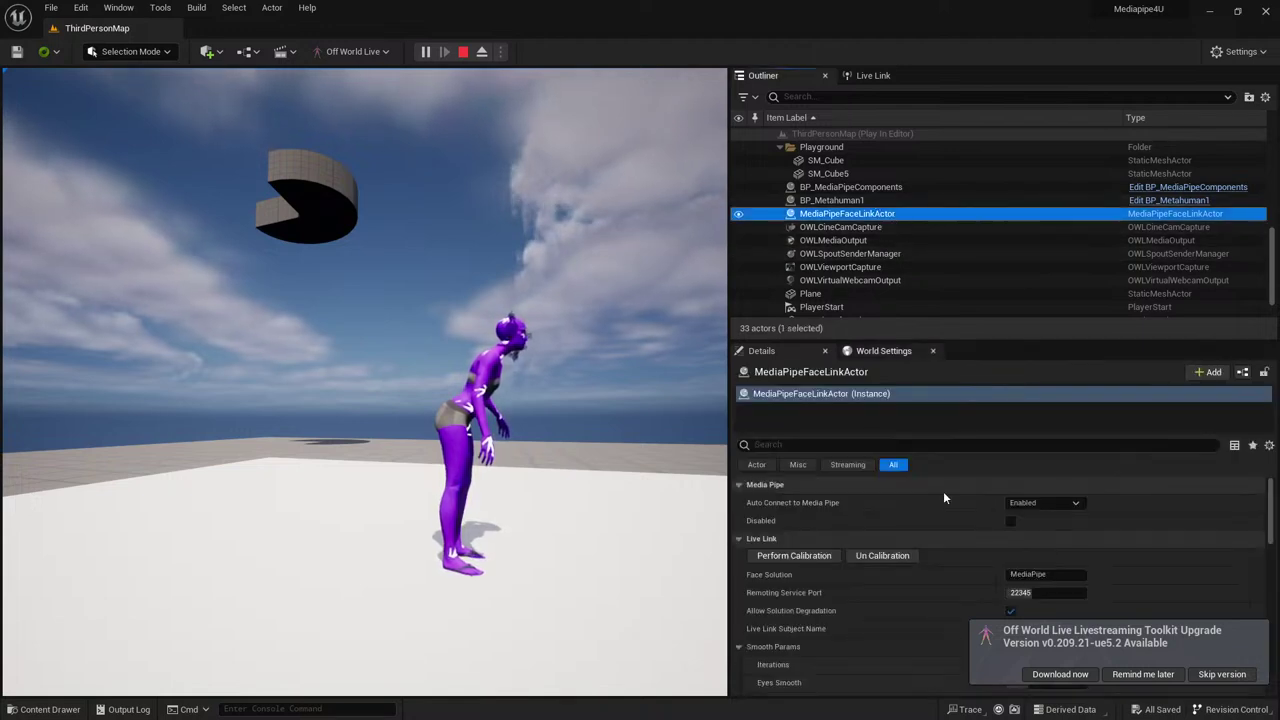
click(808, 514)
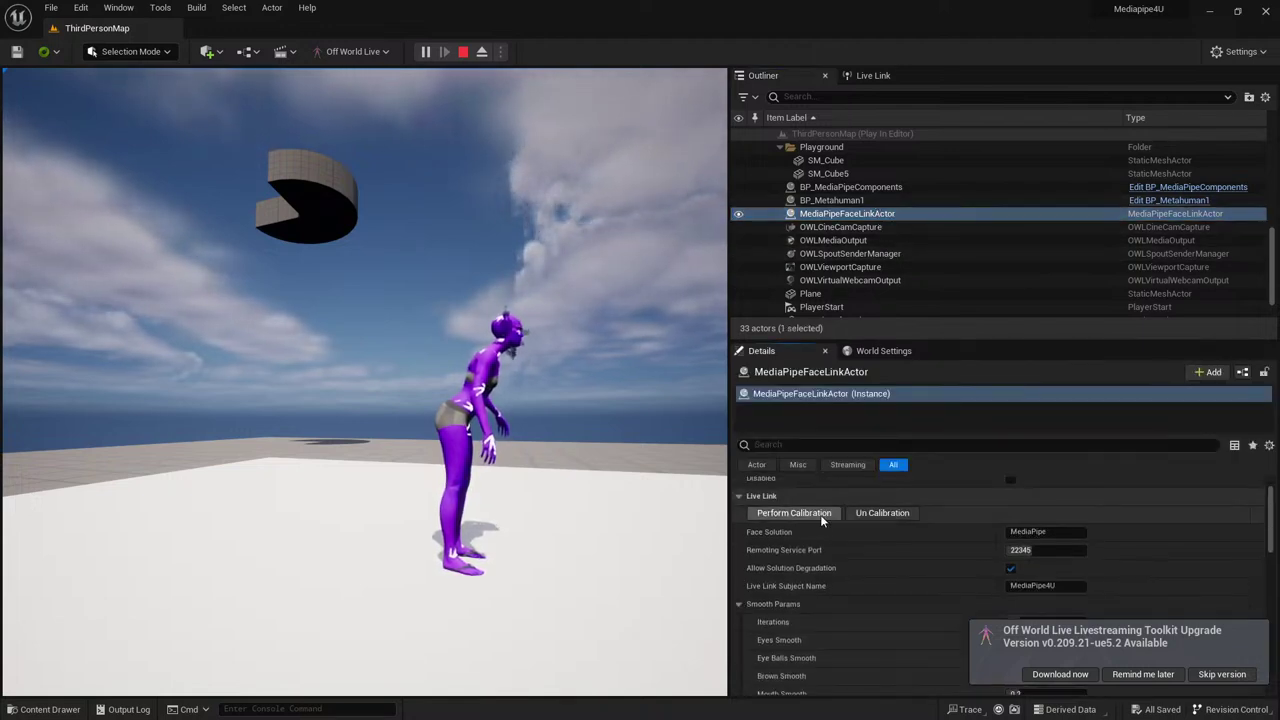
click(826, 516)
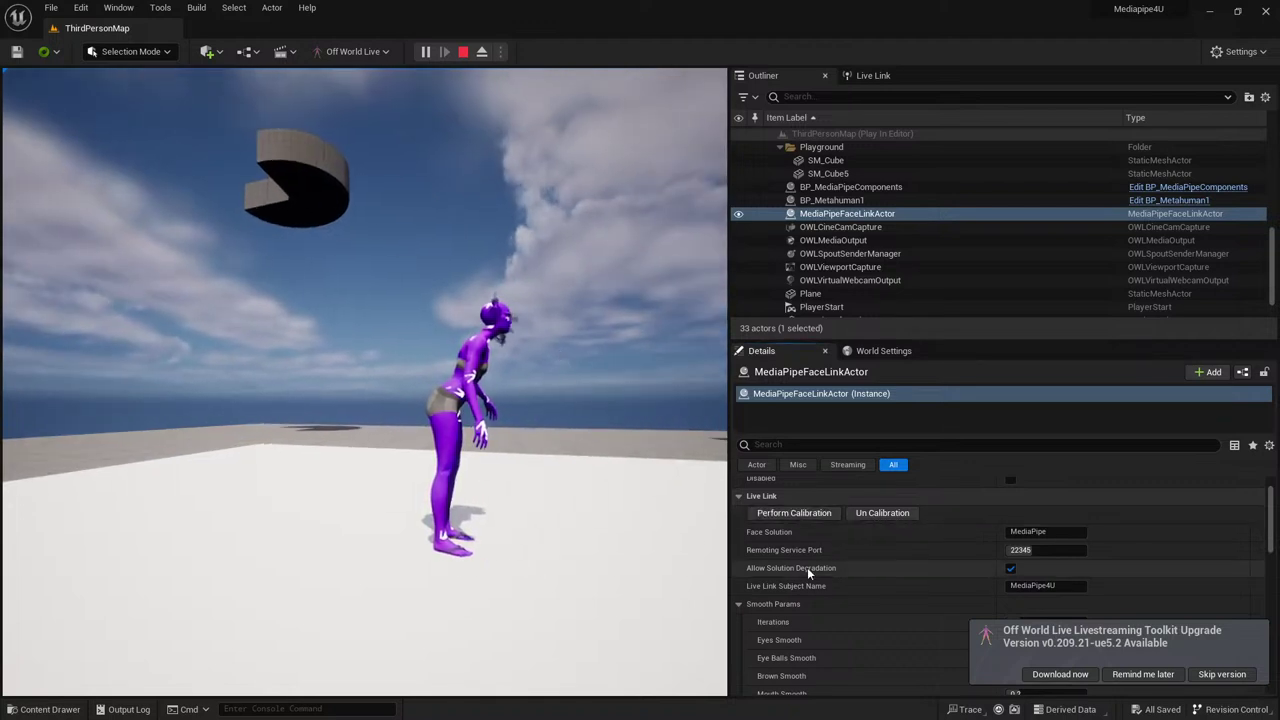
scroll(842, 559, down, 3)
scroll(902, 575, down, 3)
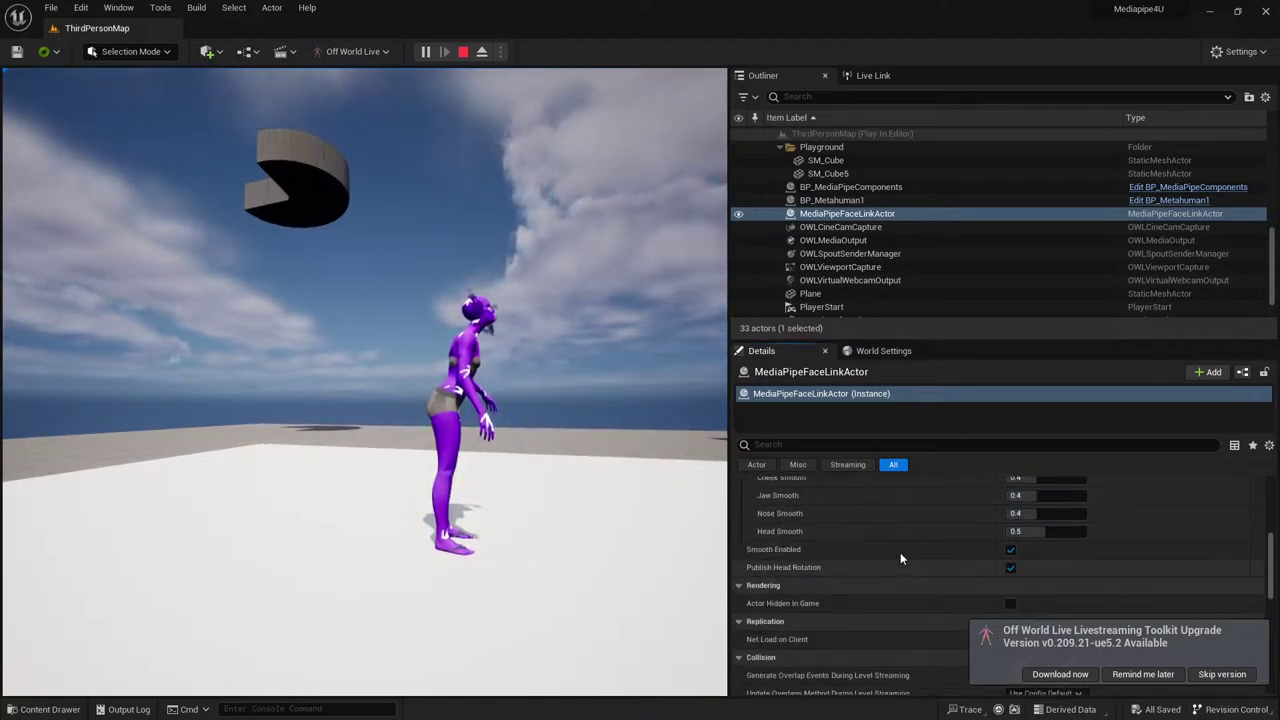
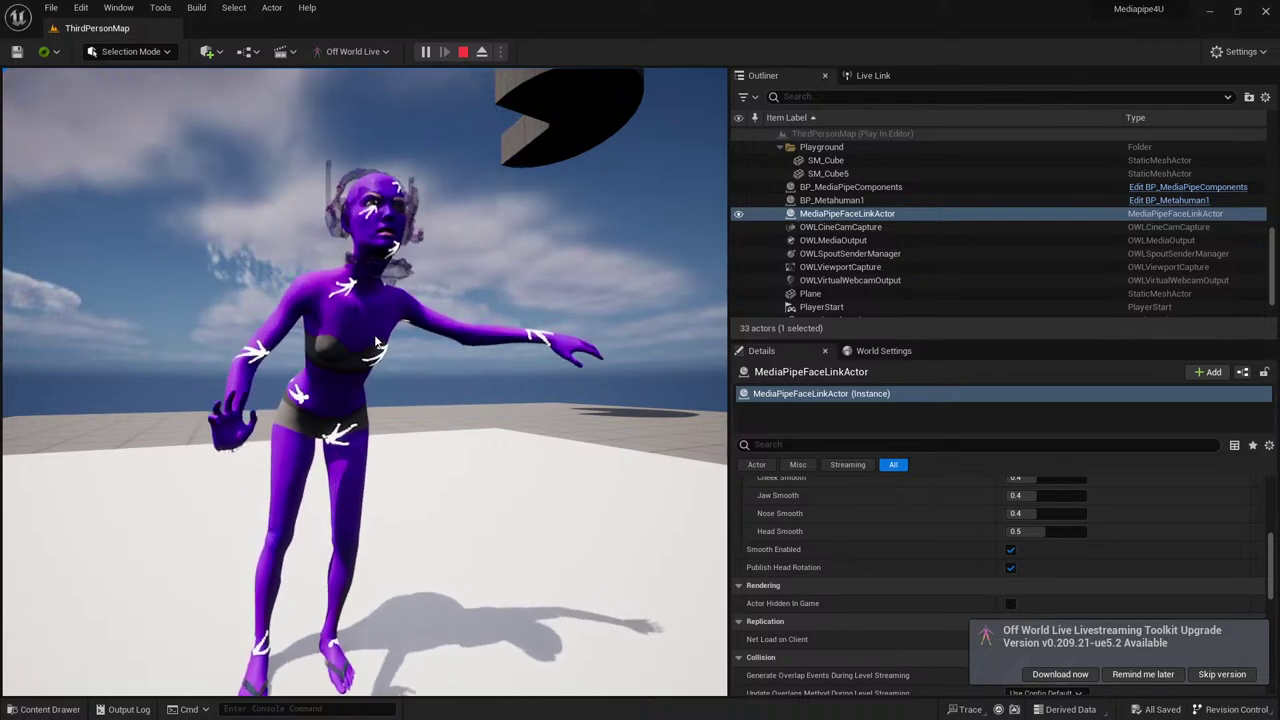
Select MediaPipeFaceLinkActor and run Perform Calibration from its Live Link settings.
drag(512, 340, 716, 485)
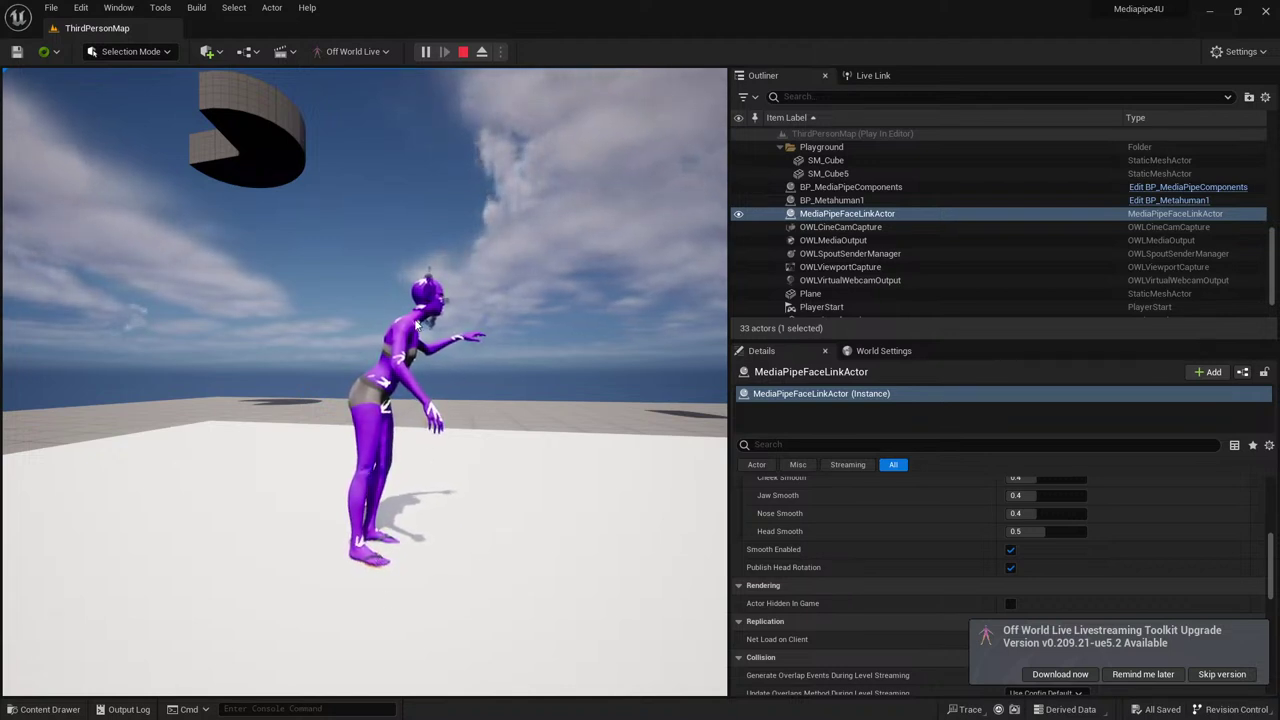
drag(531, 402, 265, 395)
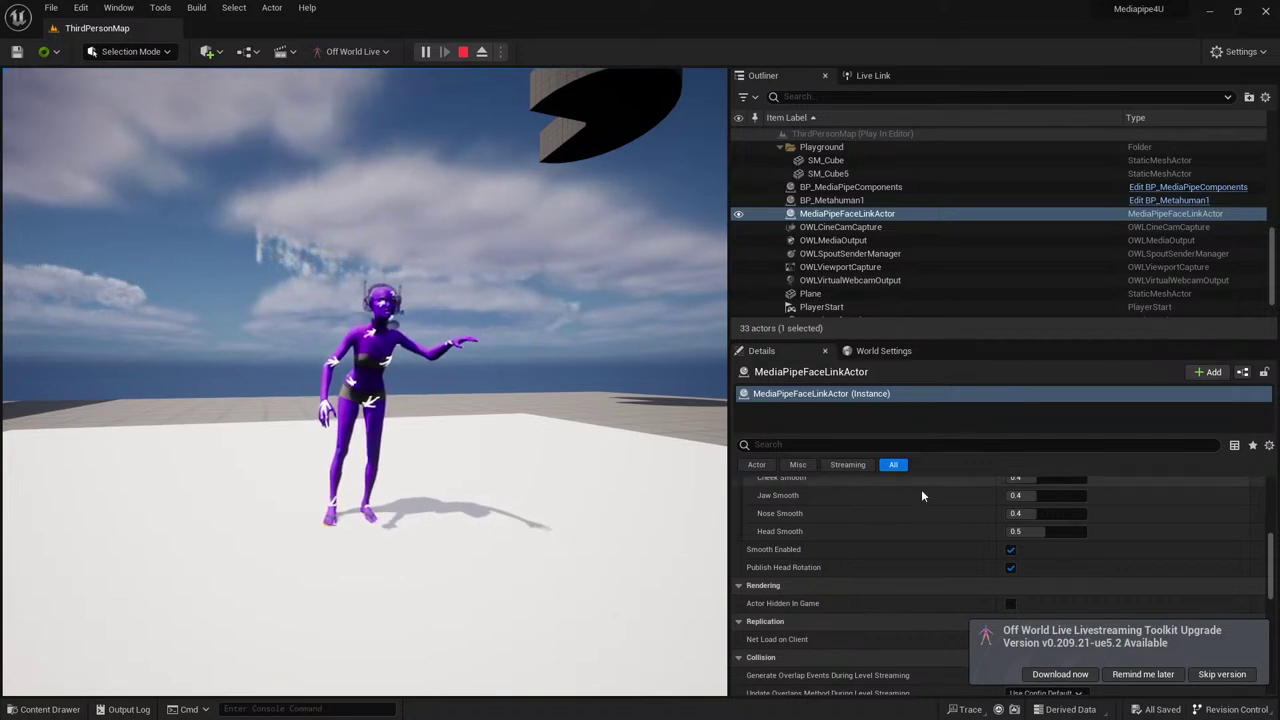
scroll(960, 525, up, 1)
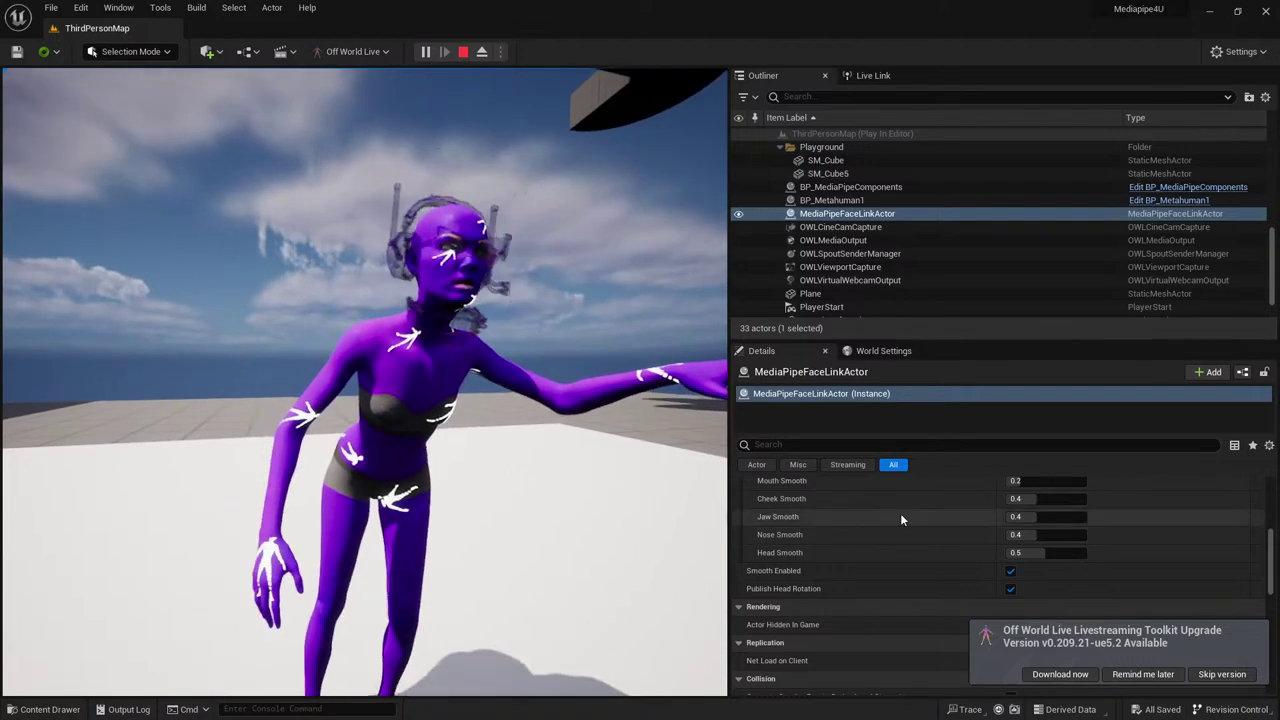
scroll(910, 520, up, 5)
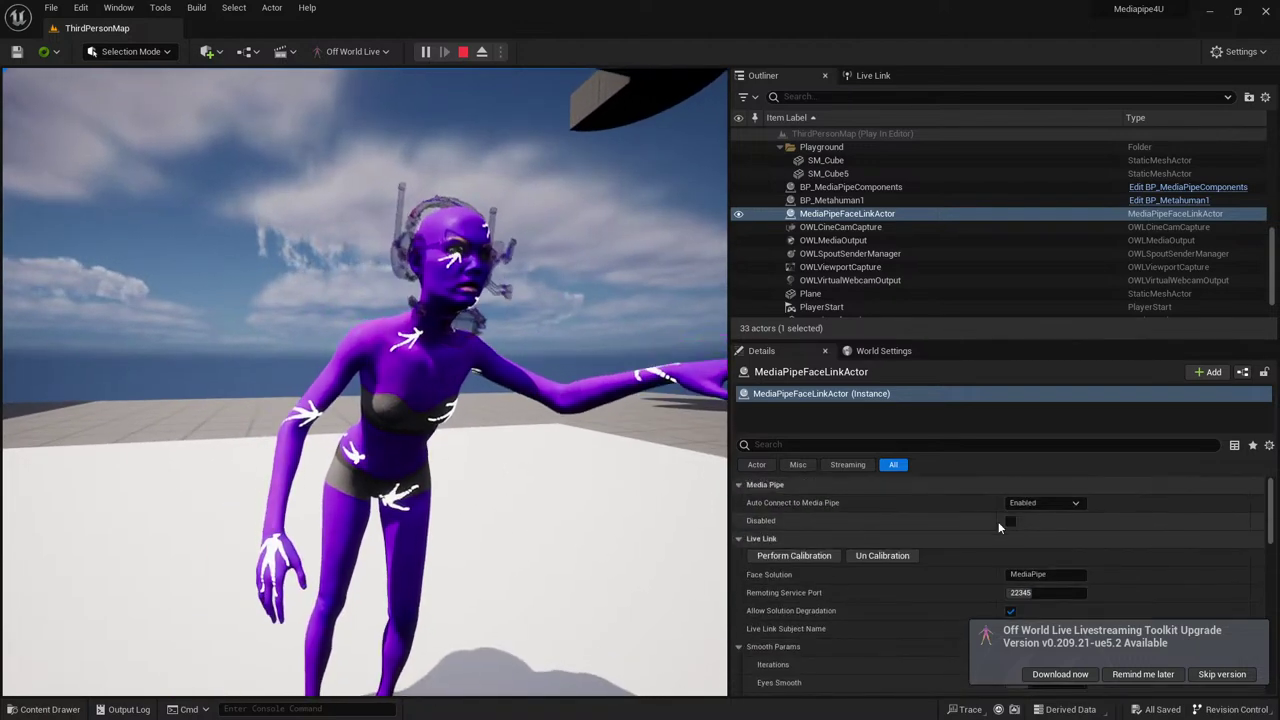
click(848, 188)
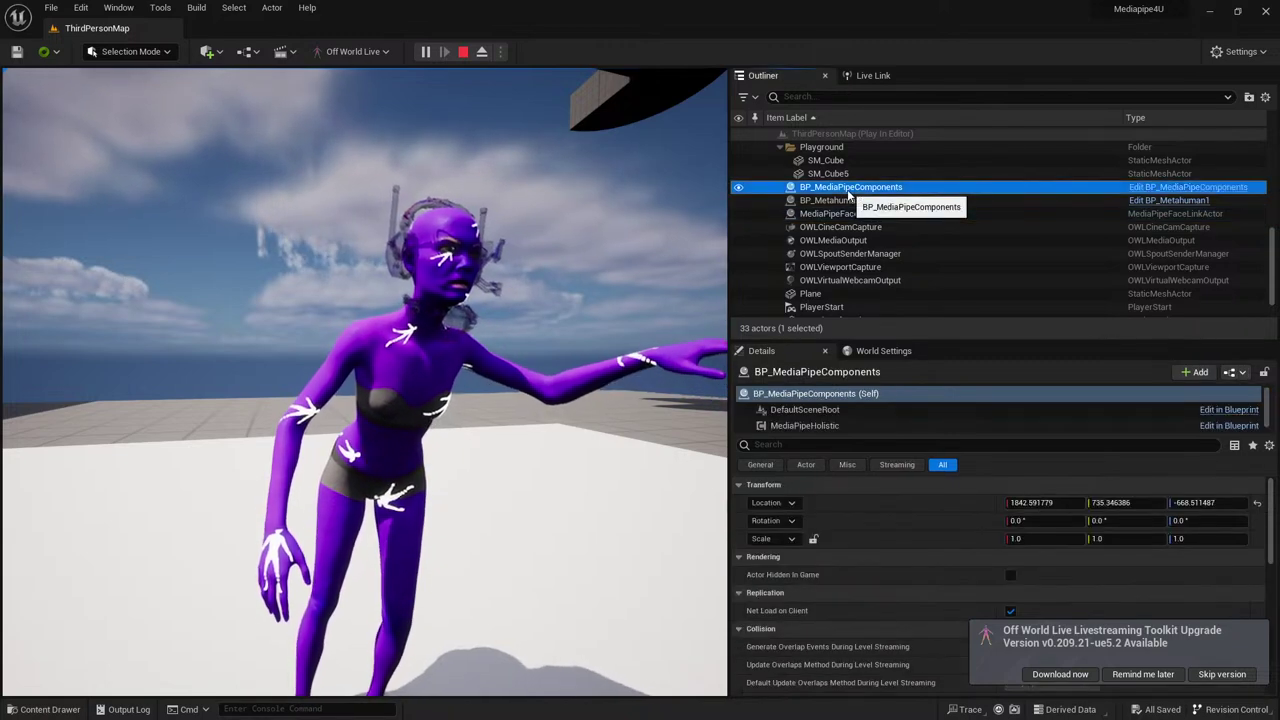
click(943, 214)
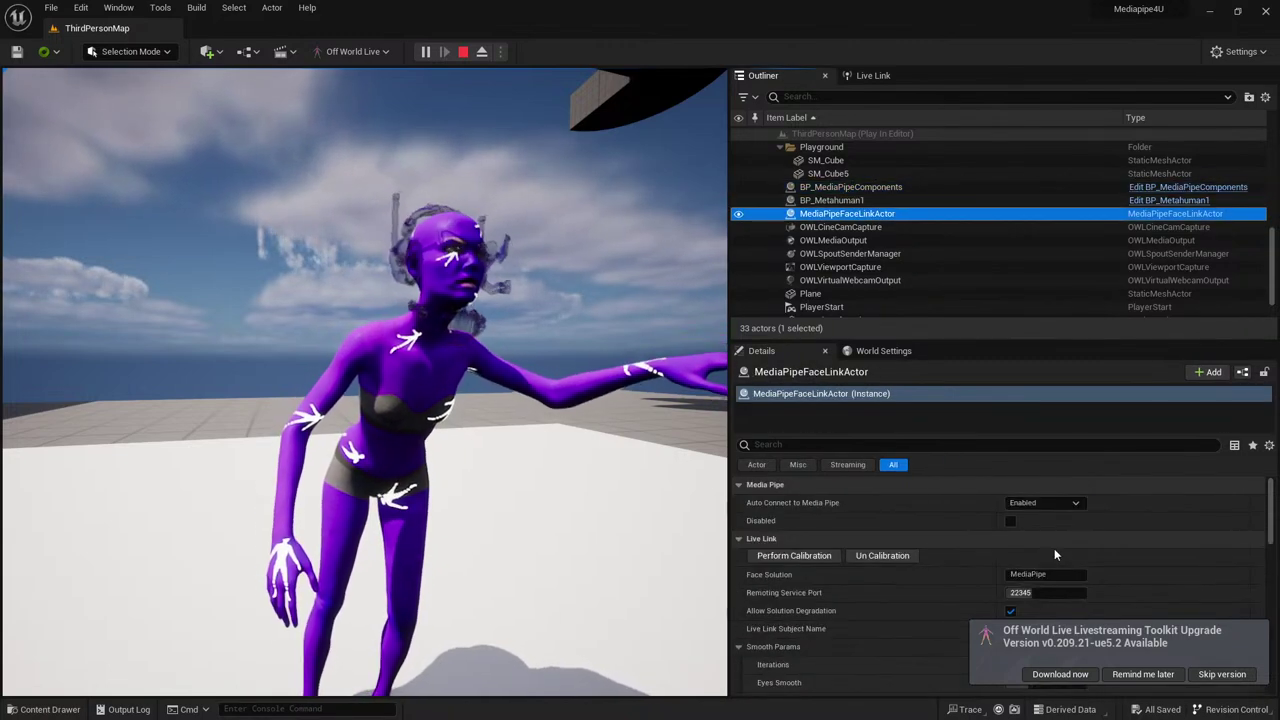
scroll(990, 562, down, 10)
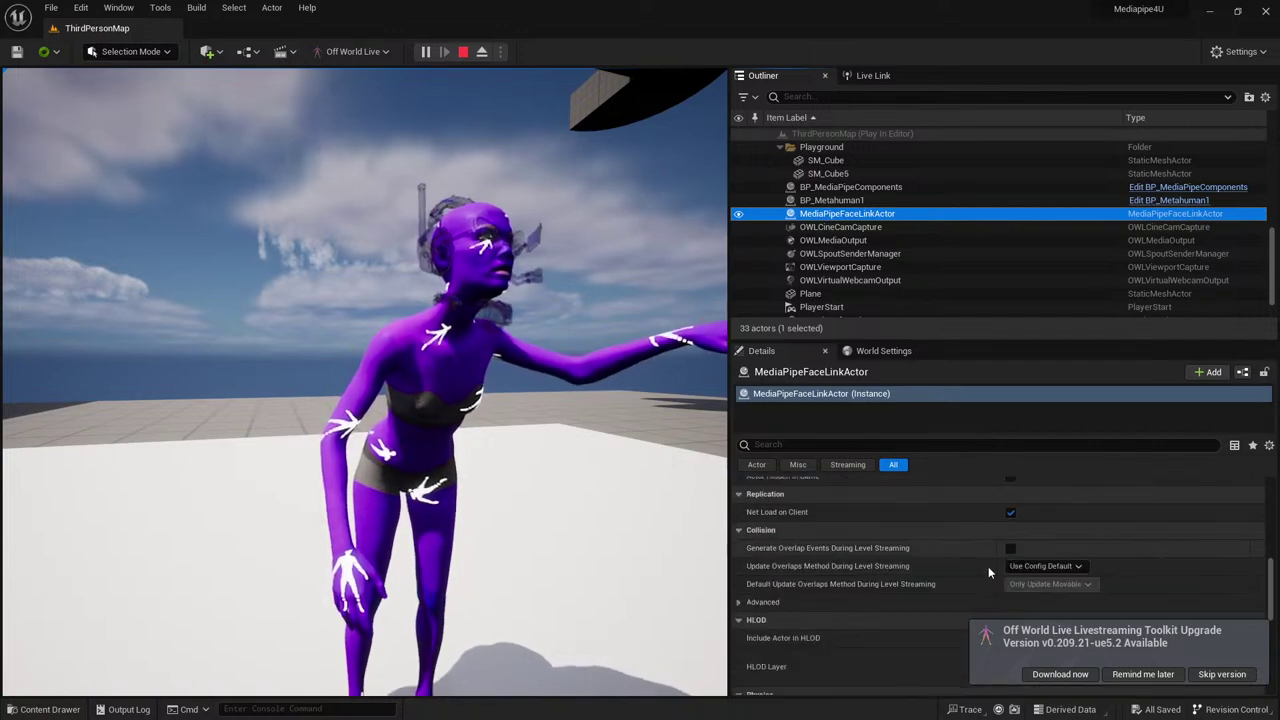
scroll(988, 566, down, 3)
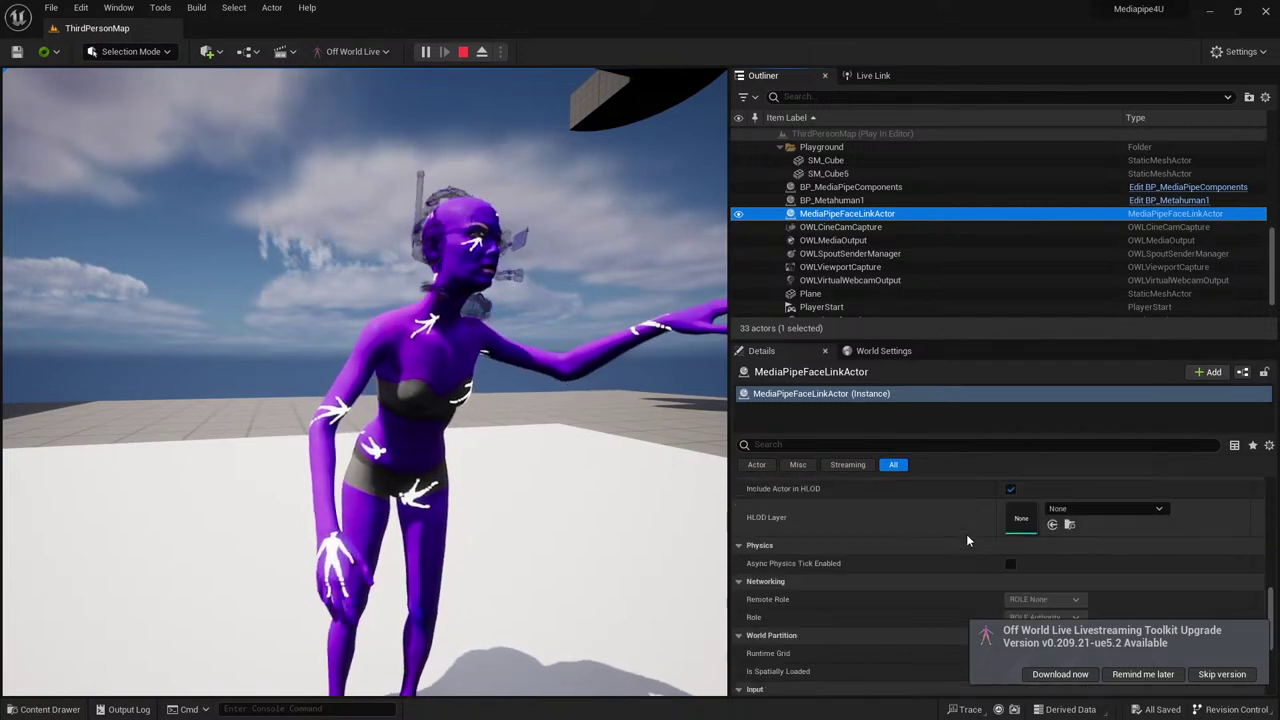
scroll(967, 540, up, 13)
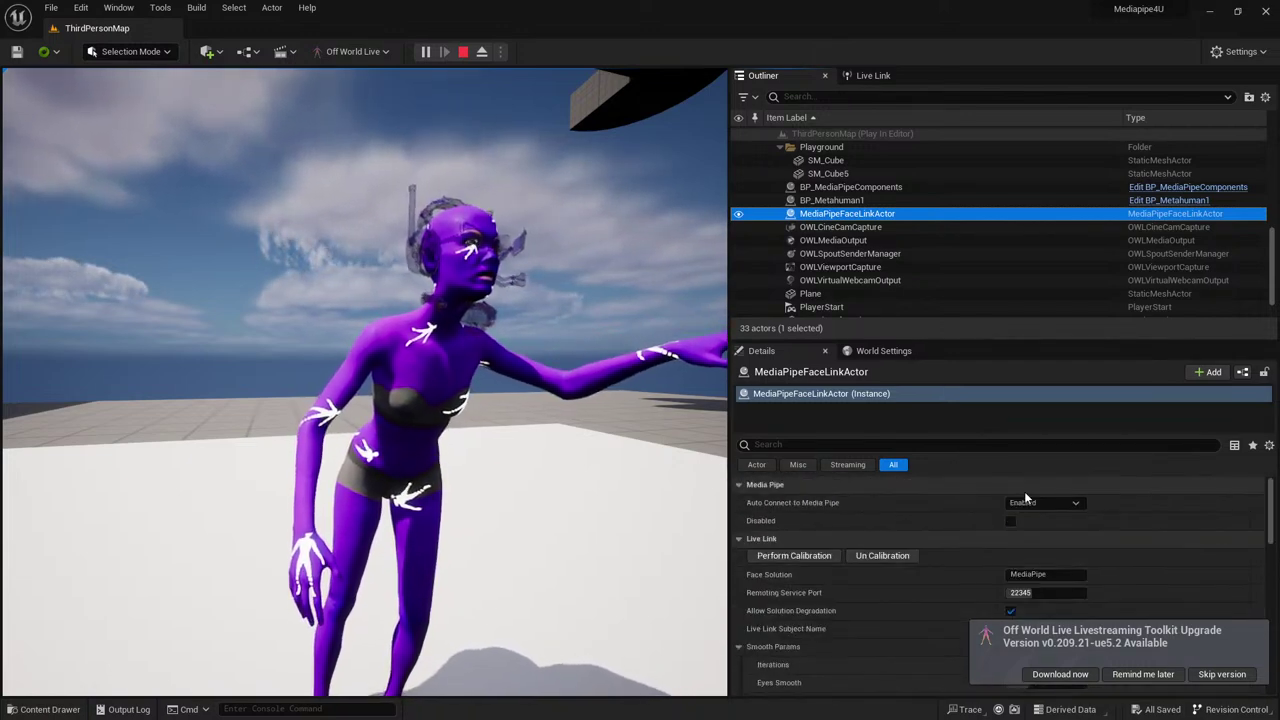
click(810, 558)
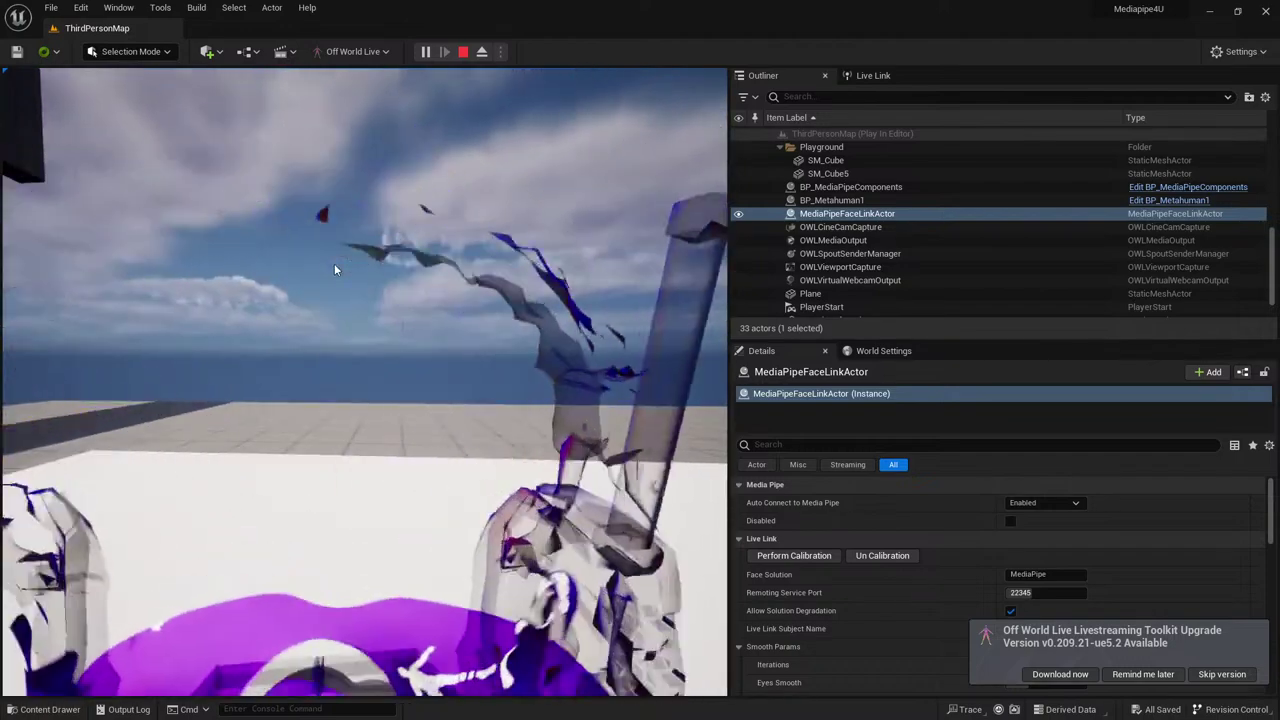
Inspect OWLCineCamCapture and OWLSpoutSenderManager, then show OWLVirtualWebcamOutput's Virtual Webcam Settings with RT_Metahuman input.
click(866, 227)
click(866, 253)
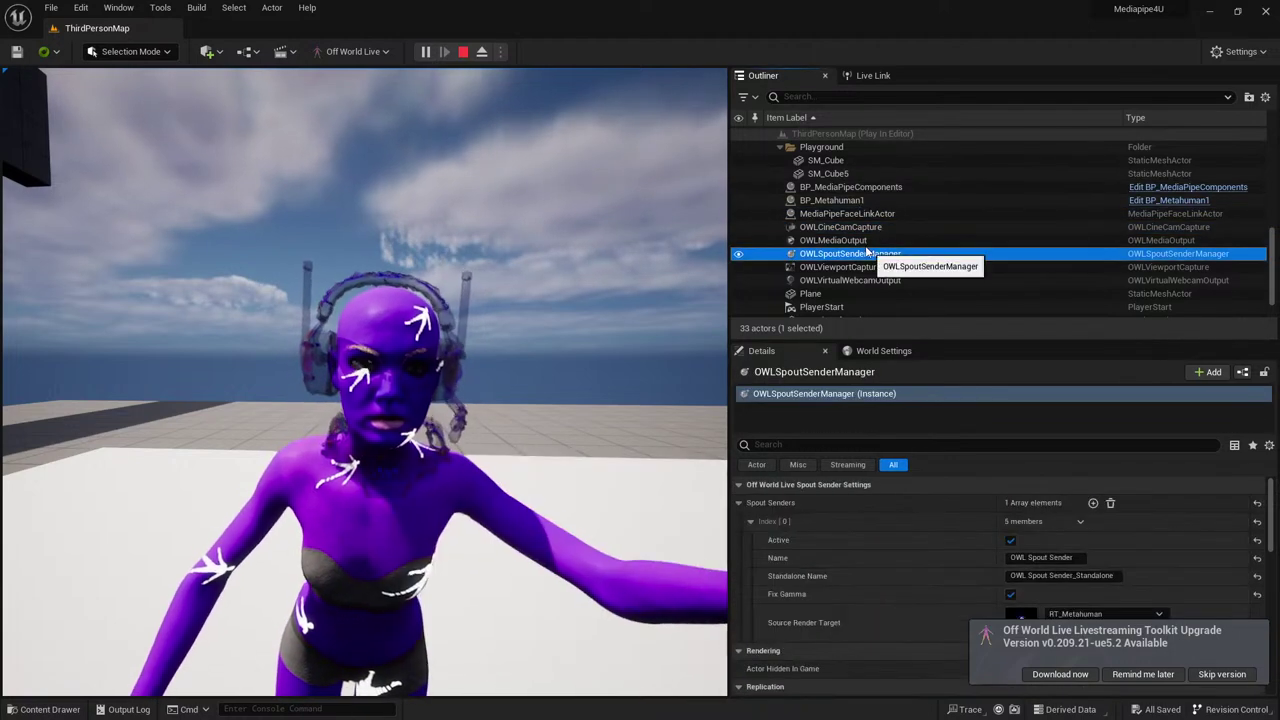
click(866, 227)
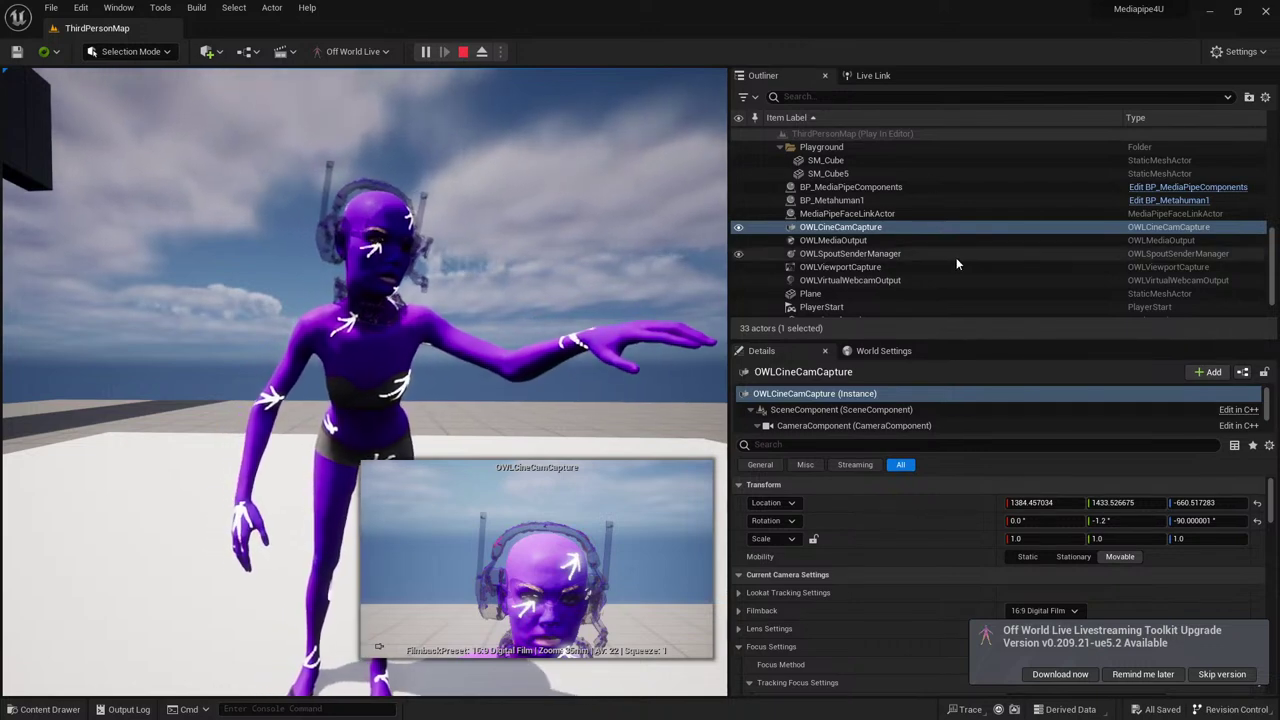
scroll(891, 282, down, 1)
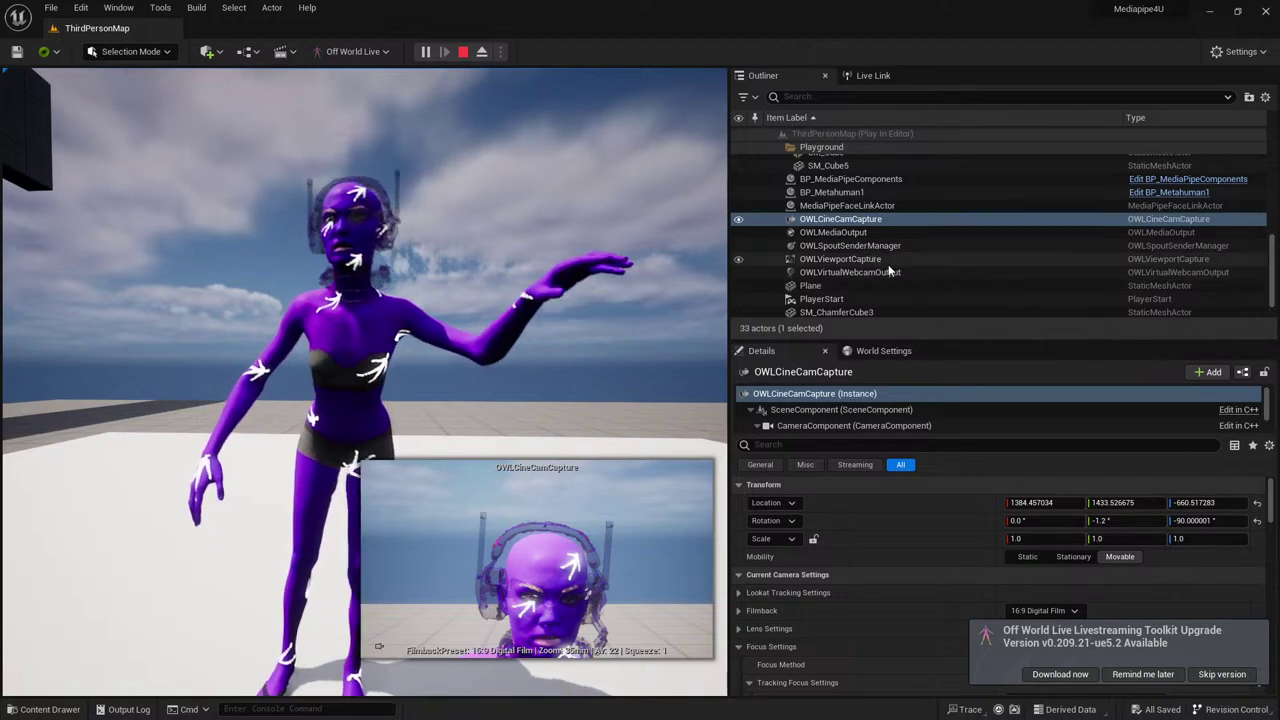
scroll(895, 276, down, 2)
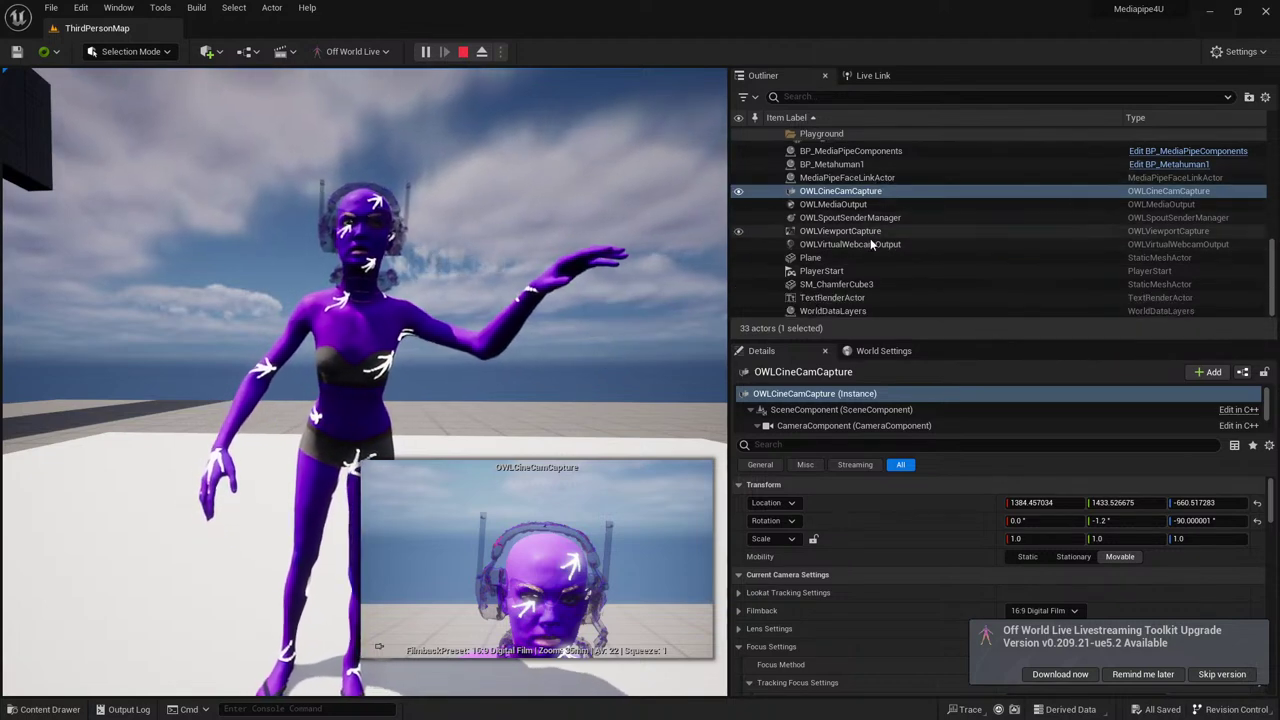
click(872, 244)
scroll(1031, 535, down, 3)
scroll(1031, 535, up, 2)
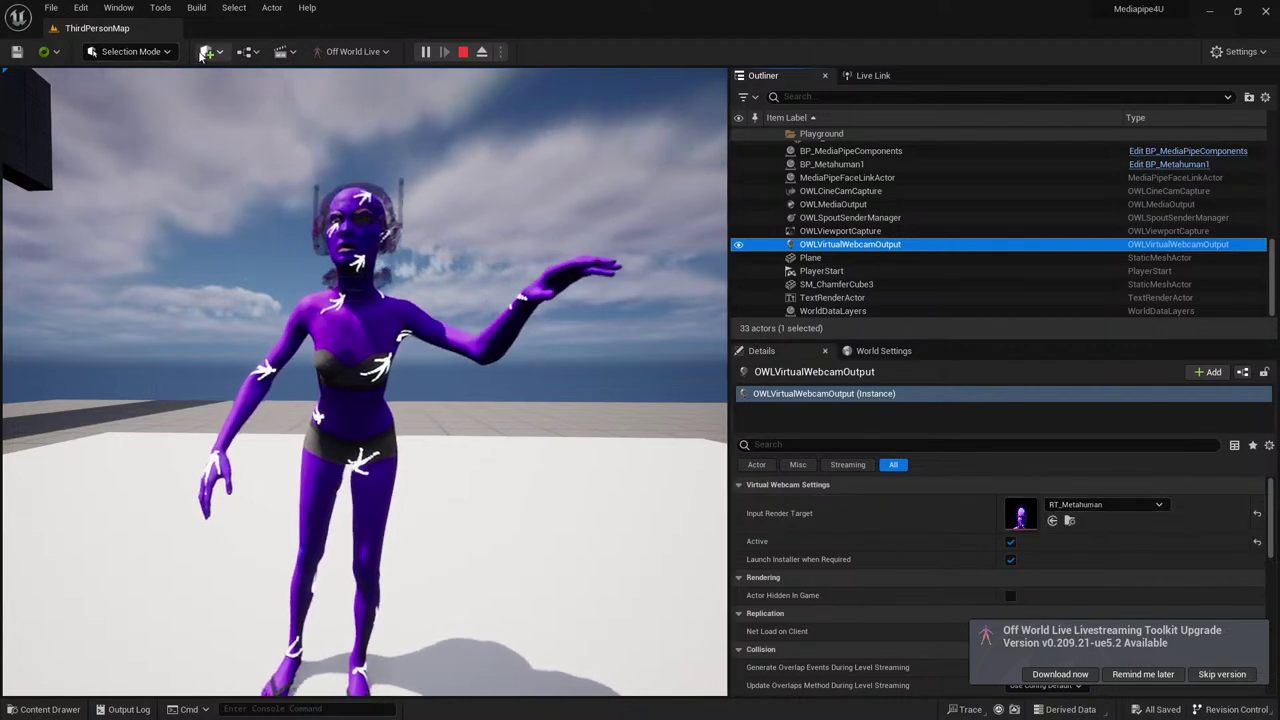
Look through the Quick Add actor list, dismiss it without placing anything, and move the viewport closer.
click(208, 51)
mouse_move(266, 205)
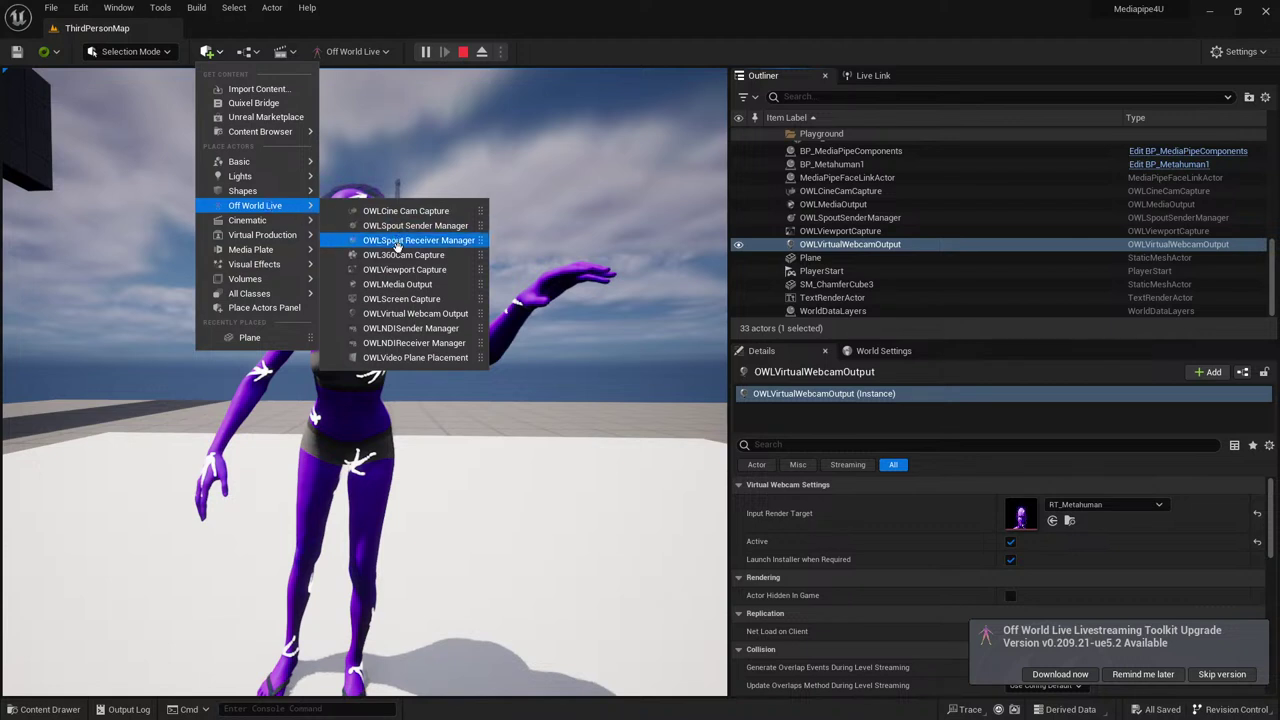
key(Escape)
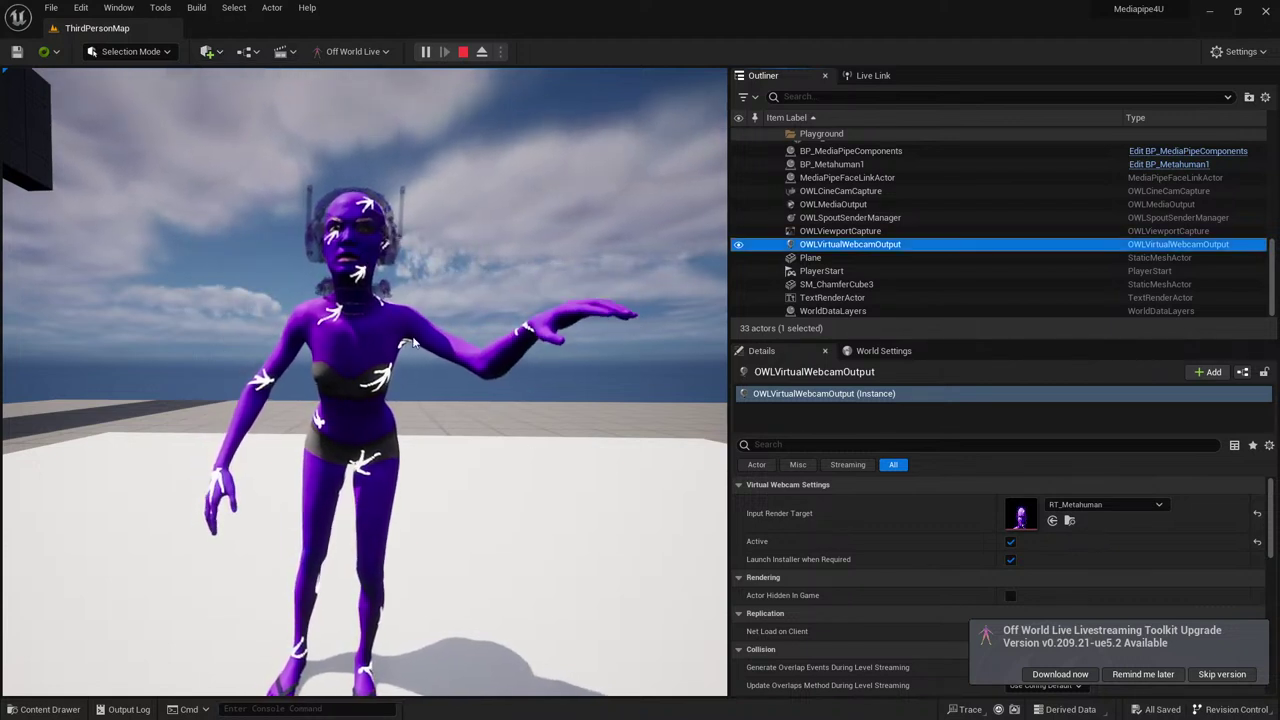
drag(452, 175, 700, 255)
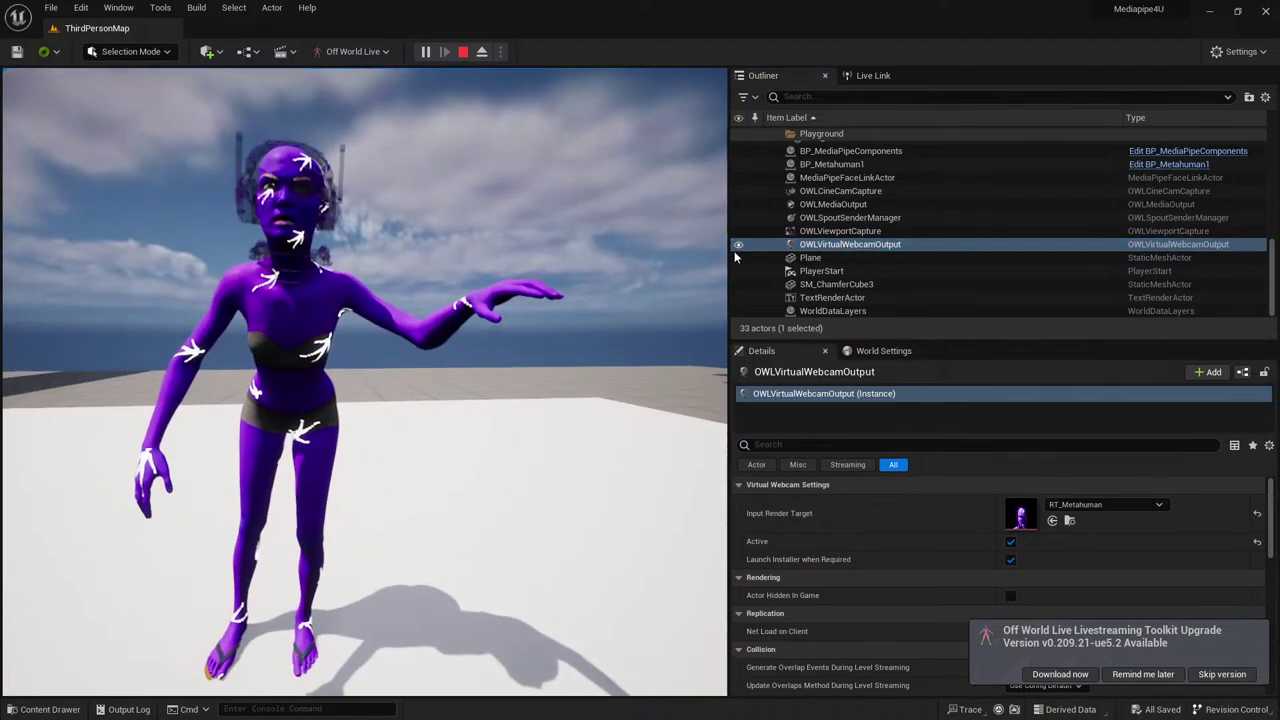
Check OWLViewportCapture's texture target, then set OWLVirtualWebcamOutput's Input Render Target to RT_Metahuman.
click(845, 231)
click(1093, 510)
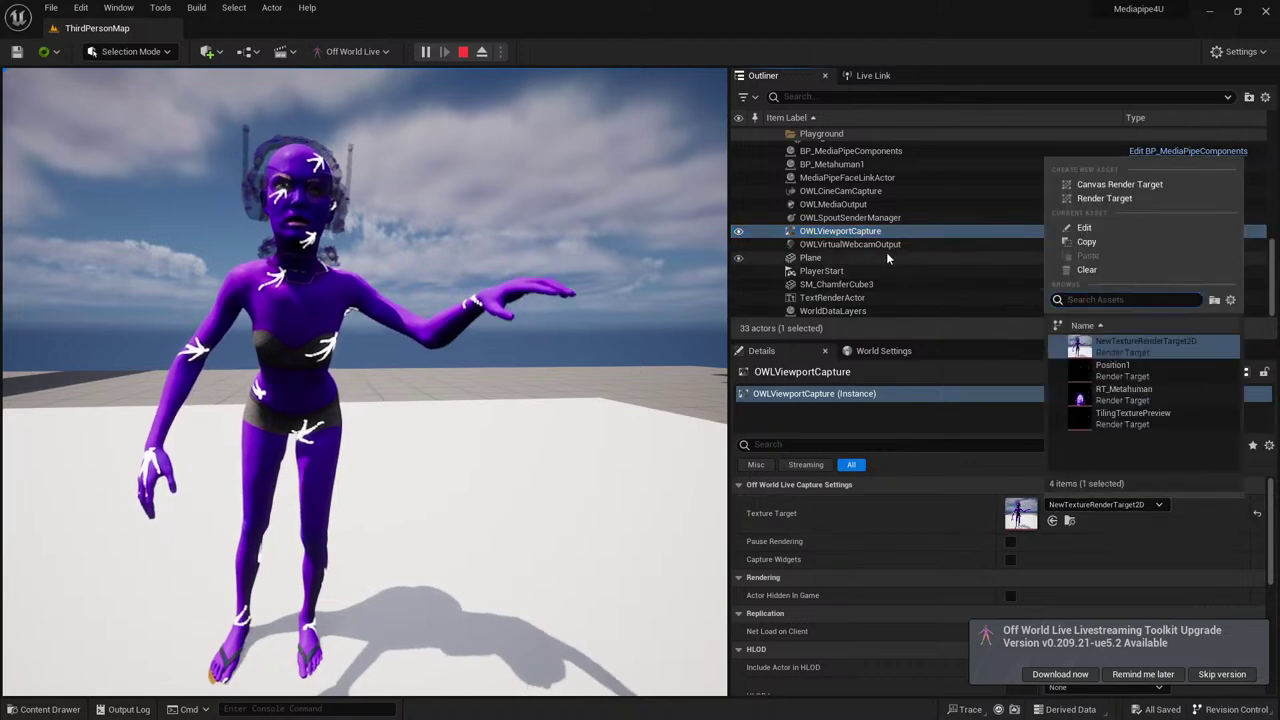
click(850, 244)
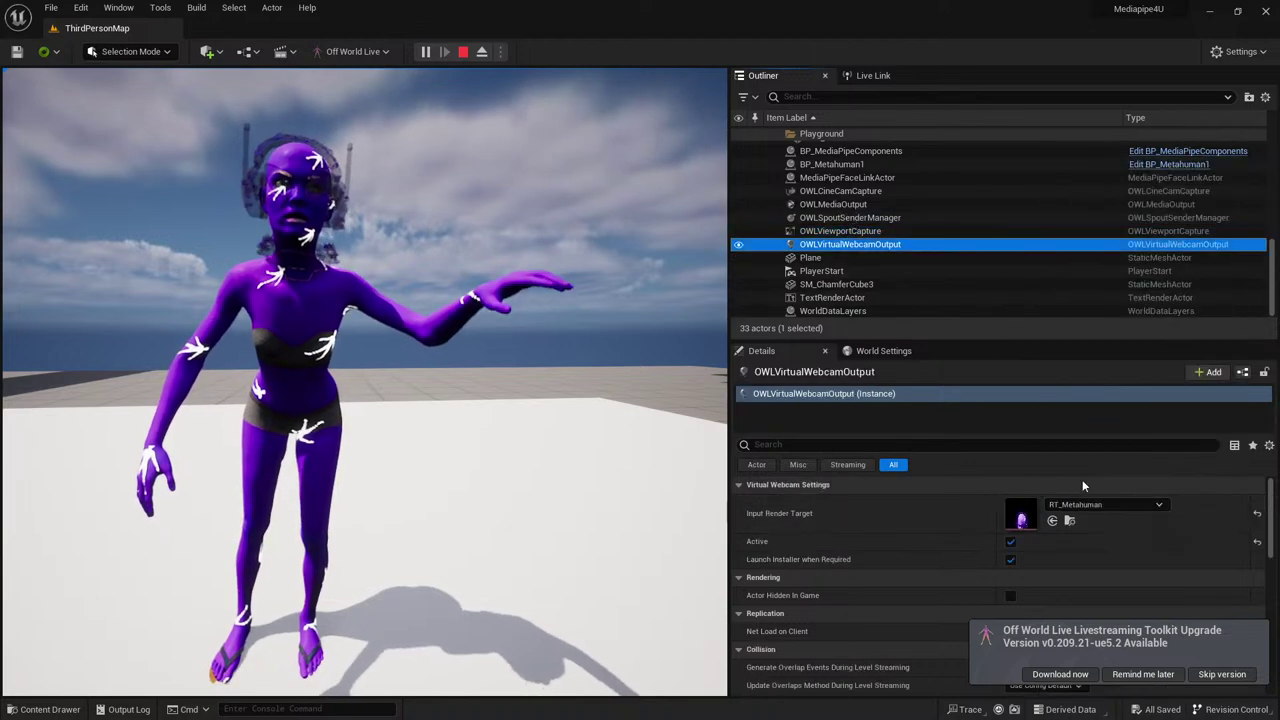
click(1100, 504)
click(1120, 390)
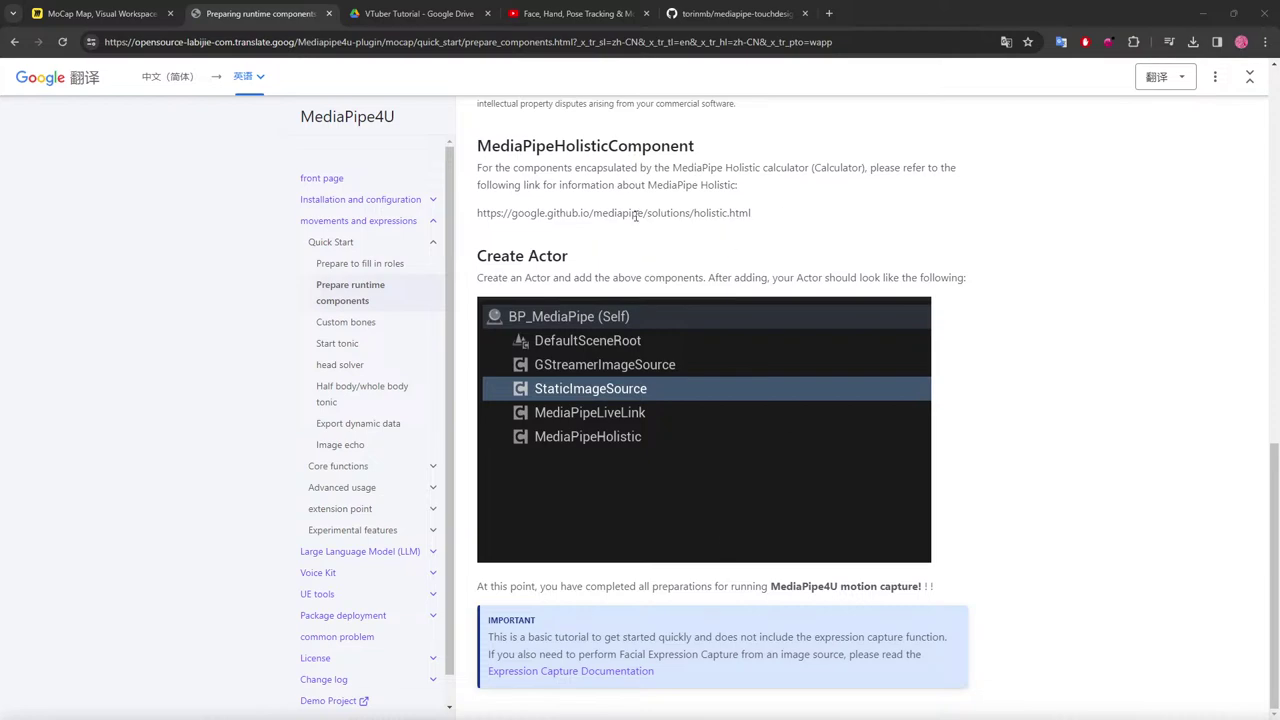
scroll(920, 480, up, 5)
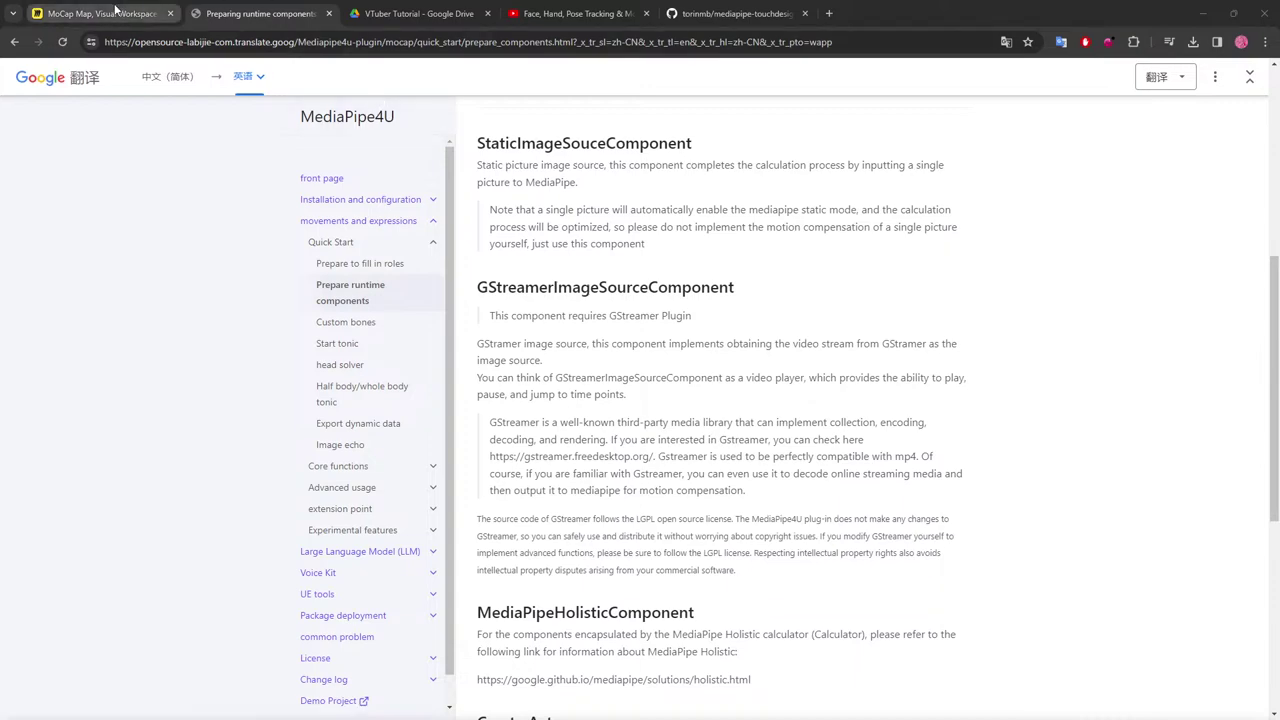
mouse_move(115, 9)
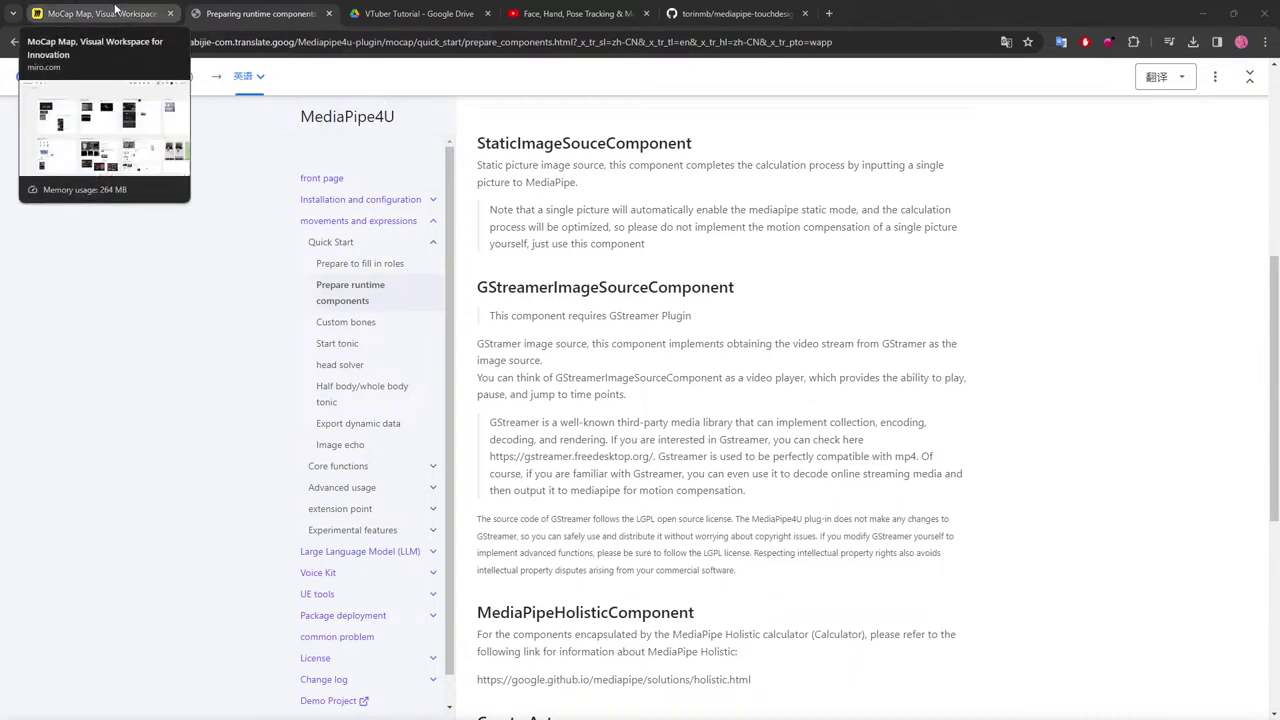
View the Miro MoCap Map board, then the mediapipe-touchdesigner GitHub page.
click(115, 9)
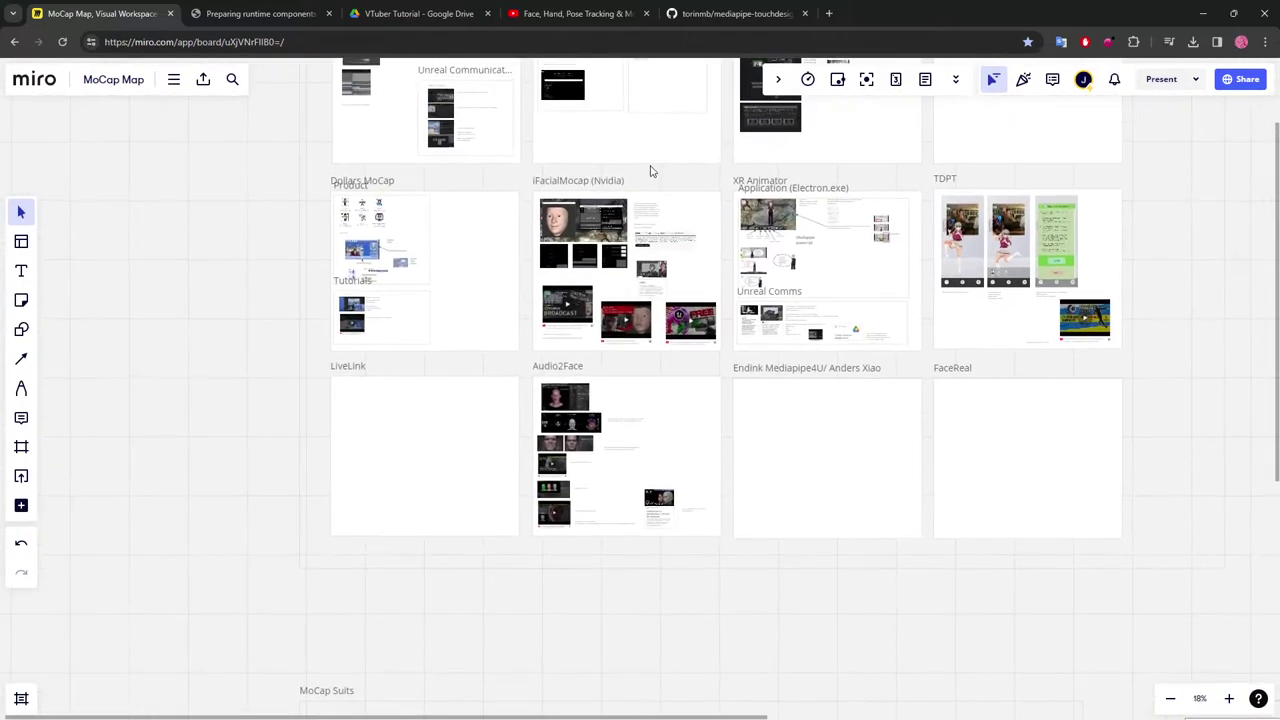
click(756, 10)
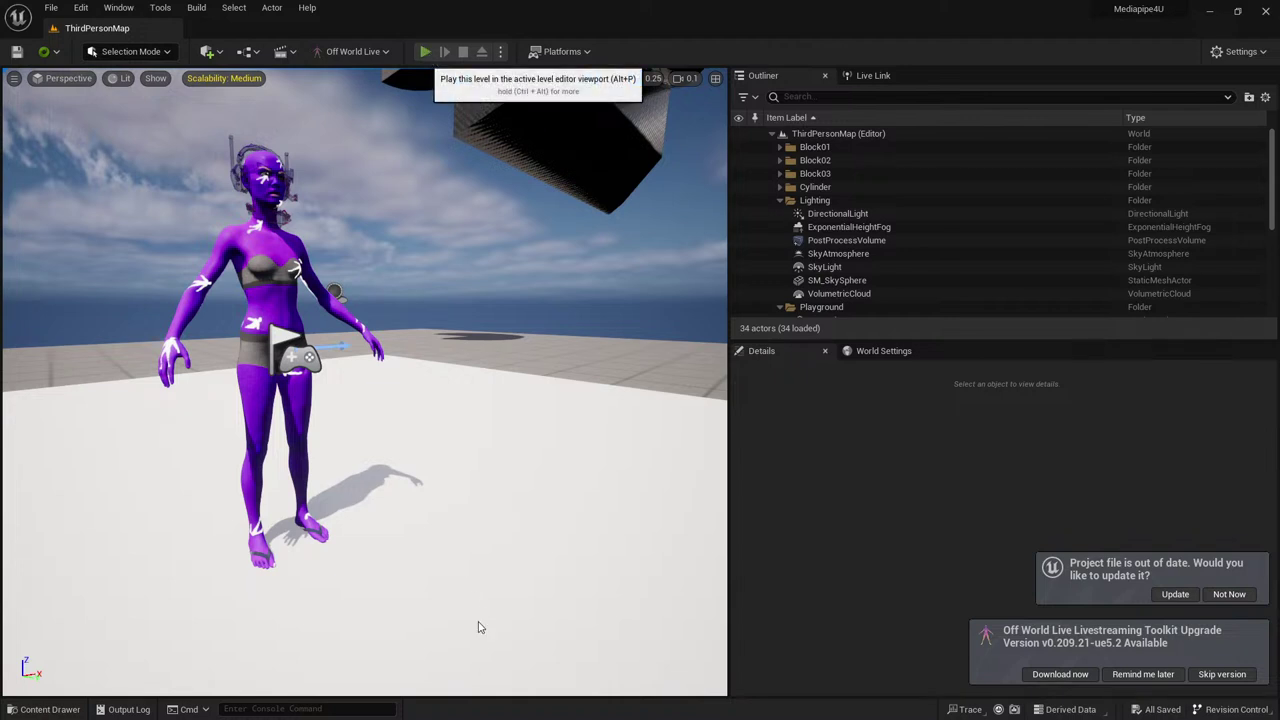
Start Play in Editor, select OWLCineCamCapture, then stop the play session.
key(alt+p)
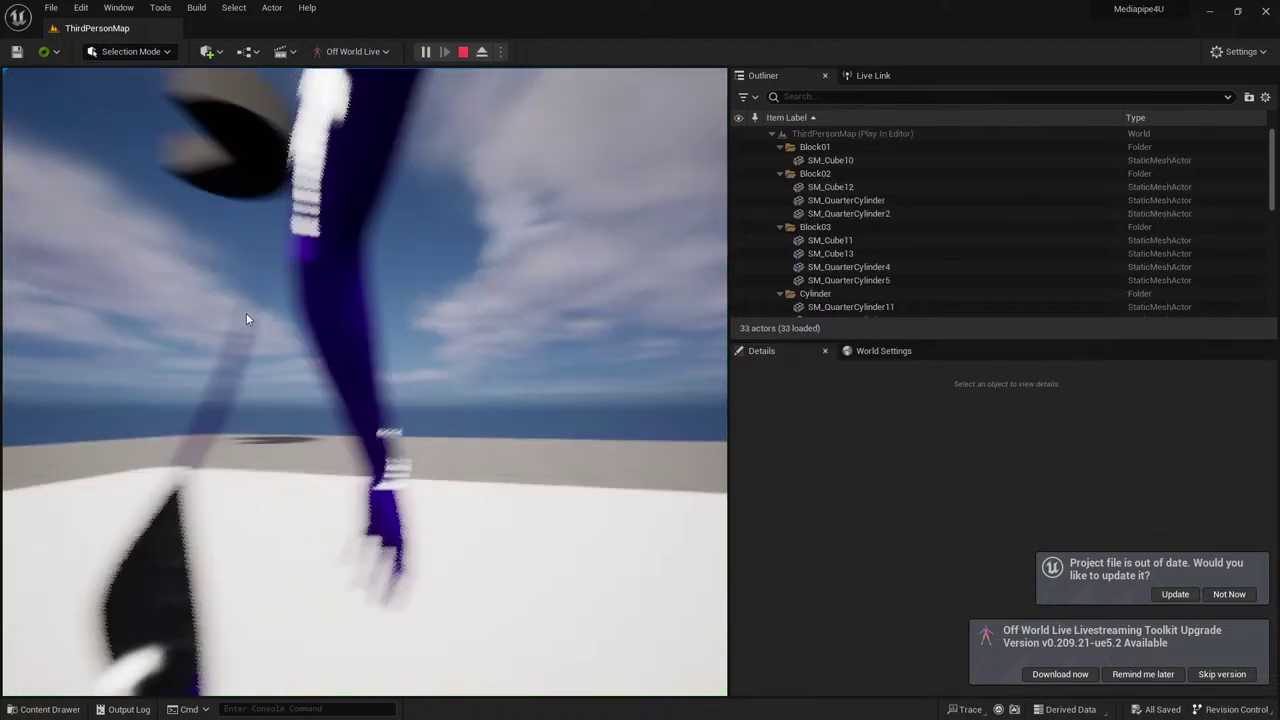
scroll(860, 274, down, 3)
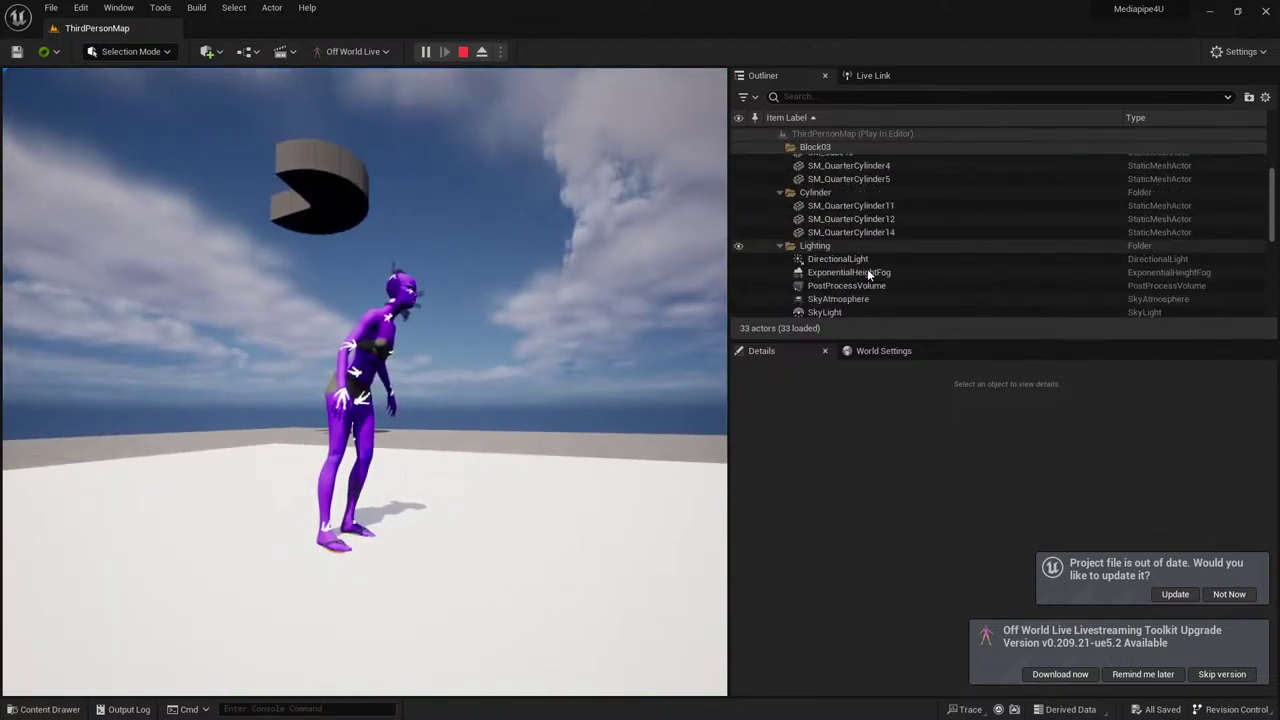
scroll(867, 268, down, 3)
click(866, 219)
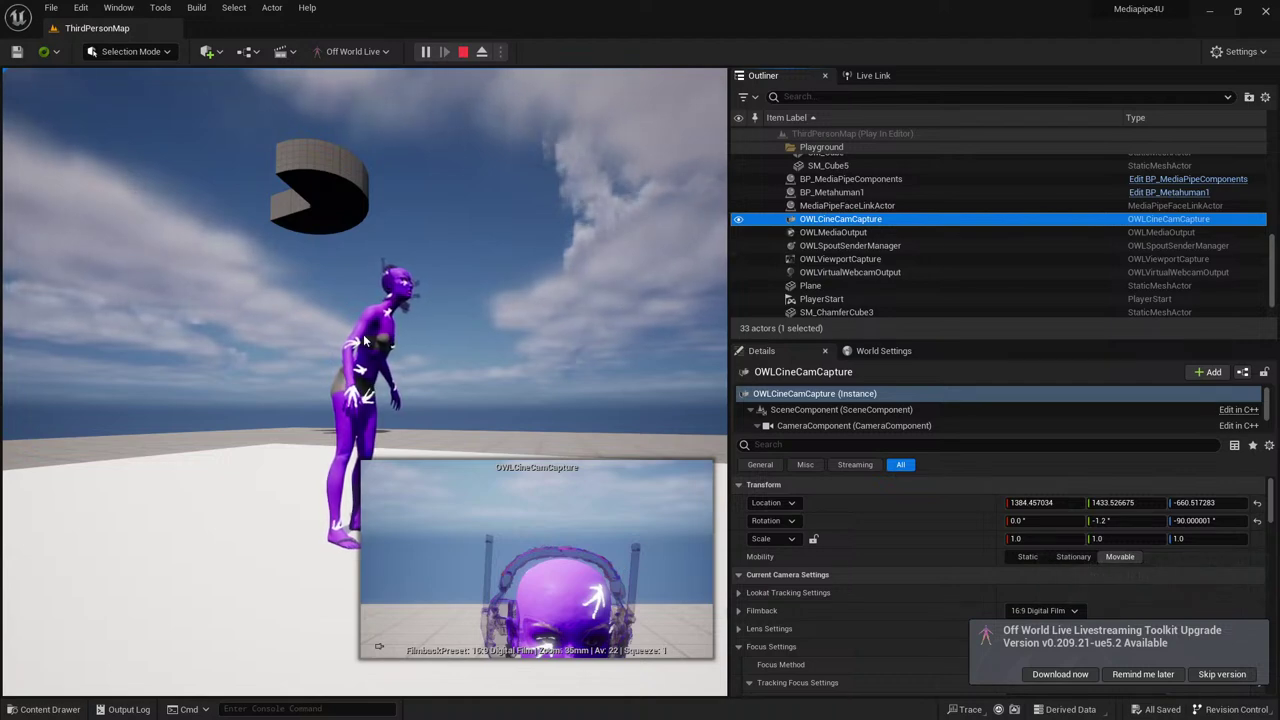
drag(365, 340, 638, 511)
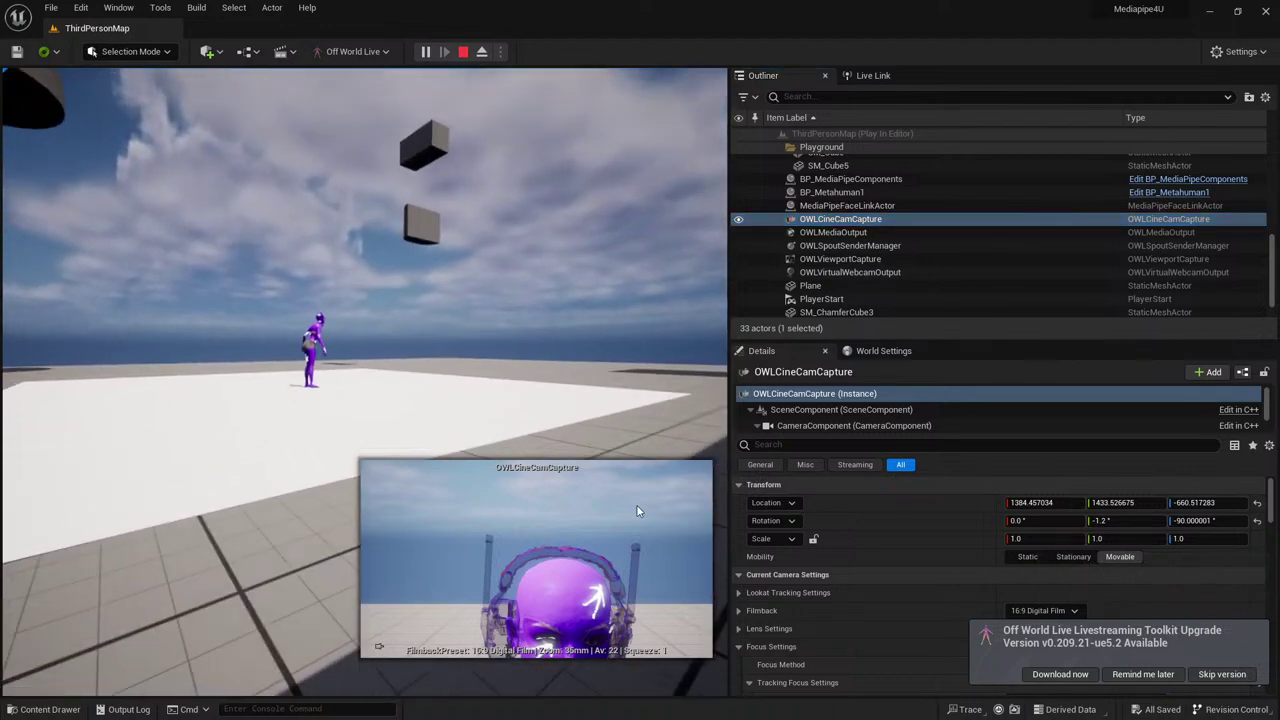
click(464, 52)
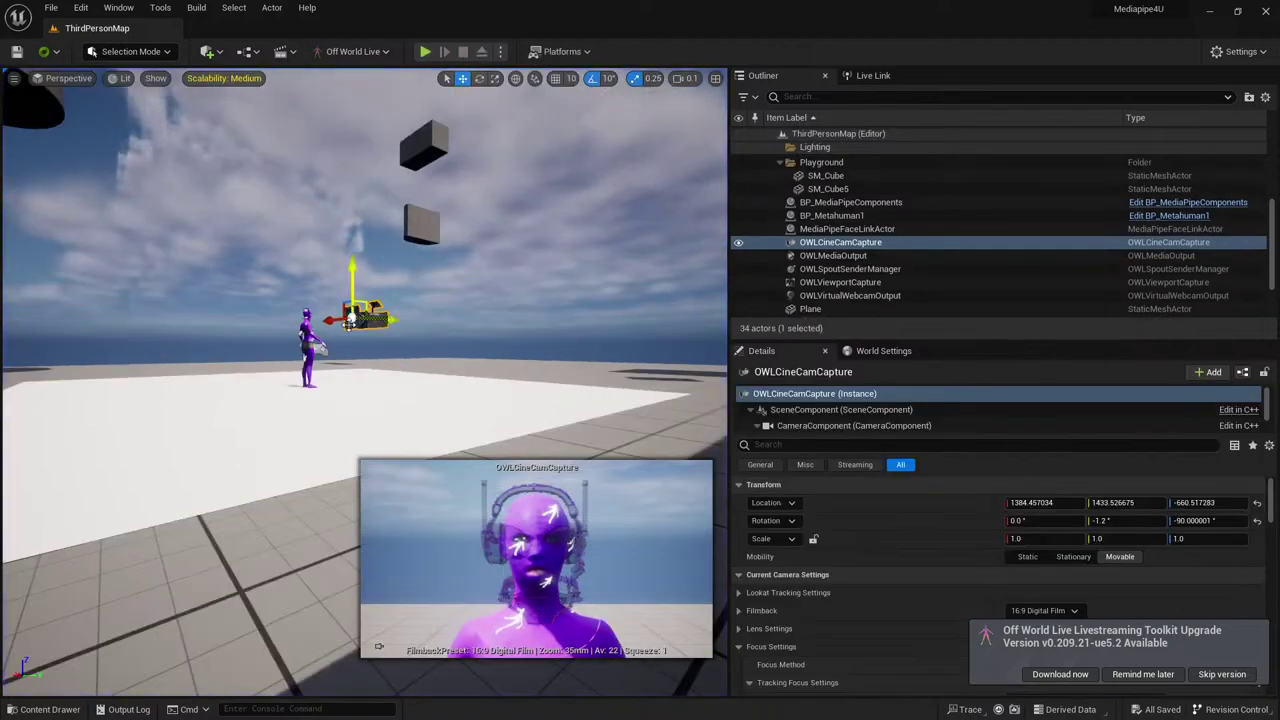
Move OWLCineCamCapture sideways and down to frame the whole character, then play again.
drag(352, 318, 458, 328)
drag(458, 284, 462, 289)
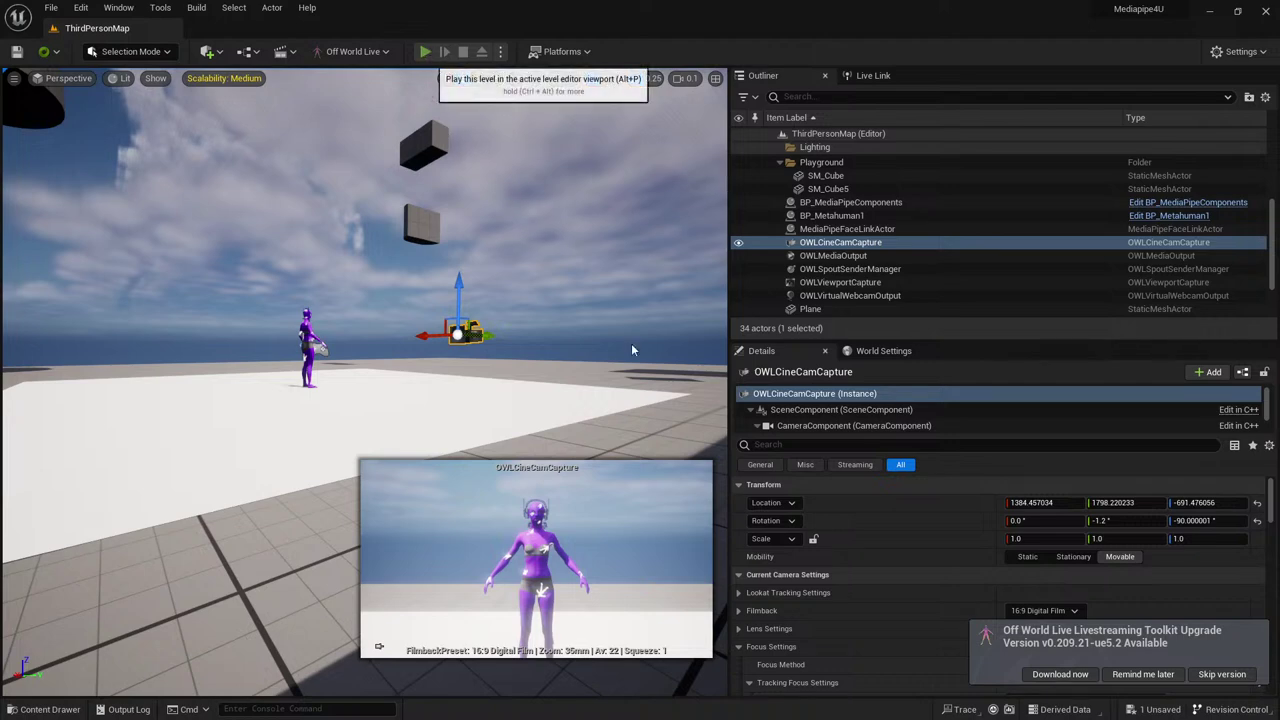
click(425, 51)
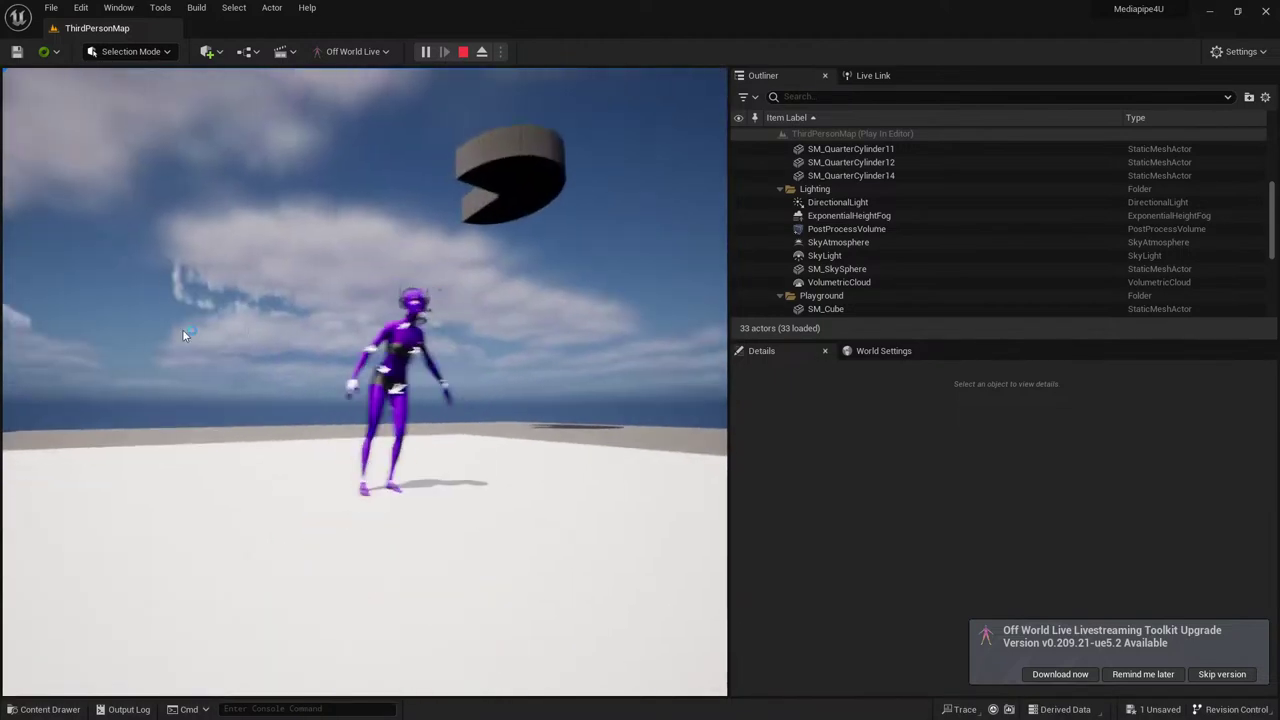
Preview OWLCineCamCapture's camera view, then display OWLVirtualWebcamOutput's settings.
scroll(888, 210, down, 5)
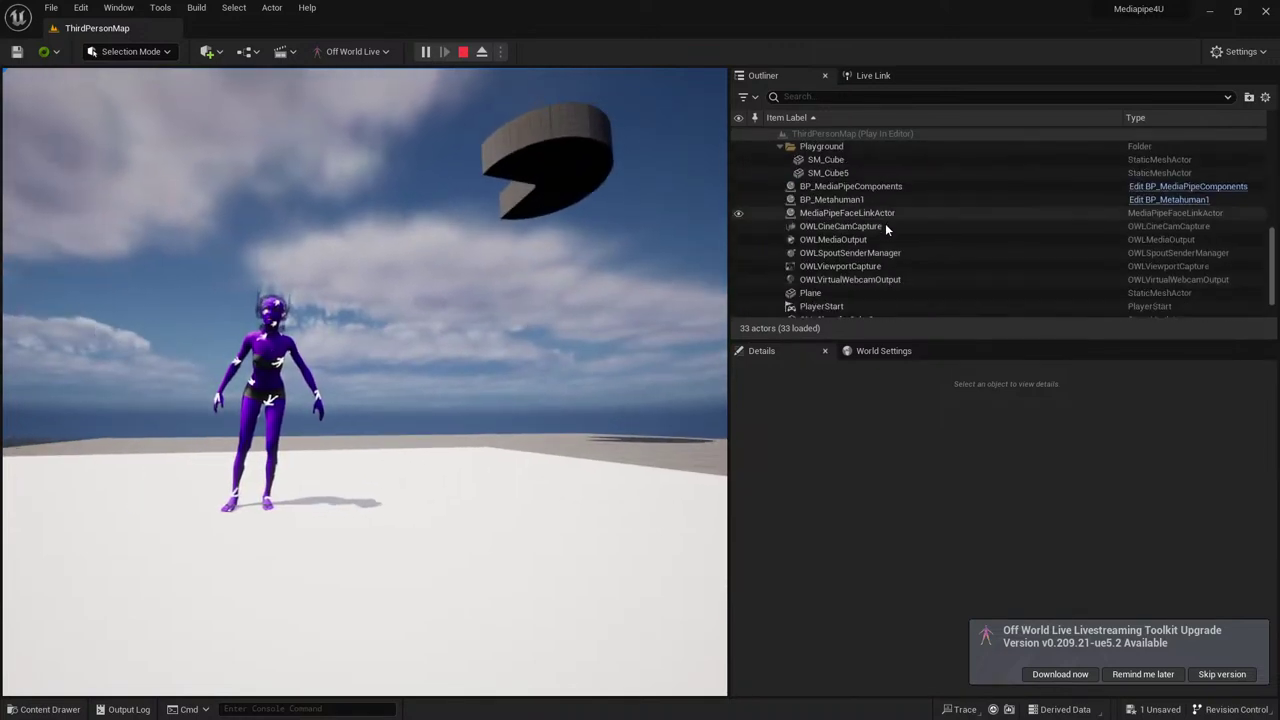
click(845, 227)
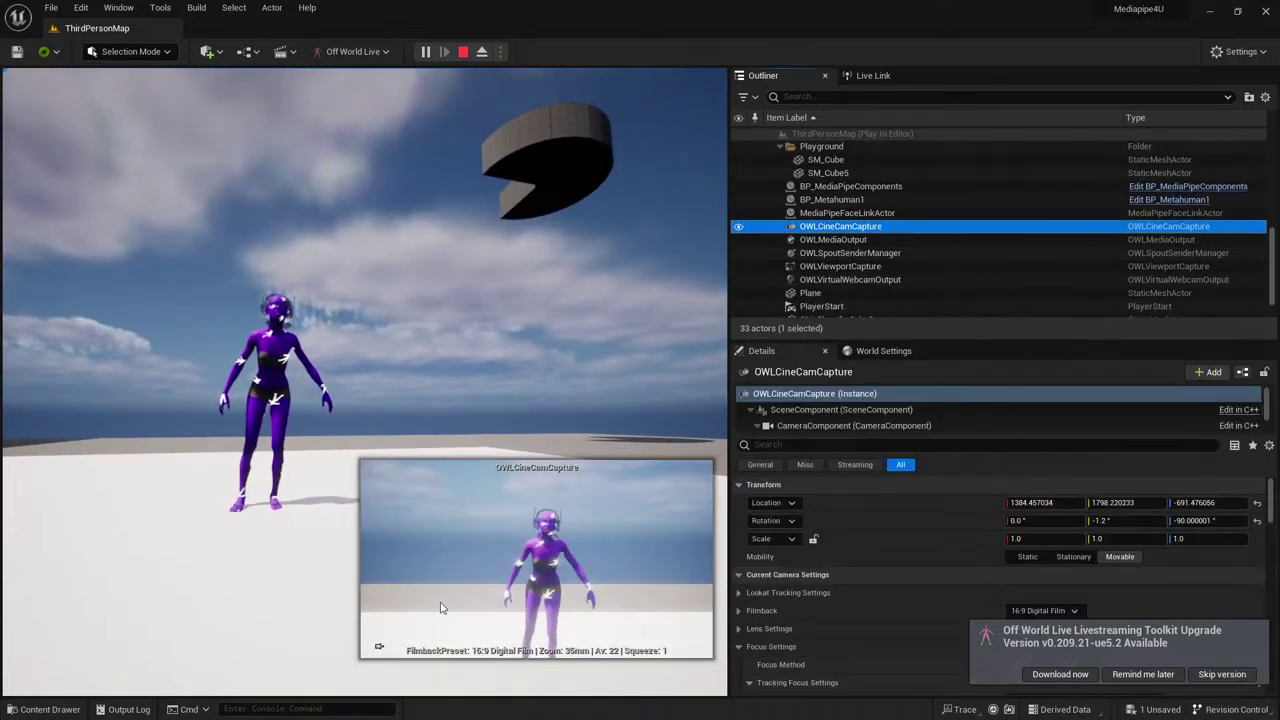
click(379, 646)
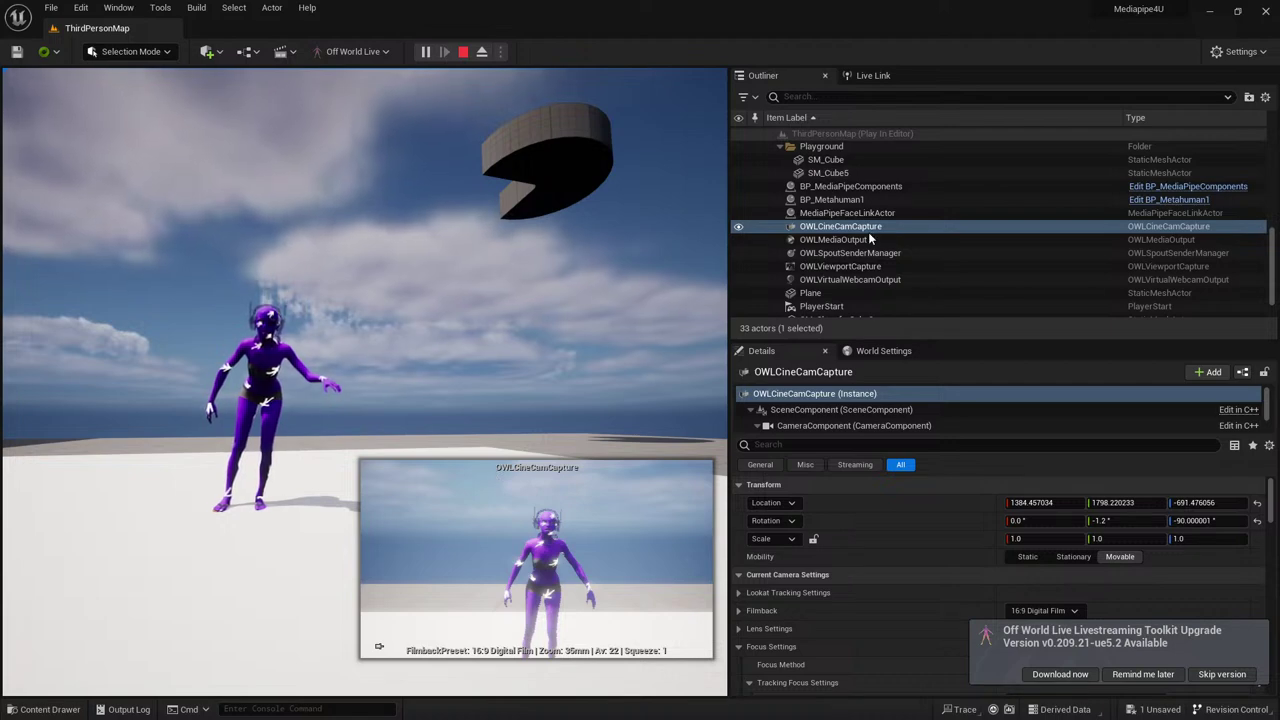
click(861, 278)
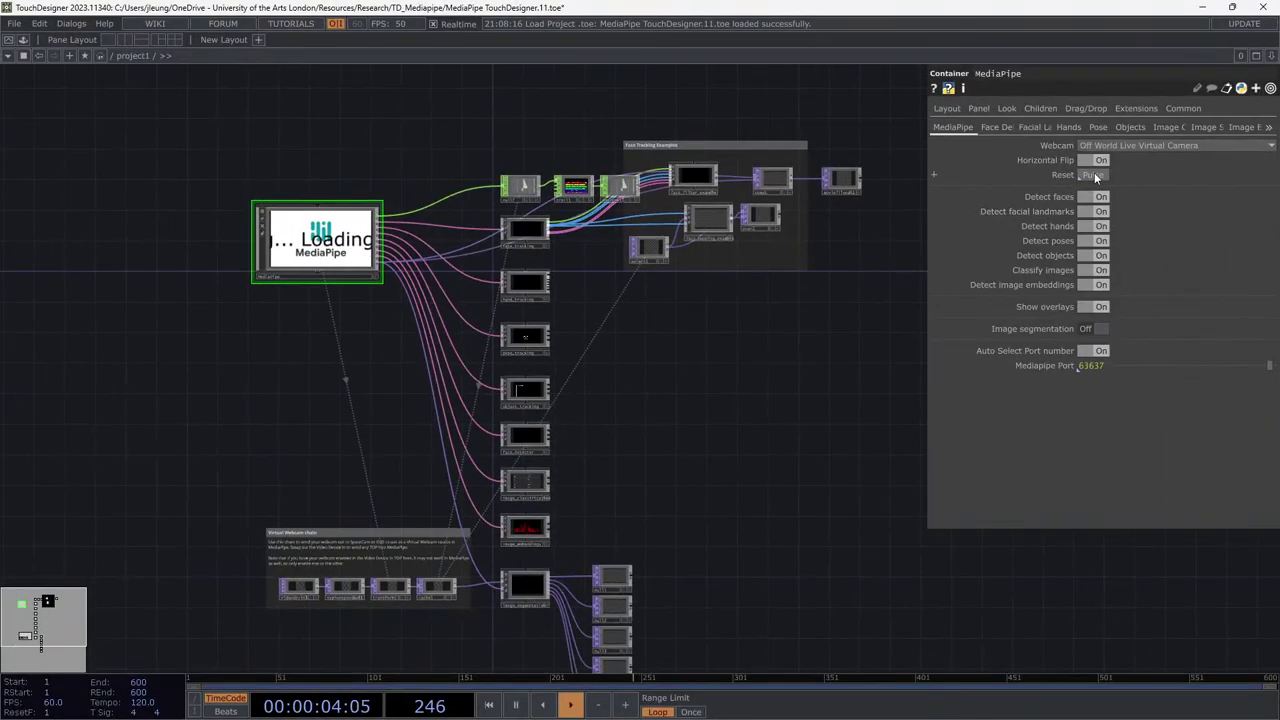
Set MediaPipe's webcam source to Off World Live Virtual Camera and bring its node into view.
click(1106, 148)
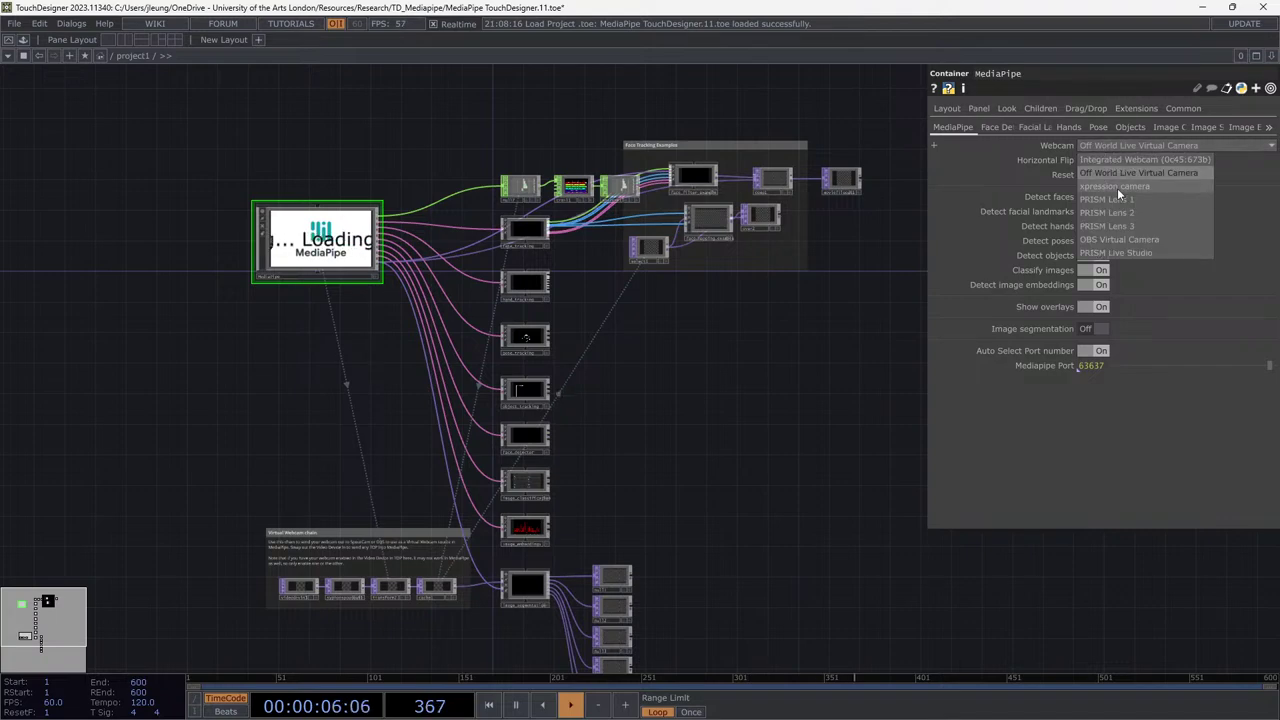
click(1117, 187)
click(1127, 146)
click(1113, 172)
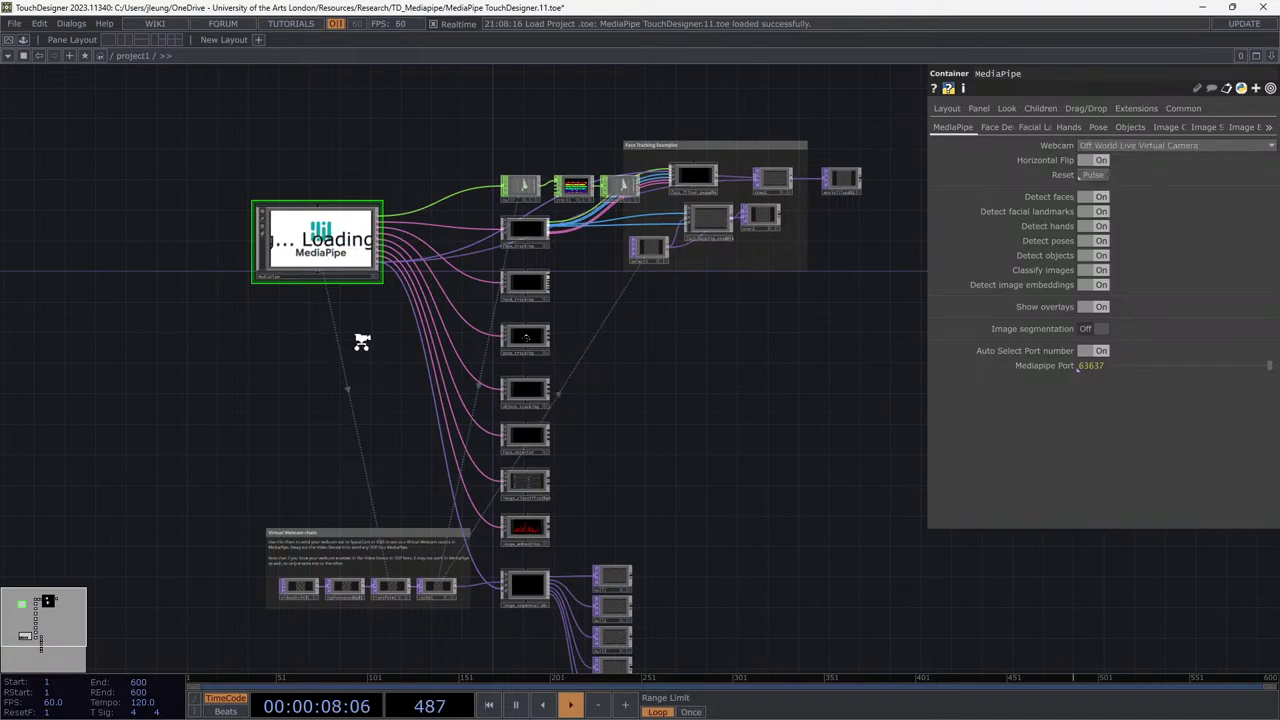
scroll(363, 343, down, 2)
drag(277, 374, 446, 491)
scroll(390, 347, up, 5)
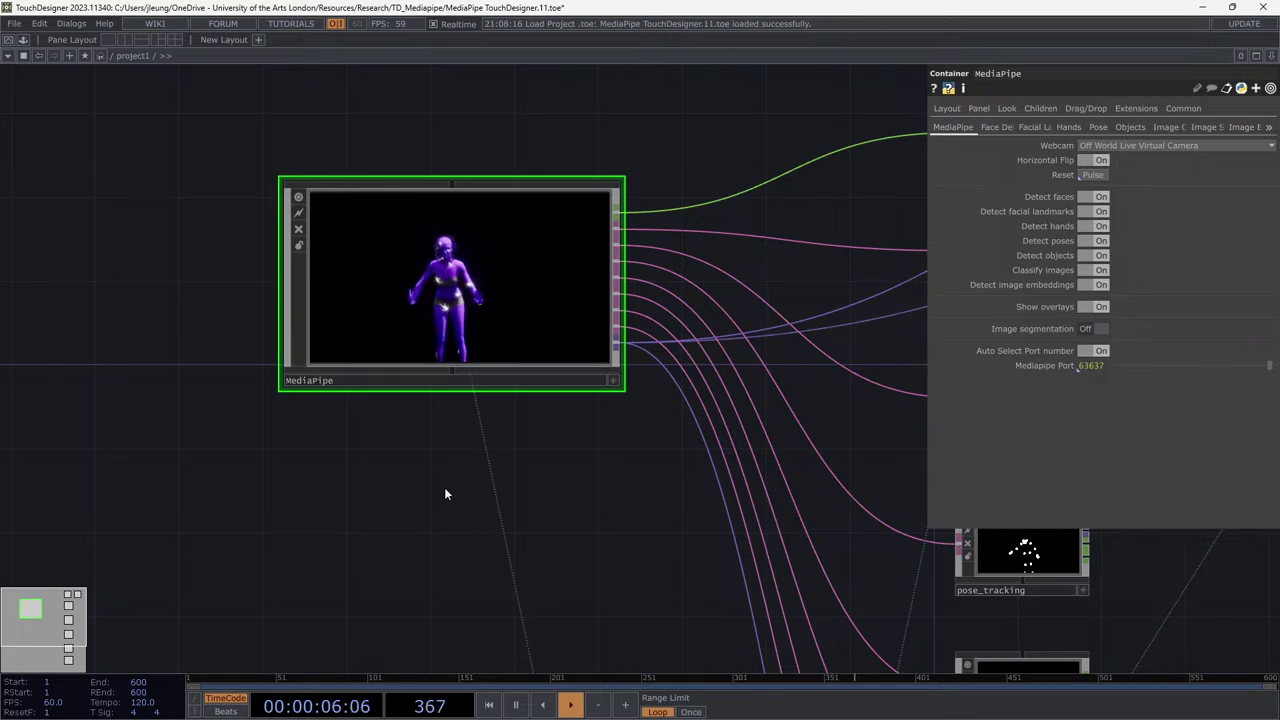
Snap TouchDesigner right and Unreal left to compare live pose tracking, then maximize TouchDesigner.
key(super+Right)
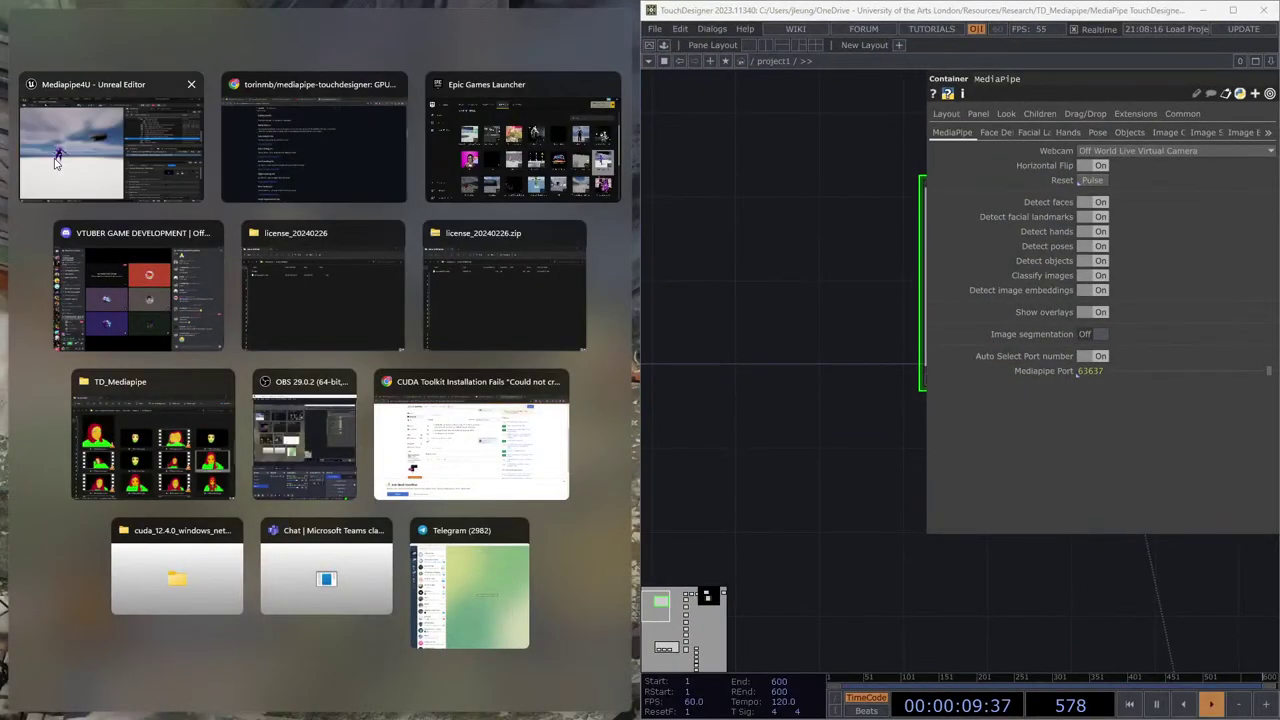
click(57, 163)
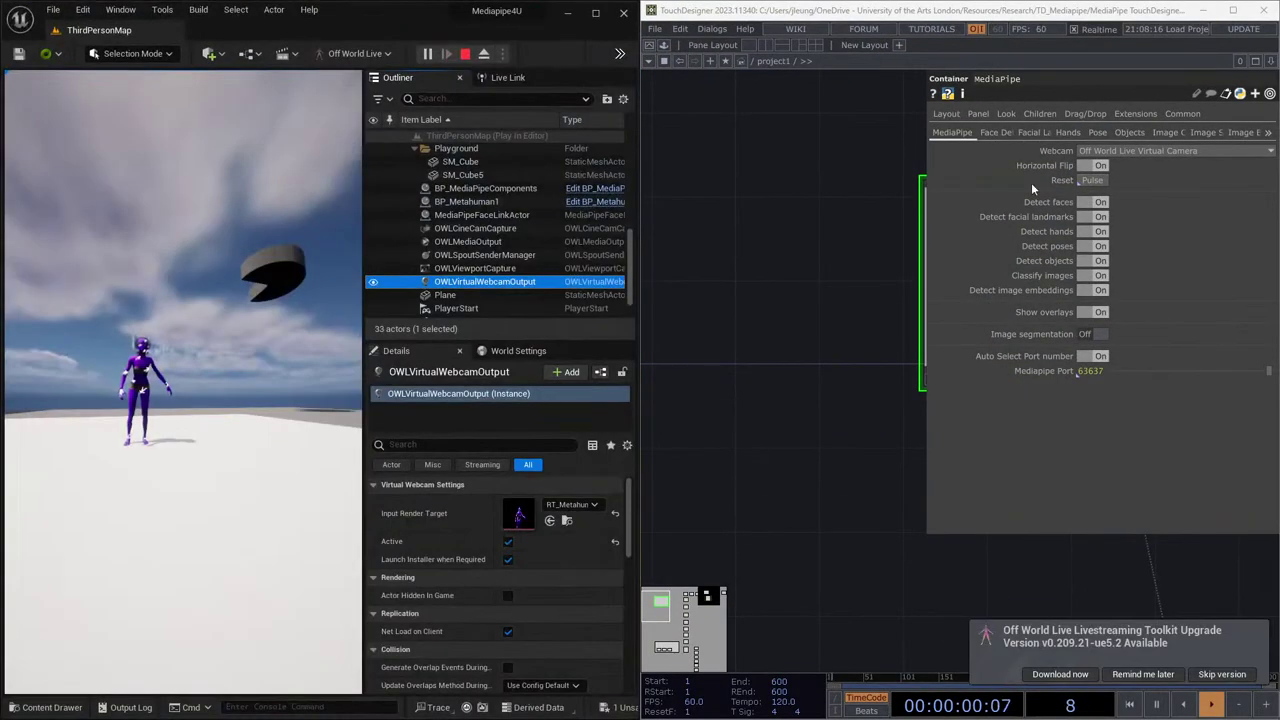
key(h)
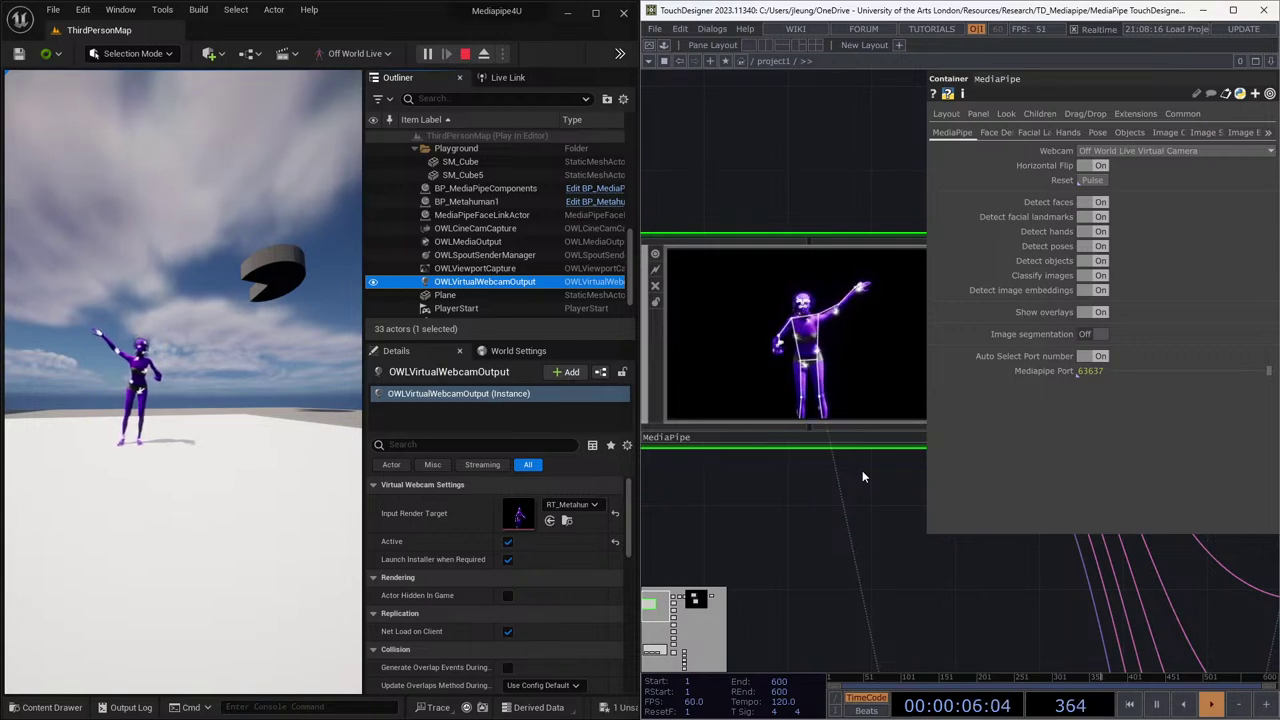
drag(997, 8, 976, 57)
scroll(591, 366, down, 2)
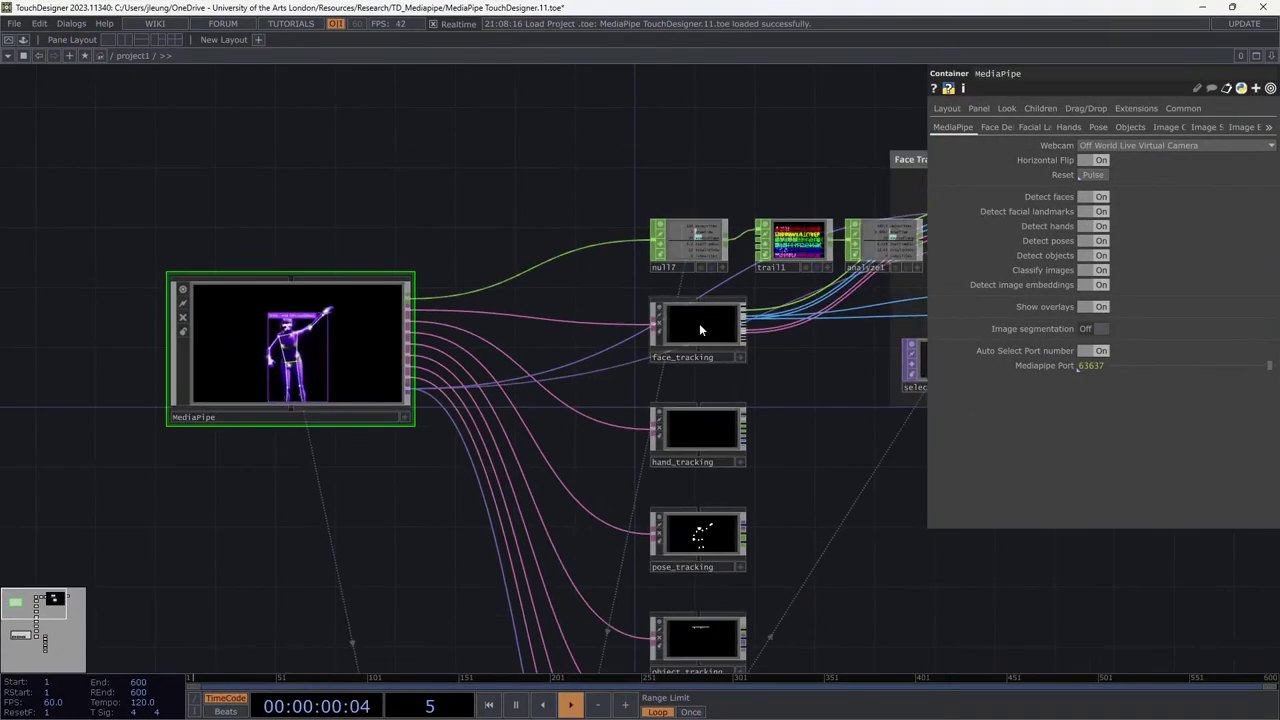
scroll(284, 340, up, 4)
scroll(284, 340, up, 3)
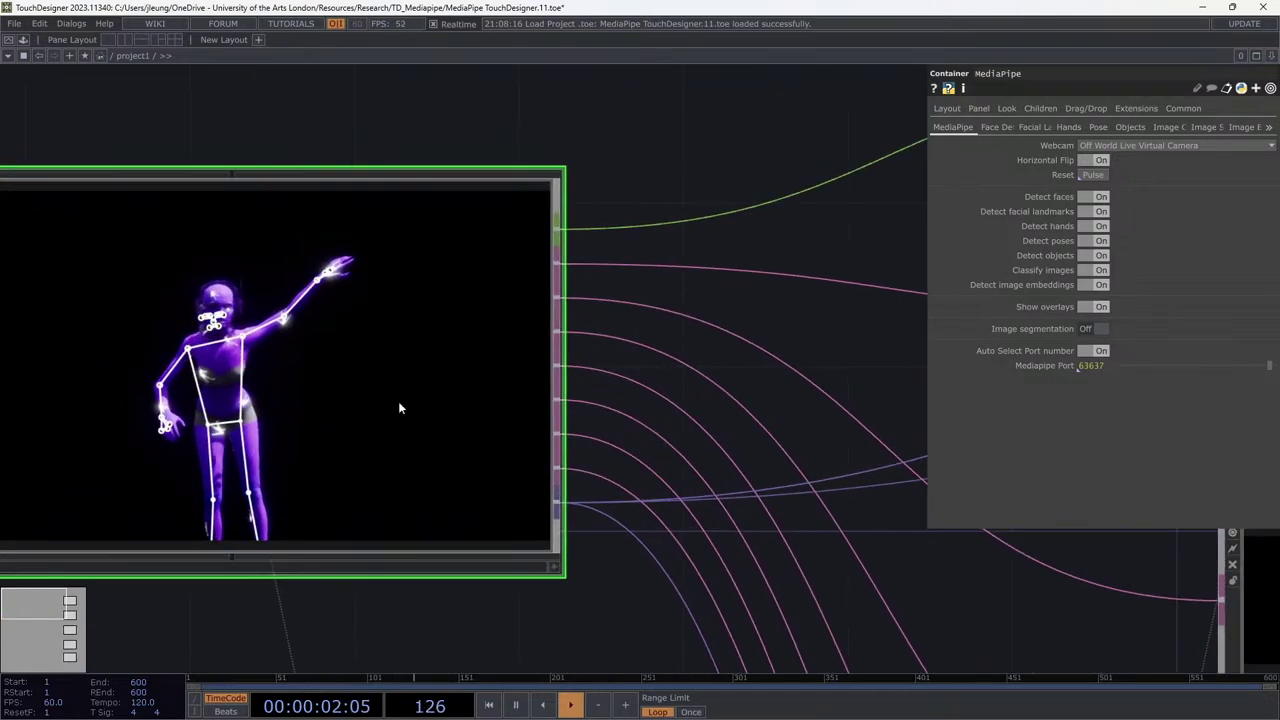
Pan to the tracking nodes and inspect the face_tracking and hand_tracking parameters.
scroll(400, 409, down, 2)
drag(726, 340, 440, 290)
click(575, 290)
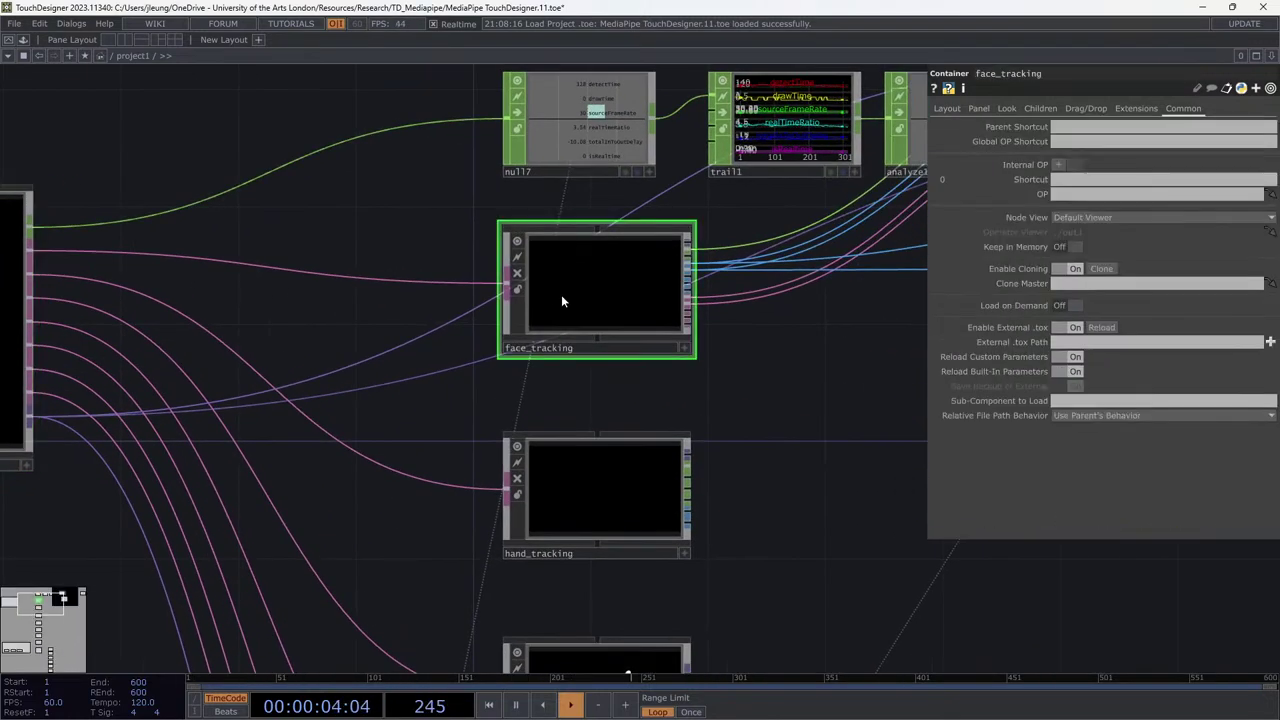
scroll(813, 395, down, 2)
click(698, 470)
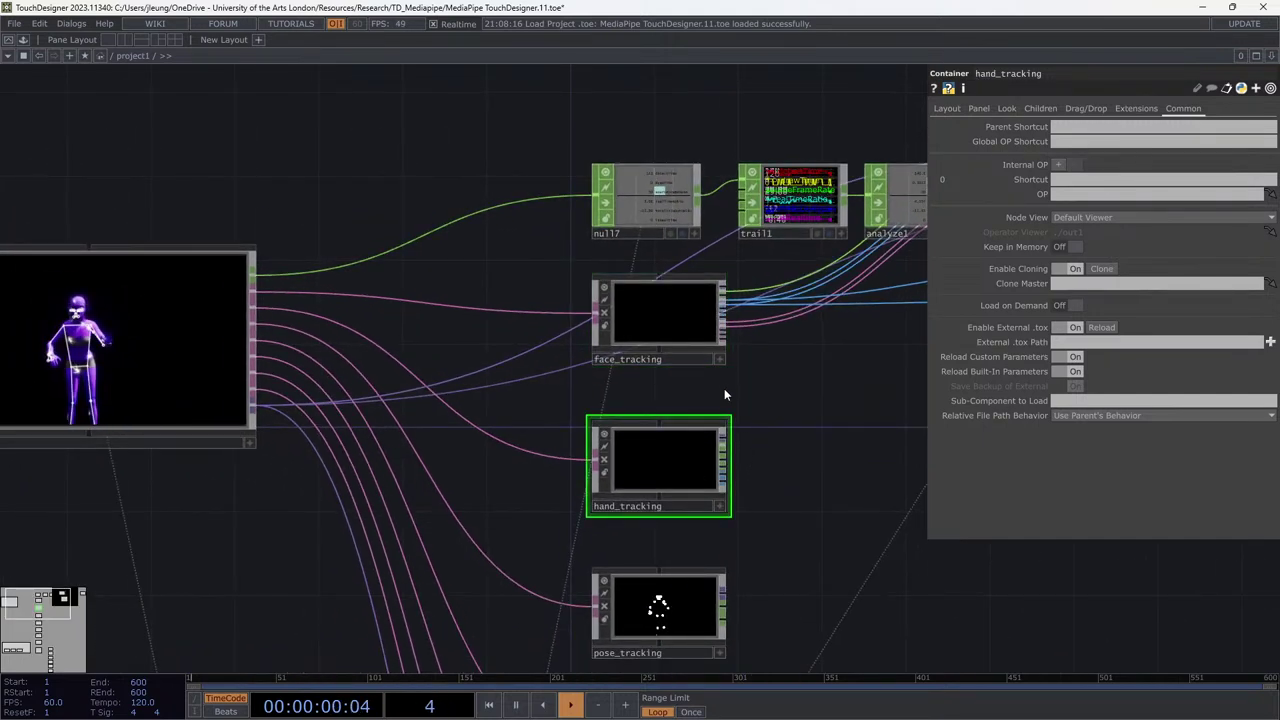
scroll(650, 440, down, 2)
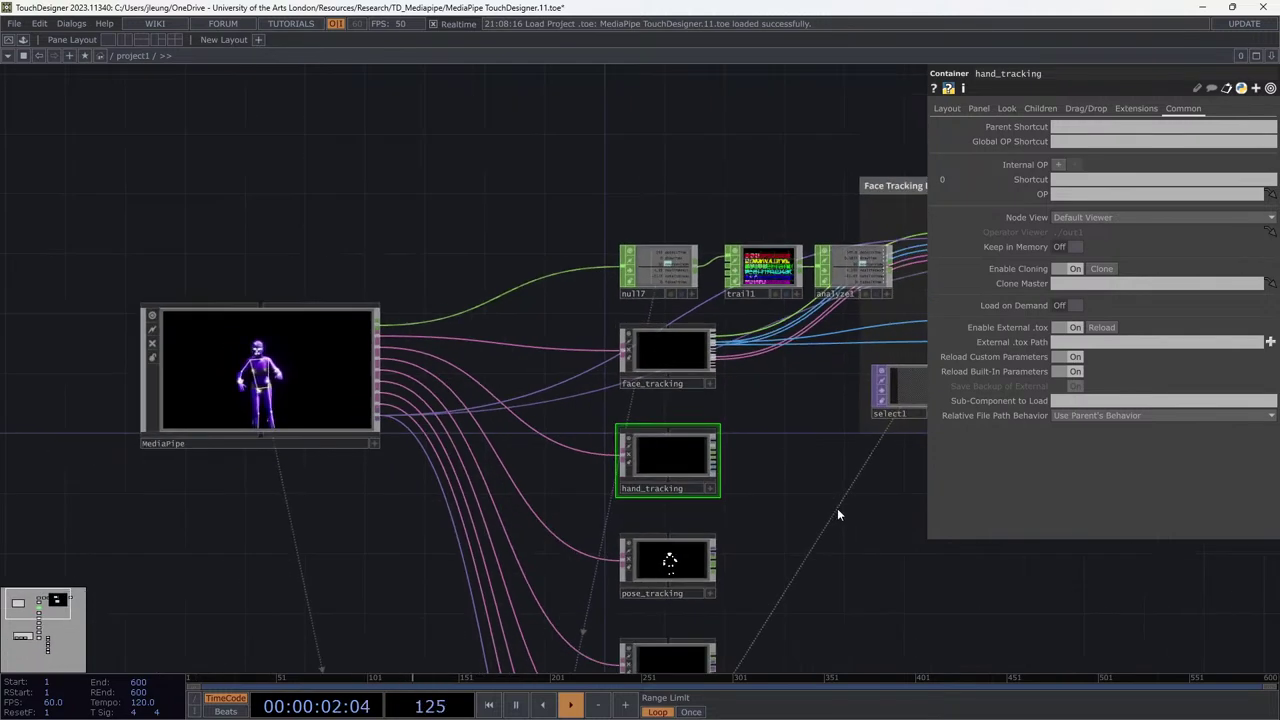
Bring object_tracking and face_detector into view and inspect object_tracking's parameters.
drag(752, 361, 719, 216)
scroll(654, 486, up, 10)
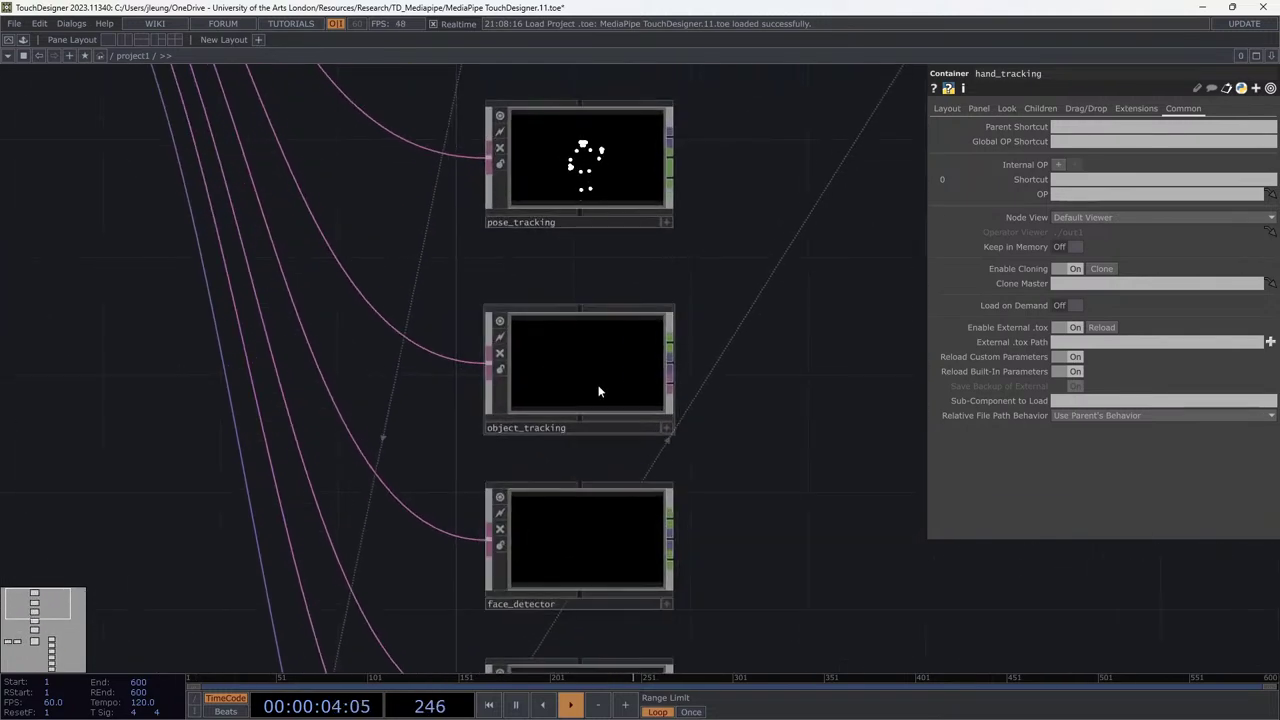
scroll(570, 390, down, 4)
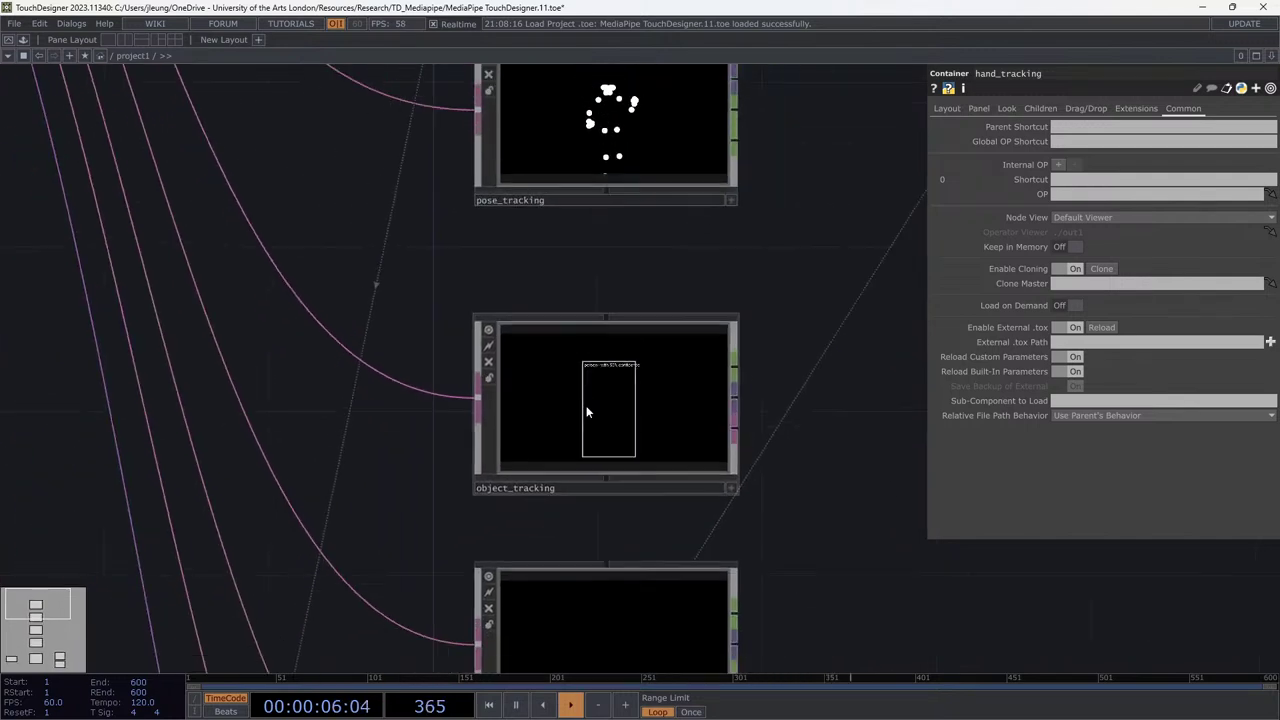
scroll(586, 410, up, 3)
scroll(587, 410, up, 3)
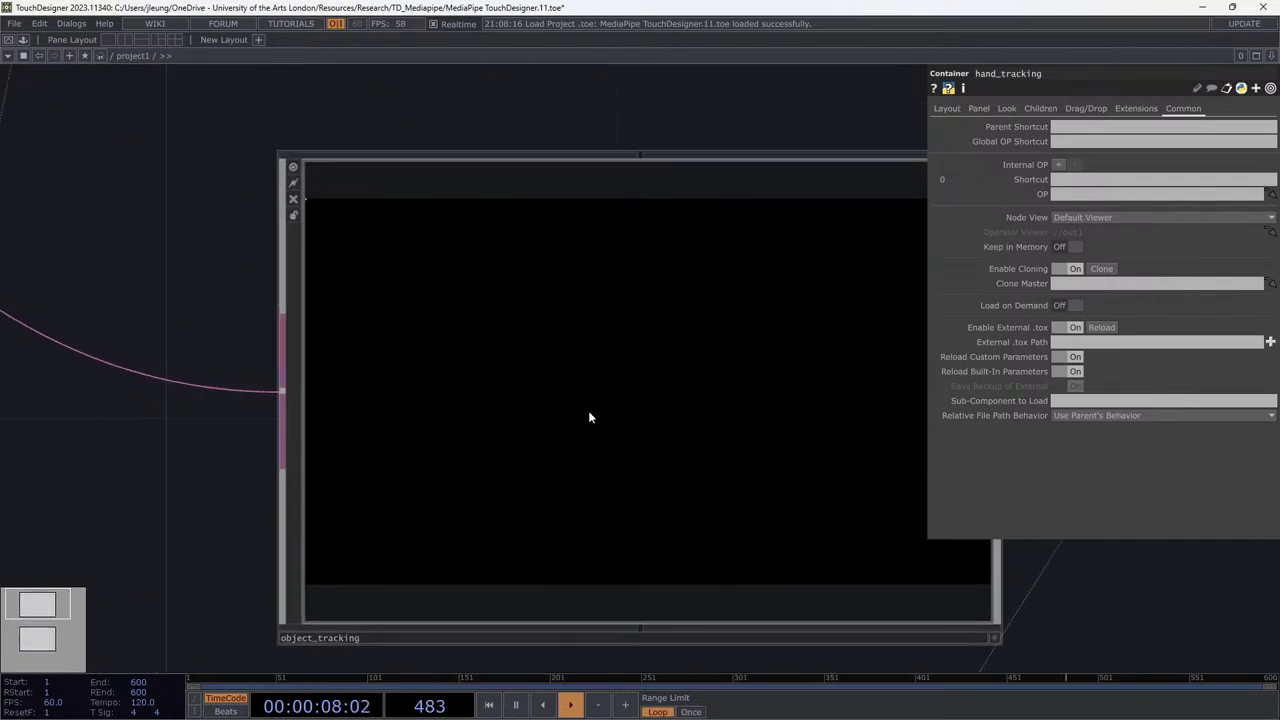
scroll(588, 417, down, 2)
scroll(588, 417, down, 3)
scroll(768, 547, down, 1)
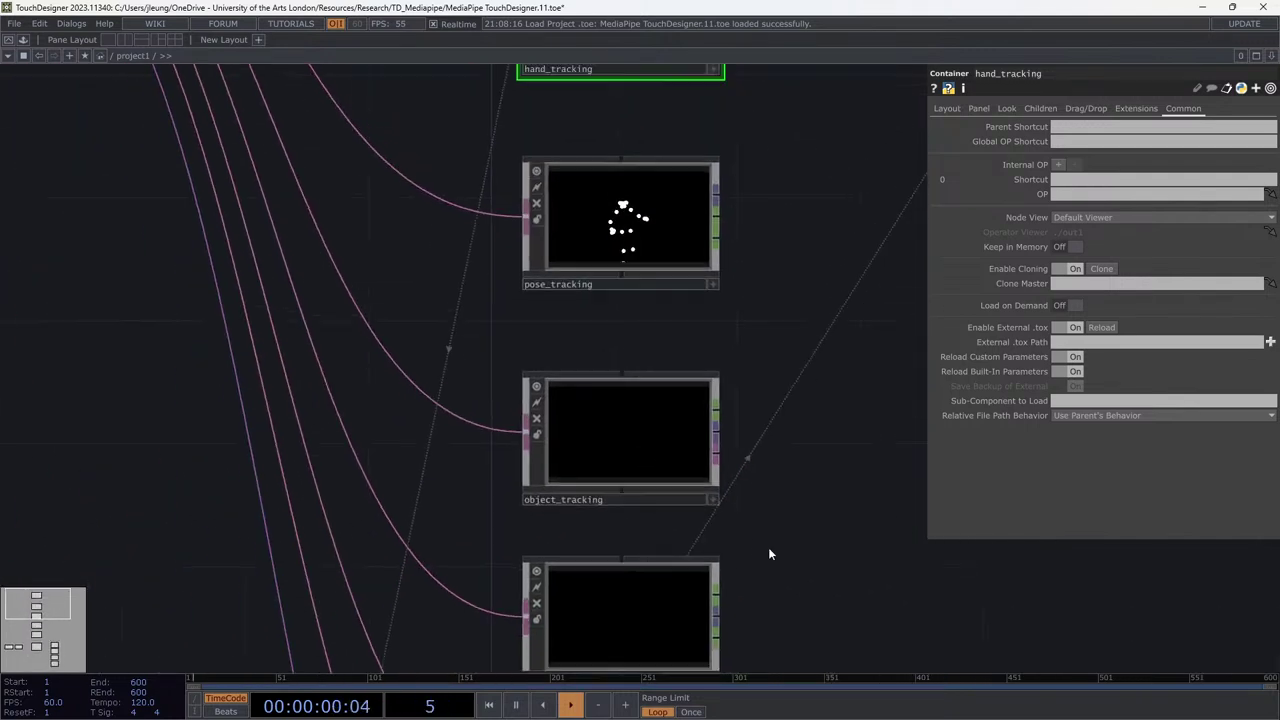
click(615, 435)
scroll(620, 380, down, 1)
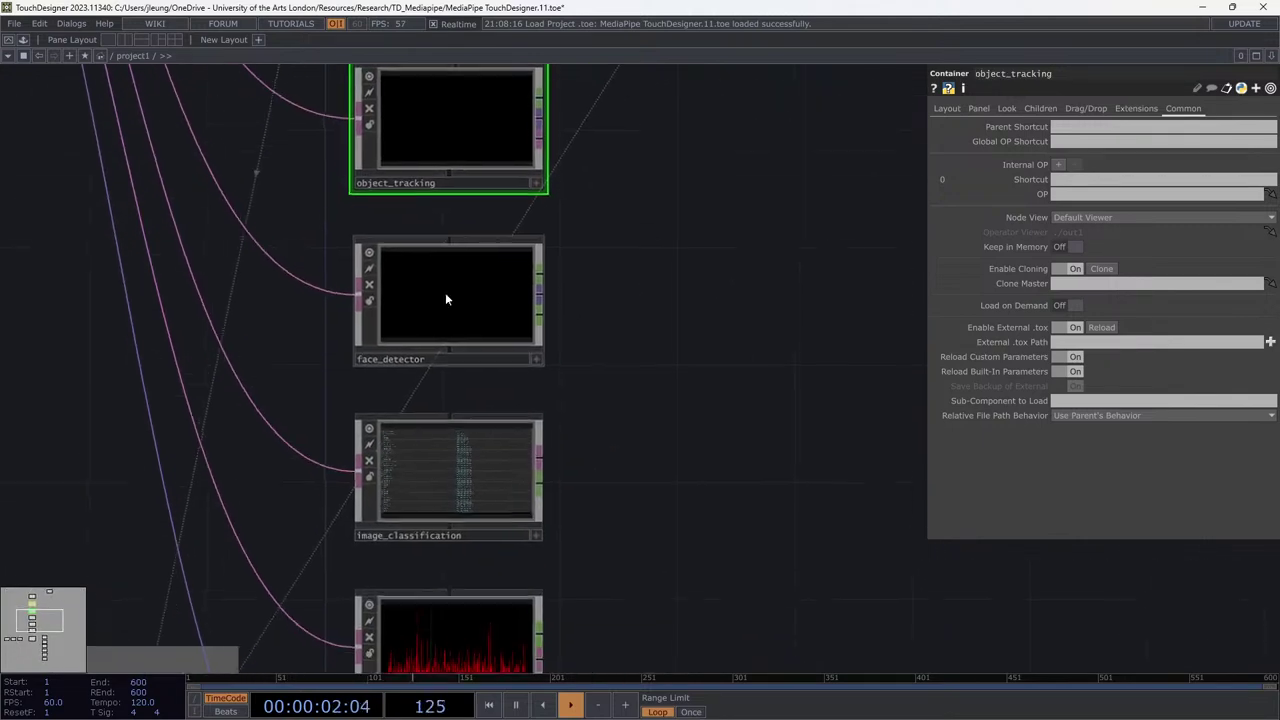
scroll(430, 310, up, 2)
Pan down the node column to show the lower tracking nodes and the Virtual Webcam chain.
drag(497, 337, 663, 106)
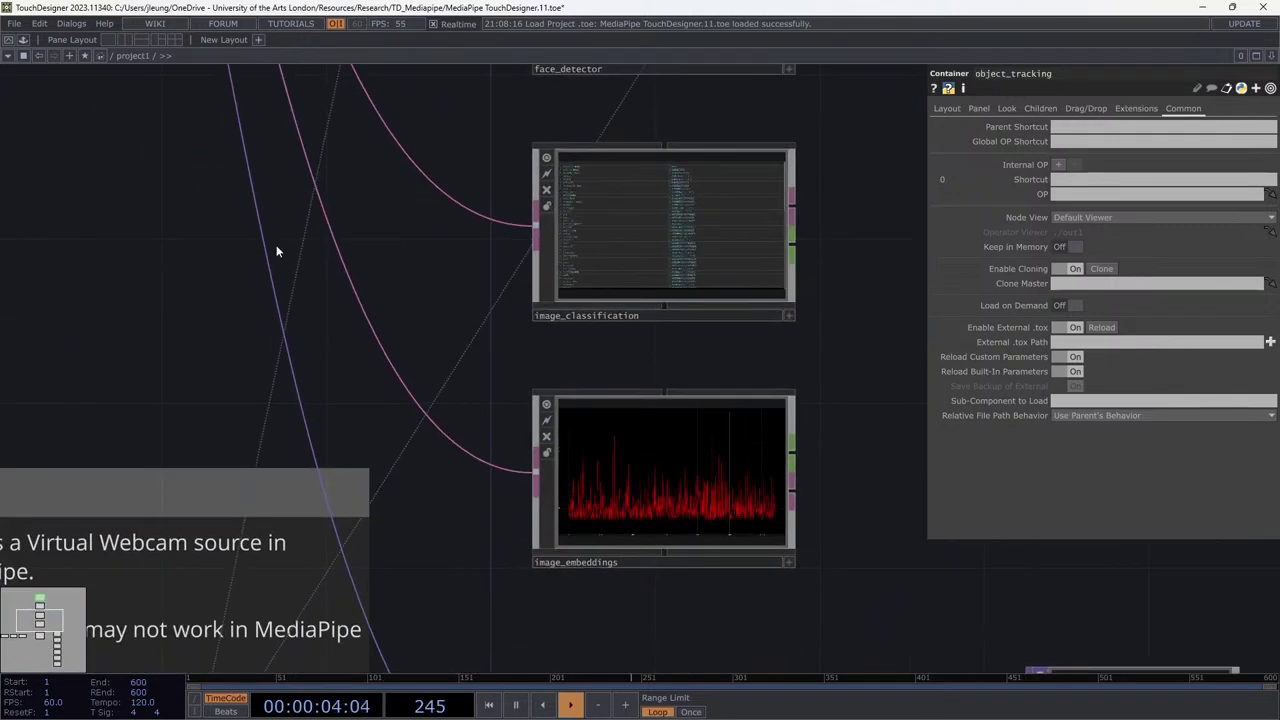
scroll(277, 251, down, 4)
drag(677, 366, 813, 455)
scroll(520, 409, up, 6)
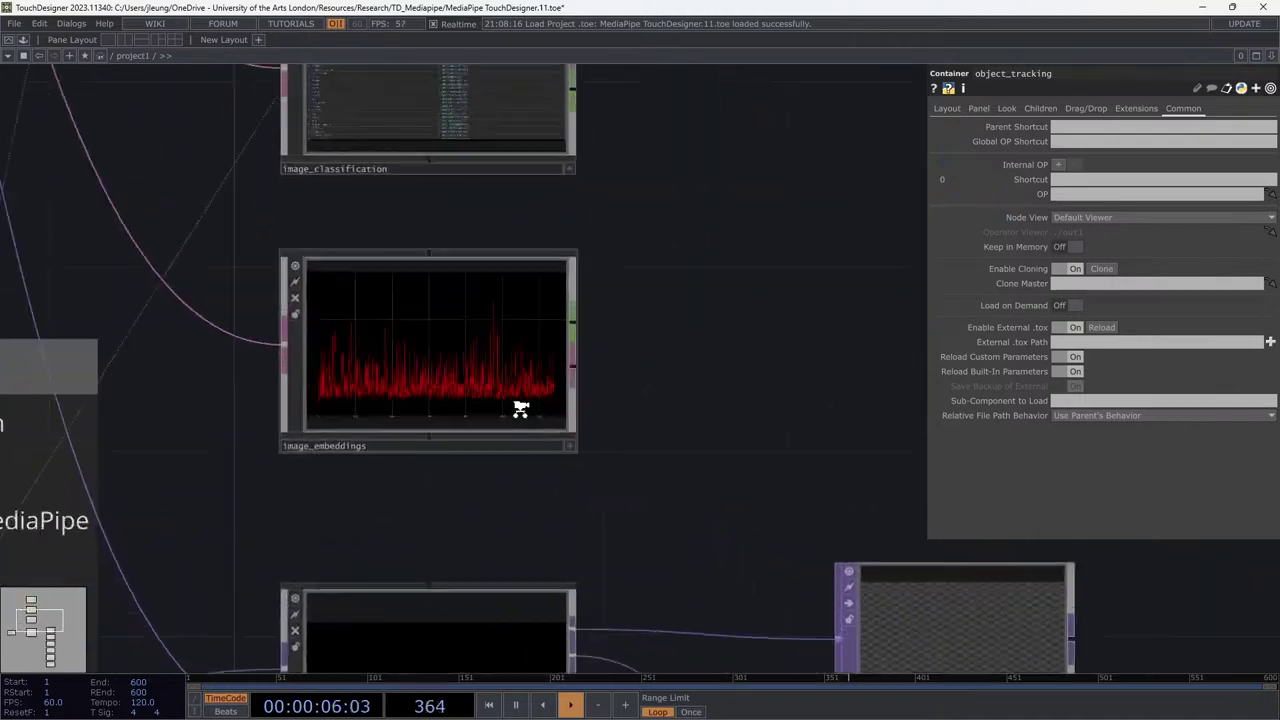
scroll(525, 440, down, 2)
scroll(516, 480, down, 4)
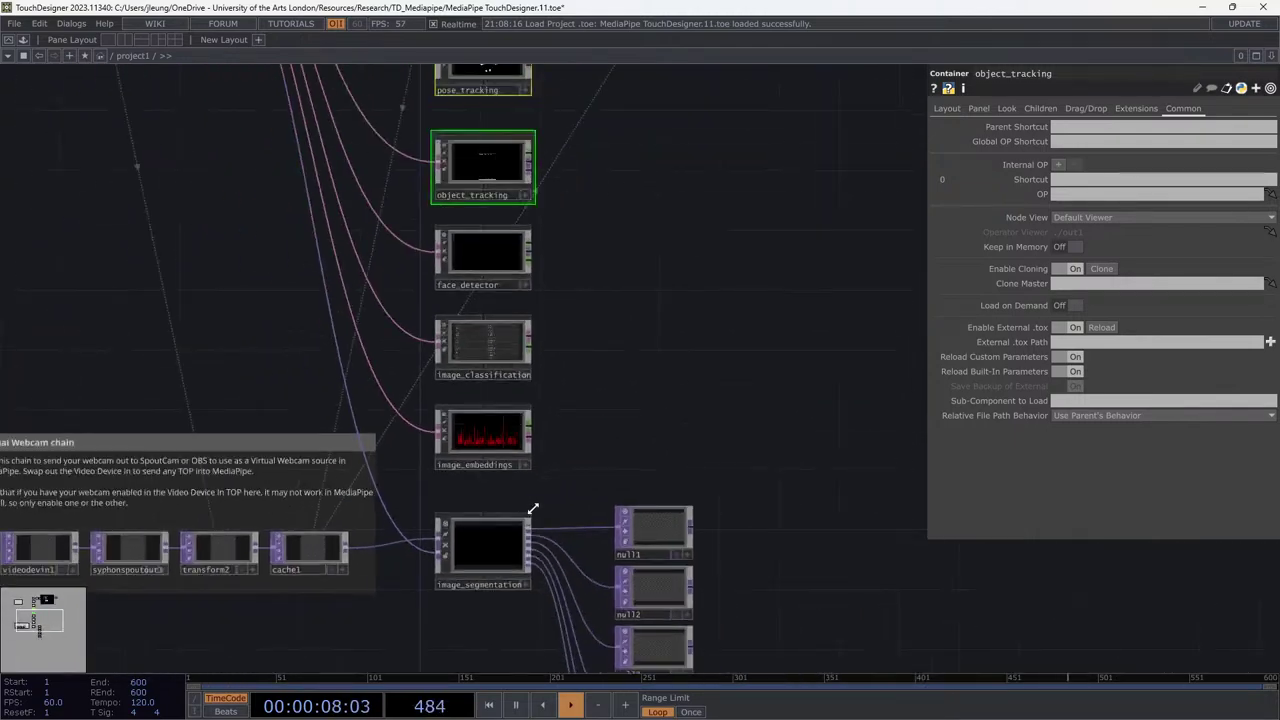
drag(557, 500, 666, 562)
scroll(560, 428, up, 10)
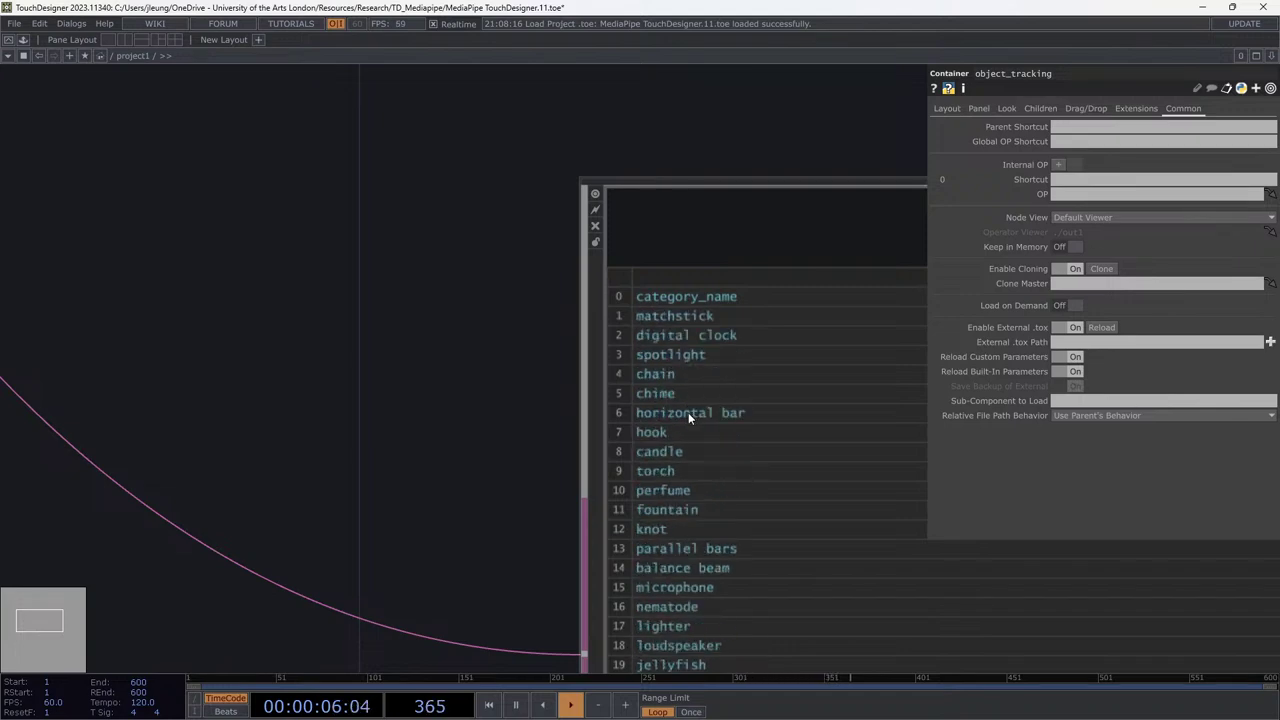
scroll(585, 425, down, 8)
scroll(576, 447, down, 10)
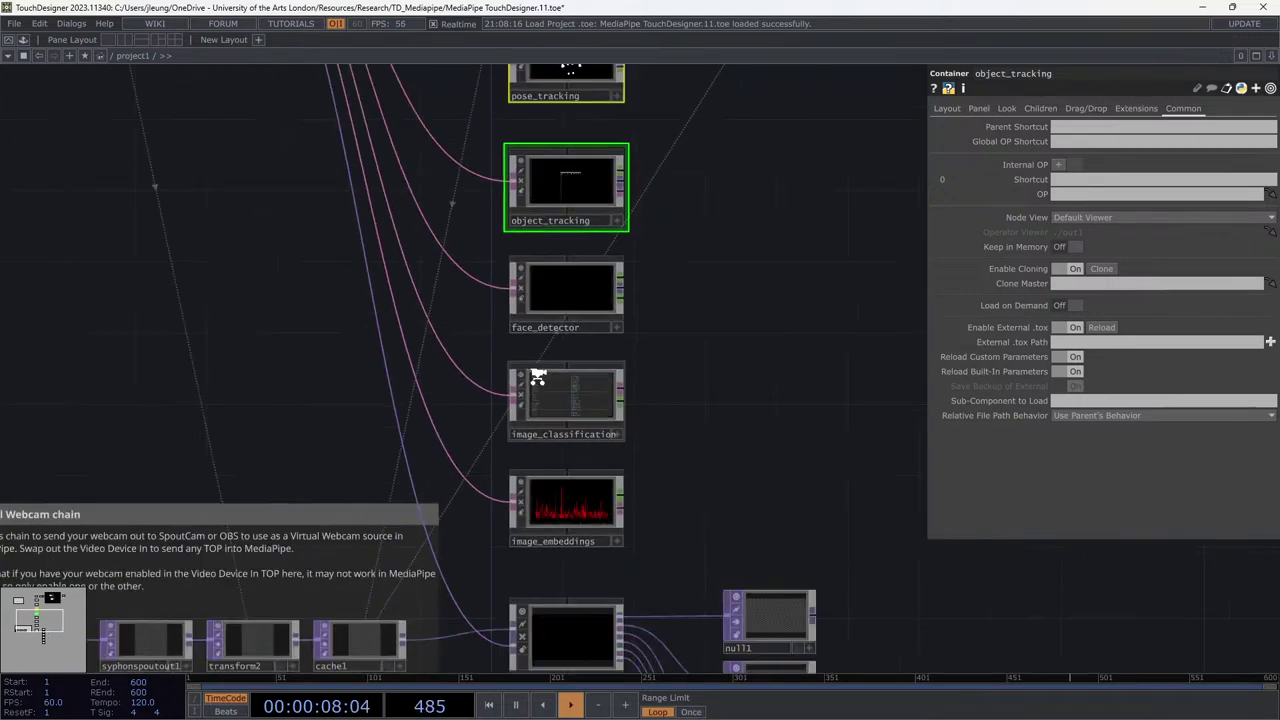
scroll(490, 320, up, 10)
scroll(551, 389, up, 4)
Re-centre the TouchDesigner network, then stop Play in Editor and close Mediapipe4U with Don't Save.
key(h)
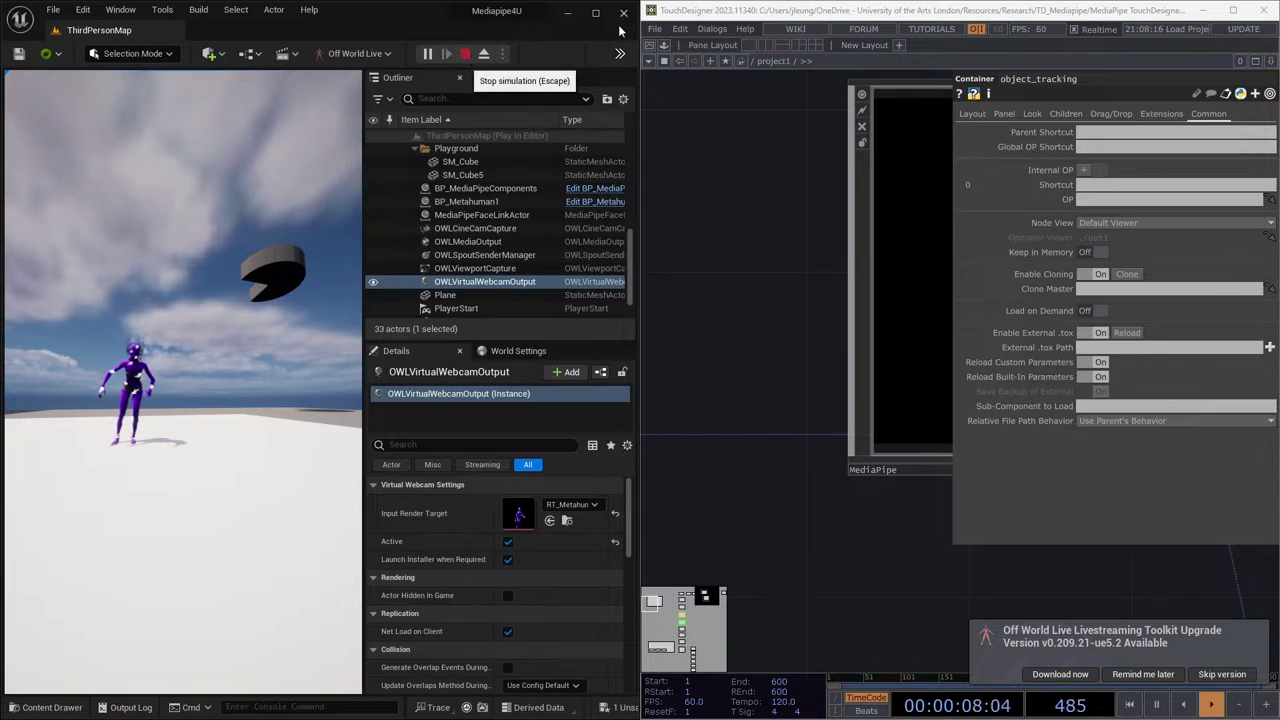
key(Escape)
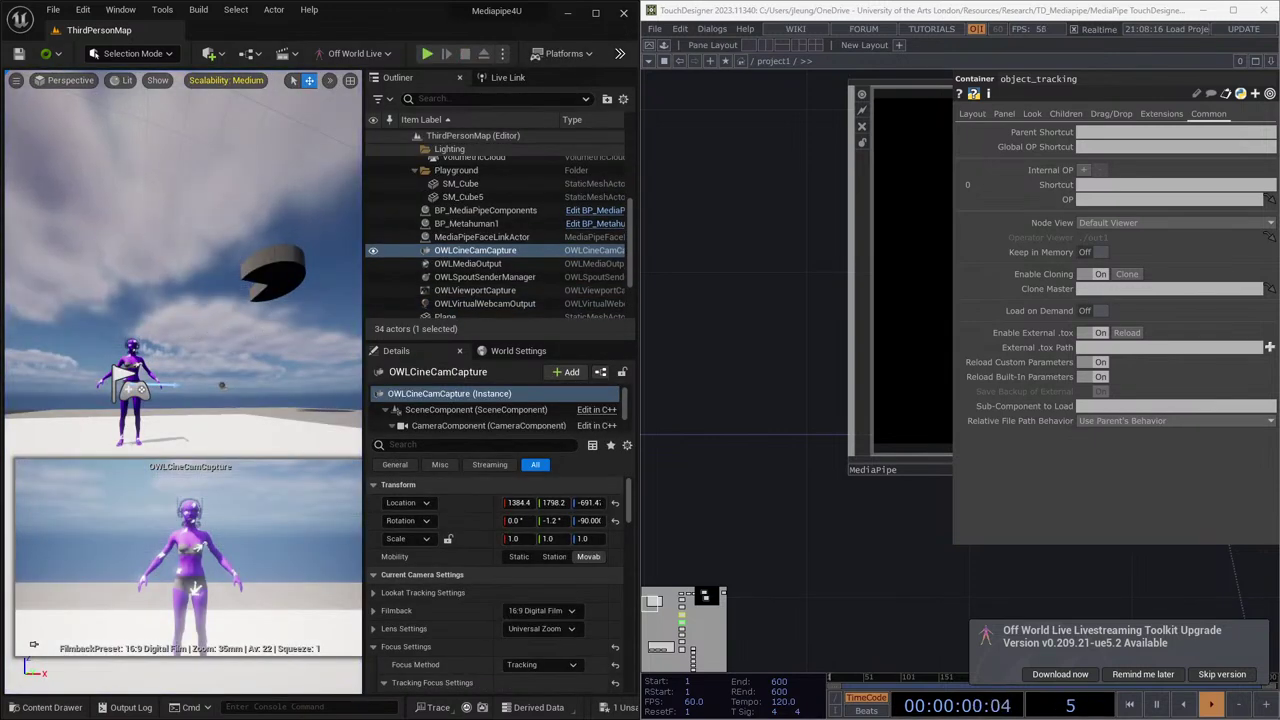
click(96, 613)
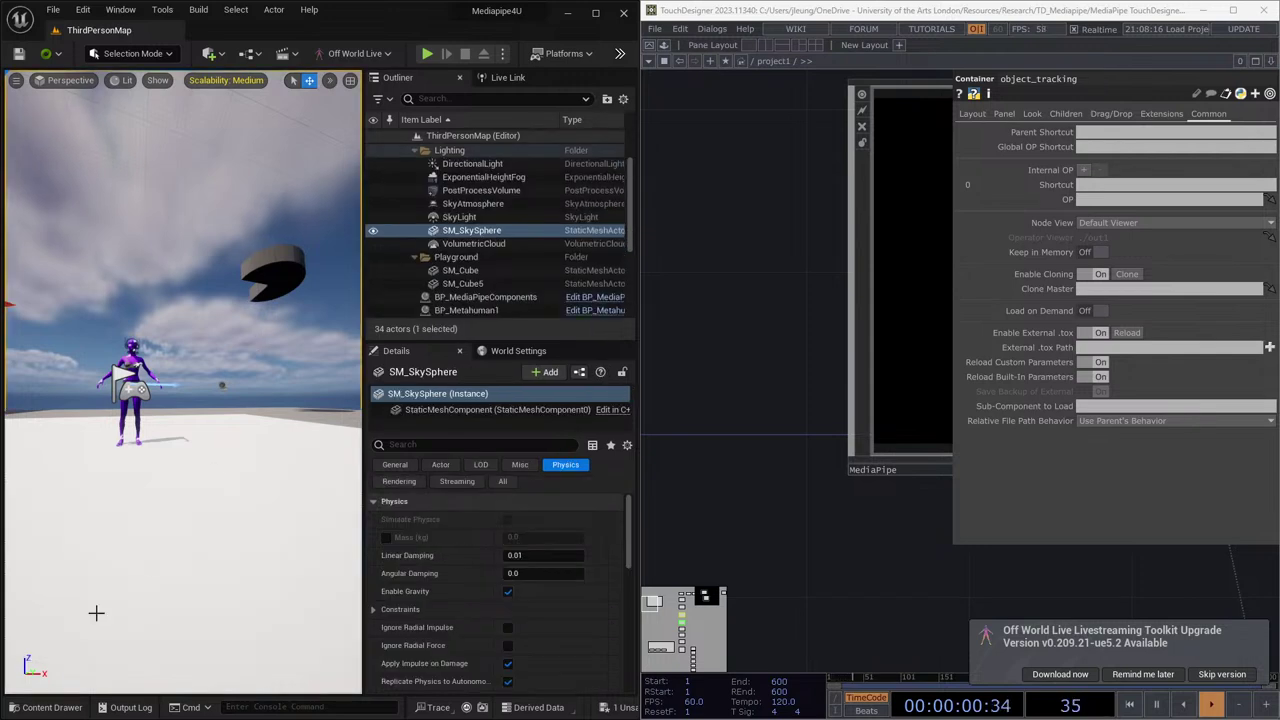
click(622, 17)
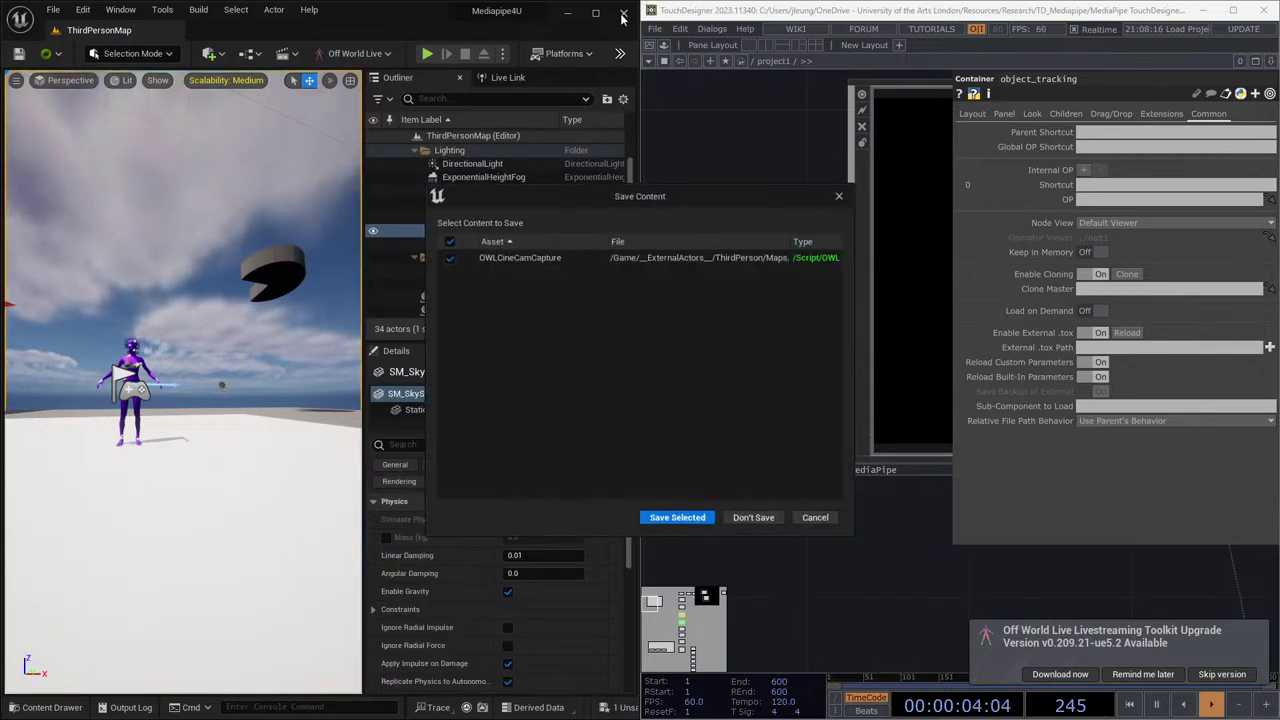
click(753, 518)
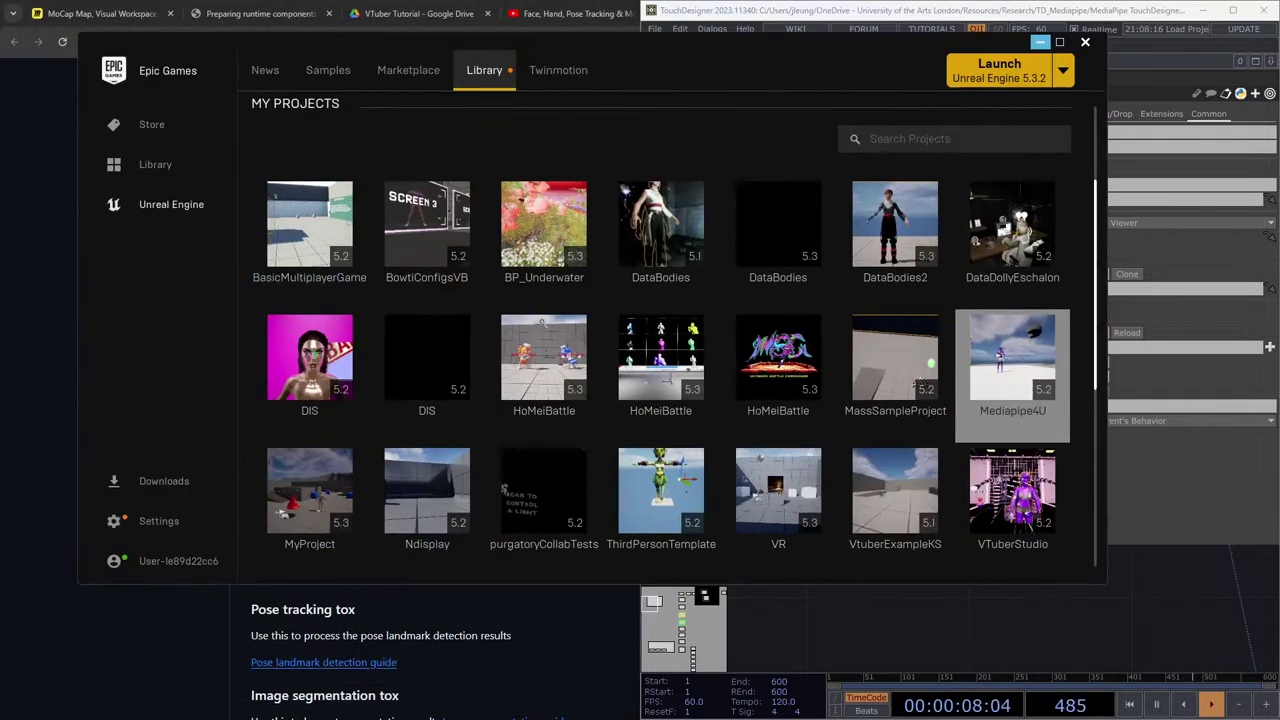
Move the Epic Games Launcher aside and switch to the VTuber Tutorial Google Drive tab.
drag(596, 68, 692, 719)
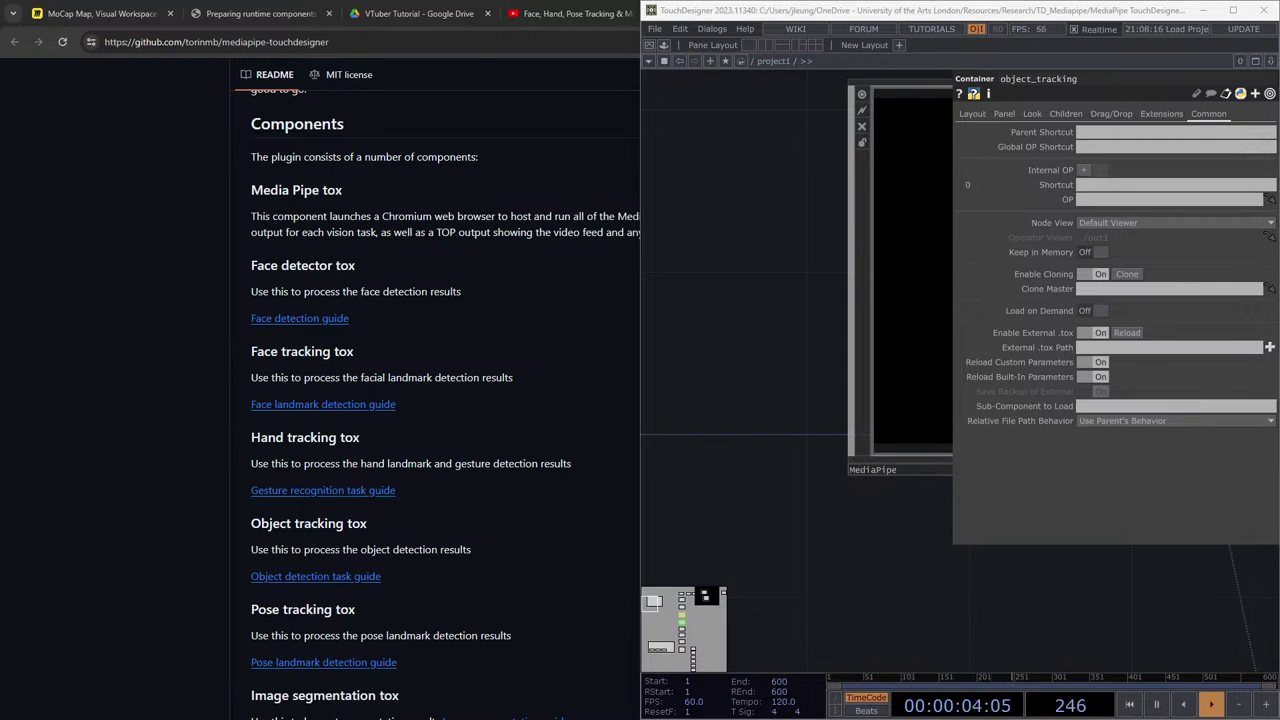
click(418, 13)
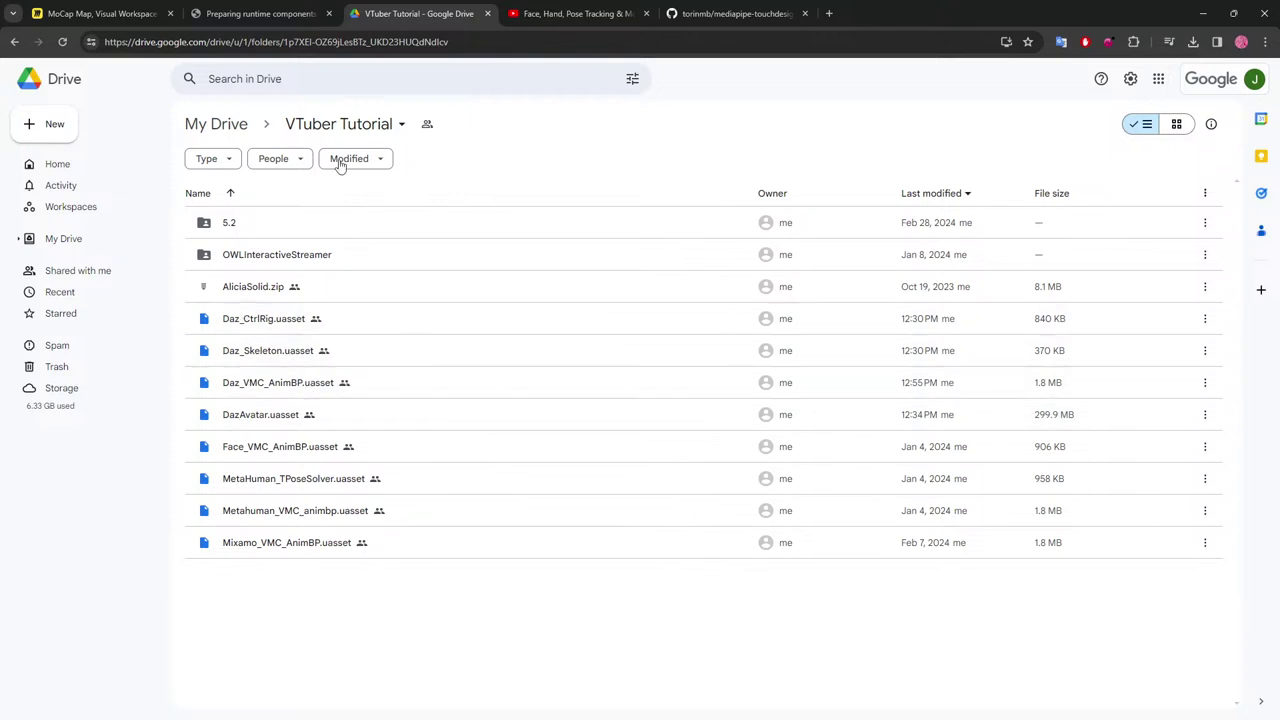
Copy the VTuber Tutorial folder's anyone-with-link share link and close the sharing dialog.
click(391, 118)
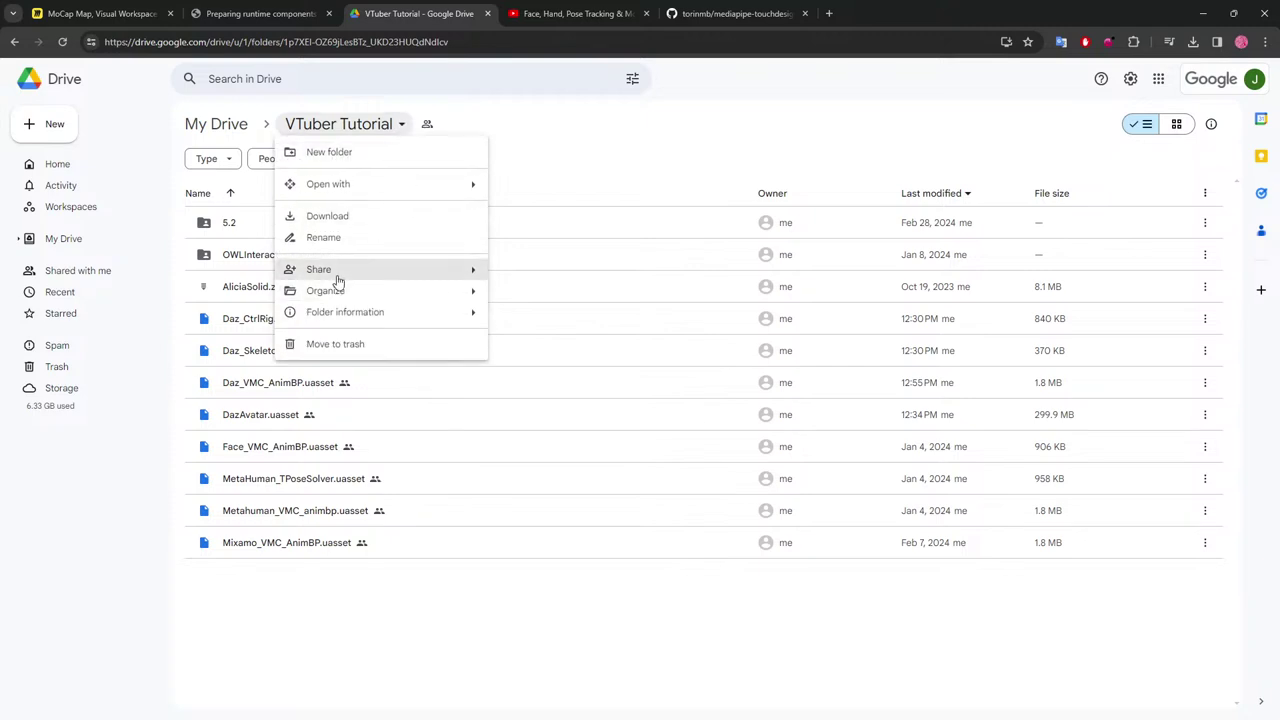
mouse_move(400, 277)
click(534, 280)
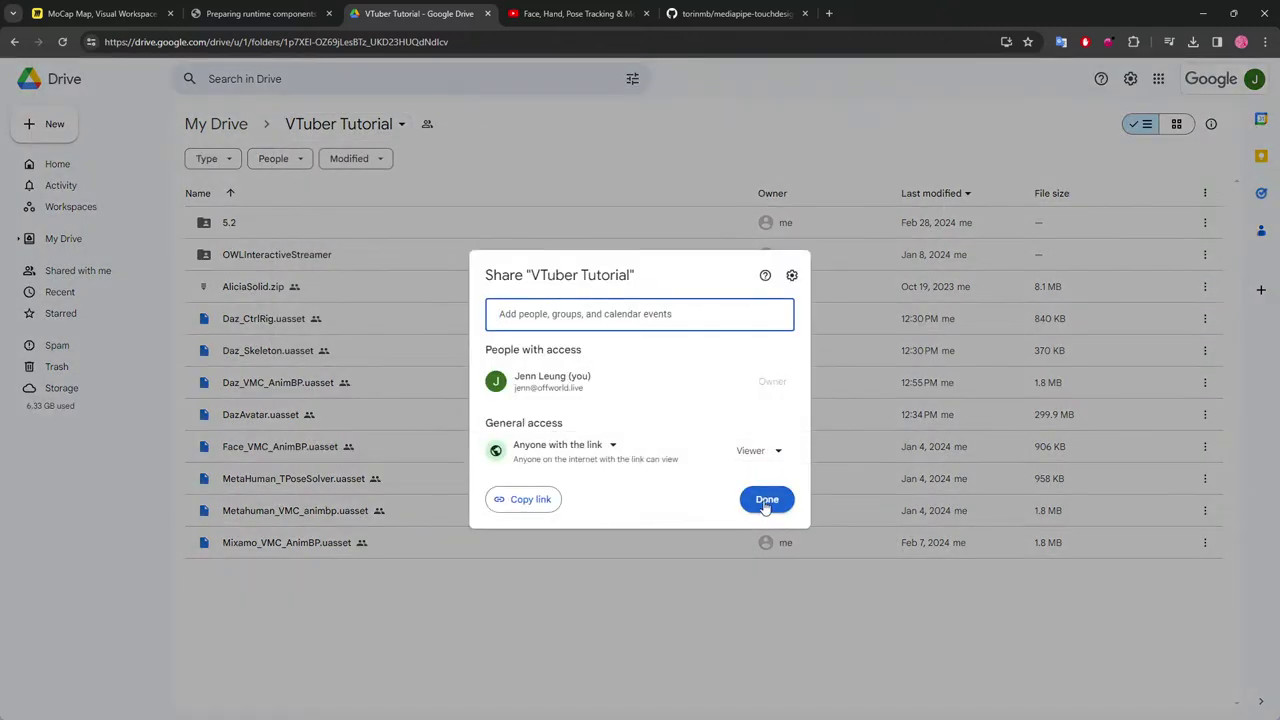
click(528, 503)
click(132, 484)
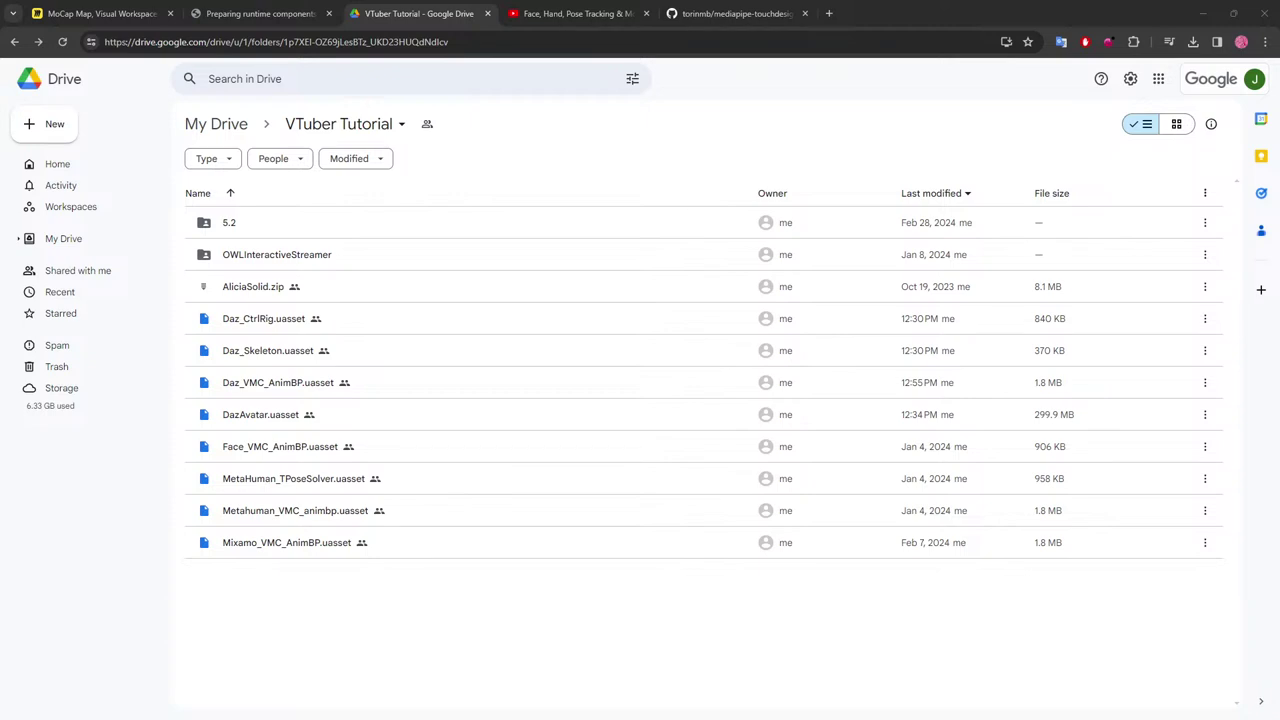
key(alt+Tab)
drag(690, 10, 769, 152)
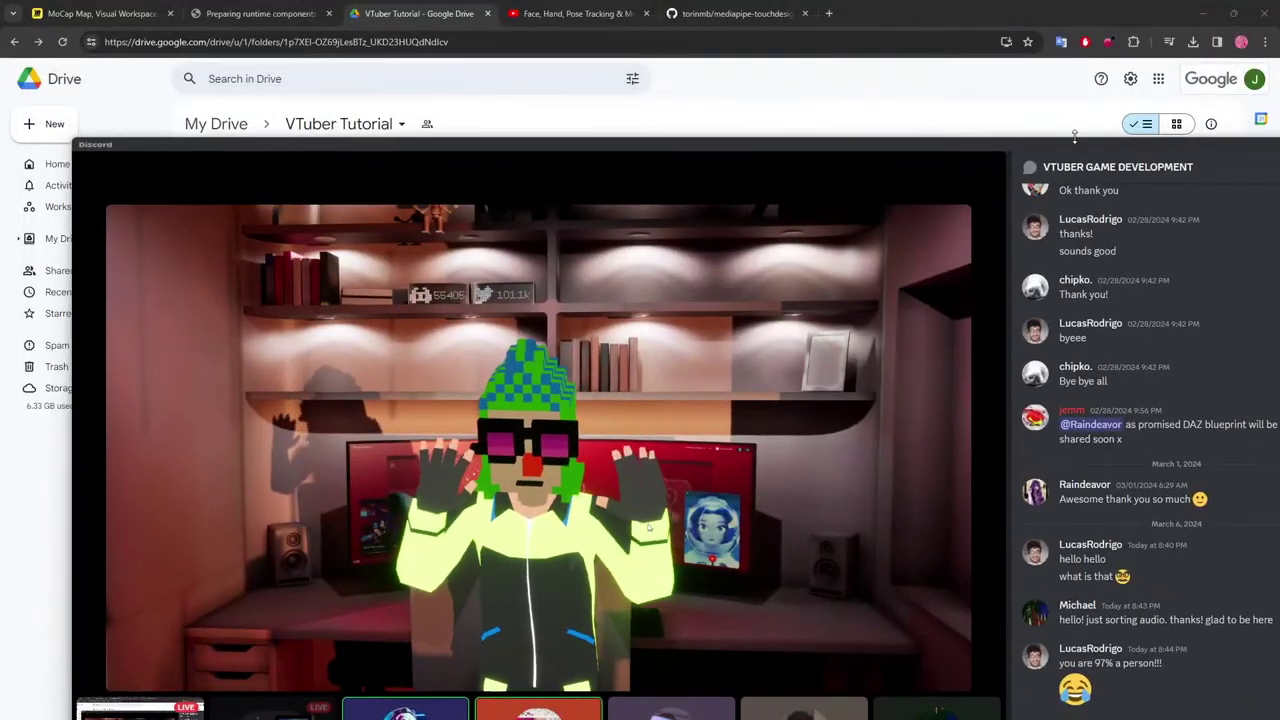
drag(1065, 158, 879, 118)
click(1145, 127)
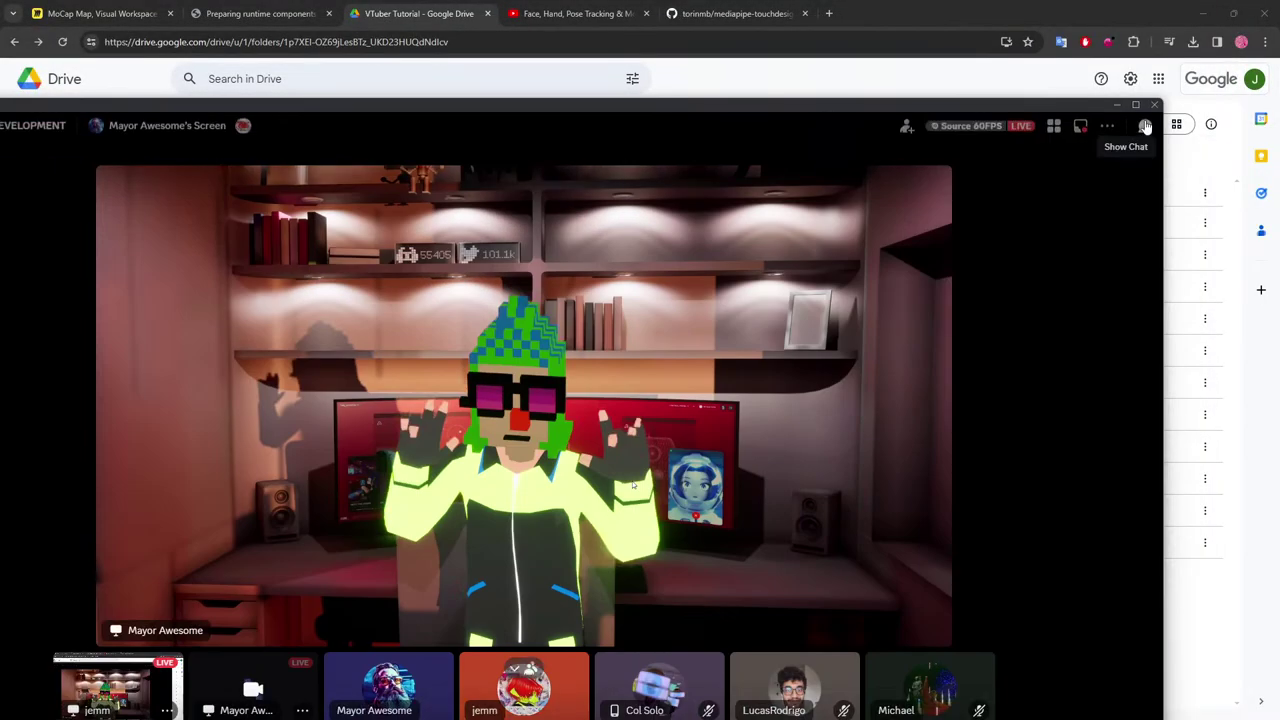
click(1135, 104)
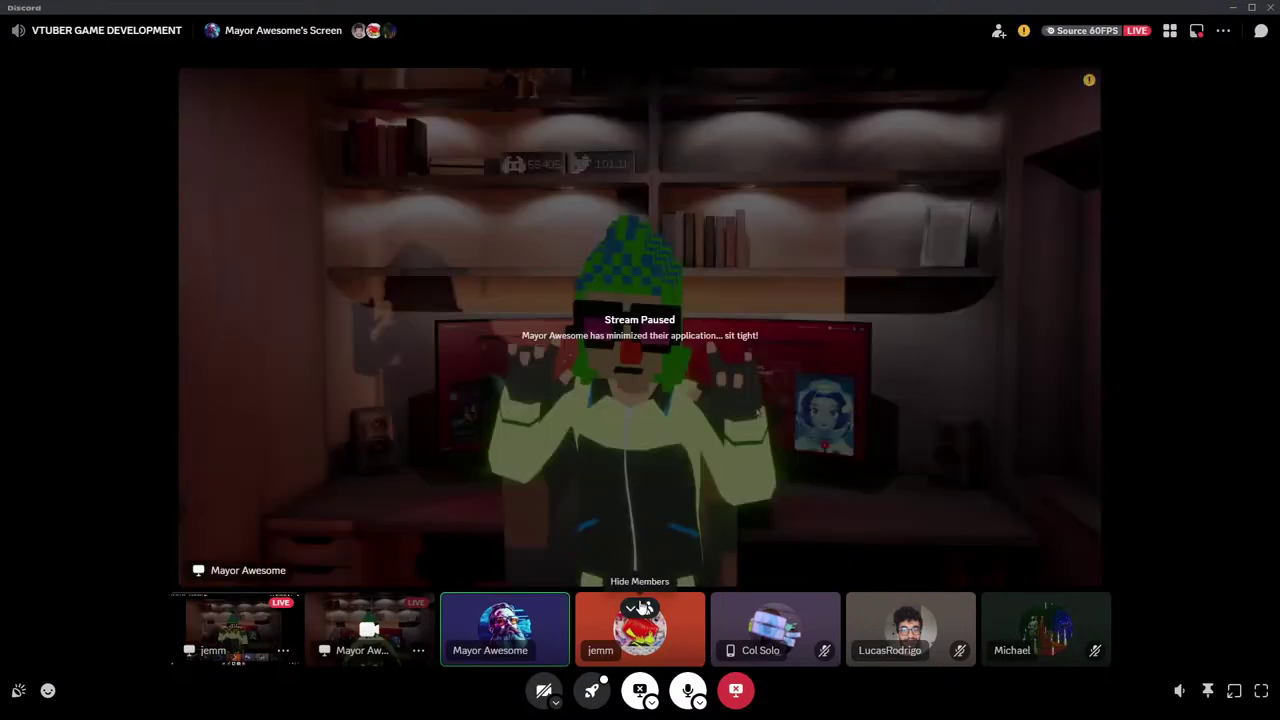
click(640, 607)
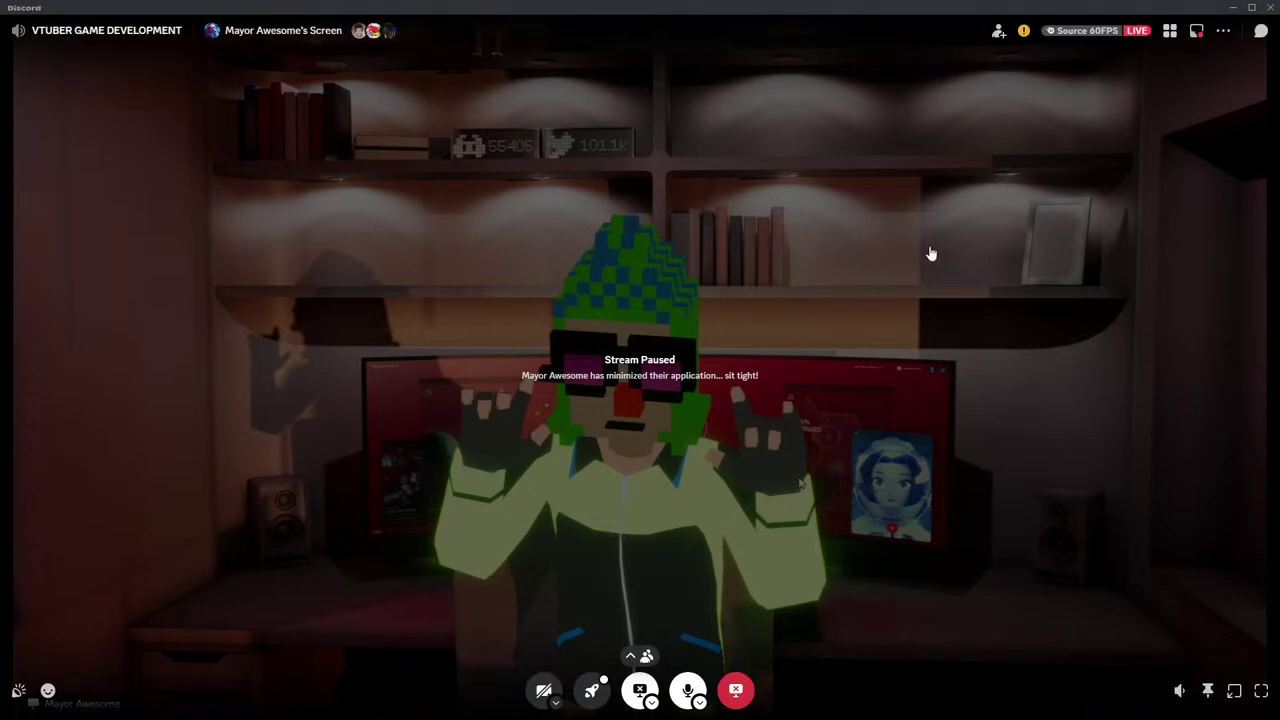
key(super+Down)
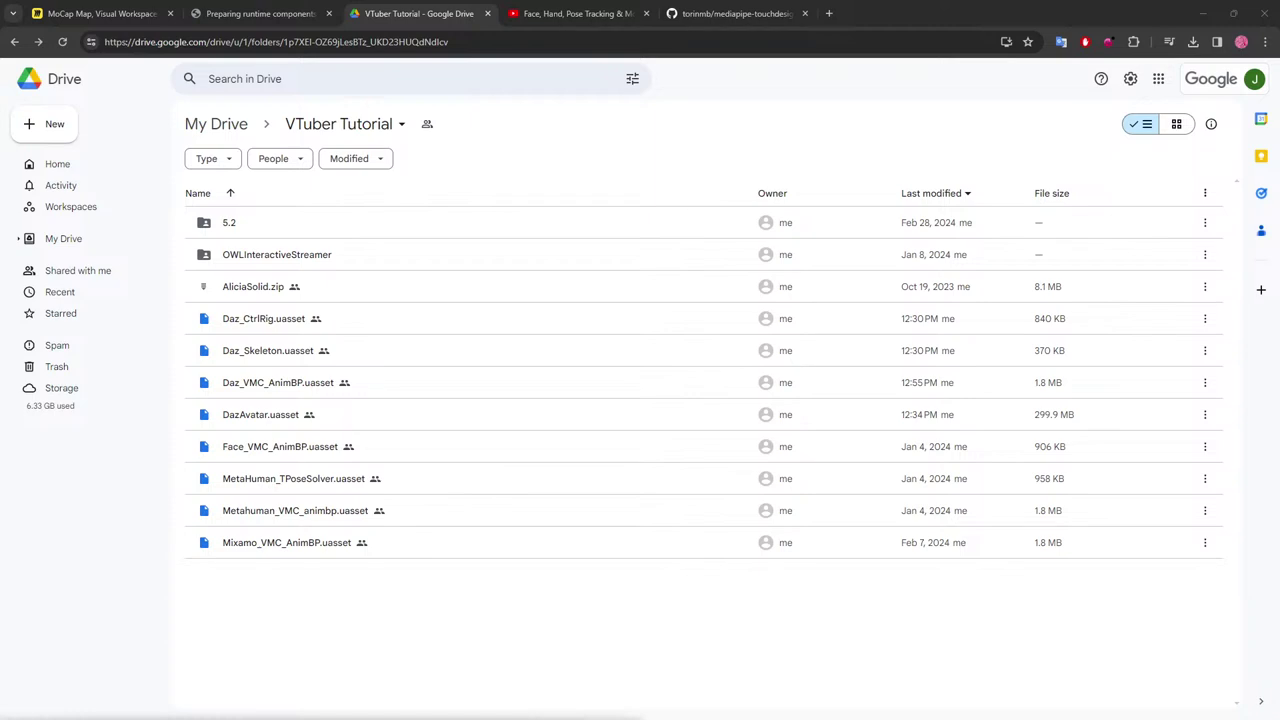
Restore the Discord call window from the taskbar to watch the Novoverse avatar stream.
mouse_move(653, 716)
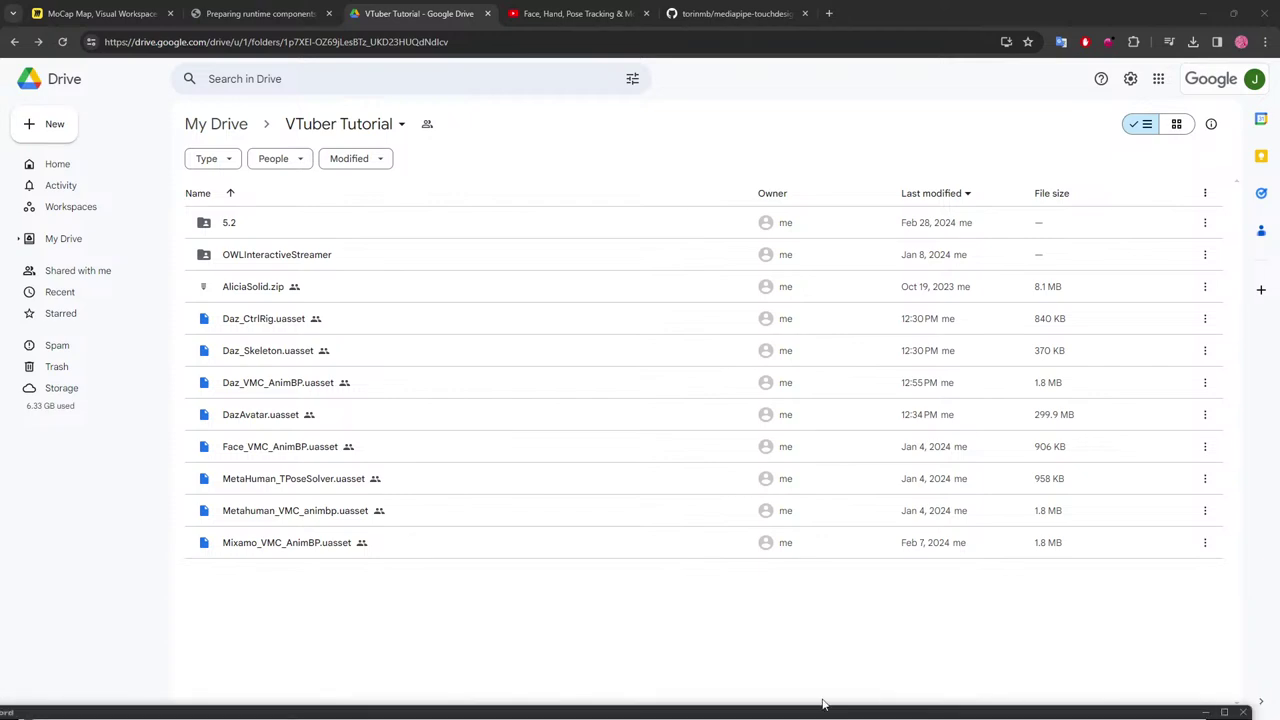
click(585, 712)
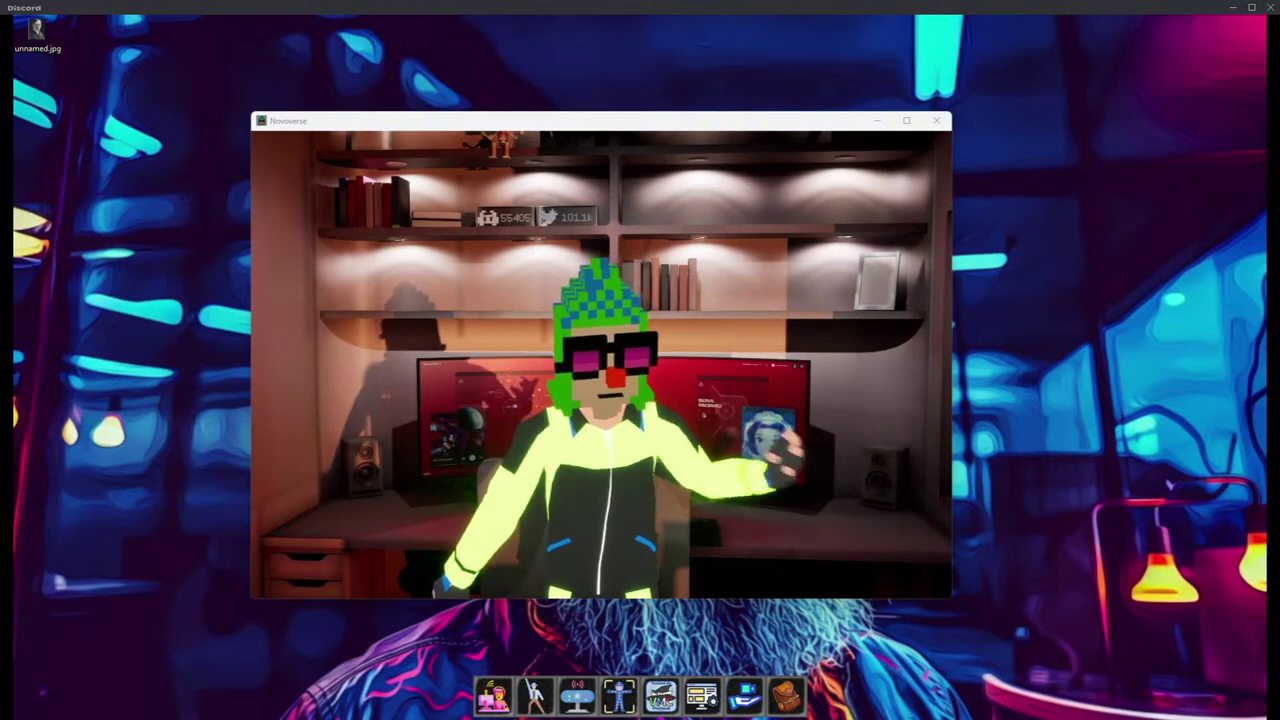
Follow the stream through Task Manager's CPU/GPU load to Unreal's BP_VMCReceiver on port 39539.
key(ctrl+shift+Escape)
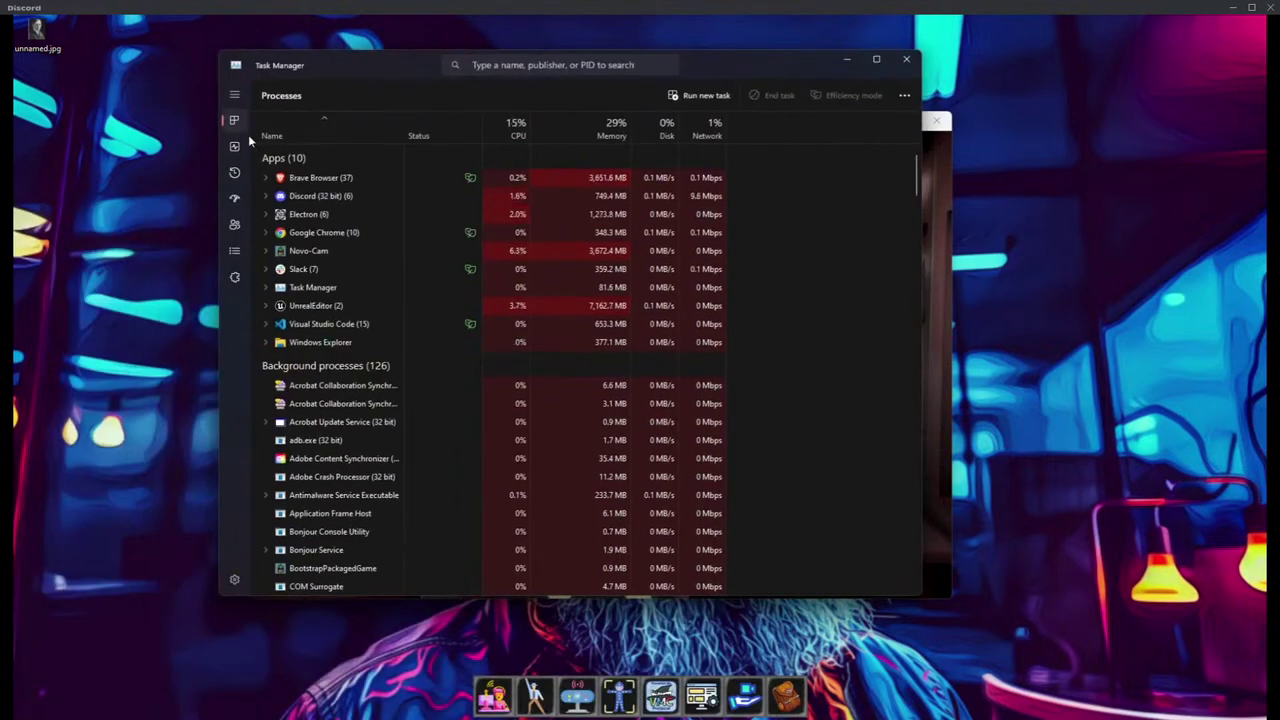
click(234, 148)
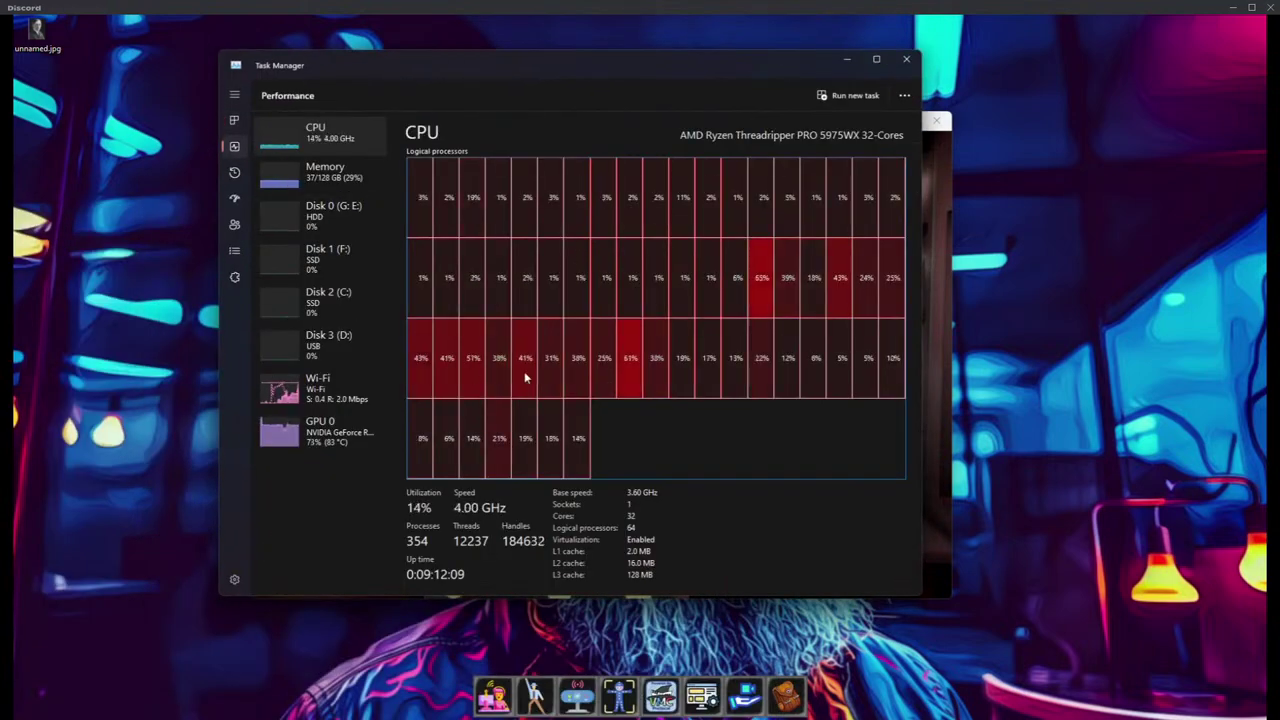
click(280, 392)
click(280, 440)
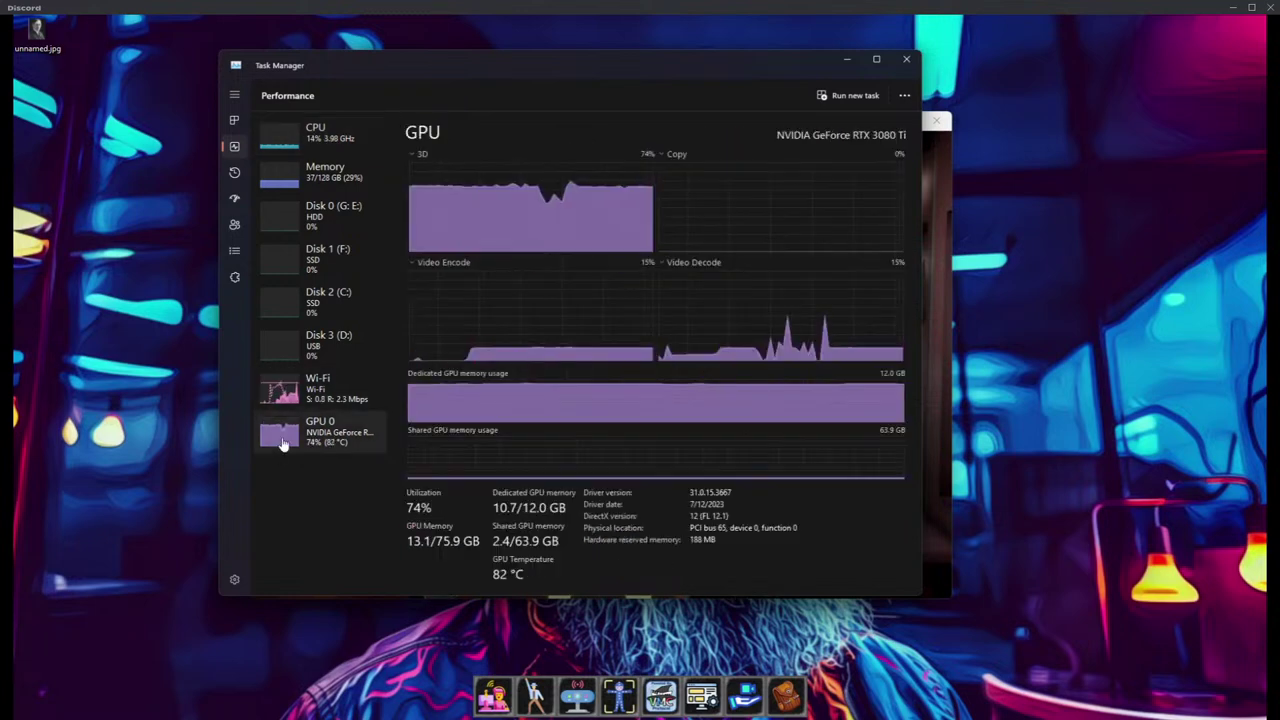
click(846, 59)
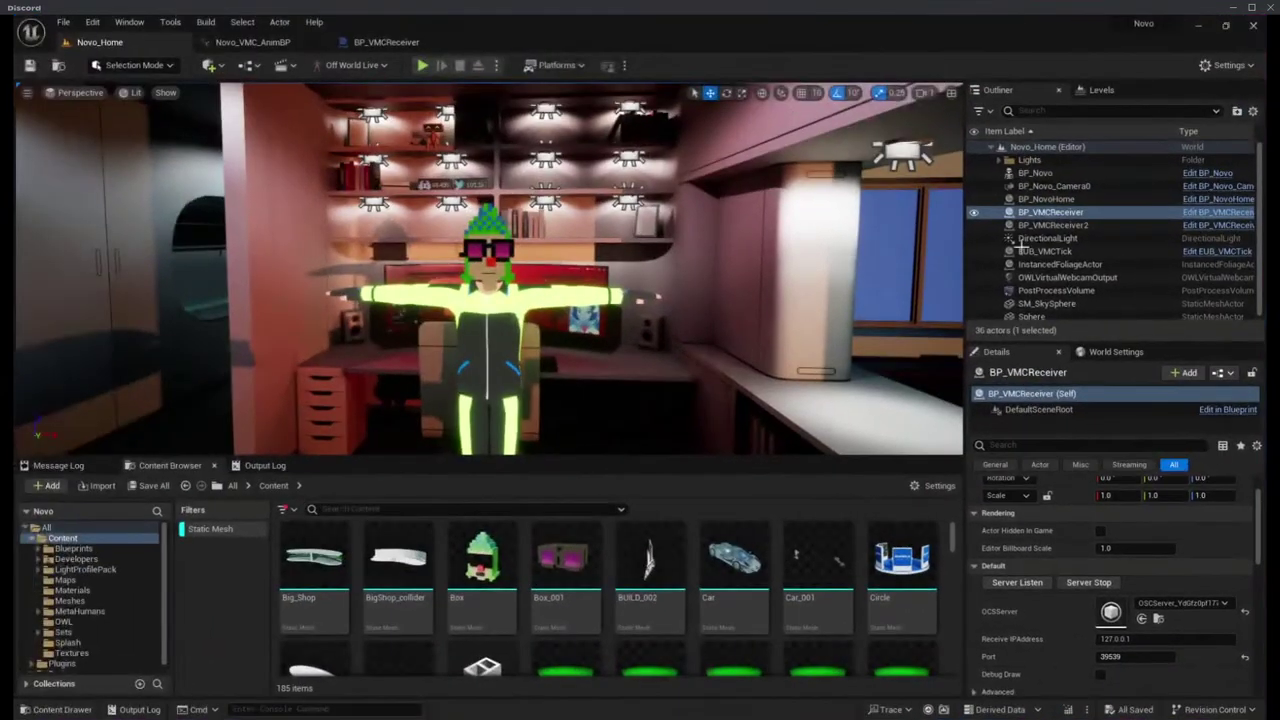
click(1060, 277)
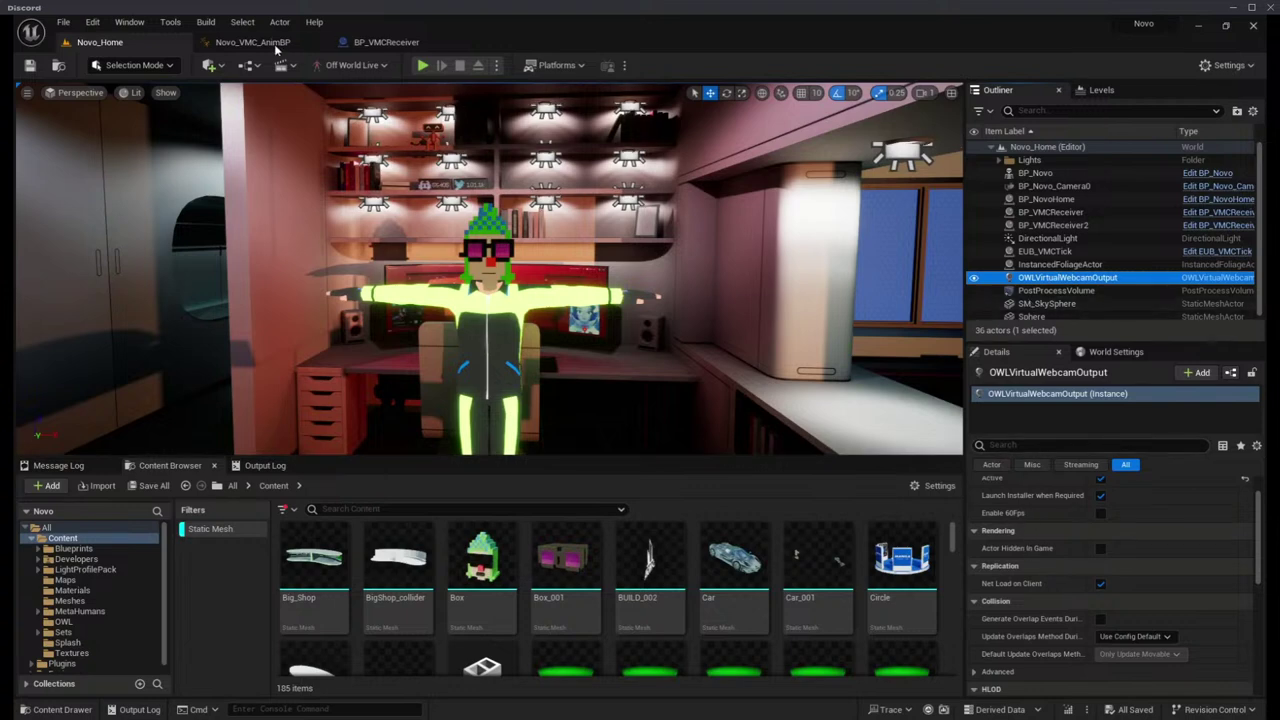
click(352, 65)
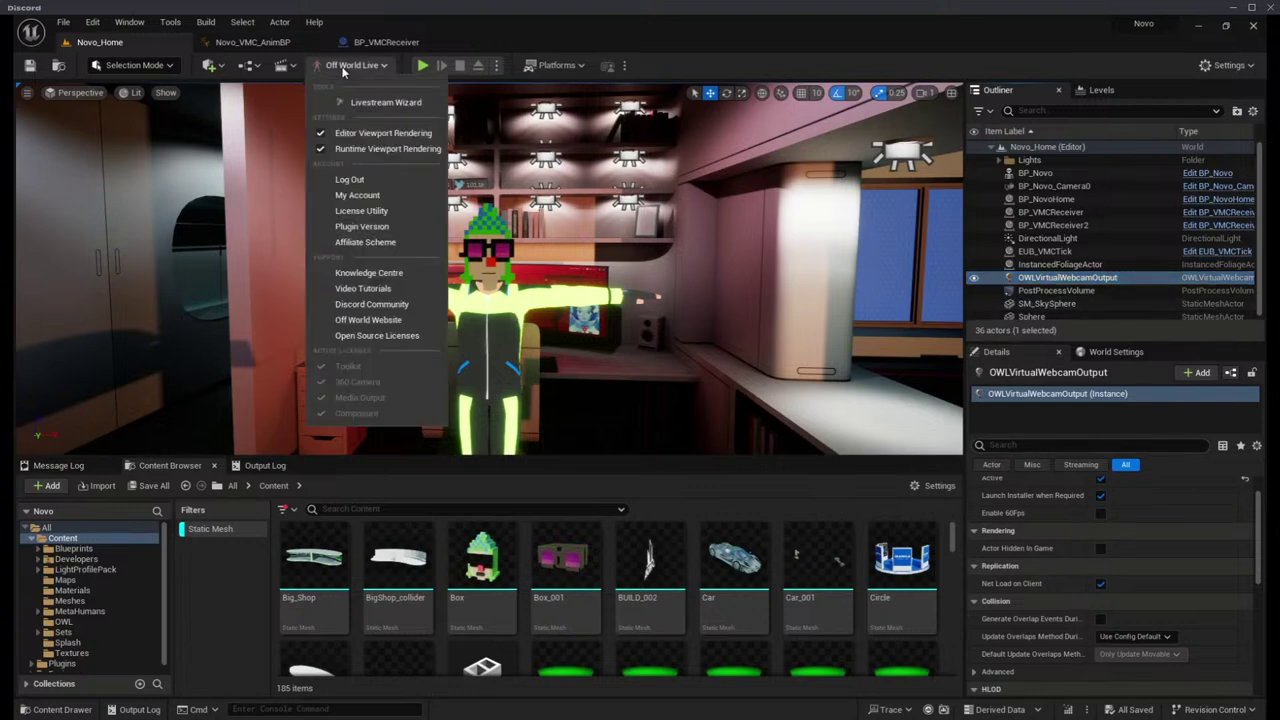
click(714, 60)
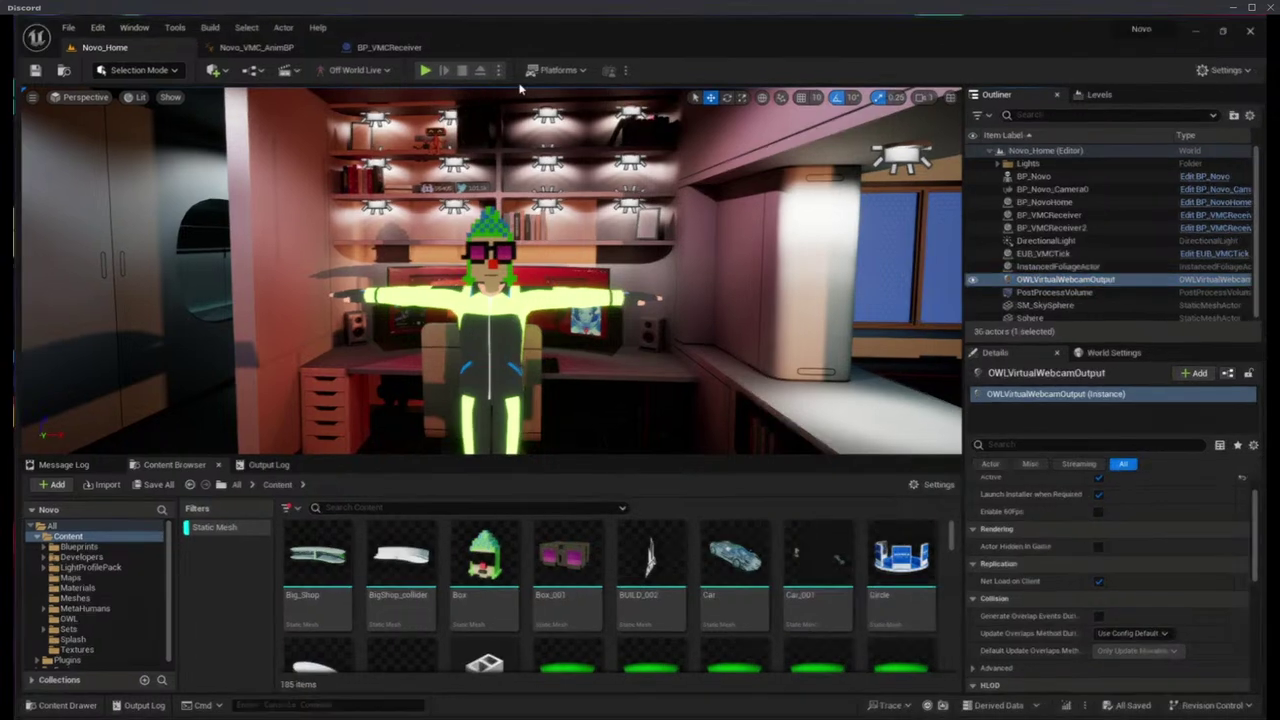
click(256, 47)
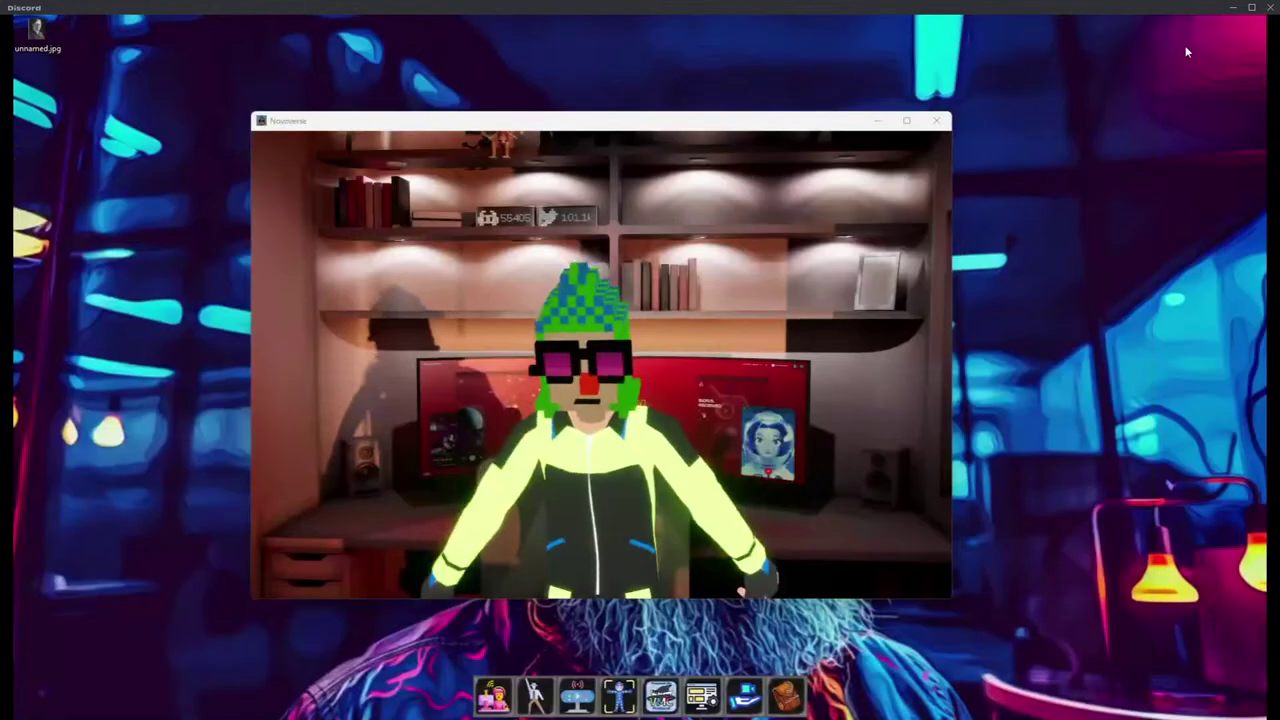
click(1197, 31)
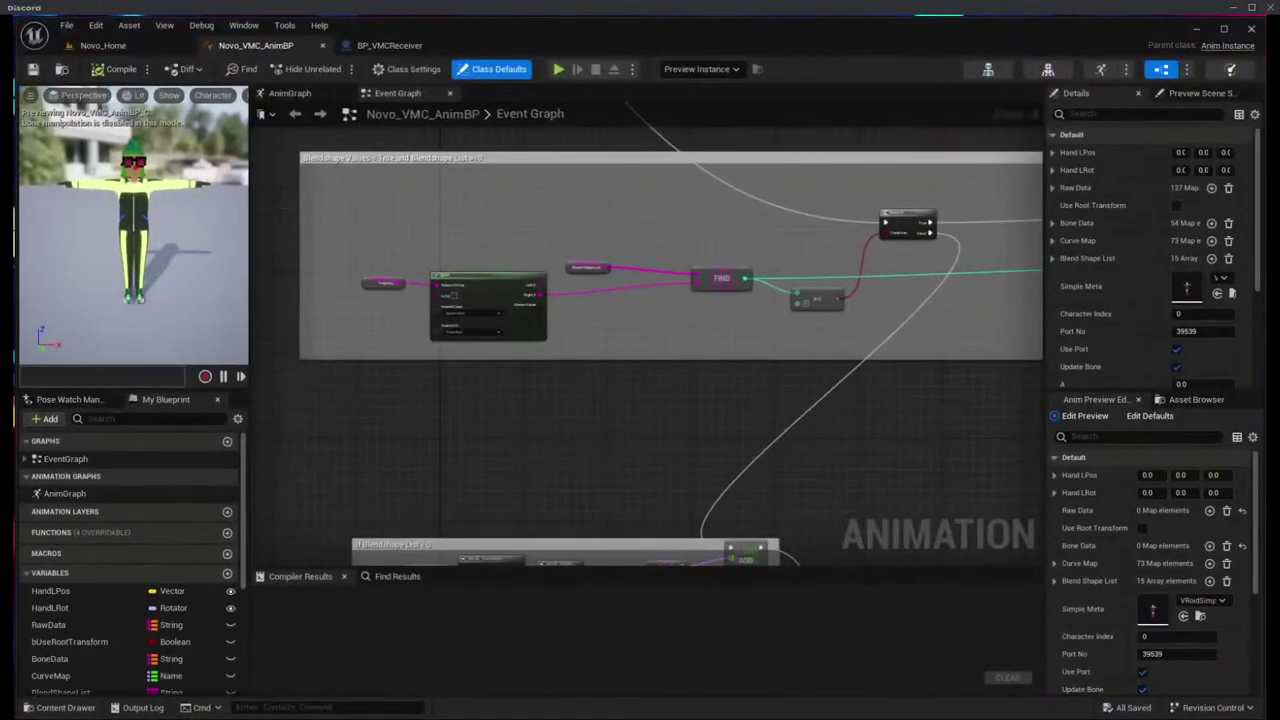
Select OWLVirtualWebcamOutput and reveal its Virtual Webcam Settings with the OWLRenderTarget2D render target.
click(140, 46)
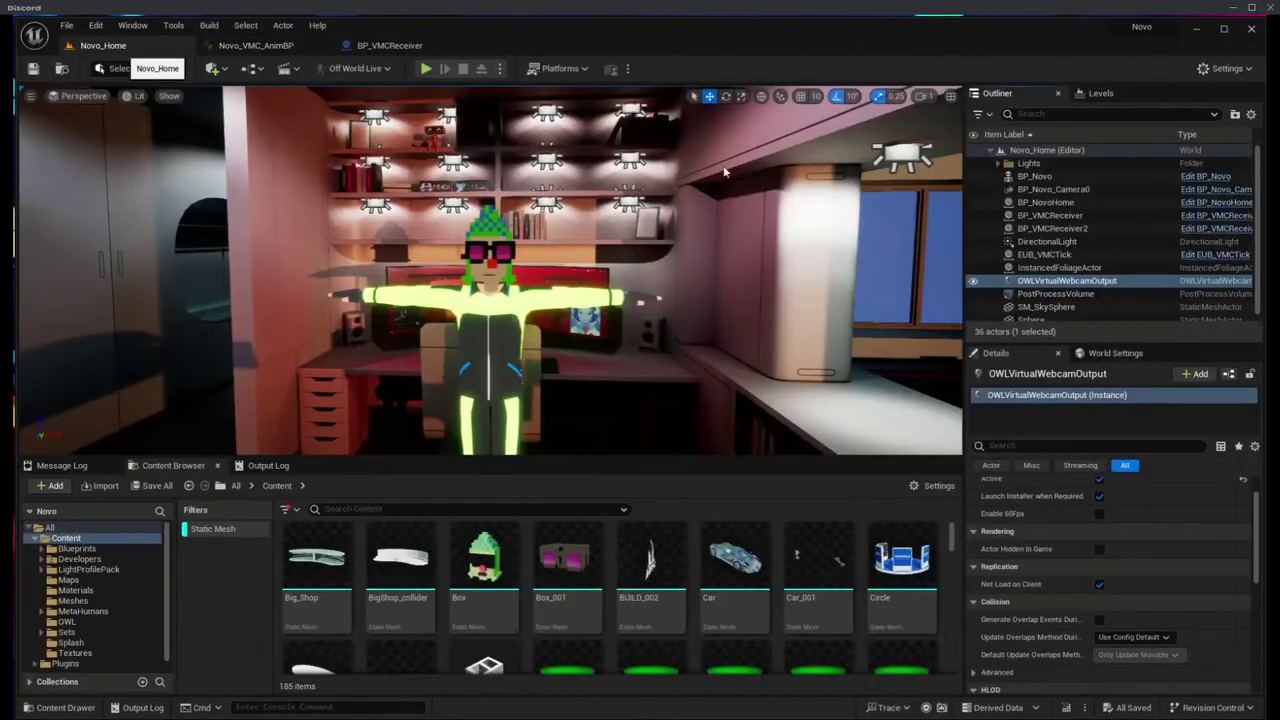
click(1083, 284)
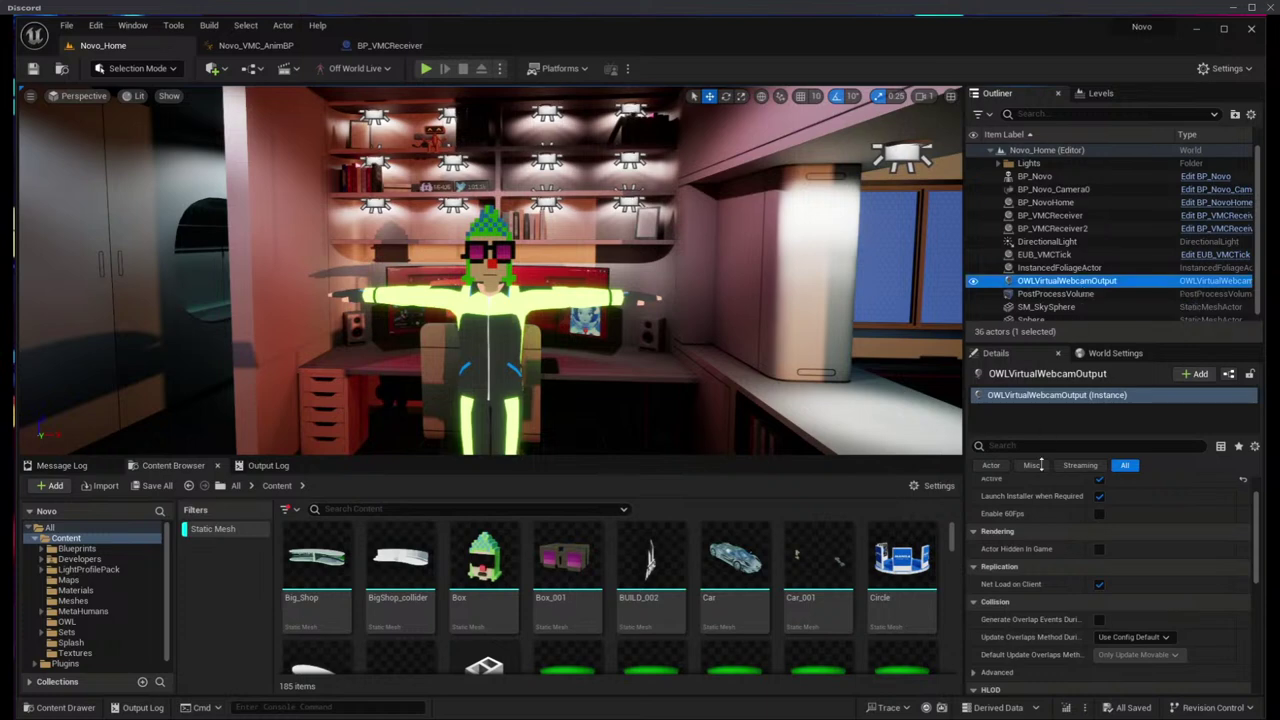
scroll(1025, 528, up, 2)
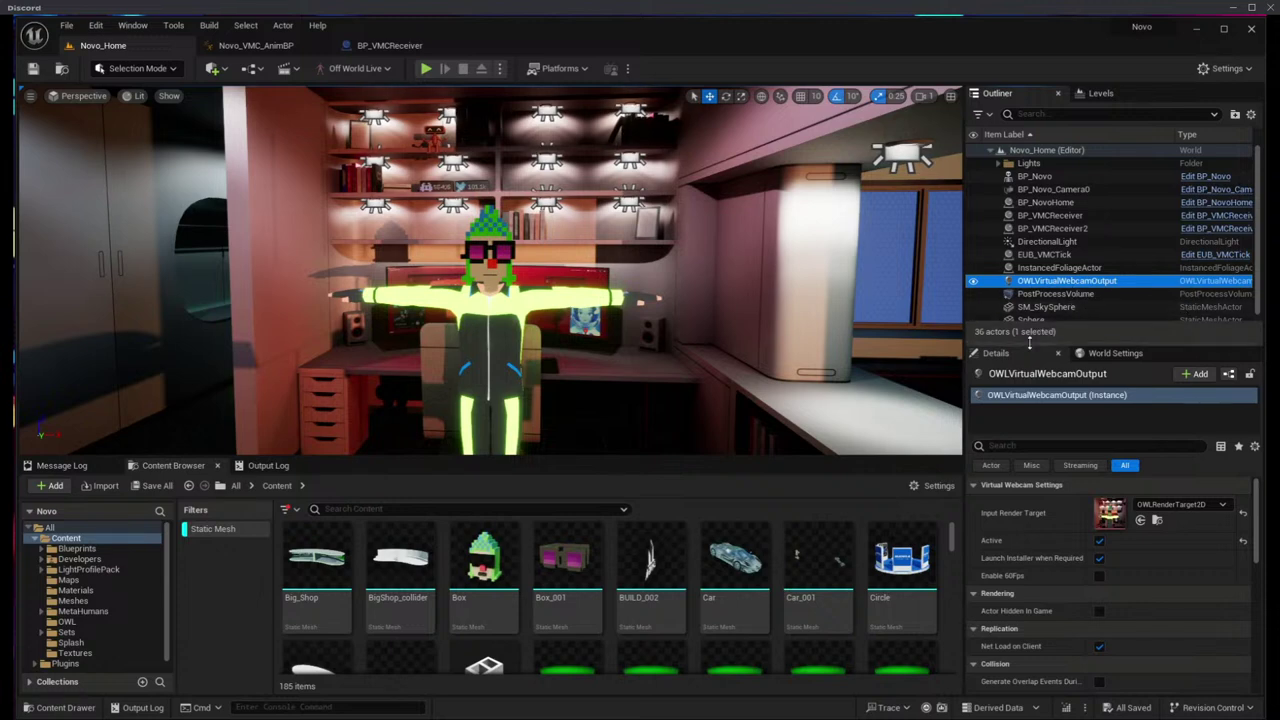
drag(1029, 343, 1030, 336)
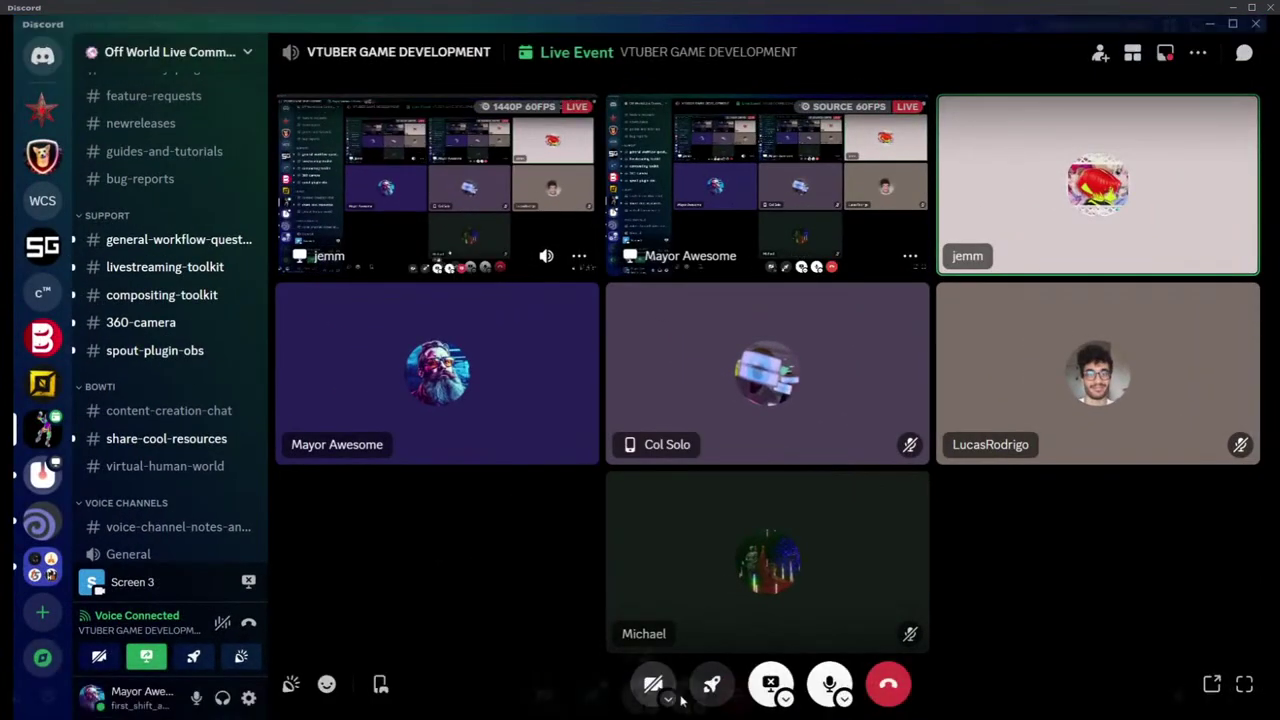
click(651, 703)
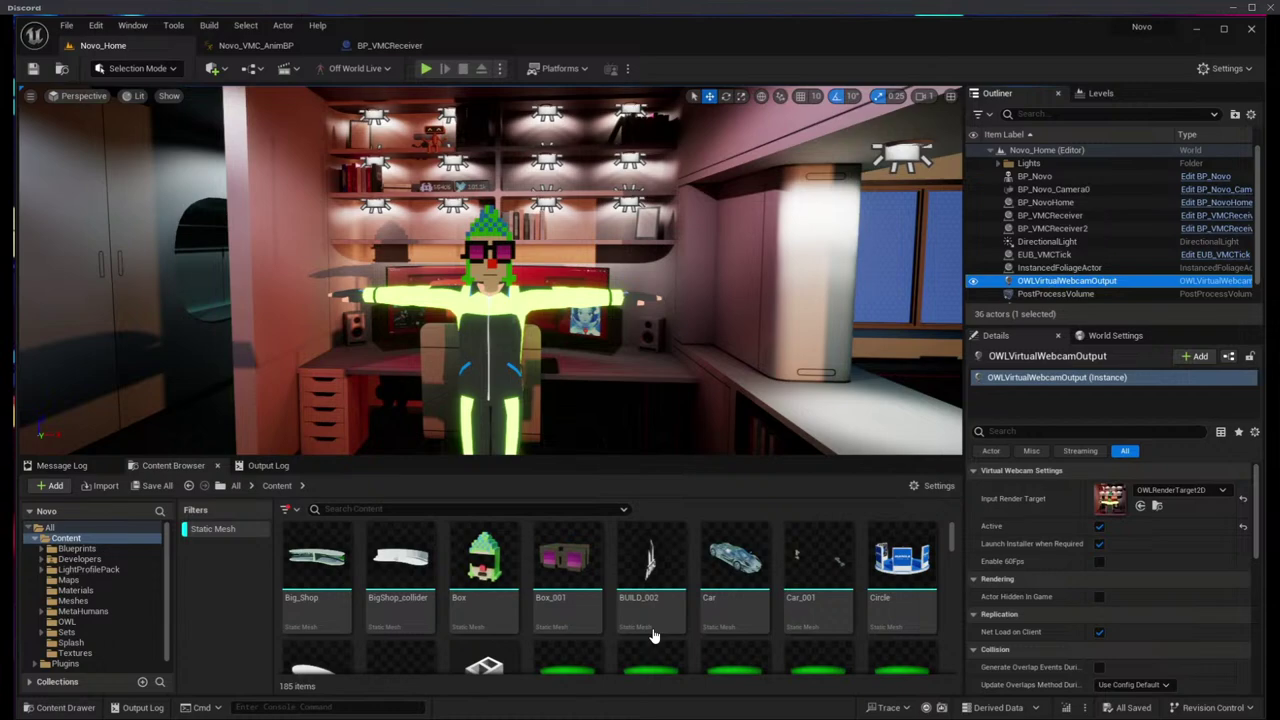
Minimize Unreal Editor to show the Novoverse avatar, then switch to the MoCap Map Miro tab.
click(1199, 28)
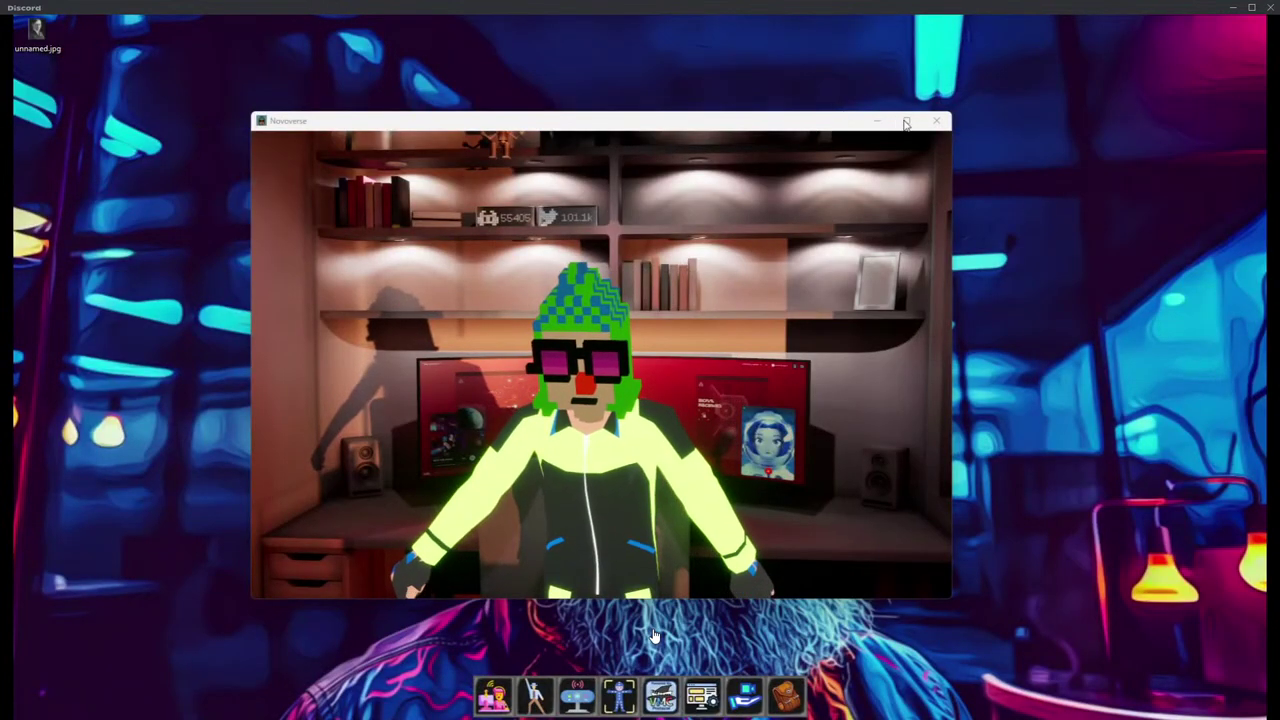
mouse_move(653, 635)
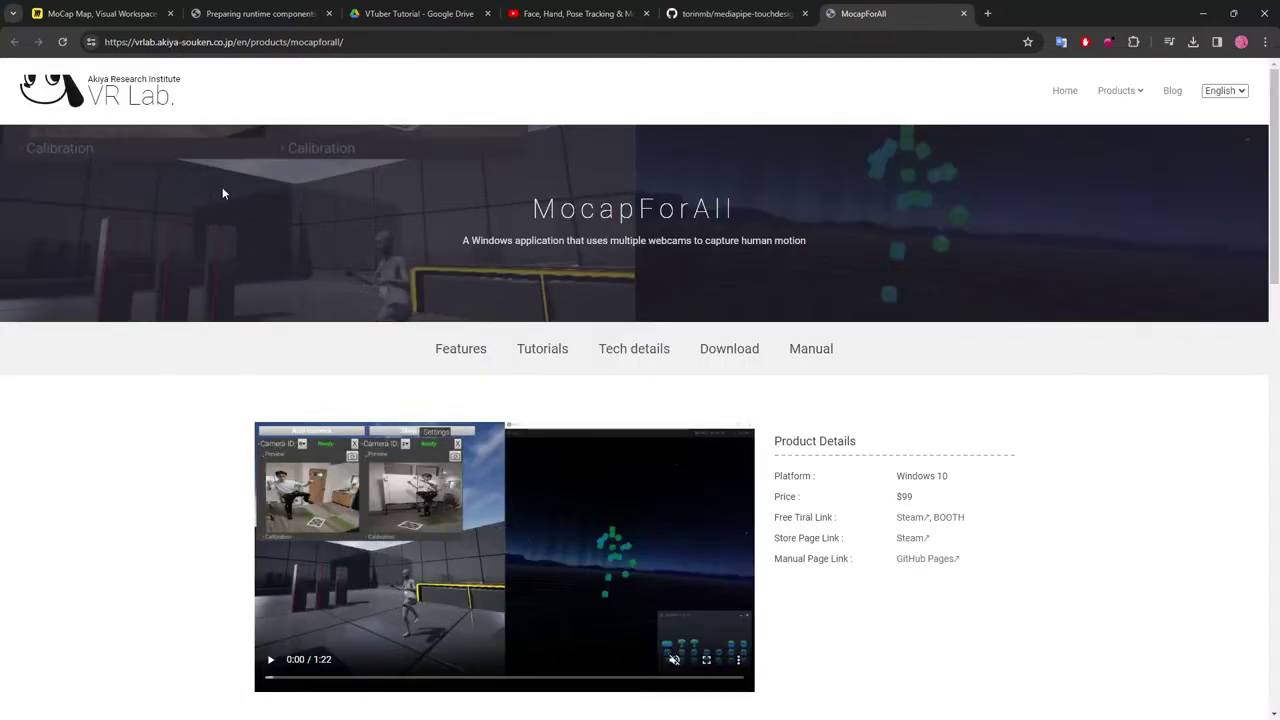
scroll(380, 486, down, 3)
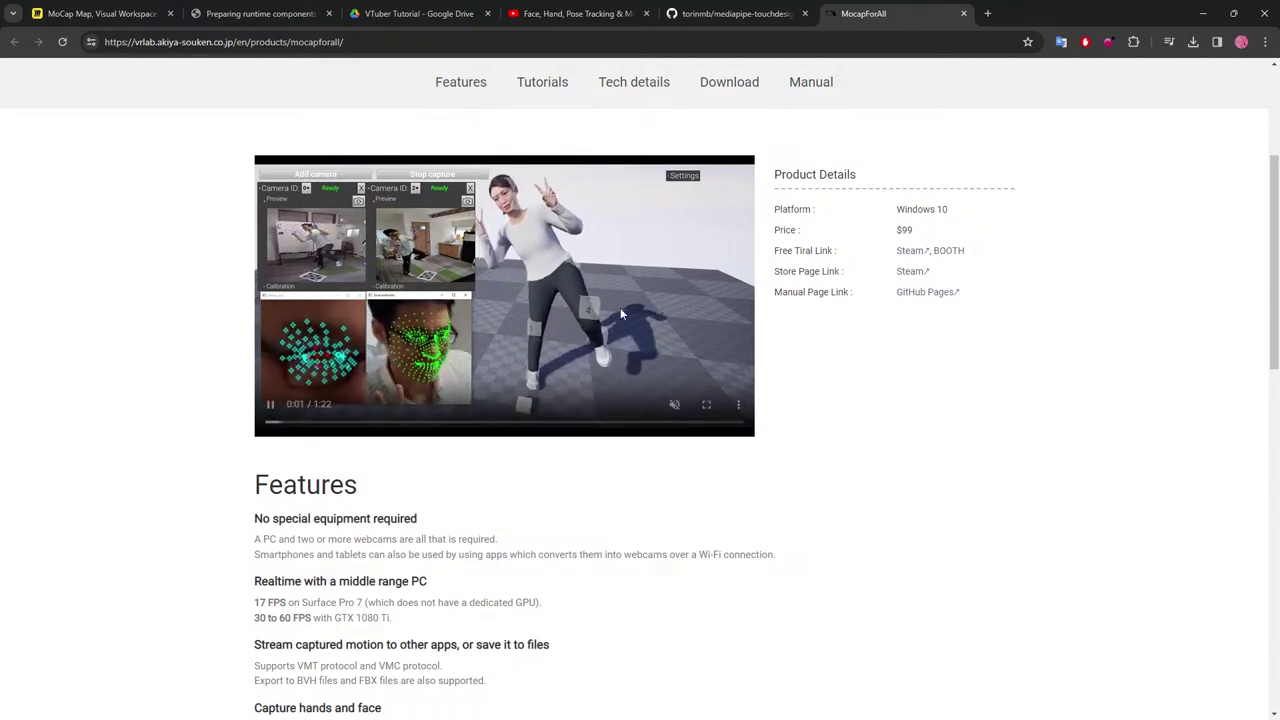
key(ctrl+1)
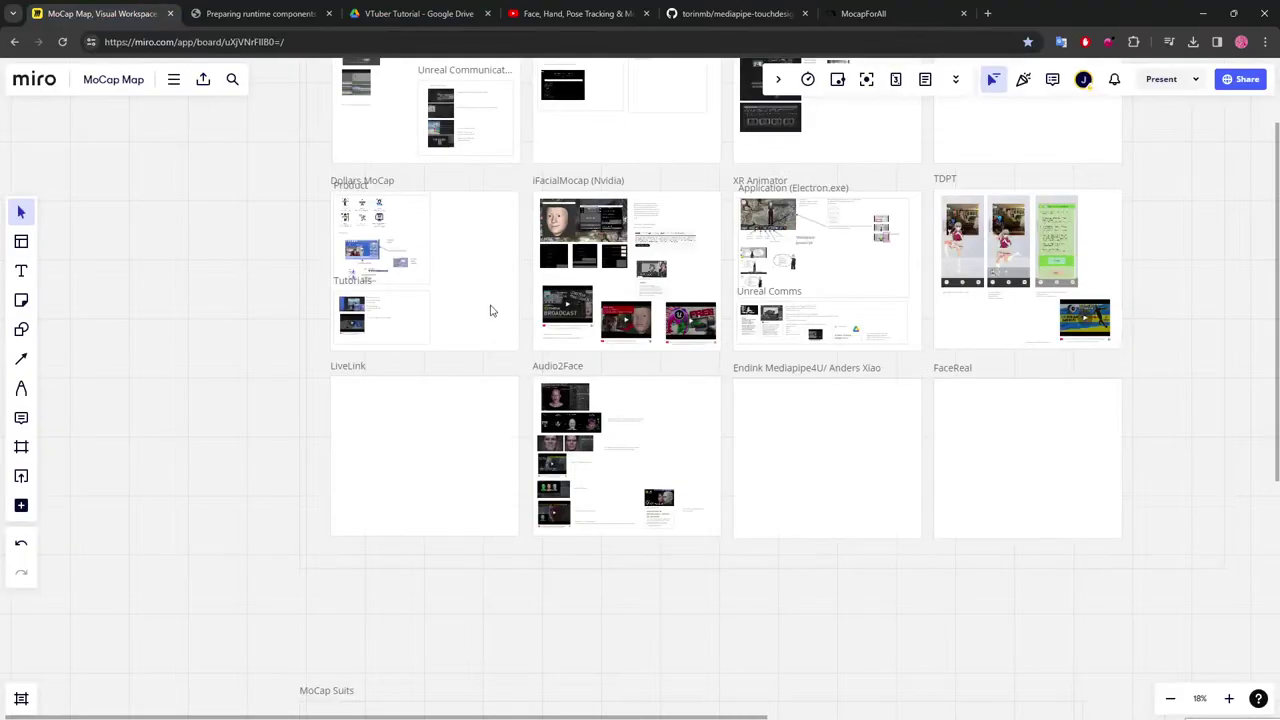
Frame the board's Real-Time and Not Real-Time tool groups, then return to the MocapForAll page.
scroll(490, 310, down, 3)
drag(809, 220, 680, 326)
scroll(680, 326, up, 1)
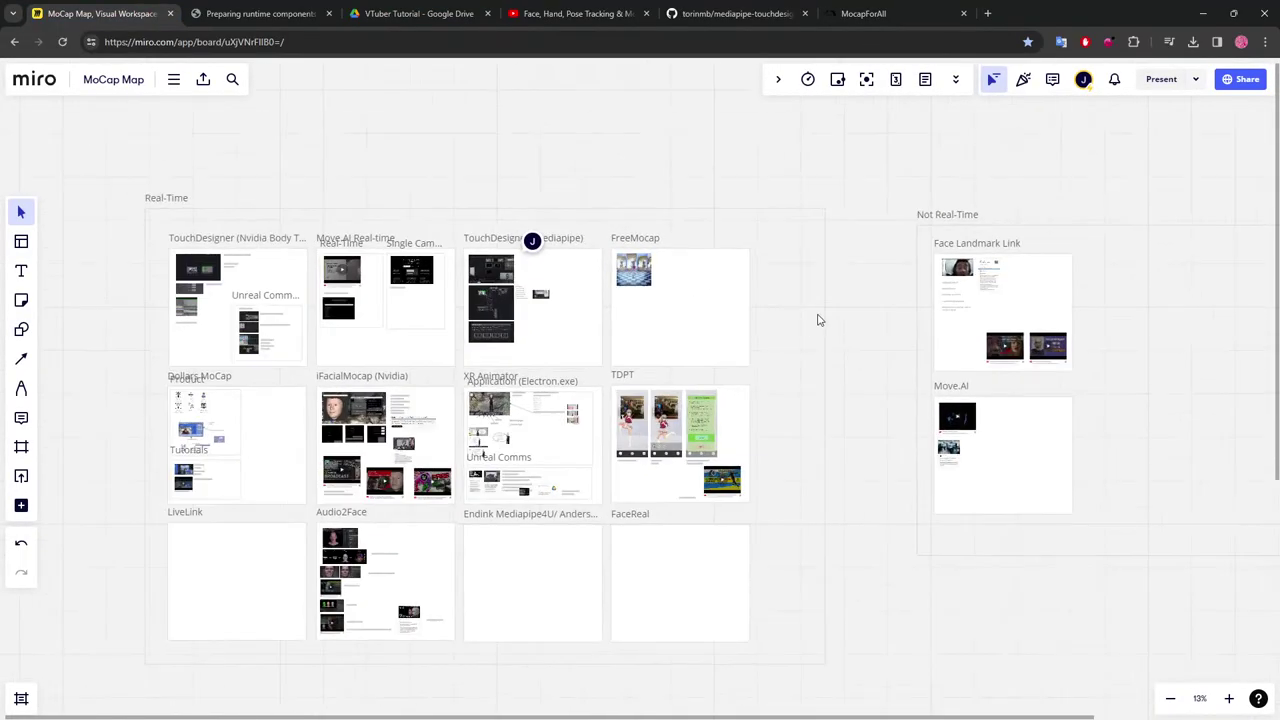
drag(817, 320, 799, 245)
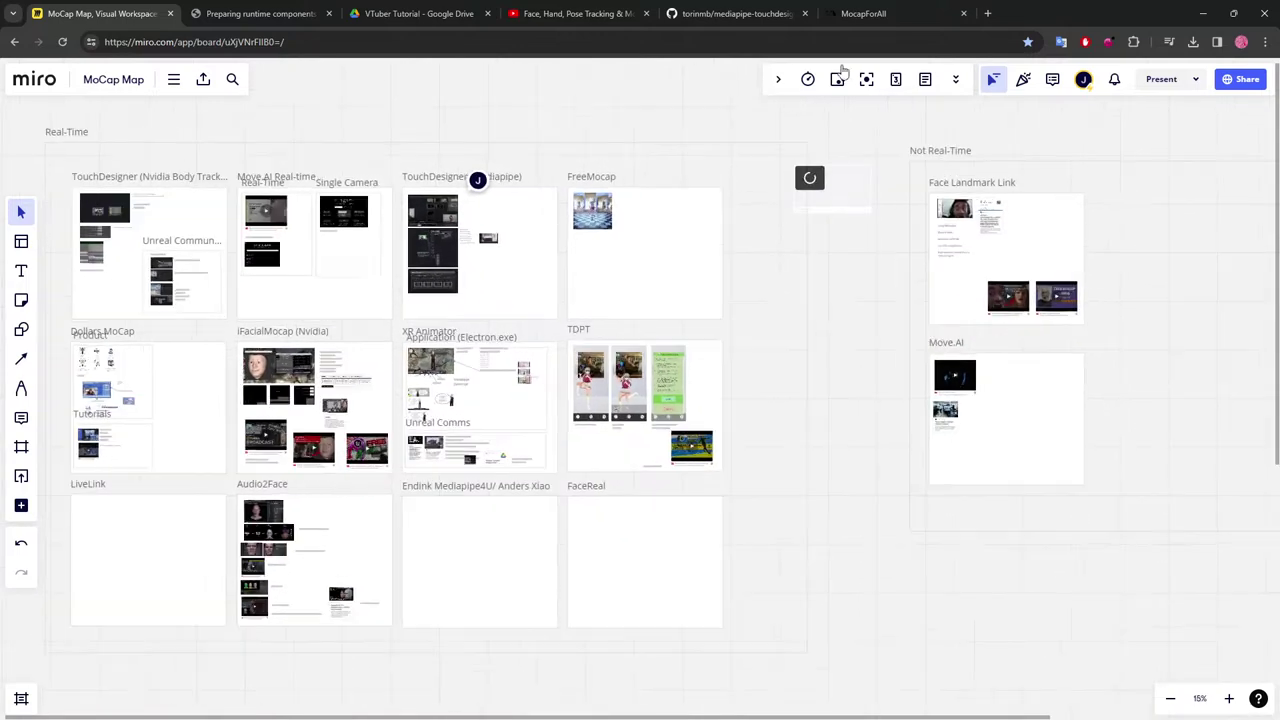
key(ctrl+6)
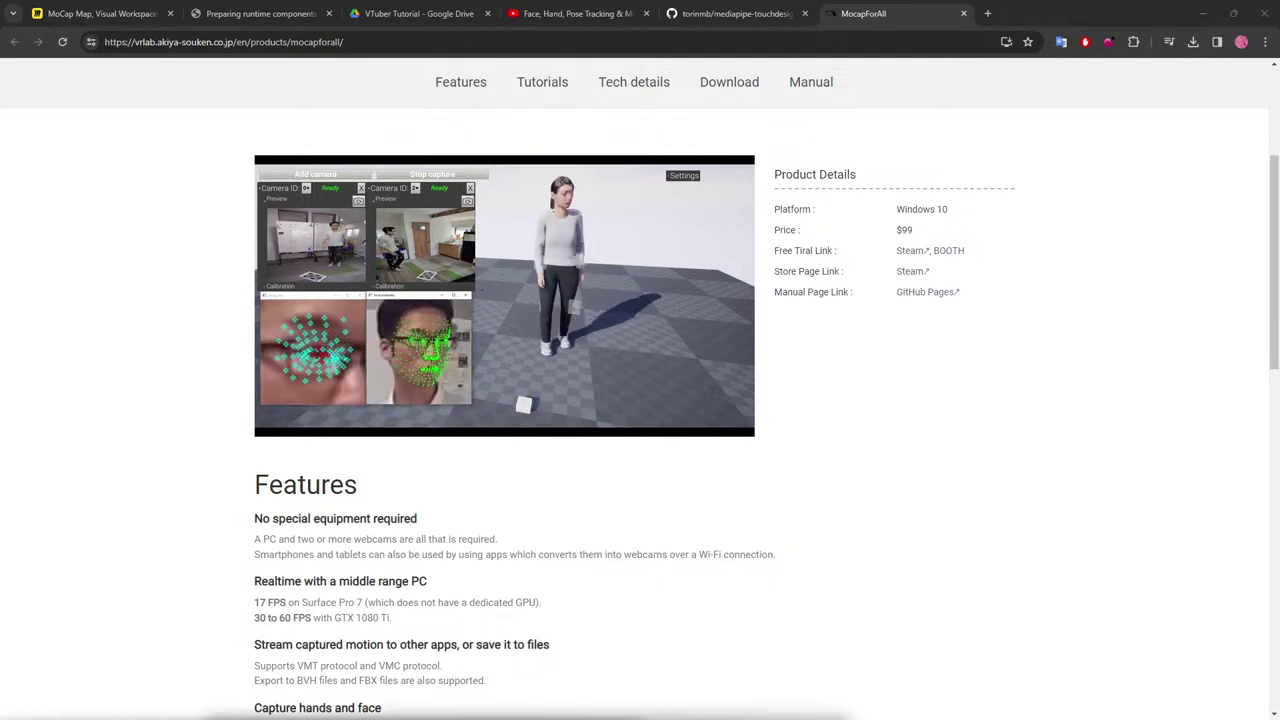
Check memory usage in Task Manager, then snap TouchDesigner right and maximize it.
key(ctrl+shift+Escape)
drag(848, 148, 832, 94)
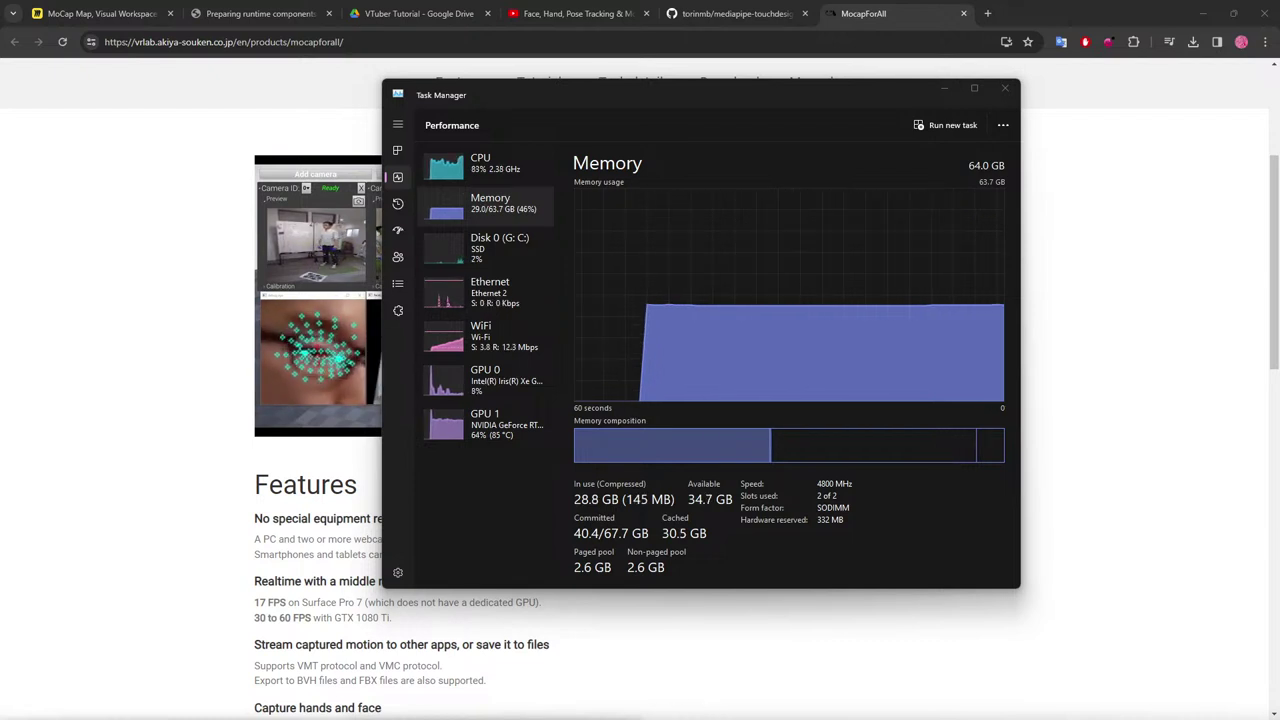
key(super+Right)
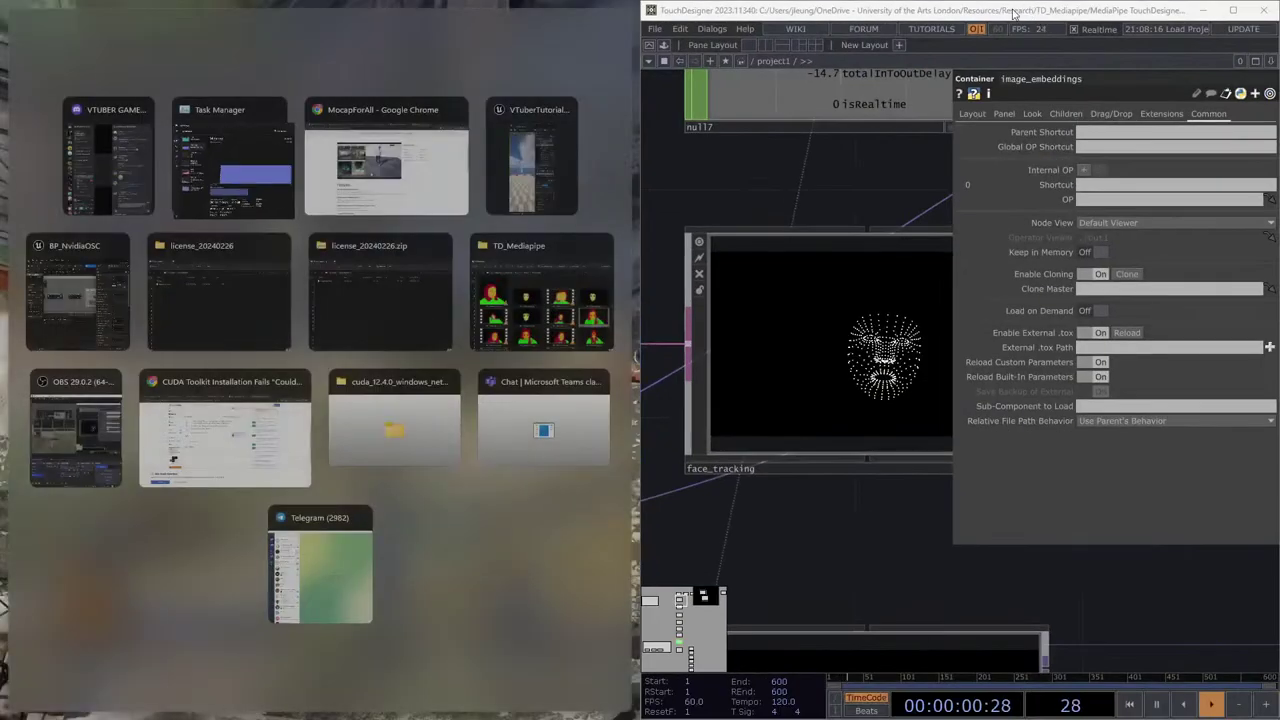
click(1003, 22)
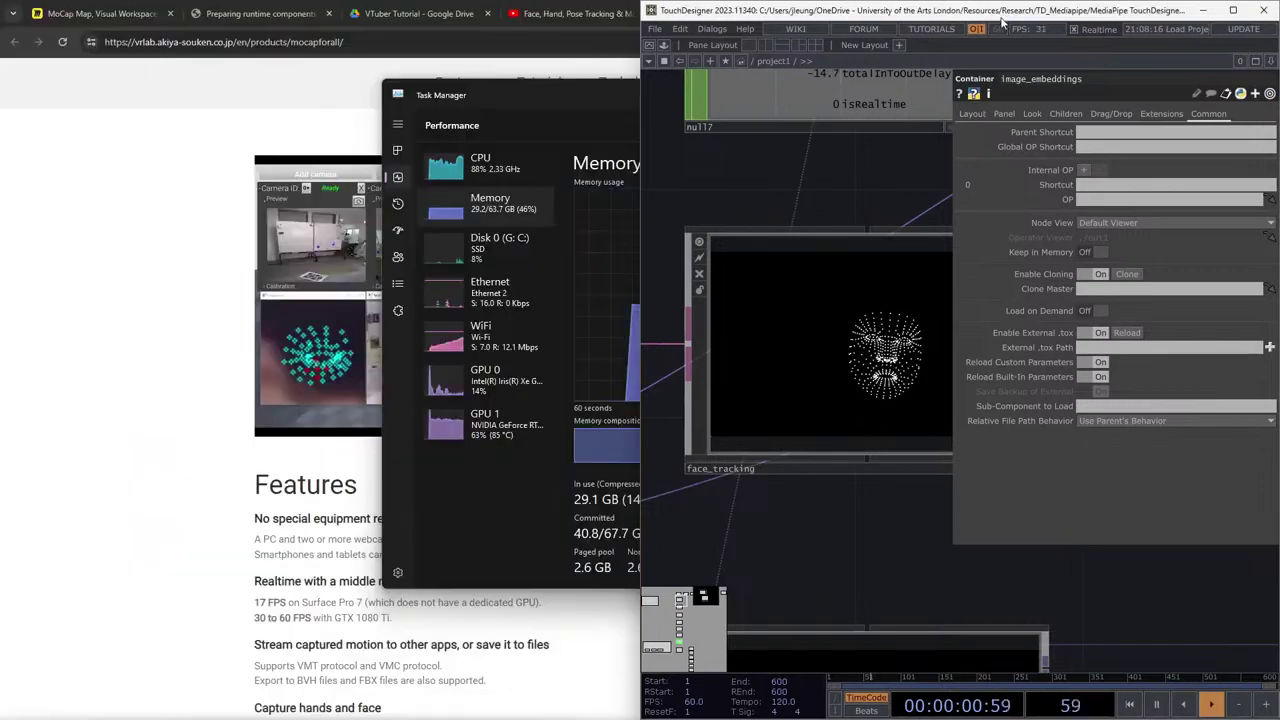
click(1236, 8)
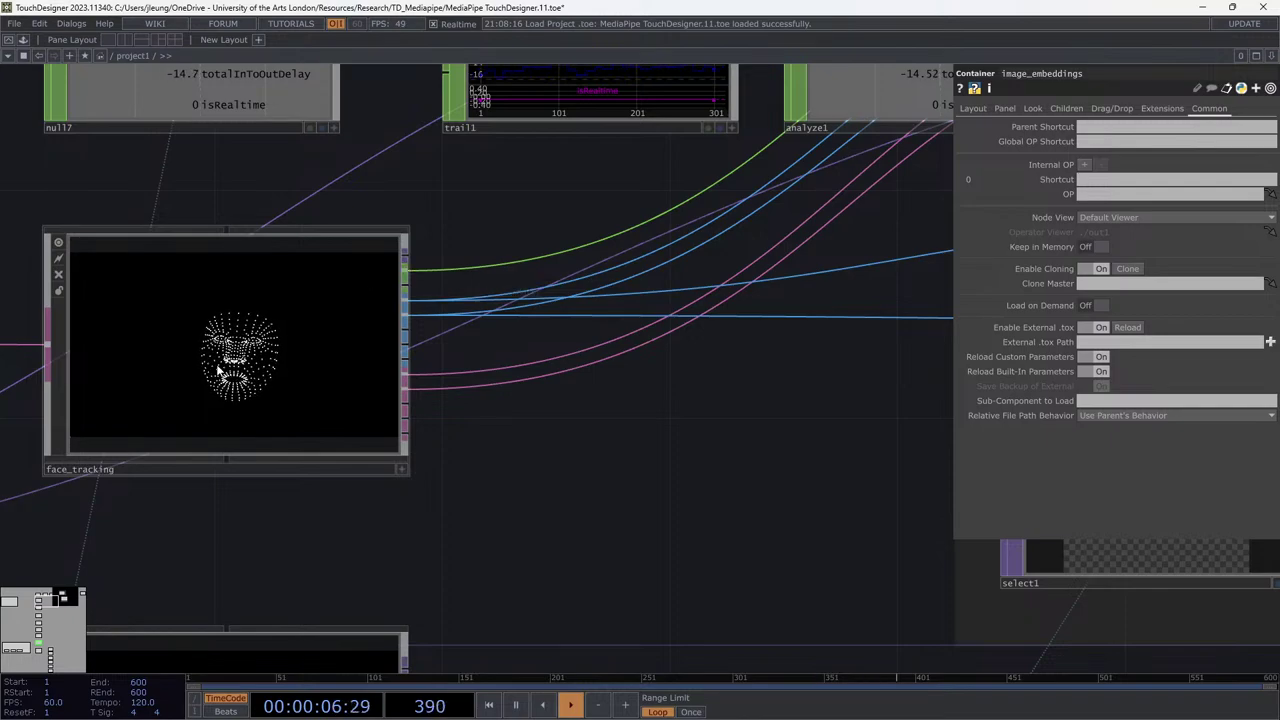
Zoom into face_tracking and select facePoints to view its settings beside merge2 and comp2.
scroll(225, 381, up, 10)
scroll(316, 377, up, 3)
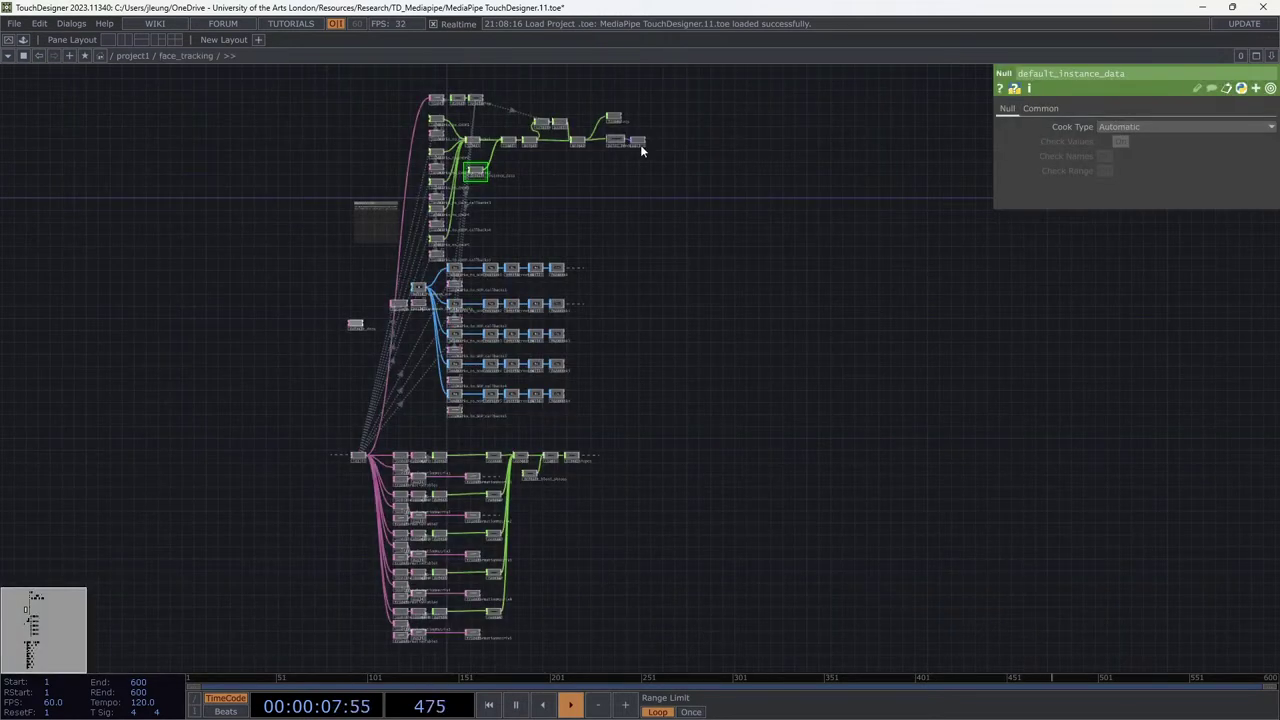
scroll(641, 150, up, 8)
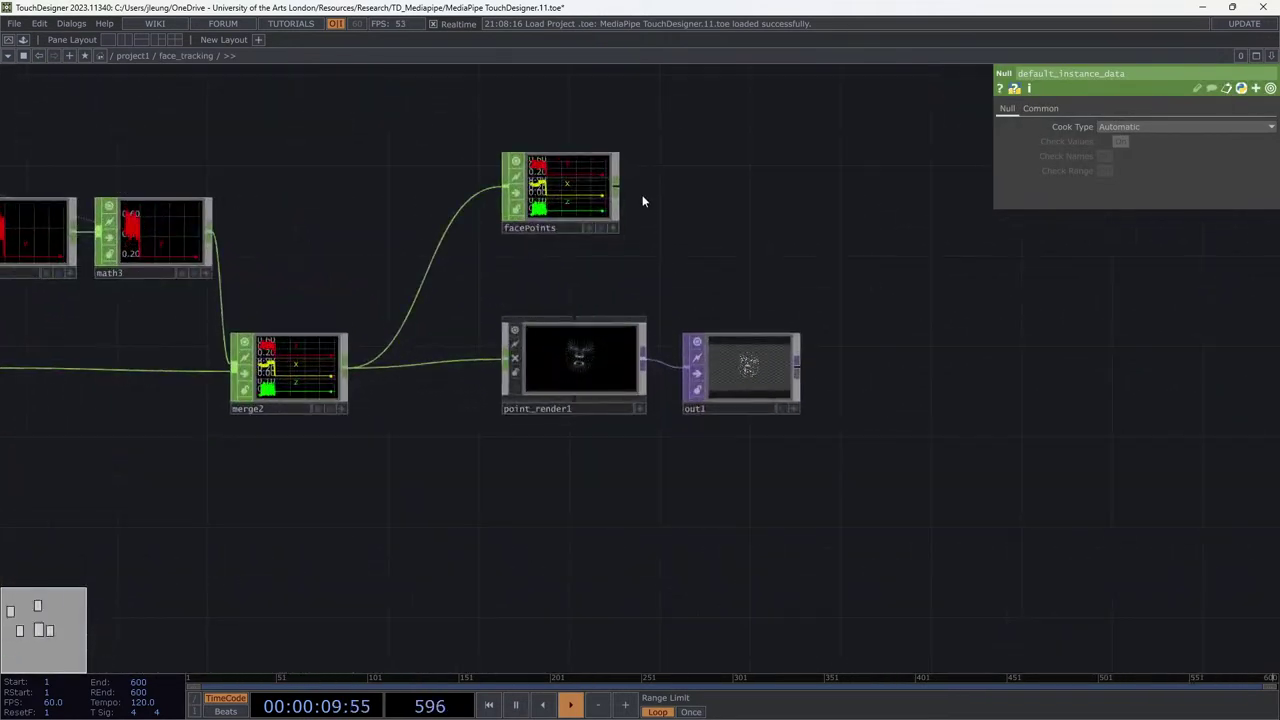
scroll(757, 294, down, 2)
click(651, 303)
scroll(651, 303, up, 8)
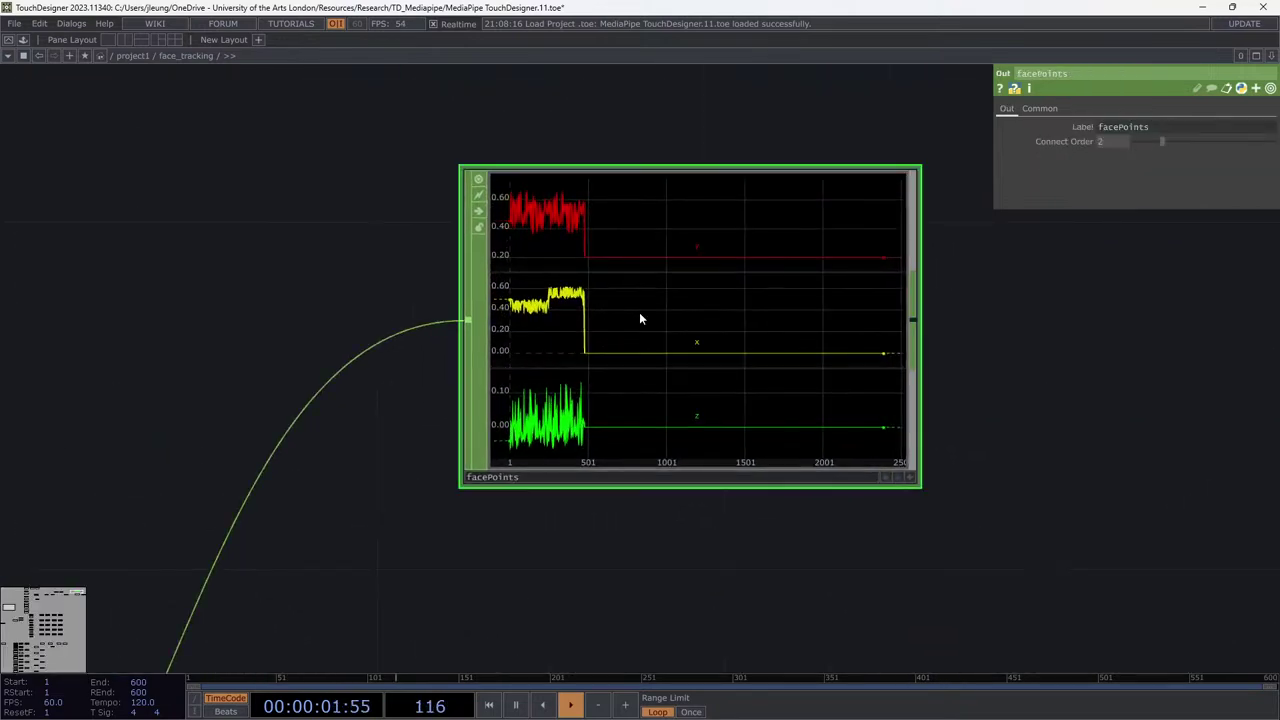
scroll(634, 371, down, 5)
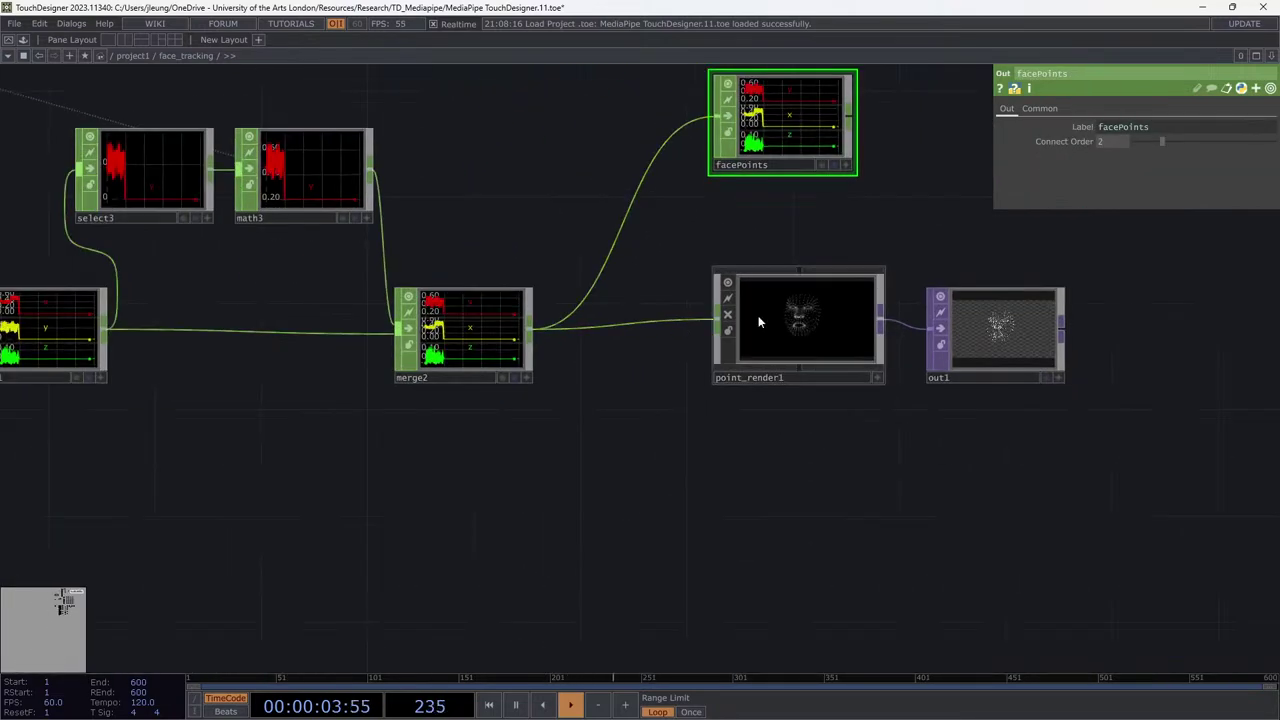
scroll(758, 315, up, 3)
drag(531, 443, 1010, 400)
Pan to landmarks_to_CHOP1, join1, landmarks_to_CHOP2 and the landmarks_to_CHOP_callbacks2 script.
scroll(723, 400, down, 5)
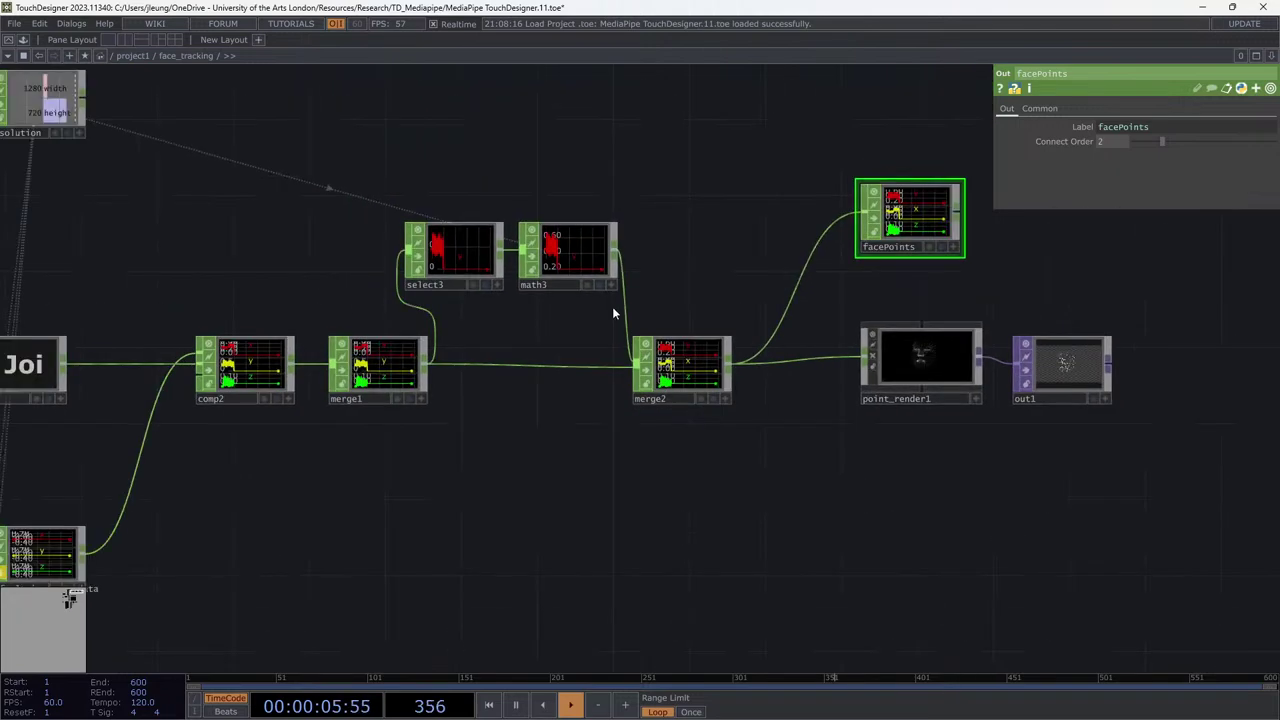
scroll(553, 408, down, 3)
drag(568, 478, 731, 434)
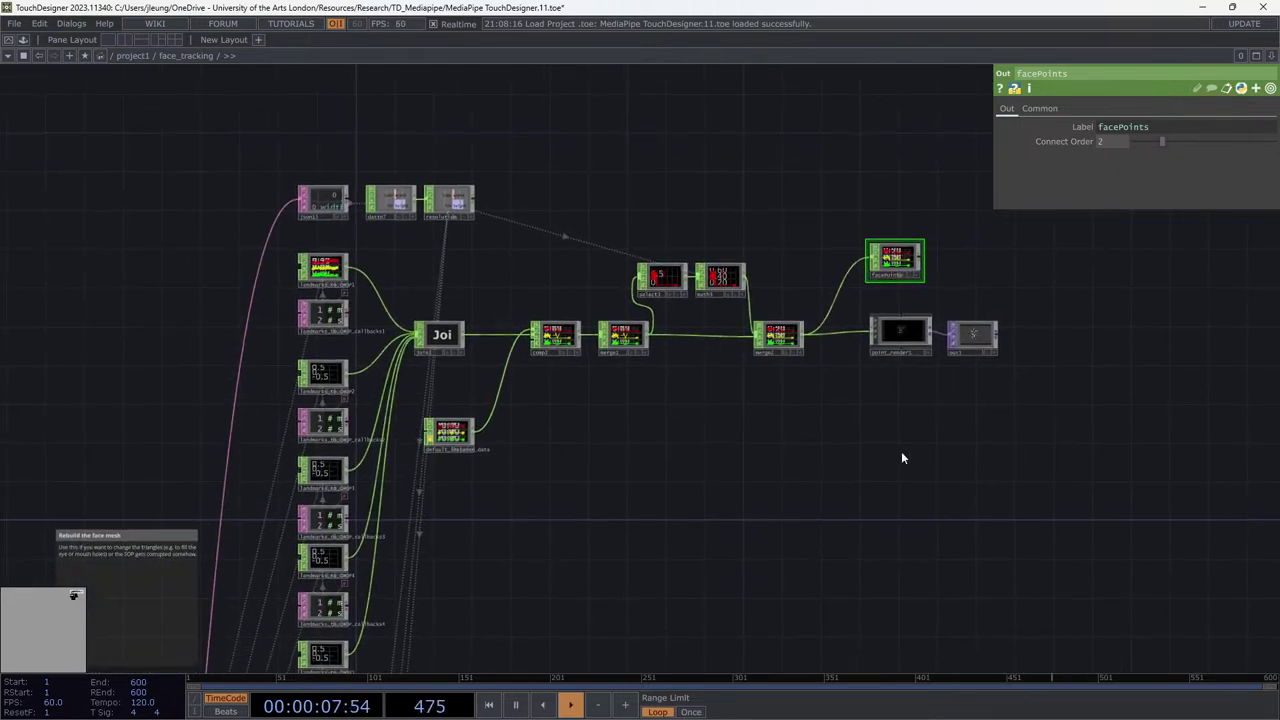
scroll(374, 272, up, 3)
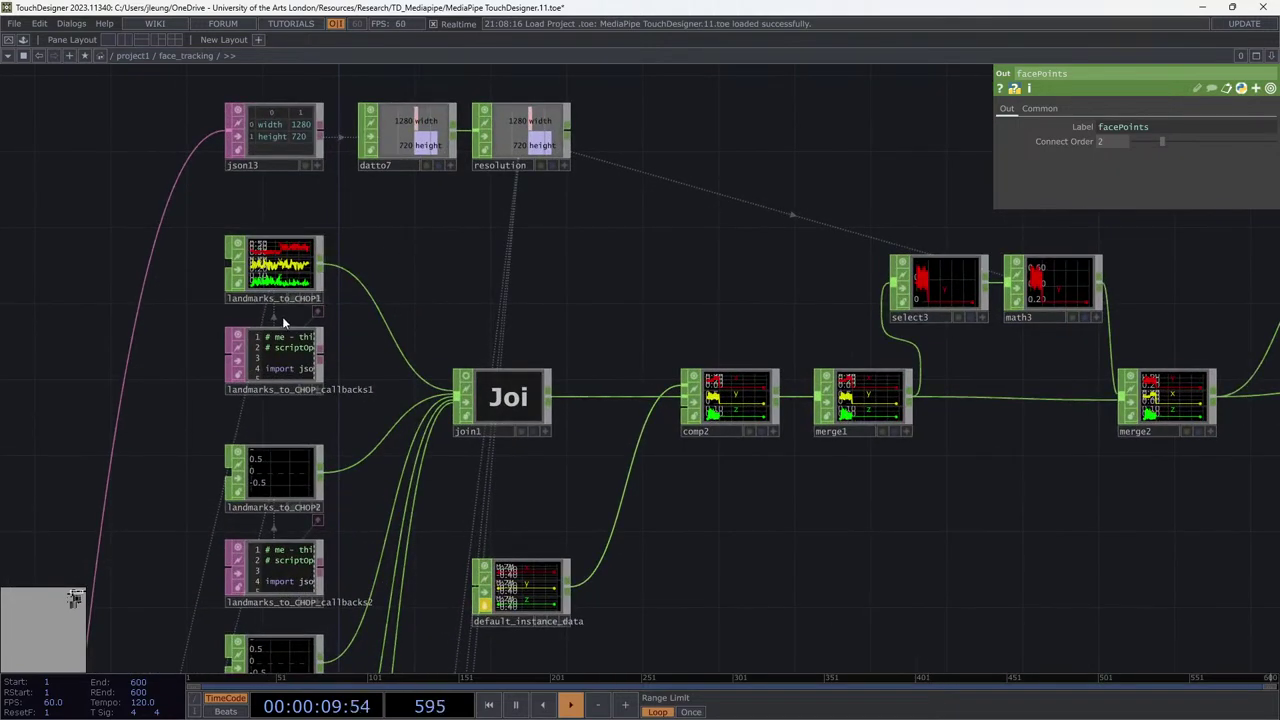
scroll(262, 276, up, 3)
scroll(258, 276, down, 1)
scroll(300, 295, up, 3)
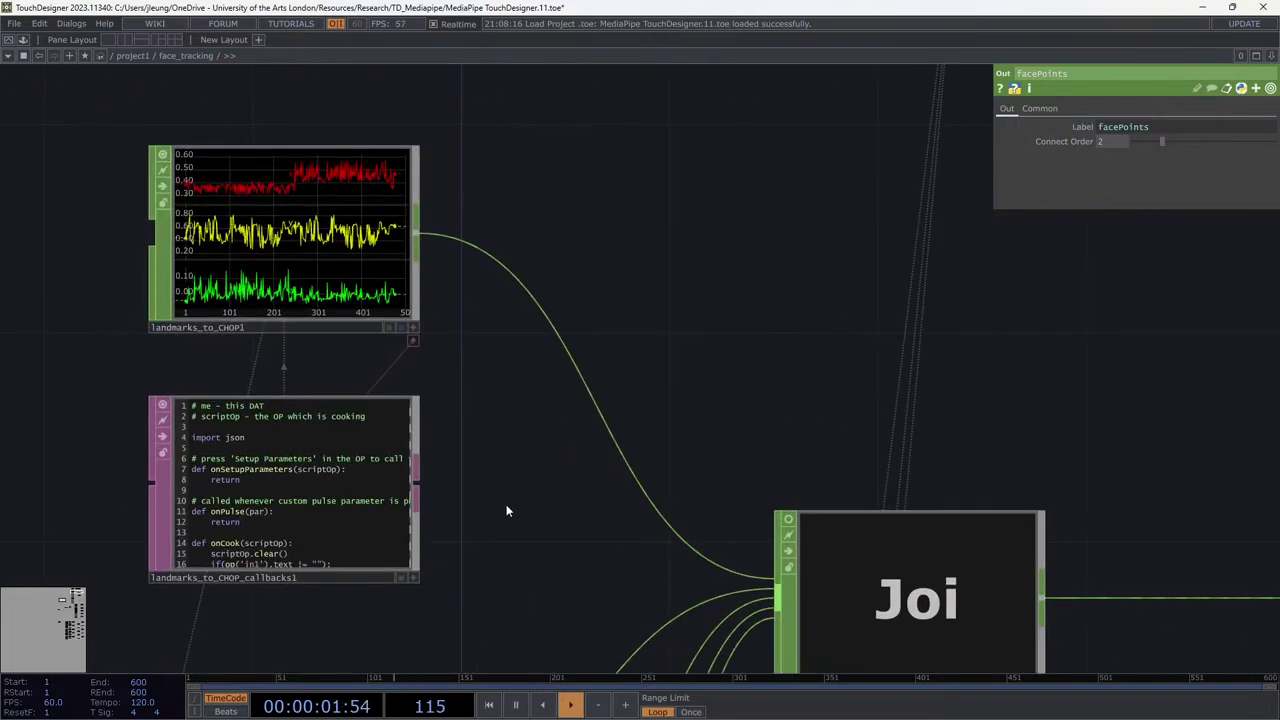
drag(535, 180, 505, 117)
drag(375, 522, 406, 263)
drag(451, 343, 434, 143)
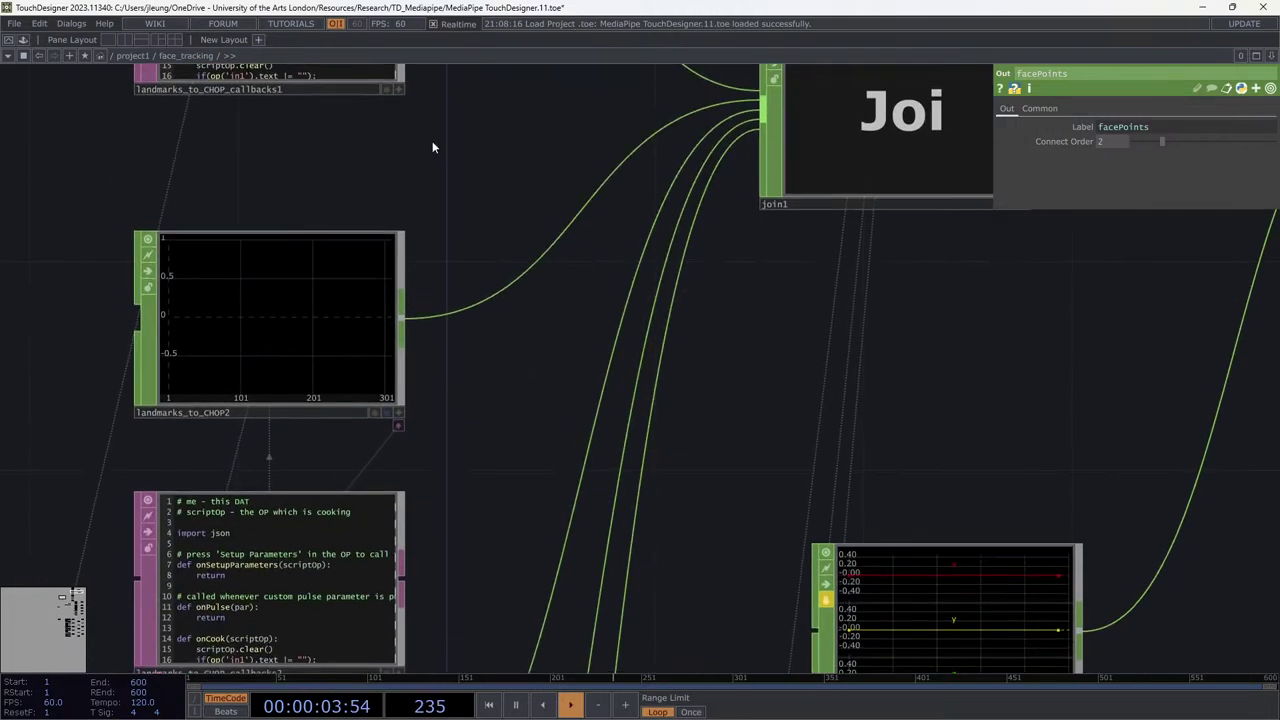
drag(457, 378, 460, 279)
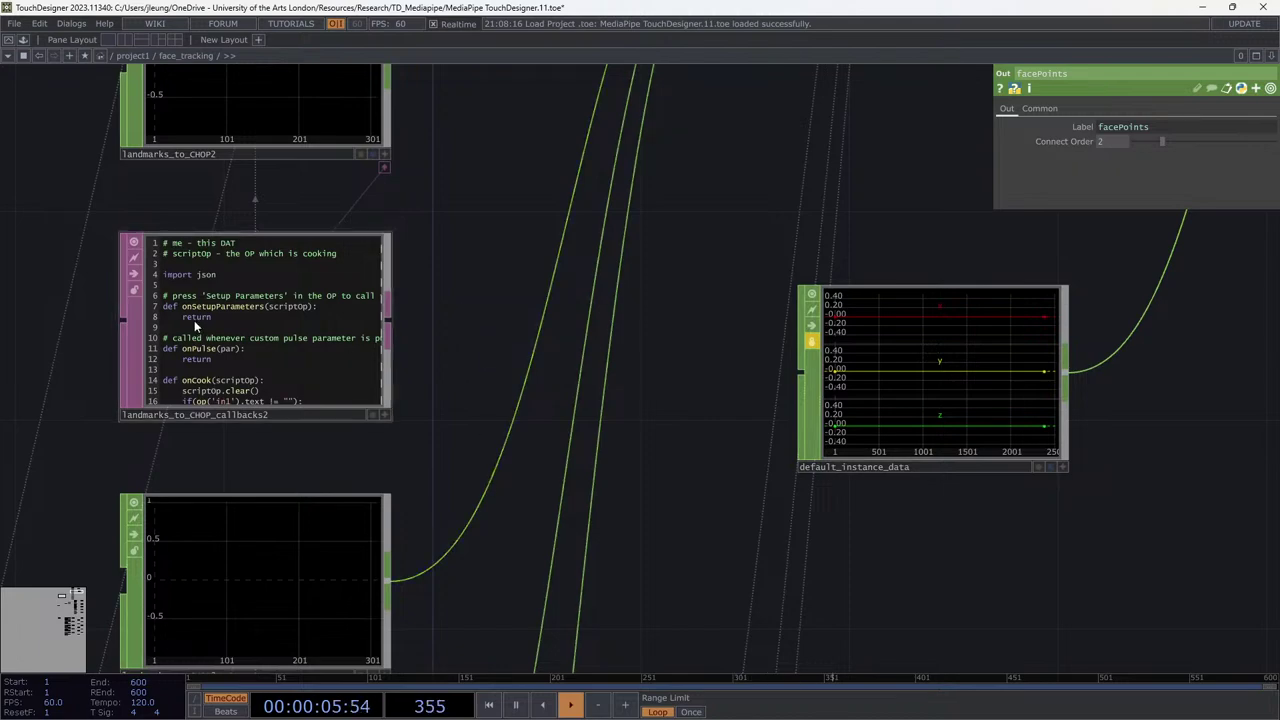
Pan on to landmarks_to_CHOP3, its callbacks3 script and landmarks_to_CHOP4, surveying the network.
scroll(194, 320, up, 5)
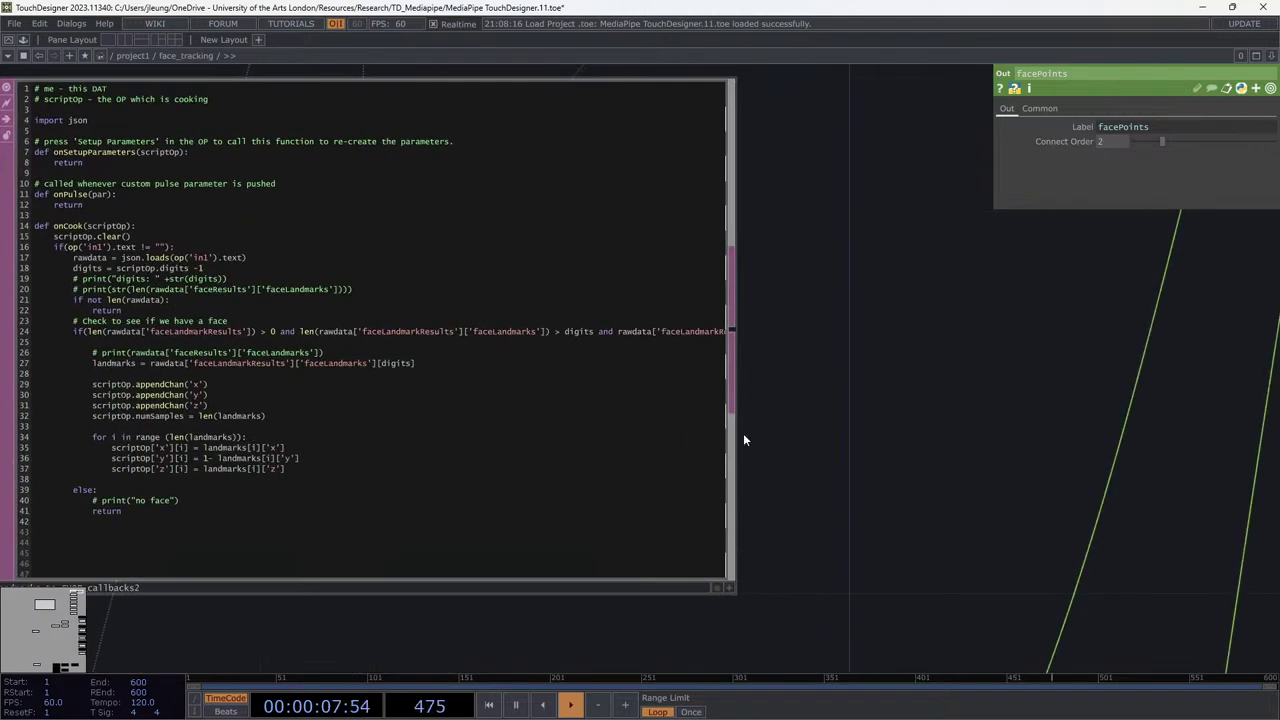
scroll(743, 440, down, 5)
drag(757, 397, 714, 160)
drag(629, 546, 629, 386)
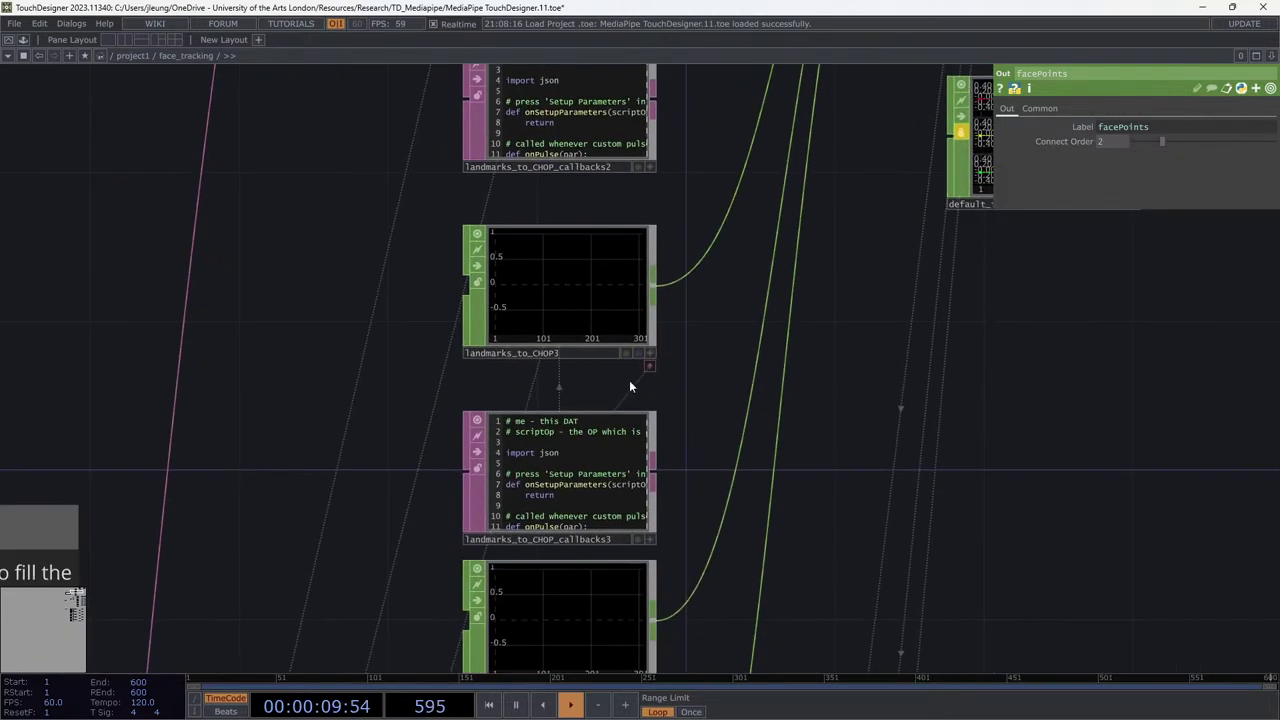
drag(628, 435, 595, 290)
scroll(513, 333, up, 6)
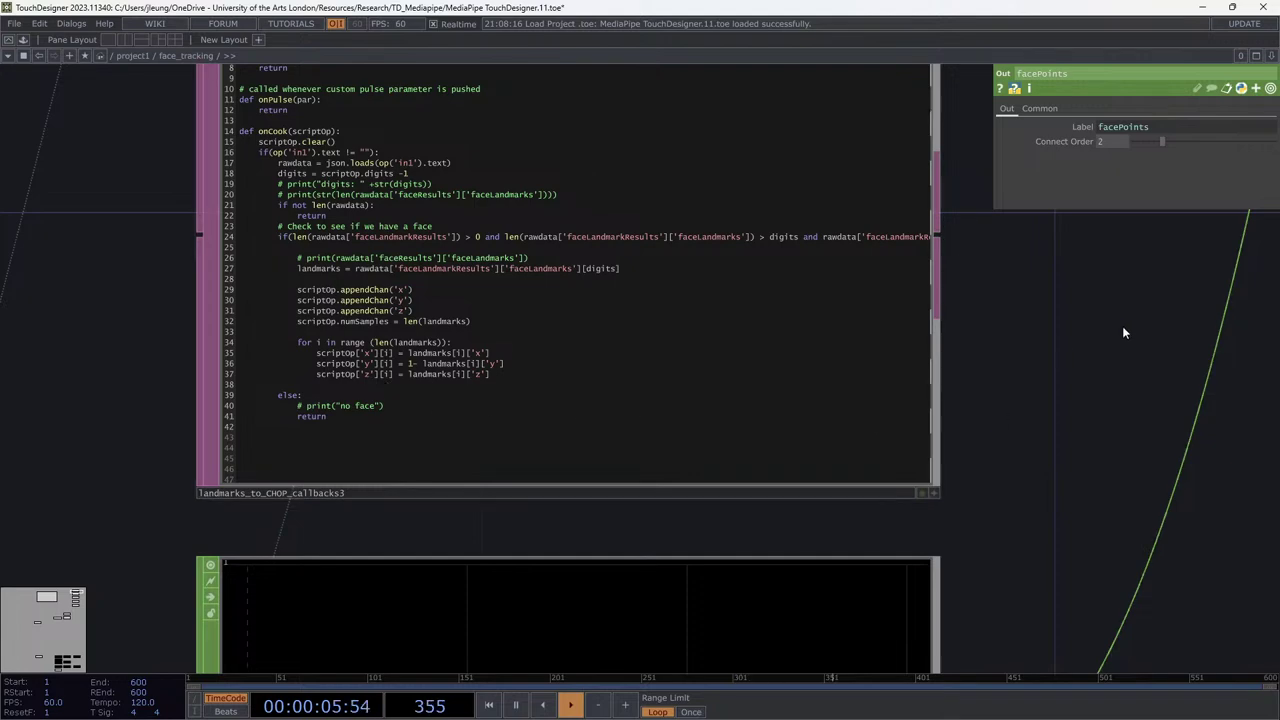
scroll(1122, 326, down, 5)
drag(1175, 416, 744, 348)
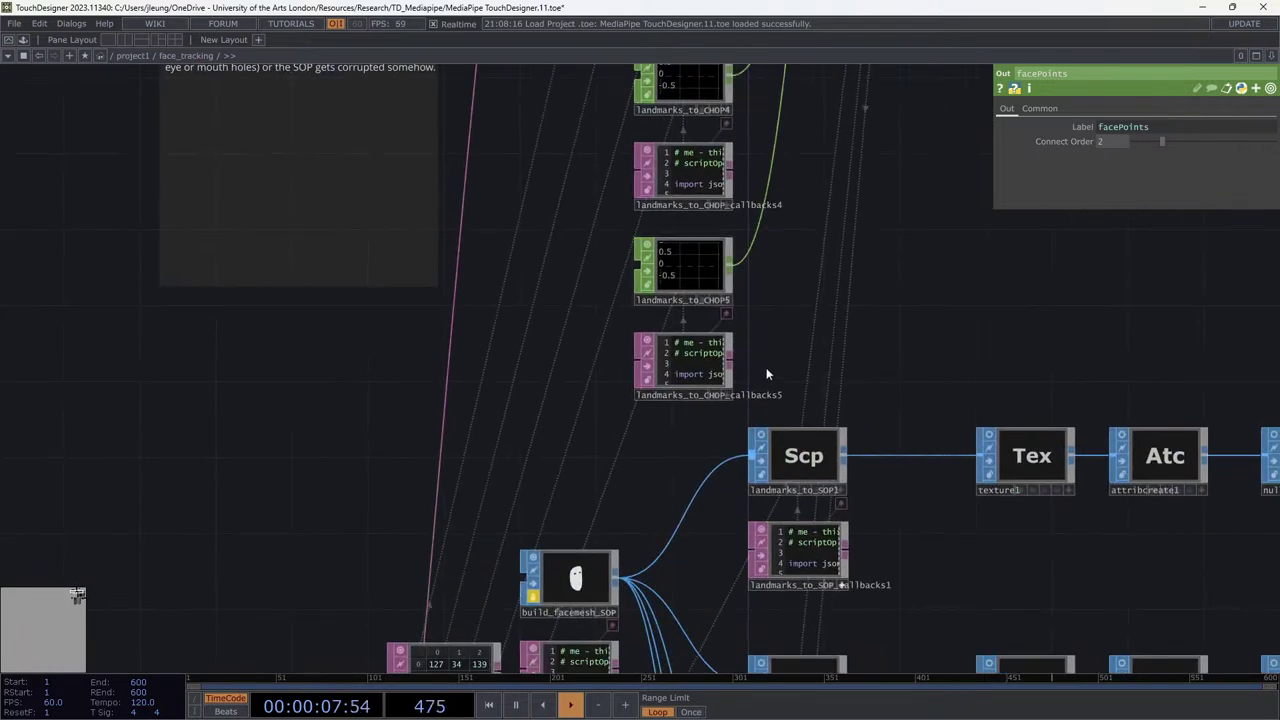
Pan through the mesh chains to the JSN, Reo, DTo, rename and merge blend-shape nodes.
drag(757, 237, 463, 134)
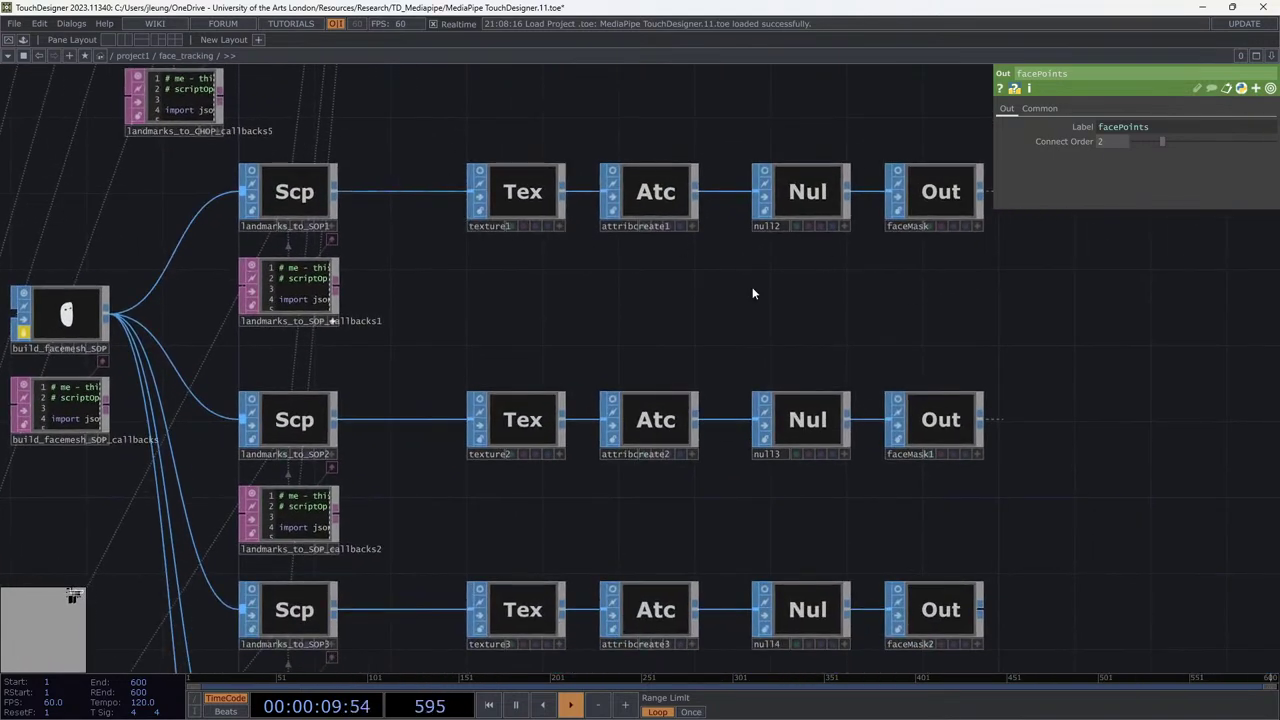
drag(417, 336, 491, 229)
scroll(580, 300, down, 3)
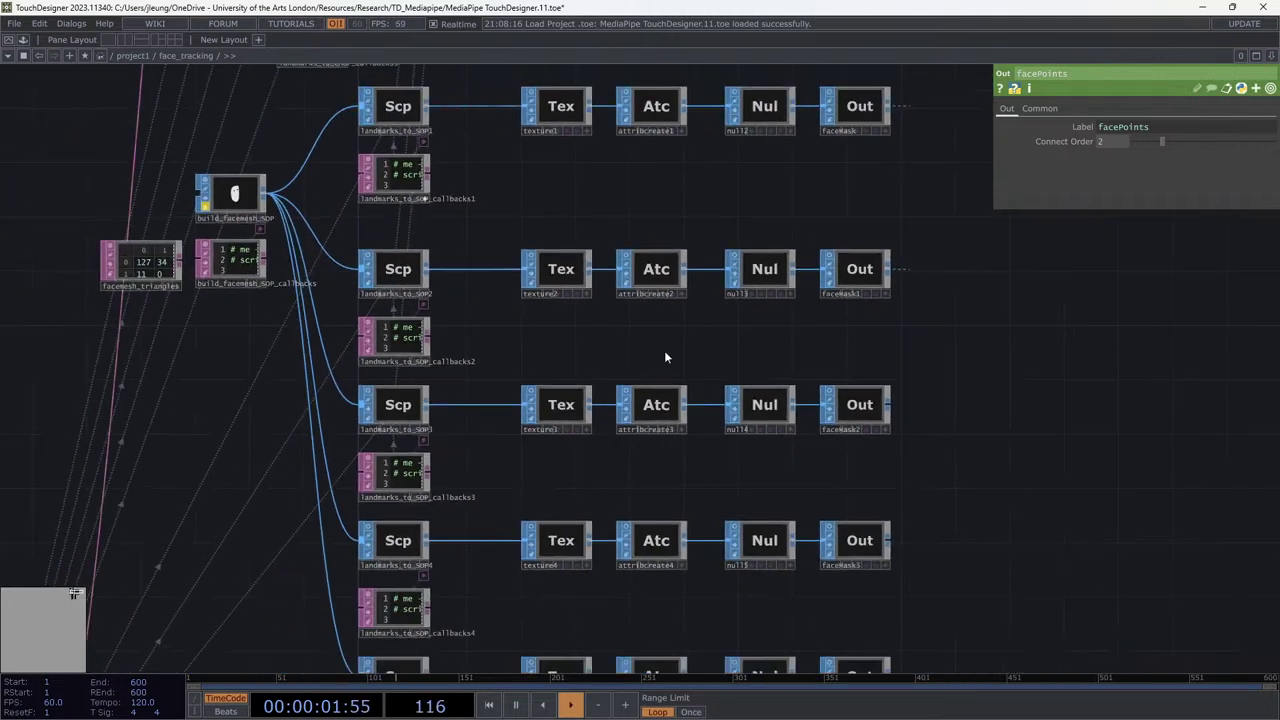
drag(666, 357, 600, 178)
drag(496, 352, 483, 220)
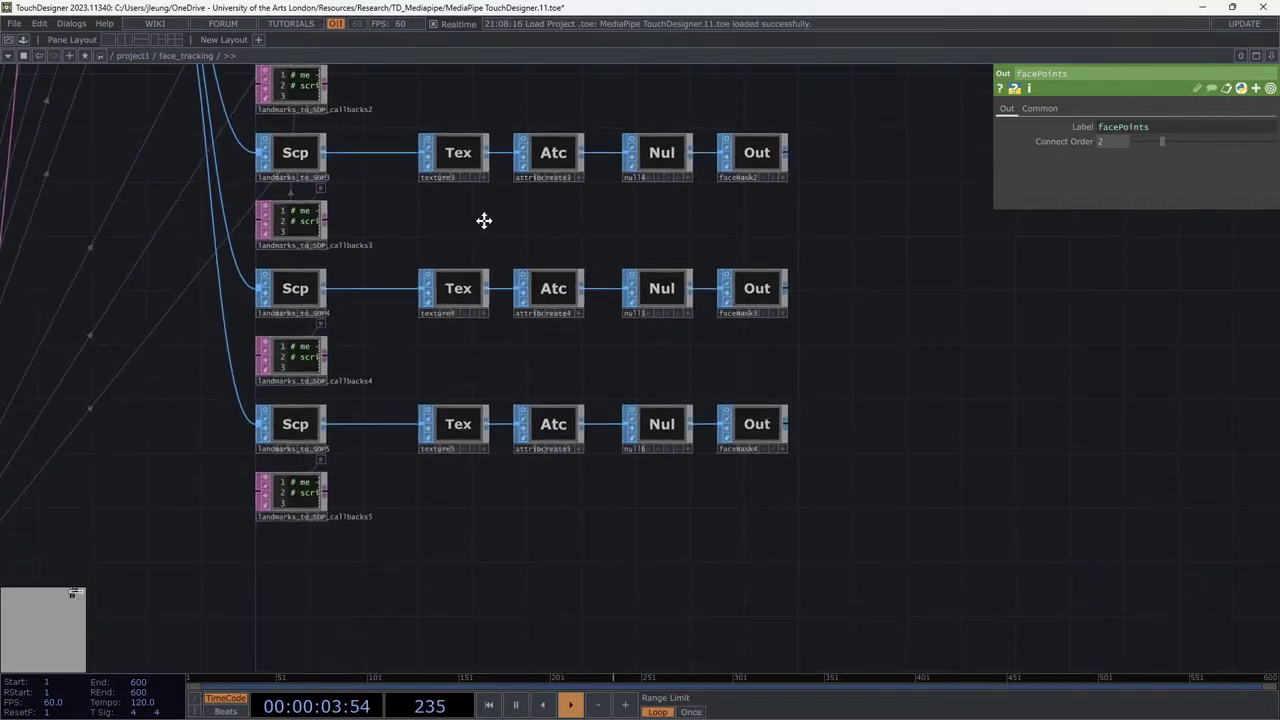
drag(455, 444, 446, 281)
drag(528, 404, 504, 298)
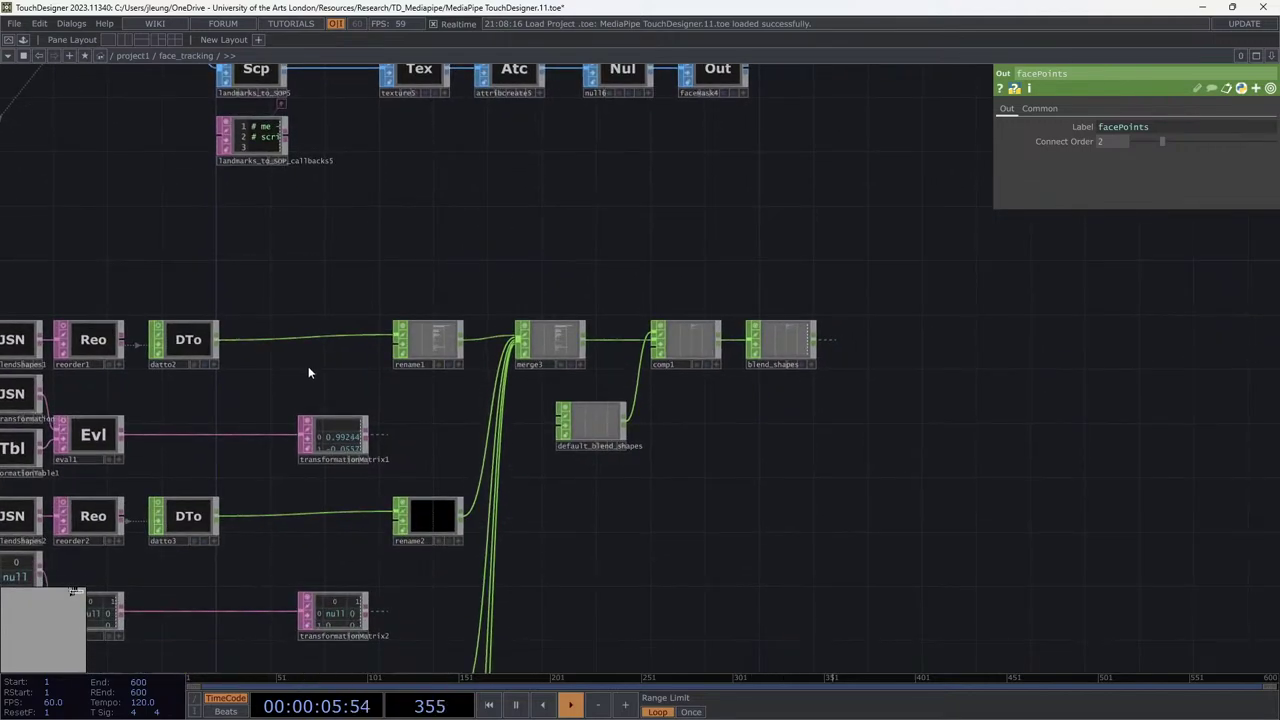
scroll(308, 366, up, 1)
drag(308, 366, 578, 313)
Inspect rename1's blend-shape channels from _neutral through eyeLook to noseSneer.
scroll(677, 306, up, 10)
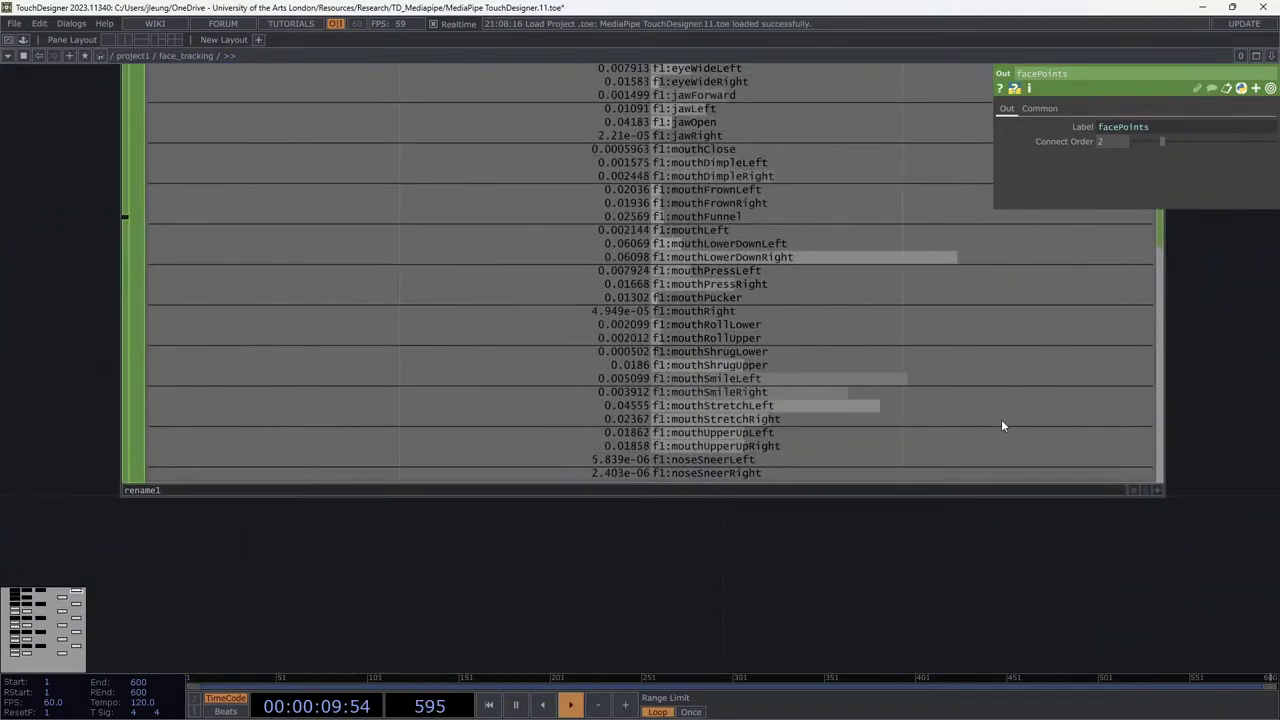
drag(846, 538, 651, 689)
drag(1095, 394, 1114, 450)
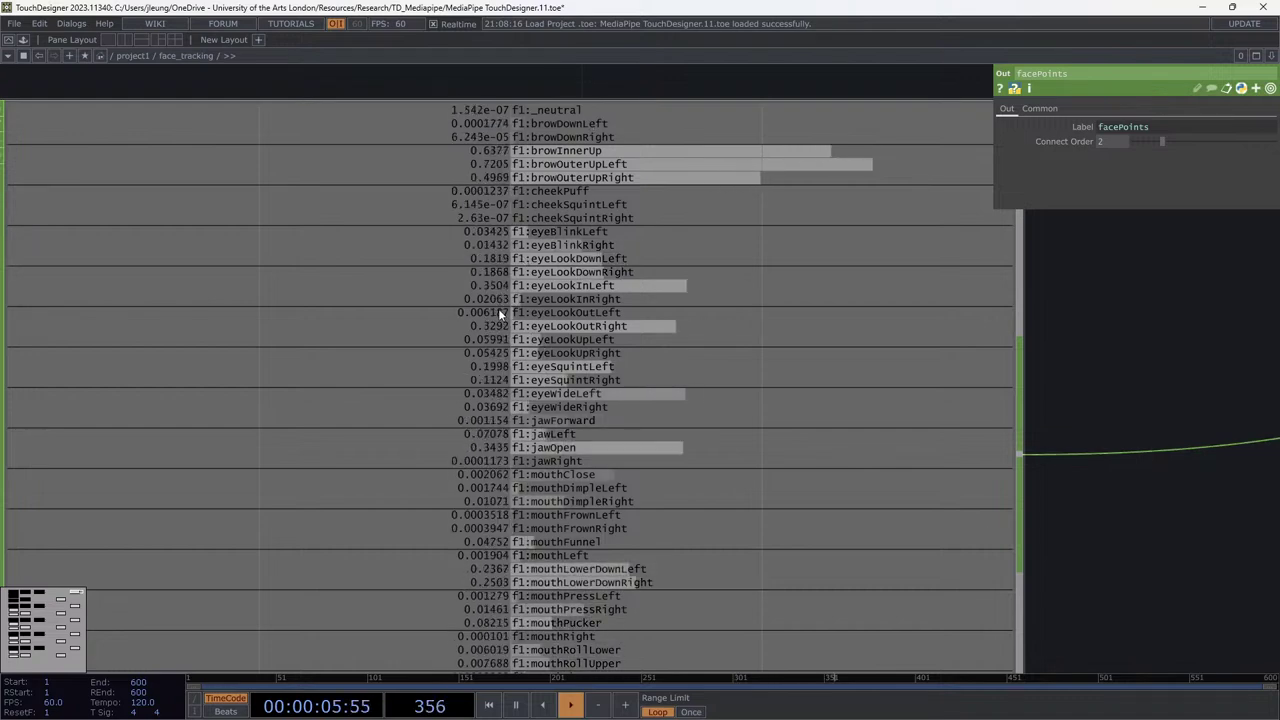
scroll(509, 320, down, 5)
drag(1050, 332, 420, 266)
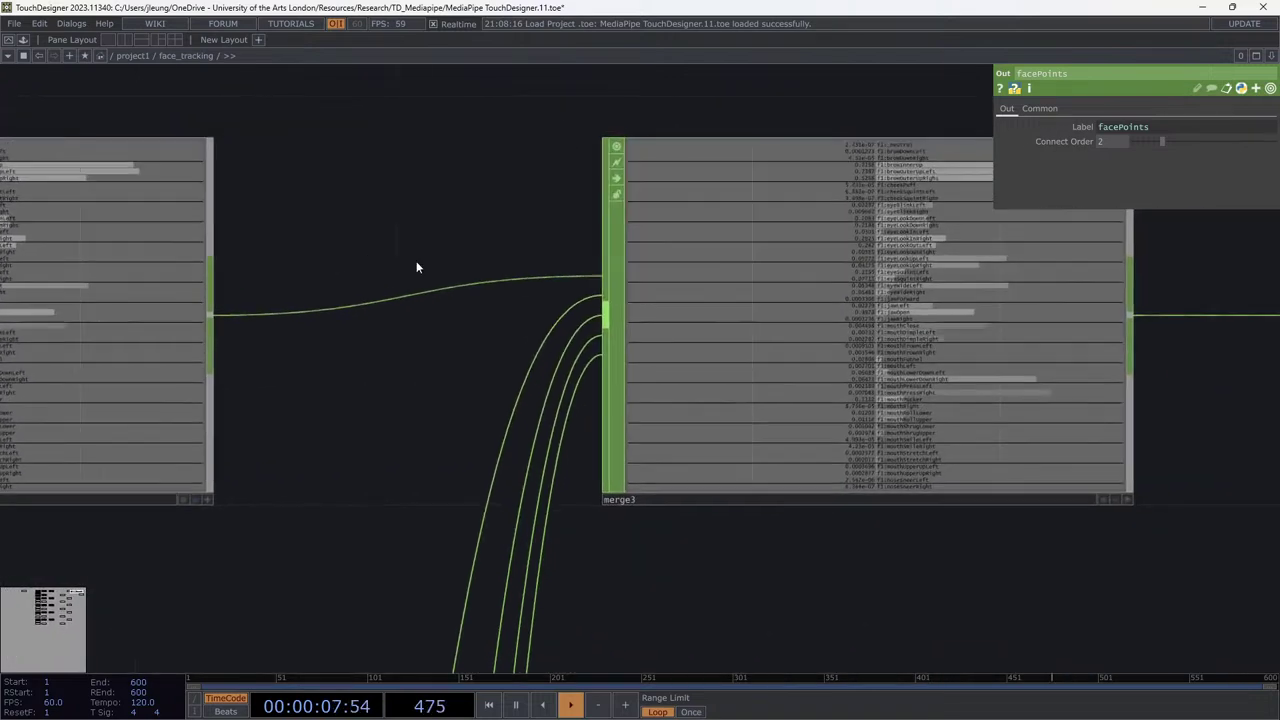
scroll(877, 277, up, 10)
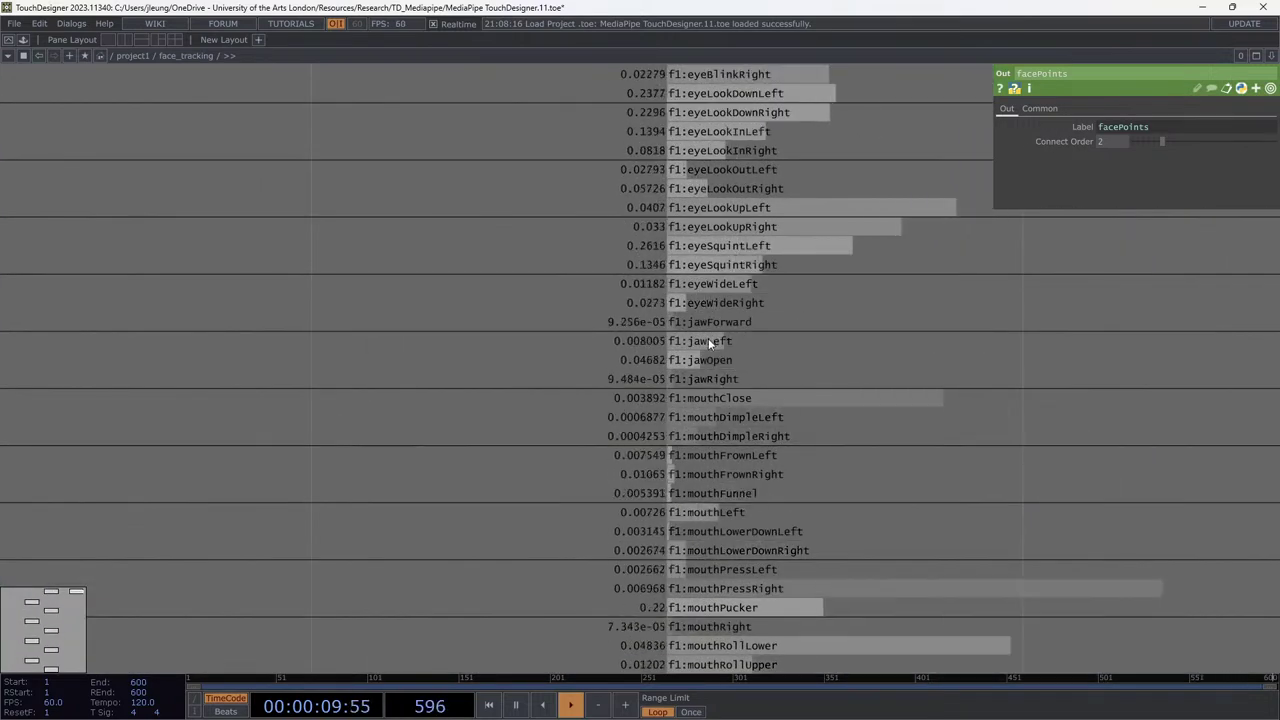
Select merge3 to inspect its rename inputs and blend-shape channels beside comp1.
click(708, 338)
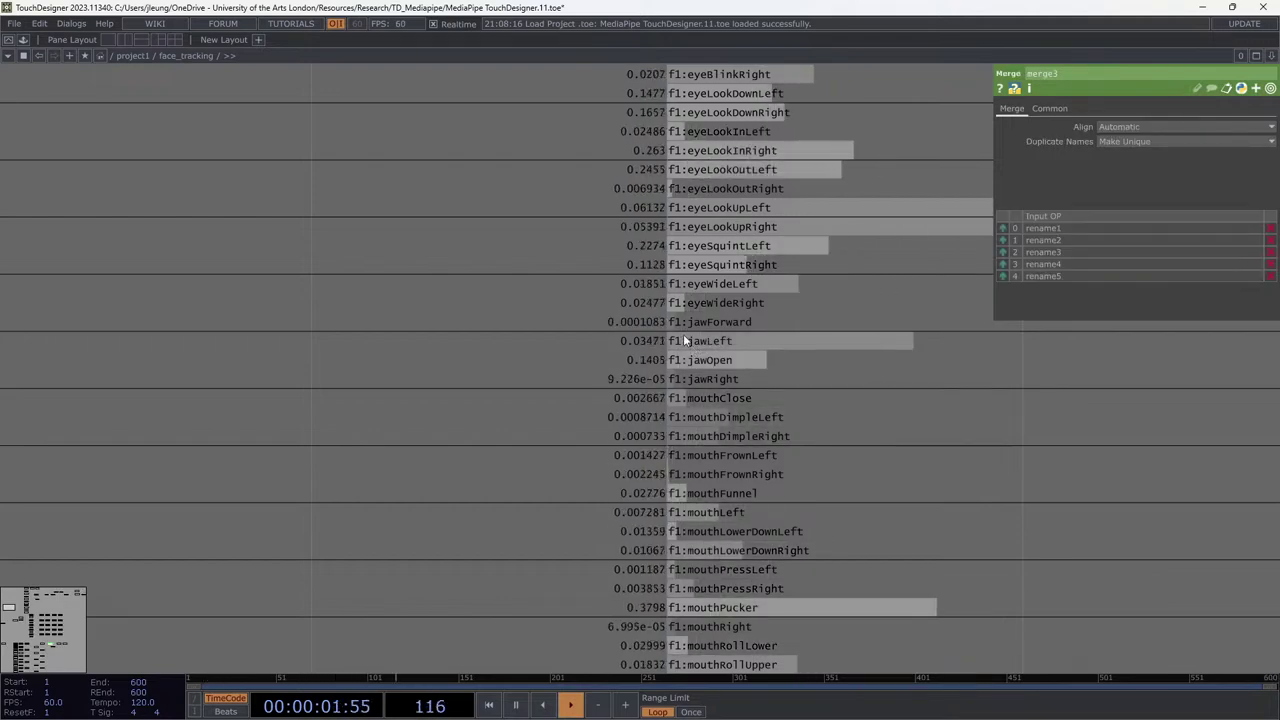
scroll(630, 337, down, 8)
scroll(634, 337, up, 6)
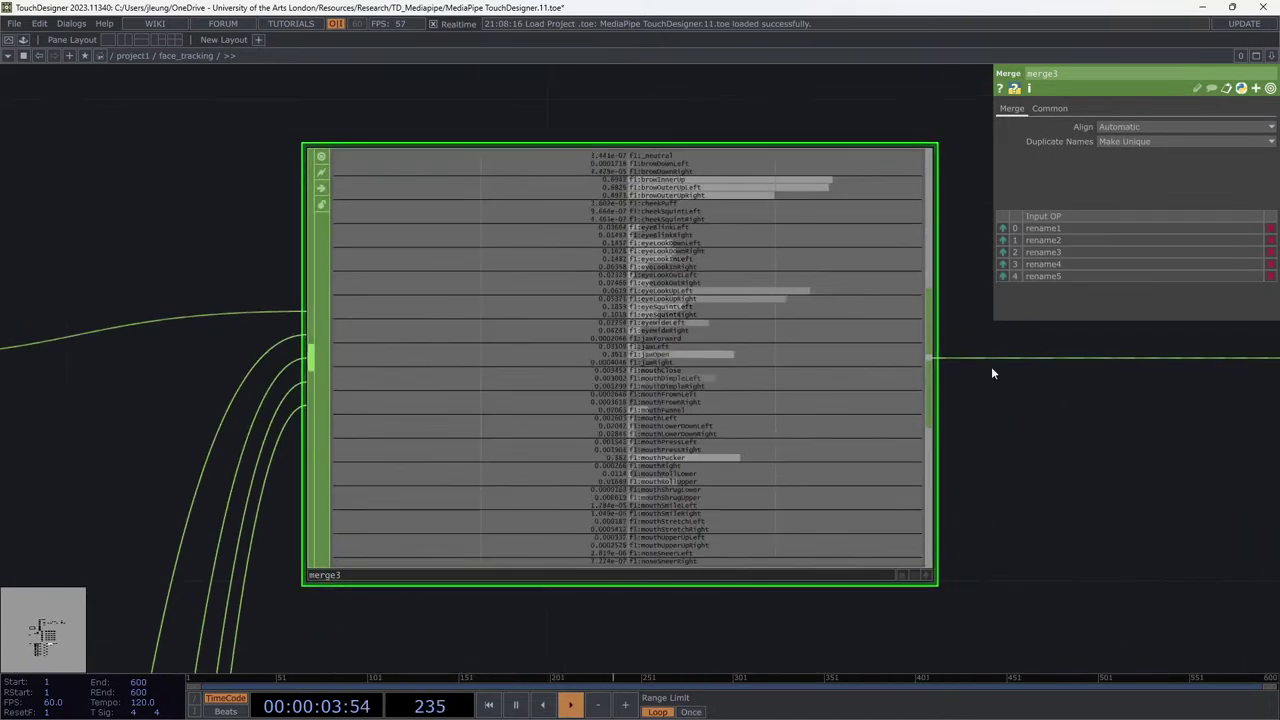
drag(991, 366, 500, 289)
scroll(737, 413, down, 3)
scroll(737, 413, down, 3)
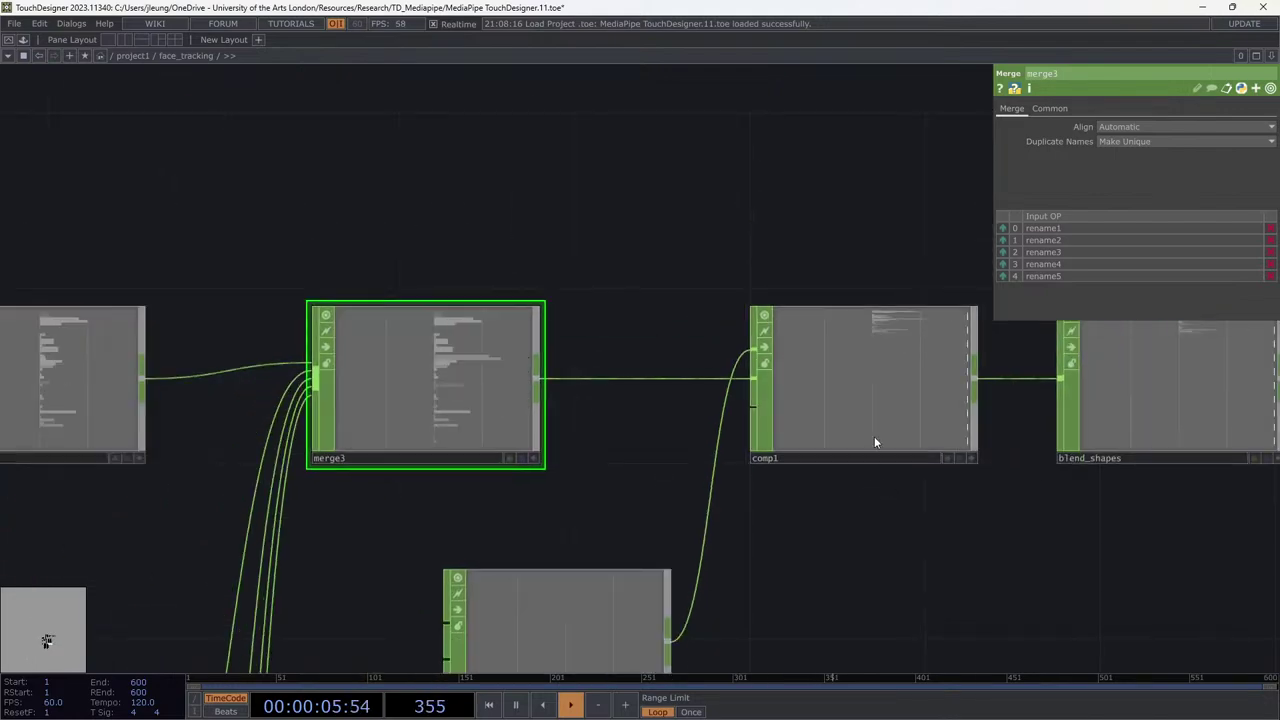
scroll(871, 440, up, 10)
scroll(564, 205, up, 4)
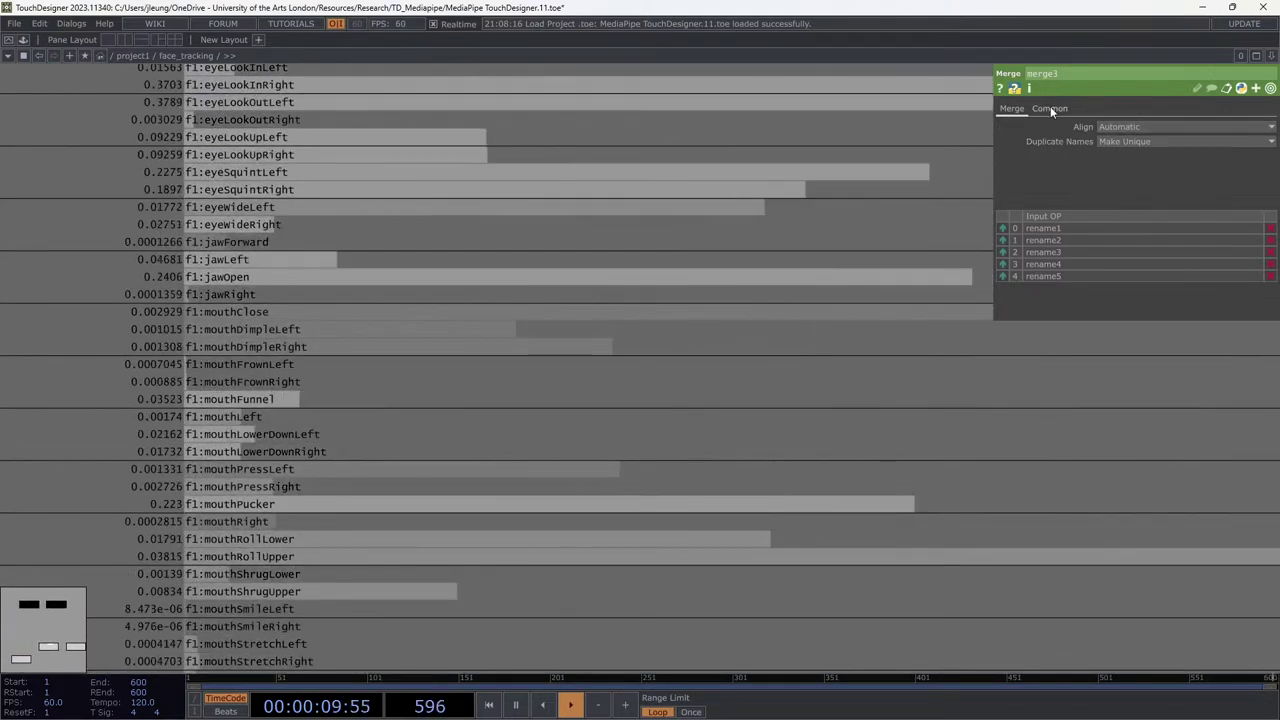
scroll(1098, 403, down, 8)
scroll(760, 517, up, 12)
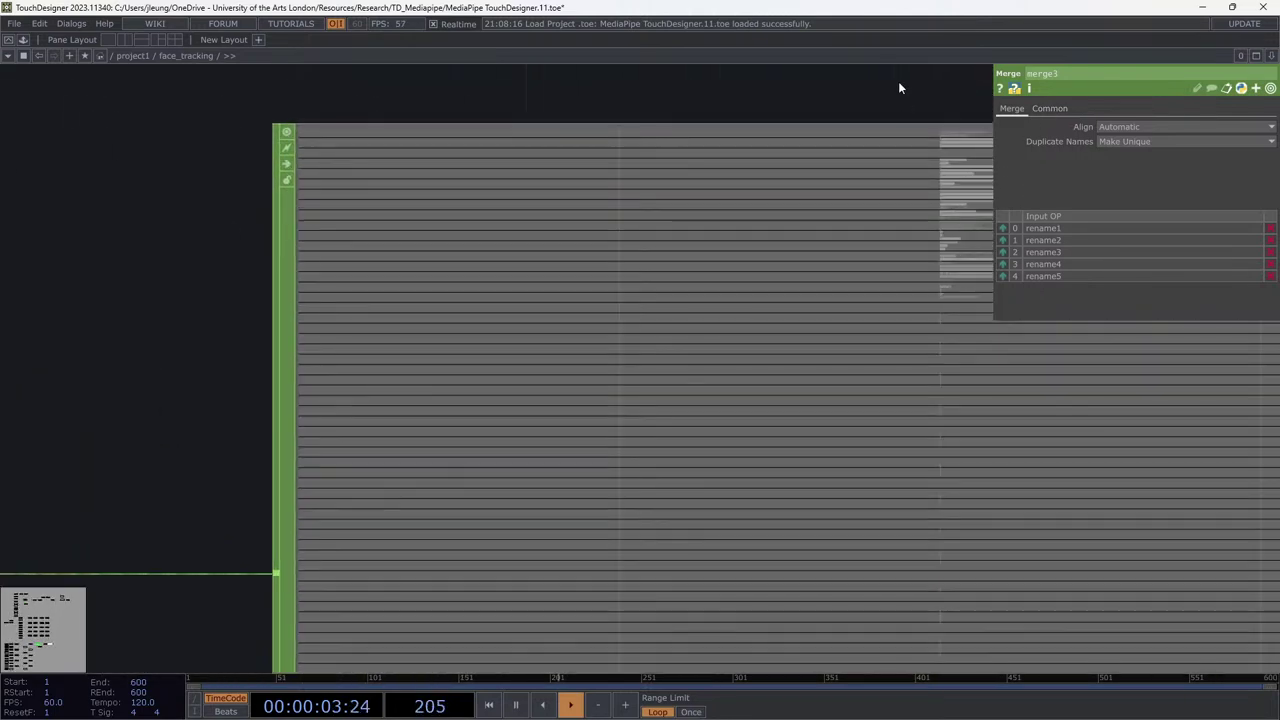
drag(898, 88, 651, 257)
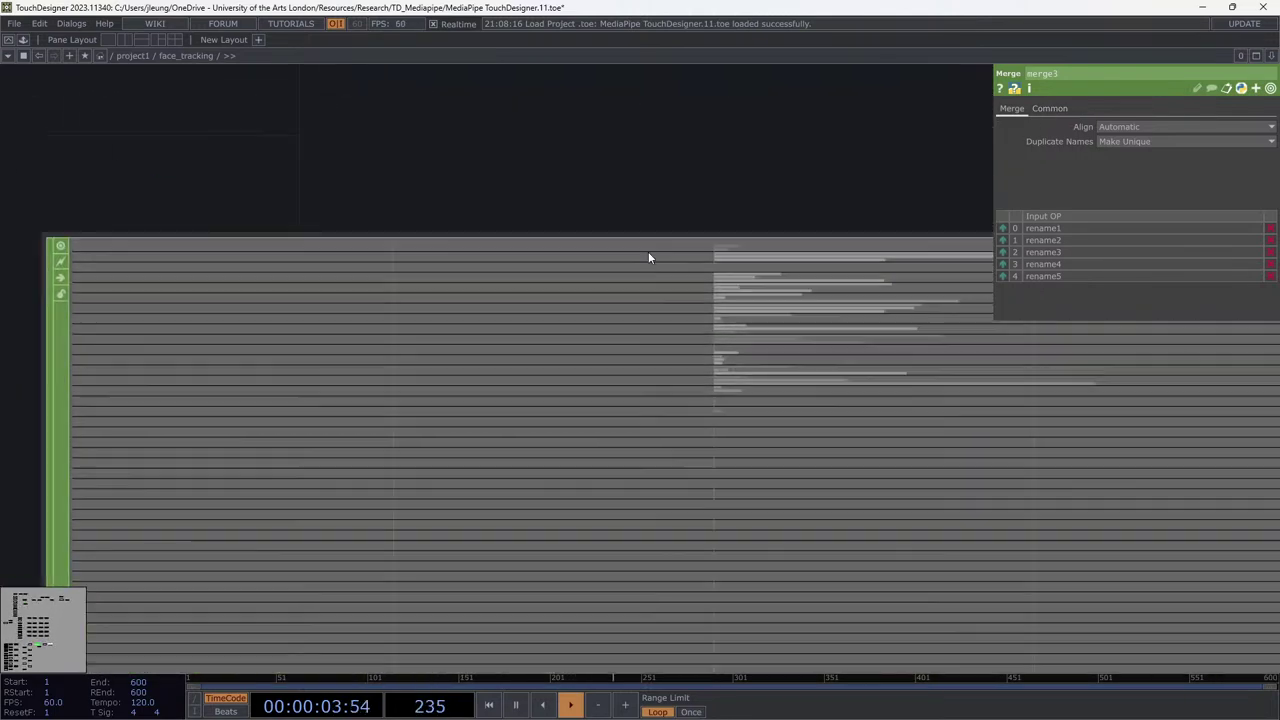
Zoom out to project1 near null7, trail1 and analyze1, and open the OP Create Dialog's CHOP list.
scroll(700, 290, up, 5)
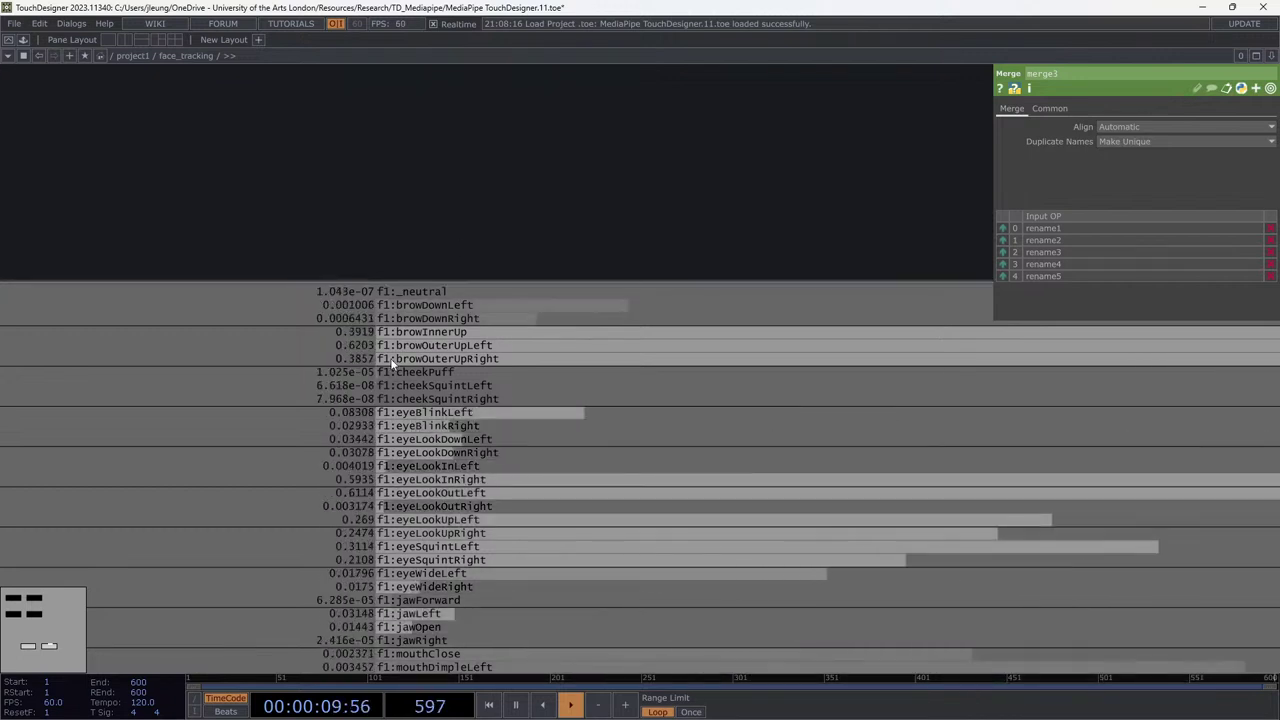
scroll(545, 167, down, 3)
scroll(937, 449, down, 10)
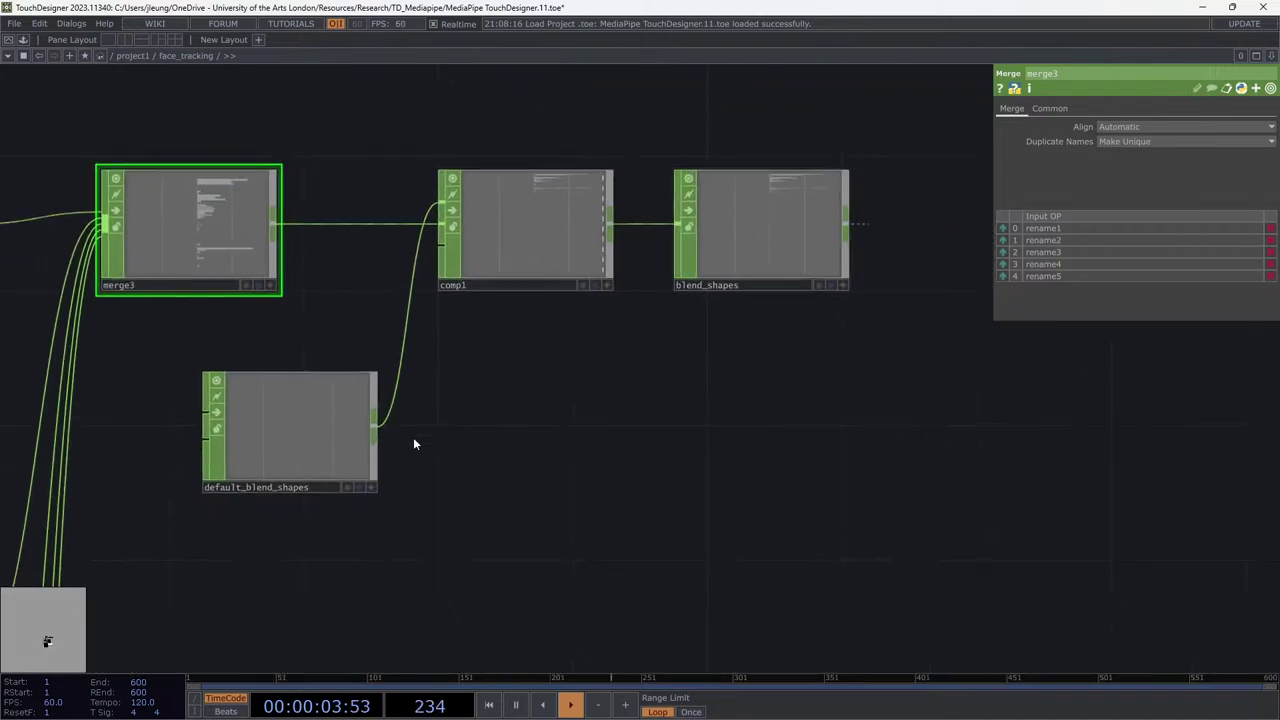
scroll(743, 309, down, 10)
scroll(738, 314, down, 3)
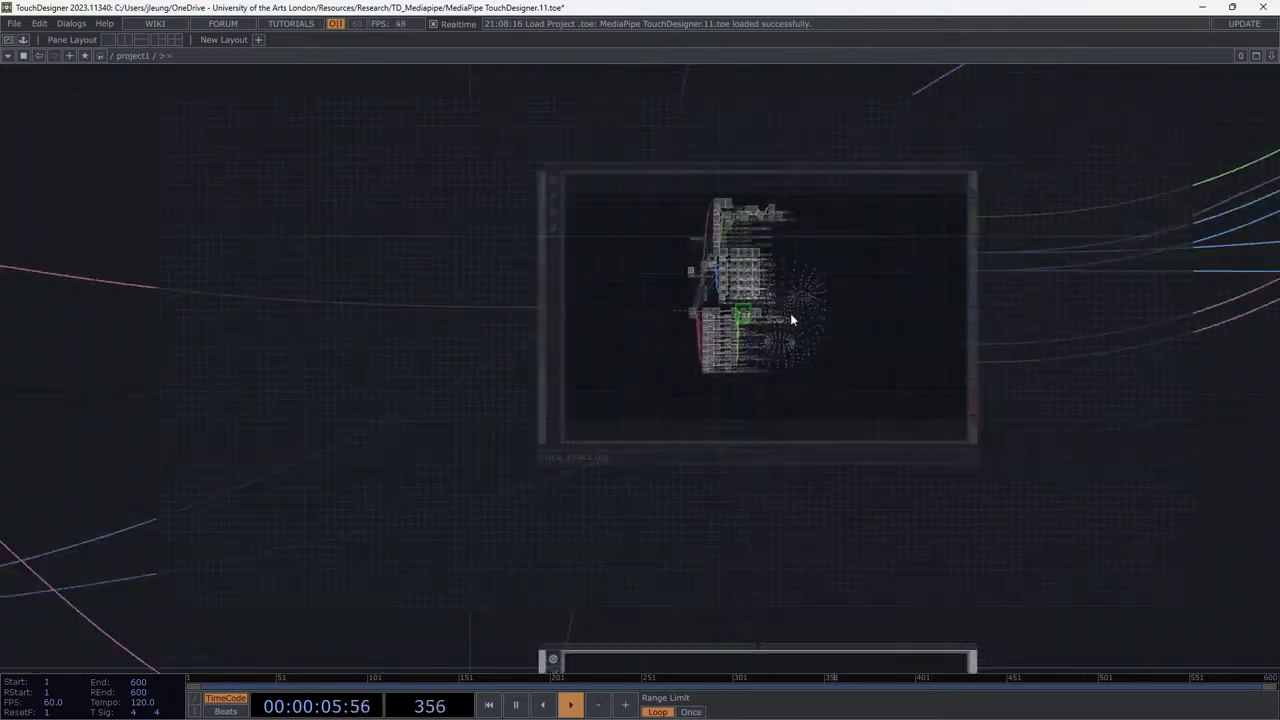
drag(835, 473, 362, 384)
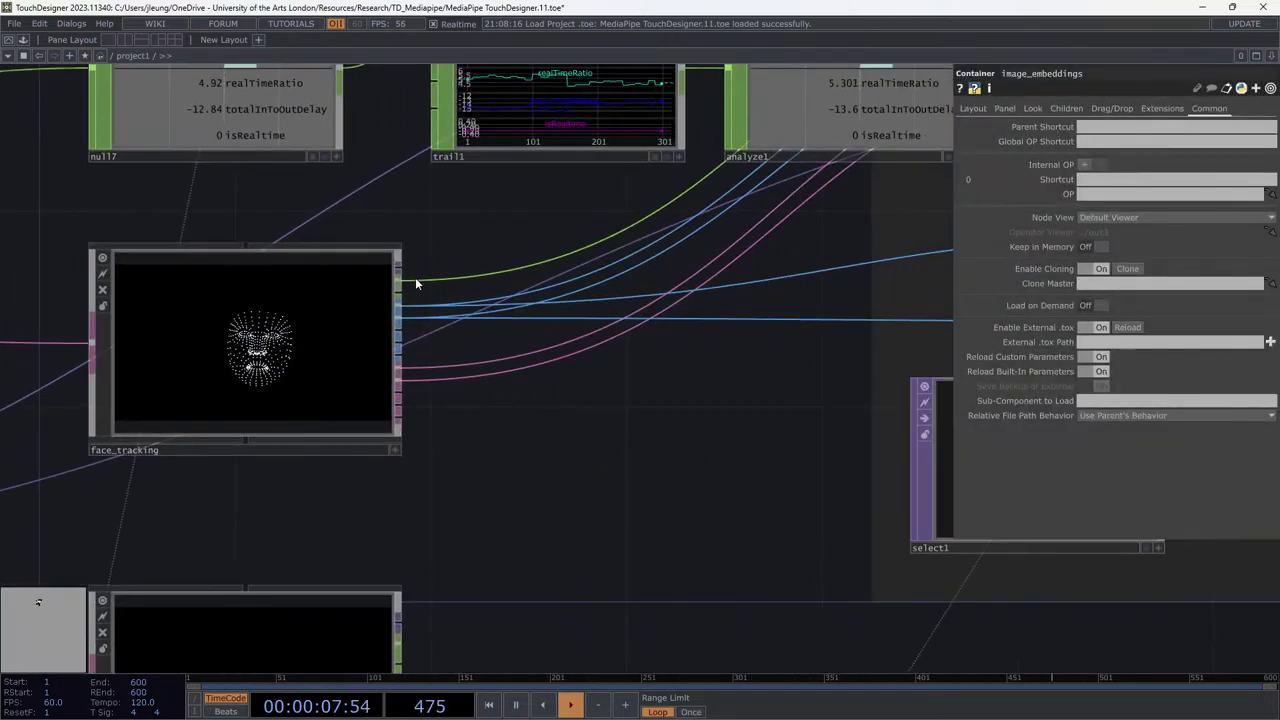
drag(415, 277, 312, 447)
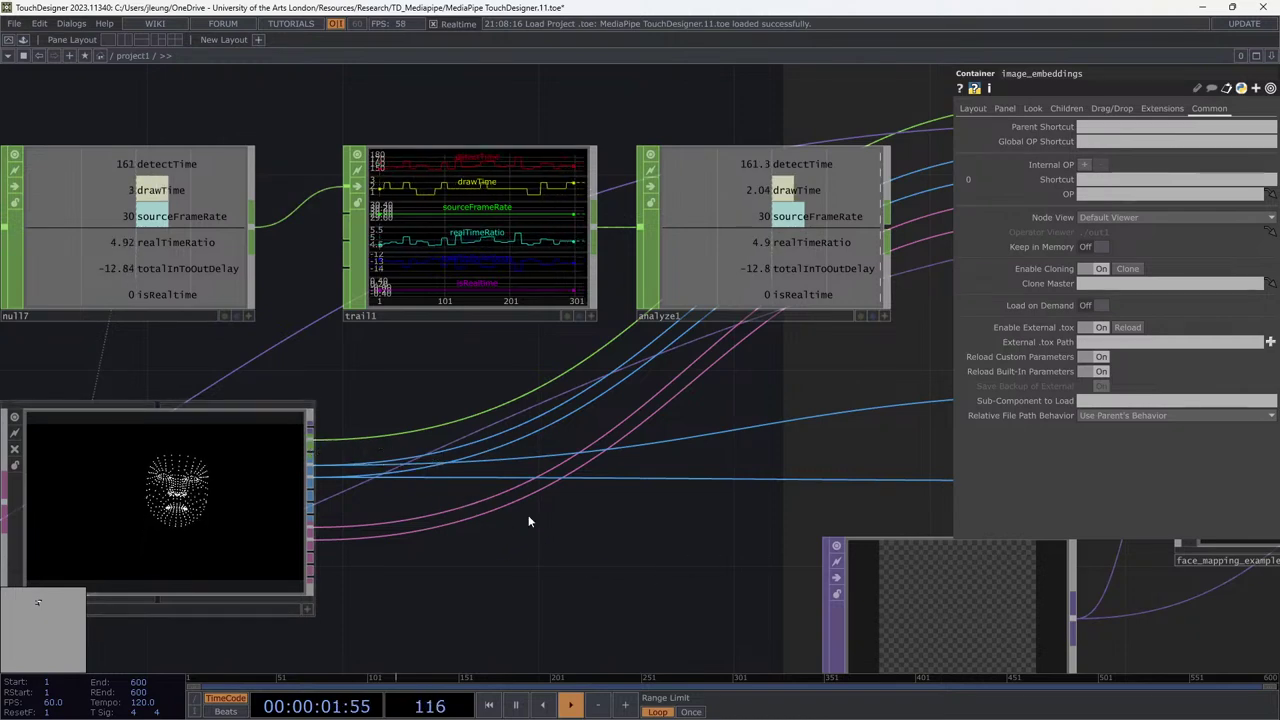
key(Tab)
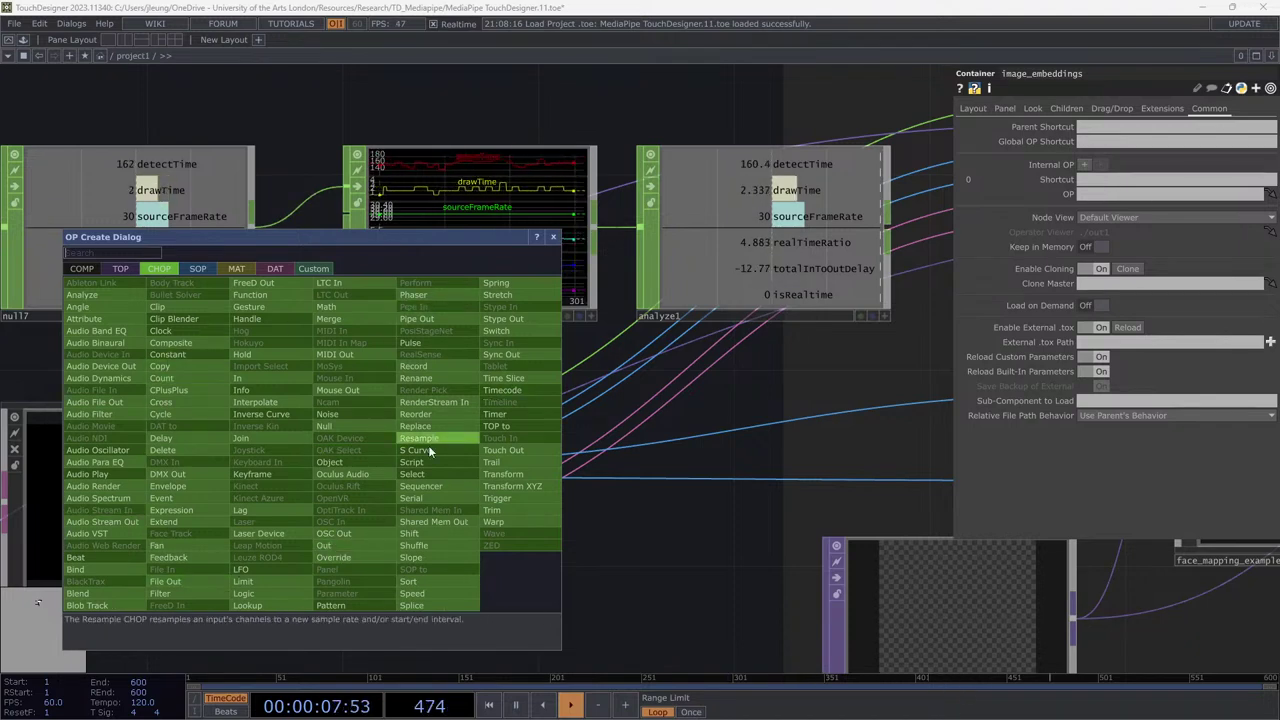
Add an oscin1 OSC In node wired from face_tracking, reposition it, then delete it.
click(368, 532)
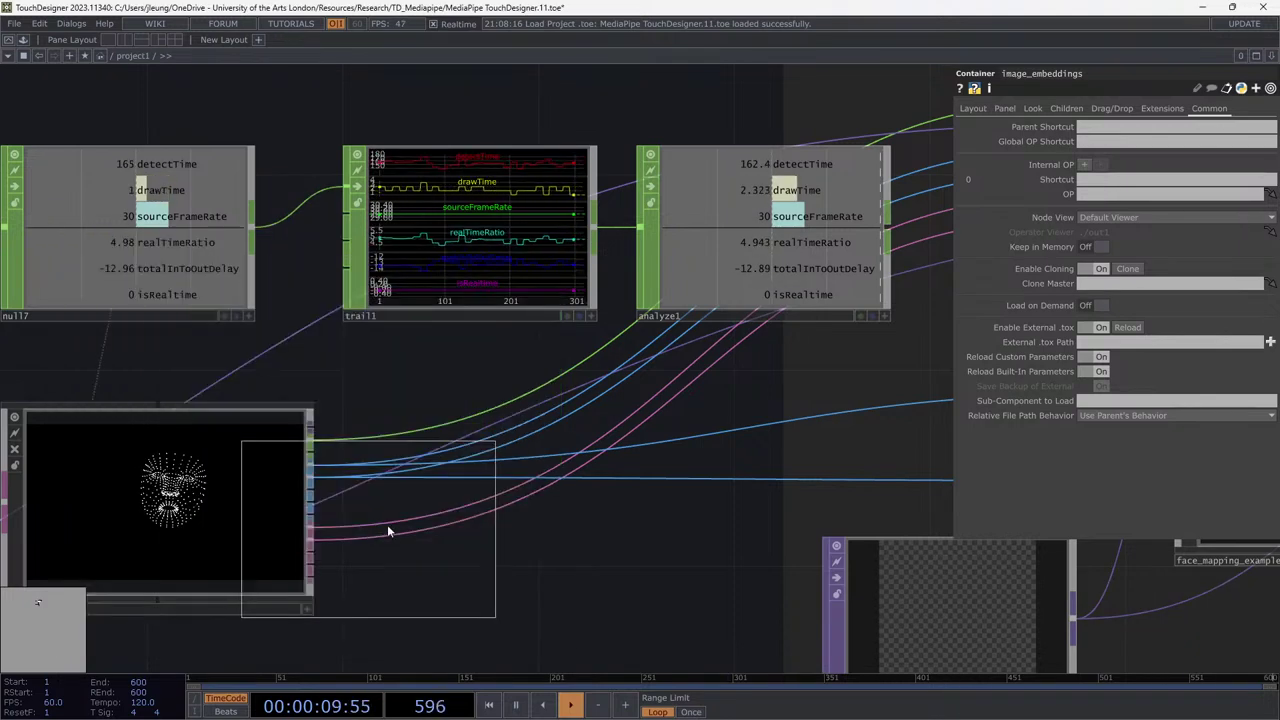
click(560, 545)
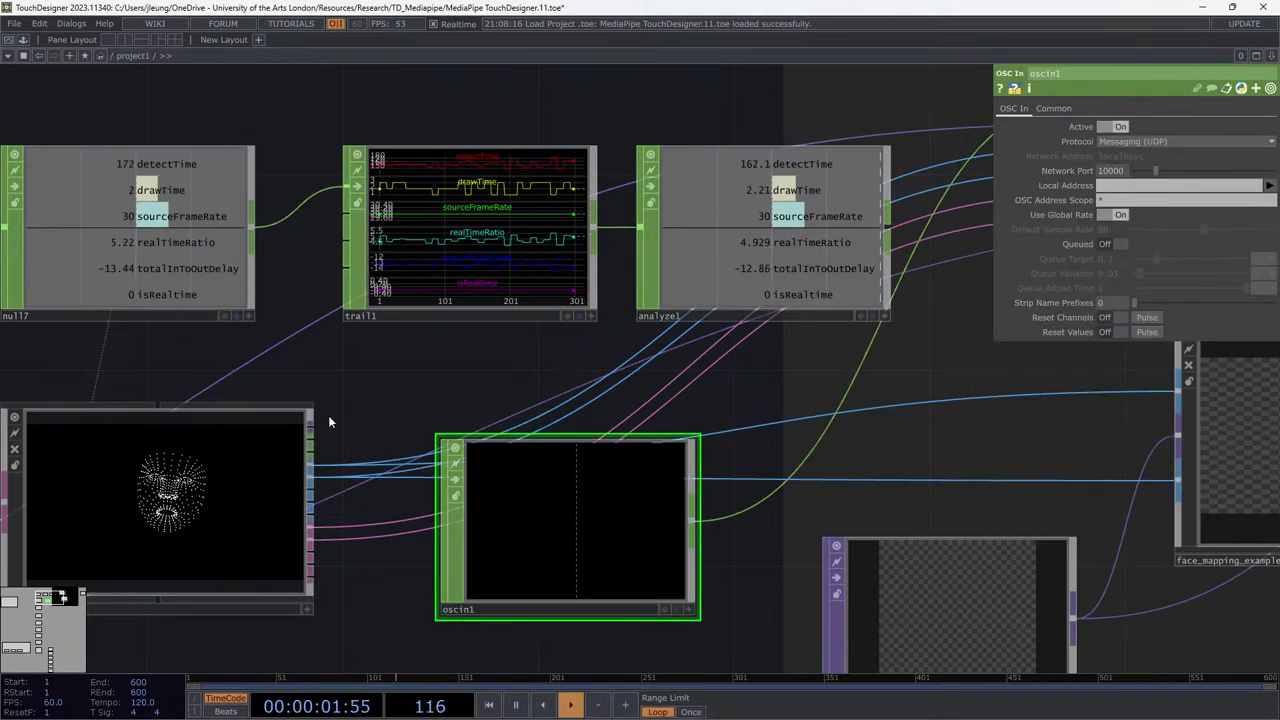
drag(310, 447, 452, 478)
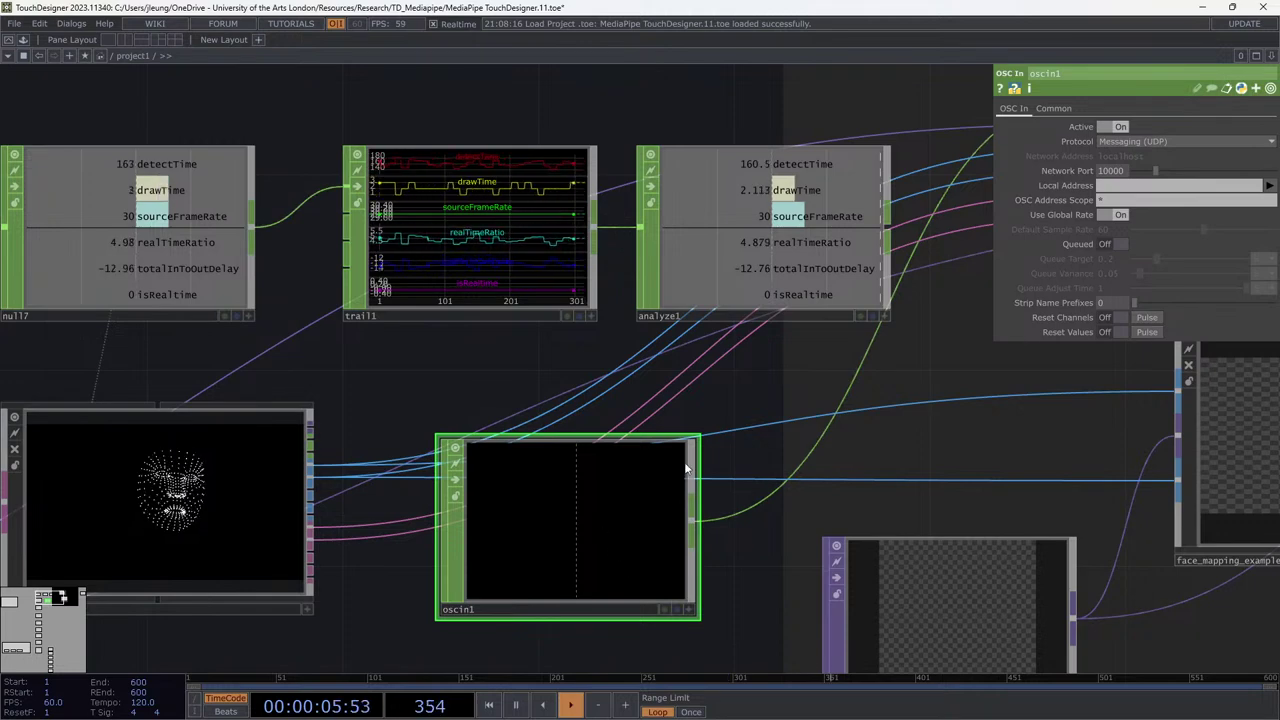
scroll(826, 460, down, 3)
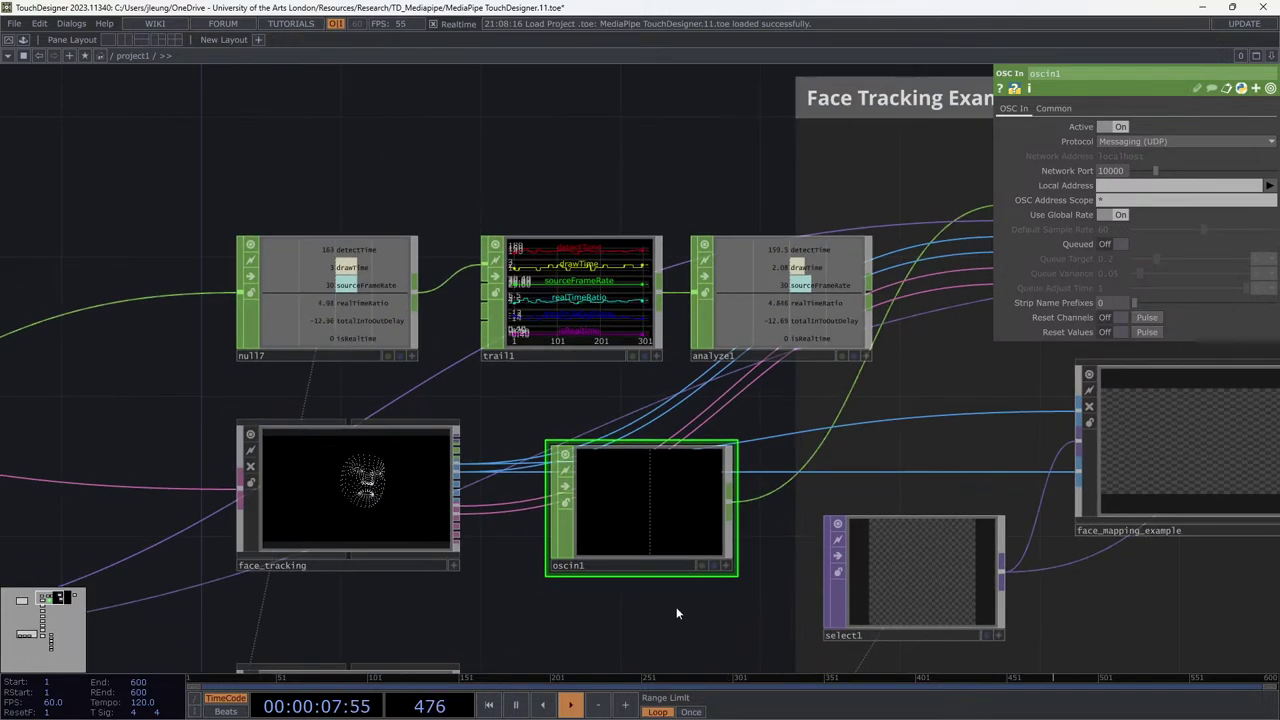
middle_drag(676, 545, 597, 434)
drag(597, 434, 634, 527)
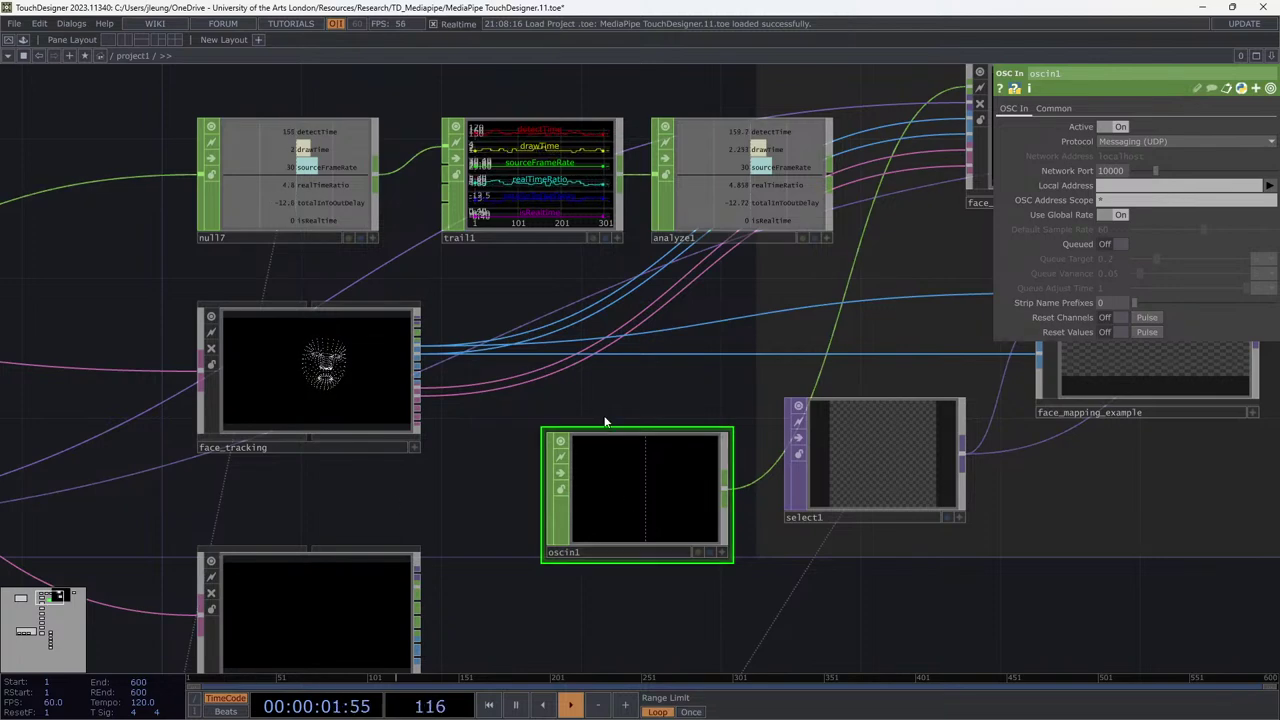
key(Delete)
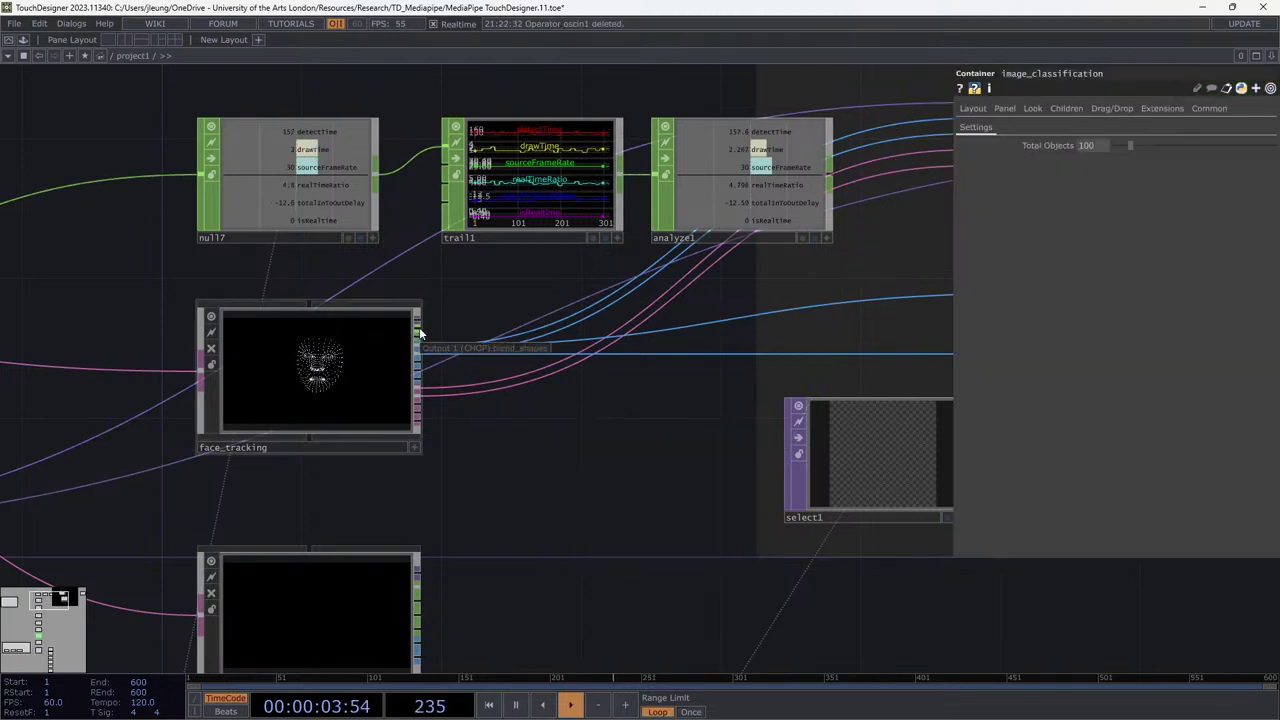
Add an oscout1 OSC Out CHOP wired from face_tracking, sending to localhost port 10000.
right_click(420, 330)
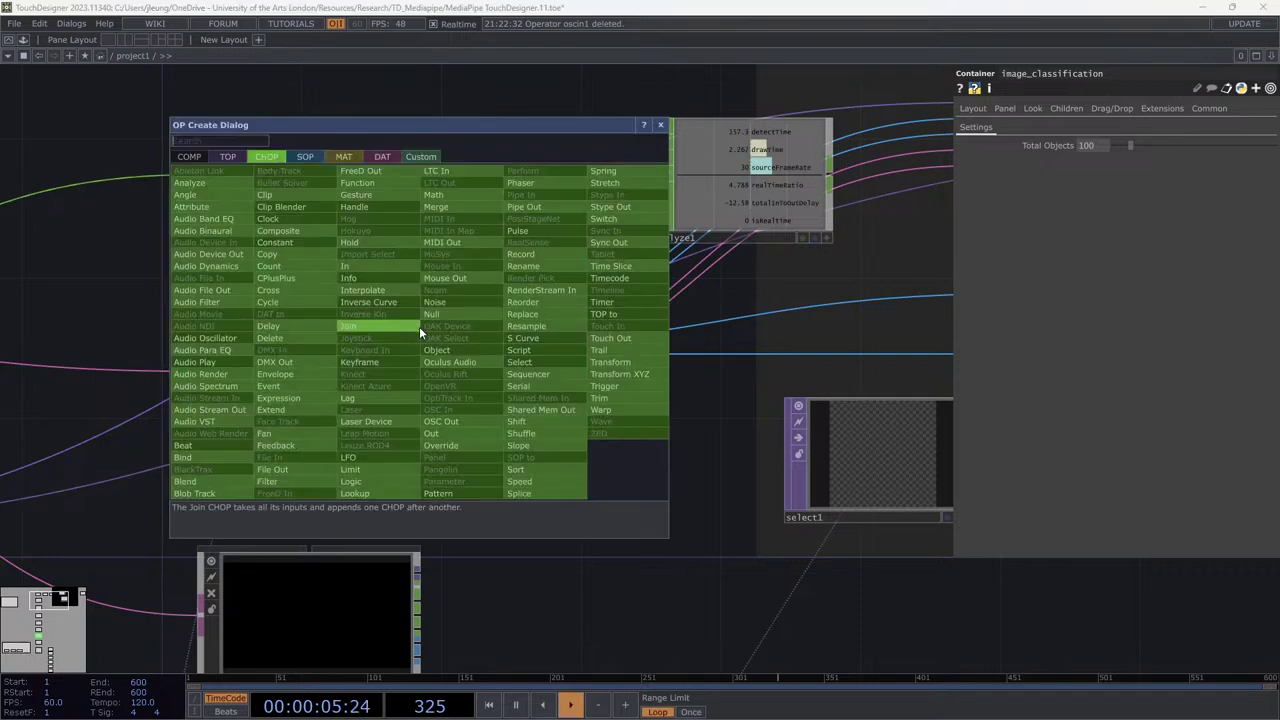
click(473, 421)
click(647, 487)
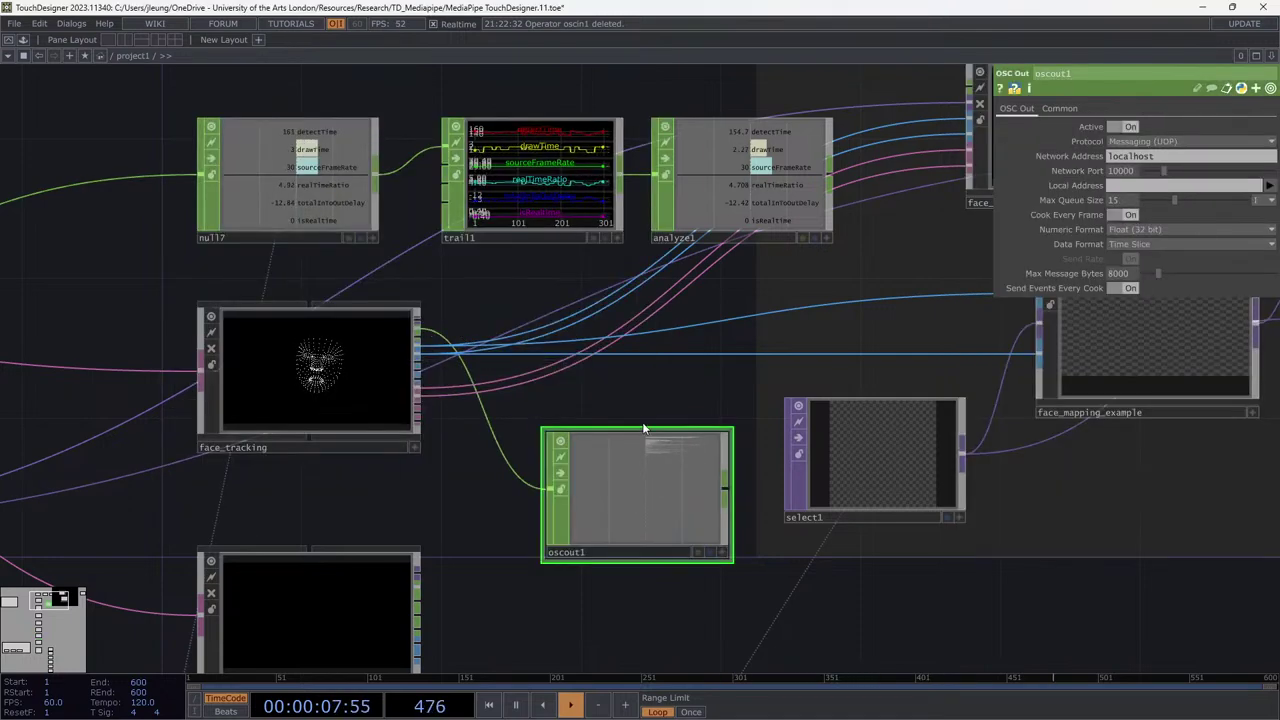
scroll(650, 475, up, 5)
scroll(857, 374, down, 3)
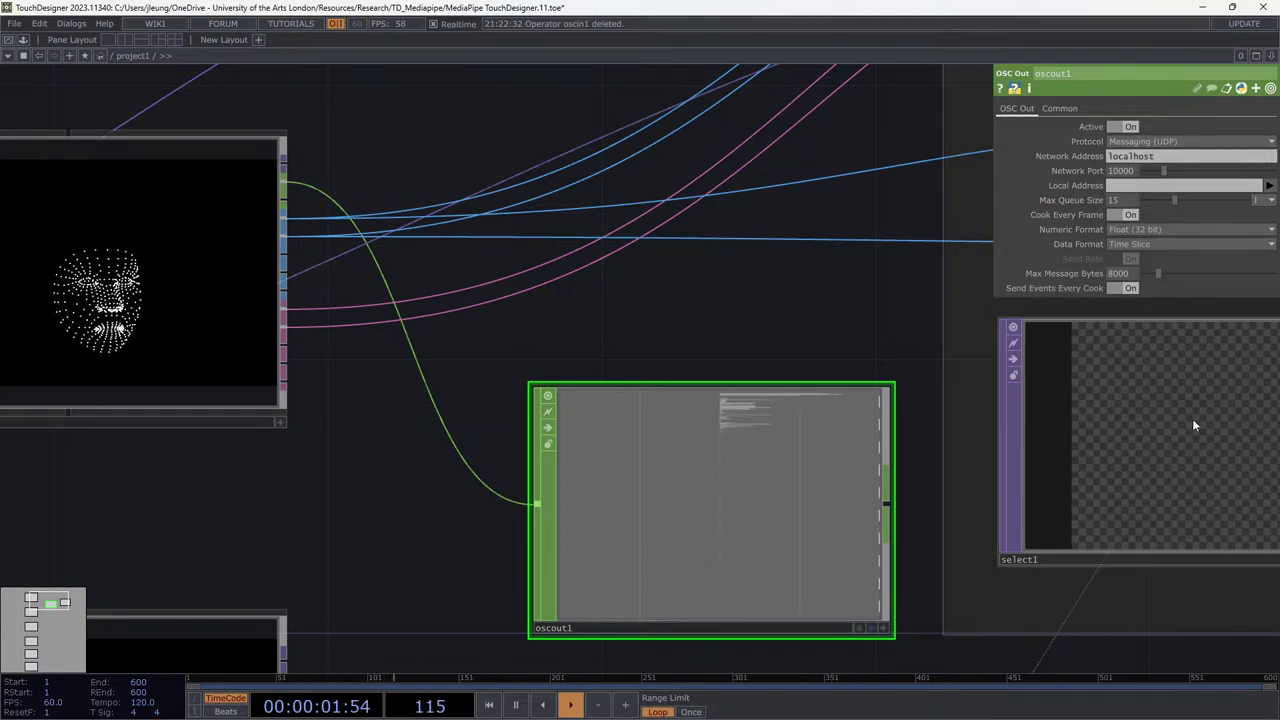
Restore the TouchDesigner window to a smaller size, revealing Unreal's BP_NvidiaOSC event graph.
drag(1021, 12, 1008, 110)
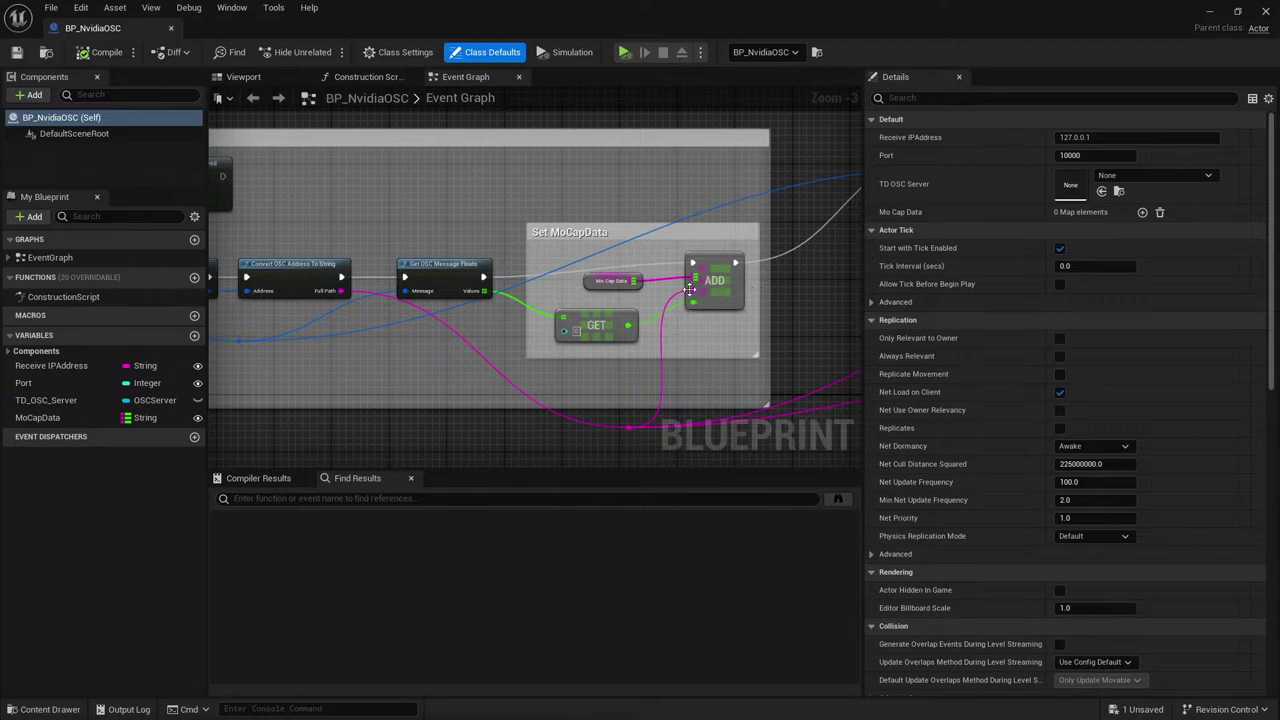
Inspect the Append and Print String nodes, then minimize the Blueprint for the NvidiaOSCTest level editor.
scroll(762, 348, down, 2)
right_drag(762, 348, 683, 287)
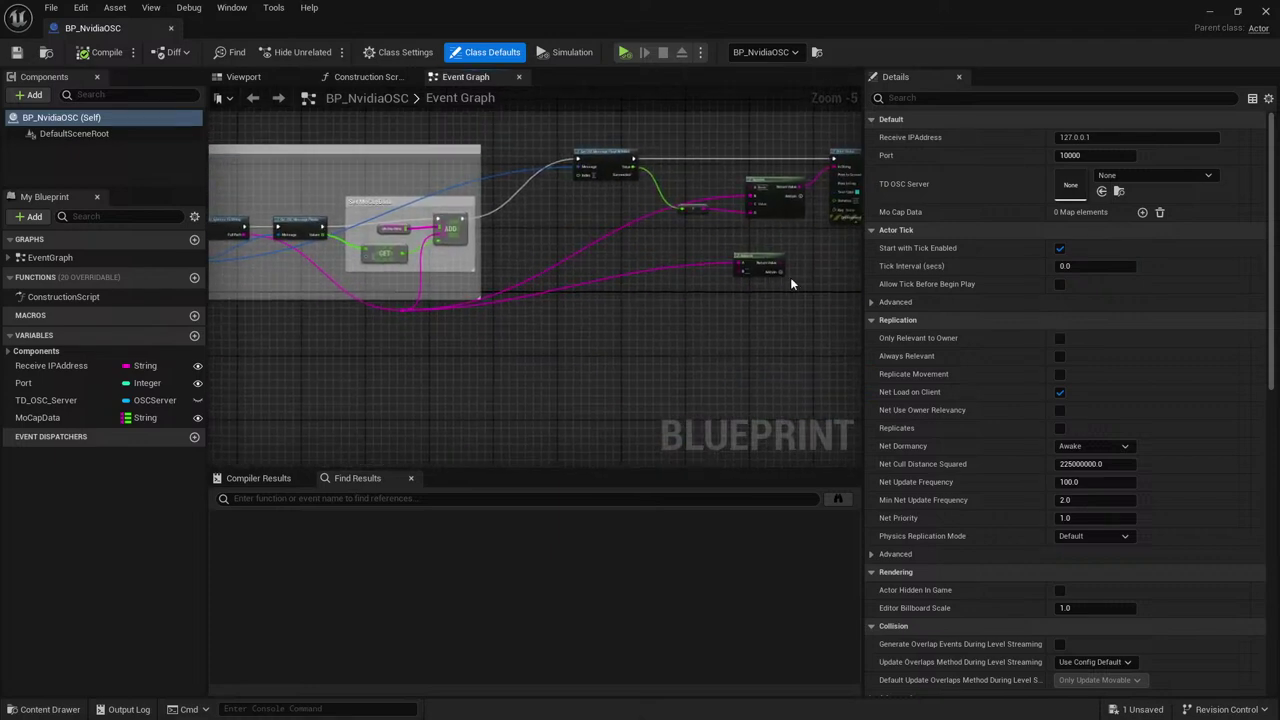
right_drag(790, 277, 470, 347)
scroll(590, 180, up, 2)
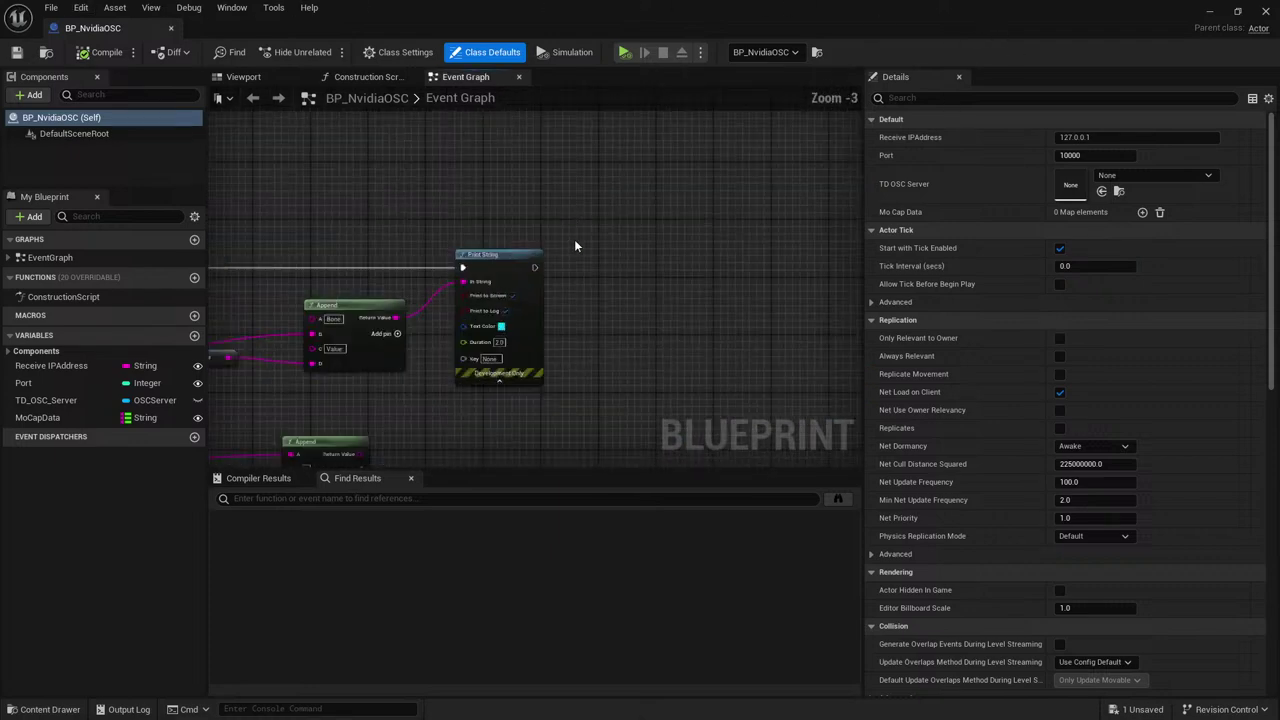
click(1212, 11)
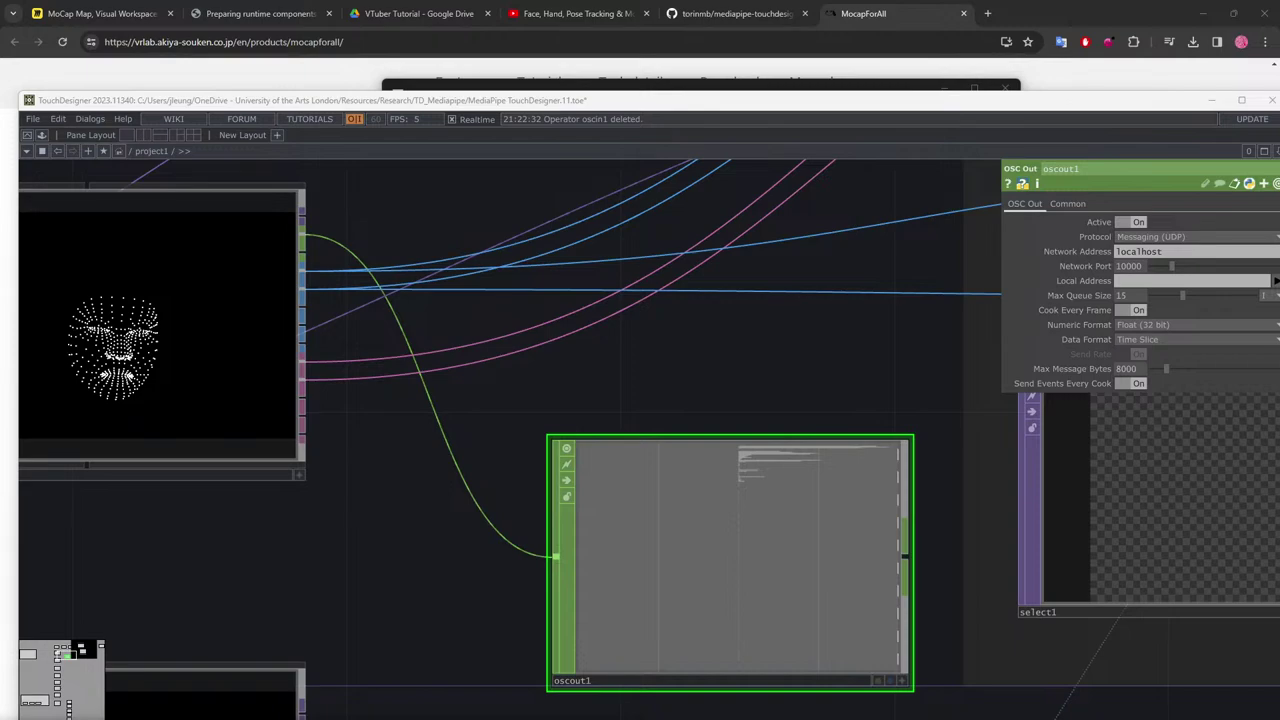
key(alt+Tab)
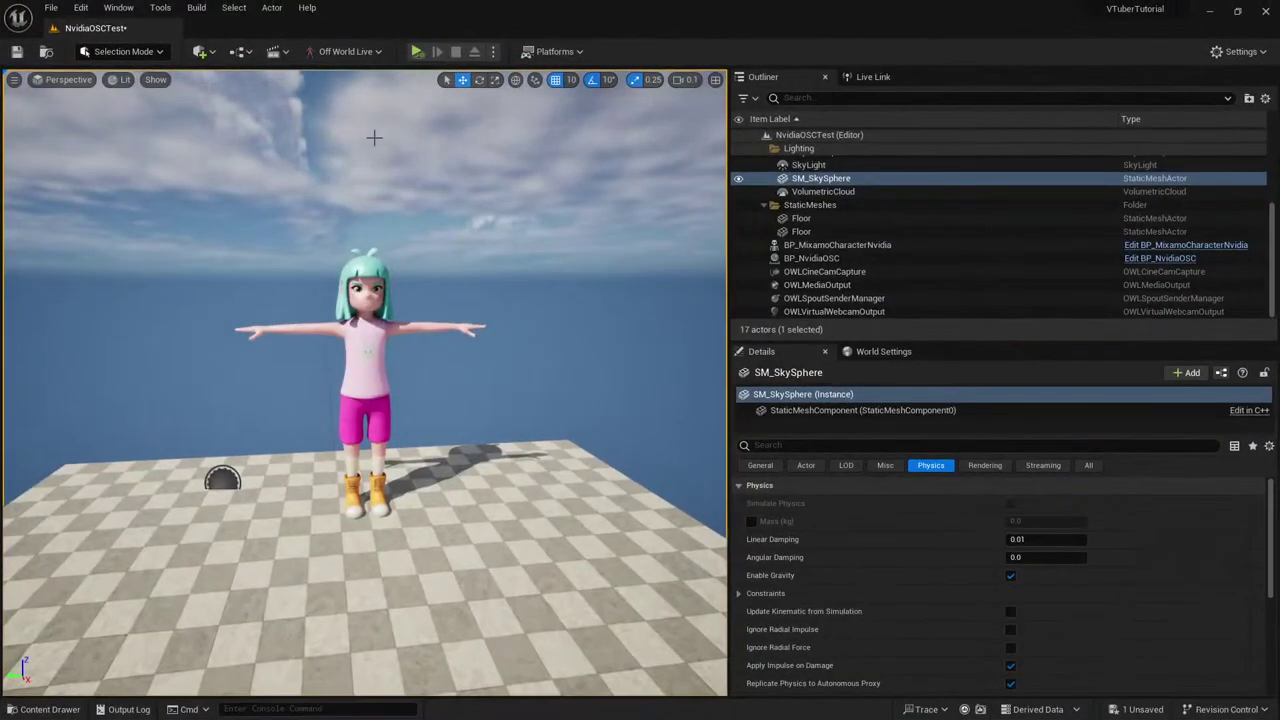
click(493, 51)
click(517, 107)
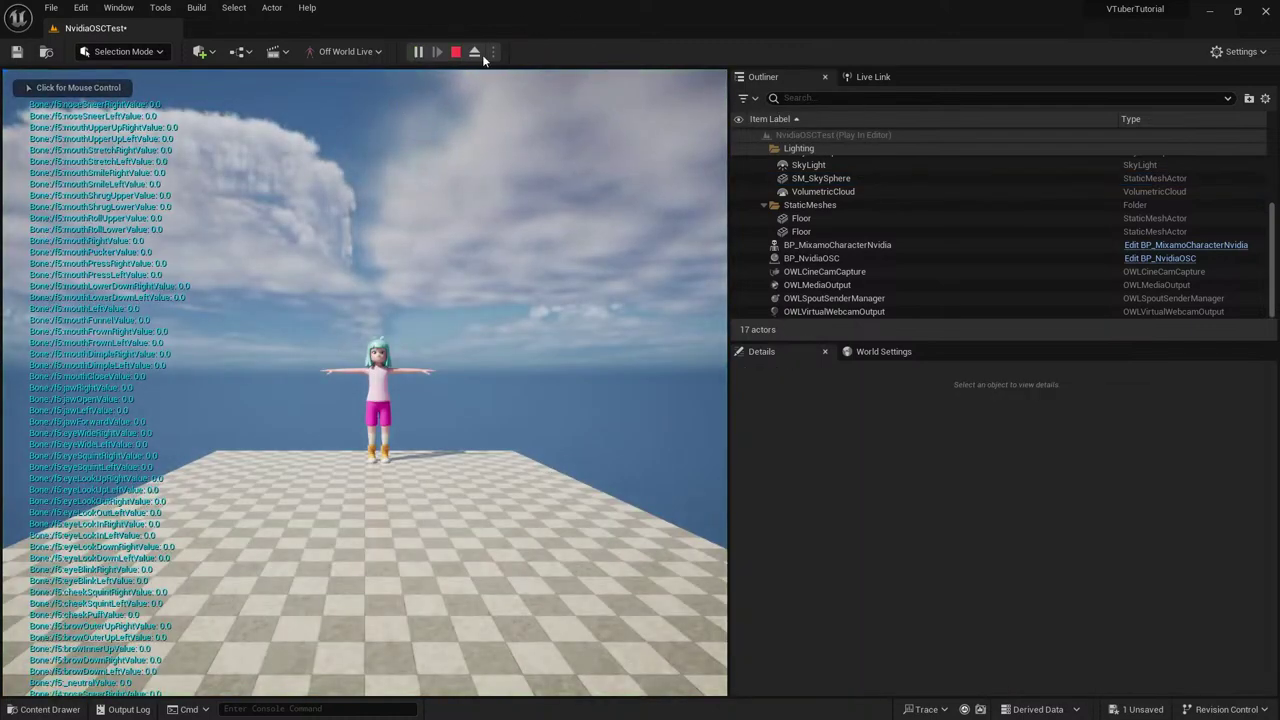
click(428, 166)
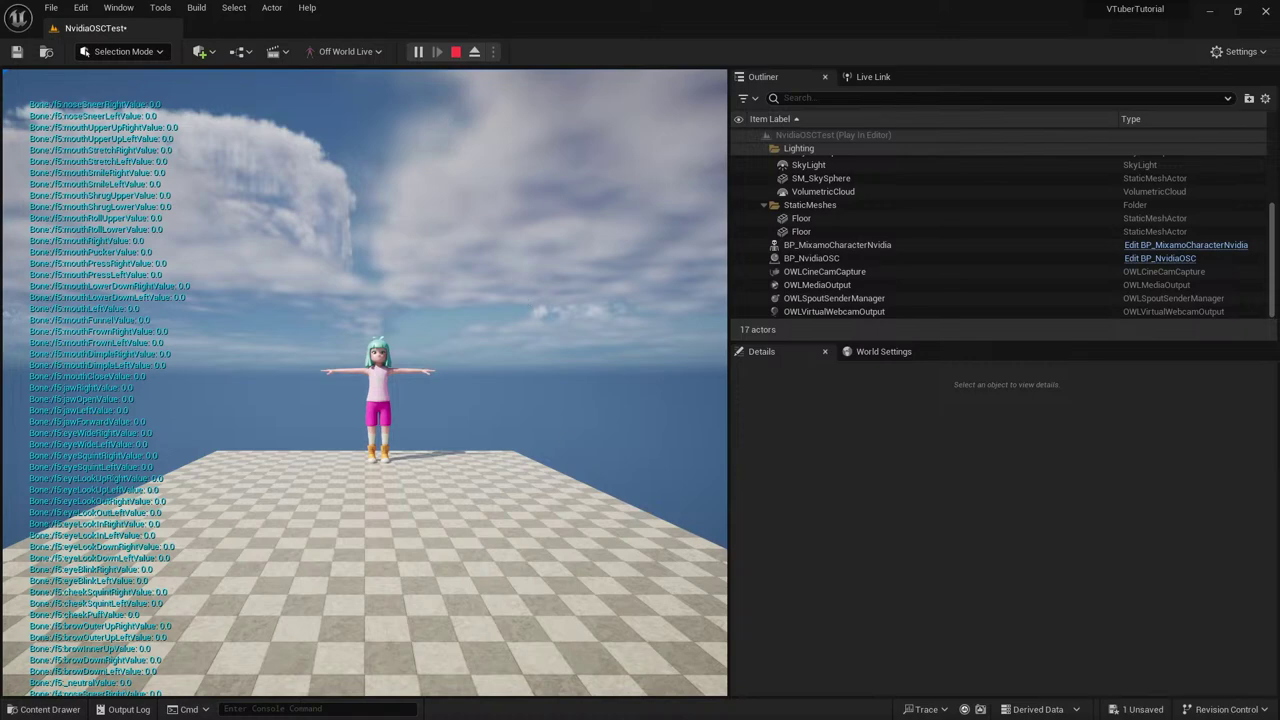
key(alt+Tab)
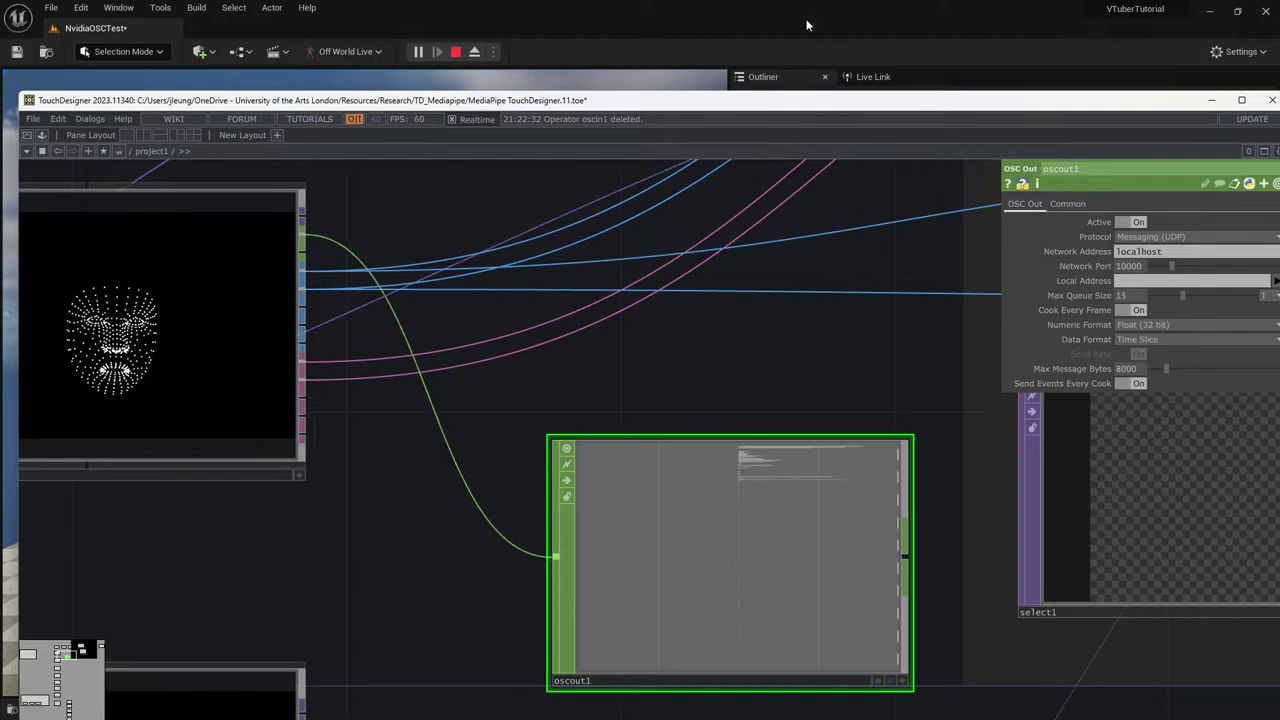
drag(569, 115, 569, 719)
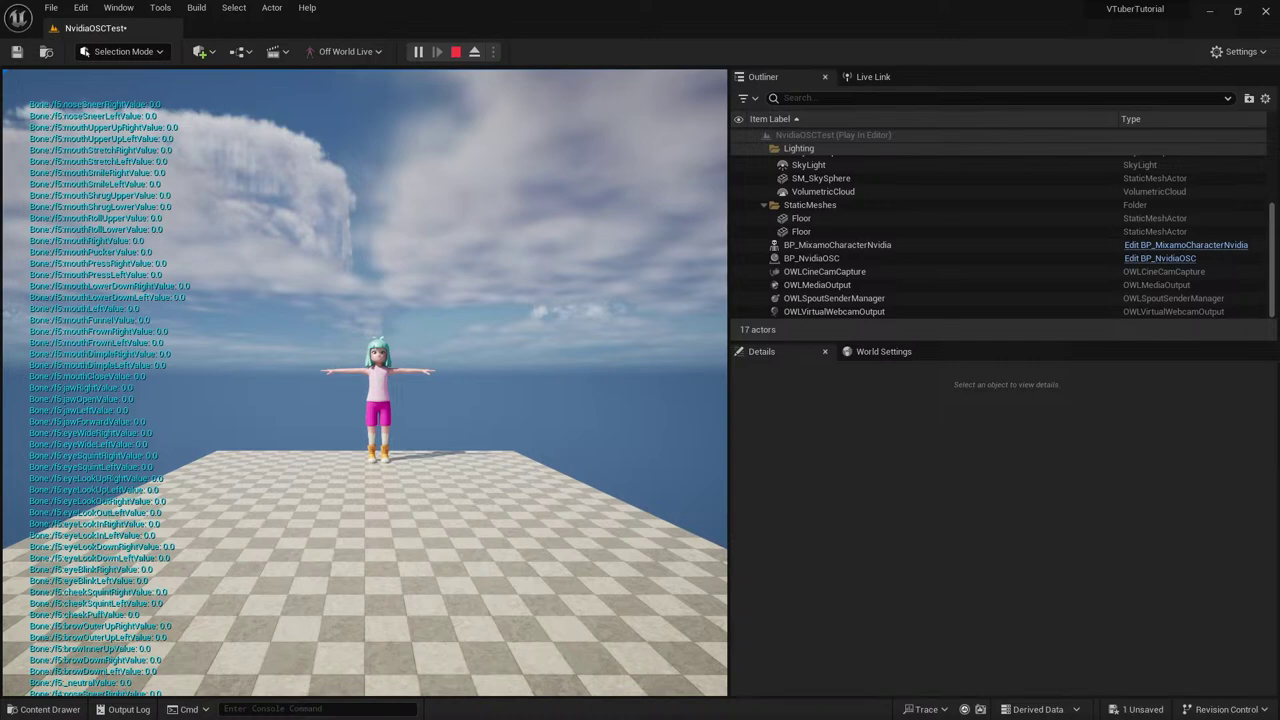
key(Escape)
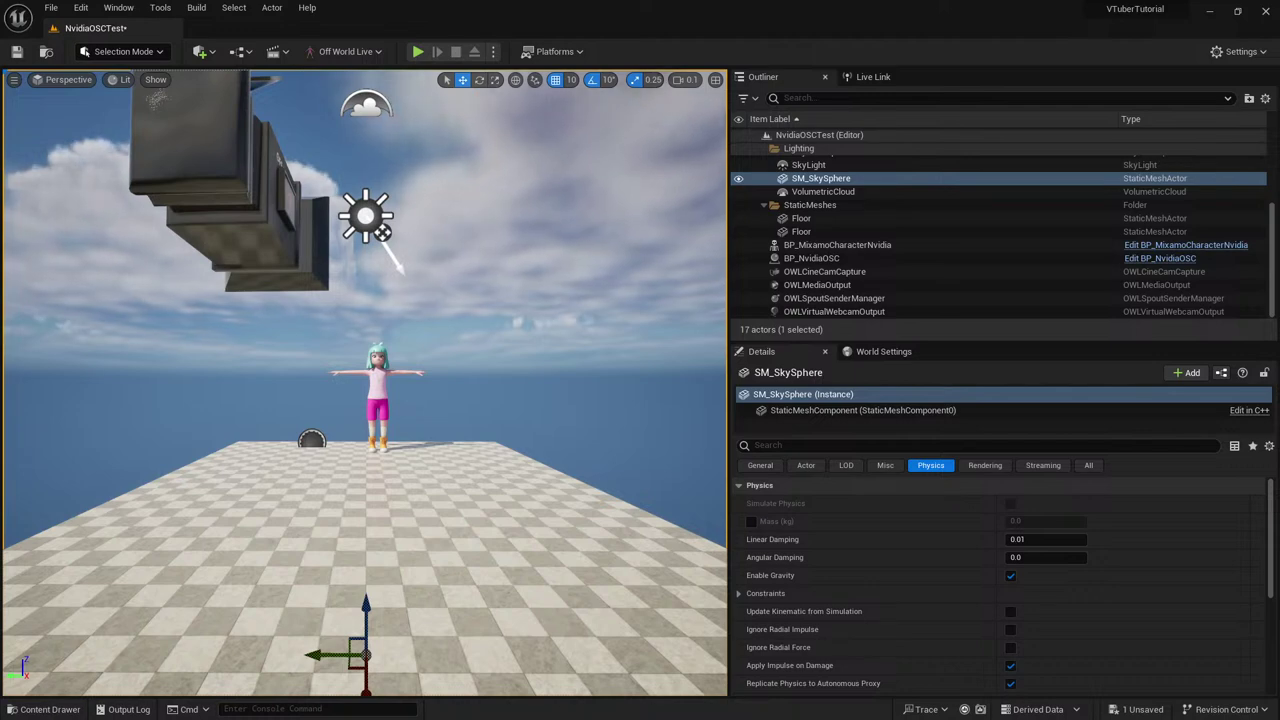
Set BP_MixamoCharacterNvidia to Use Animation Blueprint with Mixamo_VMC_AnimBP_C, then select SM_SkySphere.
click(373, 386)
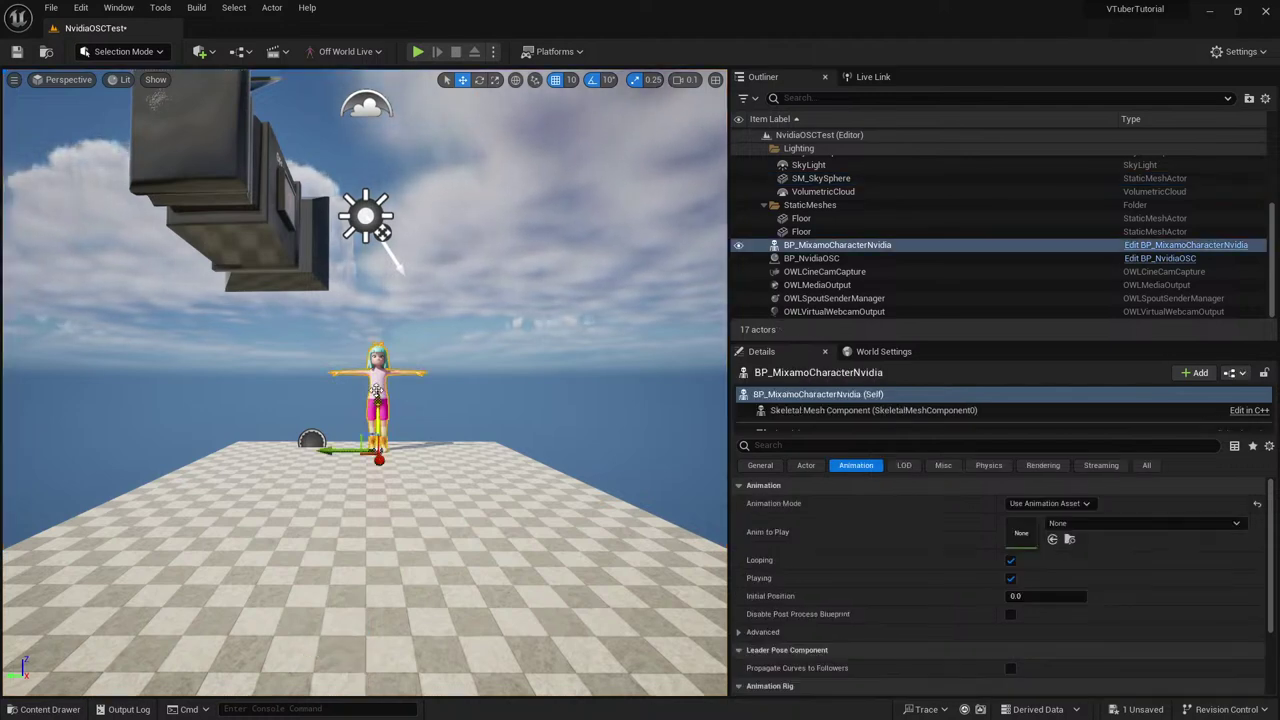
click(1118, 524)
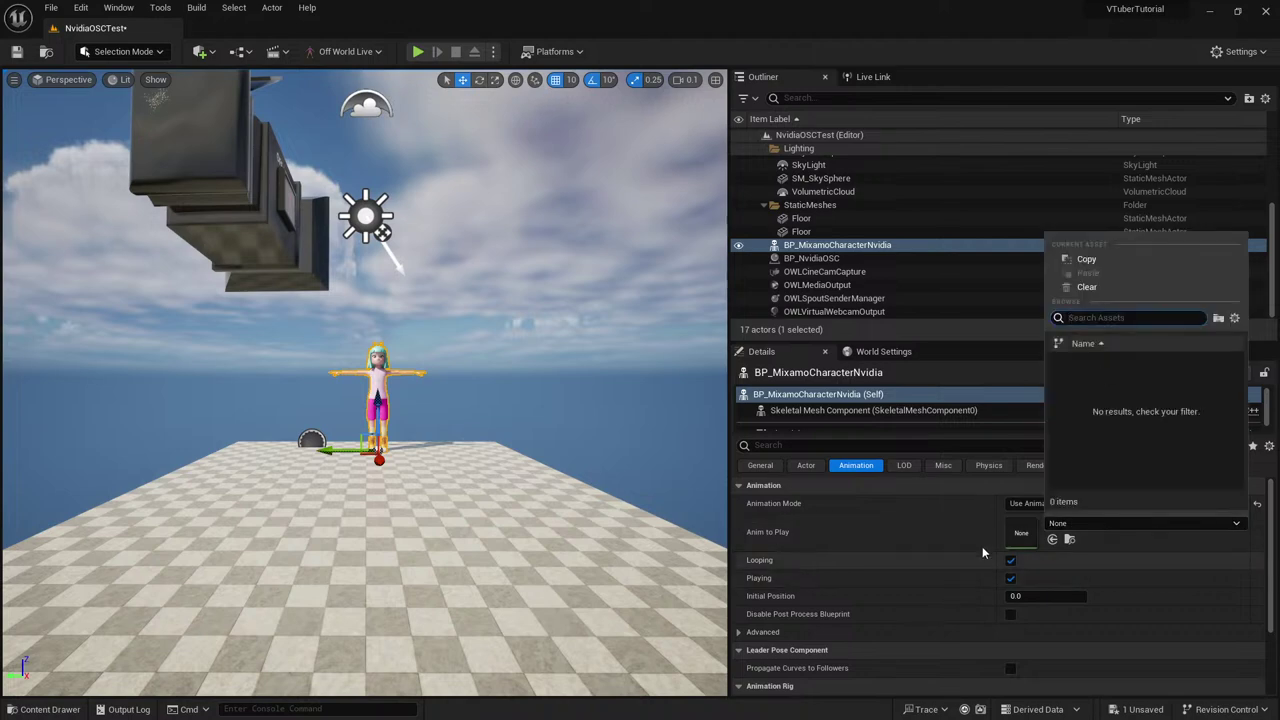
click(1014, 488)
click(1008, 486)
click(1048, 503)
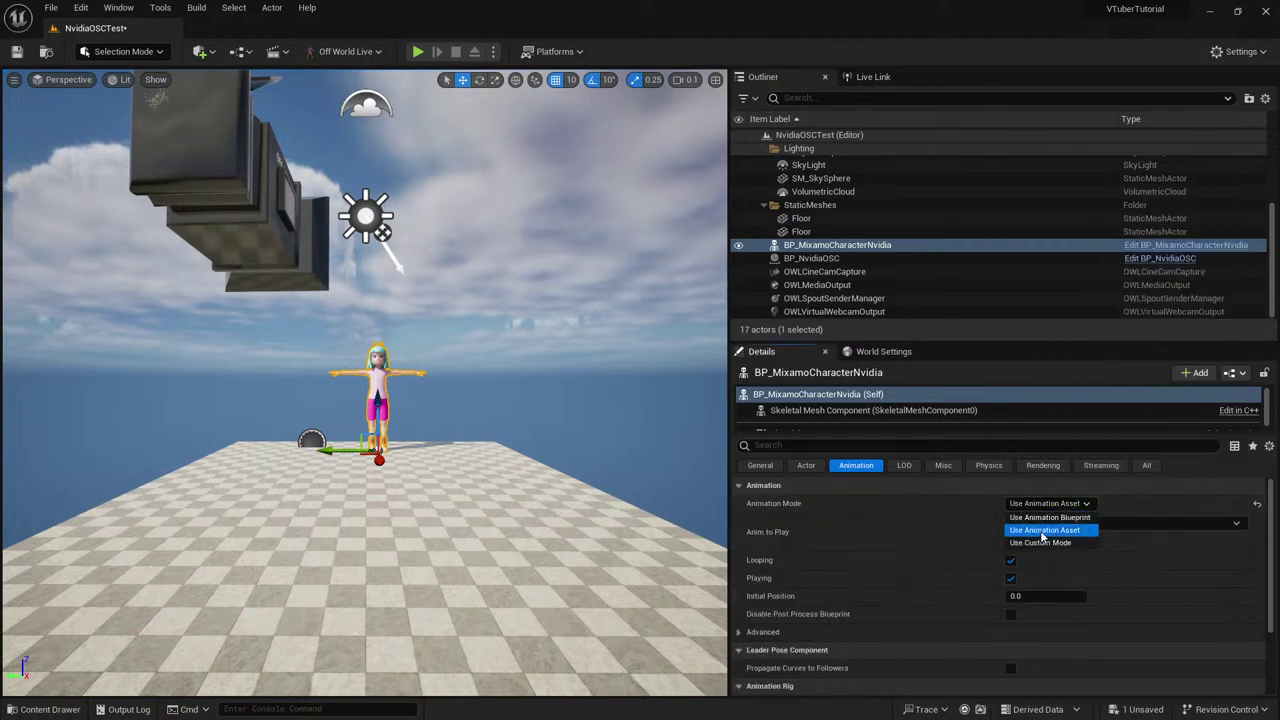
click(1050, 517)
click(1110, 523)
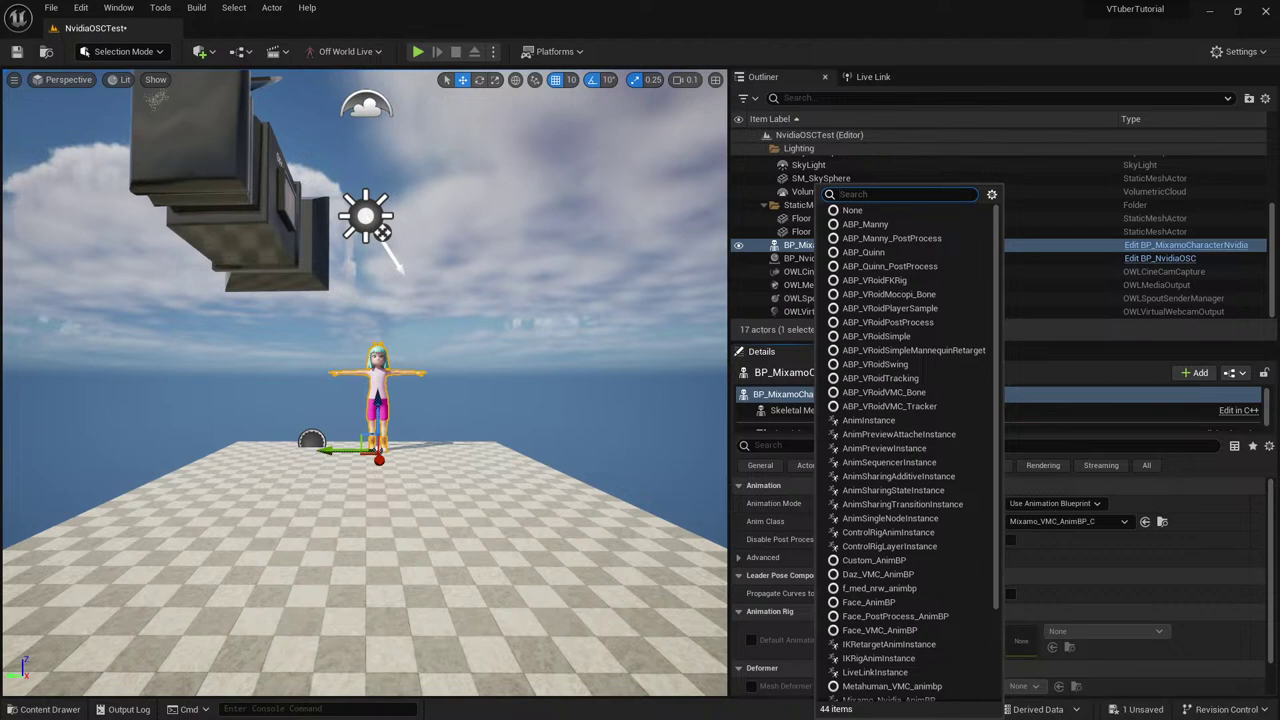
scroll(958, 410, down, 3)
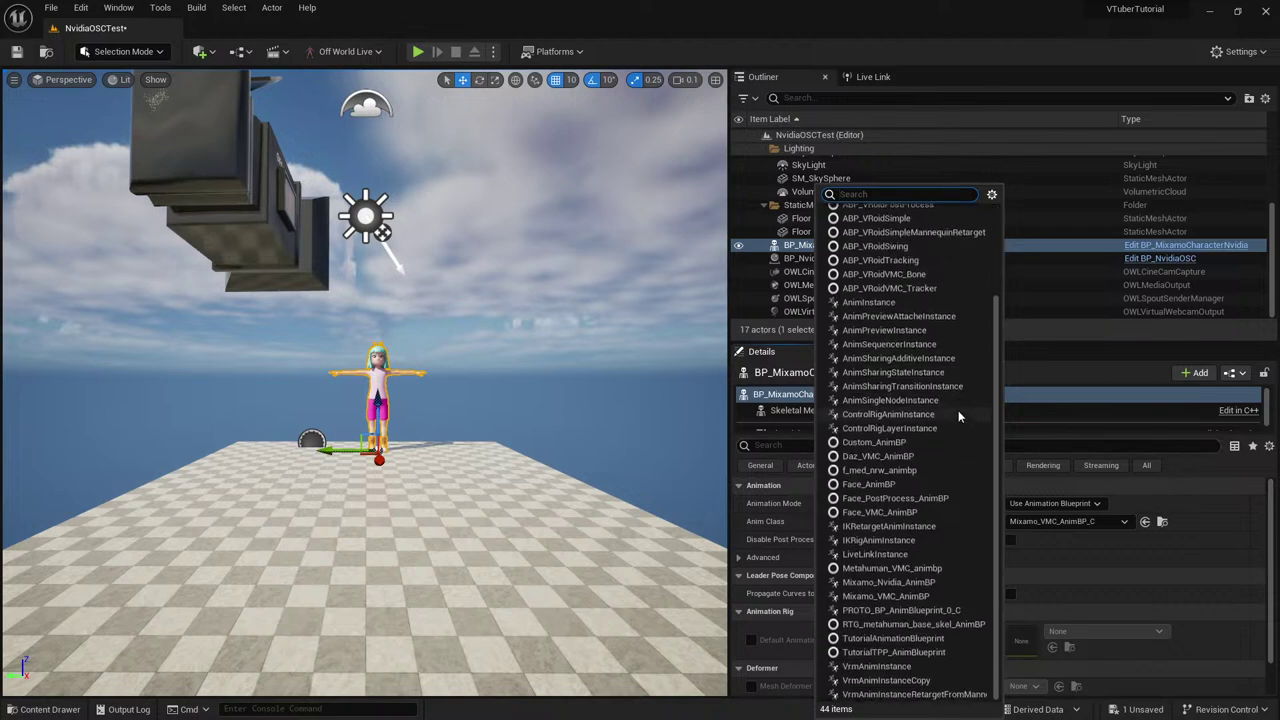
click(821, 178)
click(821, 178)
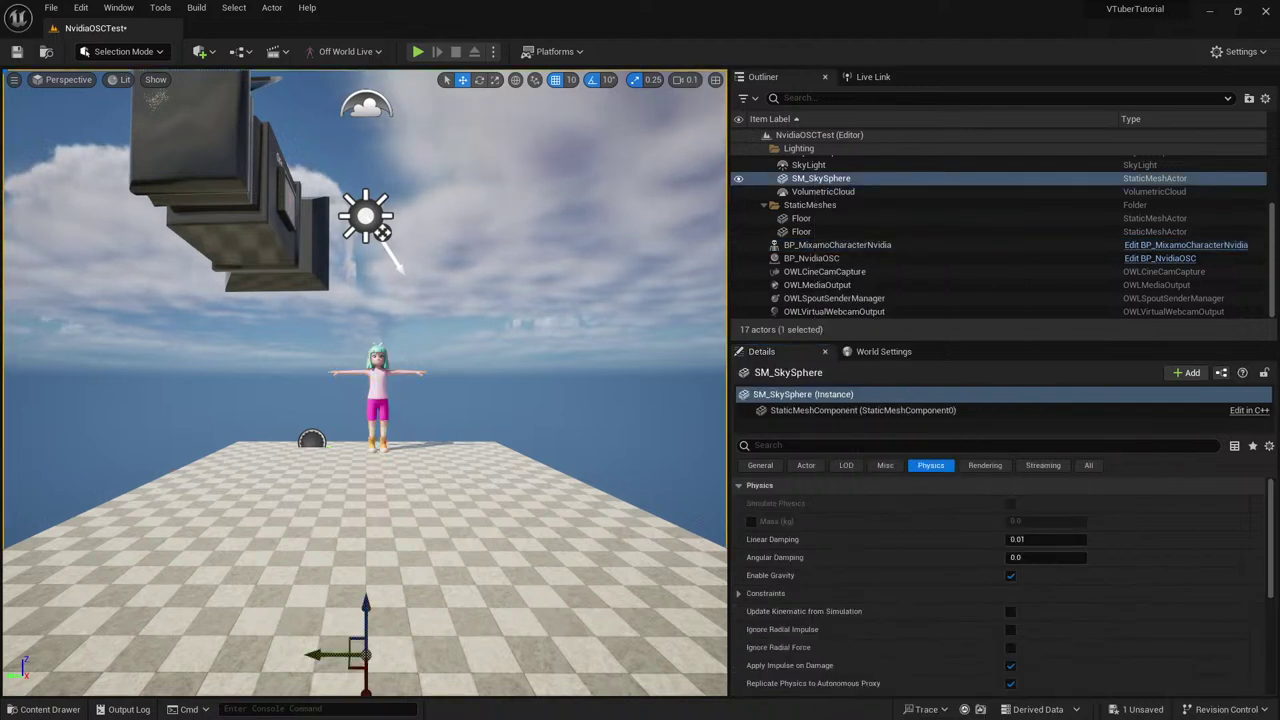
Snap TouchDesigner to the right half of the screen and Unreal Engine to the left.
key(alt+Tab)
key(super+Right)
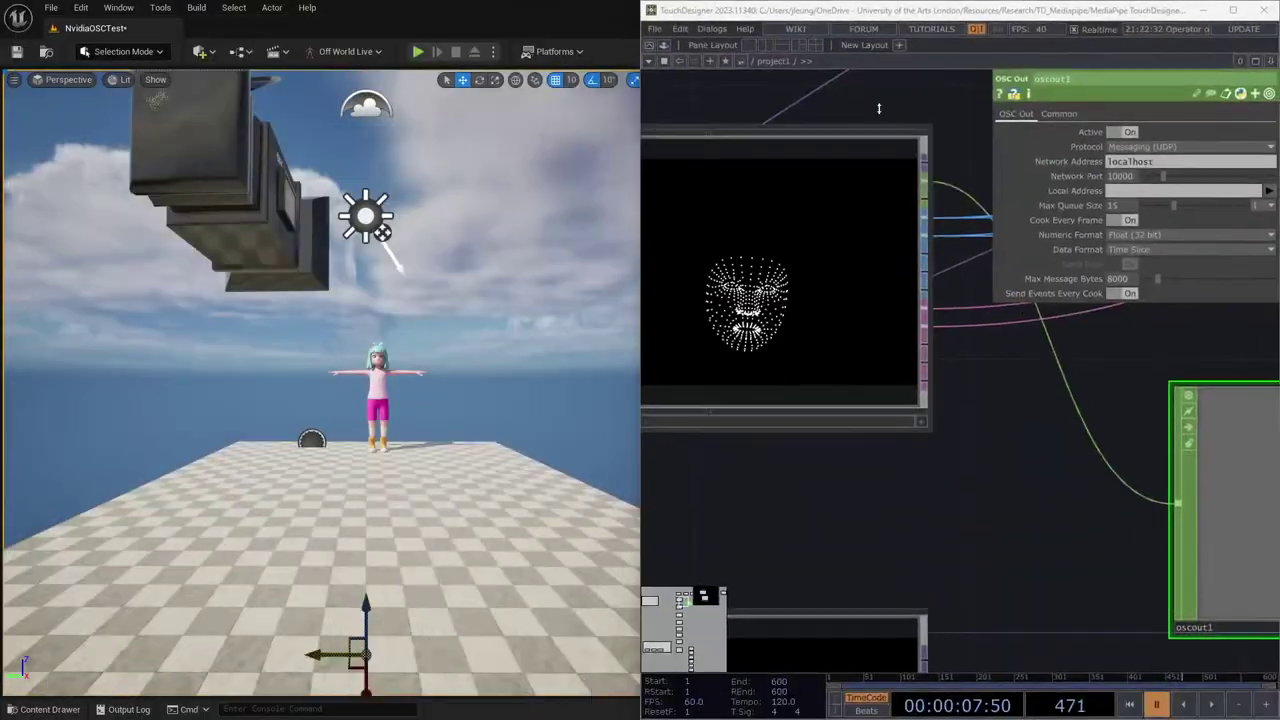
key(Return)
Shift oscout1 slightly down and left, then resize Unreal to sit beside TouchDesigner.
scroll(937, 536, down, 2)
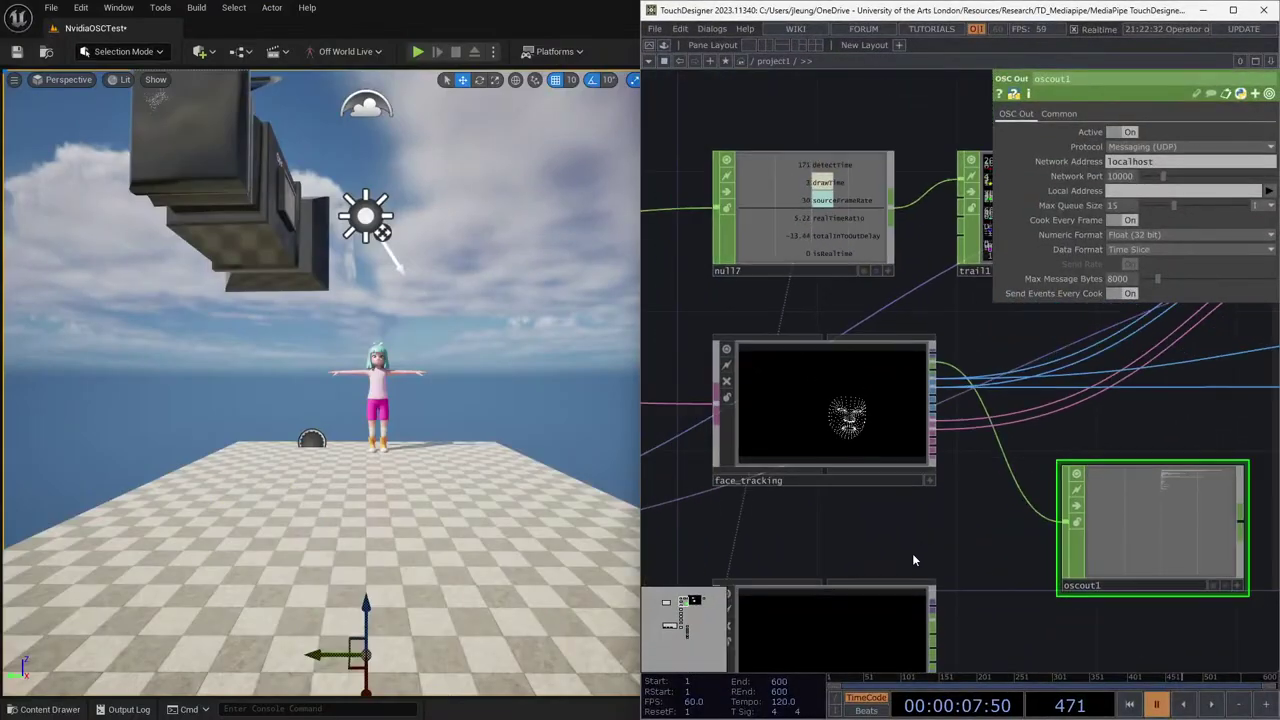
drag(939, 532, 731, 380)
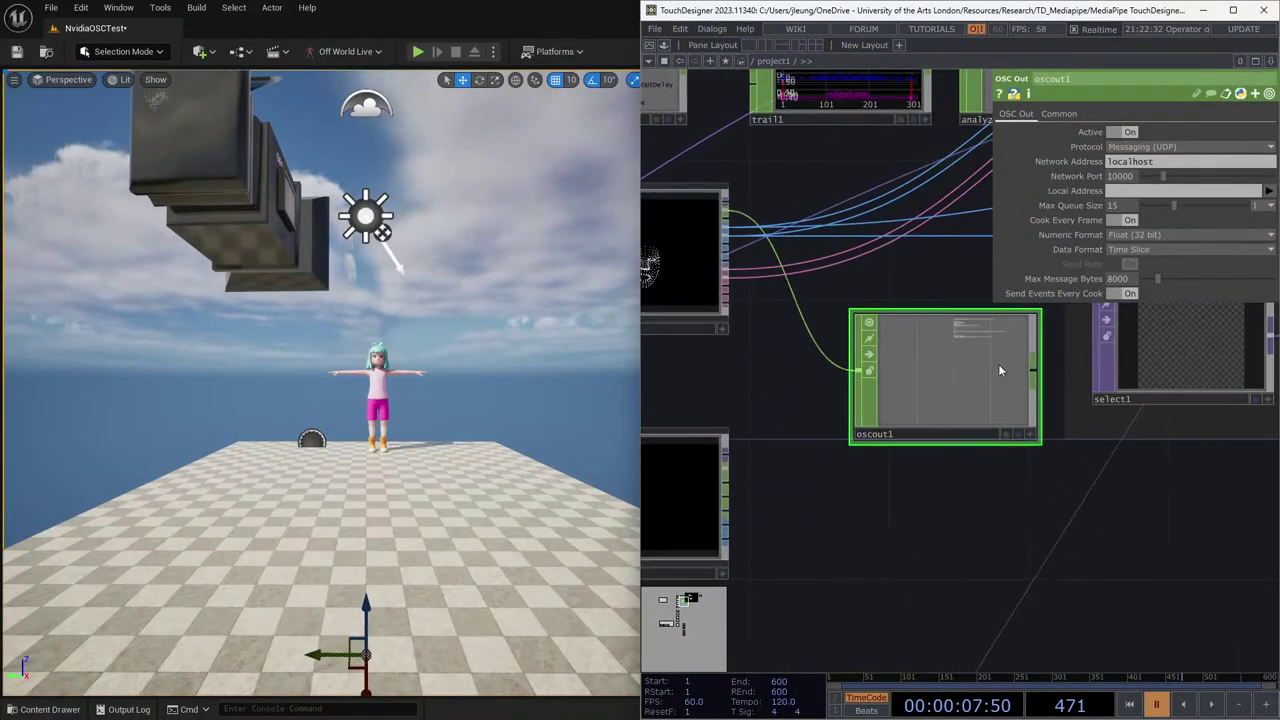
drag(931, 349, 907, 388)
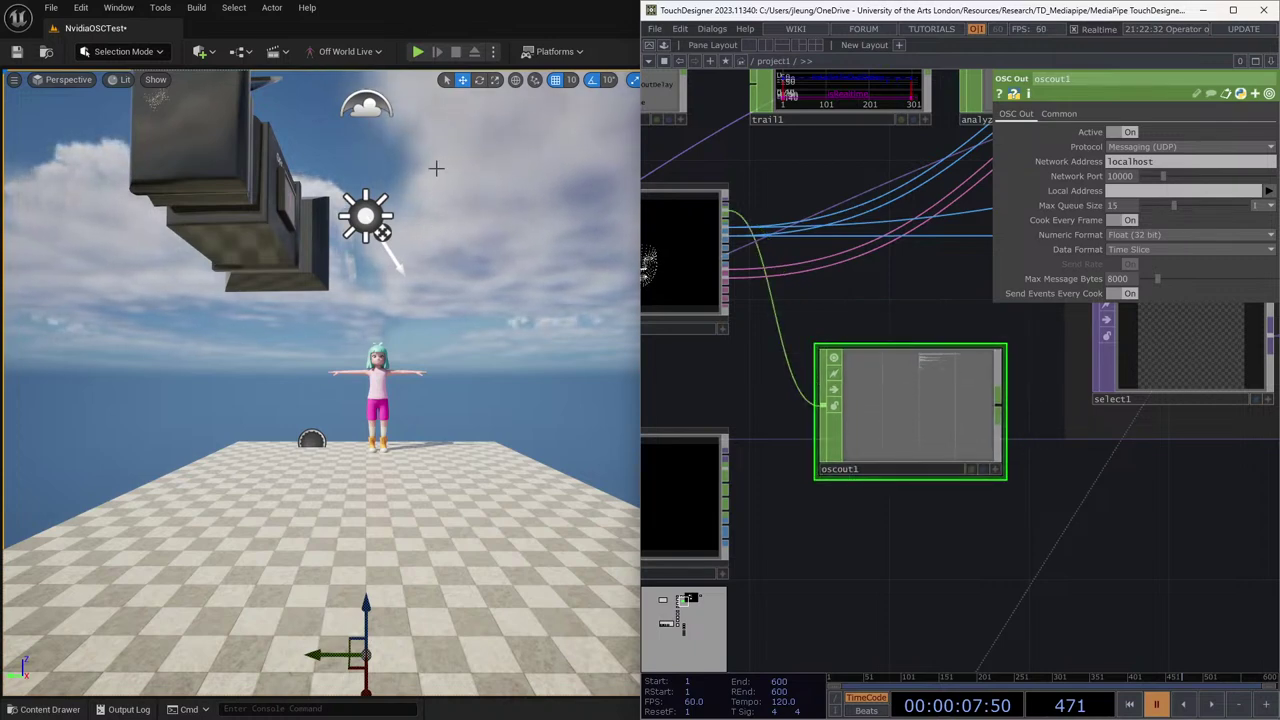
key(super+Up)
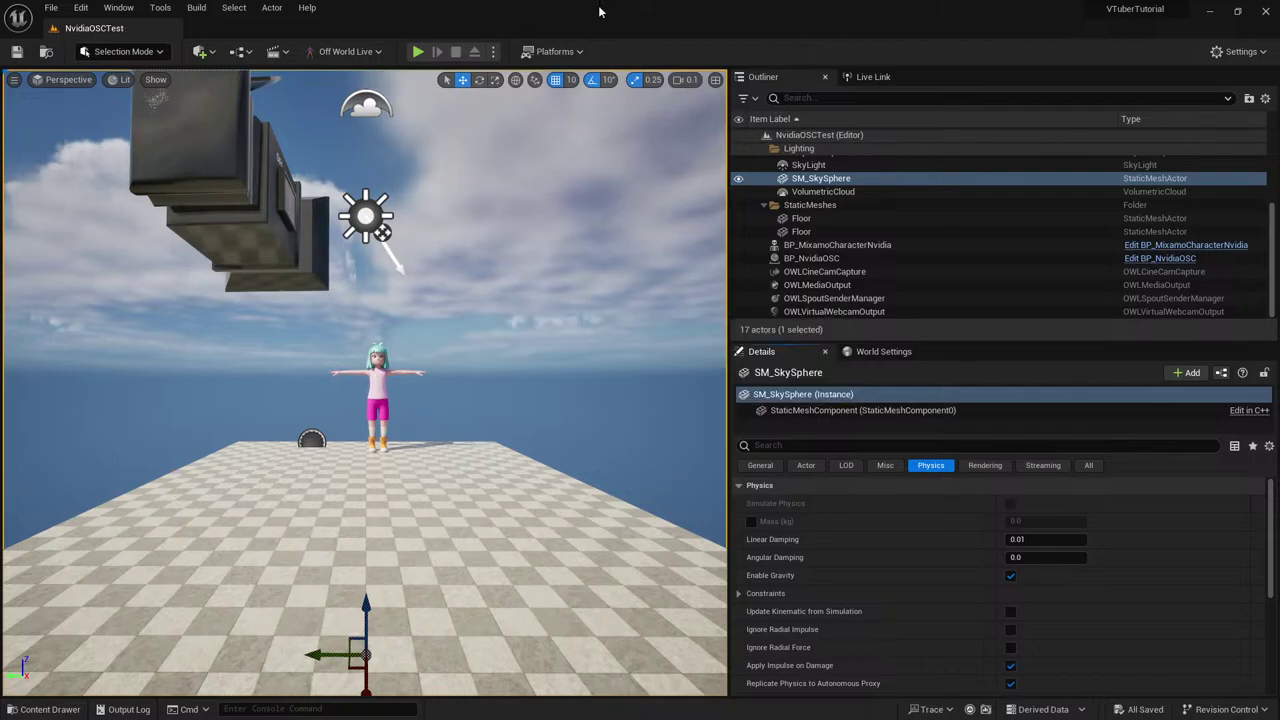
drag(604, 8, 2, 443)
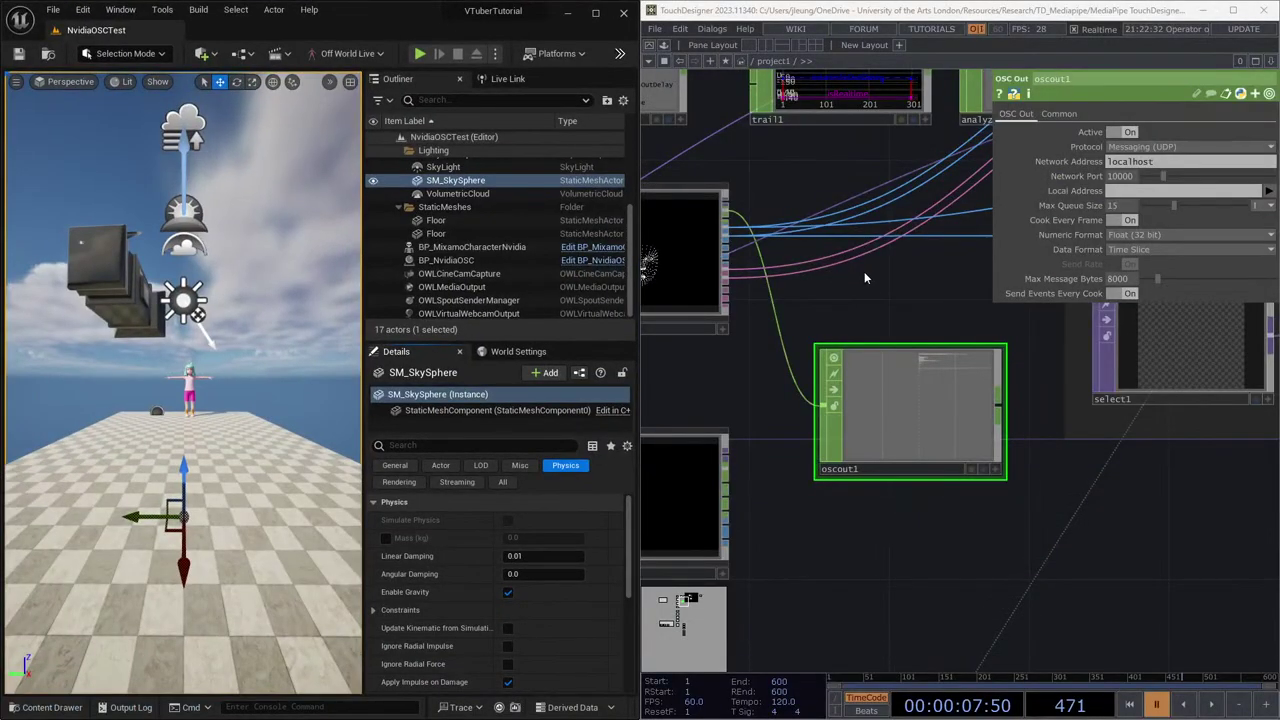
Switch Detect faces to Off in the MediaPipe component's parameters.
scroll(898, 324, up, 5)
scroll(969, 326, up, 5)
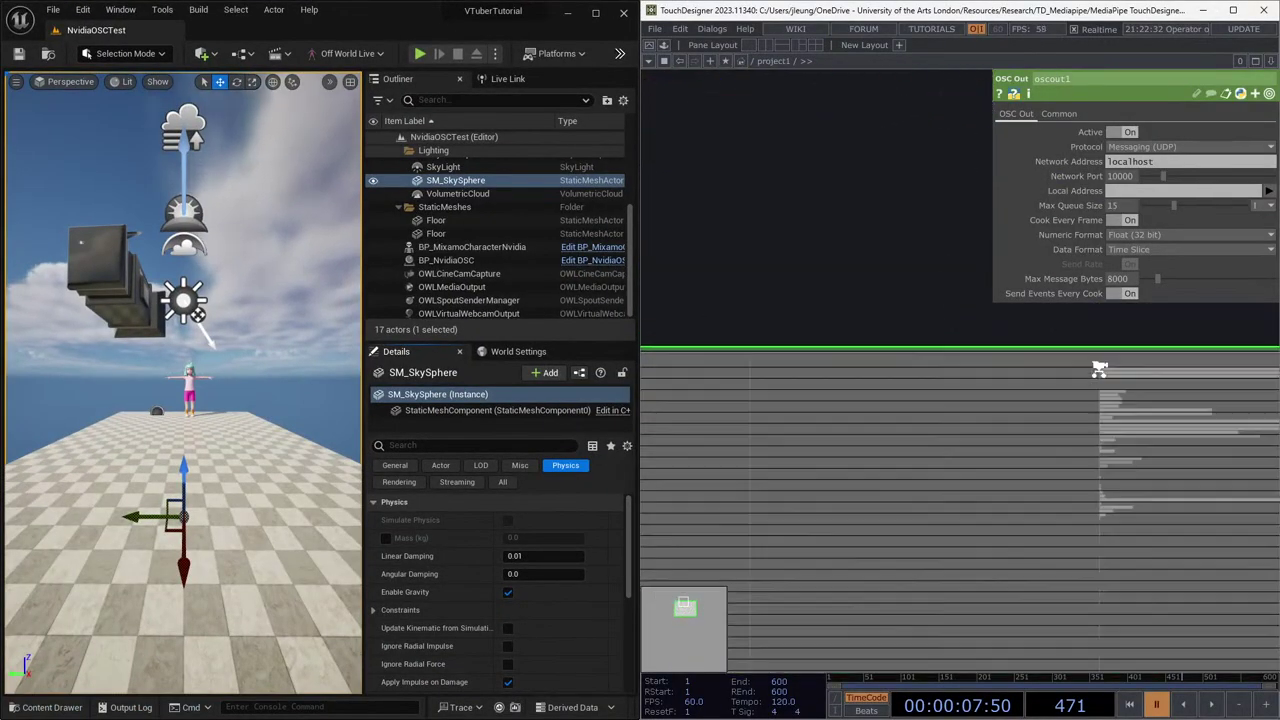
scroll(964, 439, up, 2)
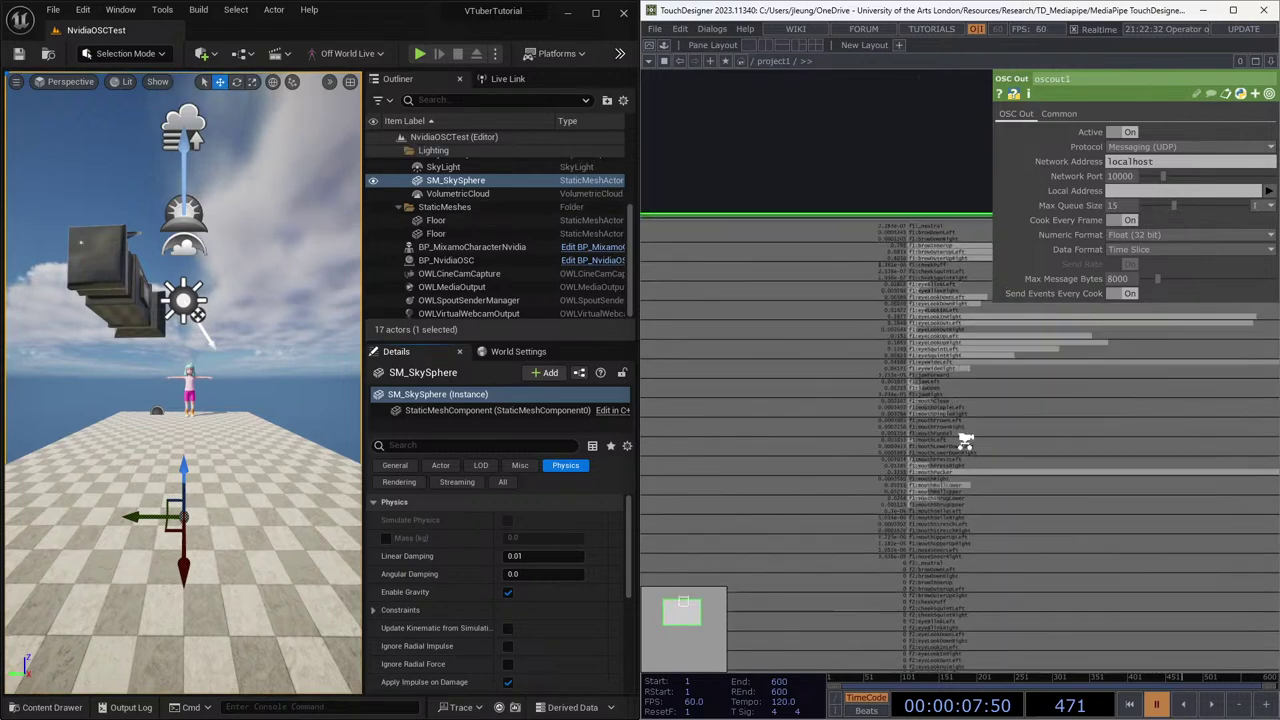
scroll(882, 504, up, 5)
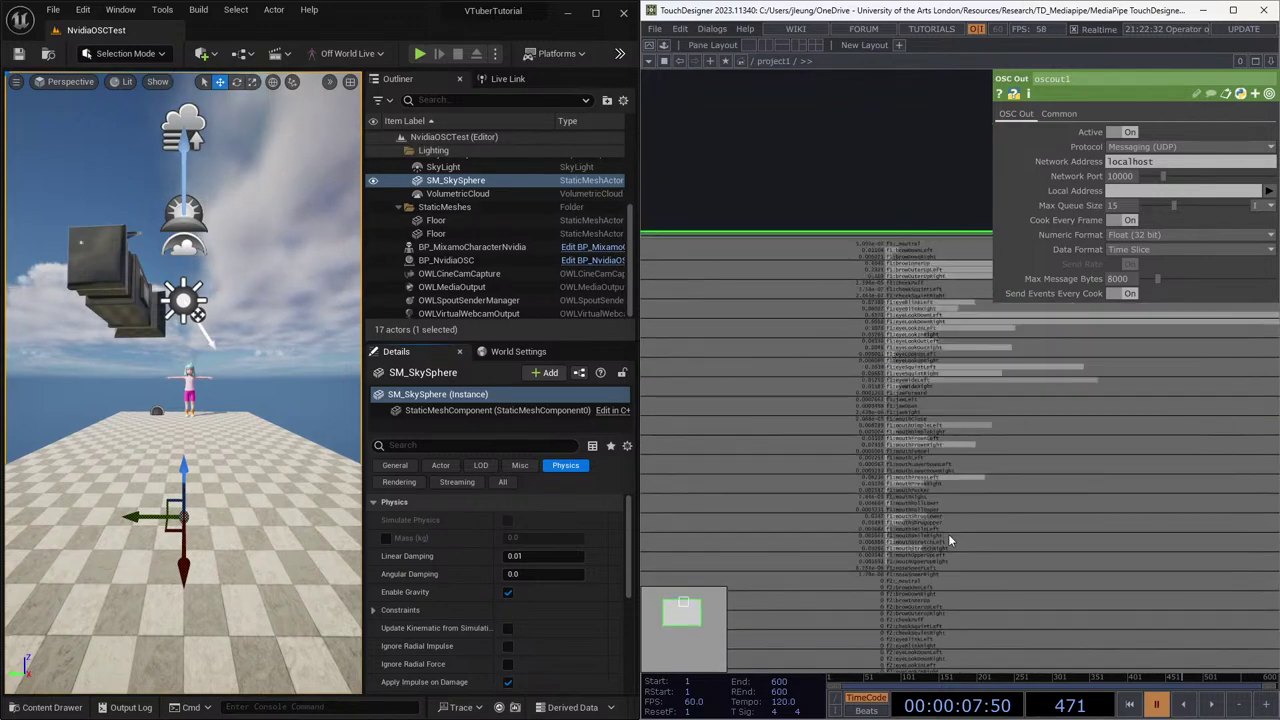
scroll(916, 360, down, 10)
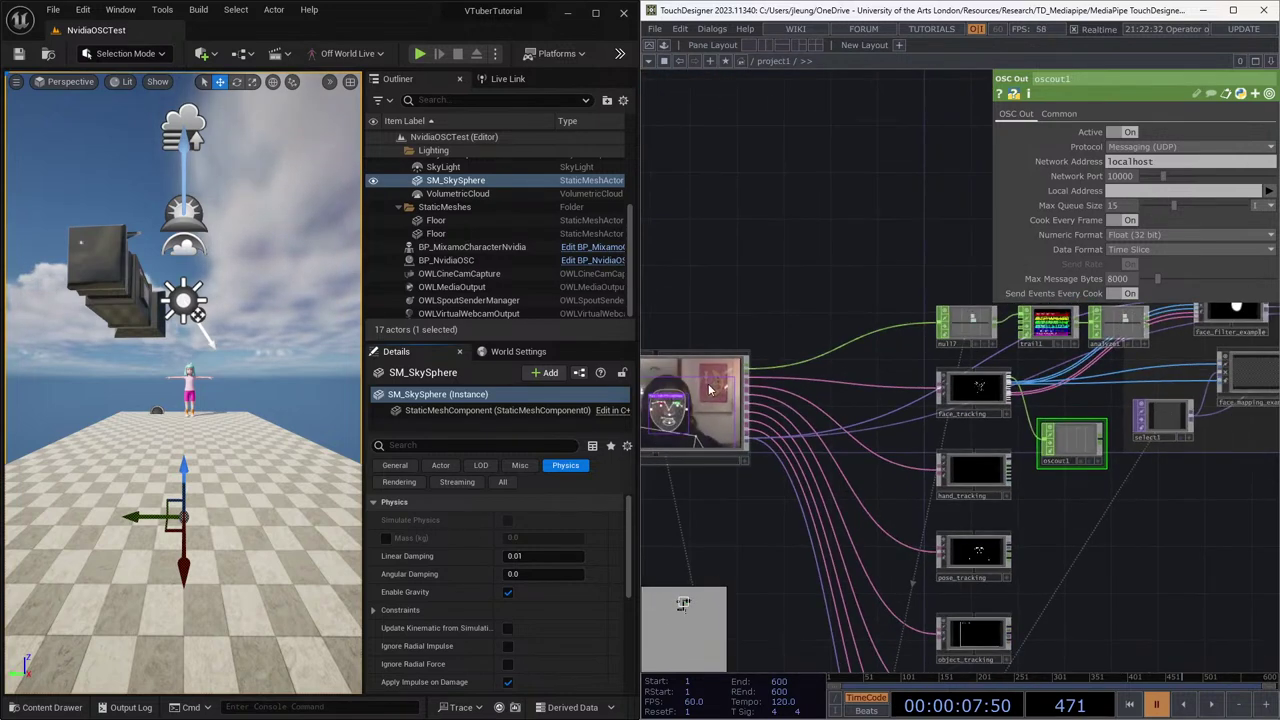
click(690, 410)
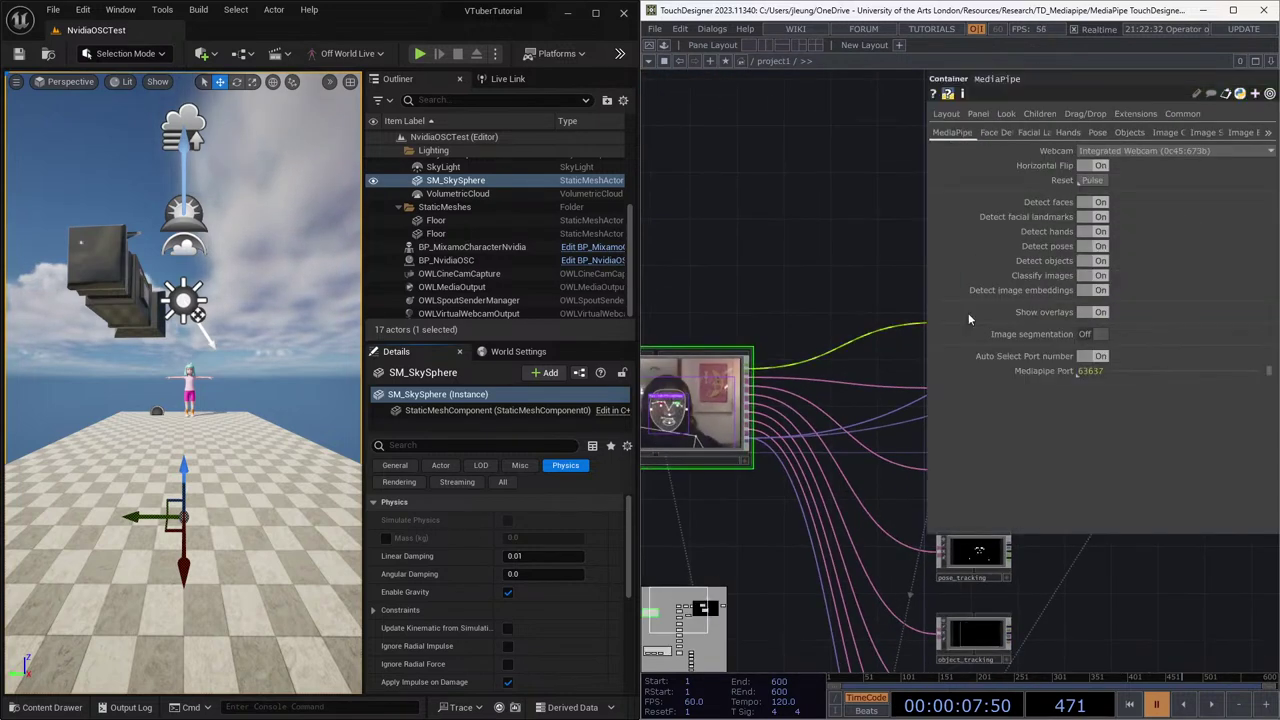
click(1097, 204)
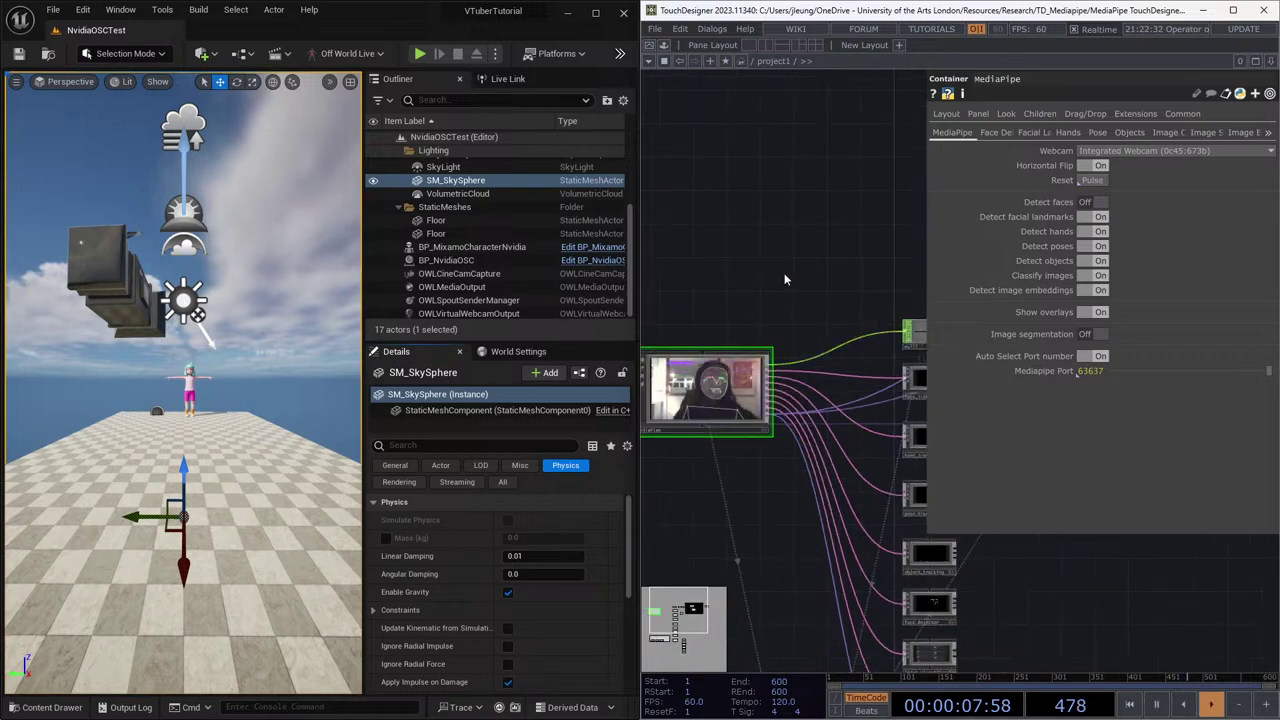
Pan and zoom the network over to the oscout1 OSC Out CHOP.
drag(965, 545, 800, 445)
scroll(800, 445, up, 10)
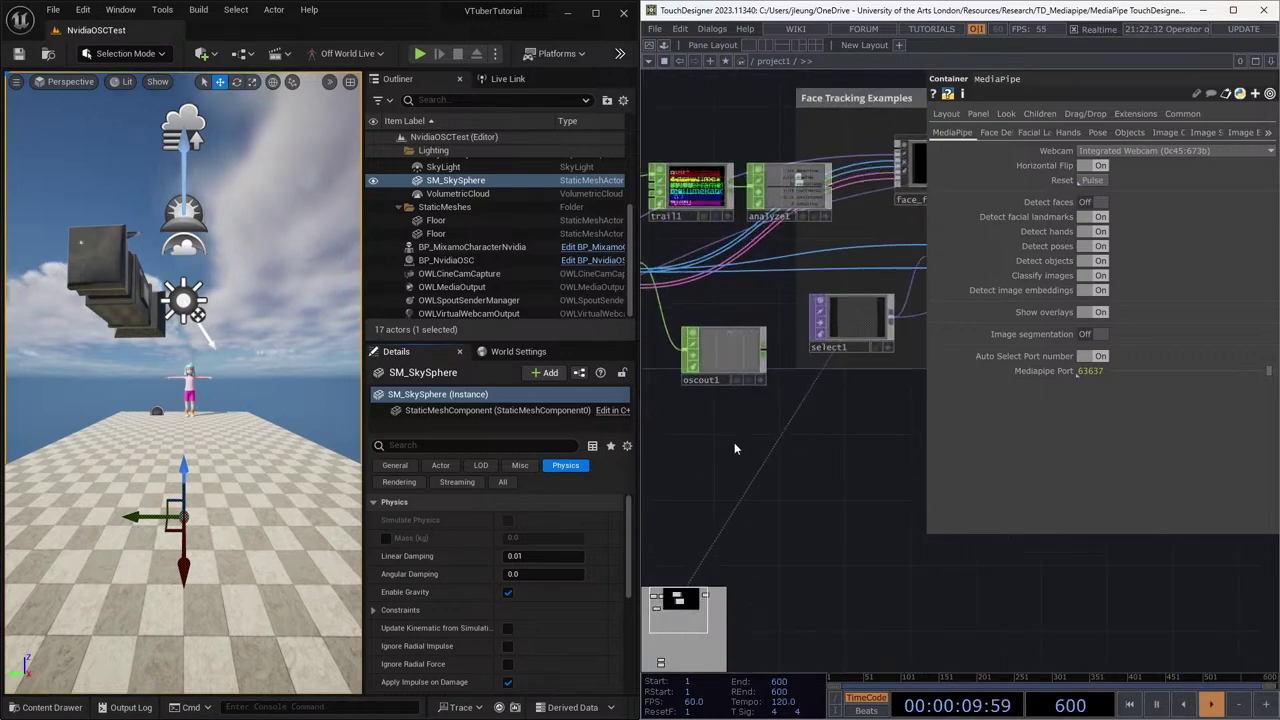
scroll(800, 575, up, 10)
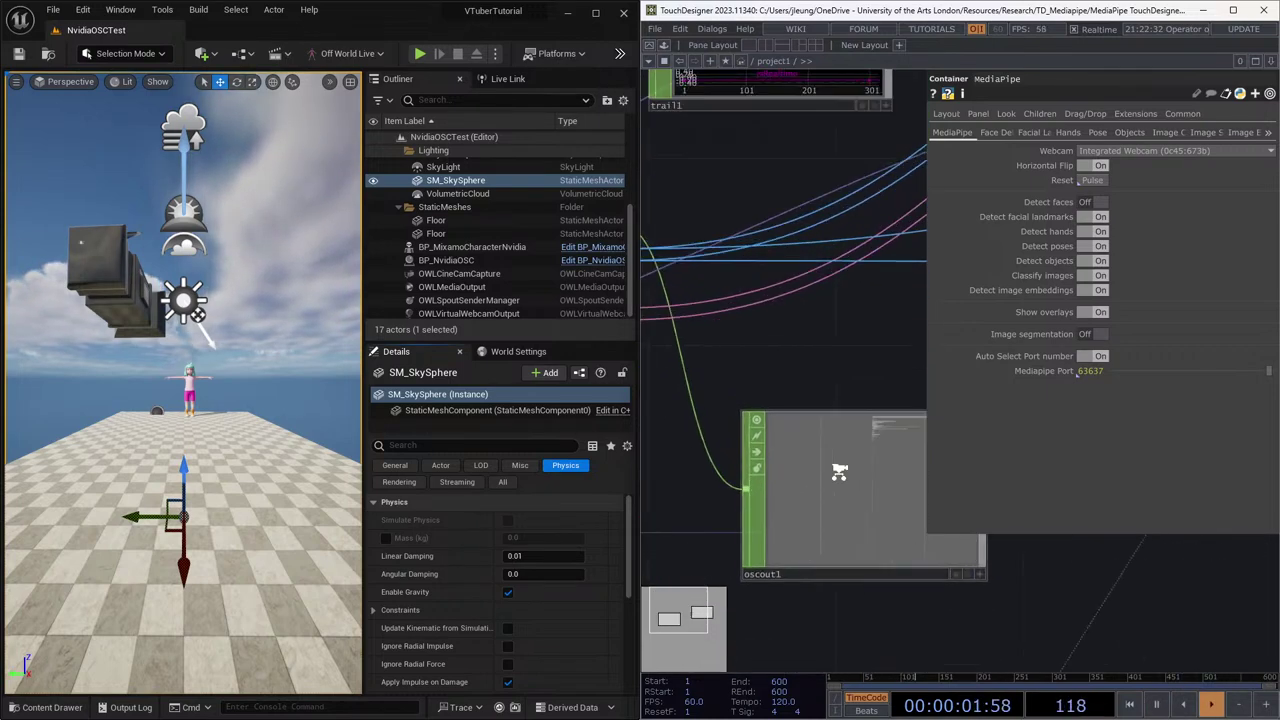
scroll(777, 232, down, 5)
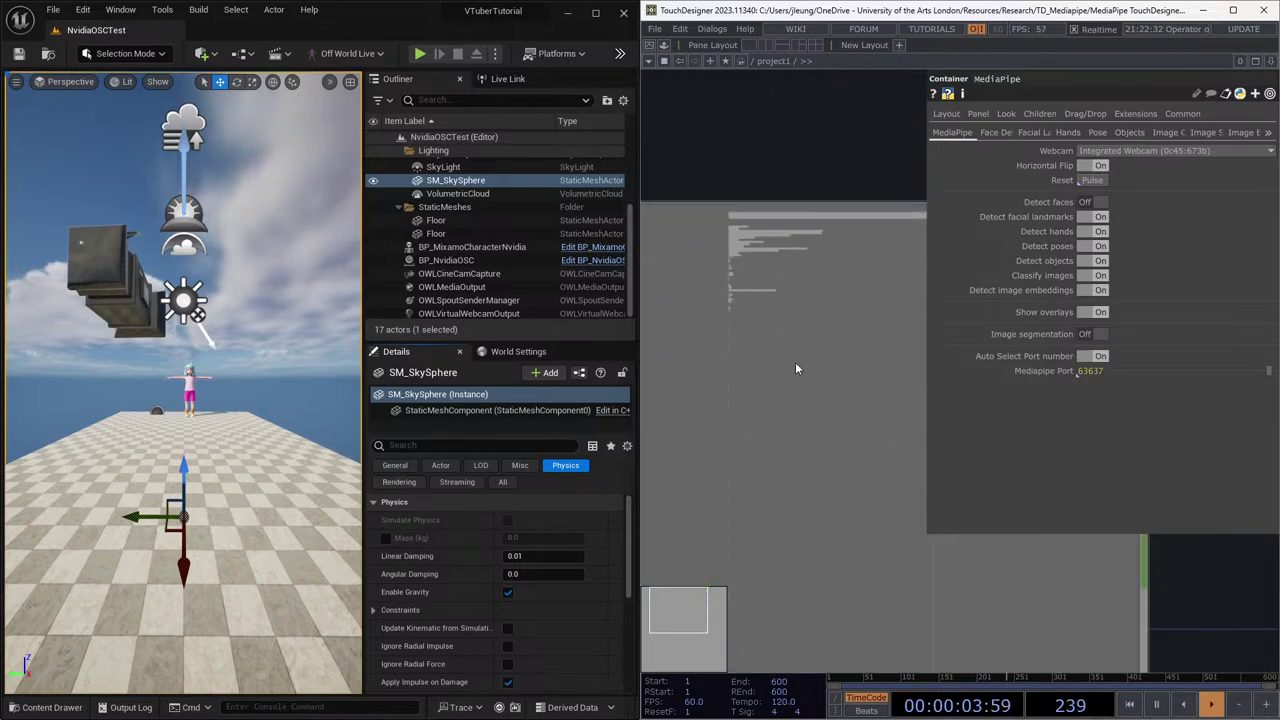
Make oscout1 current to review its Network Address localhost and Network Port 10000.
click(757, 334)
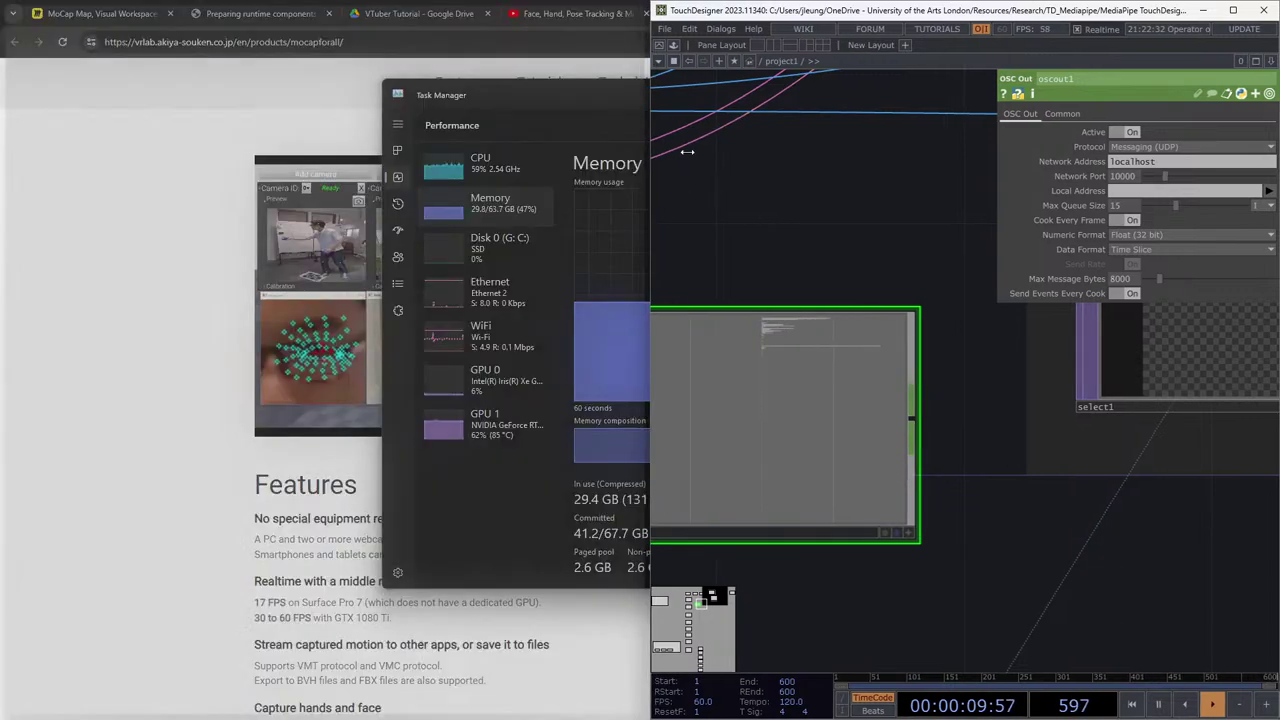
Resize TouchDesigner, select BP_NvidiaOSC in the Outliner, and open its Blueprint for editing.
drag(641, 170, 798, 180)
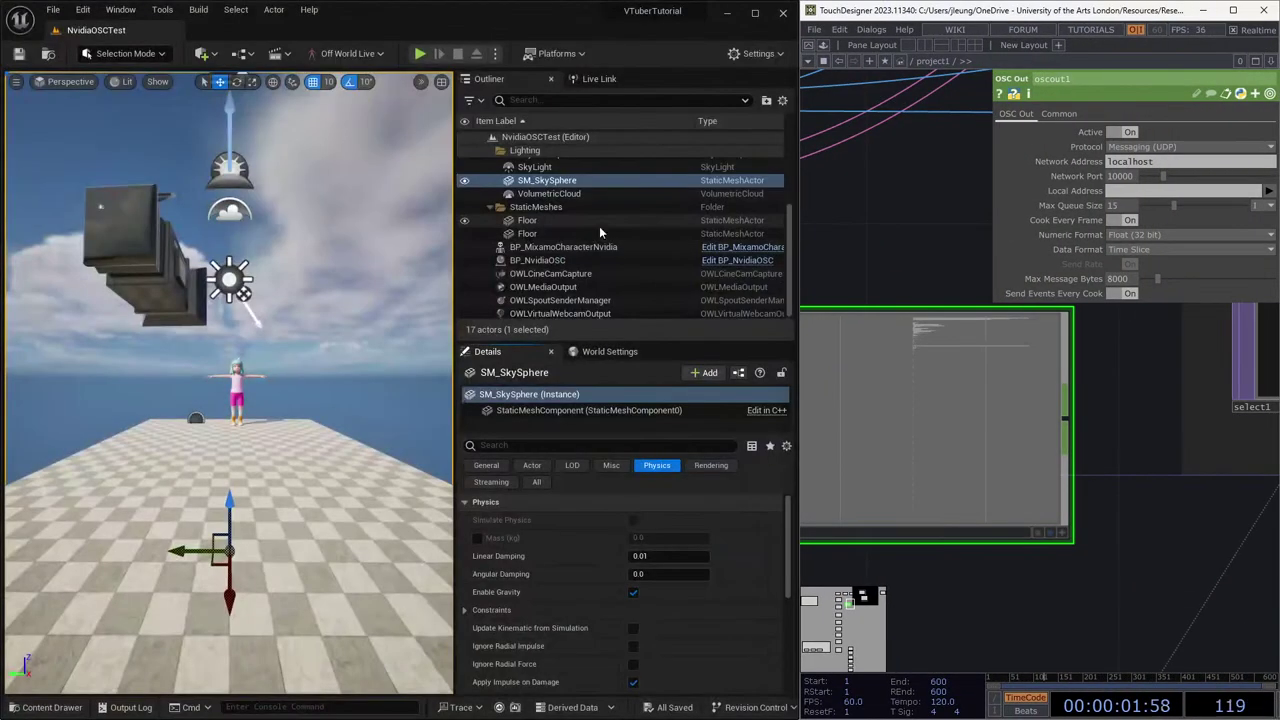
click(569, 260)
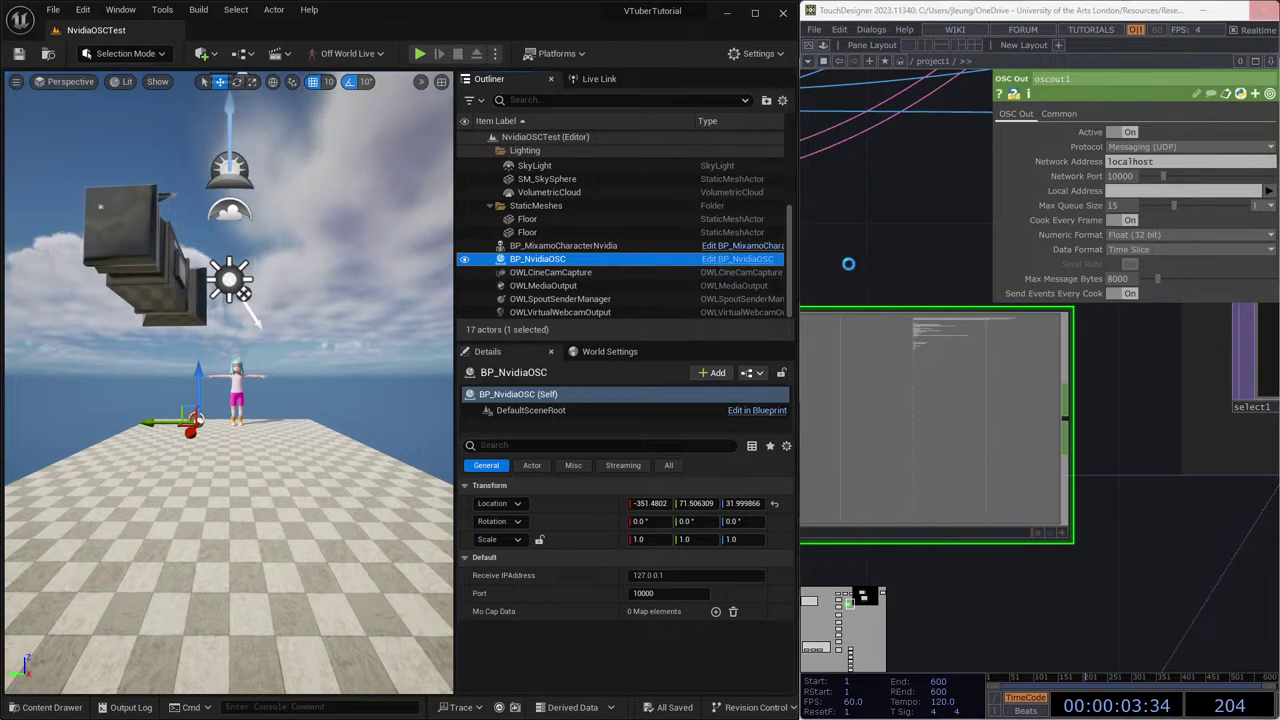
click(746, 258)
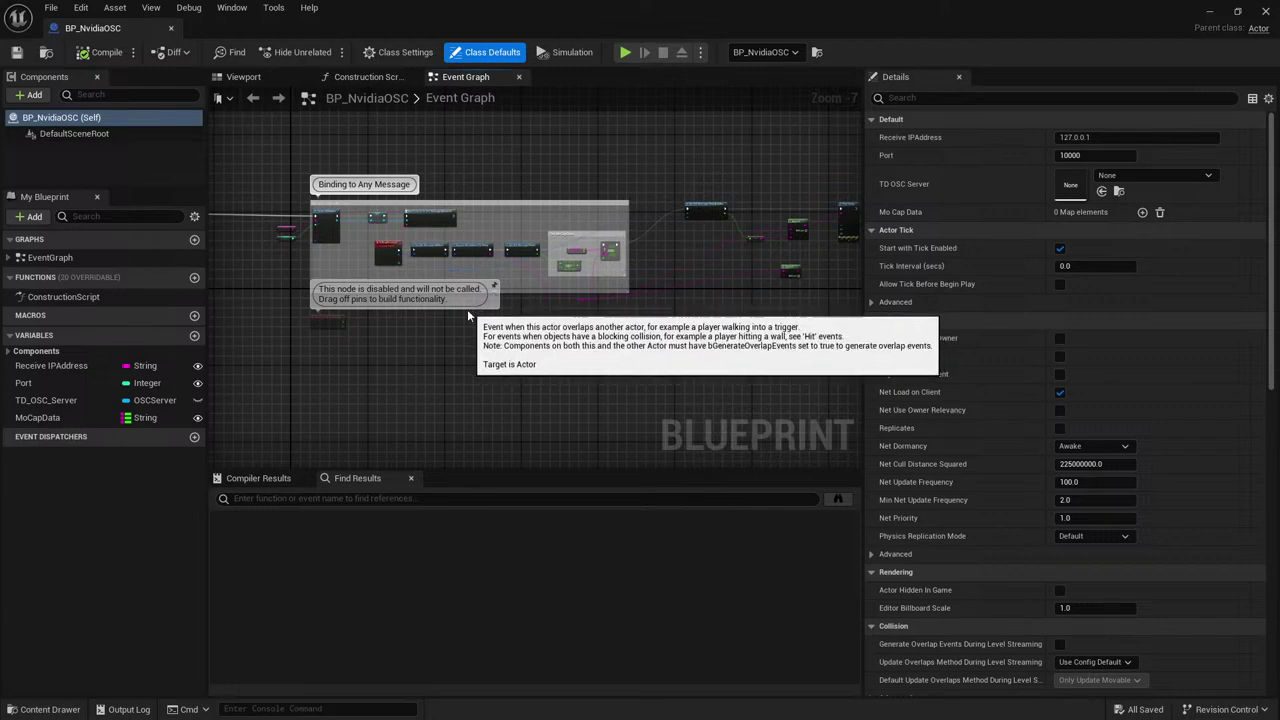
Pan the event graph across the Create OSCServer and OnMsgReceived message-handling nodes.
scroll(467, 309, up, 4)
scroll(328, 281, down, 2)
right_drag(293, 273, 567, 331)
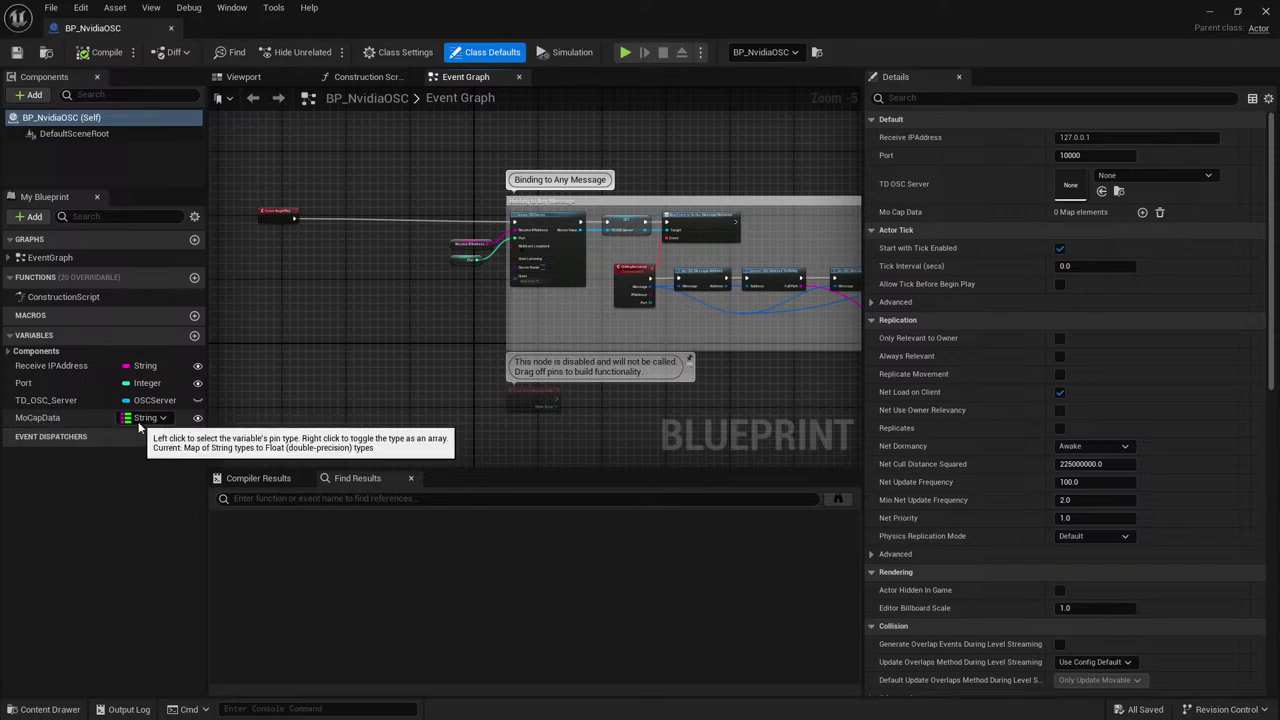
scroll(508, 262, up, 4)
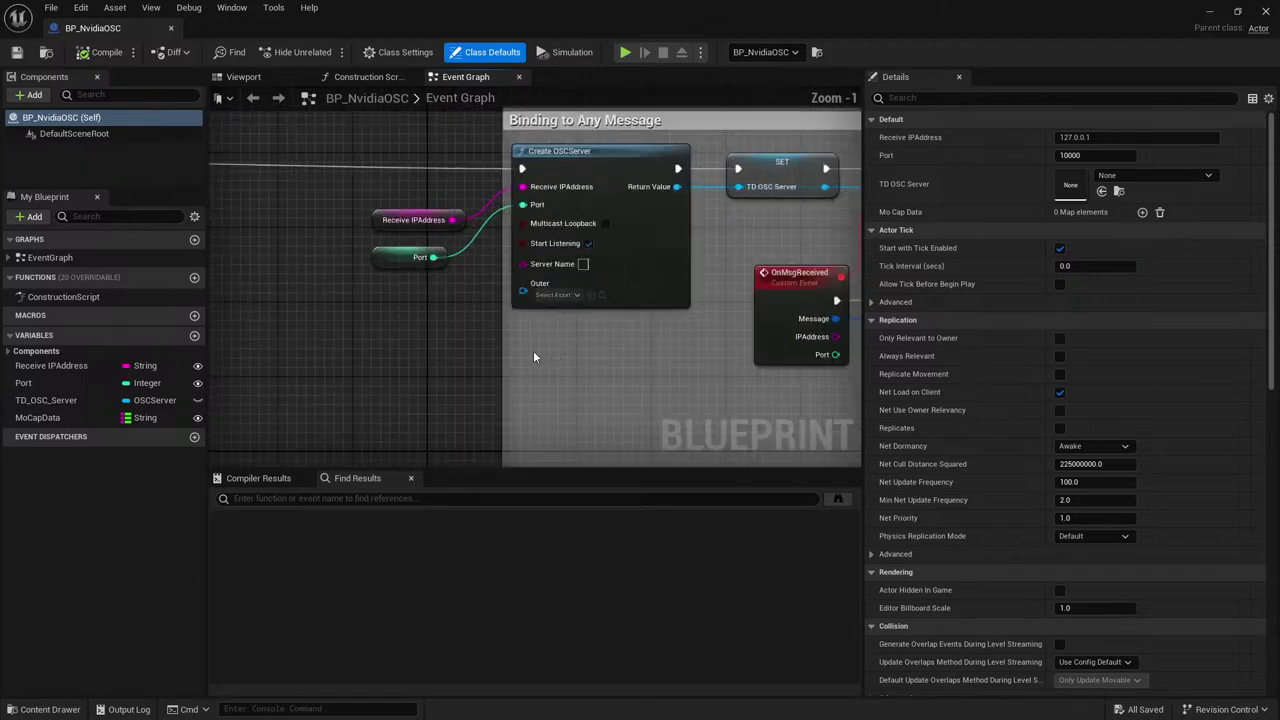
scroll(520, 340, down, 2)
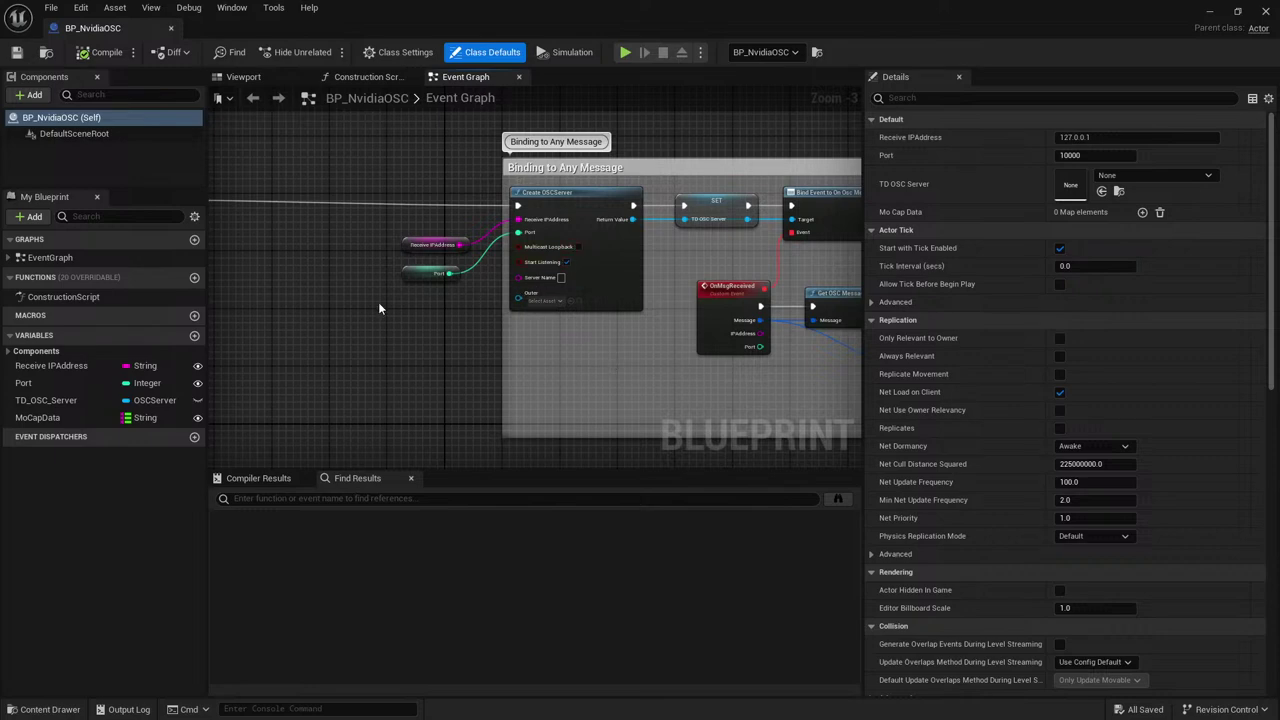
scroll(448, 299, down, 1)
scroll(466, 326, up, 2)
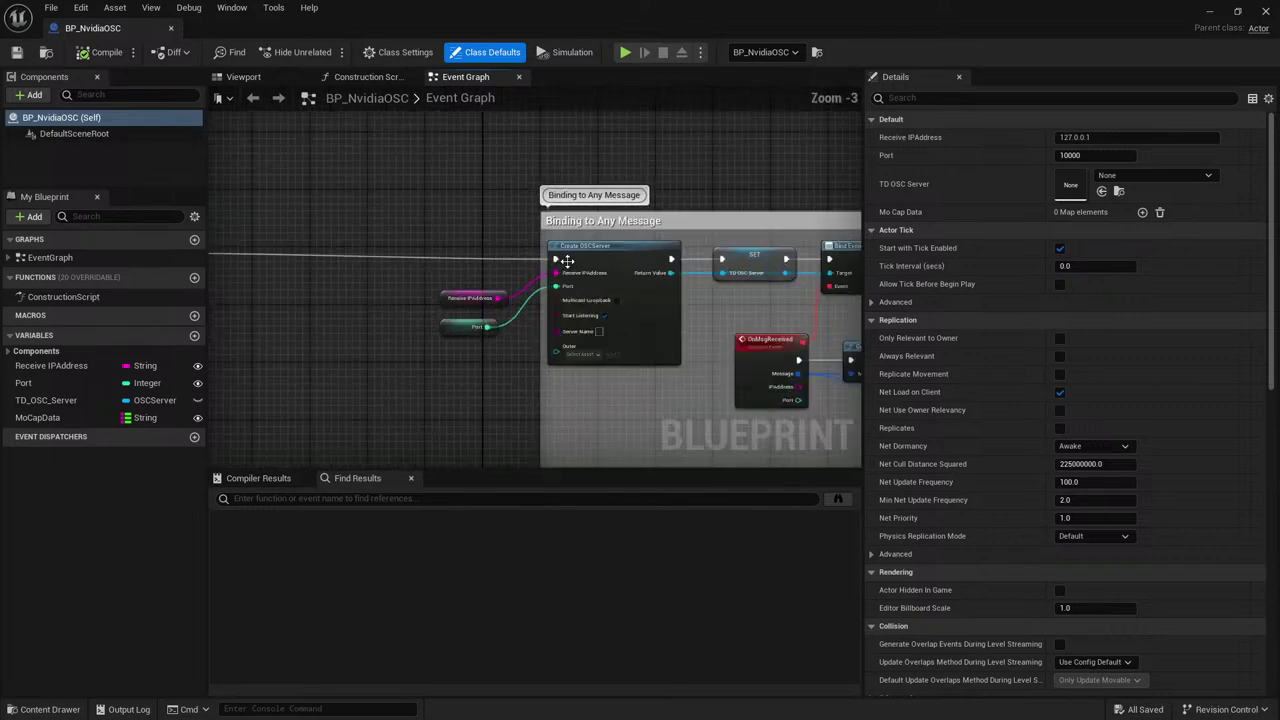
right_drag(672, 214, 622, 182)
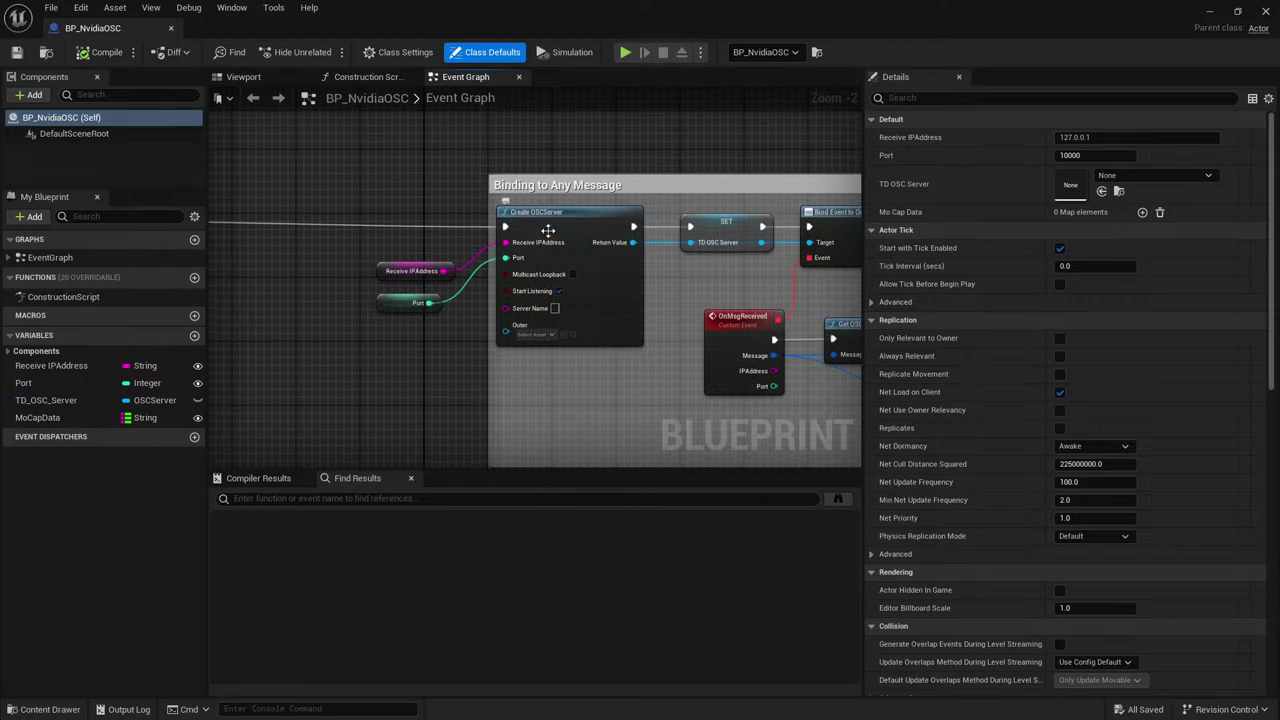
right_drag(670, 336, 499, 318)
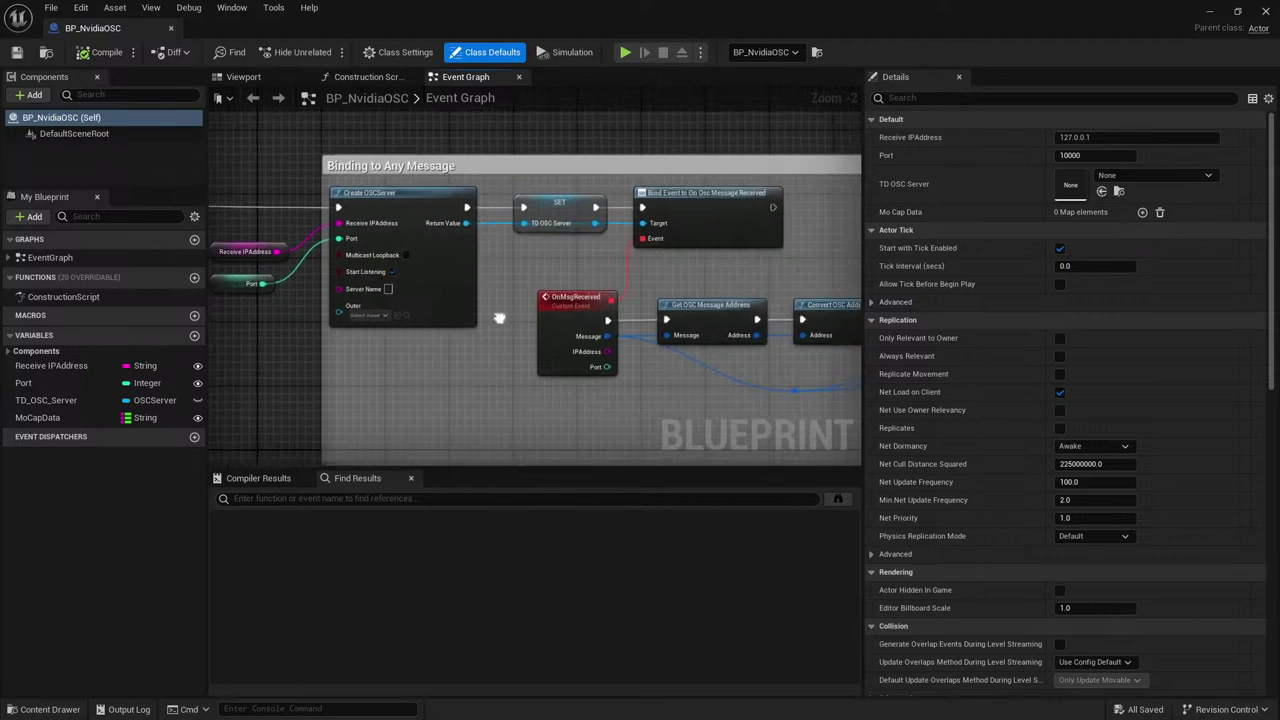
Bring Set MoCapData into view and select Mo Cap Data to show its String-to-Float map type.
scroll(733, 381, down, 1)
right_drag(733, 381, 400, 334)
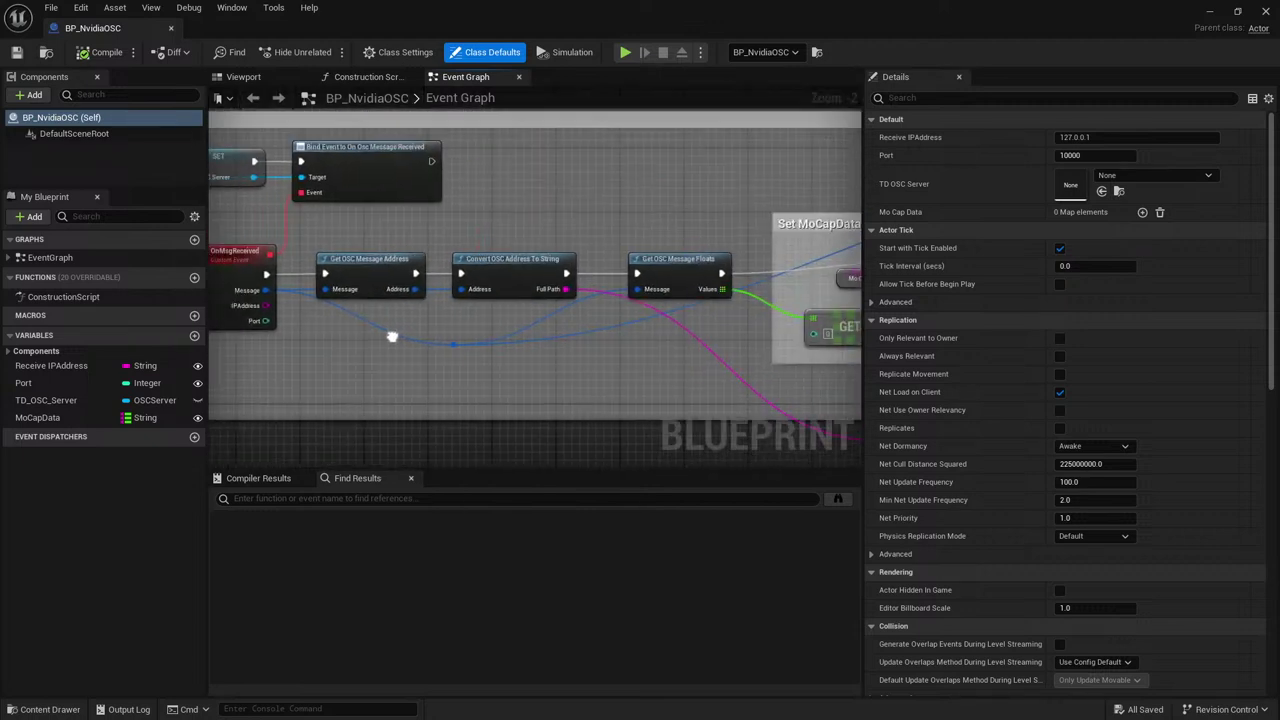
right_drag(666, 357, 380, 360)
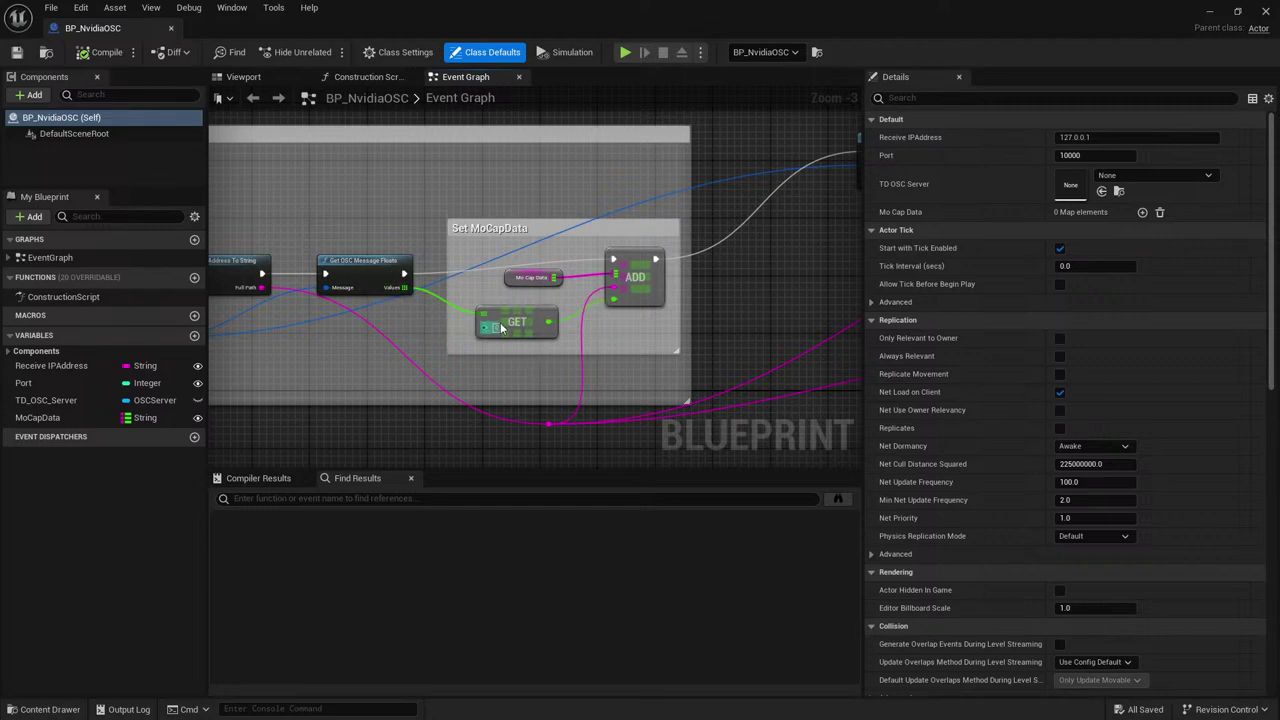
click(511, 277)
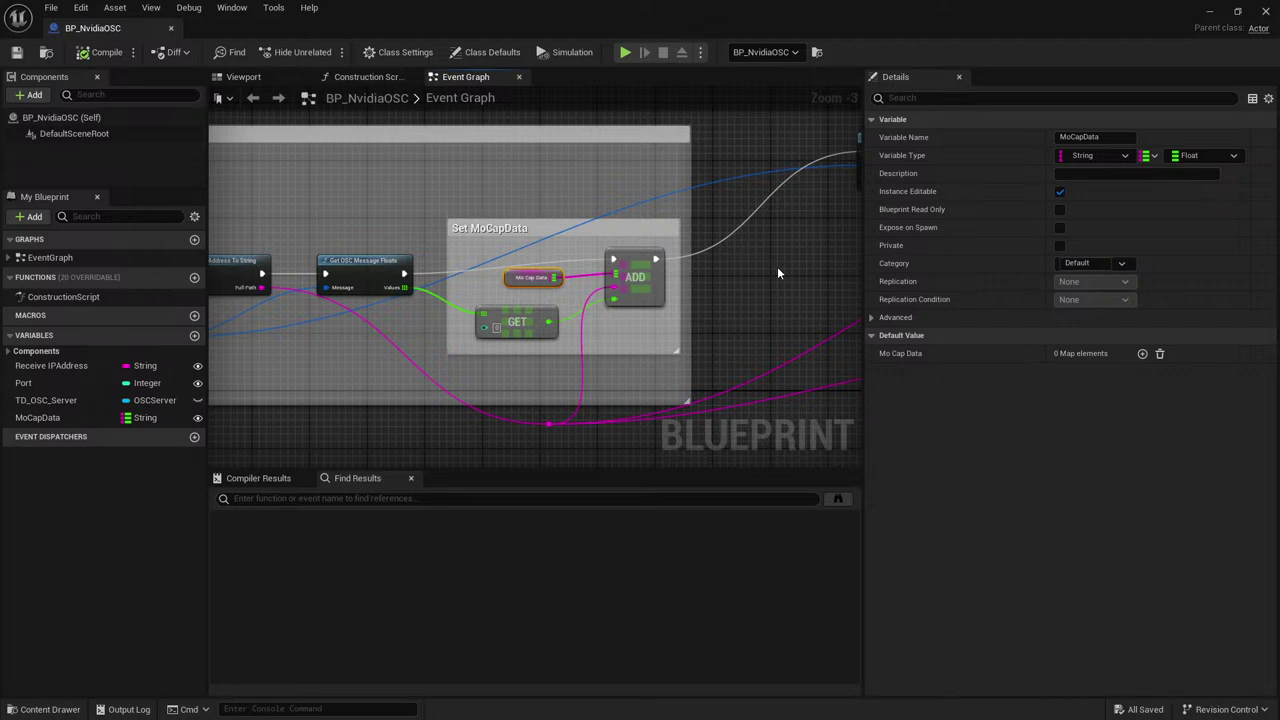
Pan the graph to the Append and Print String nodes and select the MoCapData variable.
scroll(776, 266, down, 1)
right_drag(776, 266, 390, 260)
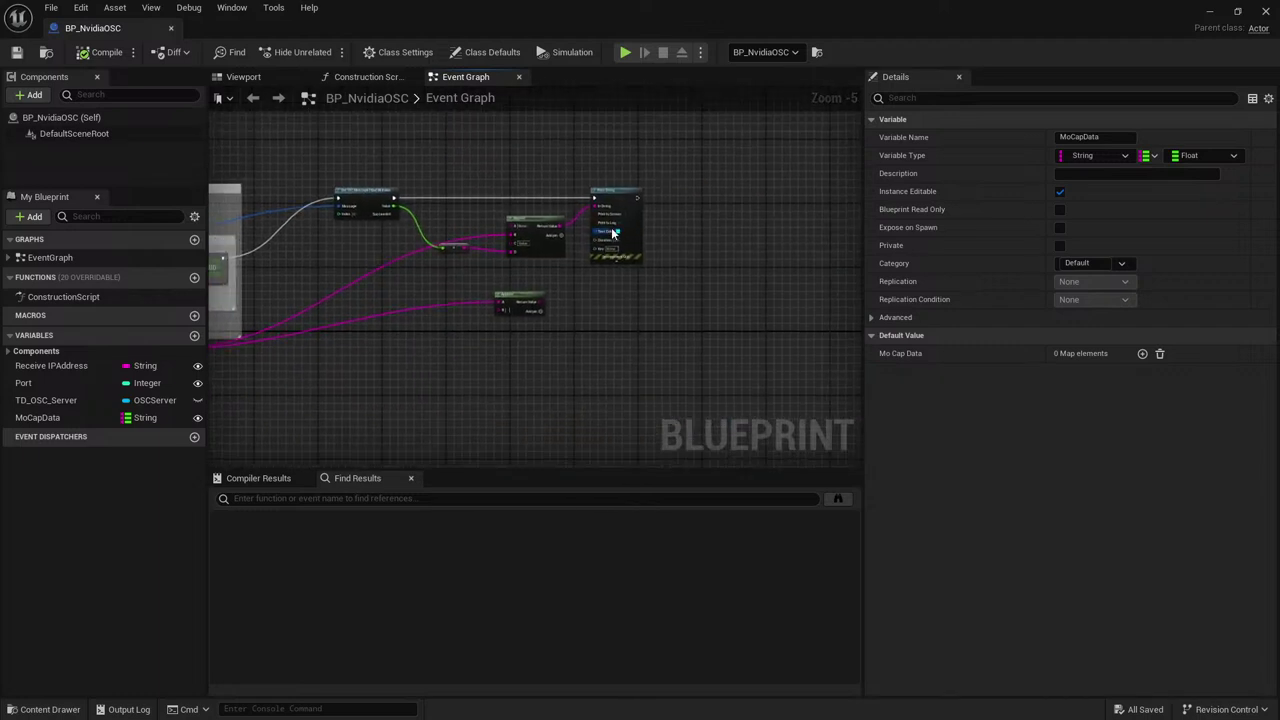
scroll(502, 340, up, 1)
right_drag(502, 340, 726, 287)
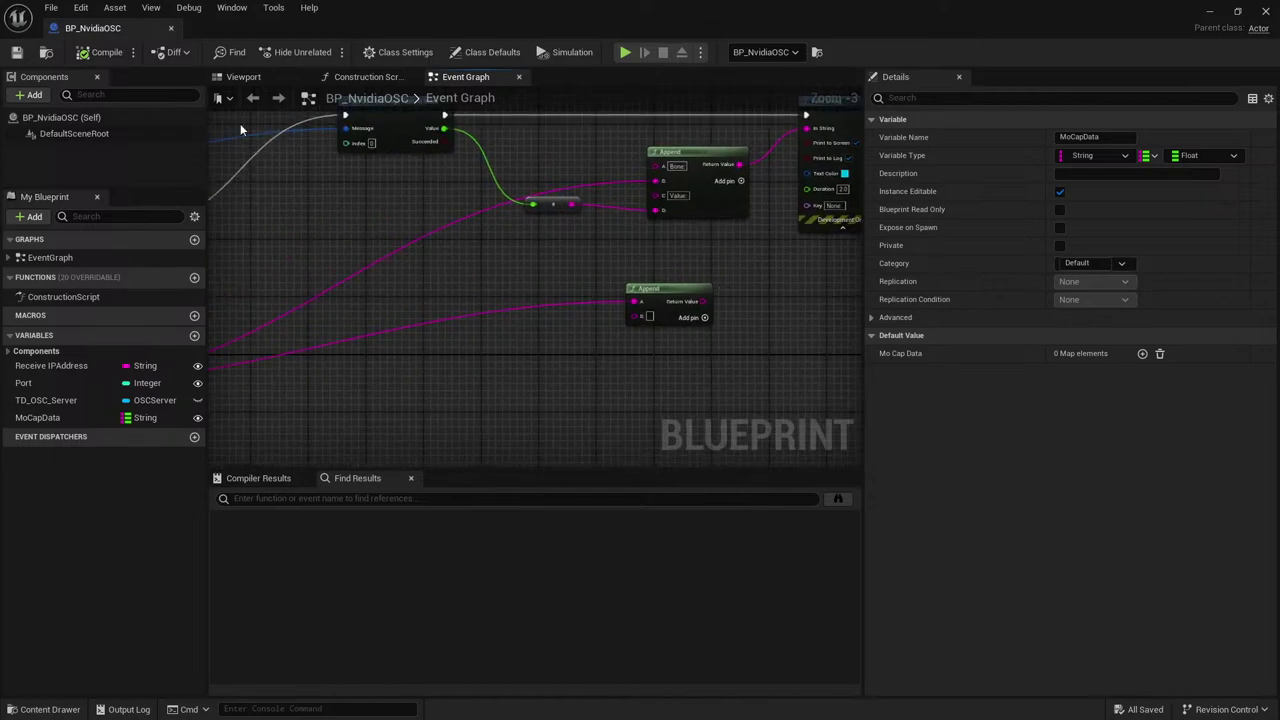
click(94, 416)
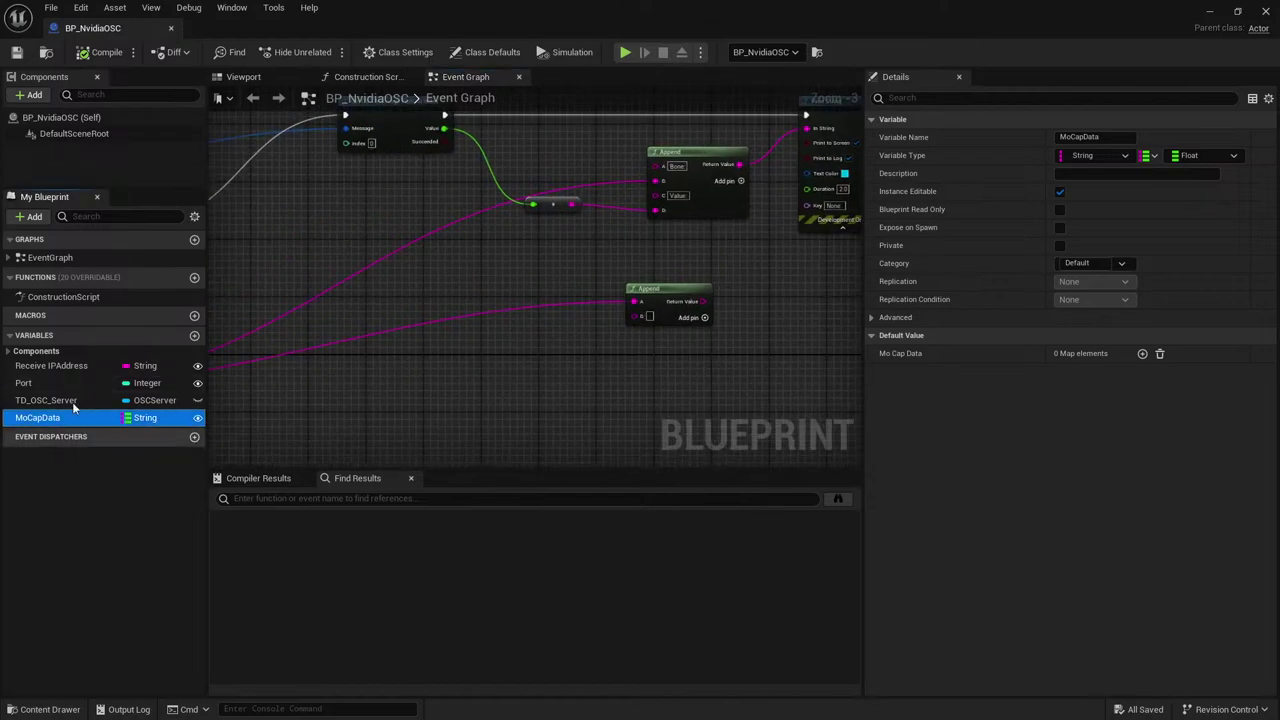
Cycle through Viewport, Construction Script and Event Graph, then close the BP_NvidiaOSC Blueprint editor.
click(243, 77)
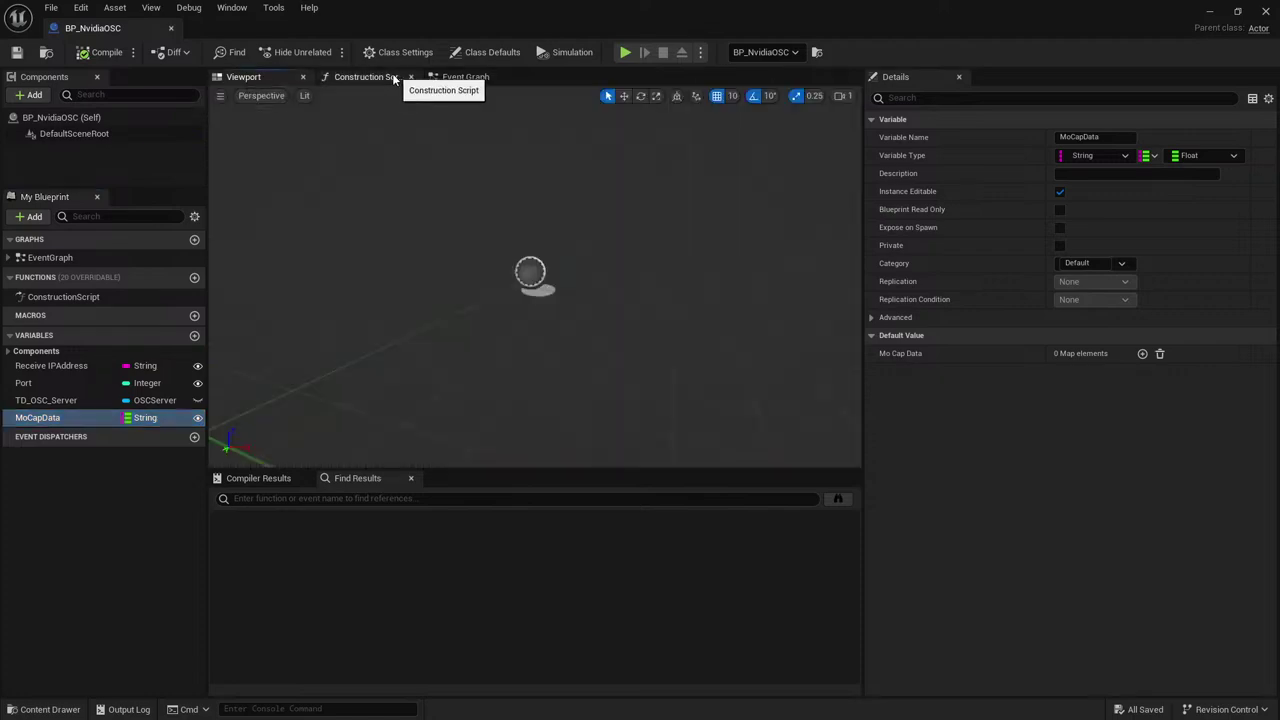
click(368, 77)
click(452, 78)
scroll(412, 250, down, 5)
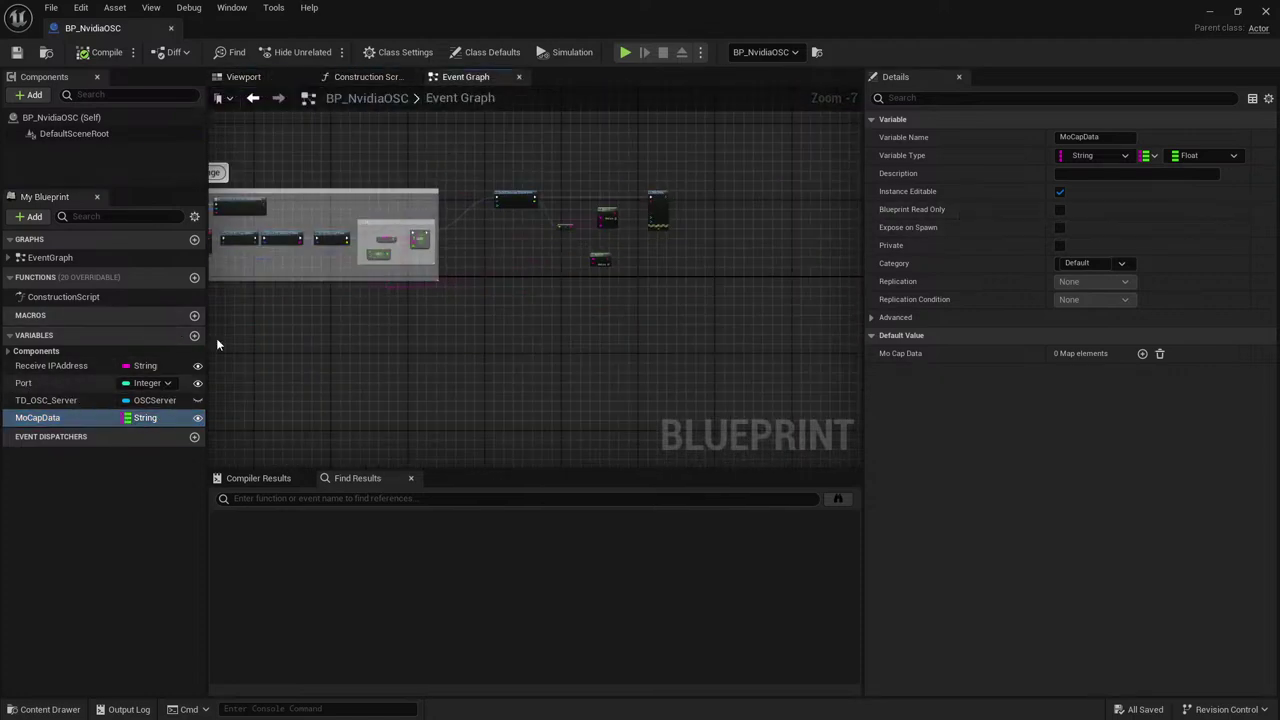
click(1265, 11)
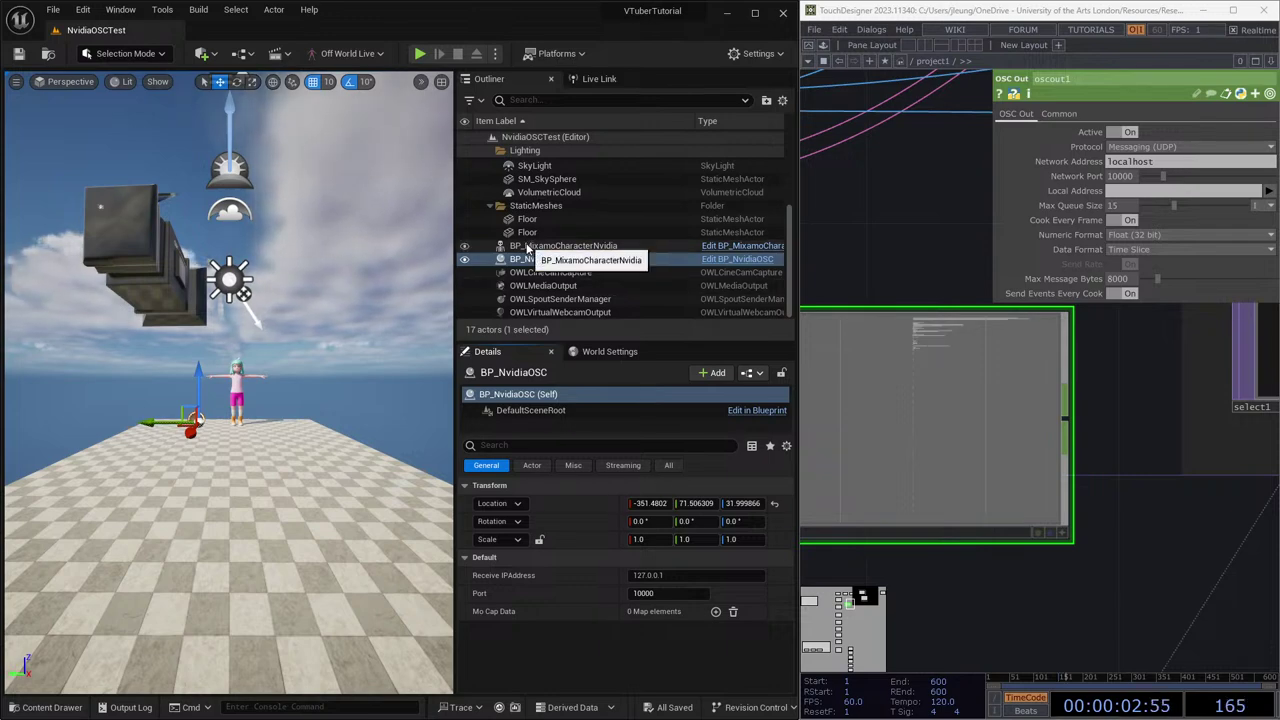
Open BP_MixamoCharacterNvidia's Anim Class asset, Mixamo_VMC_AnimBP, in the blueprint editor.
click(523, 250)
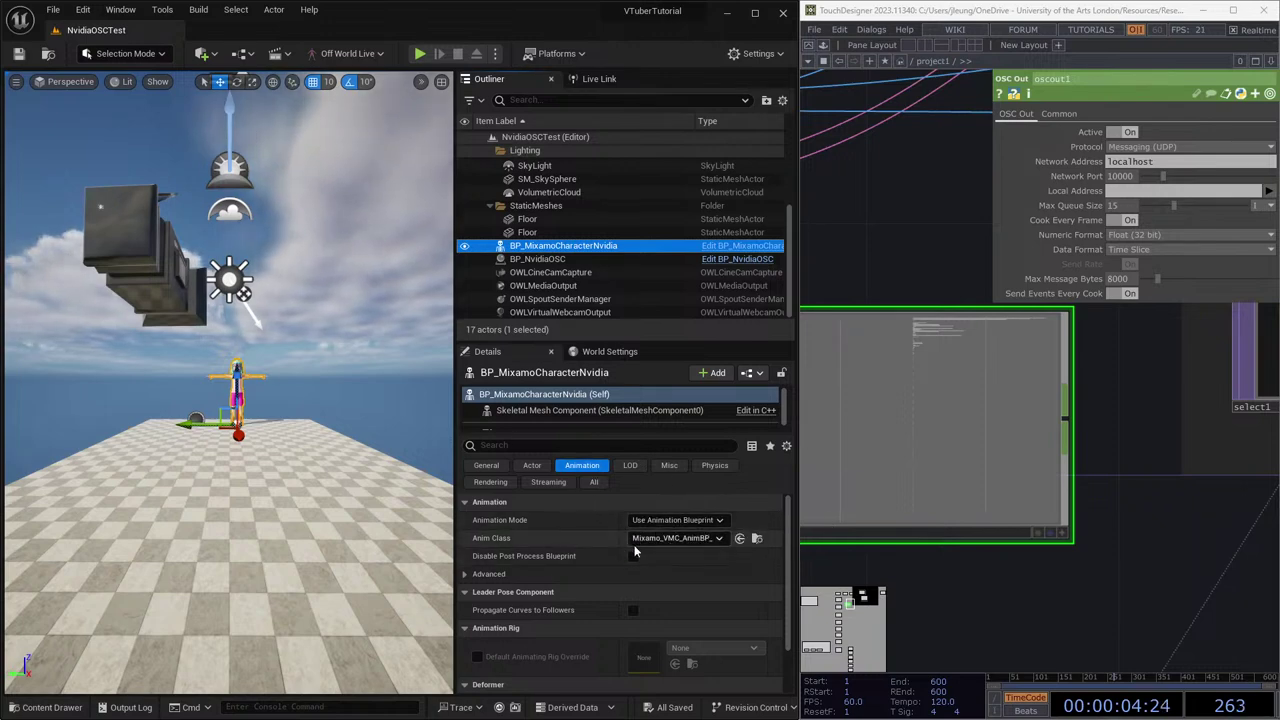
click(757, 538)
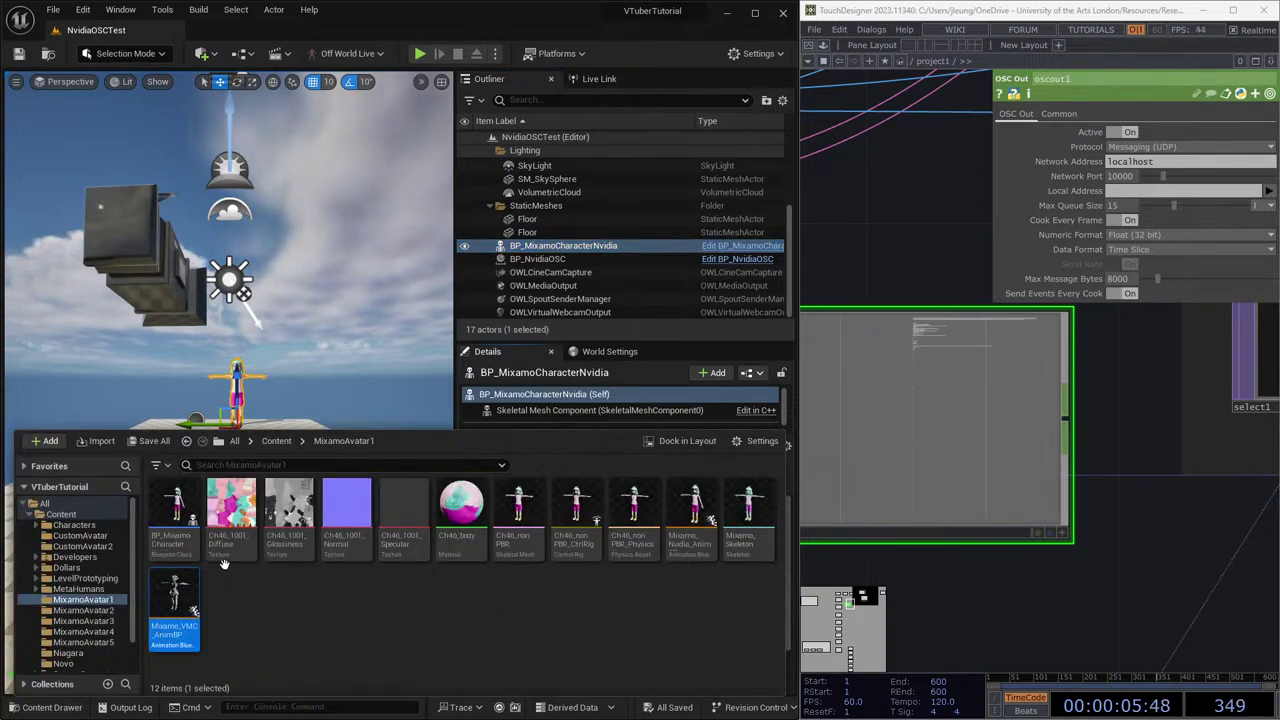
double_click(185, 580)
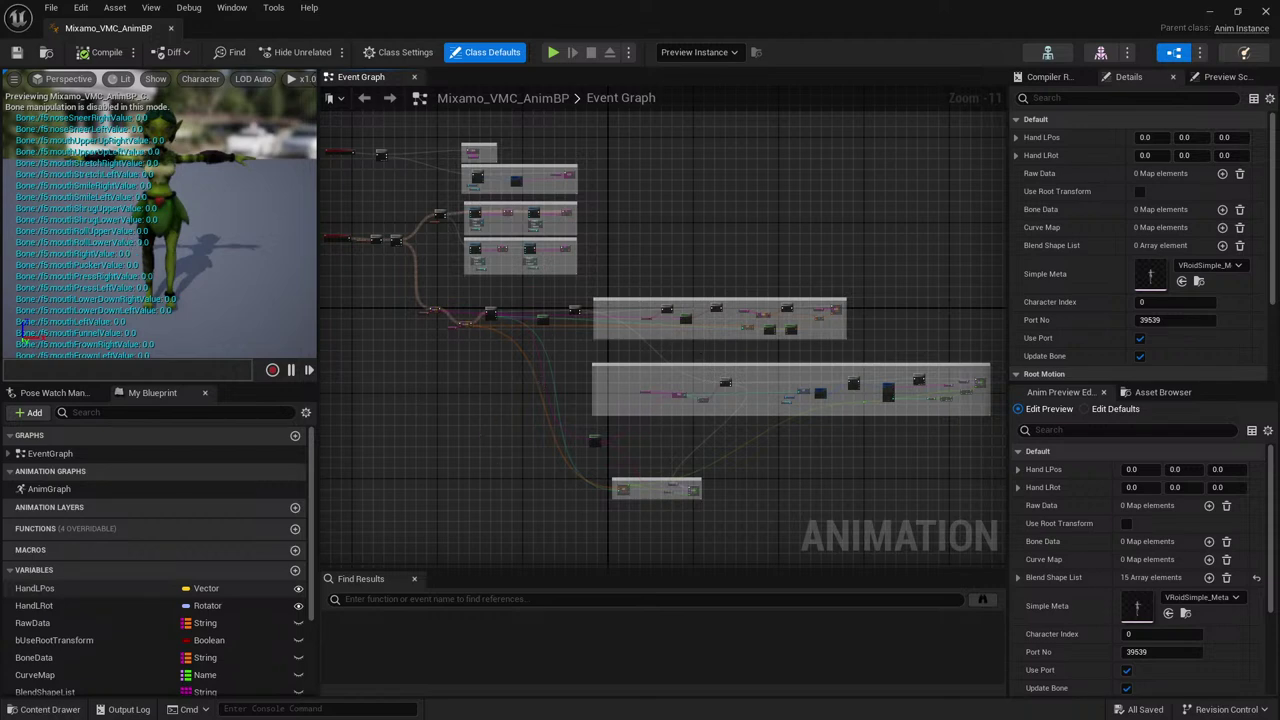
Place TouchDesigner's oscout1 settings beside the blueprint, then go to the MocapForAll page and select its URL.
key(alt+Tab)
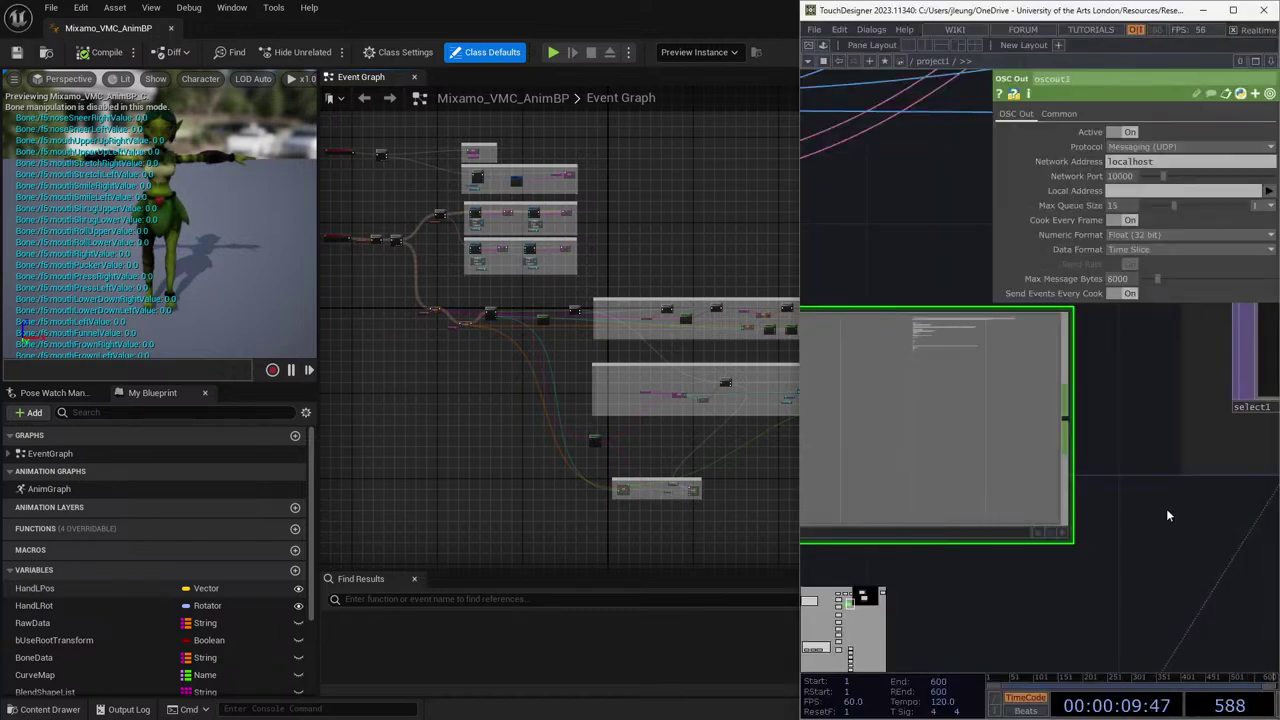
click(697, 279)
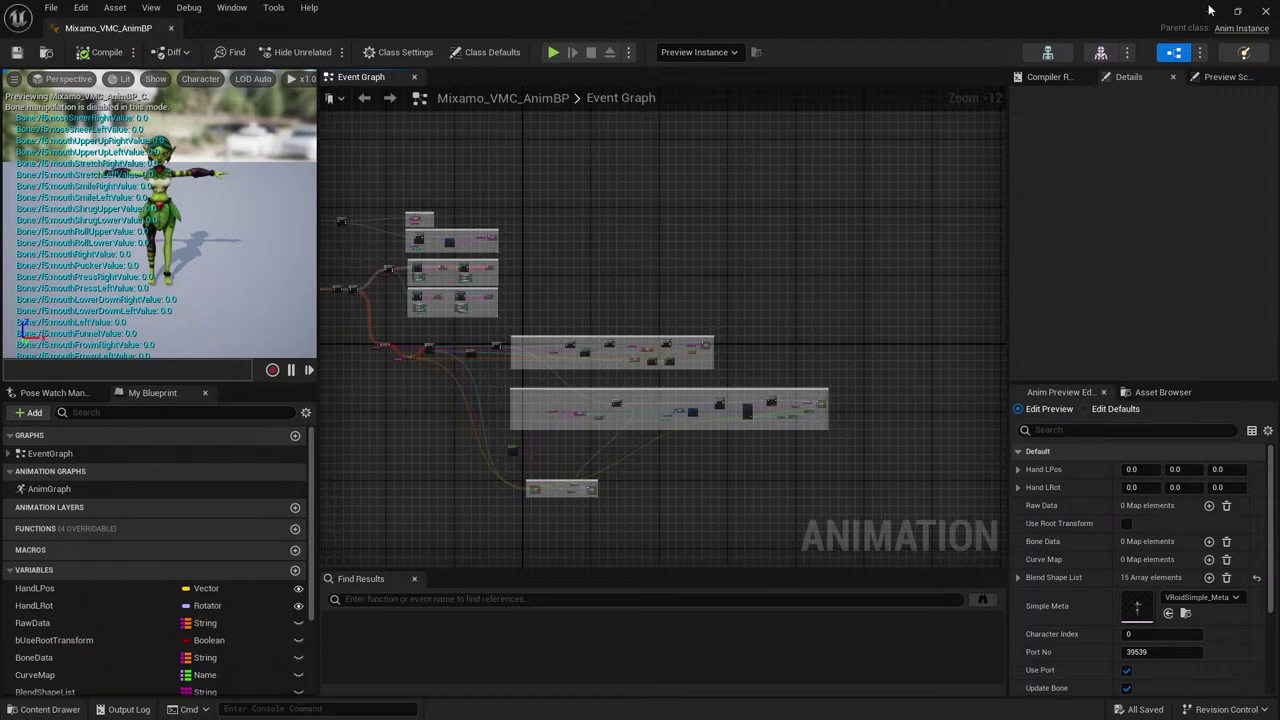
key(alt+Tab)
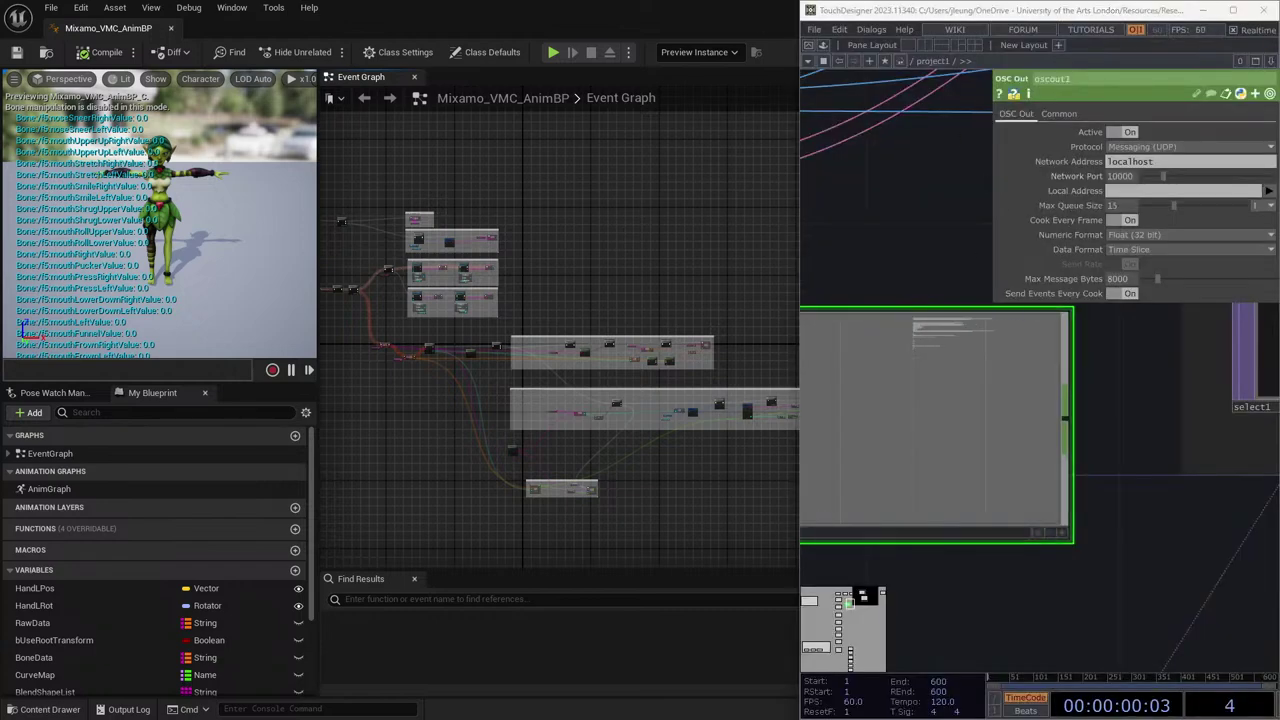
key(alt+Tab)
key(ctrl+l)
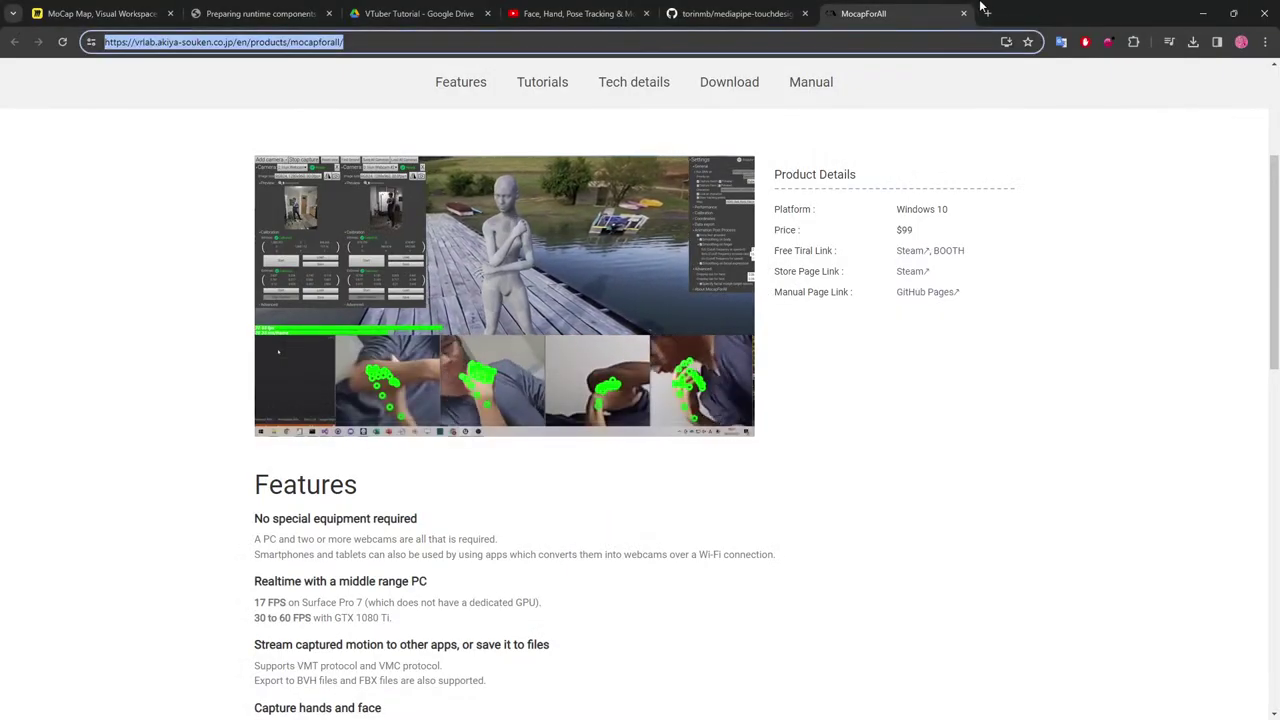
Switch from Chrome back to the Unreal blueprint and TouchDesigner windows.
key(alt+Tab)
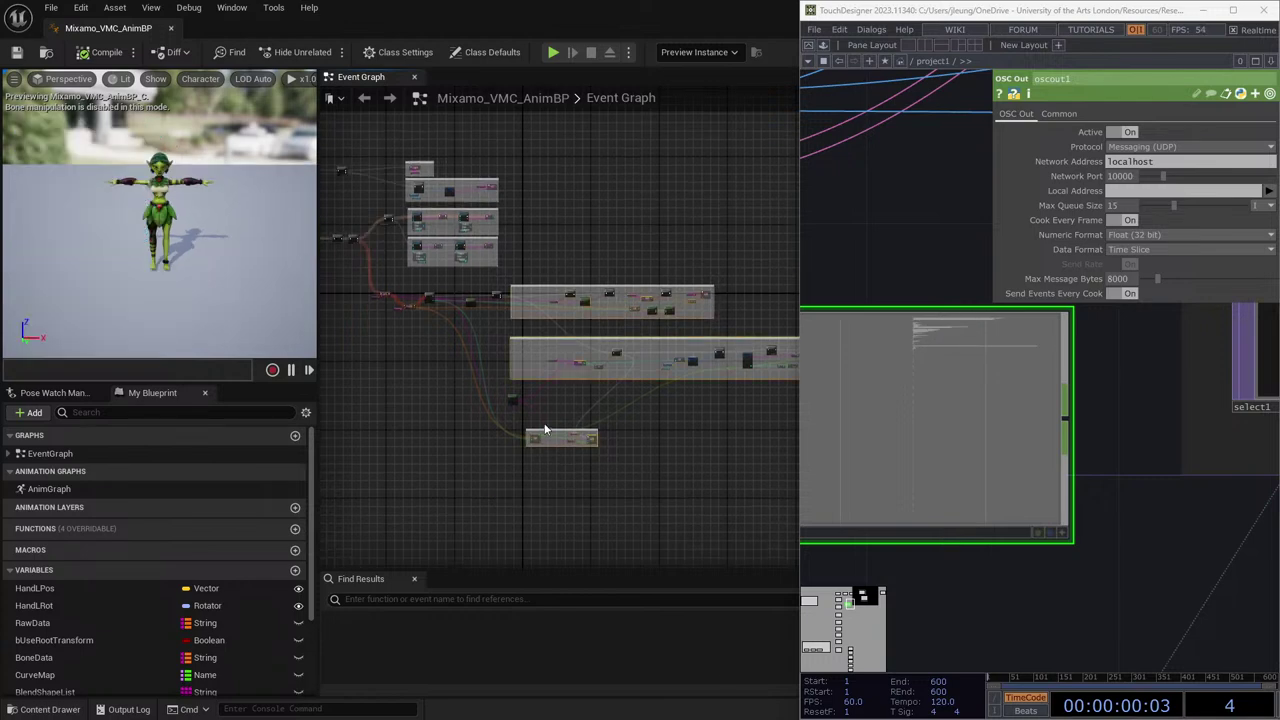
Bring the Mixamo_VMC_AnimBP editor full-screen, showing Port No 39539 and 15 Blend Shape List elements.
click(600, 214)
scroll(595, 213, up, 3)
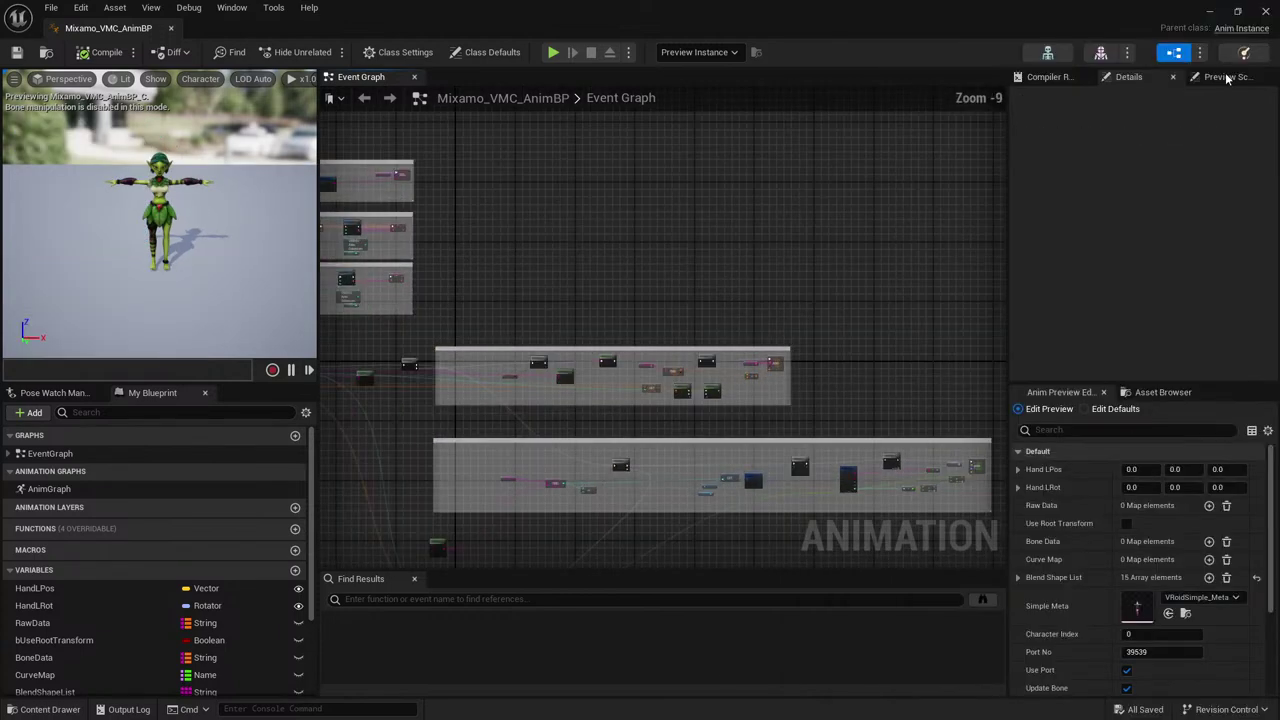
scroll(823, 262, down, 3)
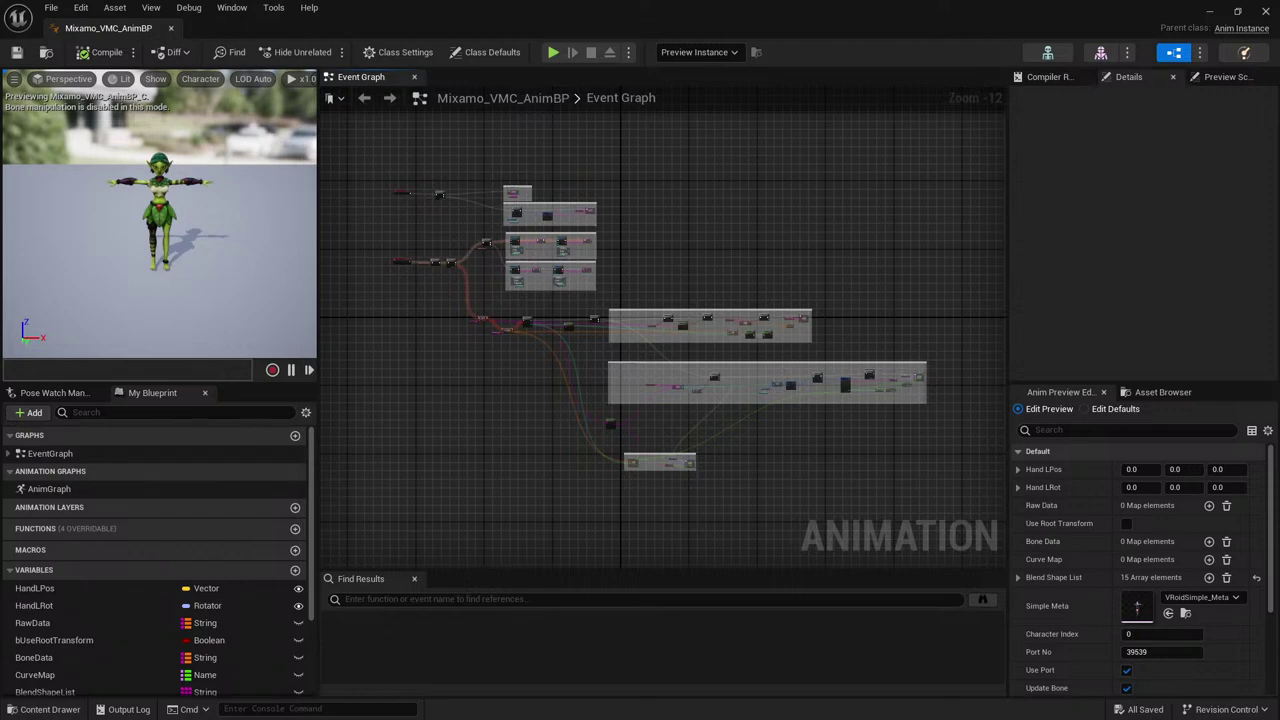
Switch to the Texture RGB values forum thread and read through the original question.
key(alt+Tab)
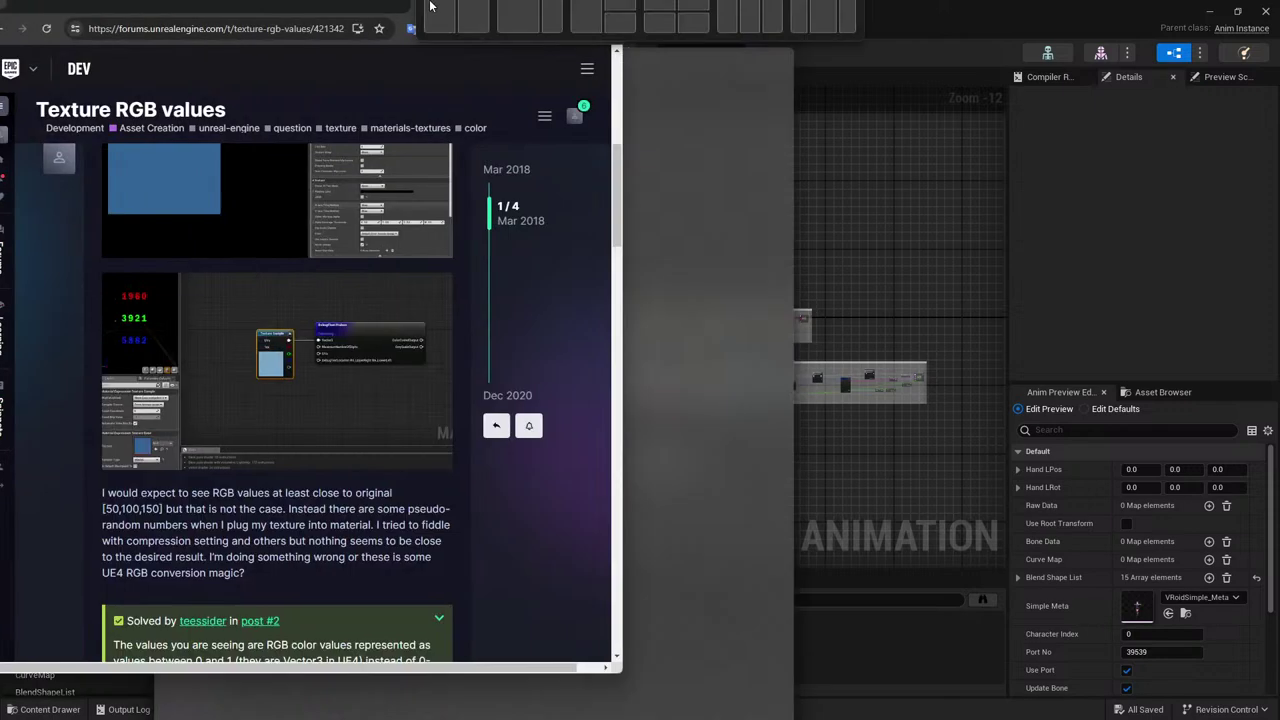
scroll(557, 355, down, 5)
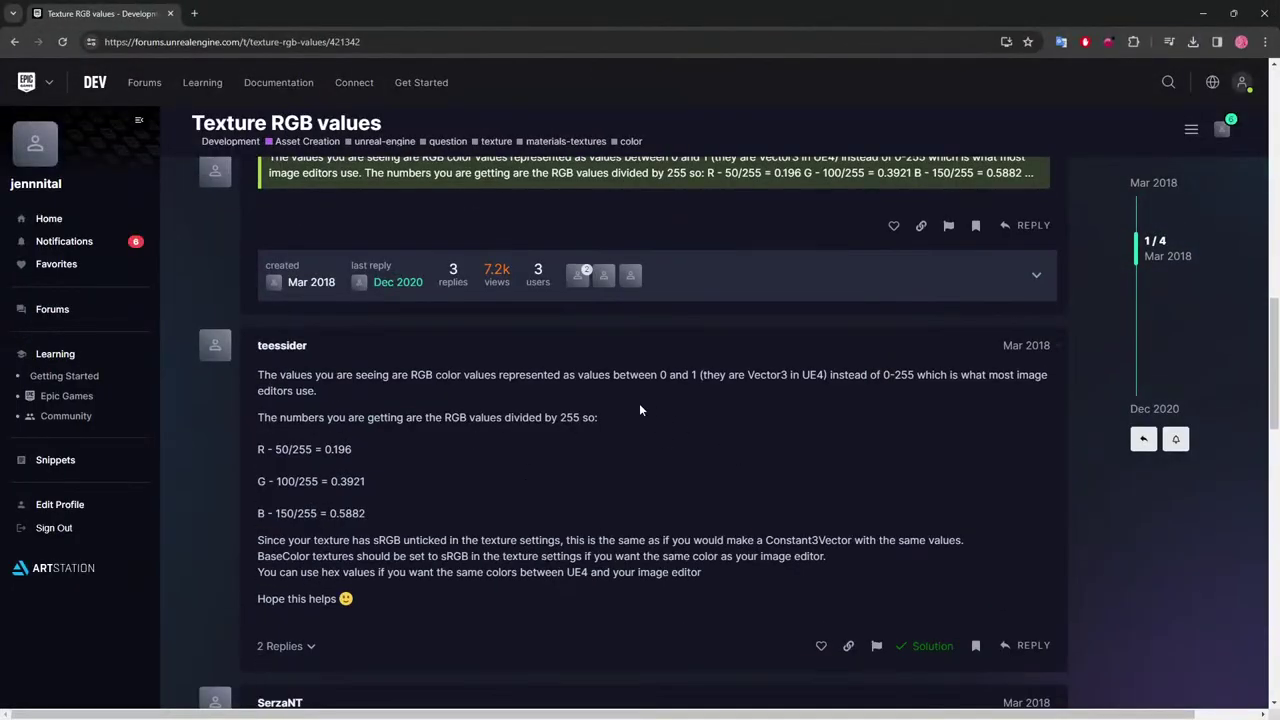
scroll(562, 457, down, 5)
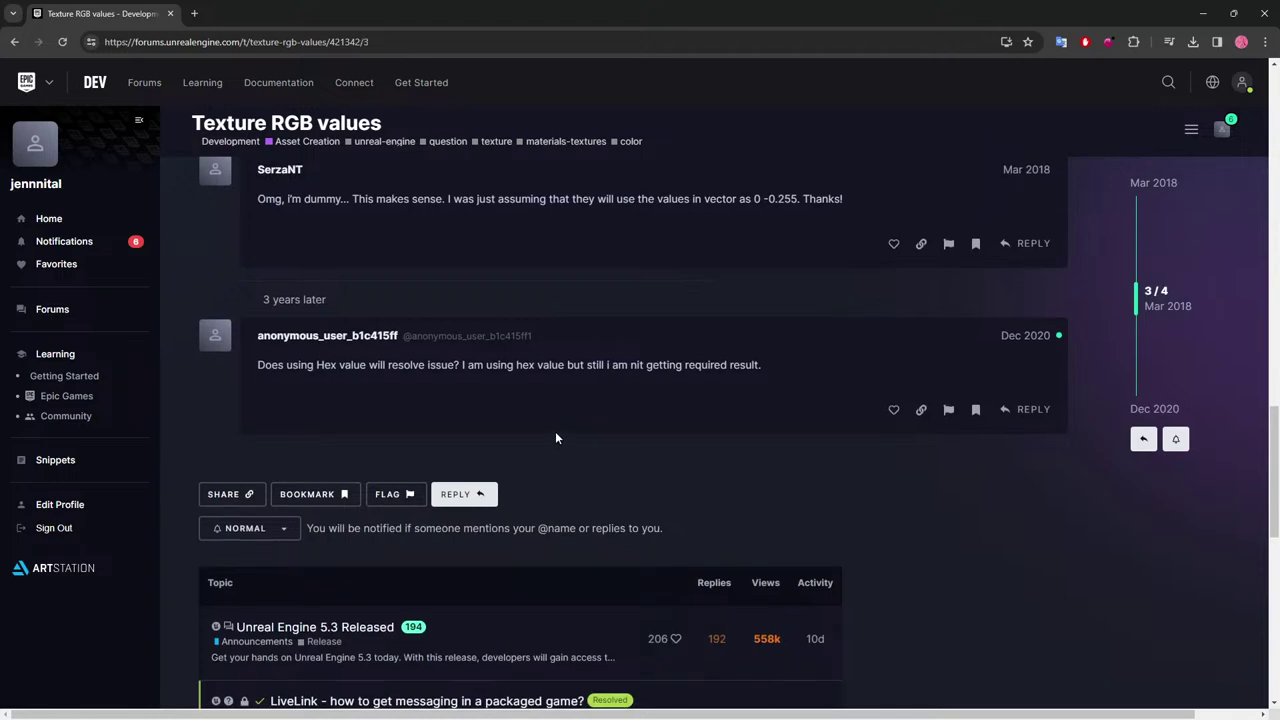
scroll(557, 434, up, 5)
scroll(569, 425, up, 8)
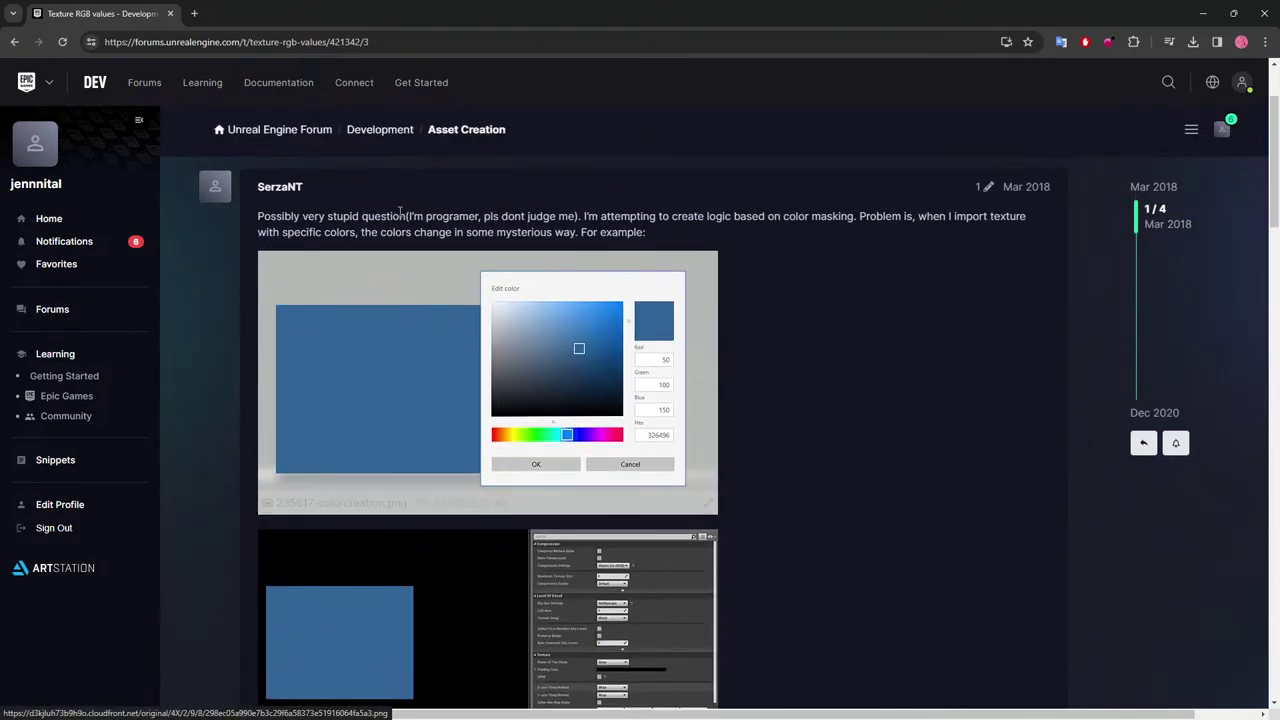
drag(350, 218, 800, 229)
click(863, 228)
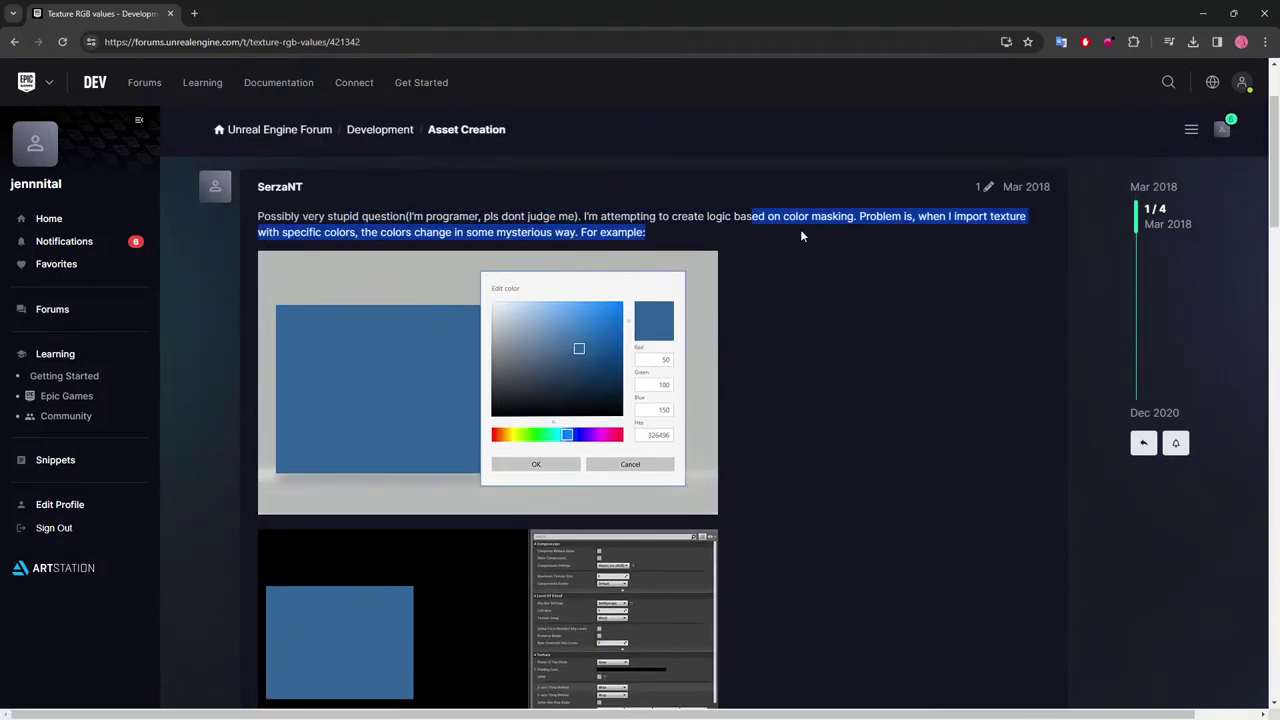
click(848, 262)
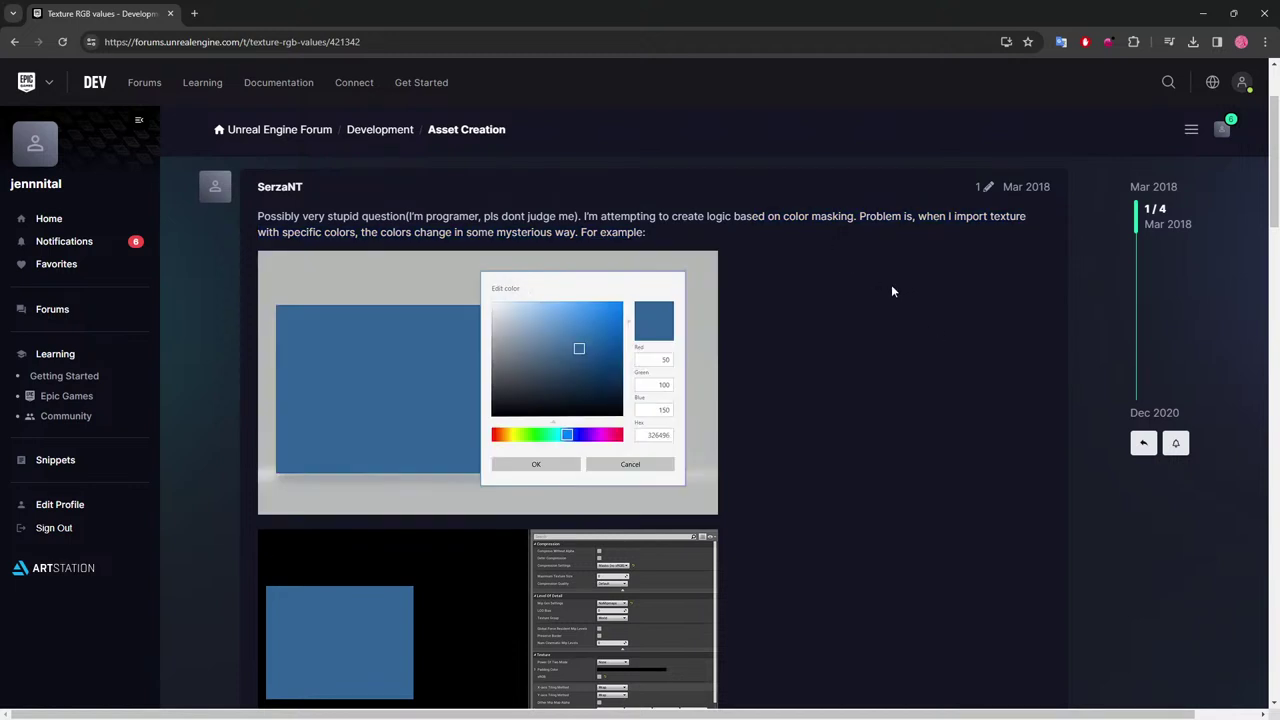
From the Google results, open the rgb value thread and its Texture2D link in a new tab.
click(14, 41)
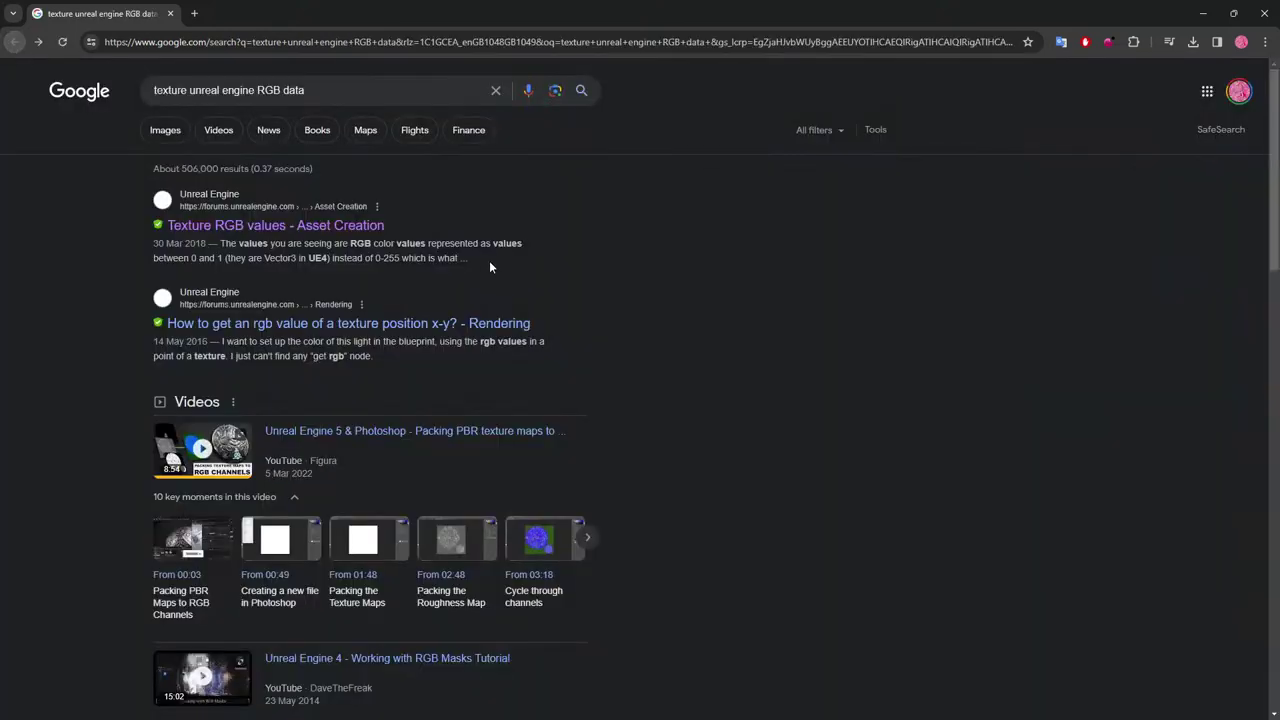
click(462, 336)
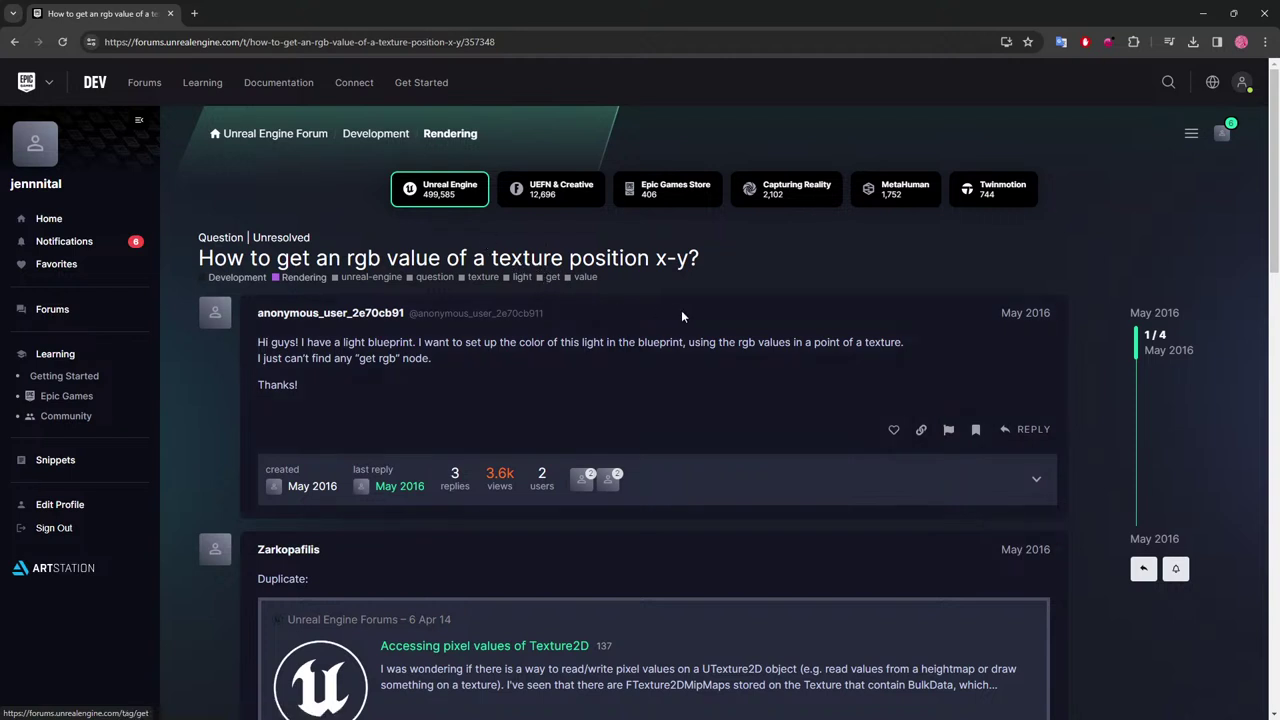
scroll(656, 330, down, 3)
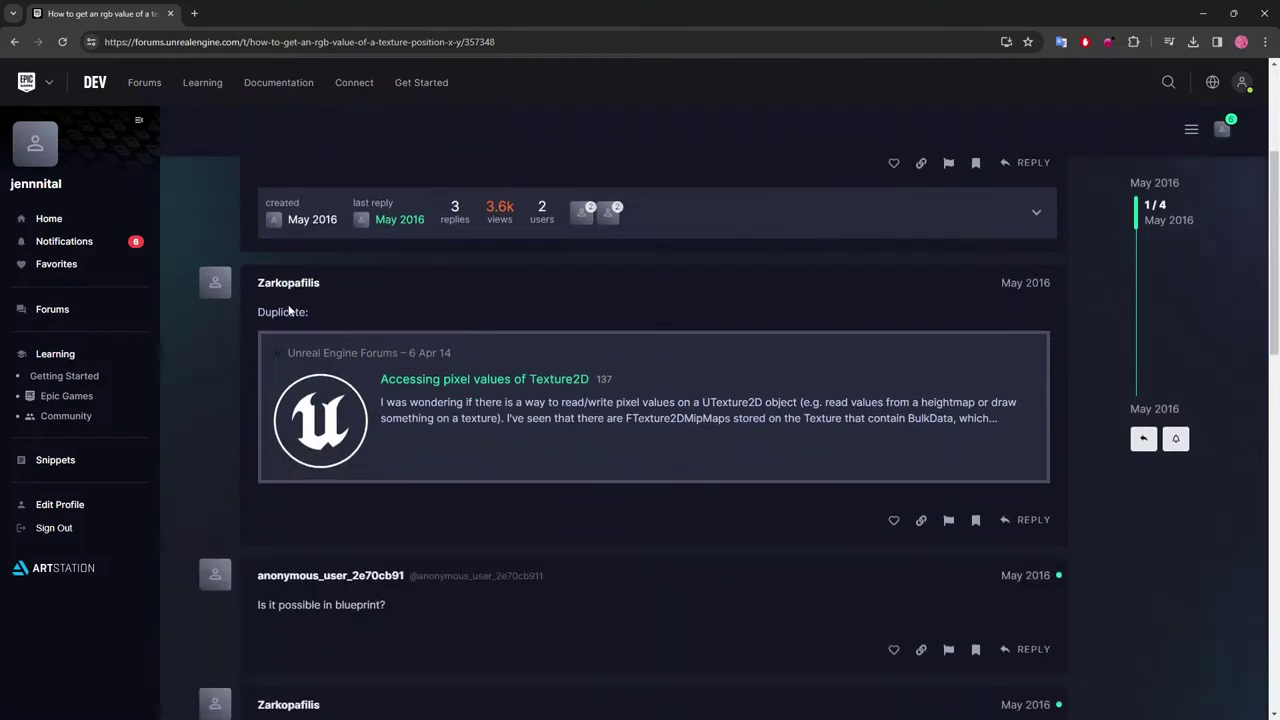
scroll(441, 389, down, 2)
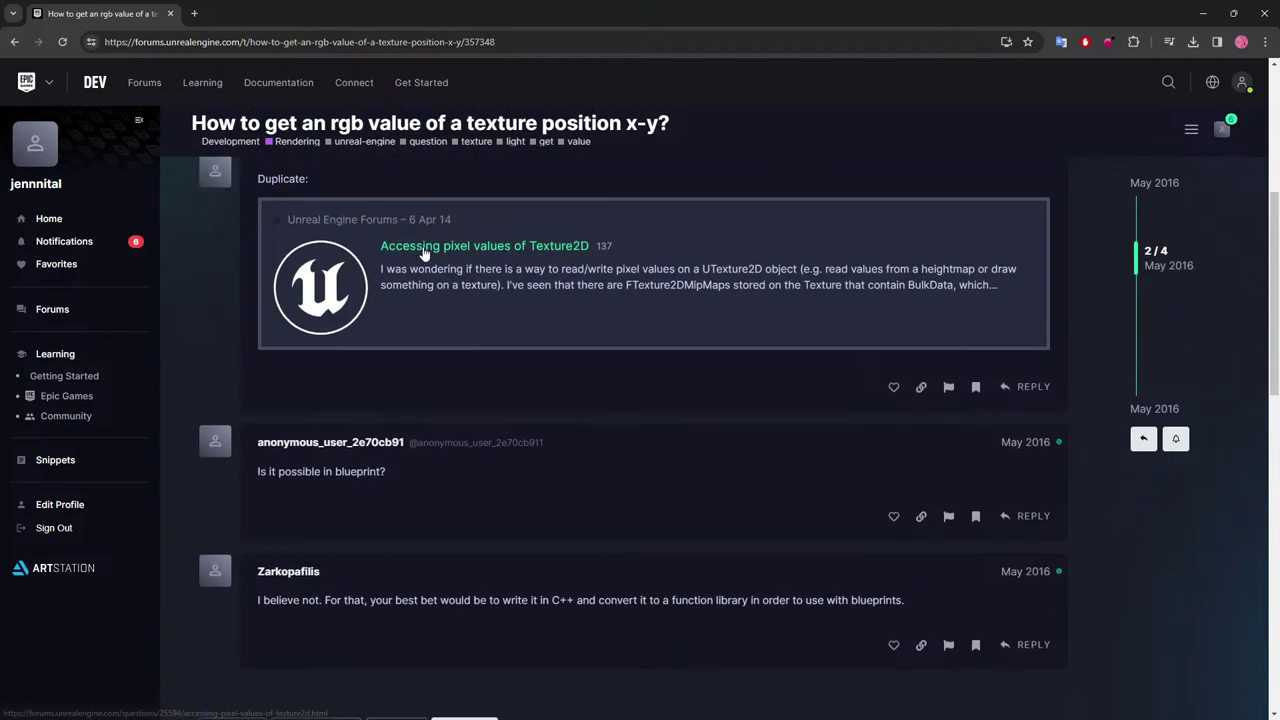
right_click(522, 248)
click(560, 259)
Switch to the 'Accessing pixel values of Texture2D' tab and read the thread.
scroll(496, 305, down, 1)
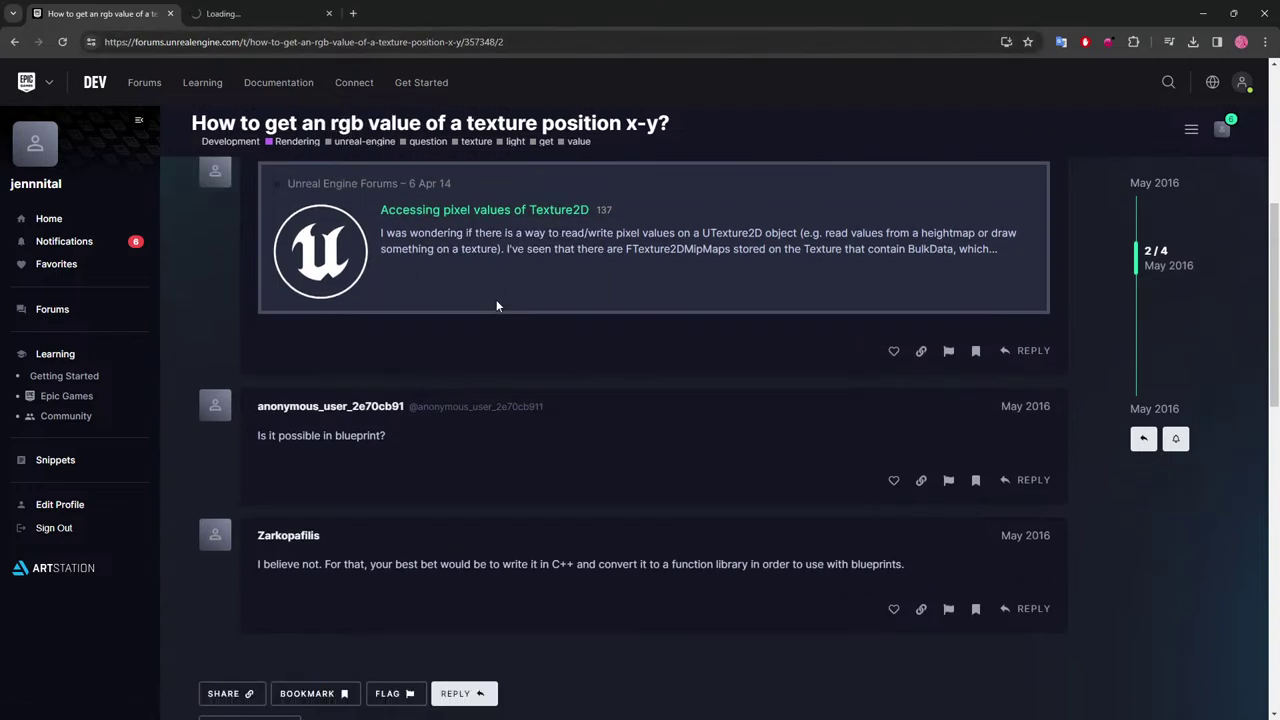
scroll(496, 305, down, 2)
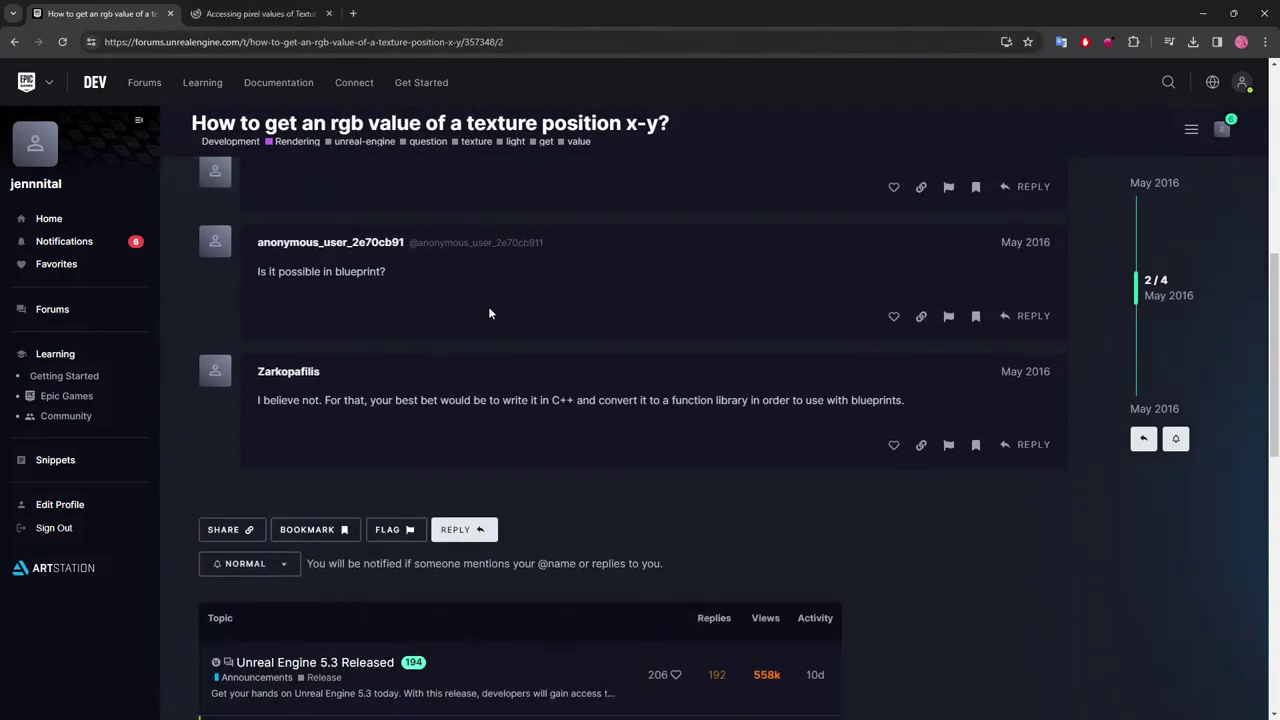
click(277, 9)
scroll(541, 478, down, 1)
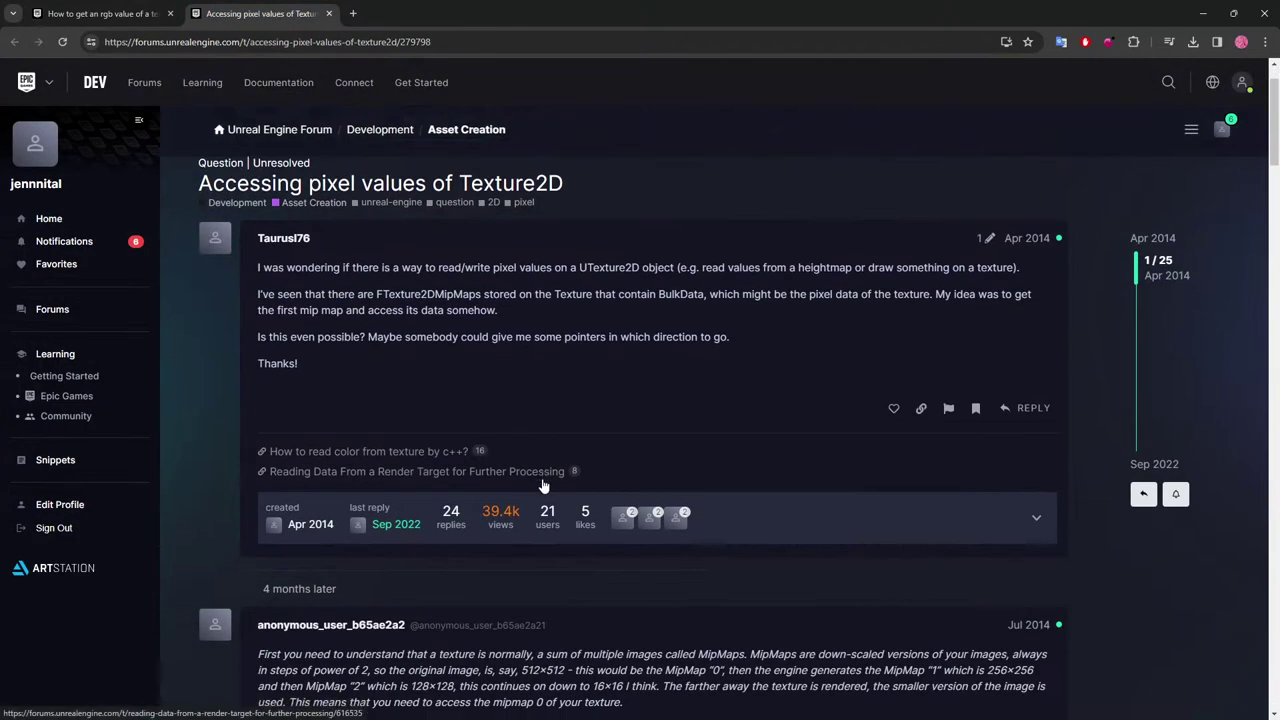
scroll(542, 485, down, 1)
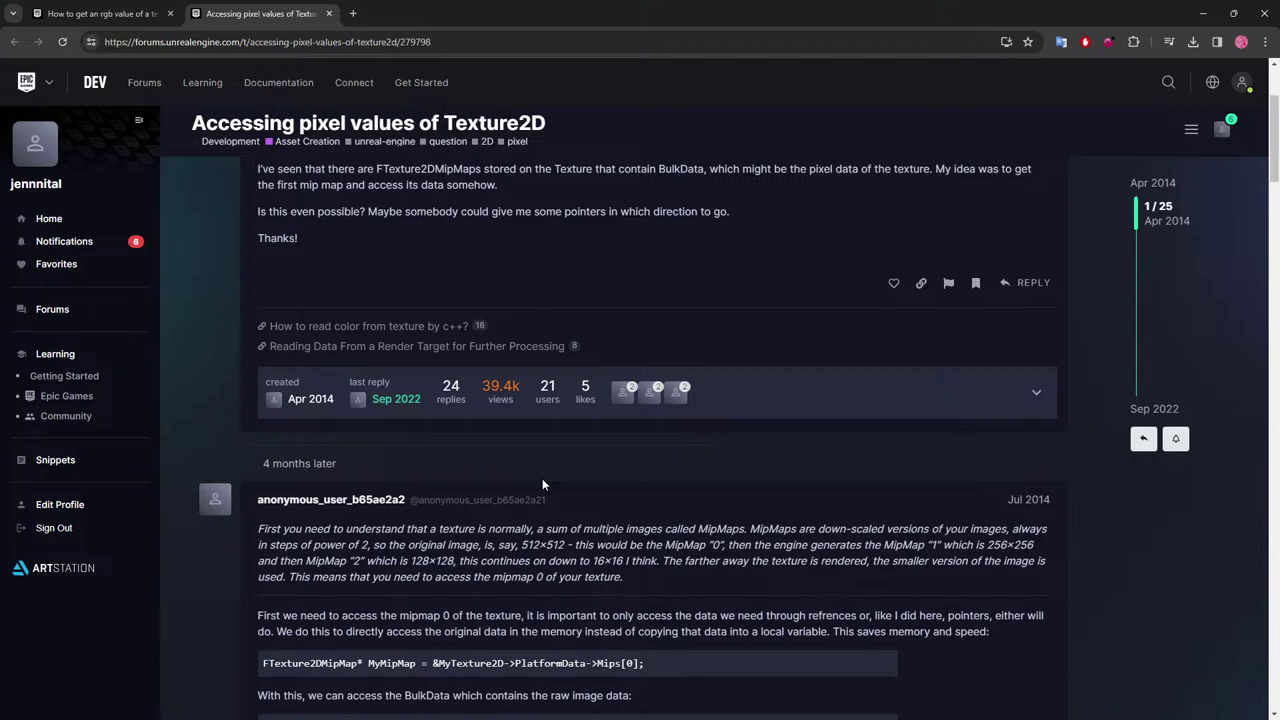
scroll(542, 478, up, 2)
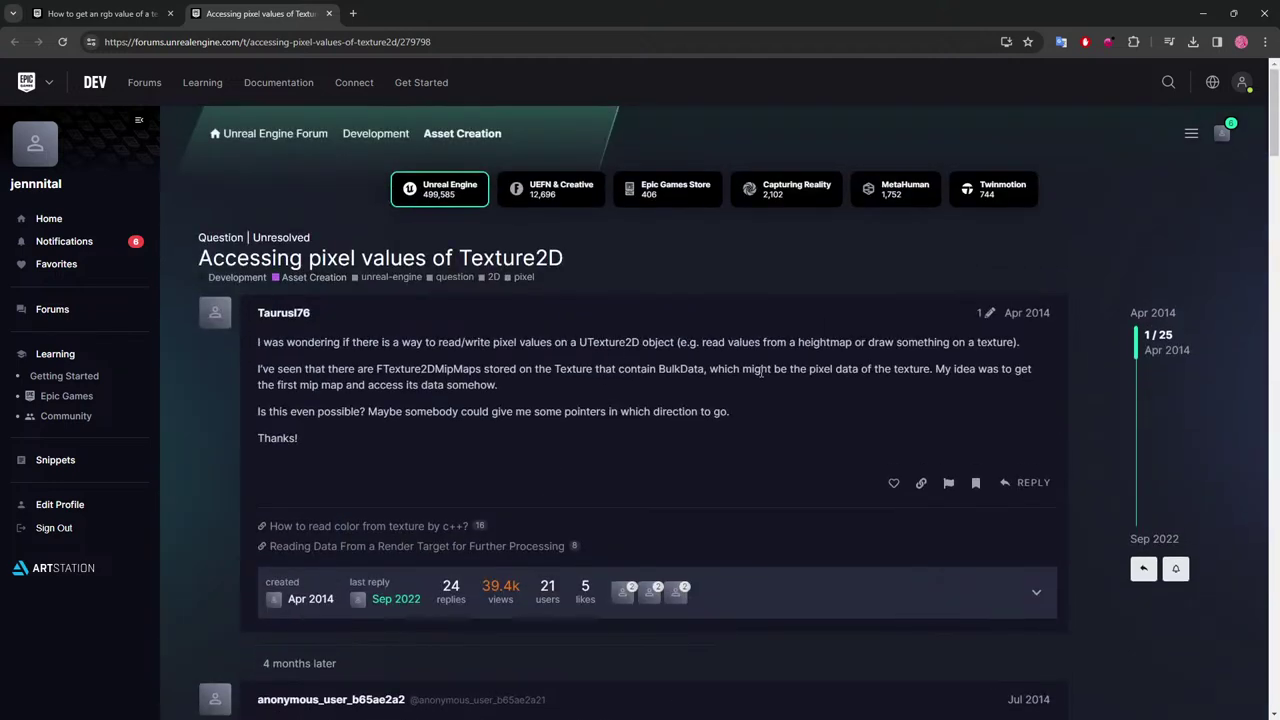
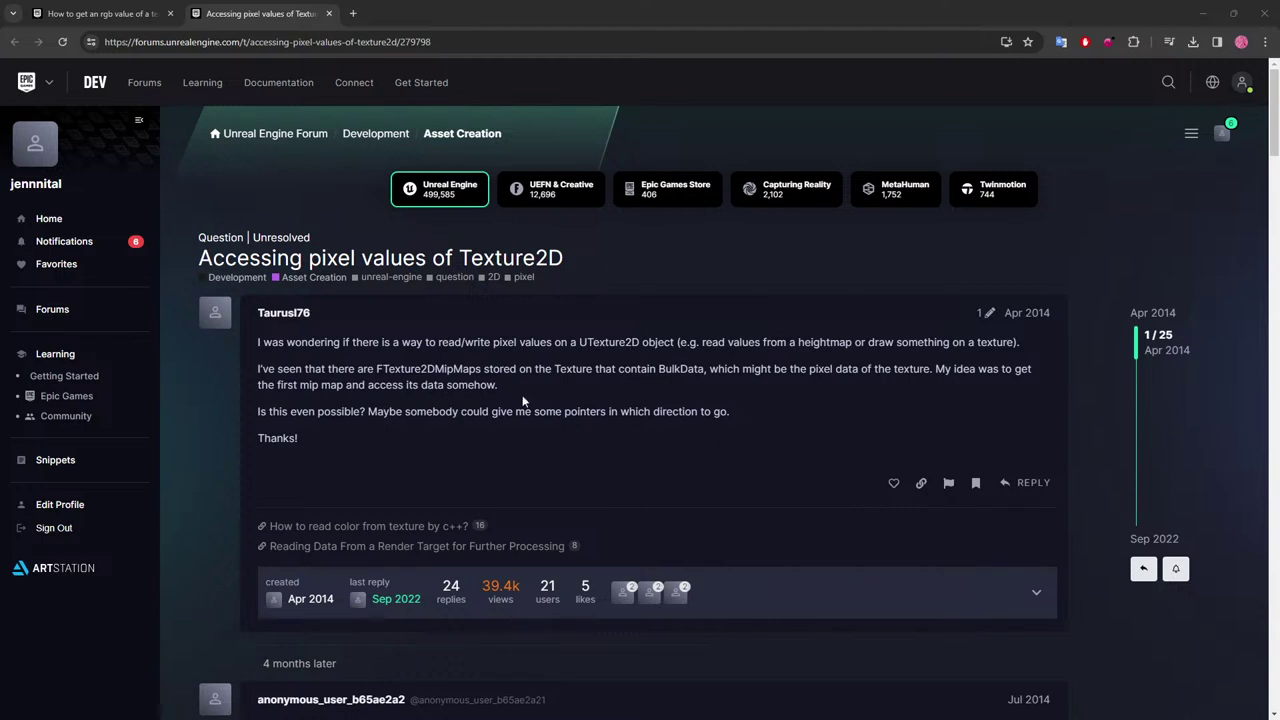
Read the first post's question about reading and writing Texture2D pixel values.
drag(448, 341, 686, 341)
click(579, 340)
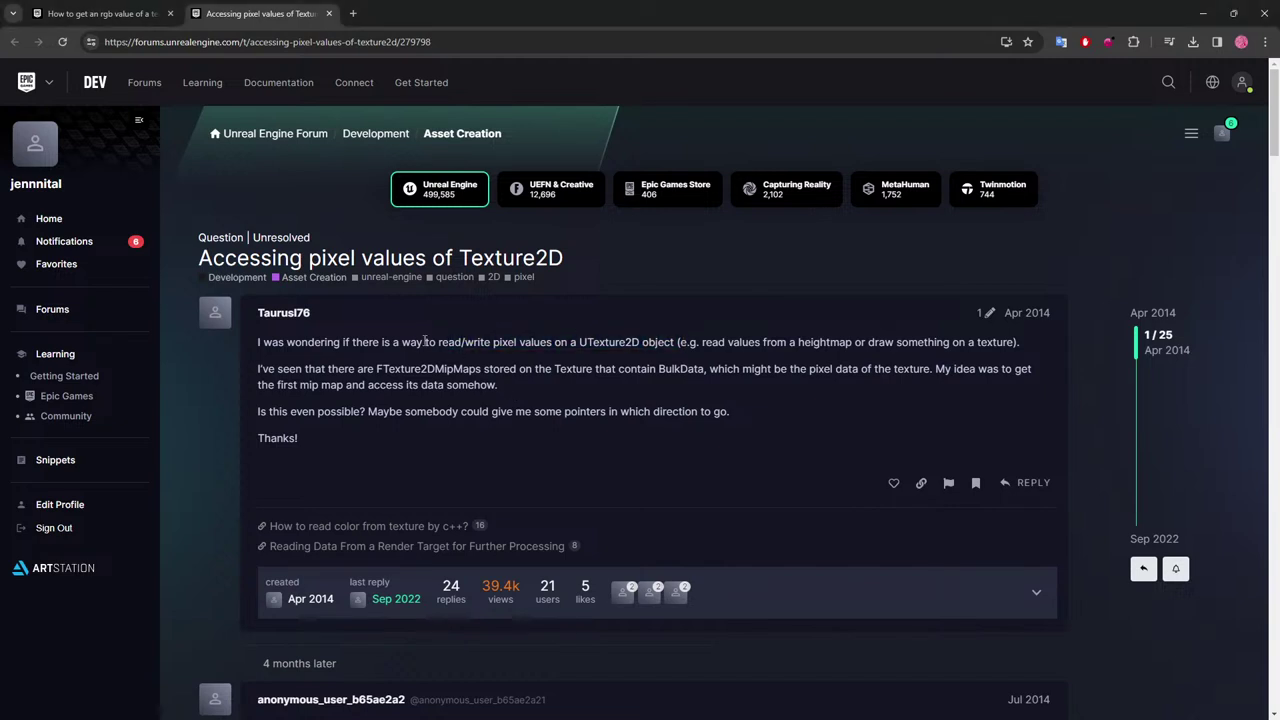
drag(425, 341, 610, 344)
click(610, 344)
drag(506, 368, 813, 406)
click(813, 406)
Read the Mips[0] reply and later answers, then return to the 'How to get an rgb value' thread.
scroll(795, 417, down, 5)
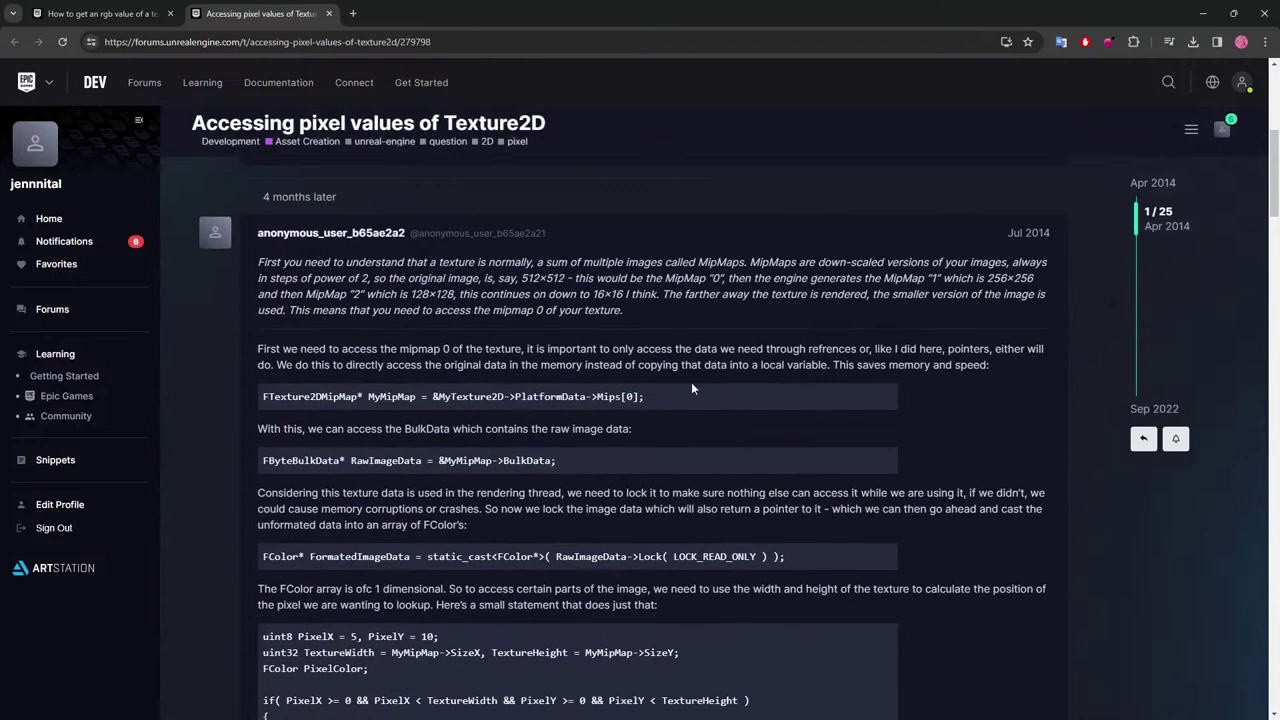
drag(410, 294, 645, 396)
click(727, 428)
scroll(727, 428, down, 8)
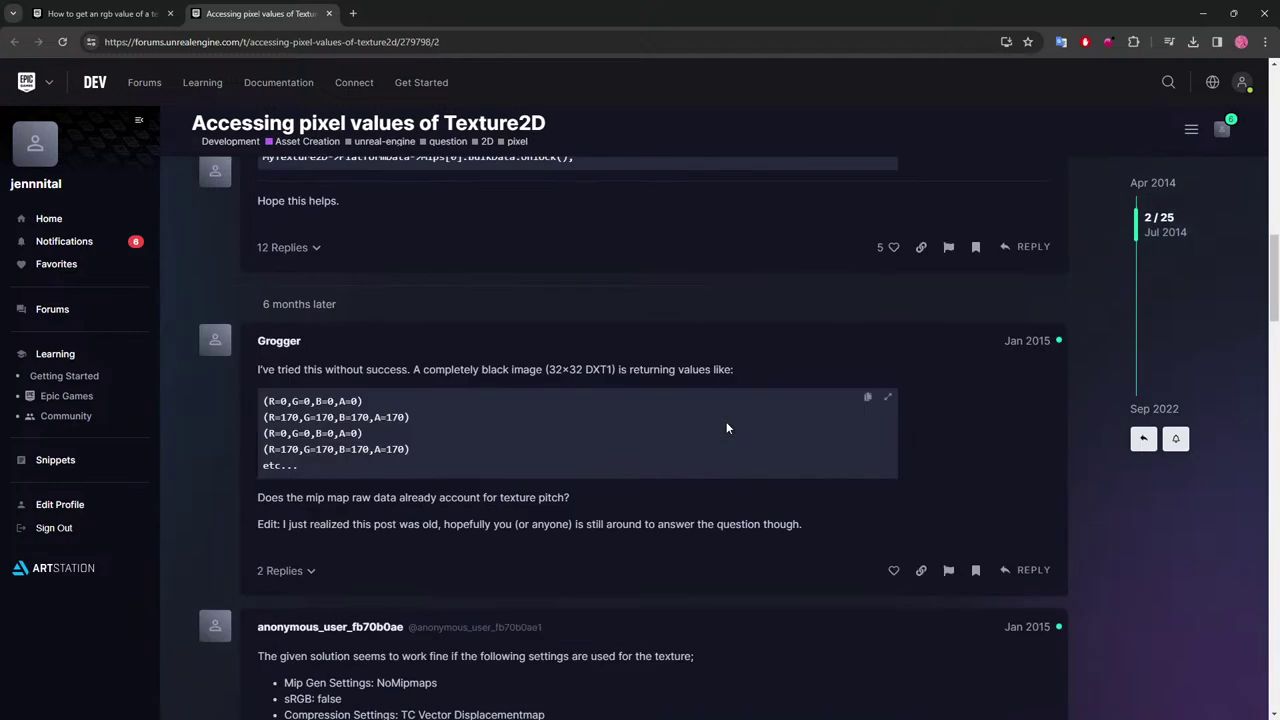
scroll(727, 425, down, 5)
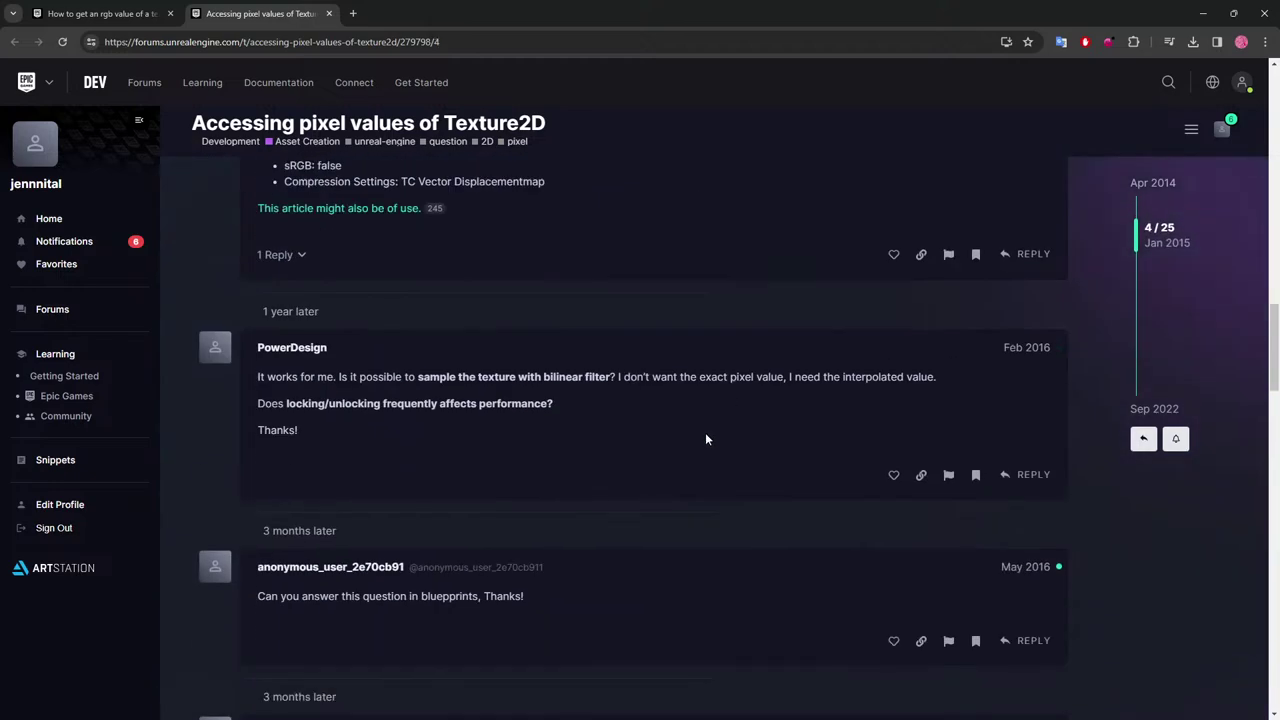
scroll(705, 438, down, 10)
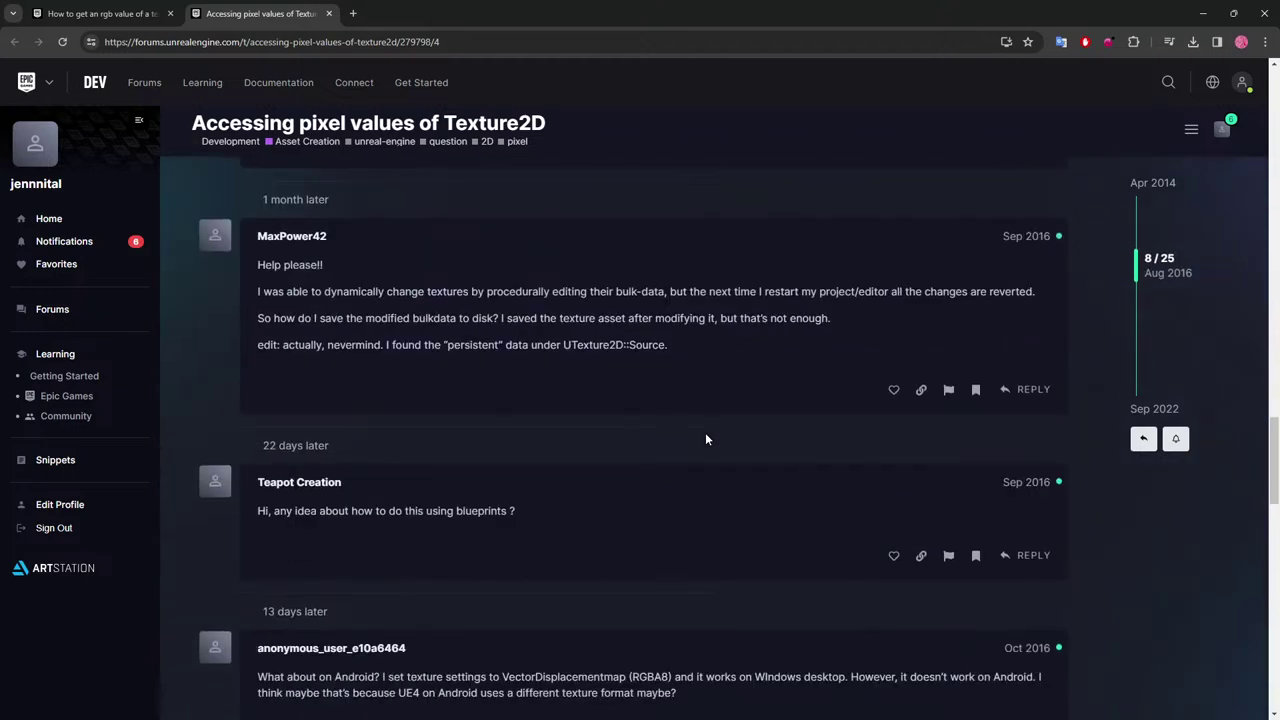
scroll(726, 420, down, 3)
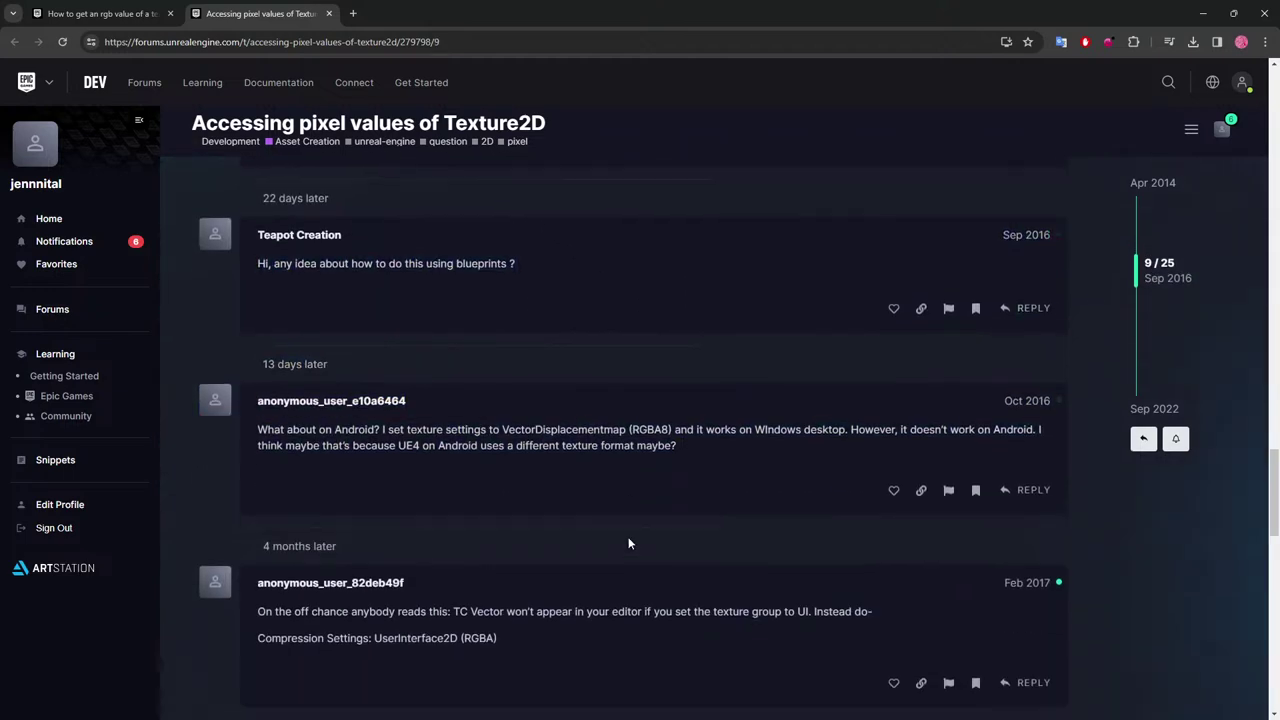
scroll(629, 543, down, 10)
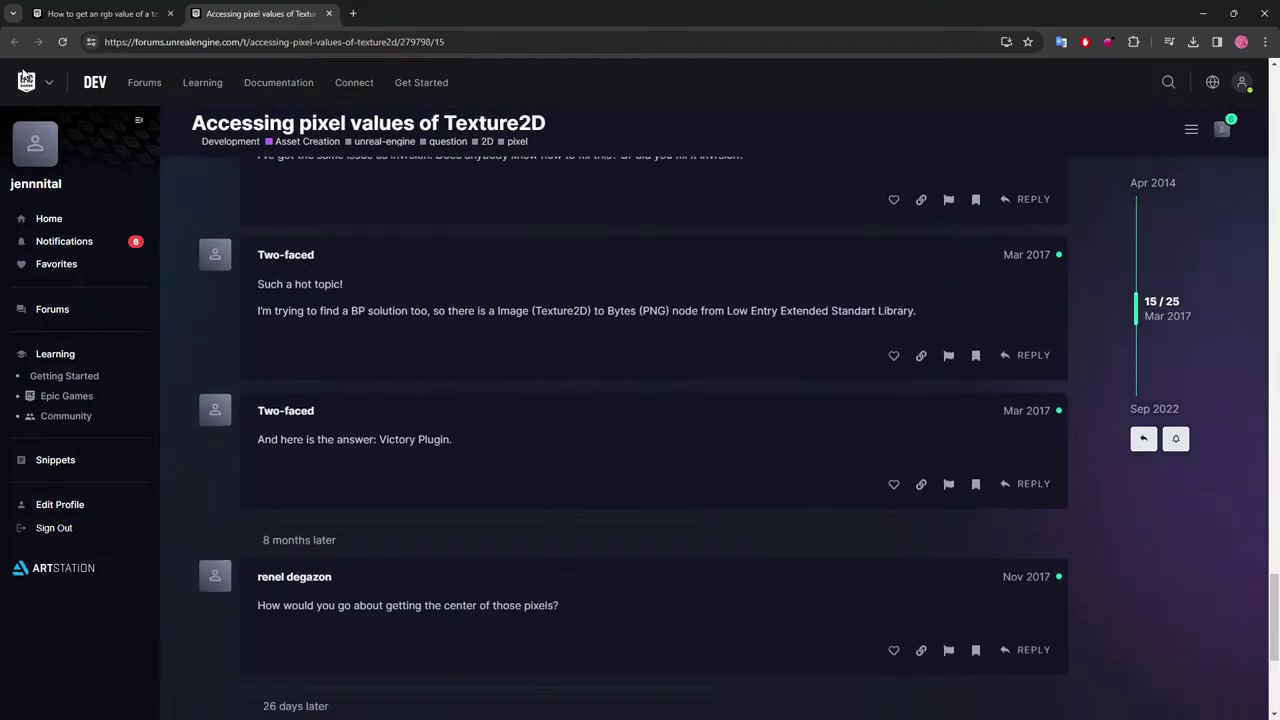
click(100, 13)
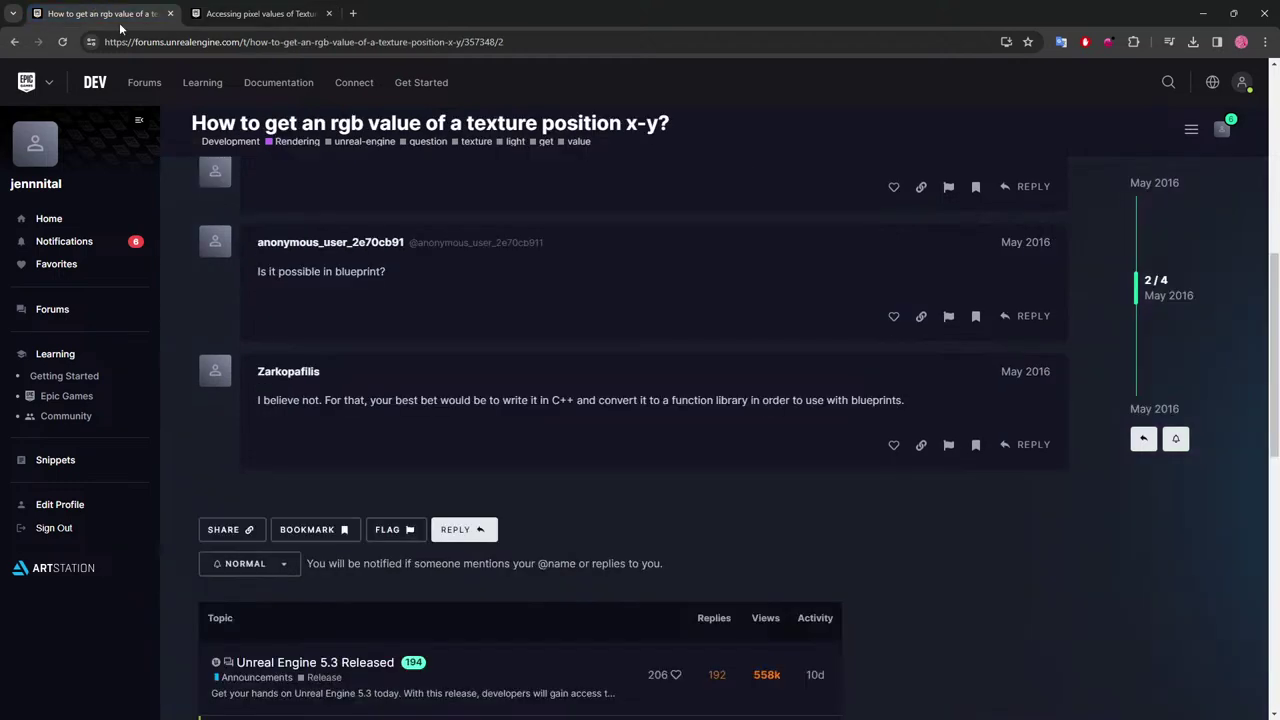
From the texture RGB Google results, open 'Why can material's base color accept RGB', then minimize the browser.
click(15, 42)
scroll(468, 314, down, 3)
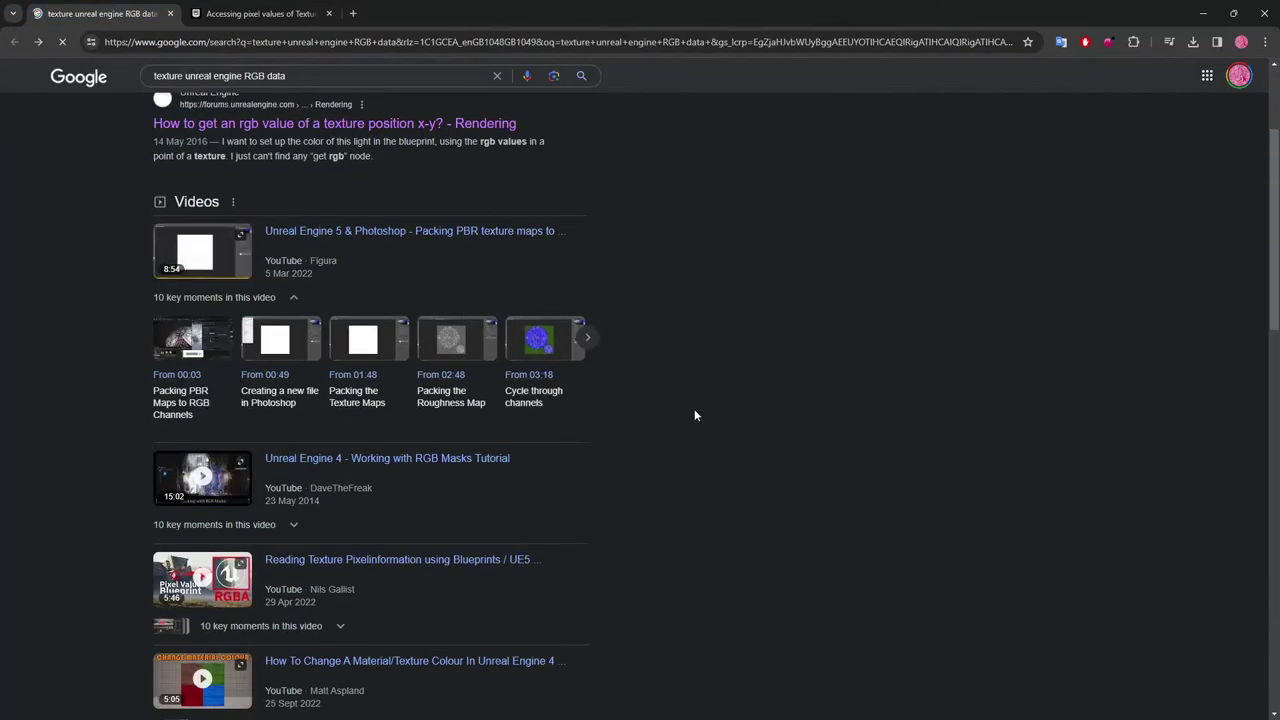
scroll(680, 437, down, 3)
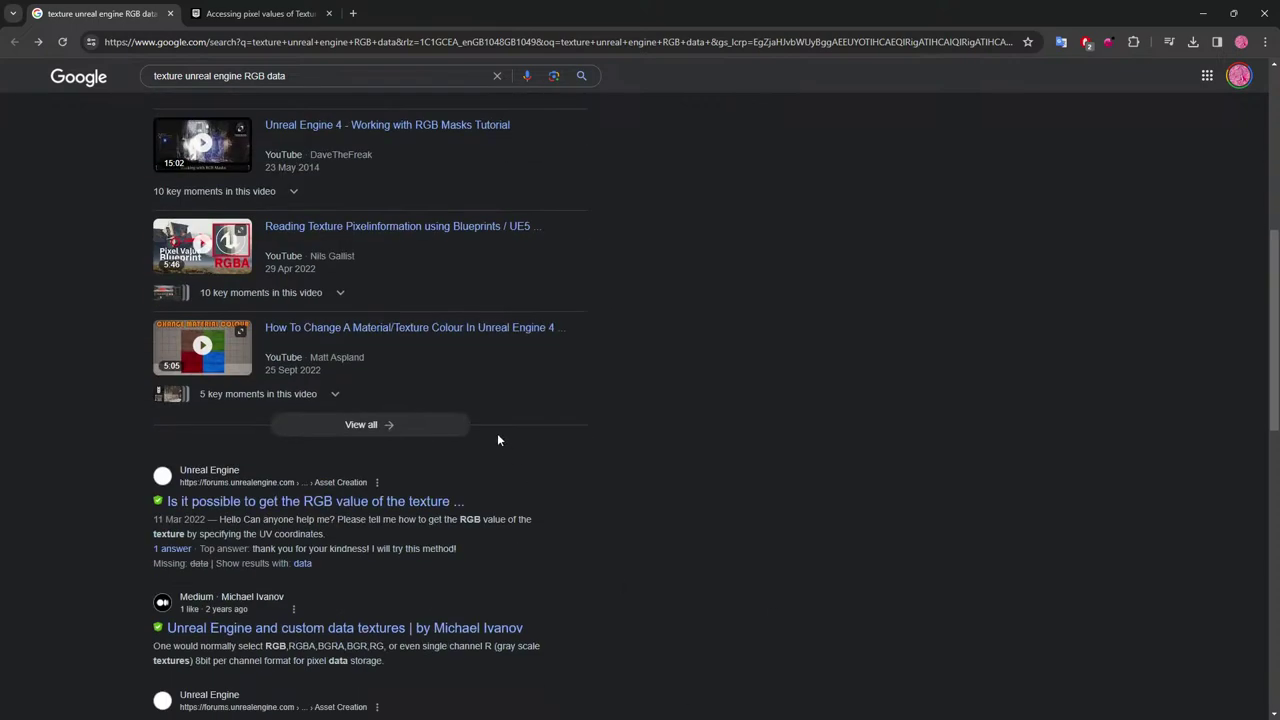
scroll(600, 382, down, 3)
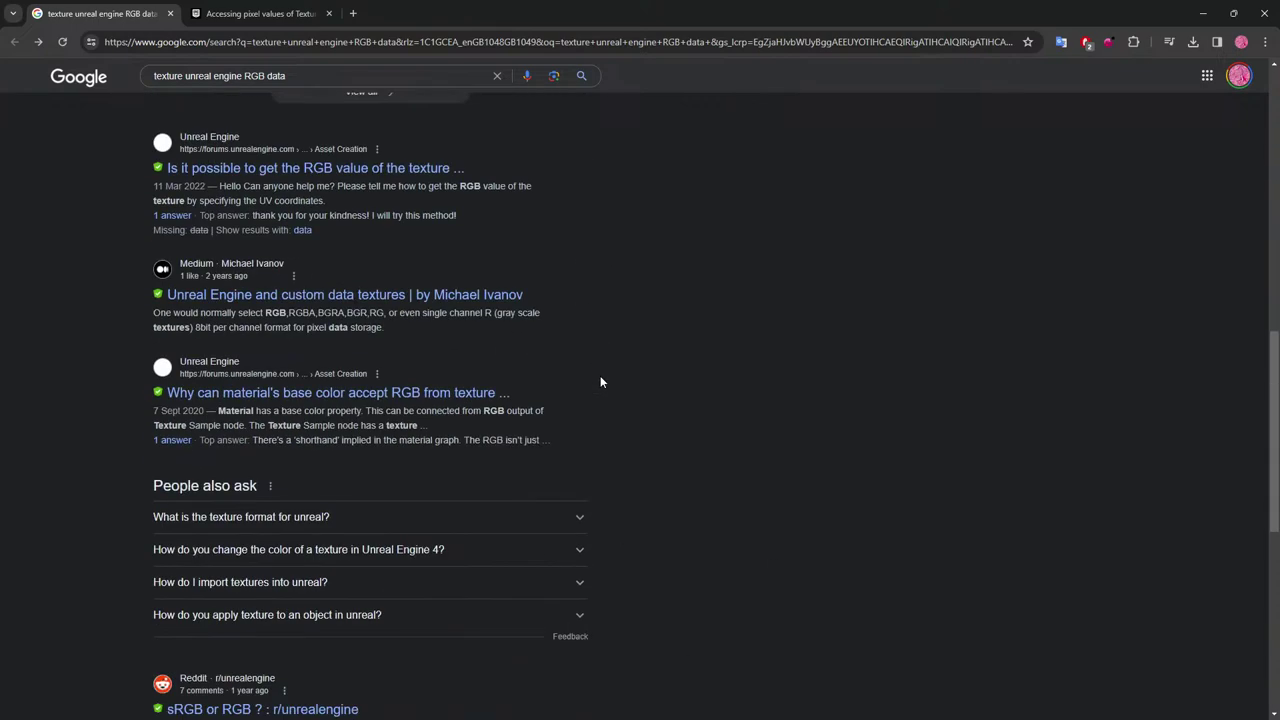
click(390, 302)
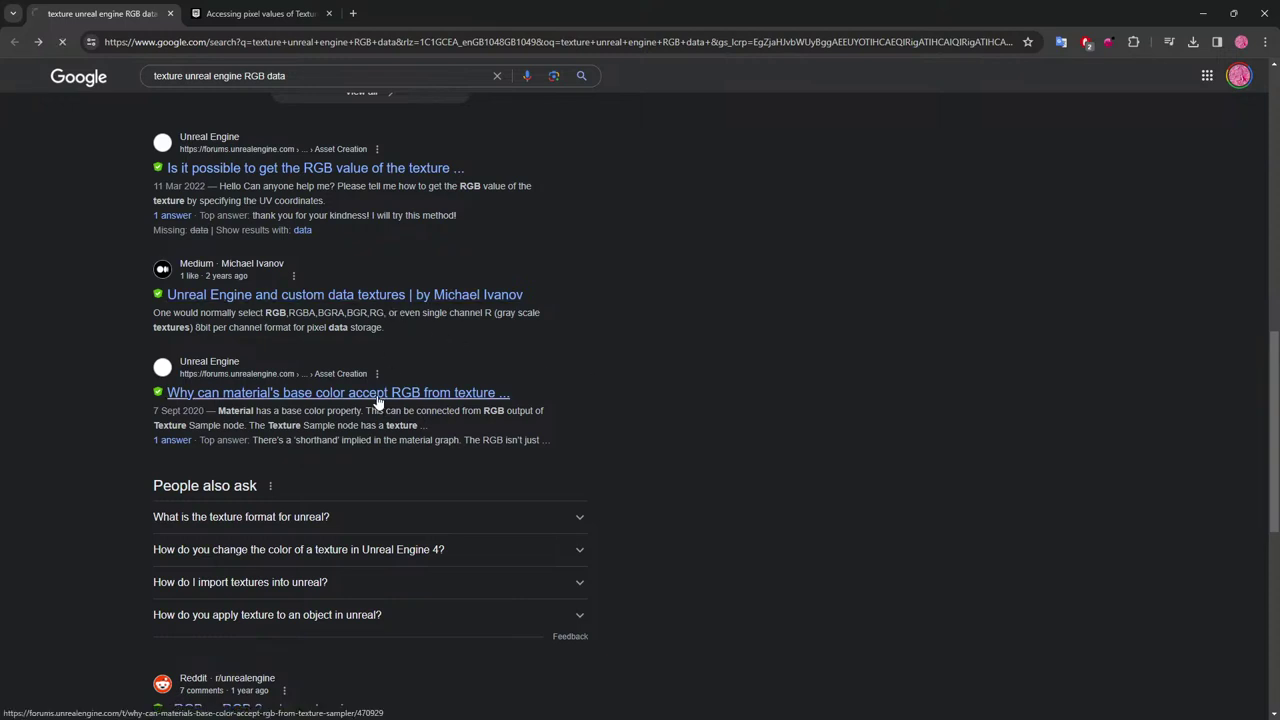
click(1207, 16)
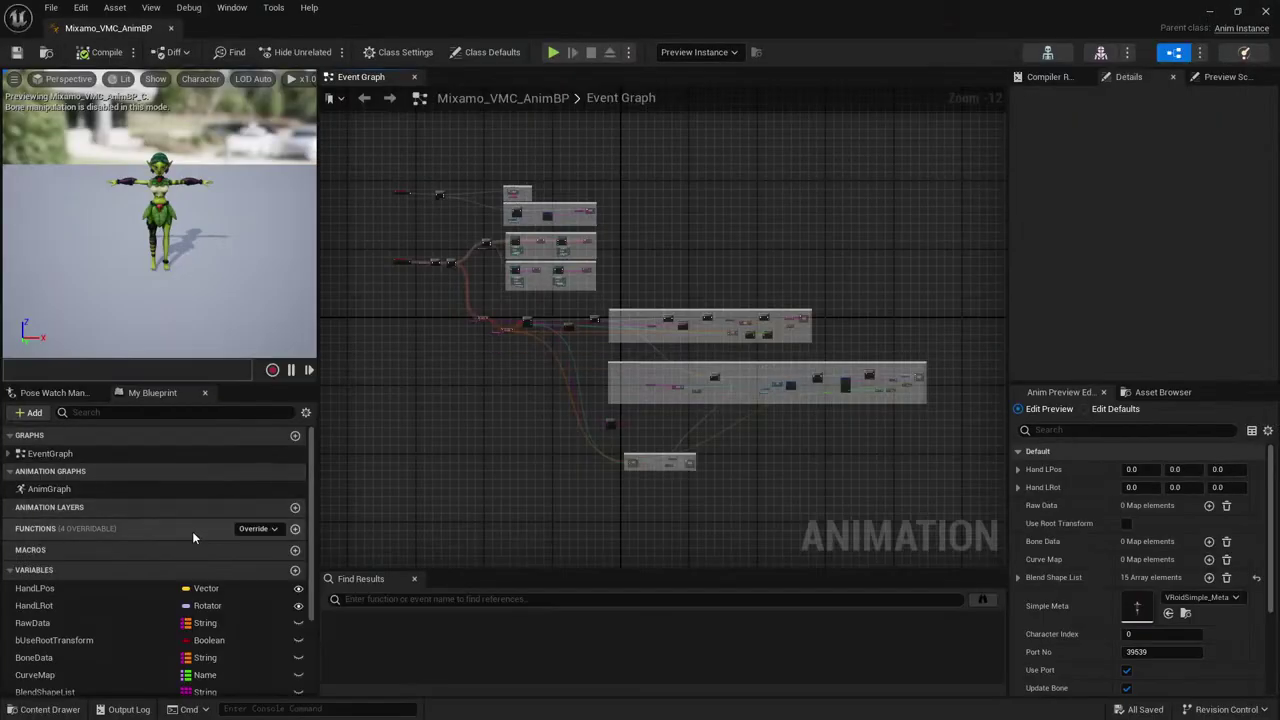
Add a new AnimBP variable NewVar typed as a Texture 2D object reference.
scroll(196, 536, down, 3)
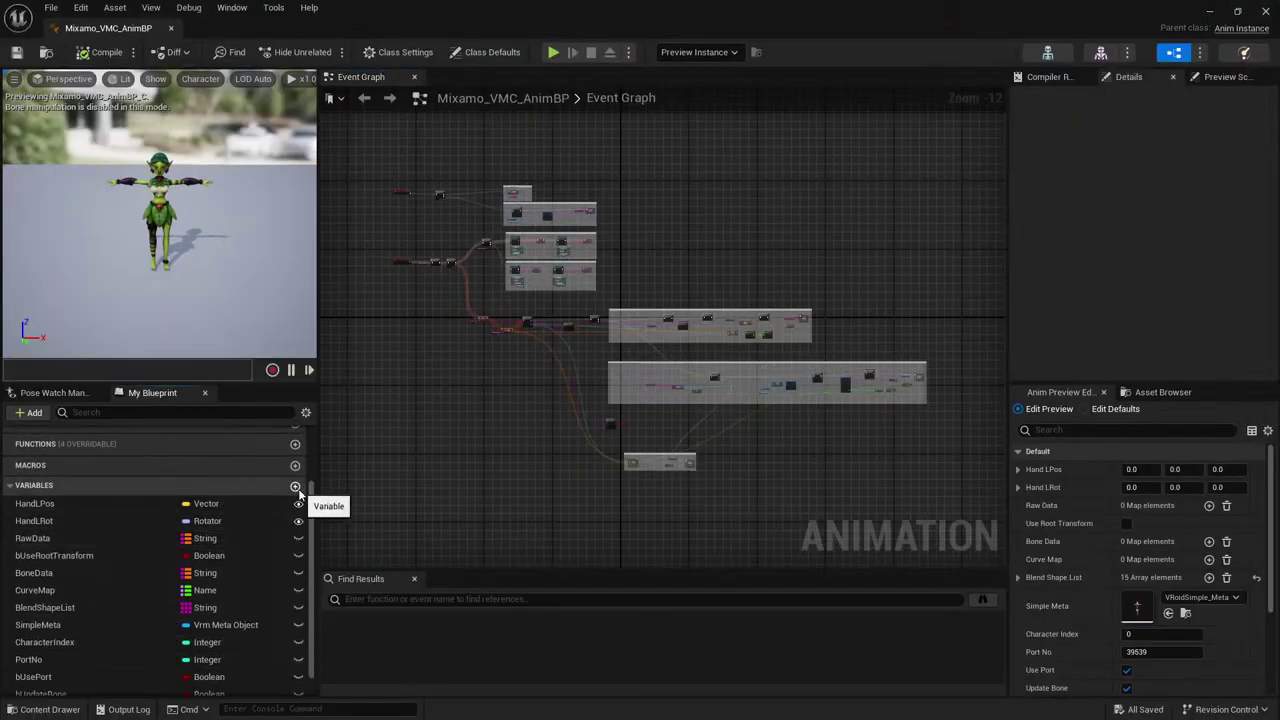
click(295, 486)
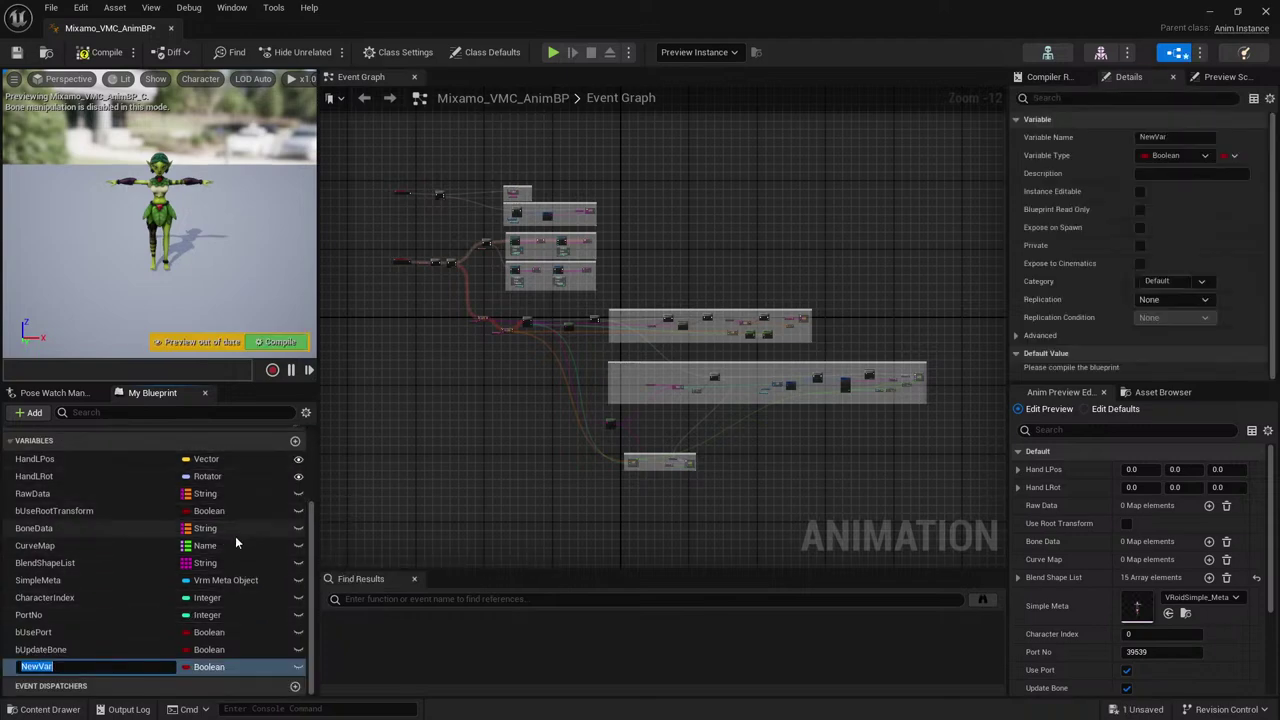
click(207, 667)
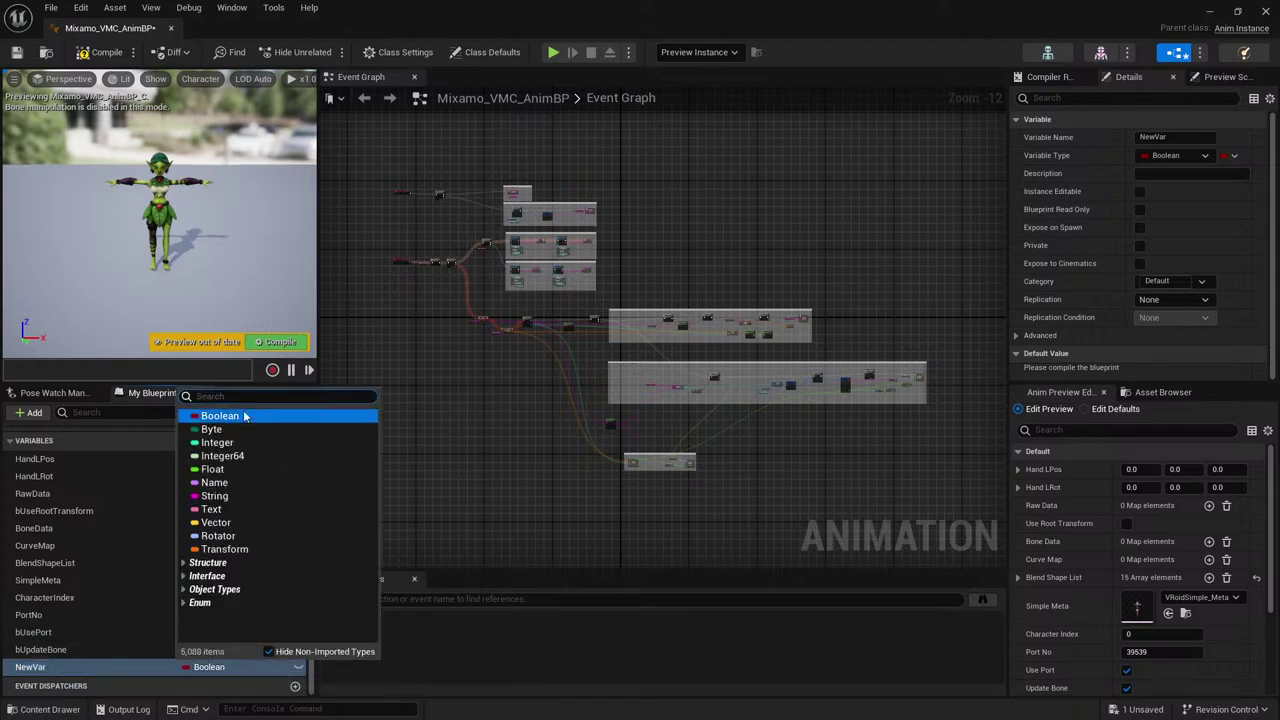
text(text)
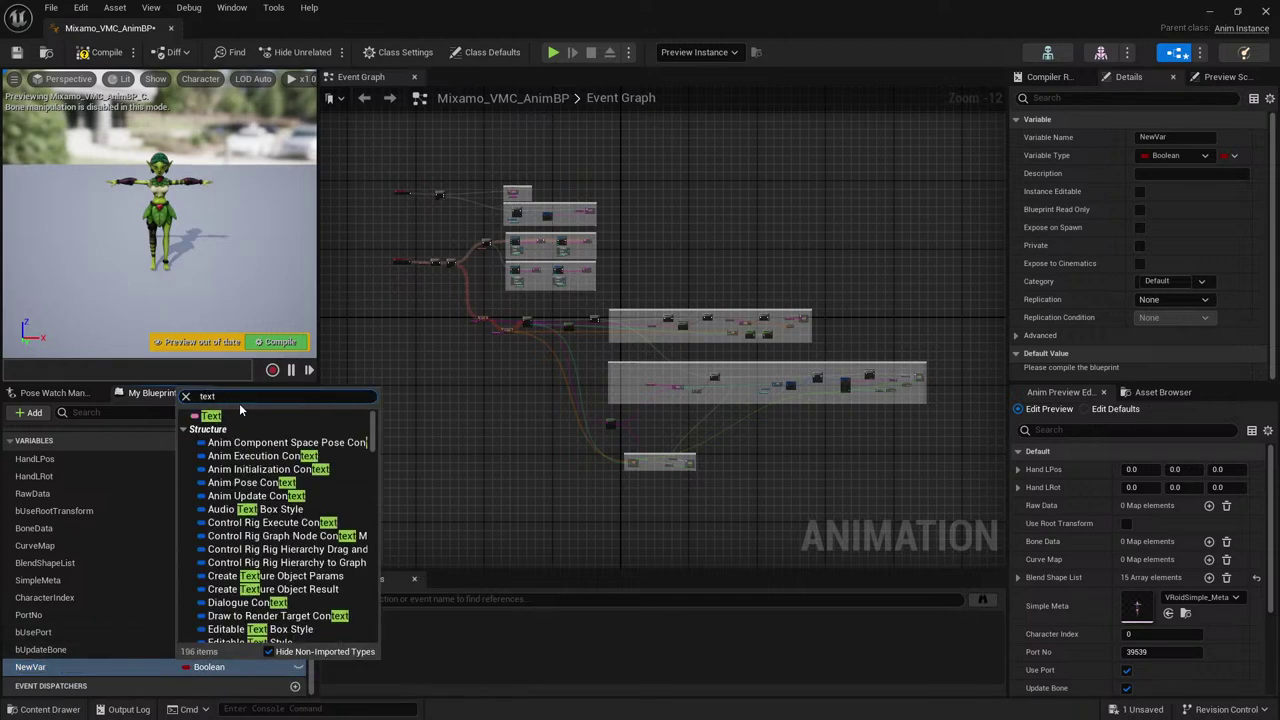
text(u)
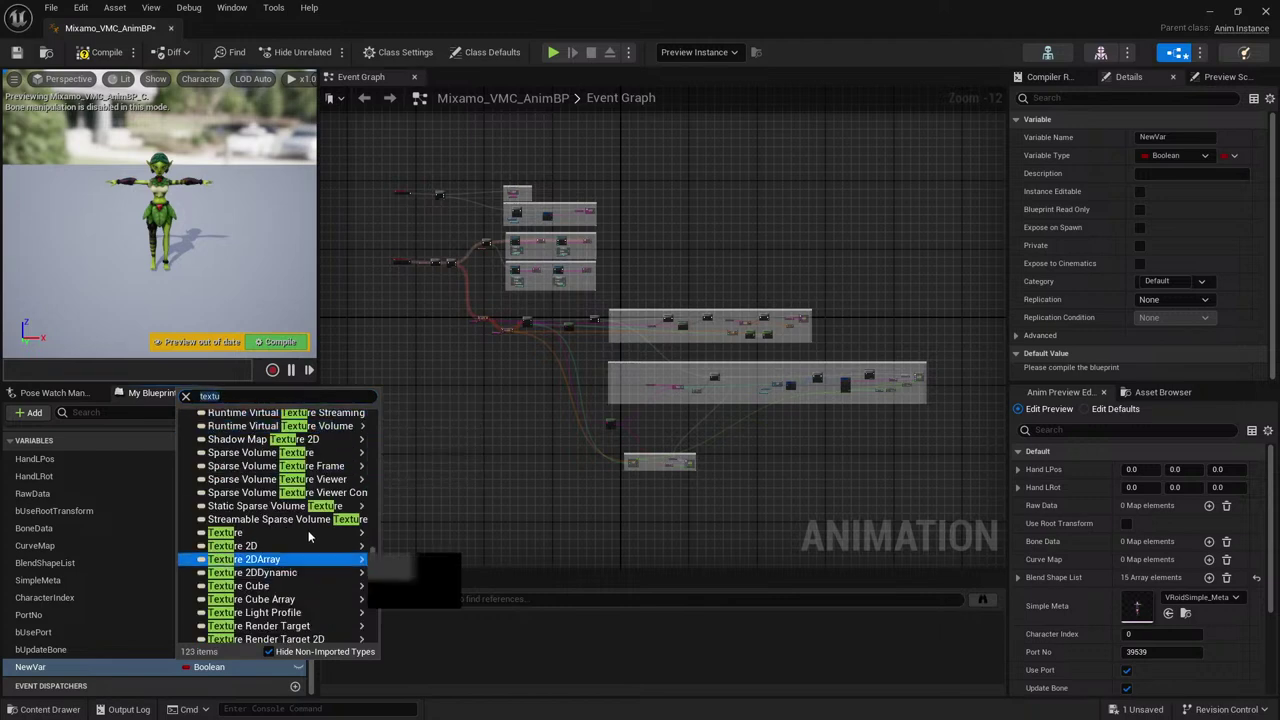
mouse_move(313, 549)
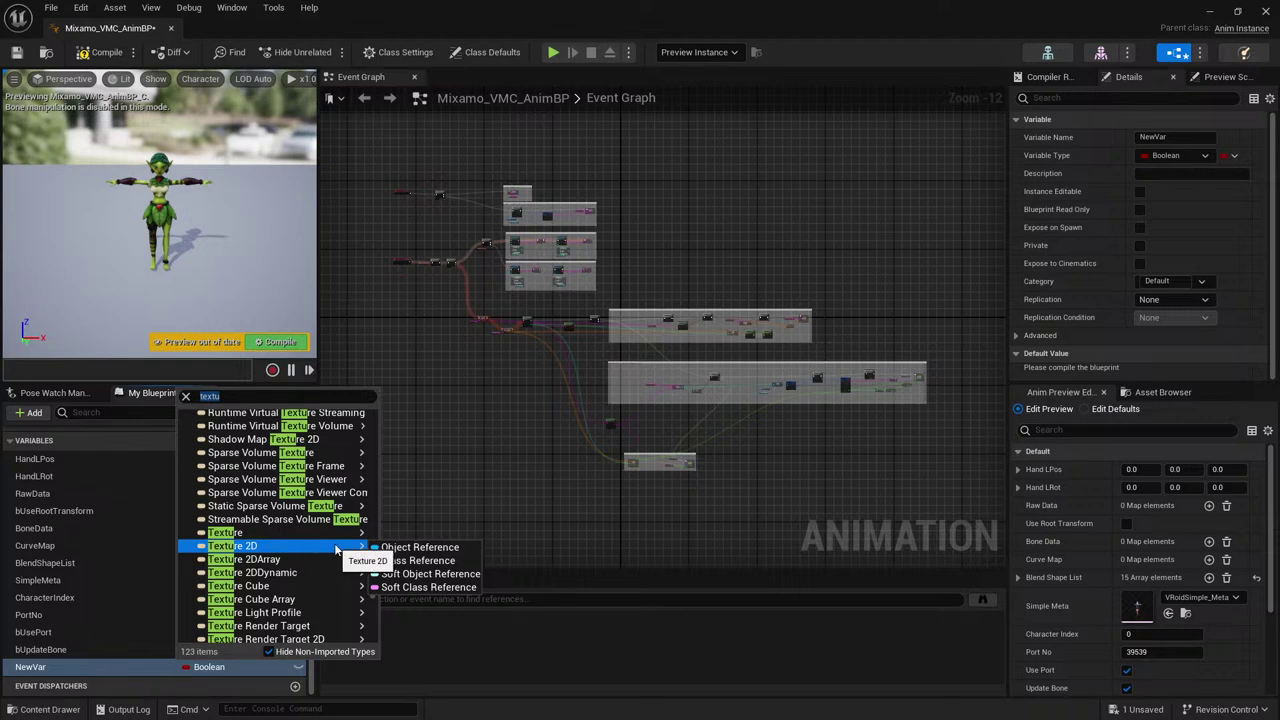
click(386, 547)
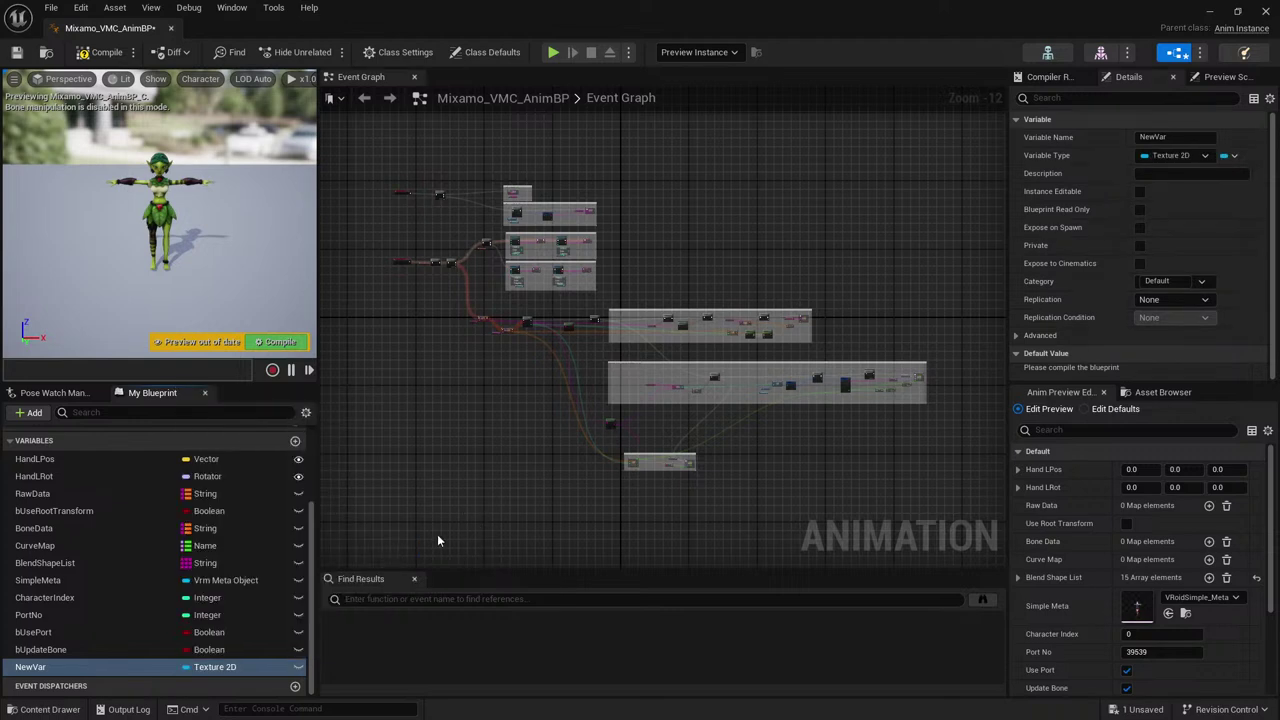
Place a Get NewVar node in the Event Graph.
right_drag(460, 485, 478, 370)
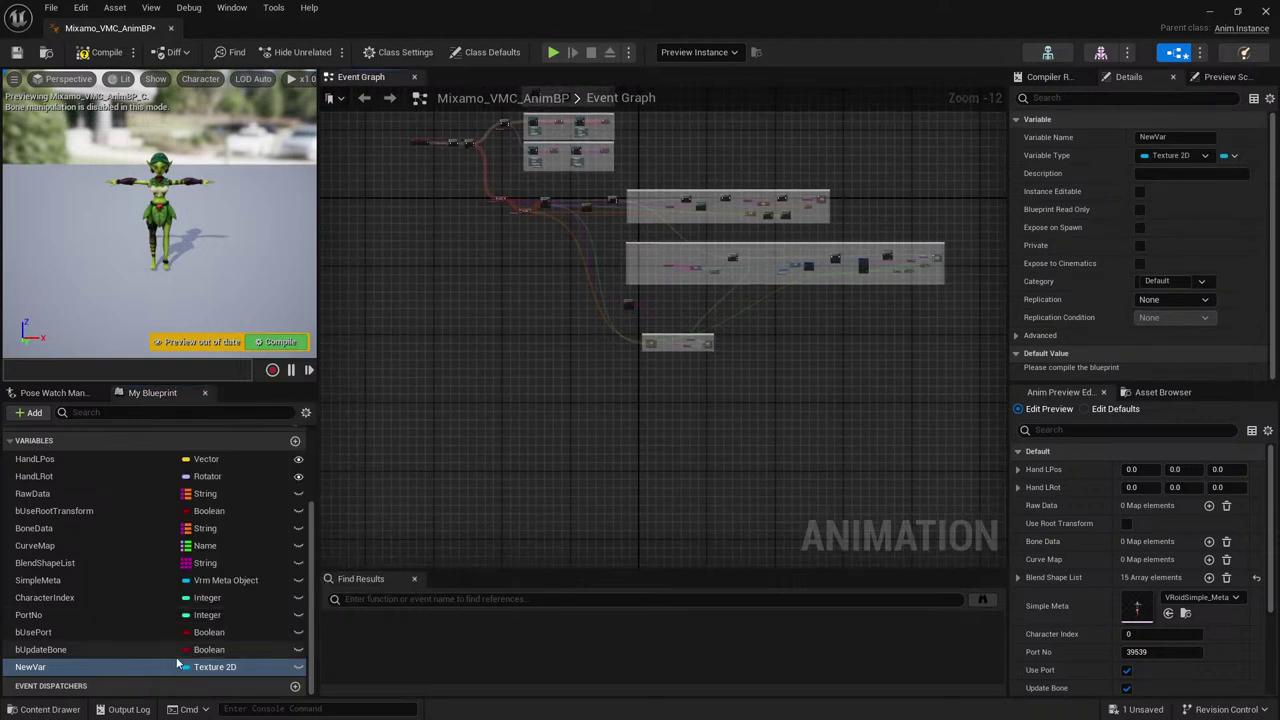
drag(177, 663, 432, 443)
scroll(460, 465, up, 3)
click(465, 466)
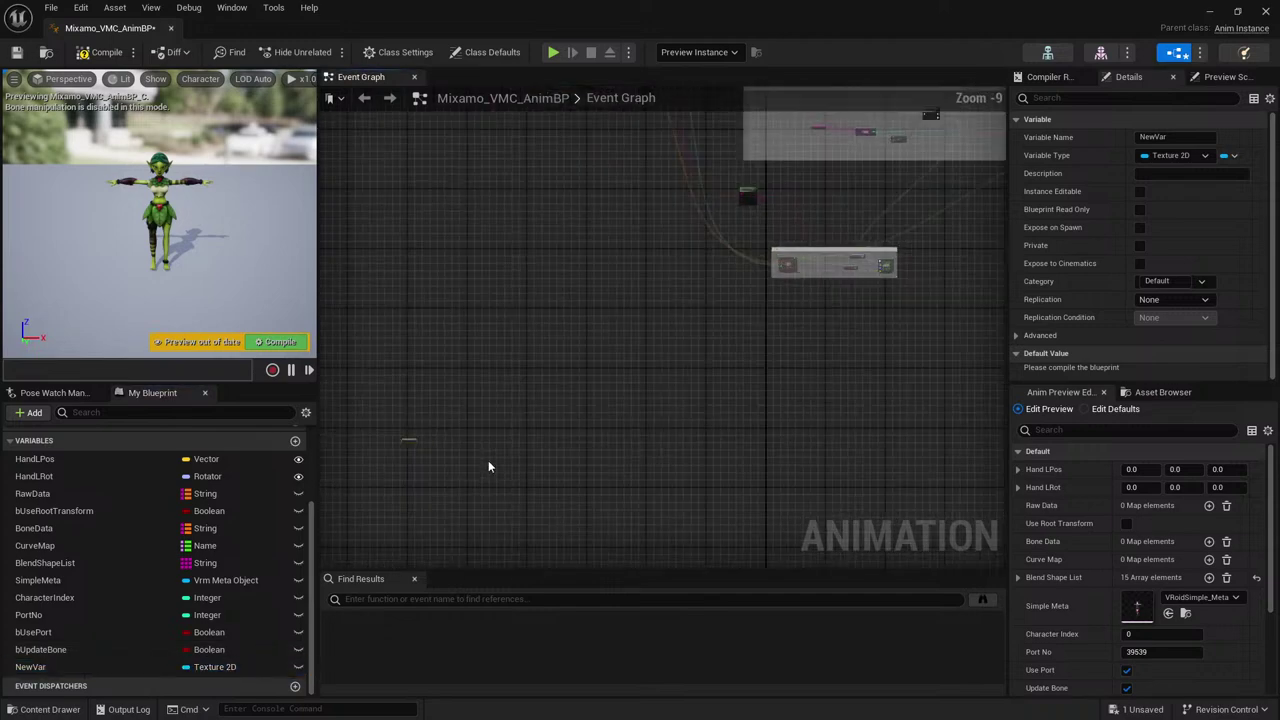
scroll(434, 435, up, 8)
Try a Get RGBCurve node wired from NewVar, then delete it.
drag(468, 408, 574, 344)
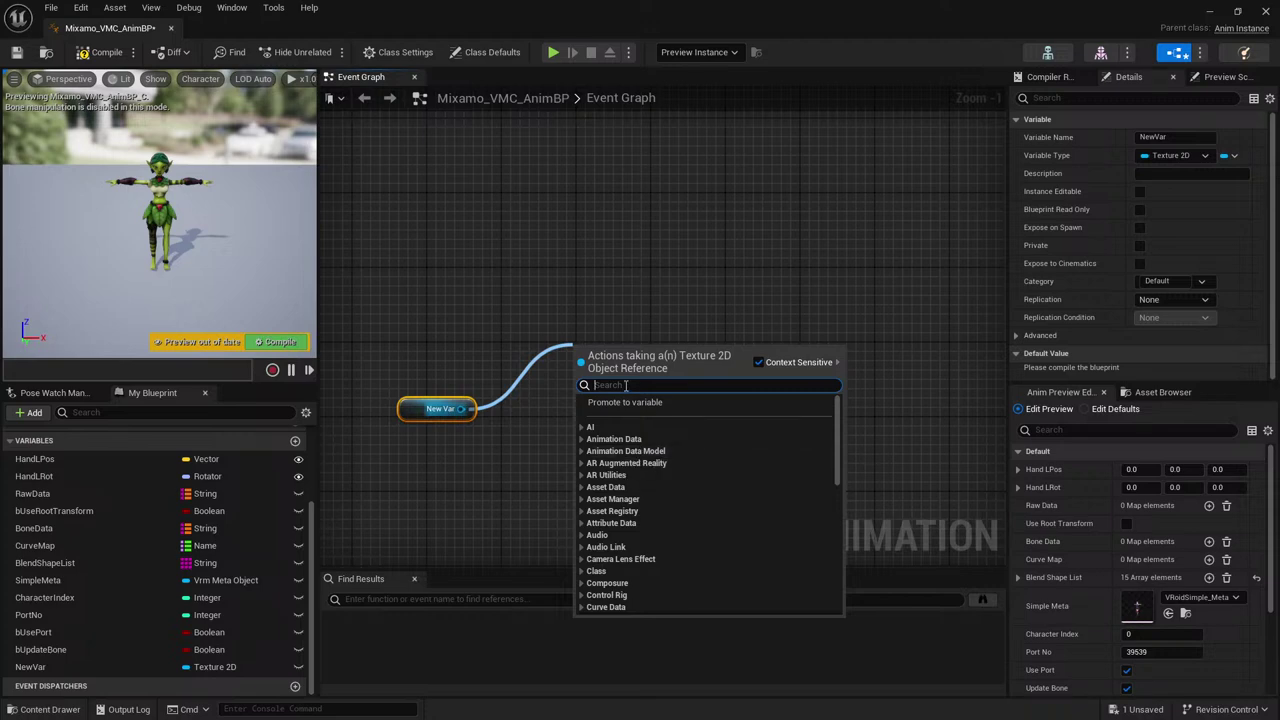
text(rgb)
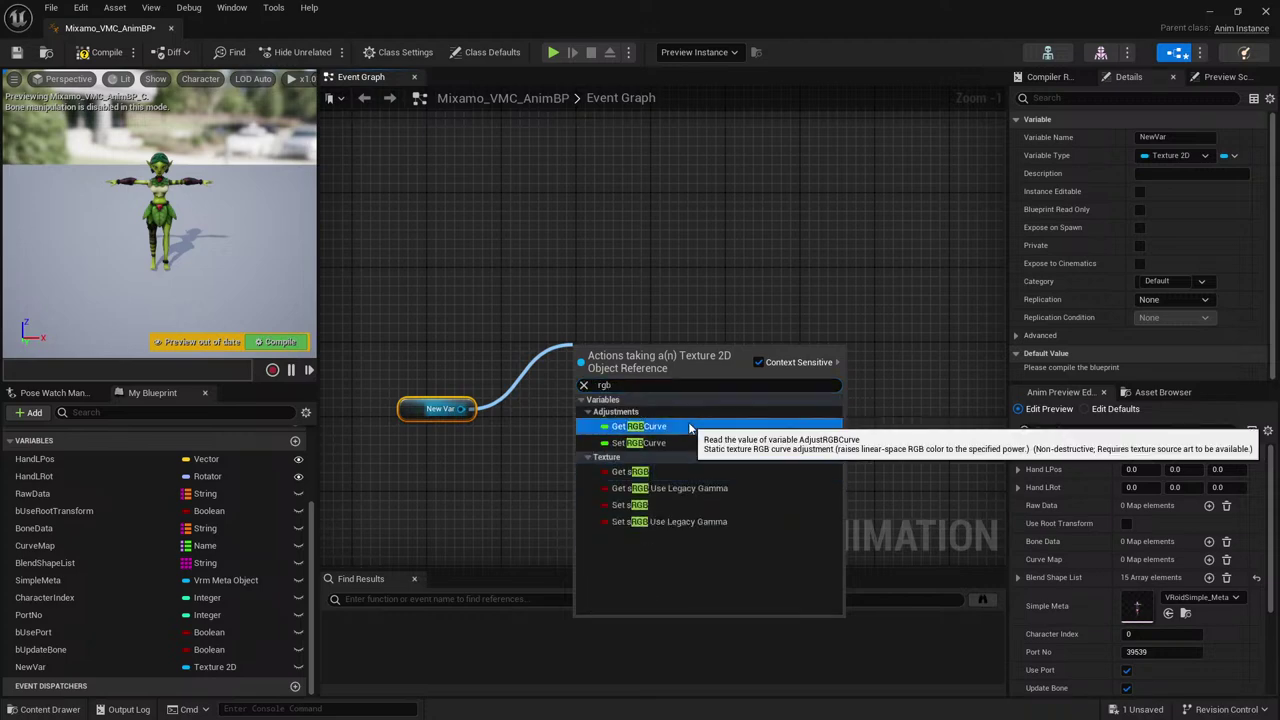
click(678, 426)
scroll(672, 354, up, 1)
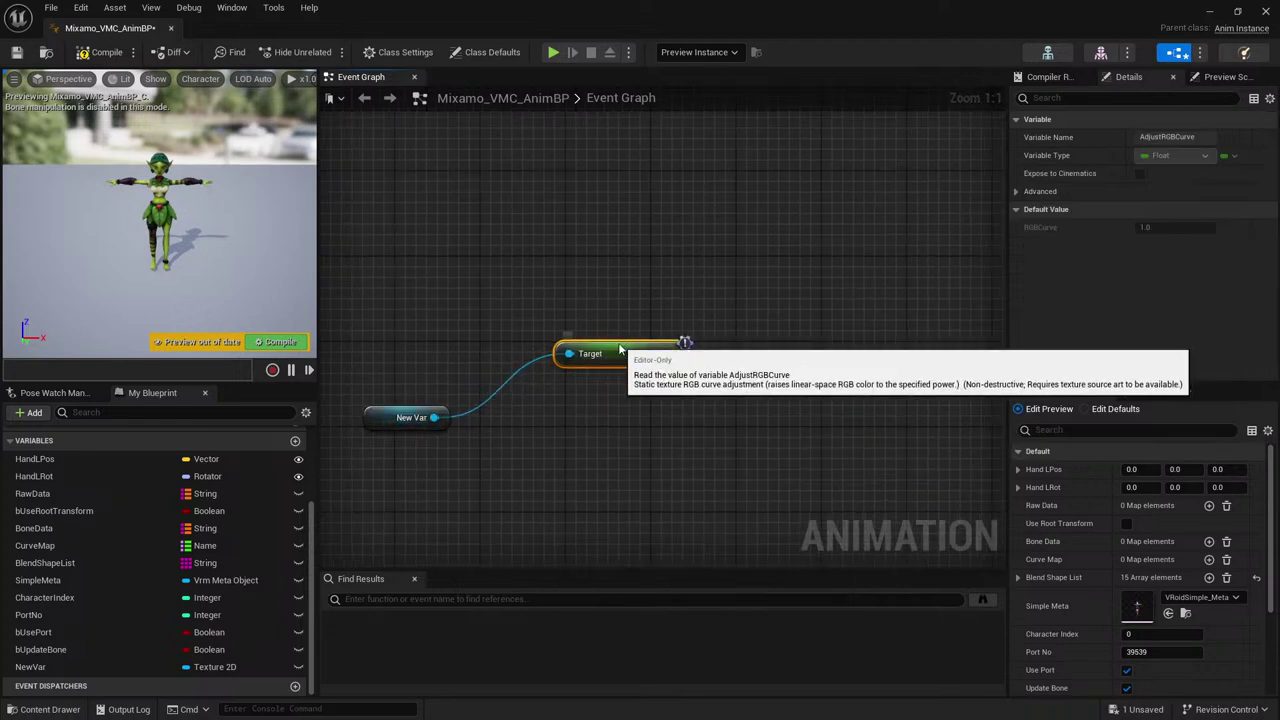
key(Delete)
drag(434, 417, 536, 382)
click(477, 383)
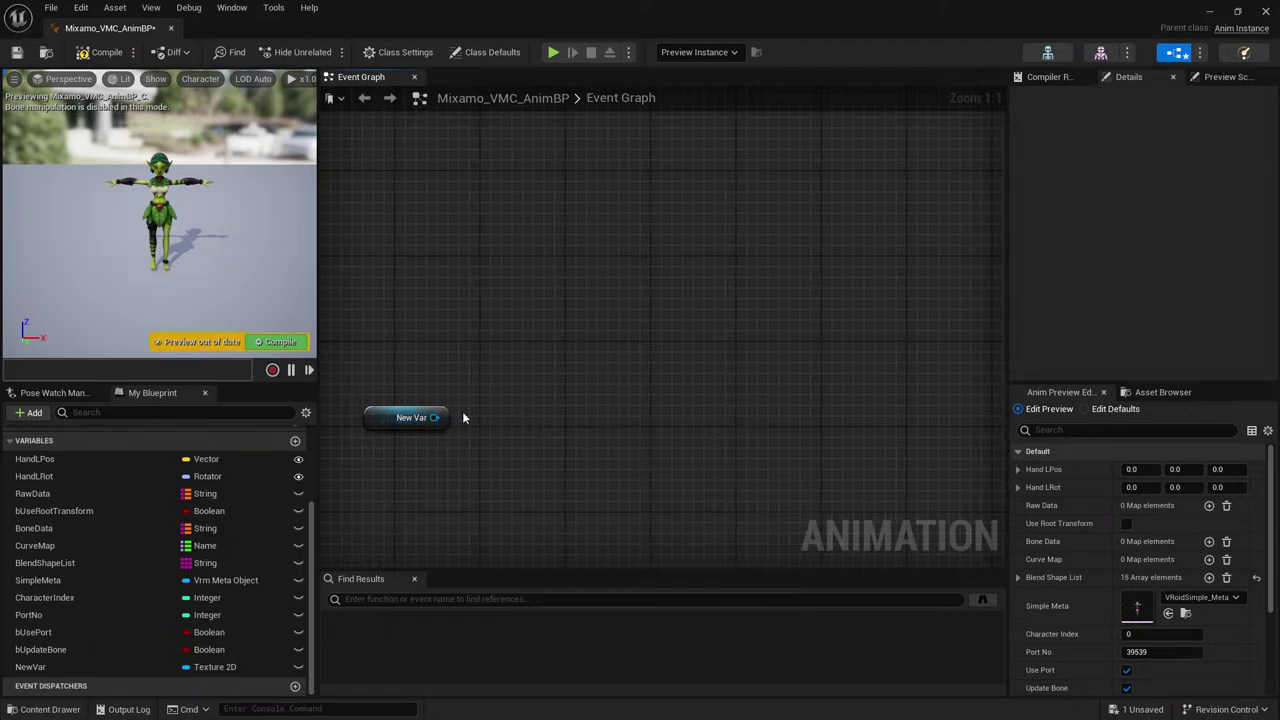
right_drag(482, 416, 520, 369)
Place a Get CurveMap node and arrange New Var just beneath it.
click(104, 545)
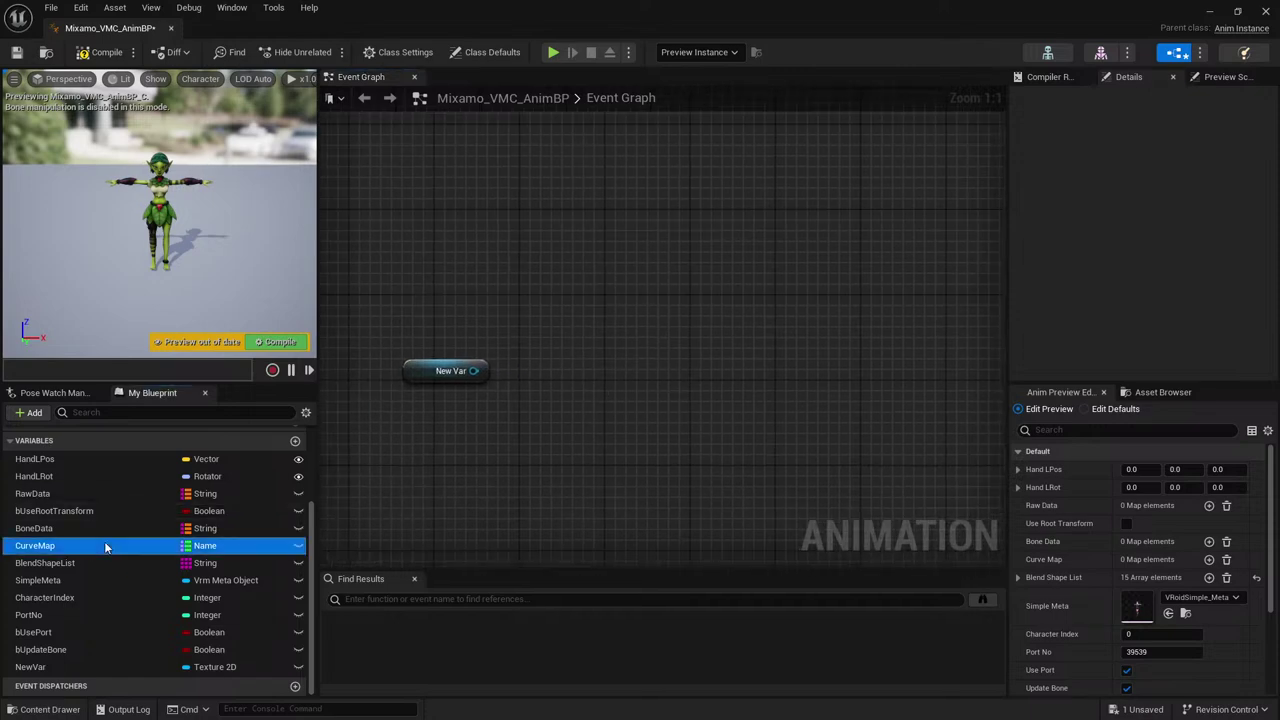
drag(104, 545, 413, 302)
click(460, 331)
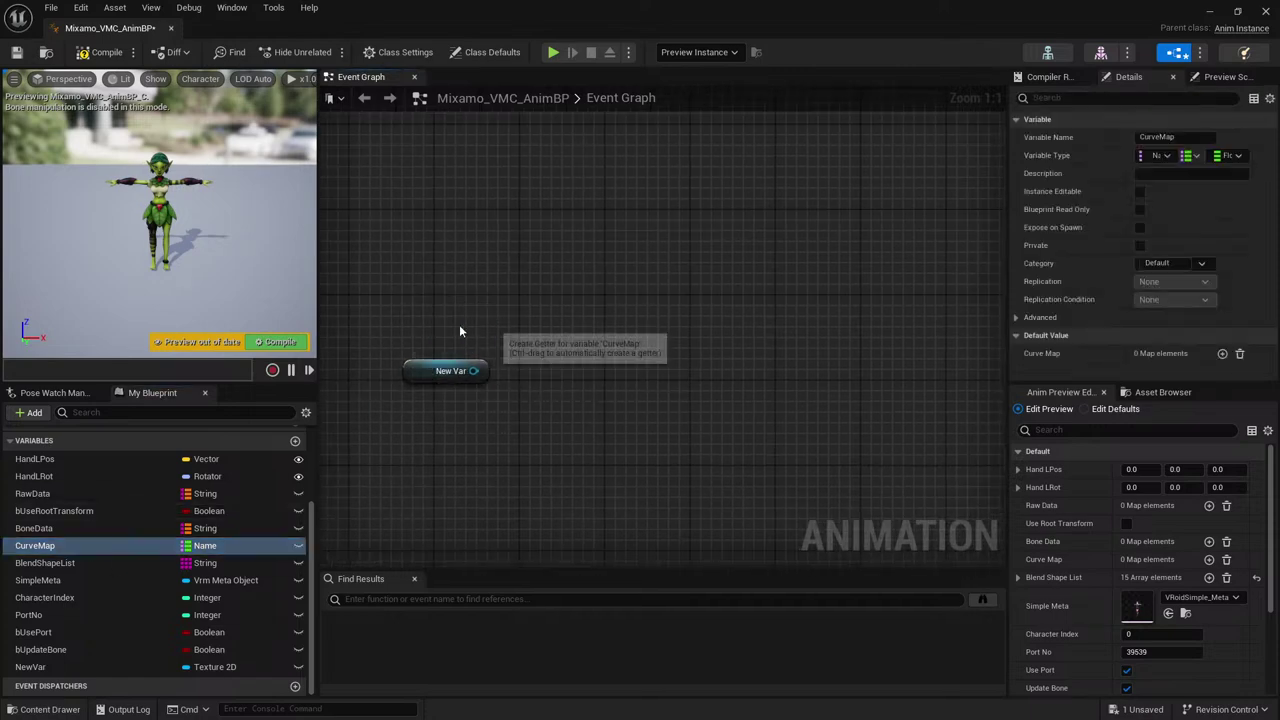
drag(445, 371, 564, 357)
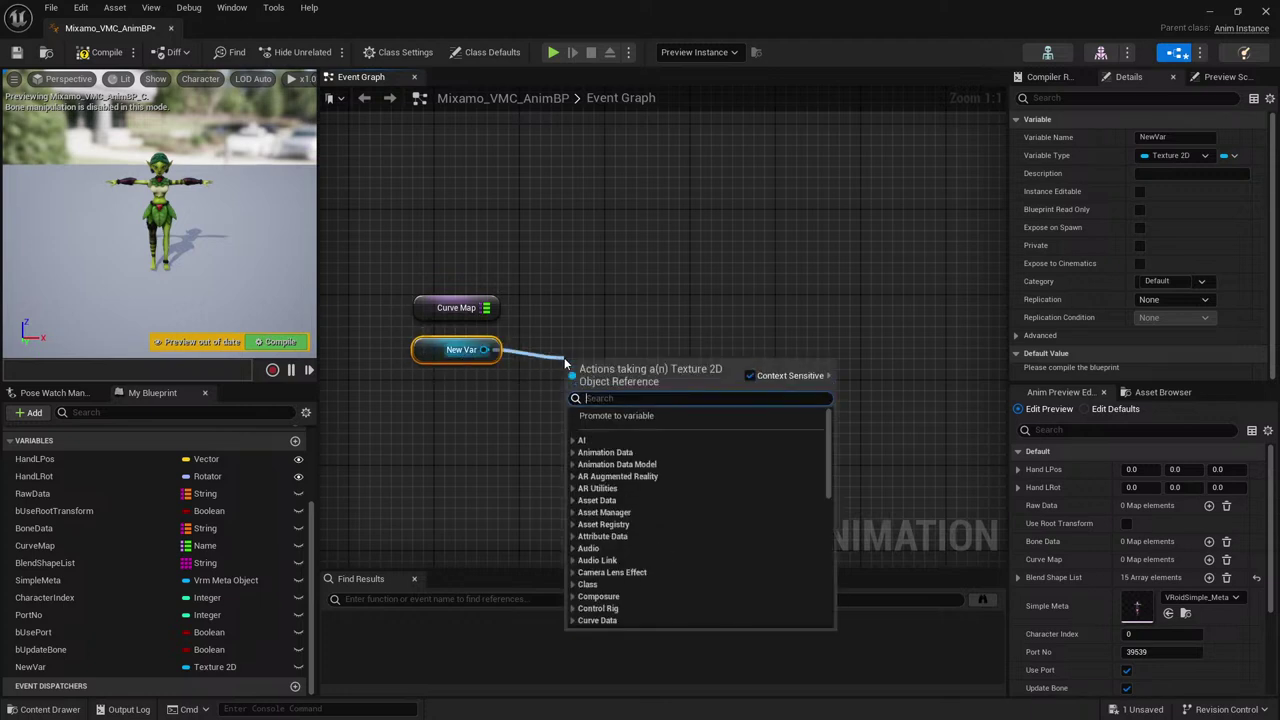
click(564, 357)
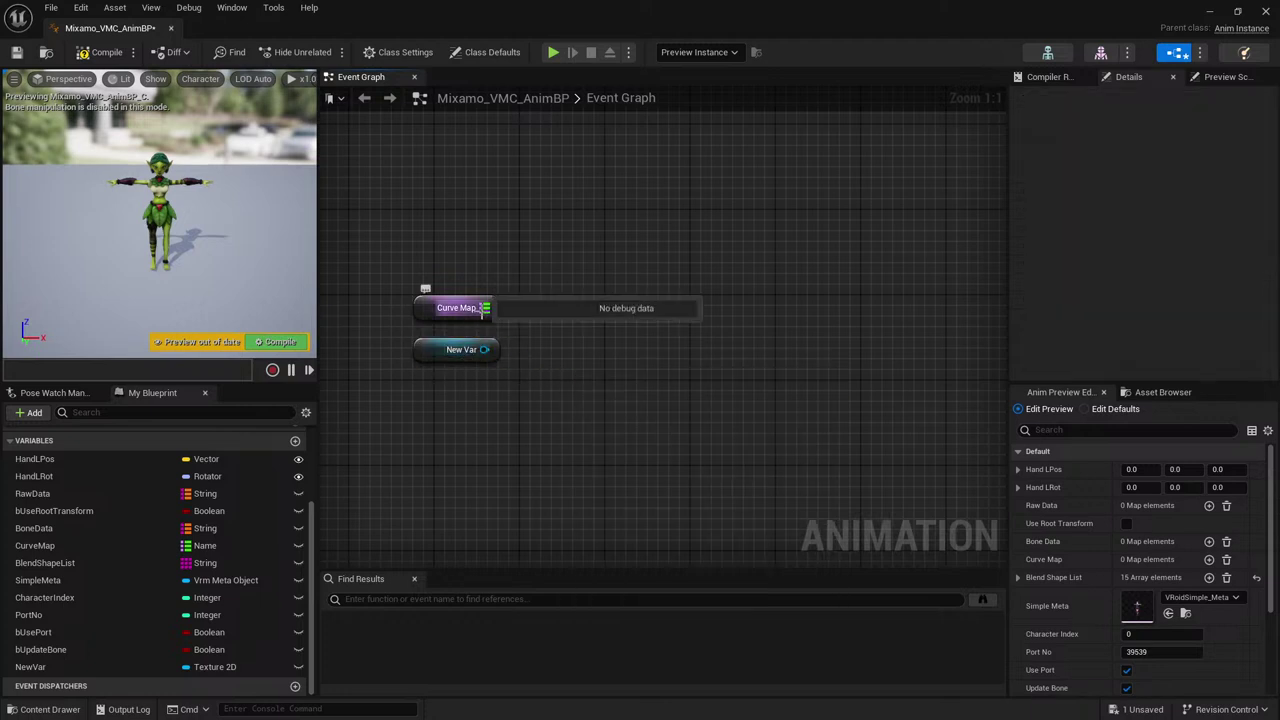
drag(484, 308, 553, 303)
click(449, 309)
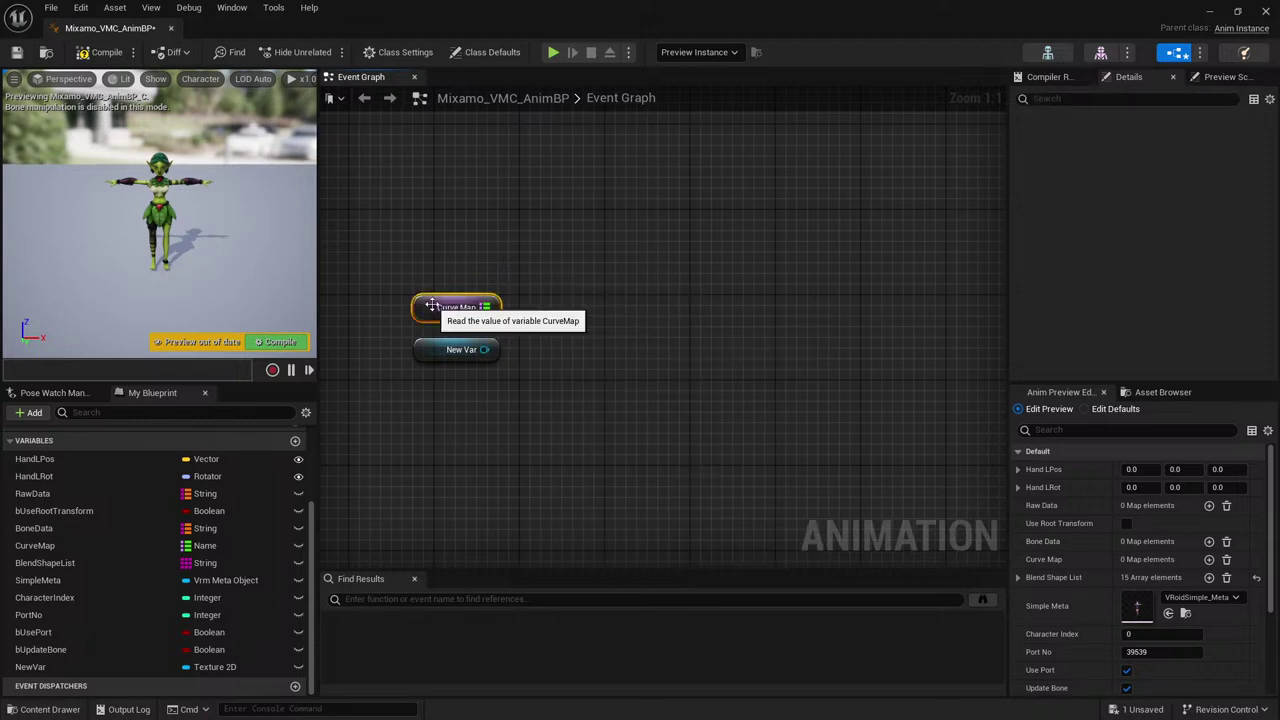
click(456, 307)
Pan the AnimBP Event Graph, then minimize the Blueprint editor to reveal the NvidiaOSCTest level.
drag(1008, 170, 668, 163)
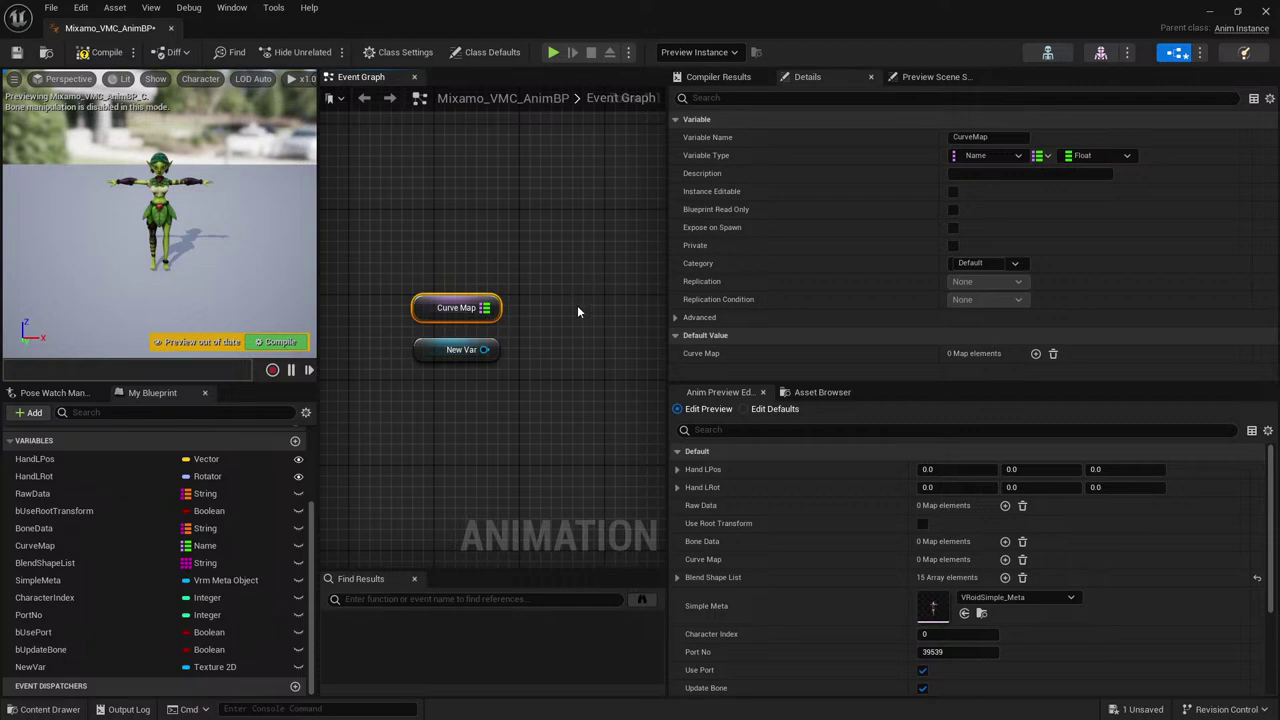
right_drag(597, 294, 574, 258)
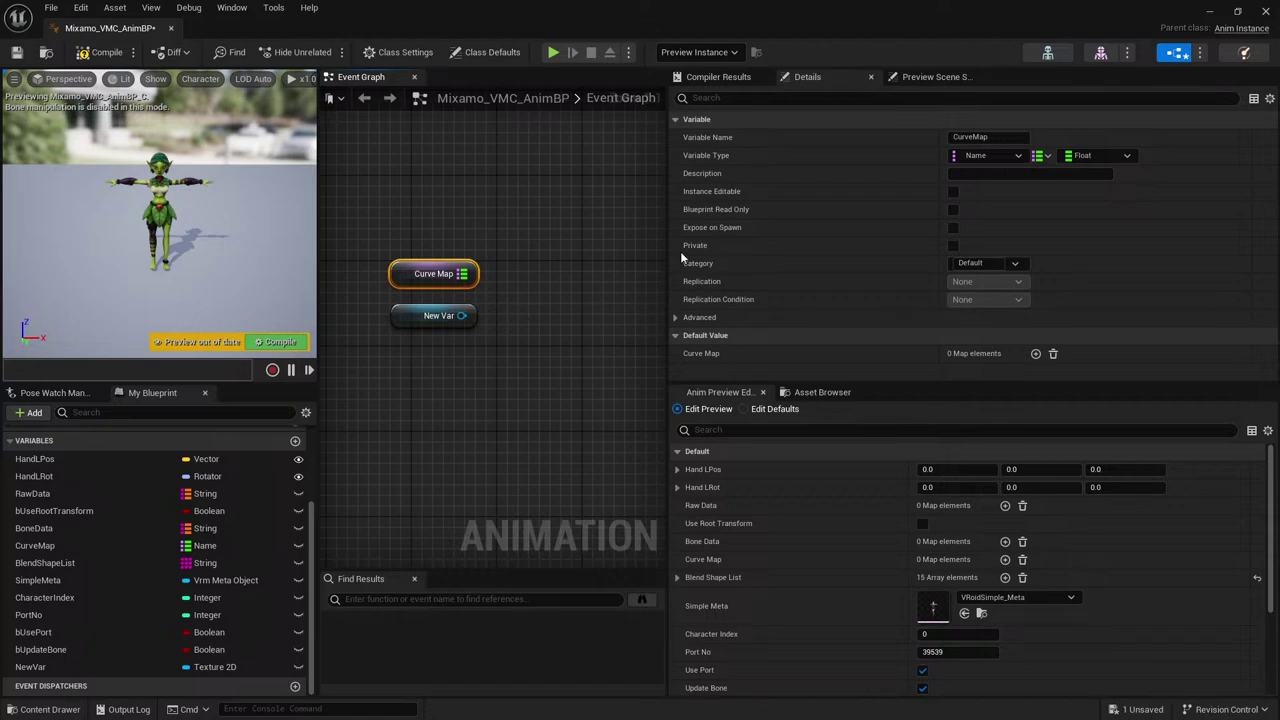
click(1212, 12)
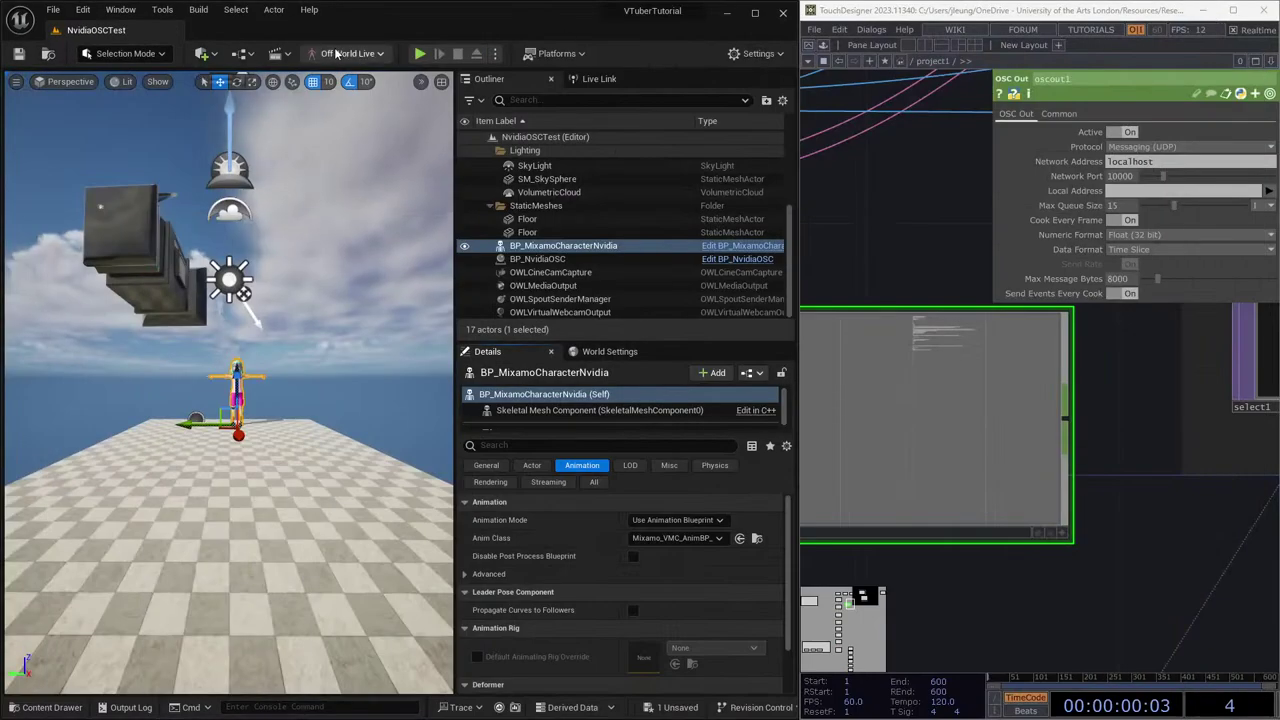
Add an OWL Spout Receiver Manager actor from Quick Add > Off World Live.
click(205, 53)
mouse_move(250, 207)
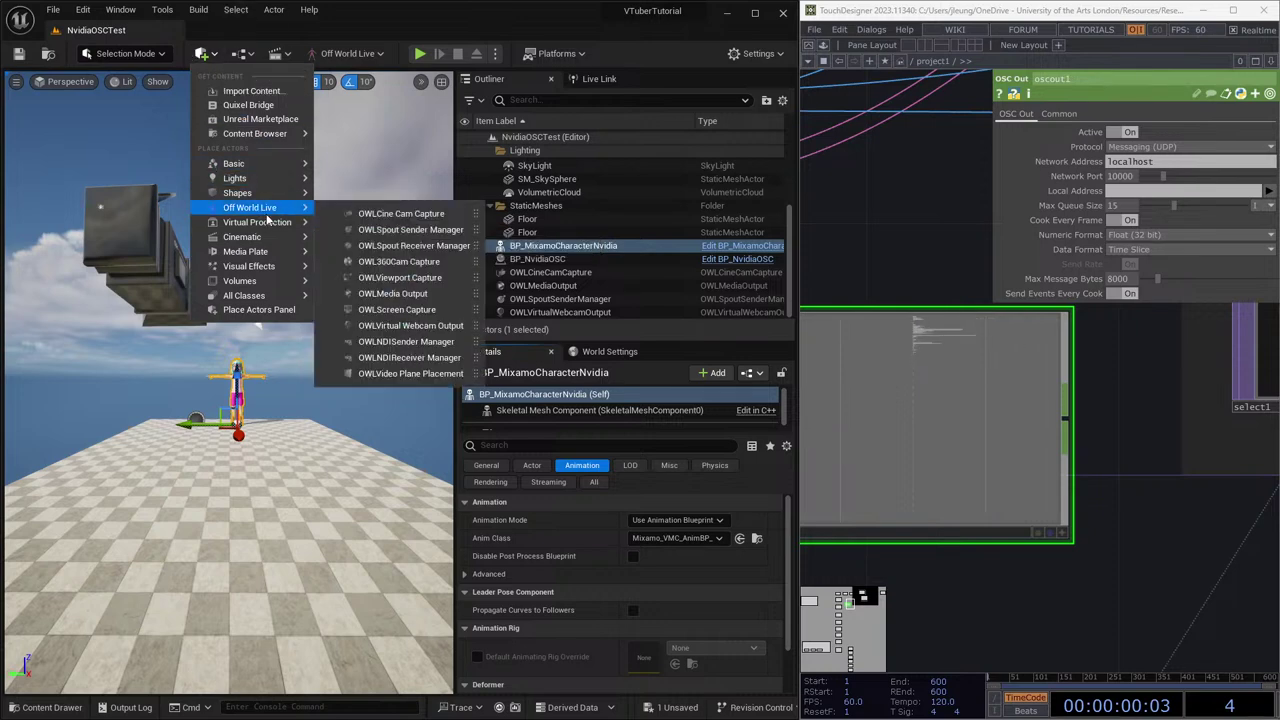
click(433, 245)
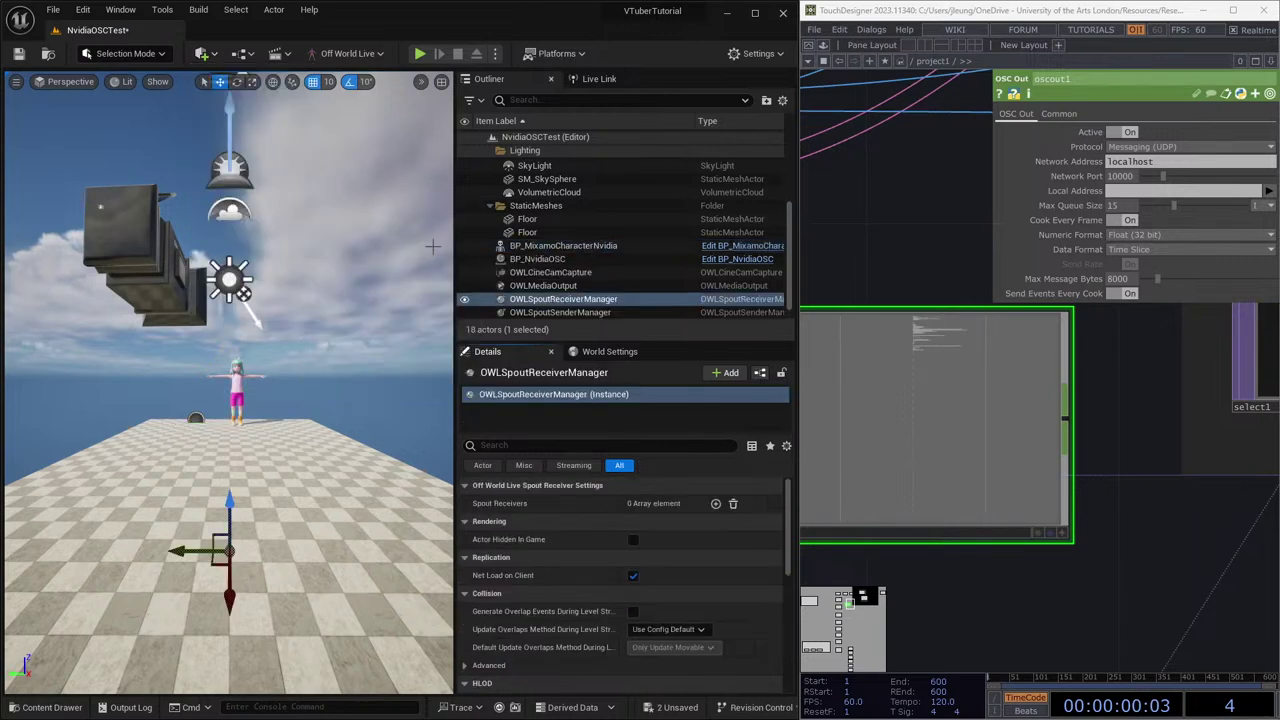
Add one Spout Receivers entry, expand Index [0], and review the available Spout senders.
click(716, 506)
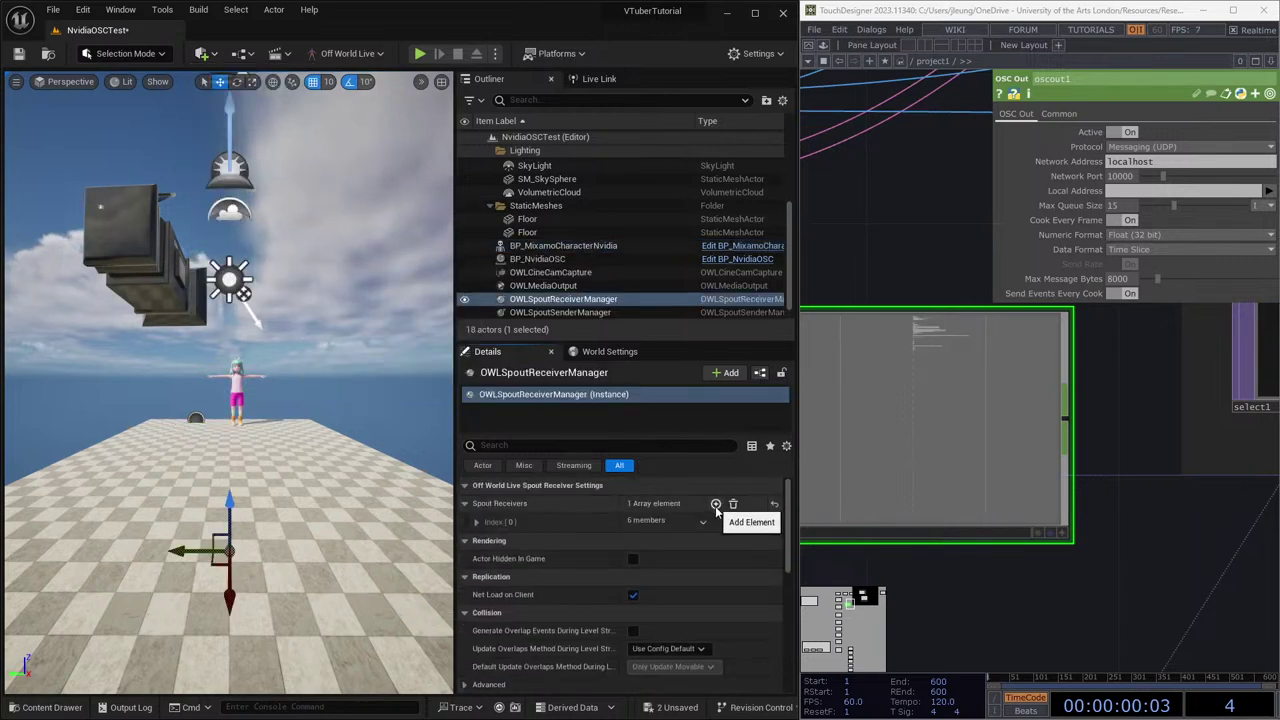
click(477, 522)
scroll(663, 528, down, 1)
scroll(663, 528, down, 1)
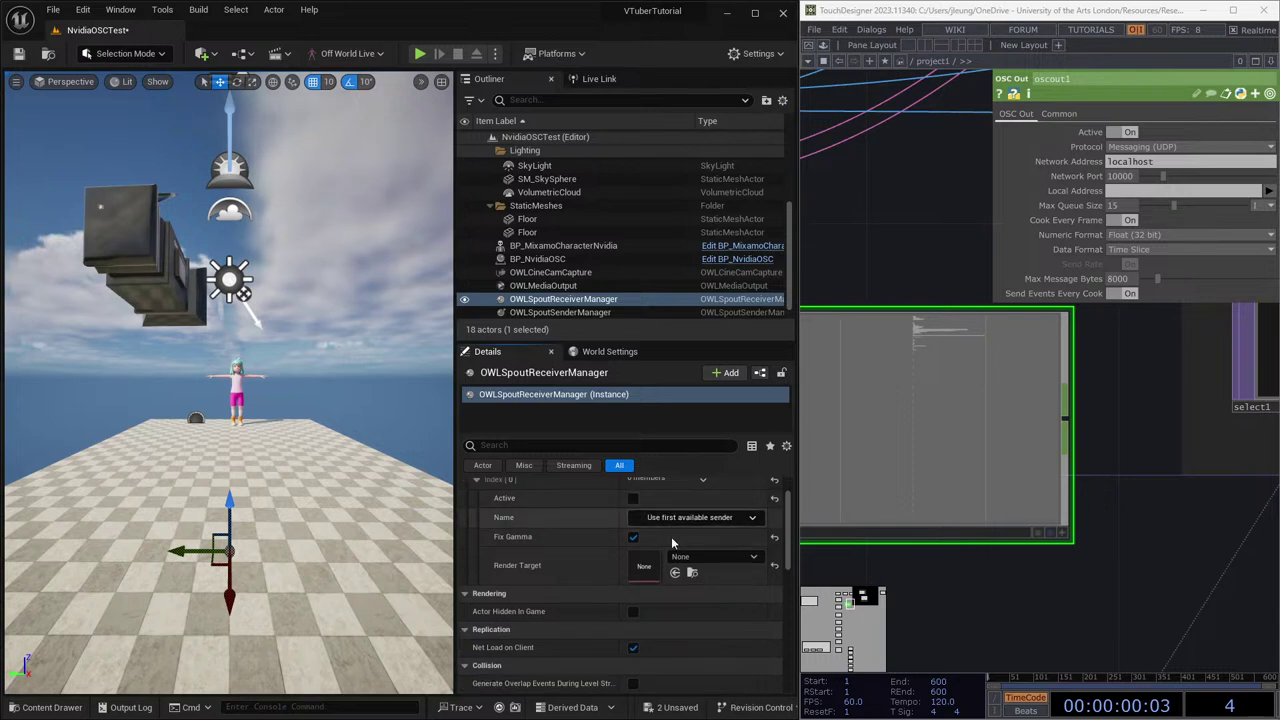
scroll(718, 560, down, 1)
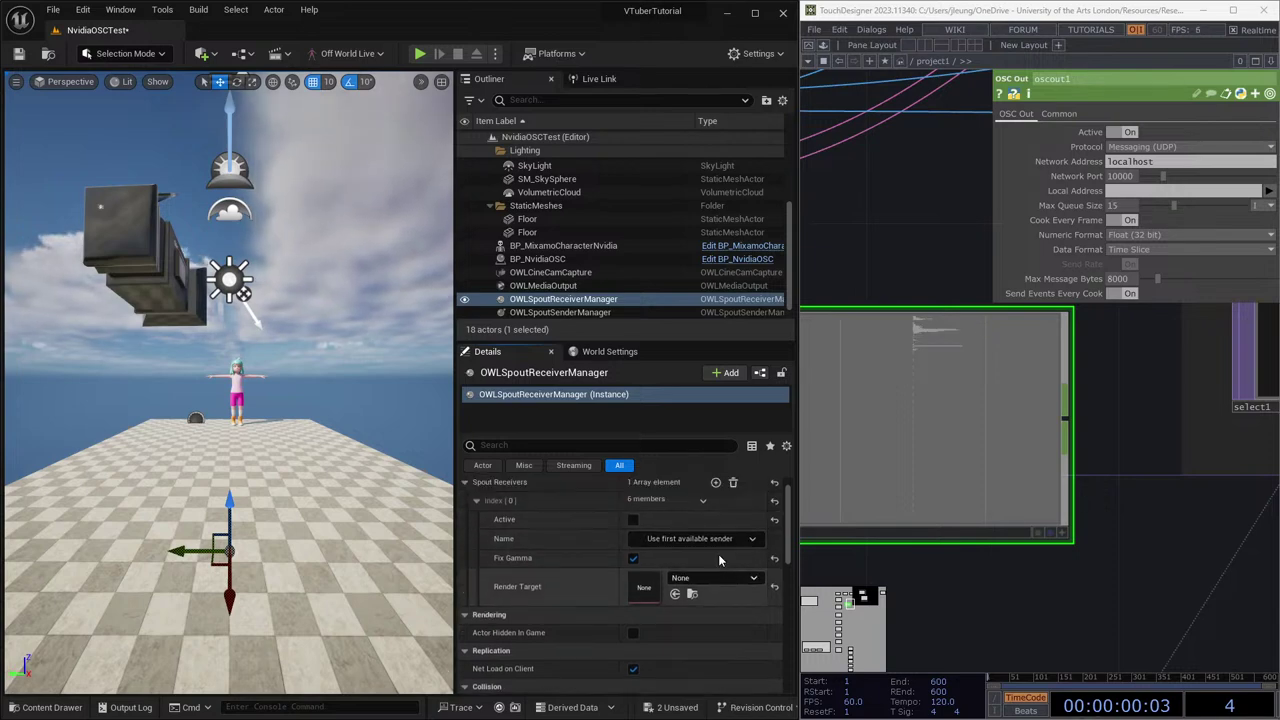
scroll(718, 560, up, 1)
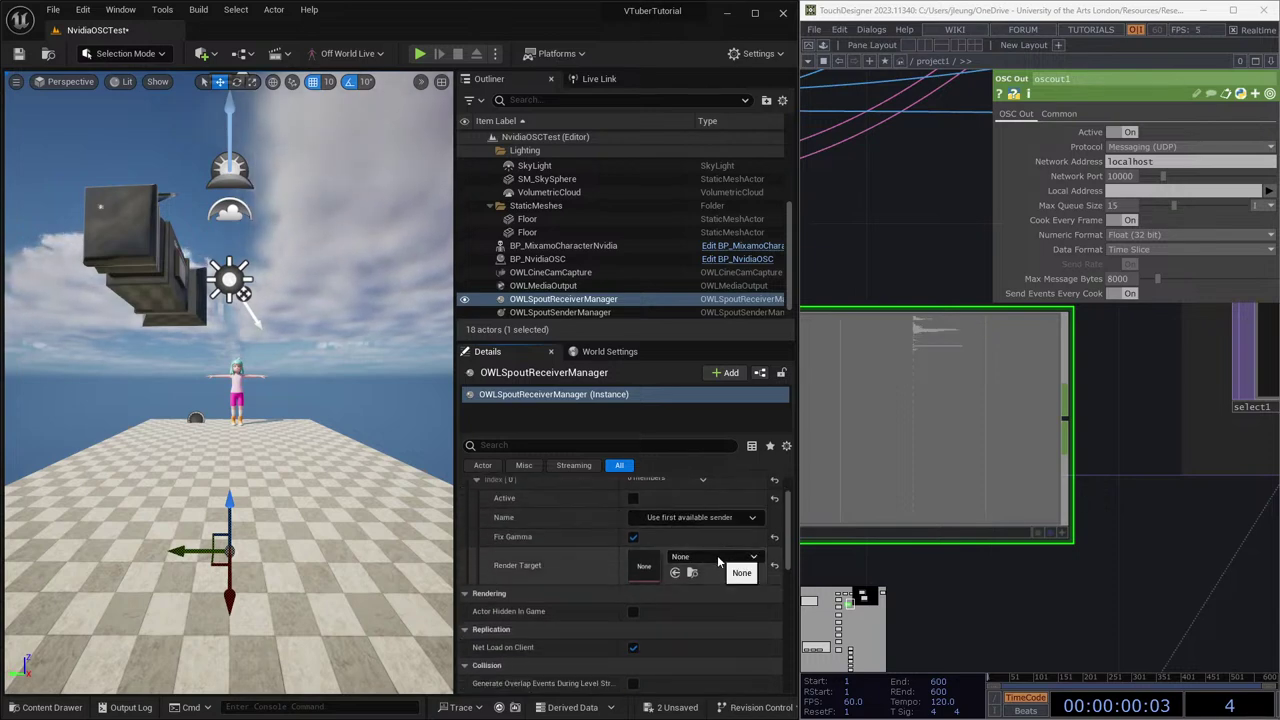
click(674, 520)
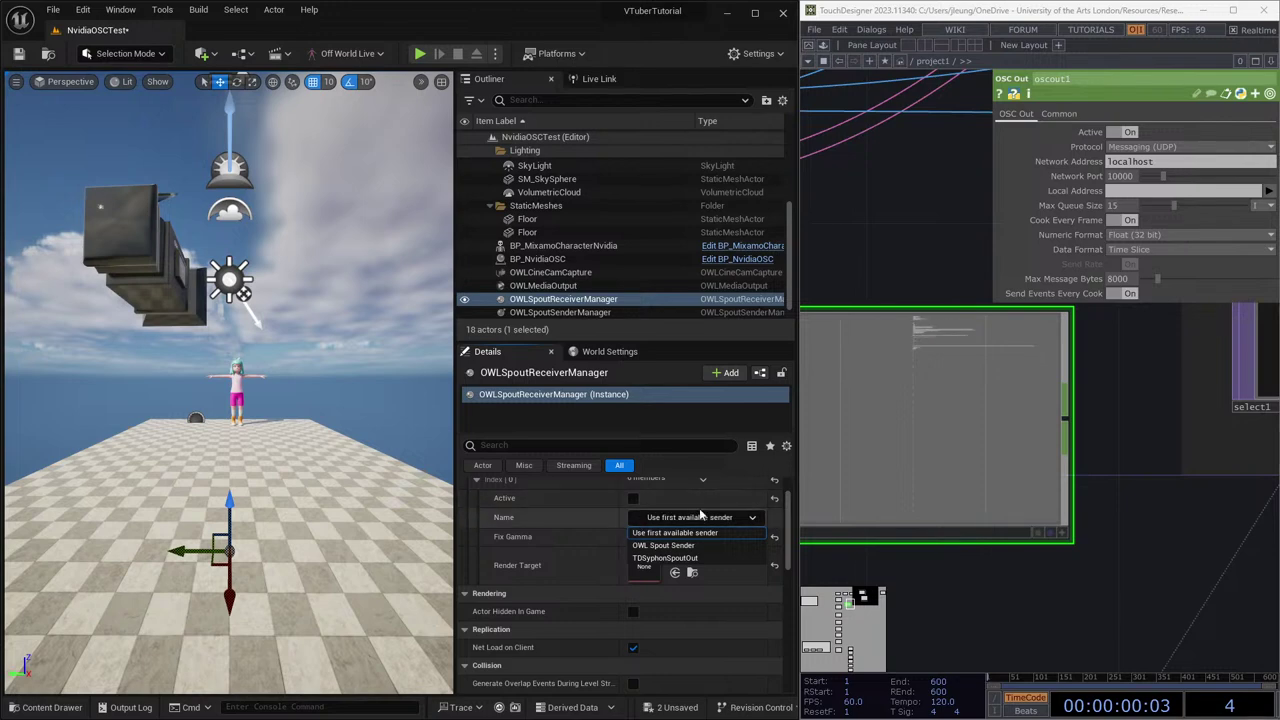
scroll(680, 535, down, 1)
scroll(600, 542, up, 2)
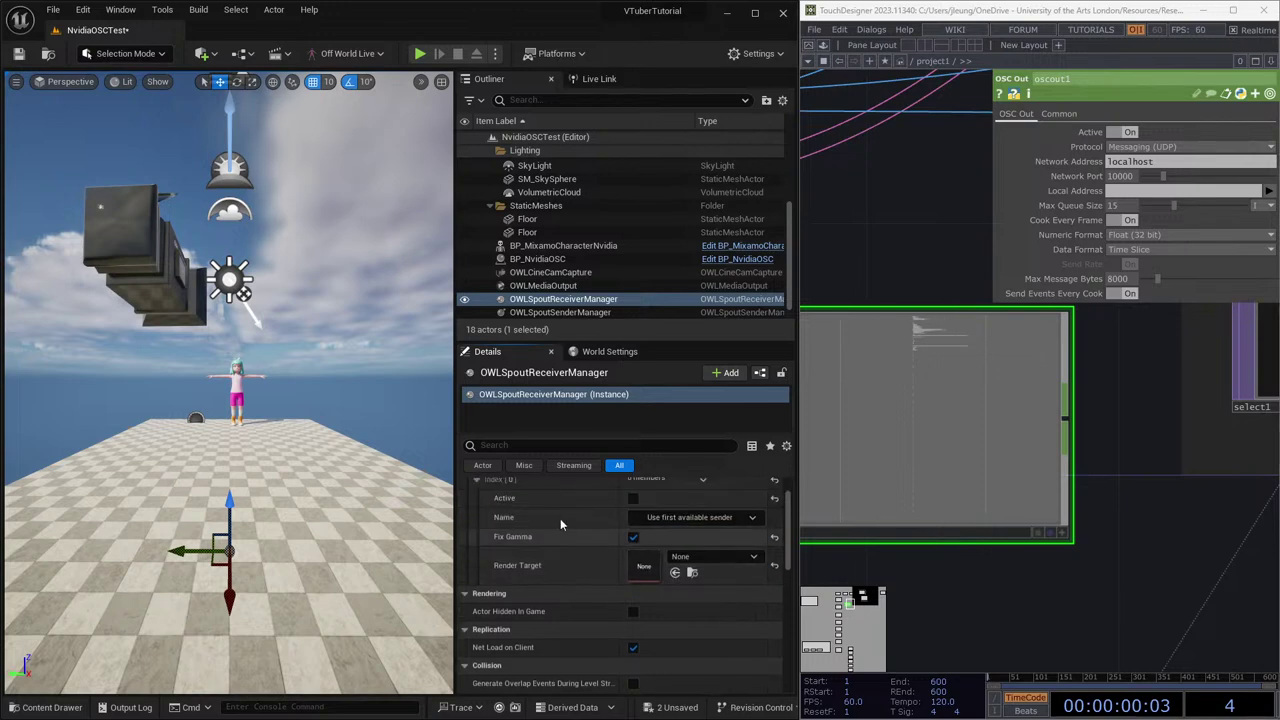
scroll(578, 522, up, 1)
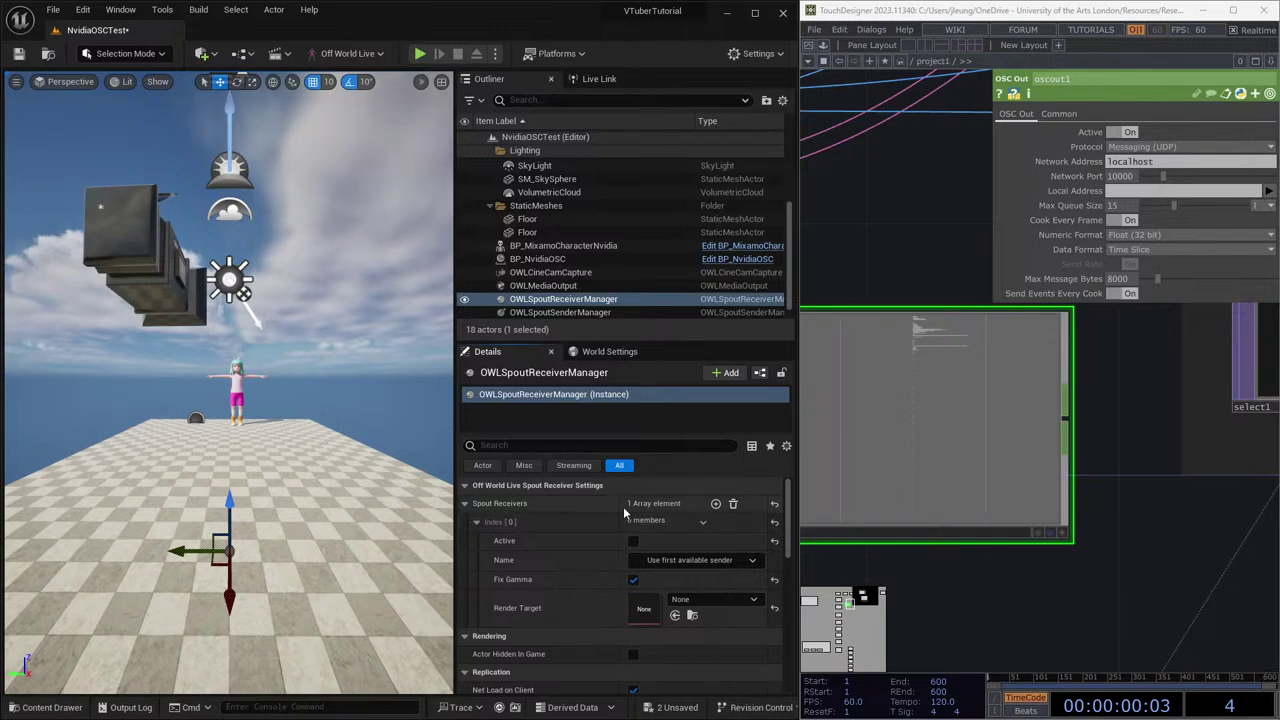
scroll(628, 541, down, 3)
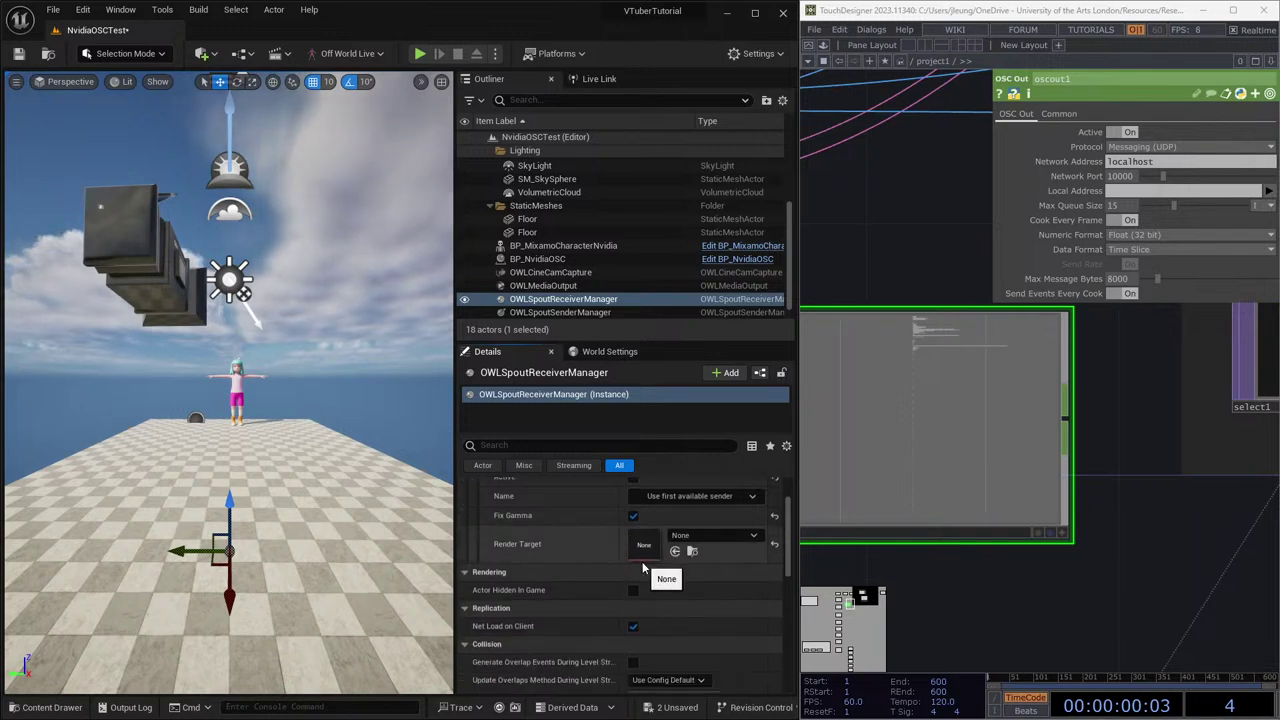
scroll(643, 568, up, 1)
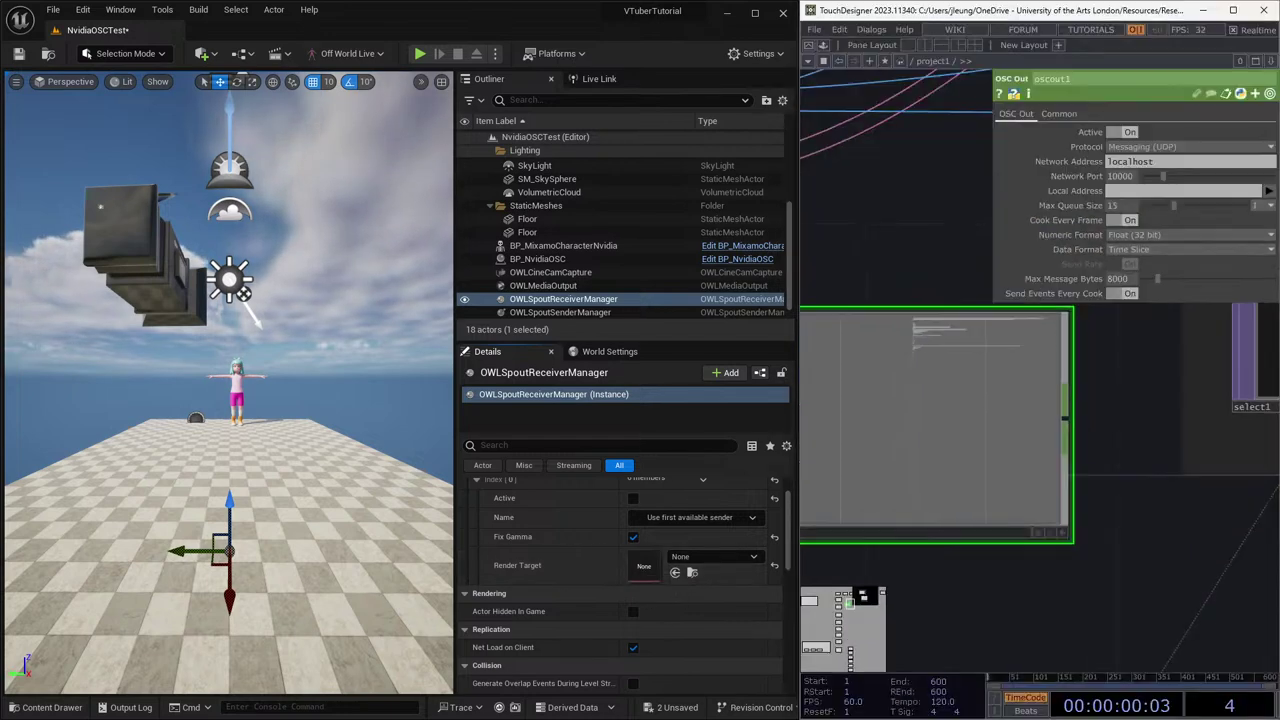
scroll(1092, 444, down, 5)
scroll(851, 422, down, 5)
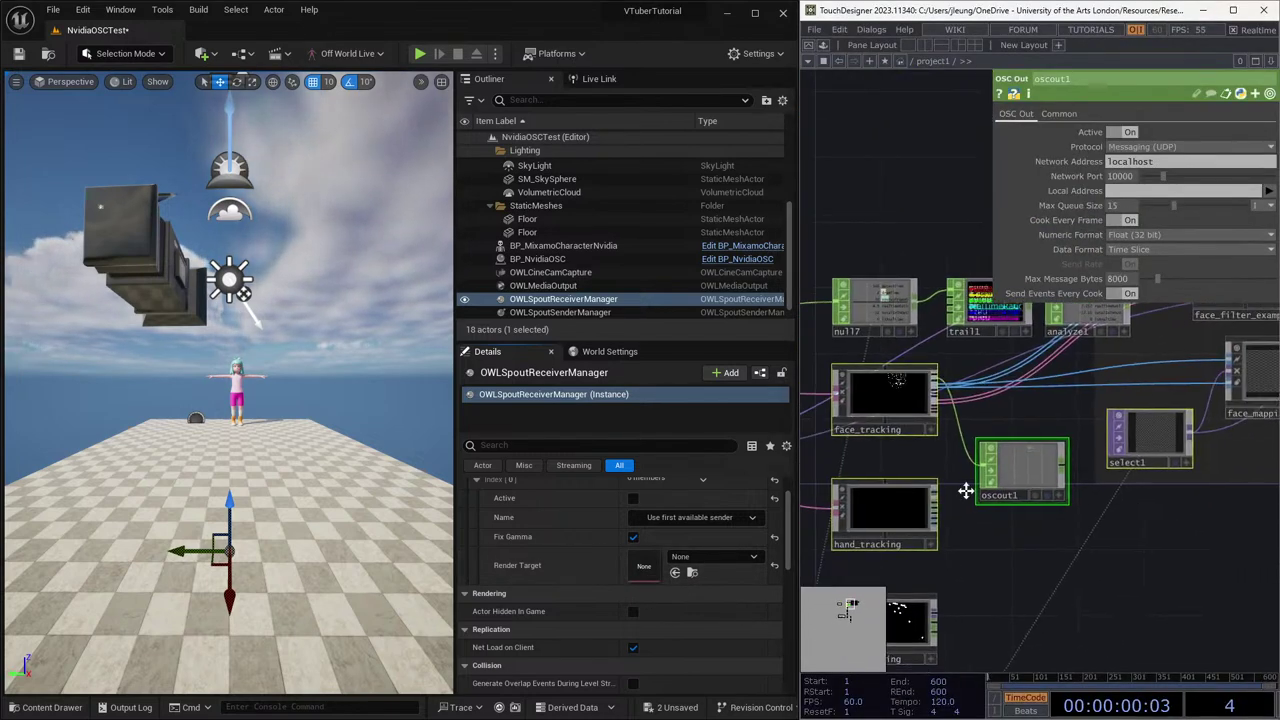
Create a Syphon Spout Out TOP in the TouchDesigner network.
scroll(1020, 376, up, 5)
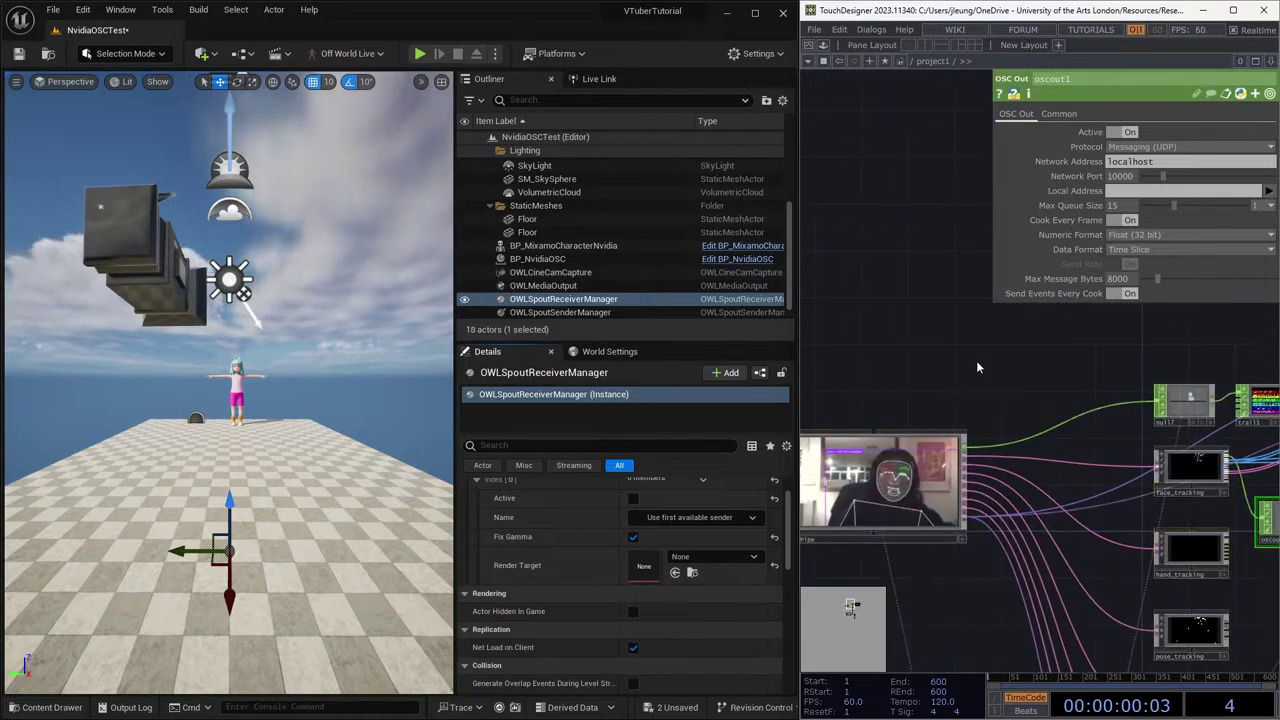
right_click(978, 368)
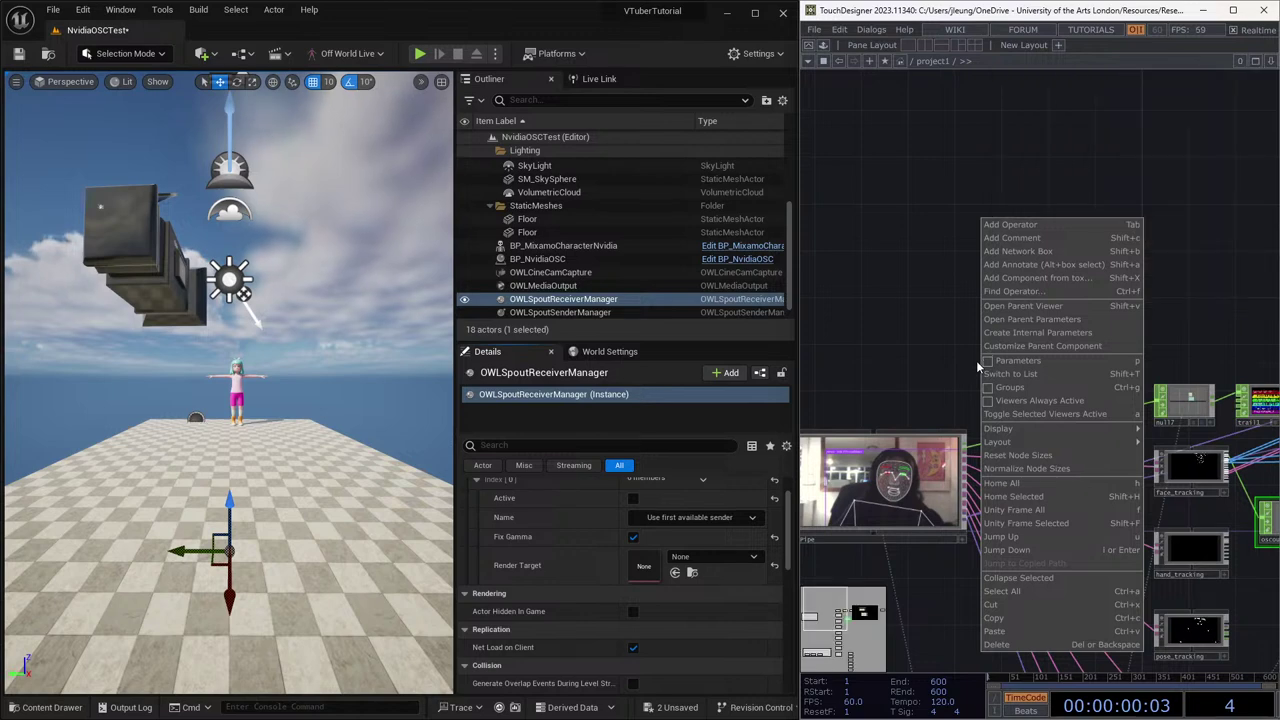
click(950, 346)
key(Tab)
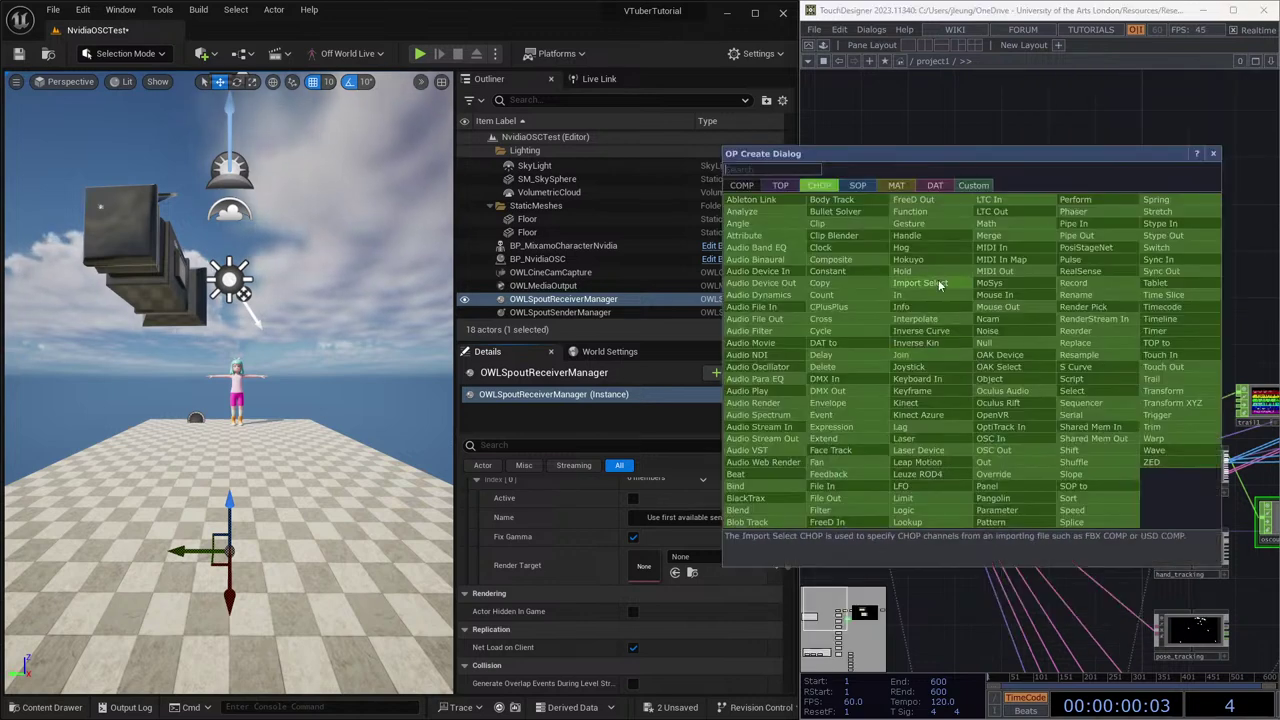
click(789, 187)
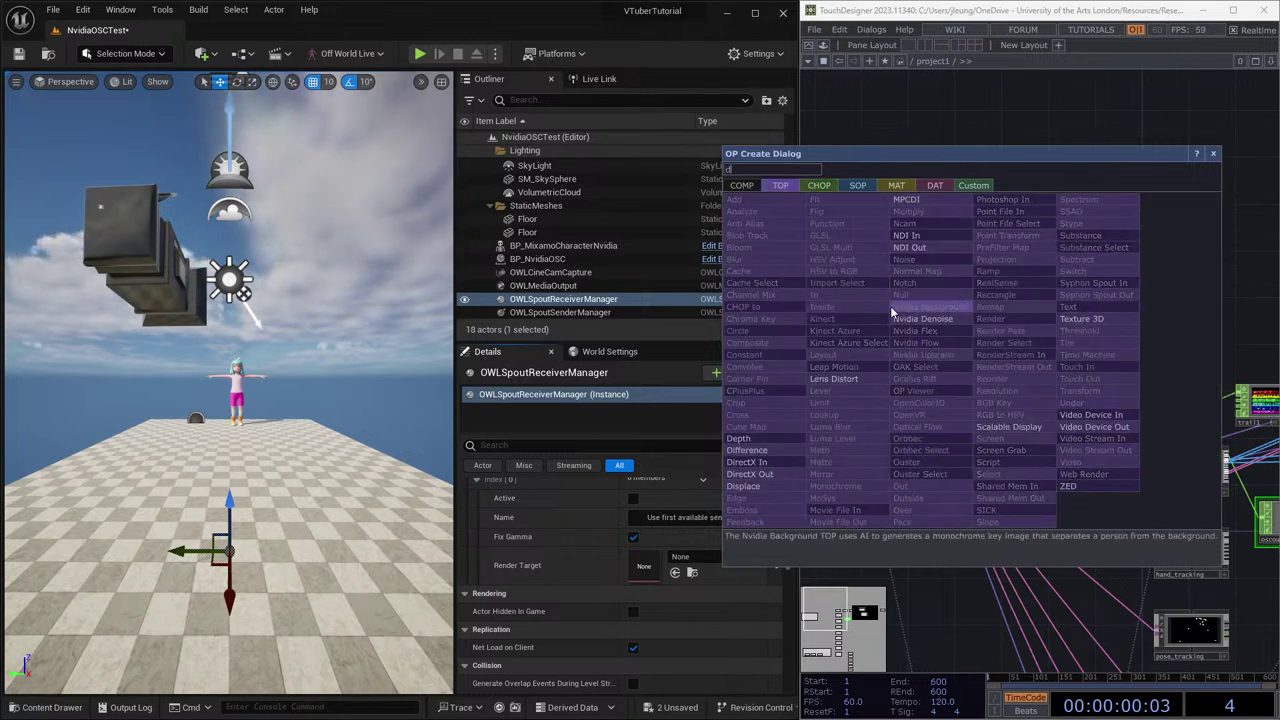
text(d)
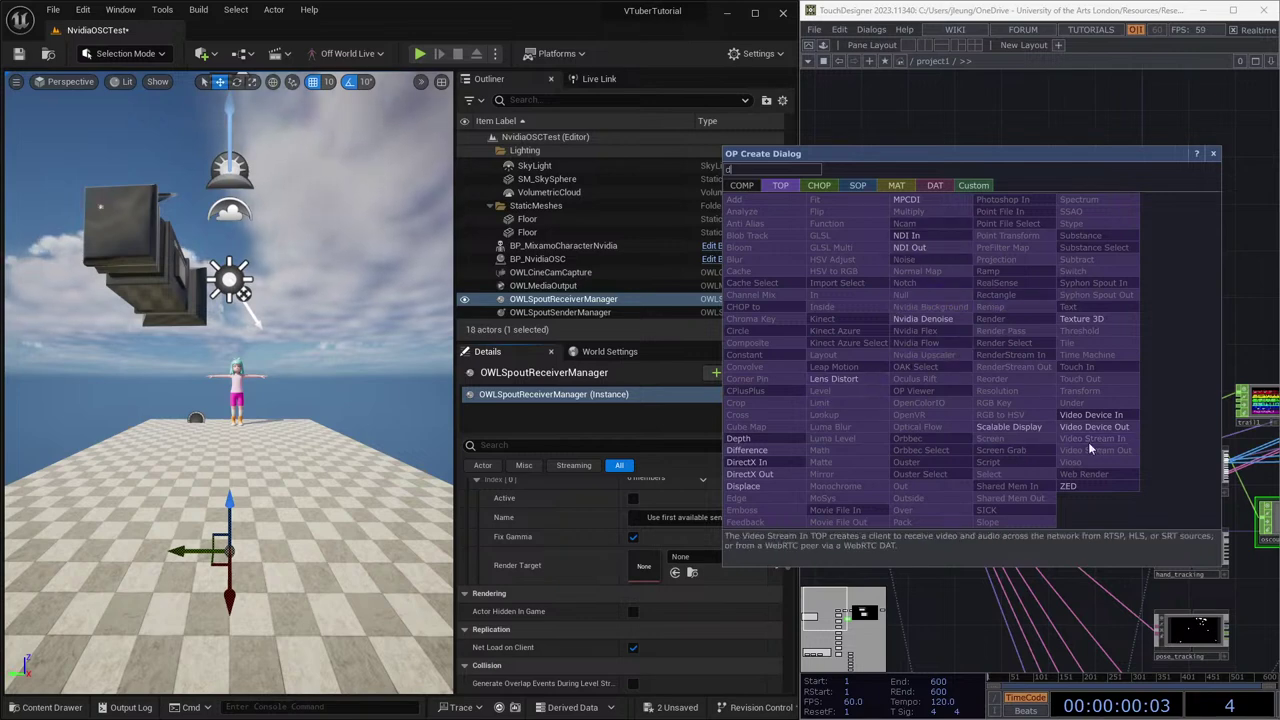
click(1104, 291)
click(1034, 348)
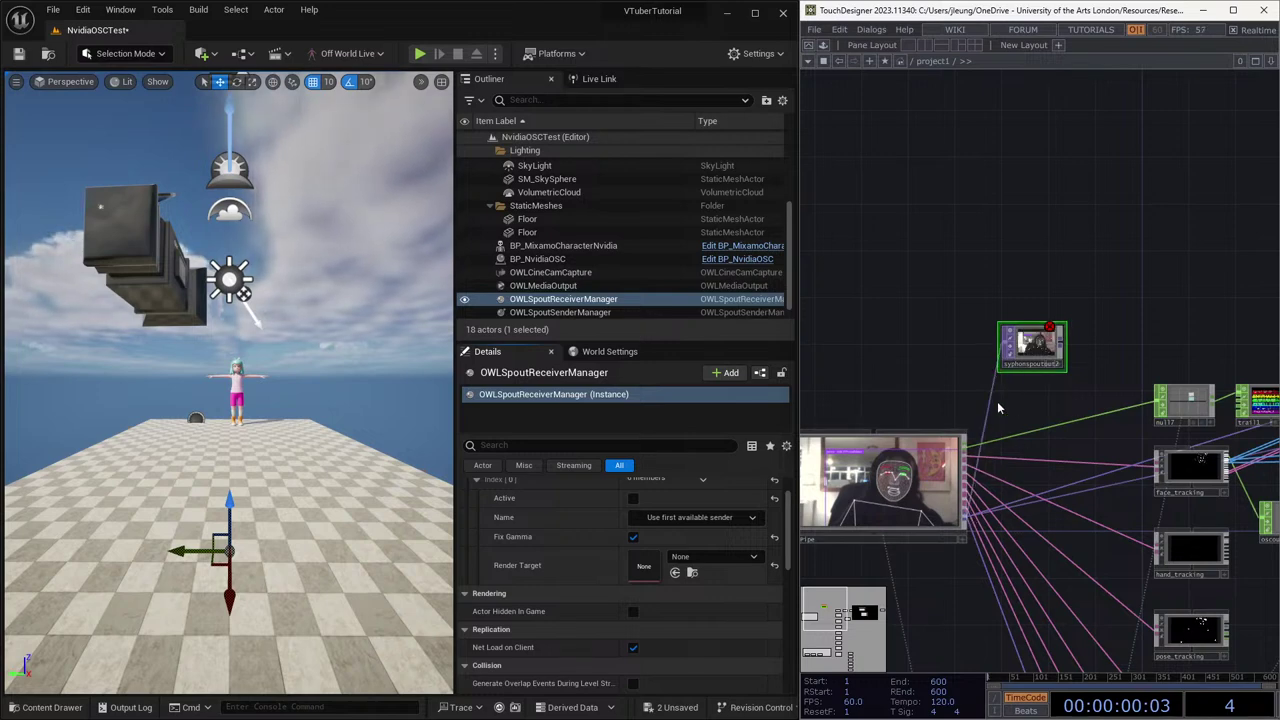
Set the Syphon Spout Out TOP's Sender Name to TDSyphonSpoutOut11.
scroll(1000, 400, up, 5)
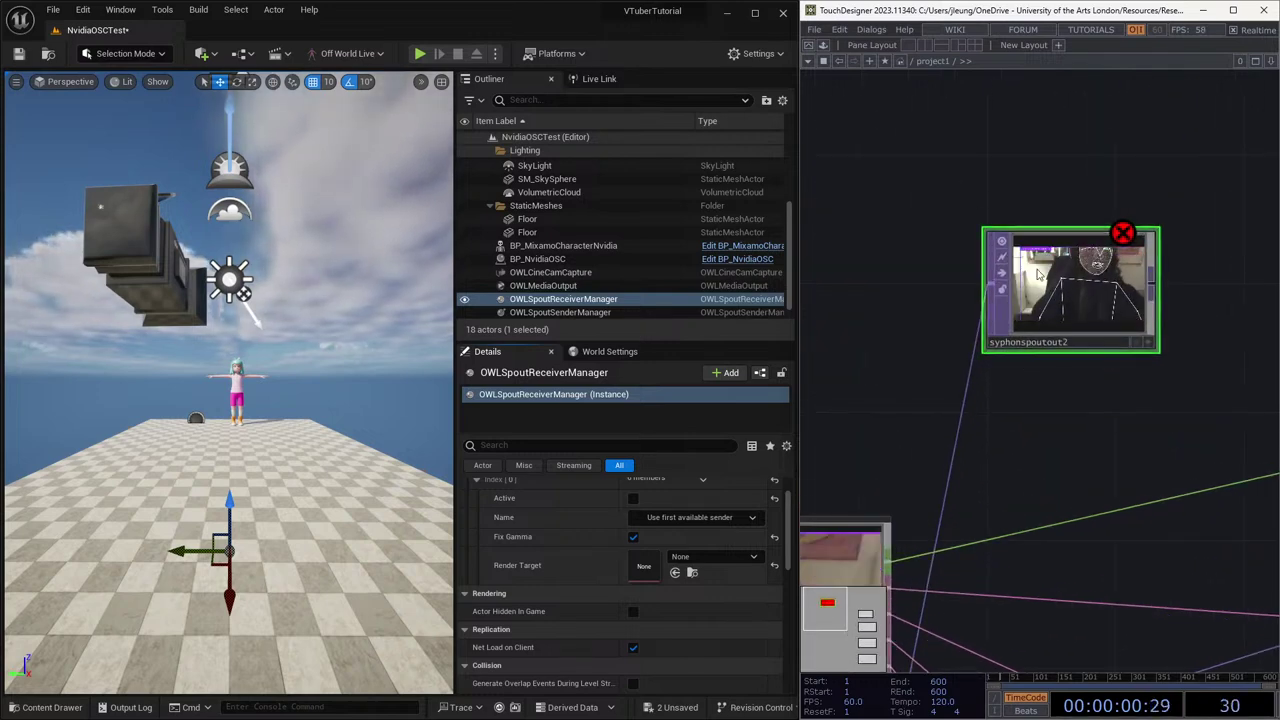
scroll(1040, 273, down, 2)
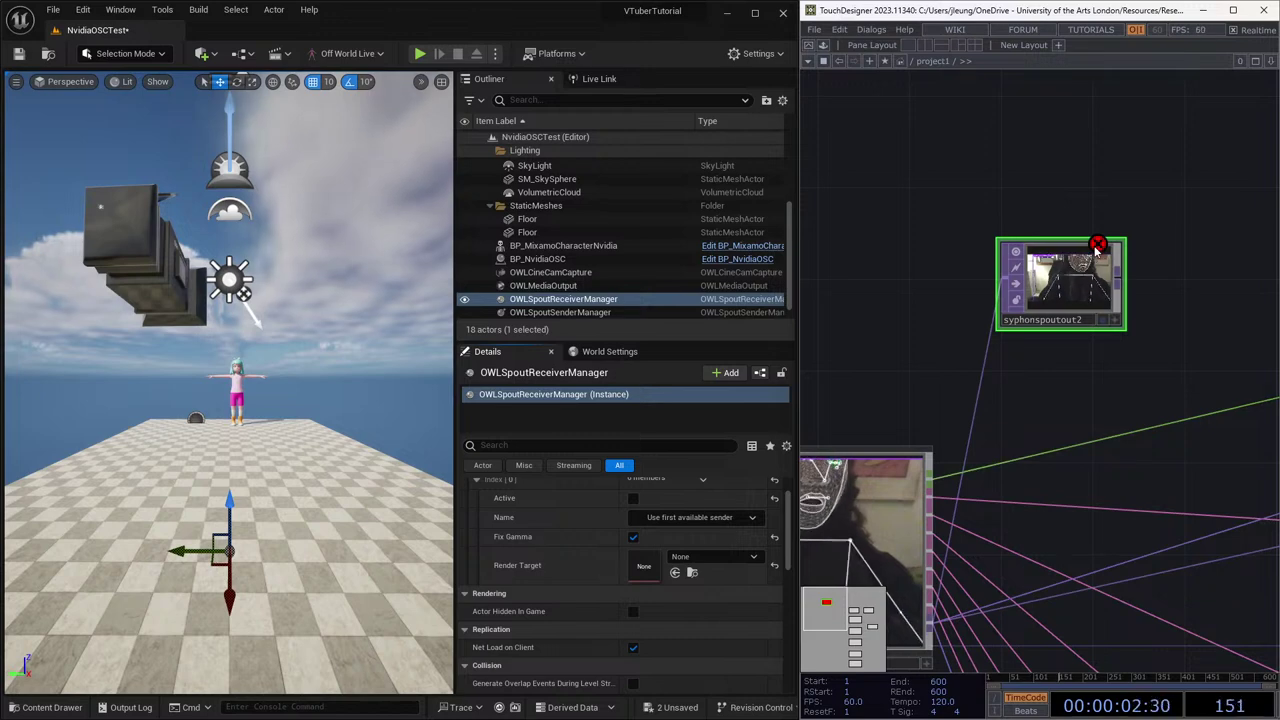
mouse_move(1097, 250)
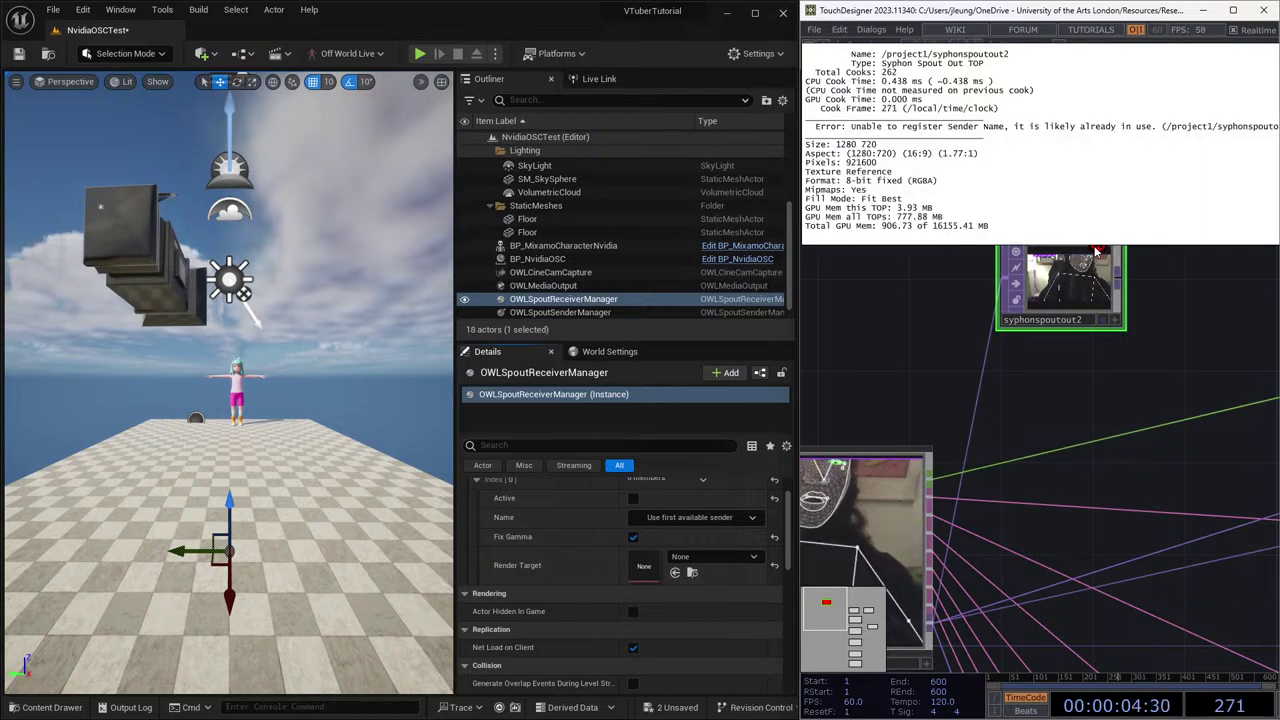
key(p)
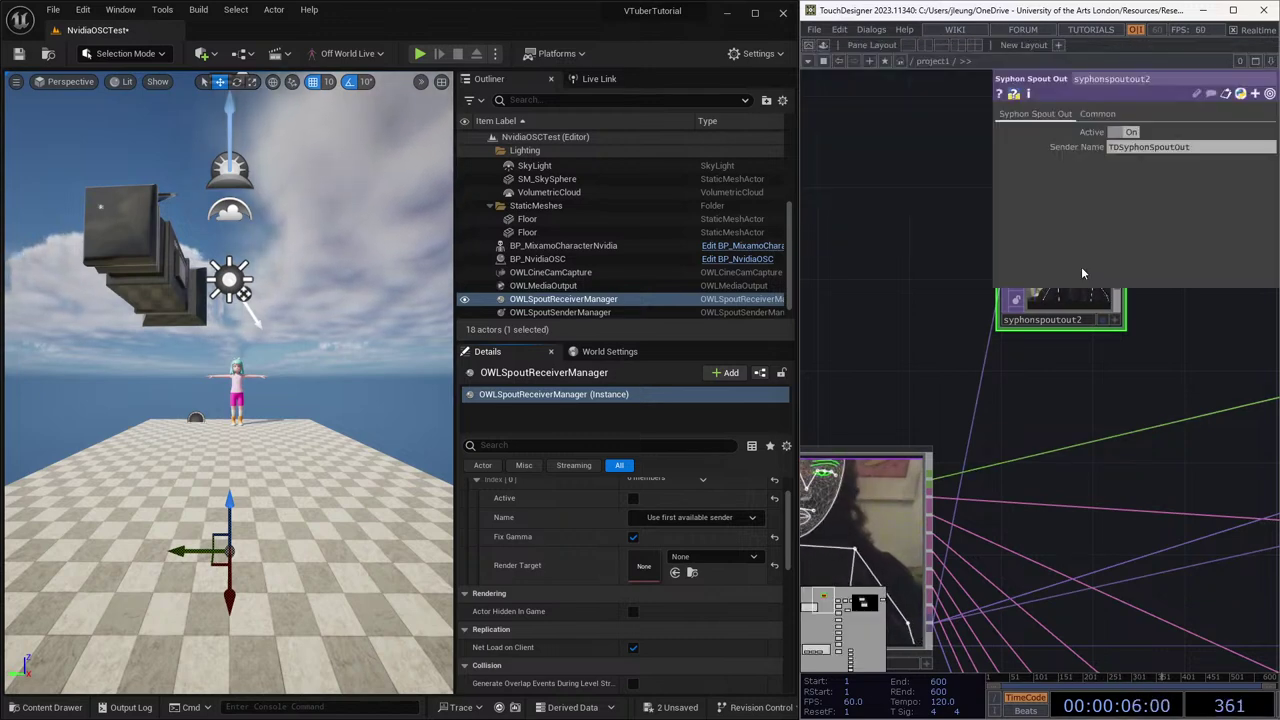
click(1190, 147)
text(11)
key(Return)
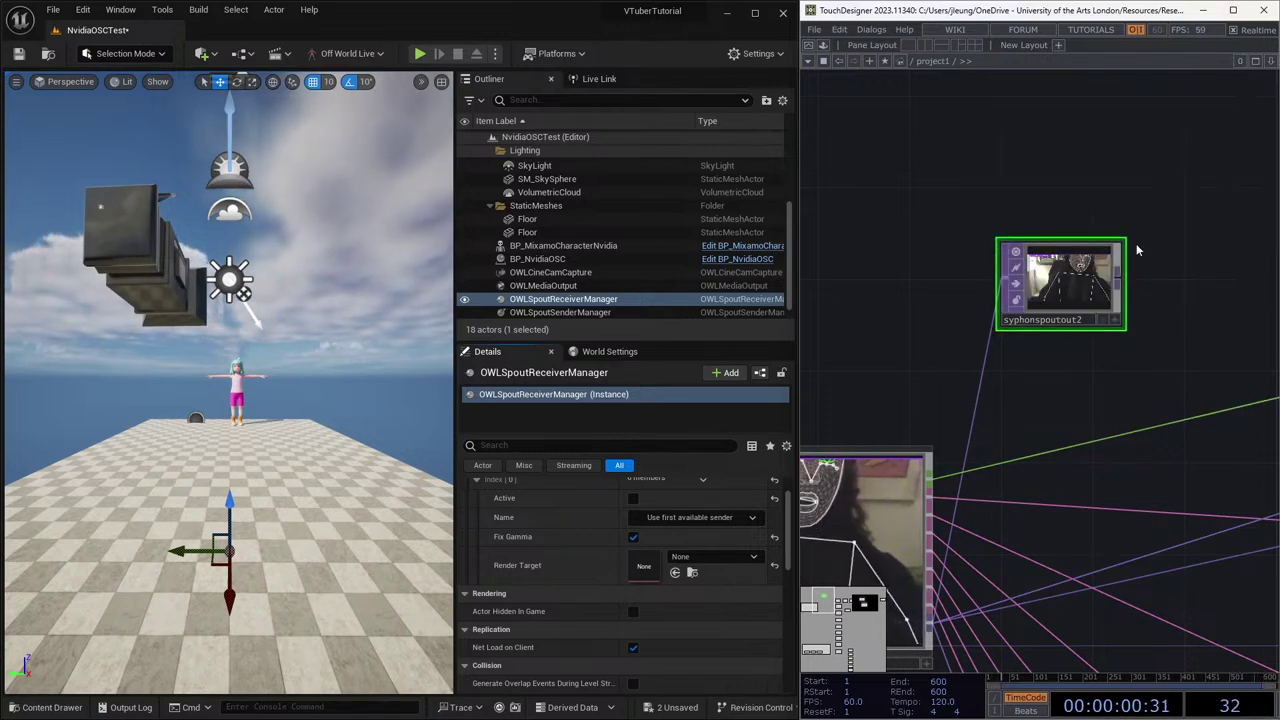
scroll(950, 340, up, 3)
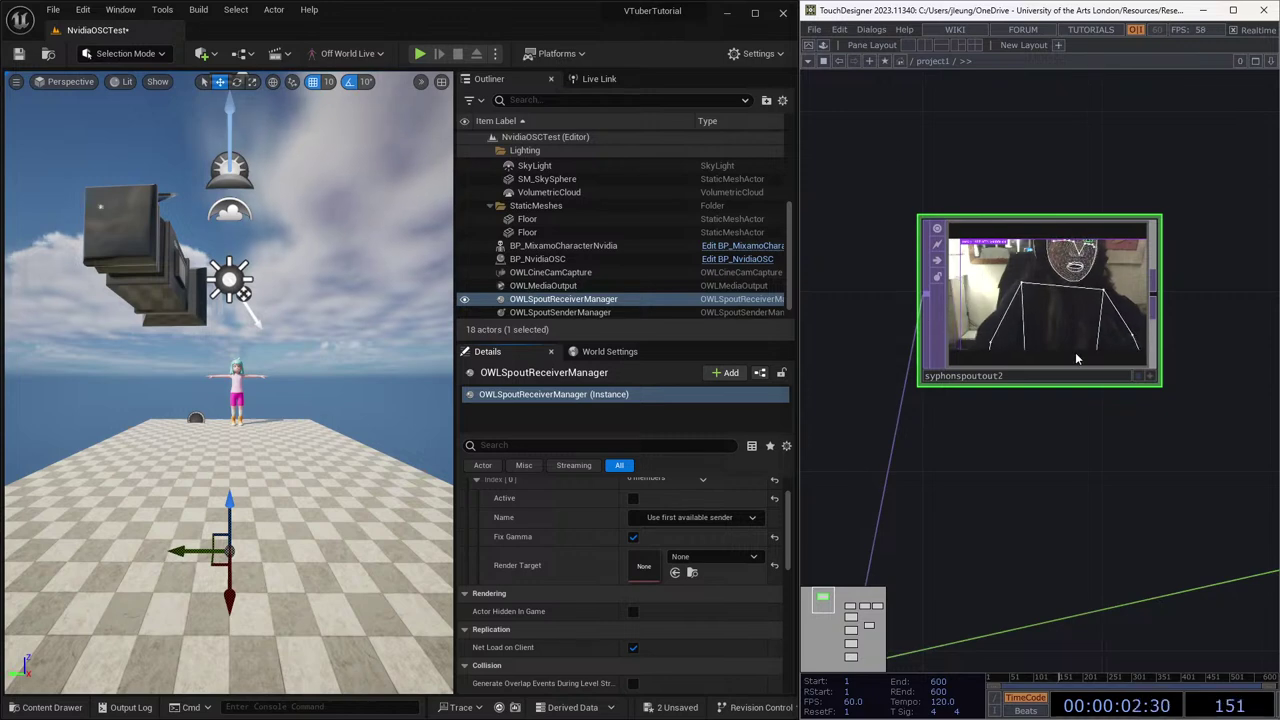
Set the Spout receiver's sender name to TDSyphonSpoutOut11.
click(708, 556)
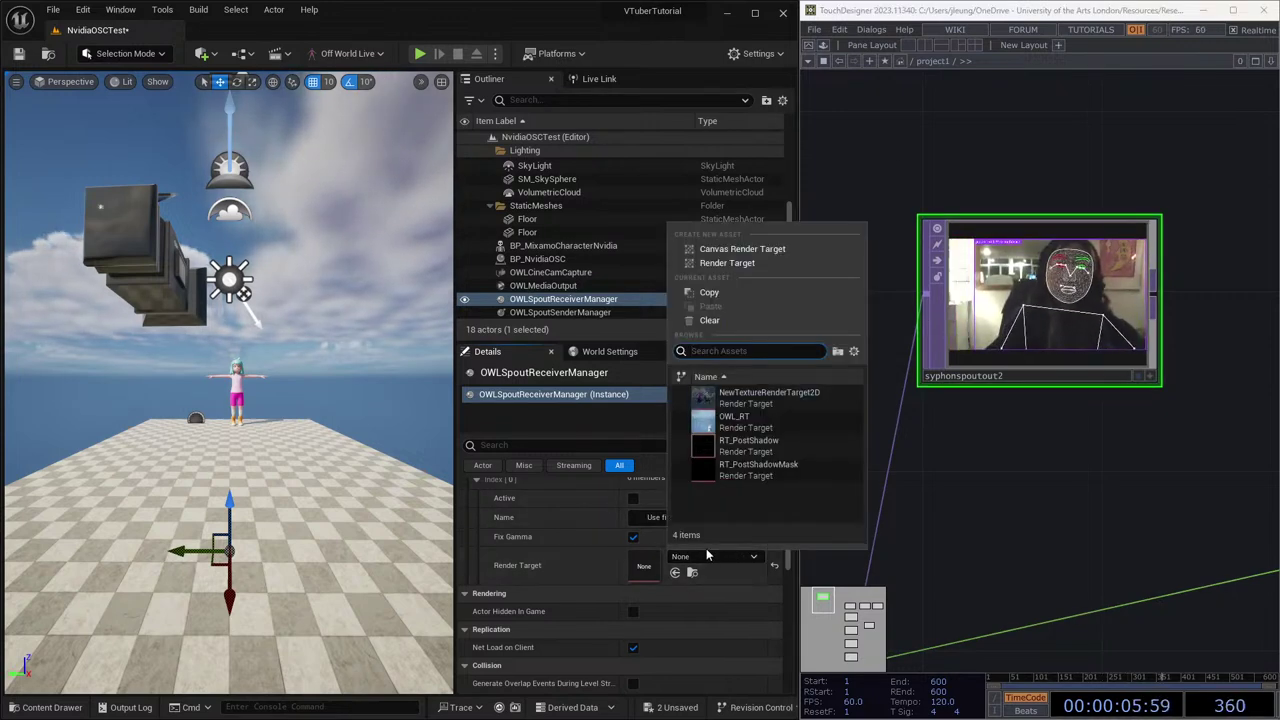
click(638, 505)
click(670, 517)
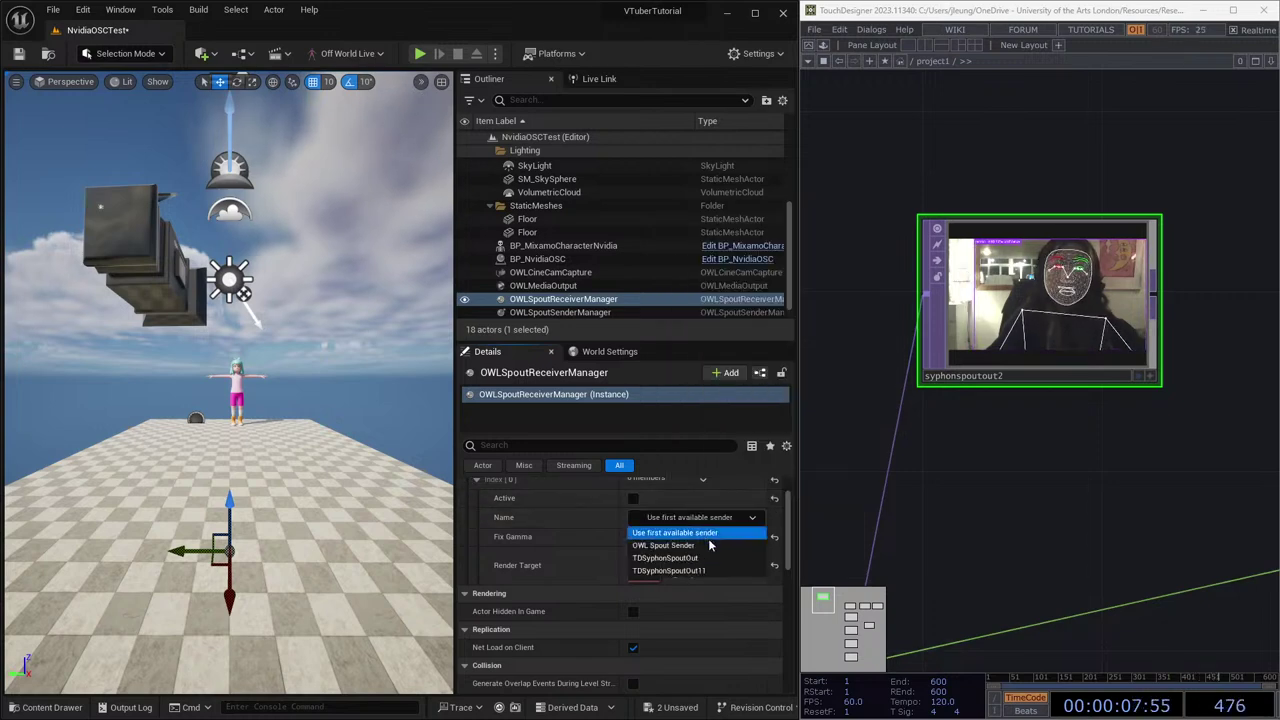
click(715, 572)
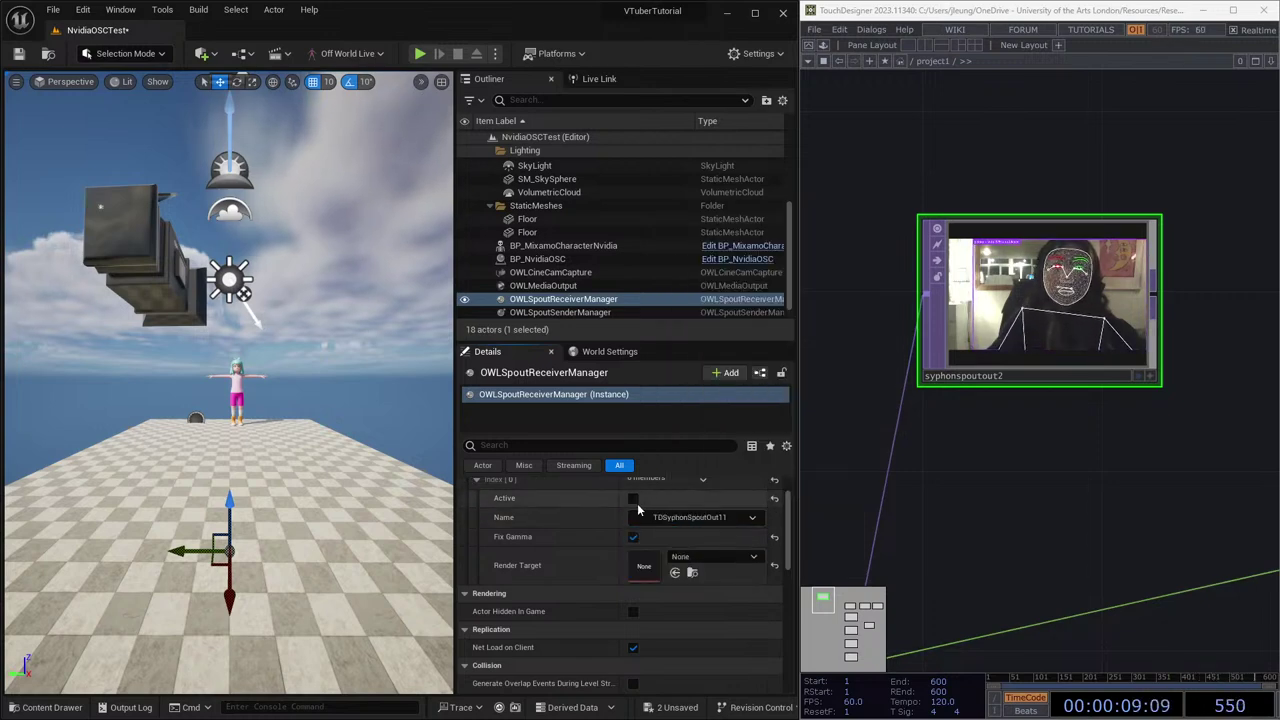
scroll(639, 541, down, 1)
Create and save a new Render Target asset for the Spout receiver.
click(698, 541)
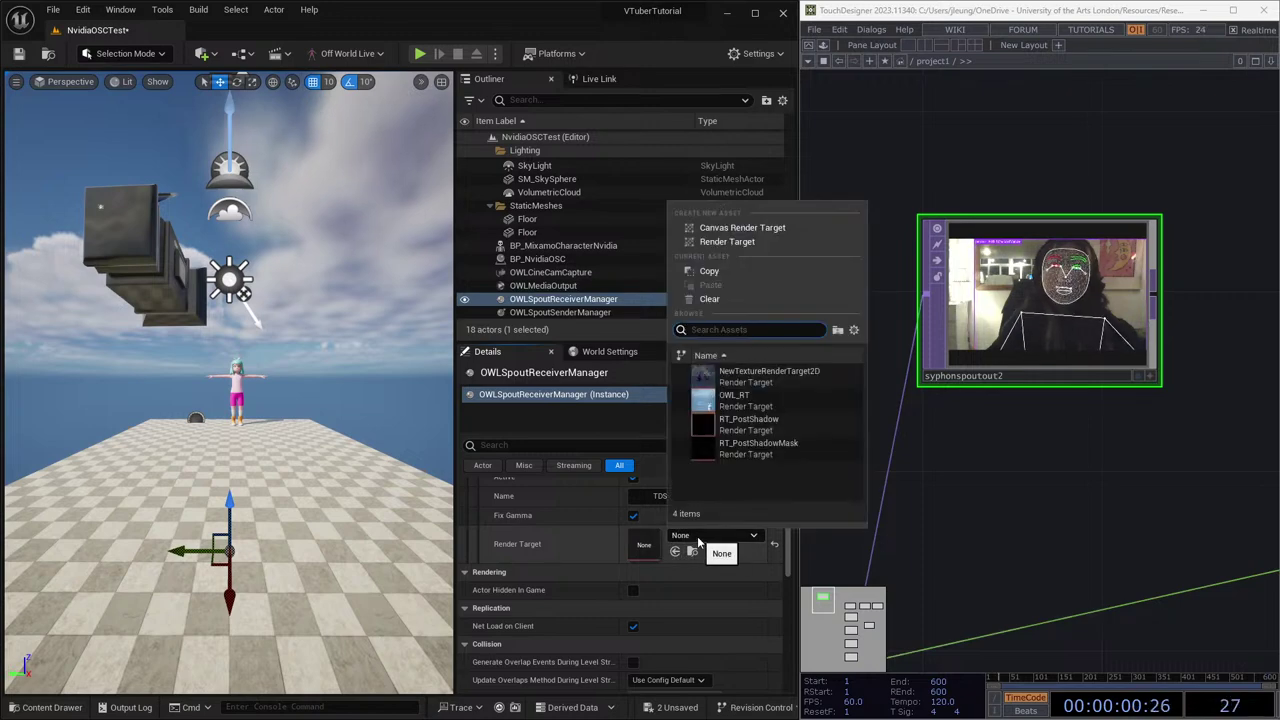
click(720, 230)
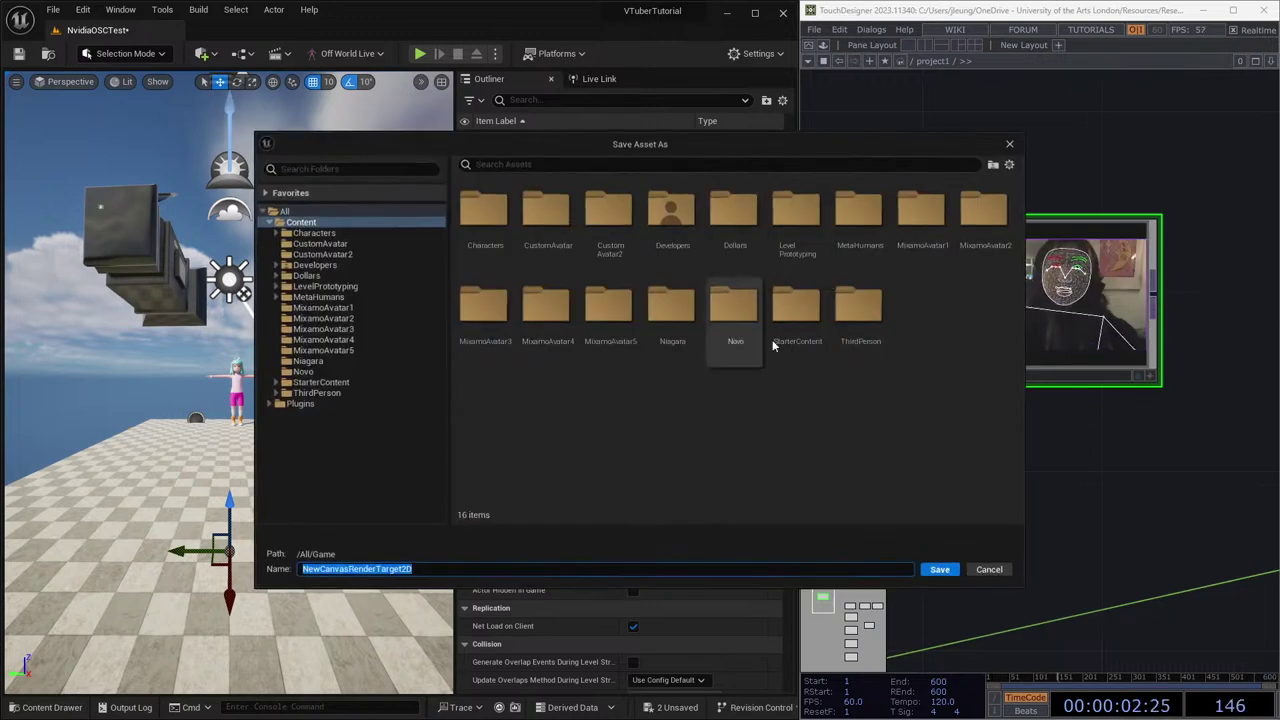
click(986, 569)
click(700, 545)
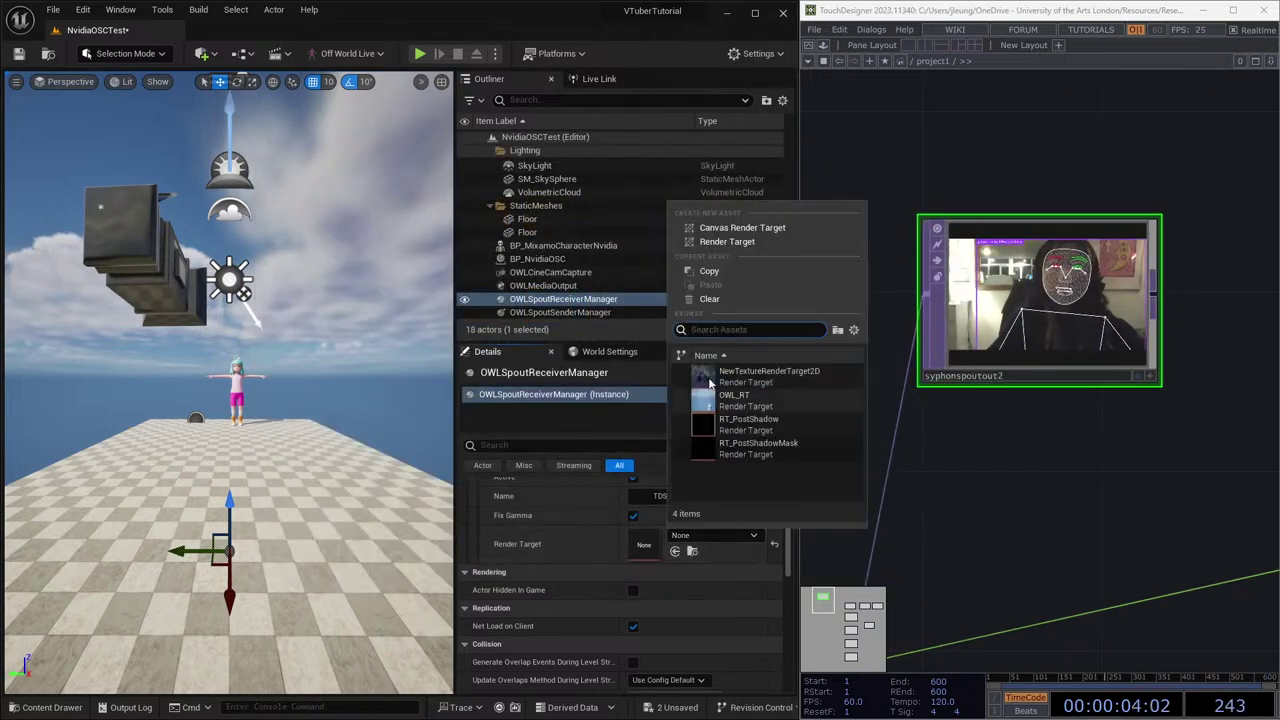
click(727, 241)
click(927, 574)
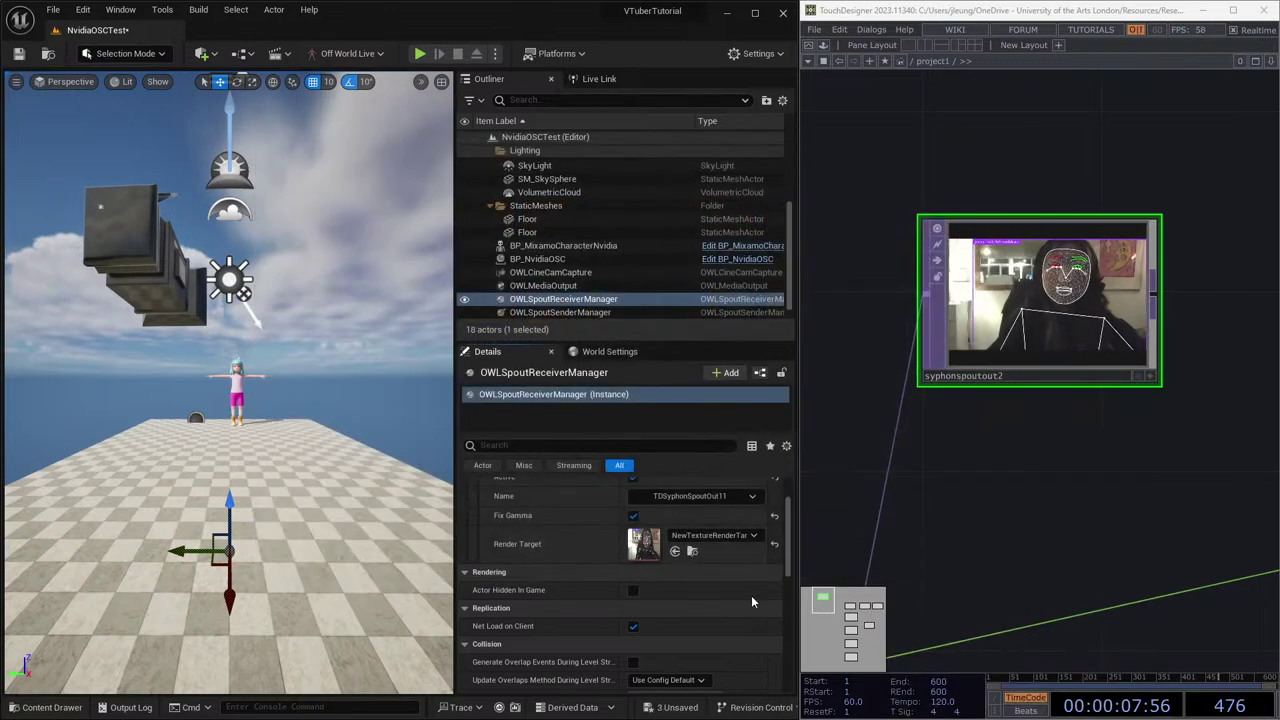
Open the new render target to view the live 1280x720 webcam feed beside TouchDesigner.
double_click(646, 530)
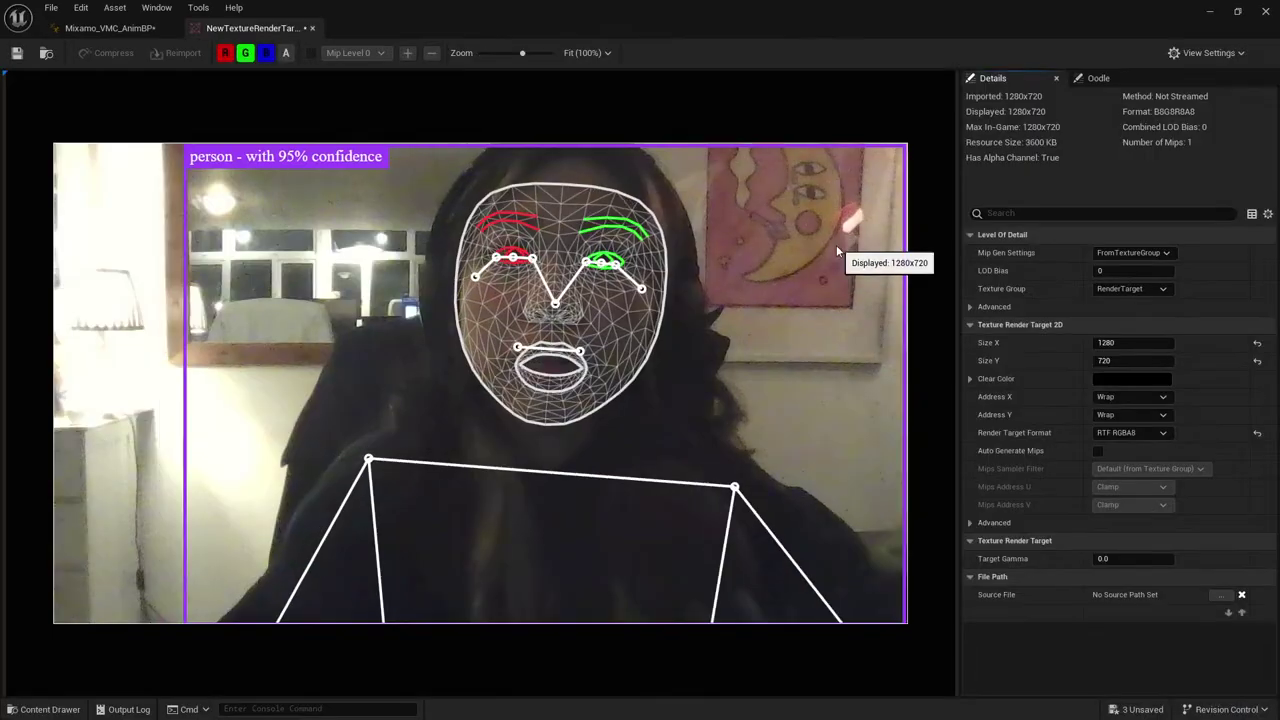
drag(664, 18, 671, 123)
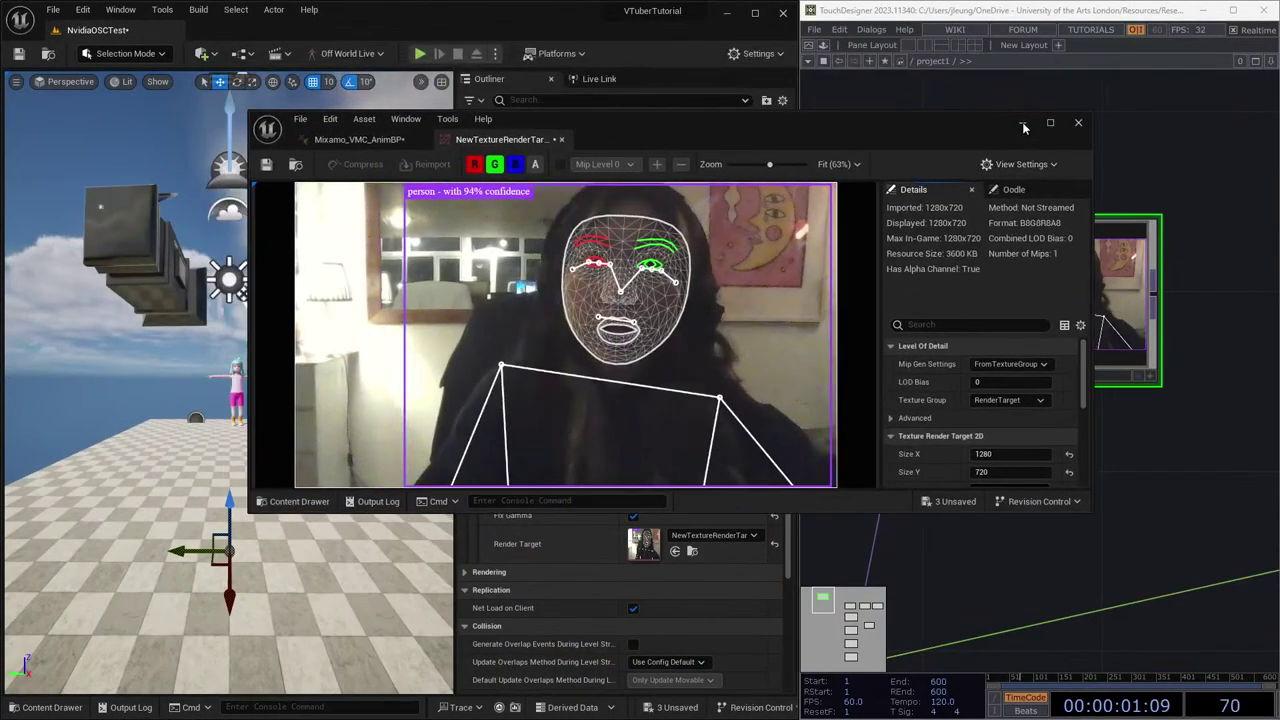
scroll(1010, 420, down, 2)
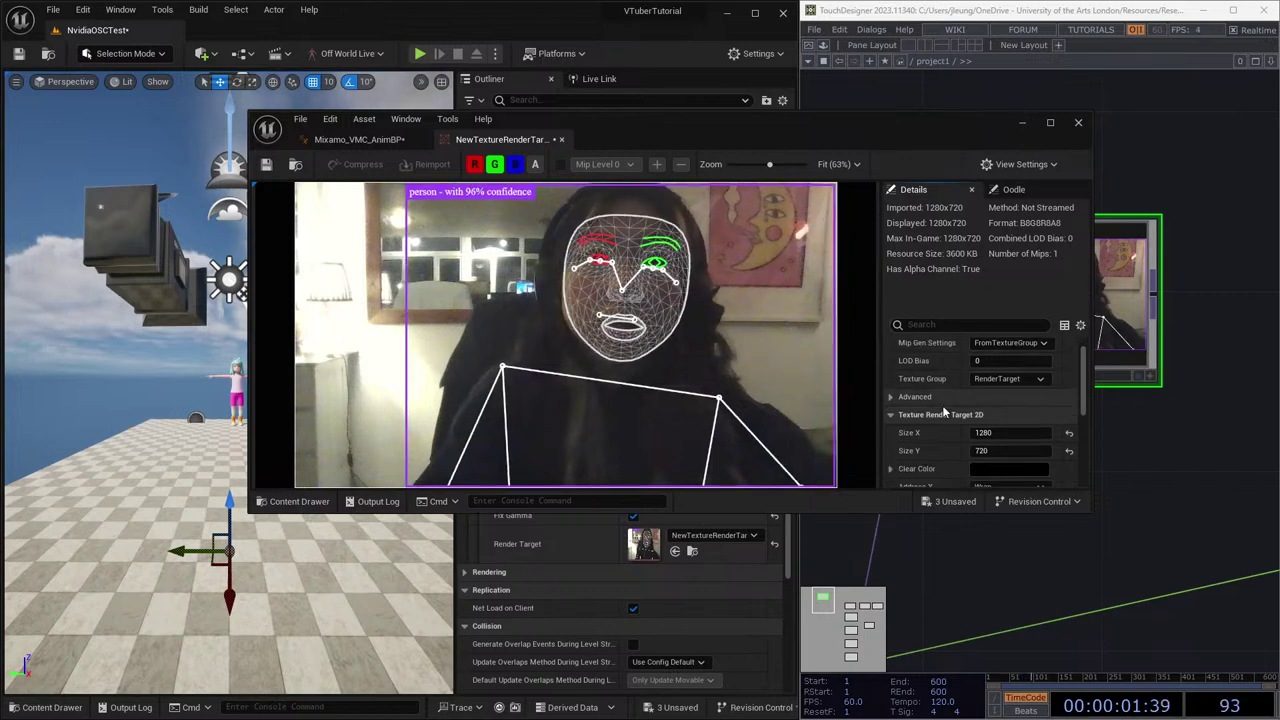
click(1140, 371)
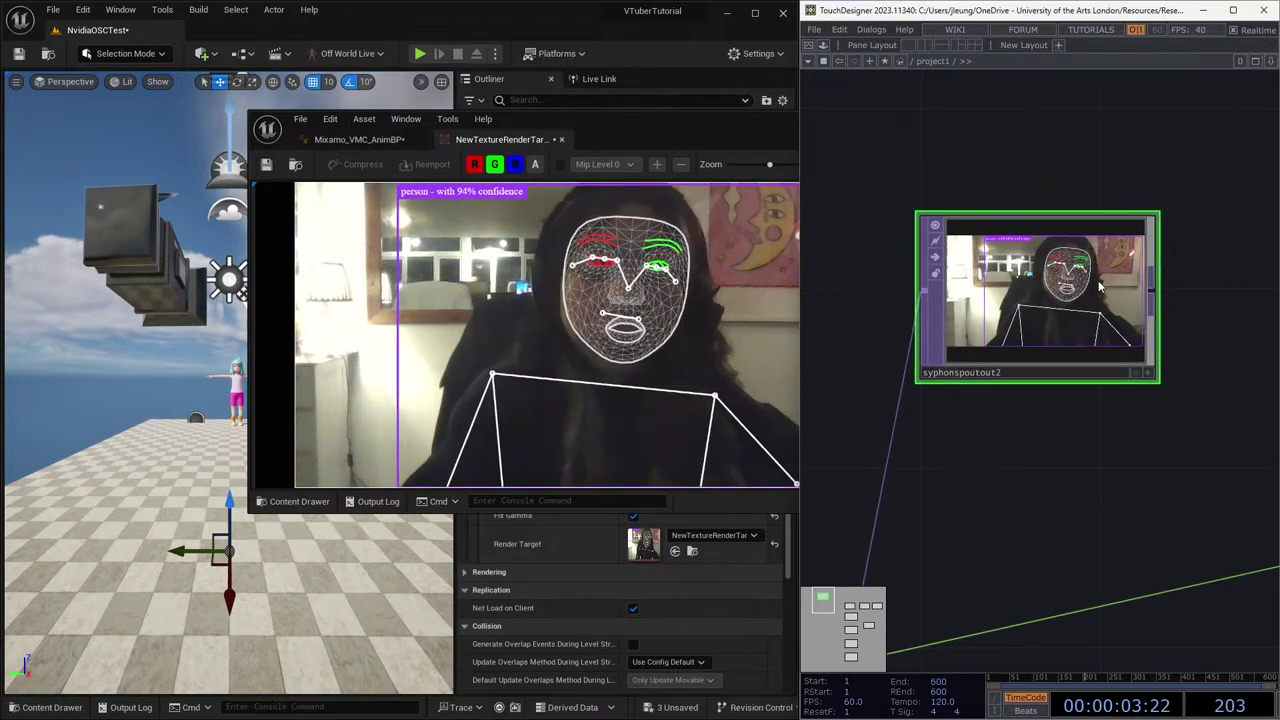
scroll(1021, 419, down, 2)
scroll(1021, 419, down, 3)
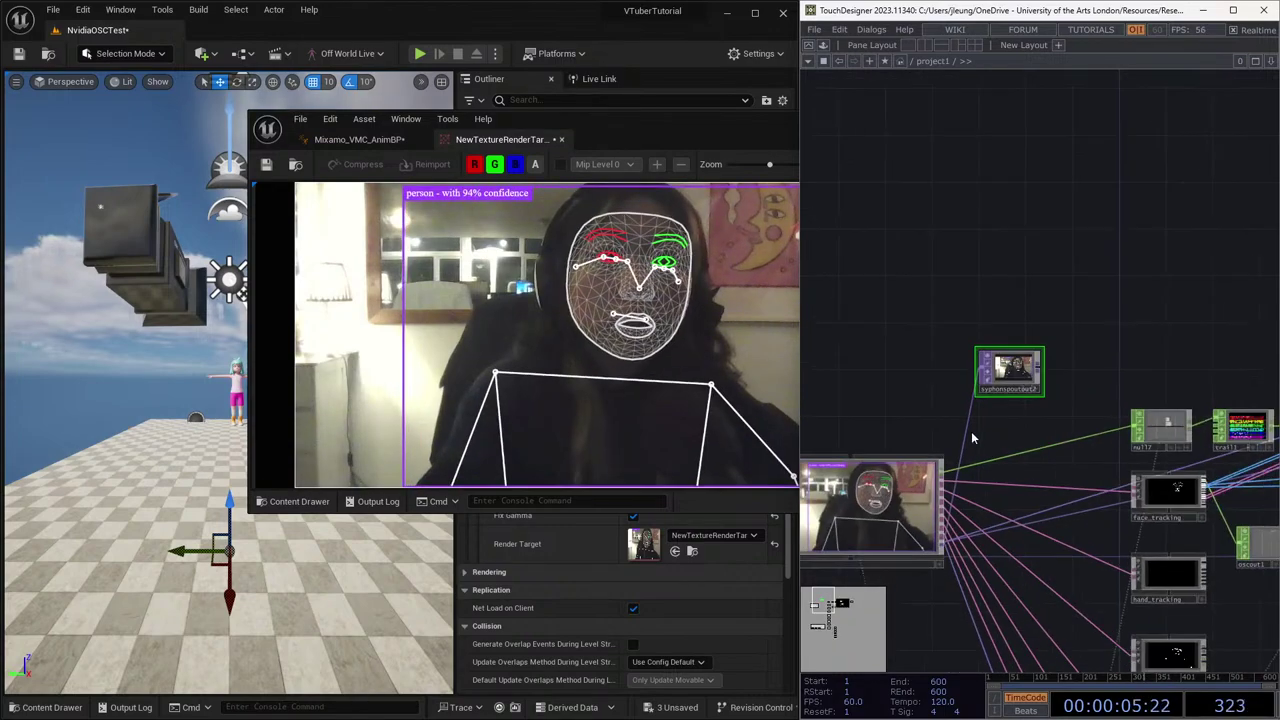
Insert a Resolution TOP res1 before syphonspoutout2 with Output Resolution set to Eighth.
right_click(967, 428)
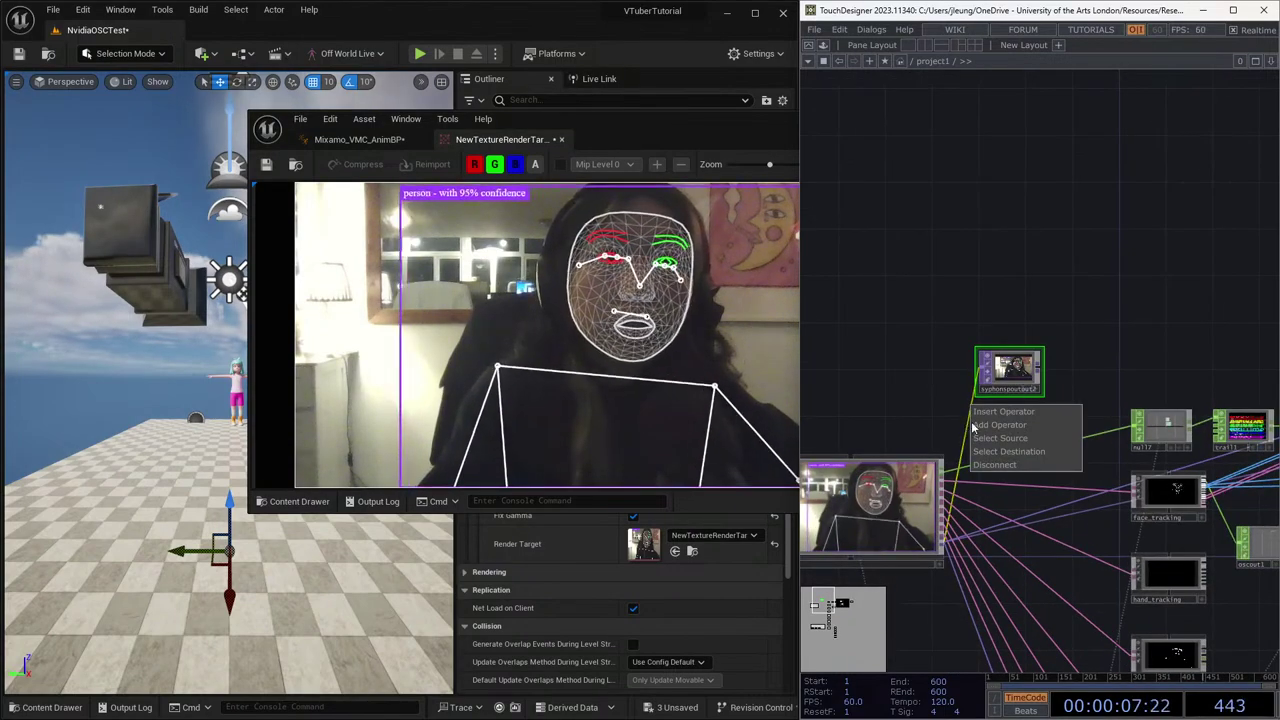
click(983, 412)
text(res)
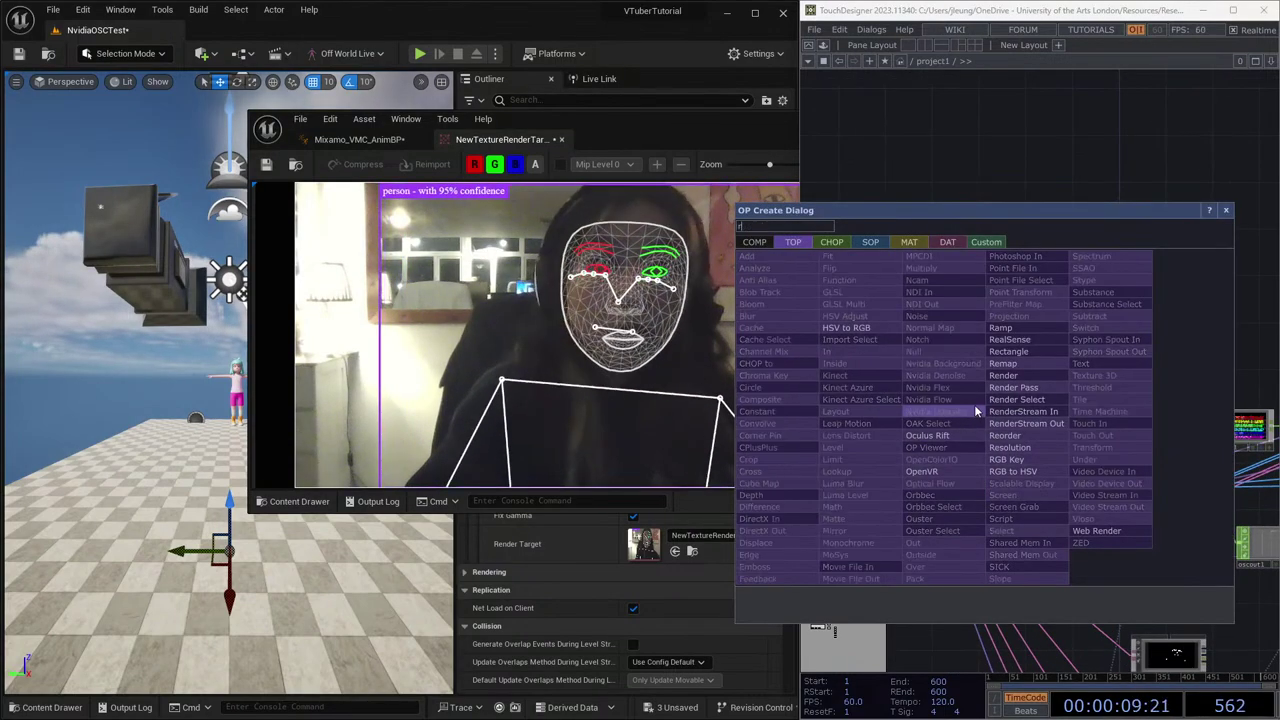
click(1022, 447)
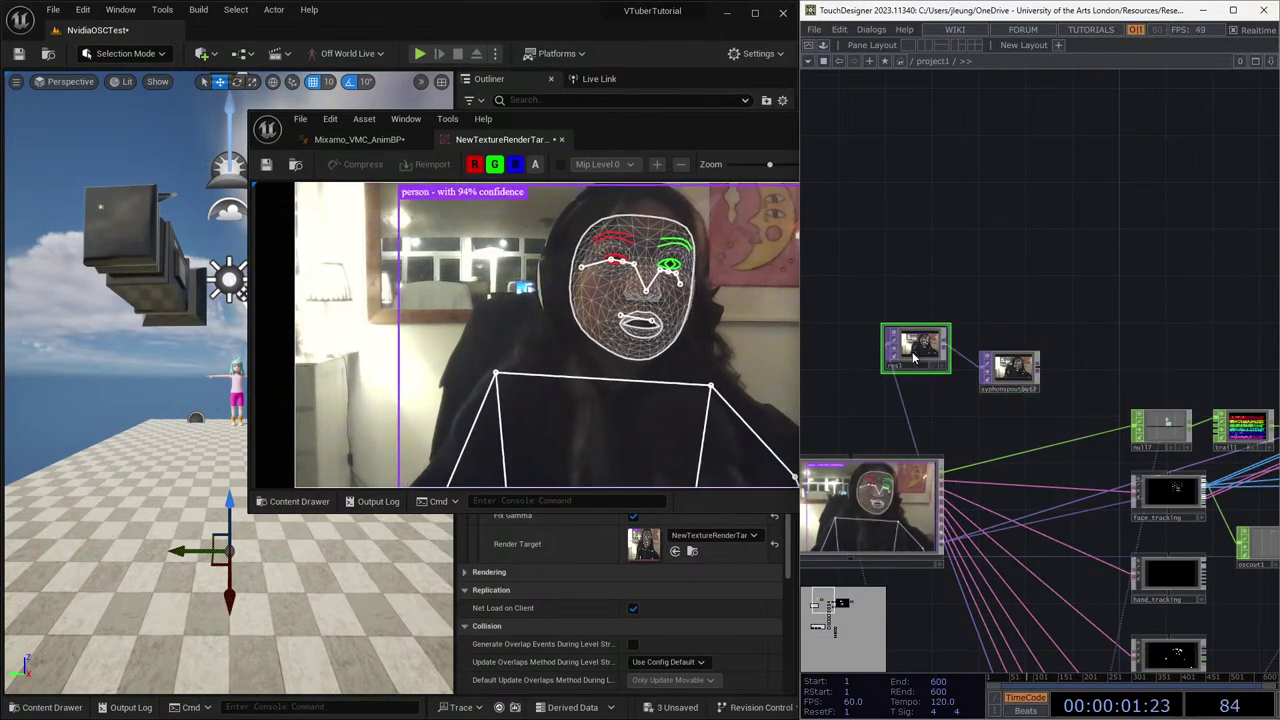
click(950, 332)
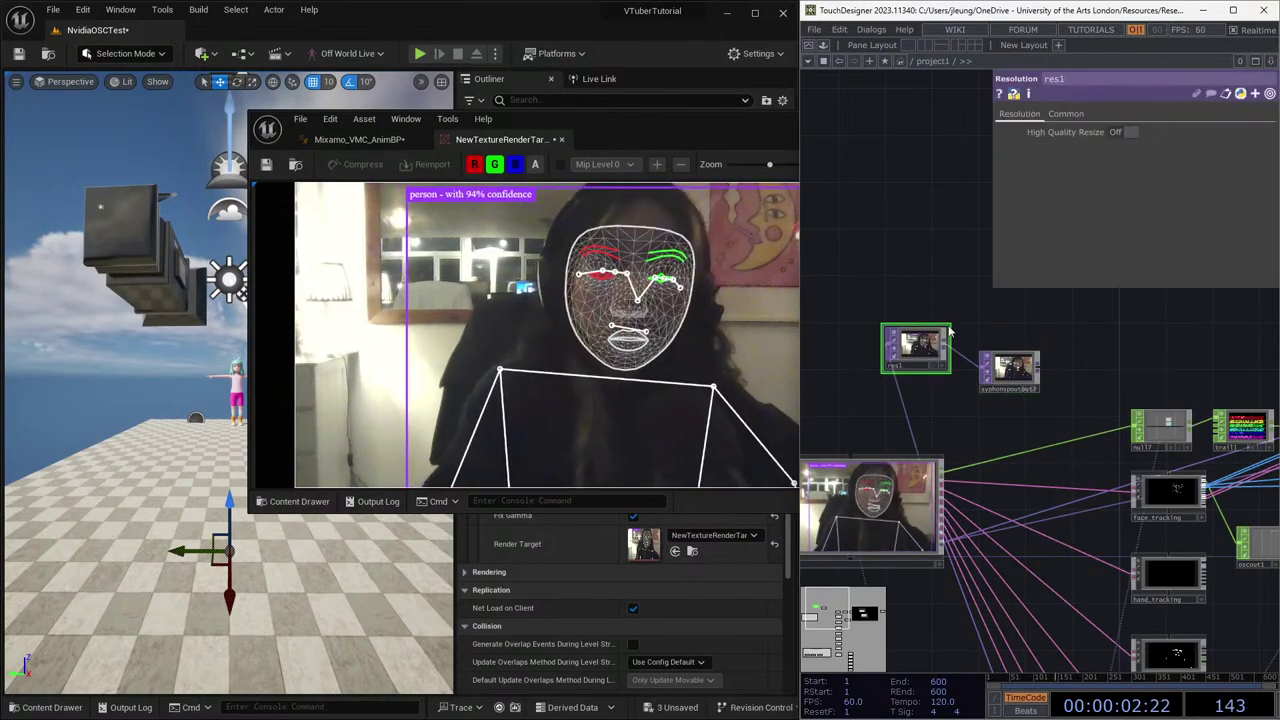
click(1065, 113)
click(1133, 132)
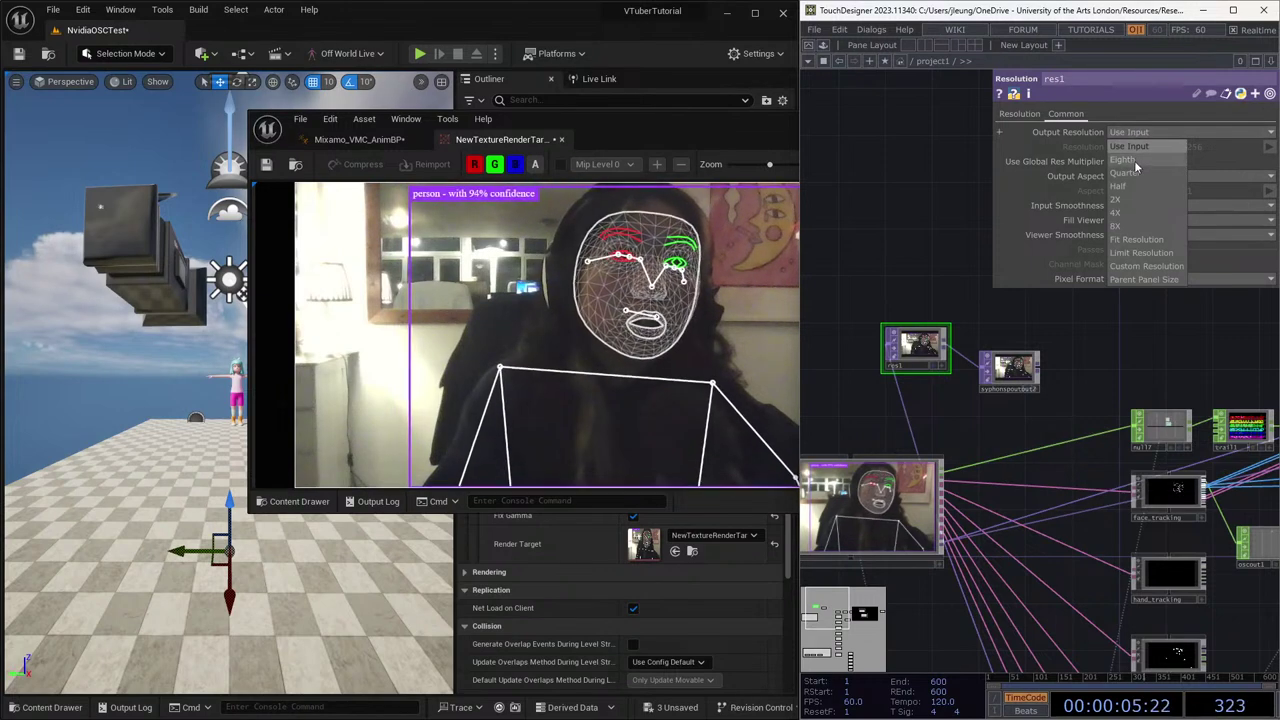
click(1140, 160)
scroll(1042, 321, up, 2)
scroll(600, 320, up, 5)
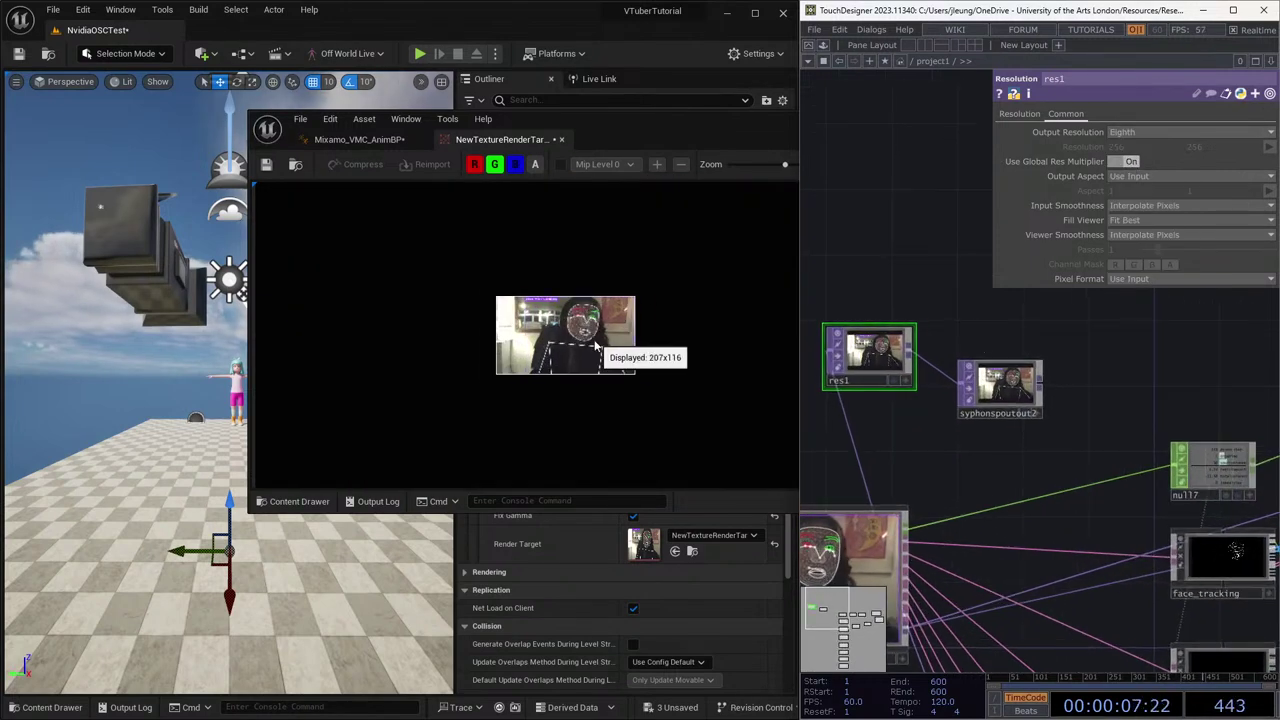
Save the 160x90 render target and compile and save Mixamo_VMC_AnimBP in Unreal.
double_click(540, 111)
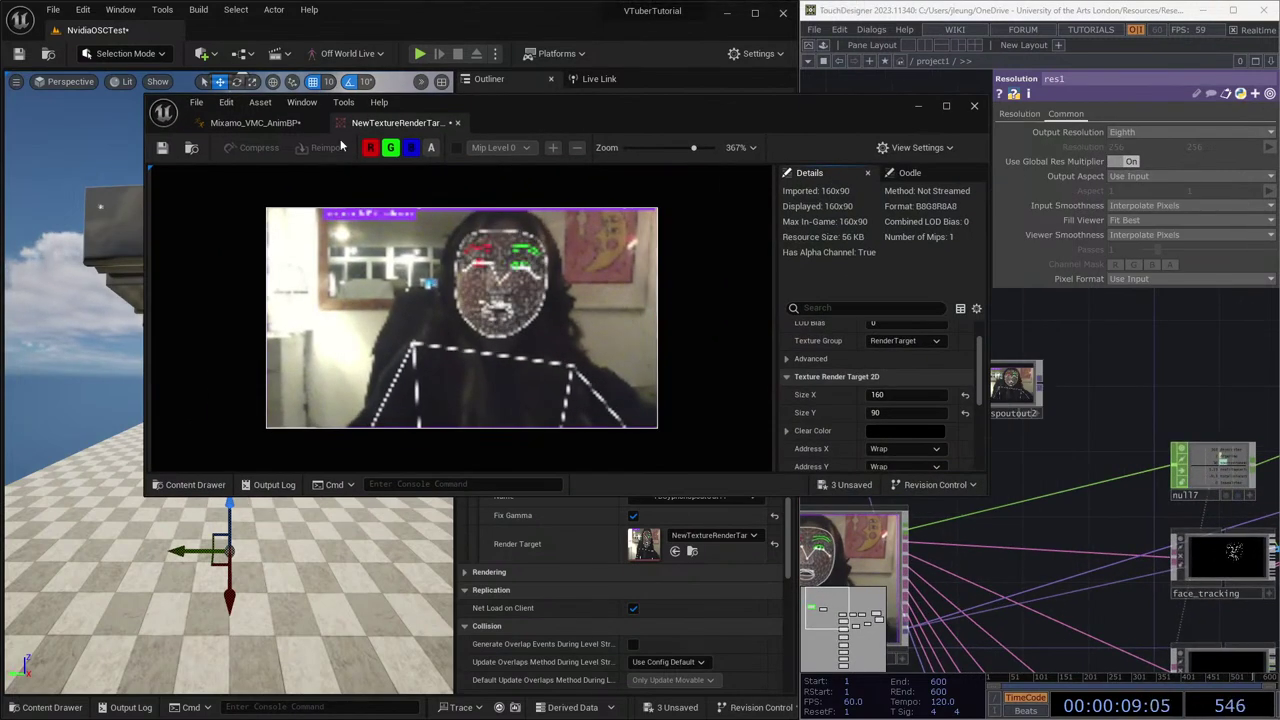
click(162, 148)
click(232, 123)
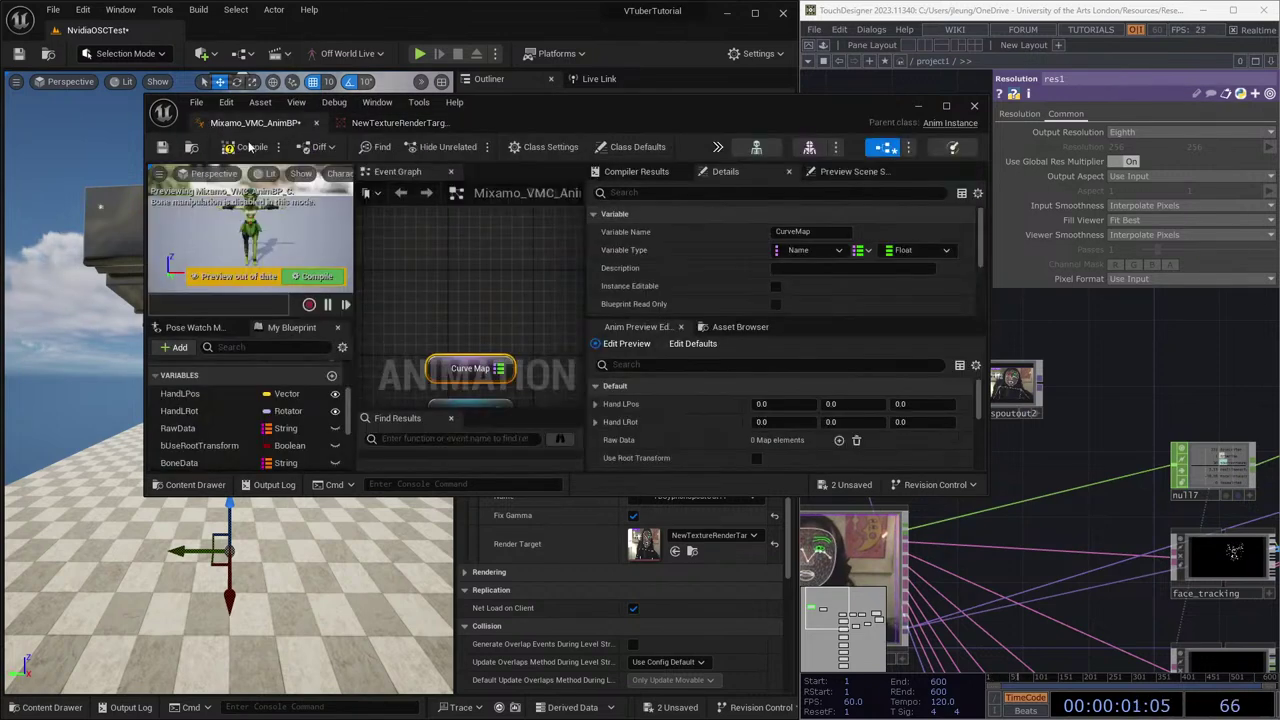
click(250, 147)
click(398, 122)
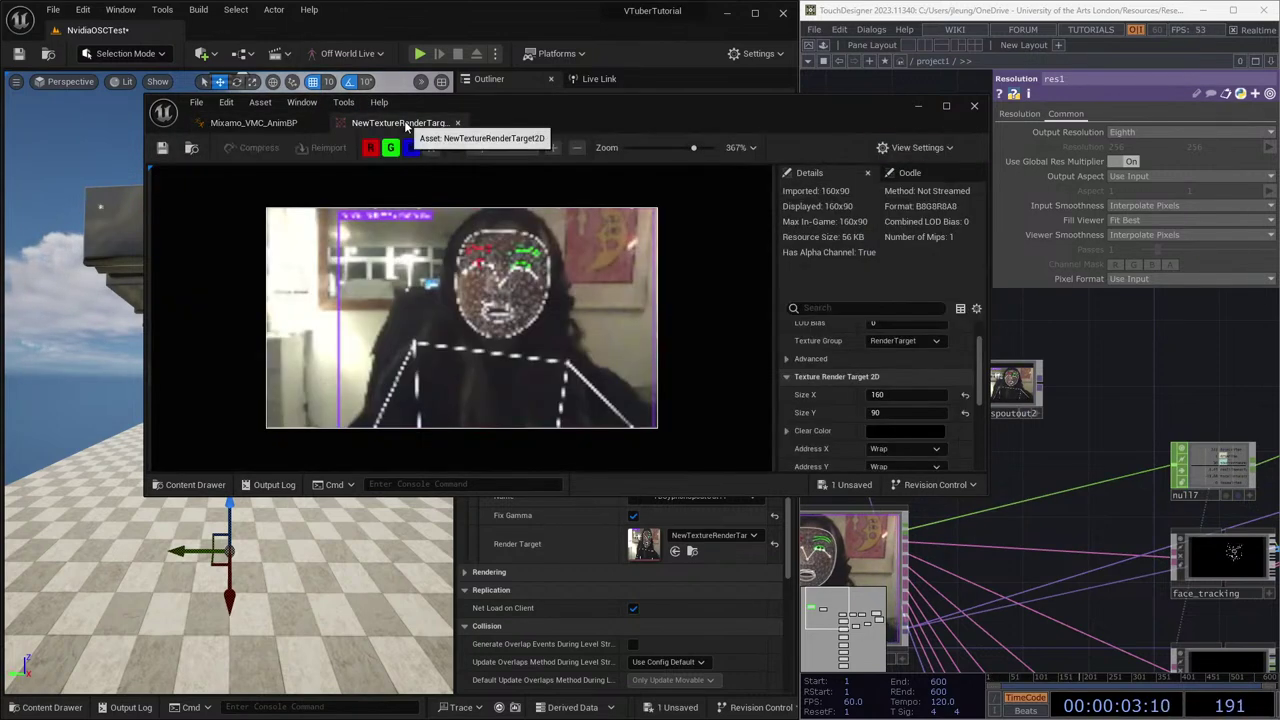
click(254, 122)
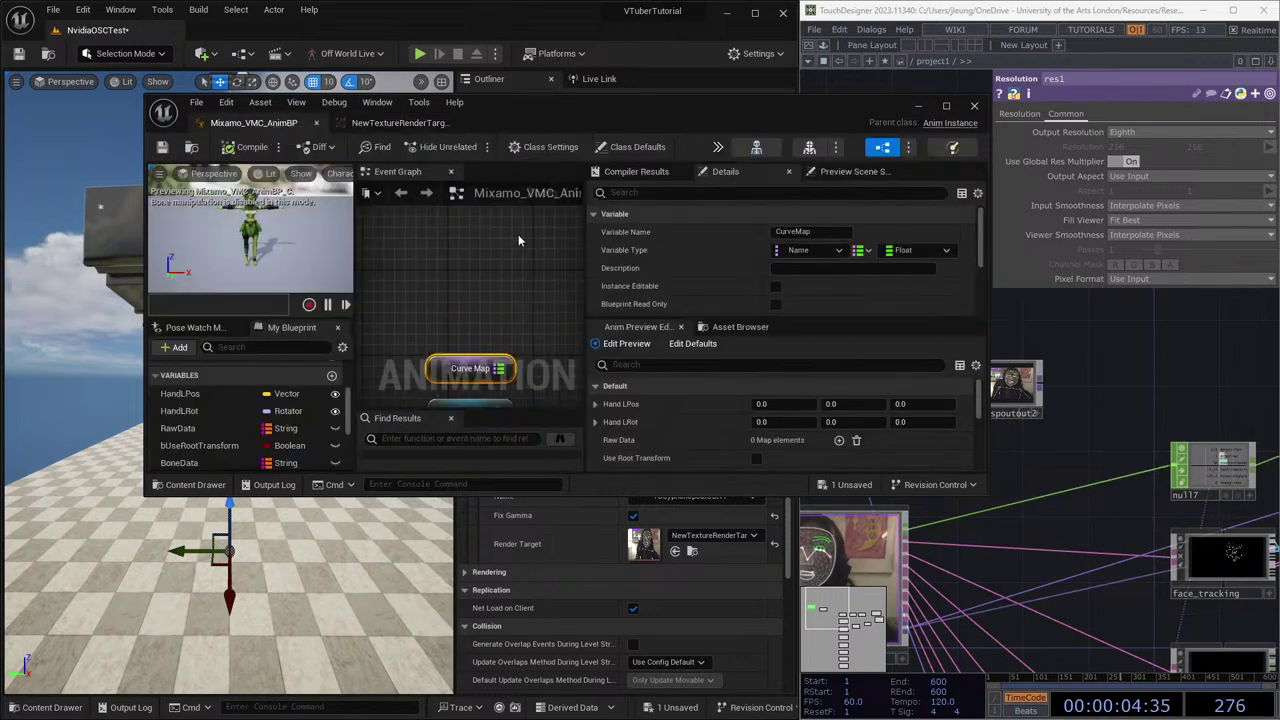
Maximise the blueprint editor and check NewVar's type and render-target default asset options.
click(948, 106)
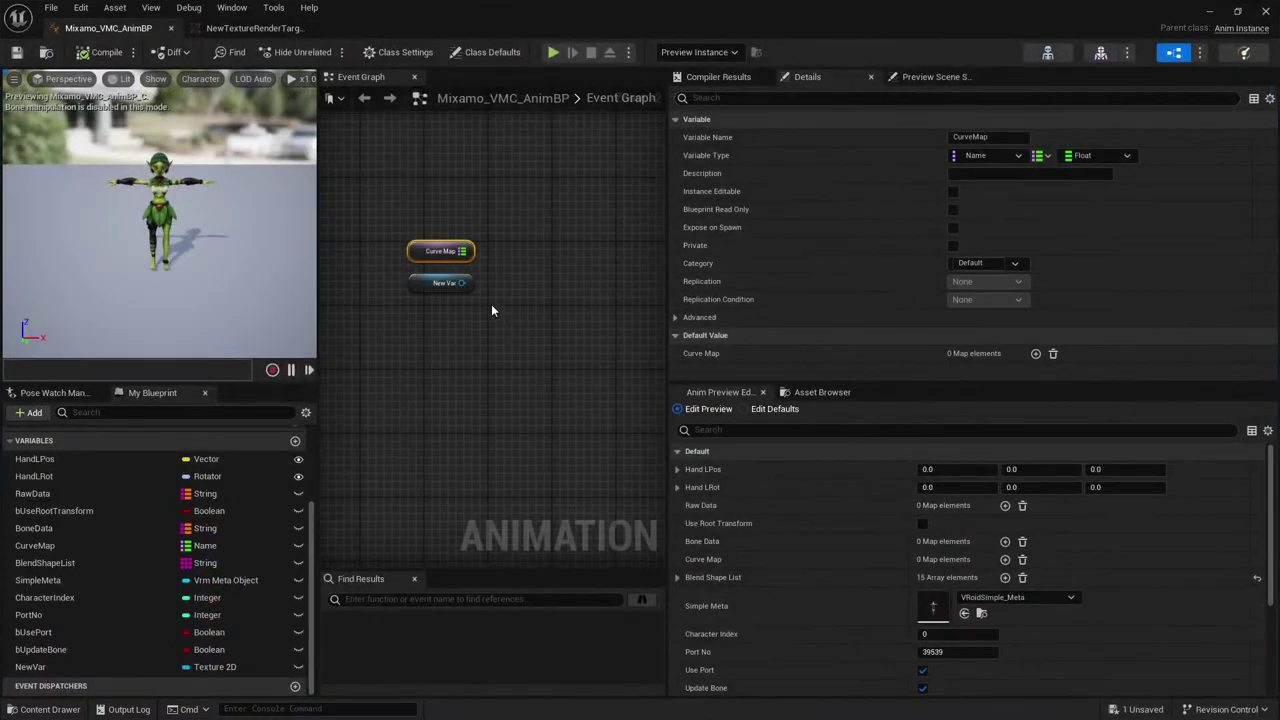
click(214, 667)
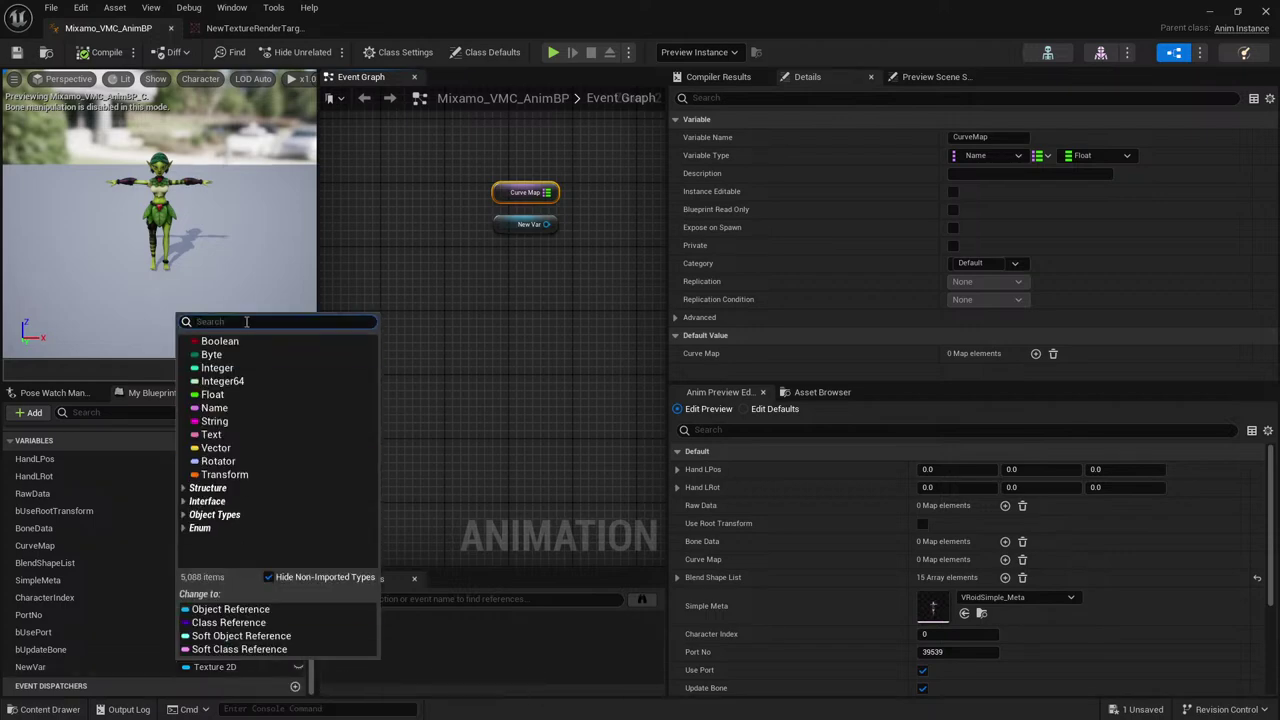
click(592, 438)
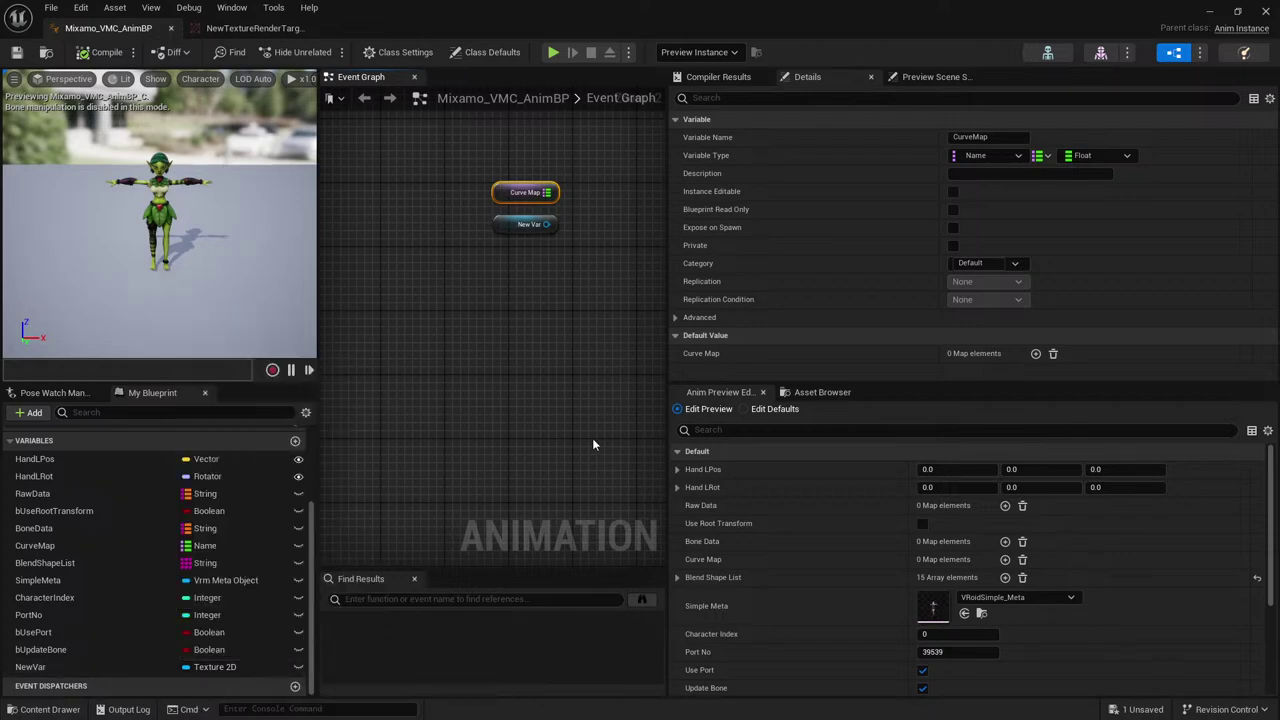
click(143, 667)
scroll(945, 520, down, 1)
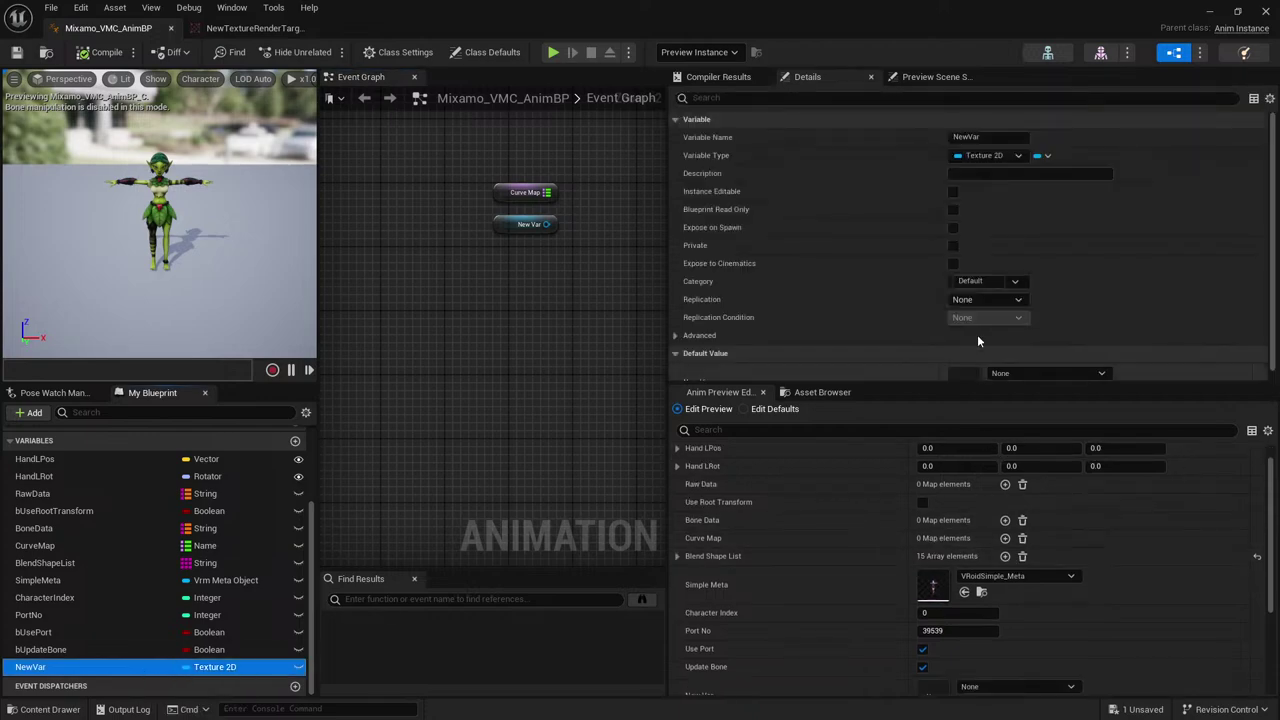
scroll(977, 334, down, 1)
click(1012, 352)
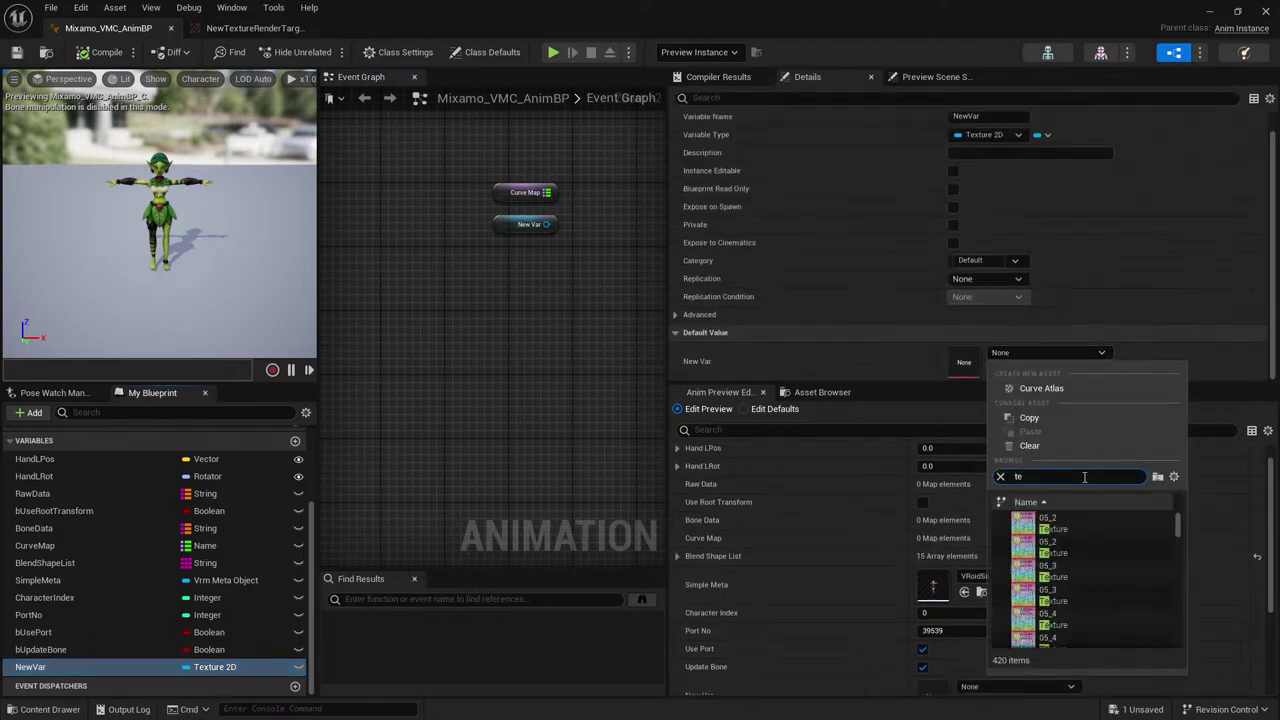
text(render)
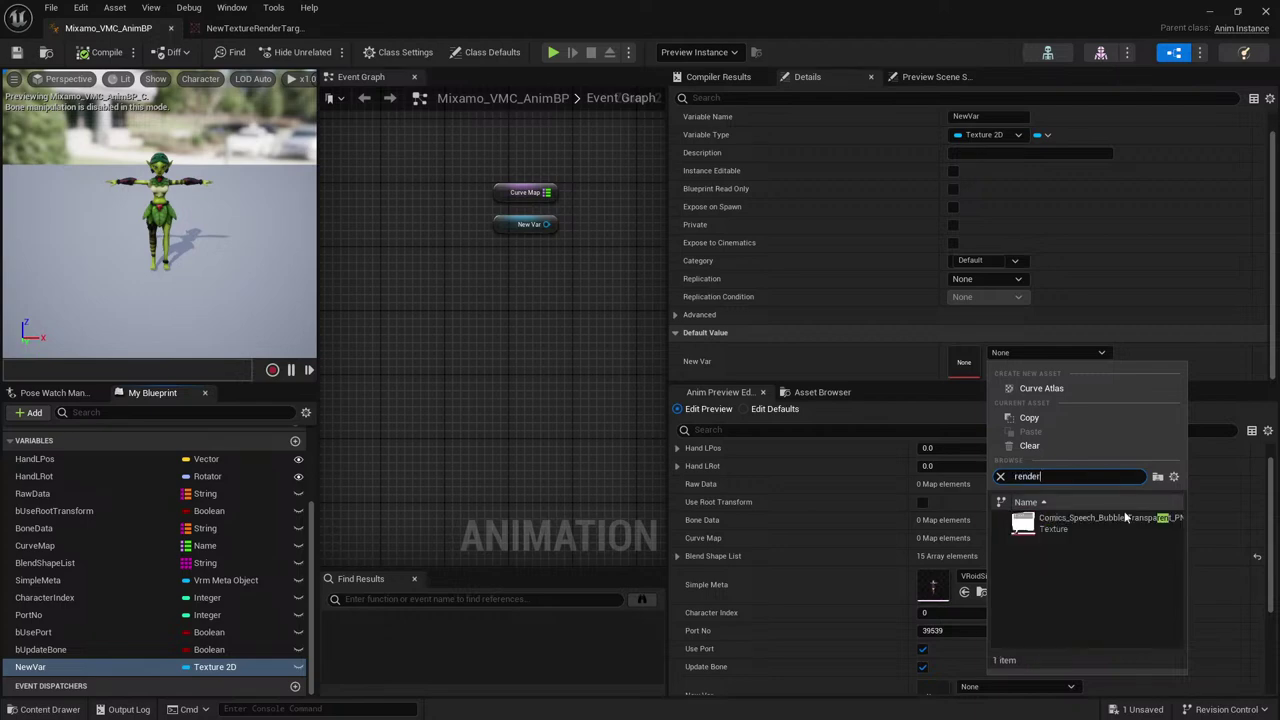
key(ctrl+a)
text(t)
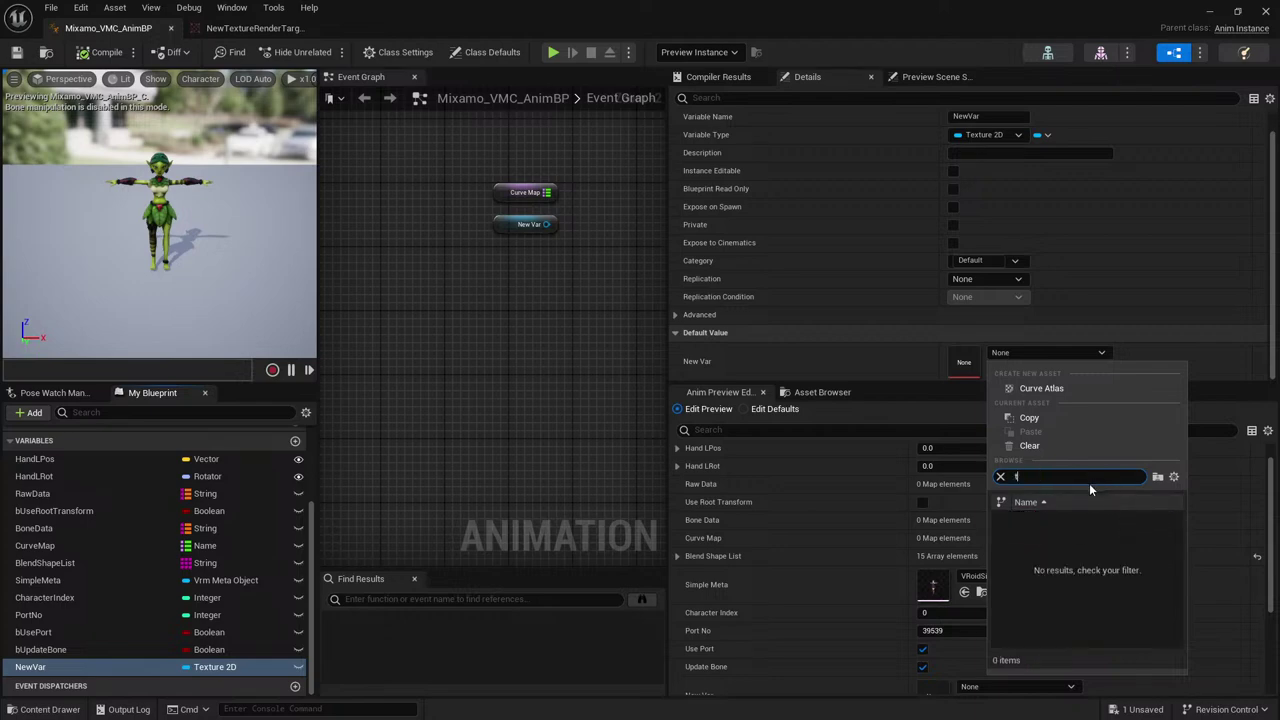
text(arget)
key(Escape)
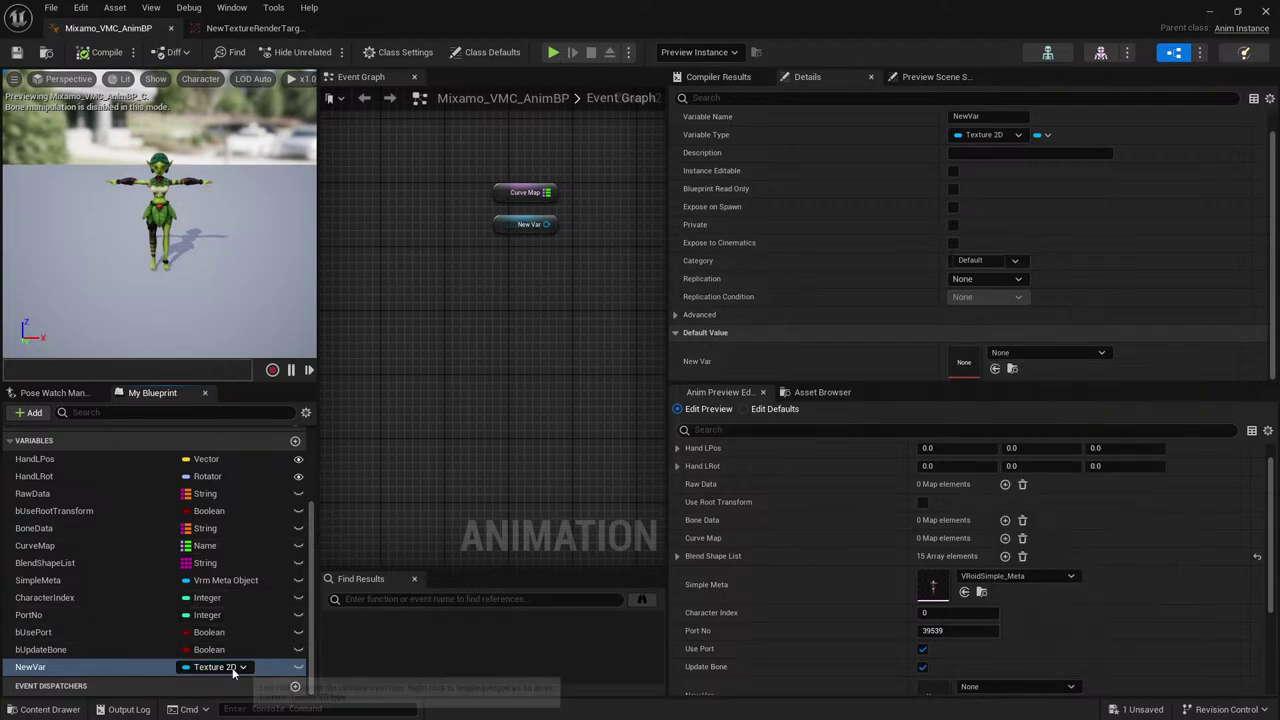
Change NewVar's type to a Render Target 2D object reference.
click(233, 672)
text(ren)
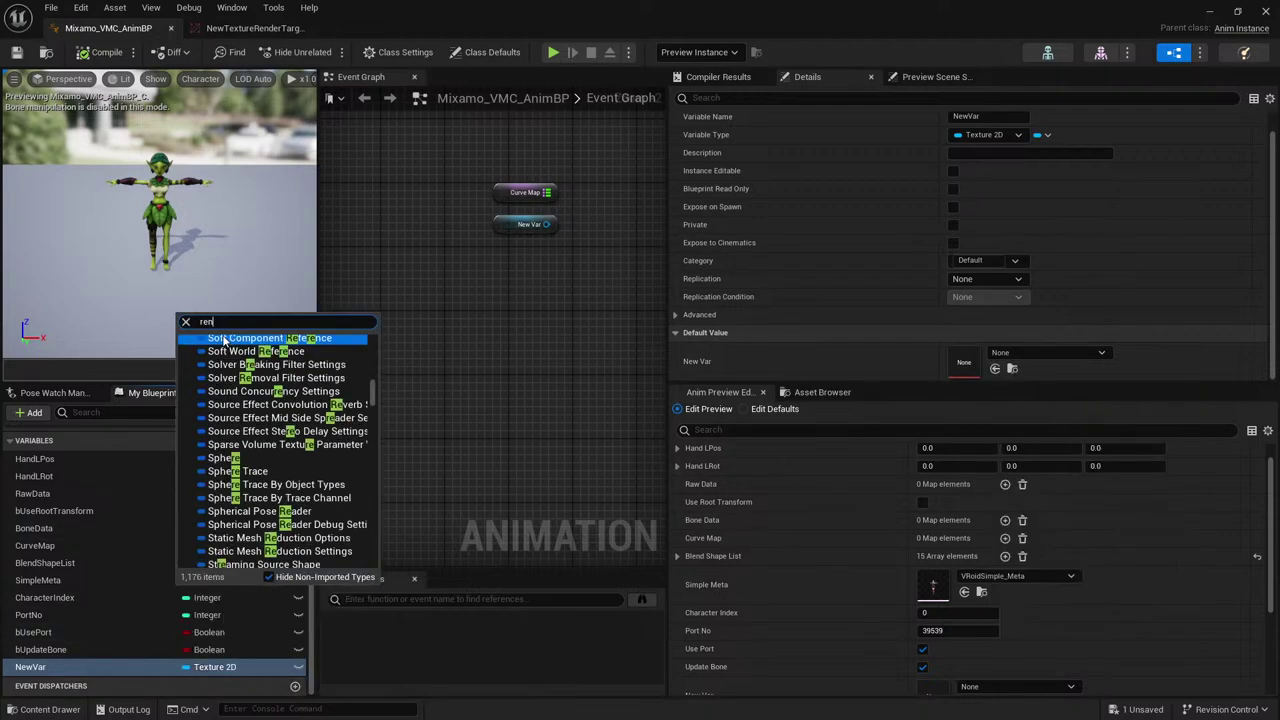
text(der)
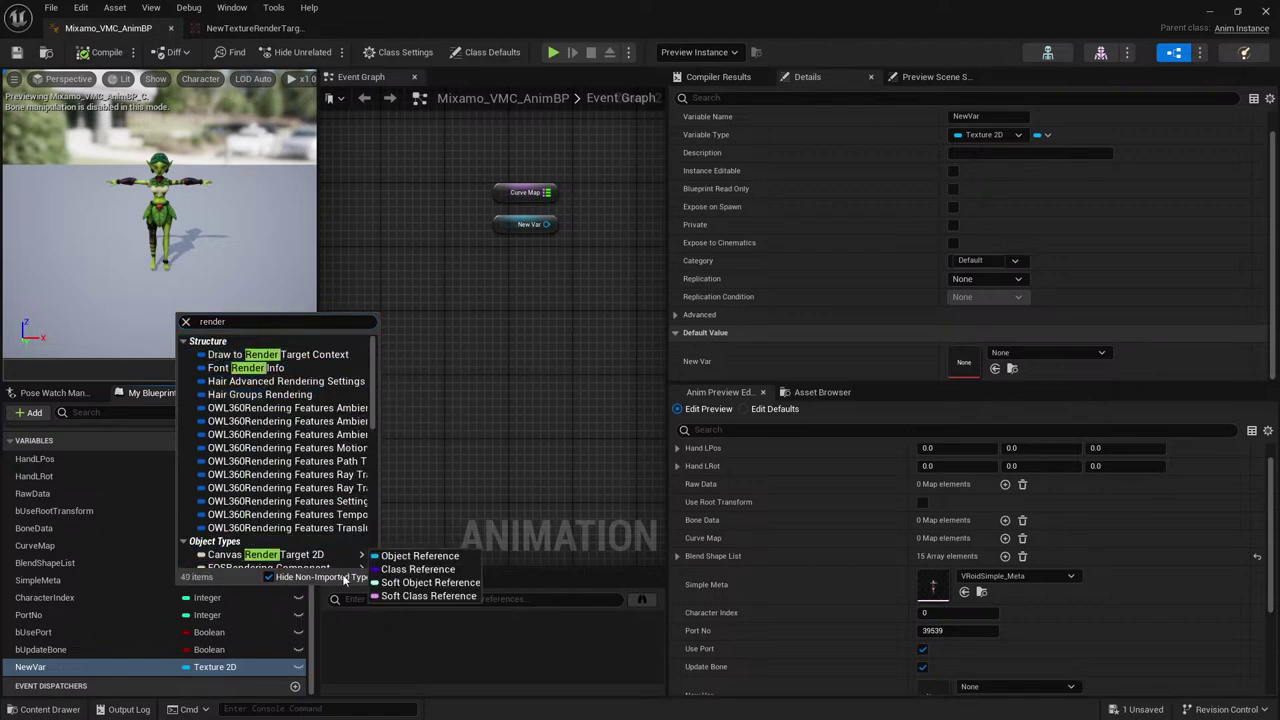
scroll(295, 500, down, 2)
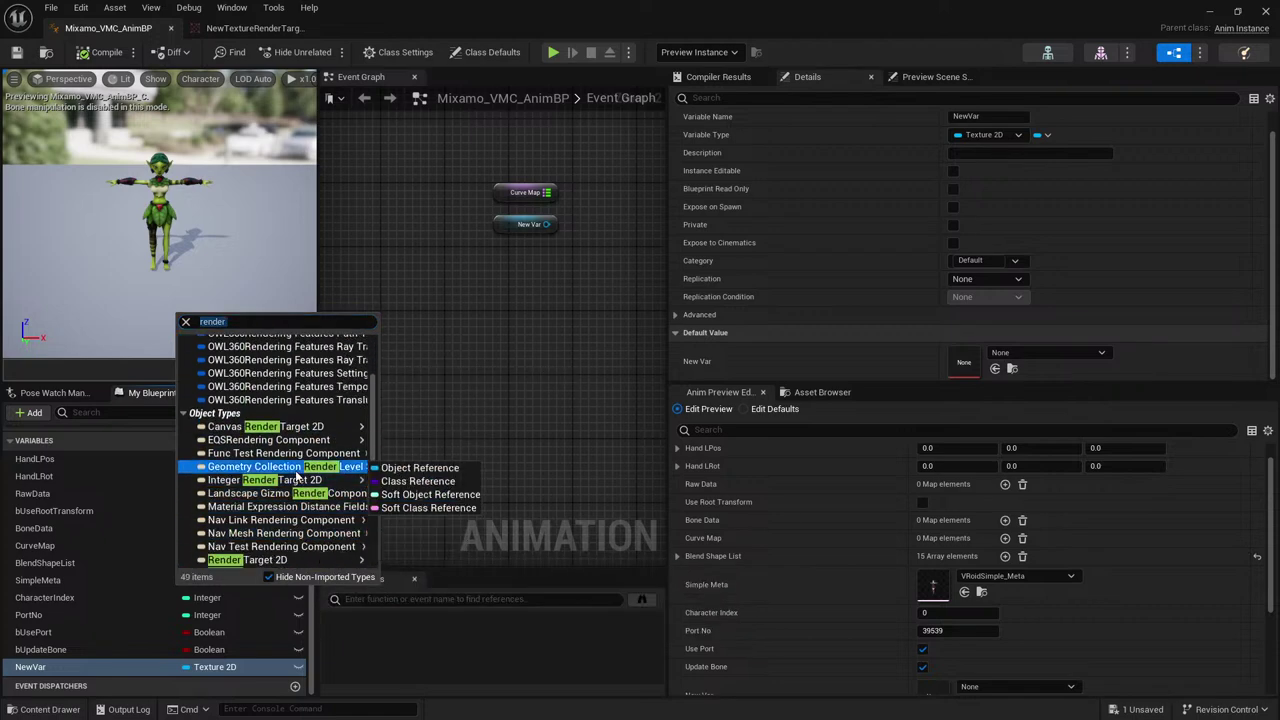
scroll(297, 479, down, 1)
mouse_move(300, 539)
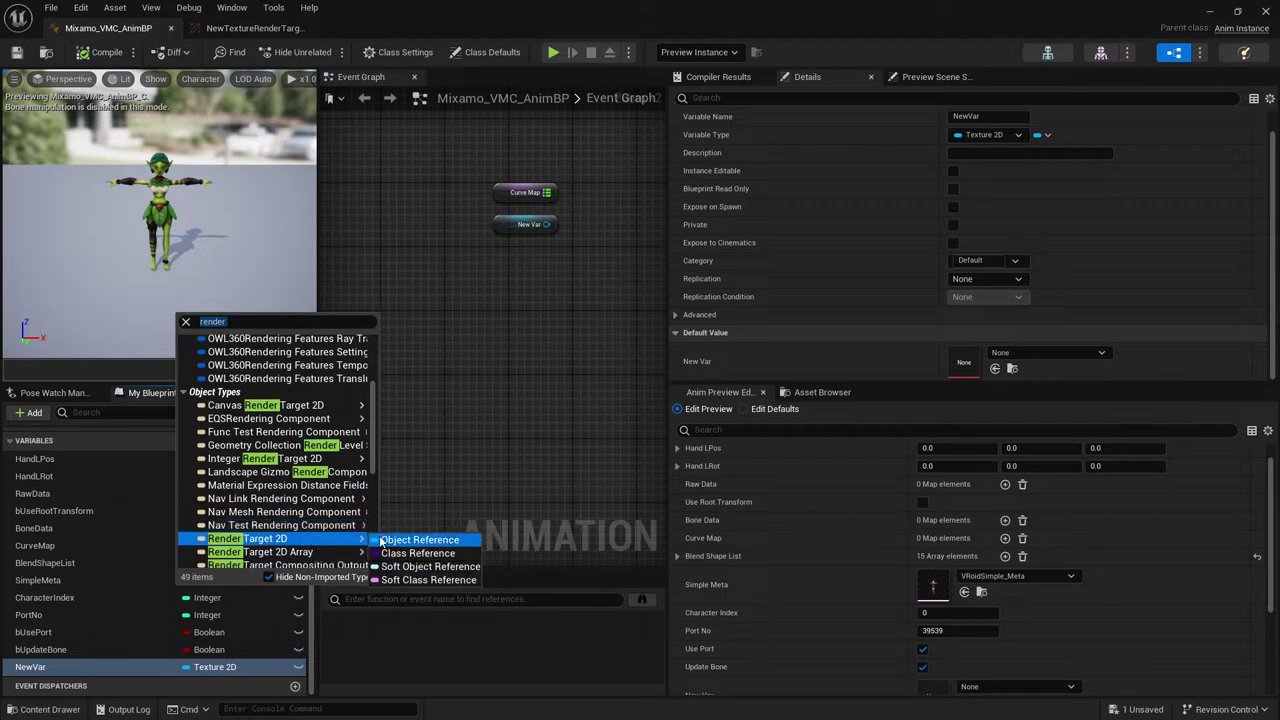
click(384, 540)
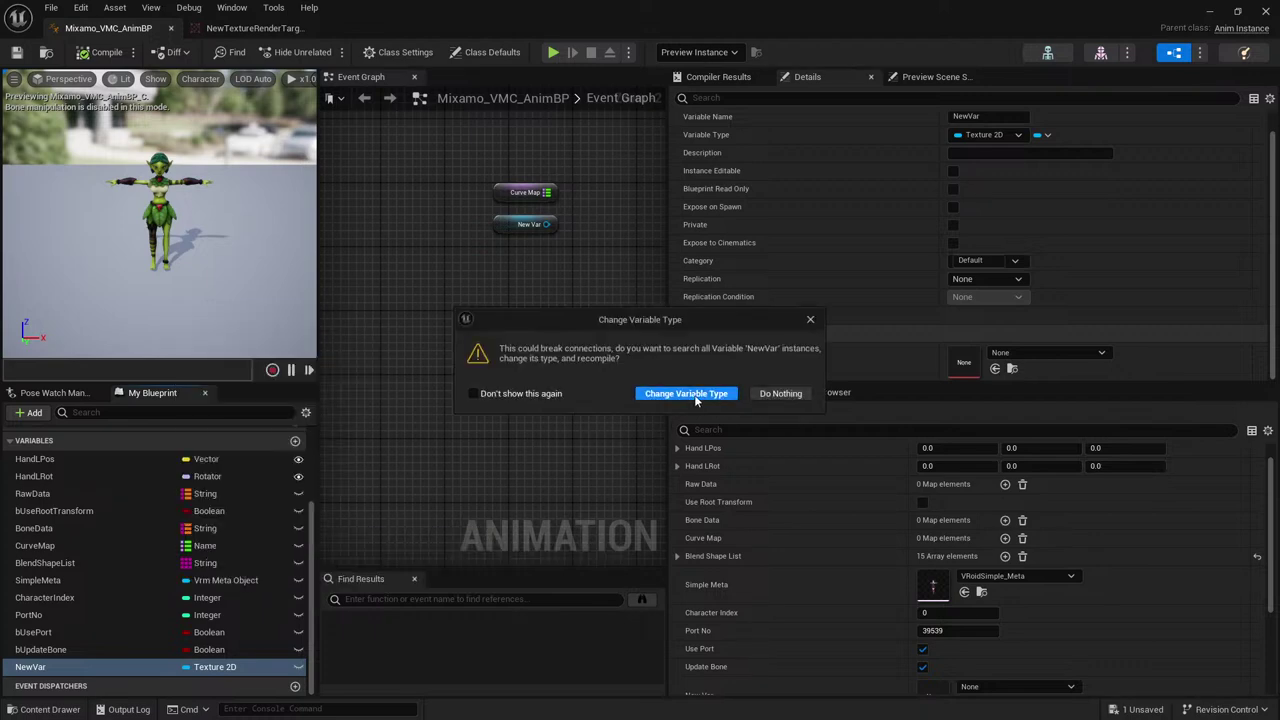
click(686, 394)
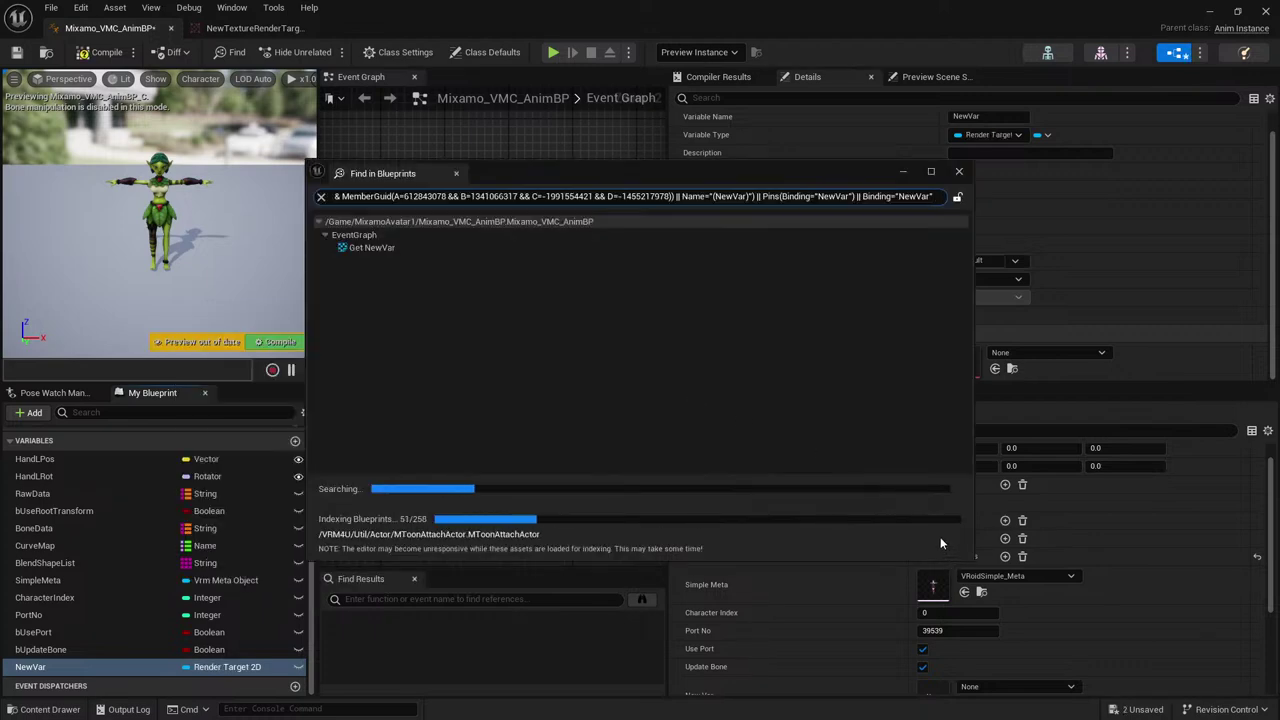
click(959, 171)
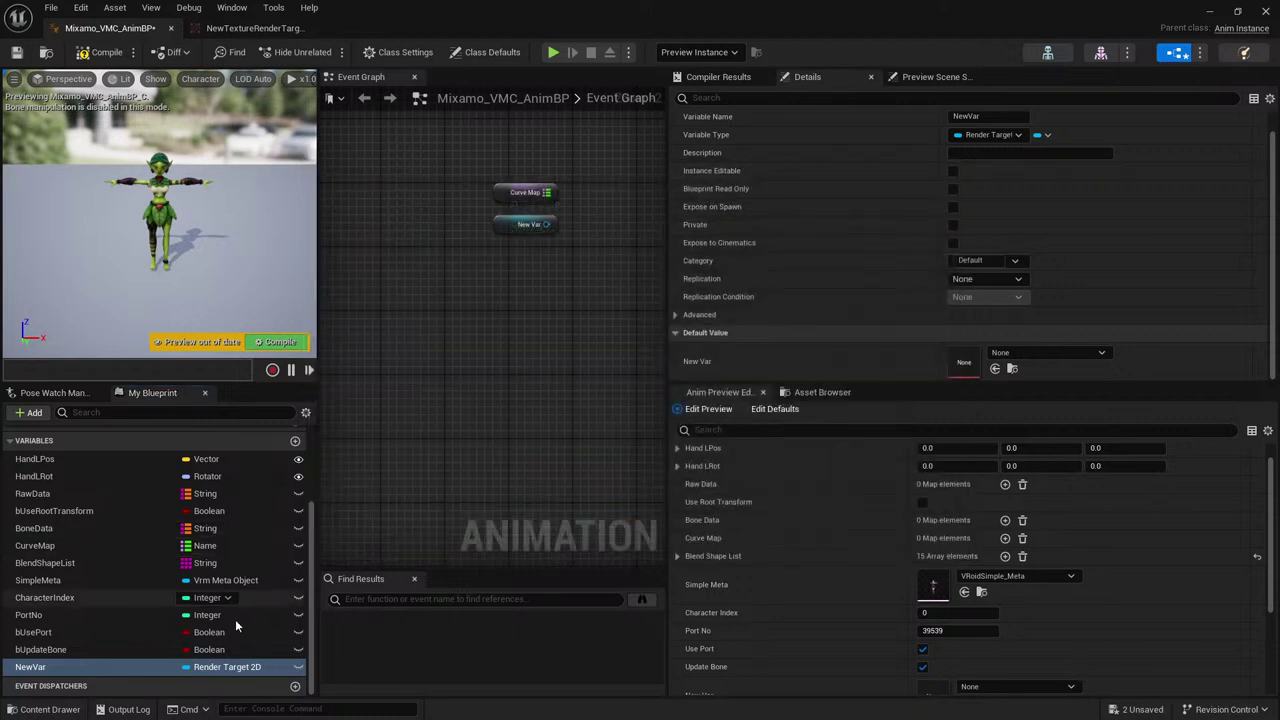
Try a NewVar getter in the Event Graph and search 'rendertarget' for its default value.
drag(132, 664, 510, 300)
click(521, 309)
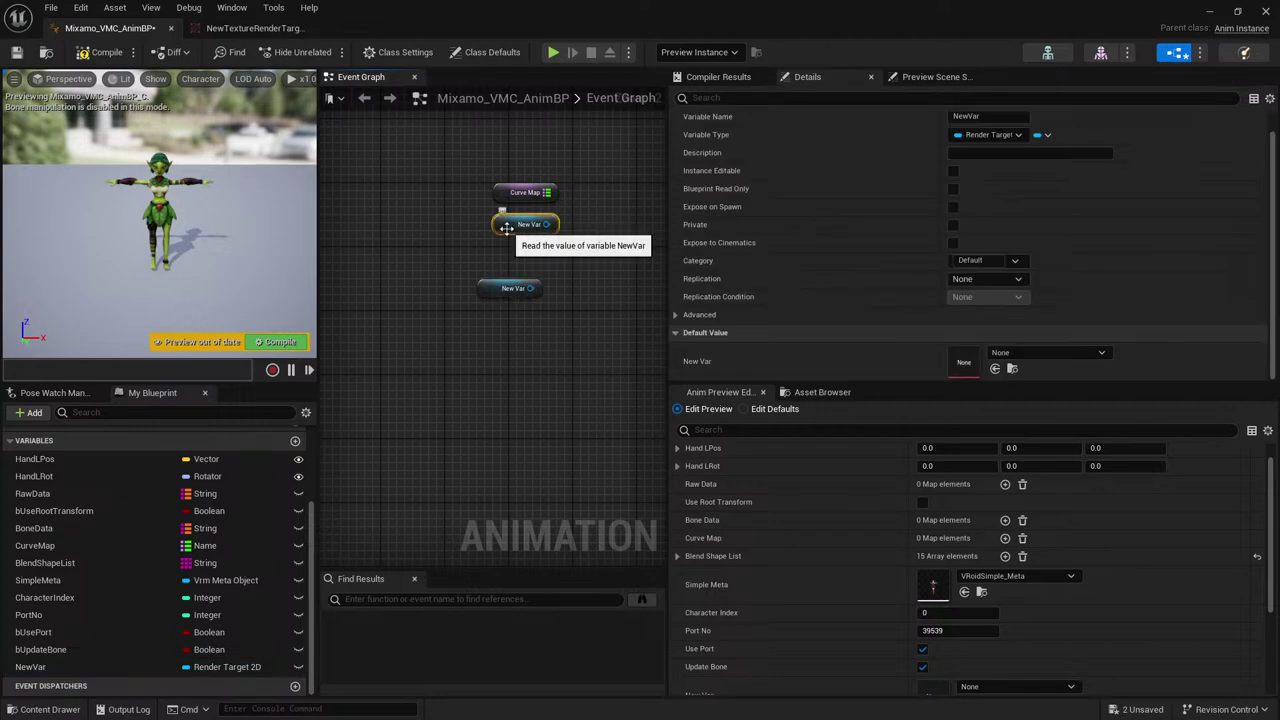
key(Delete)
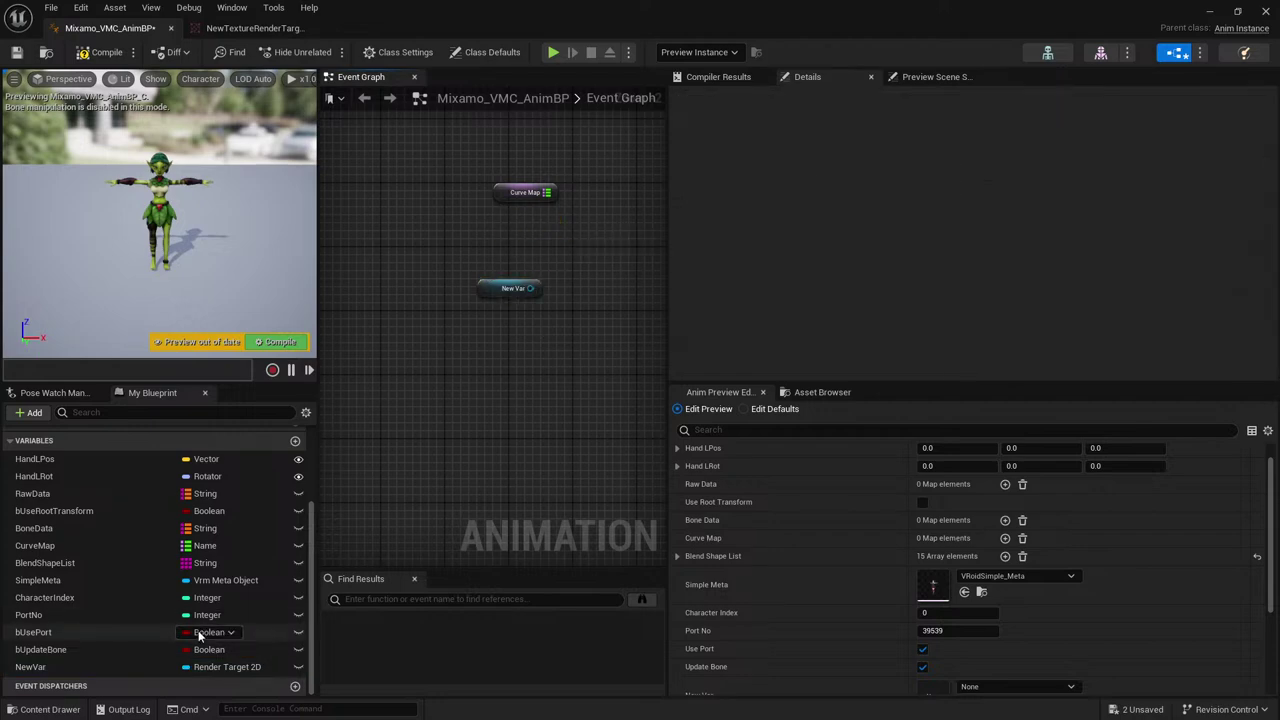
click(100, 666)
click(1048, 352)
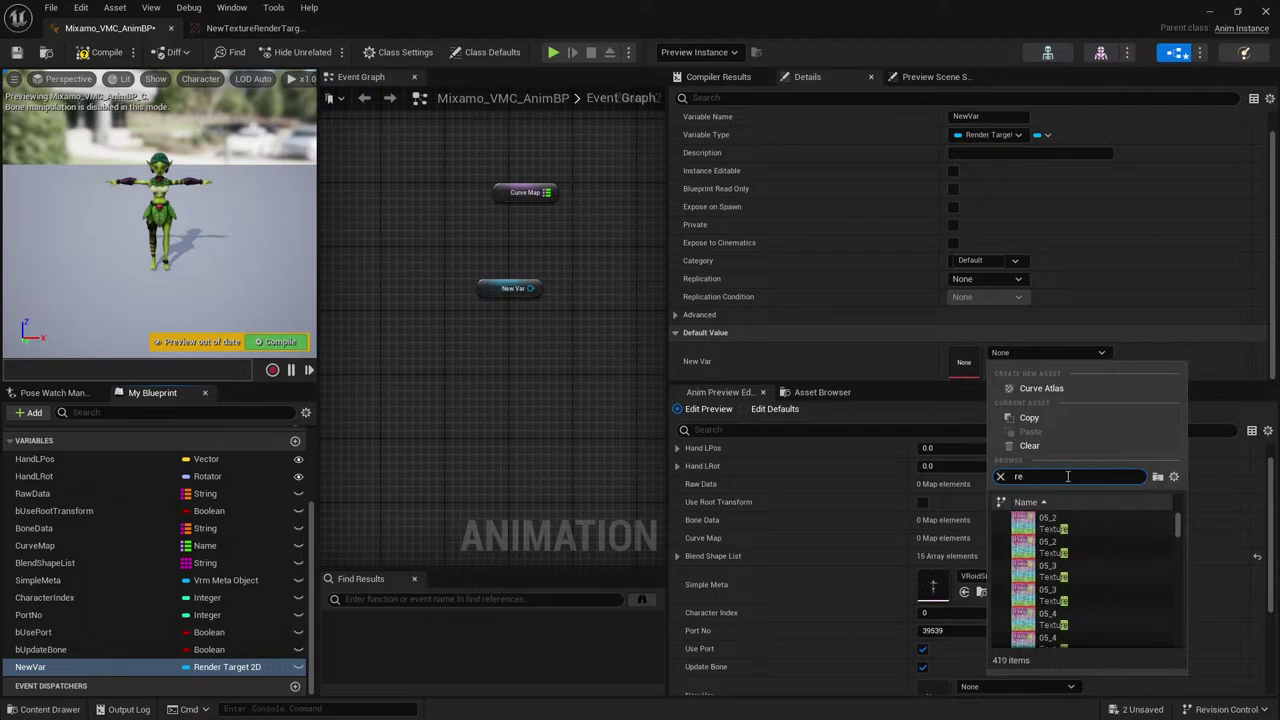
text(rendertarget)
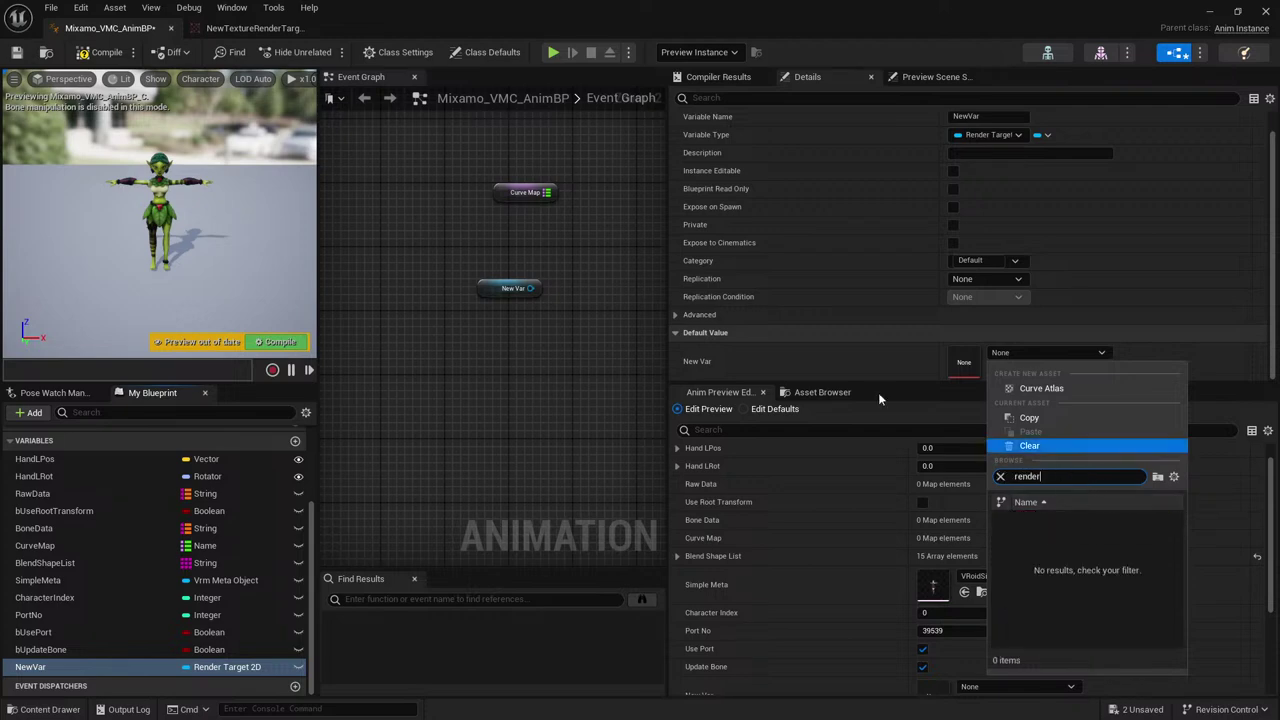
click(520, 318)
Delete the New Var getter and the NewVar variable, then add a fresh variable named NewVar.
click(495, 288)
key(Delete)
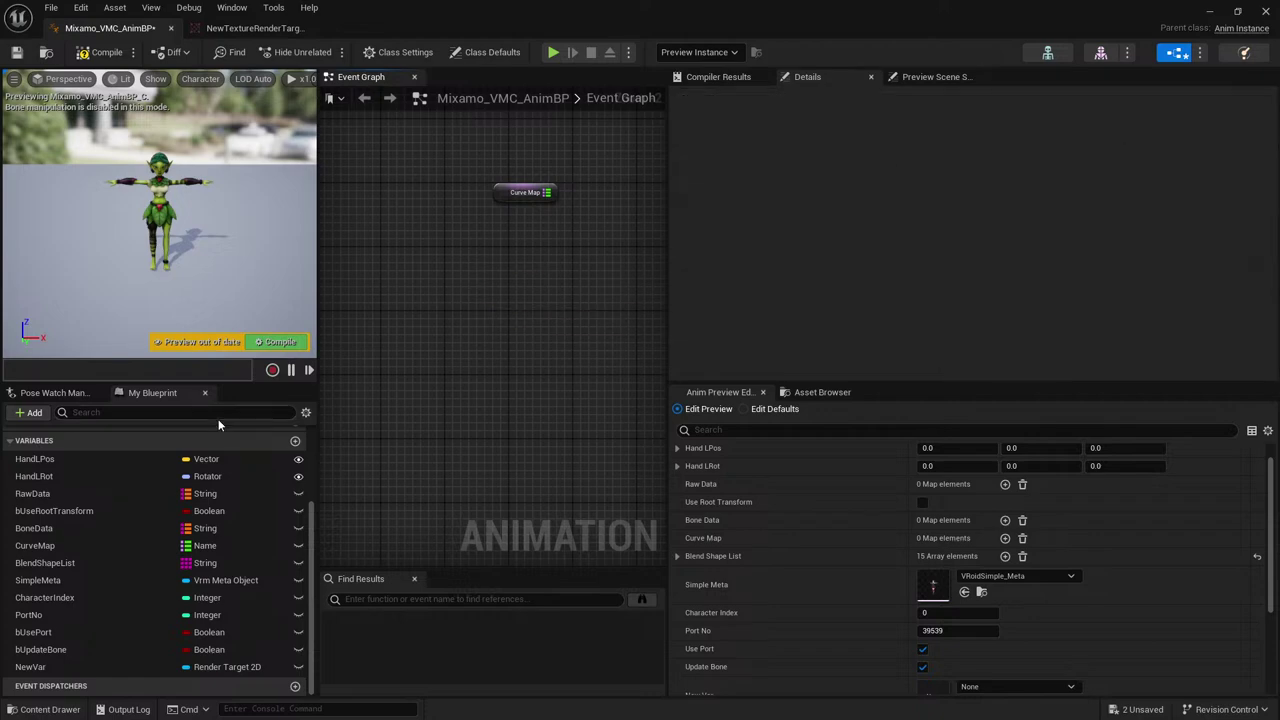
click(157, 666)
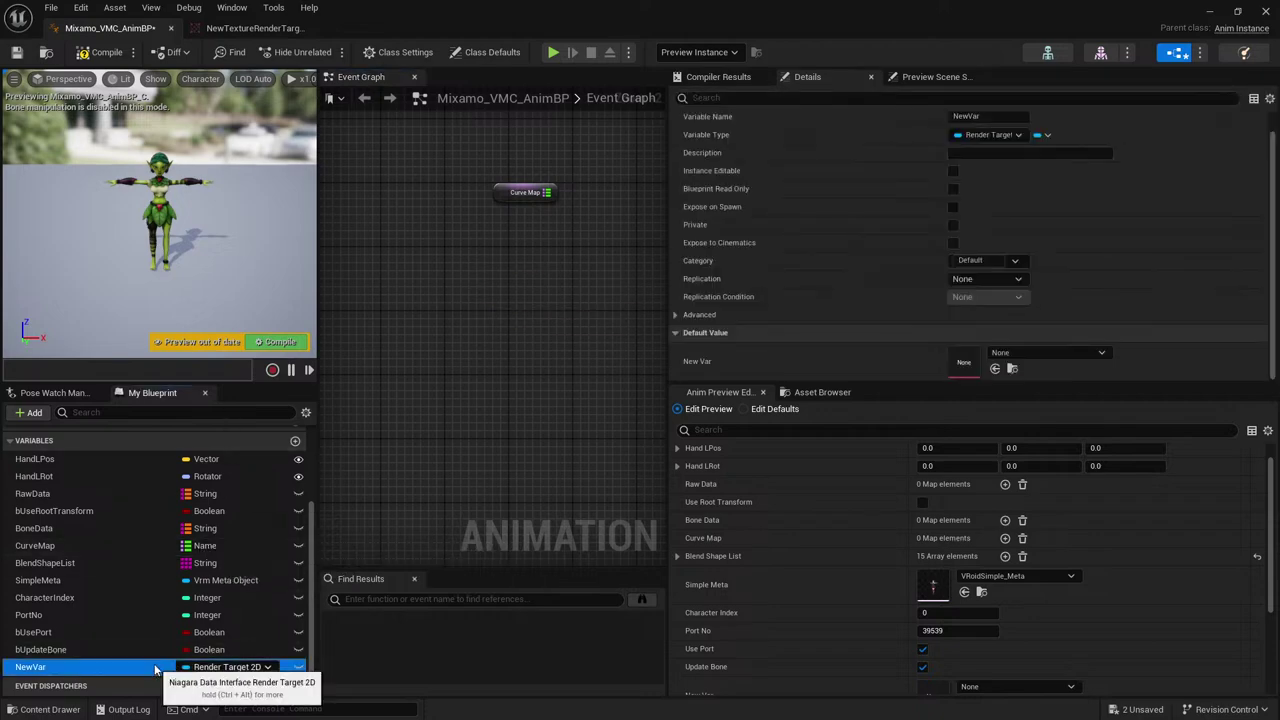
key(Delete)
click(295, 458)
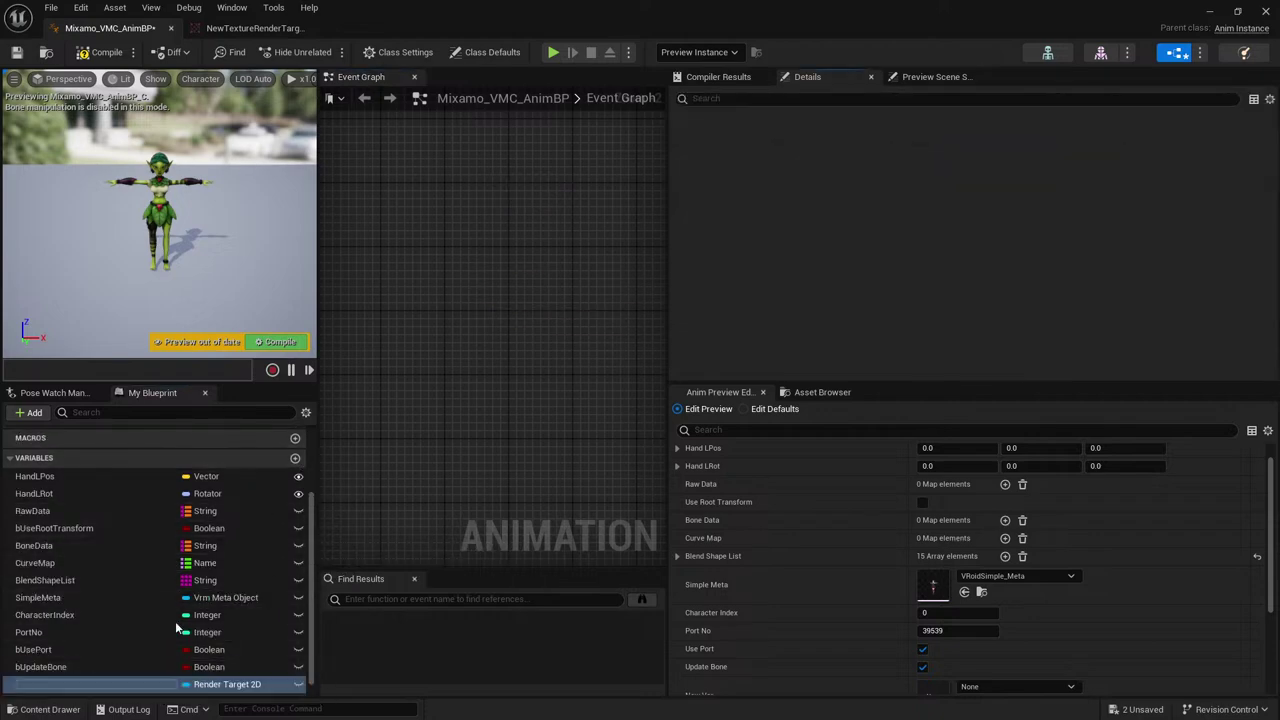
key(Return)
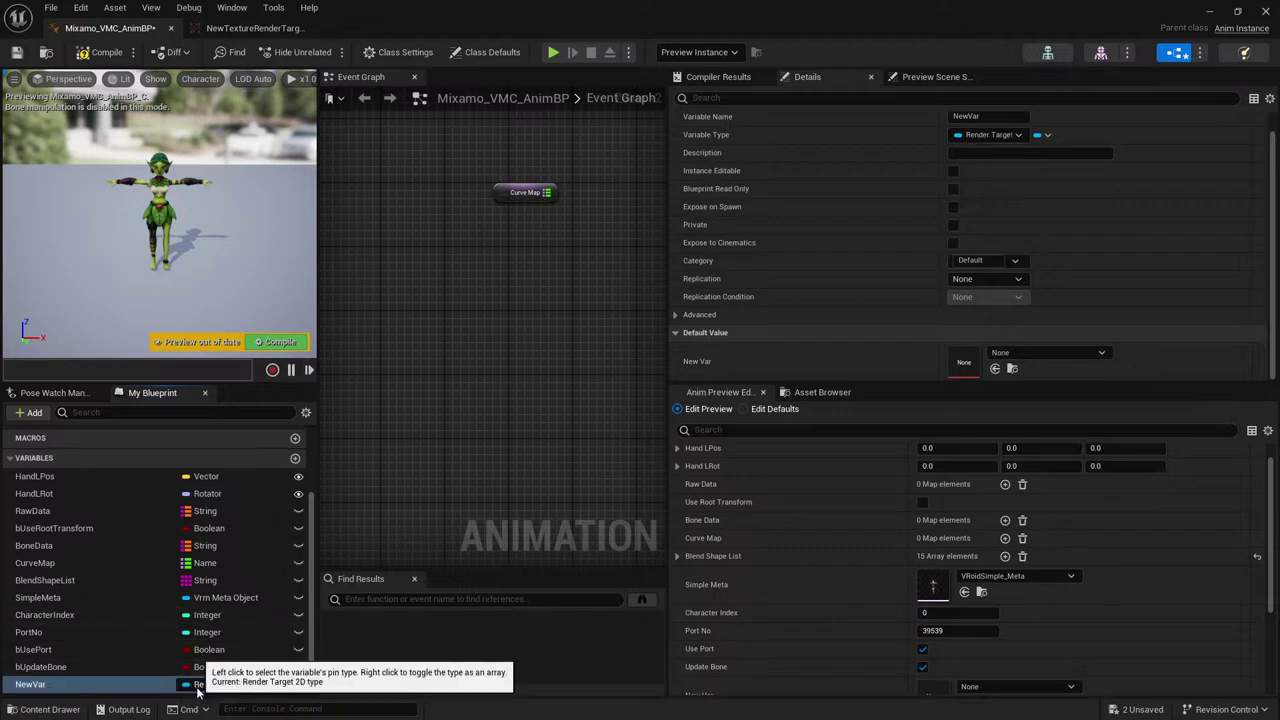
Place a New Var getter in the Event Graph and search 'render' for its default asset.
drag(100, 684, 438, 324)
click(452, 334)
click(200, 684)
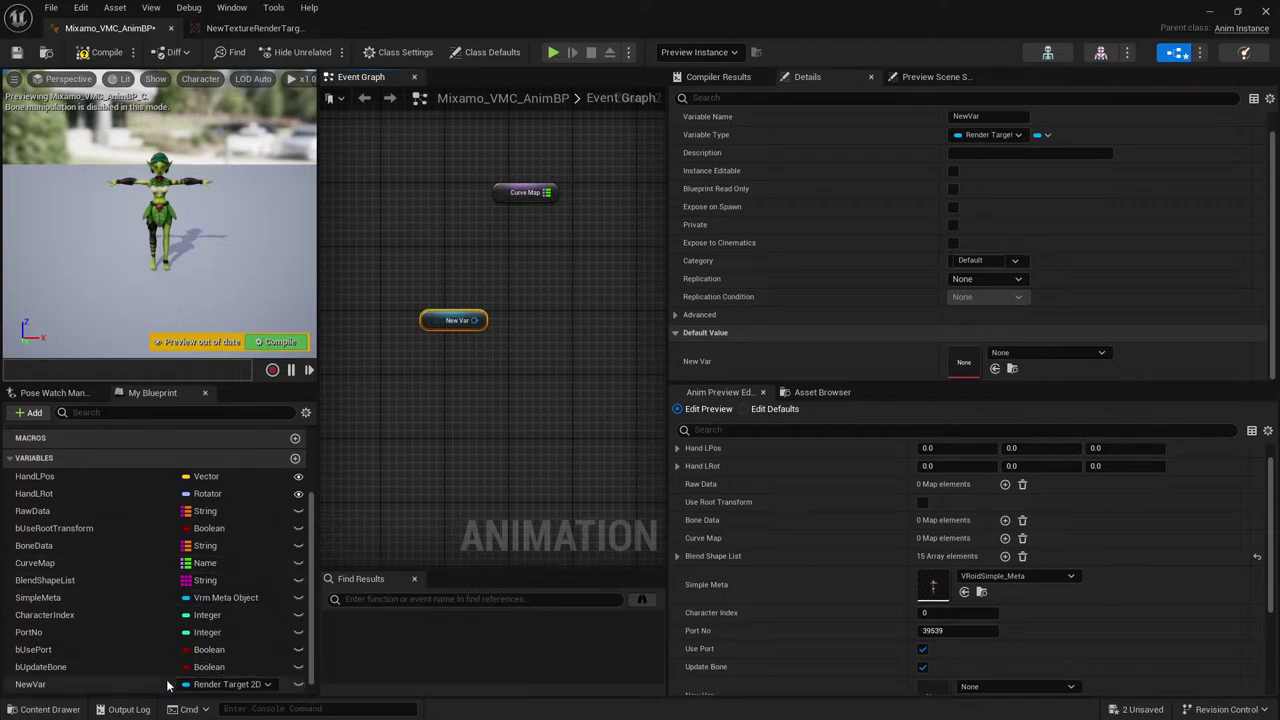
click(985, 352)
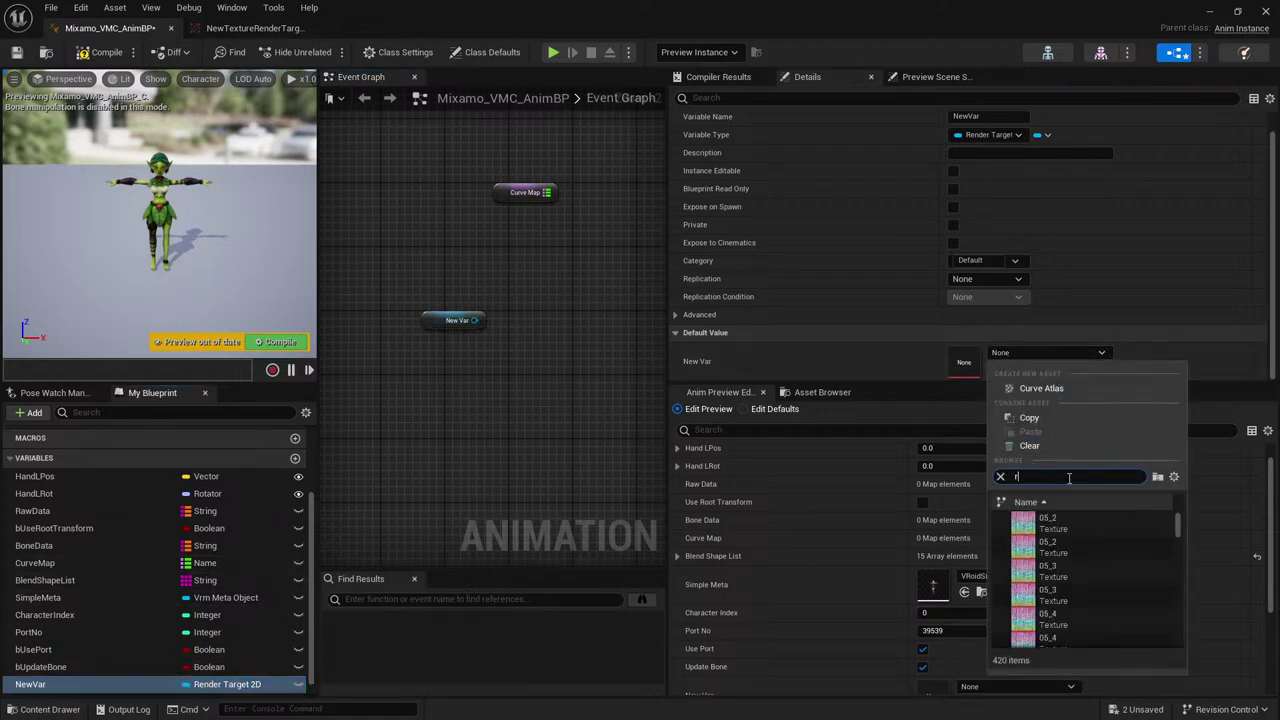
text(render)
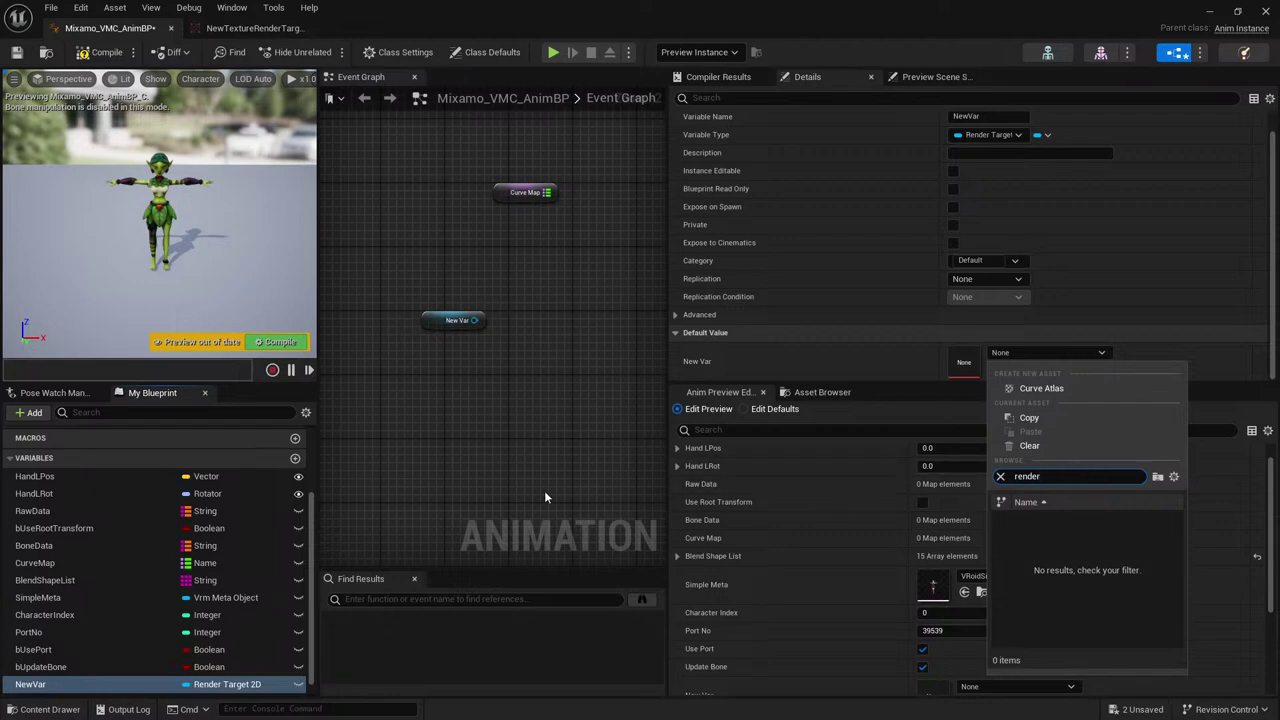
click(45, 709)
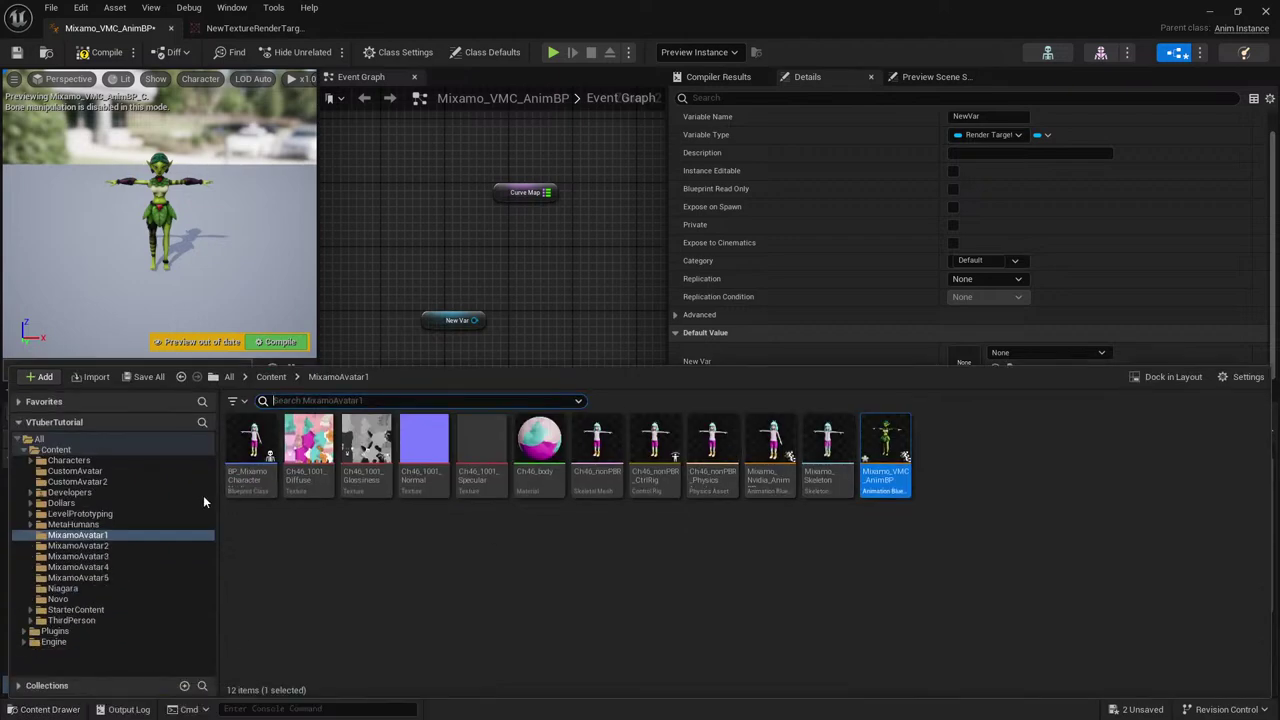
Save all unsaved assets, including Mixamo_VMC_AnimBP and NvidiaOSCTest.
click(96, 449)
click(146, 376)
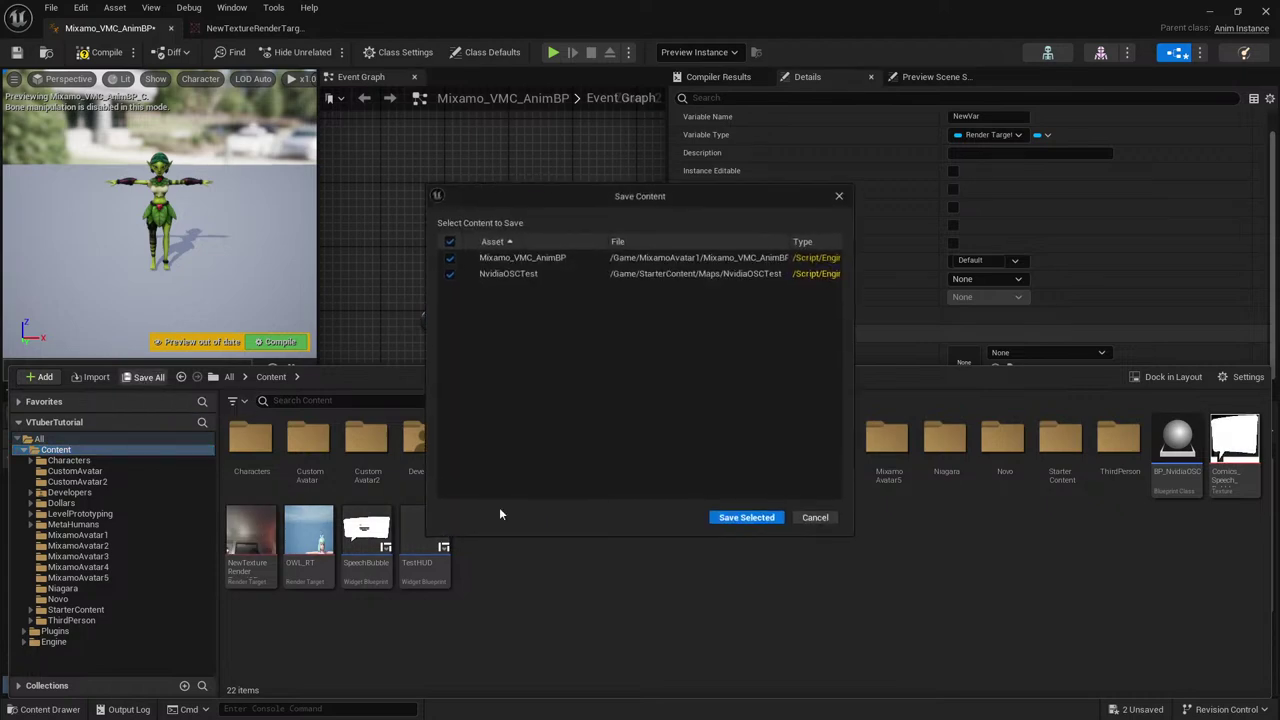
click(745, 517)
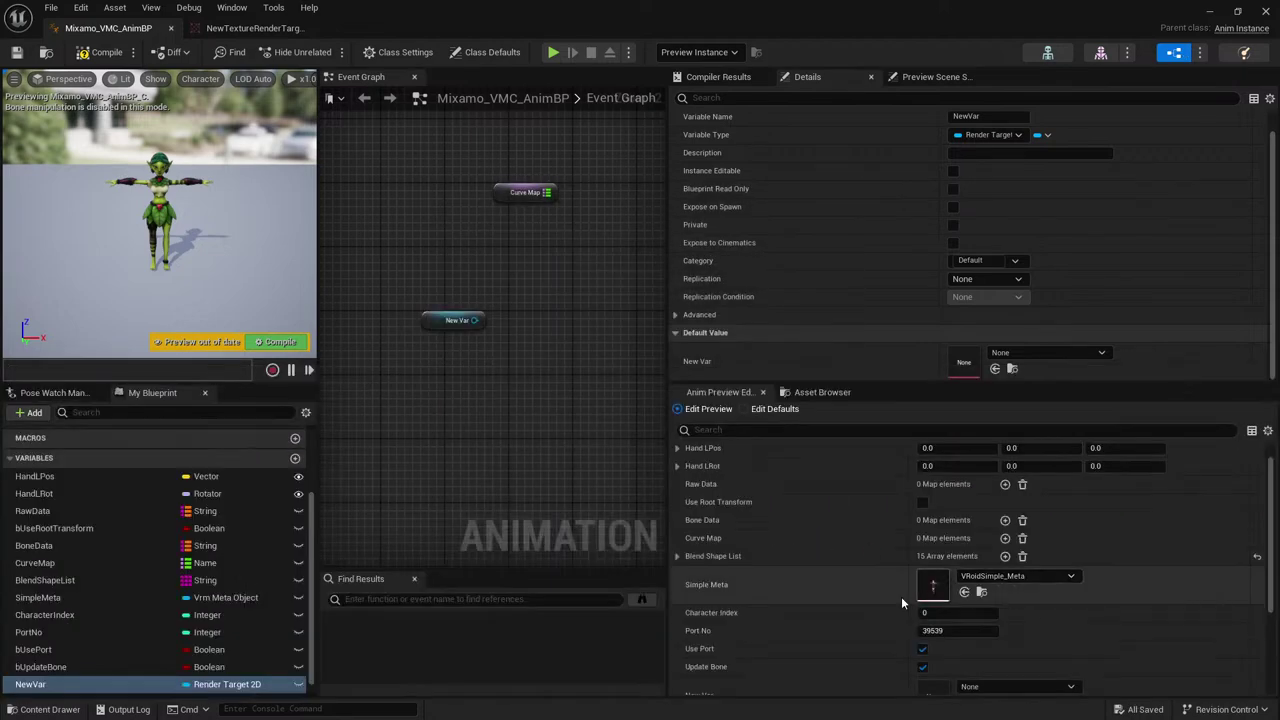
Drag NewTextureRenderTarget2D from the Content Drawer onto NewVar's Default Value.
click(45, 709)
click(251, 545)
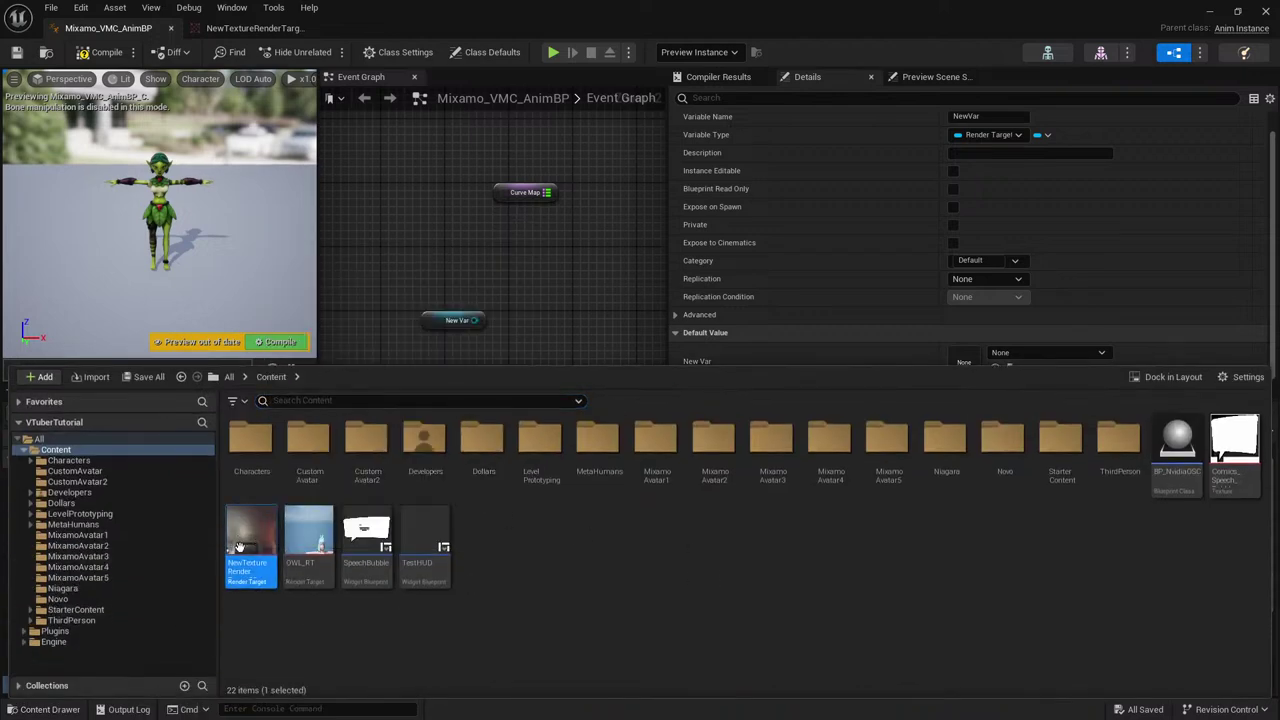
mouse_move(241, 558)
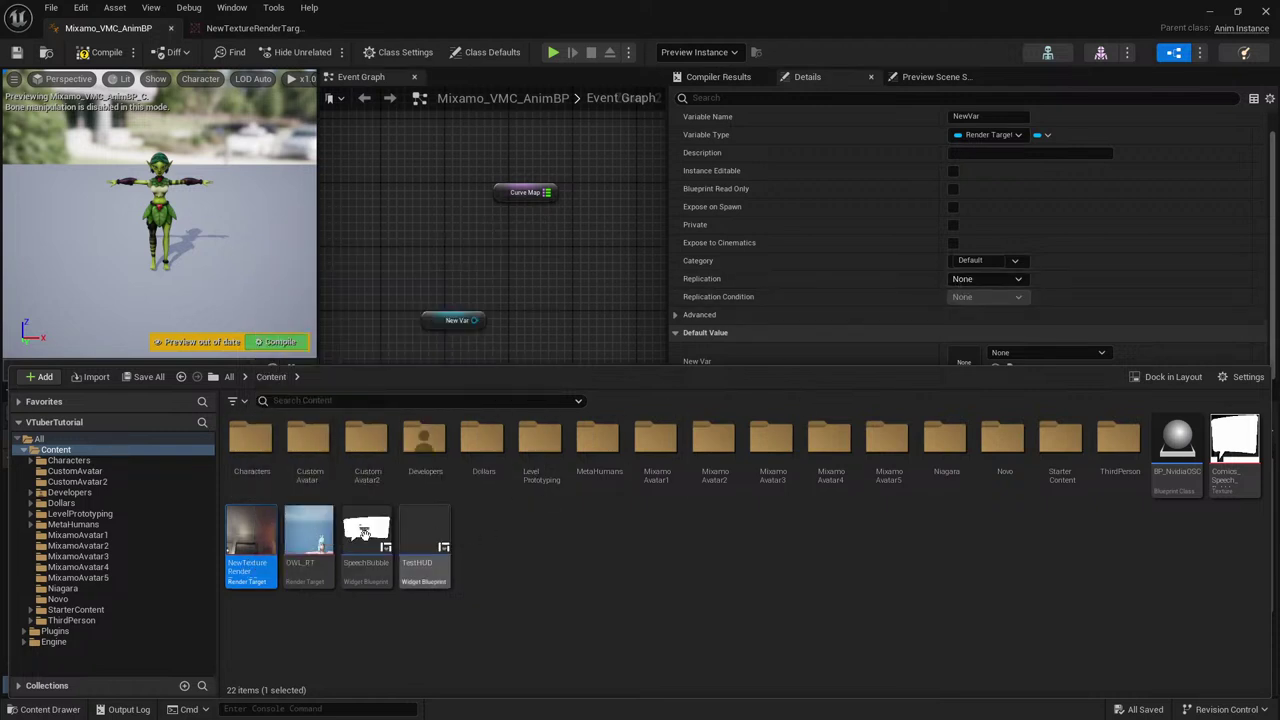
drag(251, 545, 990, 362)
click(534, 312)
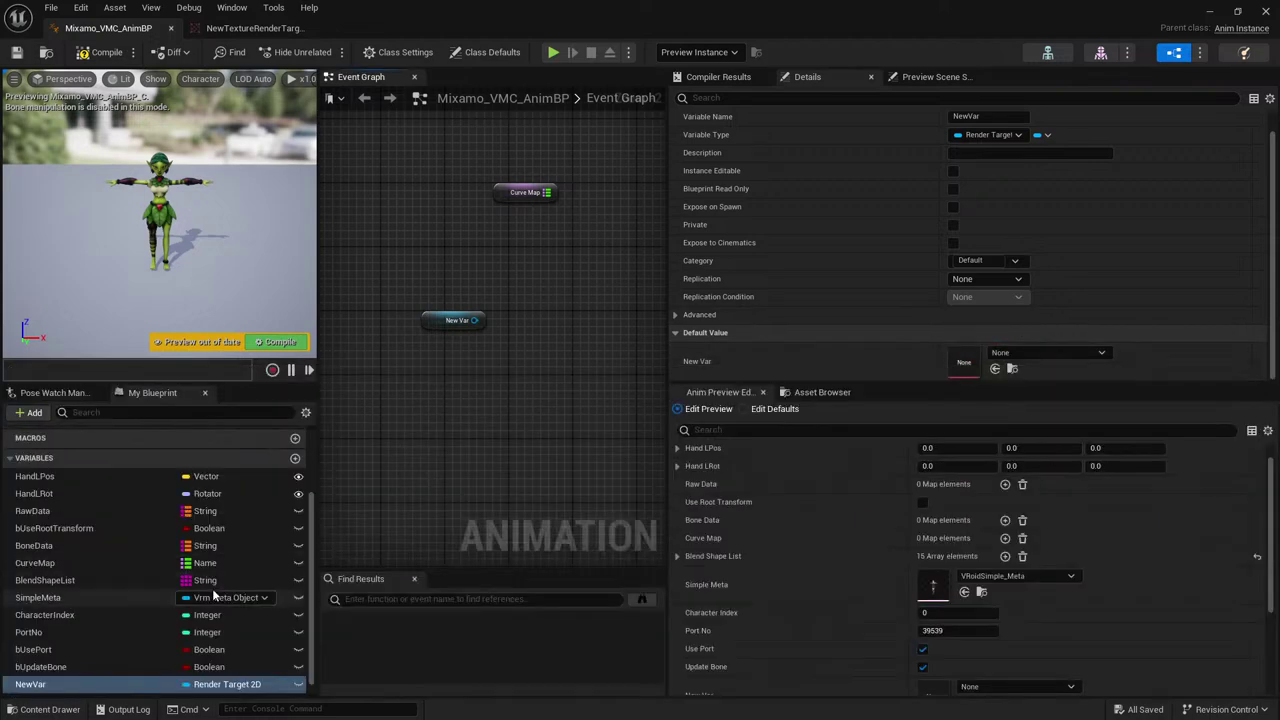
Change NewVar's type to a Texture Render Target 2D object reference.
click(228, 684)
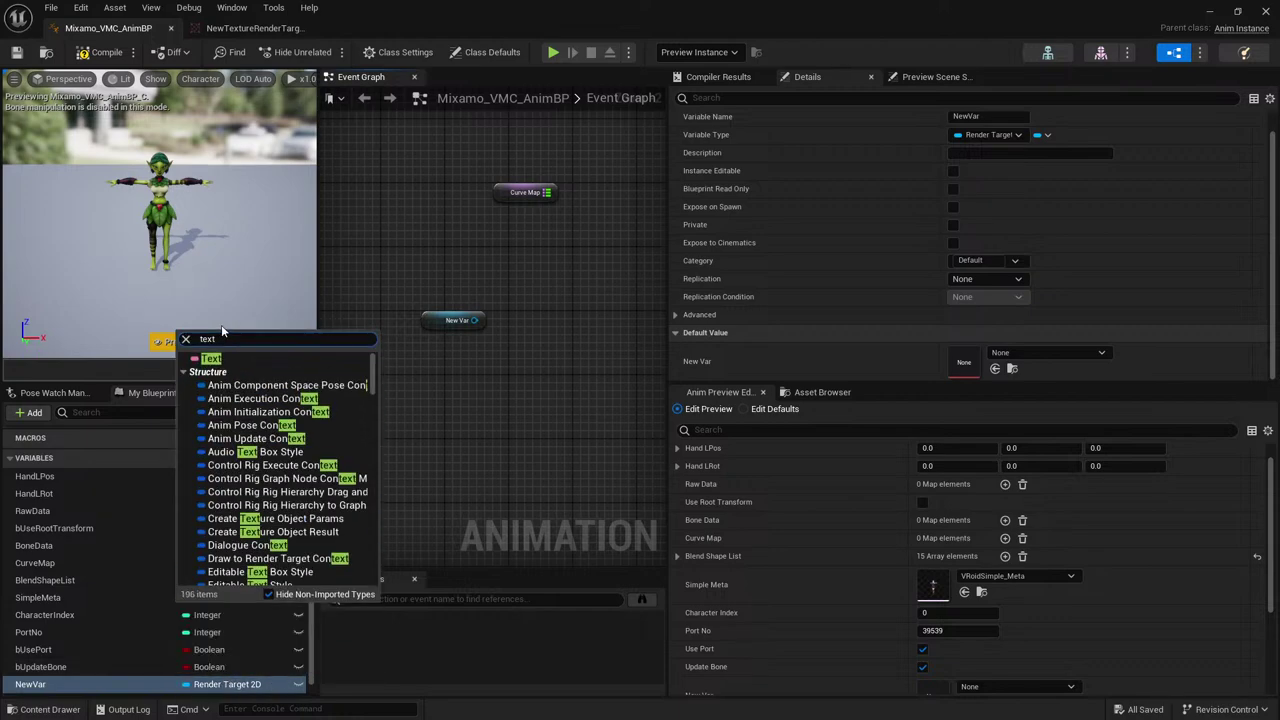
text(ture re)
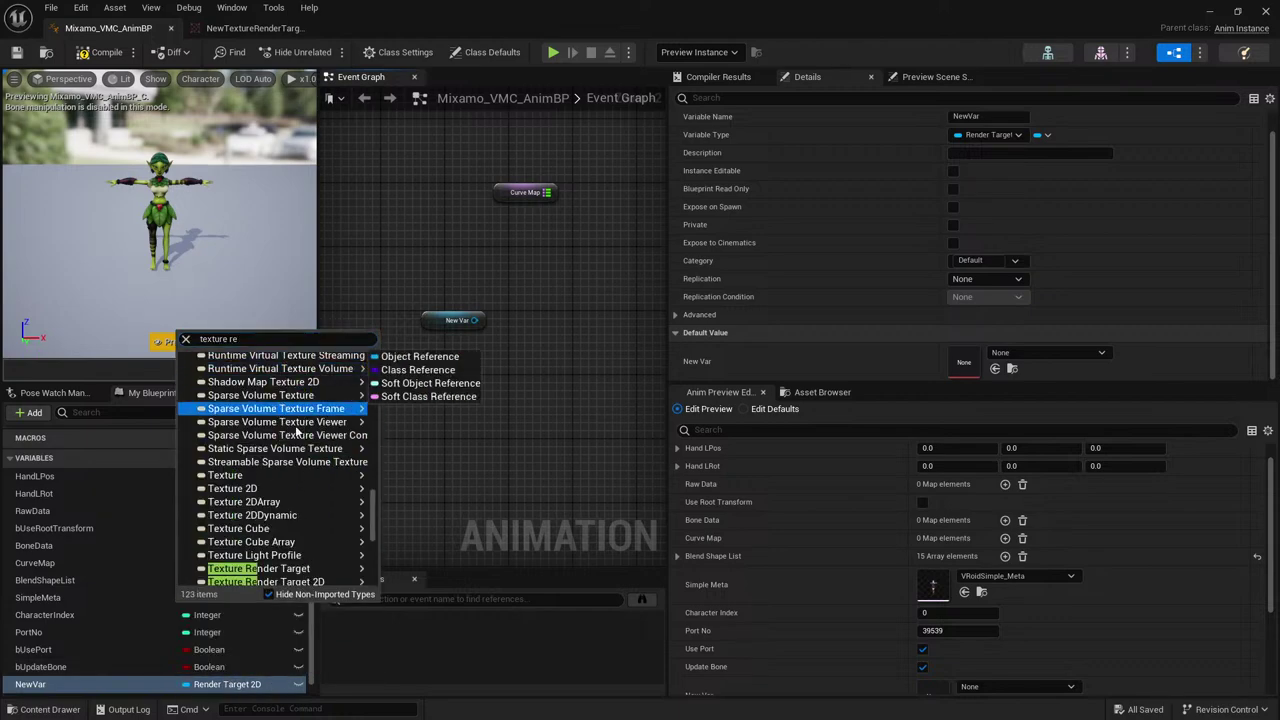
mouse_move(320, 543)
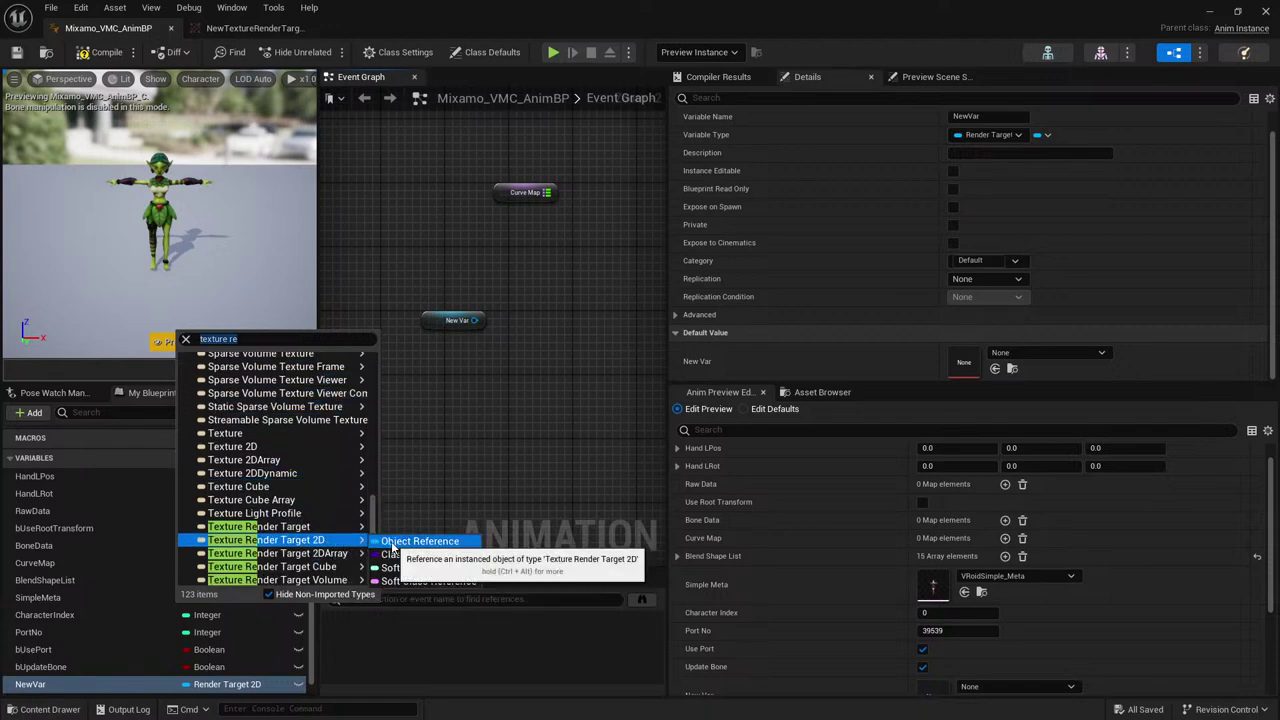
scroll(320, 550, down, 3)
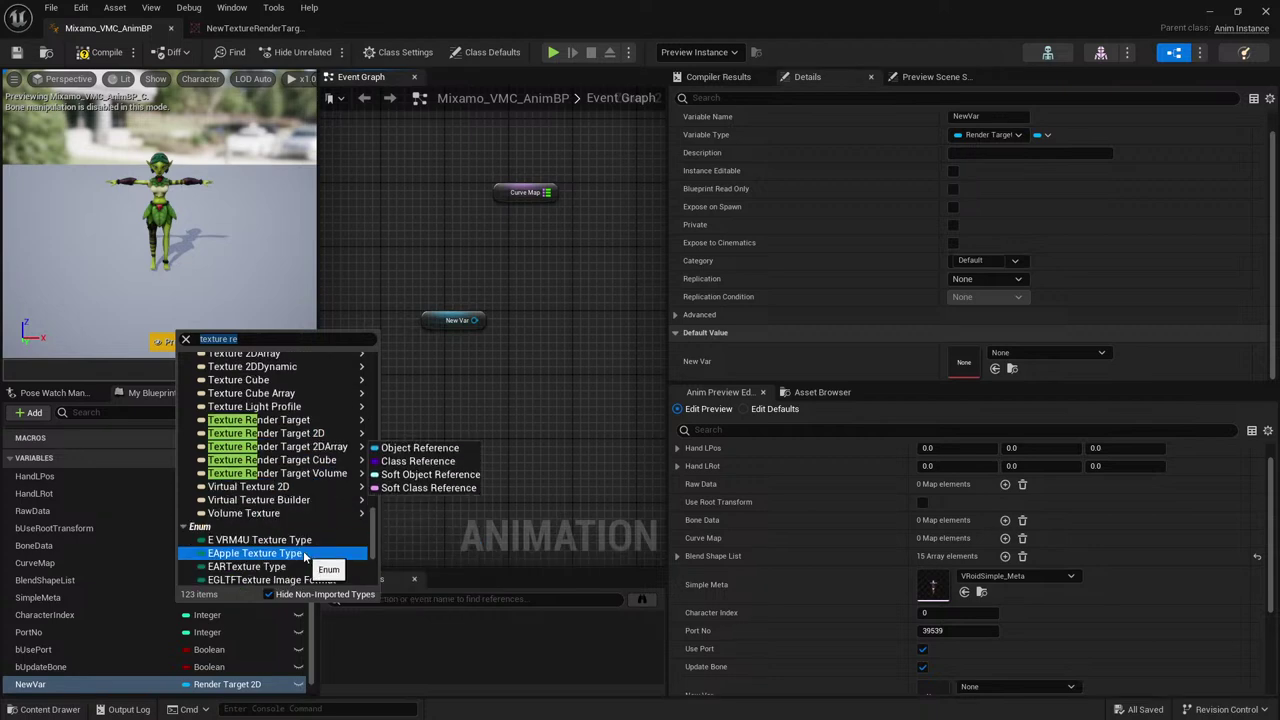
scroll(305, 550, up, 2)
click(310, 478)
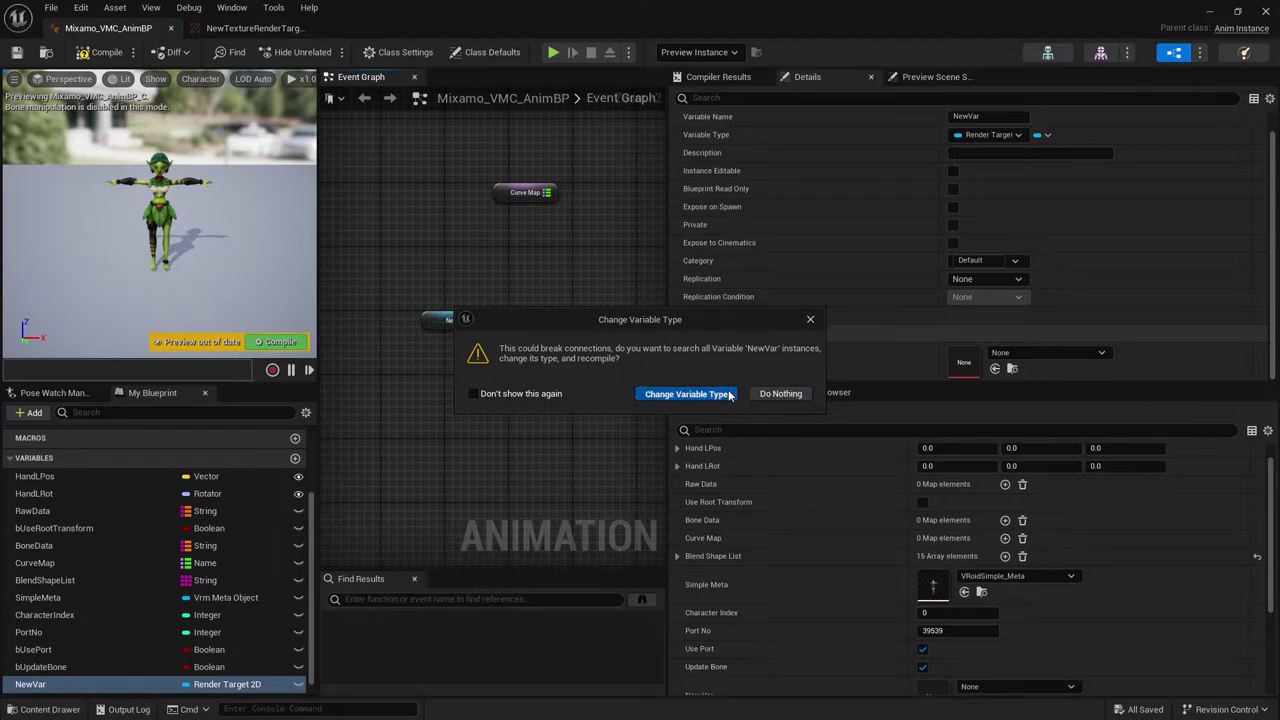
click(730, 393)
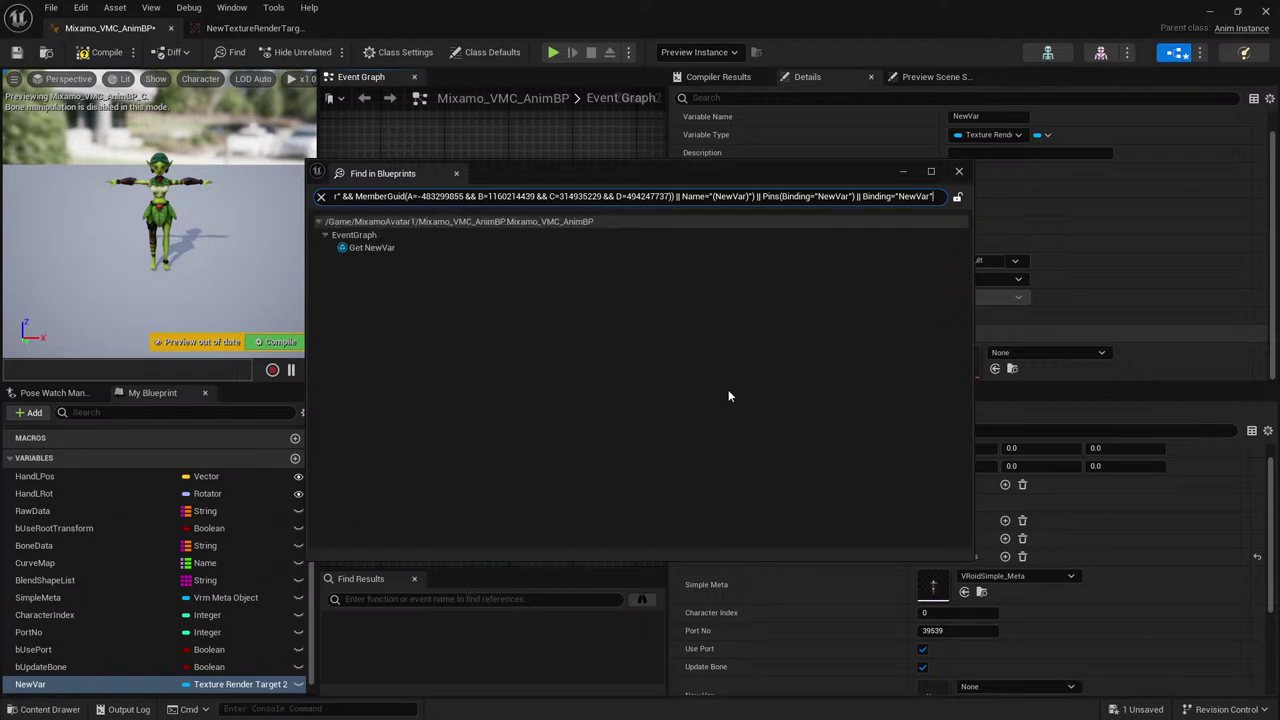
Jump to the Get NewVar node and search 'texture' for NewVar's default asset.
click(443, 250)
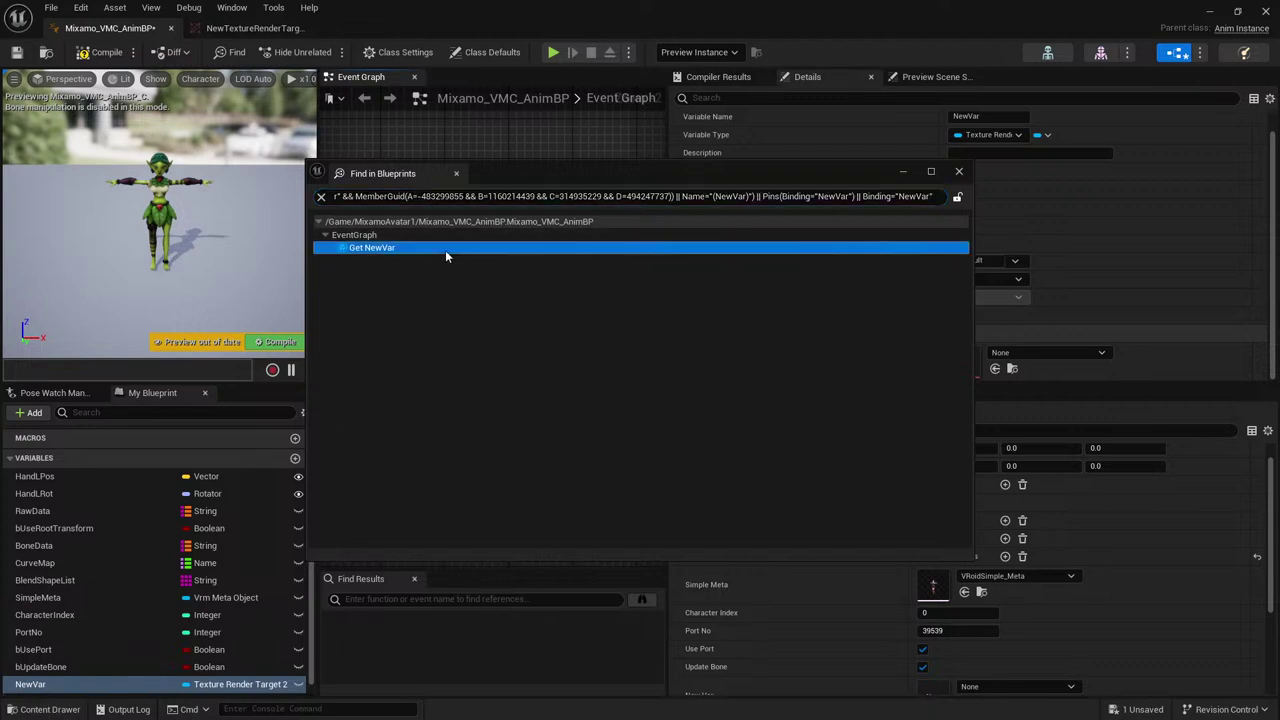
double_click(414, 248)
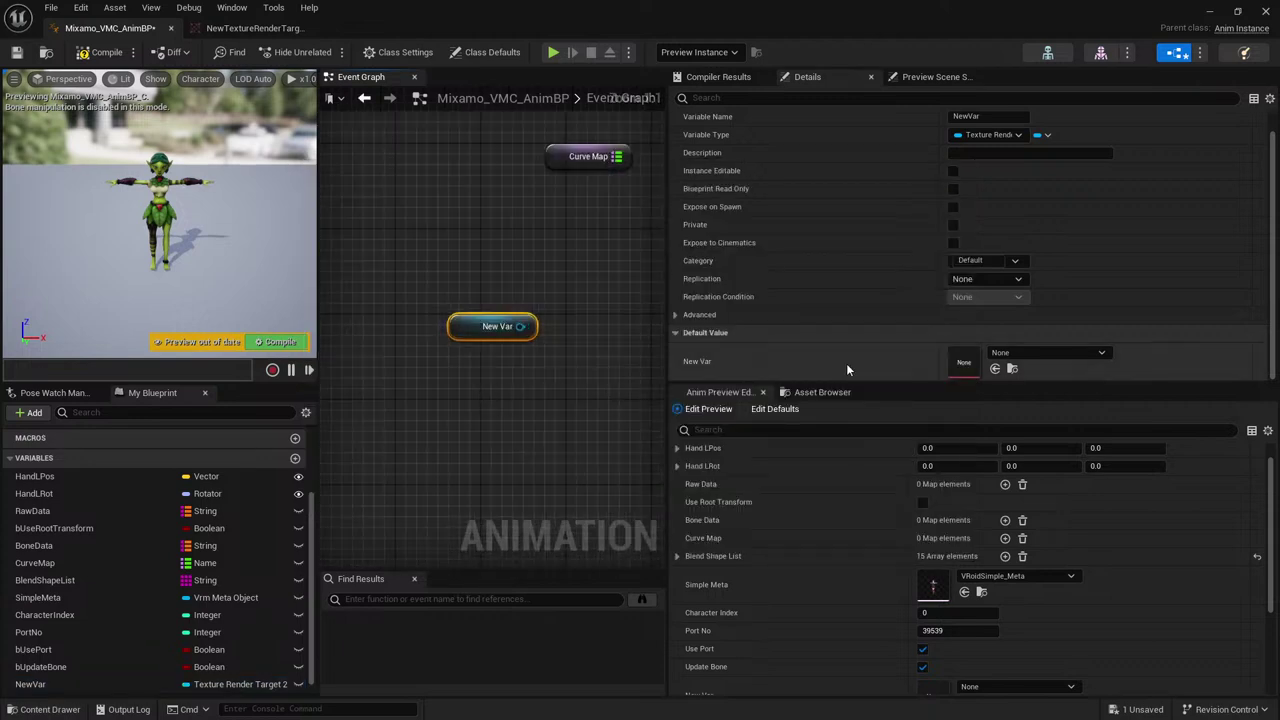
click(1012, 353)
scroll(1127, 530, down, 5)
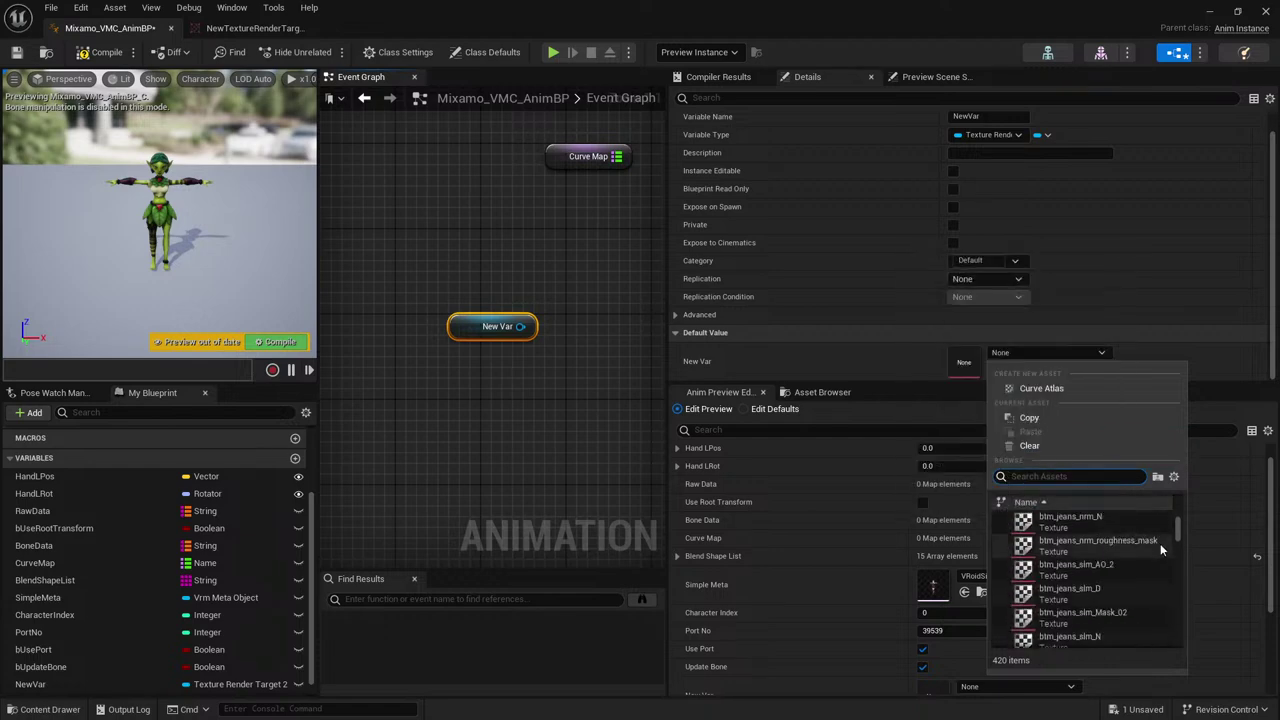
scroll(1166, 545, down, 10)
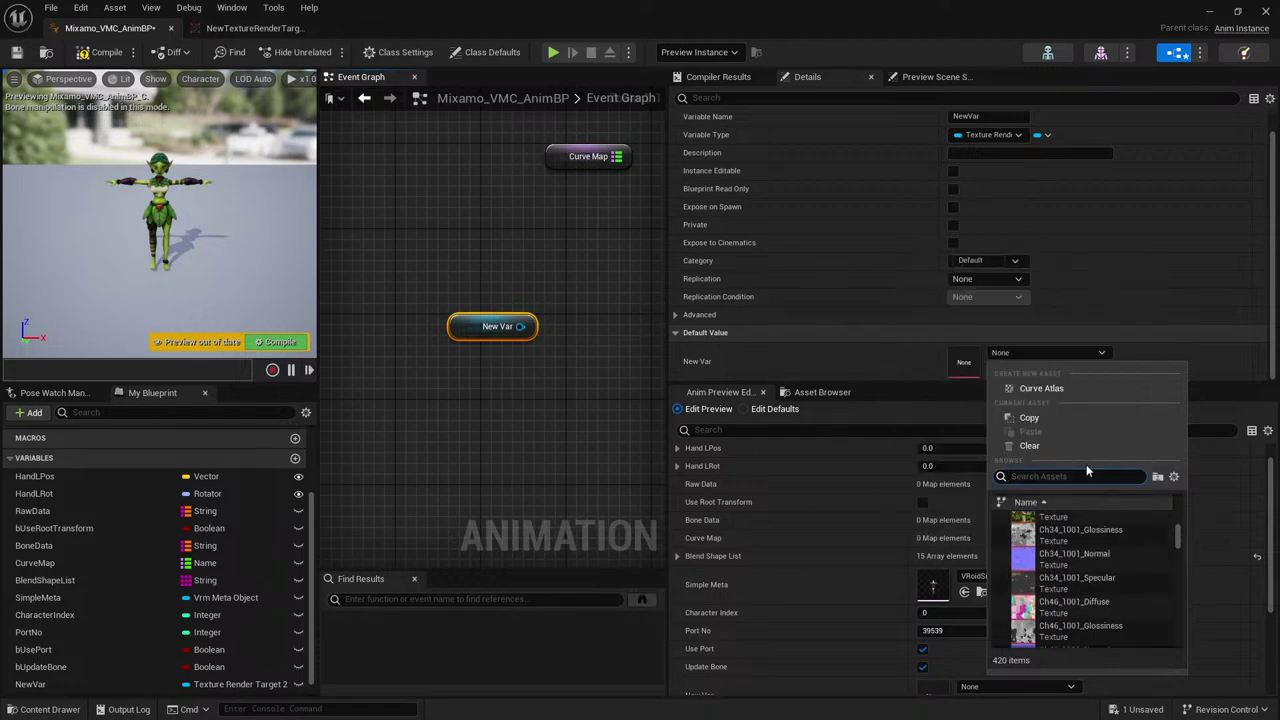
text(text)
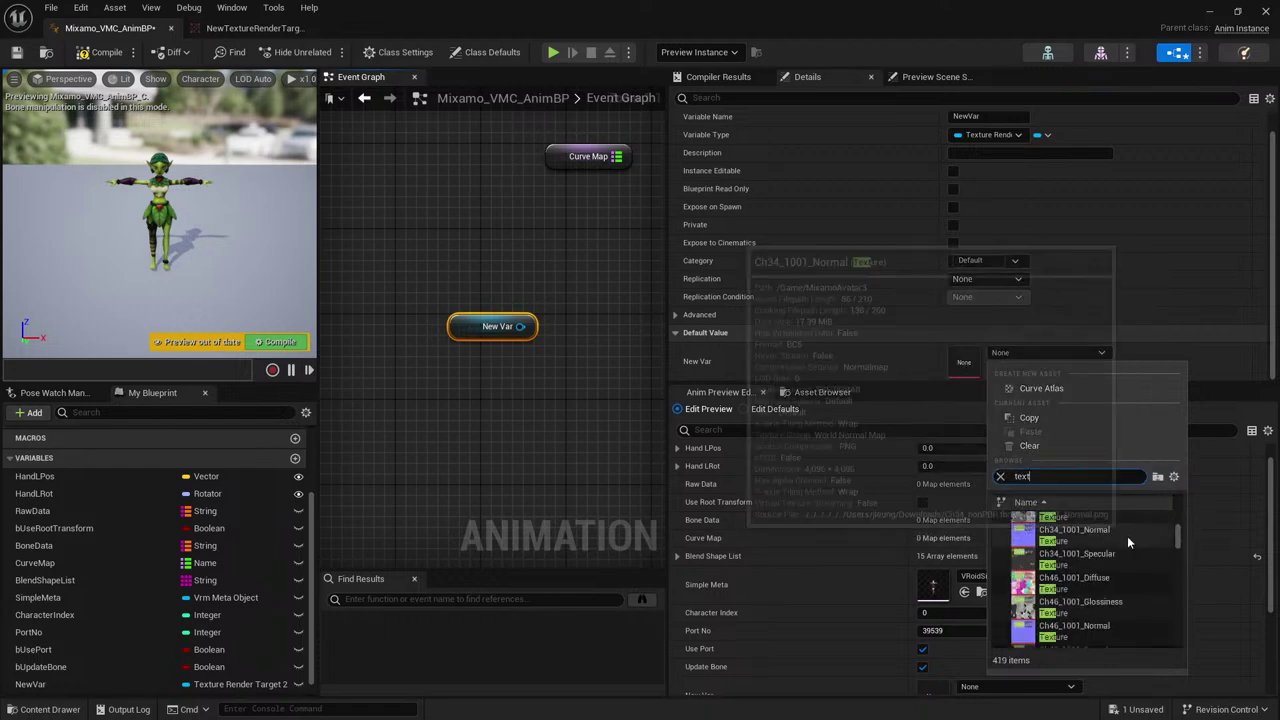
text(ure)
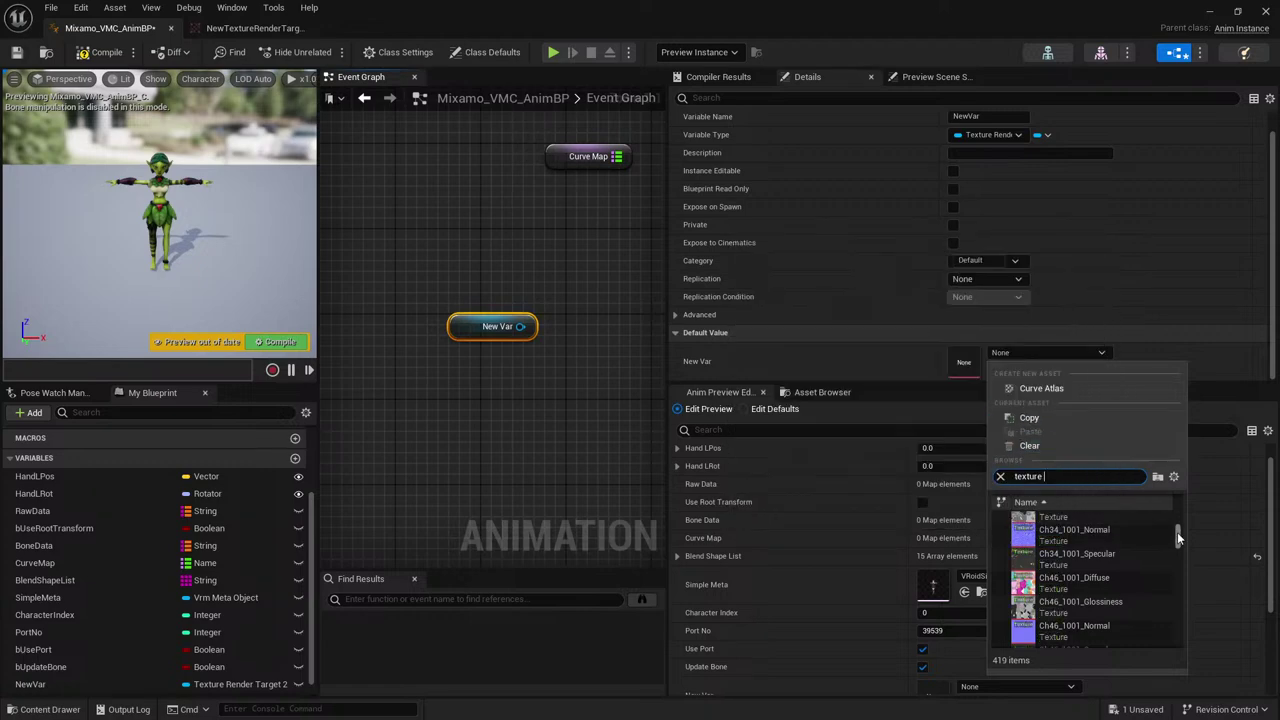
scroll(1160, 620, down, 5)
drag(1177, 600, 1180, 527)
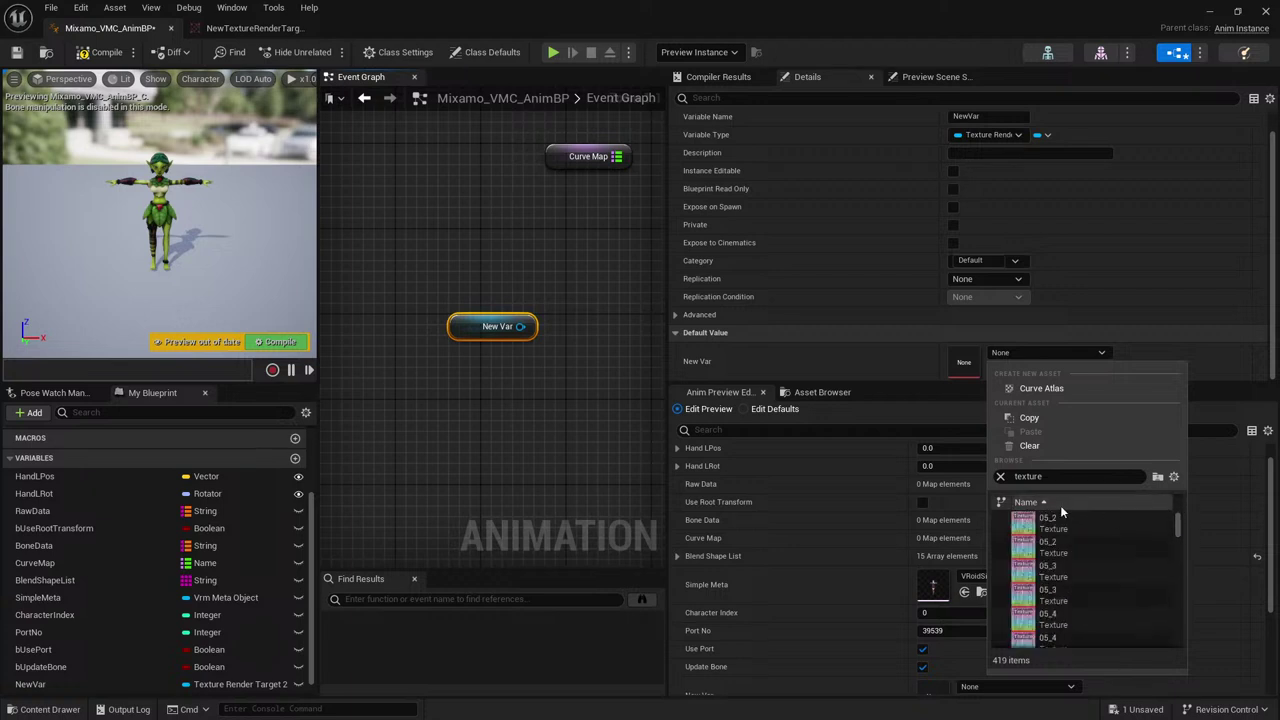
Search 'target' for a default asset, clear it, and look for the render target in the content browser.
double_click(1061, 478)
text(target)
double_click(1027, 477)
key(BackSpace)
click(594, 406)
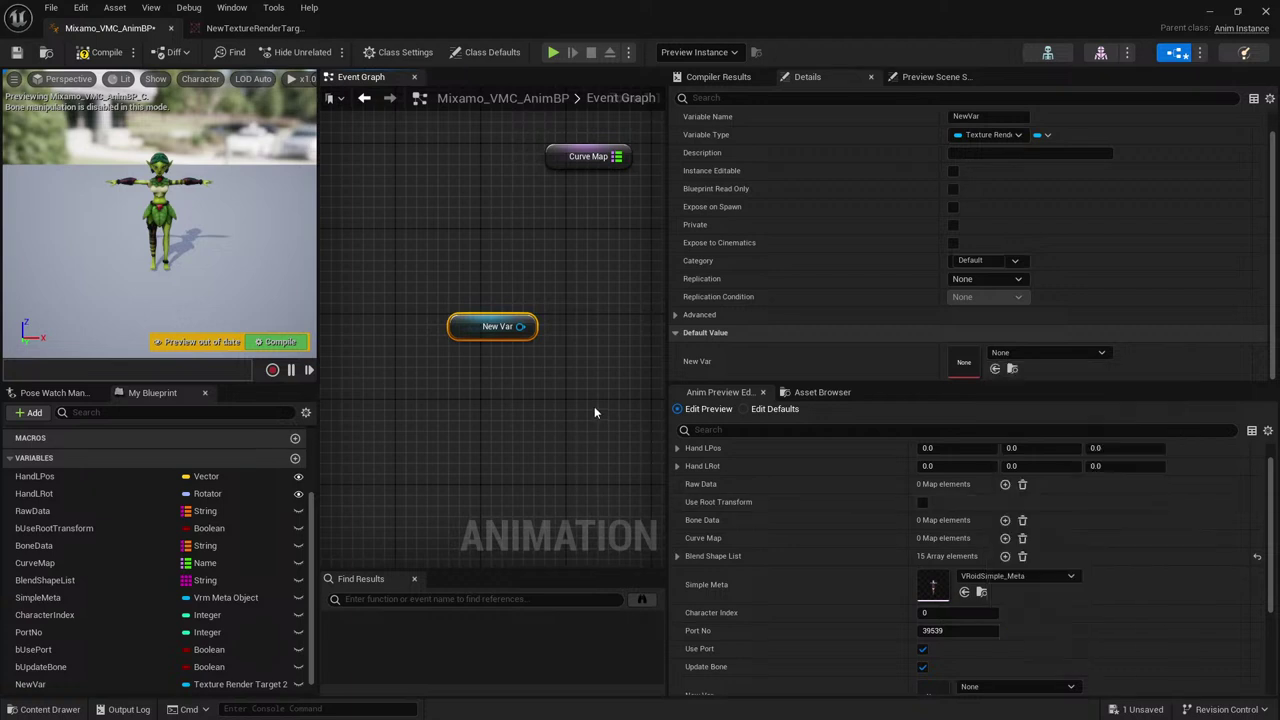
click(150, 684)
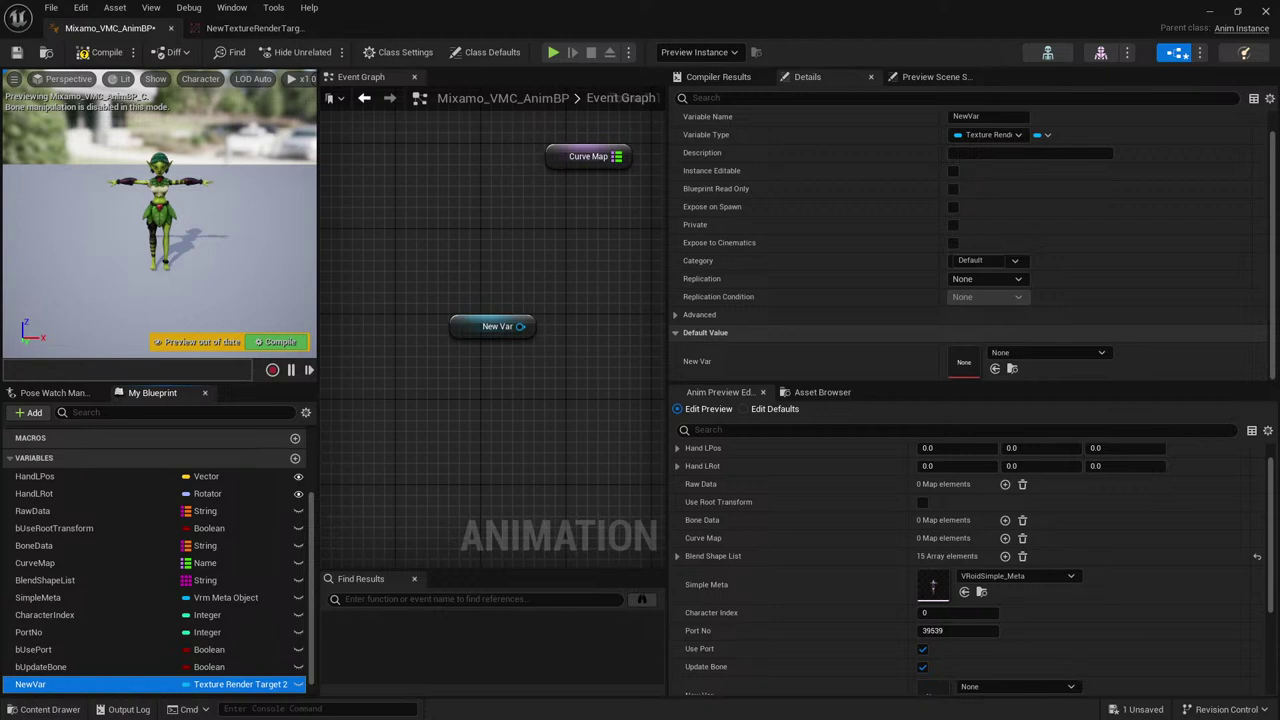
click(43, 709)
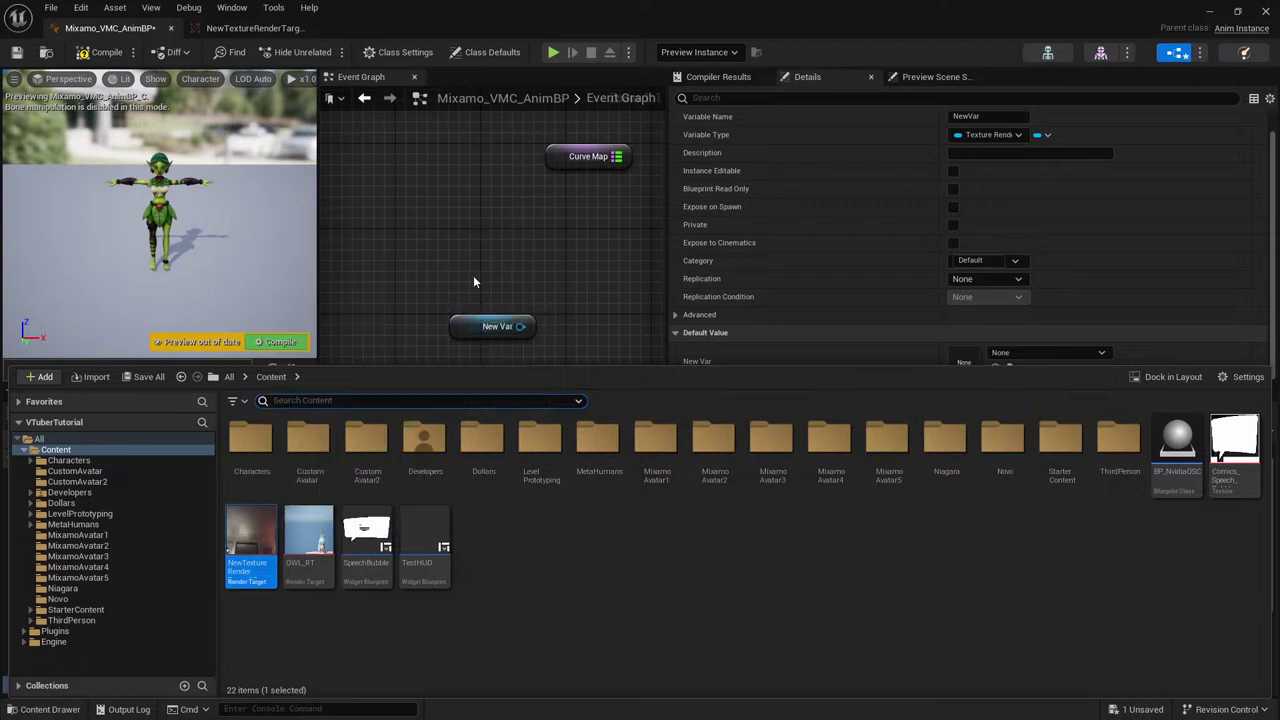
Change NewVar's type to a Texture Render Target object reference.
click(473, 275)
click(245, 684)
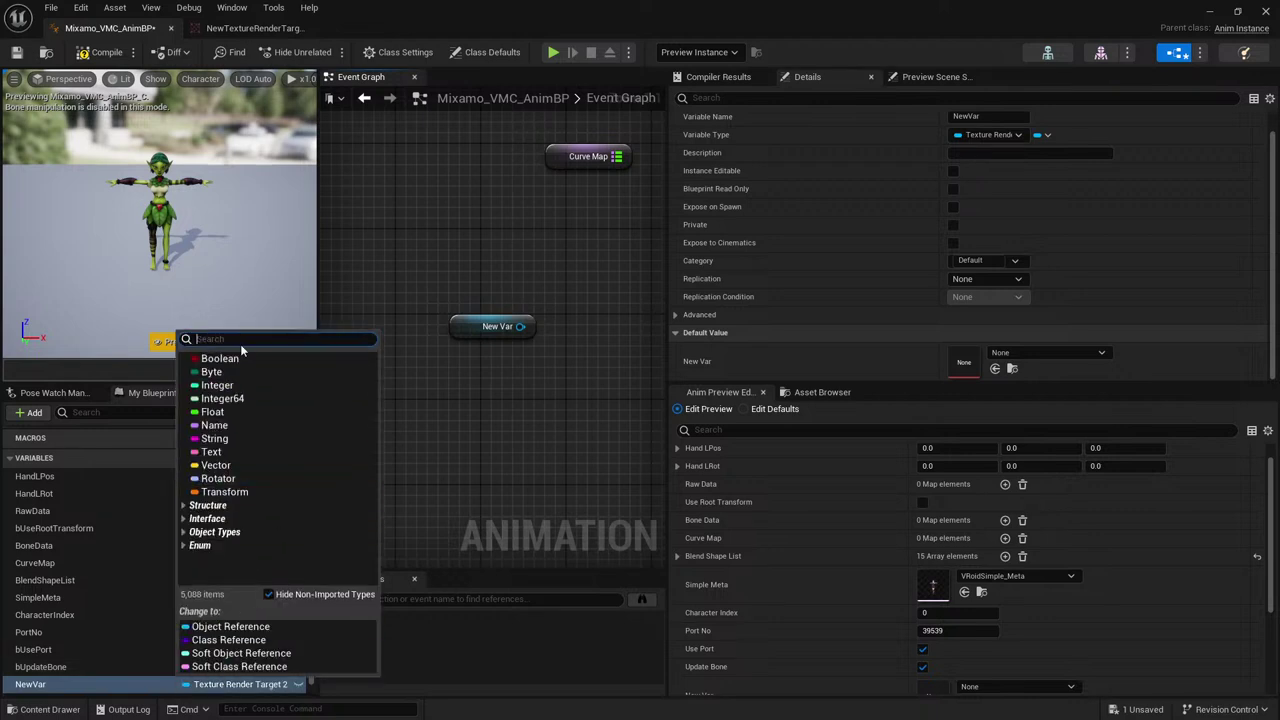
text(render ta)
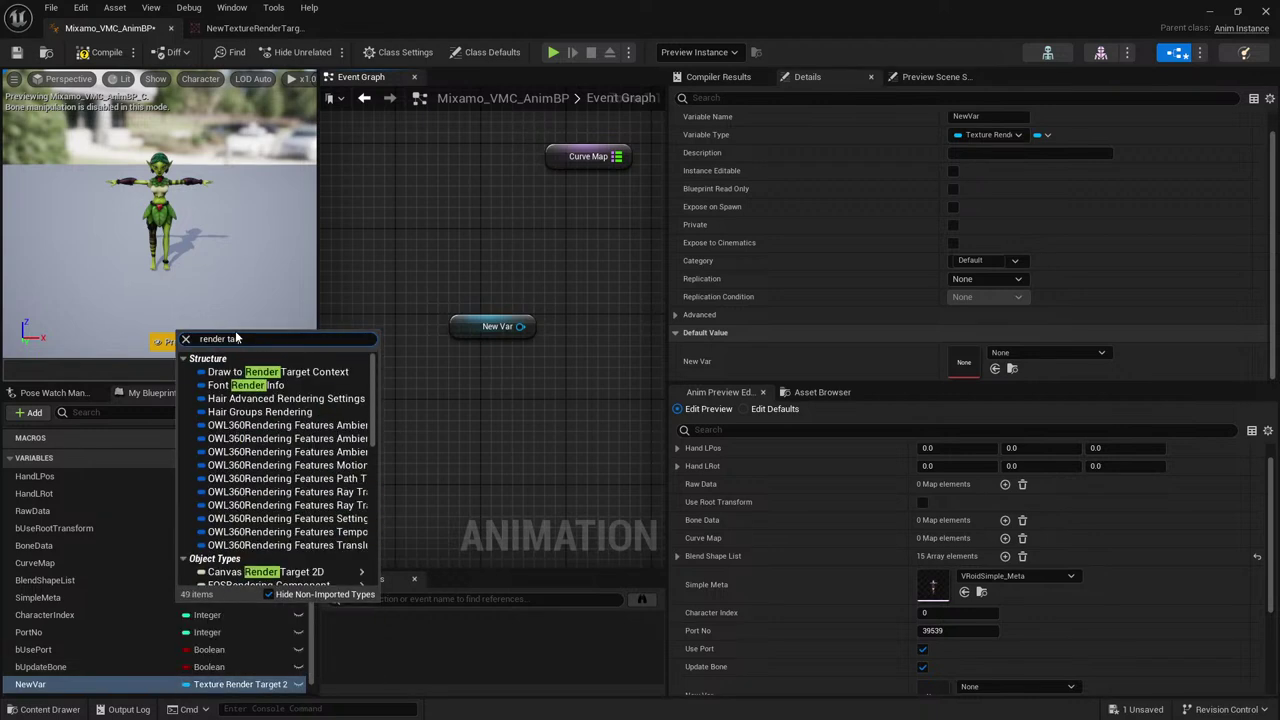
text(rget)
mouse_move(330, 455)
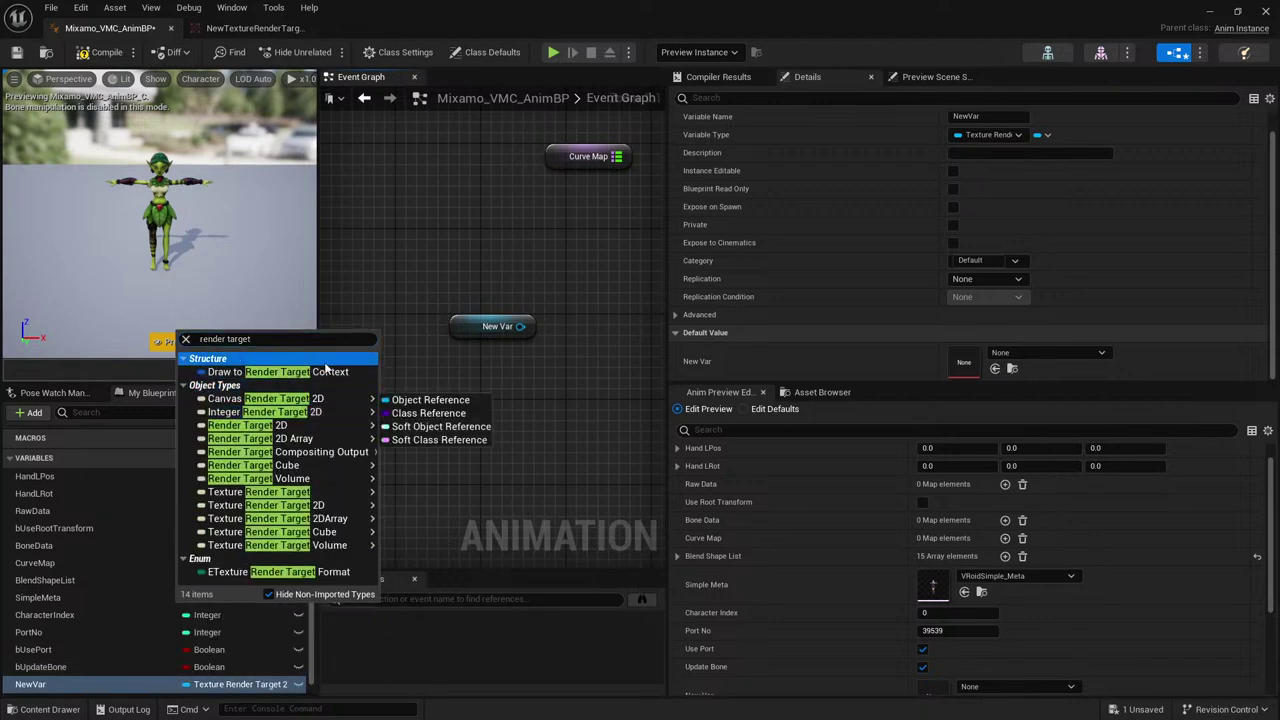
mouse_move(325, 424)
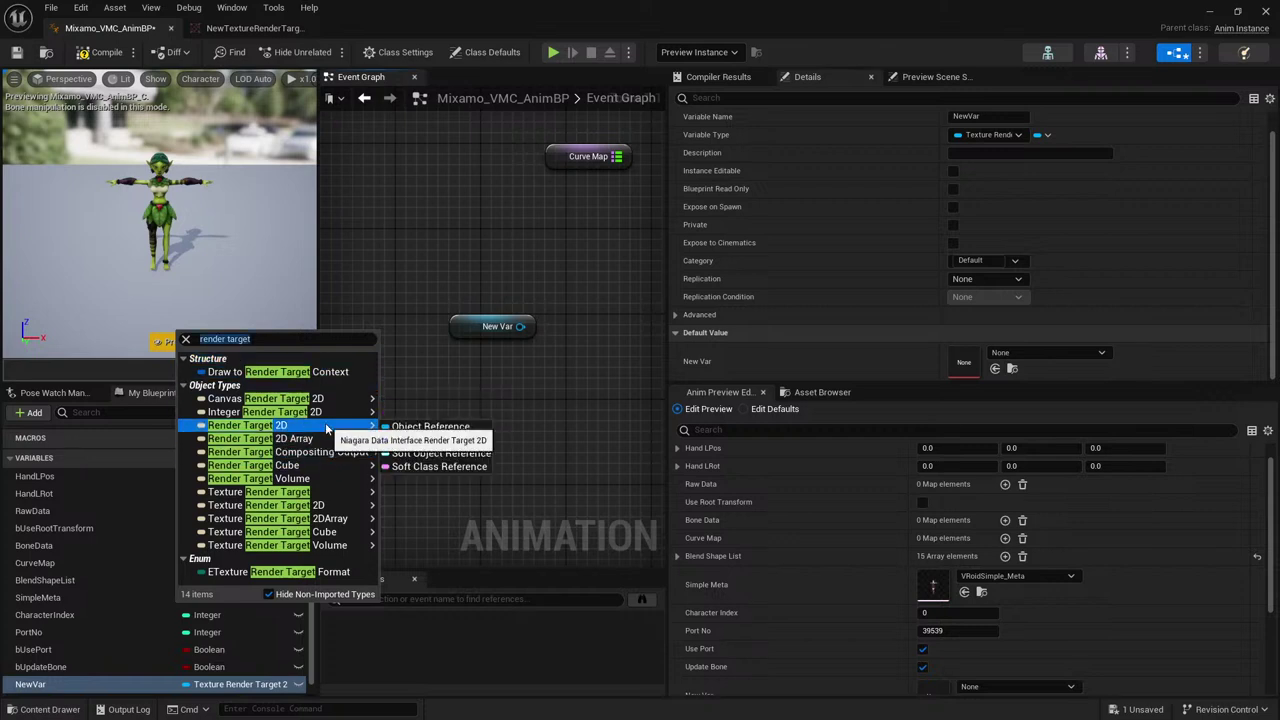
mouse_move(334, 491)
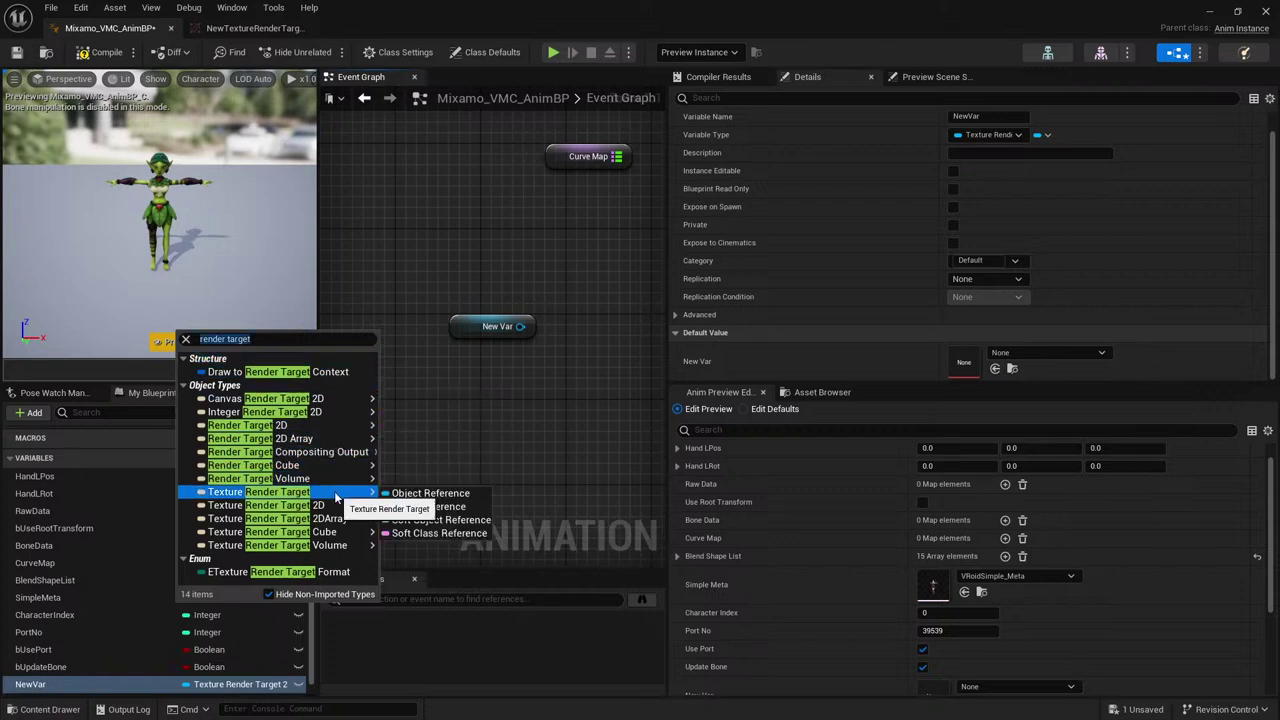
click(407, 494)
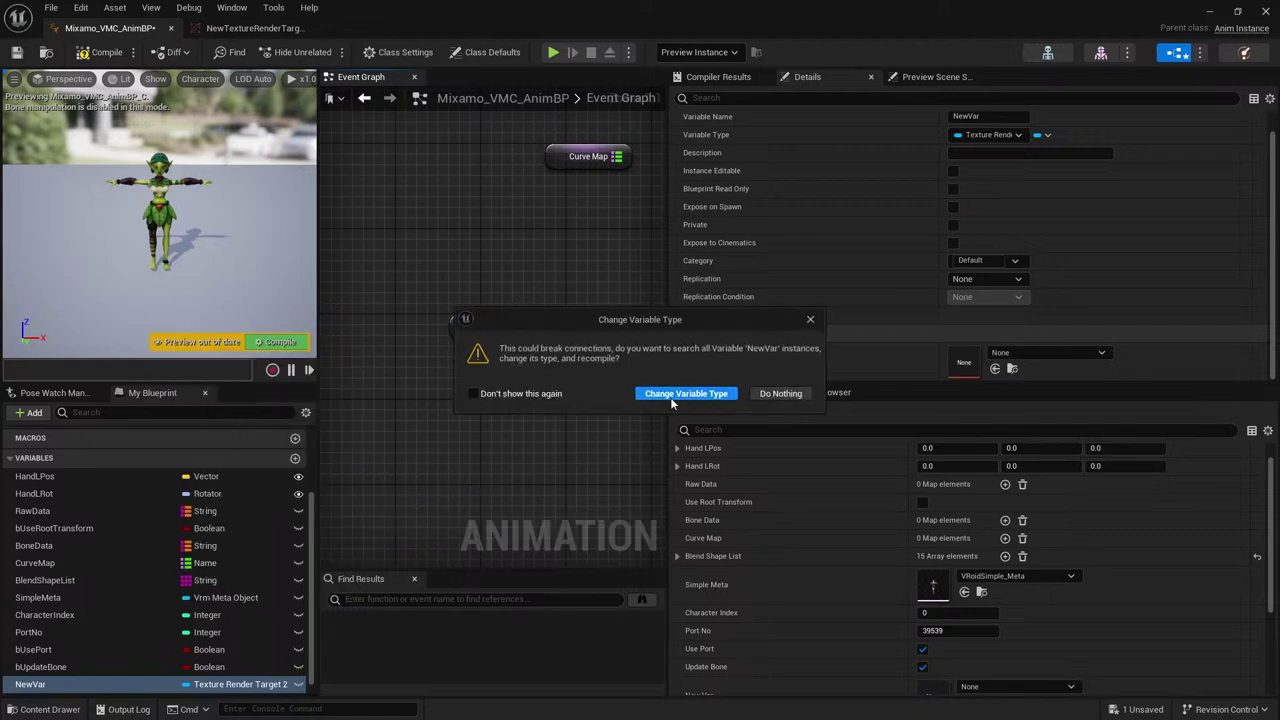
click(709, 391)
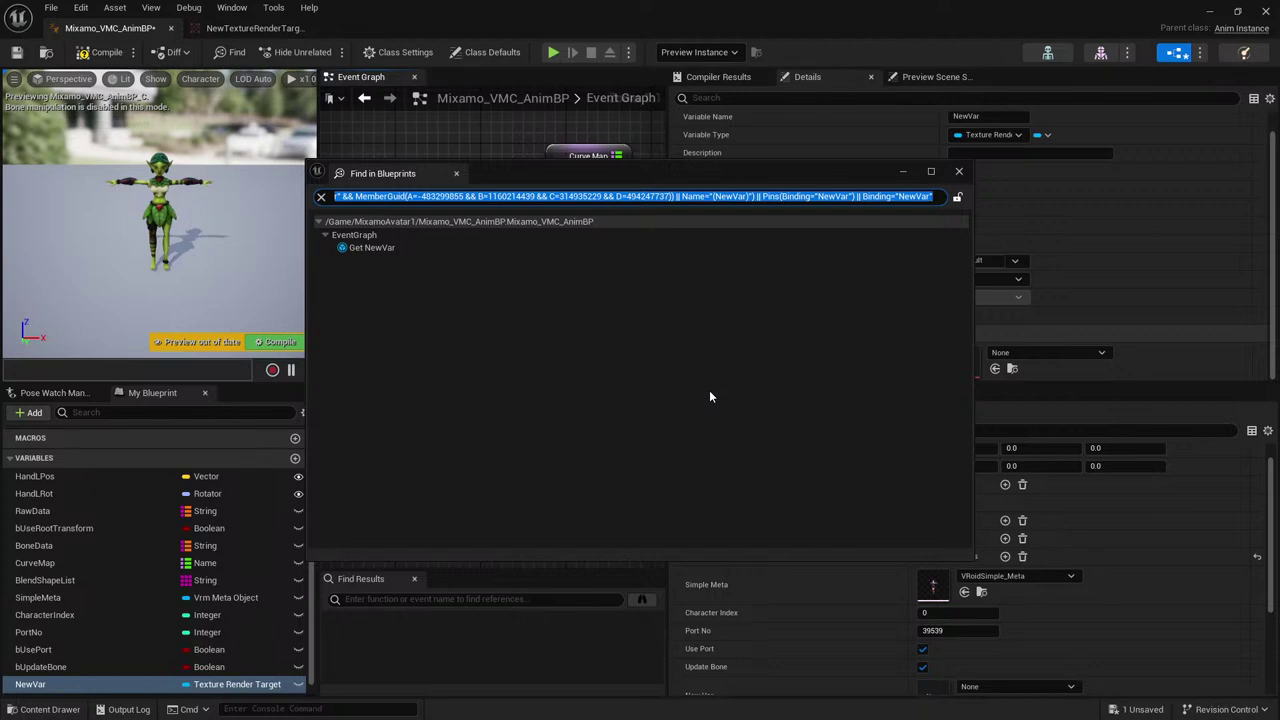
Delete the New Var node from the graph and browse 'render' assets for NewVar's default.
double_click(385, 248)
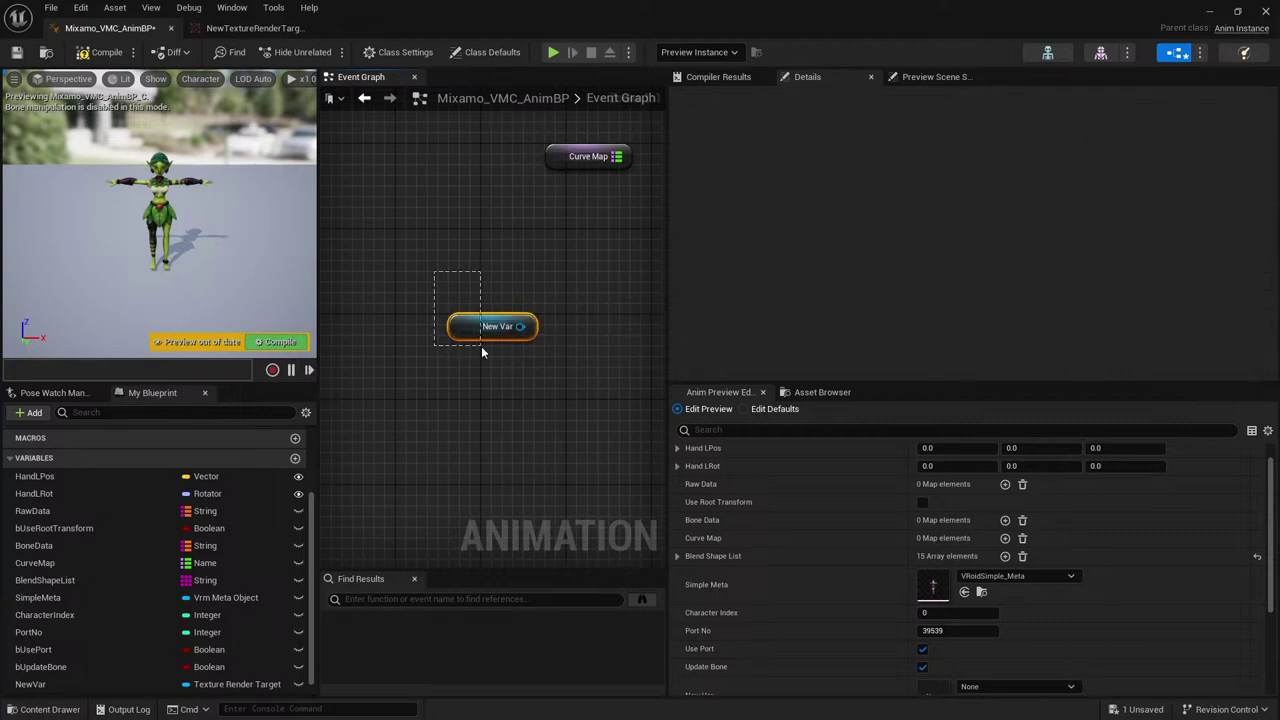
key(Delete)
click(214, 684)
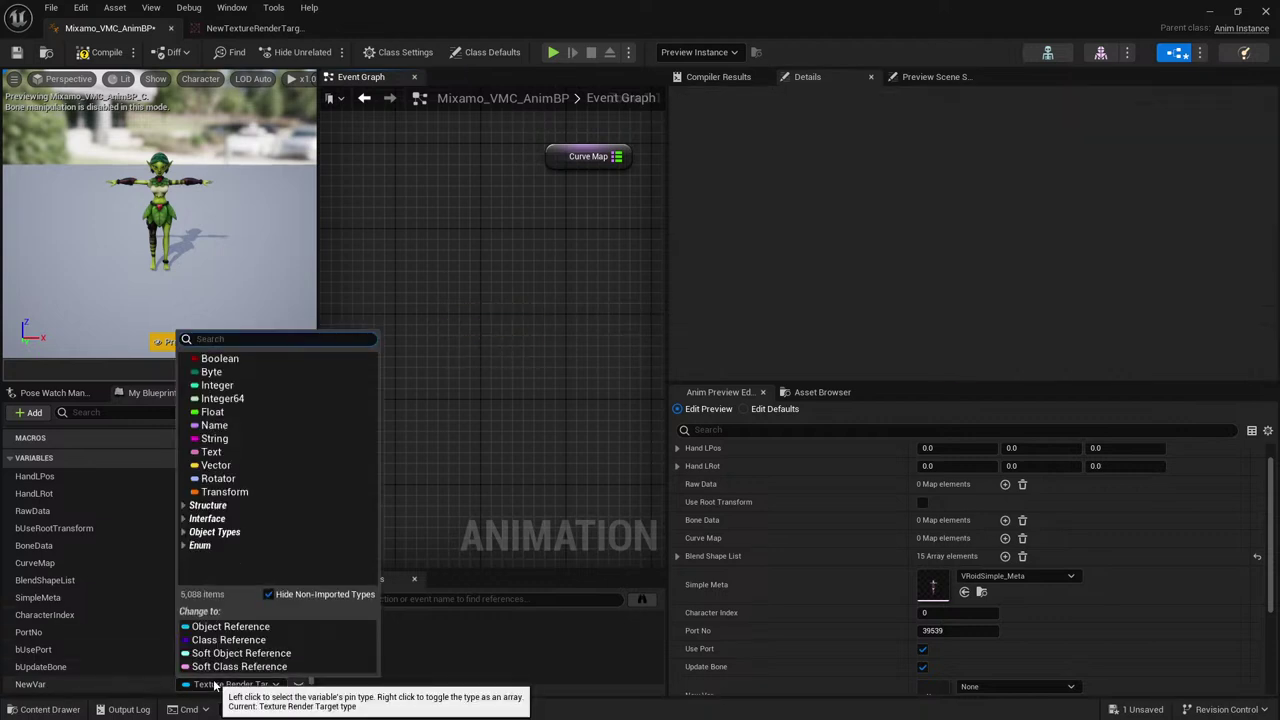
click(38, 684)
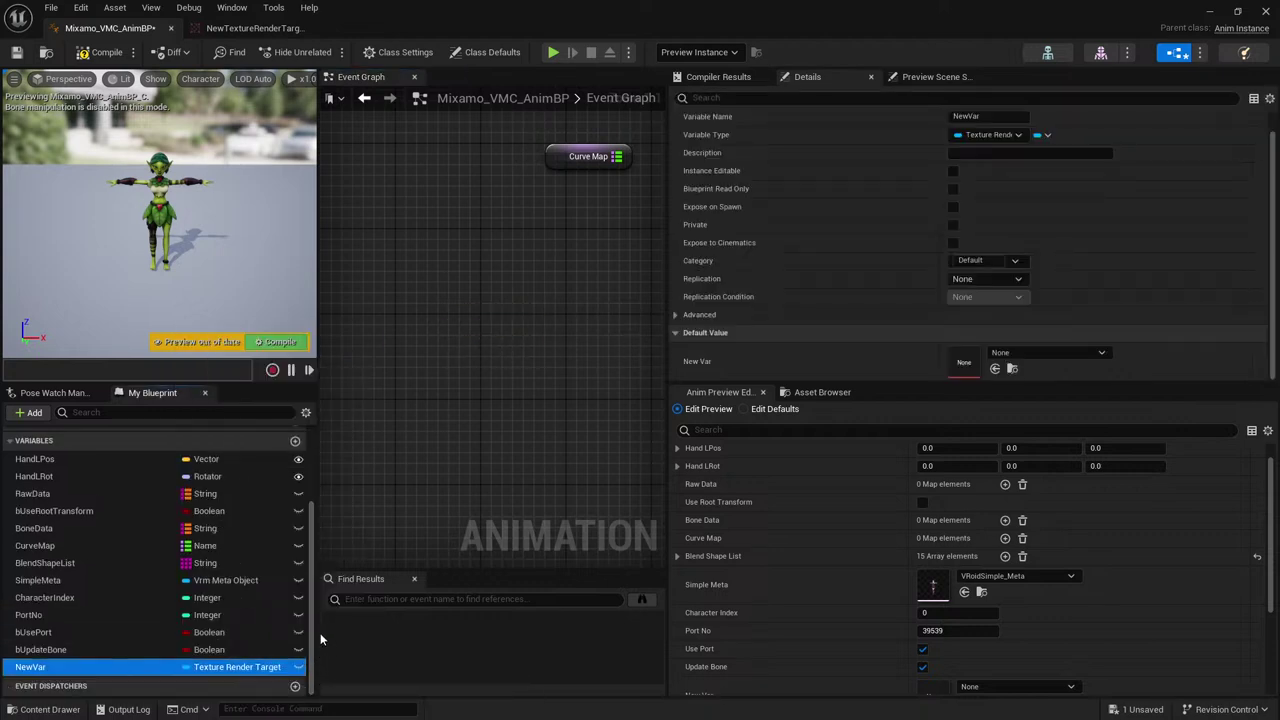
drag(314, 648, 432, 650)
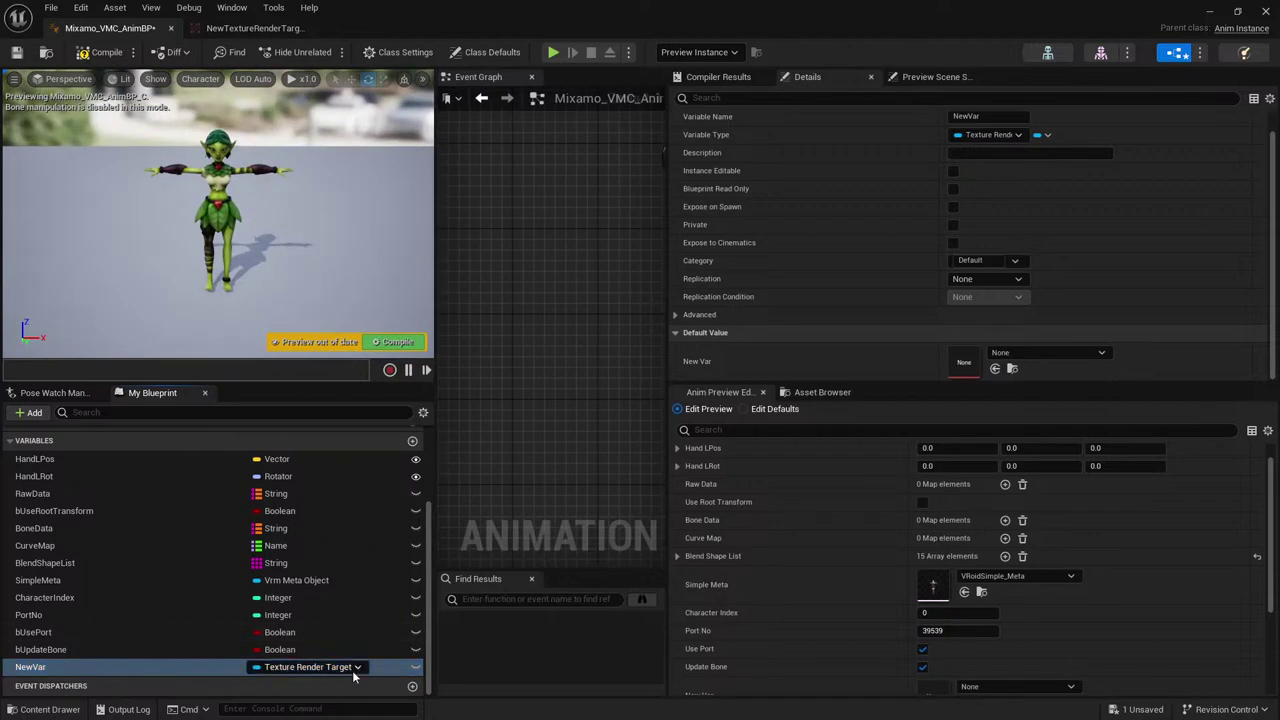
click(183, 669)
click(1050, 352)
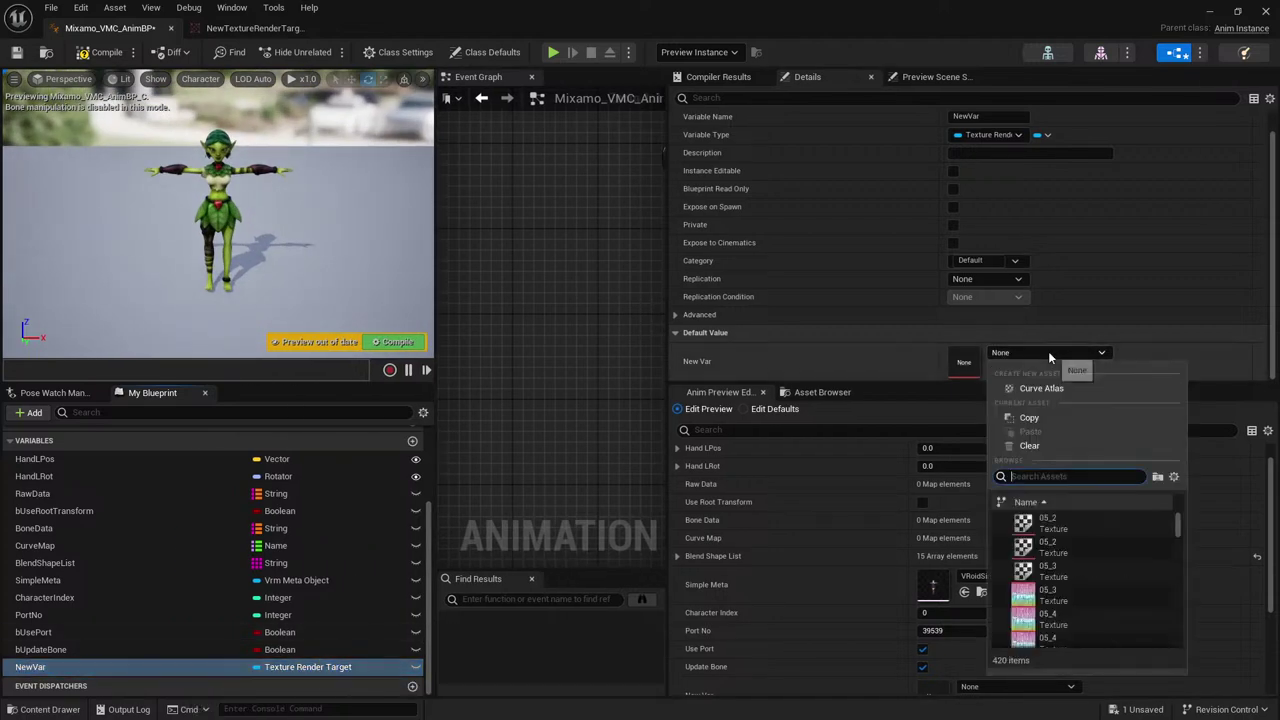
text(re)
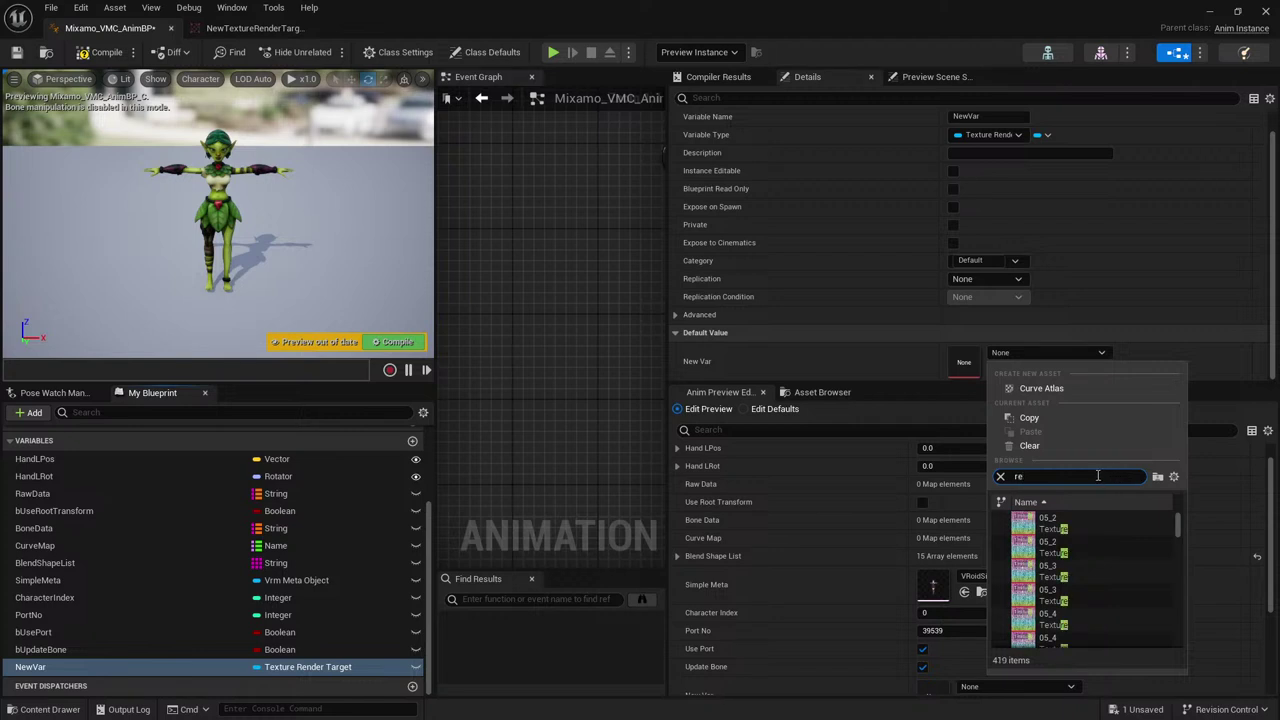
text(nder tar)
key(Escape)
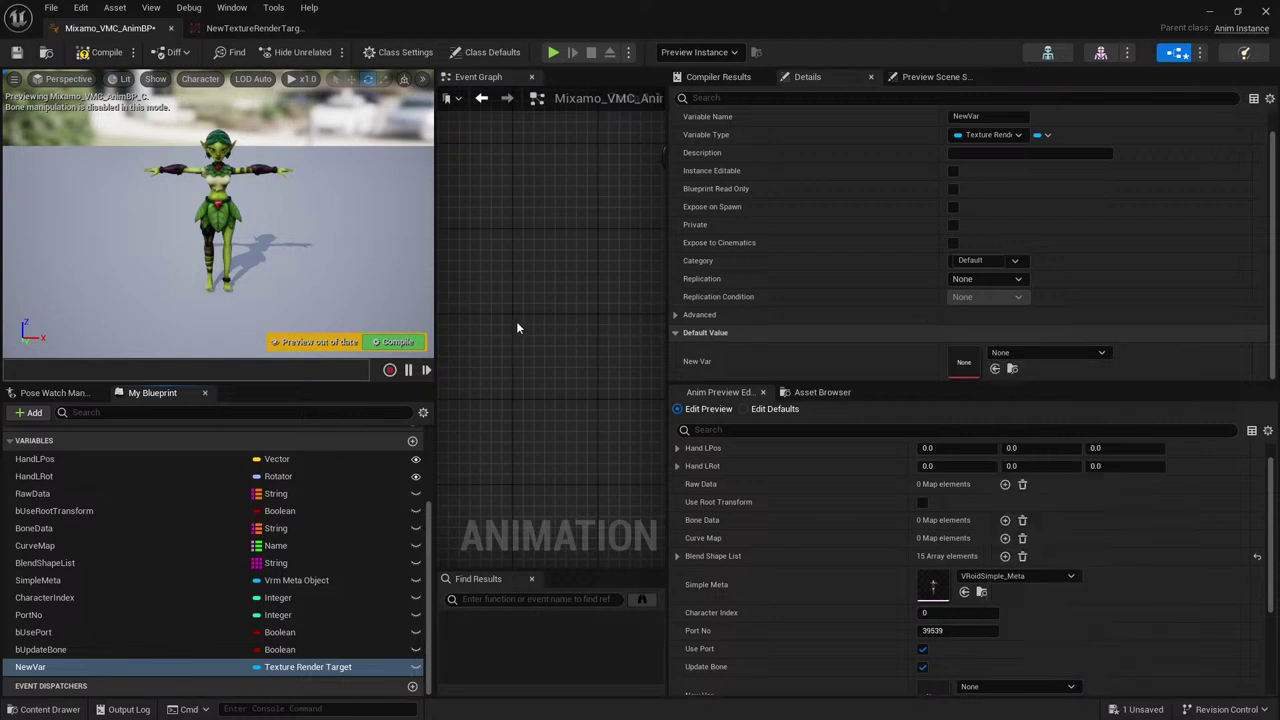
Delete the NewVar variable, save Mixamo_VMC_AnimBP, and switch to the browser's forum thread.
click(209, 668)
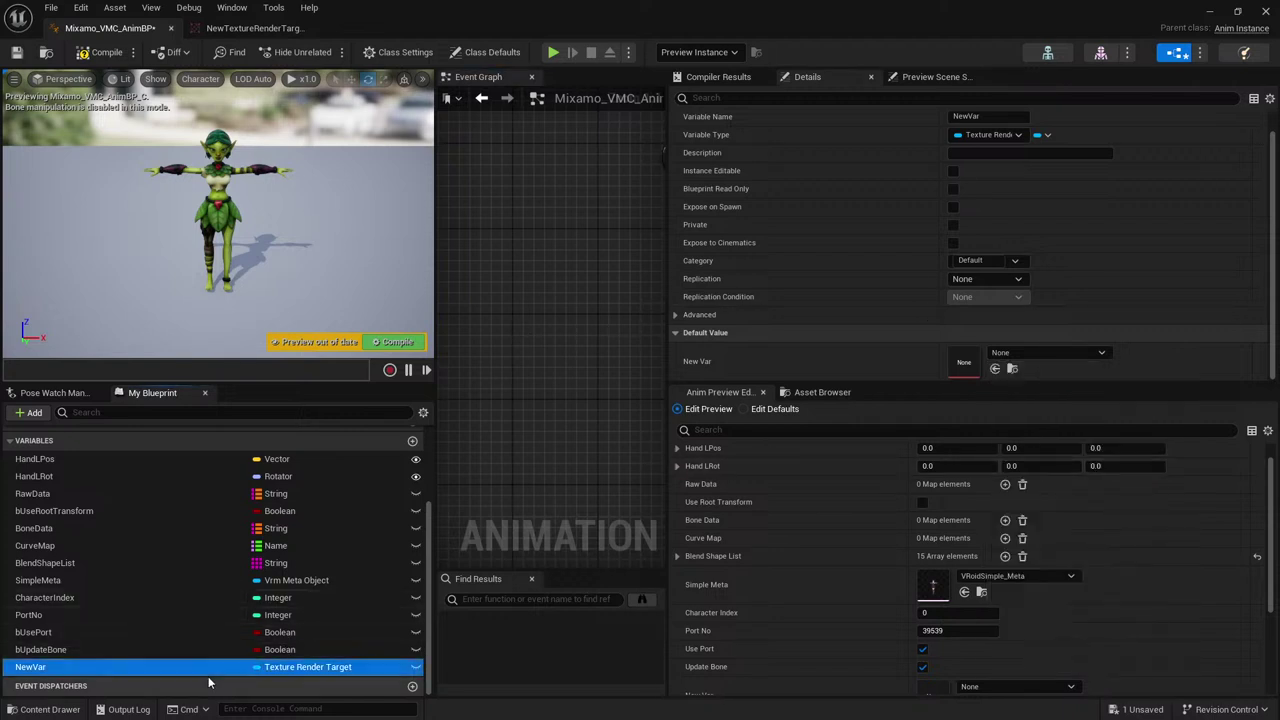
key(Delete)
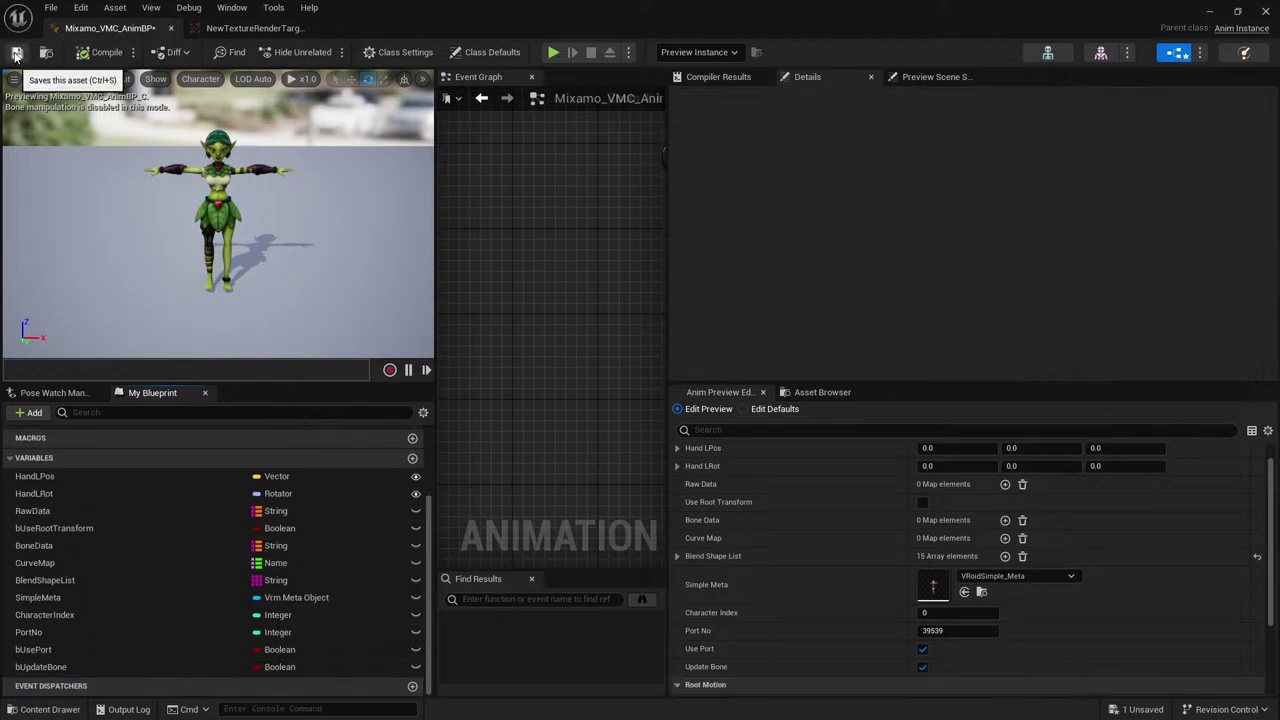
click(16, 53)
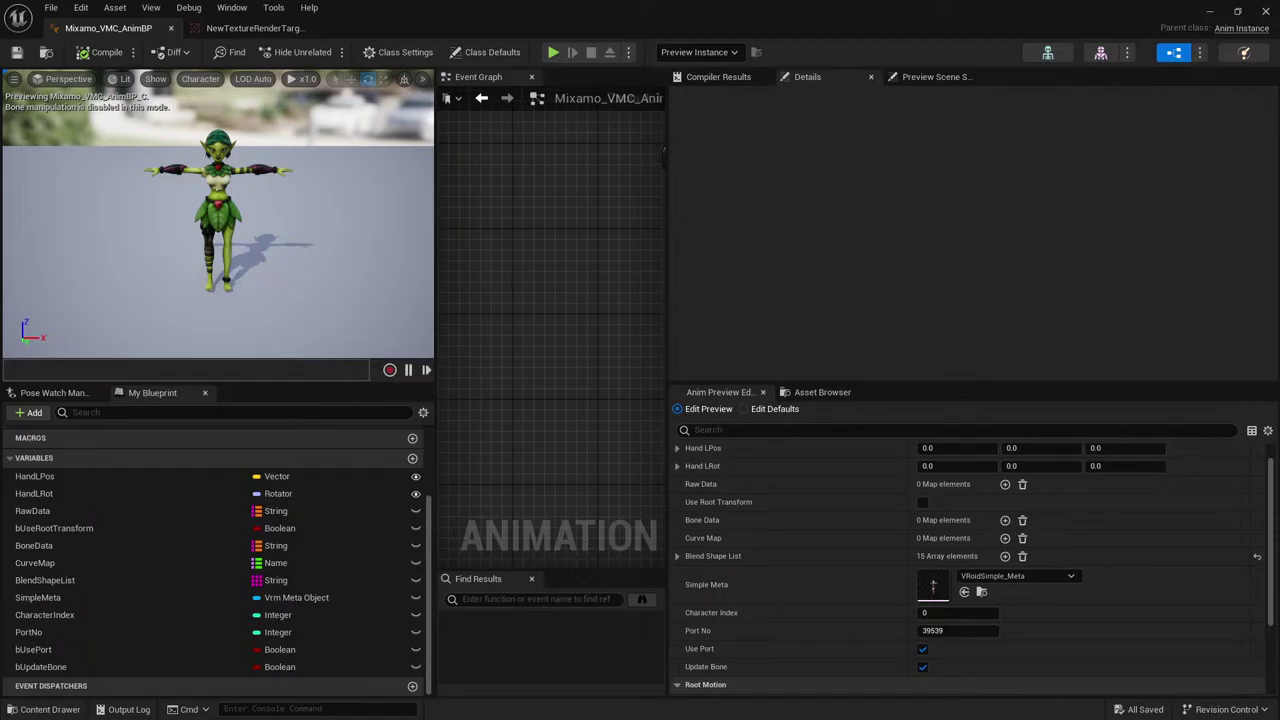
key(alt+Tab)
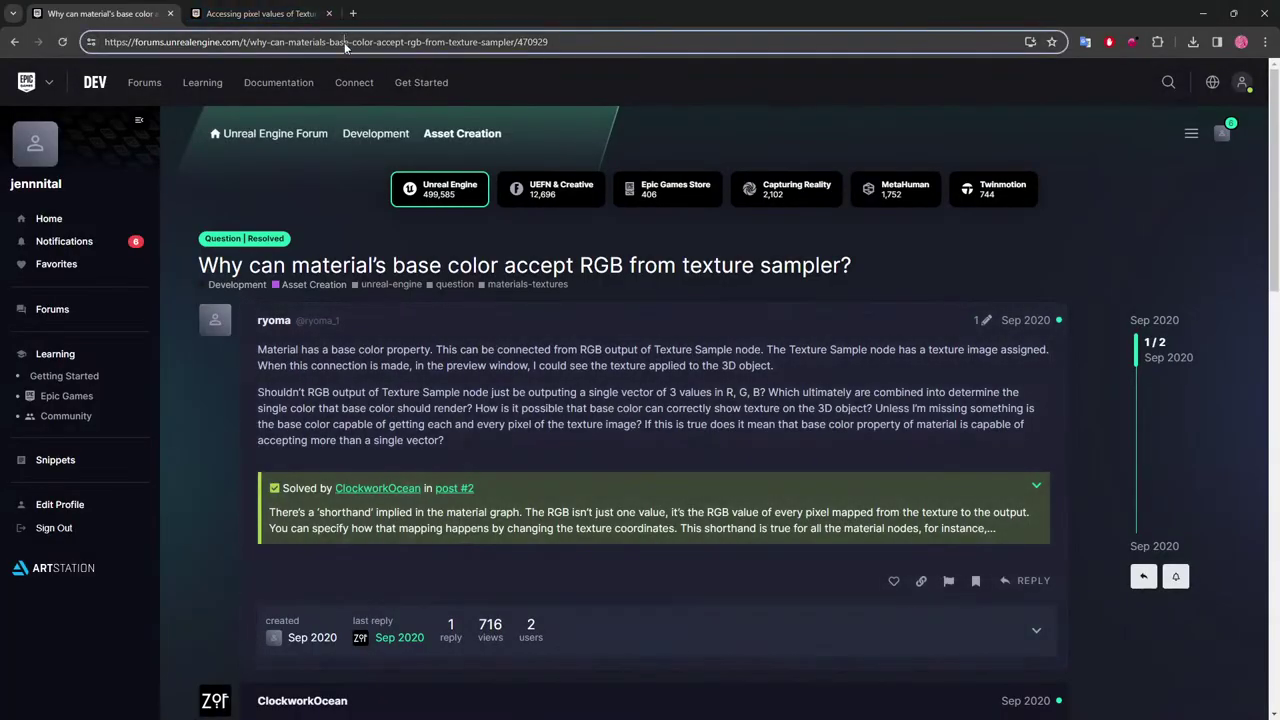
Search the web for 'get RGB from texture unreal engine'.
click(344, 42)
text(get RG)
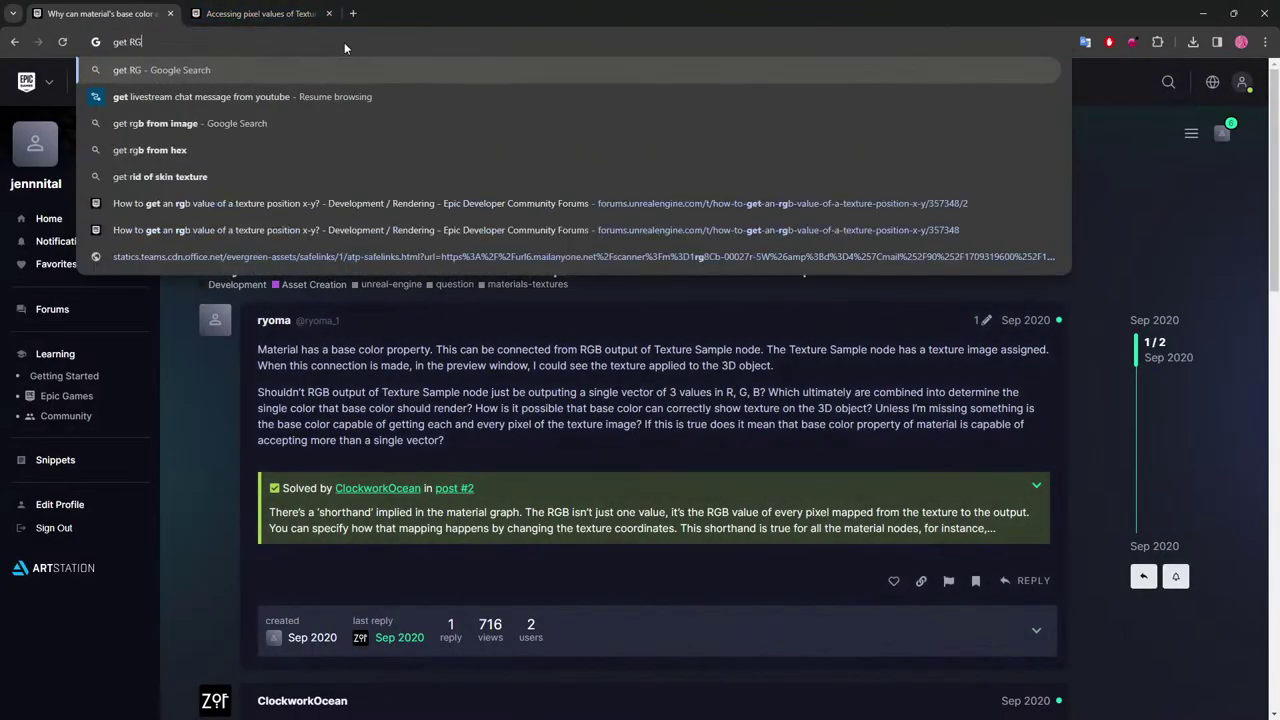
text(B)
key(Return)
click(344, 42)
text(get RGB from i)
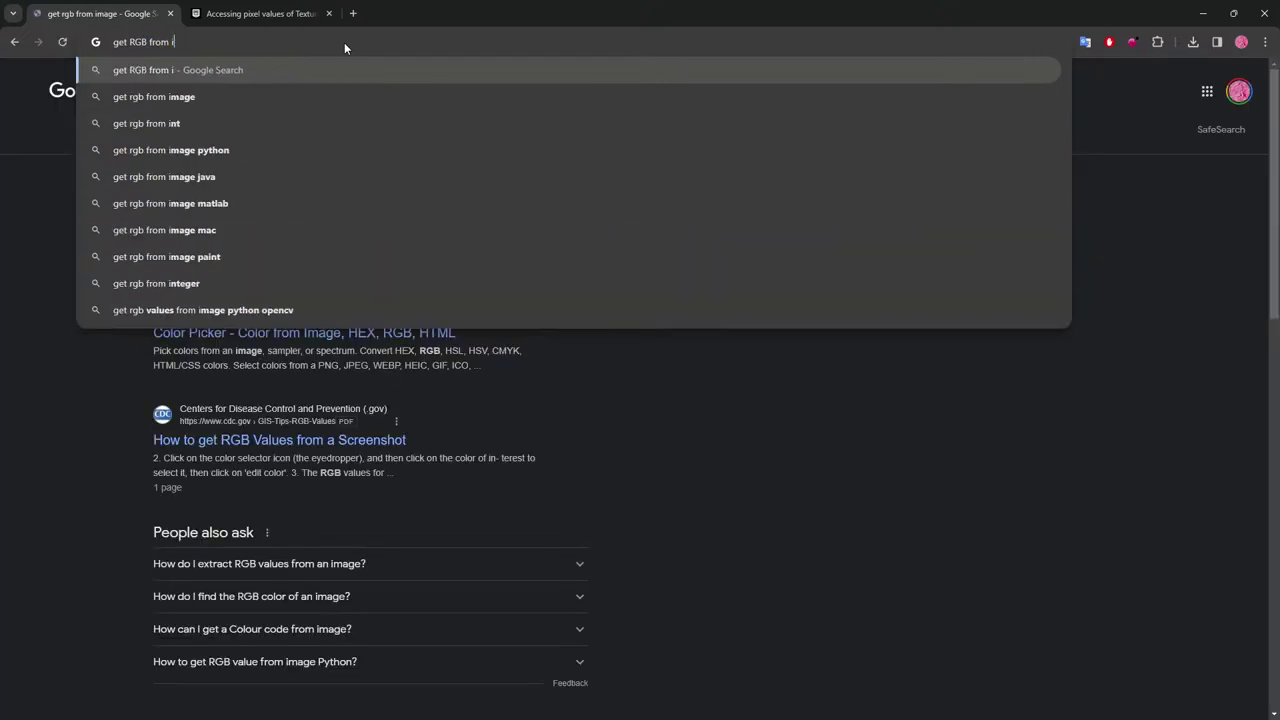
key(BackSpace)
text(texture unreal engine)
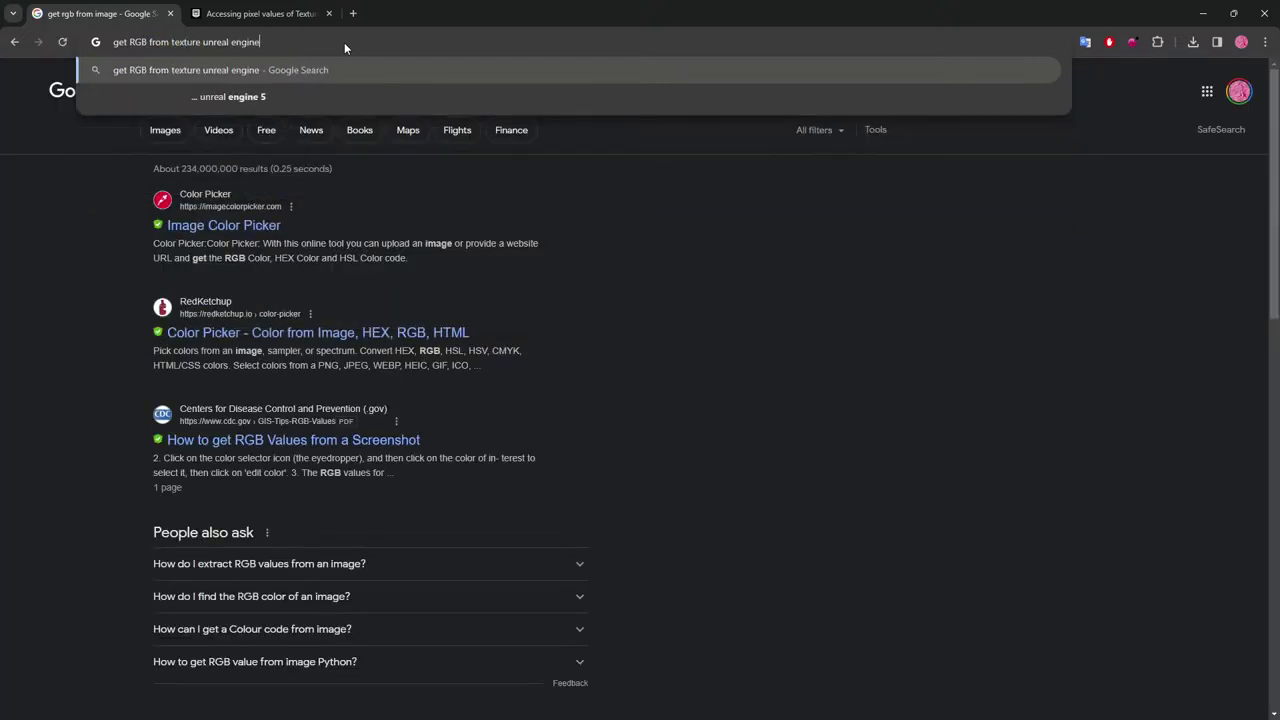
key(Return)
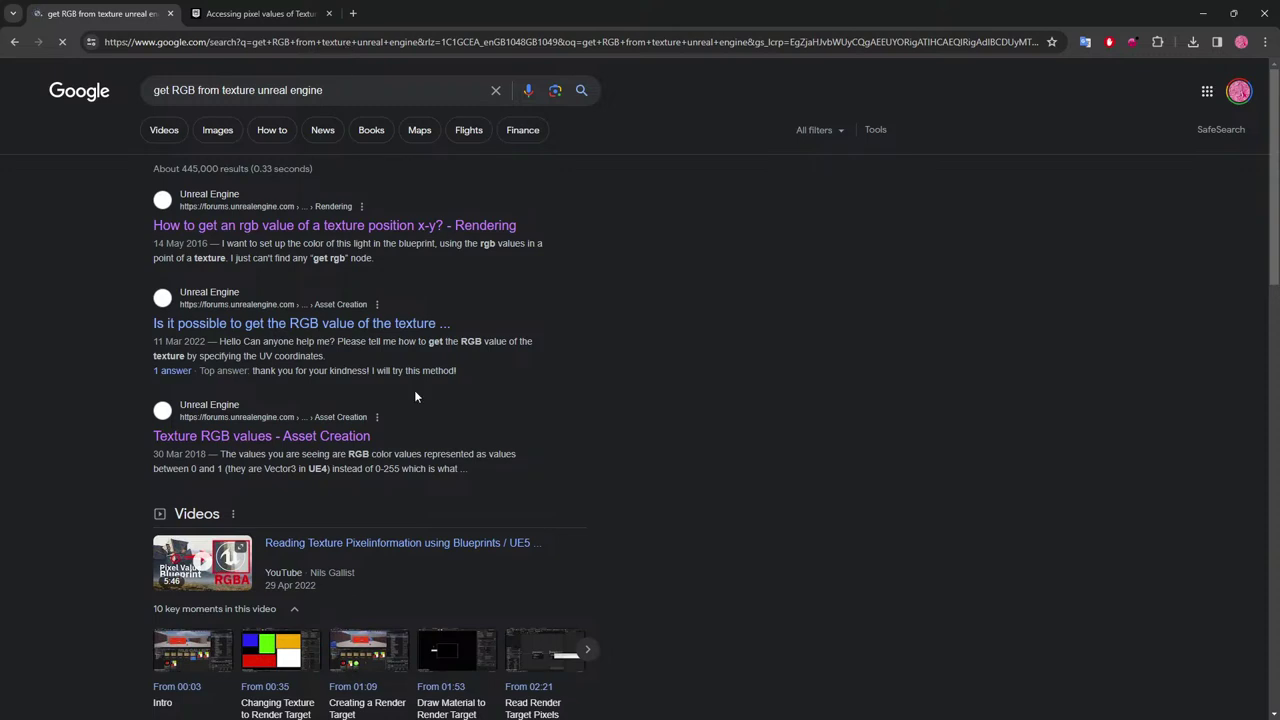
Open the UV-coordinates RGB thread in a new tab and study its get_rgb_bp blueprint image.
right_click(372, 321)
click(420, 331)
click(260, 6)
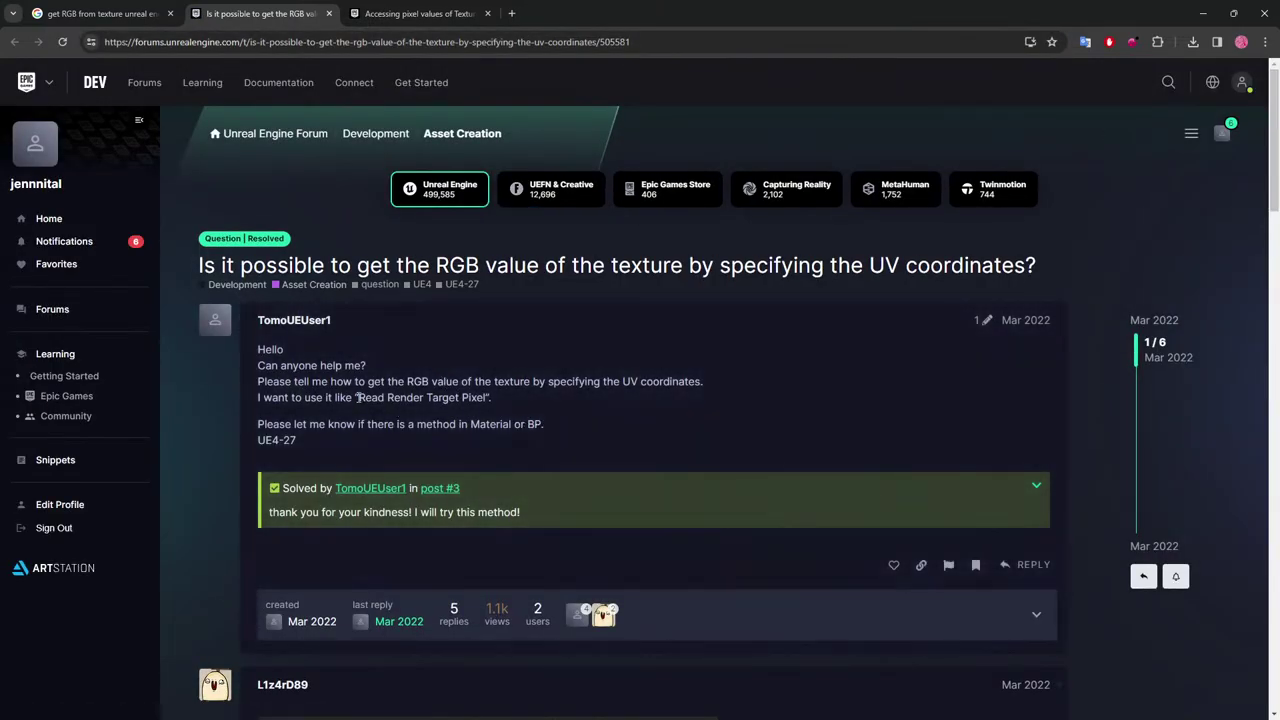
mouse_move(356, 397)
mouse_down()
mouse_move(523, 404)
mouse_move(354, 400)
mouse_up()
click(528, 404)
scroll(502, 480, down, 3)
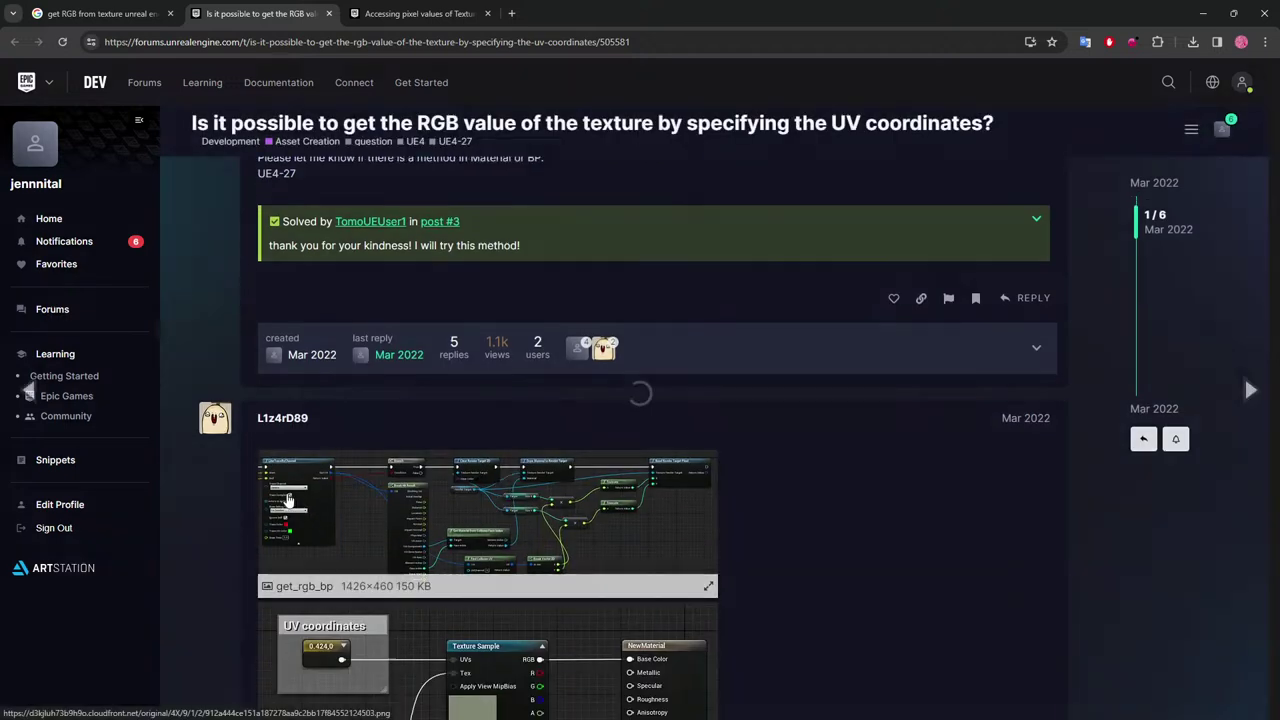
click(288, 500)
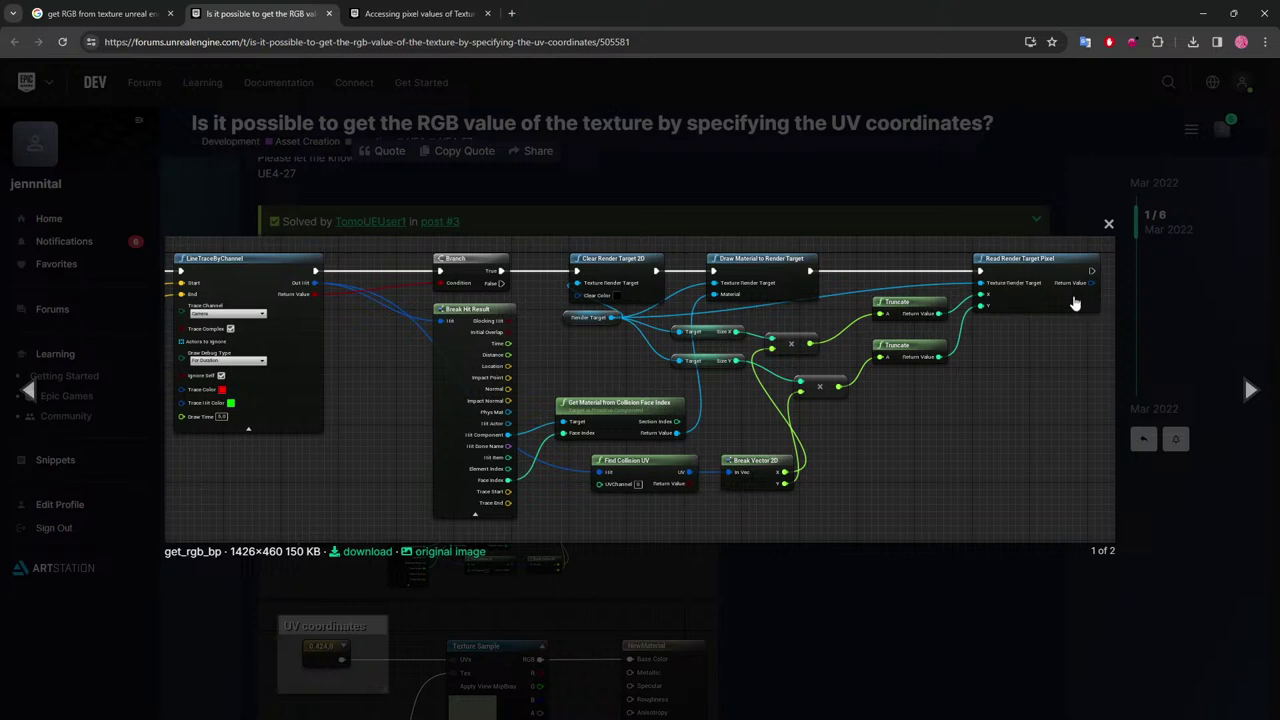
click(1130, 652)
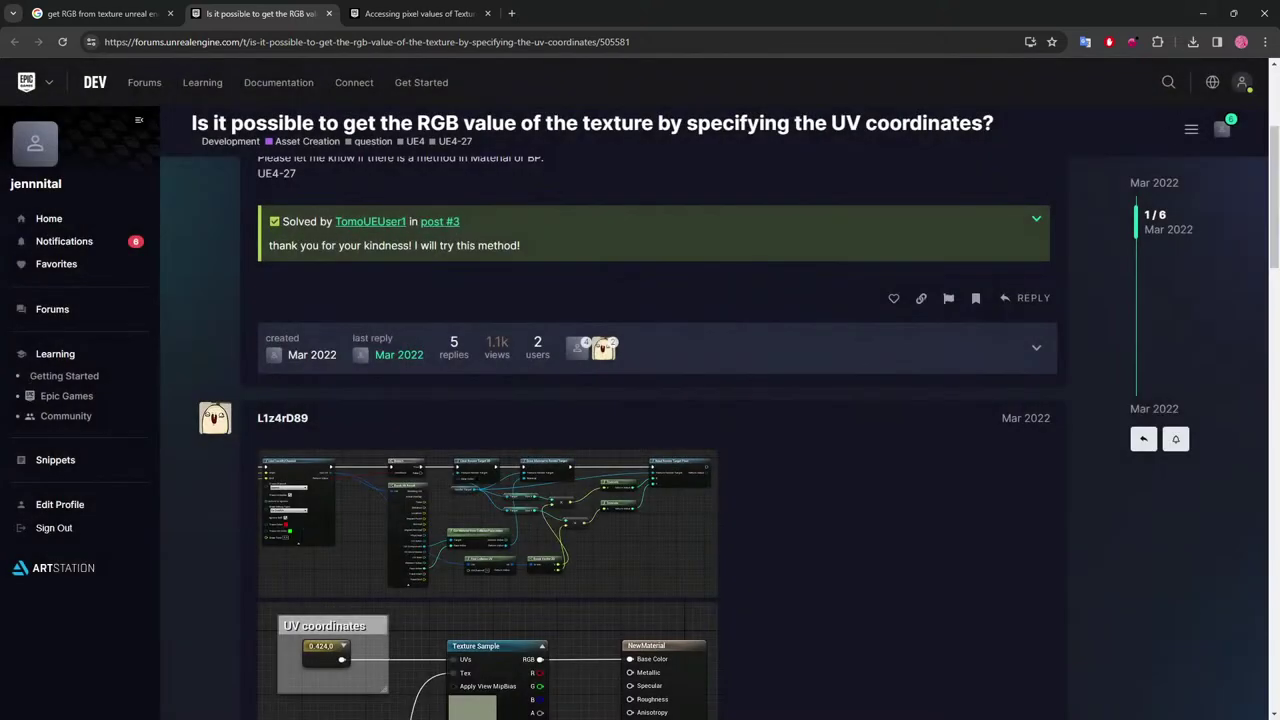
Create a new Actor Blueprint Class, NewBlueprint, in the Content folder and open it.
key(alt+Tab)
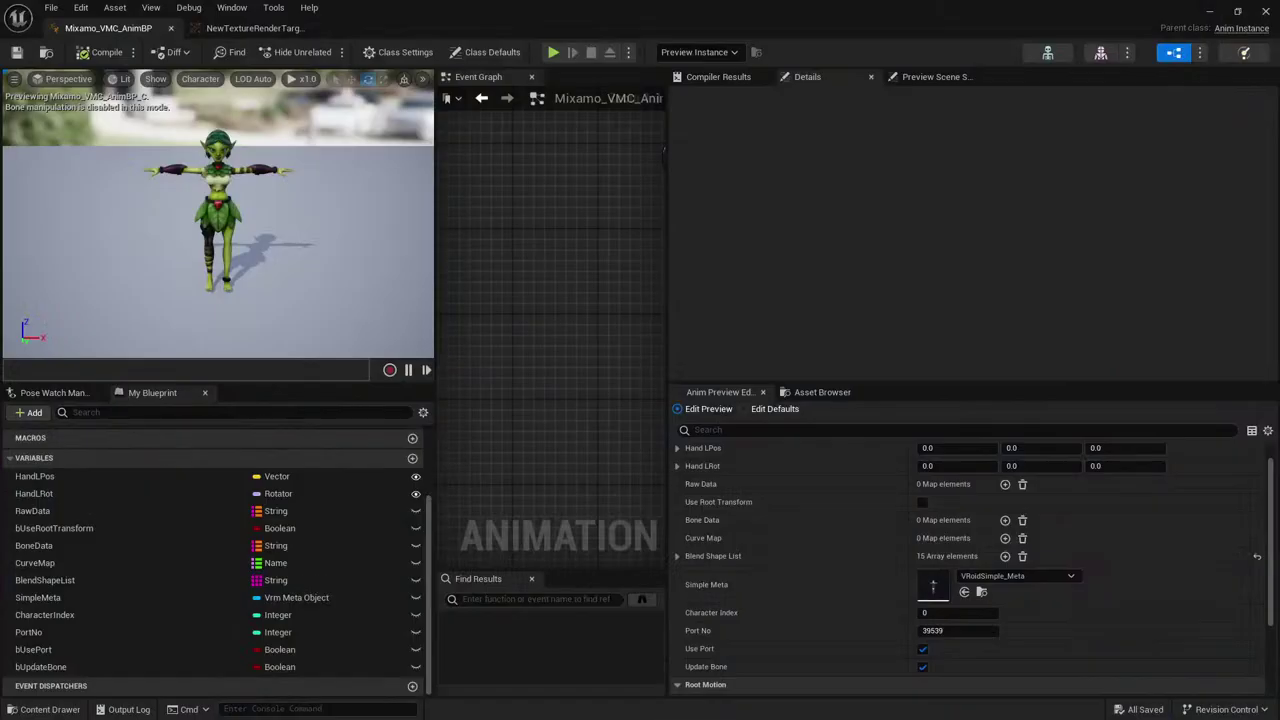
click(45, 709)
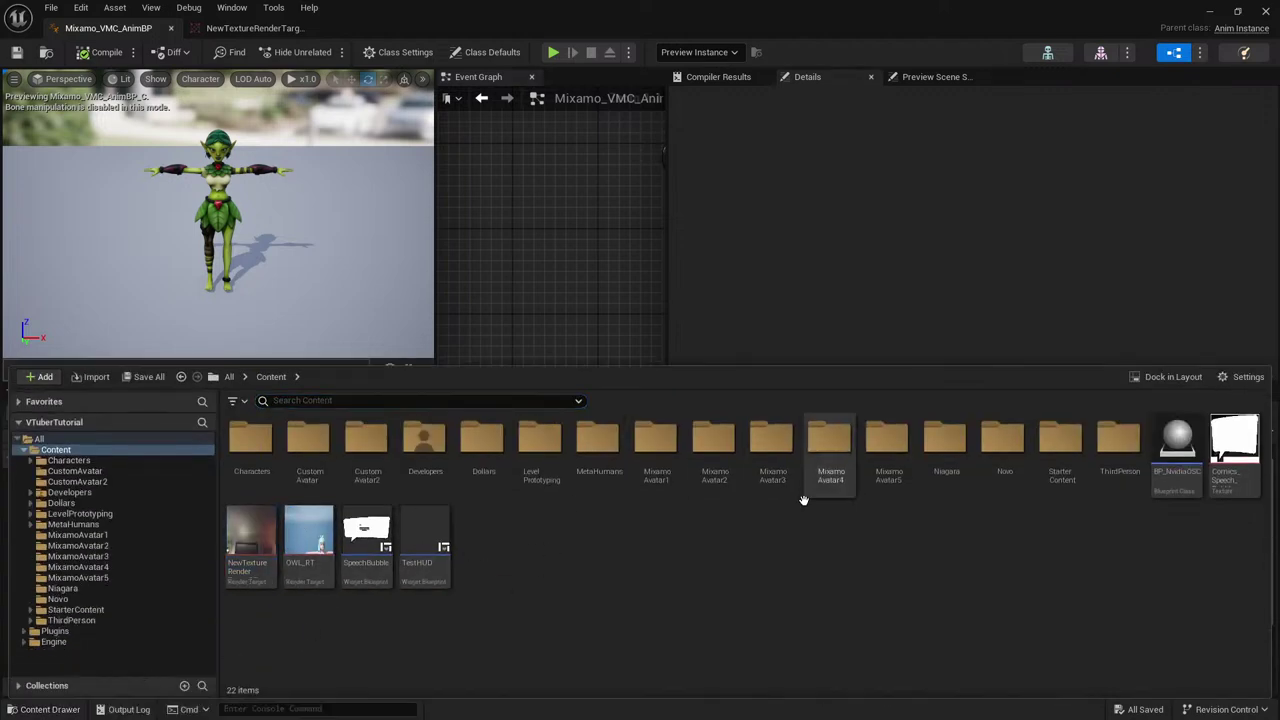
right_click(518, 566)
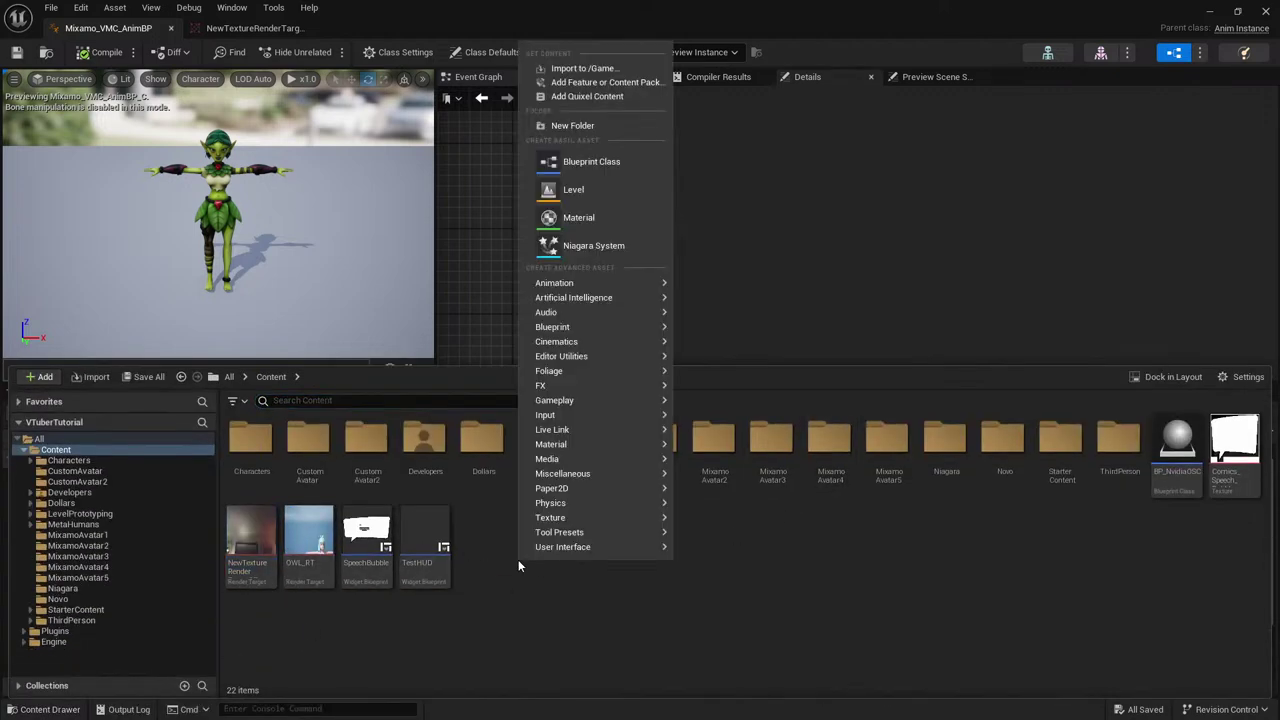
click(571, 170)
click(535, 266)
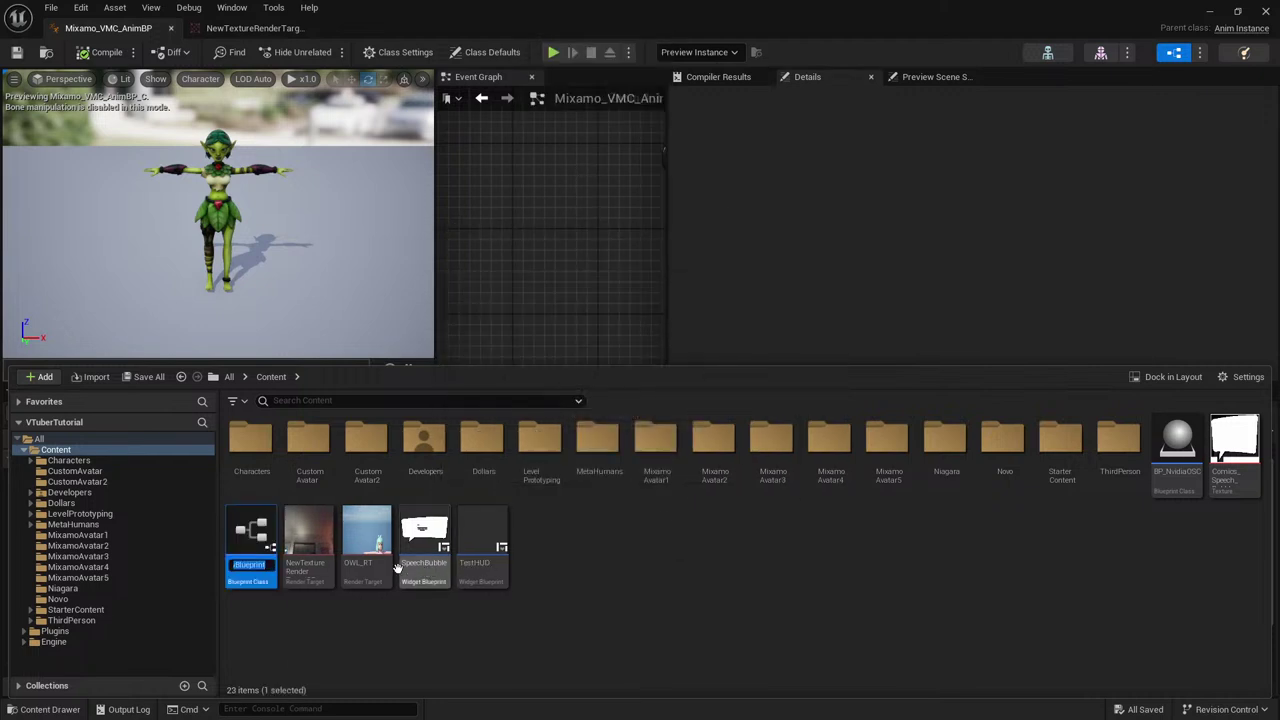
double_click(236, 538)
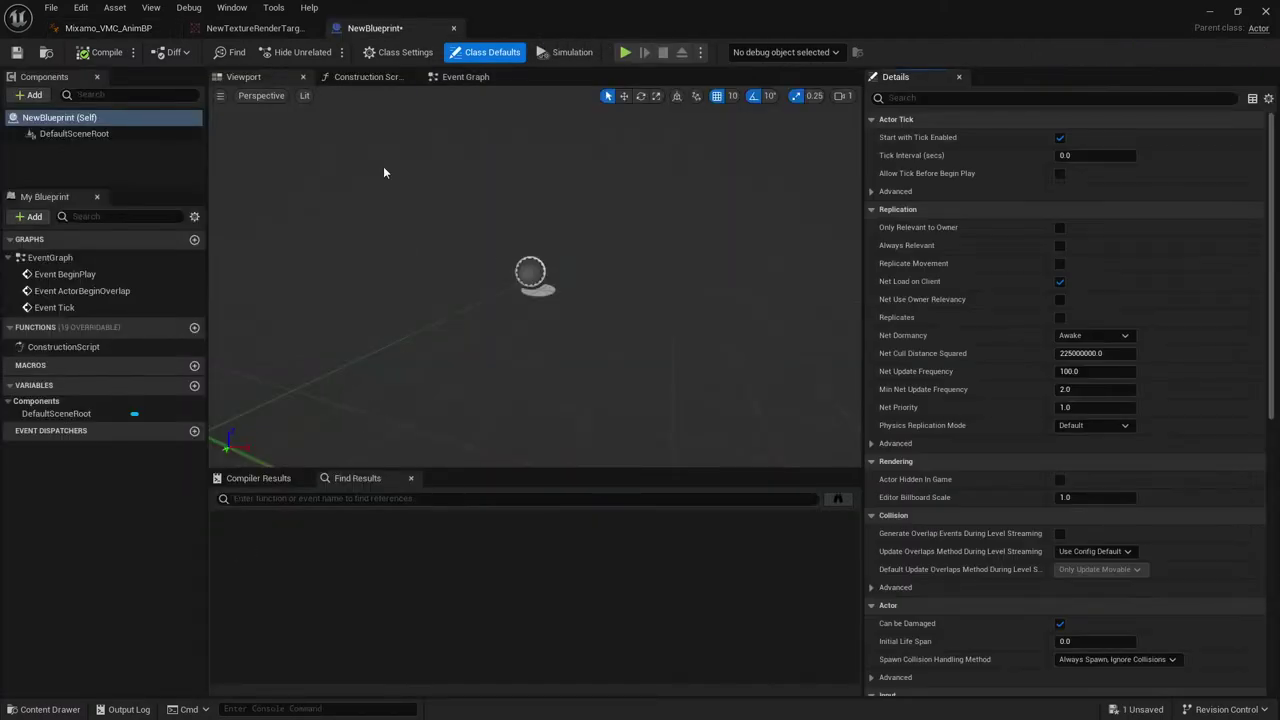
Add a Read Render Target Pixel node reading NewTextureRenderTarget2D in the Event Graph.
click(42, 95)
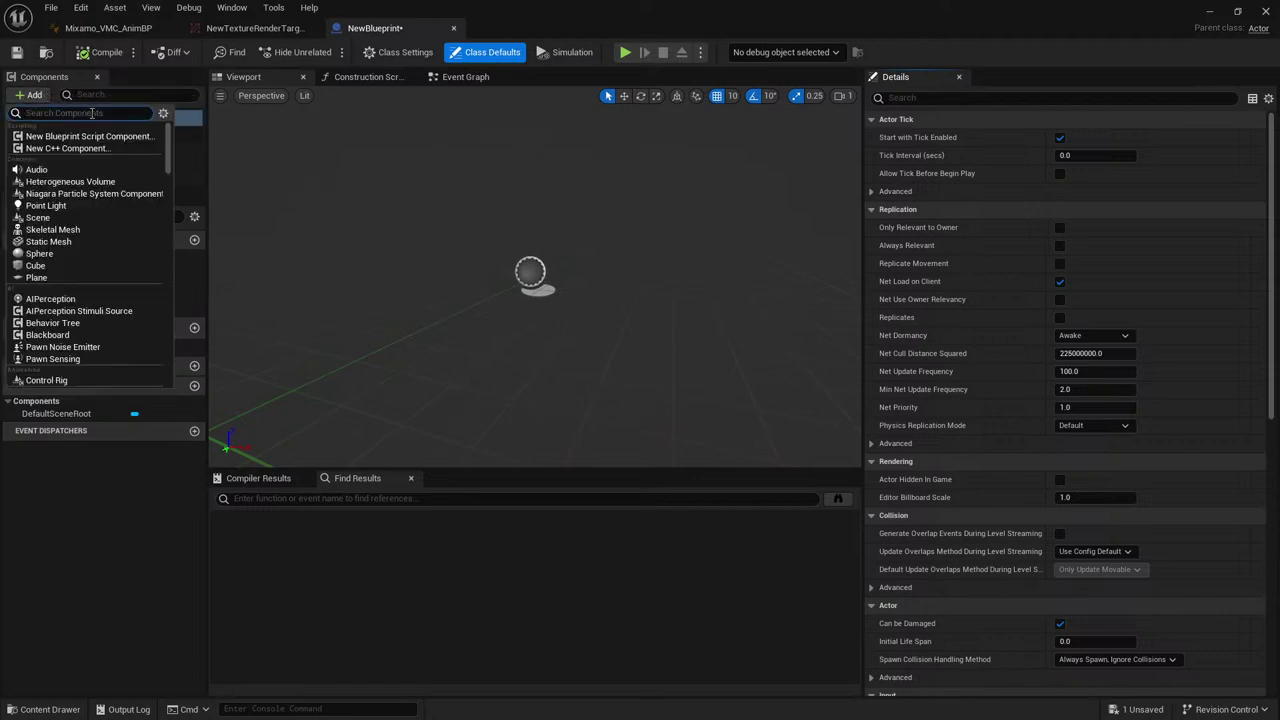
text(text)
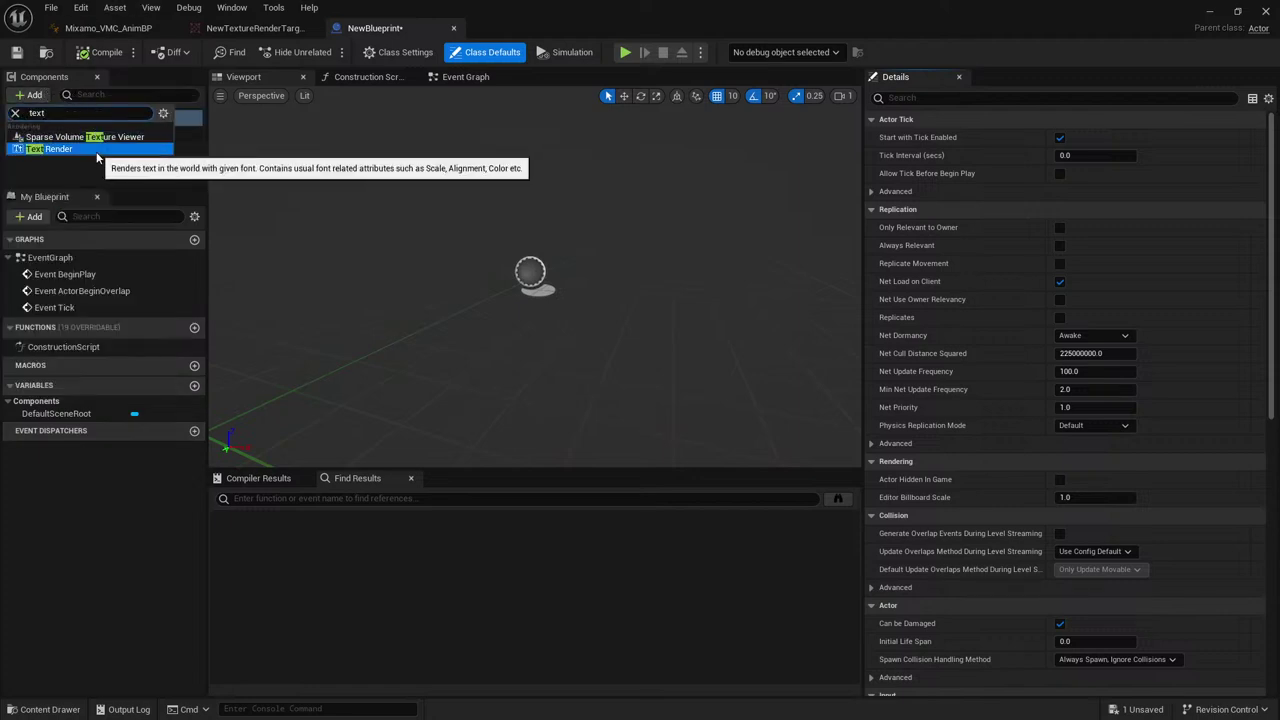
click(120, 170)
click(465, 77)
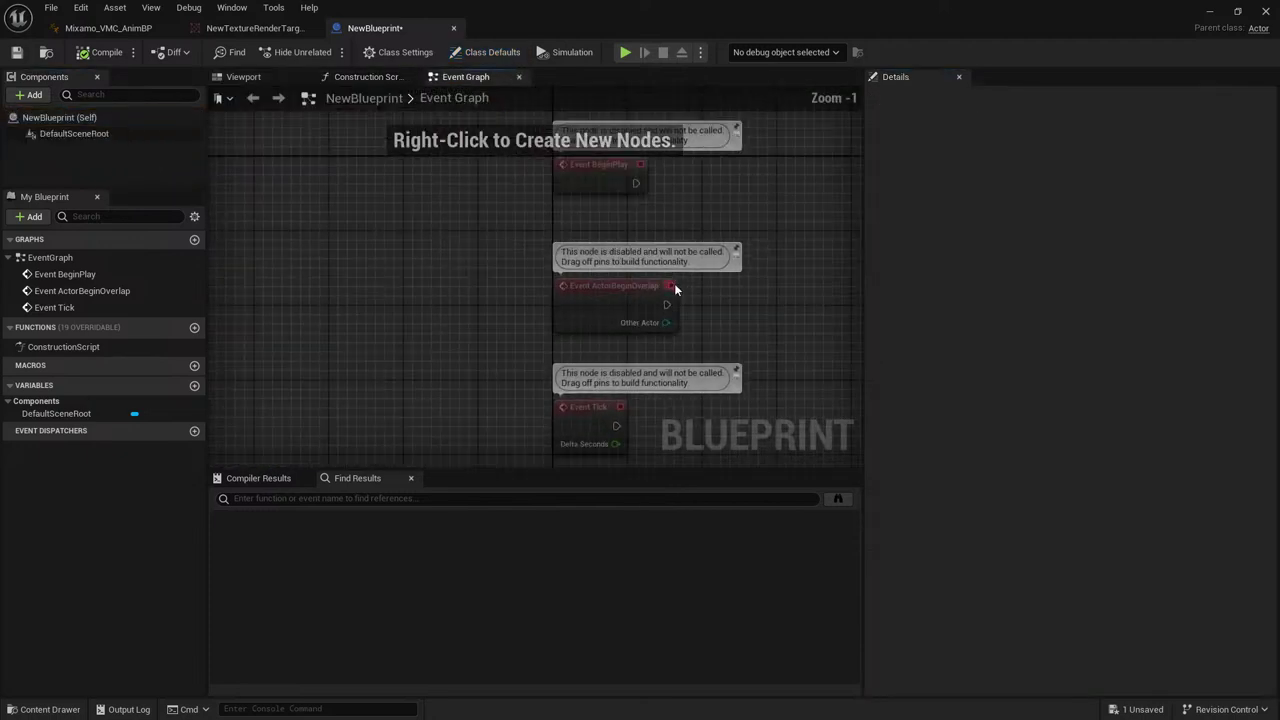
right_click(607, 249)
text(re)
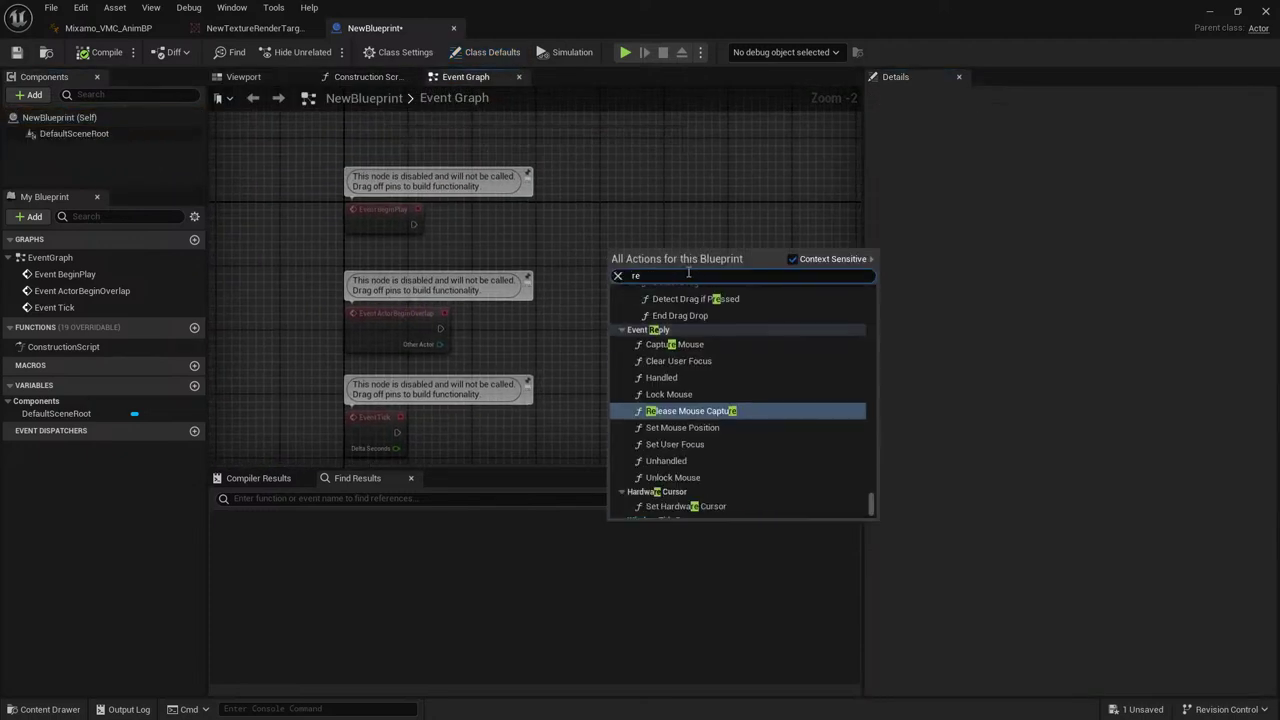
text(ad re)
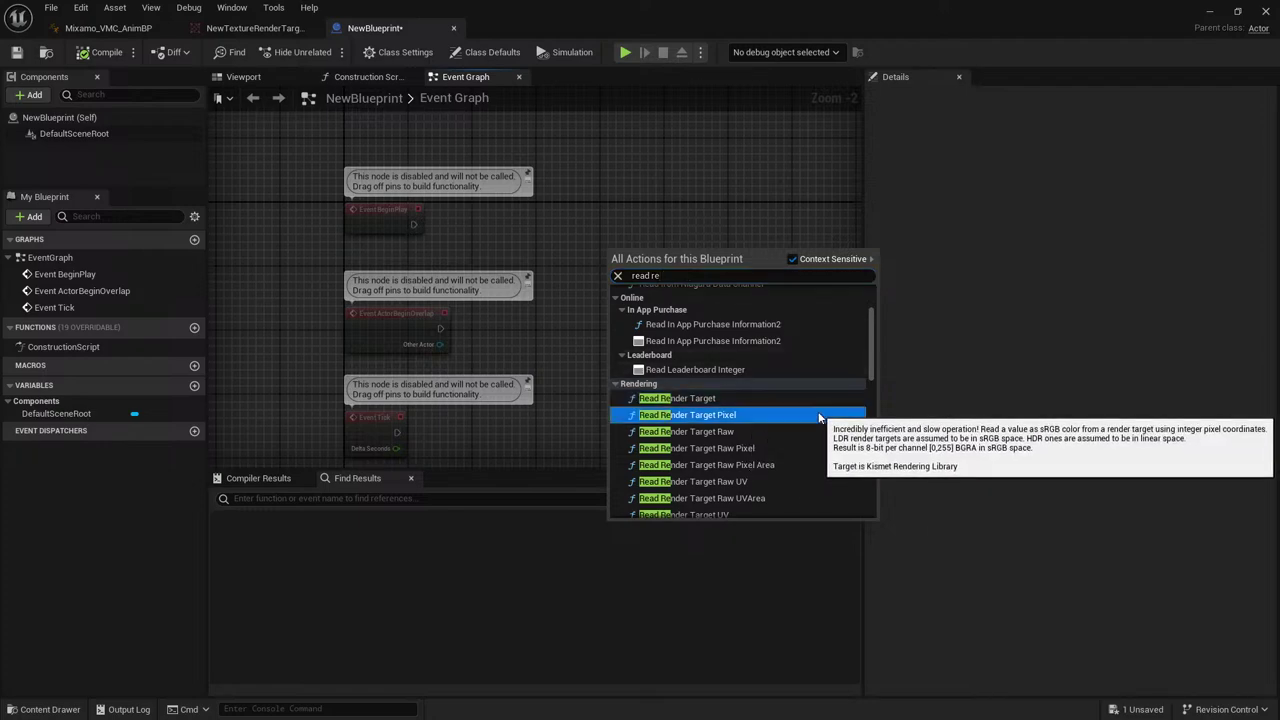
click(819, 415)
scroll(640, 320, up, 2)
click(638, 293)
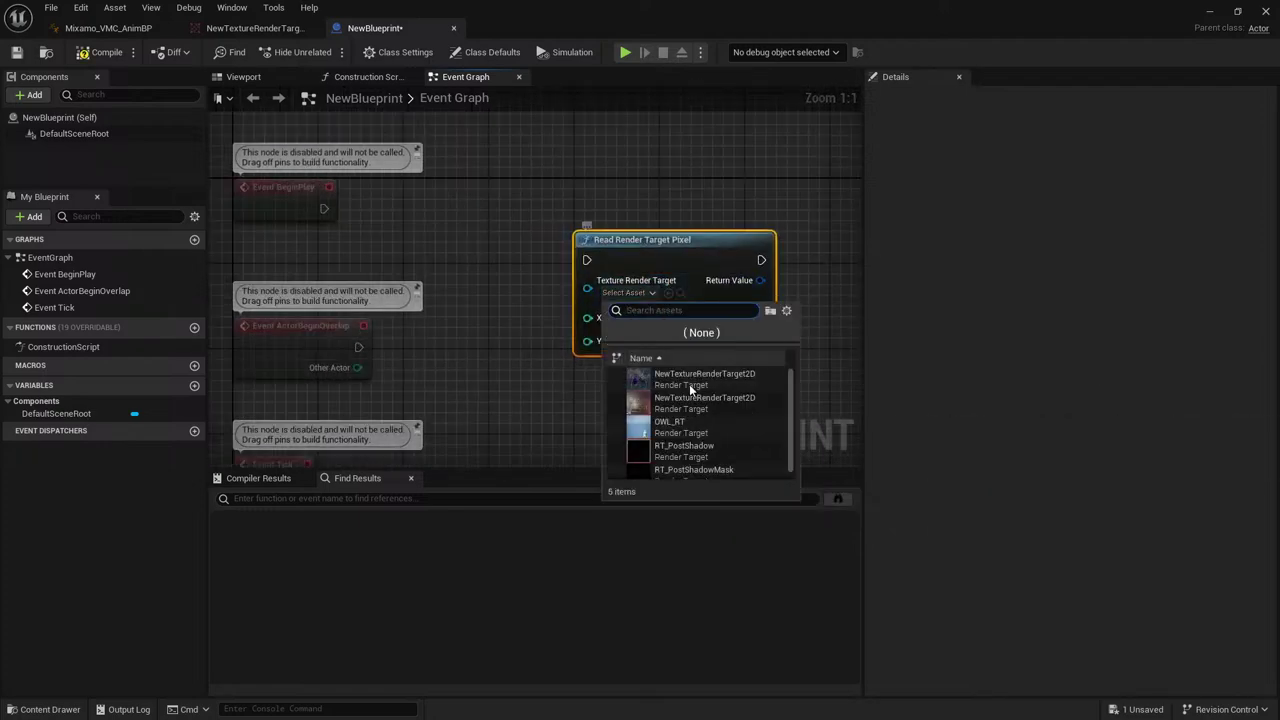
click(713, 409)
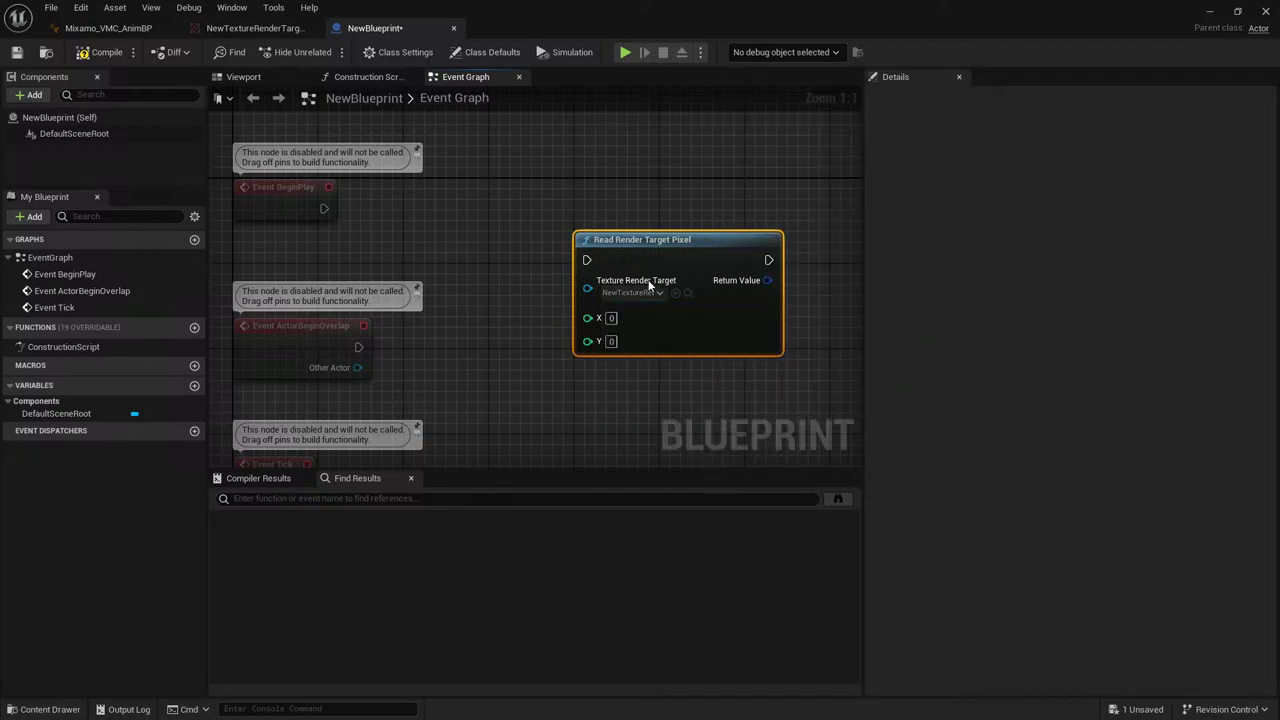
Wire Event BeginPlay into the Read Render Target Pixel node and drag out its Return Value.
drag(623, 248, 634, 213)
scroll(500, 250, down, 1)
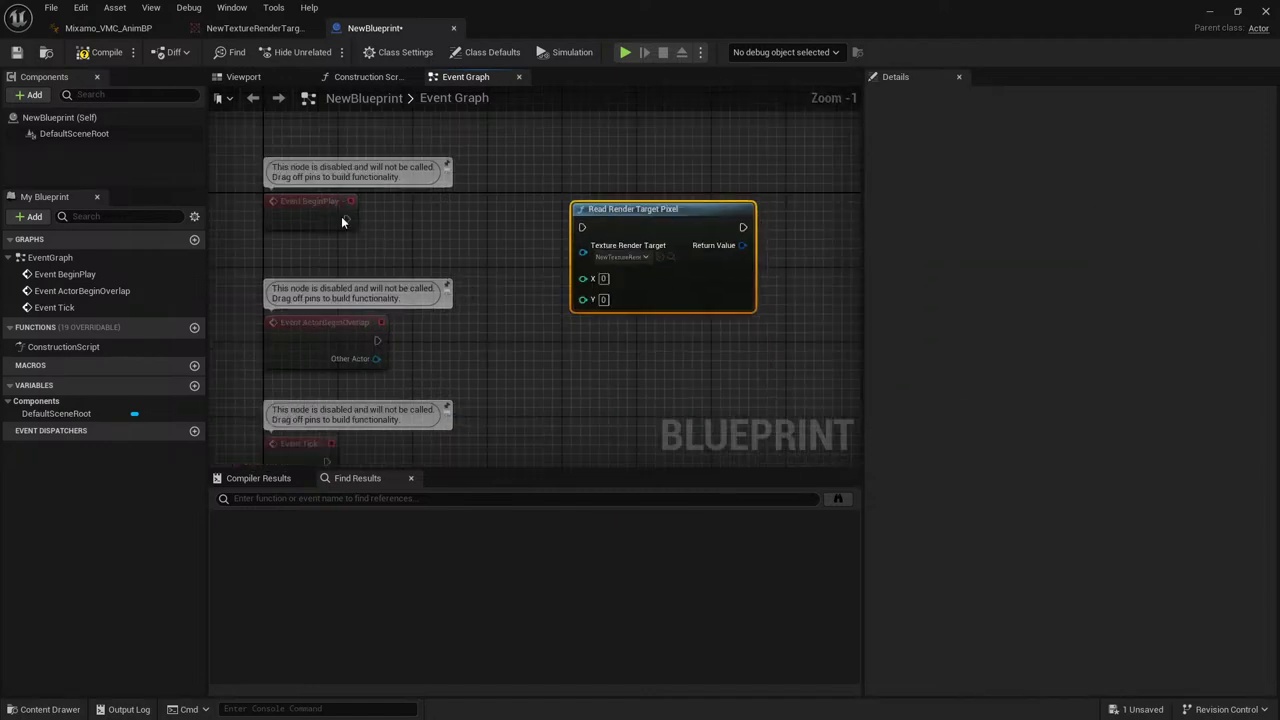
drag(350, 201, 583, 228)
right_drag(714, 352, 567, 371)
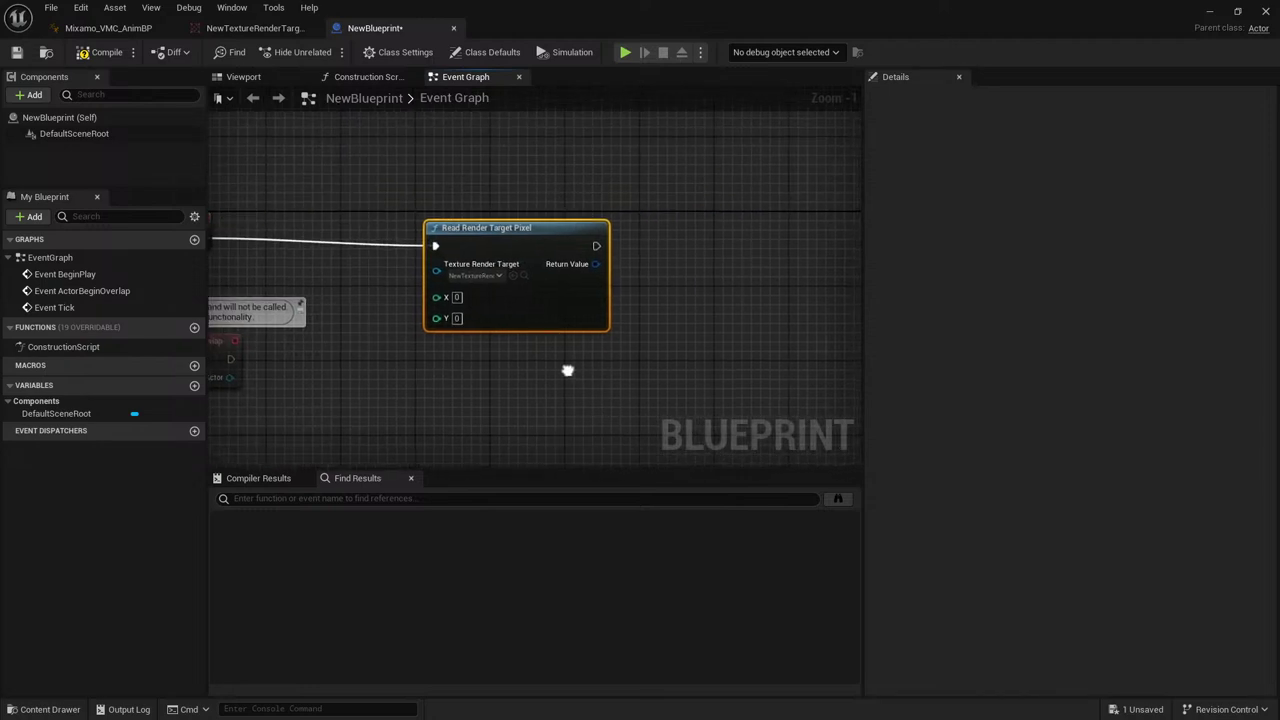
right_drag(481, 290, 607, 263)
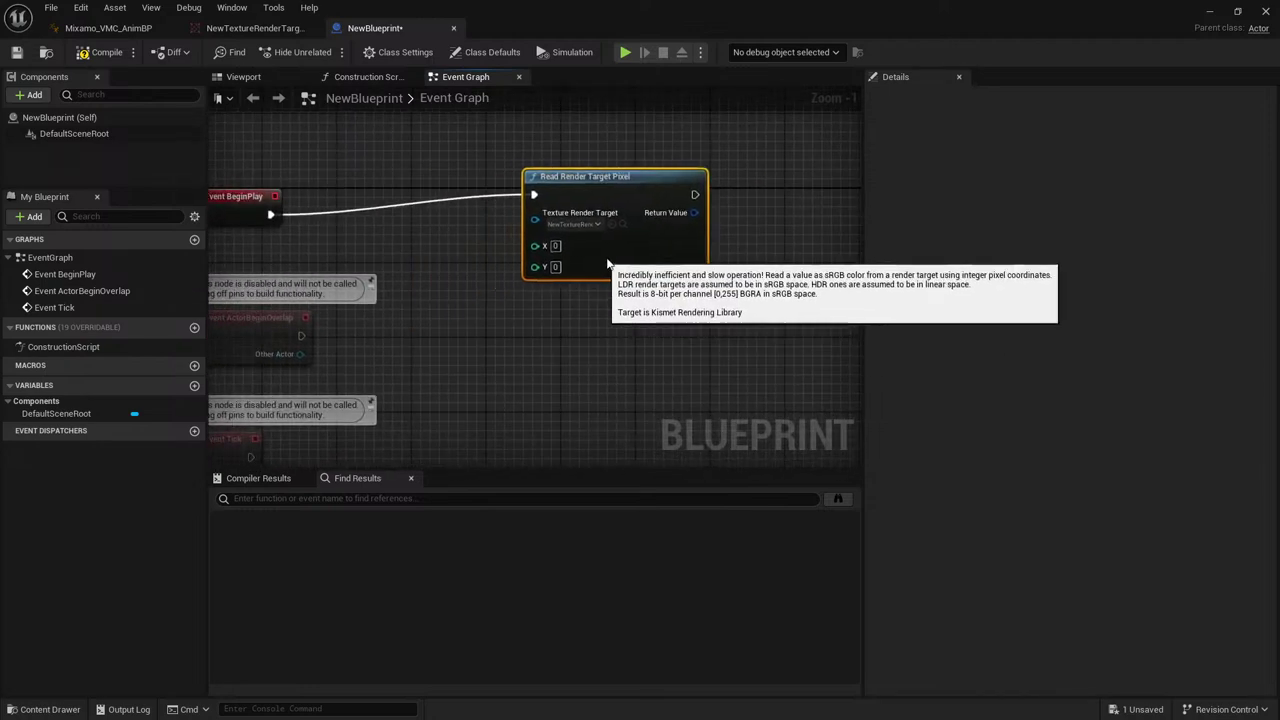
drag(607, 263, 680, 280)
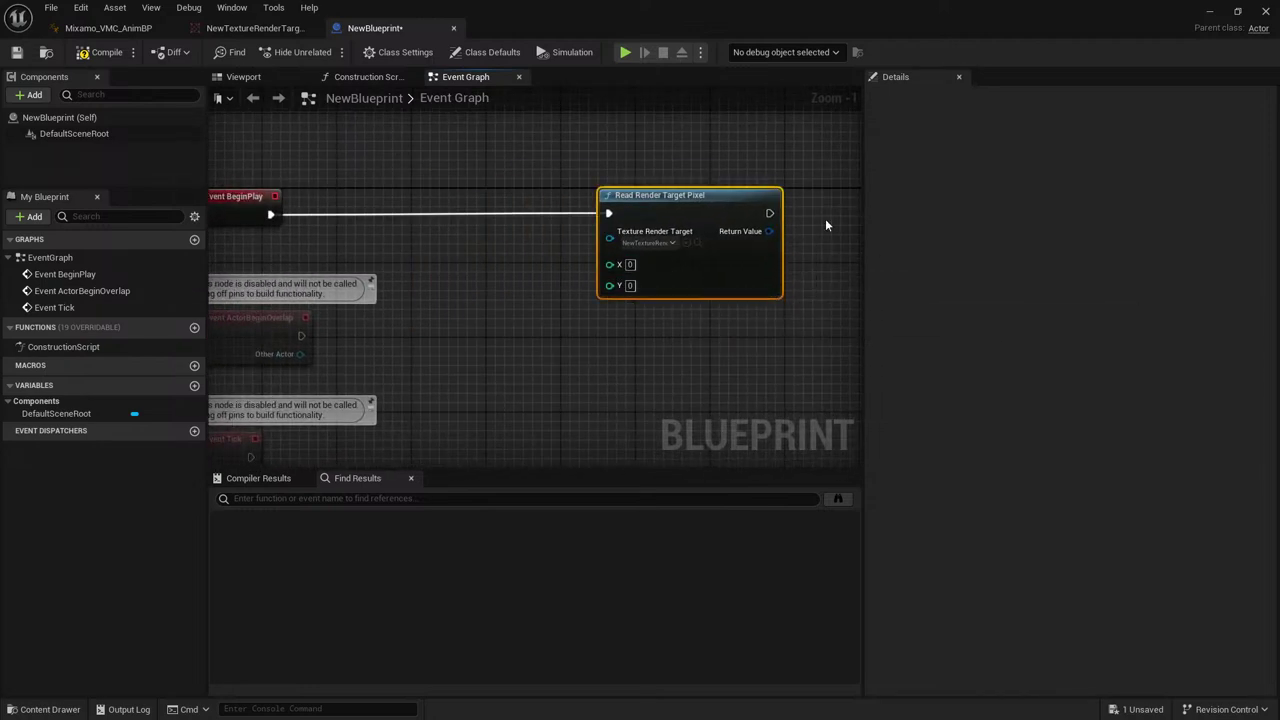
right_drag(791, 220, 697, 263)
drag(665, 294, 797, 267)
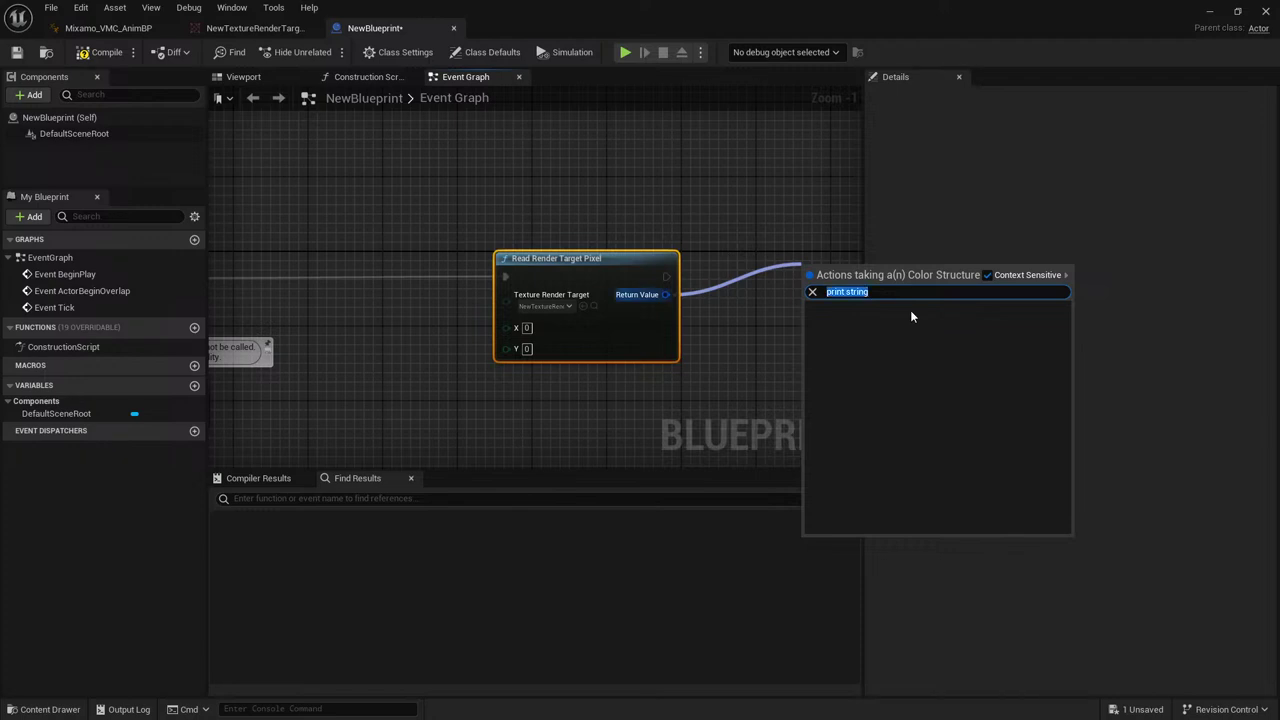
Add a Print String node after the Read Render Target Pixel node's execution output.
text(prin)
drag(665, 276, 755, 260)
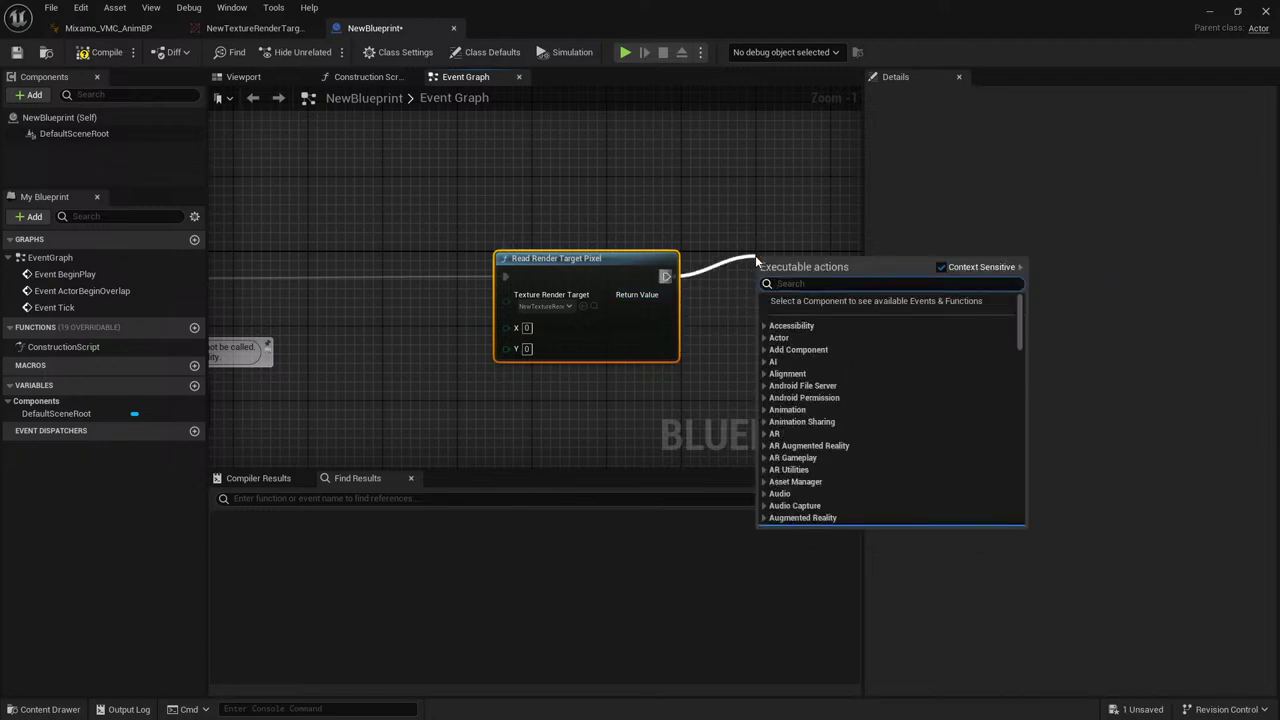
text(pri)
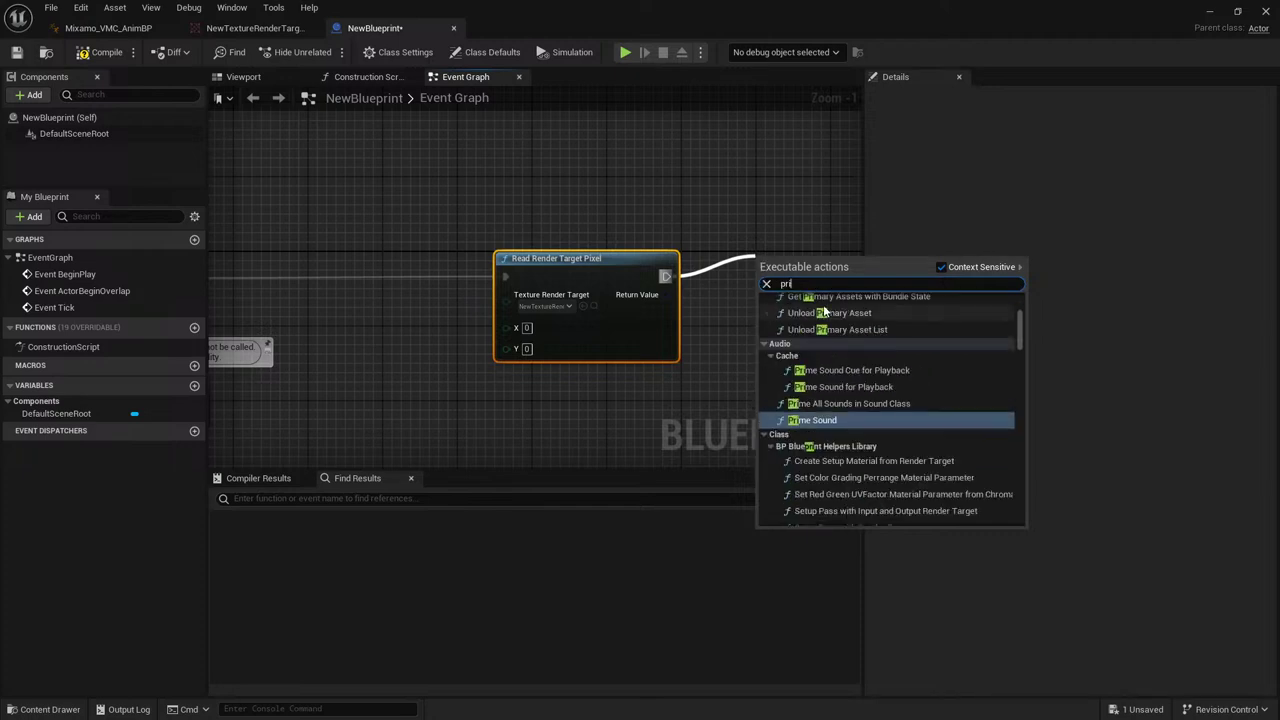
text(nt)
scroll(842, 289, down, 1)
key(Escape)
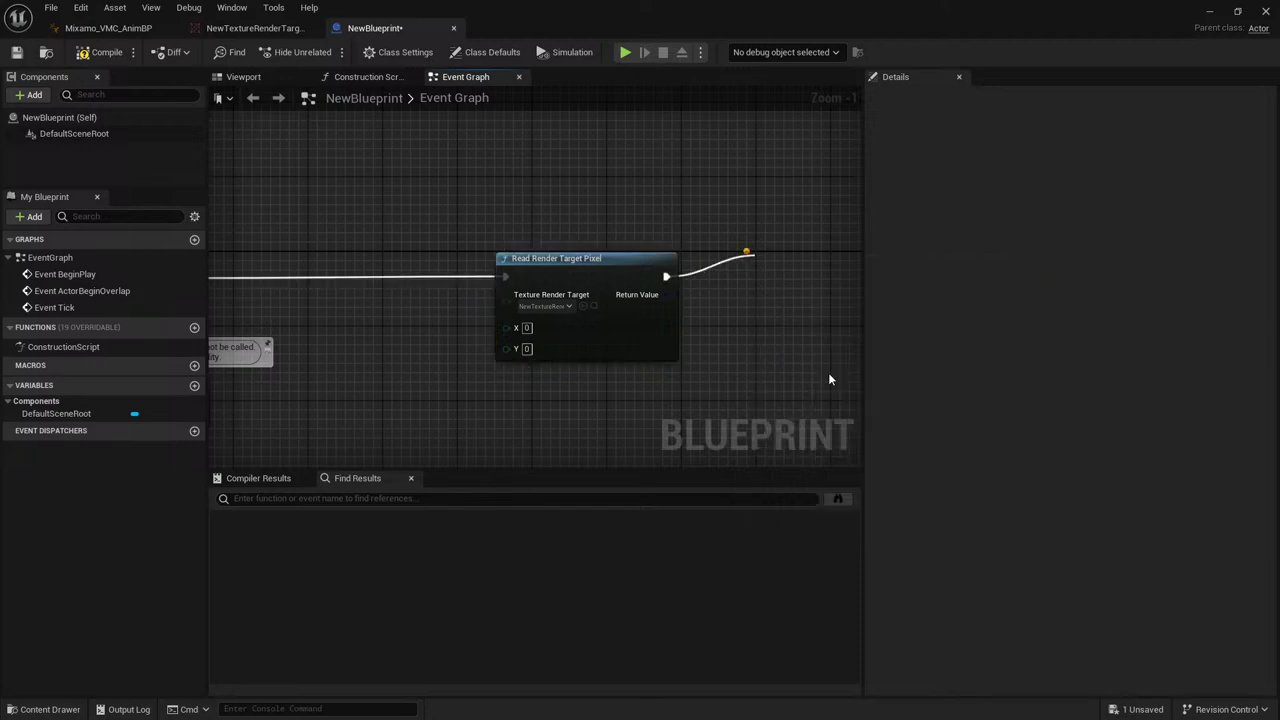
Split the pixel Return Value into B, G, R, A outputs and reposition Print String.
drag(666, 294, 737, 361)
key(Escape)
right_click(666, 295)
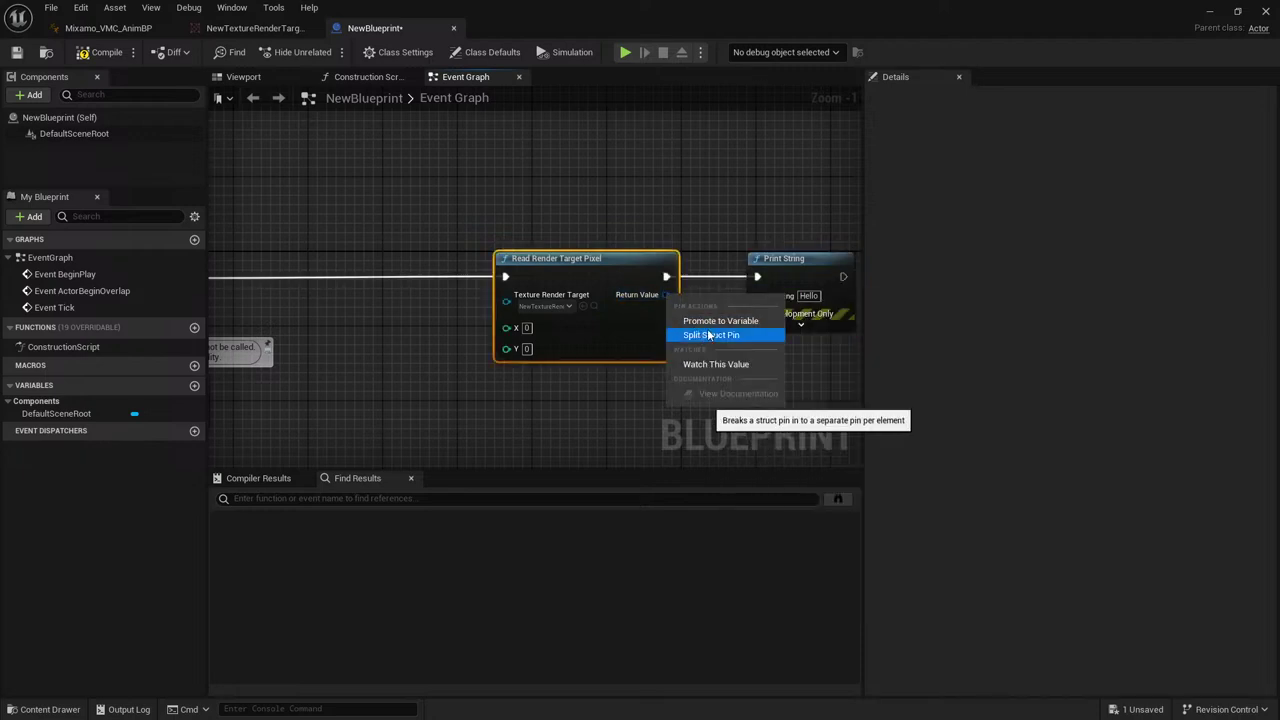
click(709, 334)
drag(741, 347, 713, 381)
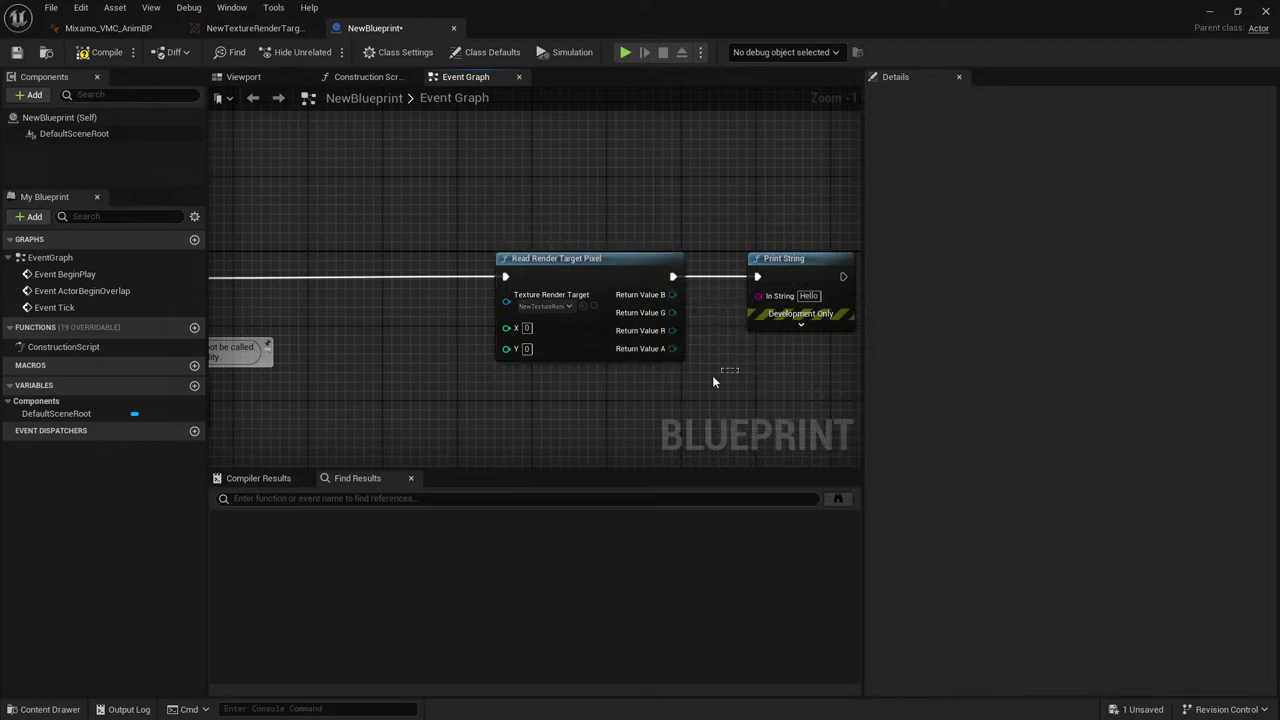
click(783, 295)
right_drag(783, 295, 557, 301)
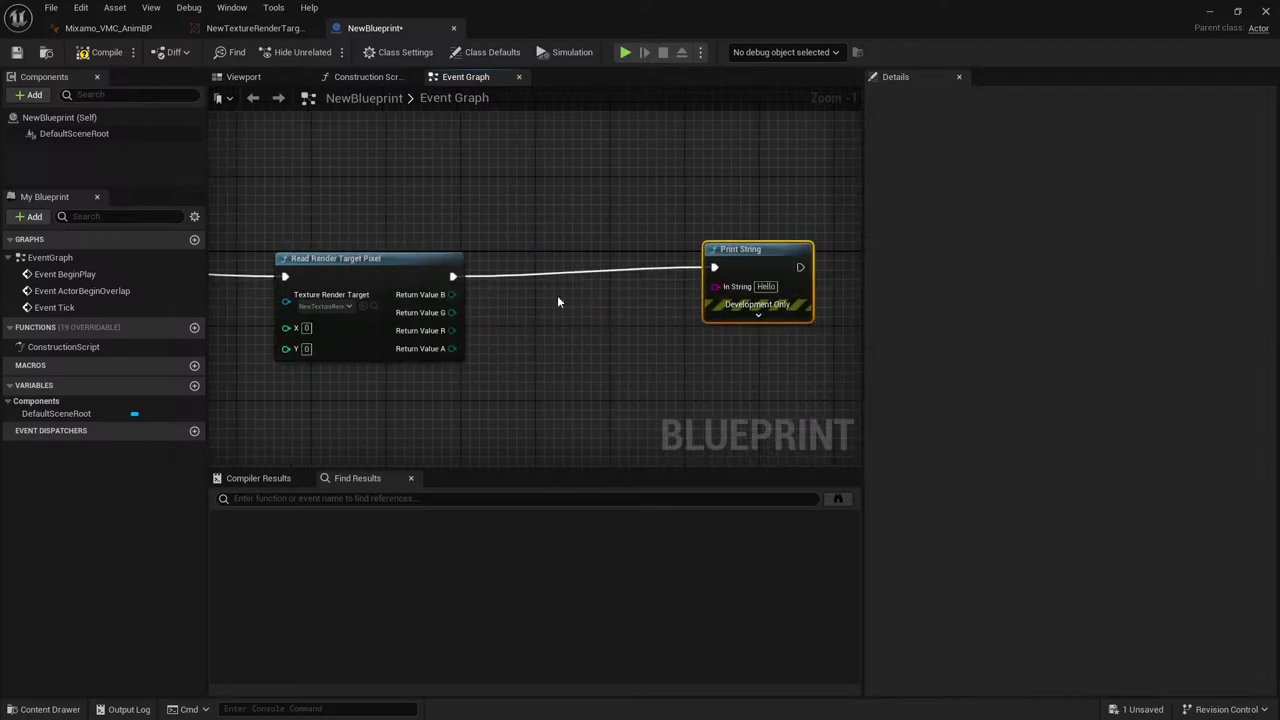
Feed an Append node into Print String's In String, with Return Value B in input A.
drag(458, 298, 532, 289)
text(a)
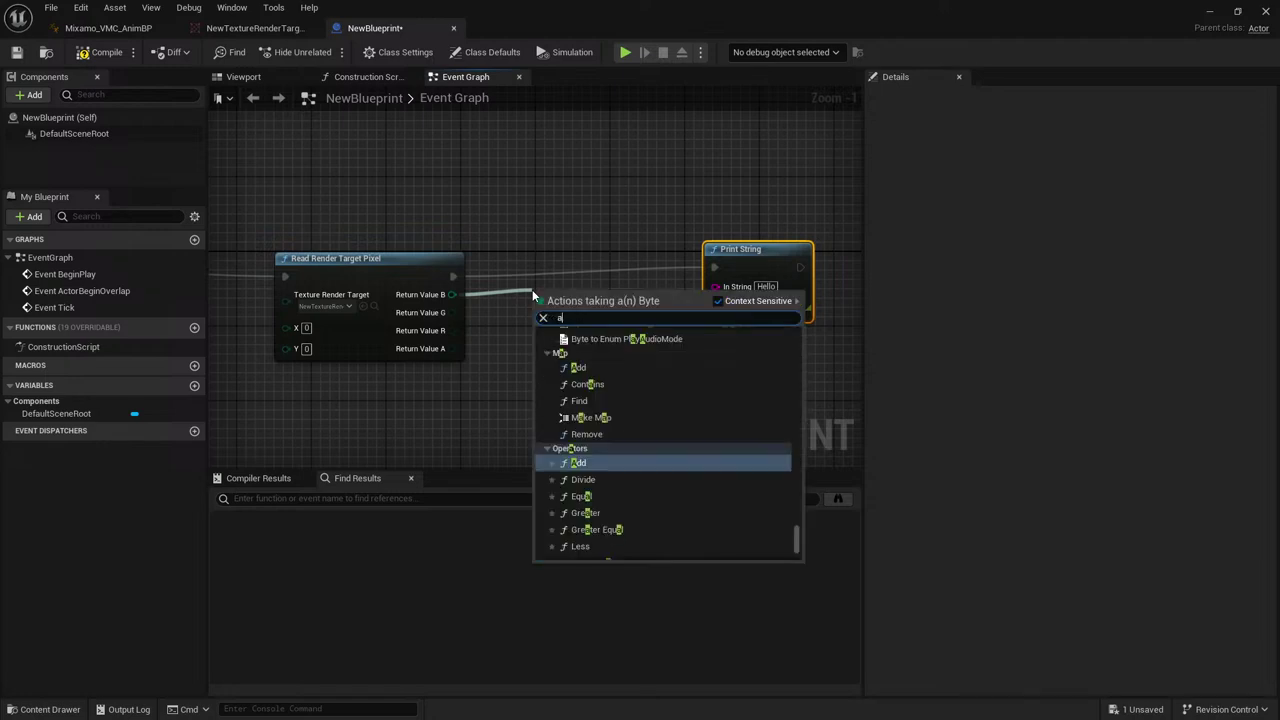
text(ppend)
click(636, 206)
drag(715, 287, 623, 314)
text(appen)
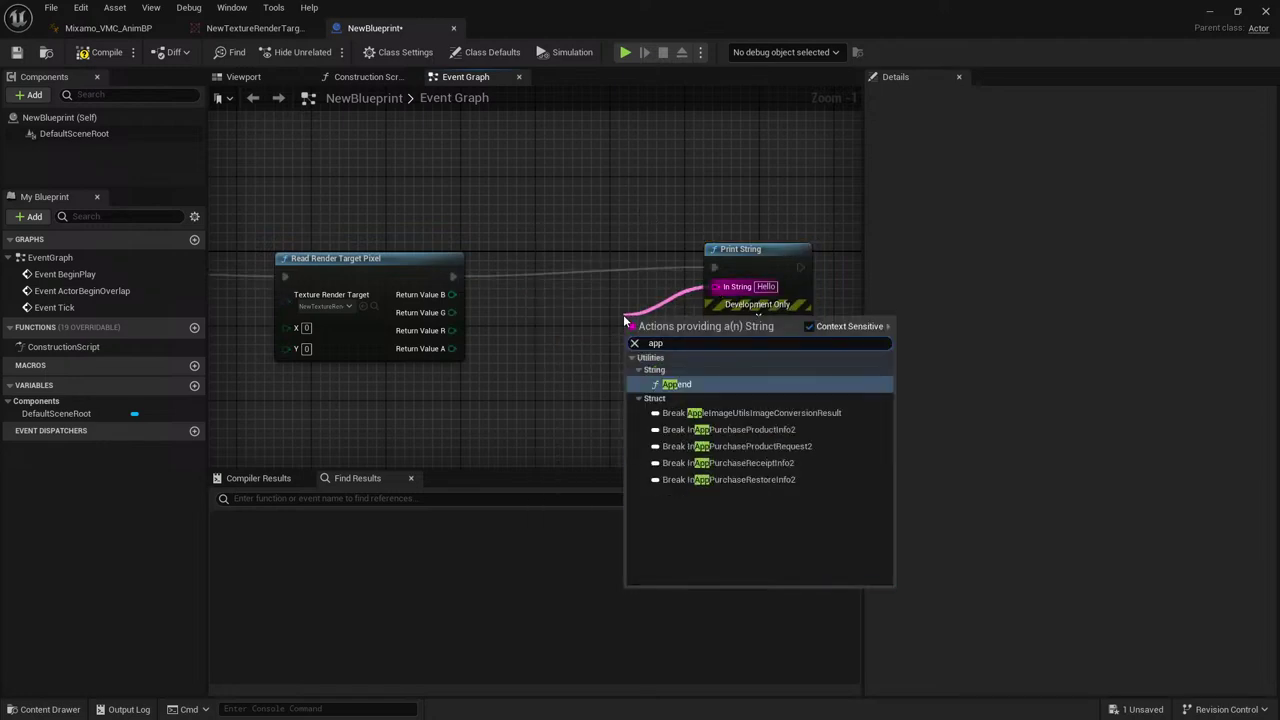
click(680, 384)
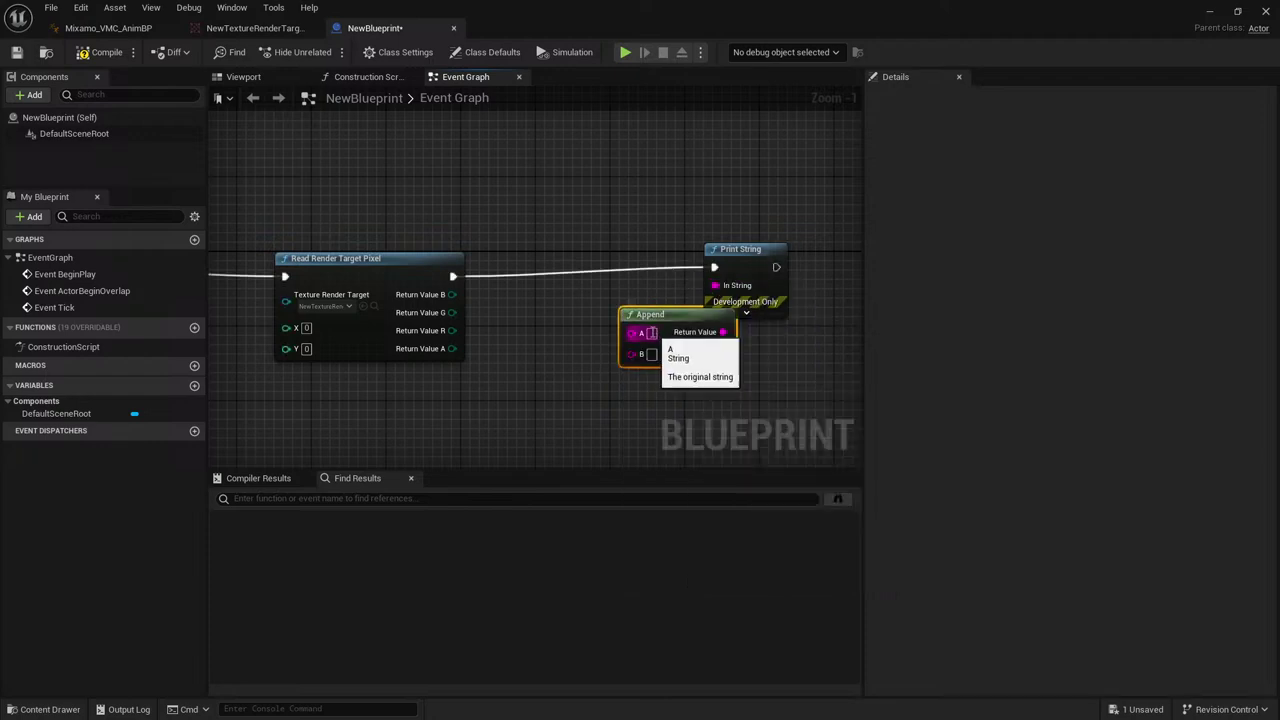
mouse_move(633, 332)
mouse_down()
mouse_move(452, 294)
mouse_move(658, 340)
mouse_move(640, 348)
mouse_up()
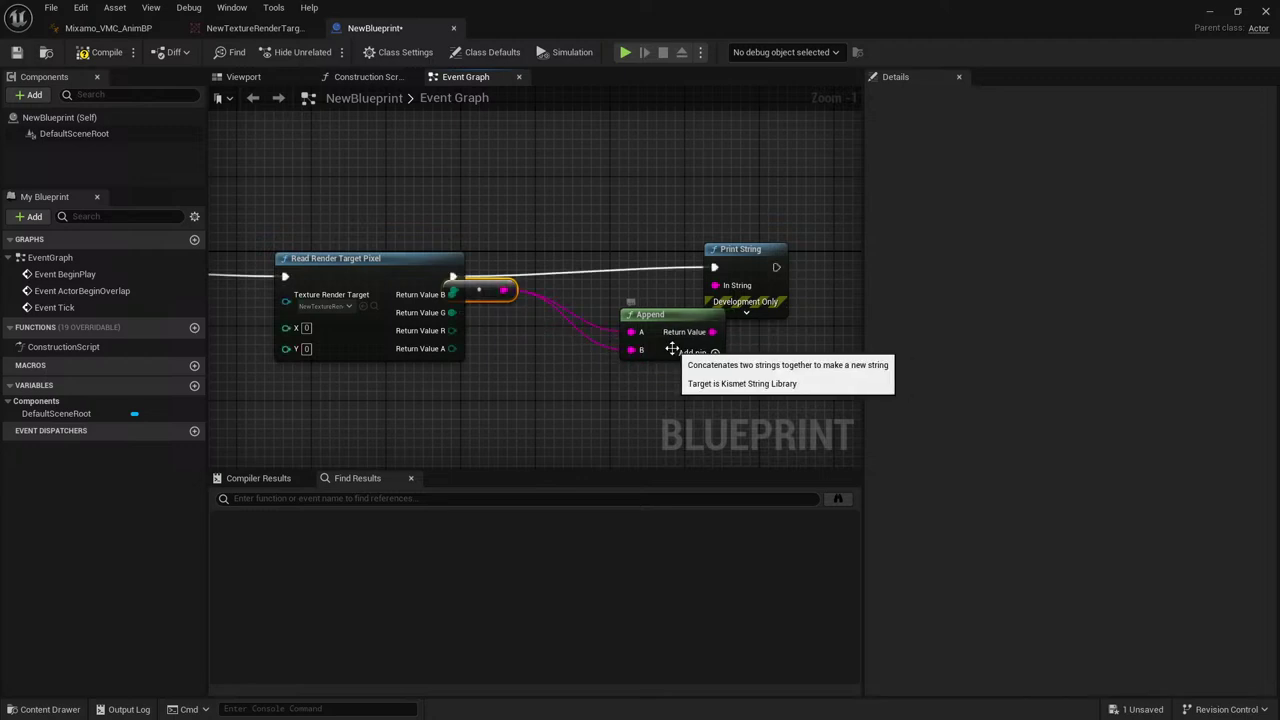
Add two more Append inputs and connect Return Value R and A to them.
right_click(665, 347)
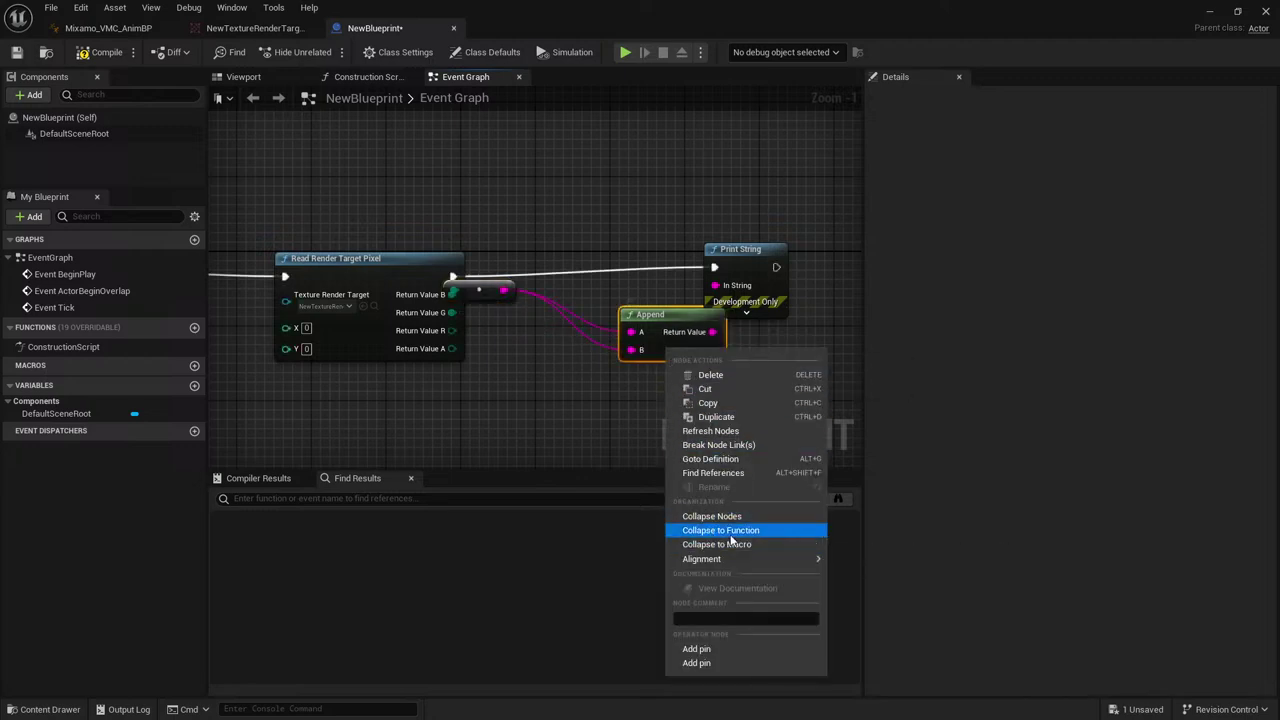
click(699, 654)
drag(641, 369, 452, 330)
right_click(663, 366)
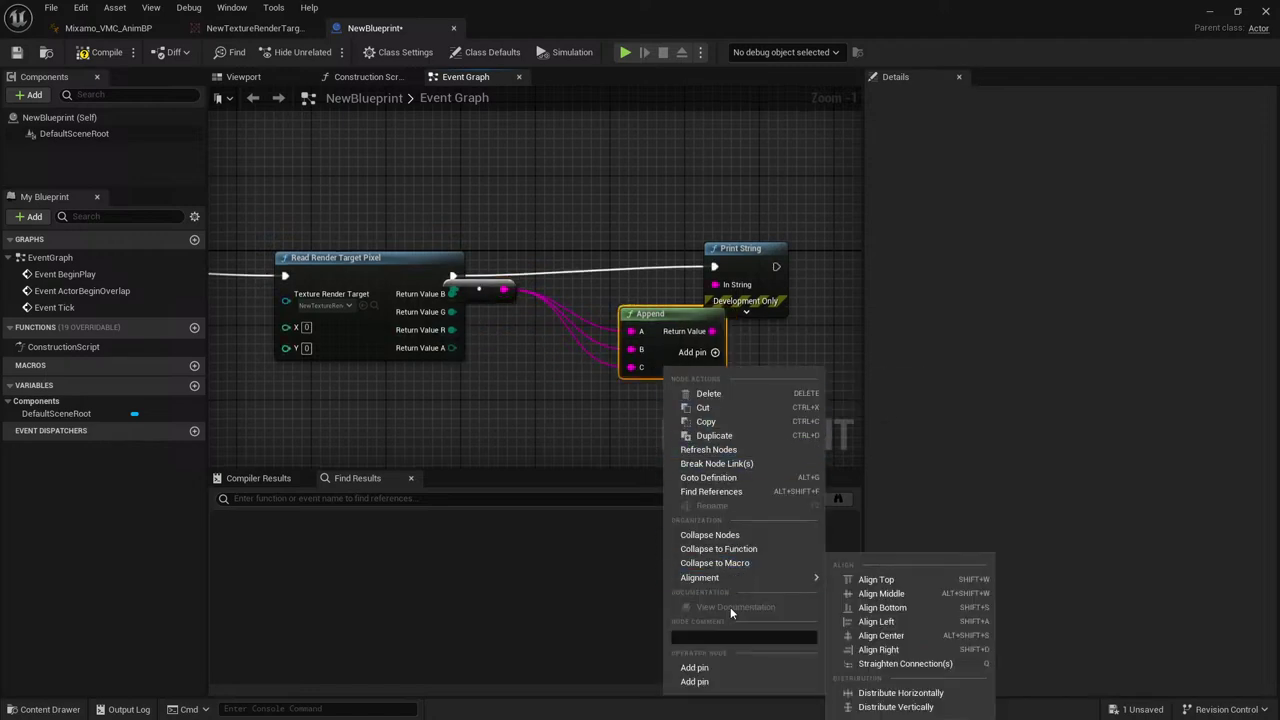
click(705, 668)
drag(635, 392, 448, 348)
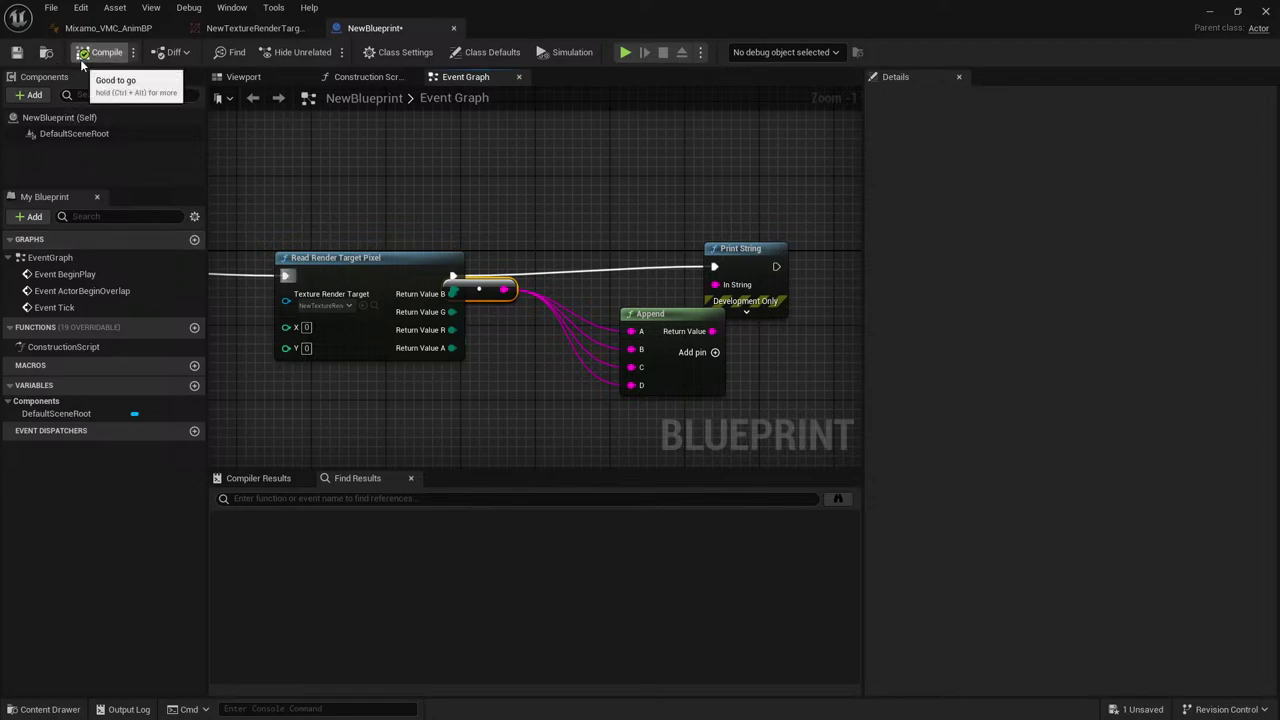
Drag NewBlueprint from the Content Drawer into the NvidiaOSCTest level viewport.
click(1210, 12)
key(Return)
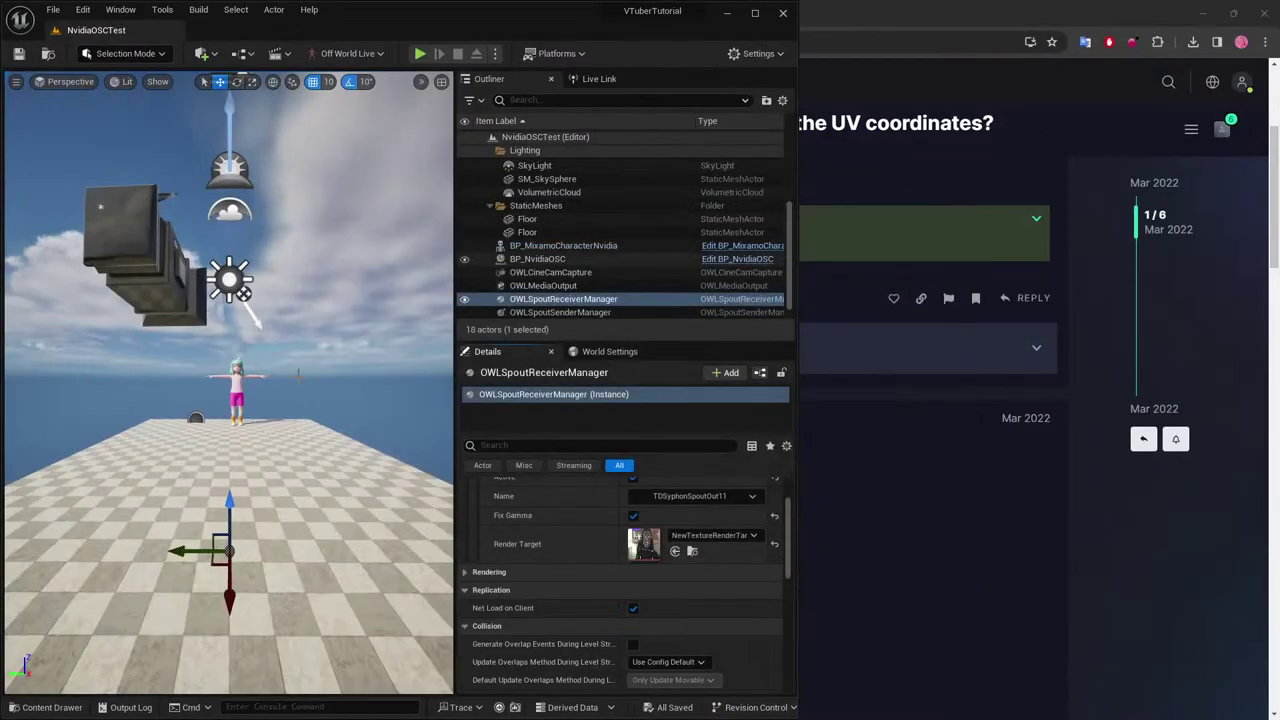
click(50, 707)
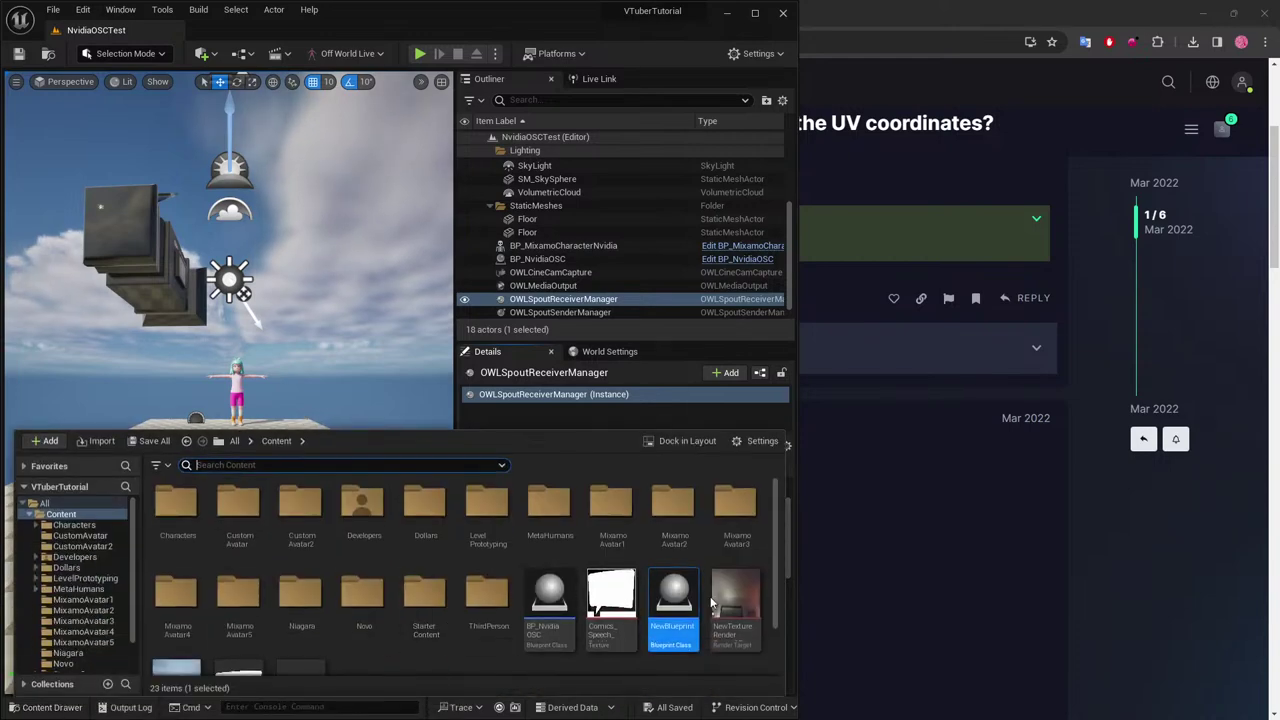
drag(673, 600, 292, 393)
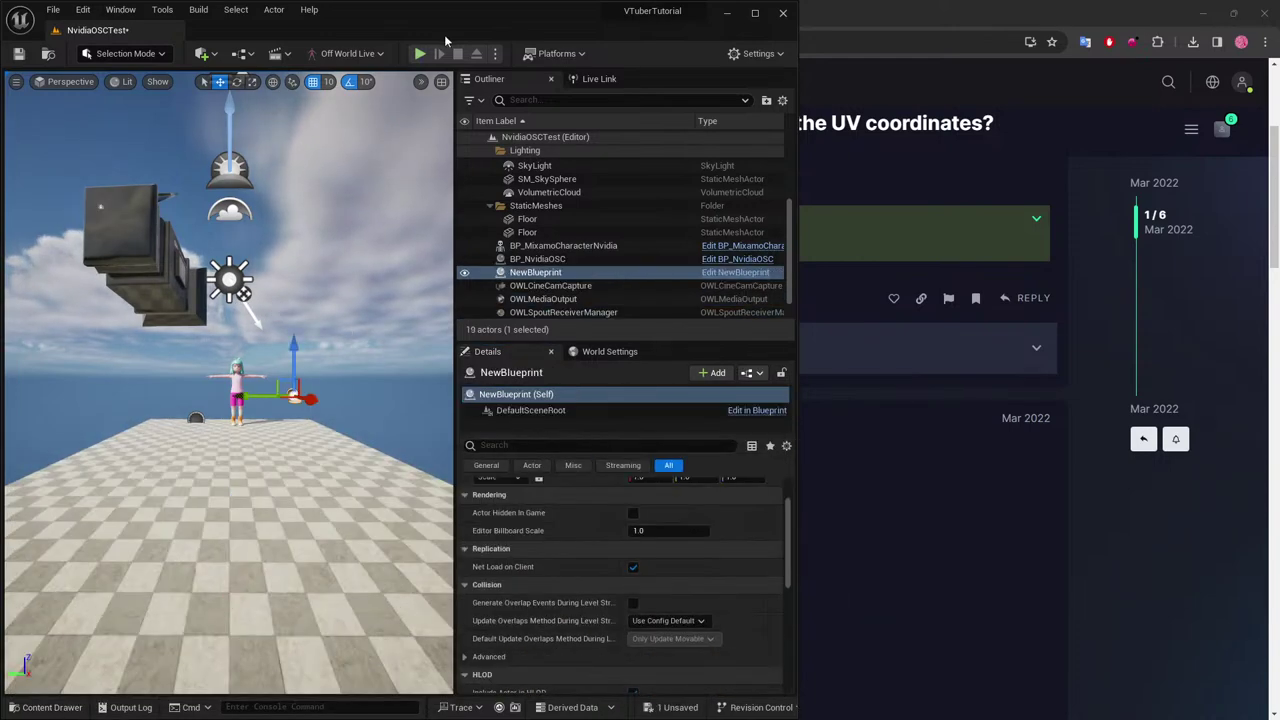
click(580, 260)
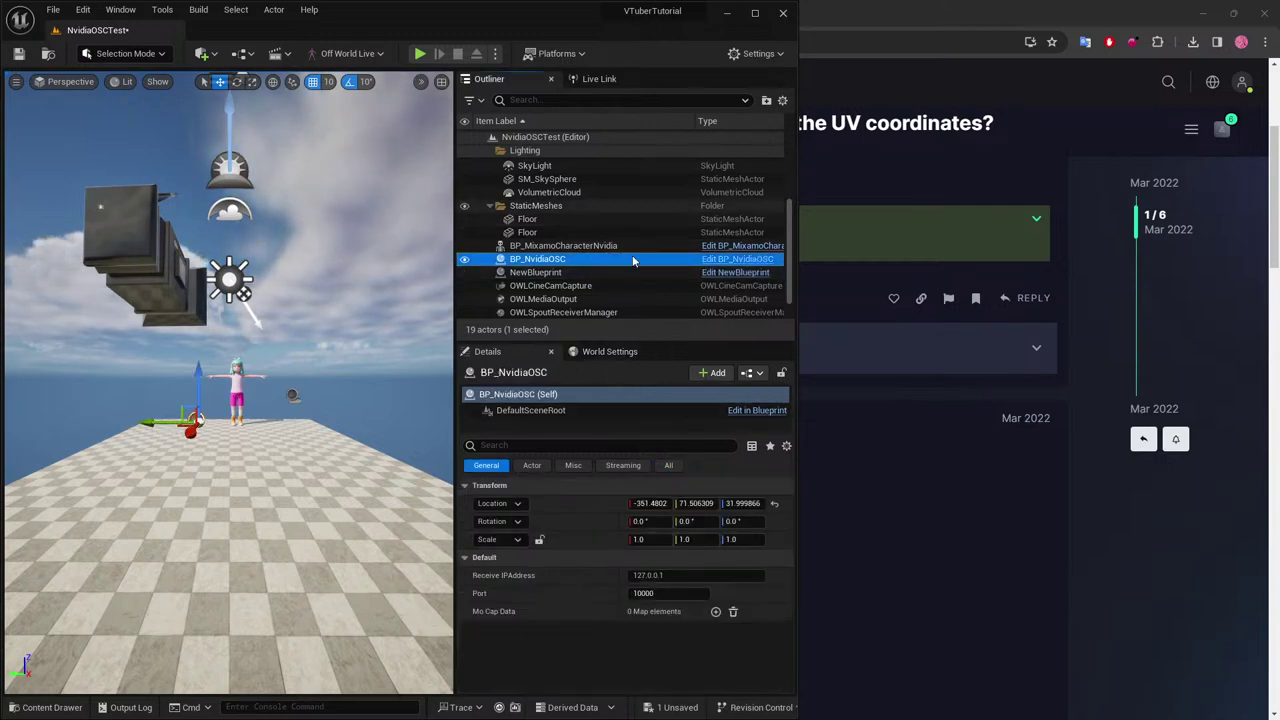
Briefly play-test the level alongside TouchDesigner, then show the Content Drawer's assets.
scroll(592, 259, down, 1)
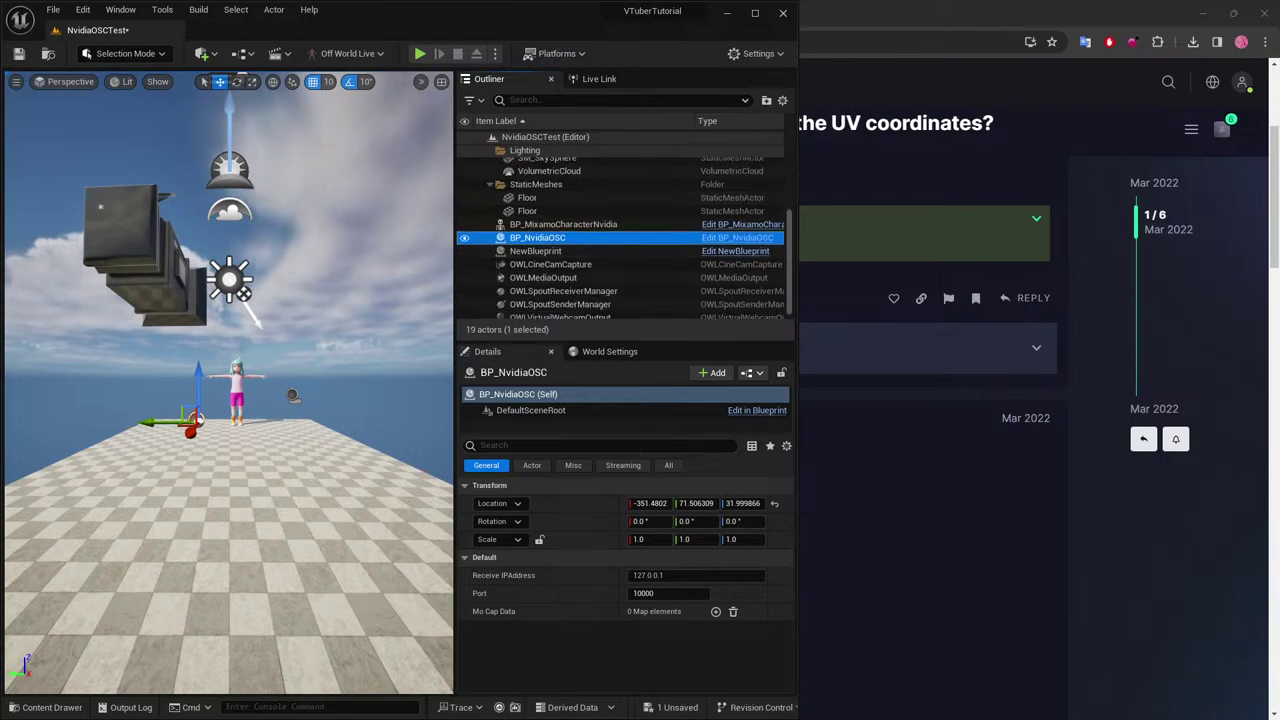
key(alt+Tab)
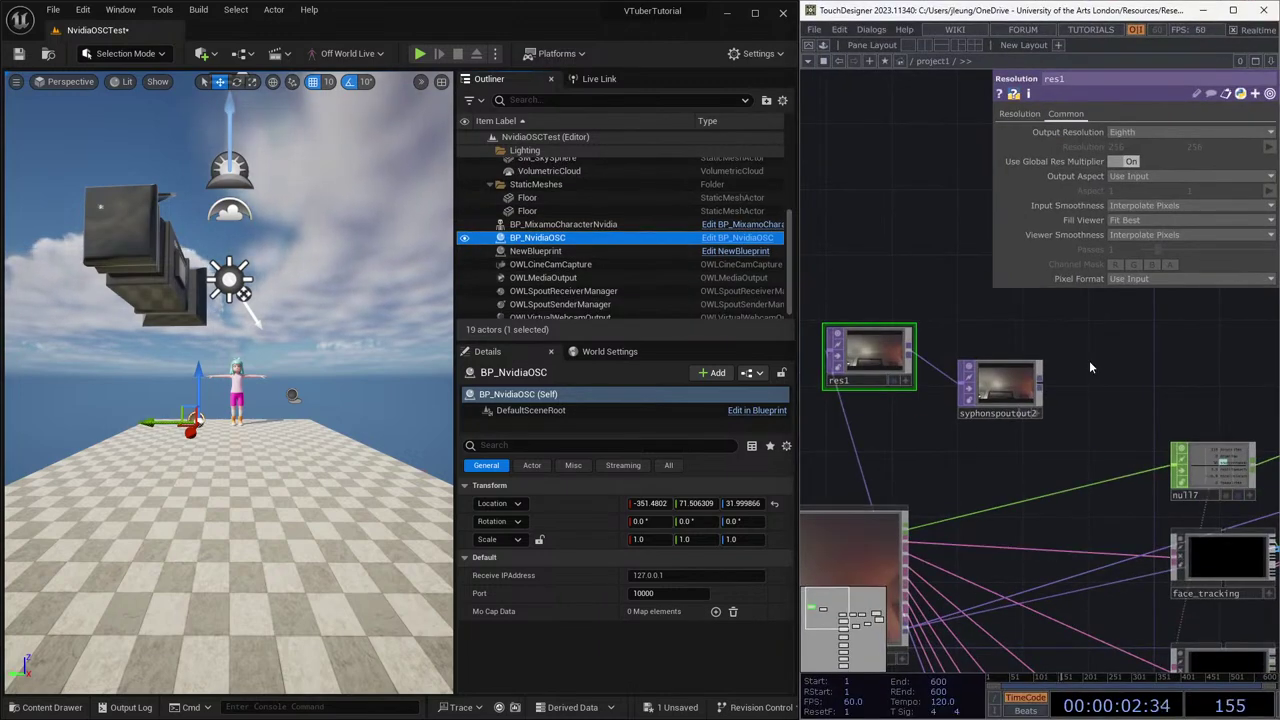
click(420, 54)
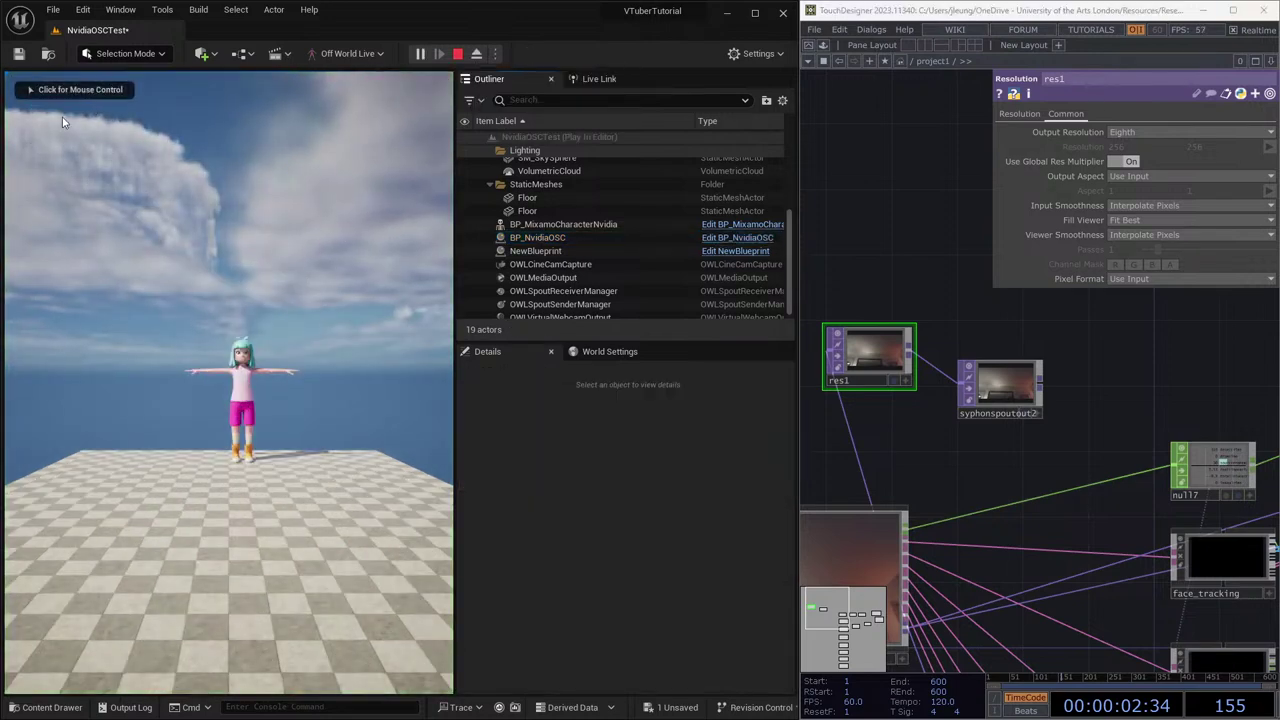
click(457, 54)
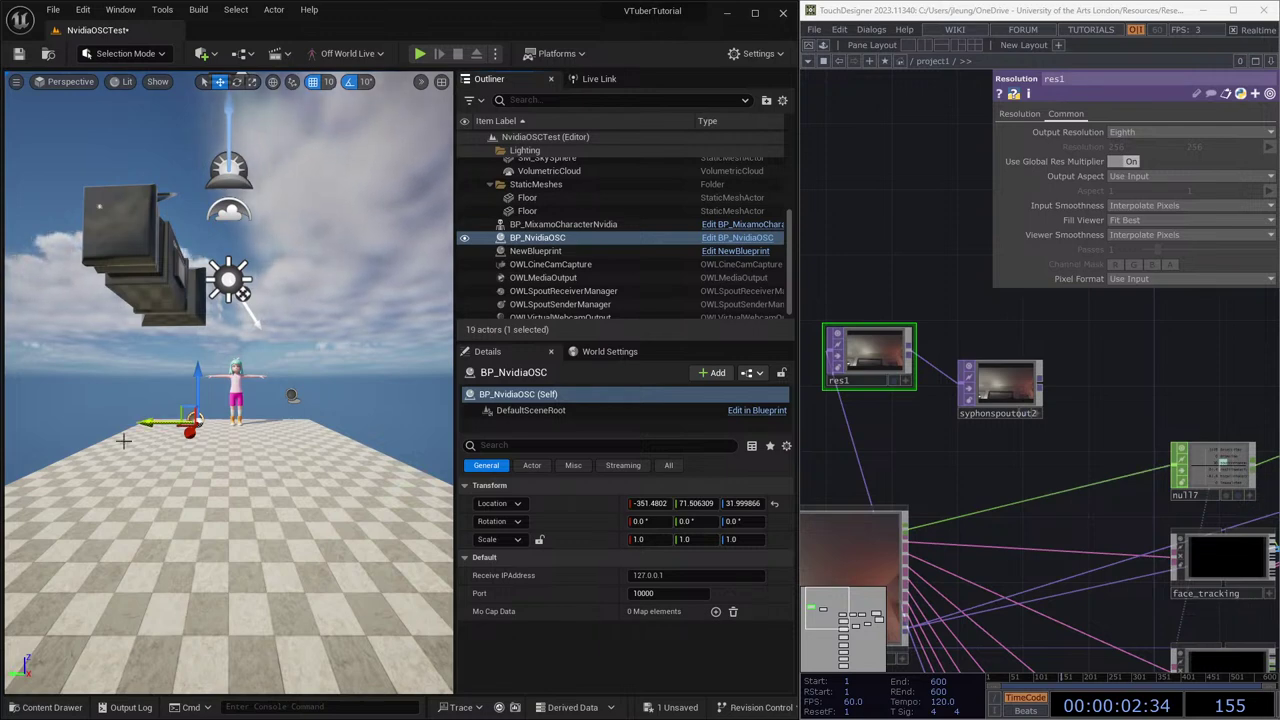
click(45, 707)
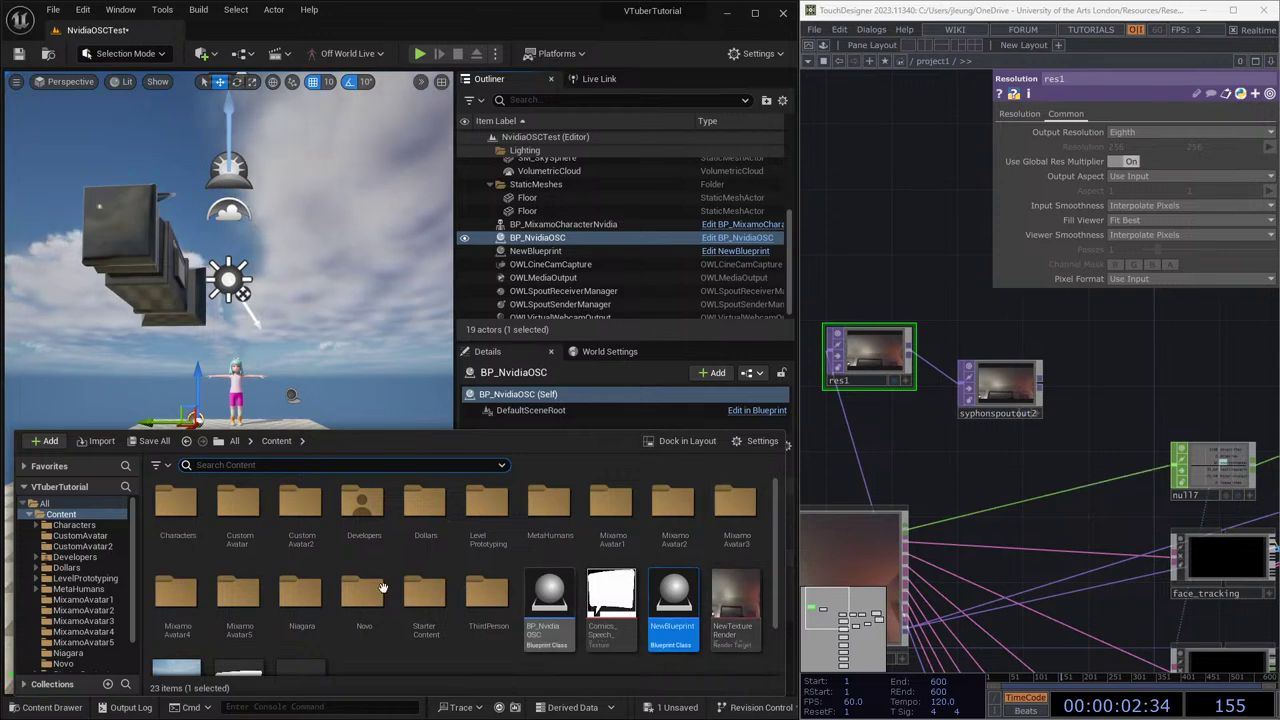
Select BP_MixamoCharacterNvidia and locate its Mixamo_VMC_AnimBP animation blueprint asset.
scroll(348, 632, down, 2)
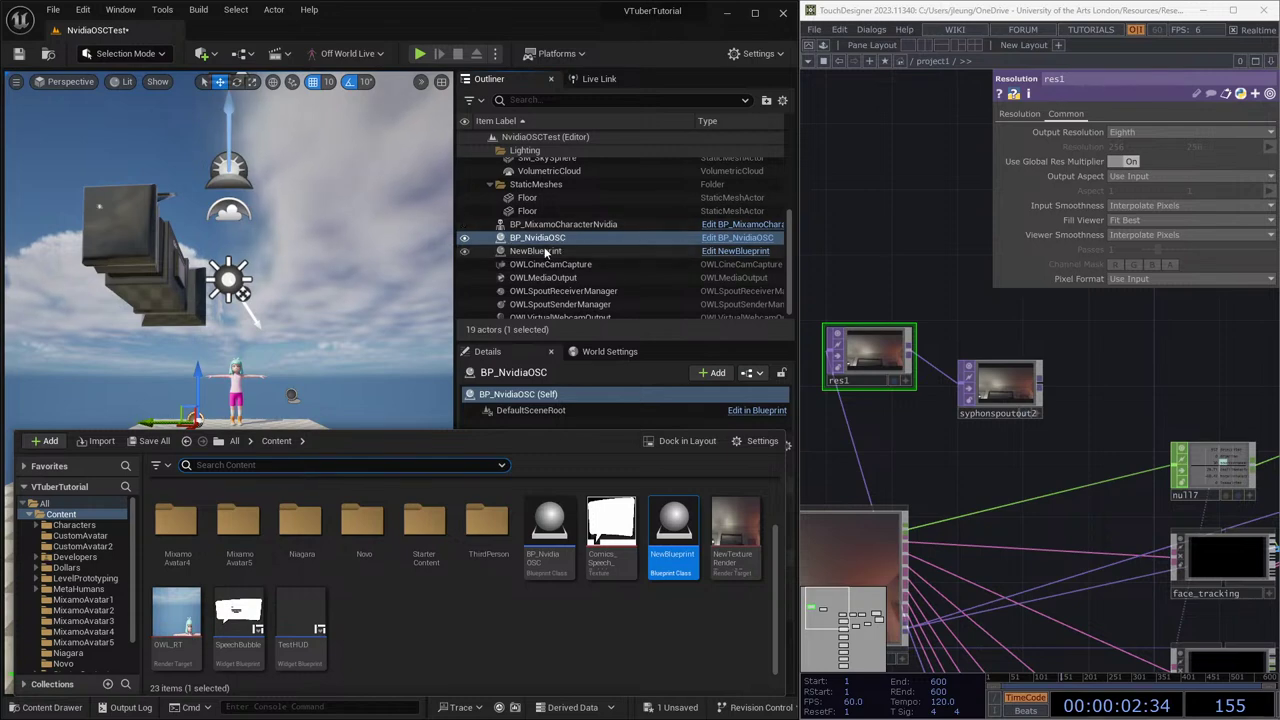
click(566, 226)
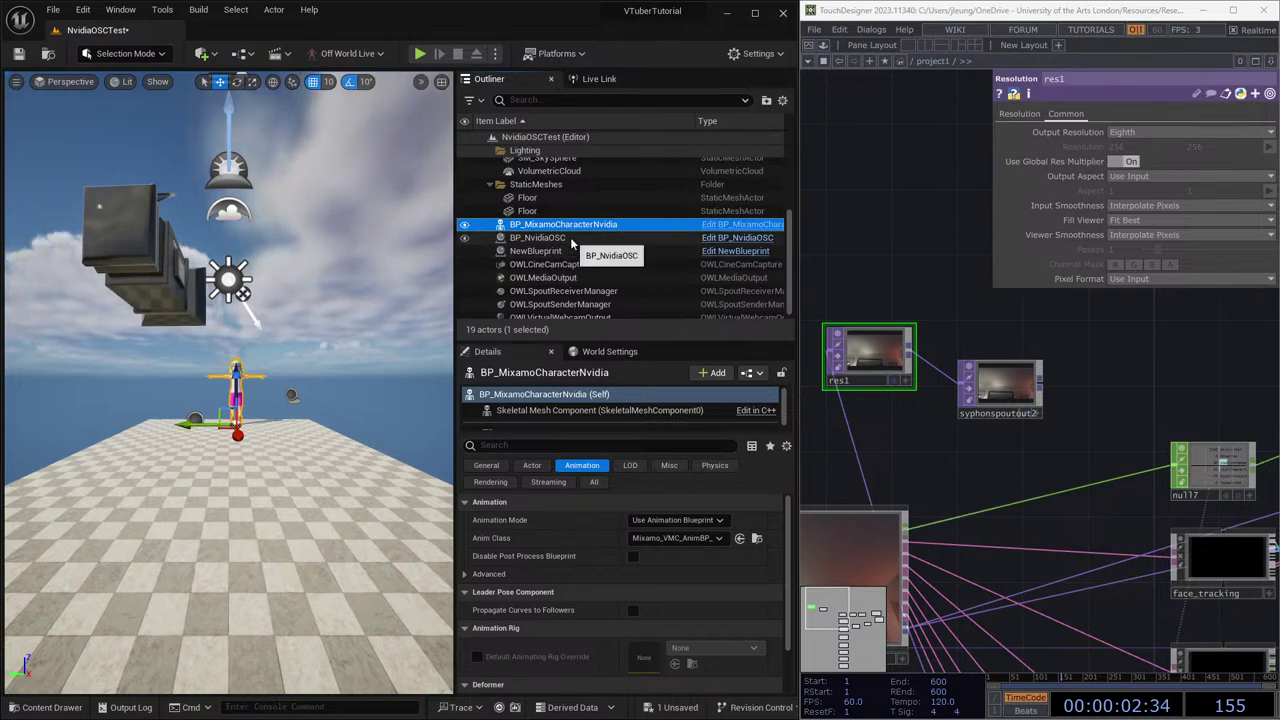
click(757, 538)
Open Mixamo_VMC_AnimBP and add a Read Render Target Pixel node via a 'read' search.
double_click(171, 597)
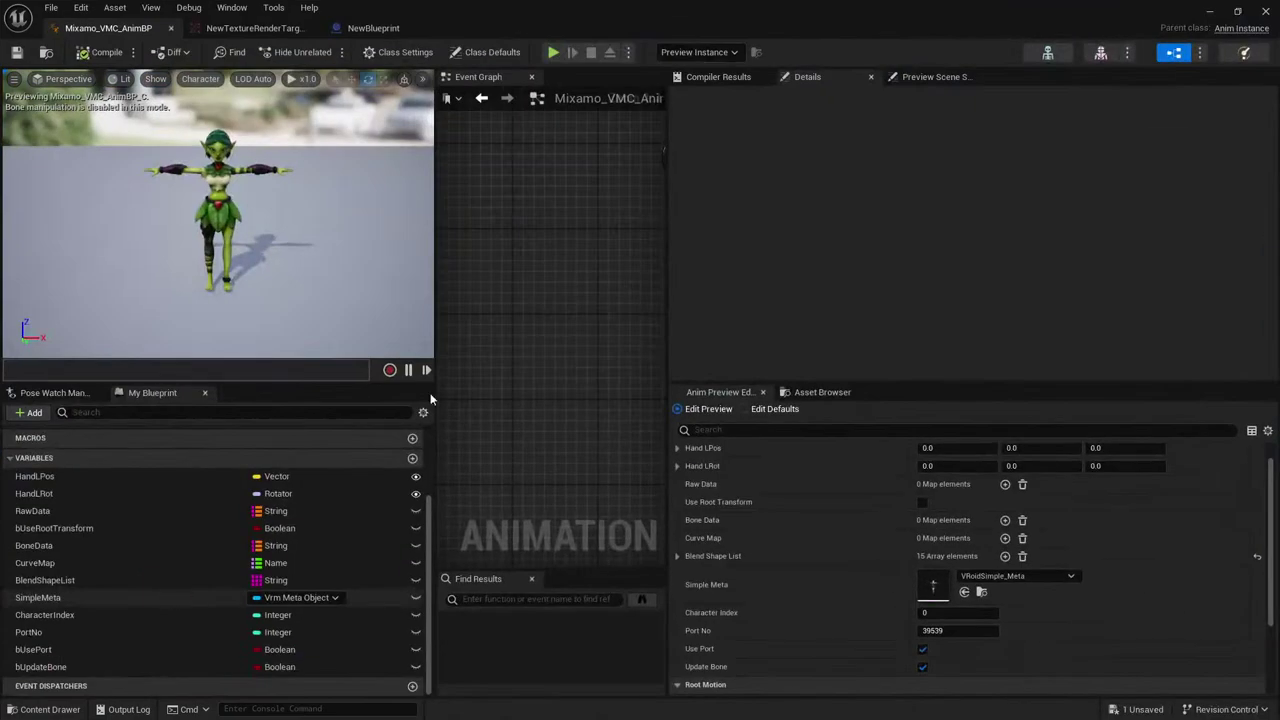
right_click(577, 261)
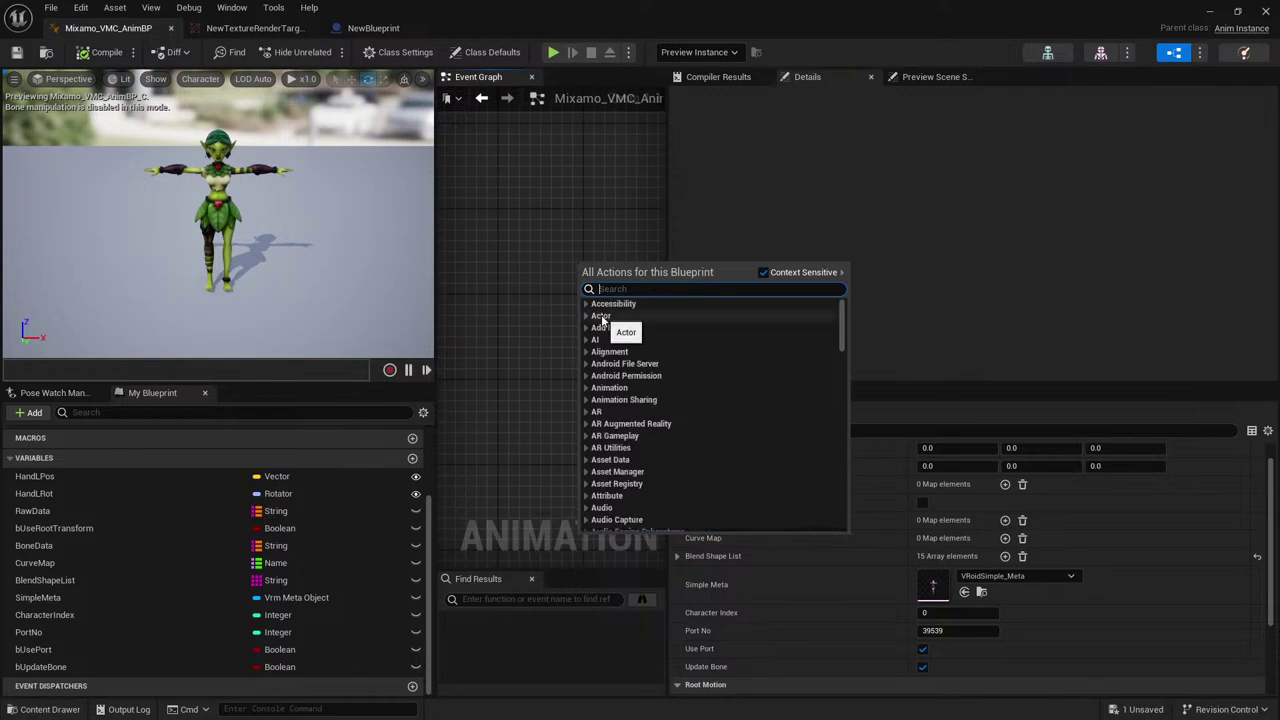
text(read)
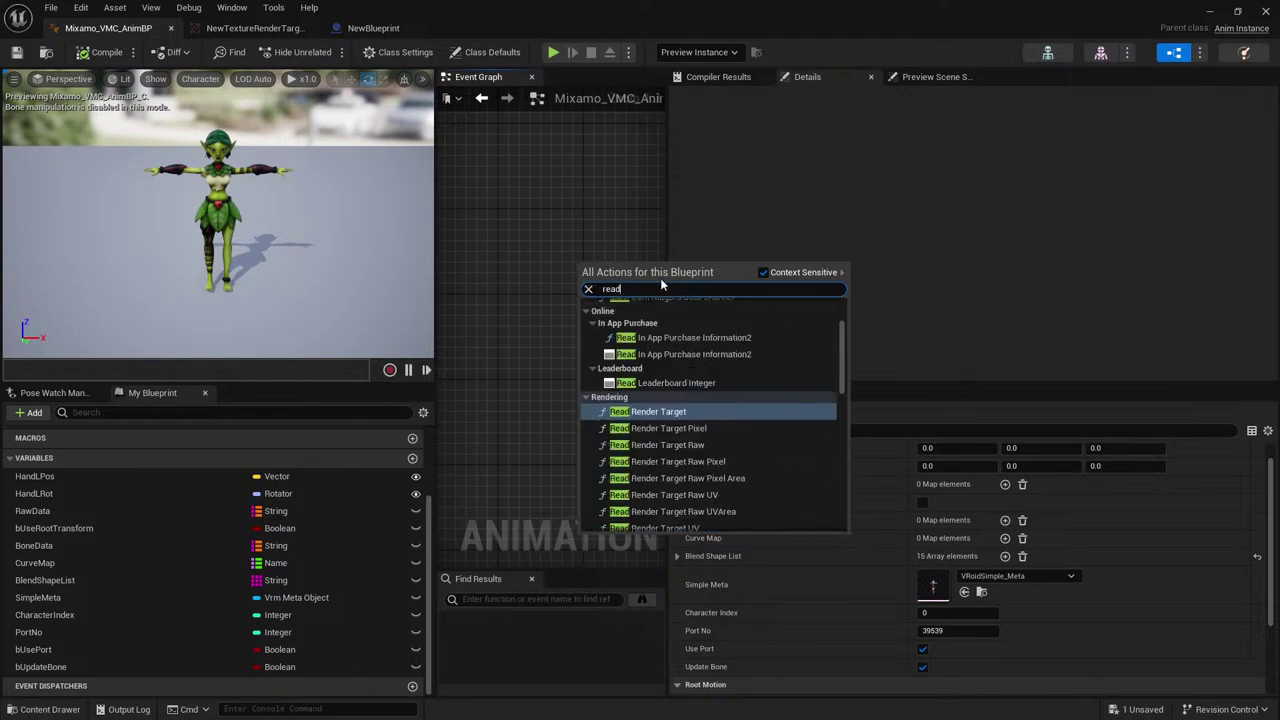
click(714, 430)
scroll(639, 401, down, 3)
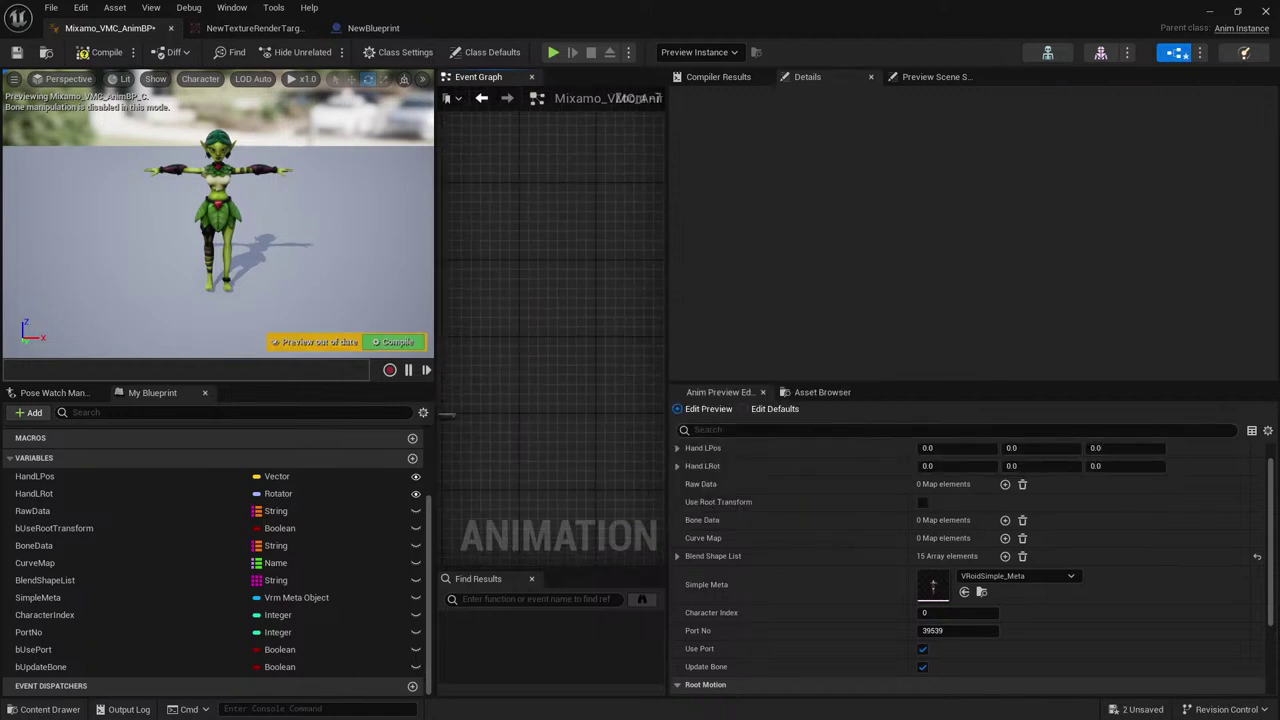
scroll(551, 431, up, 3)
drag(597, 366, 571, 223)
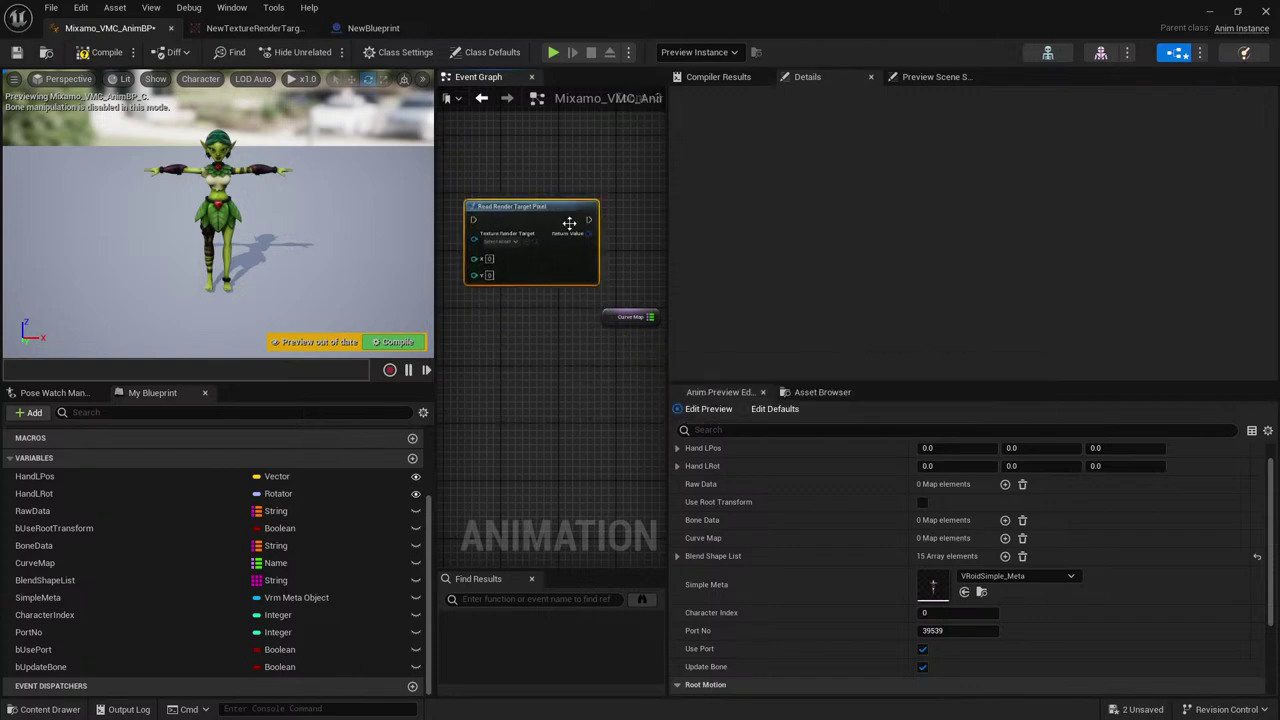
Delete the stray Curve Map node and widen the graph to view the wired nodes.
click(618, 316)
key(Delete)
scroll(638, 353, down, 3)
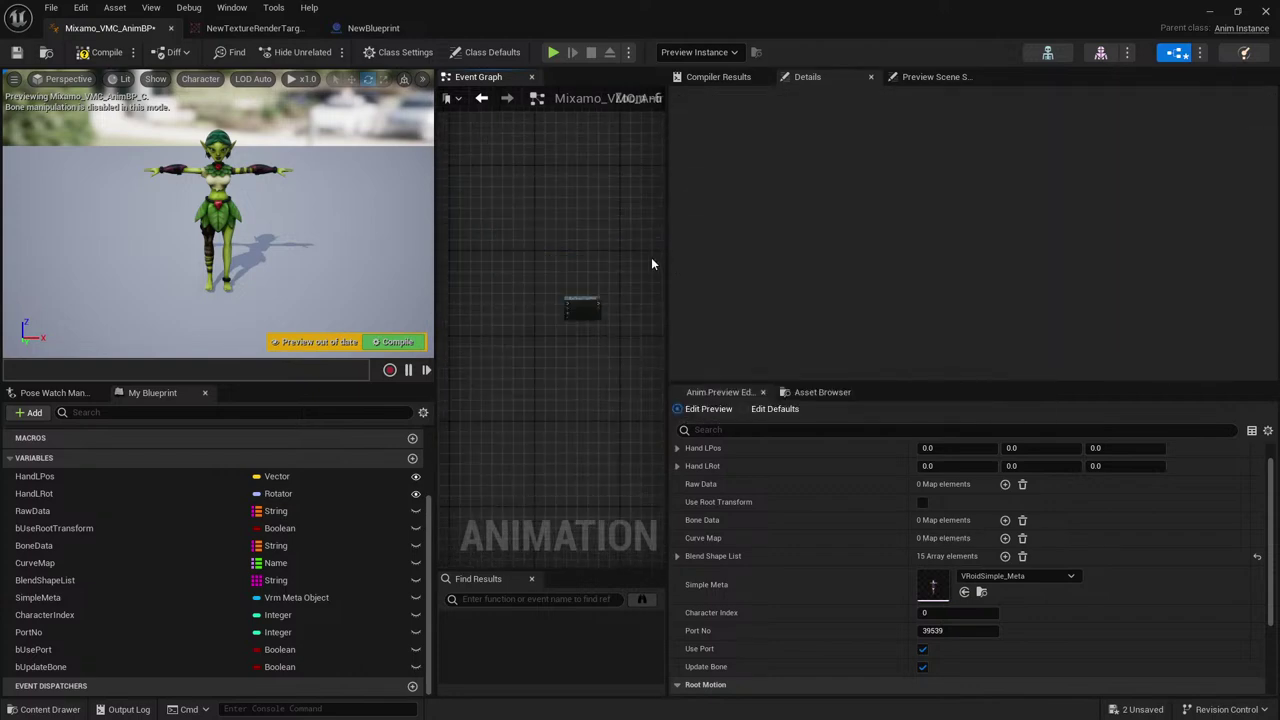
drag(666, 256, 1234, 253)
right_drag(937, 286, 846, 480)
scroll(945, 168, up, 3)
right_drag(542, 232, 732, 397)
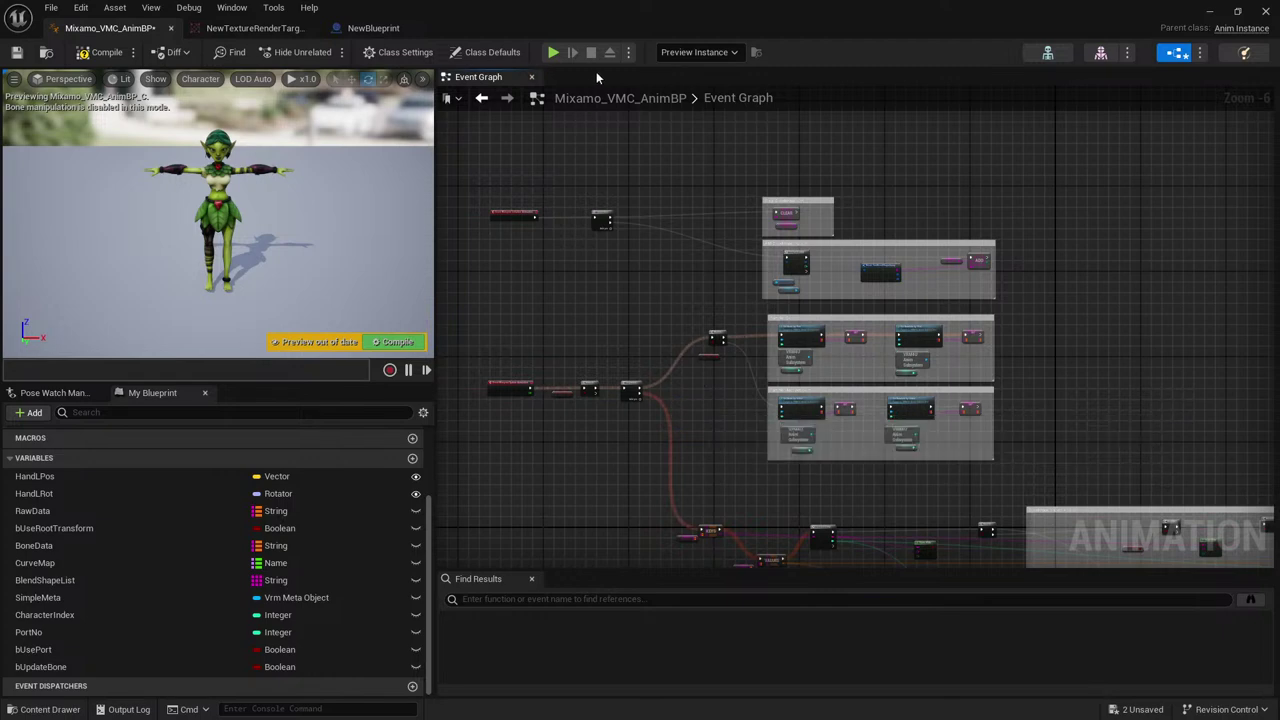
scroll(140, 525, up, 3)
Open the AnimGraph and pan across its node blocks.
click(76, 487)
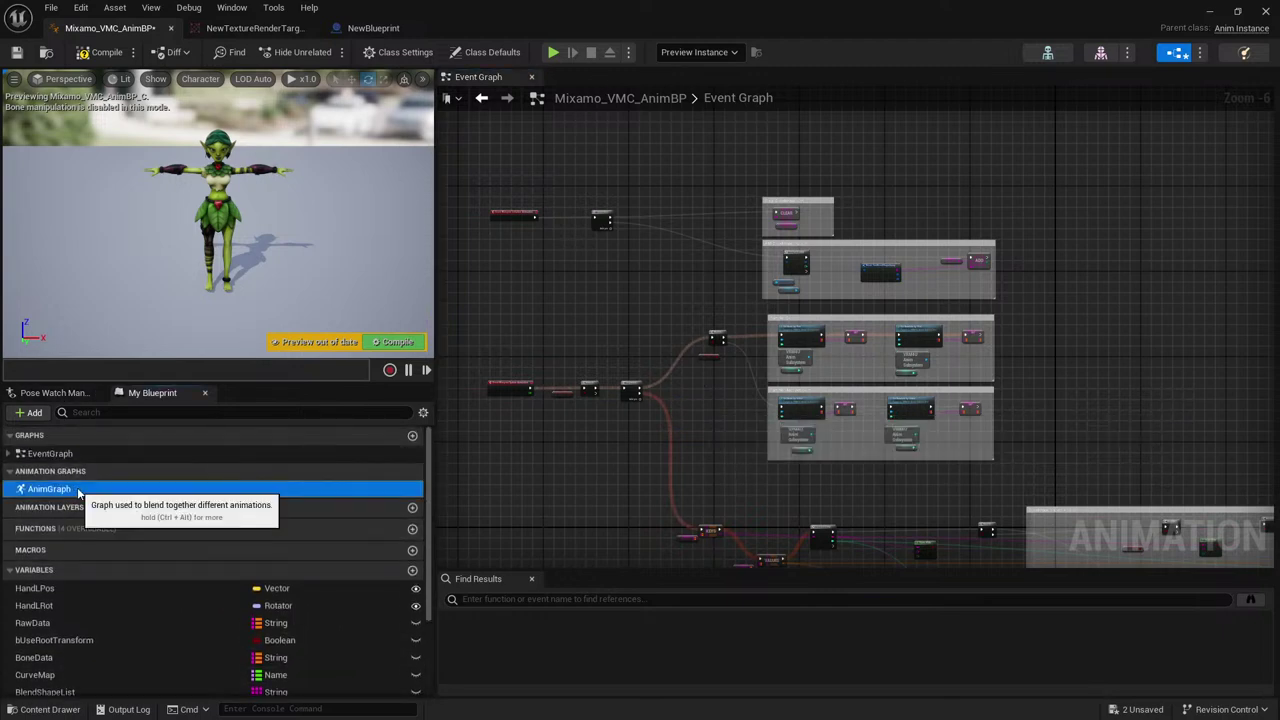
double_click(41, 487)
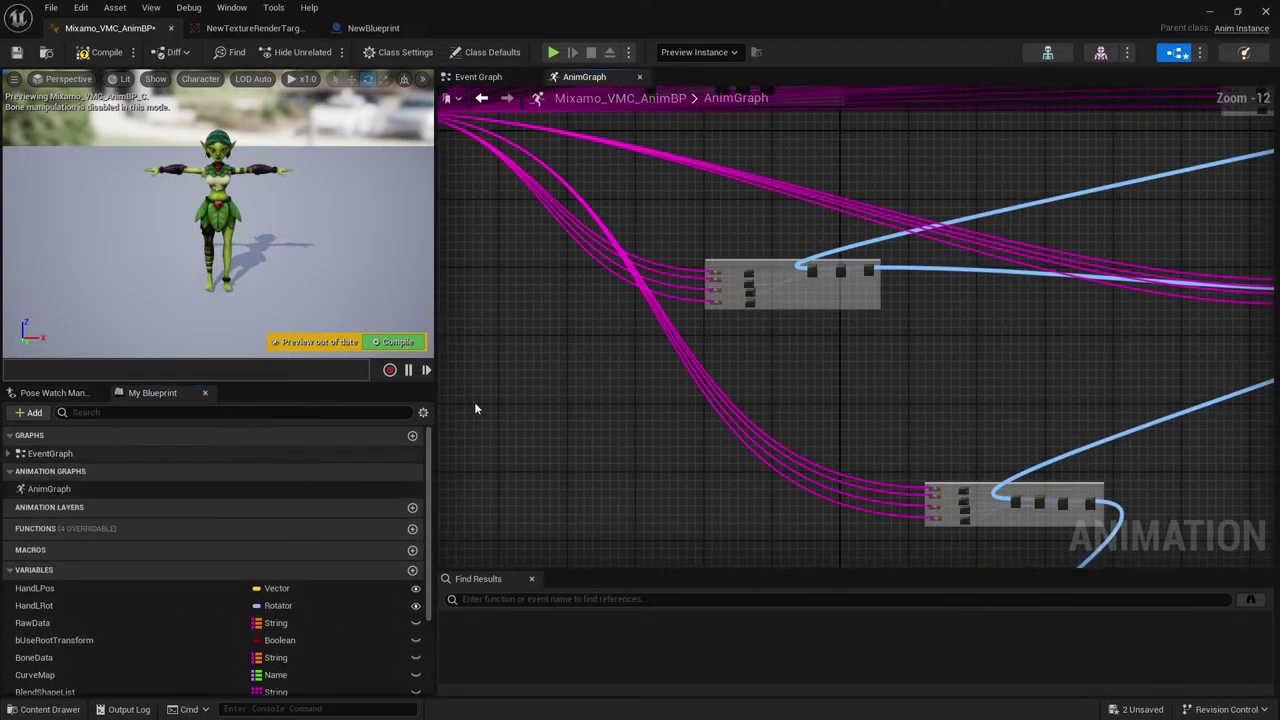
scroll(872, 186, down, 4)
scroll(755, 398, up, 7)
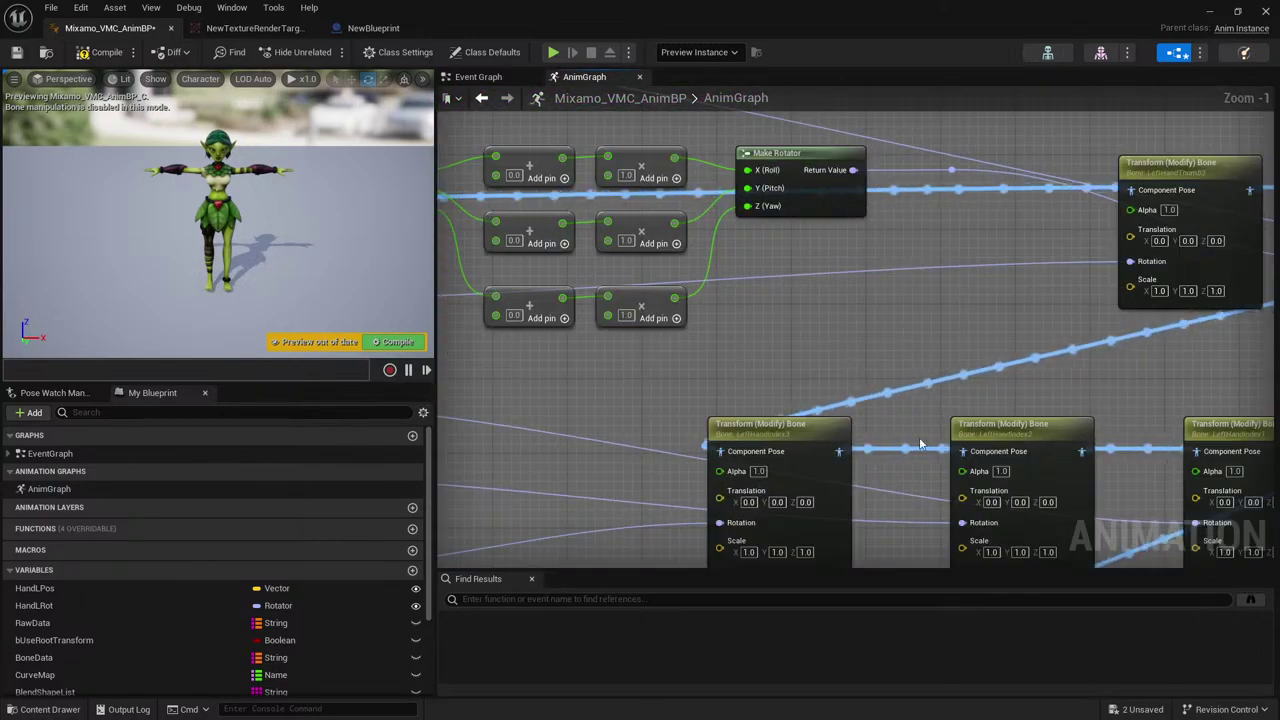
right_drag(840, 363, 1179, 194)
scroll(875, 399, down, 6)
scroll(1179, 194, down, 1)
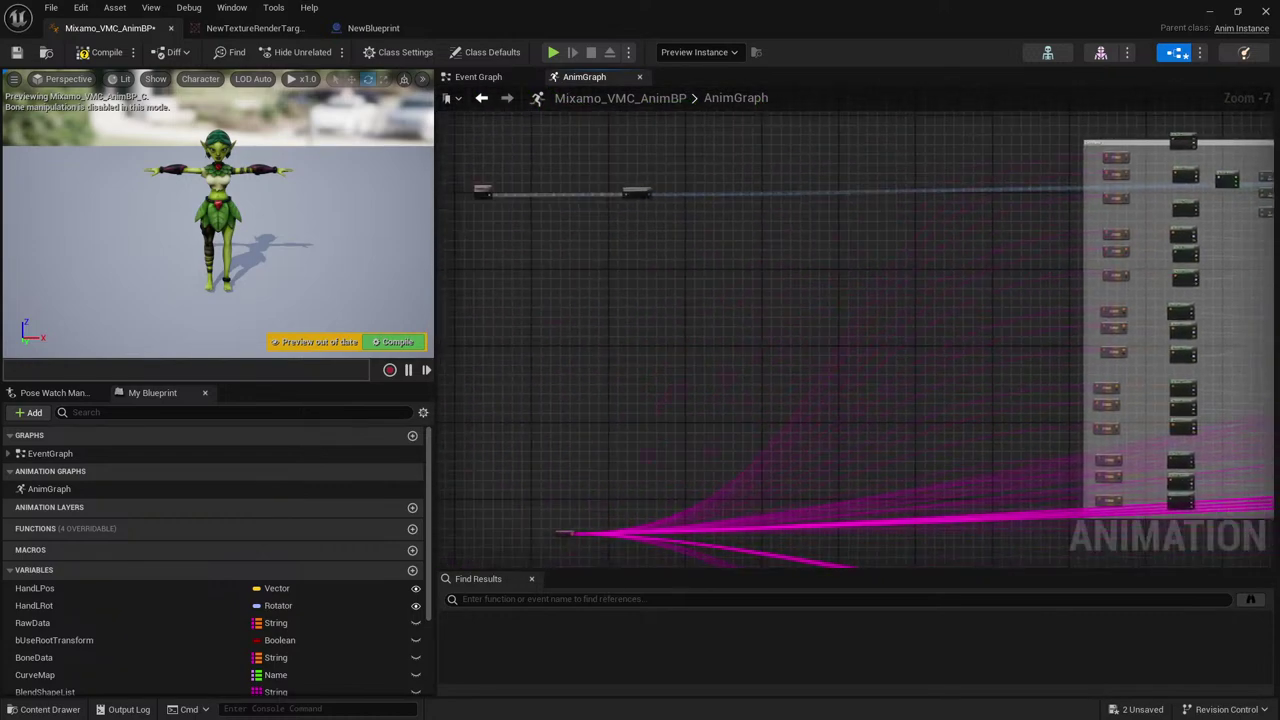
right_drag(1243, 271, 757, 289)
right_drag(786, 240, 1066, 274)
scroll(1154, 263, down, 3)
right_drag(1154, 263, 850, 316)
scroll(850, 316, up, 12)
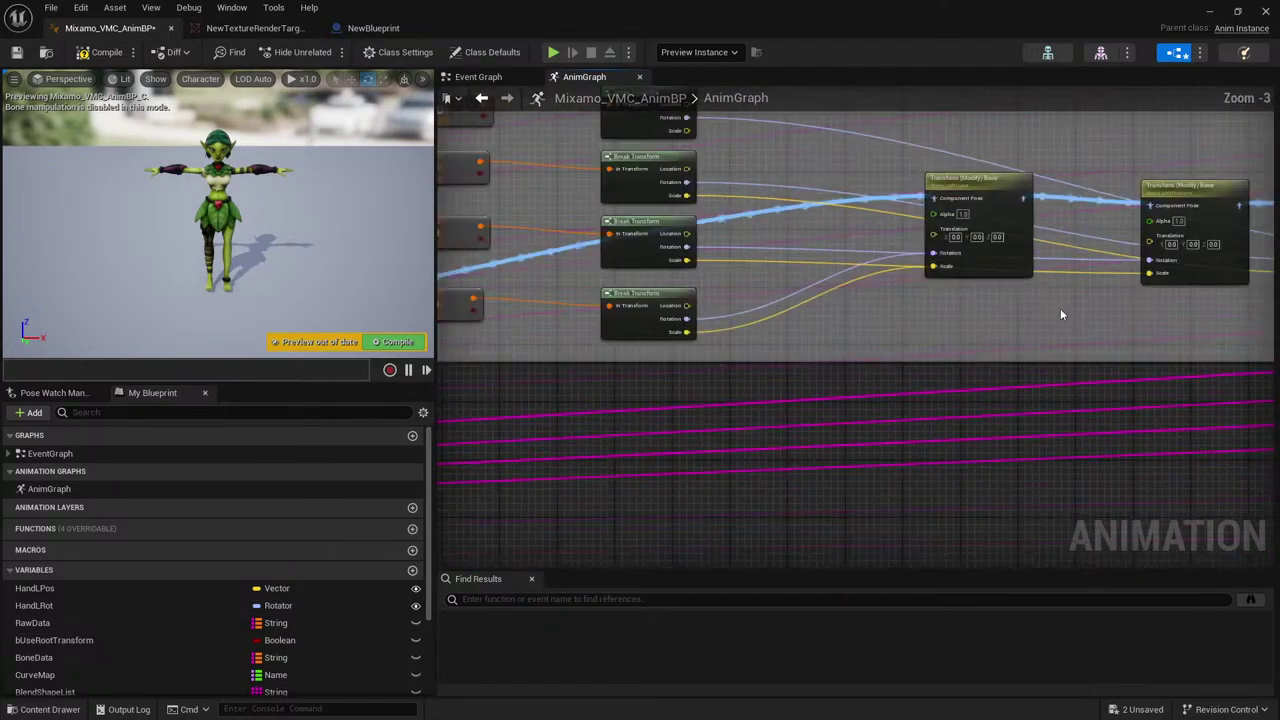
click(972, 365)
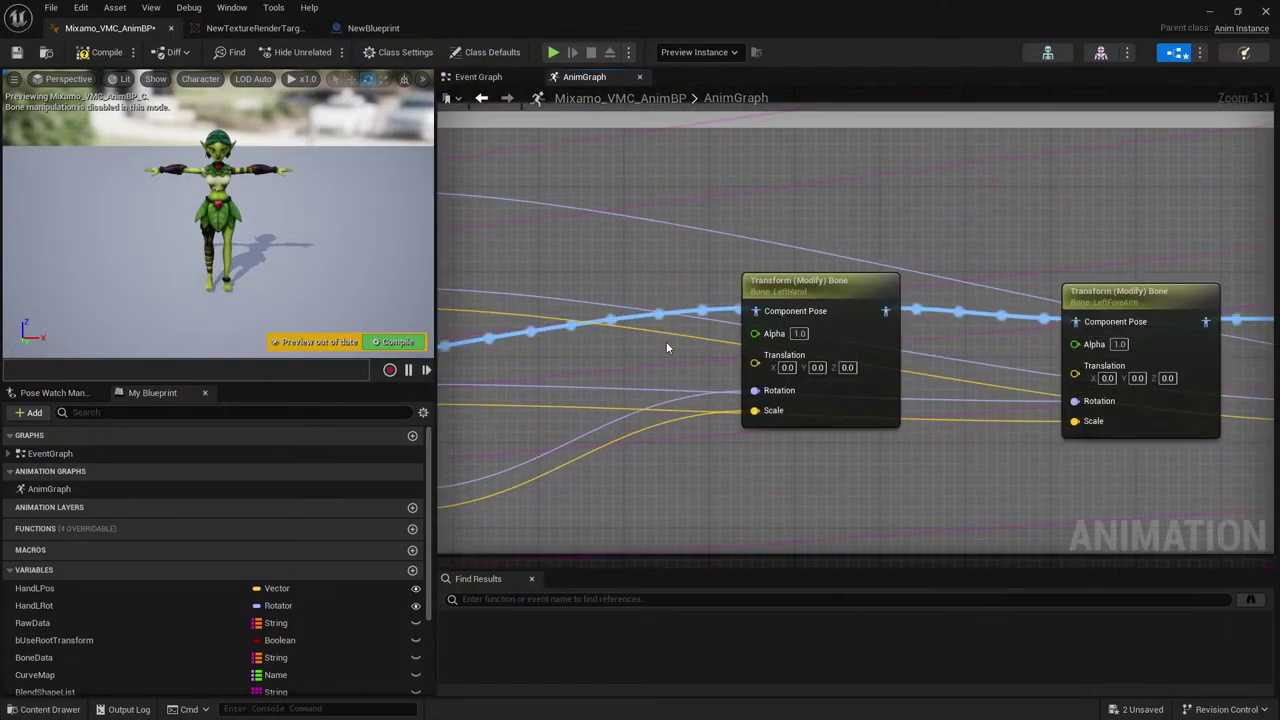
right_drag(666, 341, 796, 329)
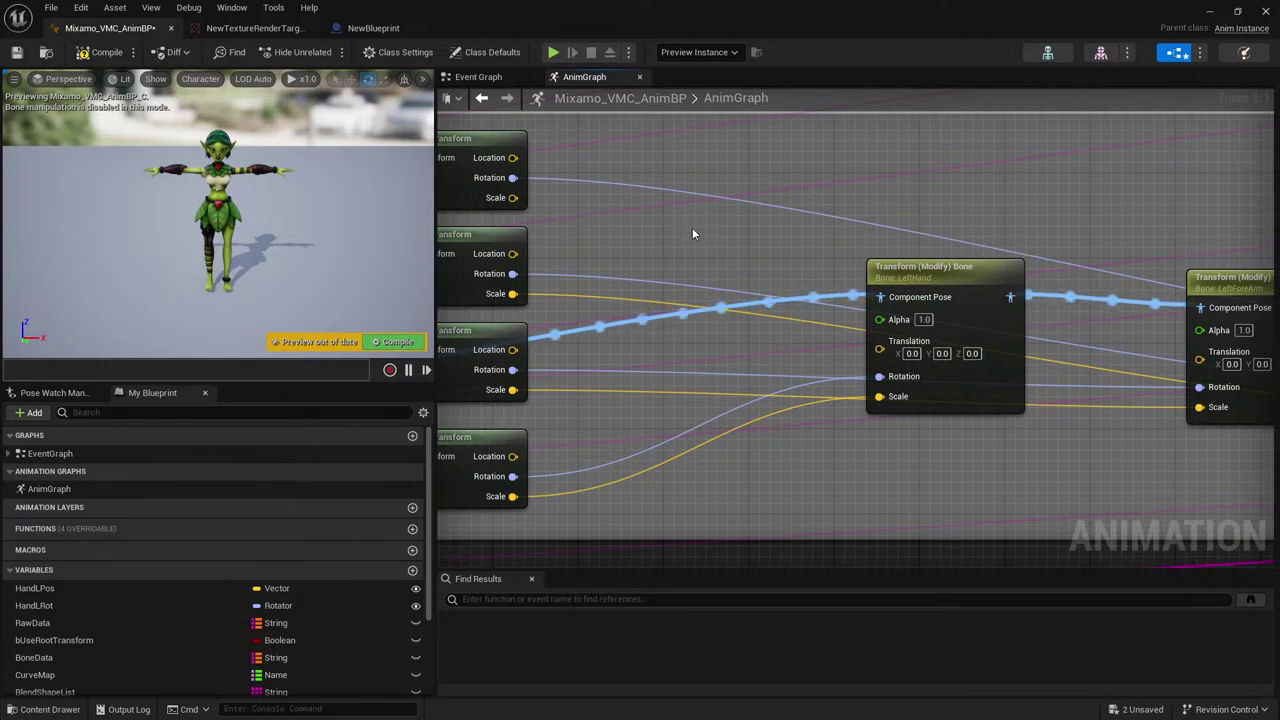
Paste the Read Render Target Pixel node and place it below the Transform (Modify) Bone nodes.
key(ctrl+v)
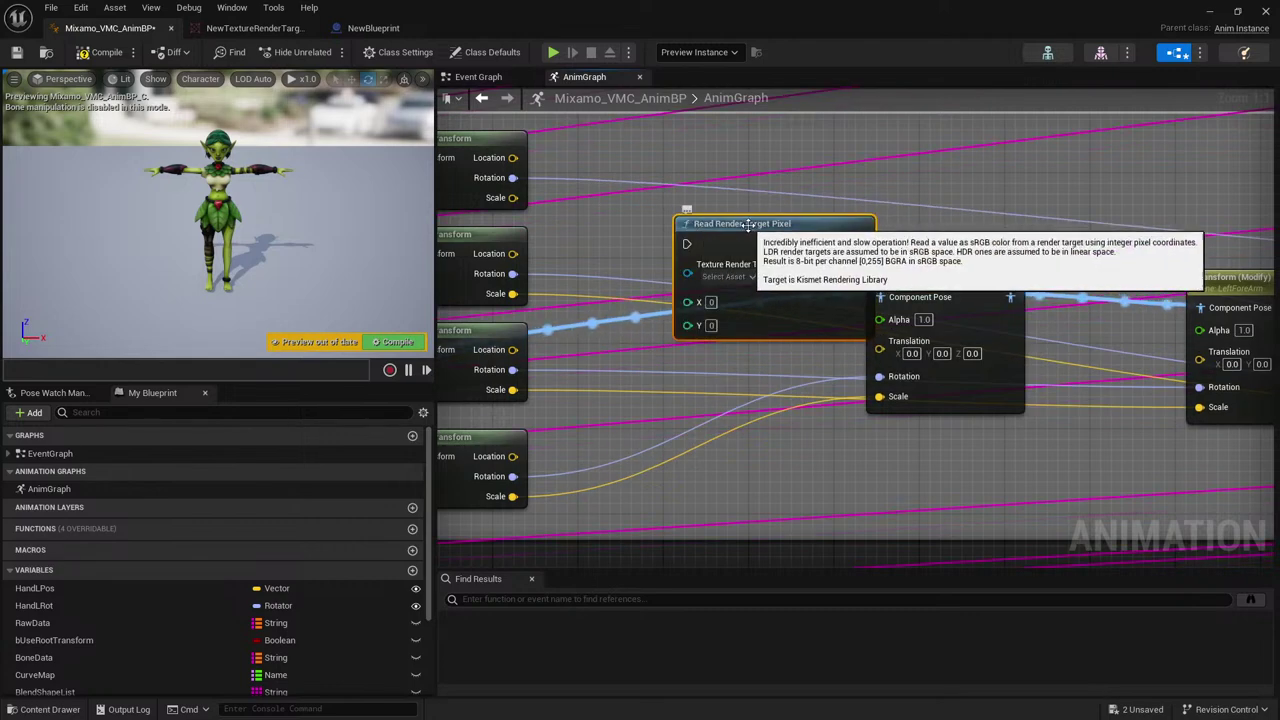
drag(741, 227, 656, 226)
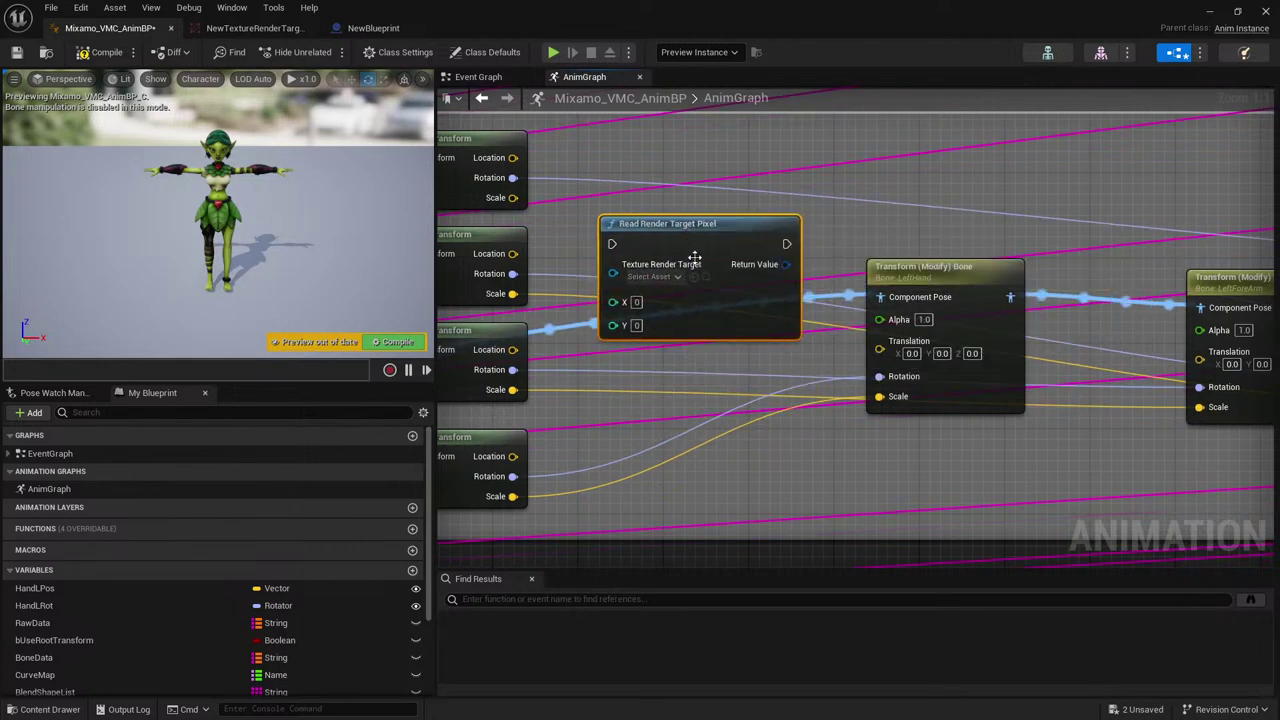
scroll(711, 253, down, 3)
scroll(711, 253, up, 3)
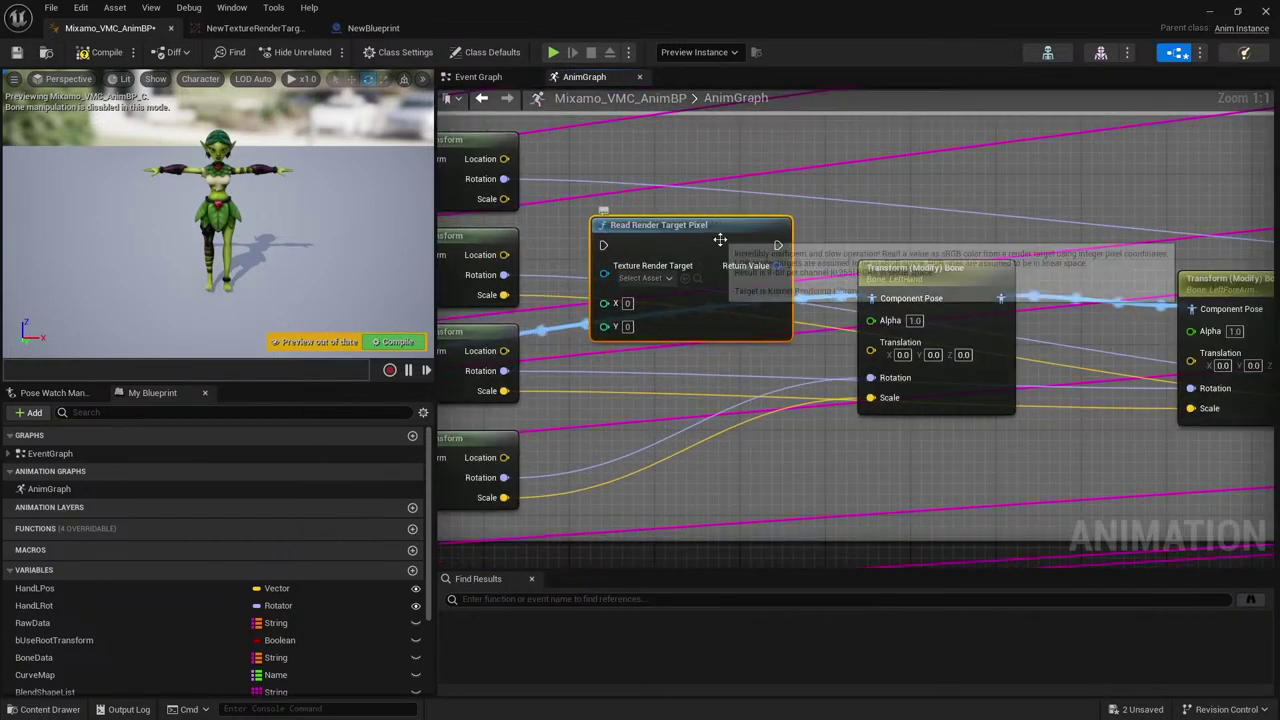
scroll(712, 256, down, 4)
drag(712, 259, 706, 390)
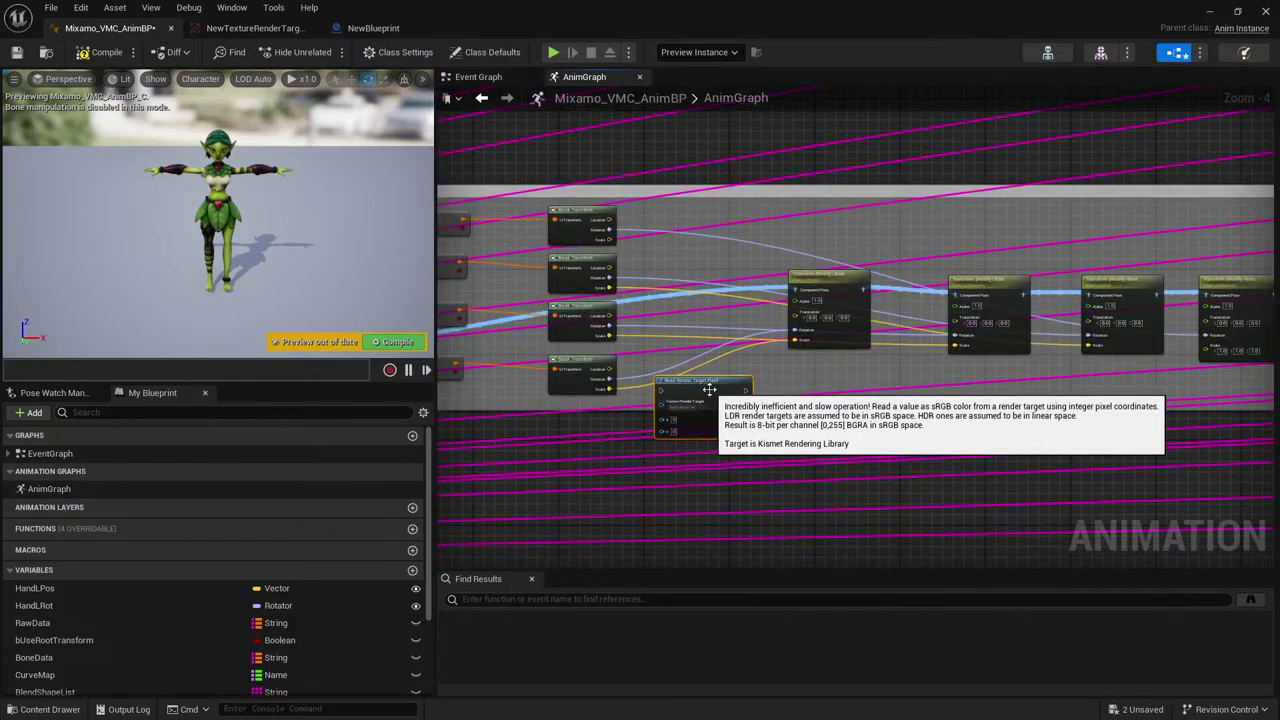
scroll(706, 390, up, 4)
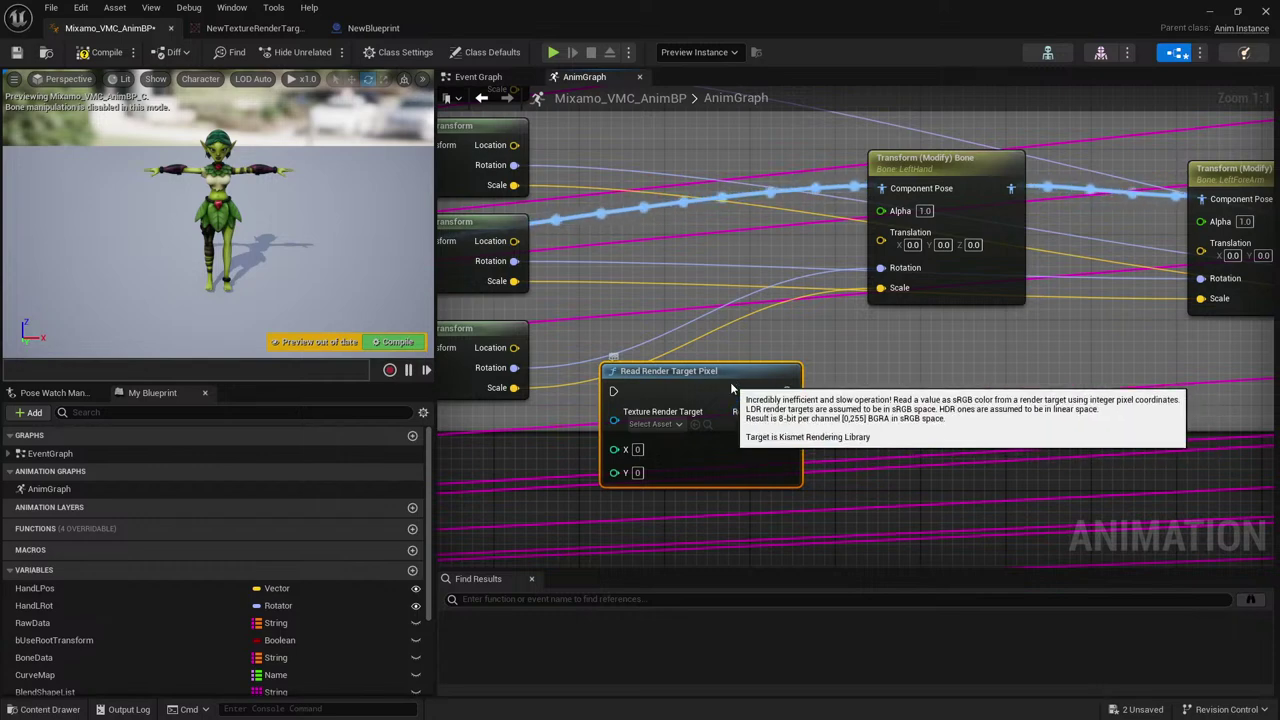
In the Event Graph, paste Read Render Target Pixel right after Blueprint Update Animation.
click(492, 79)
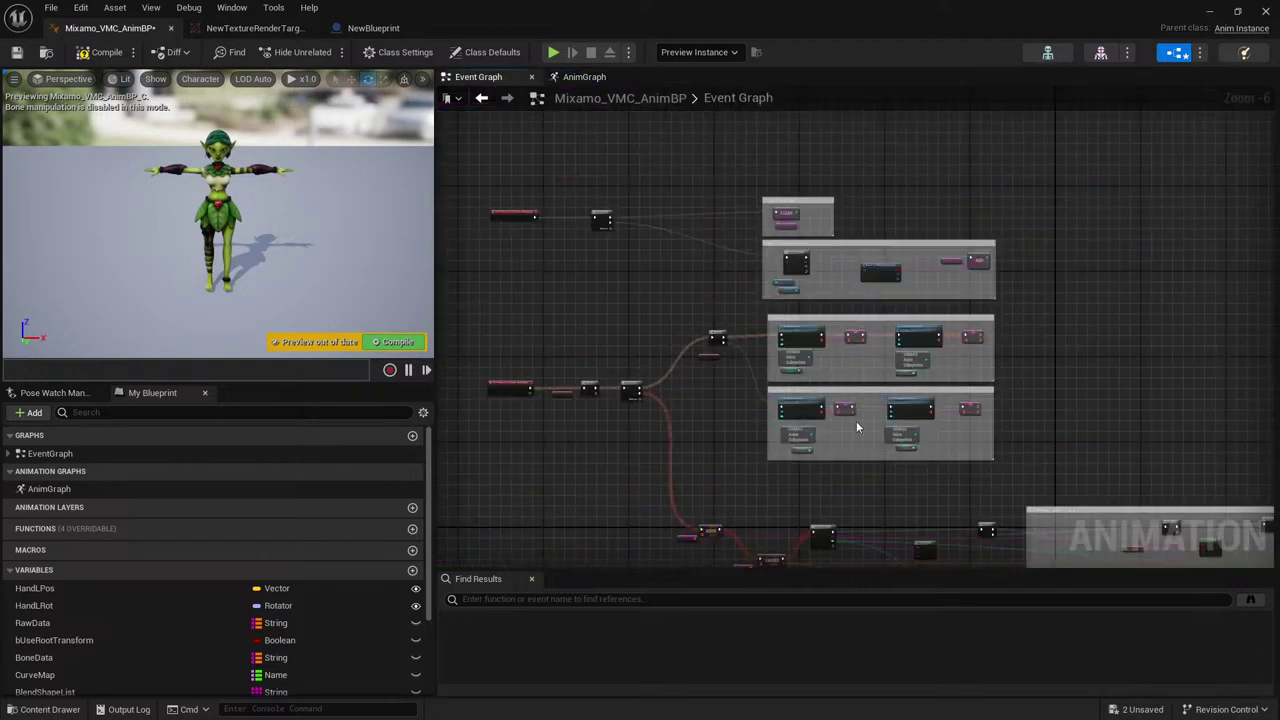
scroll(542, 238, up, 3)
right_drag(757, 280, 702, 193)
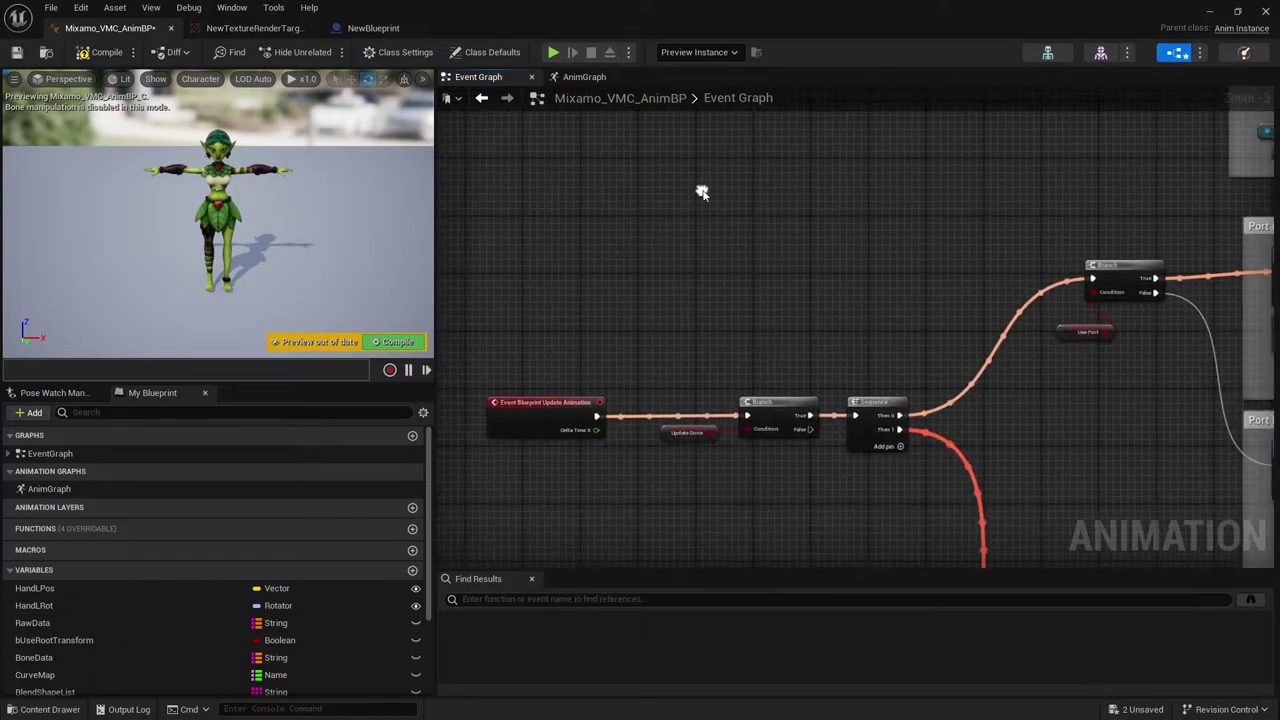
drag(555, 415, 481, 416)
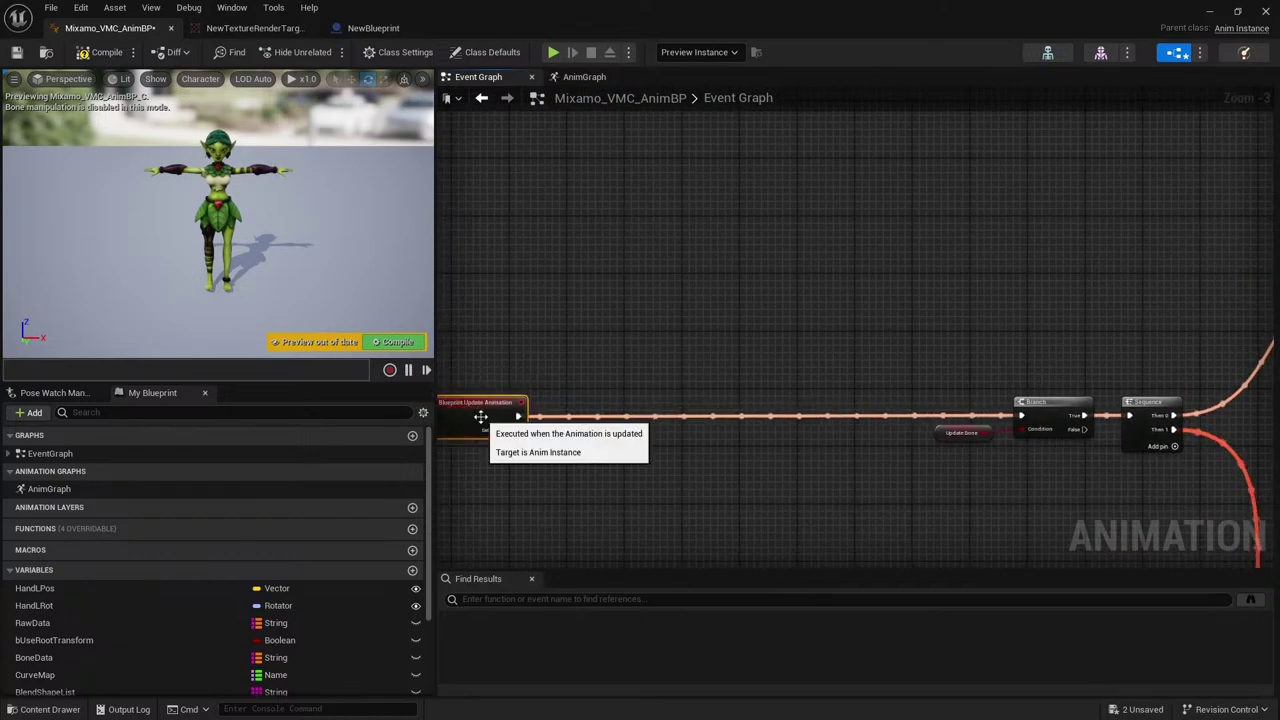
scroll(858, 481, down, 5)
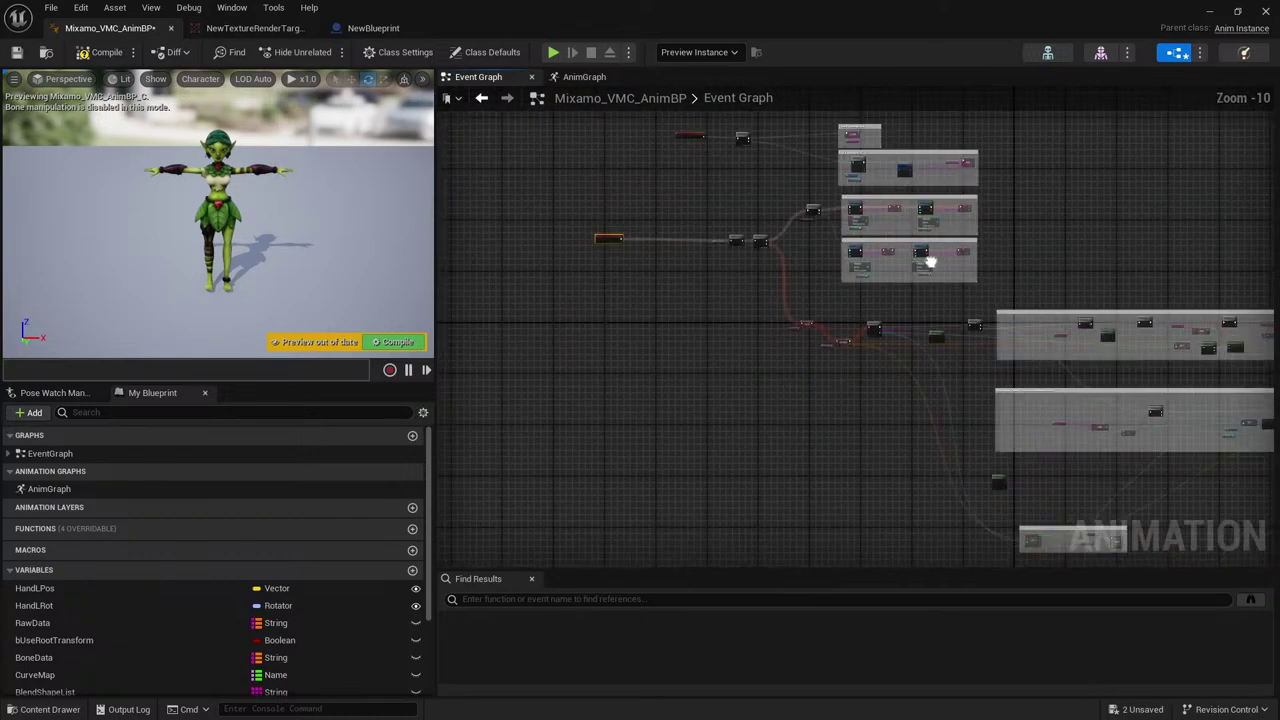
scroll(946, 525, up, 3)
scroll(929, 488, down, 3)
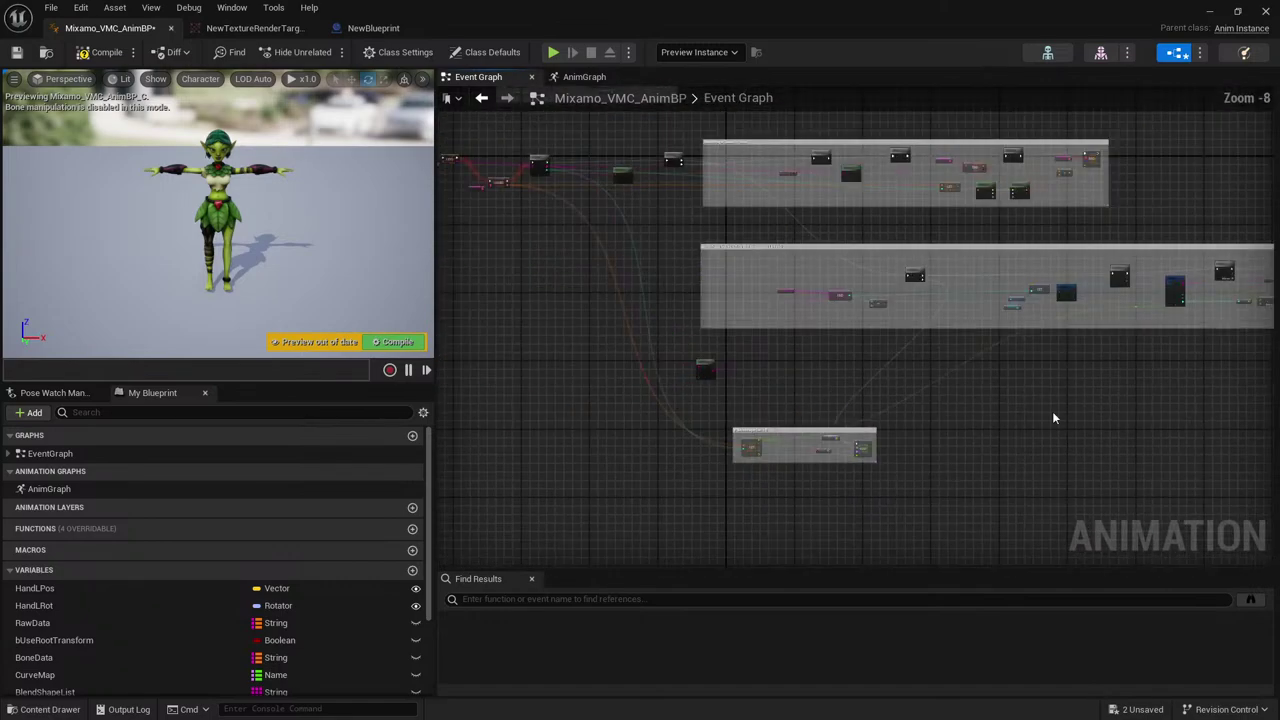
right_drag(908, 377, 989, 514)
scroll(740, 360, up, 7)
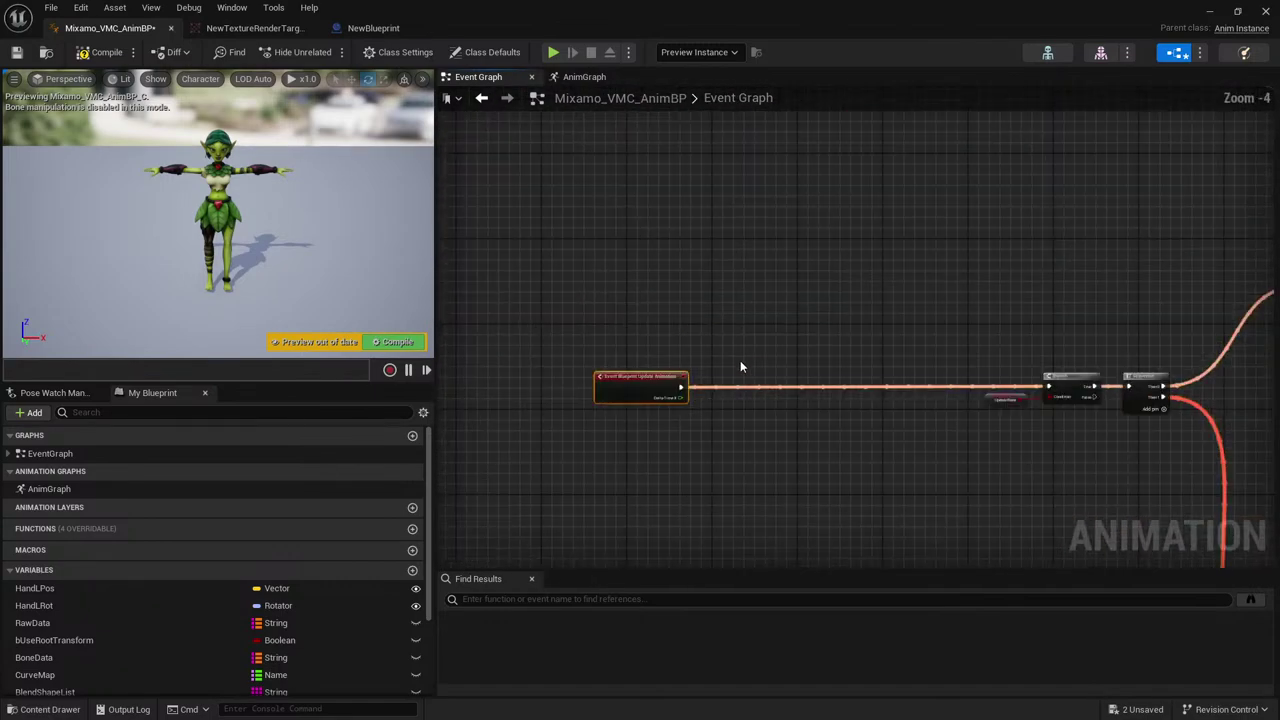
key(ctrl+v)
drag(864, 386, 666, 391)
drag(617, 400, 617, 398)
Split its Return Value into B, G, R, A and wire its exec output into Branch.
right_drag(971, 488, 738, 468)
mouse_move(701, 395)
mouse_down()
mouse_move(860, 395)
mouse_move(701, 398)
mouse_up()
right_click(701, 398)
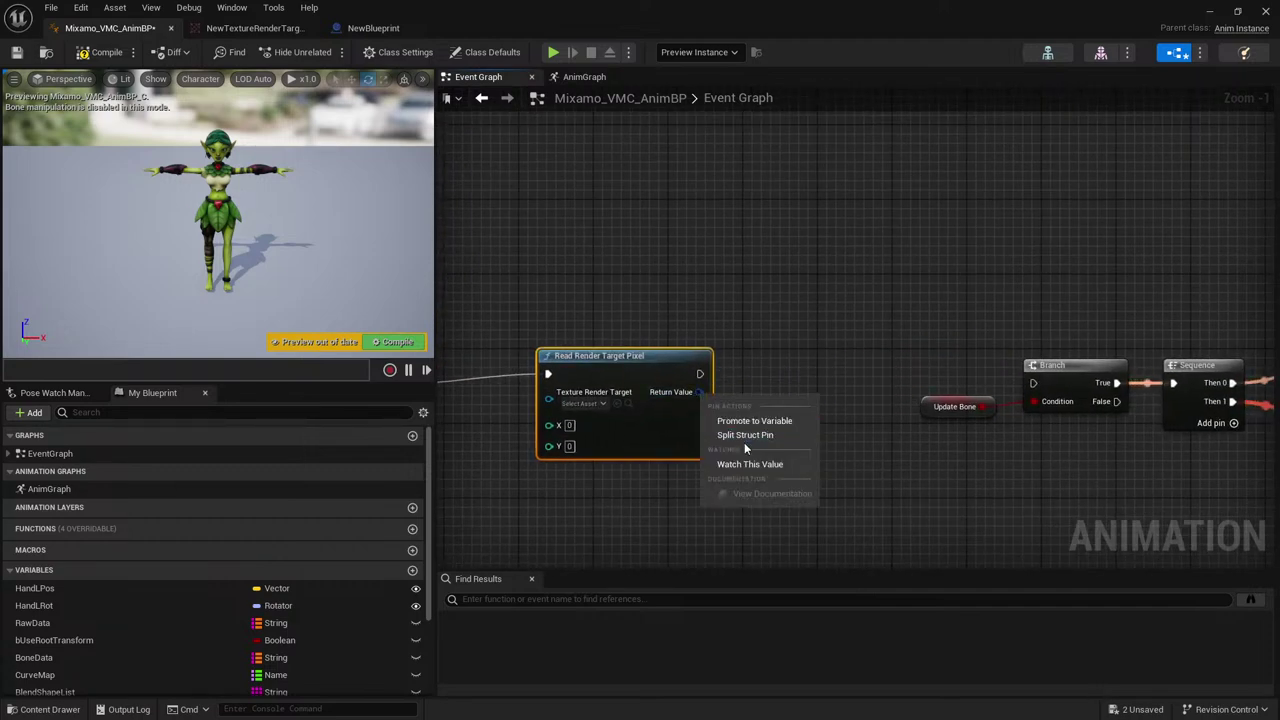
click(751, 436)
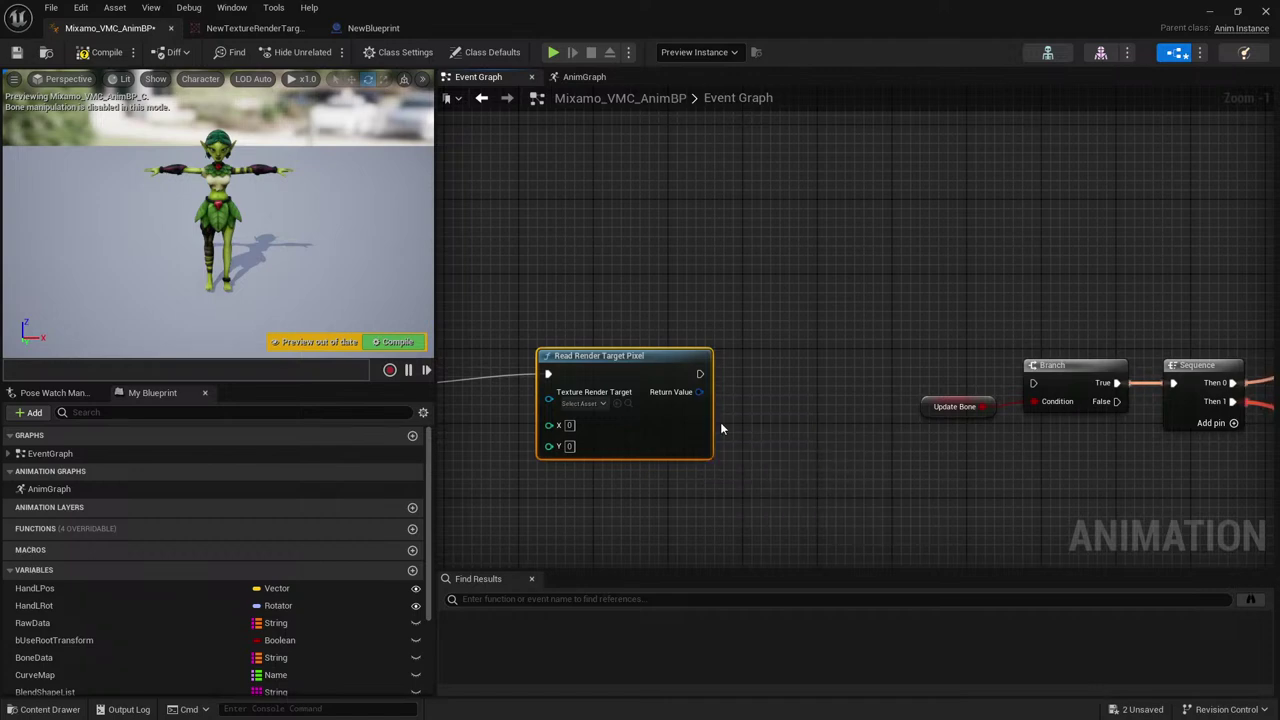
drag(707, 374, 1033, 383)
drag(665, 383, 637, 383)
click(778, 462)
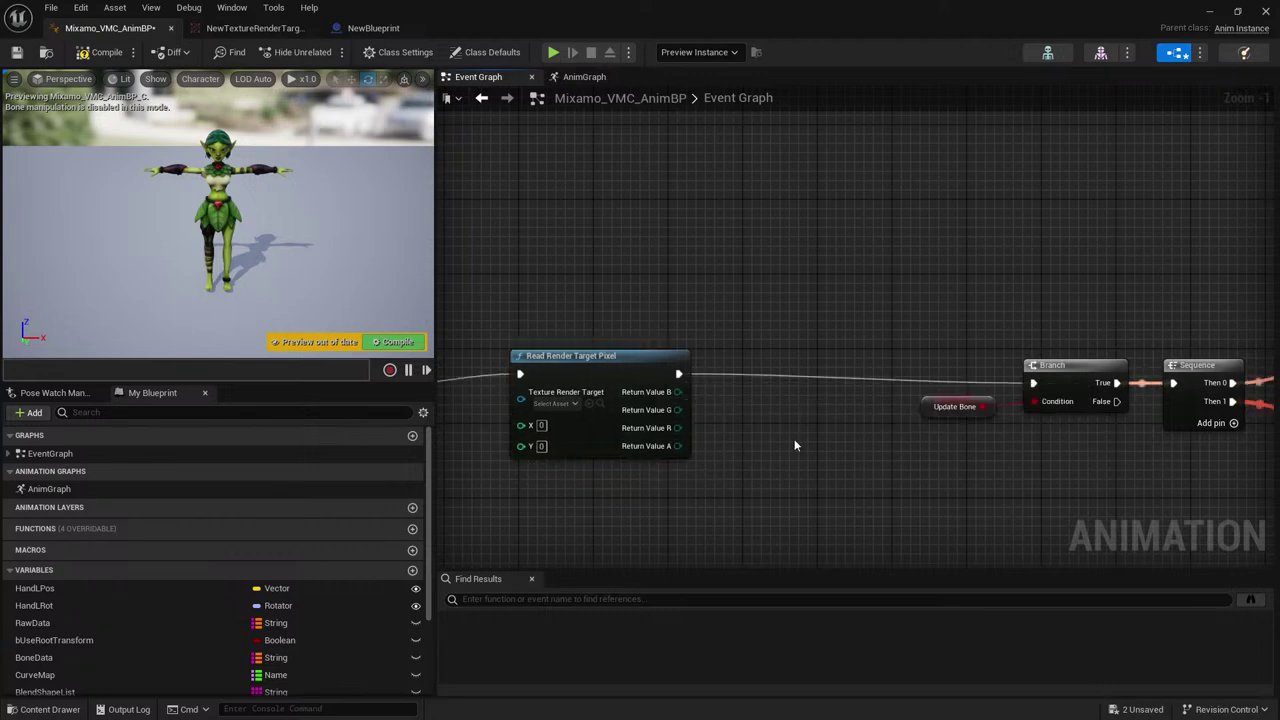
scroll(258, 612, down, 3)
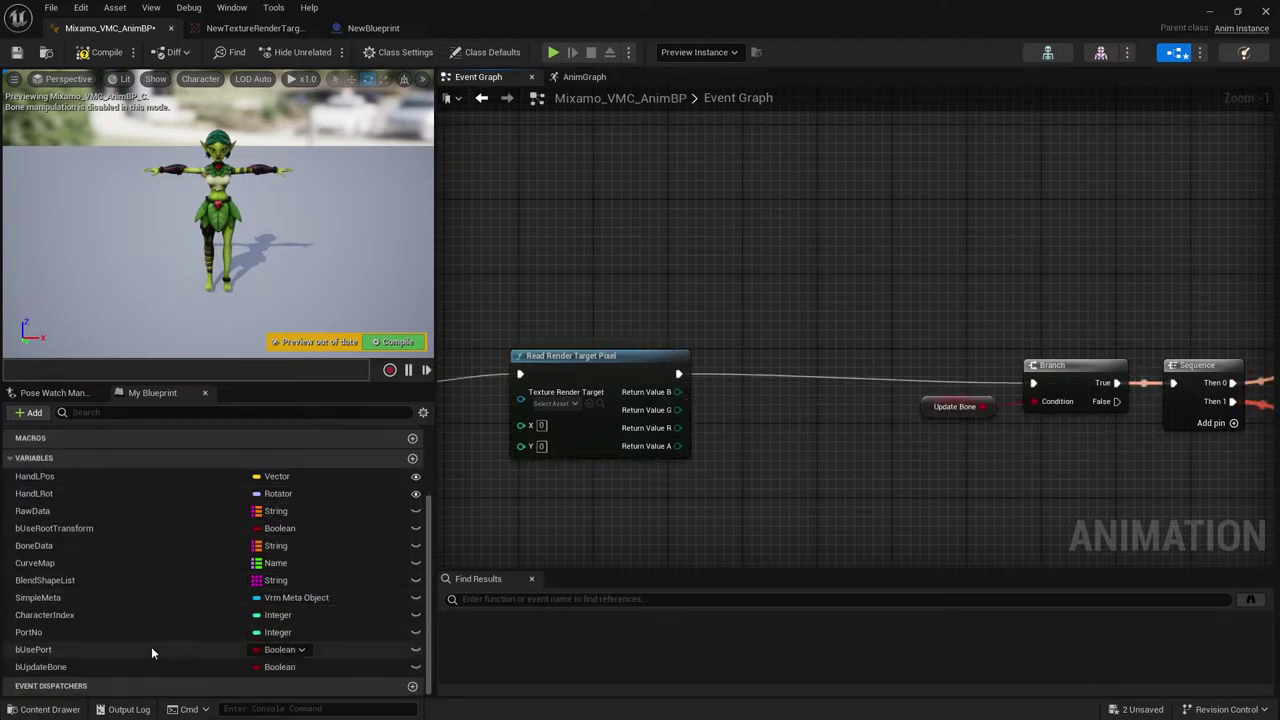
Create the HandTransform variable in My Blueprint, keeping its Texture Render Target type, then show AnimGraph.
click(412, 457)
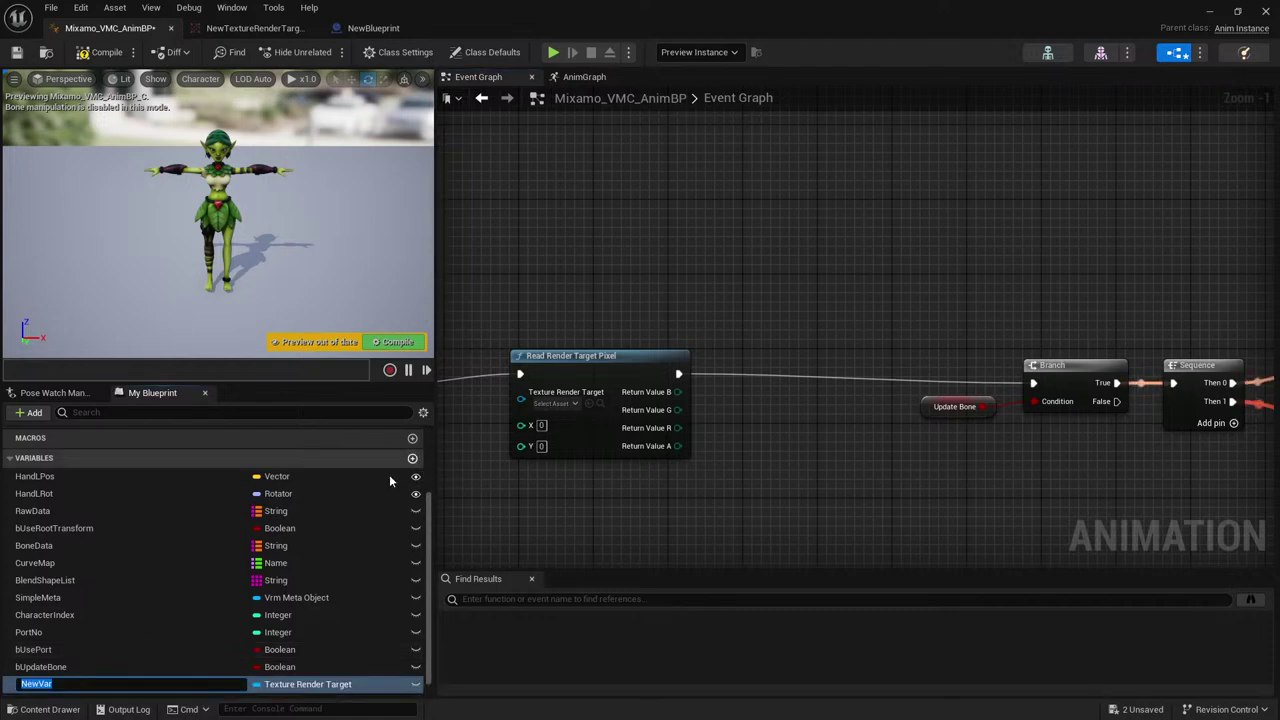
text(Hand)
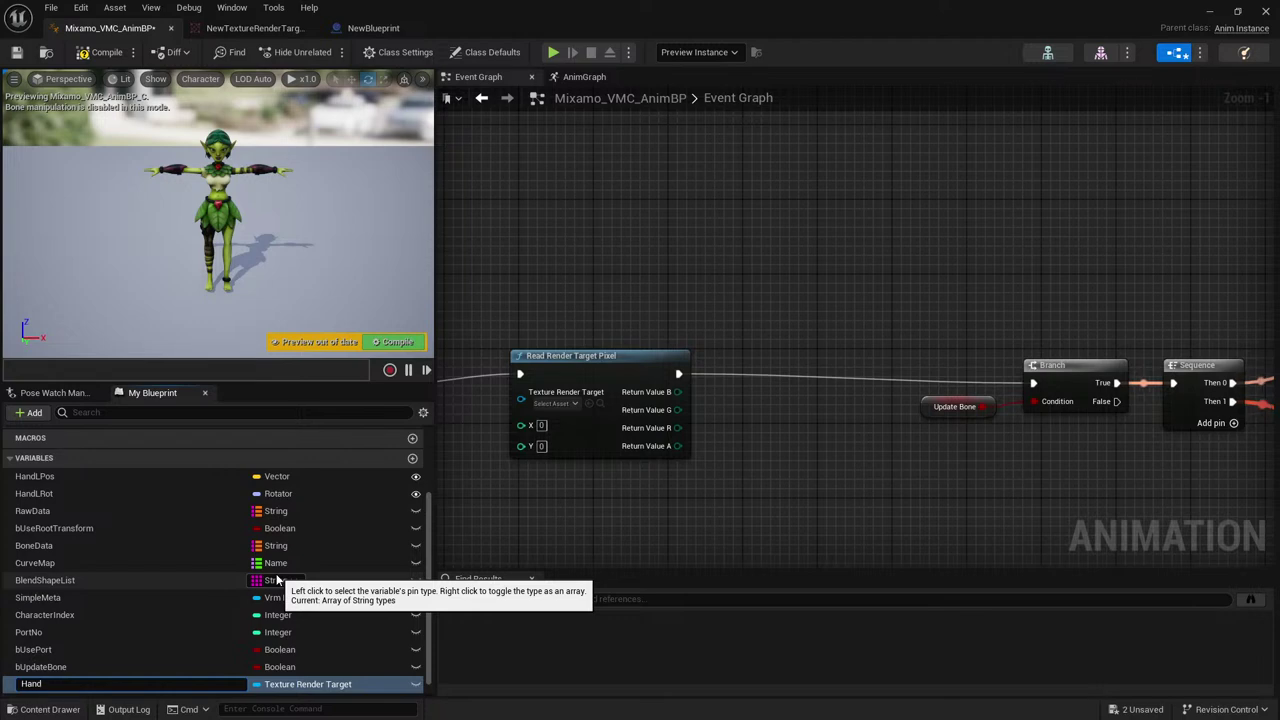
text(Transform)
key(Return)
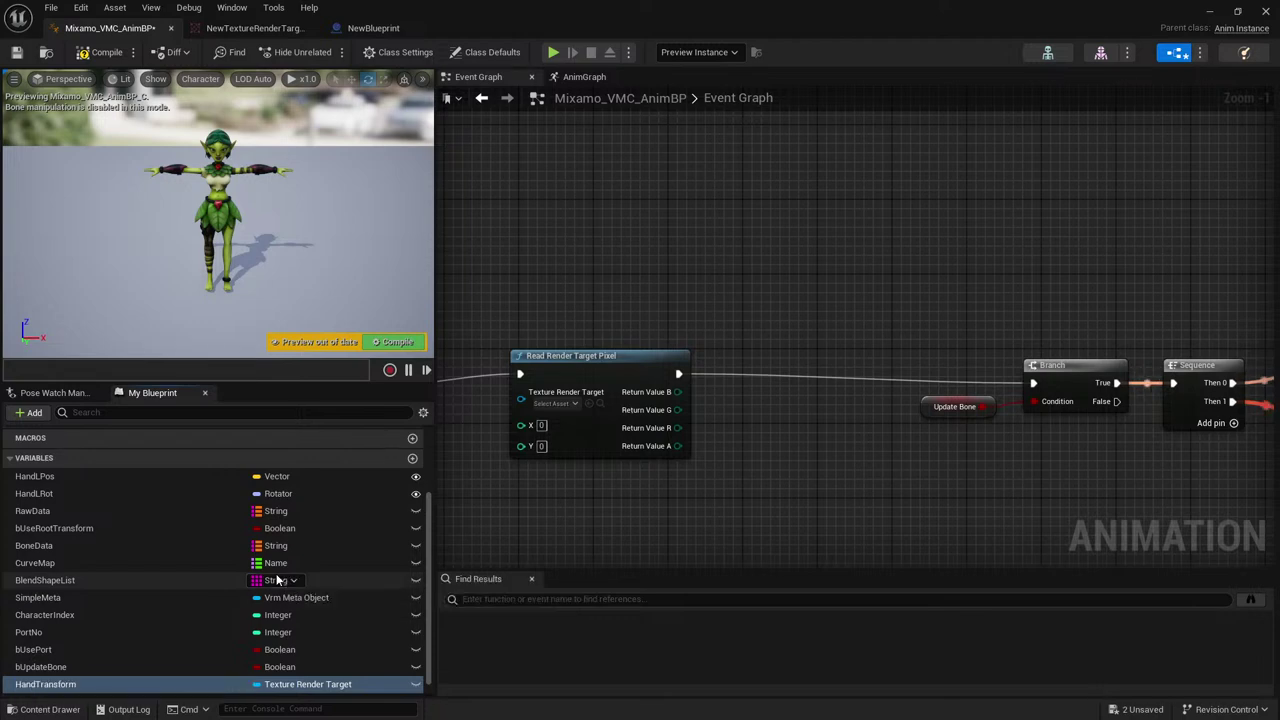
click(348, 684)
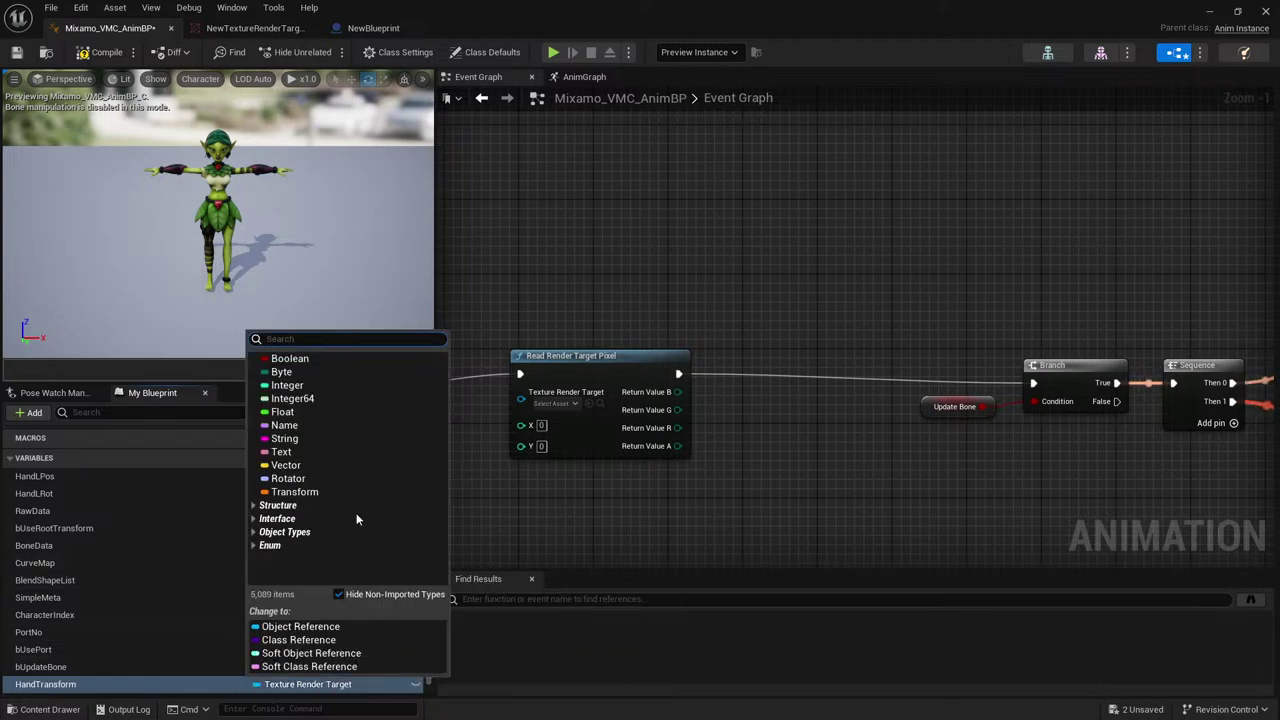
click(715, 292)
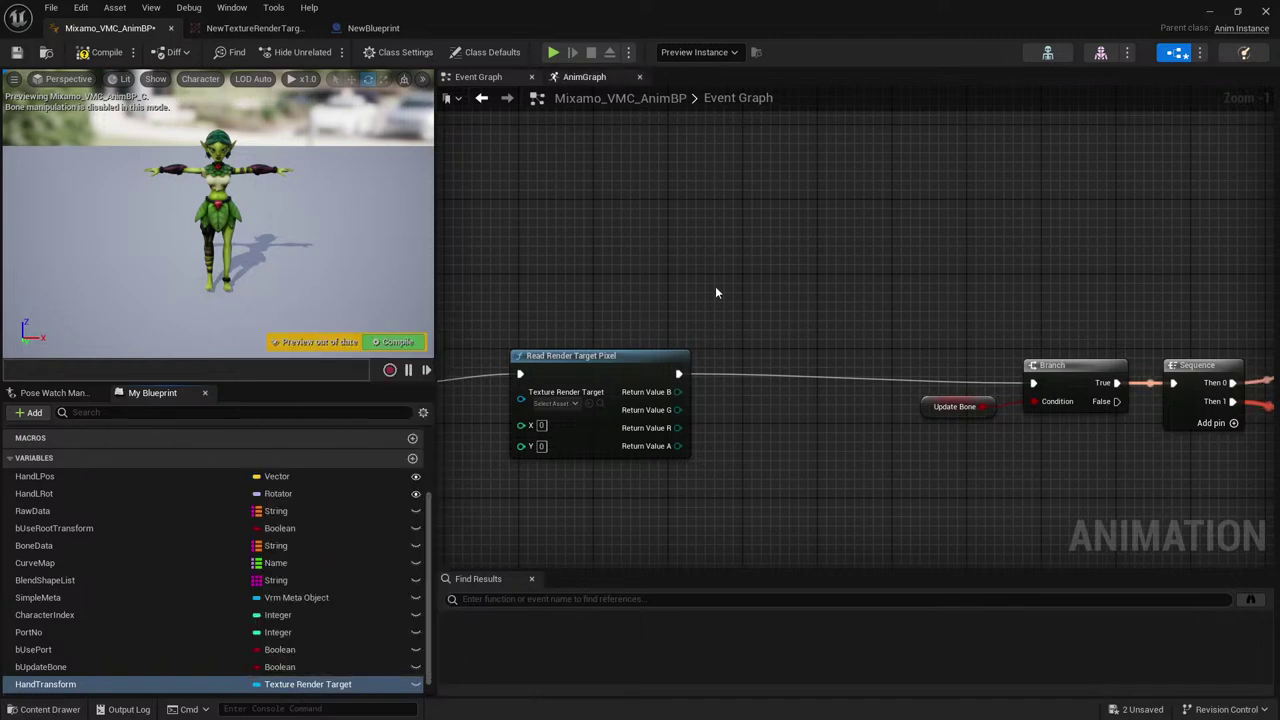
click(585, 77)
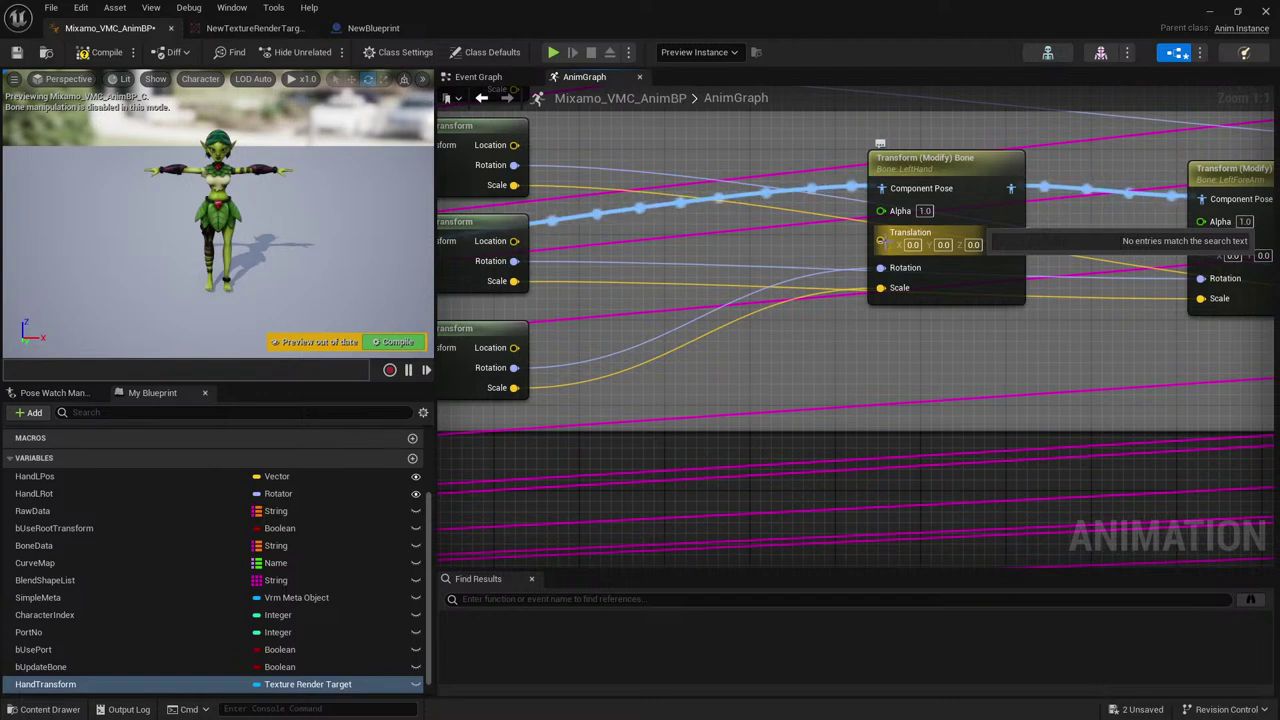
Promote the LeftHand bone's Translation pin to a Translation variable and delete HandTransform.
right_click(882, 243)
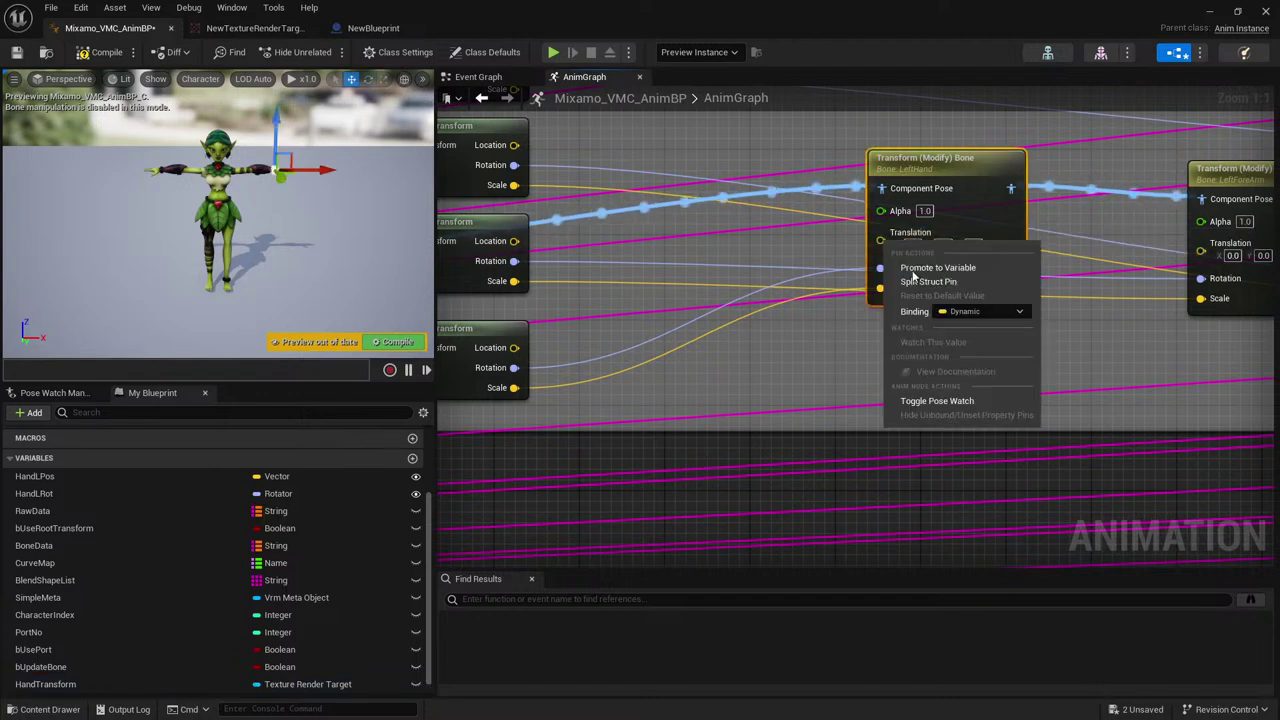
click(915, 270)
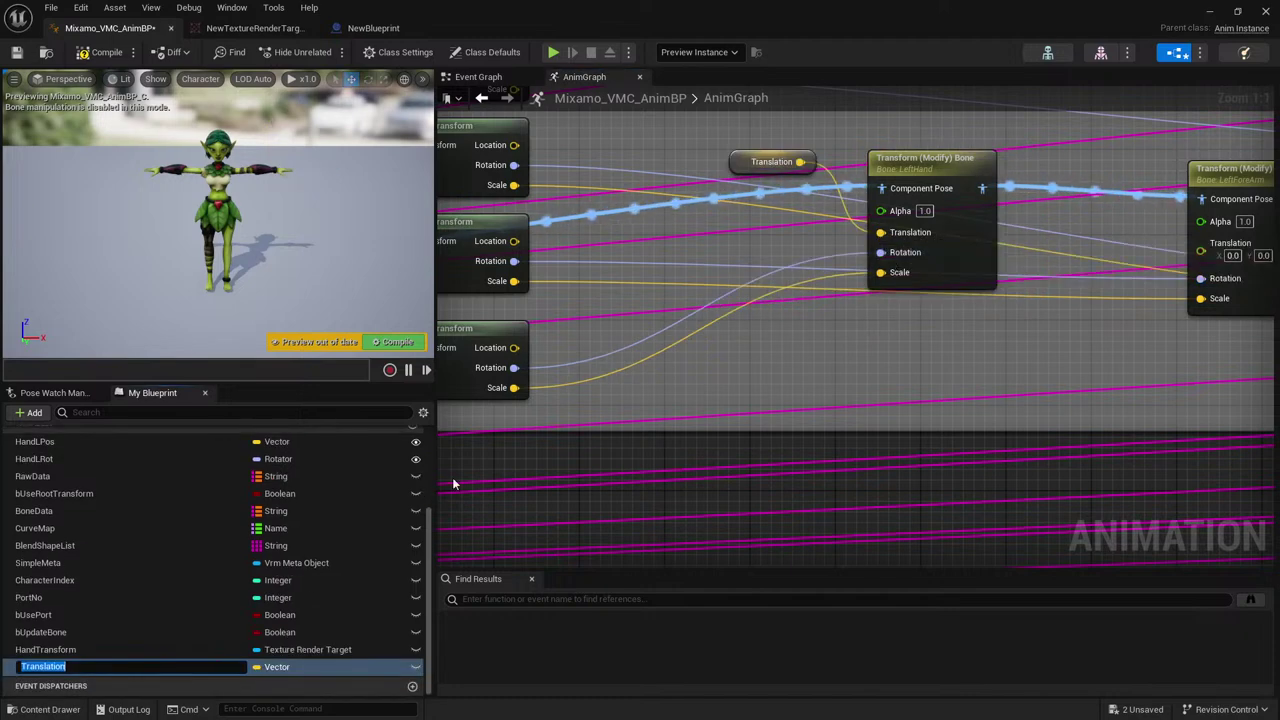
click(93, 649)
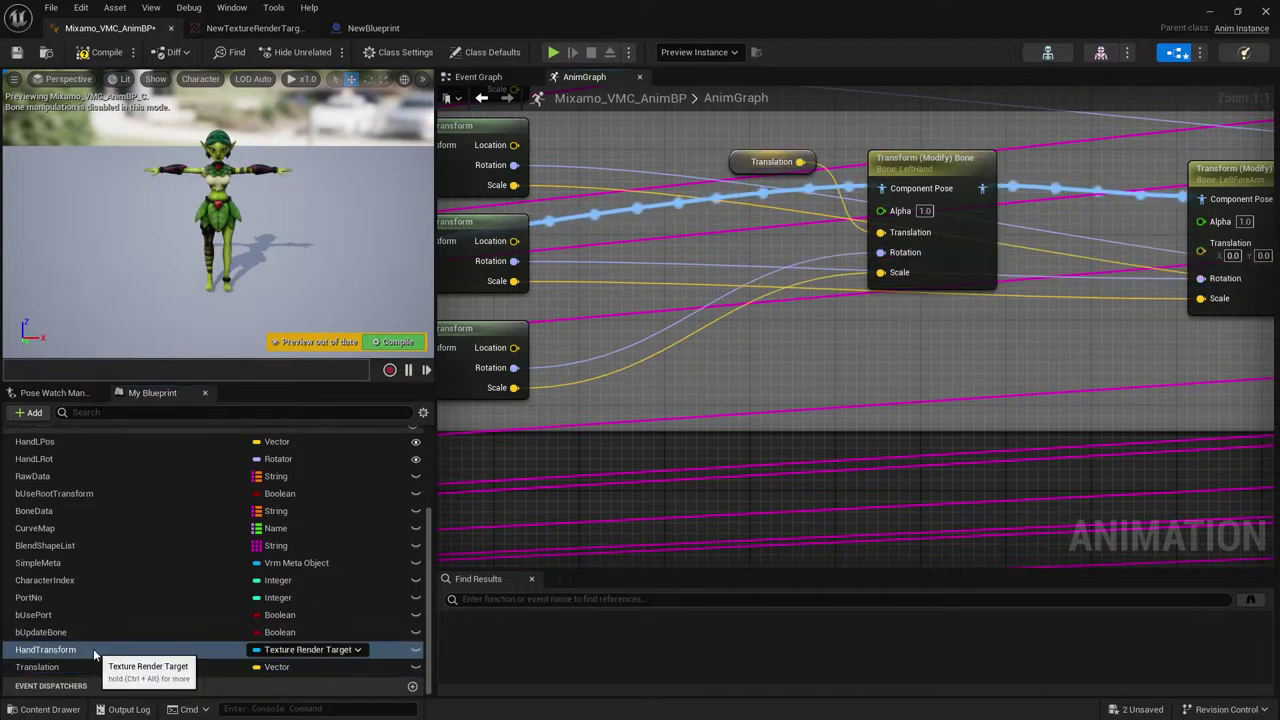
click(48, 632)
click(55, 650)
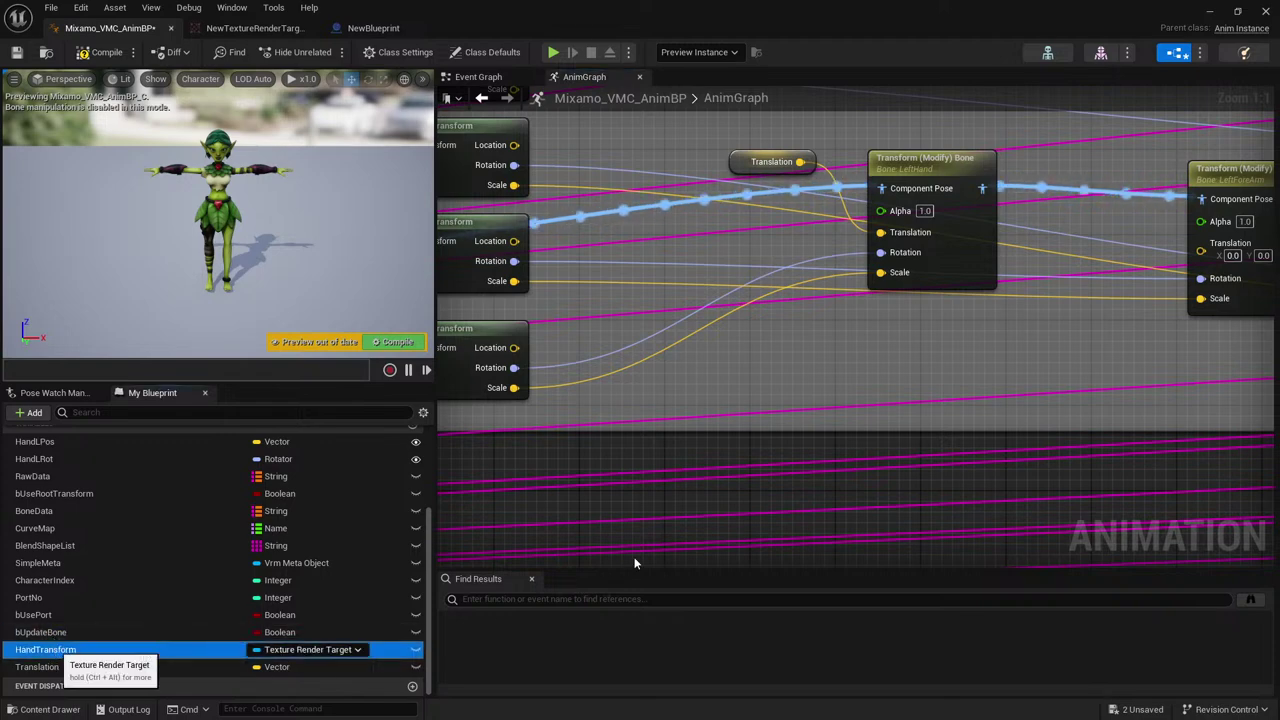
key(Delete)
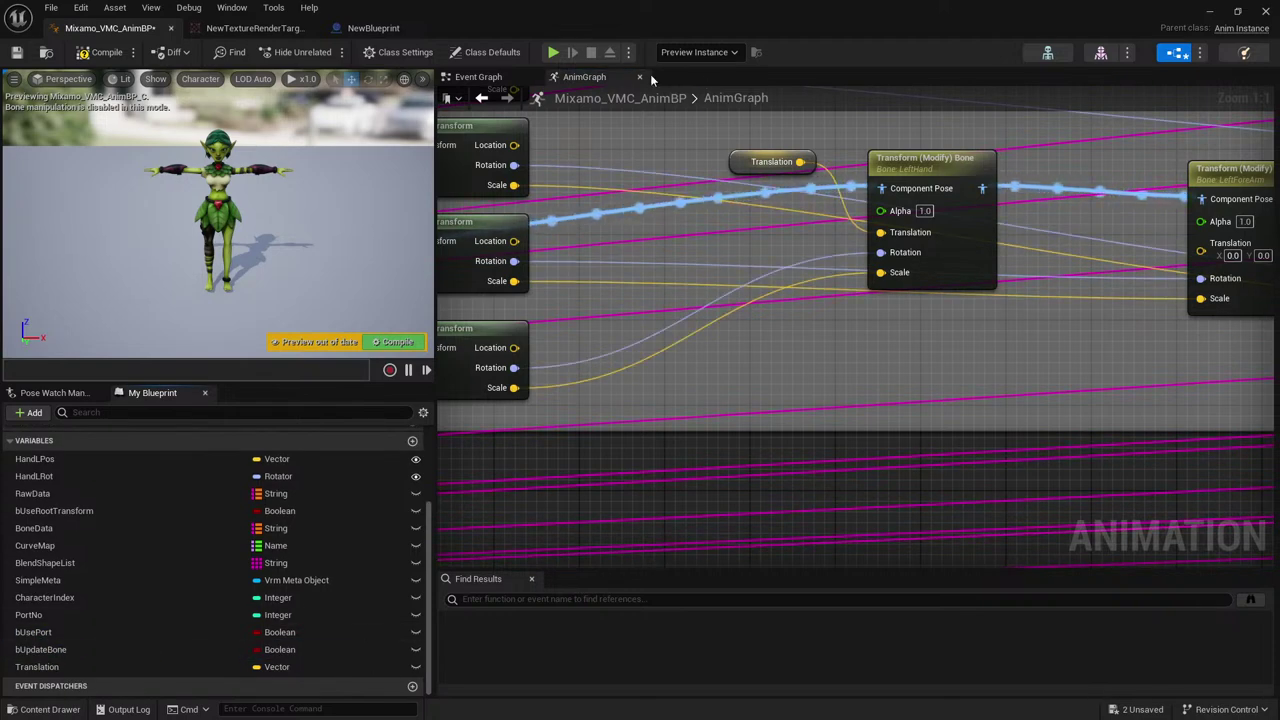
Drag the Translation variable into the Event Graph as a Set Translation node.
click(513, 76)
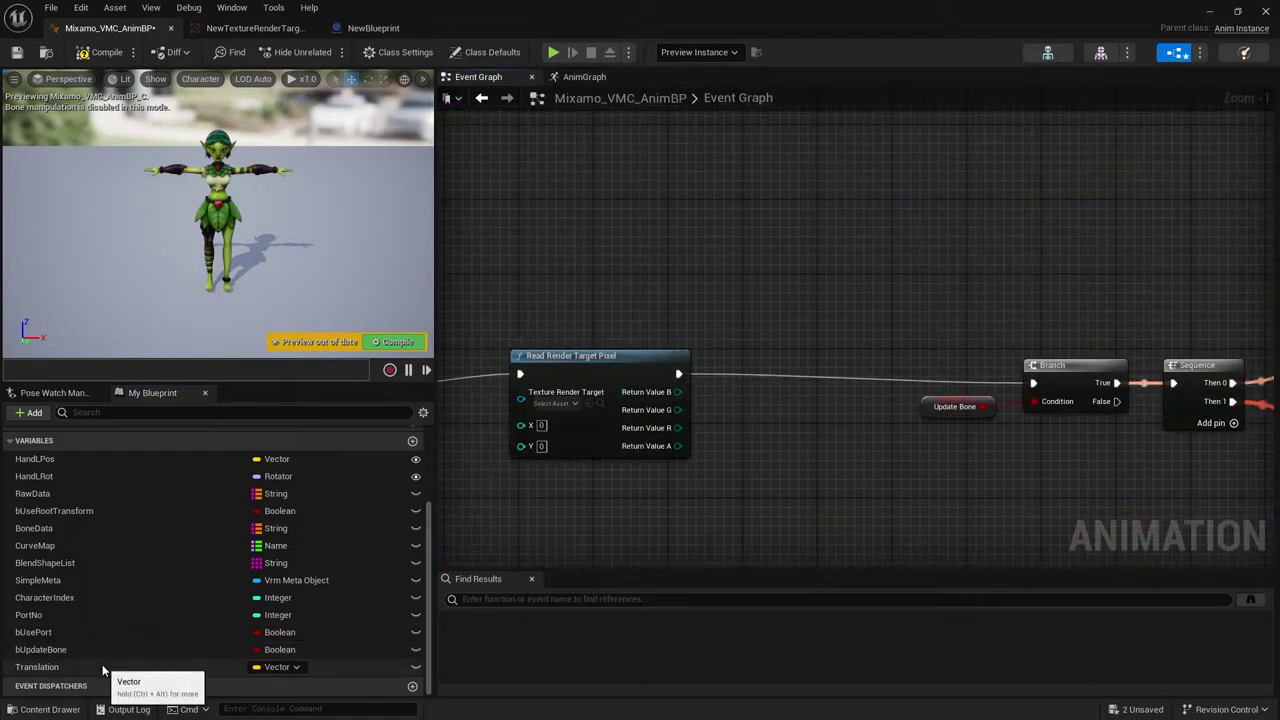
drag(110, 667, 744, 393)
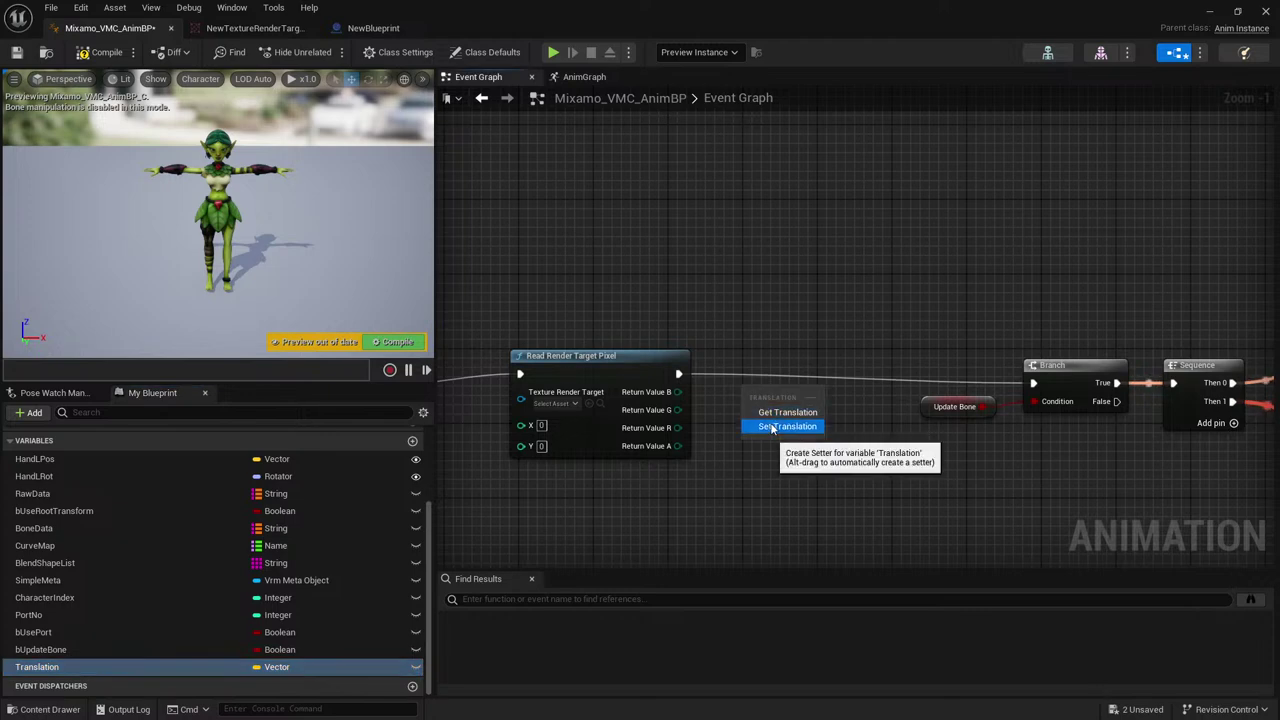
click(786, 427)
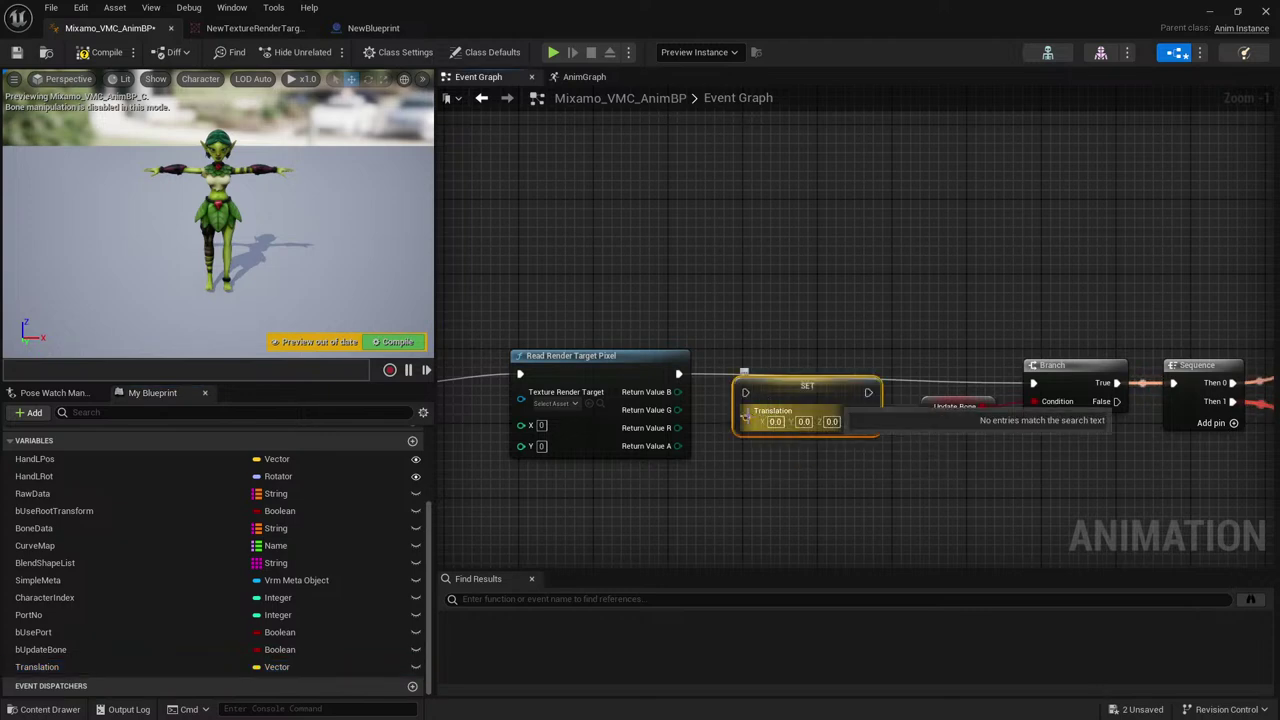
Drag from Return Value B and search for make vector / make transform nodes, then clear the search.
drag(679, 391, 716, 455)
text(b)
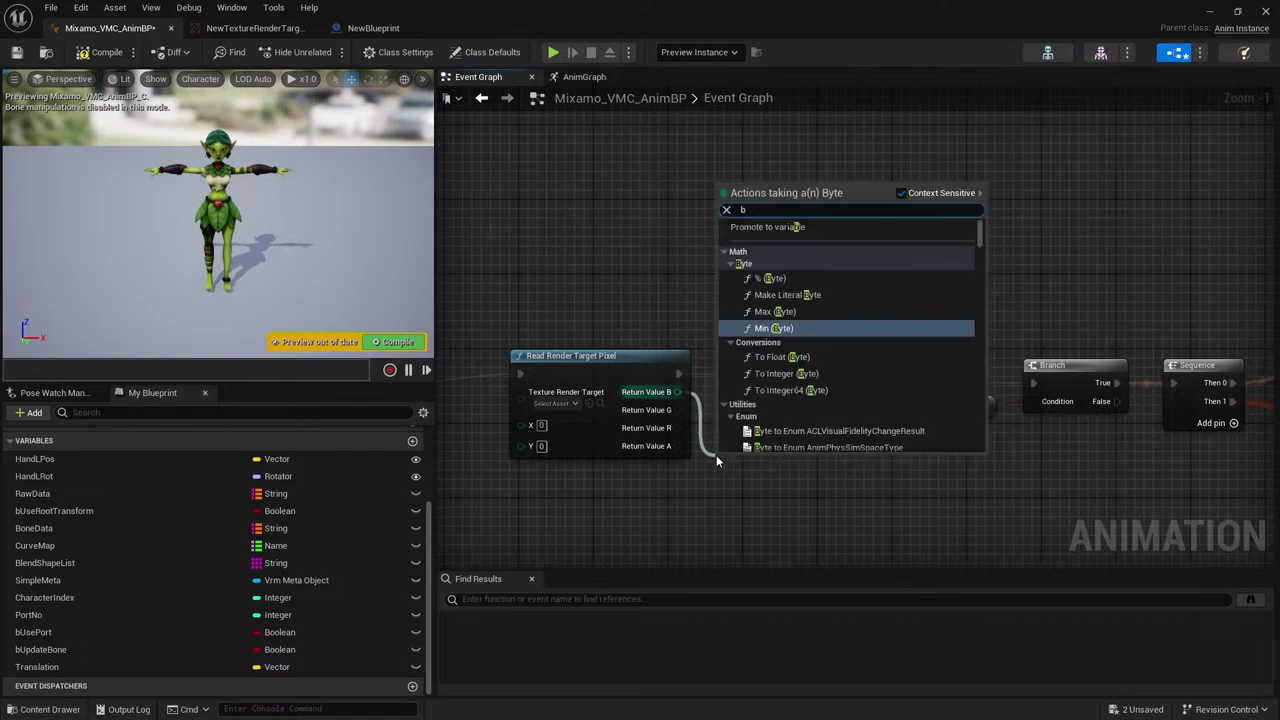
text(yte)
text(make vect)
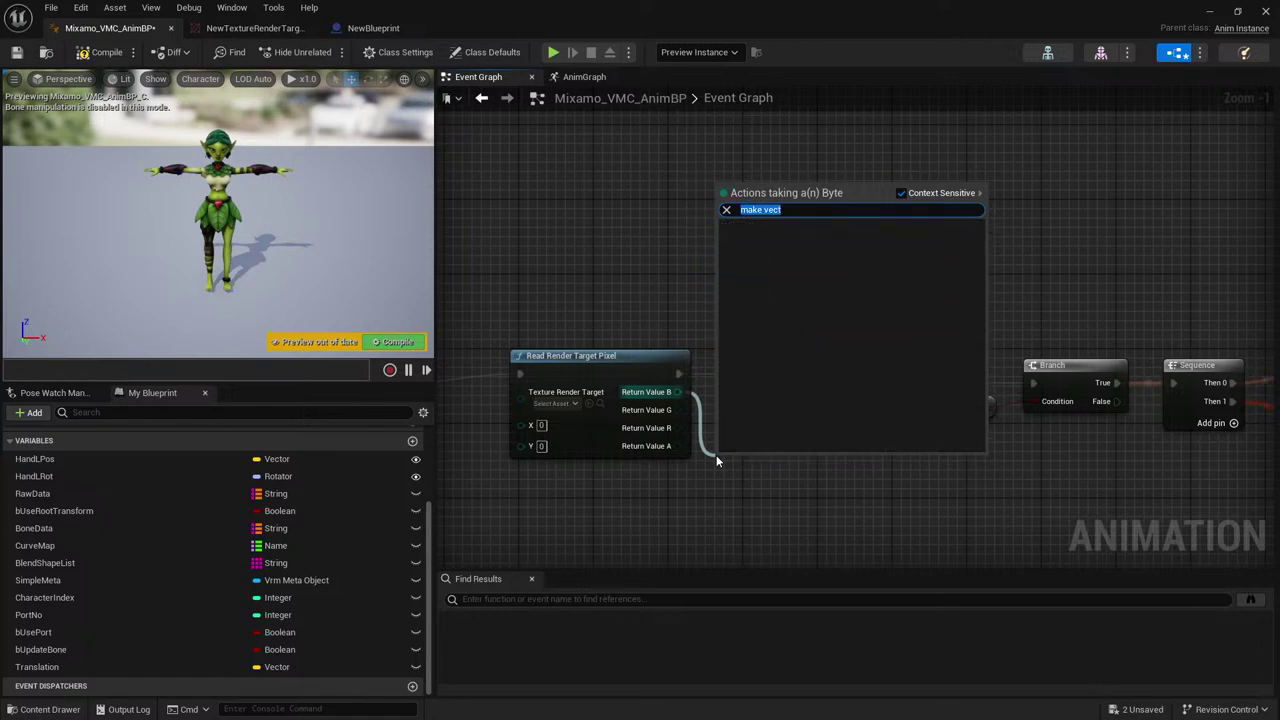
text(make tran)
key(BackSpace)
key(BackSpace)
key(BackSpace)
key(BackSpace)
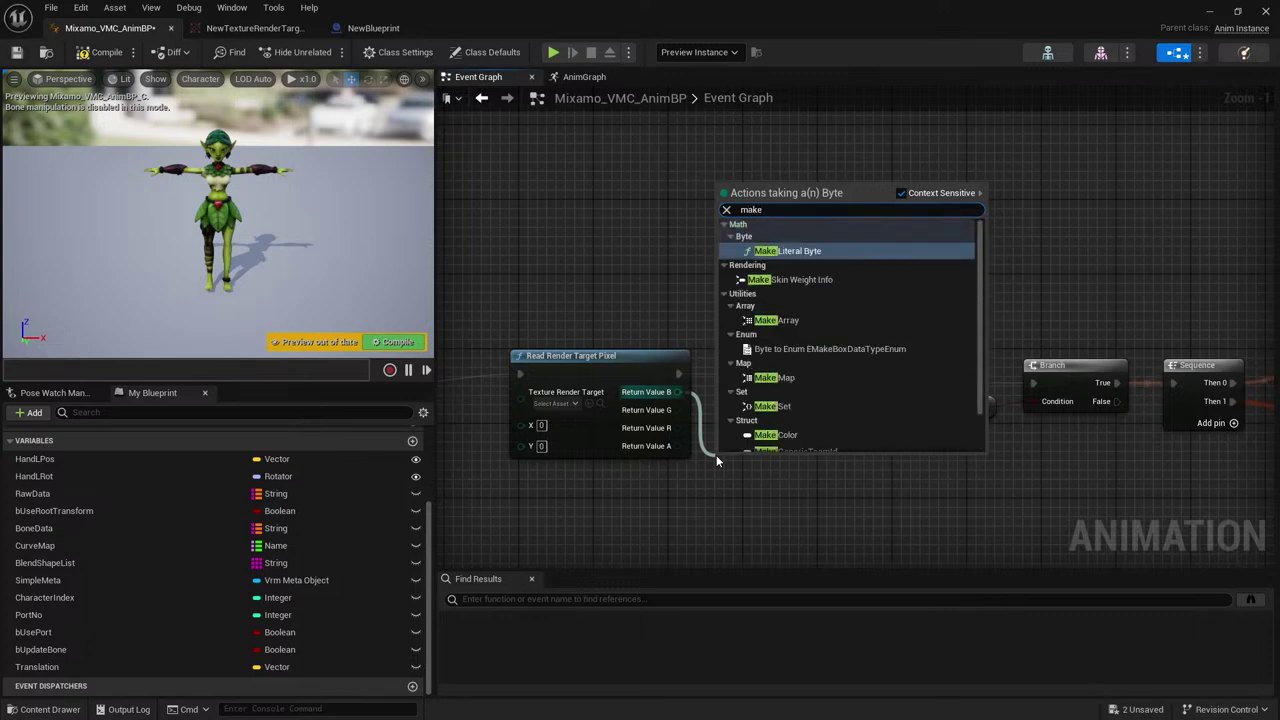
text(tran)
key(BackSpace)
key(BackSpace)
key(BackSpace)
key(BackSpace)
text(c)
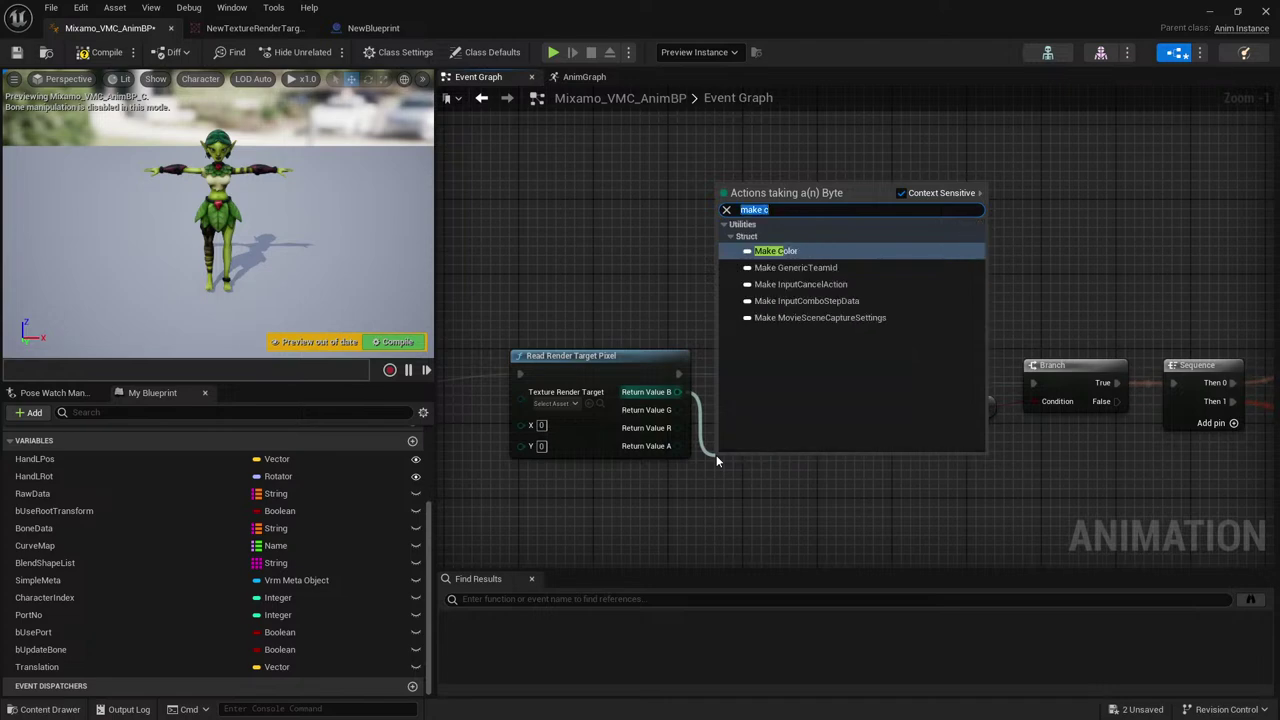
text(vect)
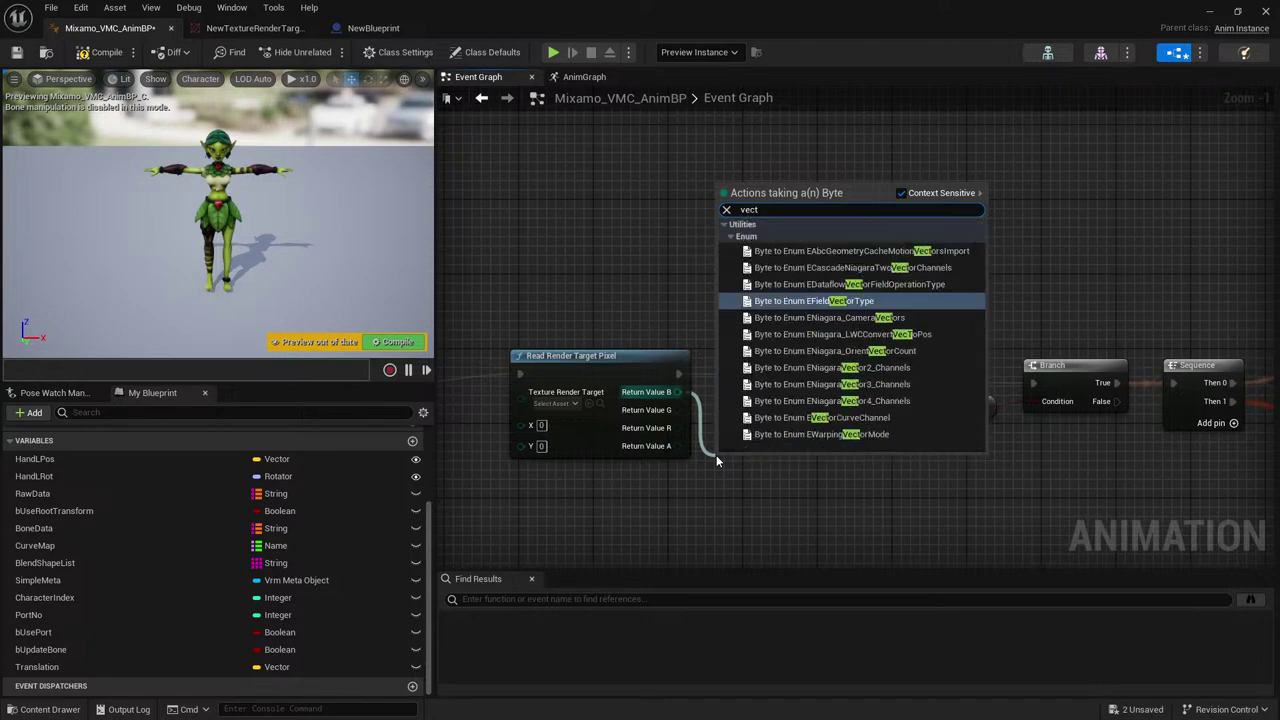
text(or)
key(ctrl+a)
key(BackSpace)
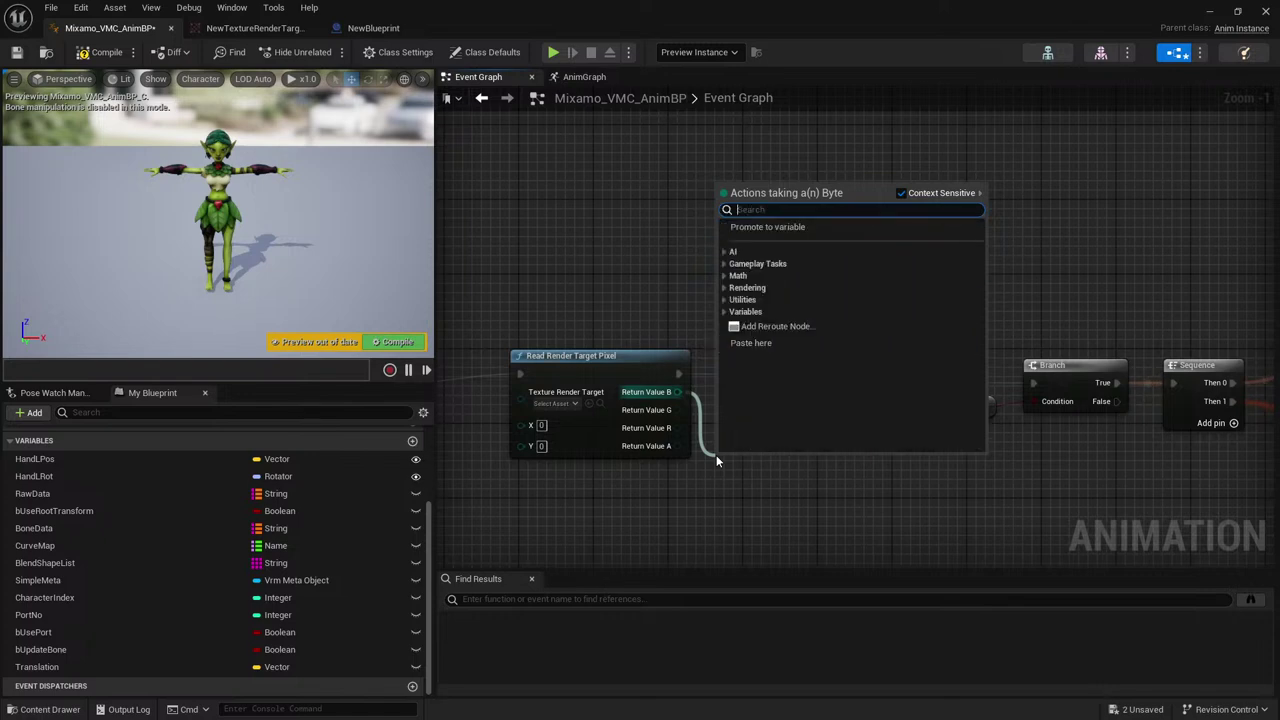
text(make tran)
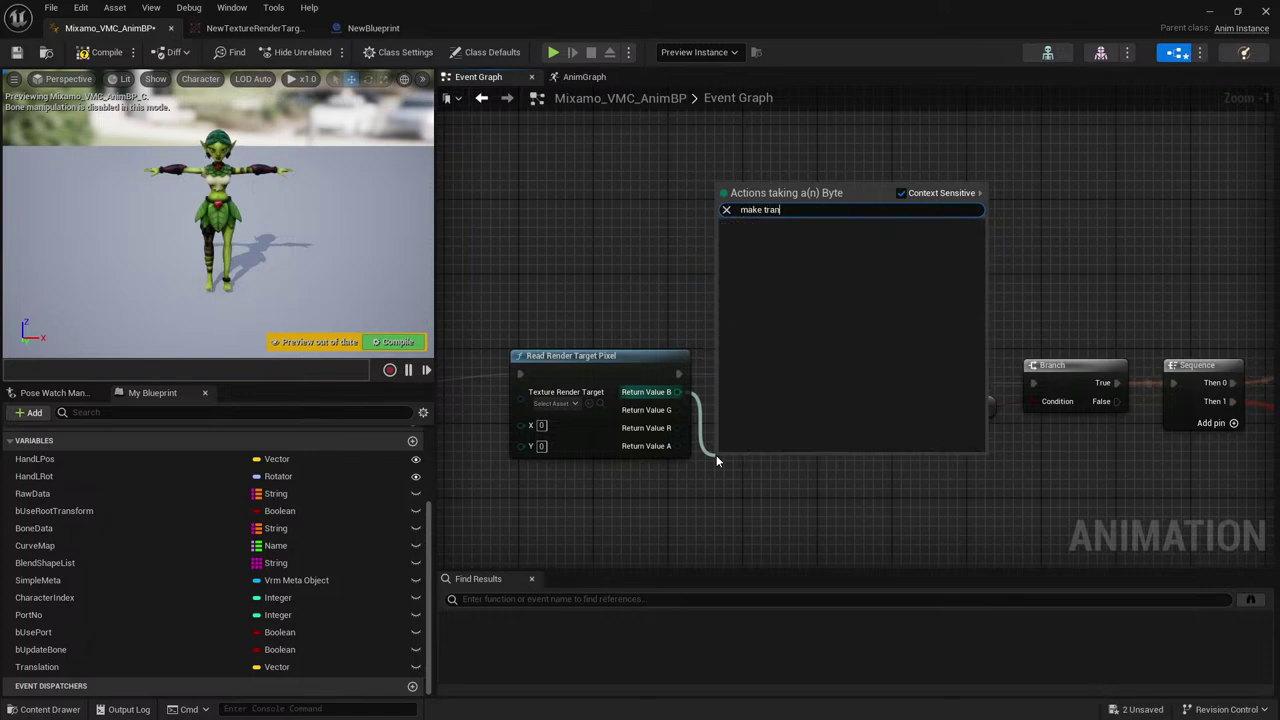
text(s)
key(ctrl+a)
key(BackSpace)
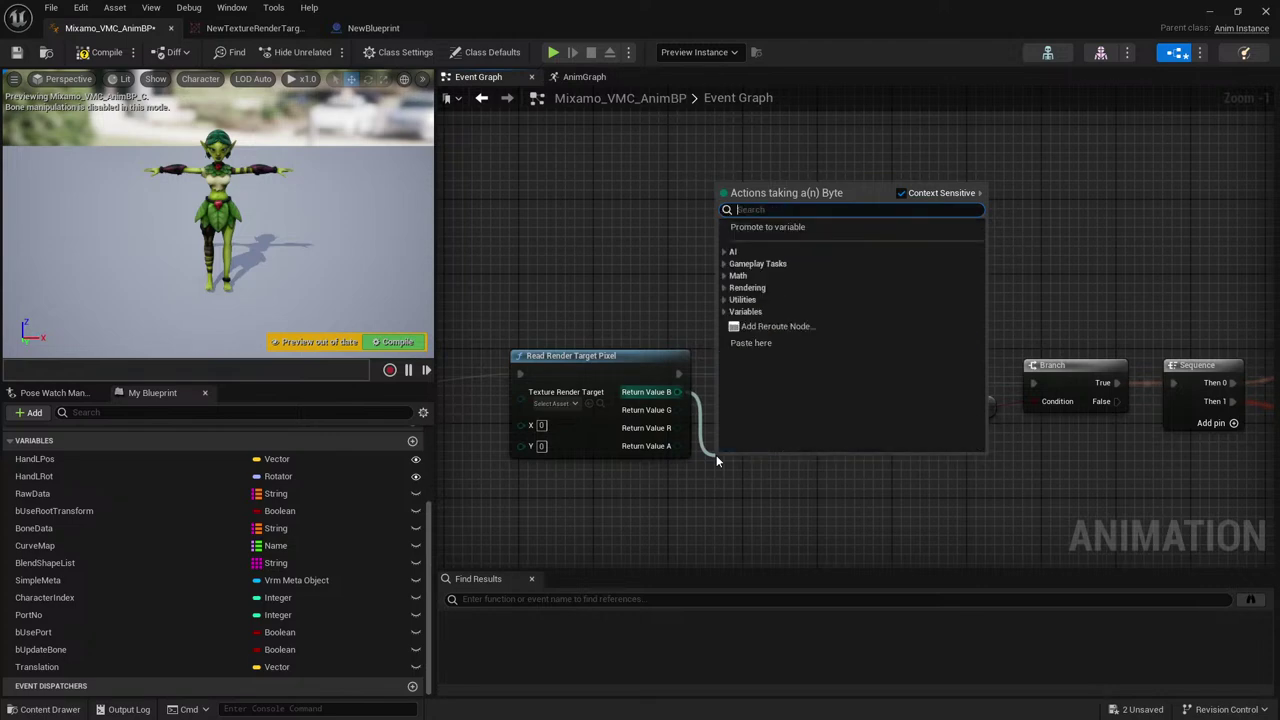
Place the SET Translation node below Update Bone and split its Translation pin into X, Y, Z.
click(720, 465)
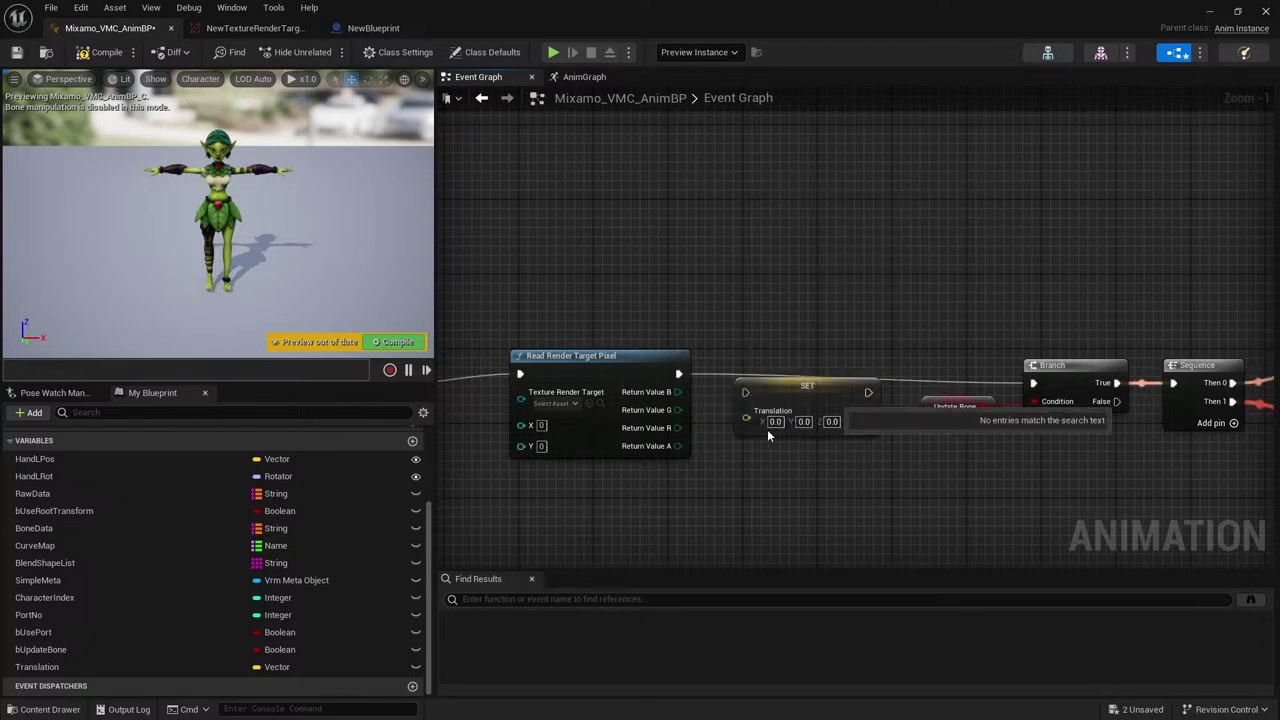
drag(745, 420, 815, 468)
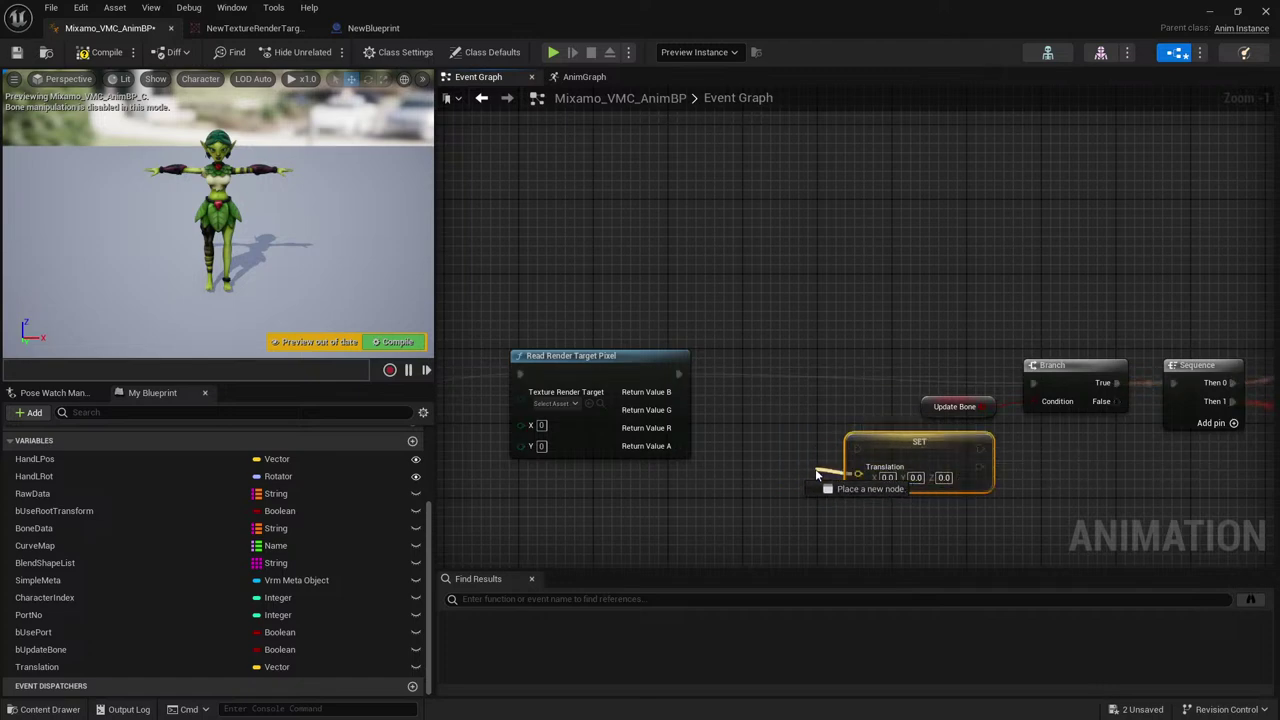
click(855, 494)
right_click(858, 475)
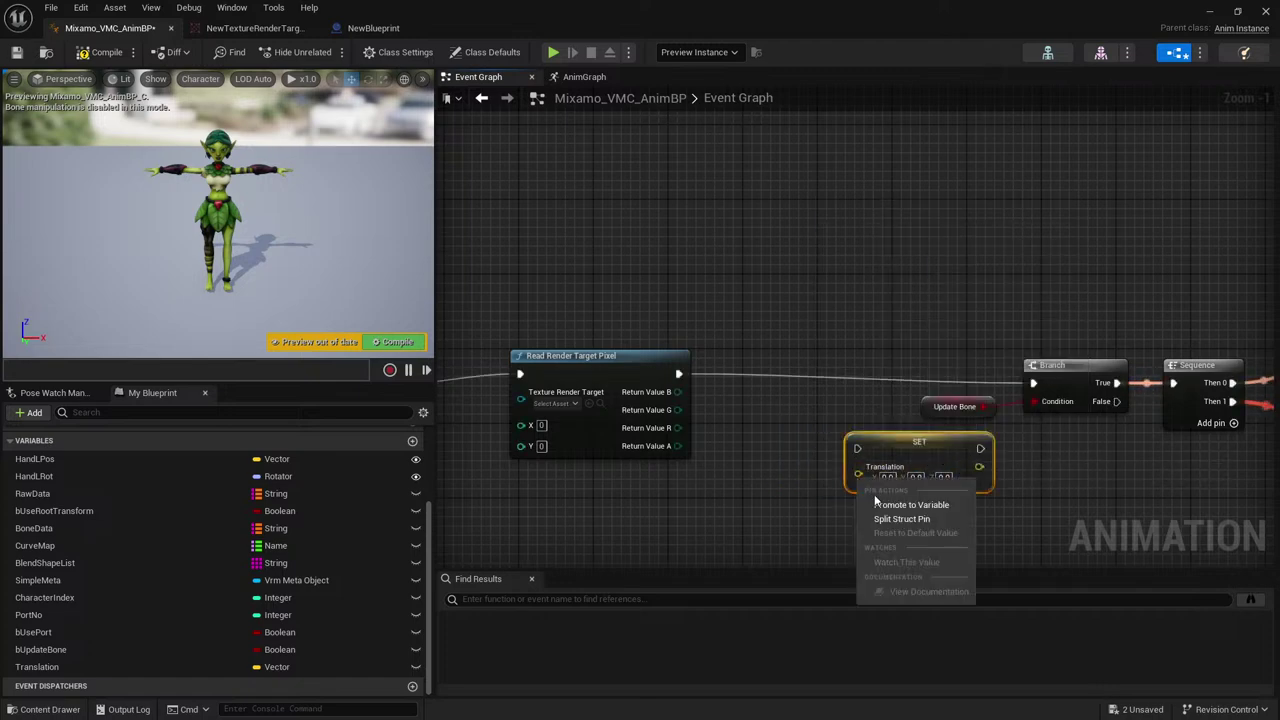
click(888, 519)
Wire Return Values B, G, R to Translation X, Y, Z and run Branch afterward.
drag(900, 457, 801, 410)
drag(678, 428, 806, 430)
drag(800, 373, 678, 373)
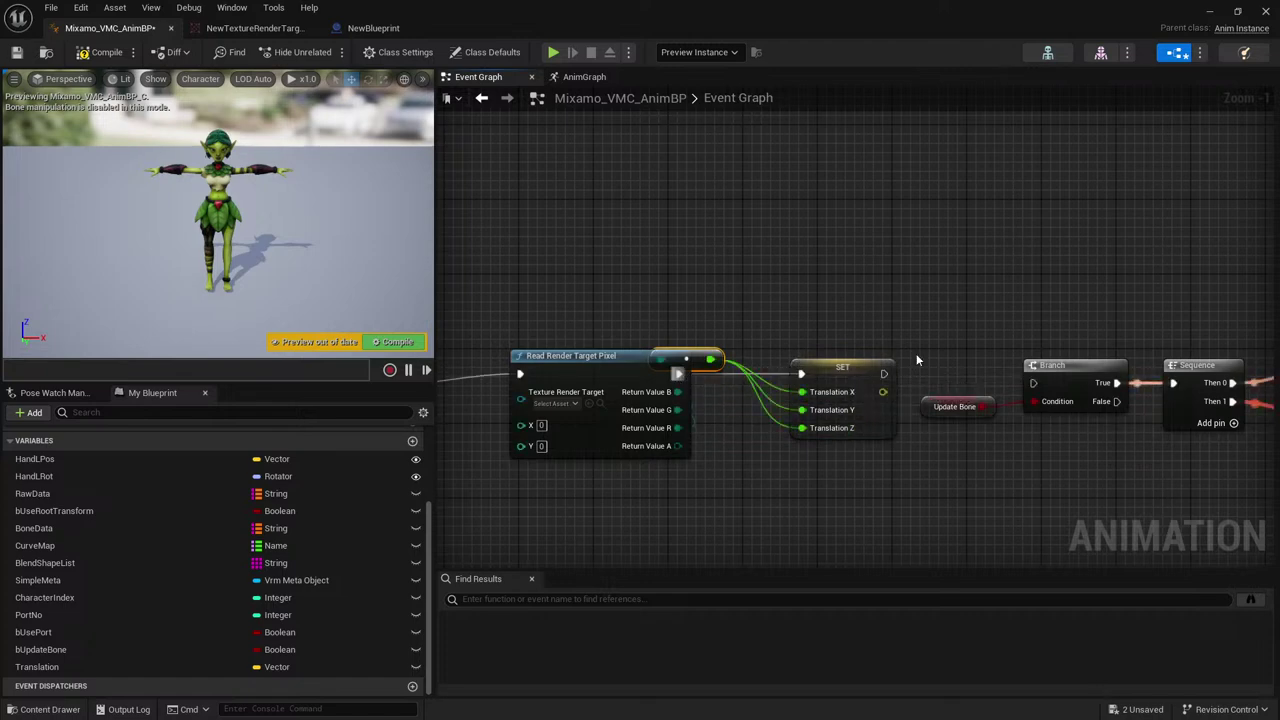
drag(882, 372, 1034, 383)
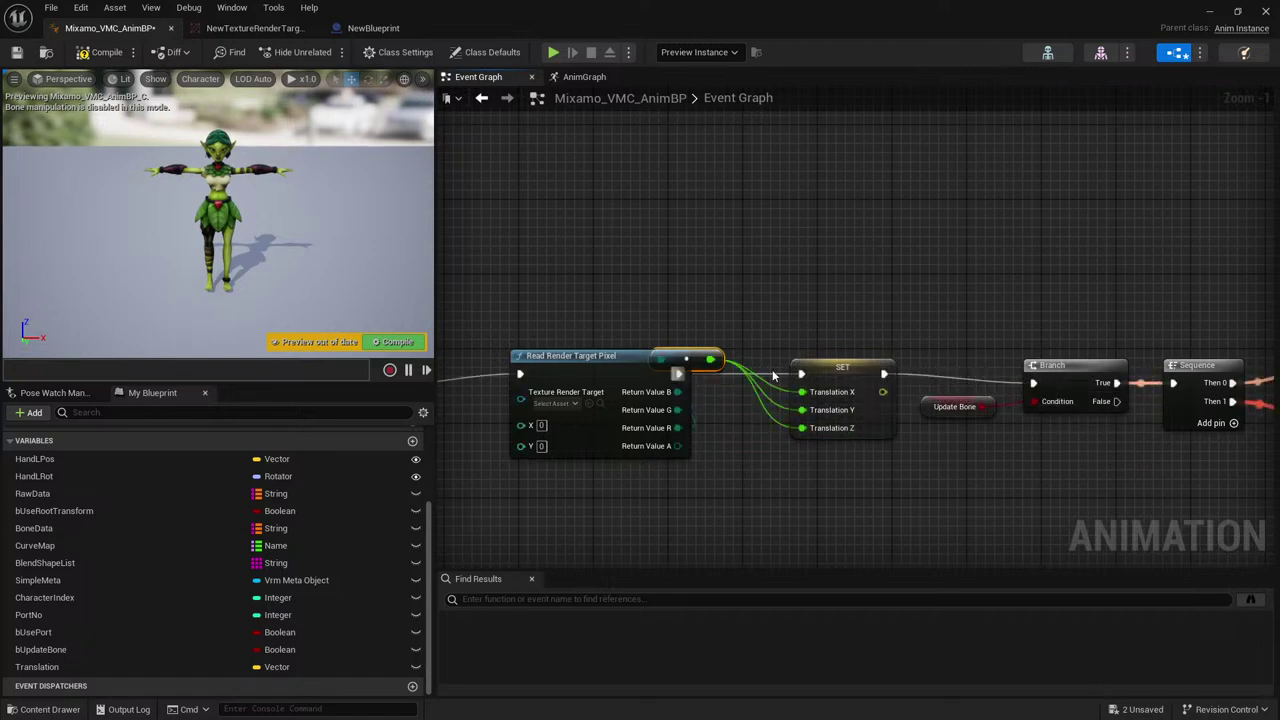
drag(694, 362, 757, 500)
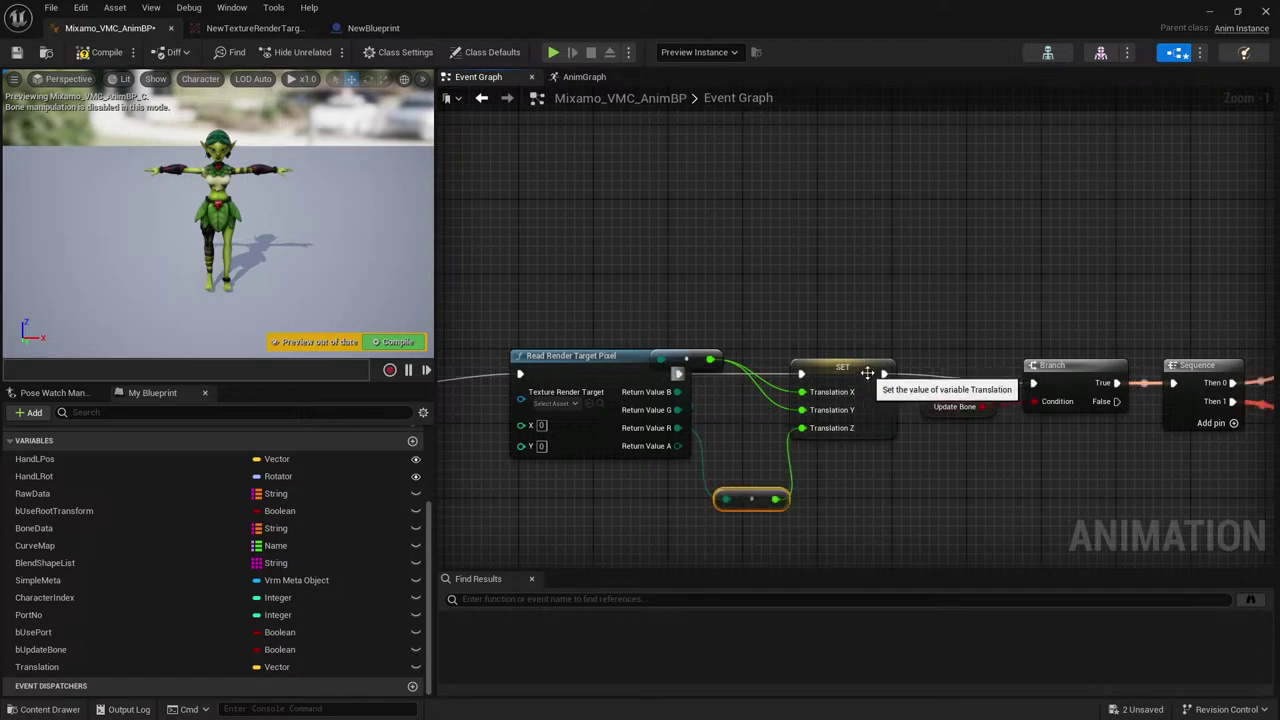
drag(860, 385, 874, 366)
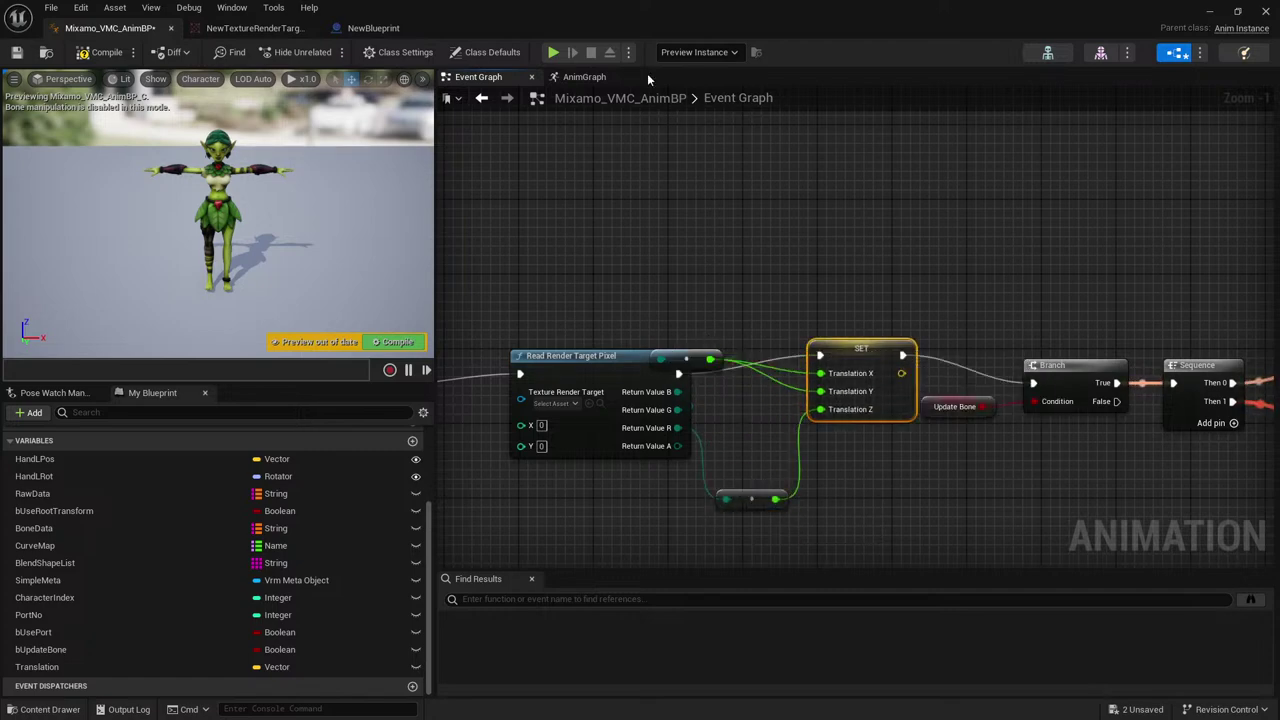
Move the Translation getter lower in the AnimGraph and save the animation blueprint.
click(584, 77)
drag(762, 162, 741, 258)
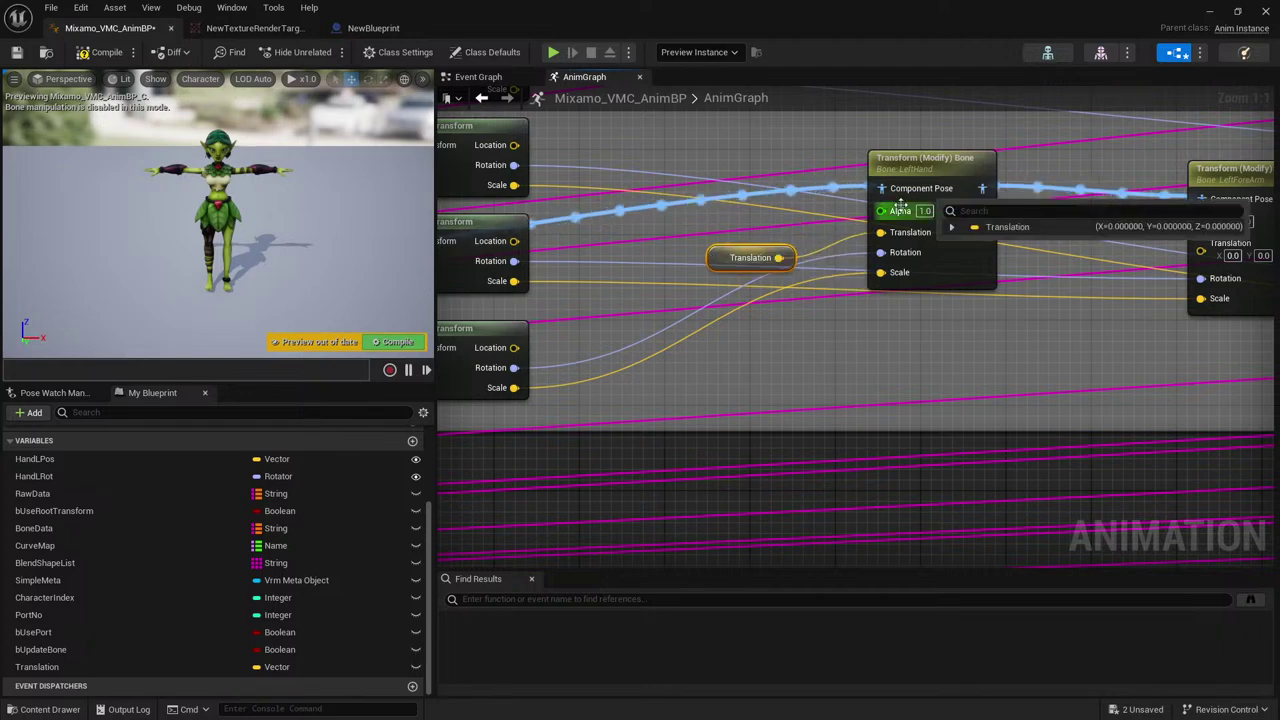
click(15, 53)
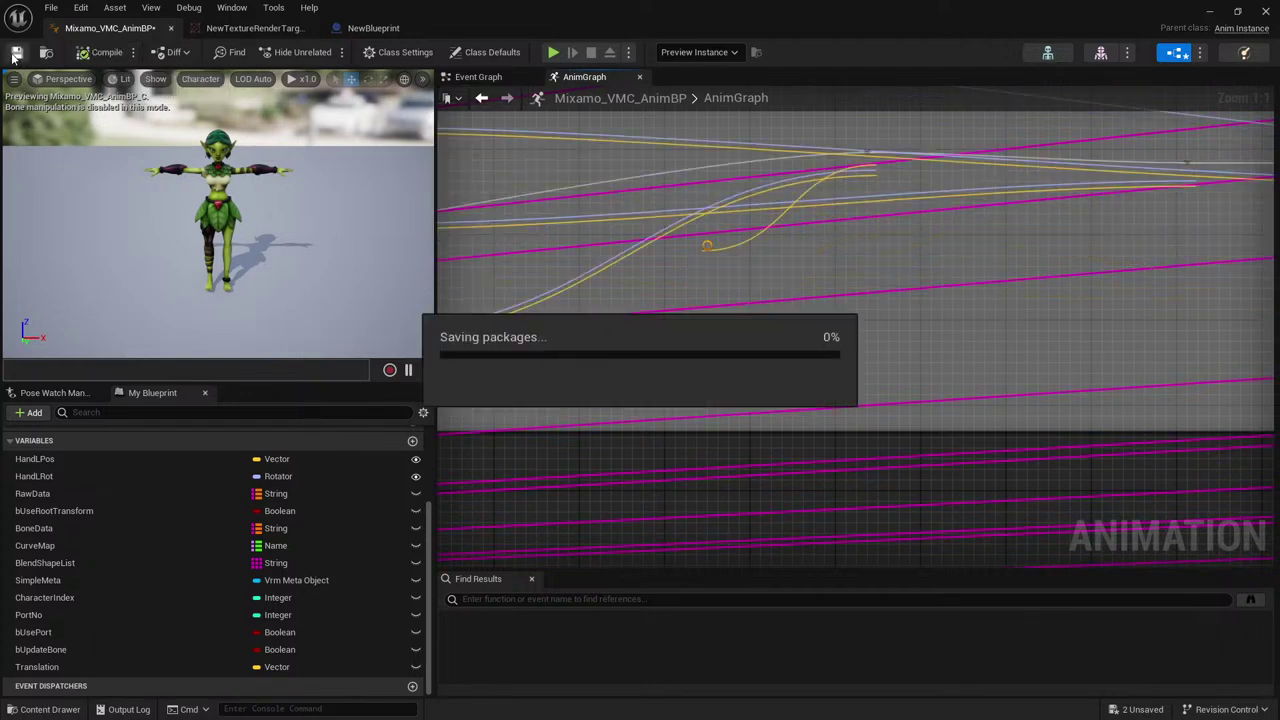
Un-maximize the Mixamo_VMC_AnimBP editor so the level editor and TouchDesigner show behind it.
scroll(300, 180, down, 3)
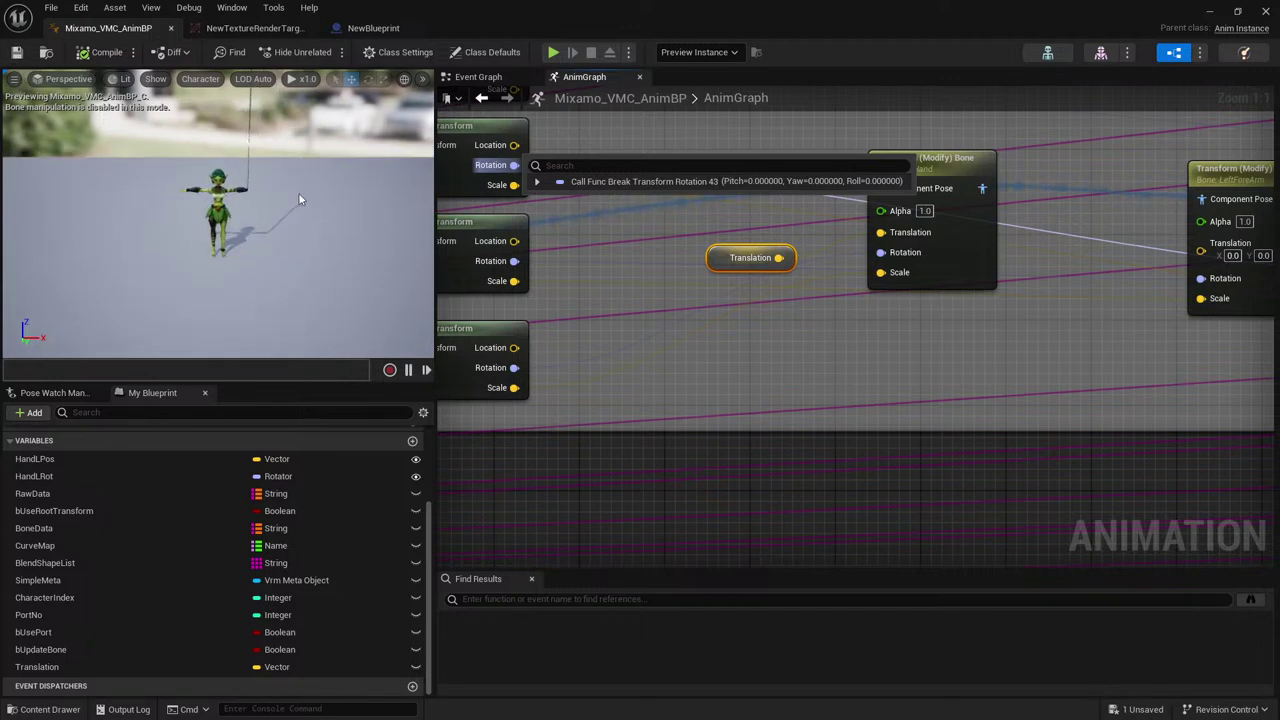
scroll(268, 209, down, 2)
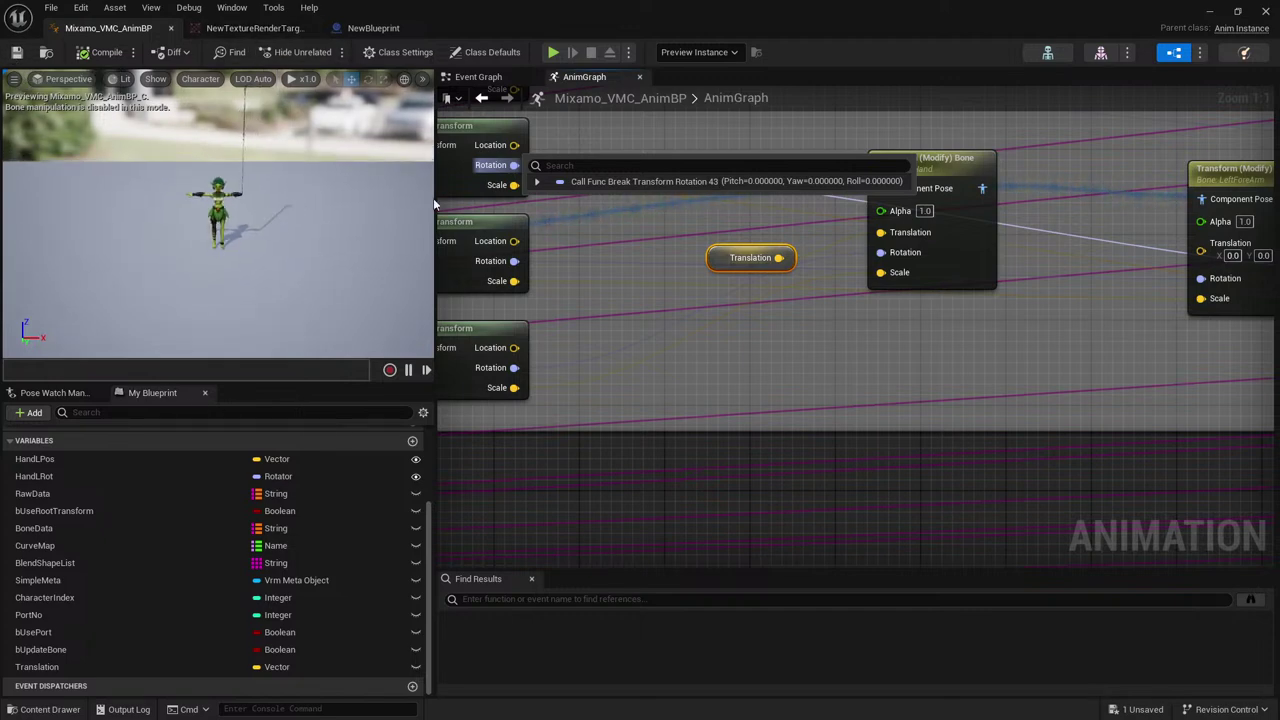
drag(769, 22, 643, 123)
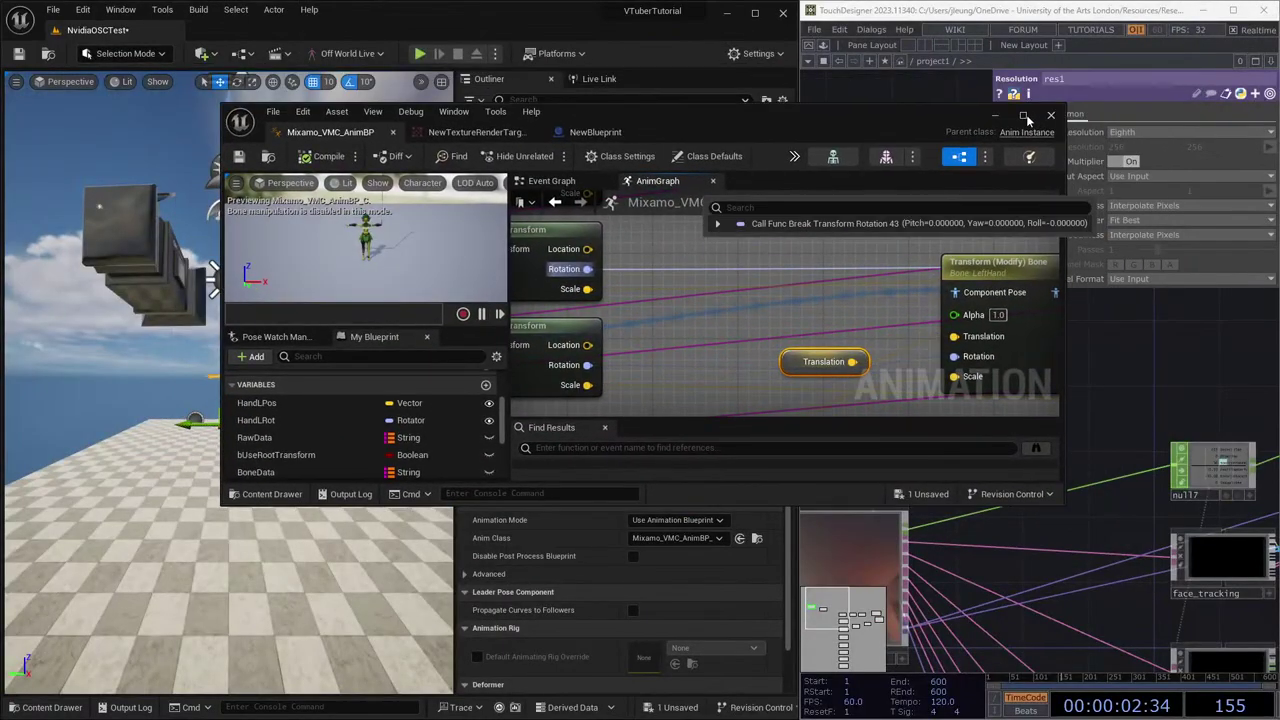
Check the NewTextureRenderTarget preview and size, then run and stop a brief play-test.
click(472, 132)
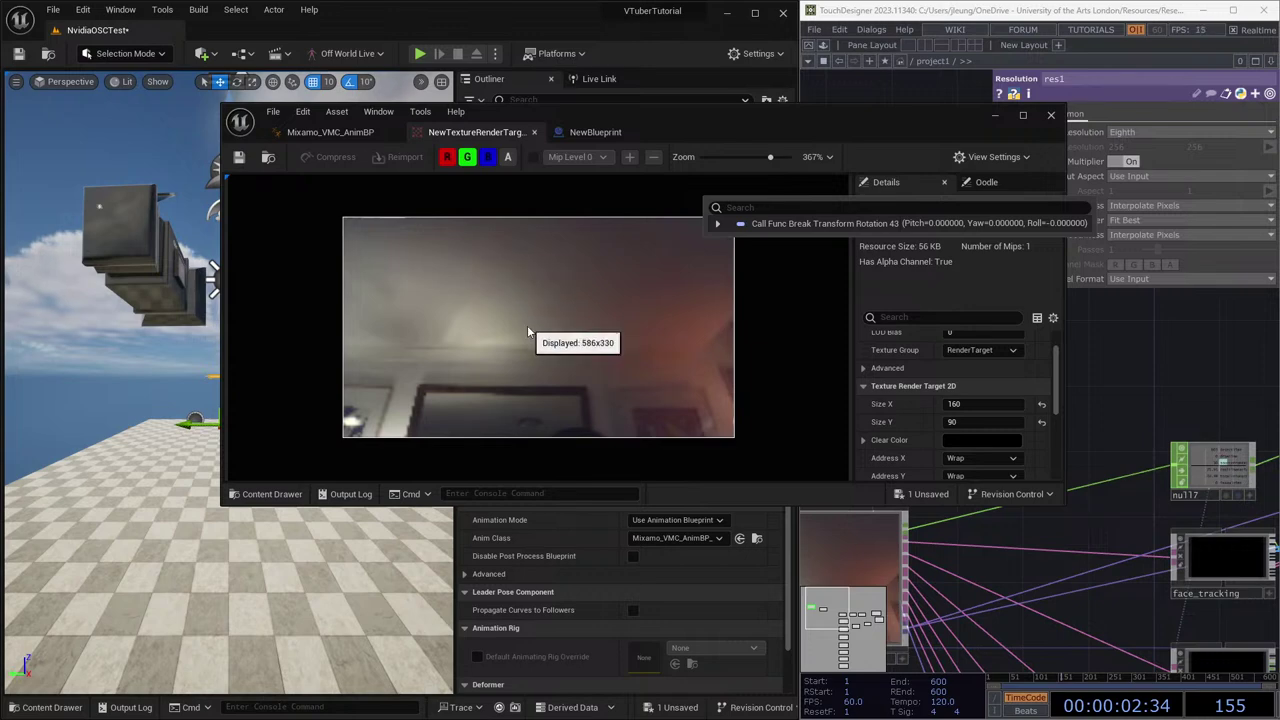
click(327, 136)
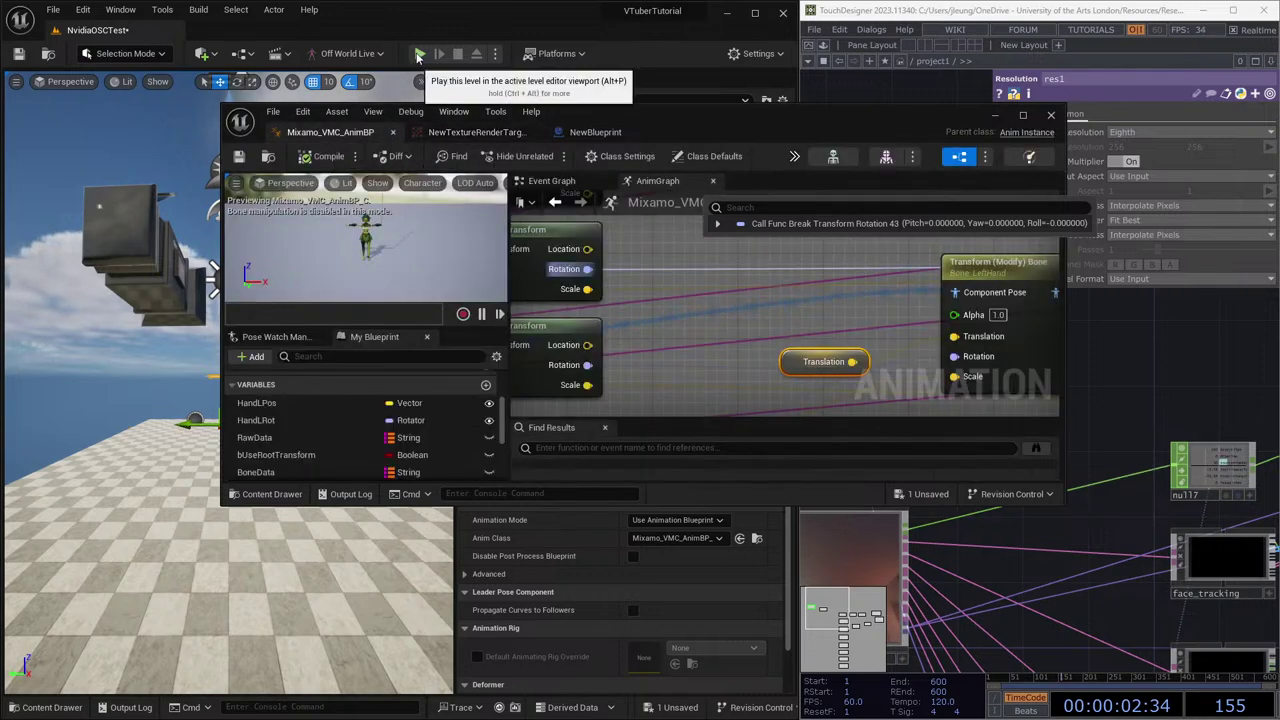
click(420, 53)
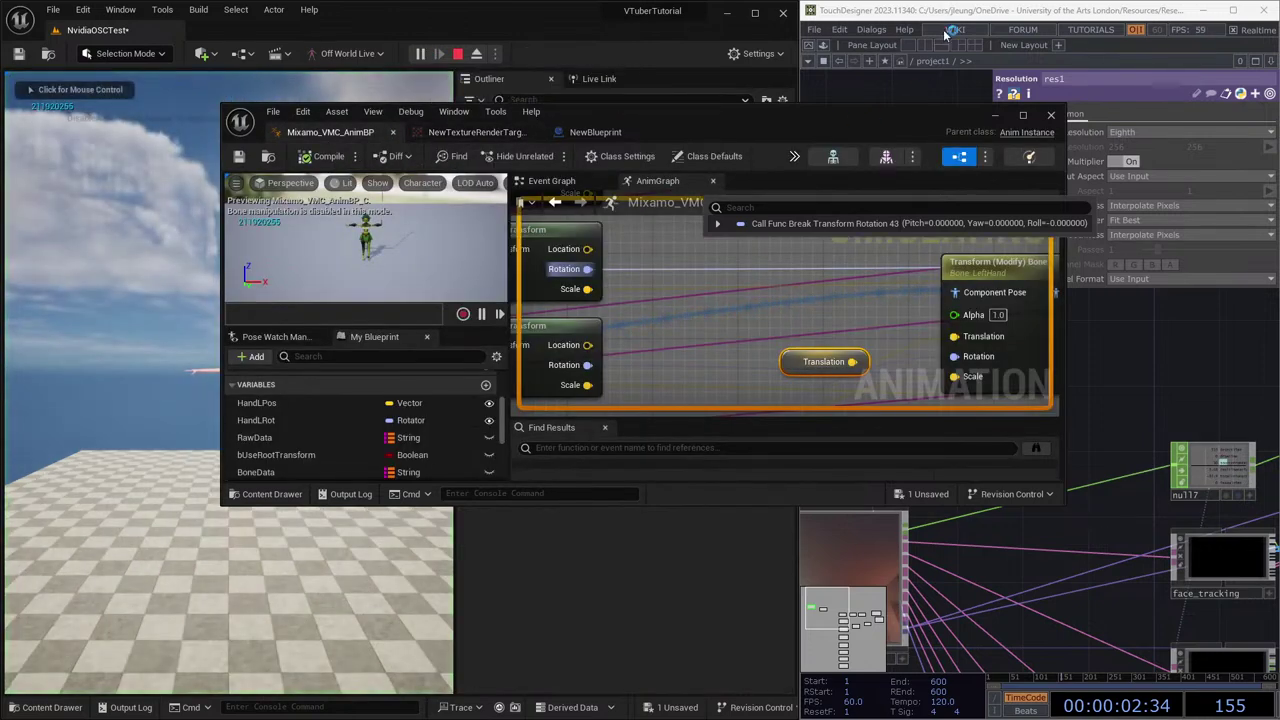
click(458, 54)
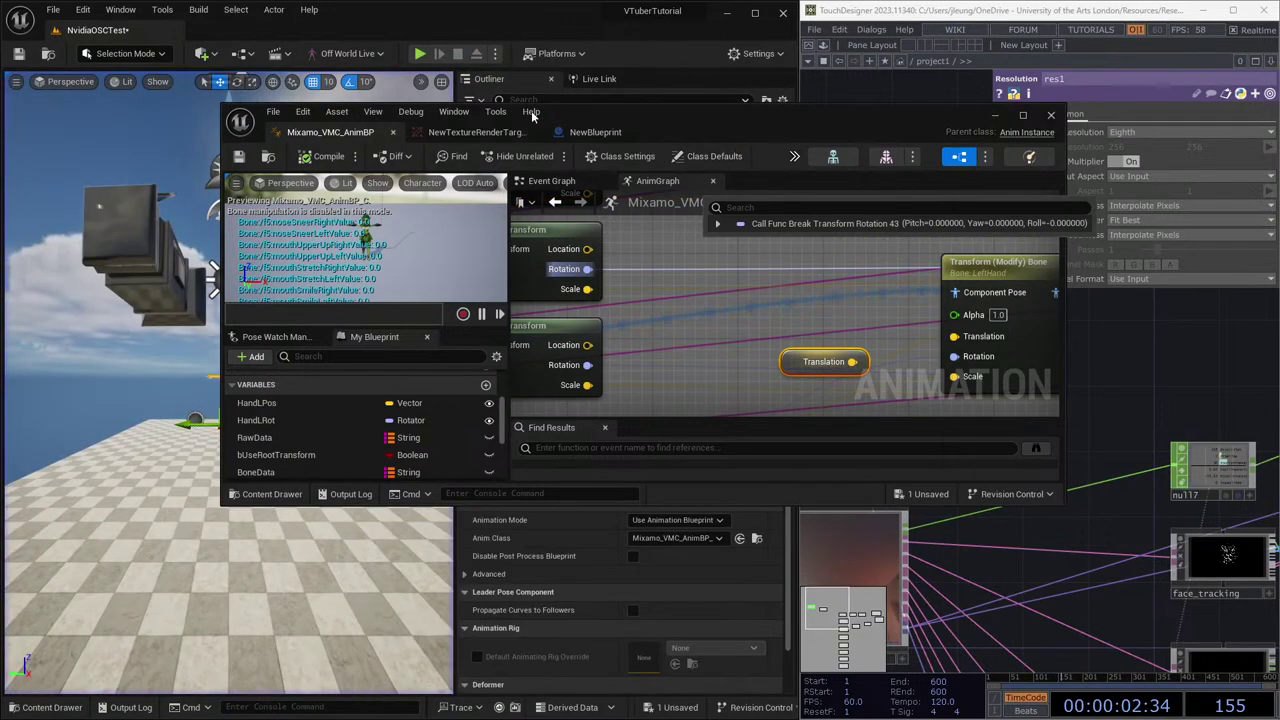
Close the AnimBP editor and pan the TouchDesigner network to see more nodes.
click(997, 116)
scroll(993, 480, down, 5)
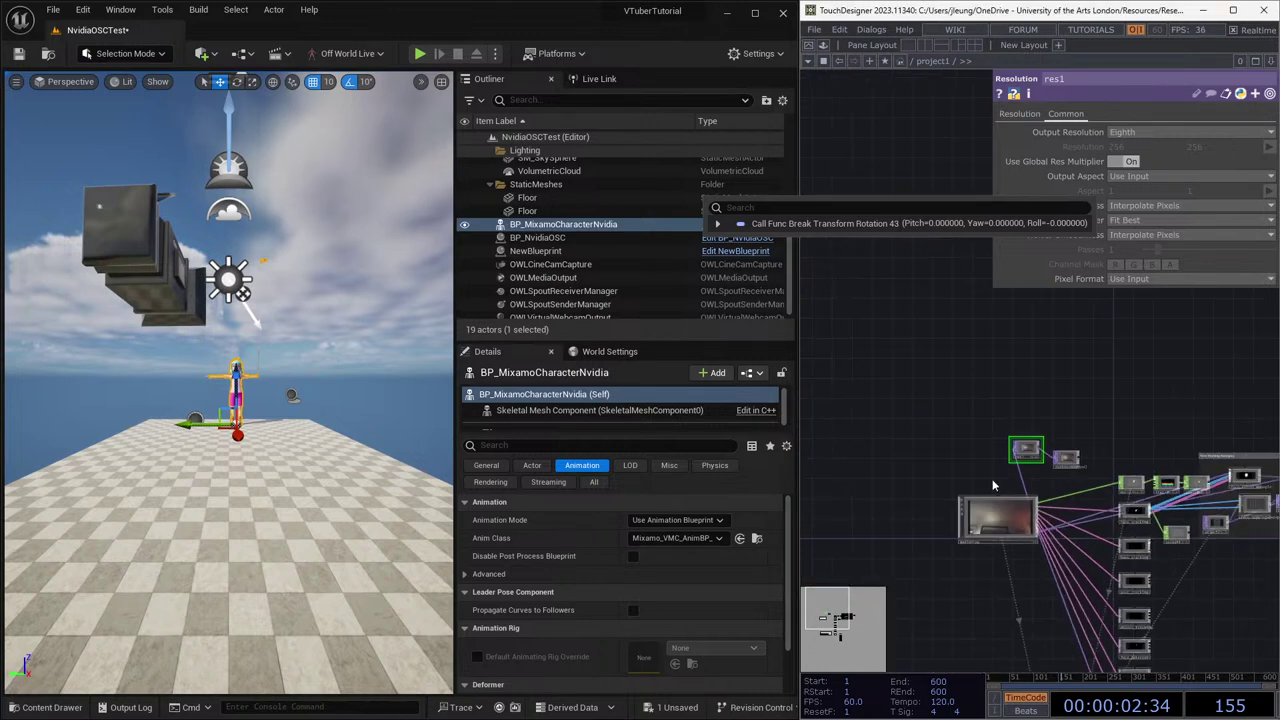
drag(912, 370, 898, 353)
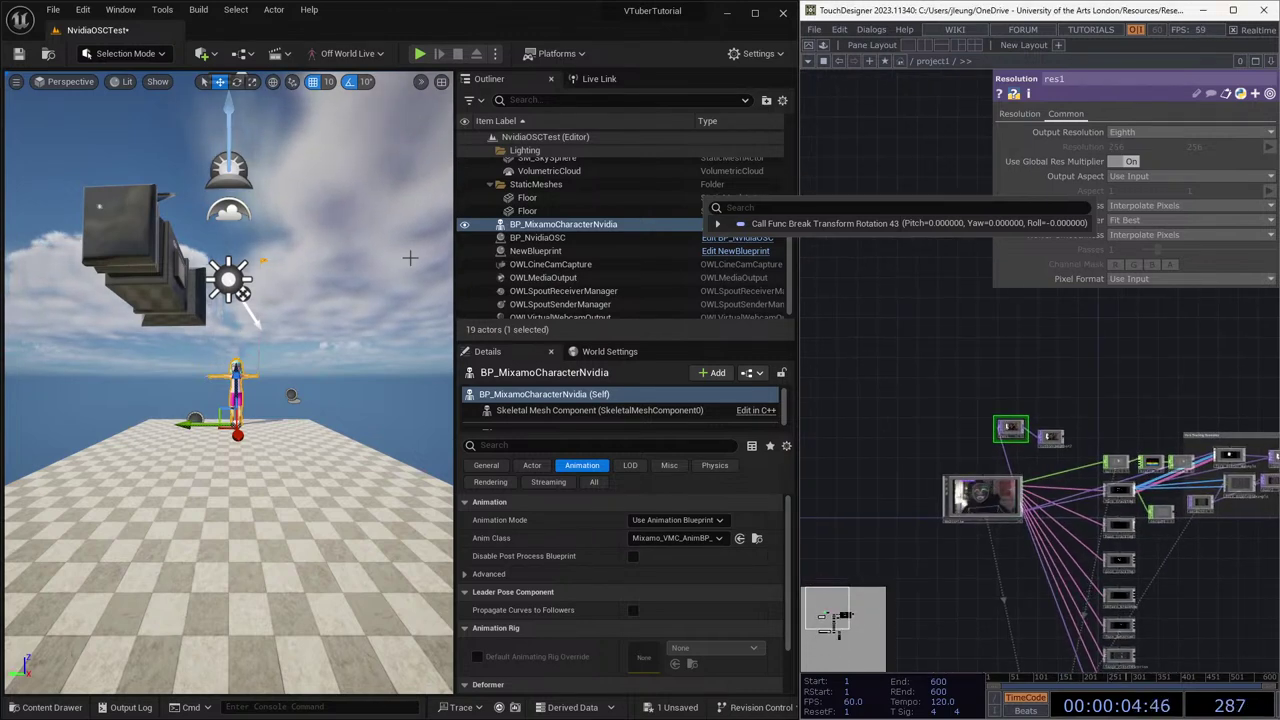
scroll(250, 328, up, 5)
scroll(250, 328, up, 2)
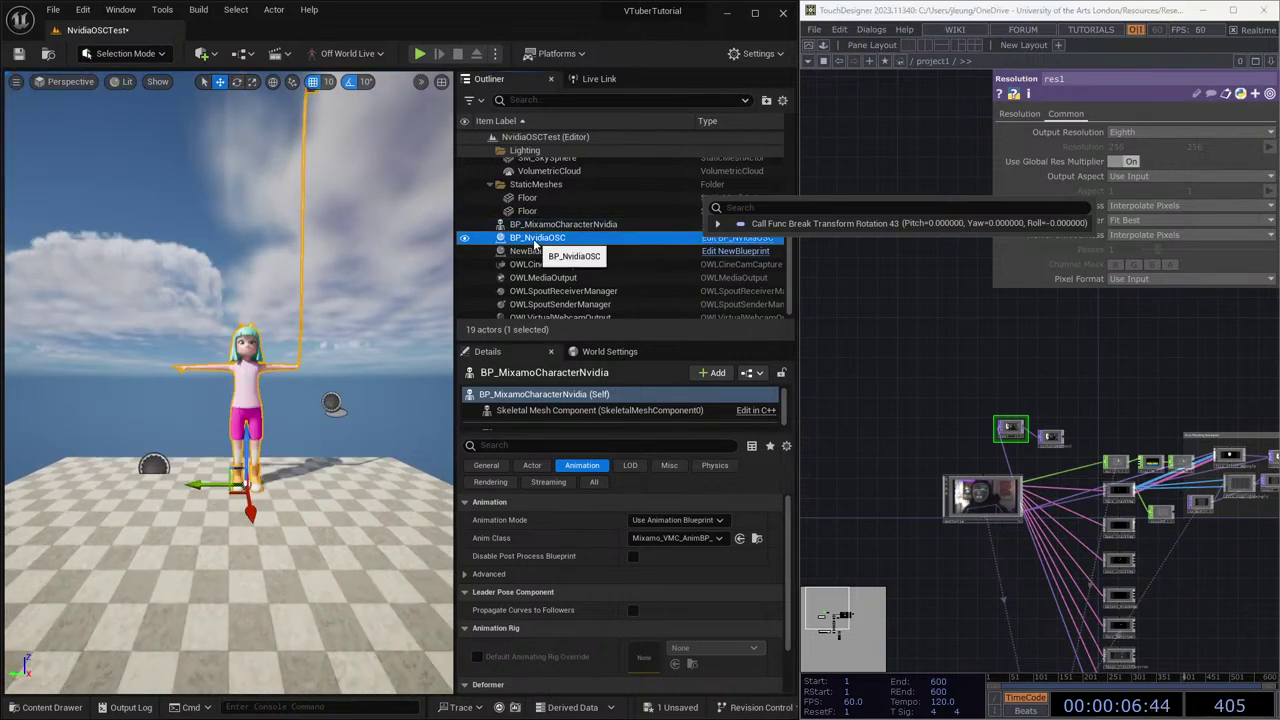
Select BP_NvidiaOSC, show all its Details properties, and change Port from 10000 to 6904.
click(535, 238)
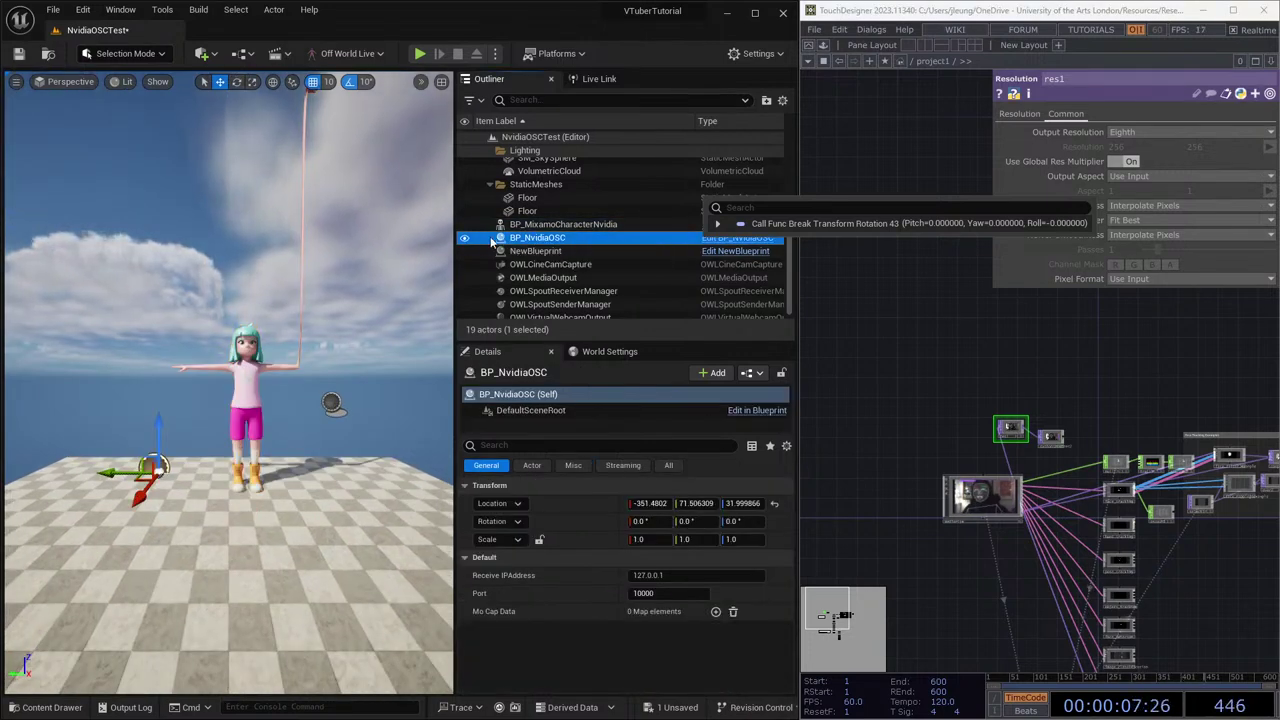
click(670, 466)
scroll(603, 563, down, 10)
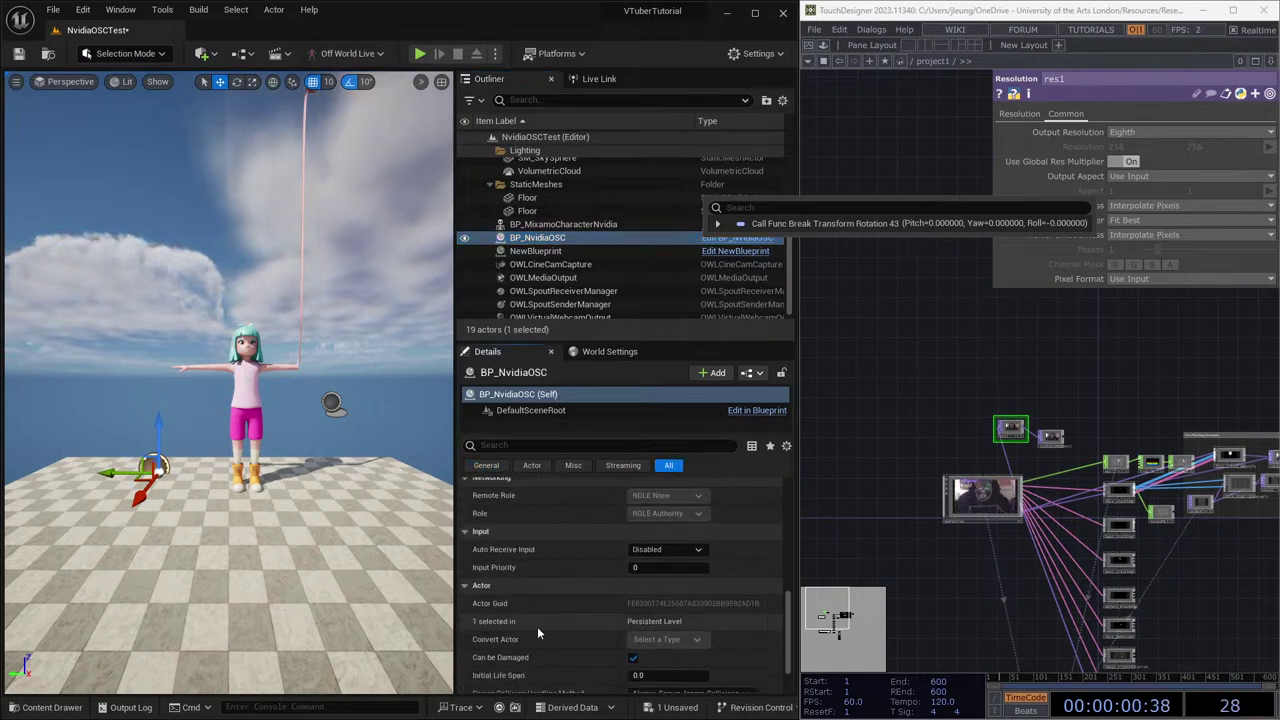
click(537, 626)
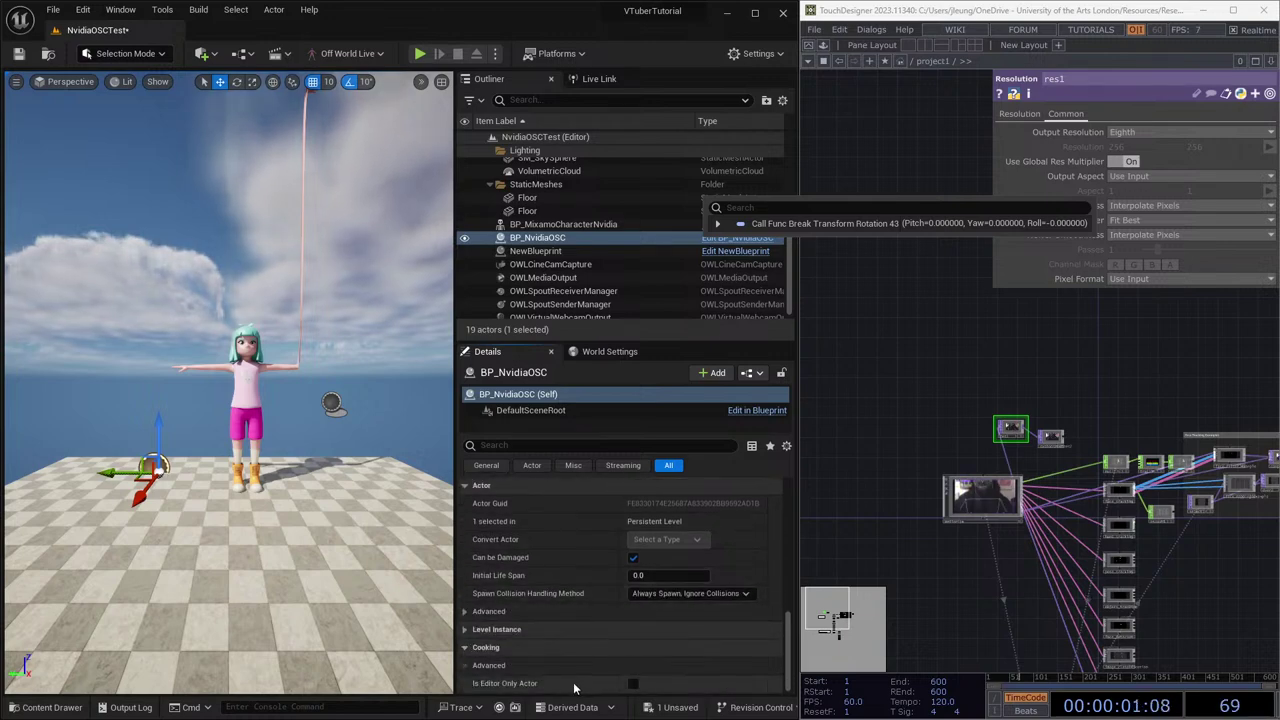
scroll(508, 619, up, 3)
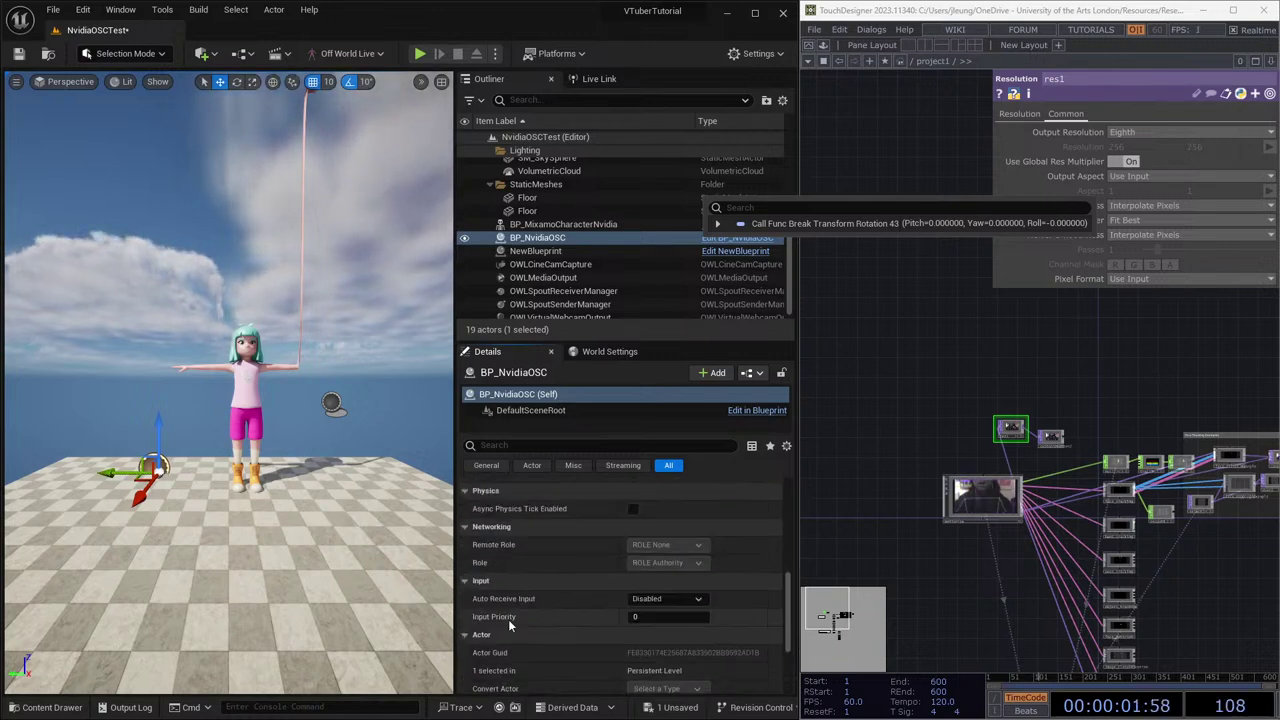
scroll(648, 569, up, 3)
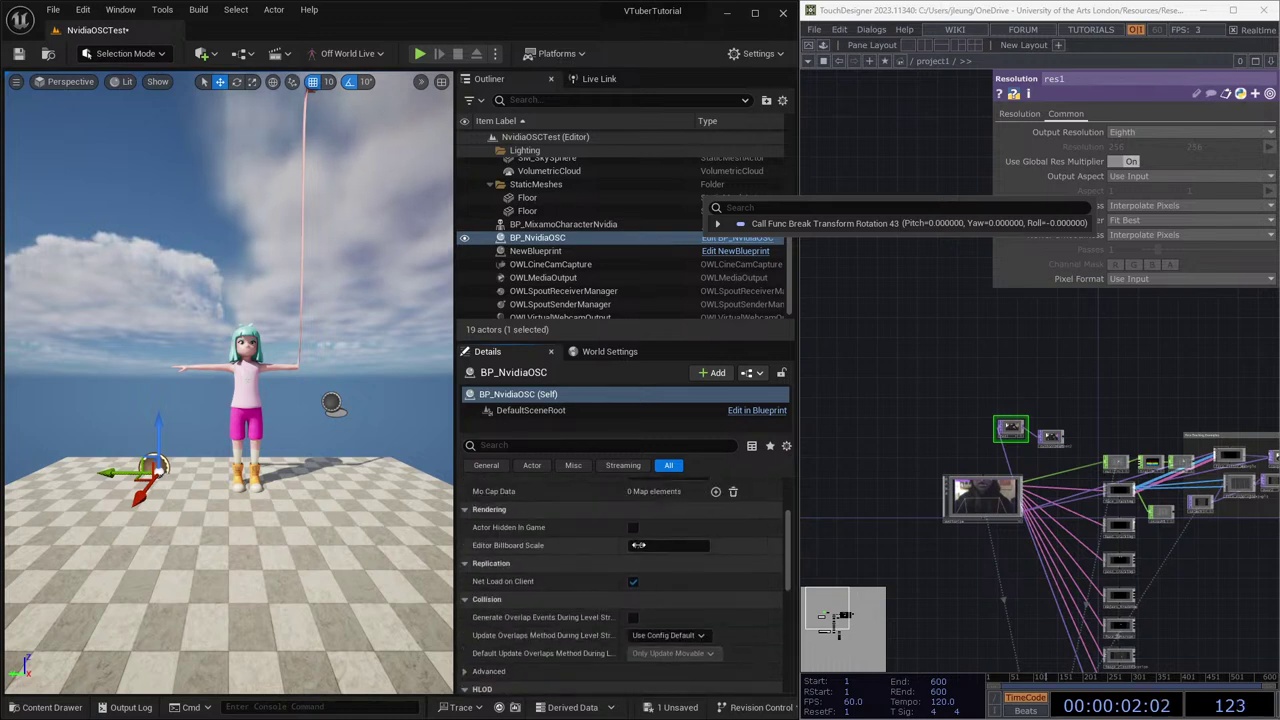
scroll(638, 540, up, 3)
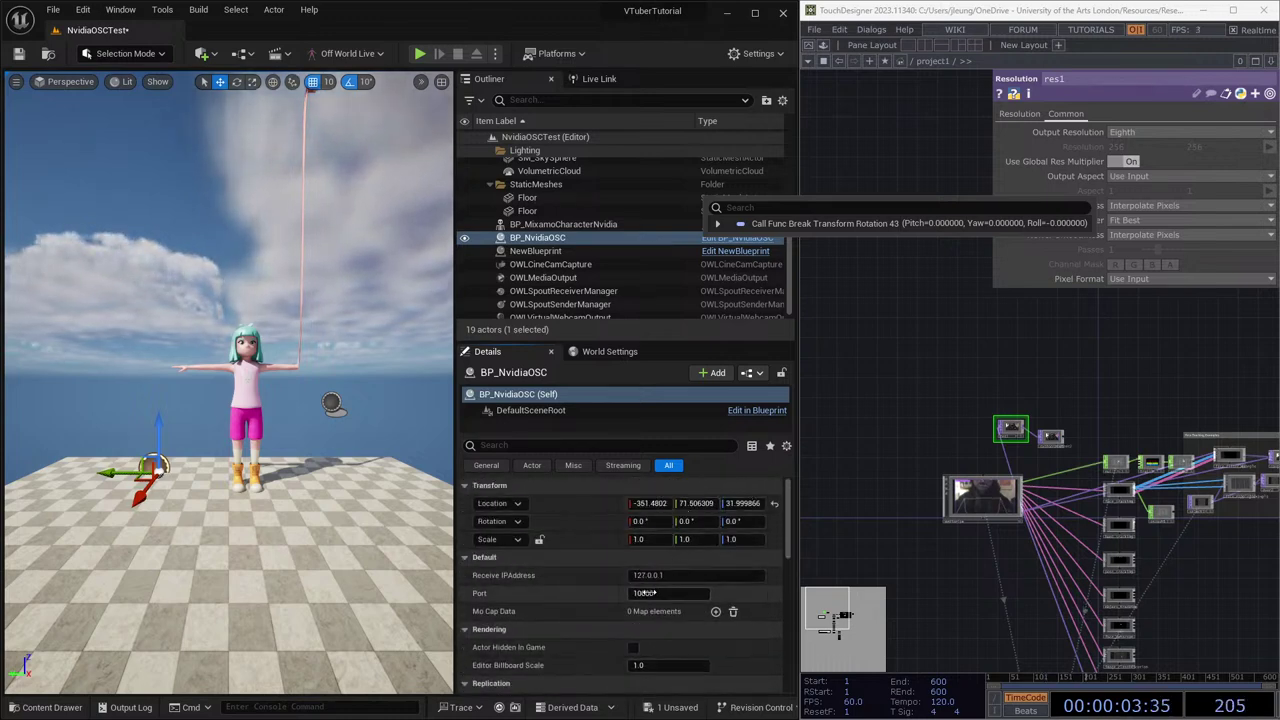
click(651, 593)
text(6904)
key(Return)
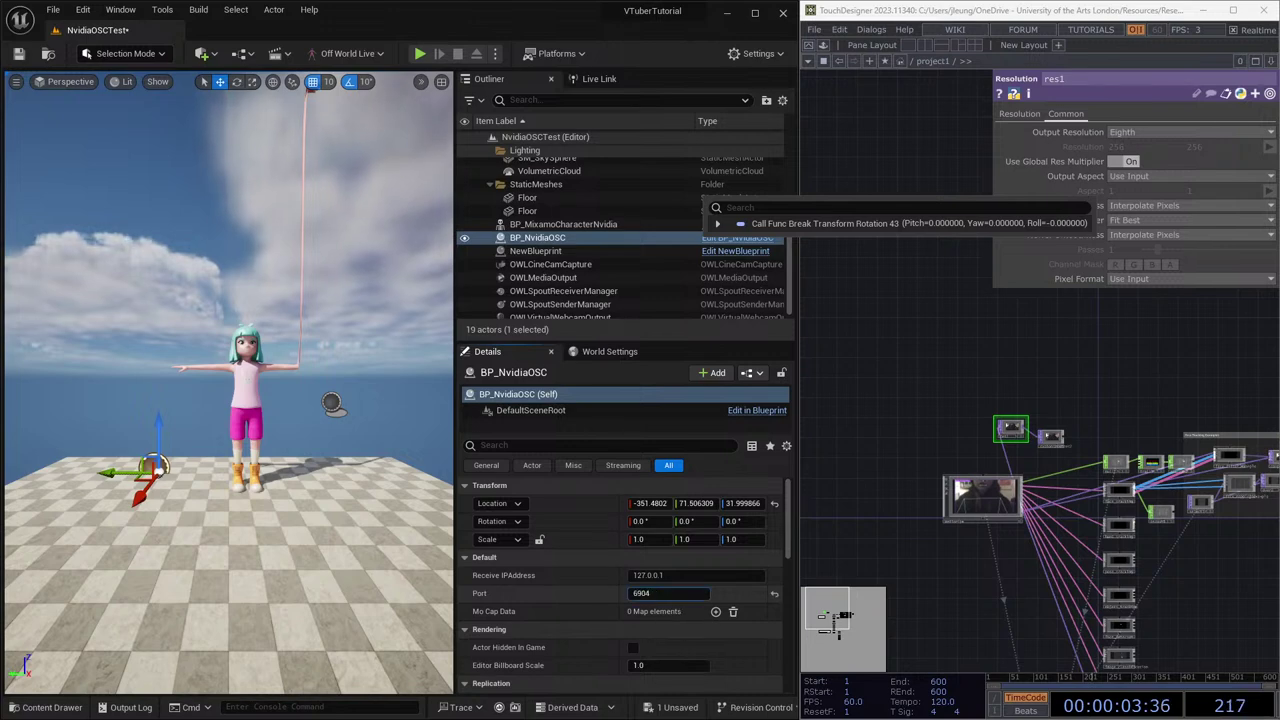
Play-test on port 6904, stop with Esc, then select BP_MixamoCharacterNvidia and widen Unreal's window.
click(416, 55)
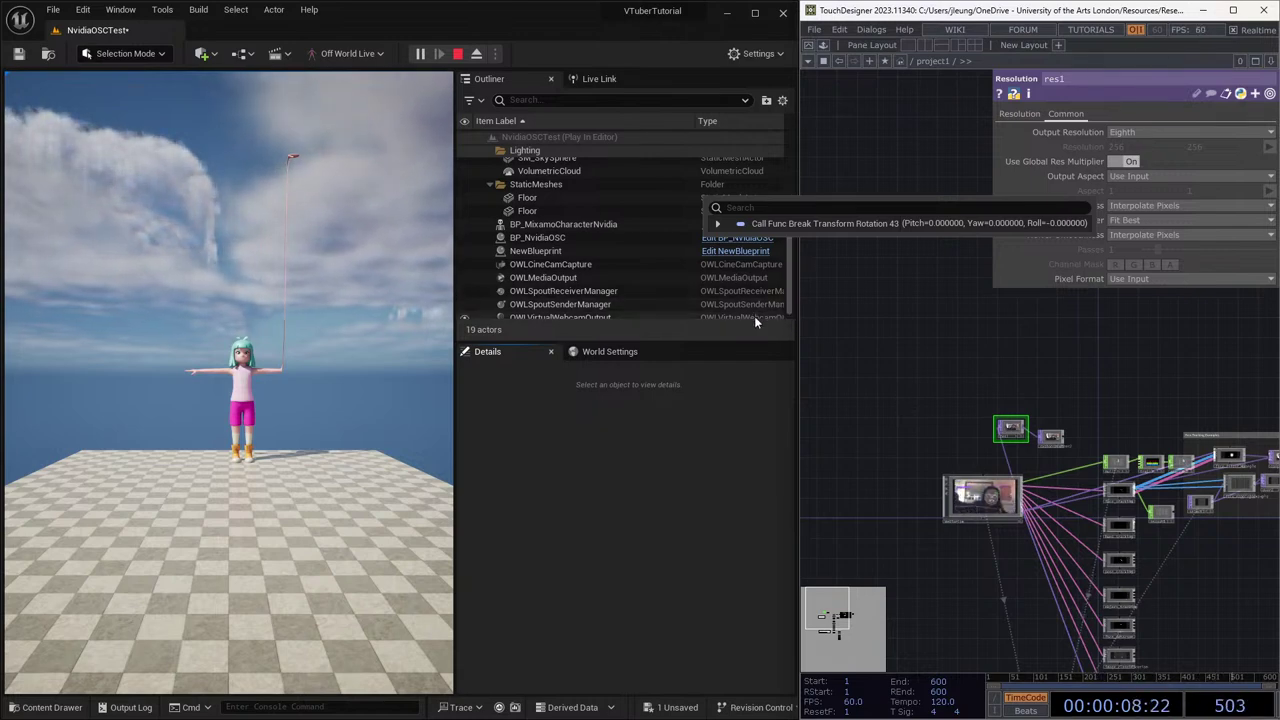
mouse_move(795, 300)
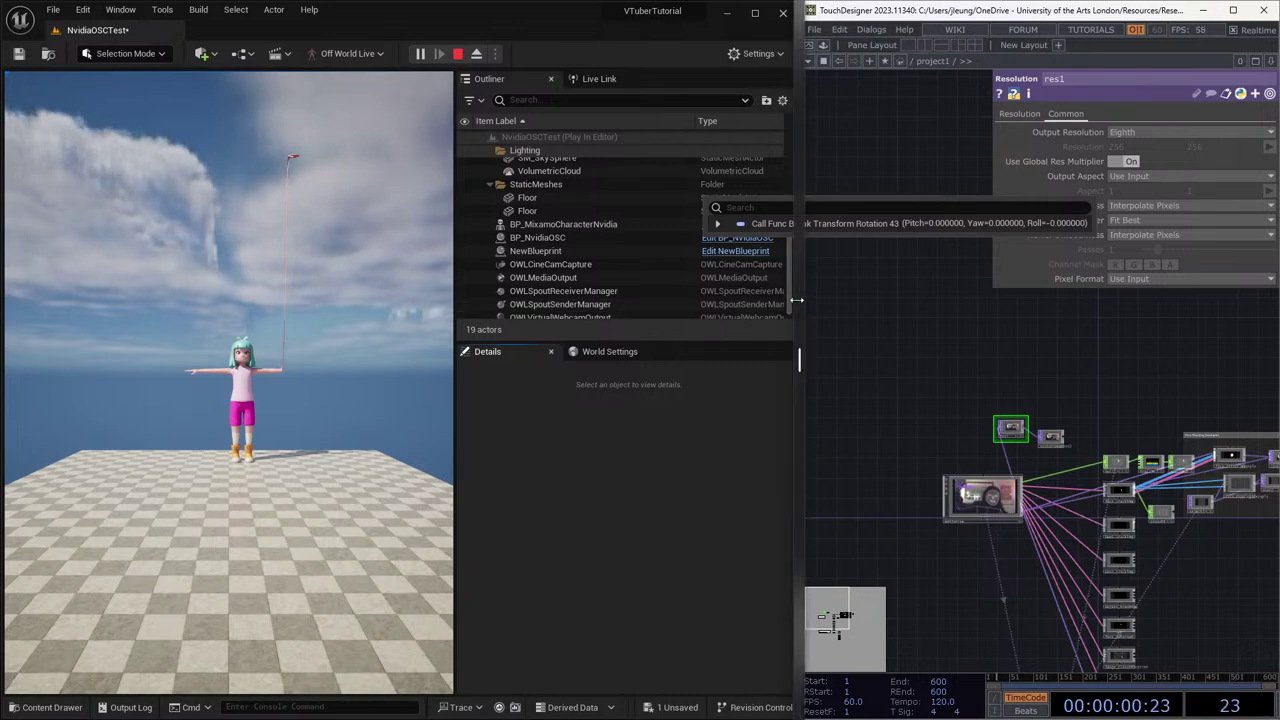
drag(797, 300, 792, 298)
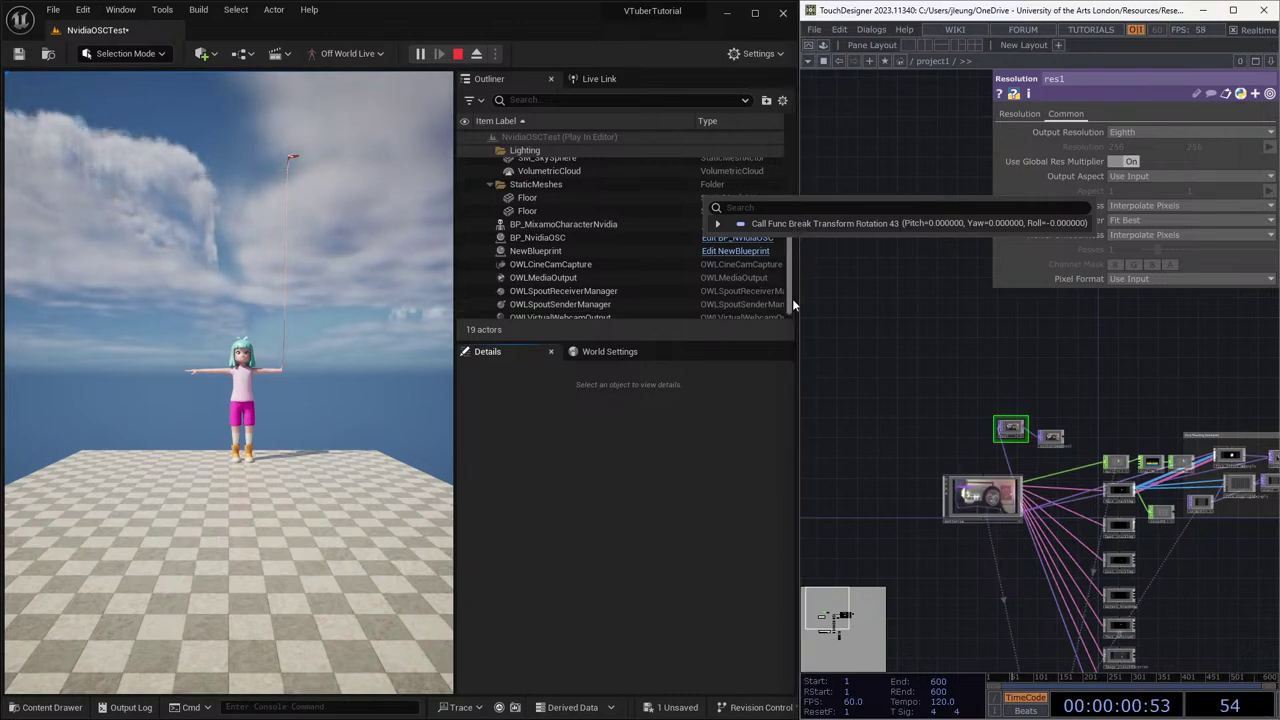
click(232, 173)
key(s)
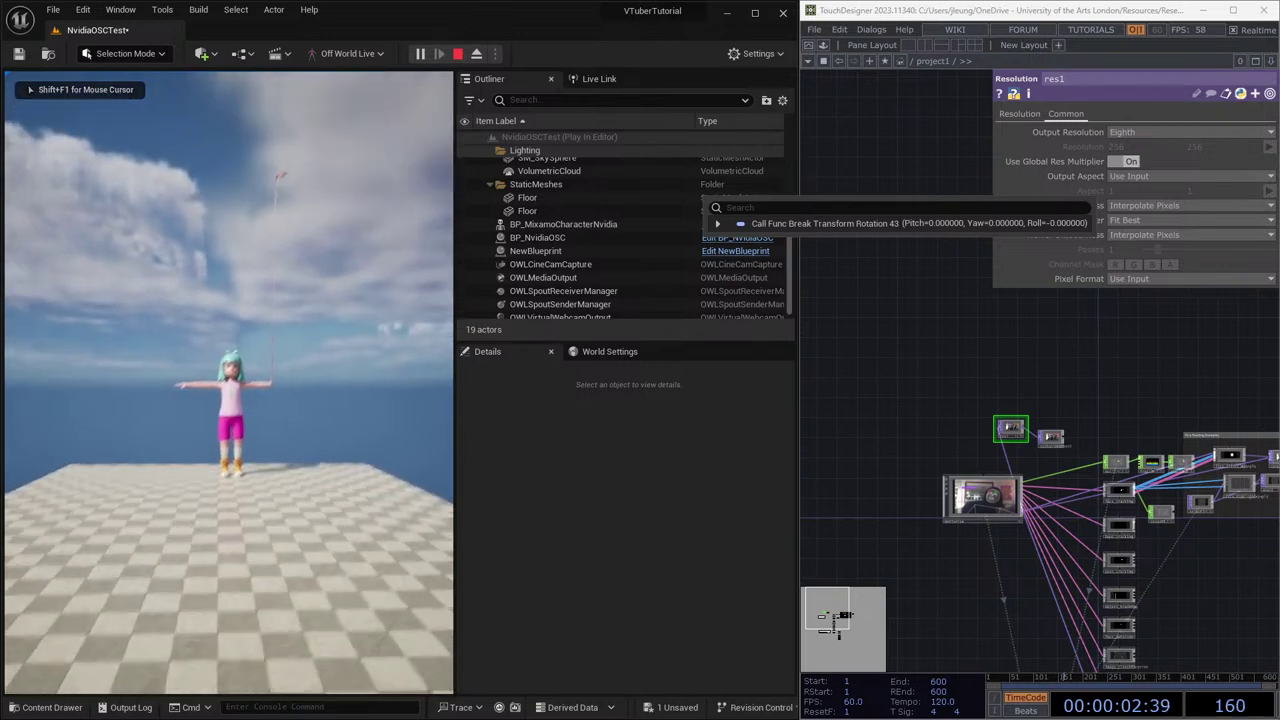
key(Escape)
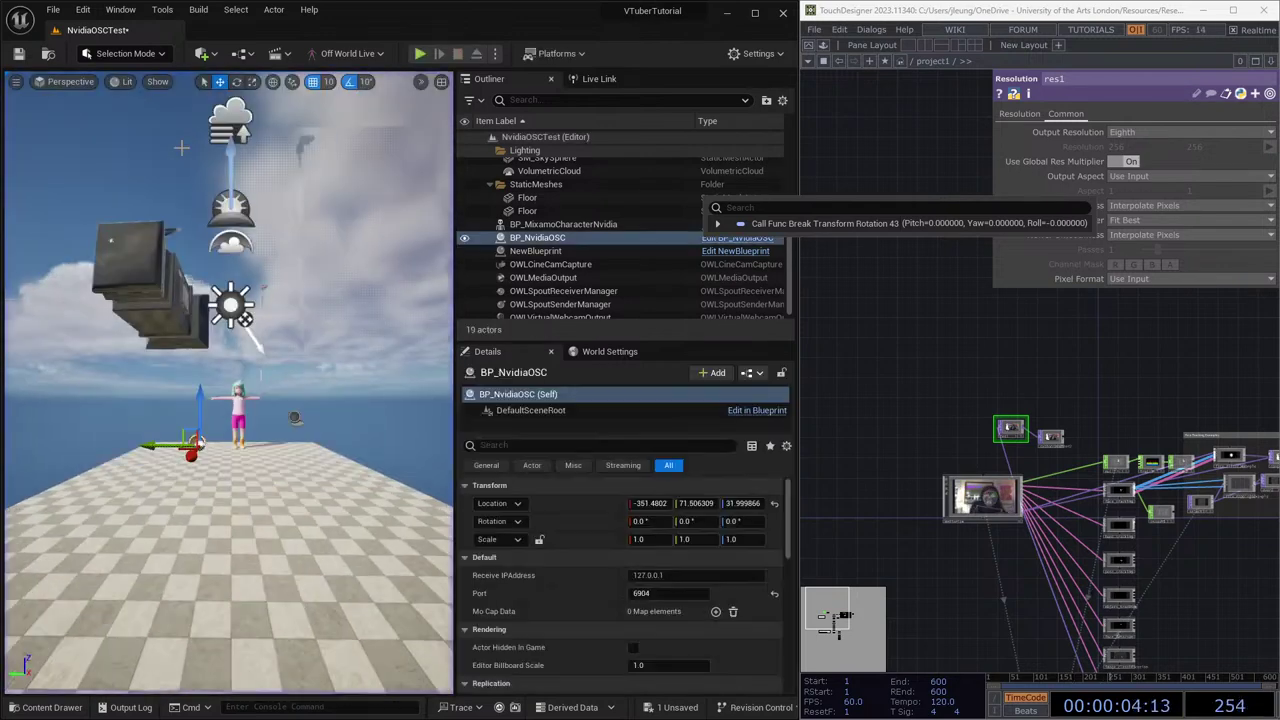
click(660, 224)
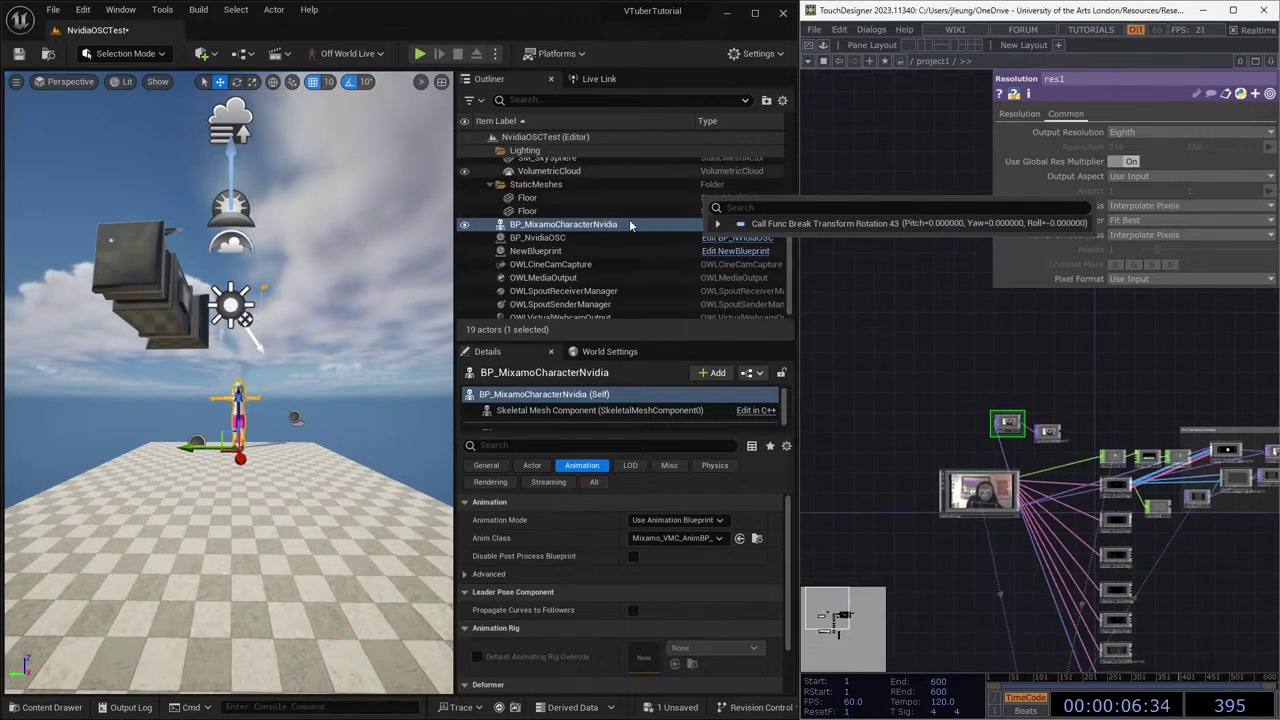
drag(800, 75, 1015, 78)
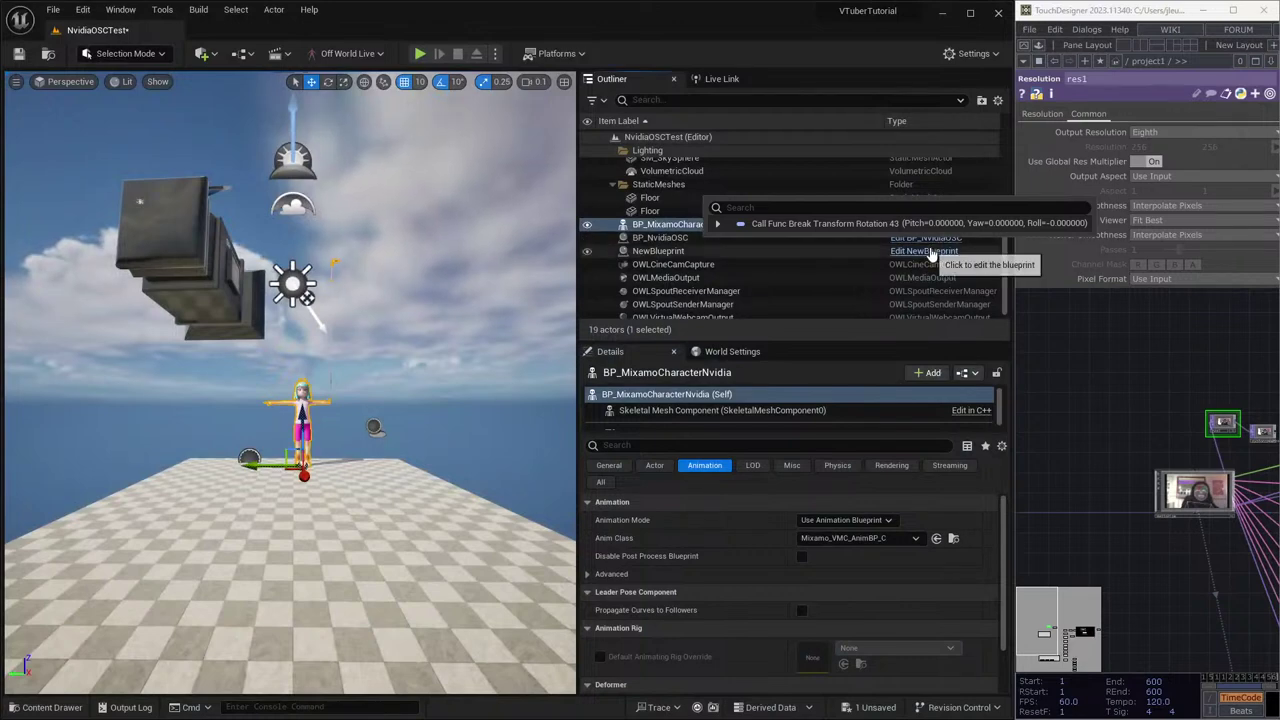
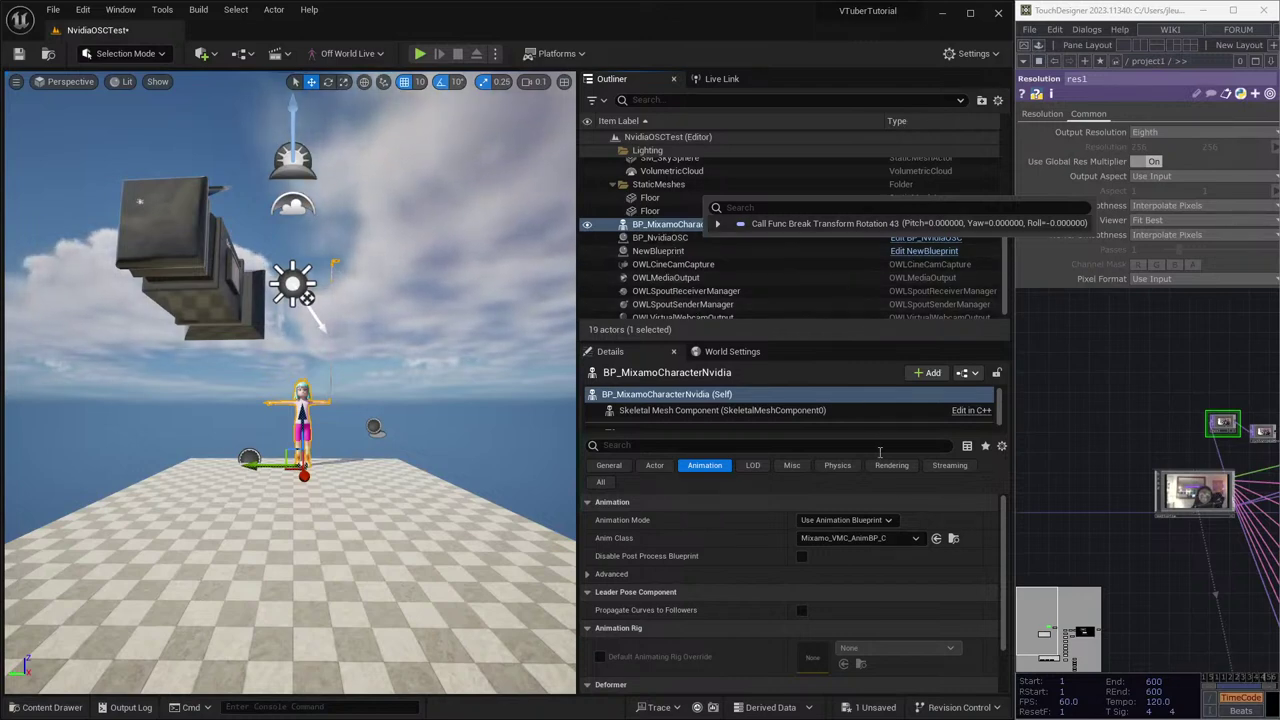
Open Mixamo_VMC_AnimBP from the Content Drawer's MixamoAvatar1 folder in the Animation Blueprint editor.
click(953, 537)
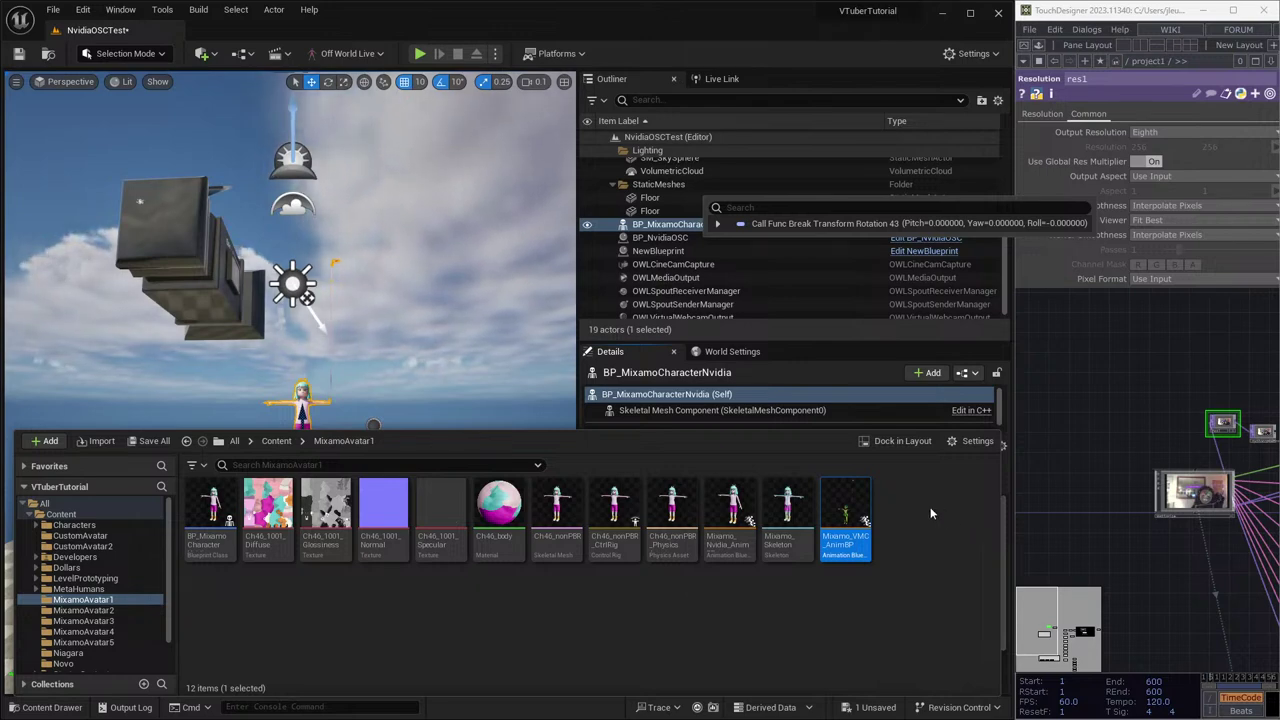
double_click(846, 512)
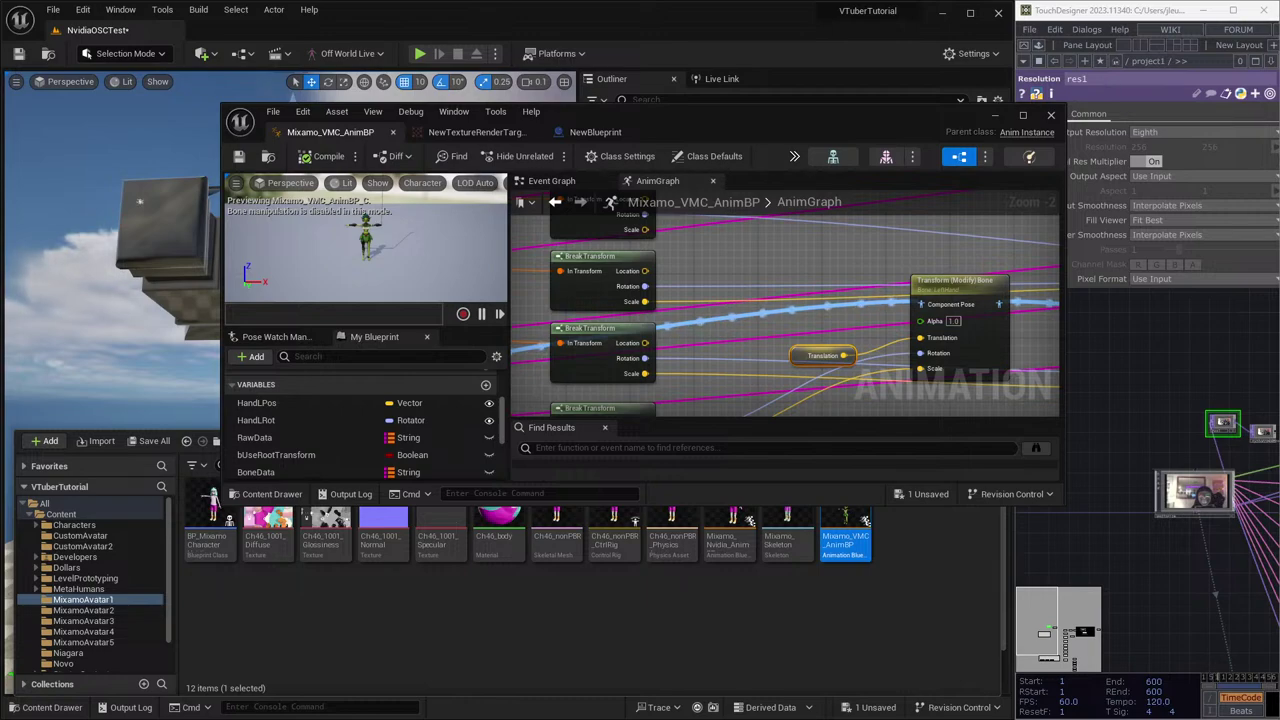
Maximize the editor and insert intermediate nodes on the colour channel wires in the Event Graph.
click(1022, 116)
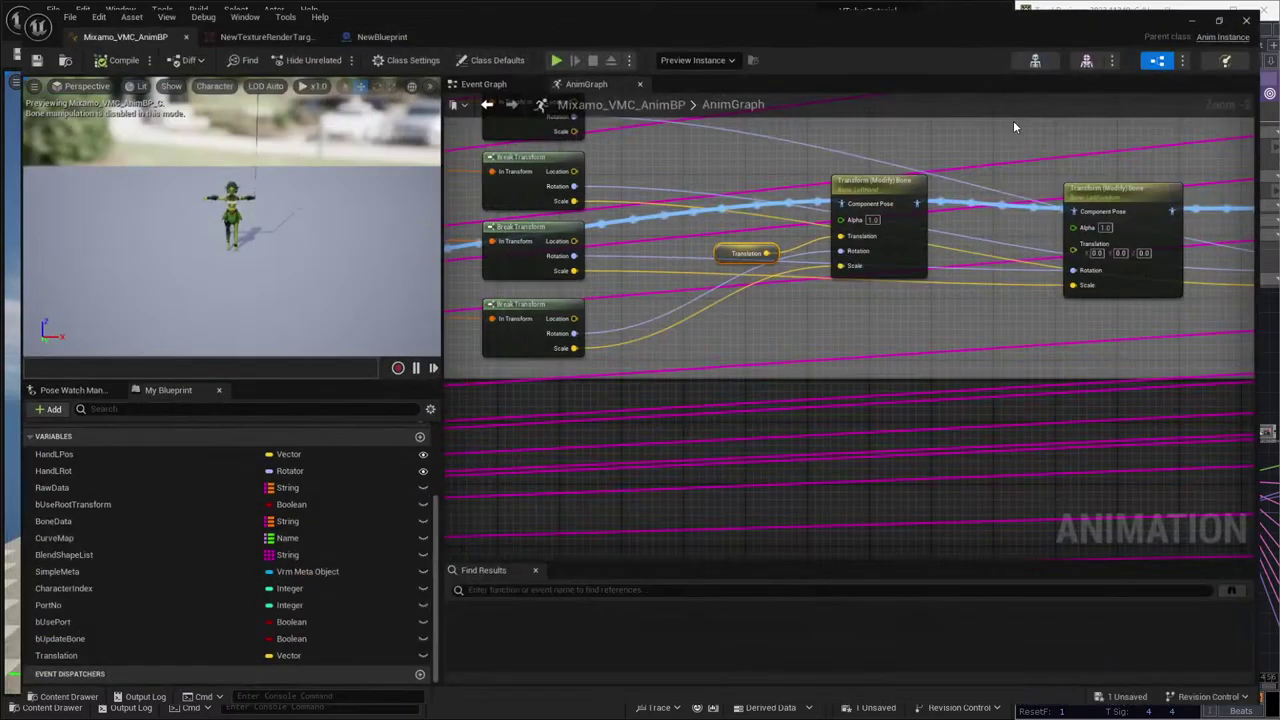
click(478, 77)
scroll(815, 362, down, 1)
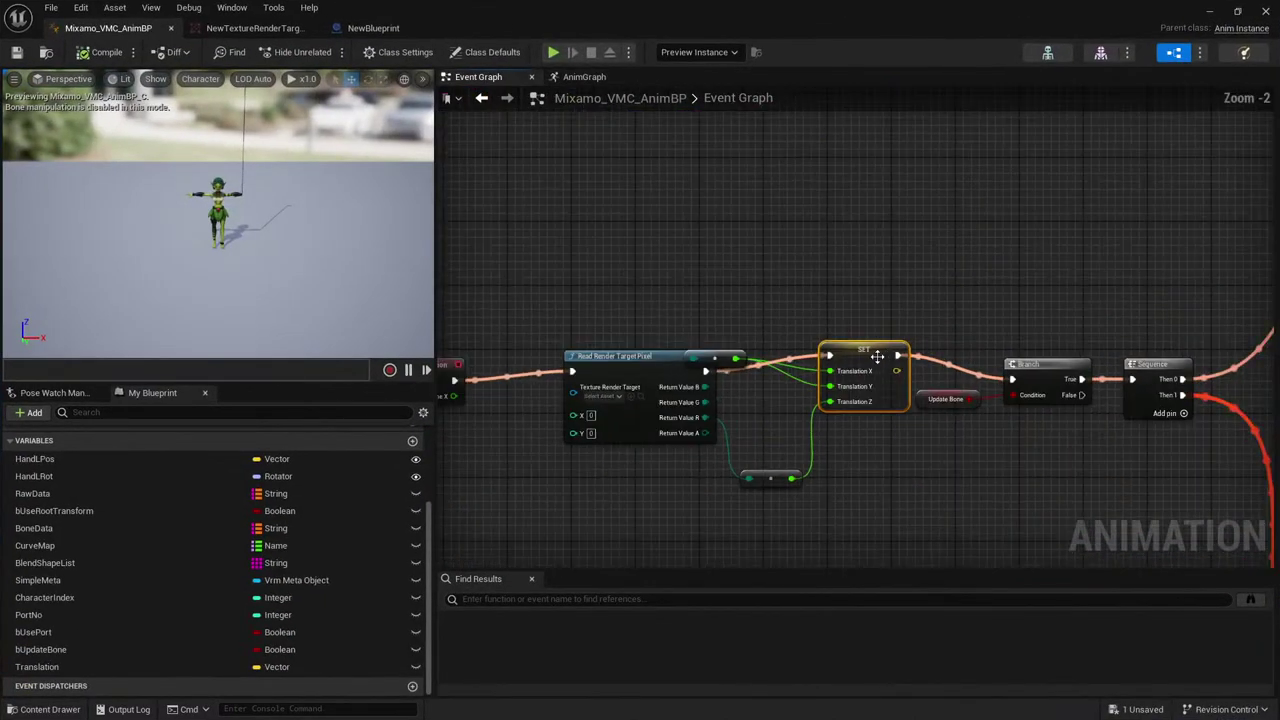
double_click(778, 406)
double_click(787, 421)
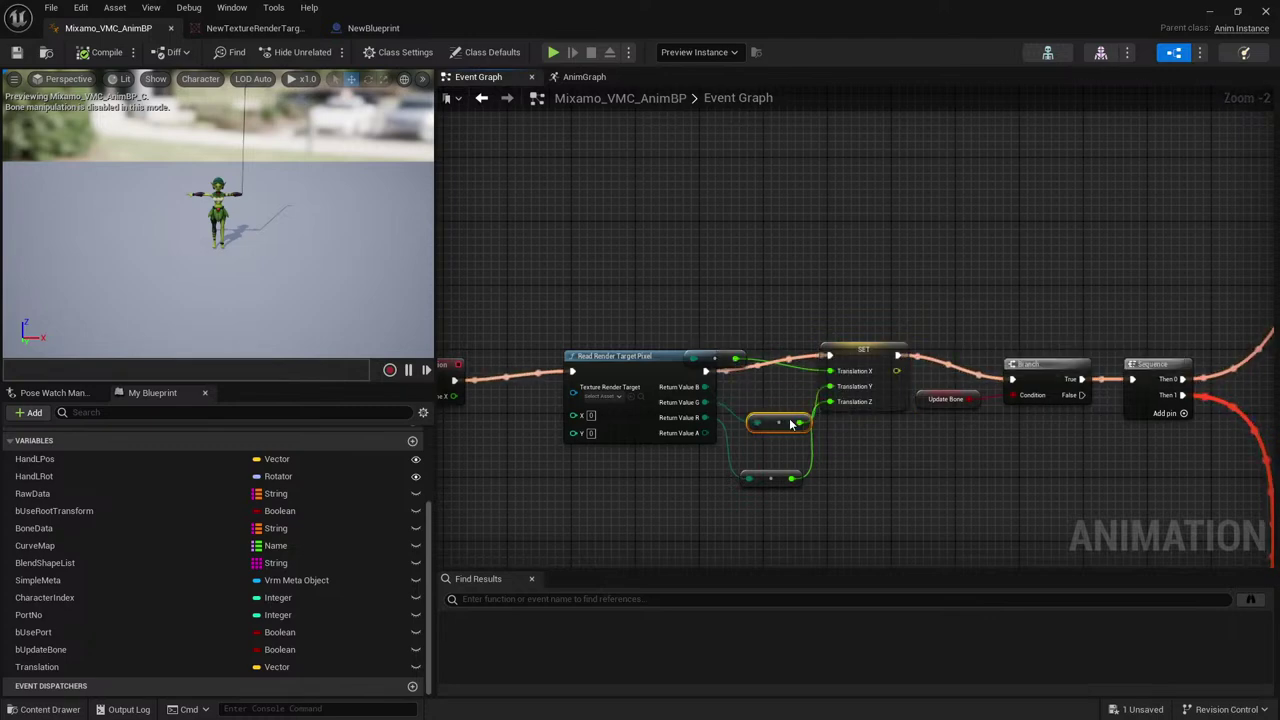
drag(779, 407, 770, 398)
Search the blueprint actions for 'read ren' beside the Read Render Target Pixel node.
click(678, 364)
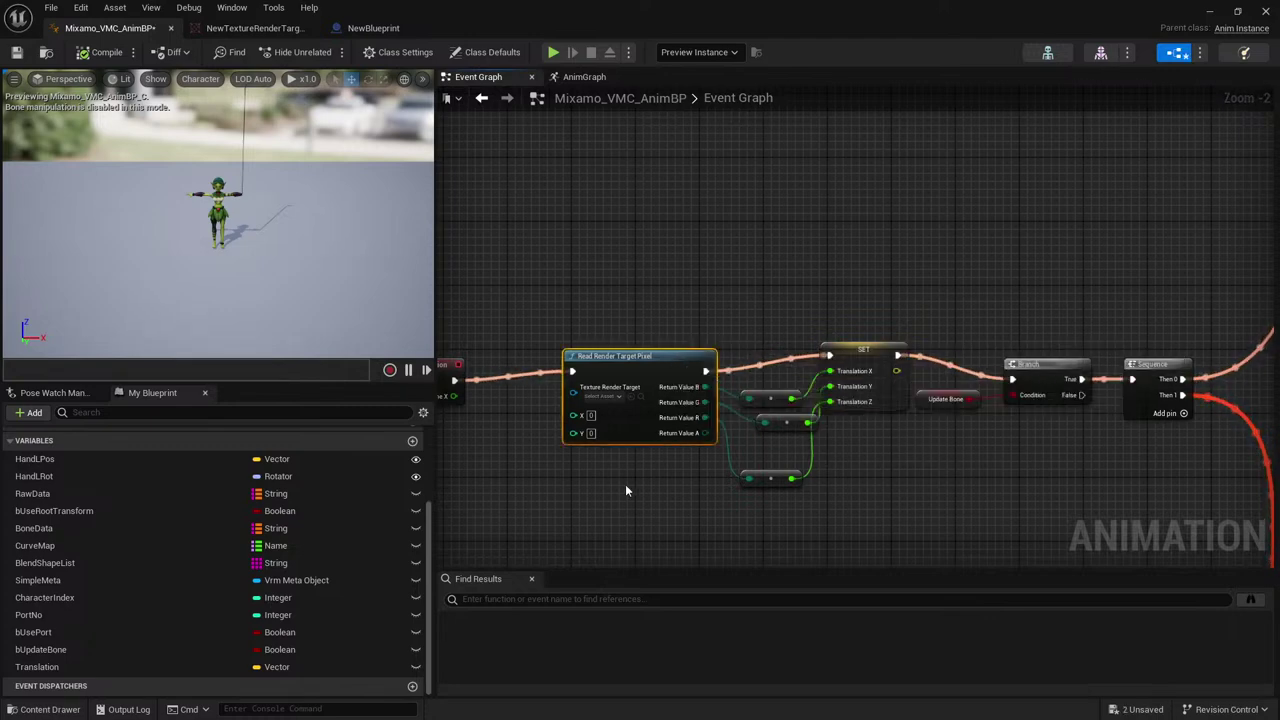
right_drag(526, 468, 614, 425)
right_click(646, 448)
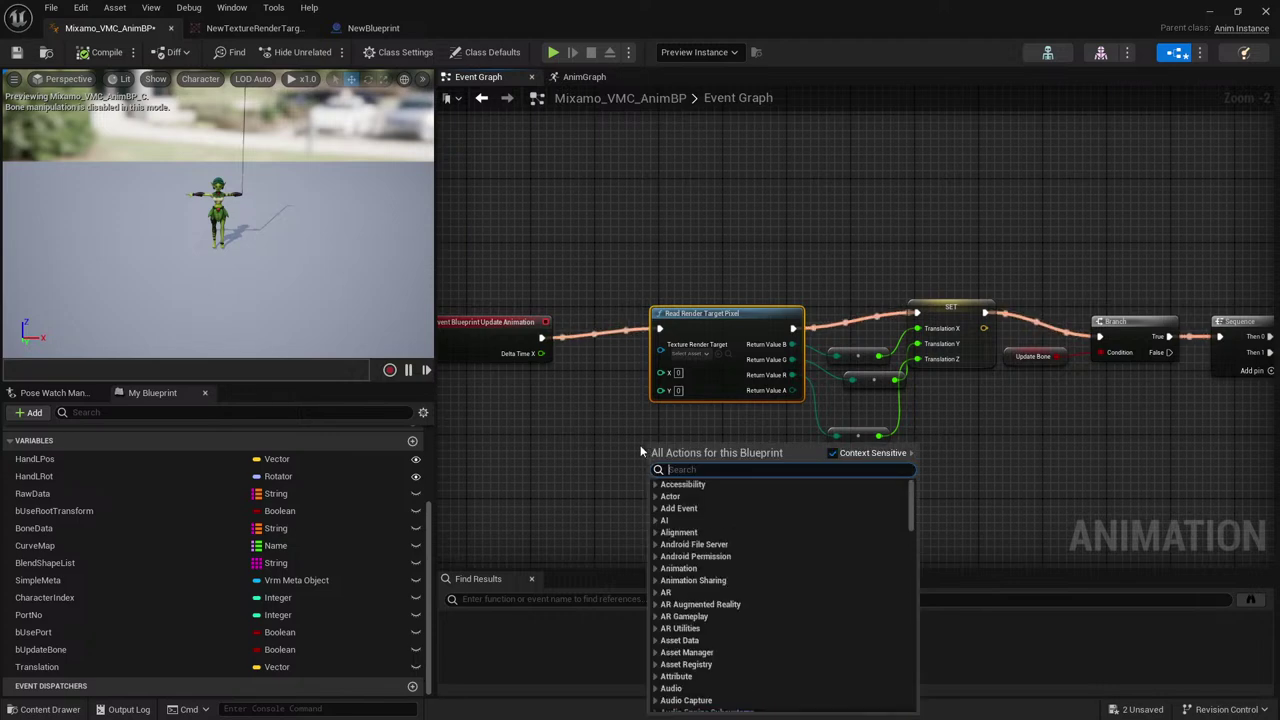
text(read r)
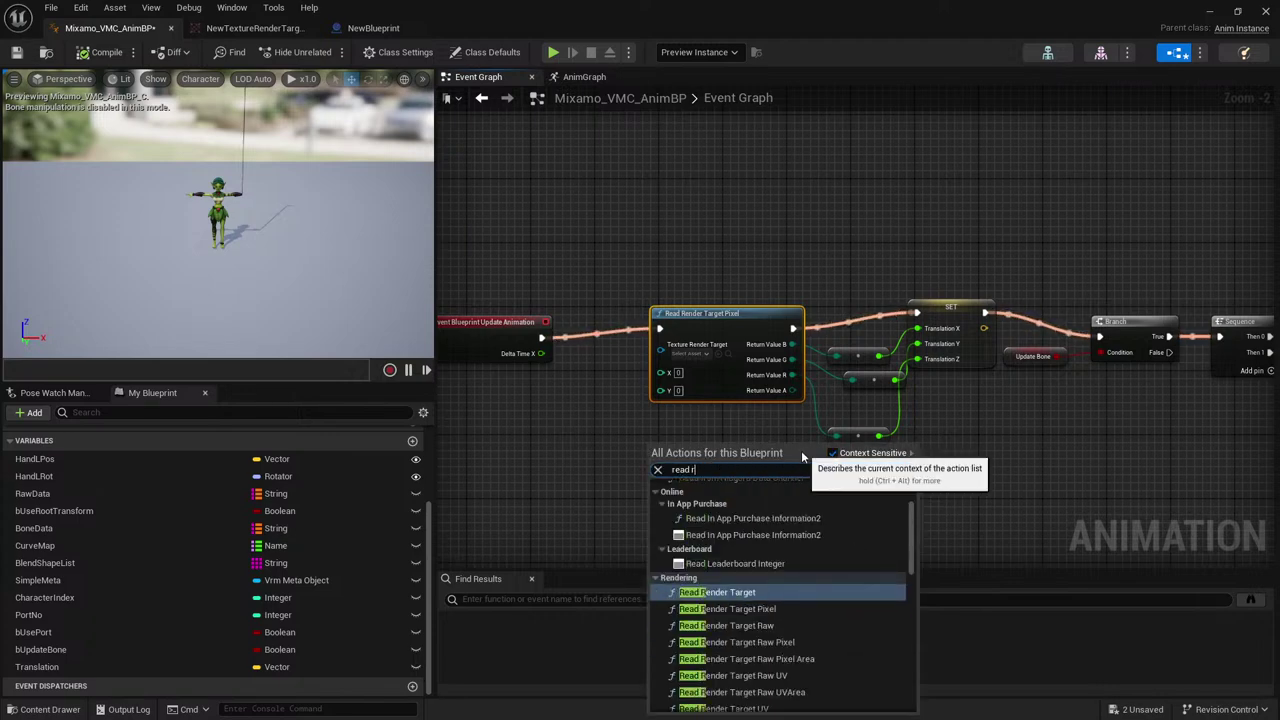
text(ender)
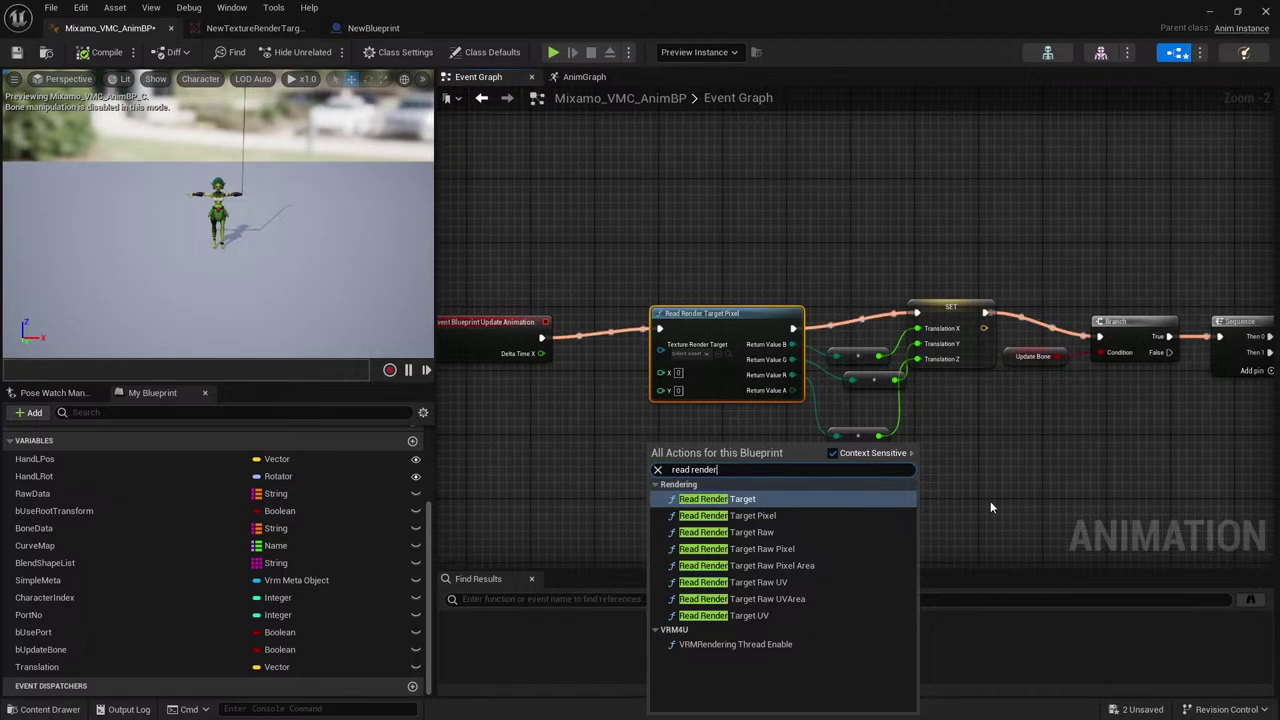
right_drag(990, 501, 950, 411)
Search 'render' in the All Actions menu and browse the Read Render Target entries.
click(654, 379)
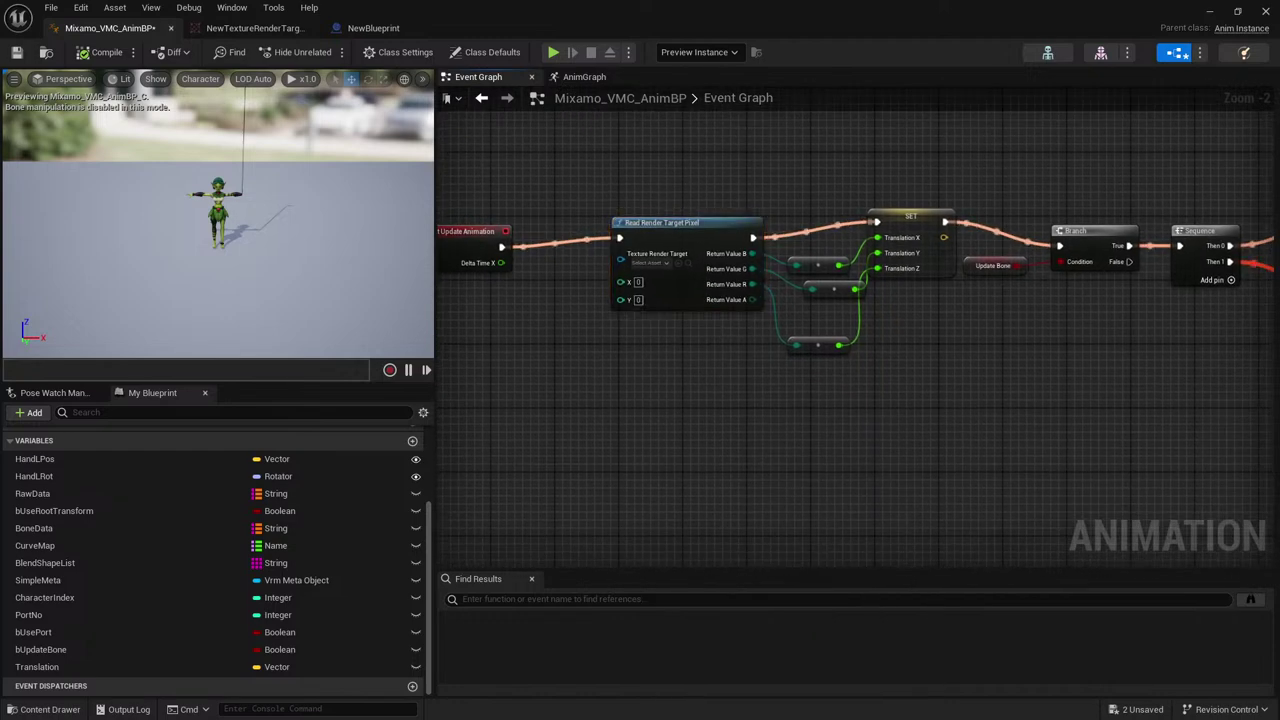
right_click(650, 376)
text(render)
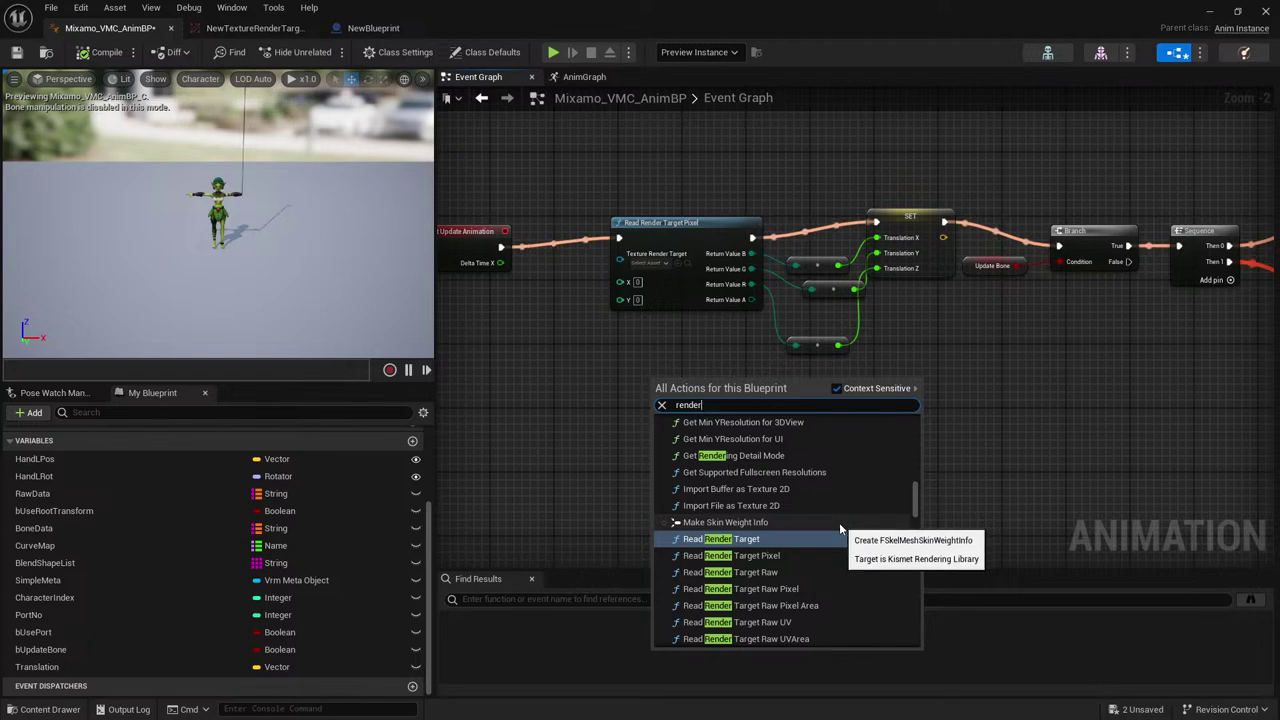
scroll(809, 610, down, 1)
scroll(812, 612, down, 4)
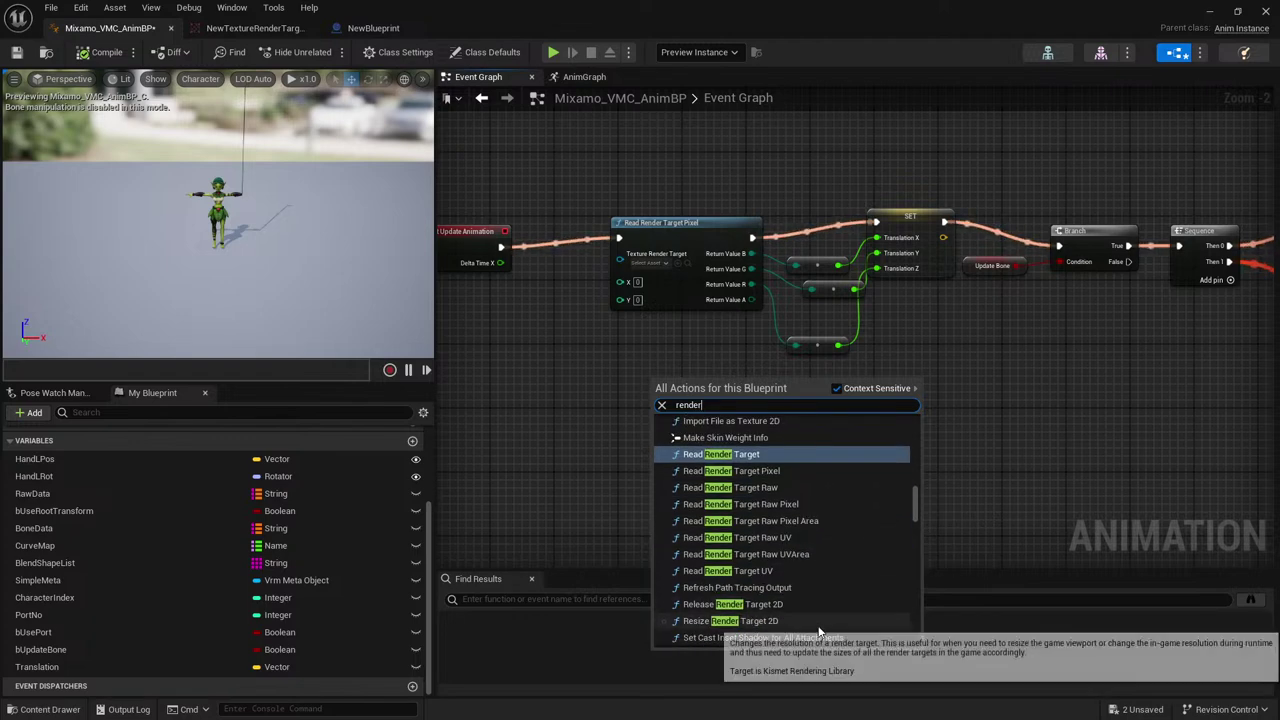
scroll(818, 615, down, 3)
scroll(800, 540, up, 5)
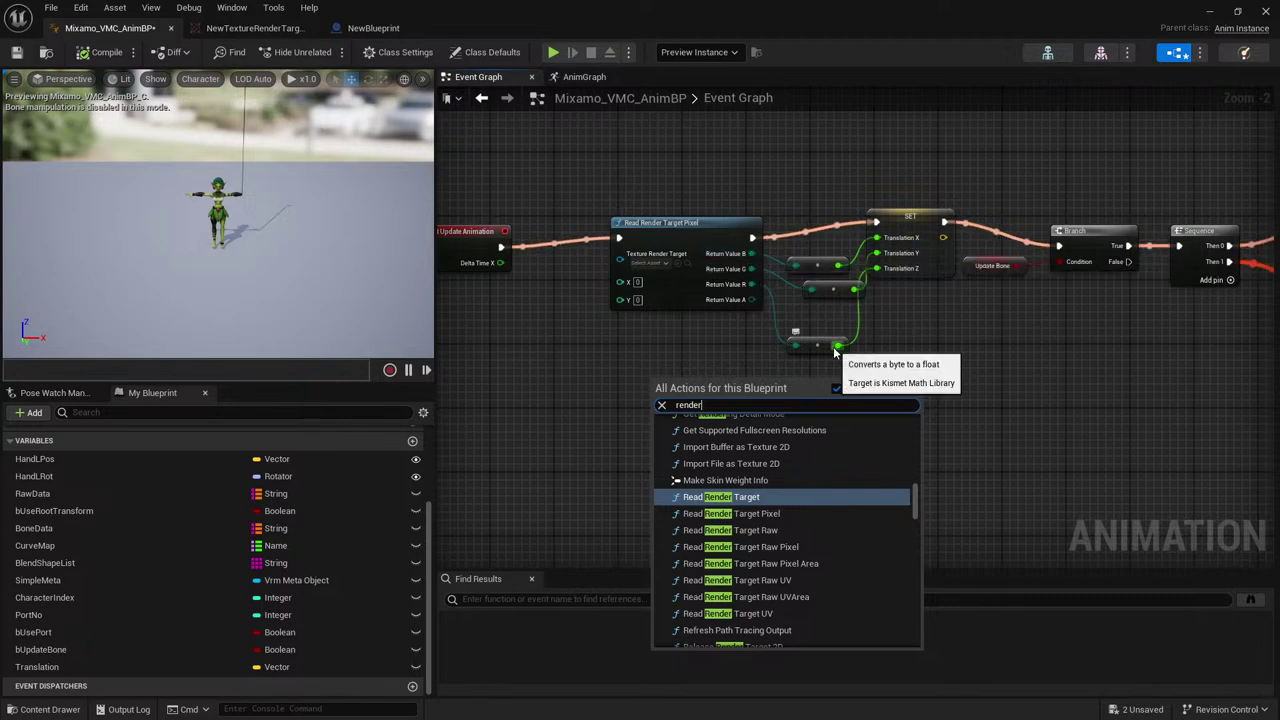
Align Read Render Target Pixel, the three byte-to-float nodes and SET Translation into a stacked layout.
drag(690, 232, 688, 224)
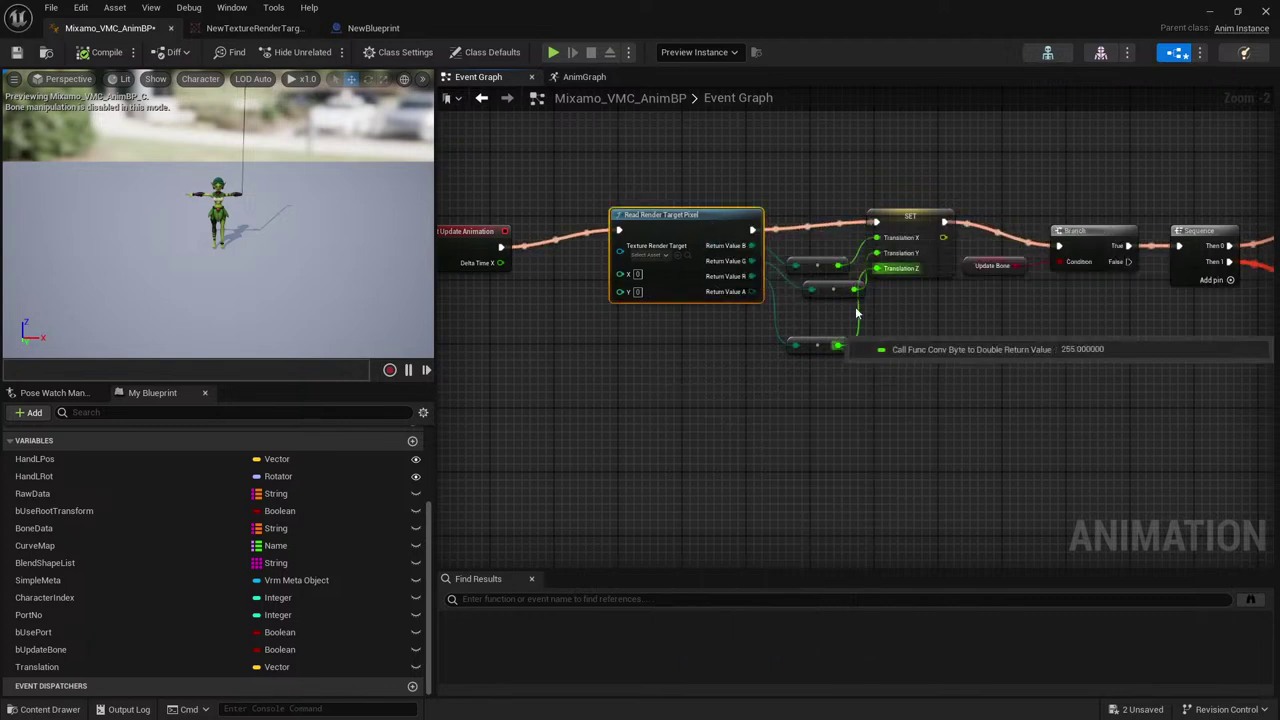
click(818, 293)
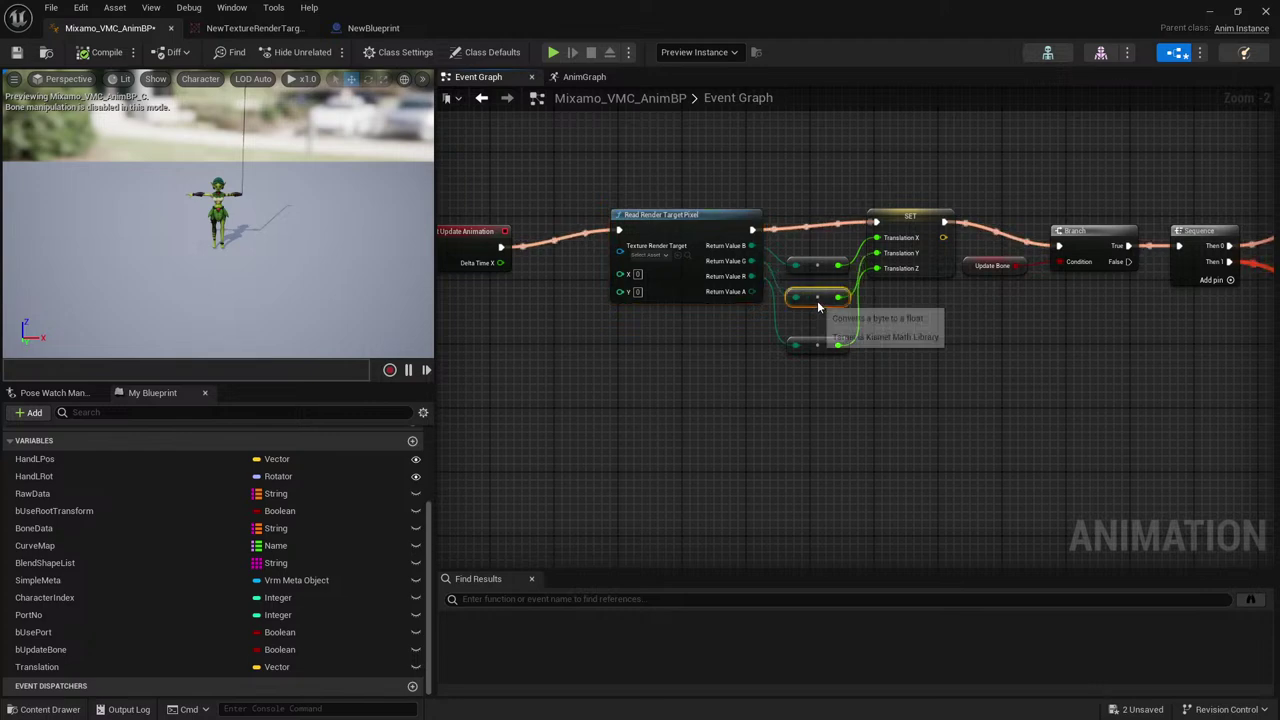
drag(818, 345, 818, 313)
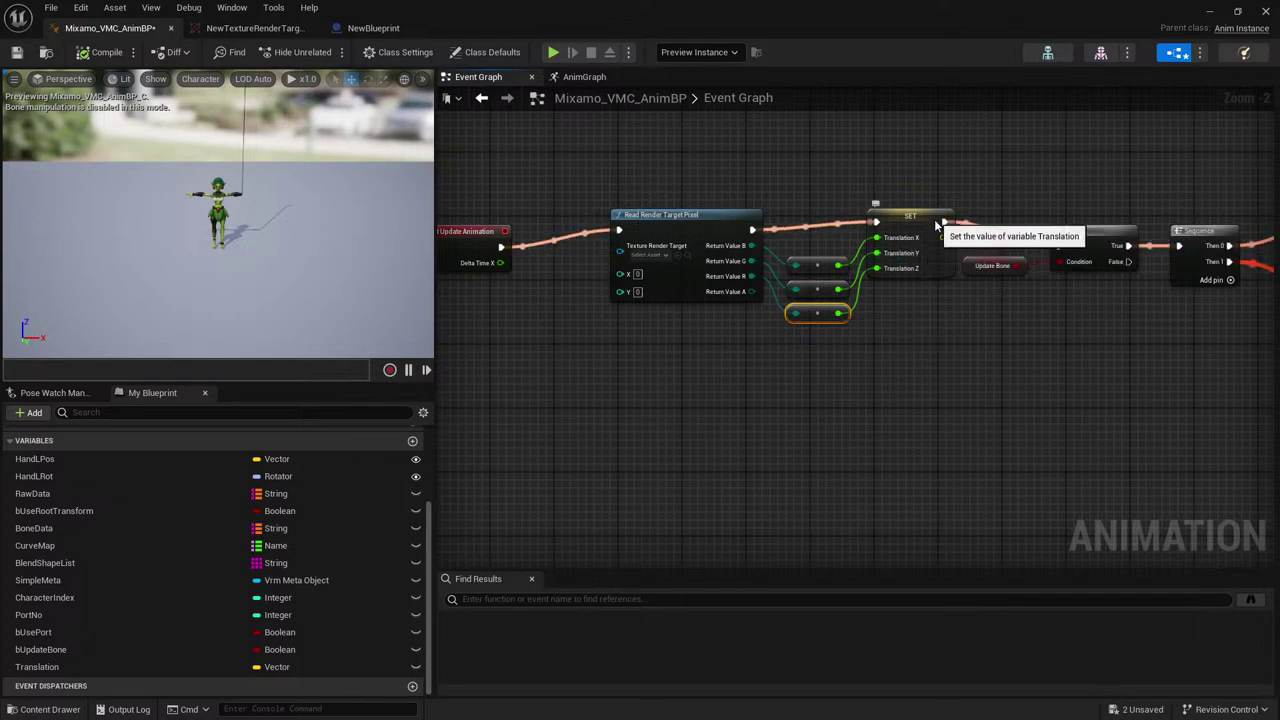
drag(938, 227, 938, 235)
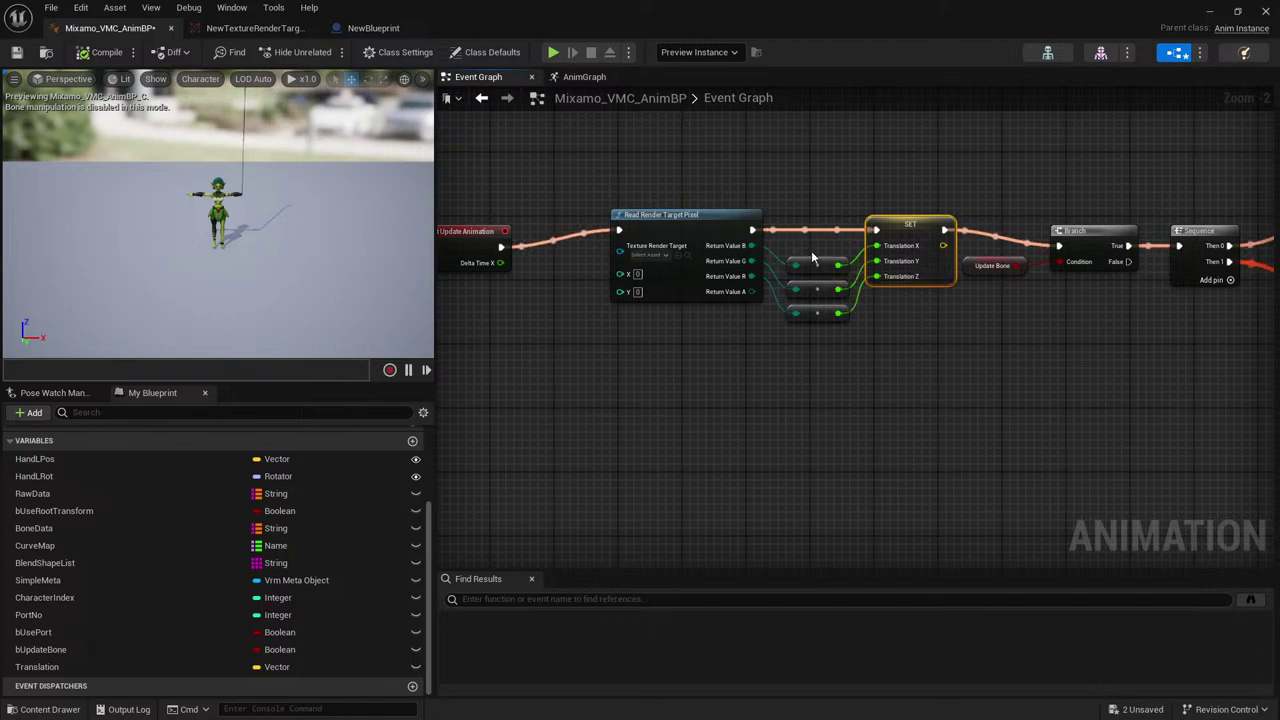
click(806, 294)
click(832, 346)
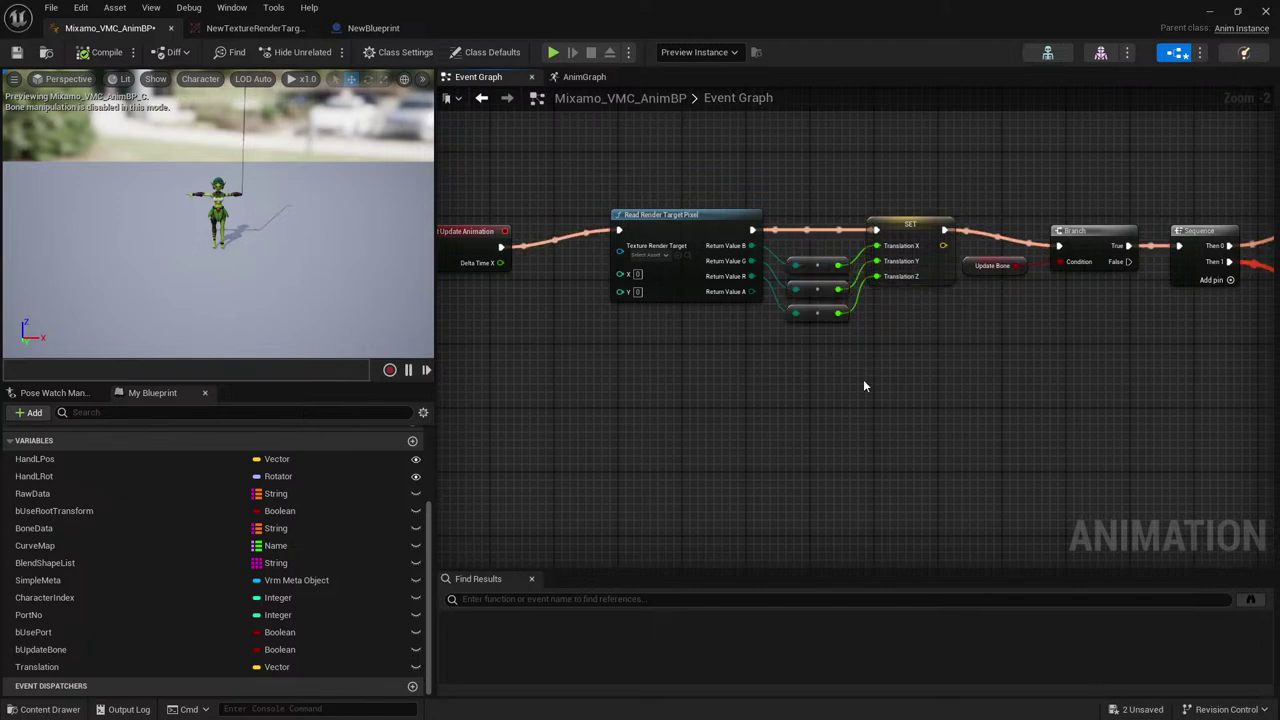
Survey the AnimGraph's bone-transform nodes, then move the editor window and maximize it again.
click(588, 77)
scroll(820, 303, down, 10)
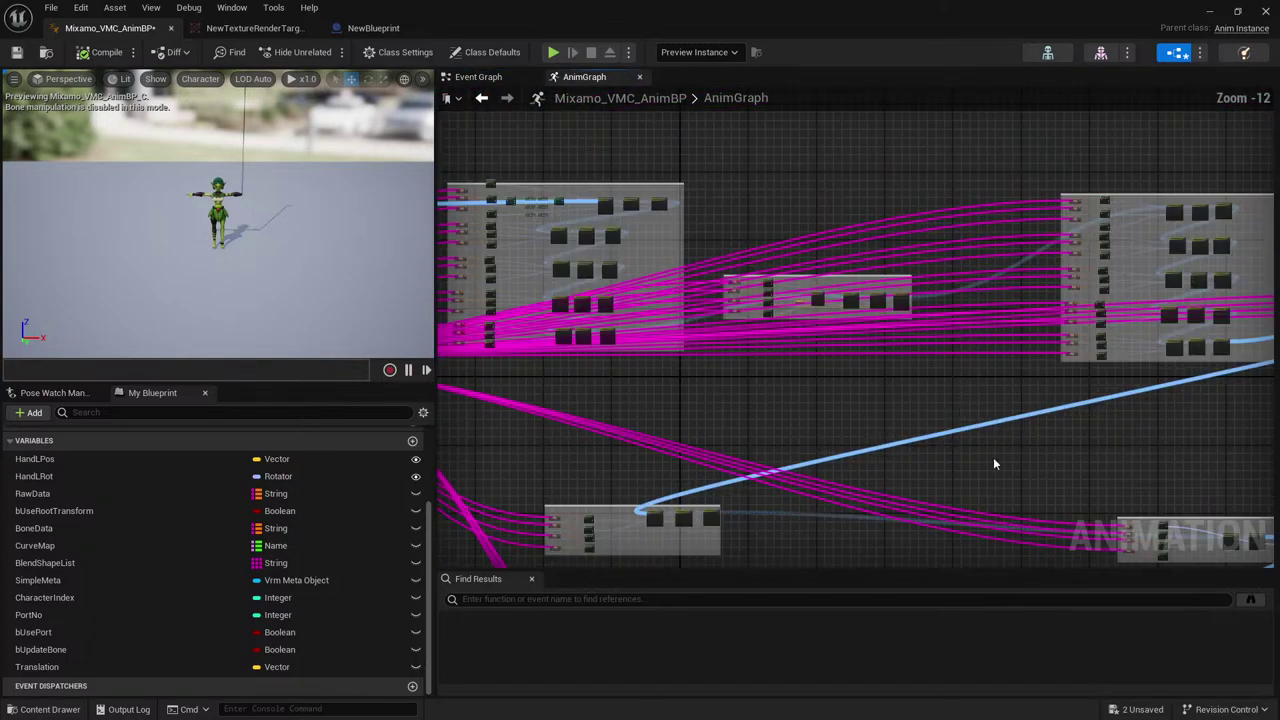
right_drag(993, 464, 851, 309)
right_drag(886, 434, 995, 280)
scroll(883, 308, up, 4)
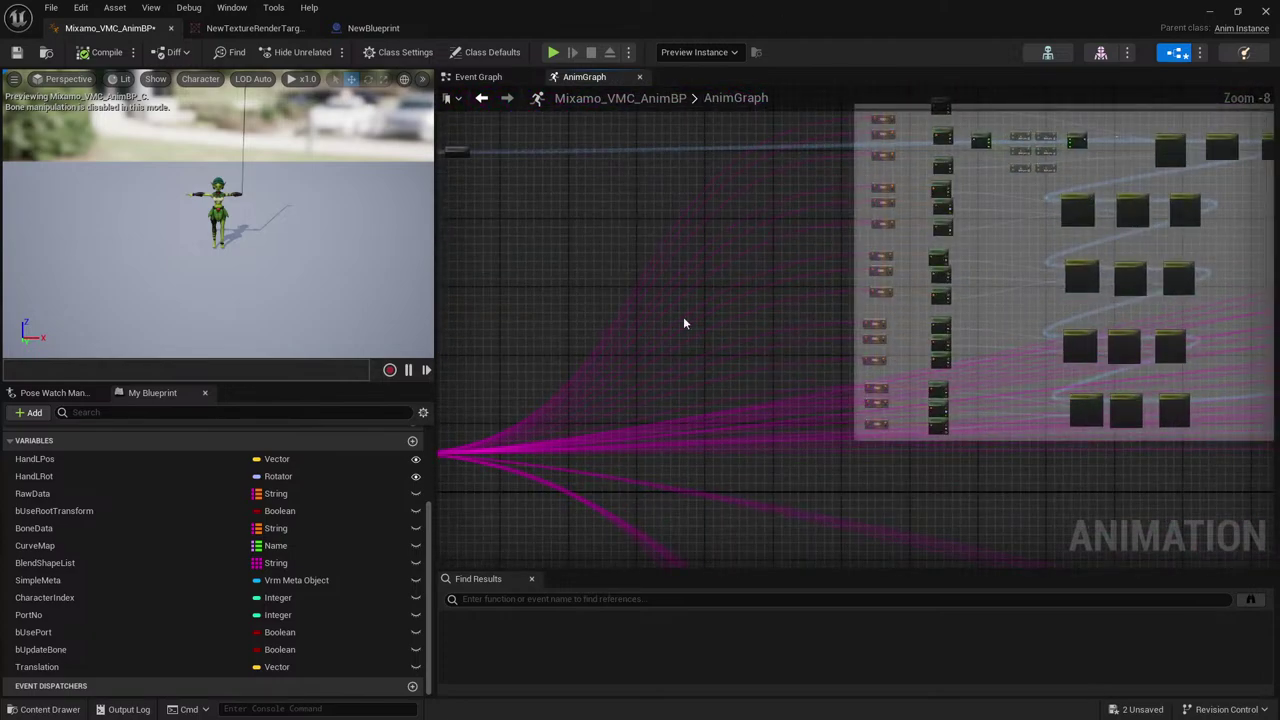
drag(720, 12, 346, 187)
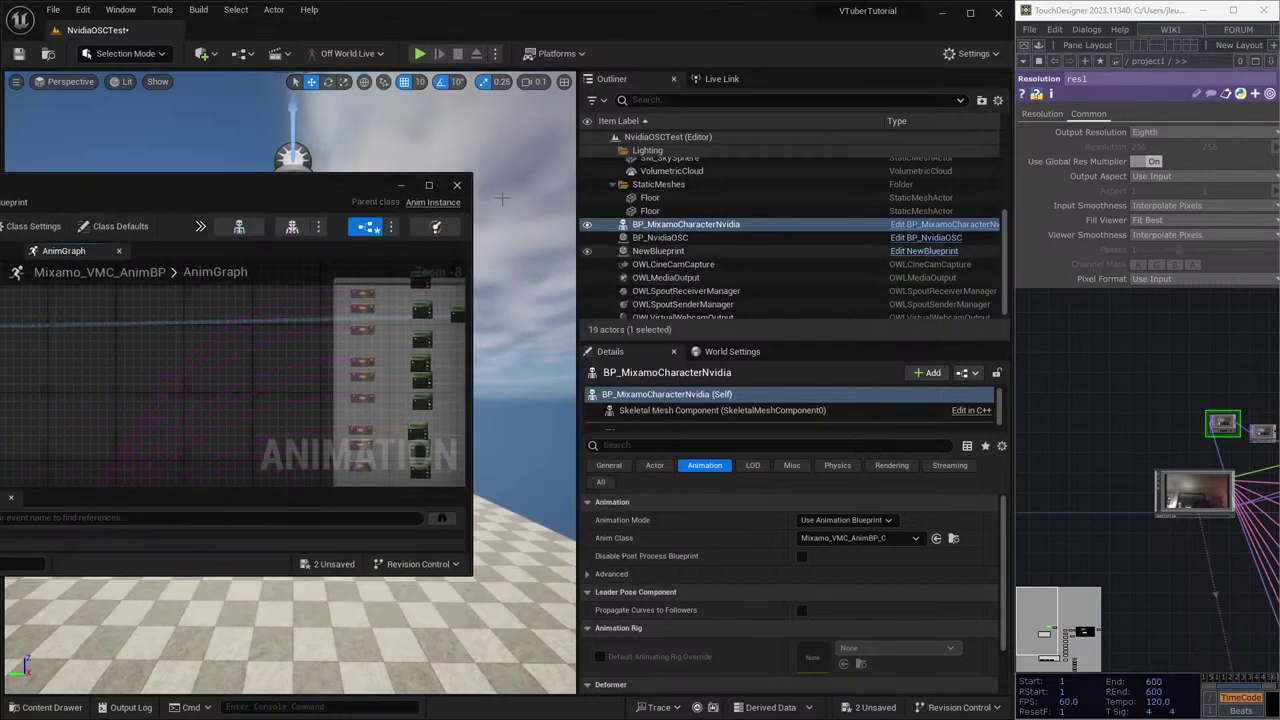
drag(307, 185, 996, 145)
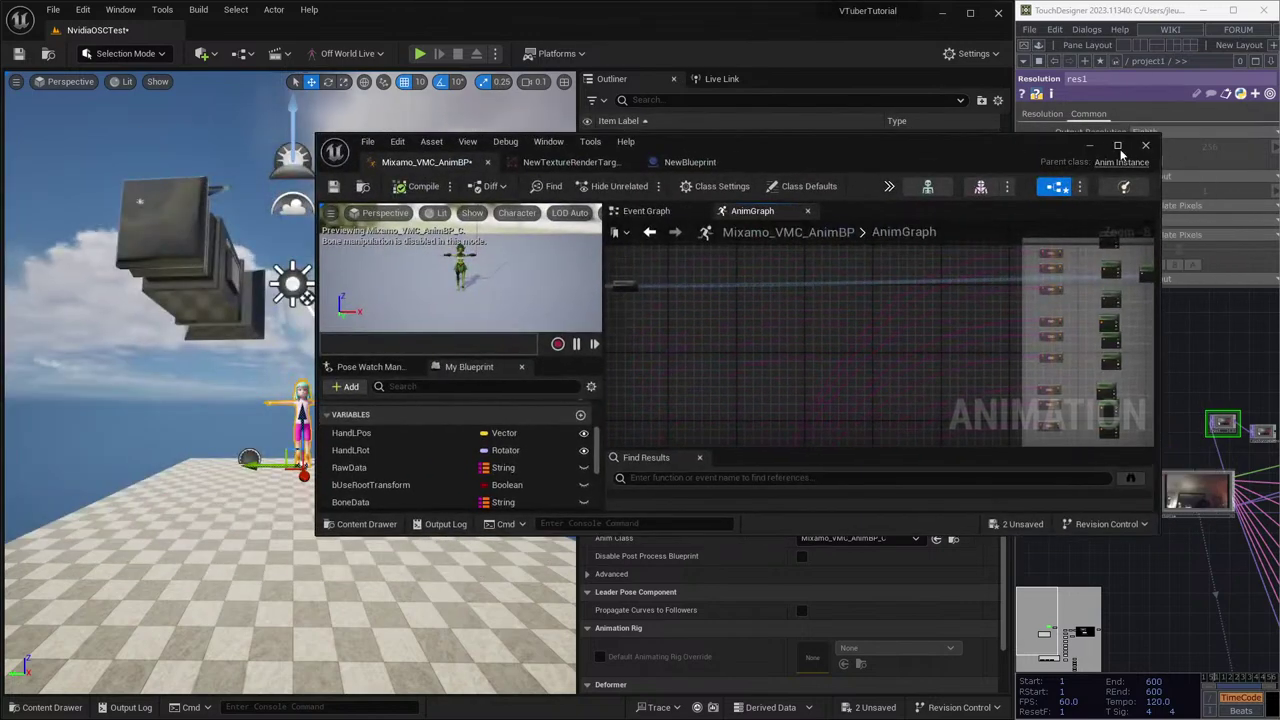
click(1118, 147)
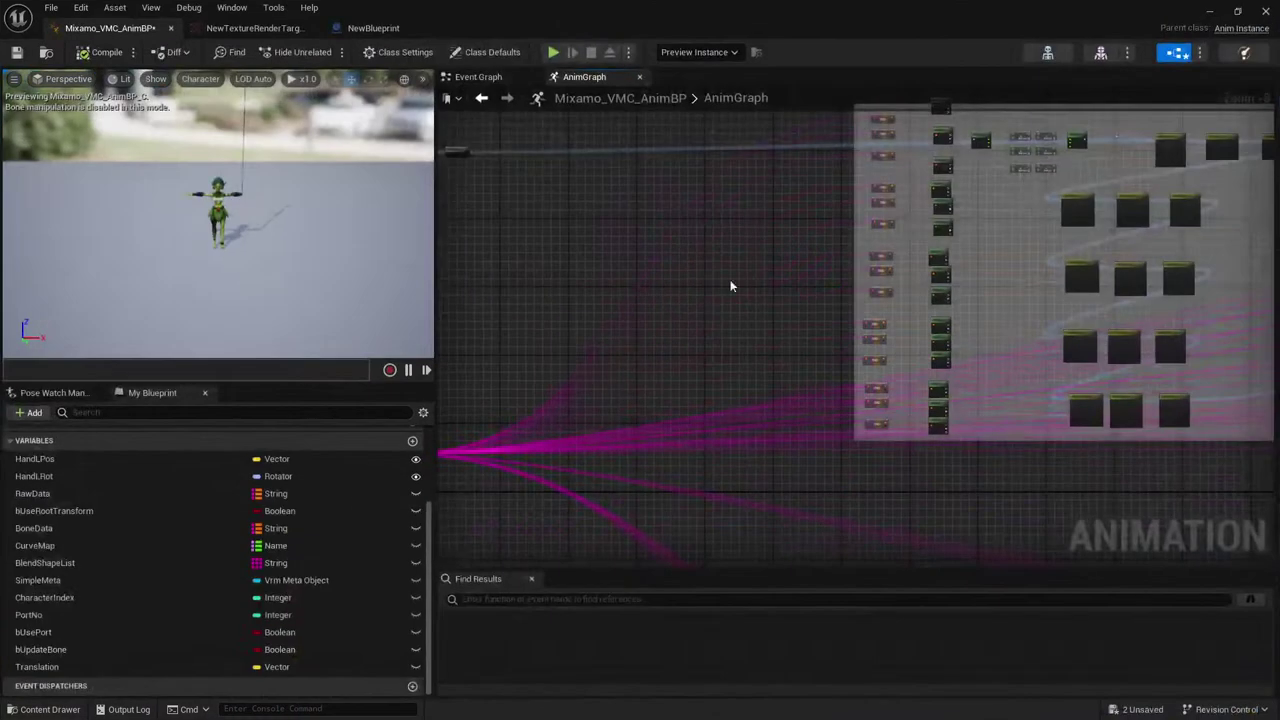
Return to the Event Graph with the Read Render Target Pixel to SET Translation chain.
click(478, 77)
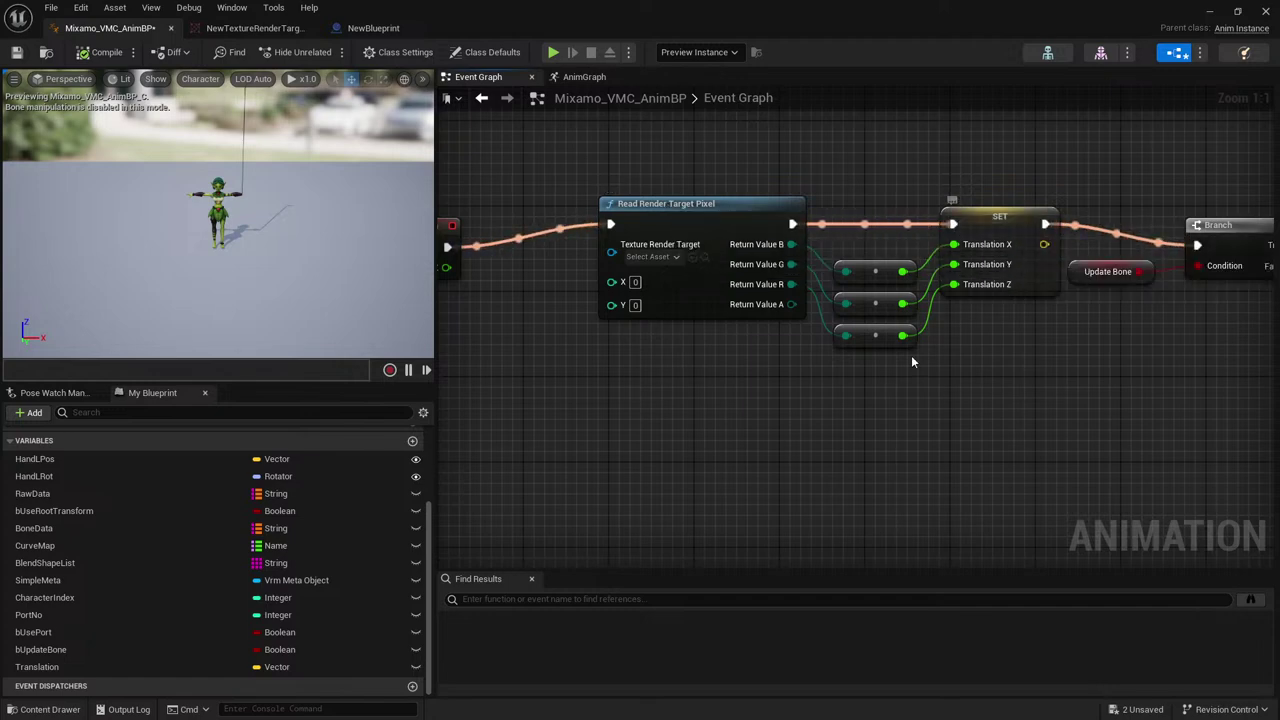
click(584, 77)
scroll(908, 321, up, 10)
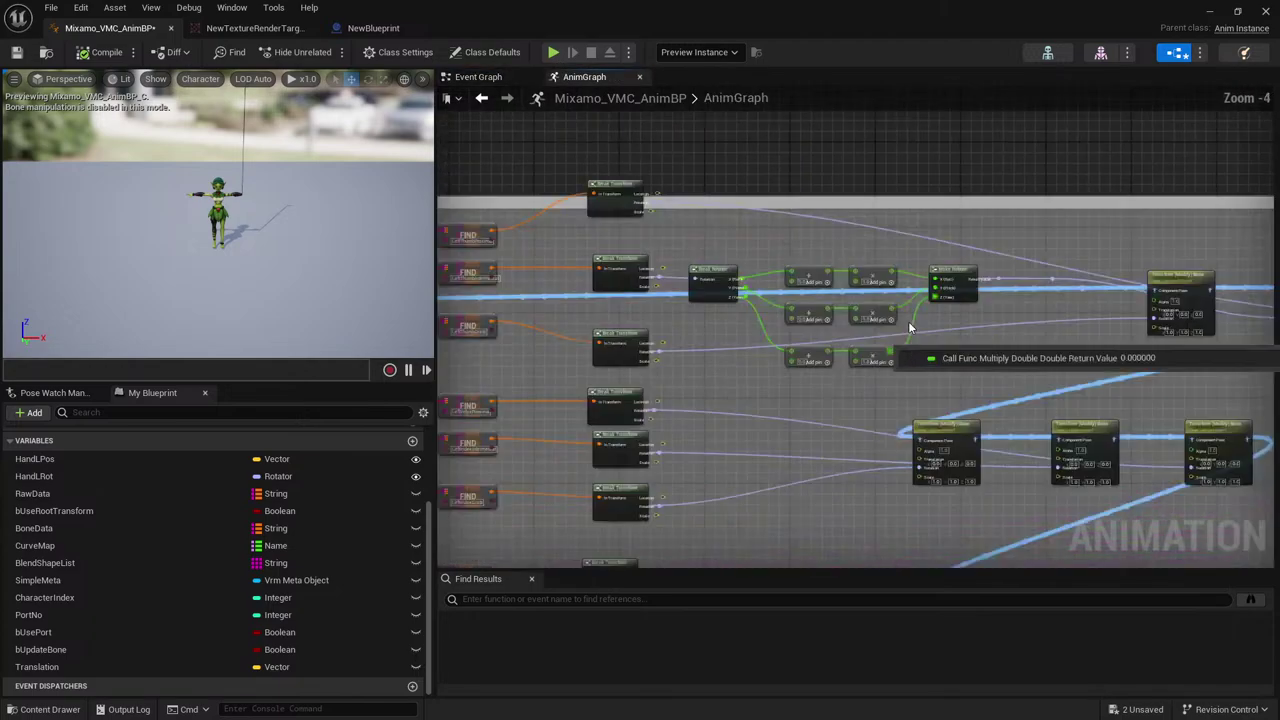
scroll(785, 361, down, 5)
right_drag(785, 361, 859, 352)
scroll(1094, 366, up, 3)
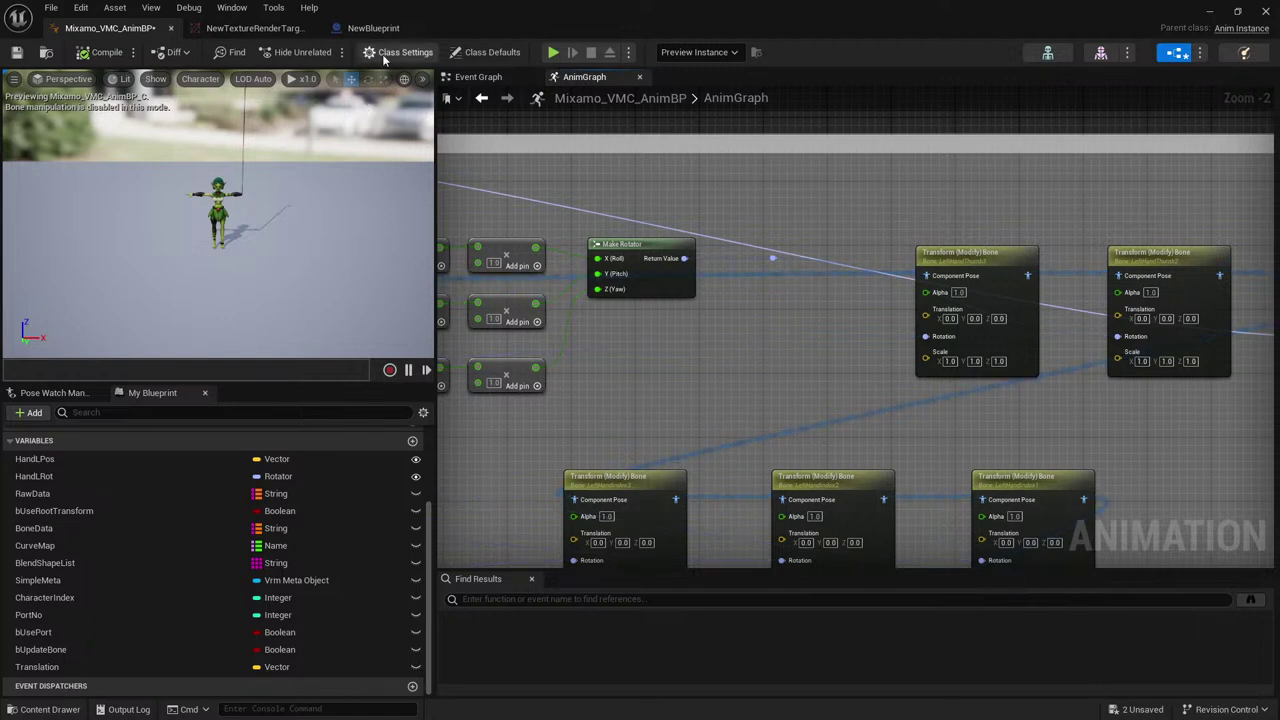
click(484, 78)
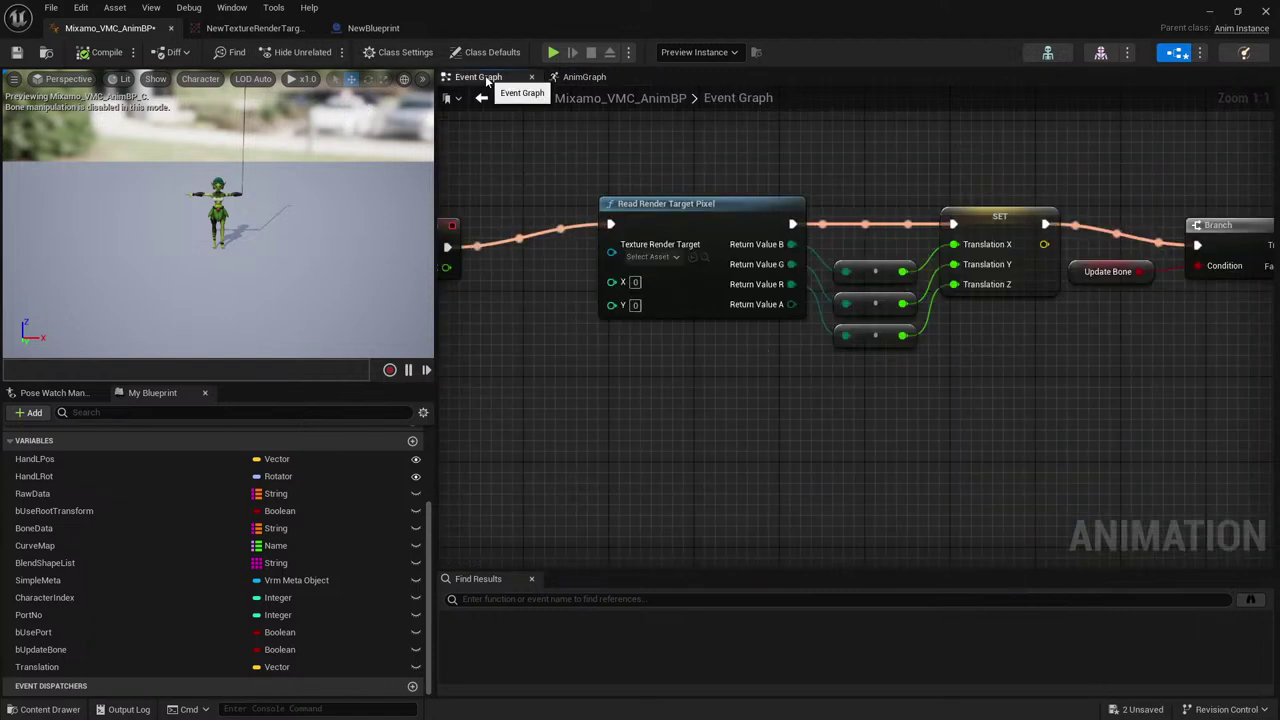
scroll(948, 321, down, 3)
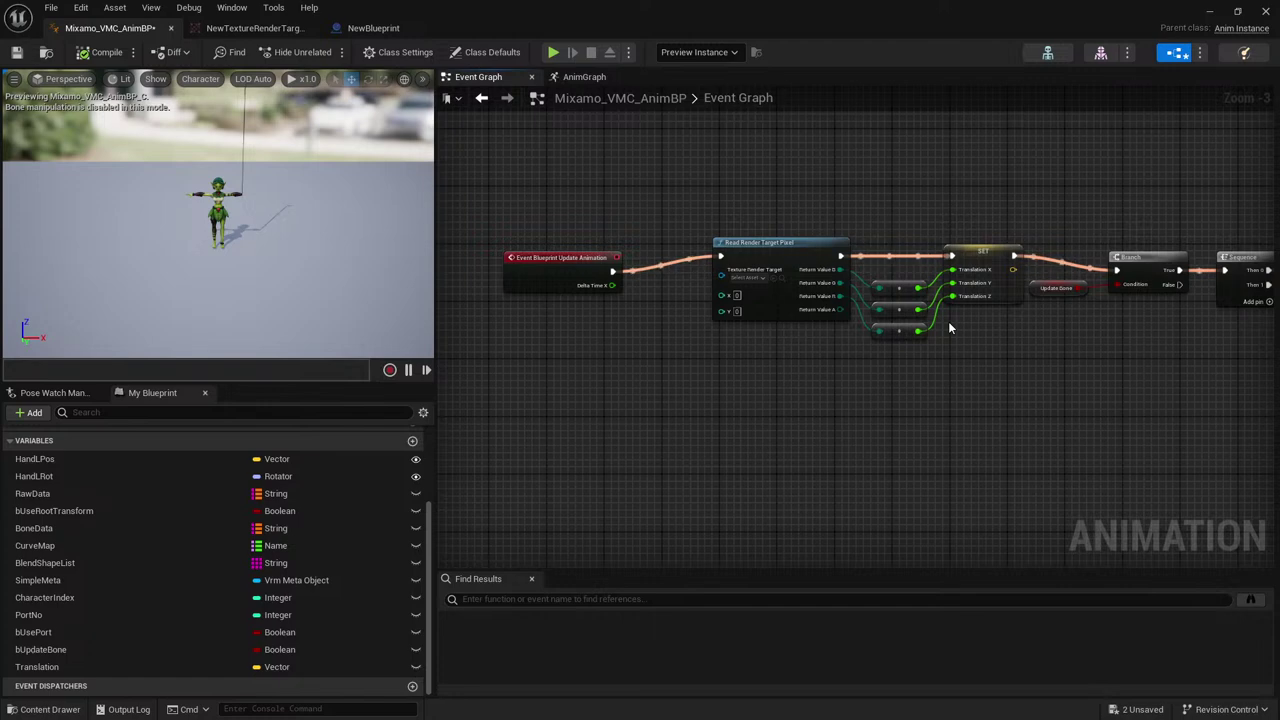
drag(548, 275, 538, 253)
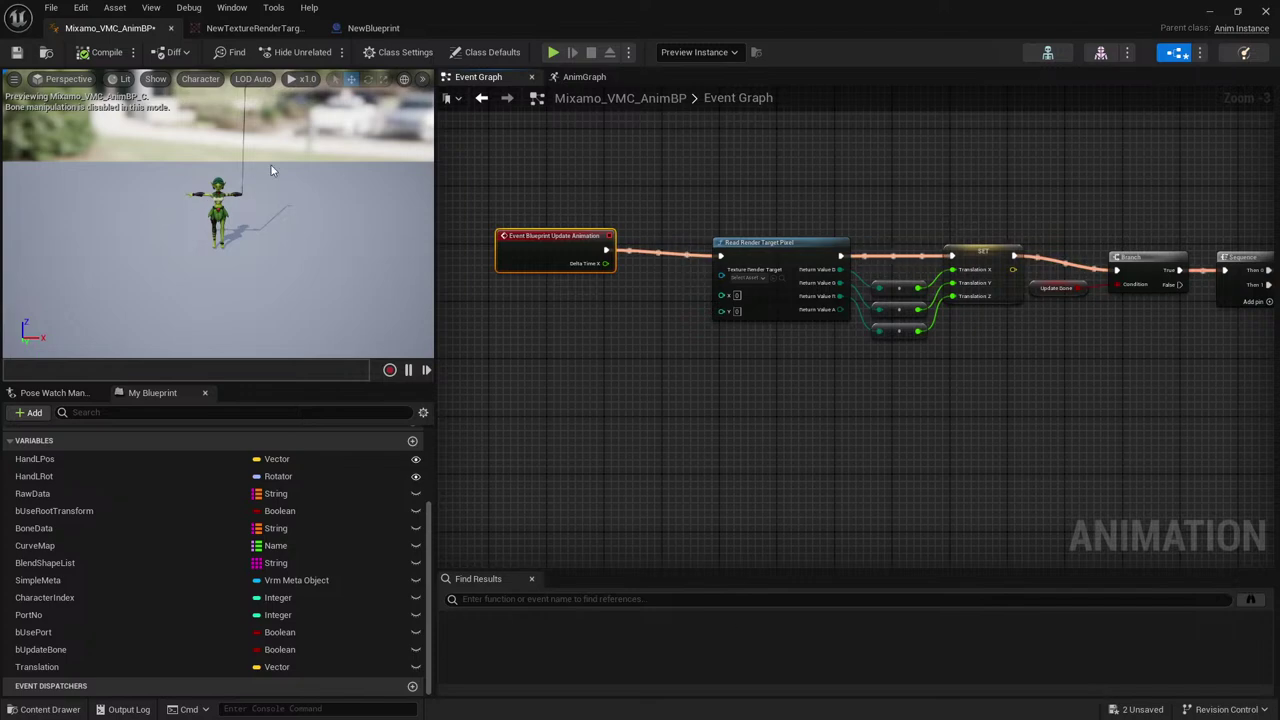
click(612, 77)
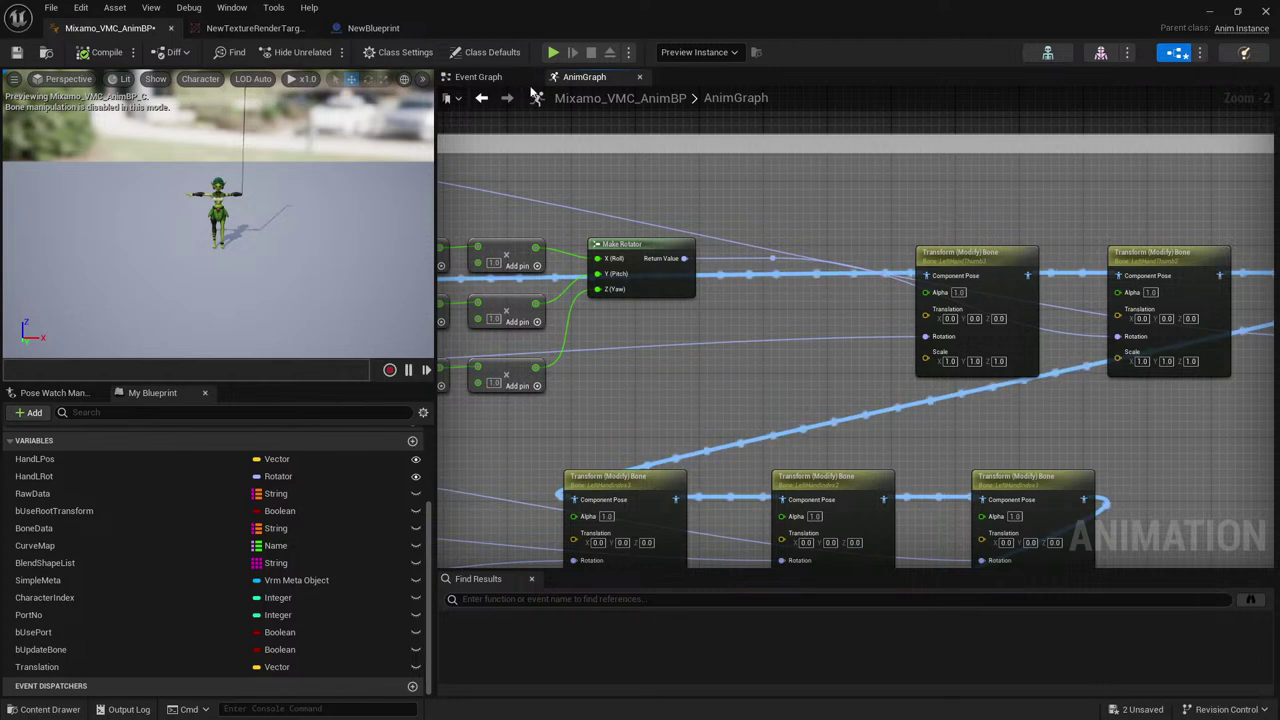
click(478, 77)
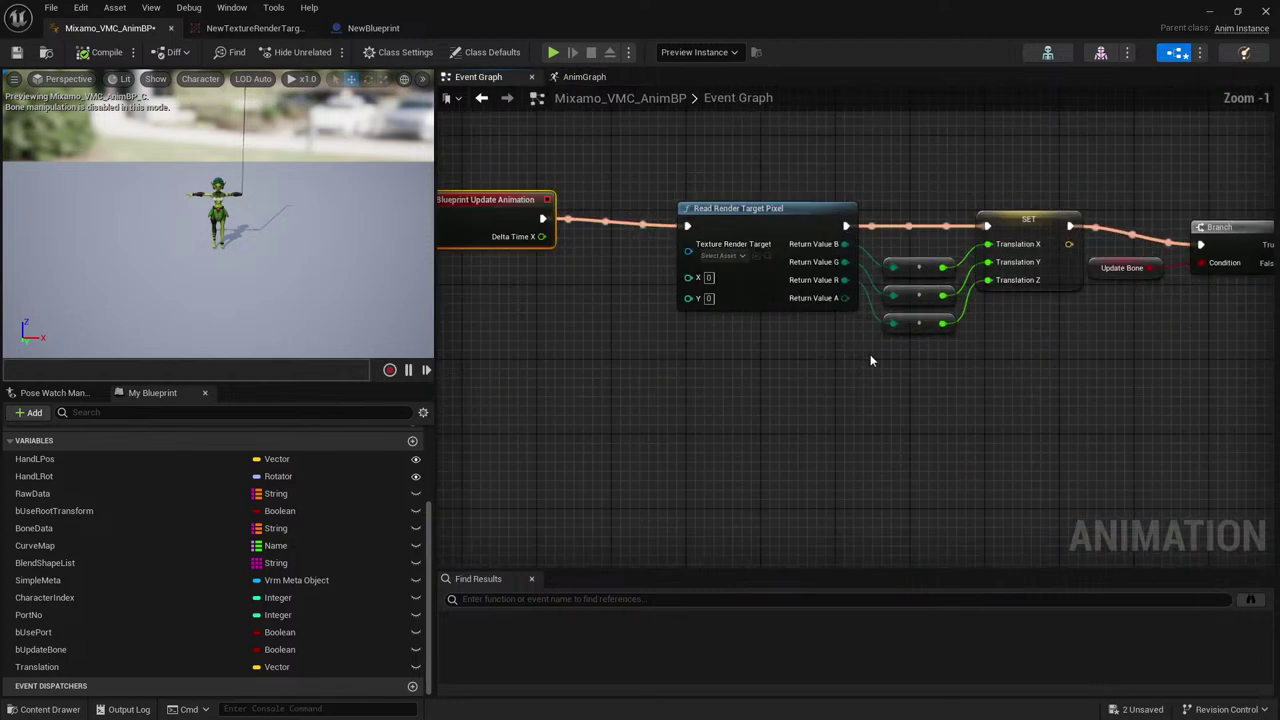
Check RawData's map value type in Details without changing it, then select Read Render Target Pixel.
scroll(870, 354, up, 2)
right_drag(870, 354, 733, 429)
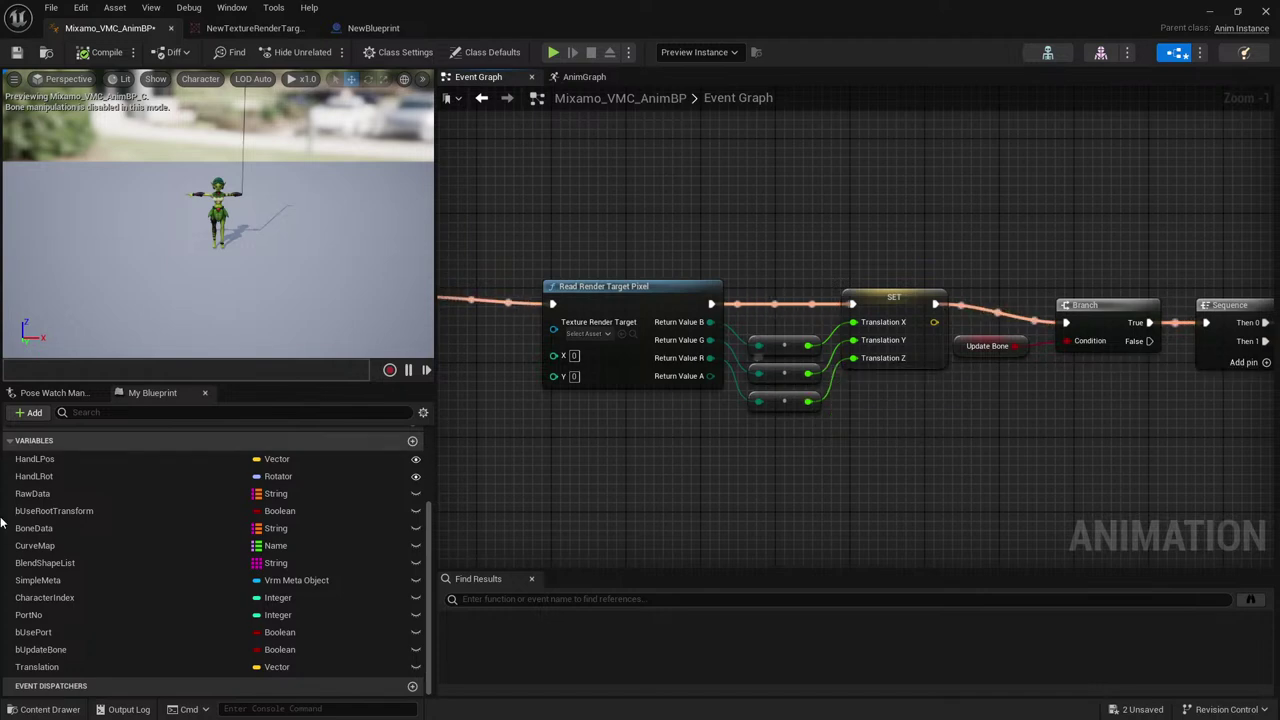
click(224, 494)
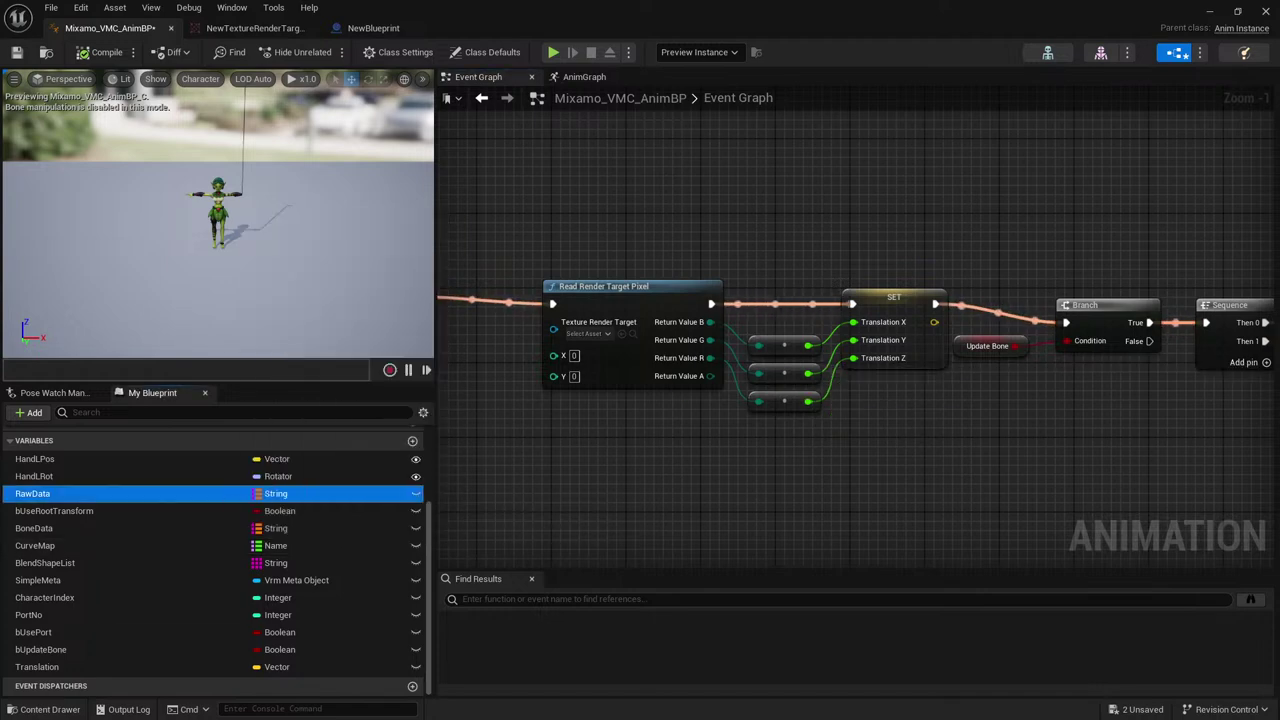
drag(1274, 125, 1065, 125)
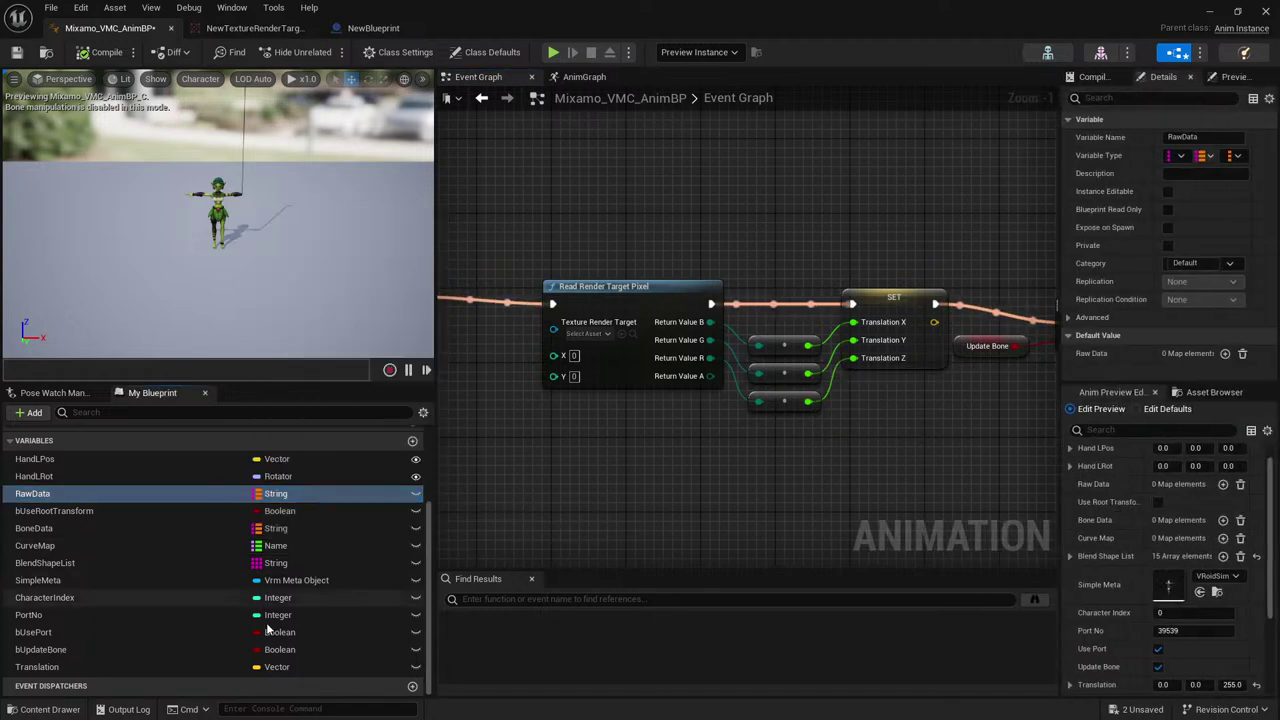
click(1236, 158)
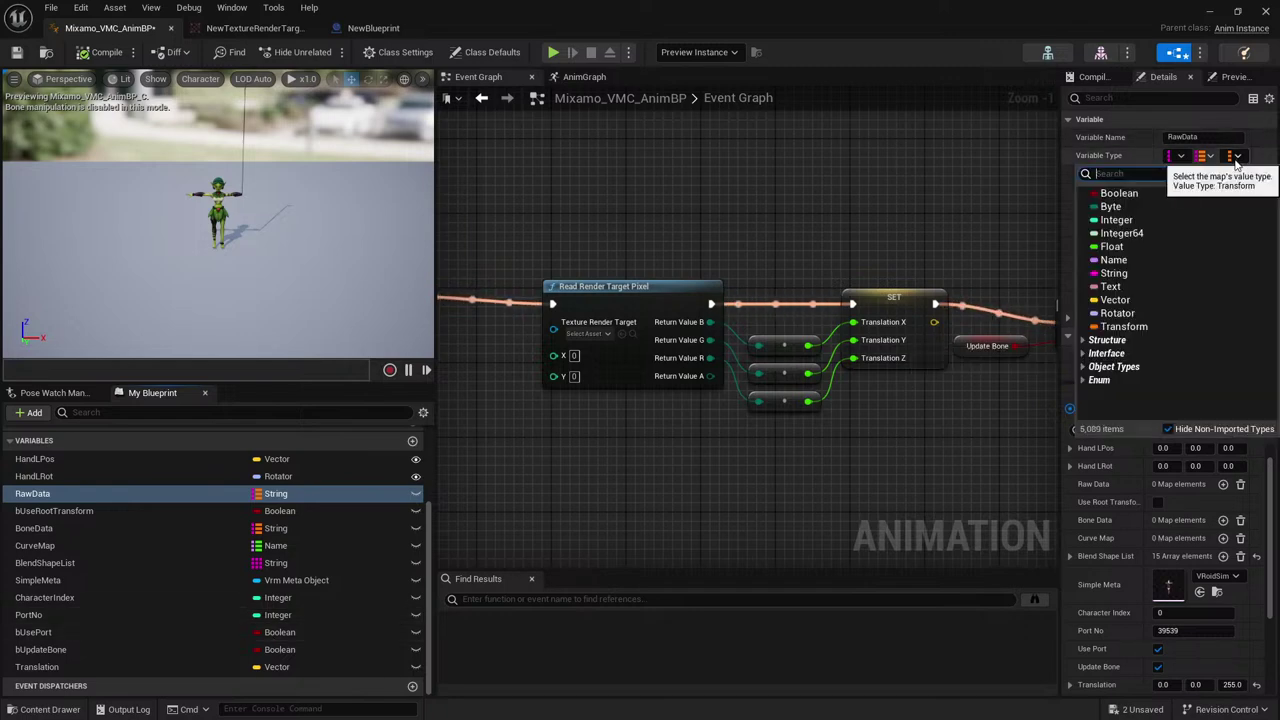
click(942, 417)
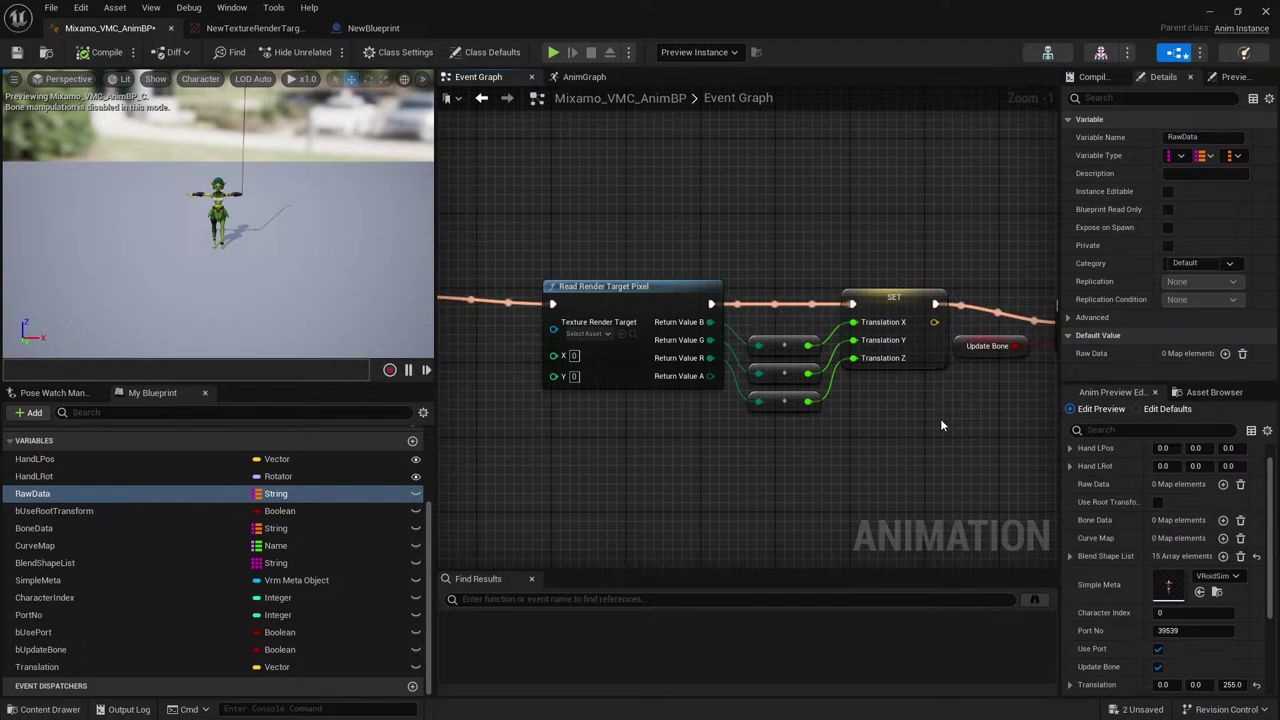
click(586, 293)
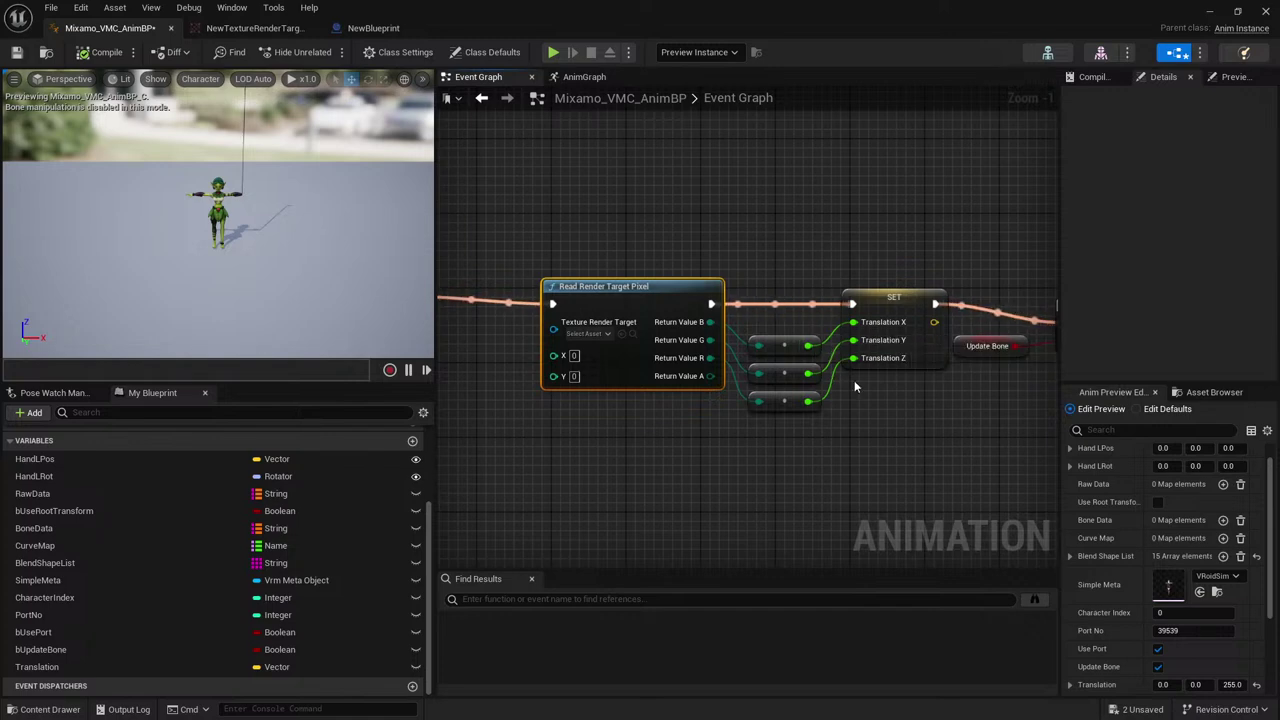
click(581, 80)
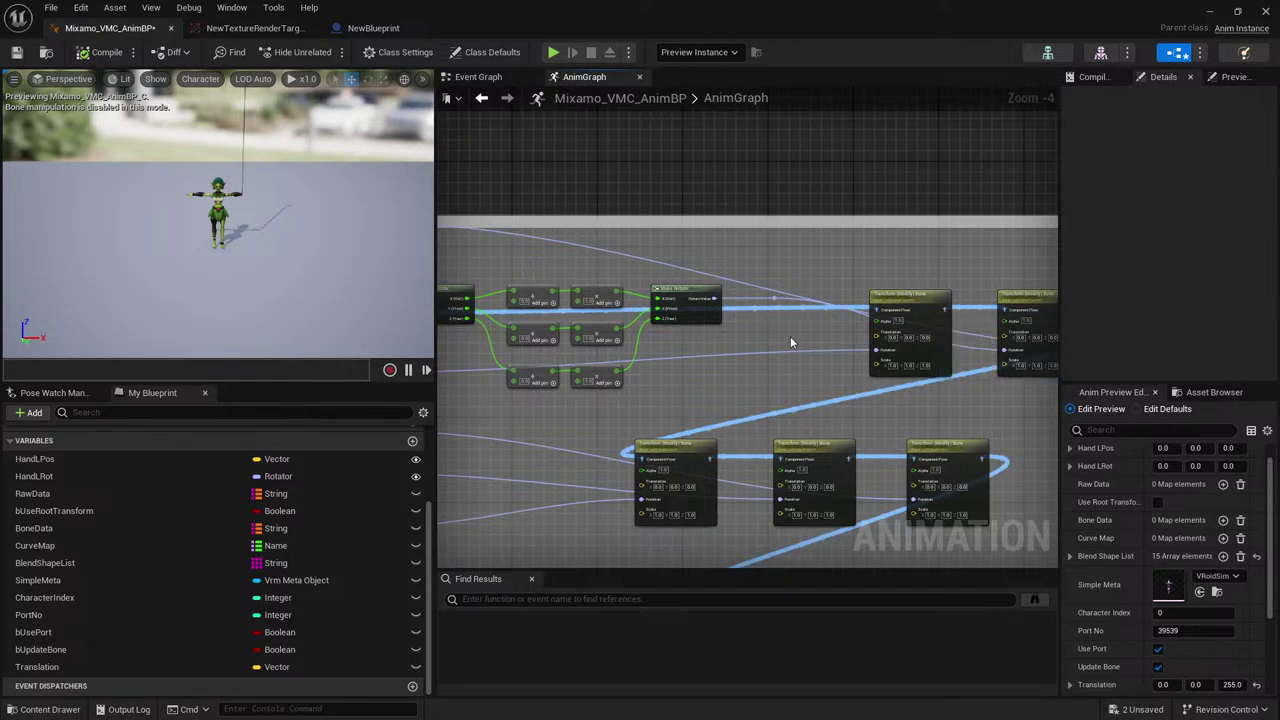
right_drag(486, 437, 494, 432)
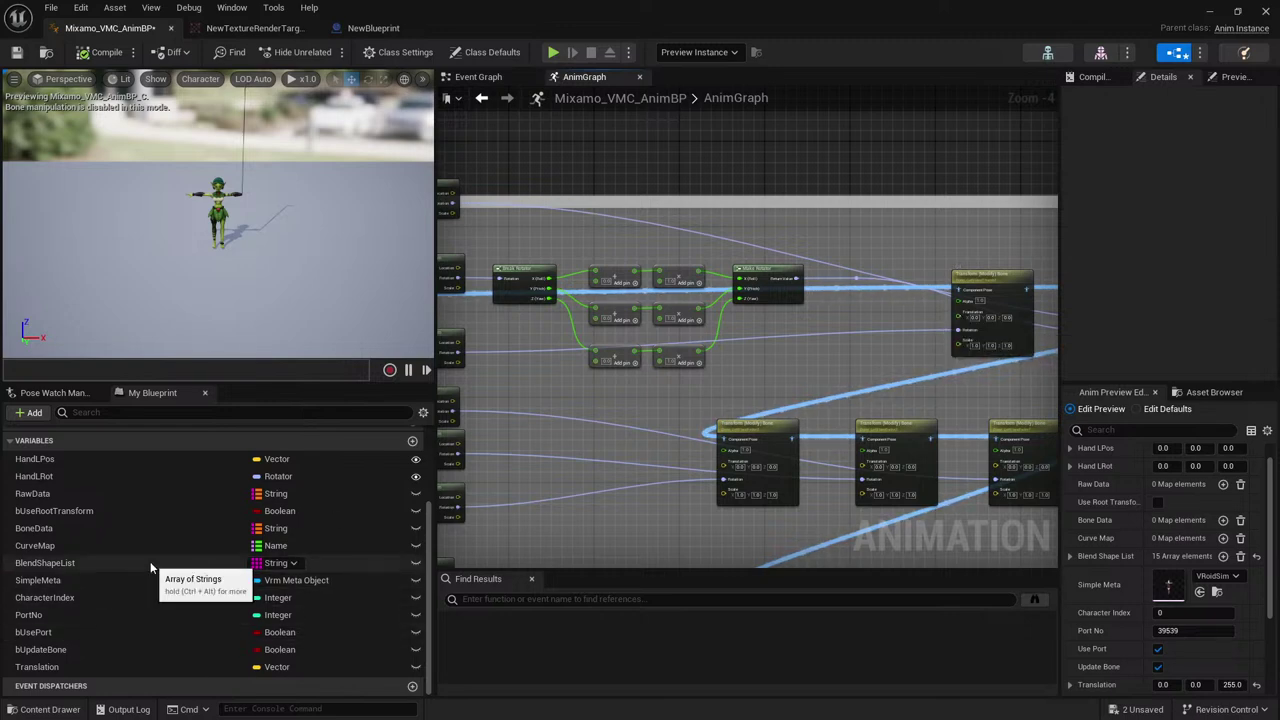
scroll(786, 341, down, 1)
right_drag(786, 341, 601, 340)
scroll(598, 407, up, 1)
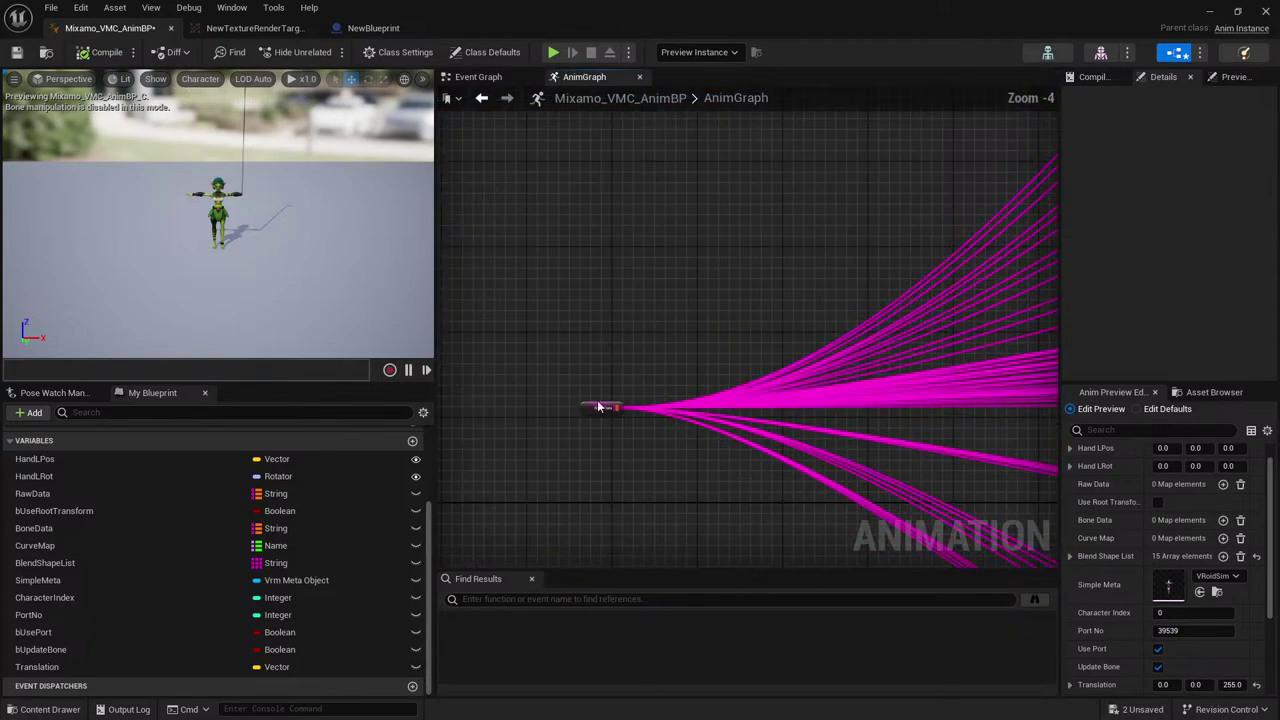
scroll(600, 408, up, 2)
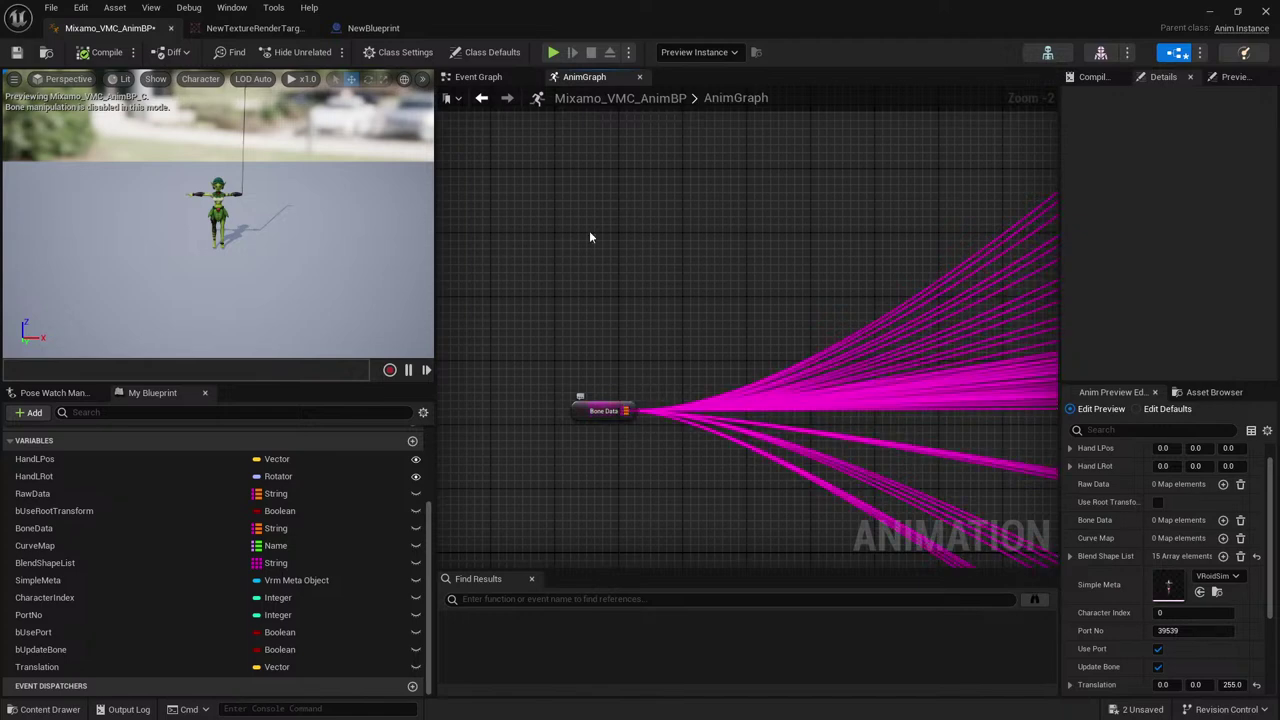
click(478, 77)
scroll(593, 410, up, 1)
right_drag(593, 411, 729, 417)
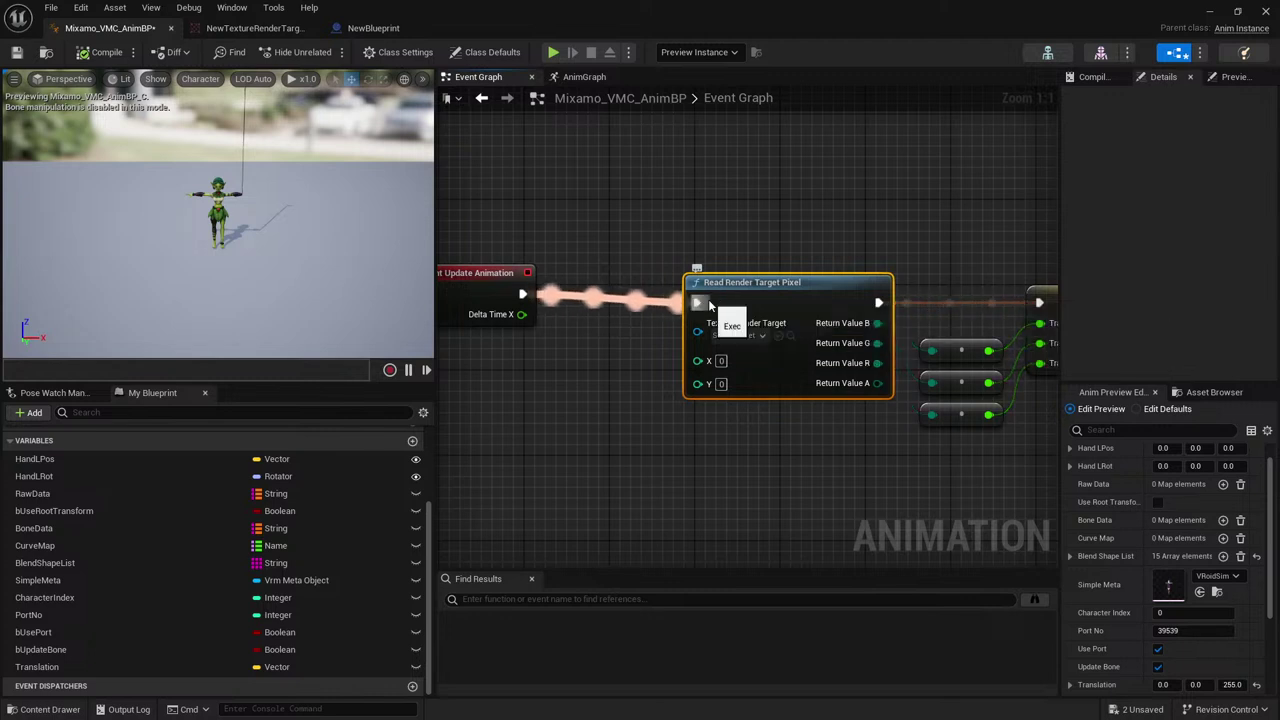
right_drag(904, 472, 790, 472)
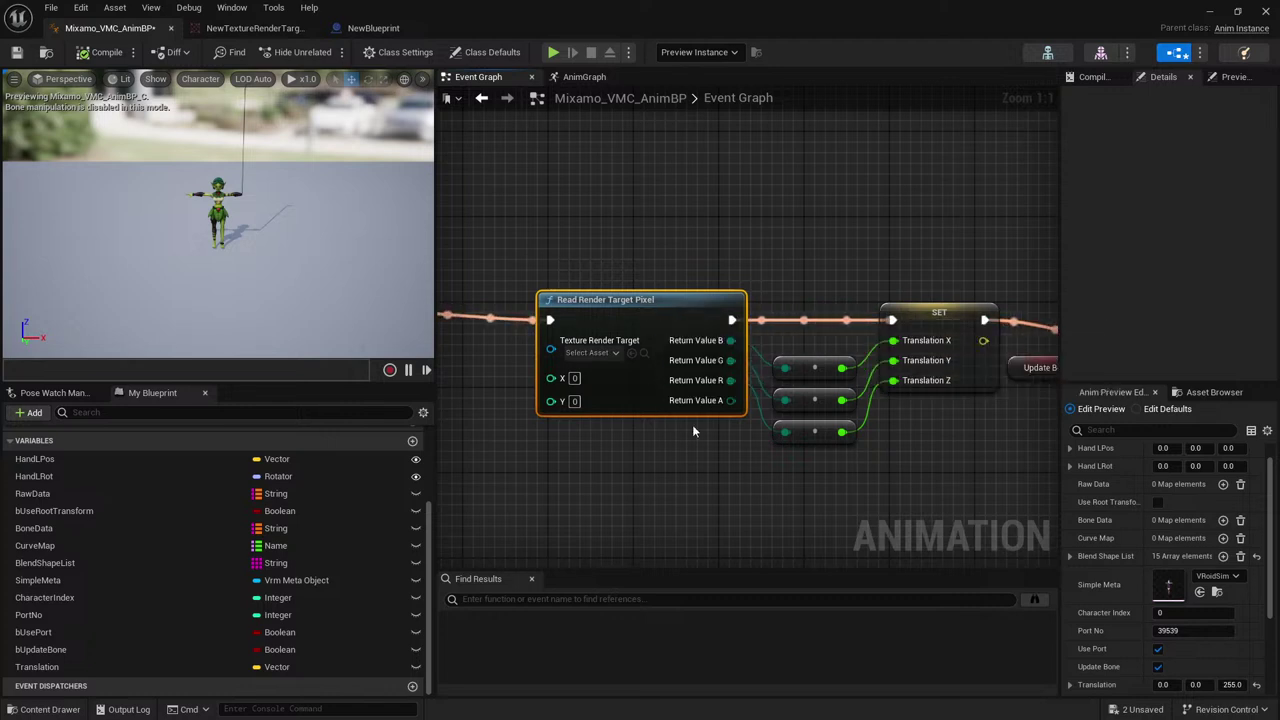
click(610, 352)
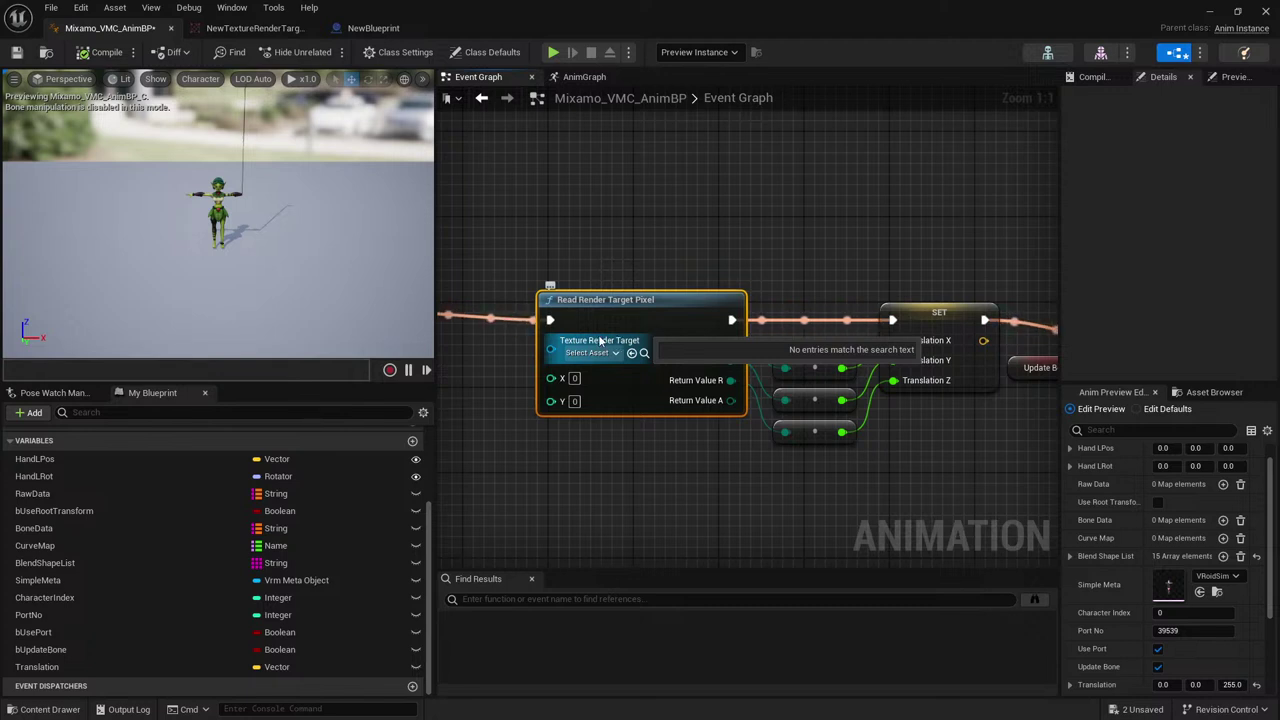
click(524, 440)
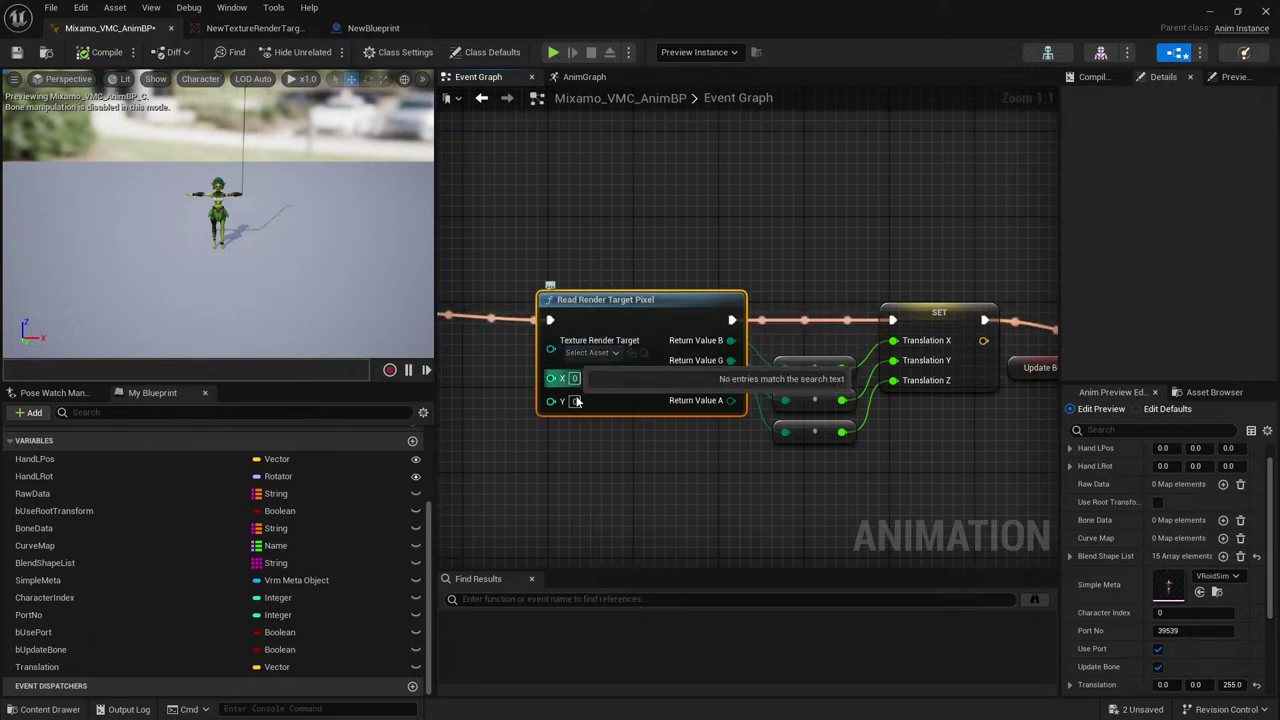
click(652, 490)
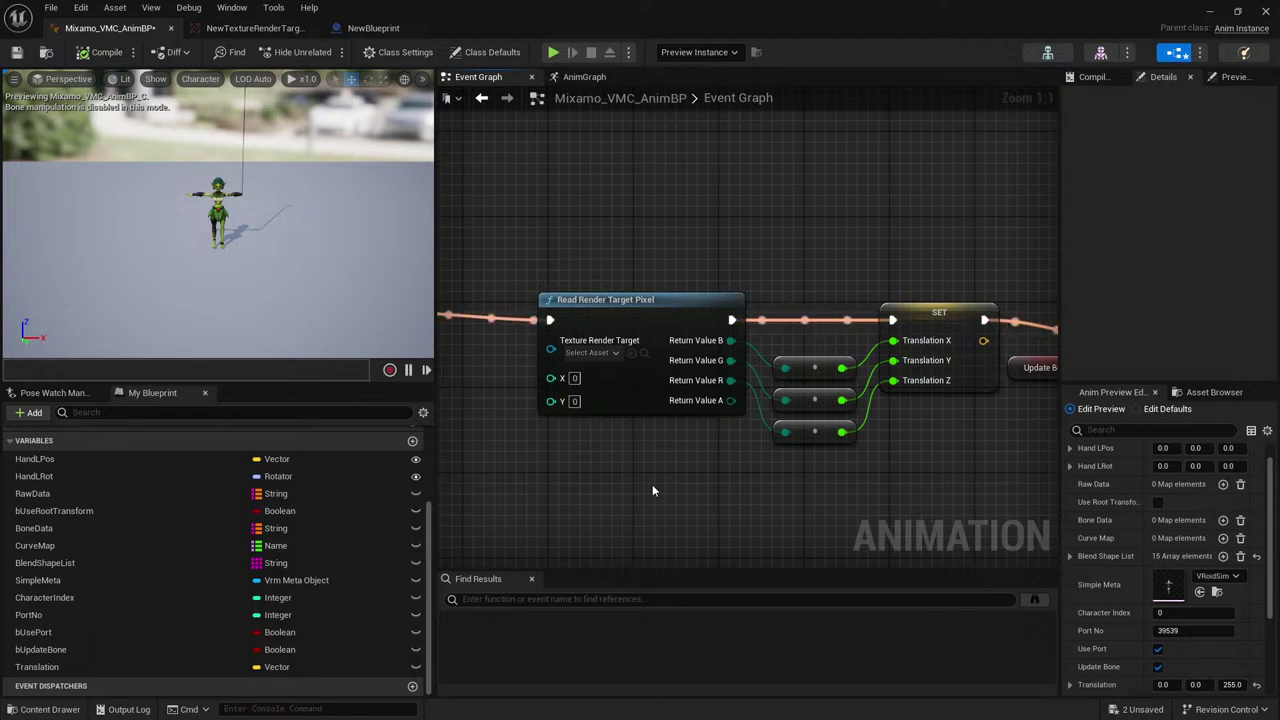
Glance at the AnimGraph, return to the Event Graph, and restore down the editor with Win+Down.
click(583, 77)
scroll(768, 352, down, 5)
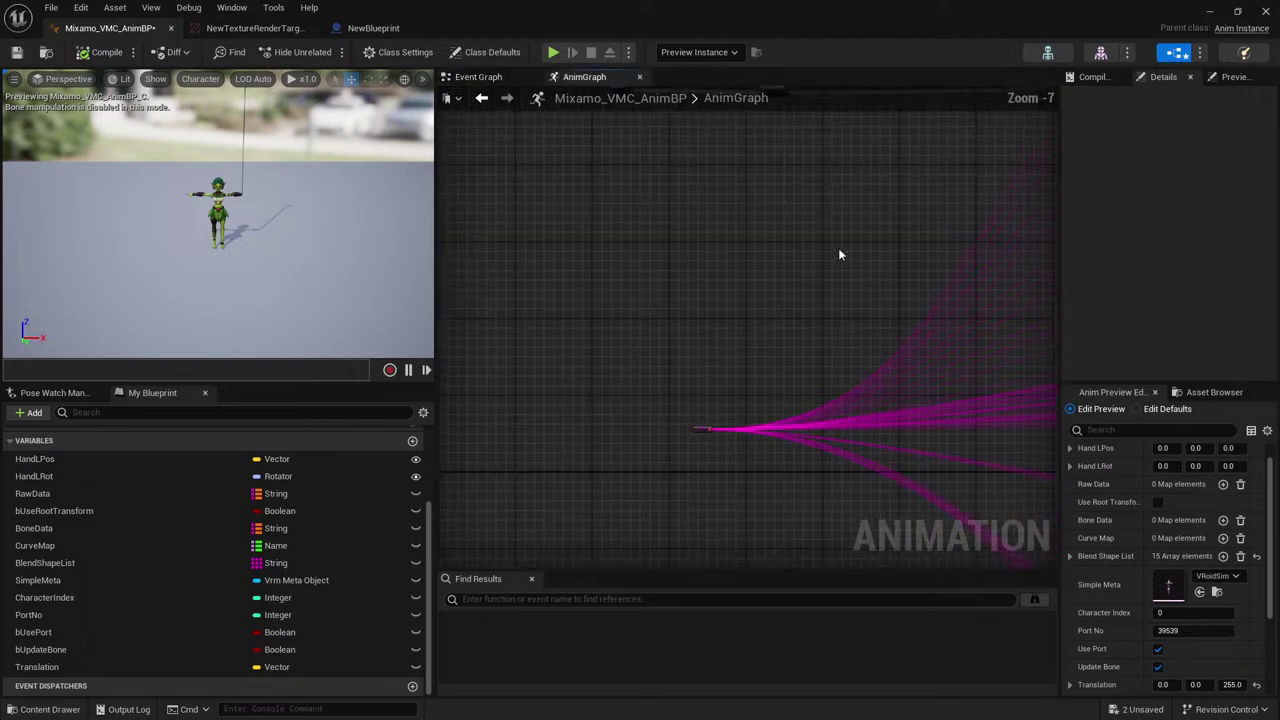
click(452, 80)
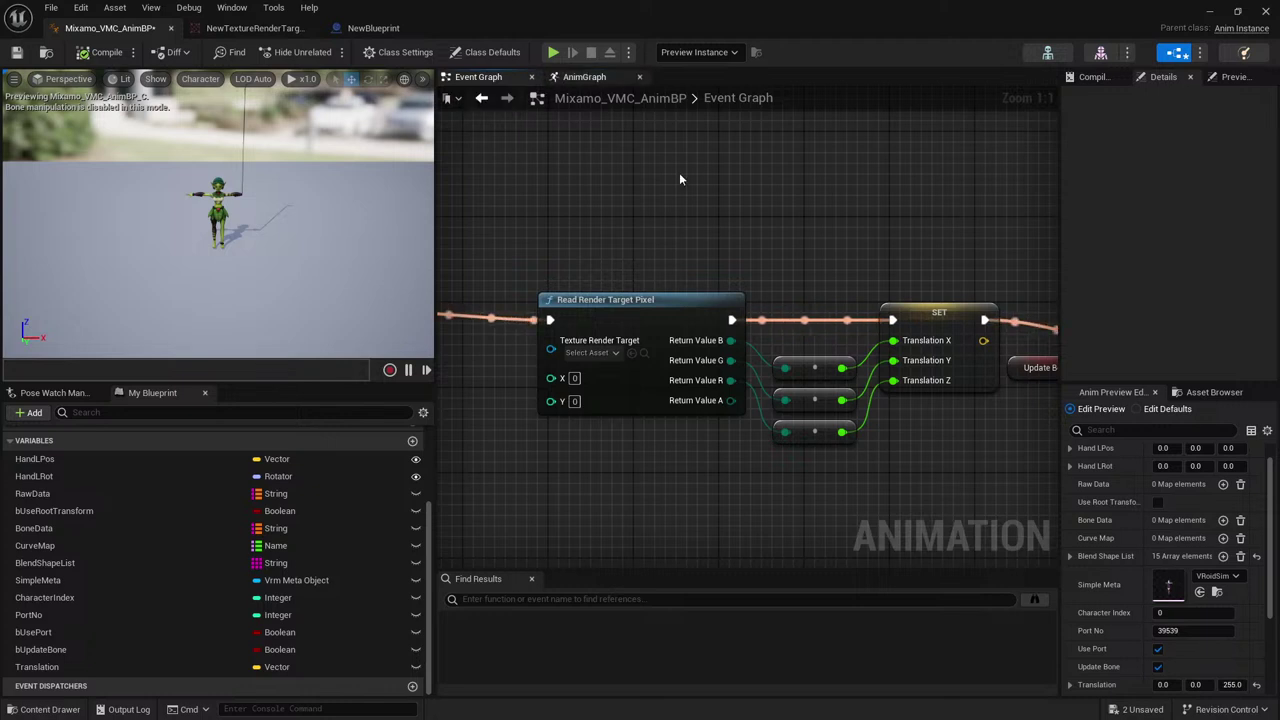
key(super+Down)
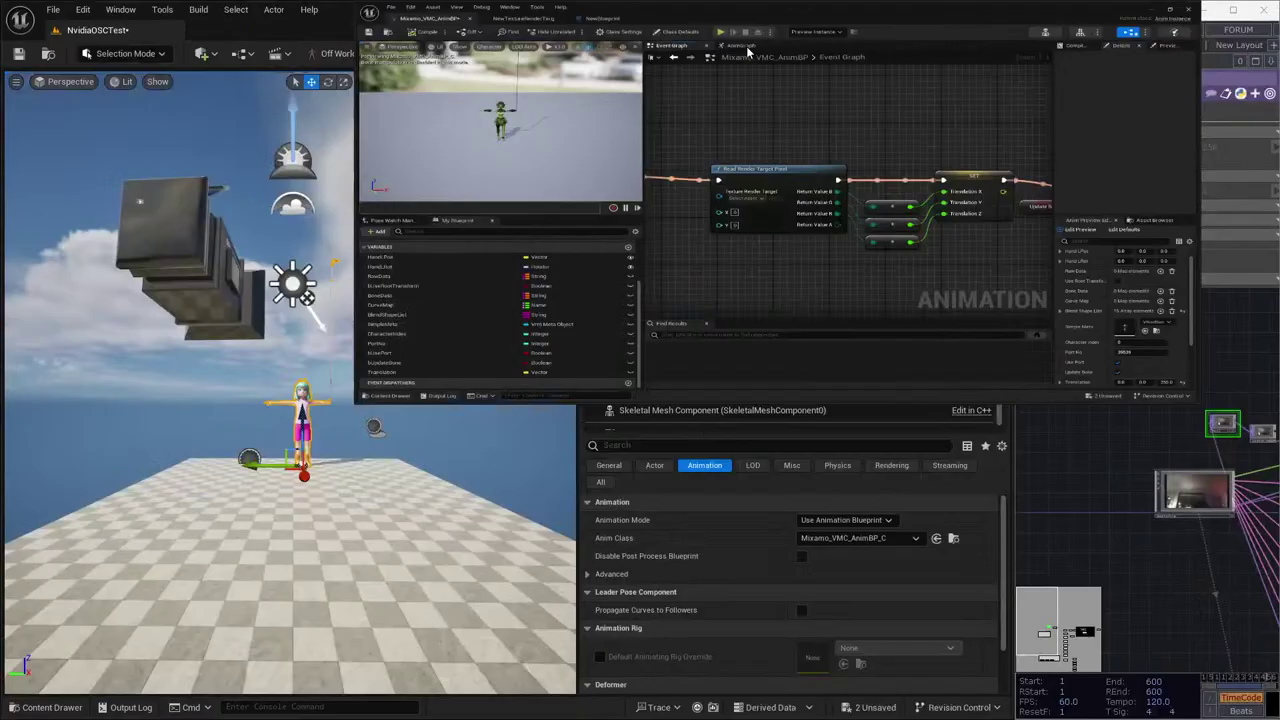
Maximize TouchDesigner and bring face_tracking, hand_tracking and oscout1 into view.
click(1232, 11)
drag(358, 588, 632, 432)
scroll(482, 542, up, 2)
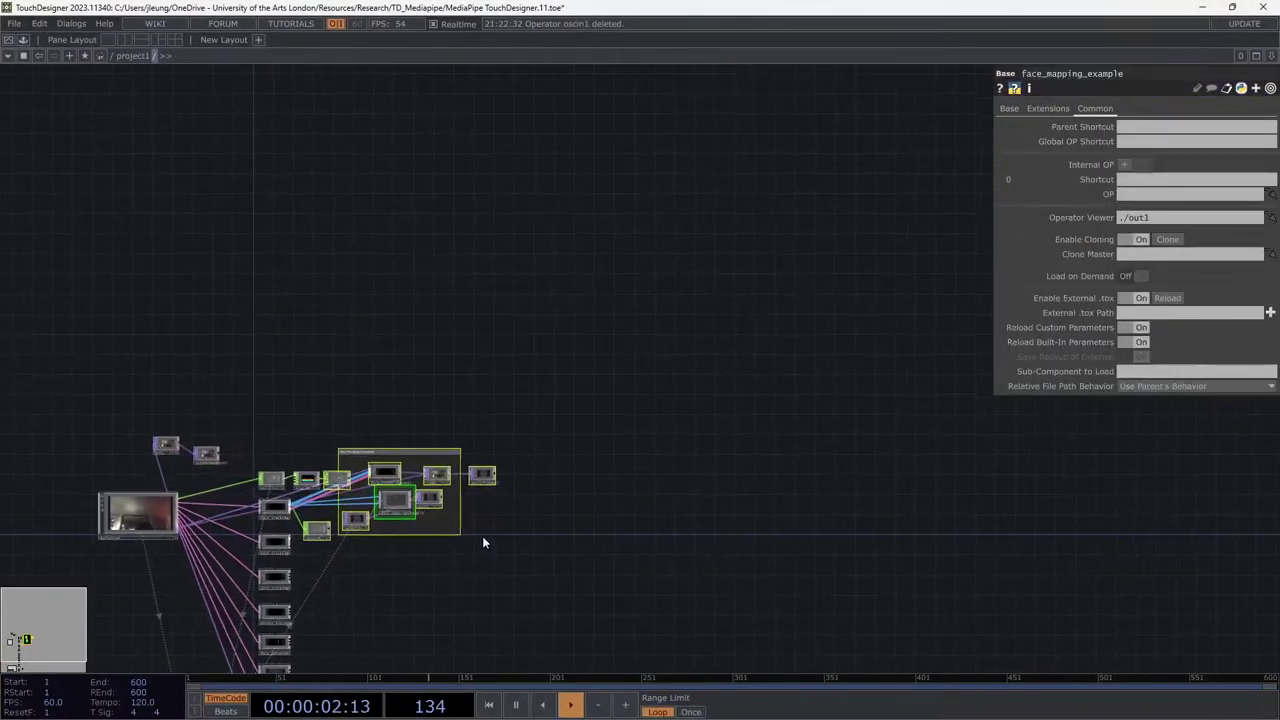
drag(482, 542, 623, 471)
scroll(623, 471, up, 3)
drag(890, 309, 720, 623)
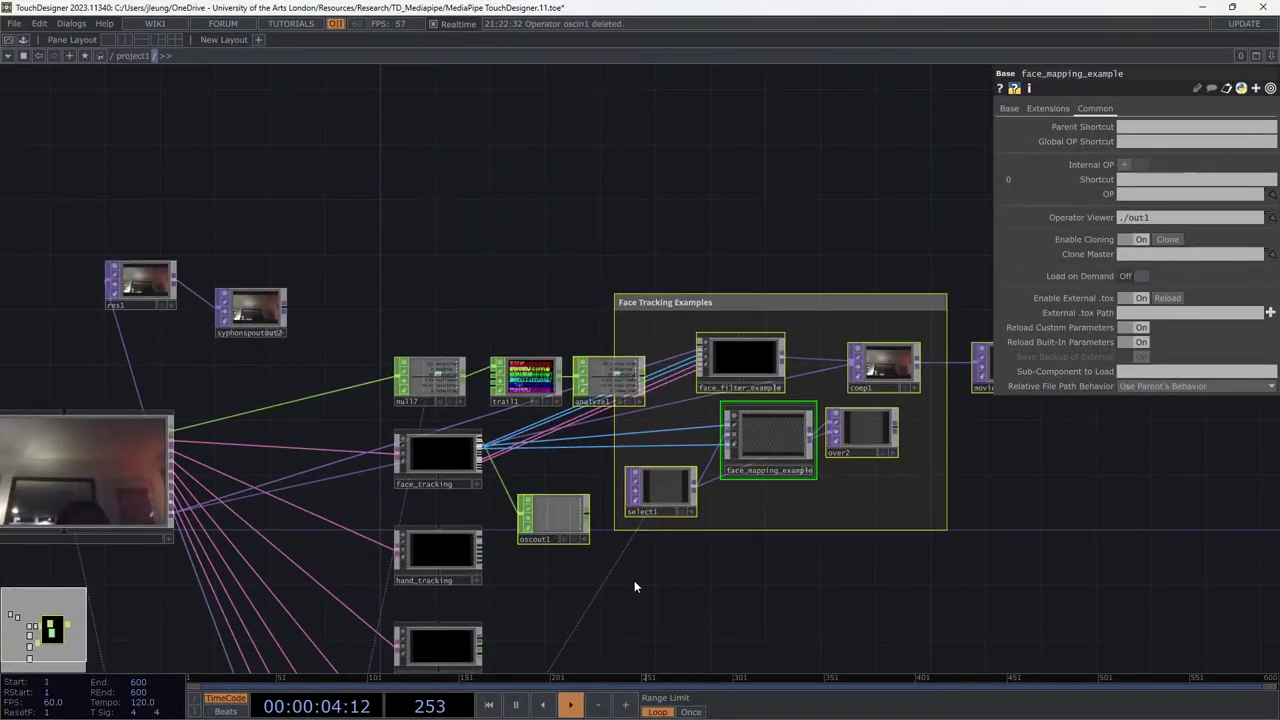
drag(634, 585, 843, 451)
Zoom the network and select pose_tracking to display its layout parameters.
scroll(649, 441, up, 5)
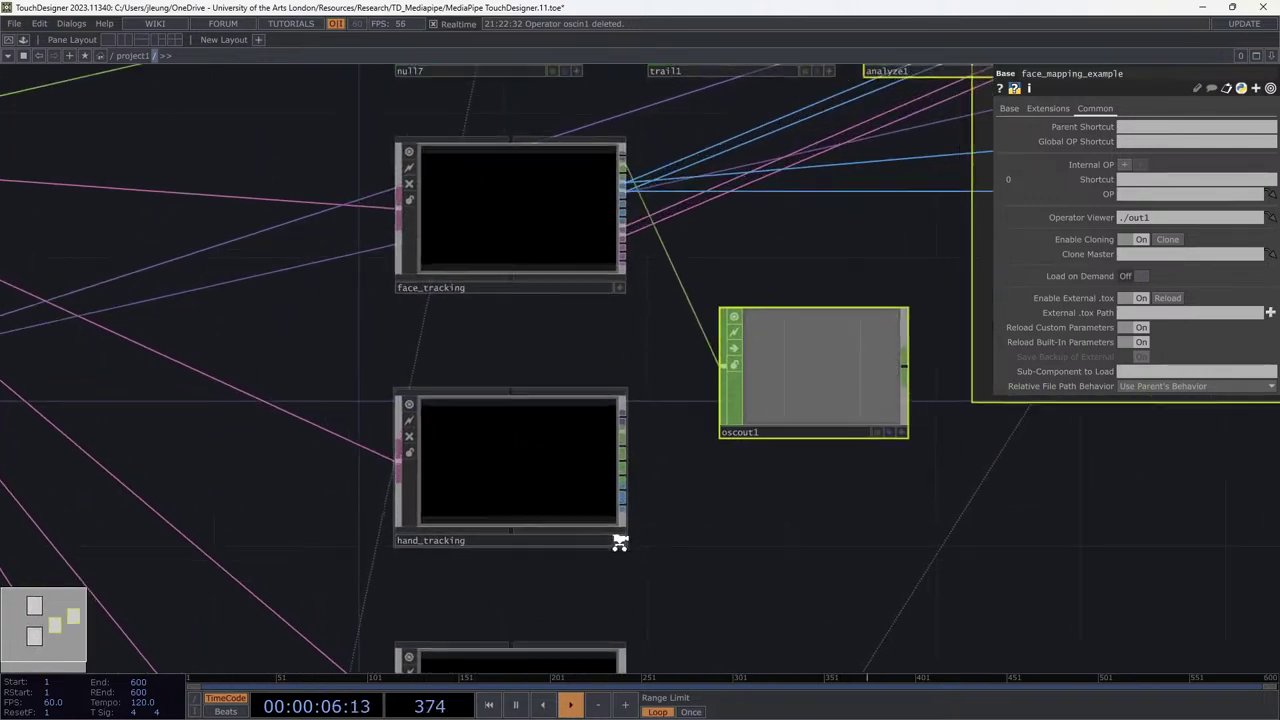
scroll(543, 151, up, 2)
scroll(597, 220, up, 3)
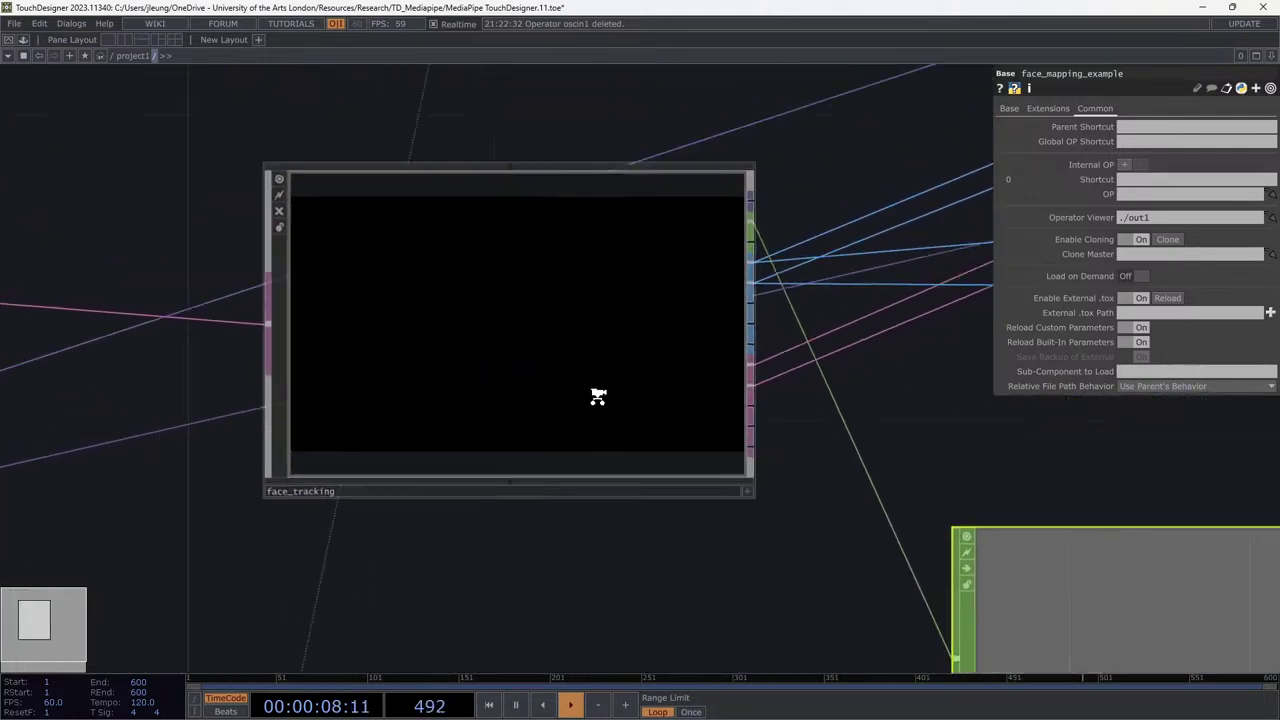
scroll(500, 378, down, 6)
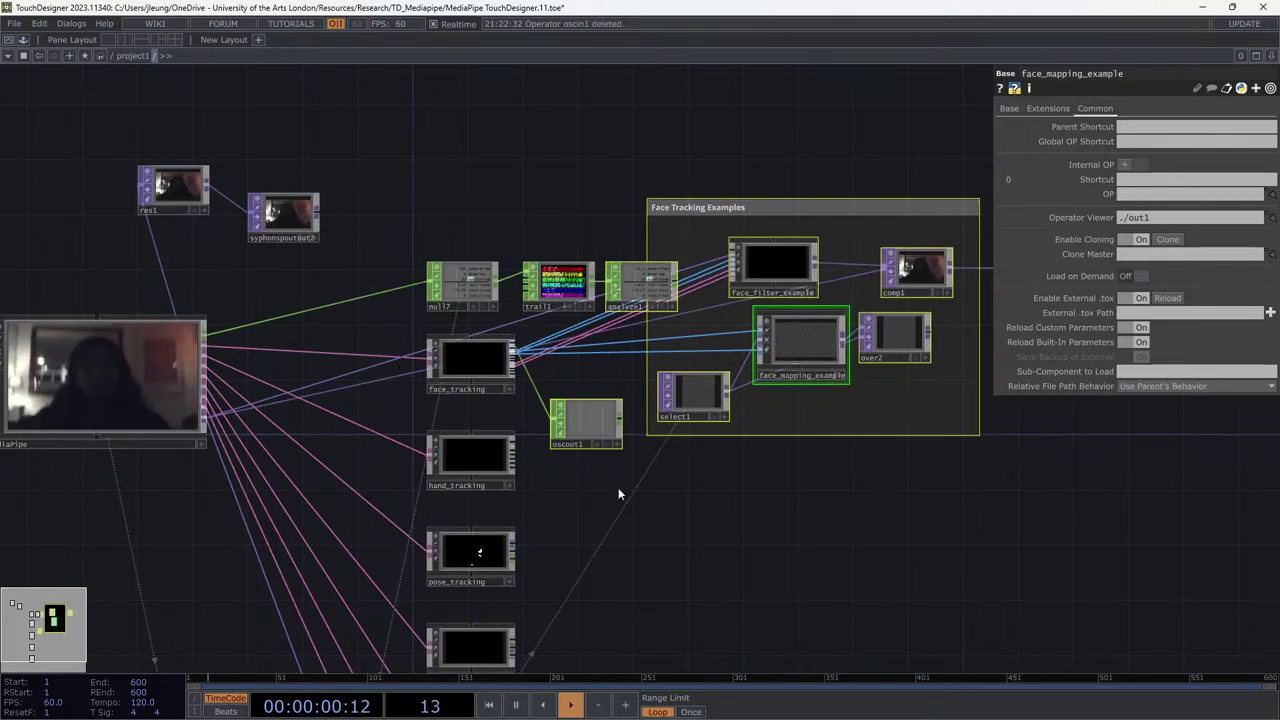
scroll(471, 345, up, 6)
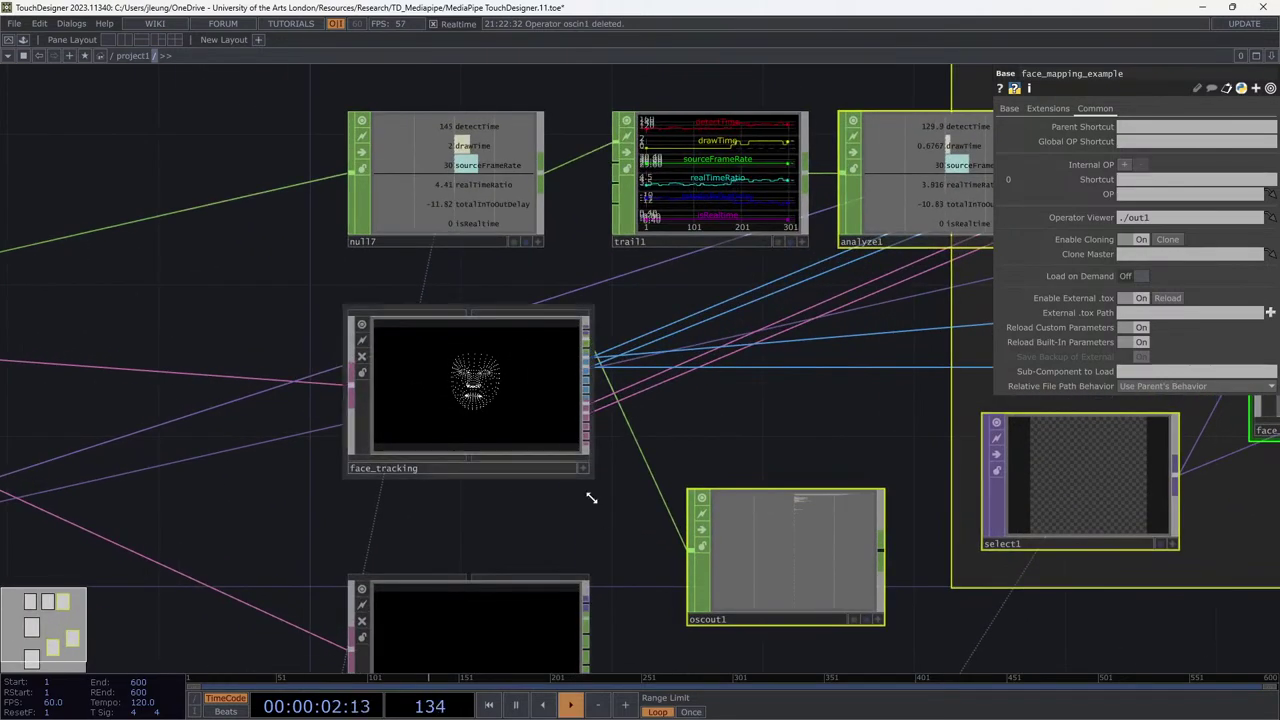
scroll(591, 497, down, 5)
scroll(469, 511, up, 4)
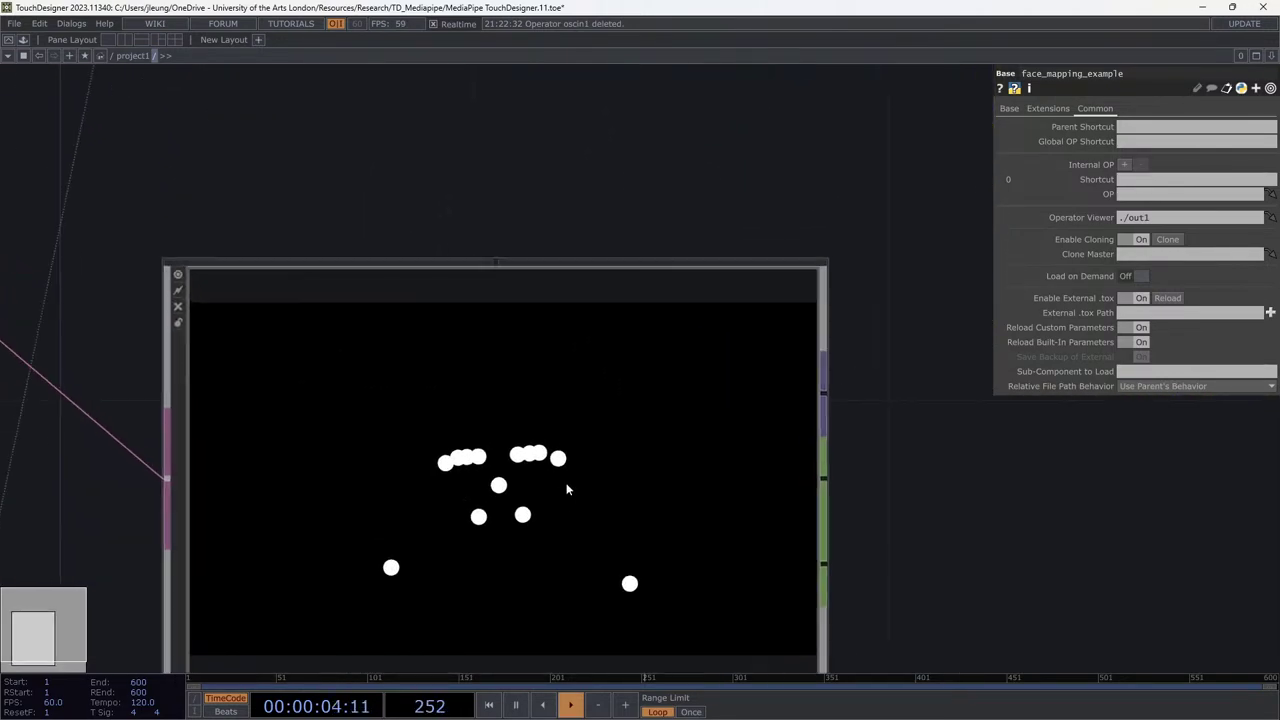
click(598, 498)
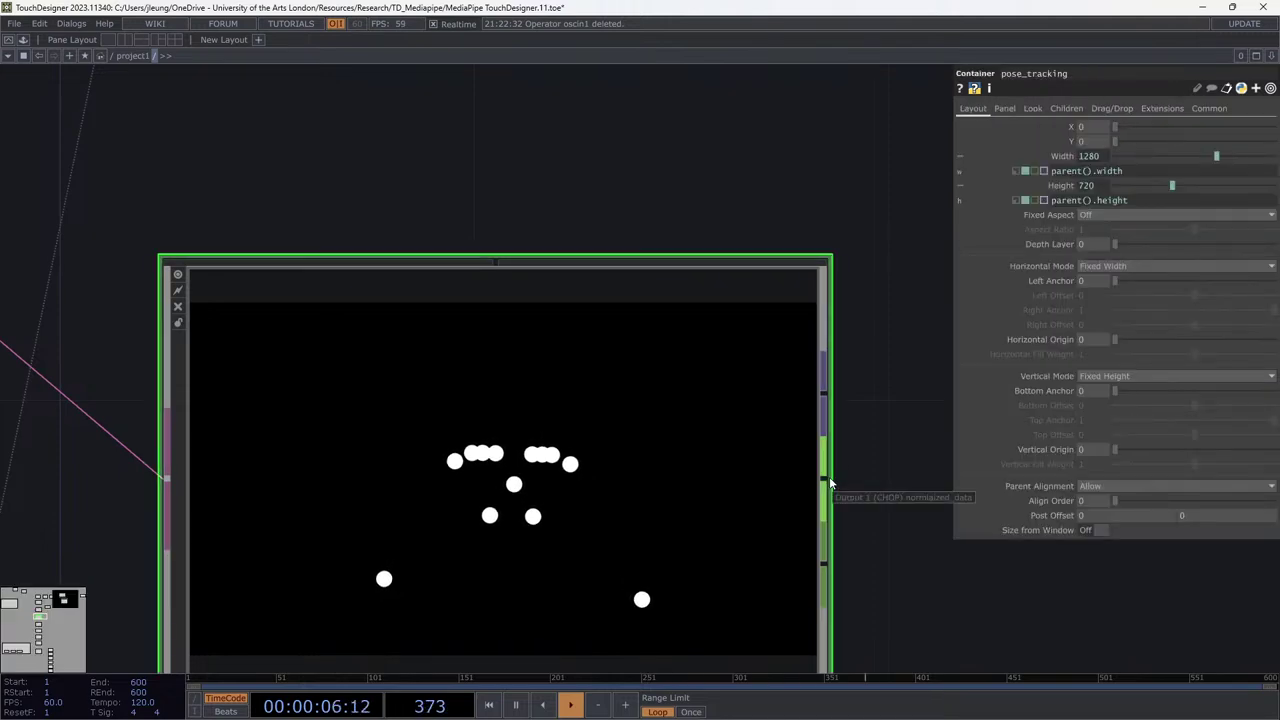
scroll(708, 500, up, 6)
scroll(708, 500, up, 10)
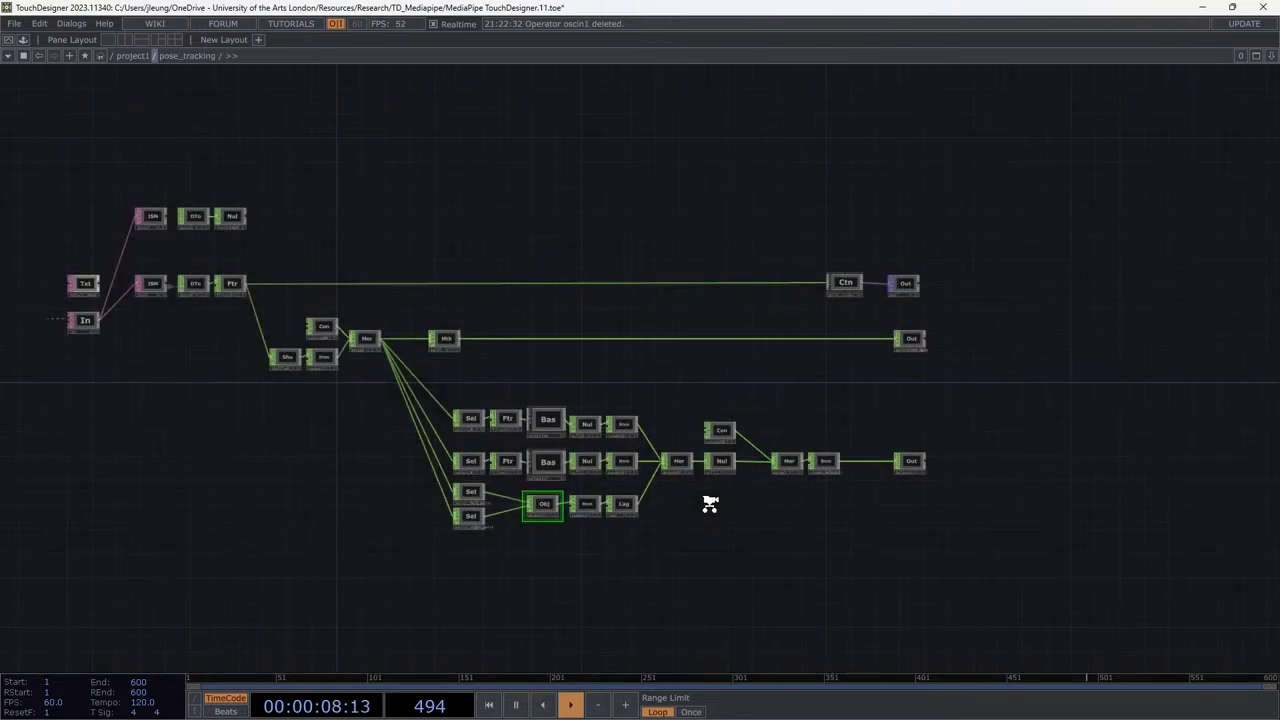
scroll(674, 443, down, 3)
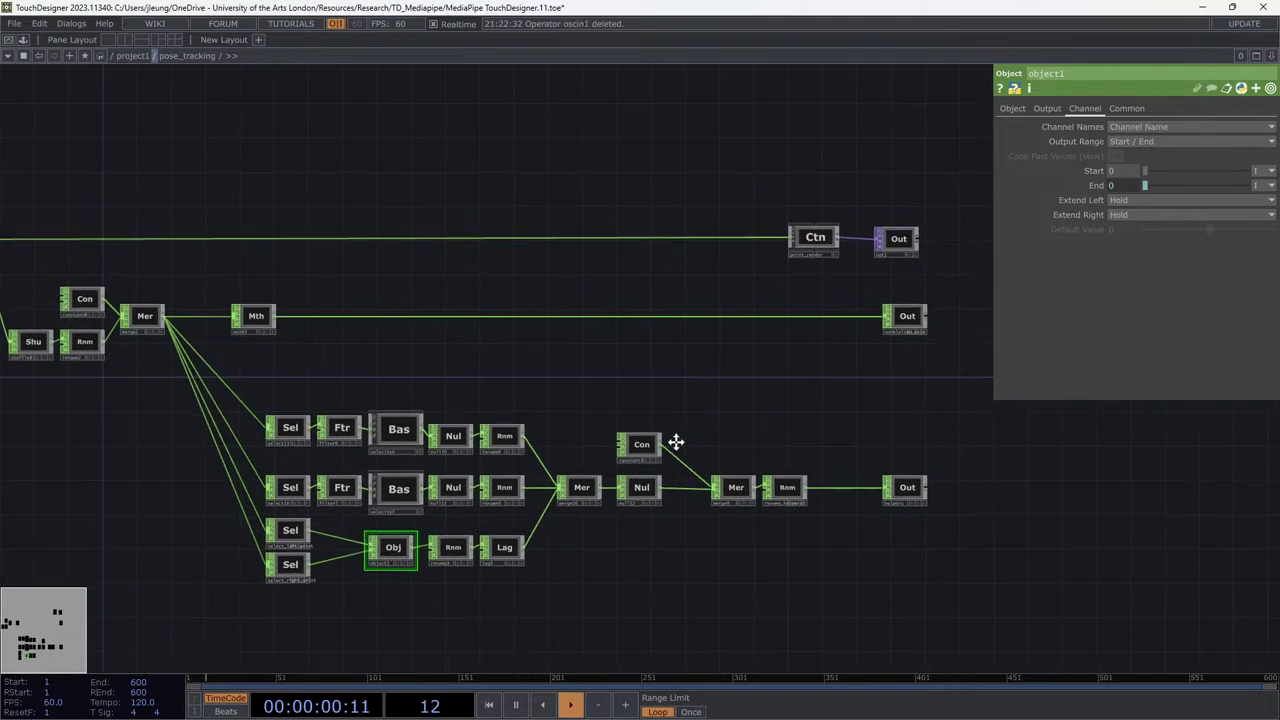
scroll(849, 277, up, 8)
scroll(747, 343, down, 6)
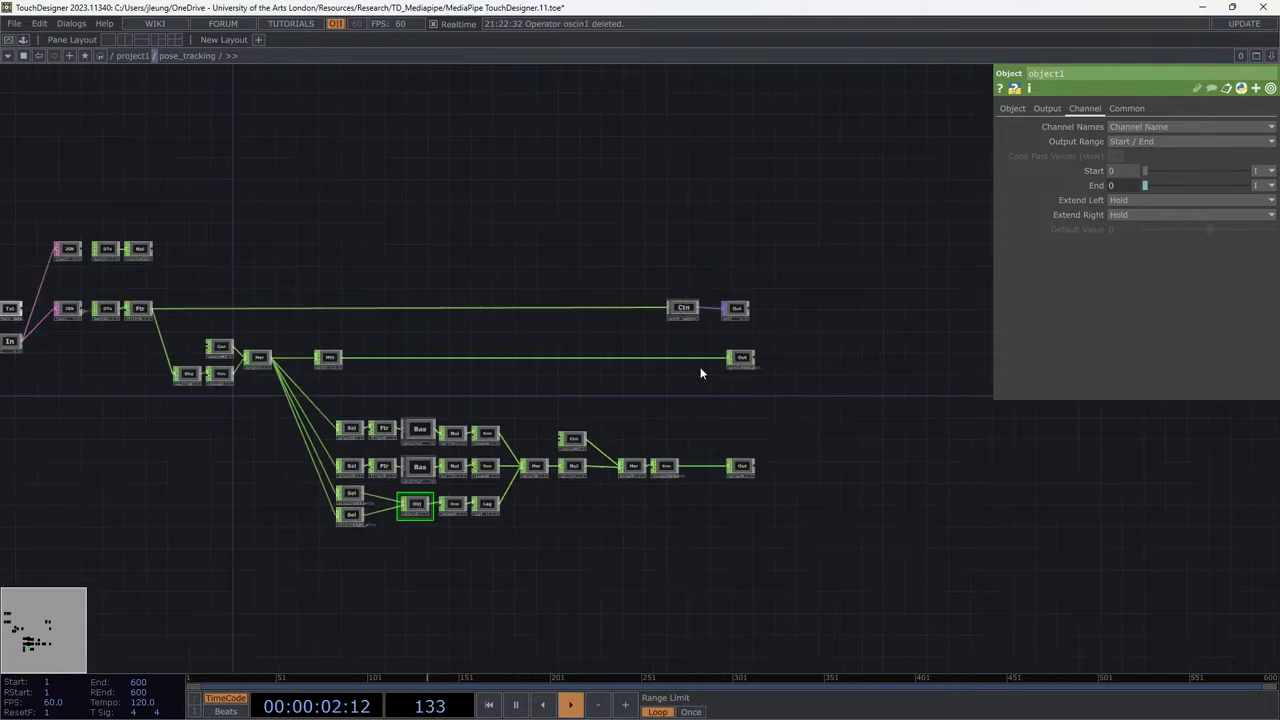
scroll(700, 365, up, 6)
drag(731, 381, 420, 388)
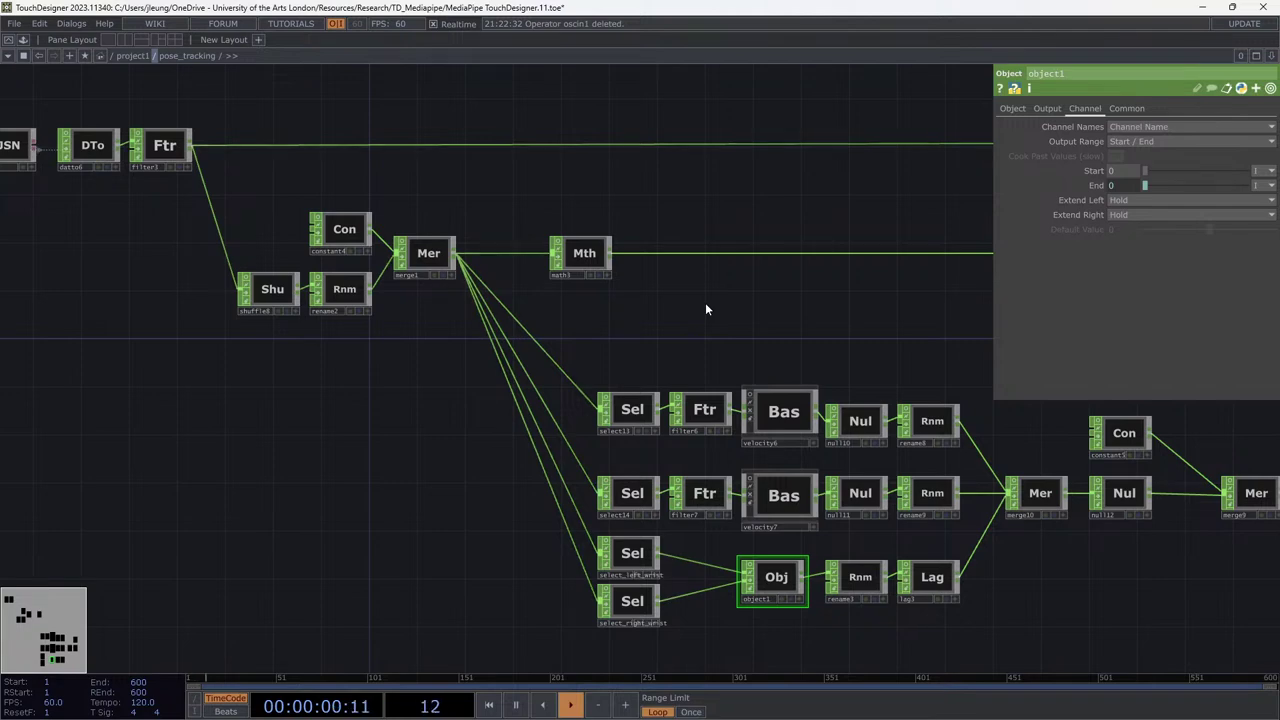
scroll(705, 302, down, 1)
scroll(705, 302, down, 8)
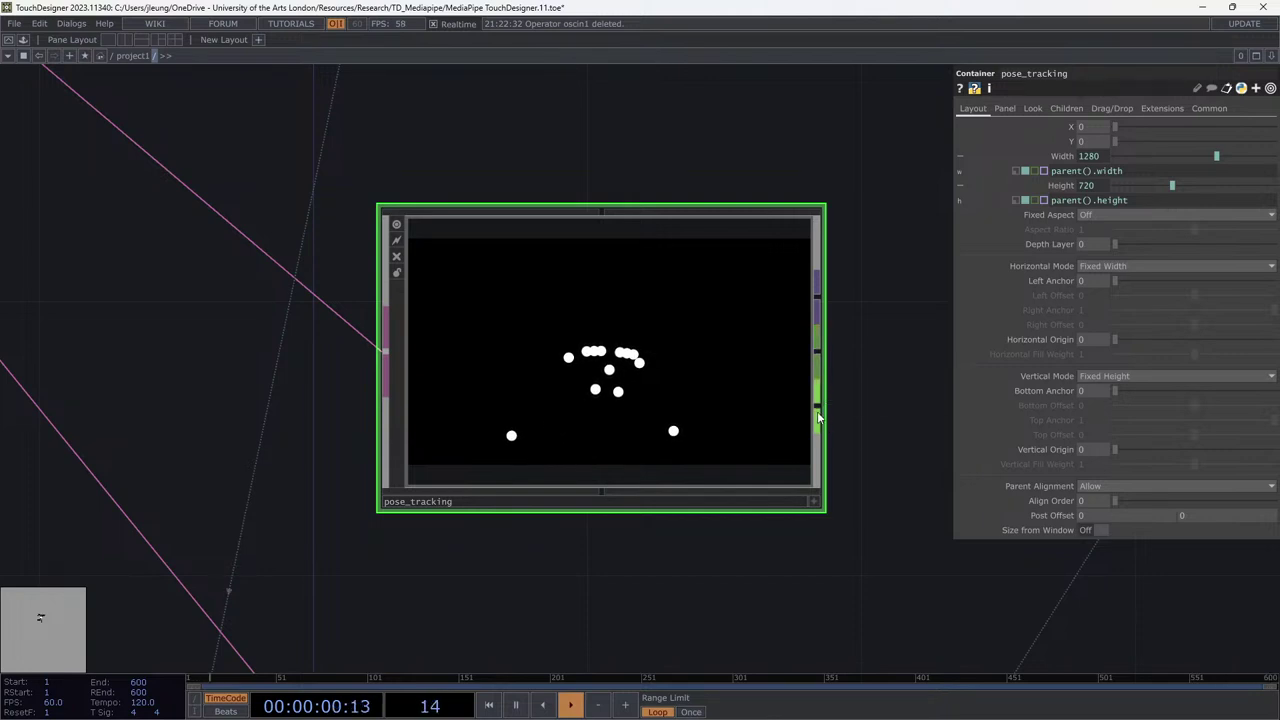
Add a Null CHOP (null8) wired to pose_tracking's output via the 'null' operator search.
right_click(819, 360)
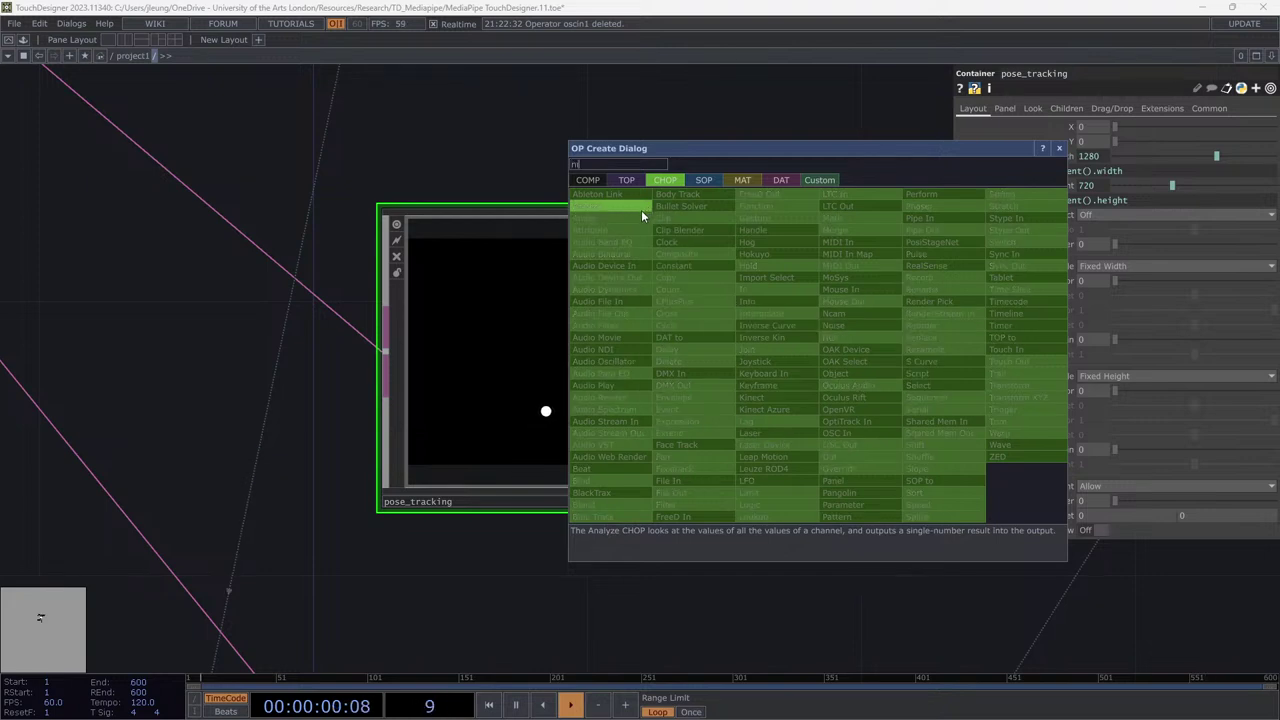
text(null)
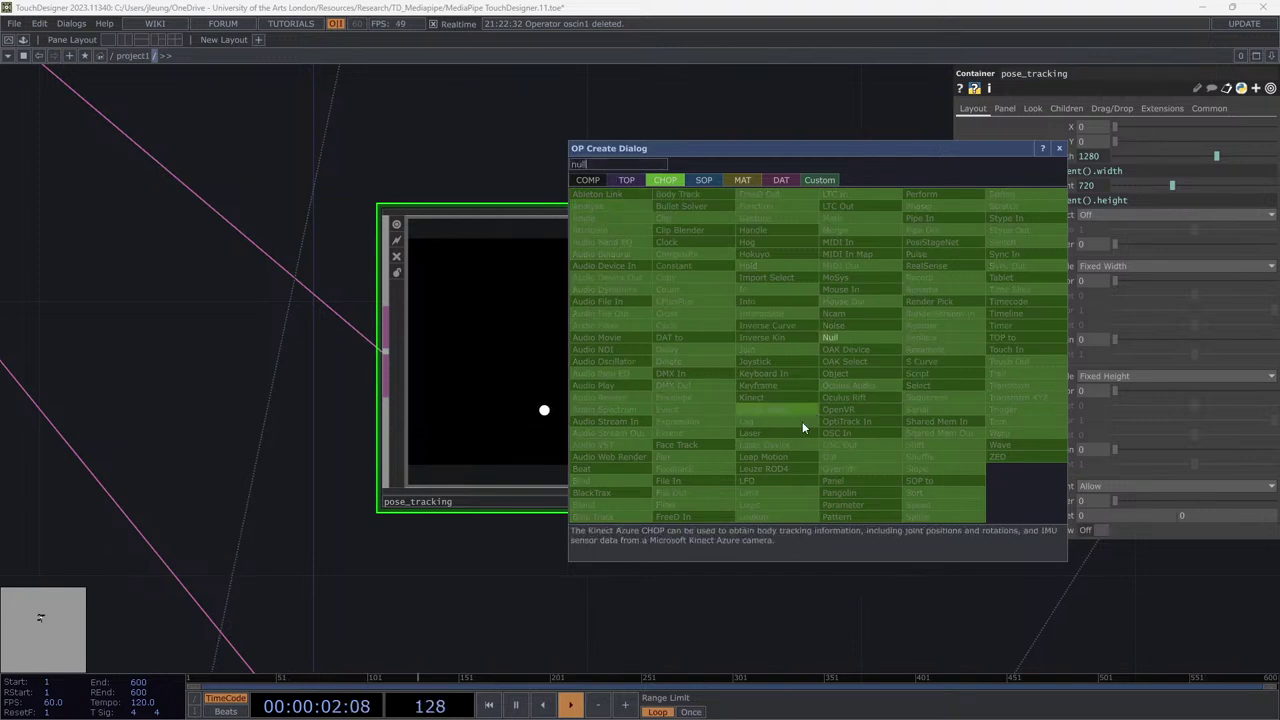
click(860, 337)
Place the new null beside pose_tracking and frame both nodes in the network.
click(1100, 430)
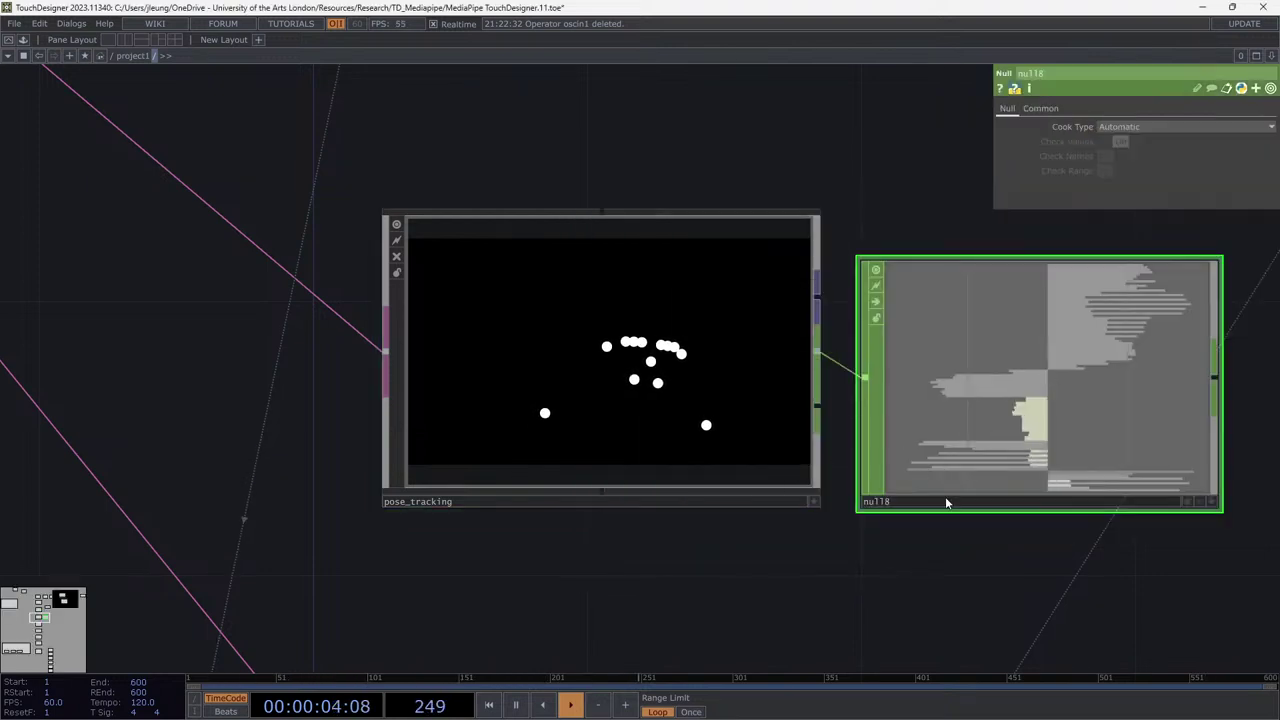
scroll(886, 358, up, 5)
scroll(888, 360, up, 2)
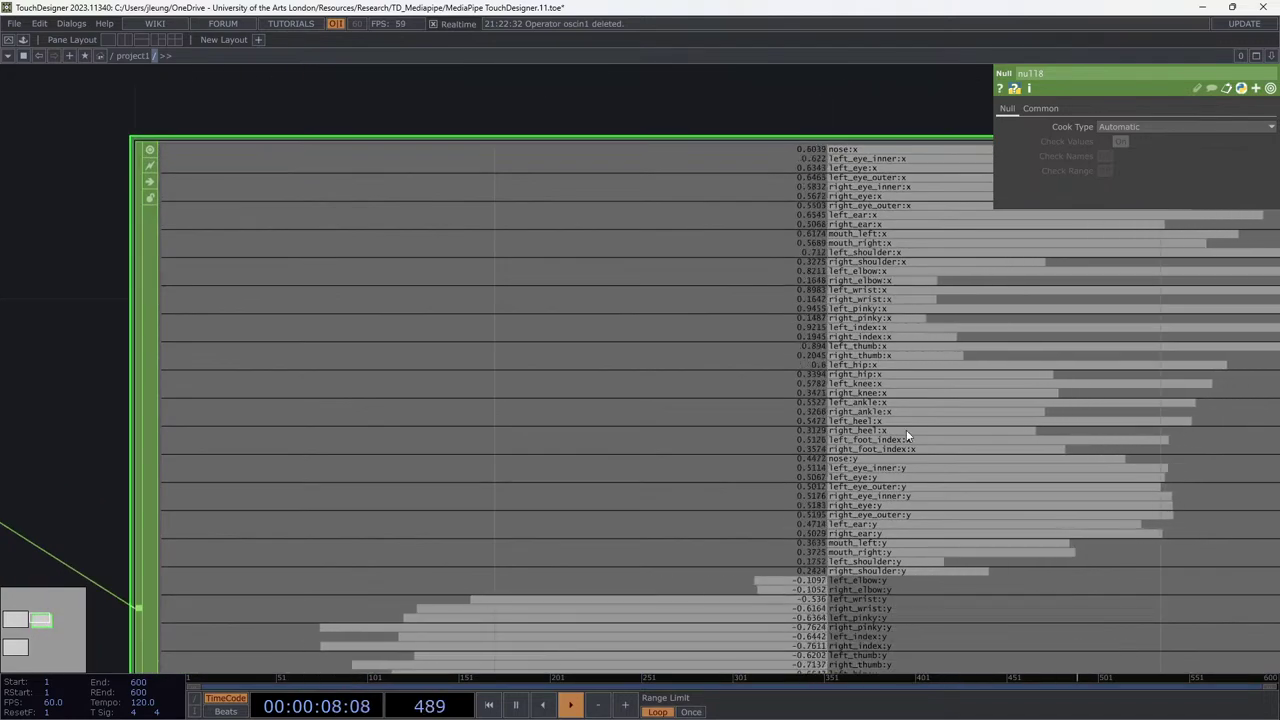
scroll(1108, 536, up, 3)
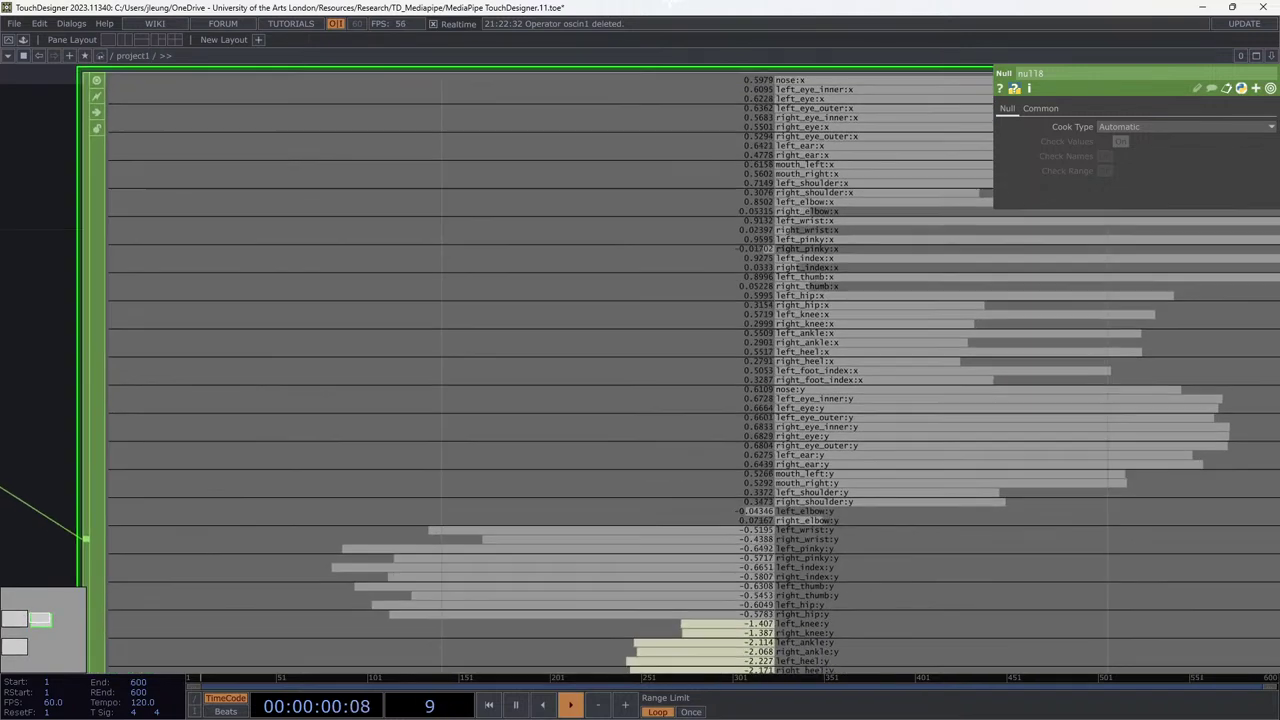
scroll(1108, 536, down, 4)
scroll(1108, 536, down, 4)
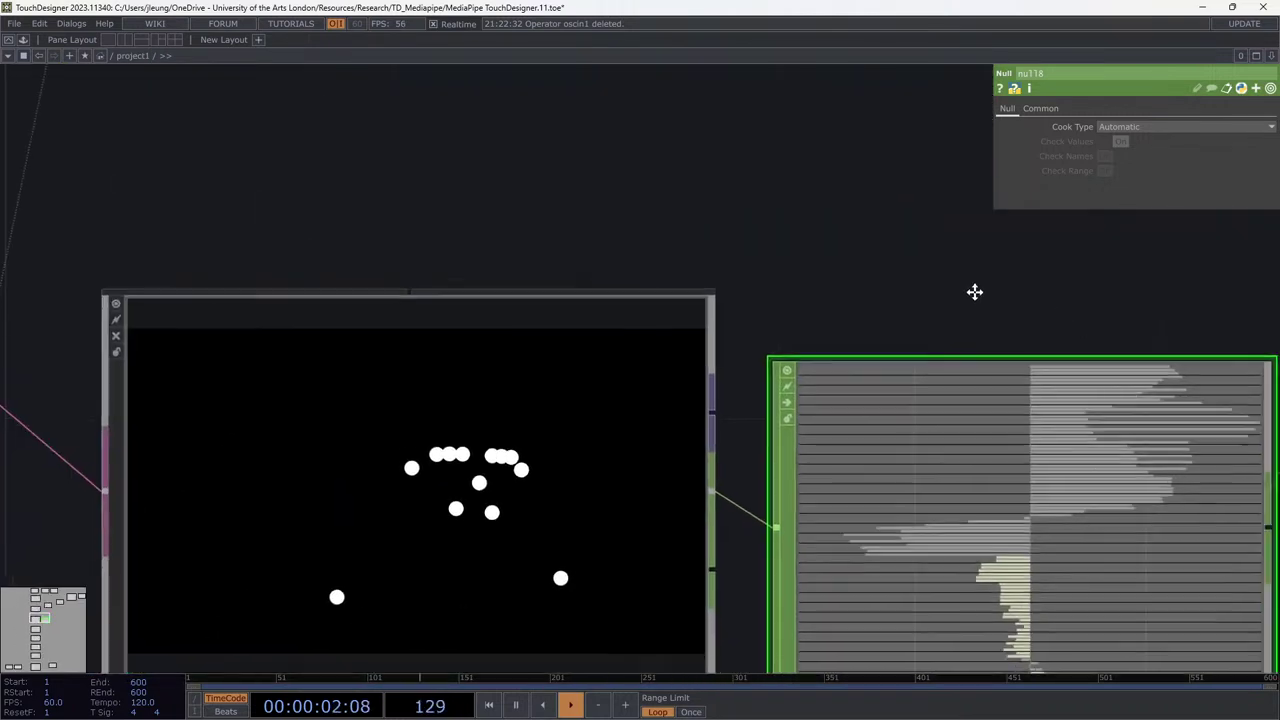
drag(974, 291, 791, 309)
scroll(720, 330, up, 6)
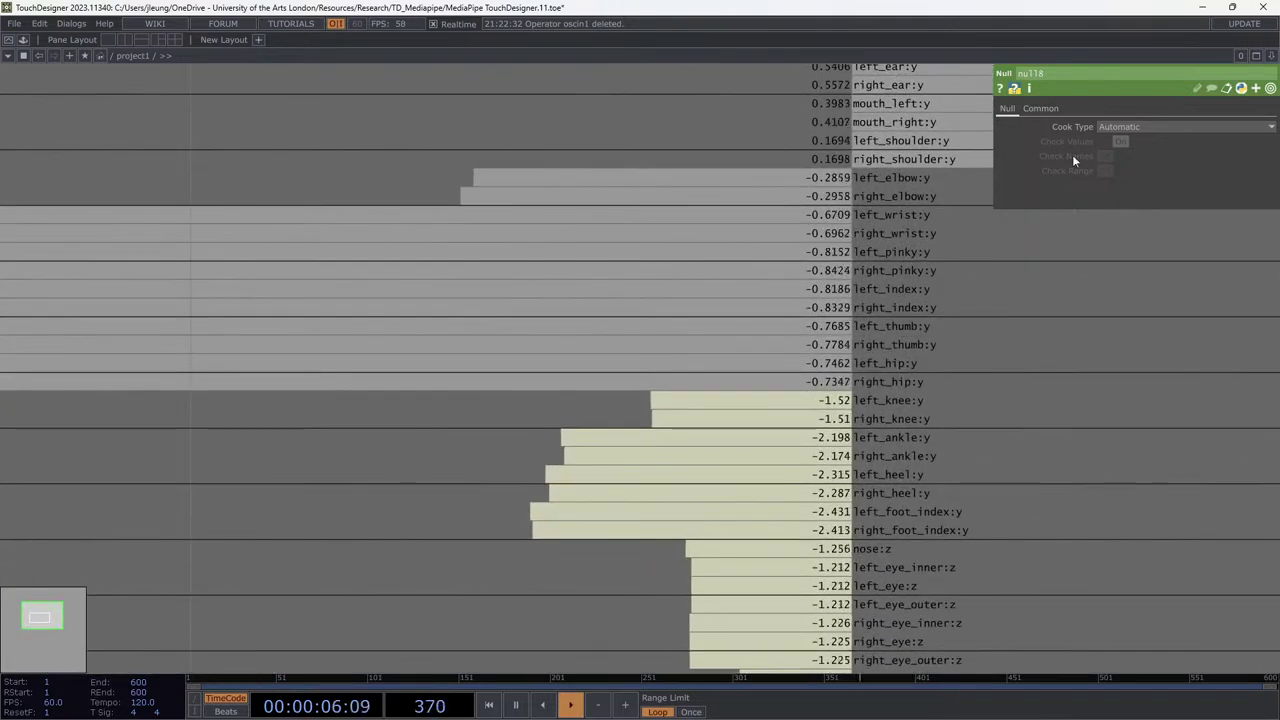
scroll(990, 257, down, 2)
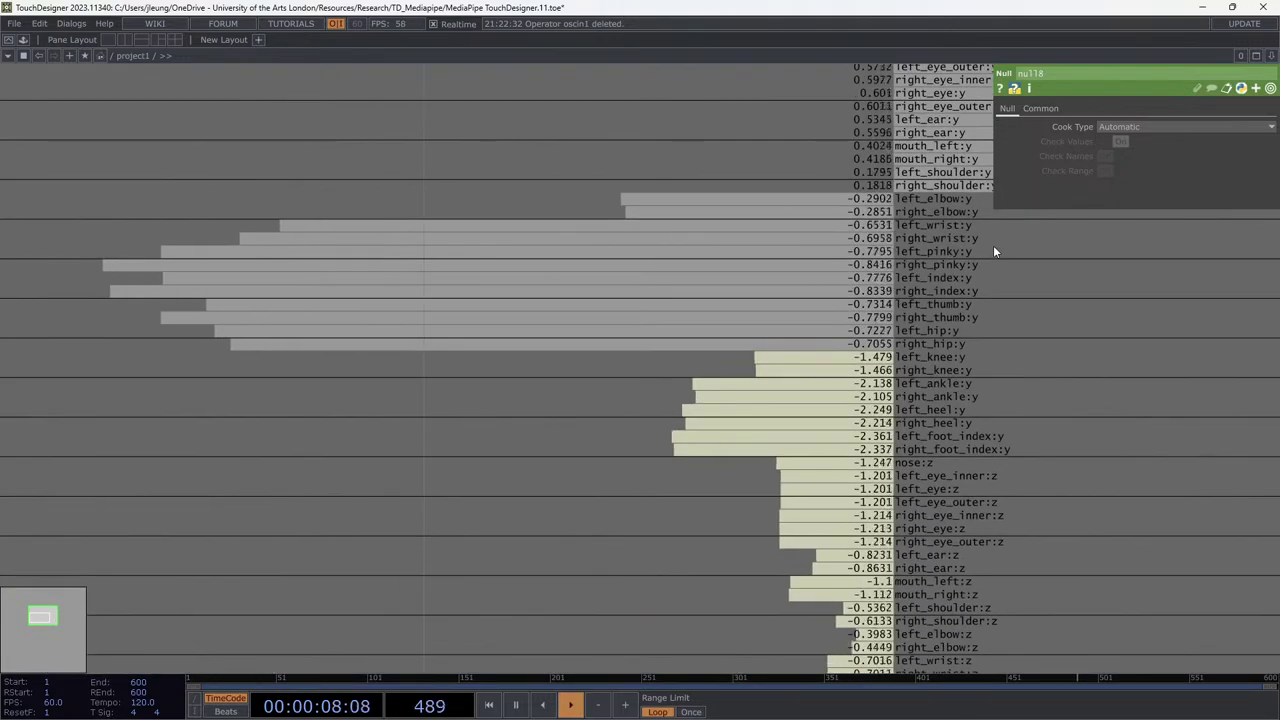
scroll(990, 247, down, 2)
scroll(985, 255, down, 8)
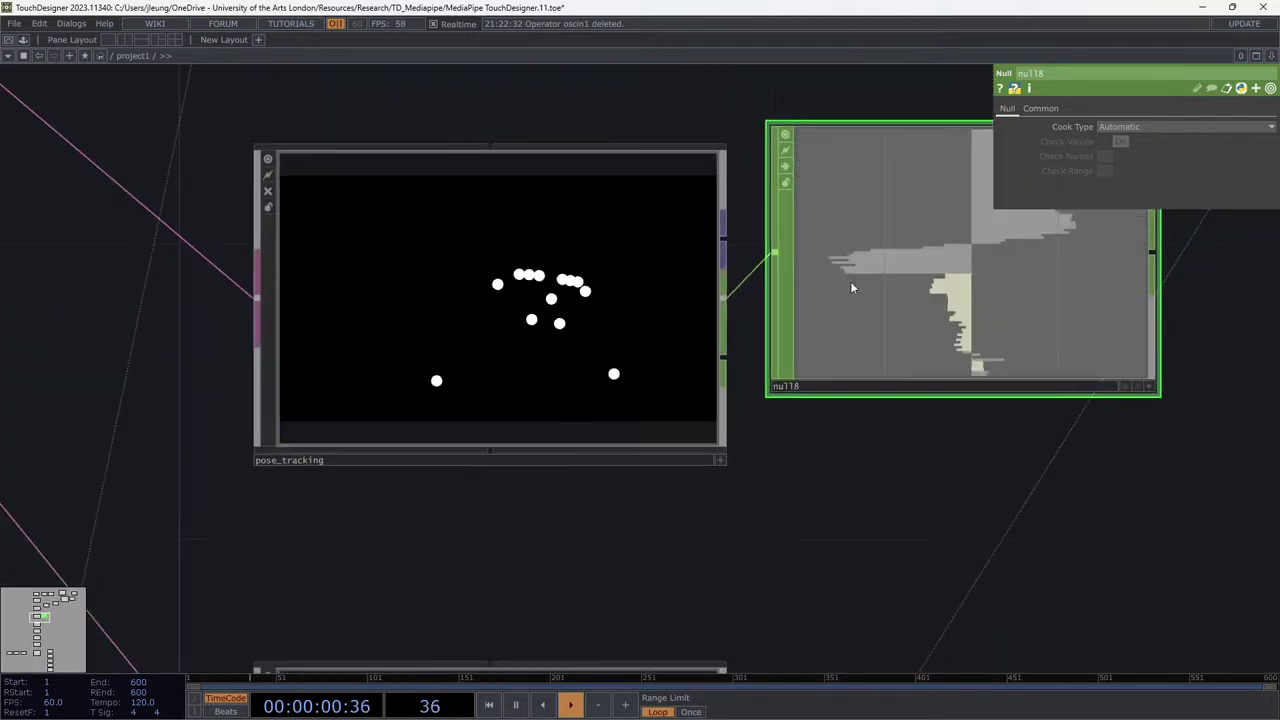
Select the pose_tracking container and show its Panel parameter page.
click(692, 312)
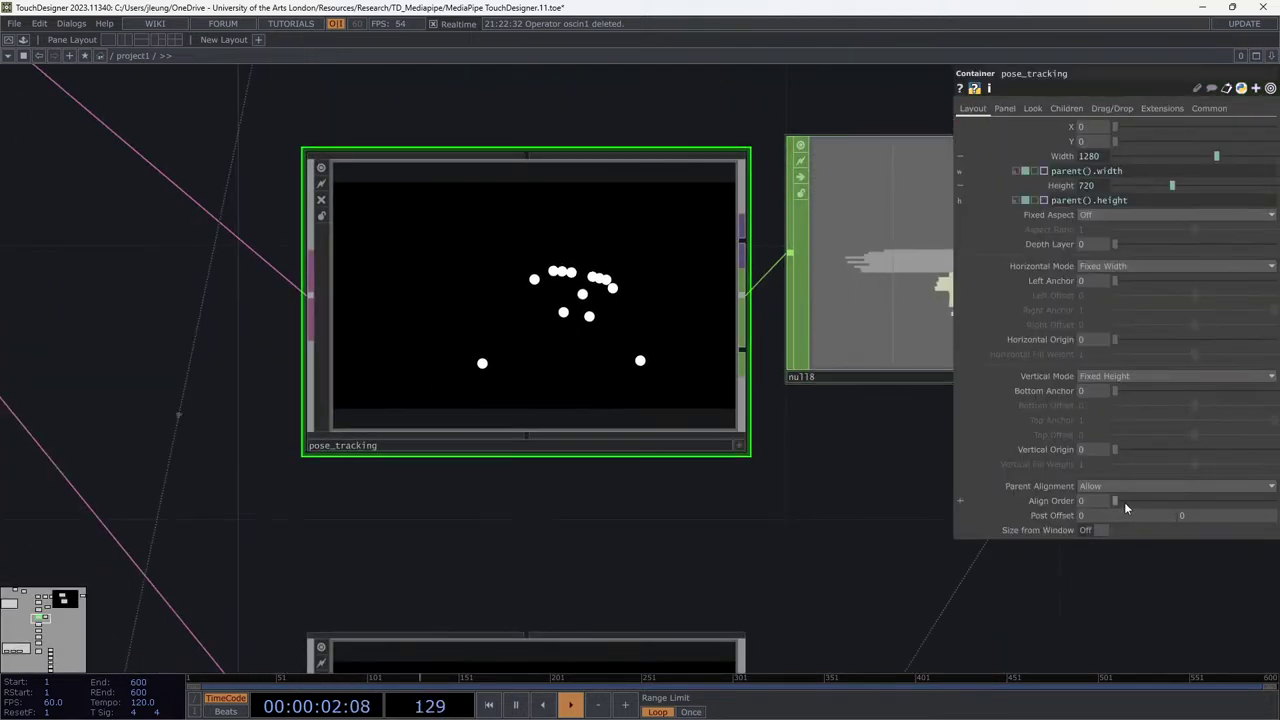
click(1002, 108)
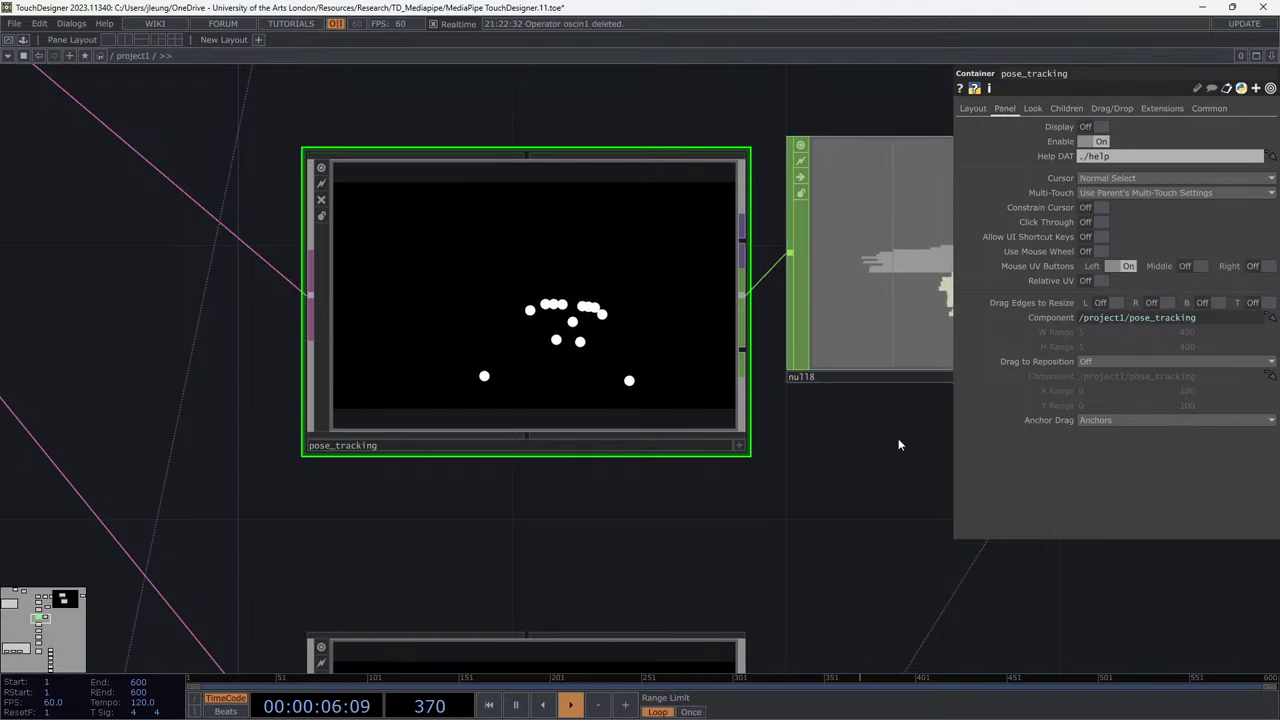
scroll(900, 420, right, 3)
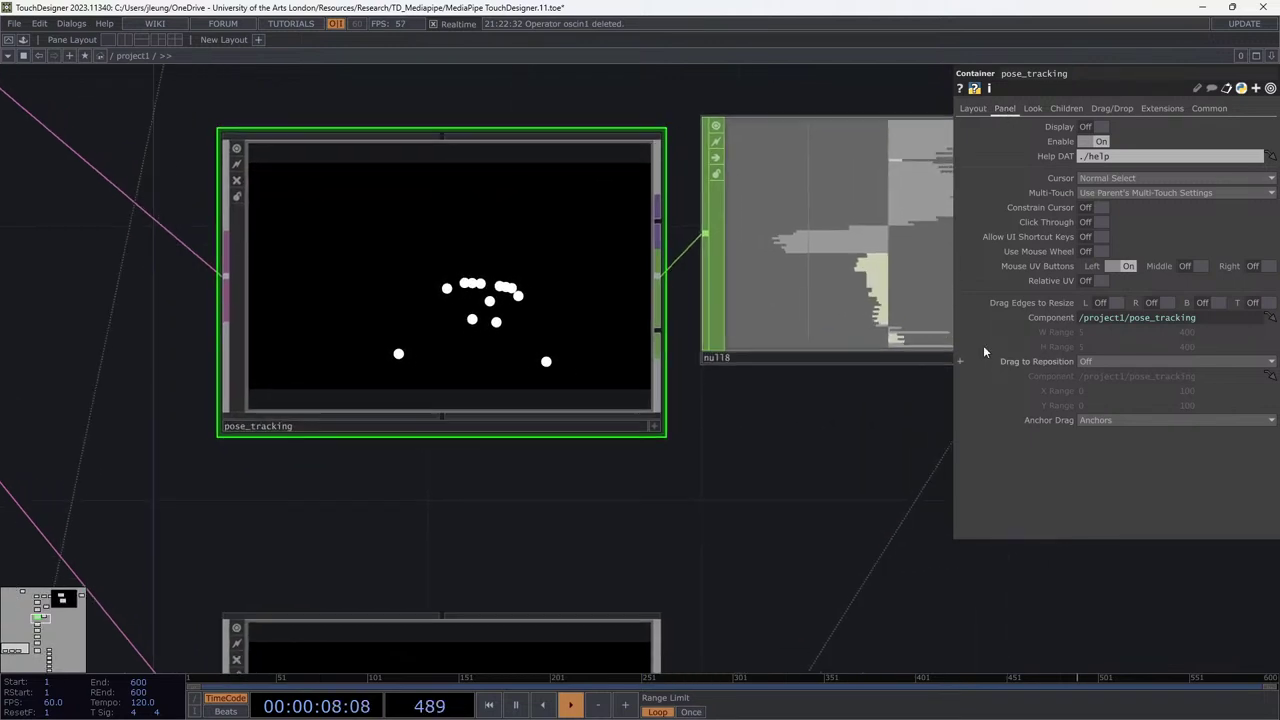
scroll(986, 343, up, 3)
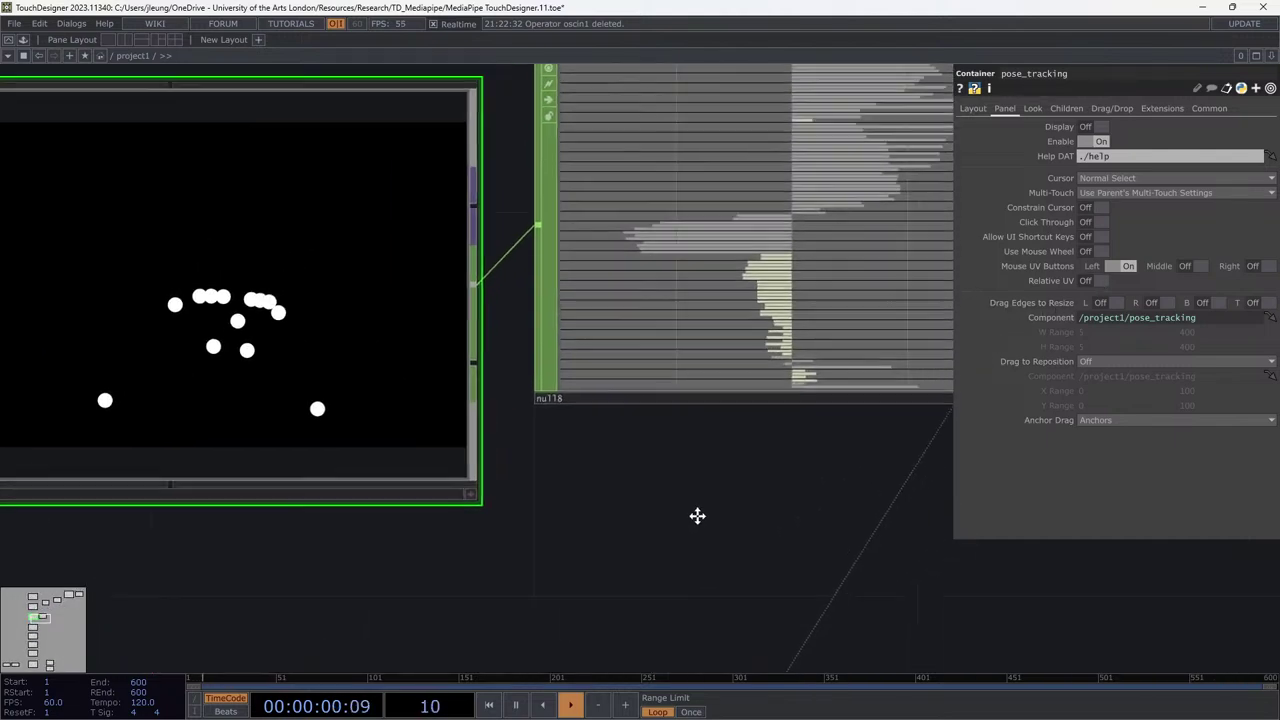
scroll(737, 314, up, 3)
scroll(754, 334, down, 5)
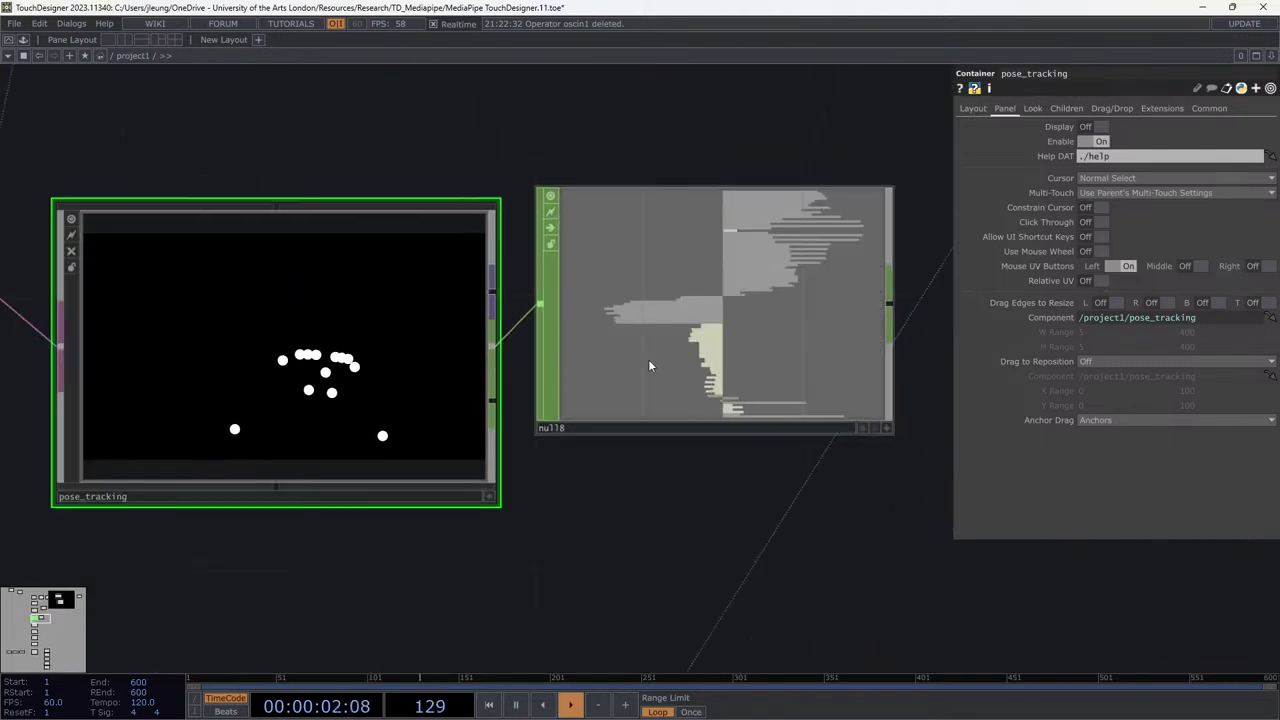
scroll(220, 363, up, 3)
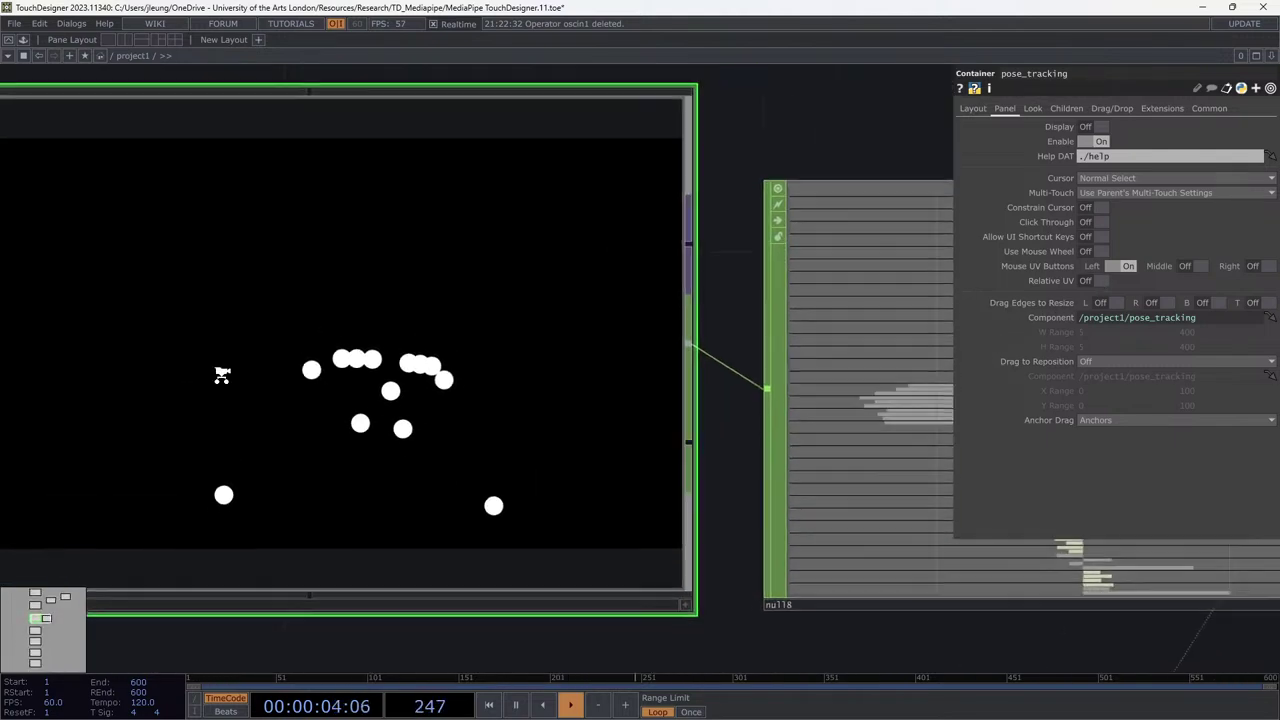
scroll(222, 375, down, 3)
Pan the network to centre pose_tracking and the null, then object_tracking and face_detector.
drag(222, 529, 466, 414)
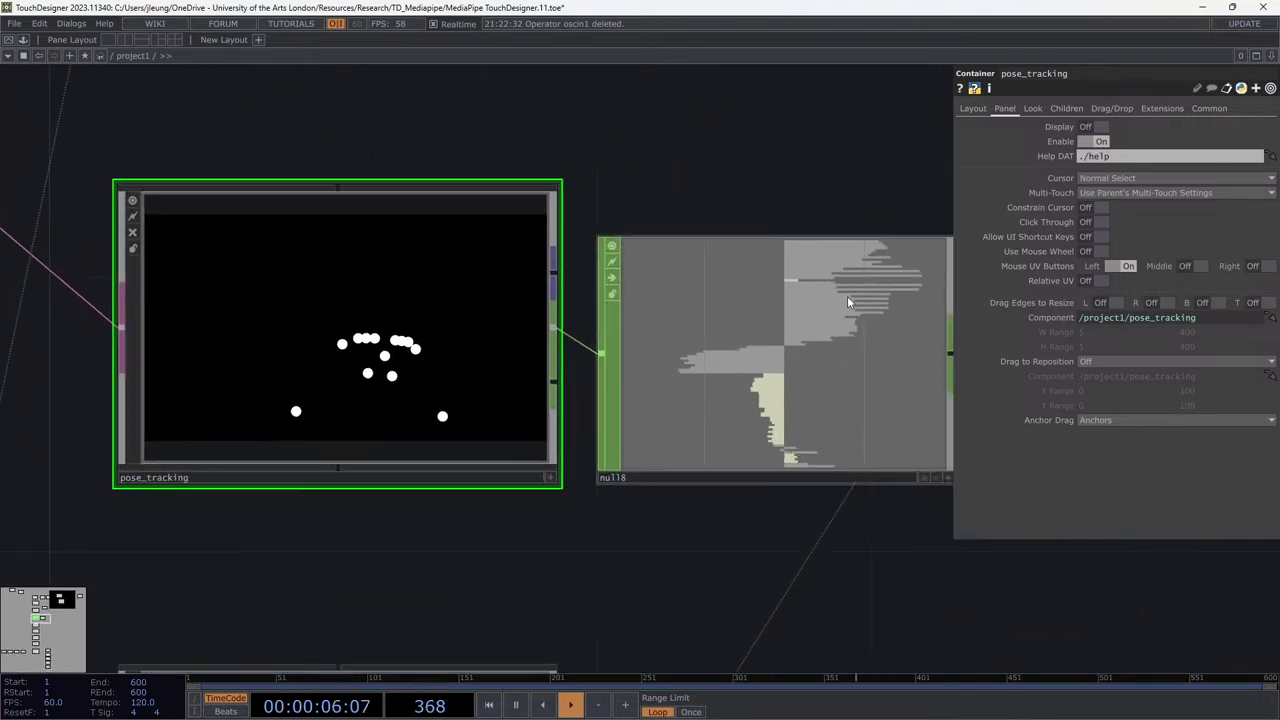
scroll(857, 354, up, 8)
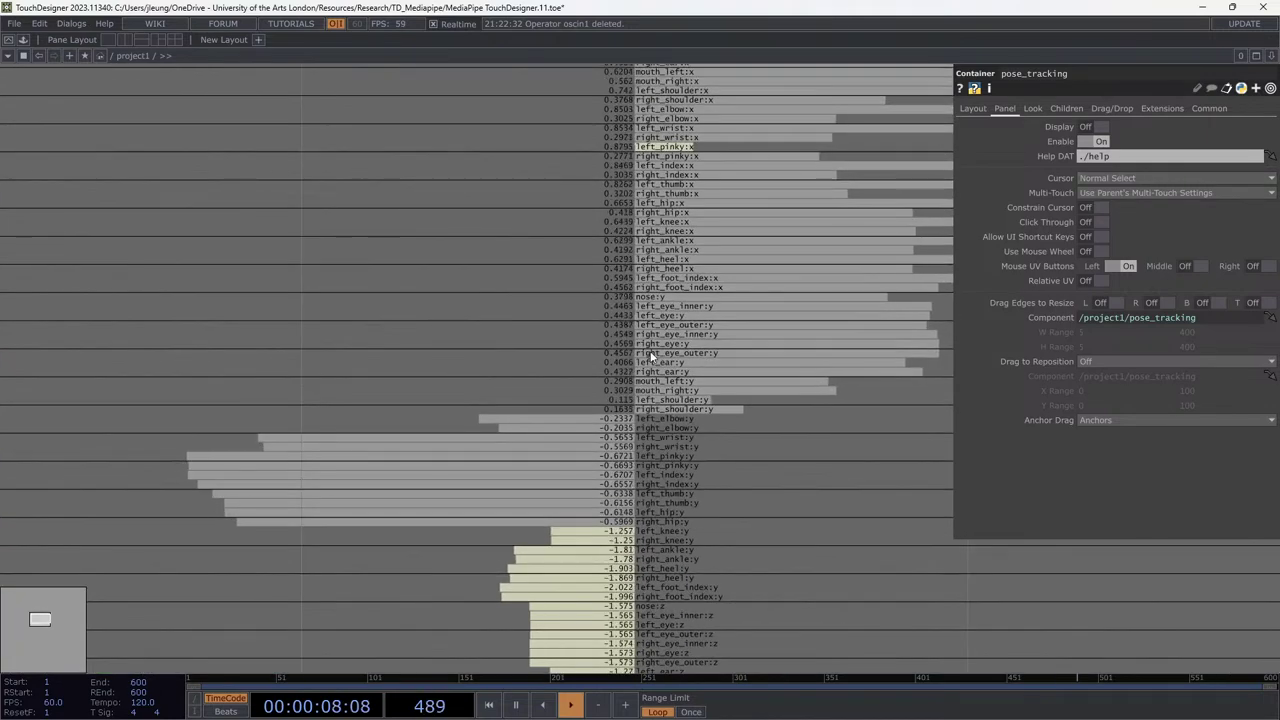
scroll(651, 355, down, 5)
scroll(643, 551, up, 3)
scroll(787, 463, down, 6)
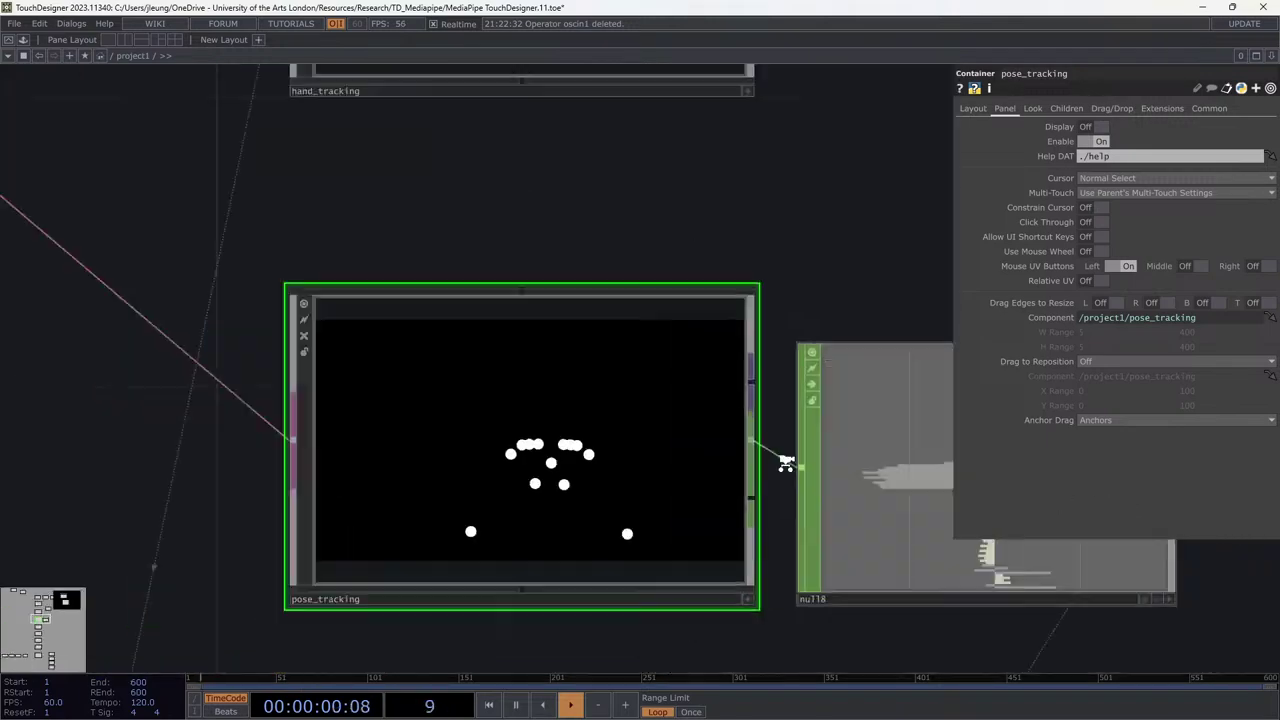
scroll(787, 463, down, 5)
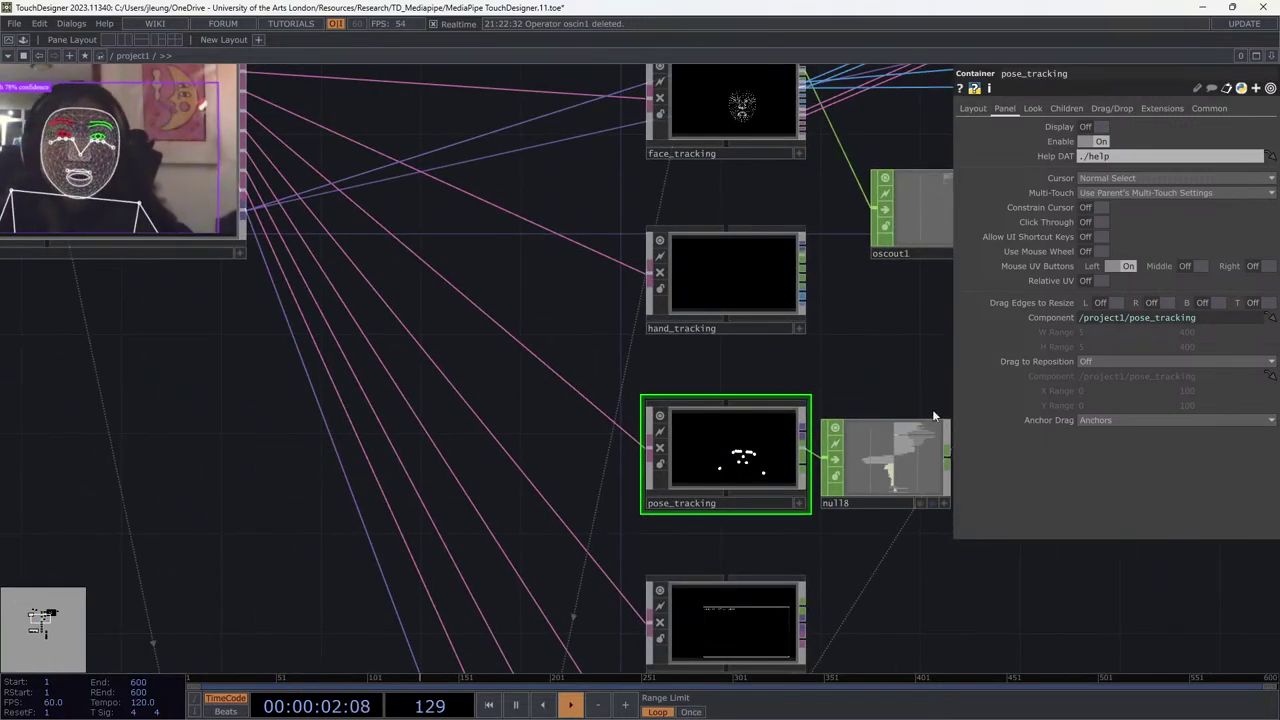
drag(936, 599, 796, 402)
Search the operator dialog for 'null', close it, and zoom into null8's channel bars.
key(Tab)
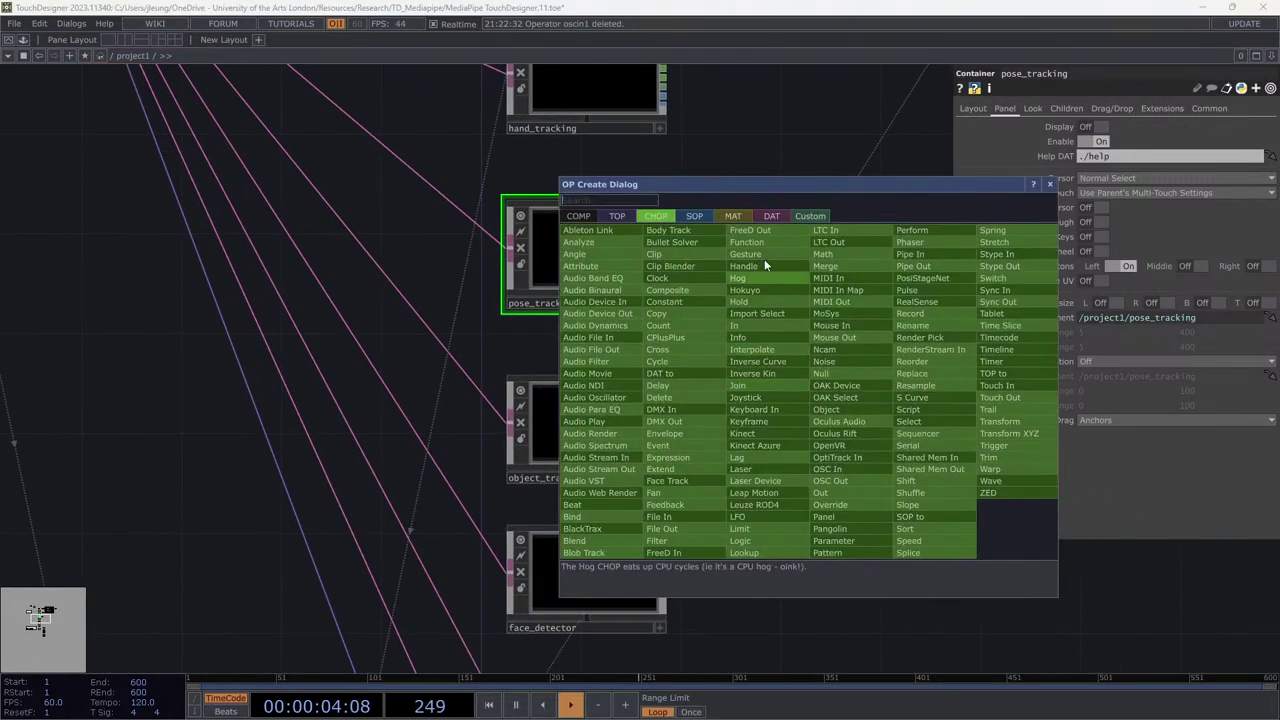
text(null)
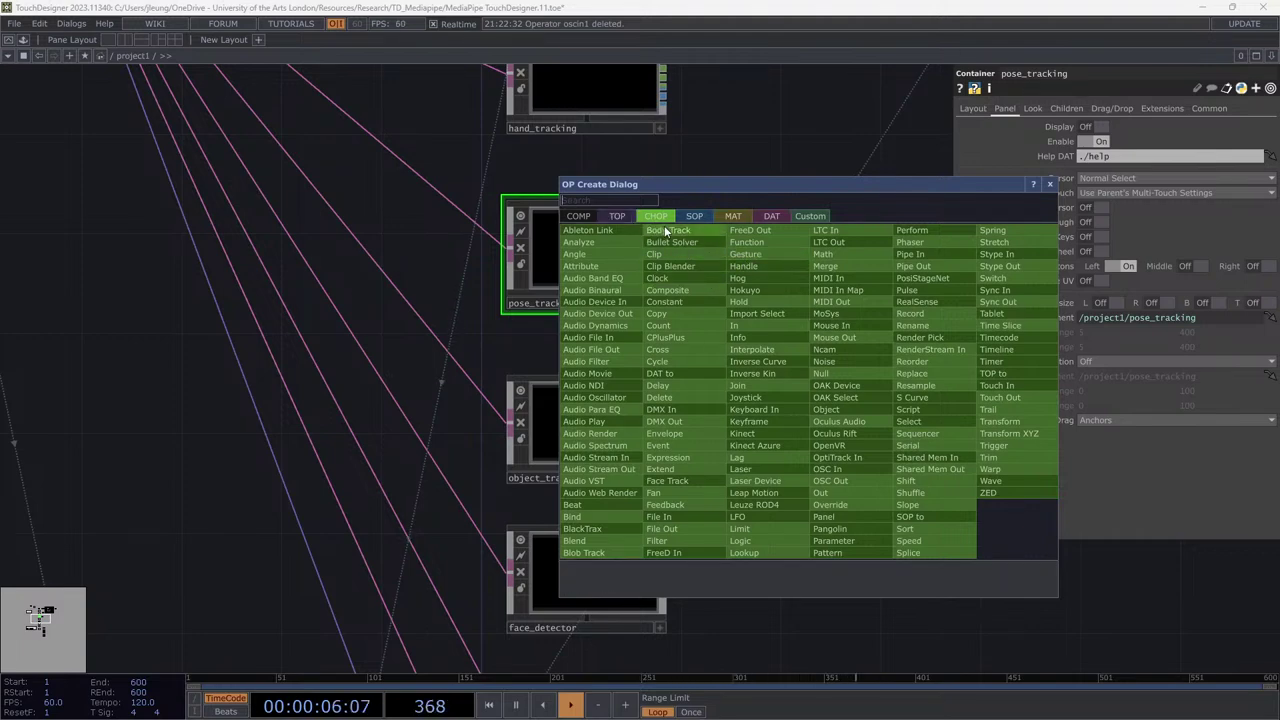
key(Return)
scroll(760, 290, up, 10)
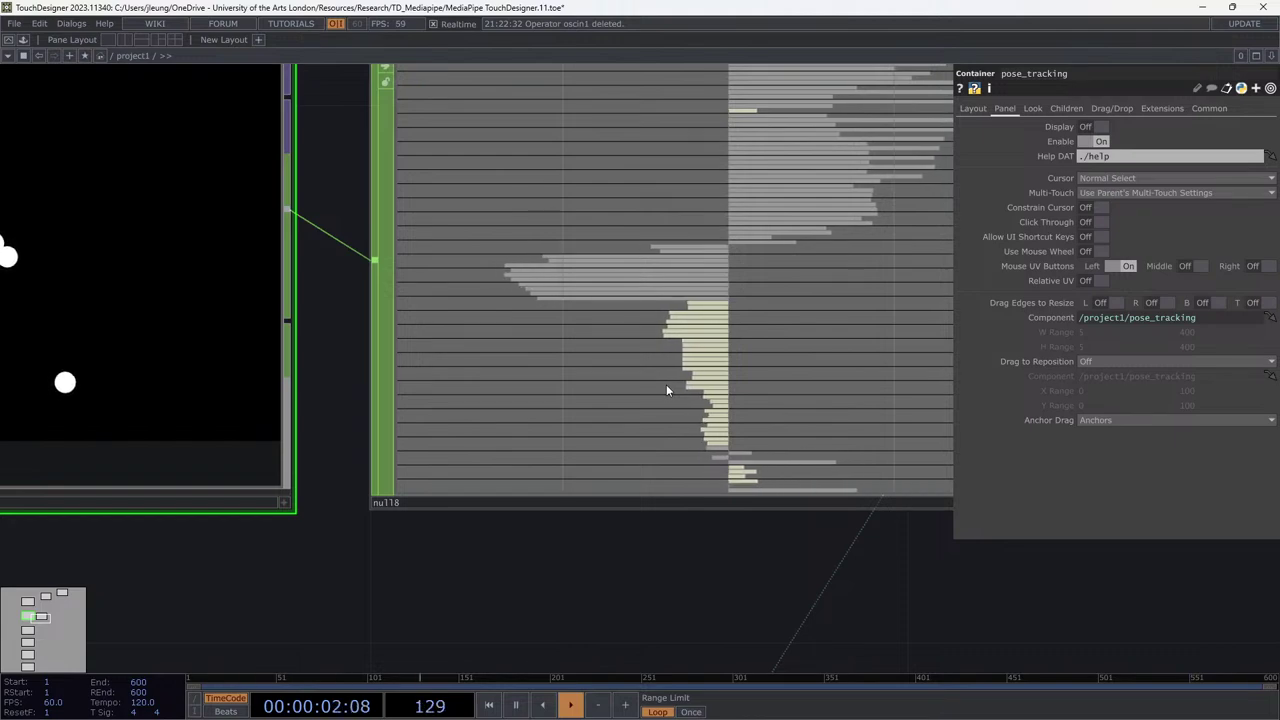
Go up to the root network with U, then zoom back into project1's MediaPipe nodes.
scroll(666, 384, up, 2)
scroll(705, 402, down, 2)
scroll(718, 537, down, 2)
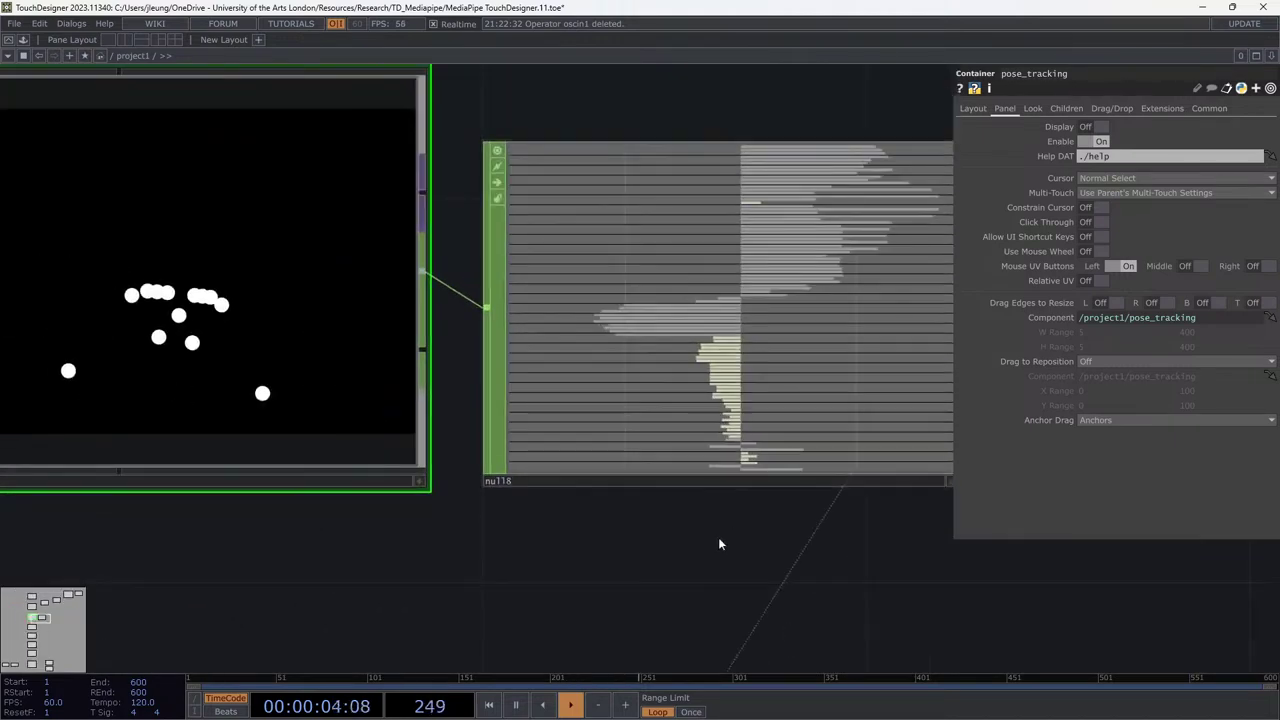
scroll(608, 502, up, 5)
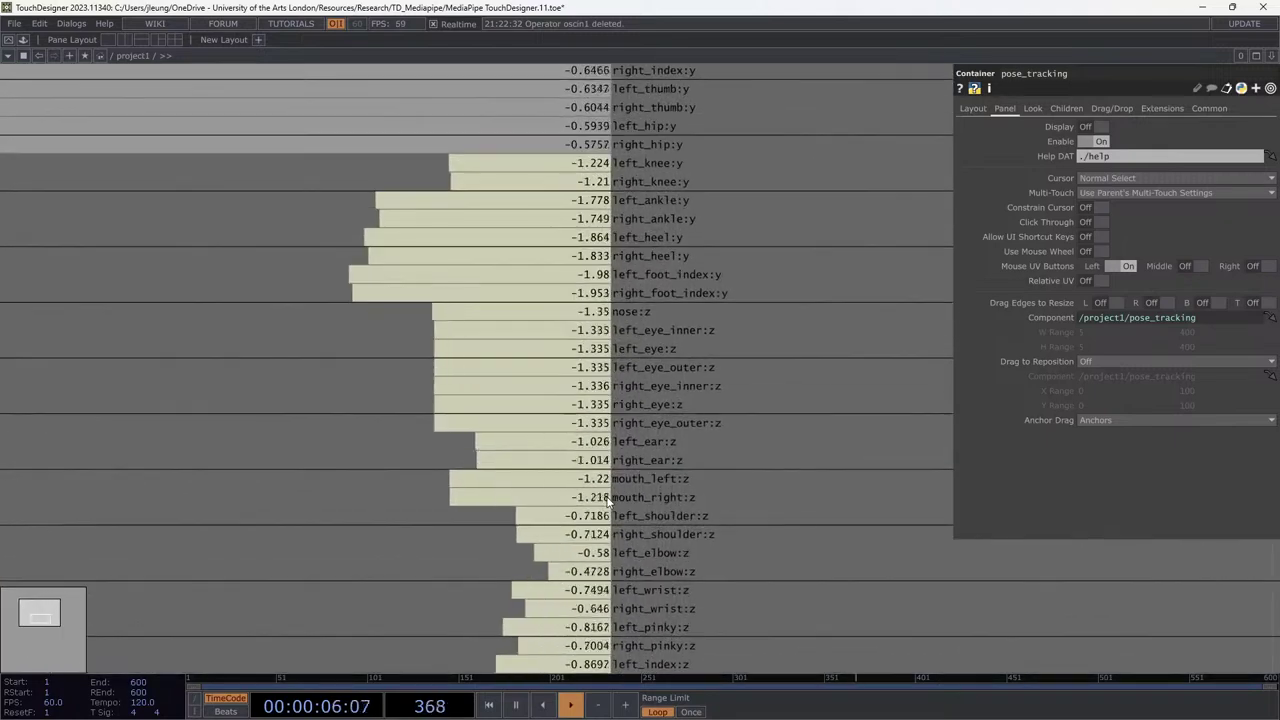
key(u)
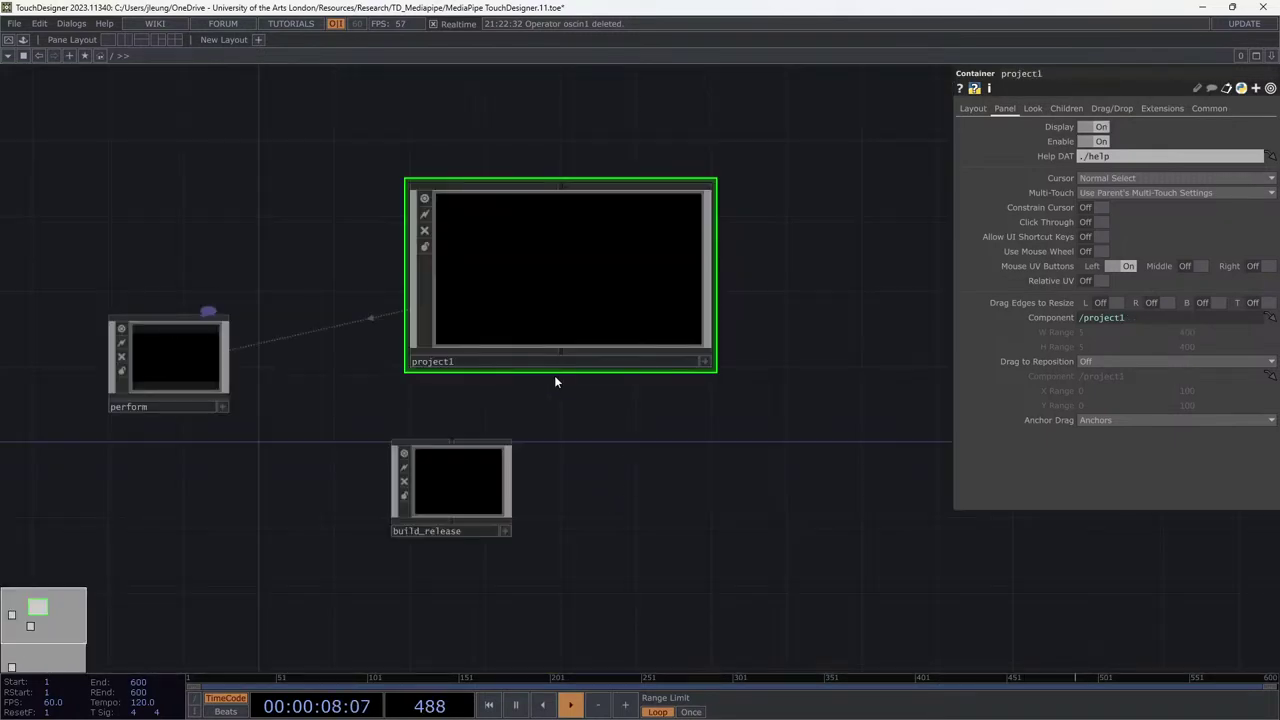
scroll(534, 262, up, 3)
scroll(542, 280, down, 2)
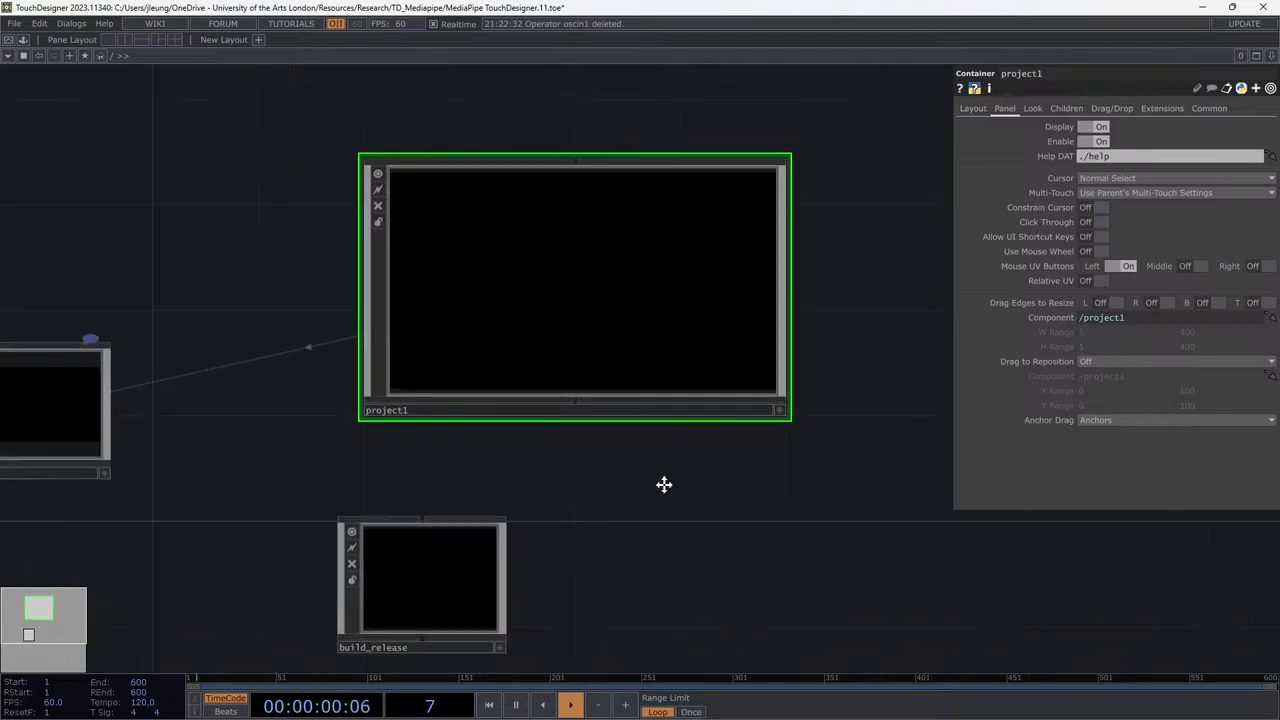
drag(664, 484, 660, 528)
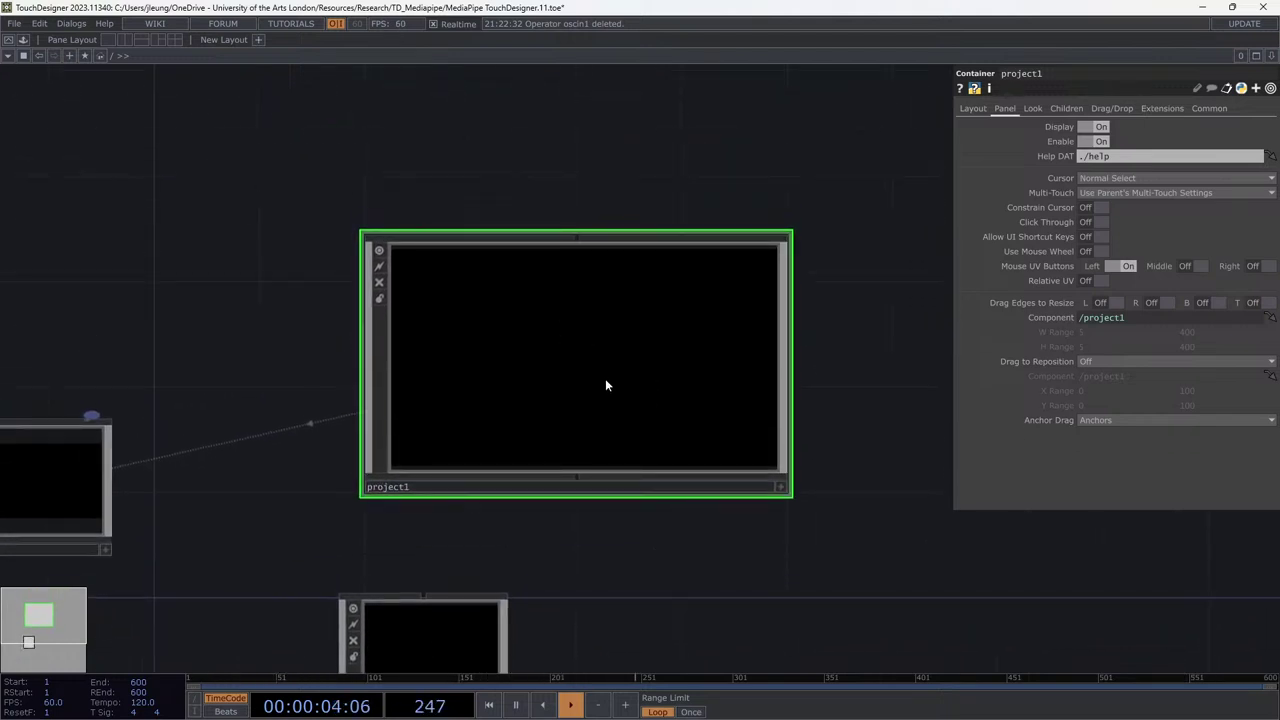
scroll(605, 380, up, 5)
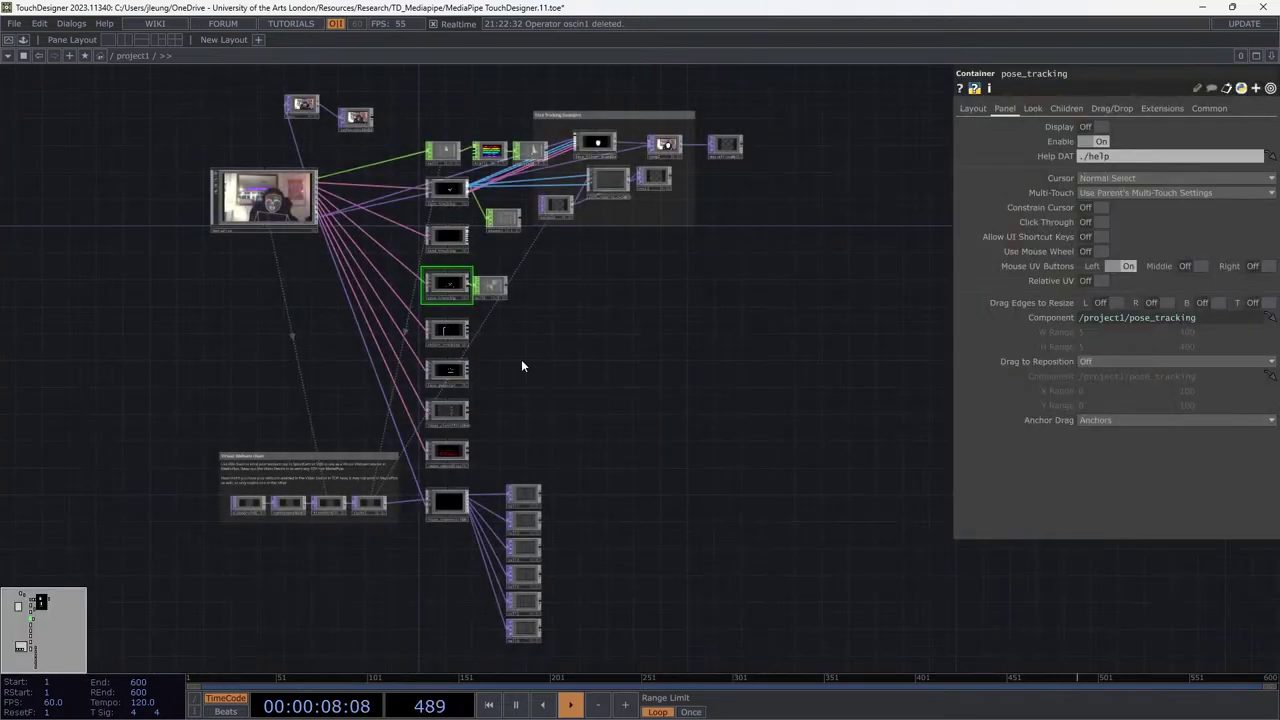
scroll(430, 412, up, 2)
scroll(432, 414, up, 5)
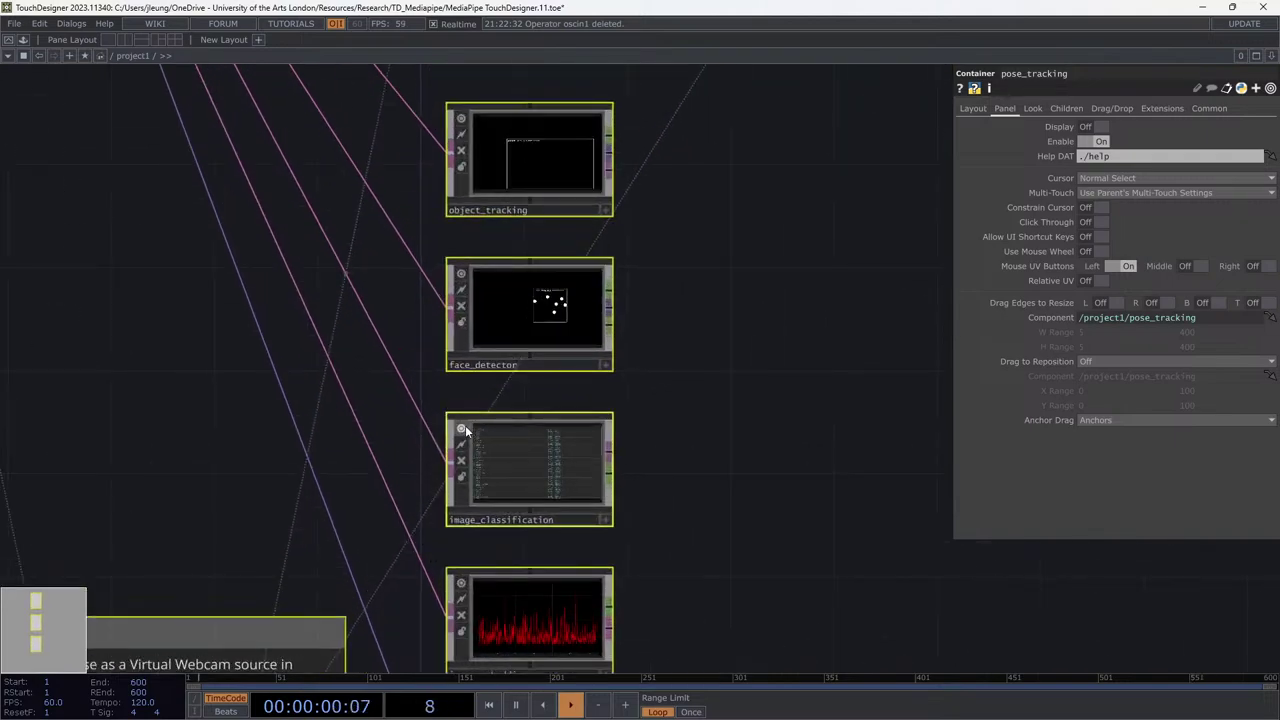
scroll(505, 408, down, 10)
scroll(516, 400, up, 8)
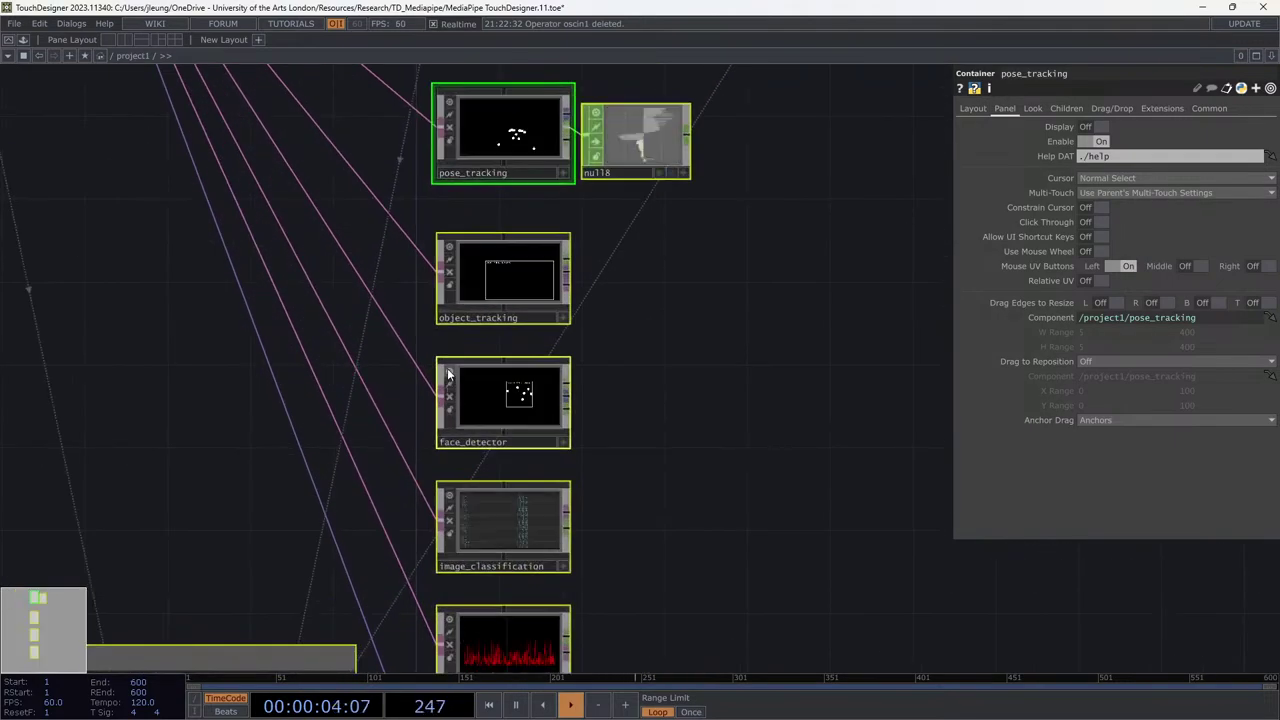
scroll(575, 376, down, 10)
scroll(615, 385, down, 5)
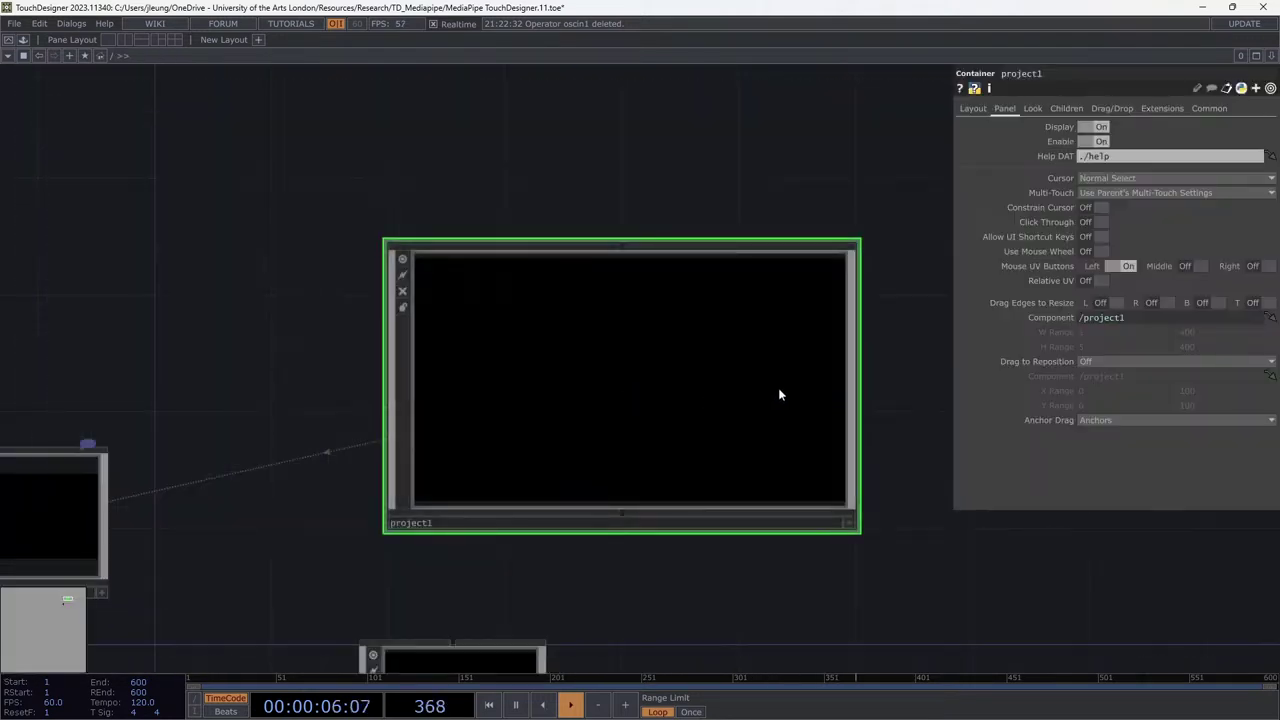
scroll(683, 346, up, 5)
scroll(670, 362, down, 5)
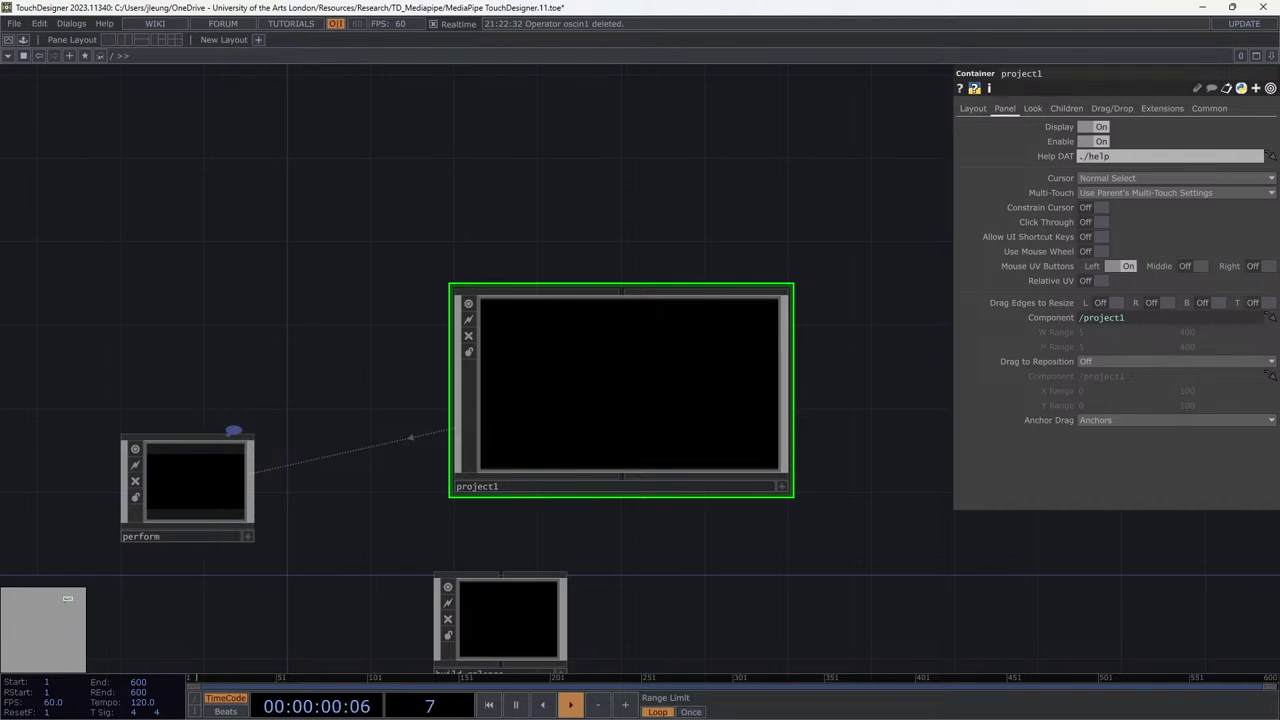
drag(842, 338, 877, 314)
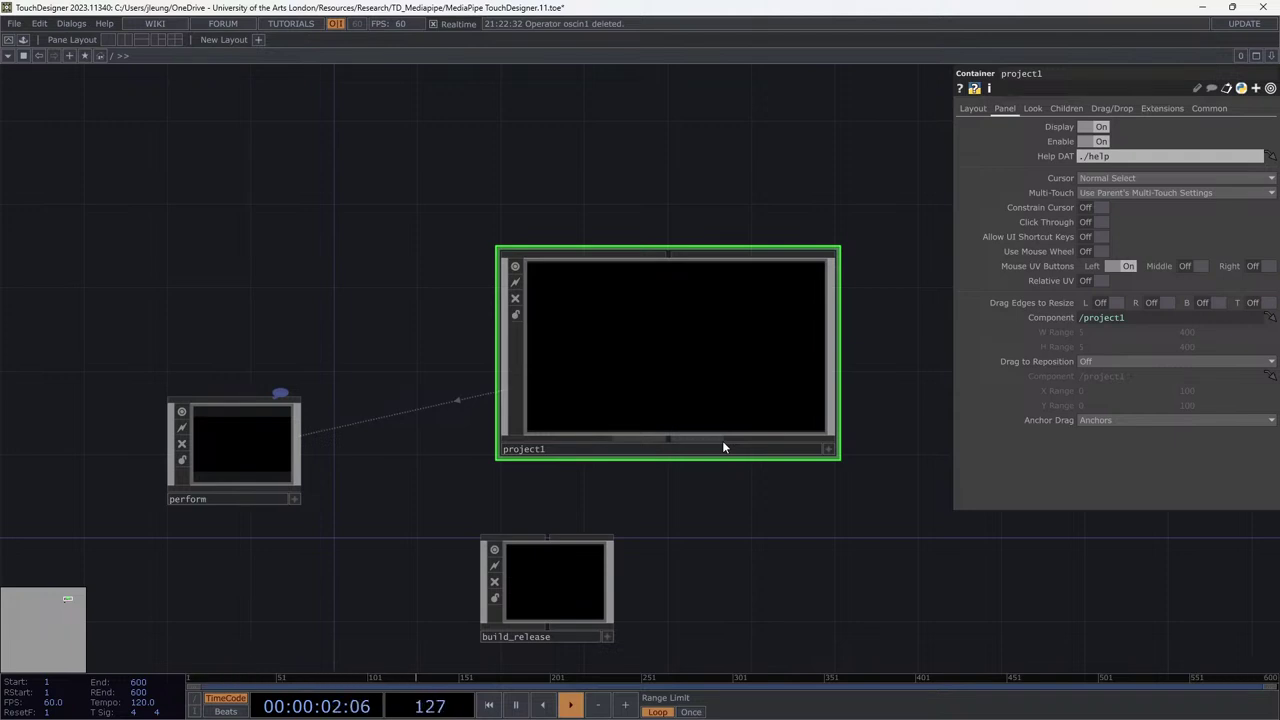
key(i)
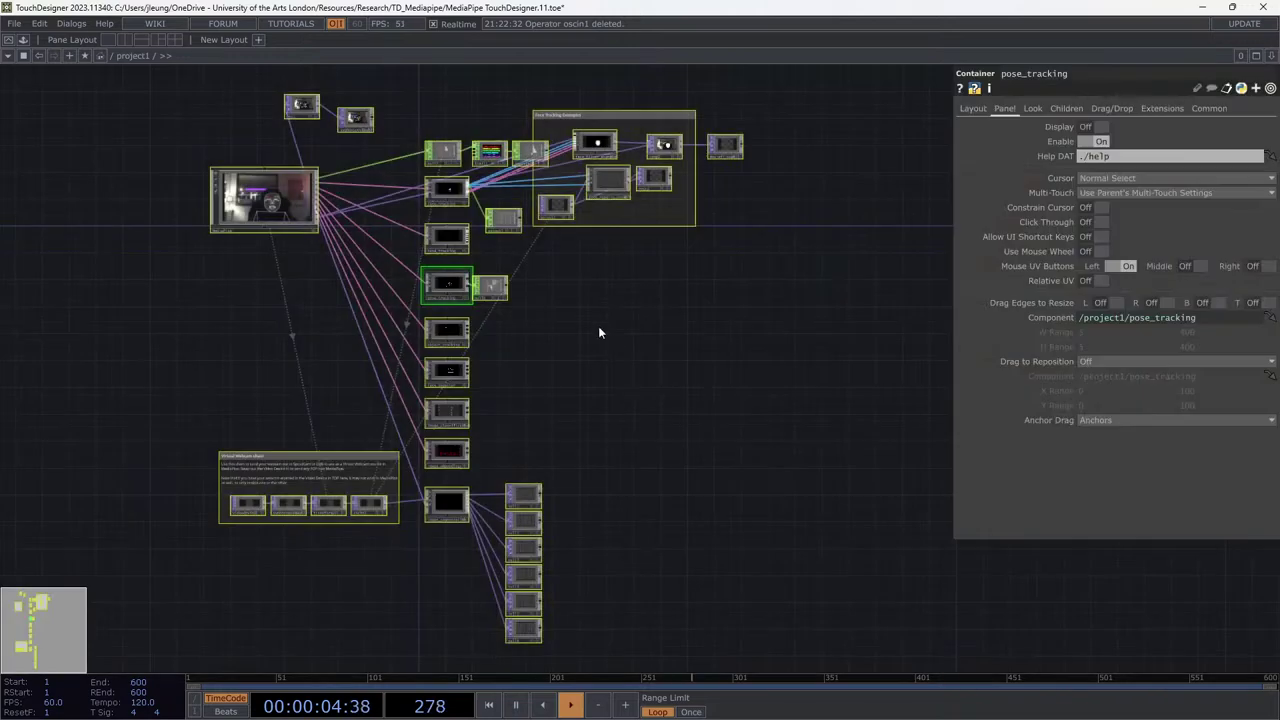
drag(689, 371, 720, 351)
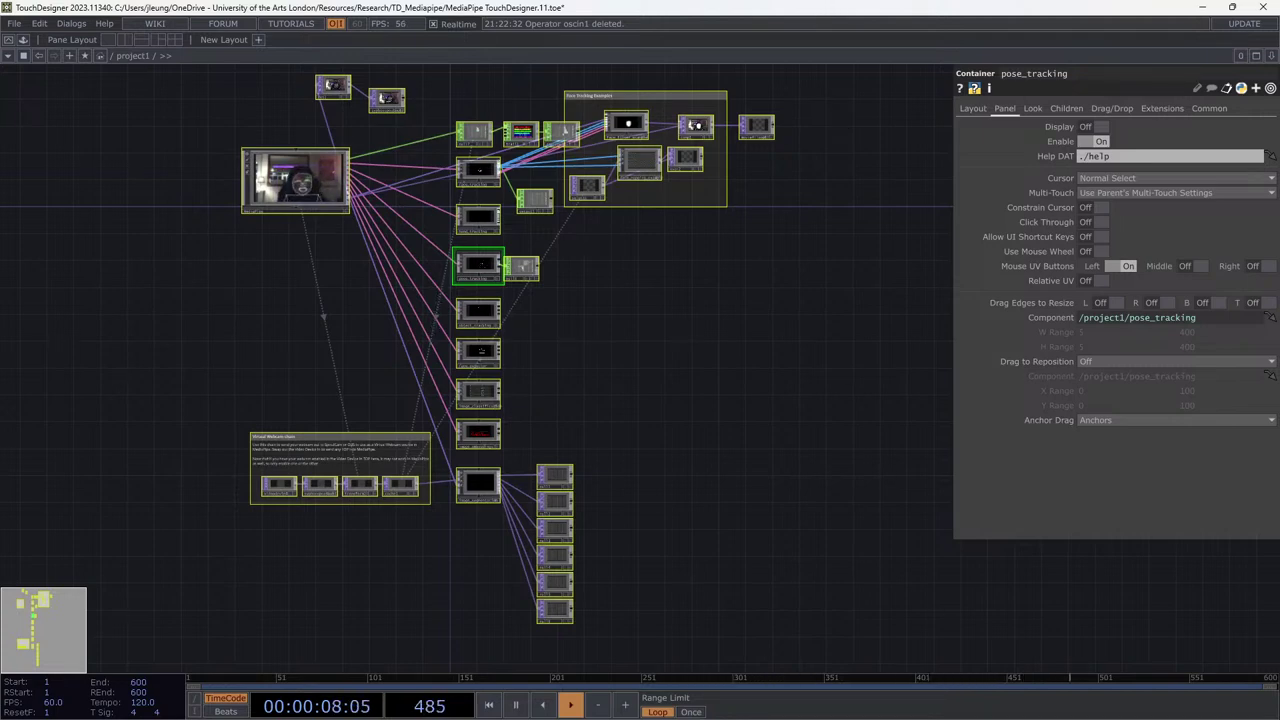
scroll(718, 440, down, 6)
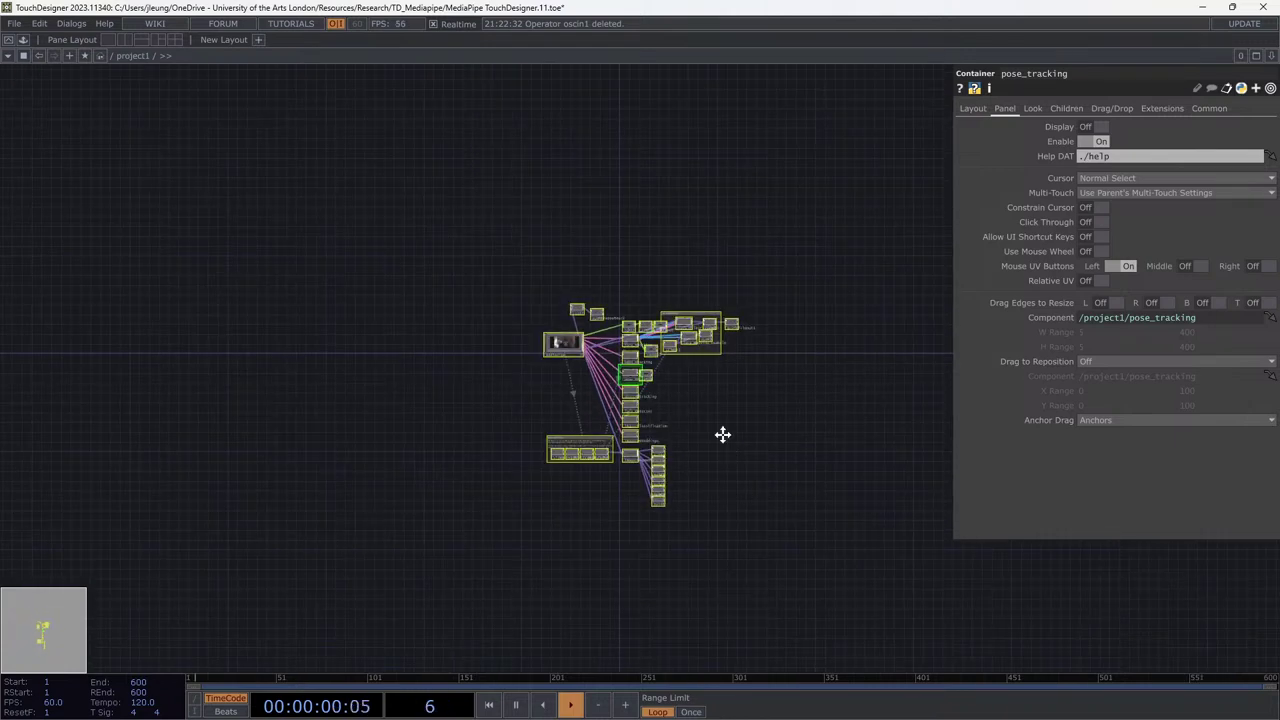
scroll(698, 353, up, 4)
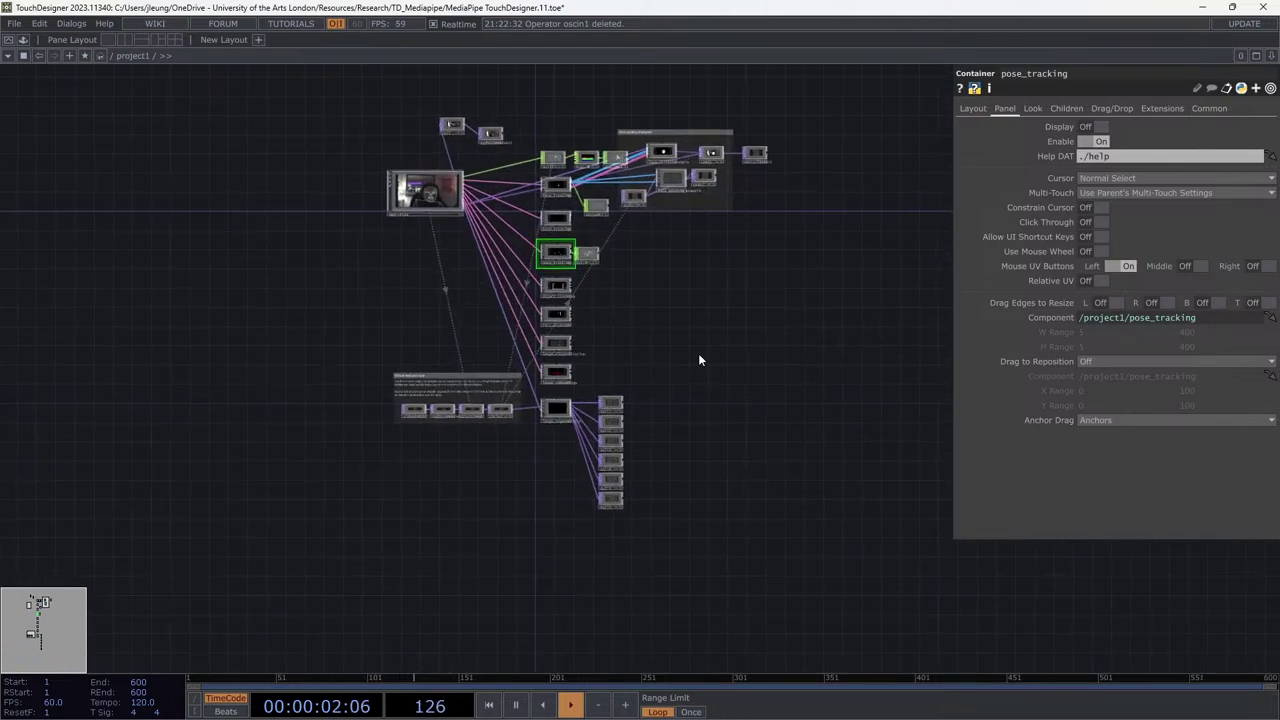
drag(728, 374, 751, 420)
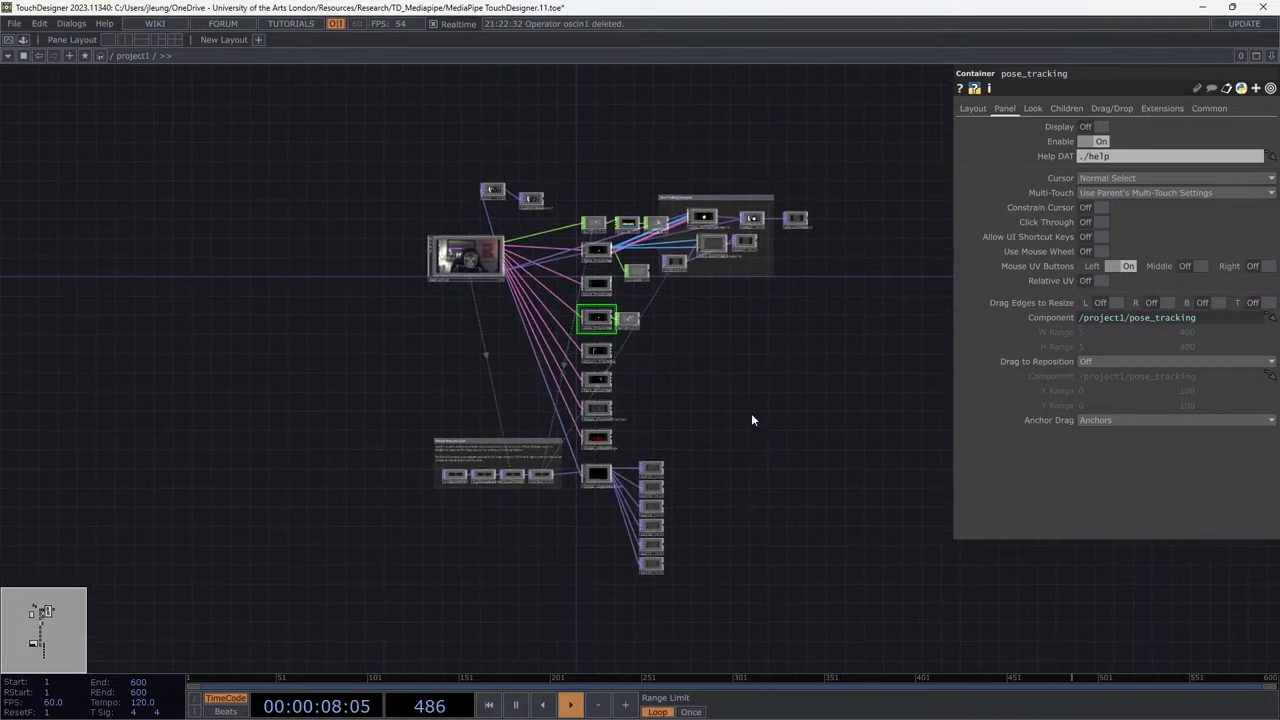
scroll(646, 470, up, 4)
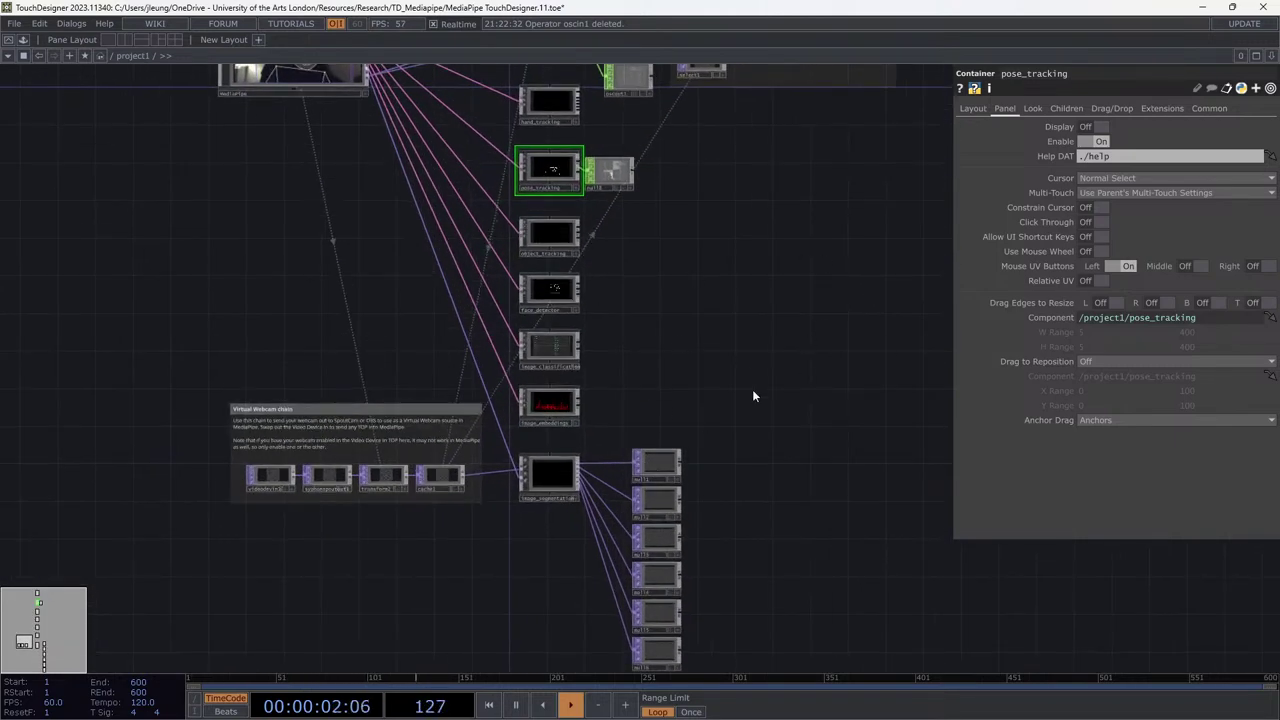
scroll(800, 390, down, 4)
scroll(529, 431, up, 7)
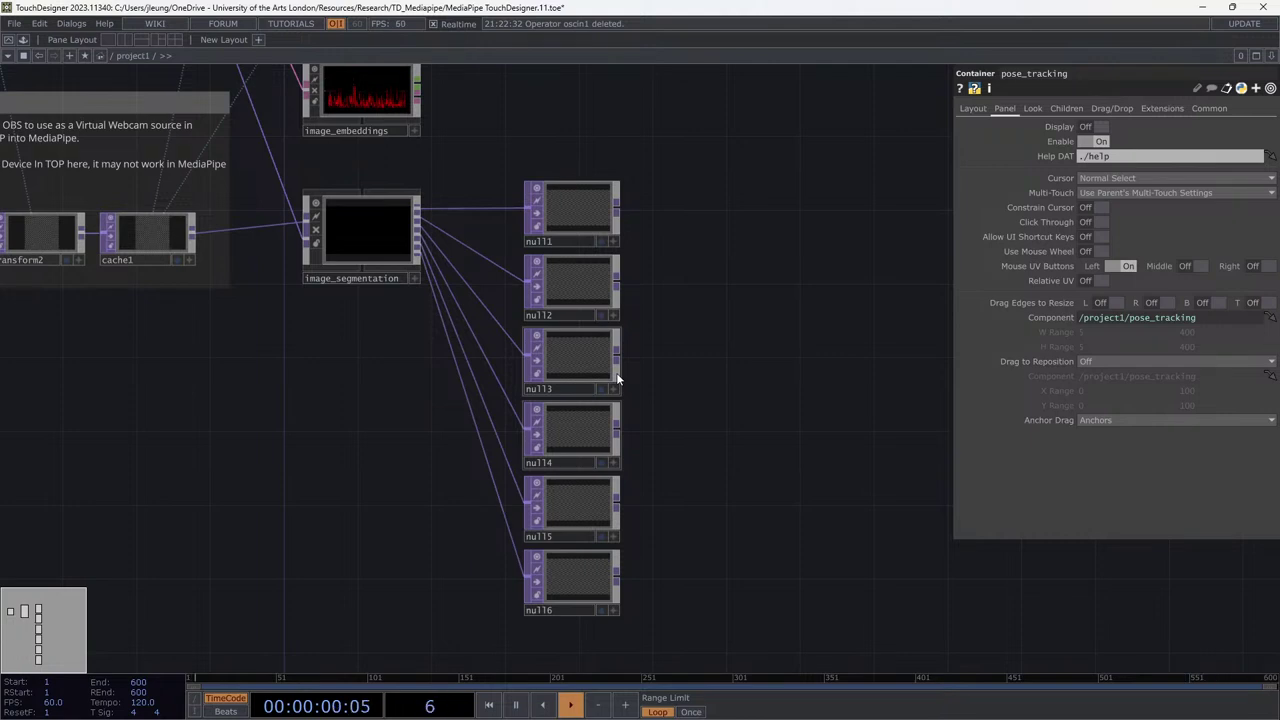
scroll(772, 246, down, 5)
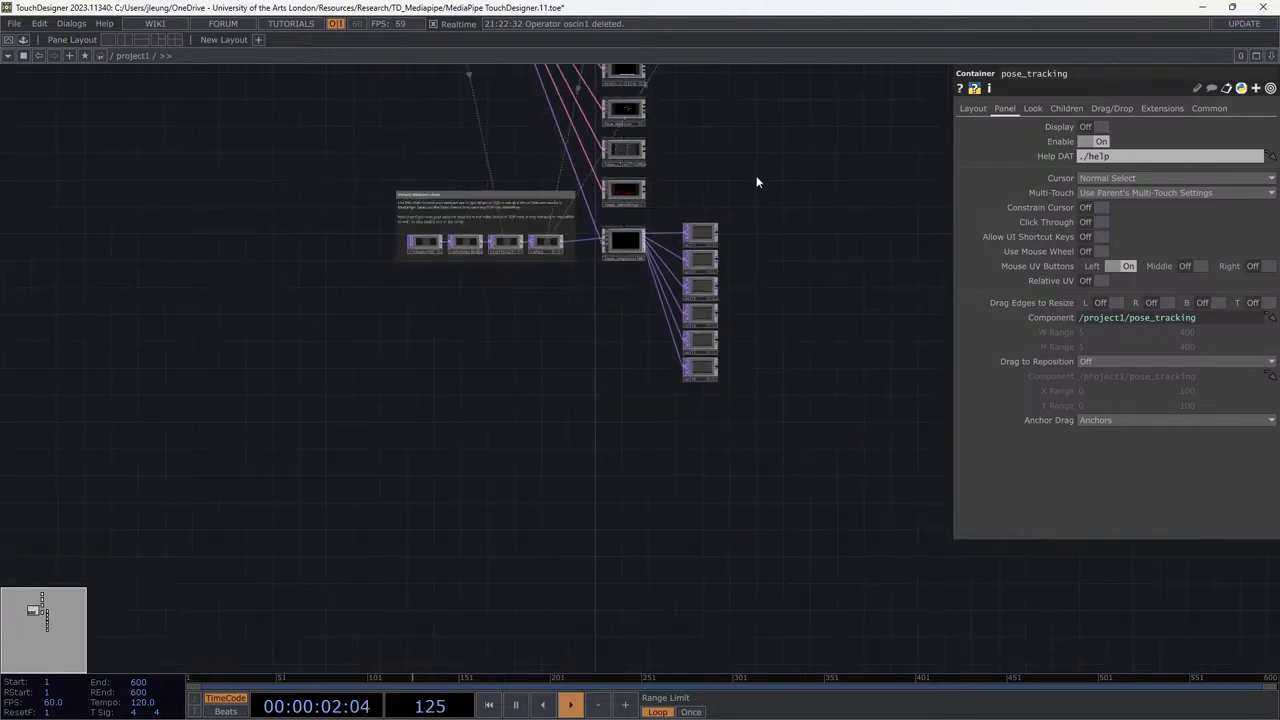
drag(757, 180, 769, 298)
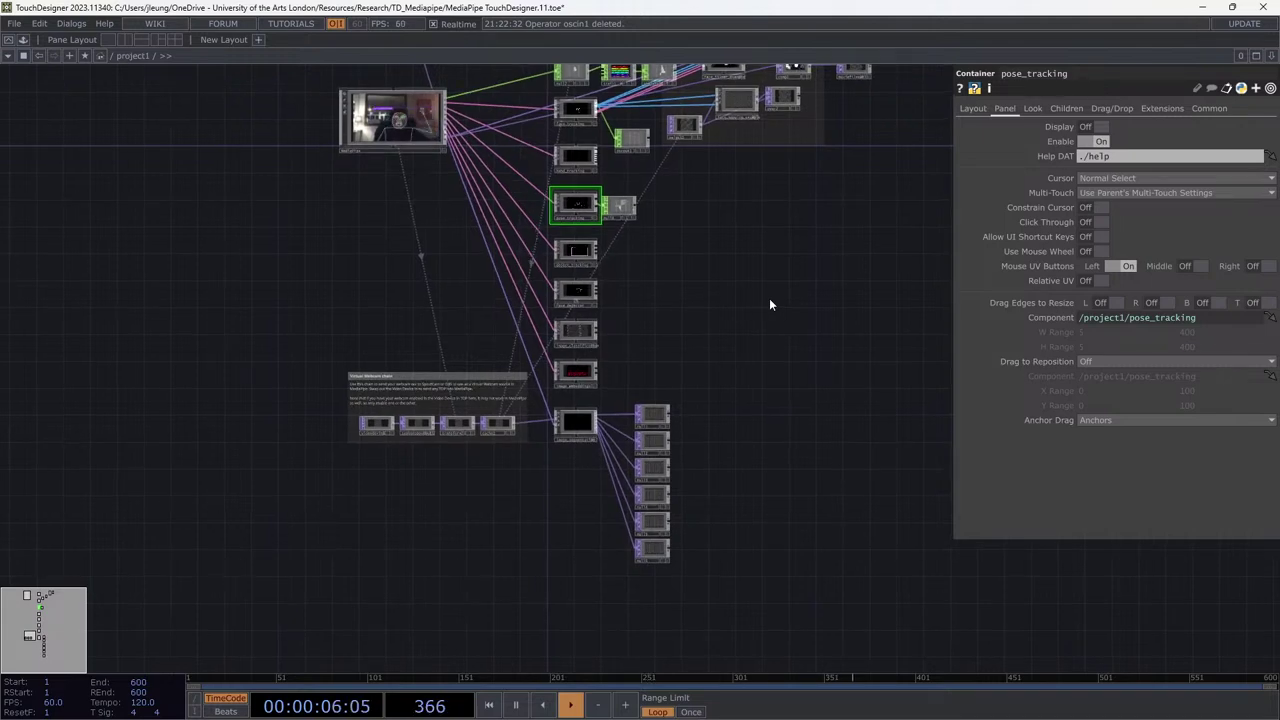
drag(769, 298, 706, 400)
scroll(772, 356, down, 4)
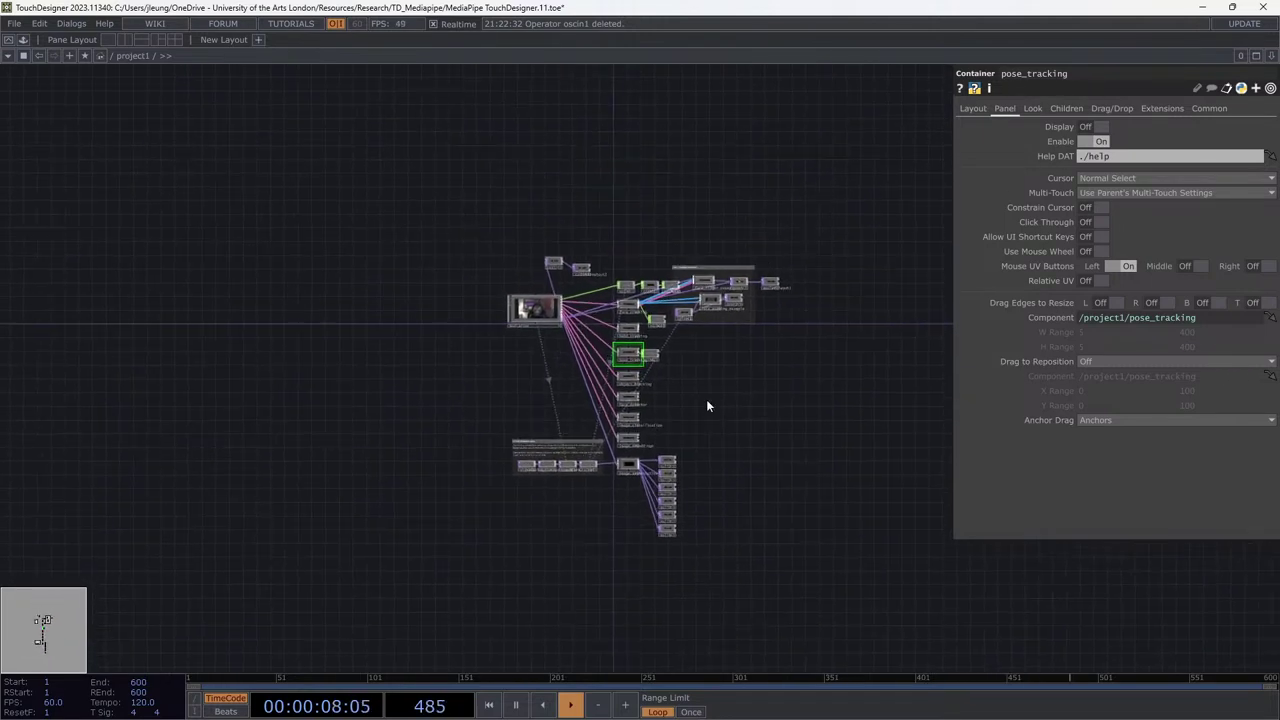
scroll(706, 400, up, 4)
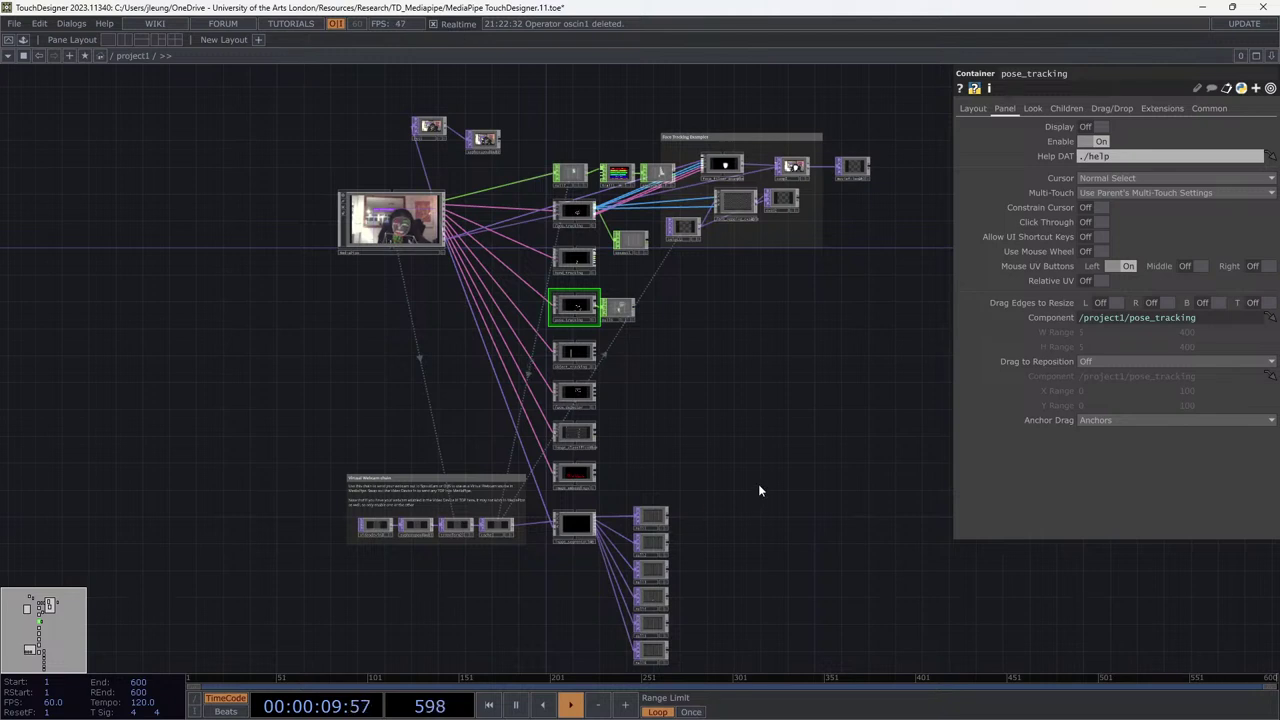
Pause playback and save the project as MediaPipe TouchDesigner.12.toe.
key(space)
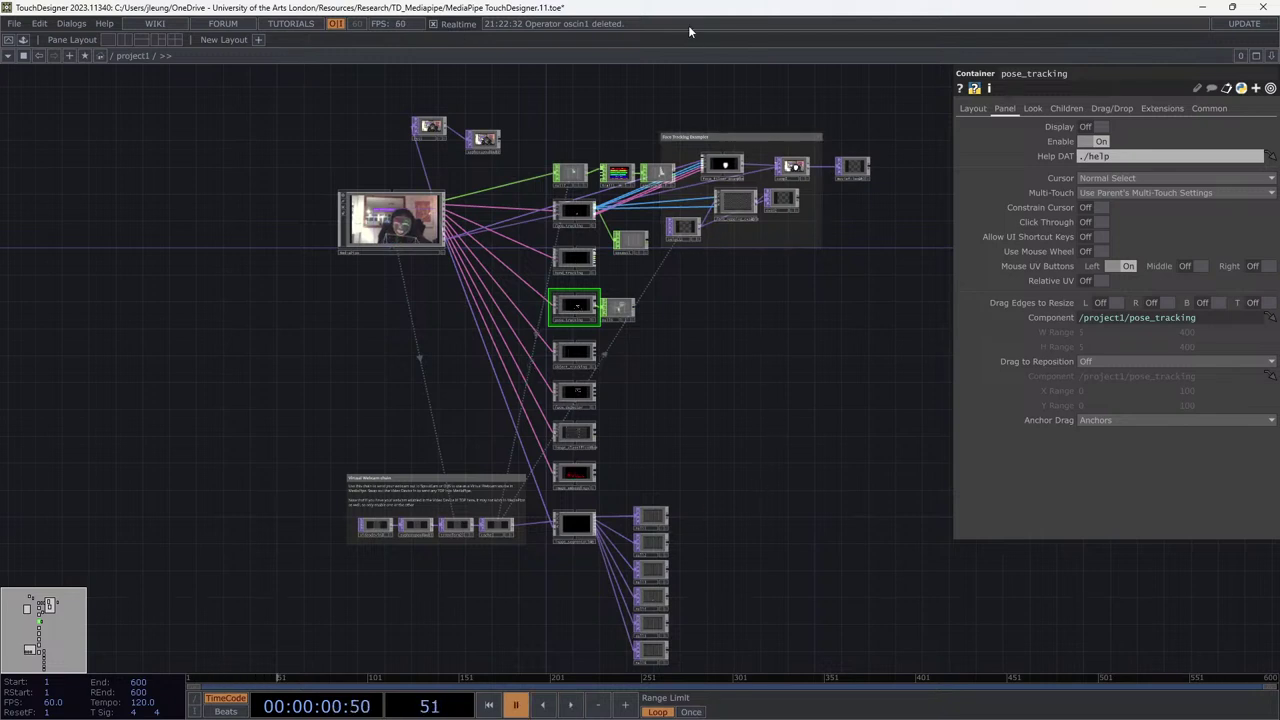
key(ctrl+s)
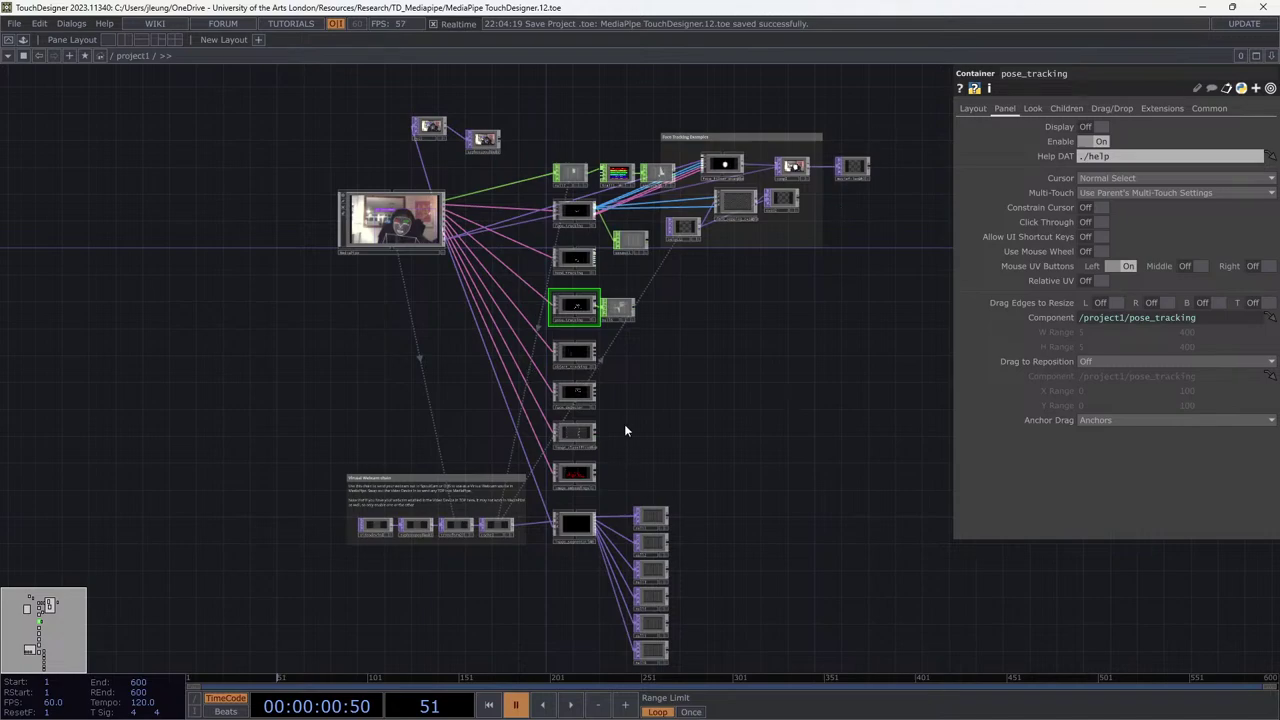
scroll(623, 427, up, 5)
scroll(623, 423, down, 6)
Nudge the res1 node and bring the Discord window in front of TouchDesigner.
scroll(630, 335, up, 8)
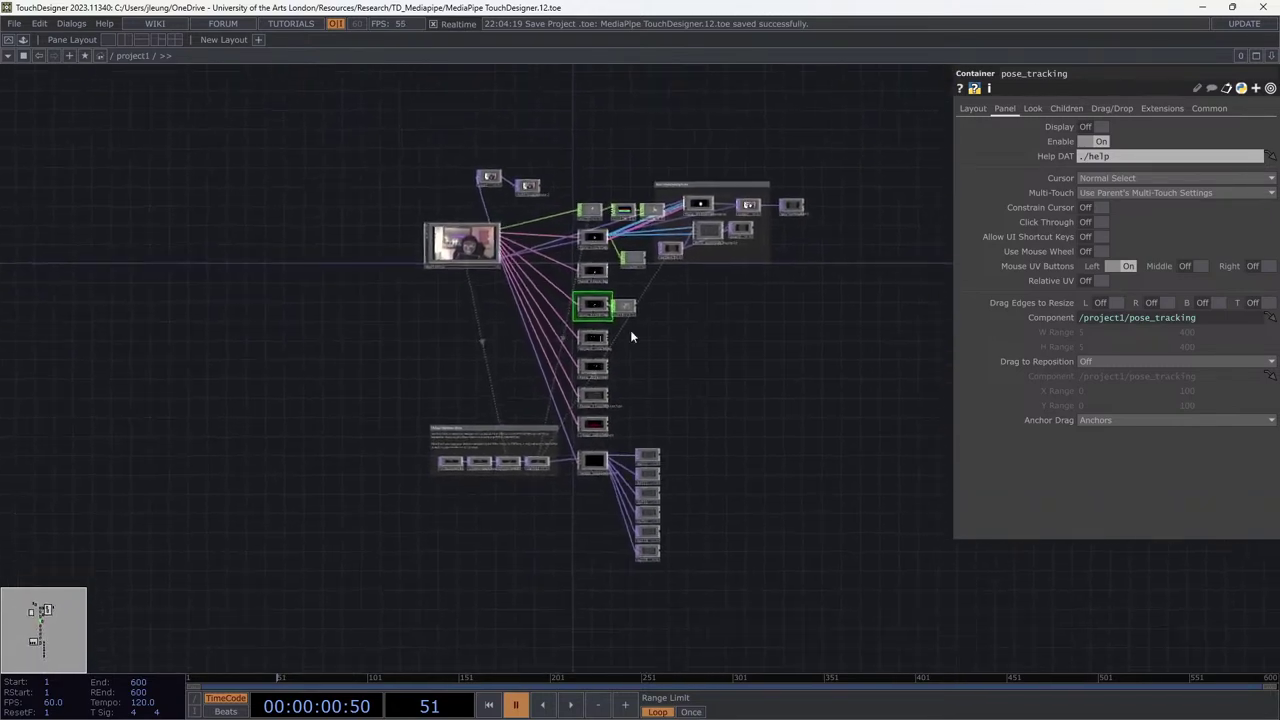
drag(490, 107, 517, 127)
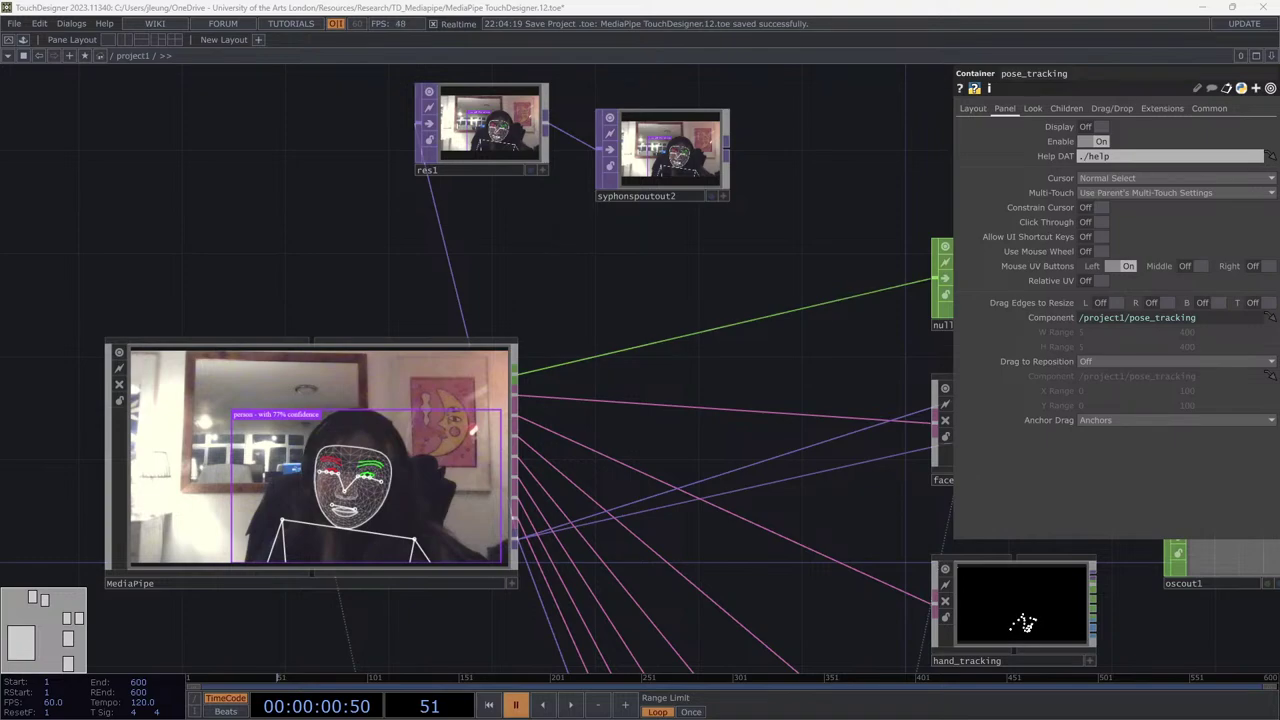
drag(732, 719, 745, 5)
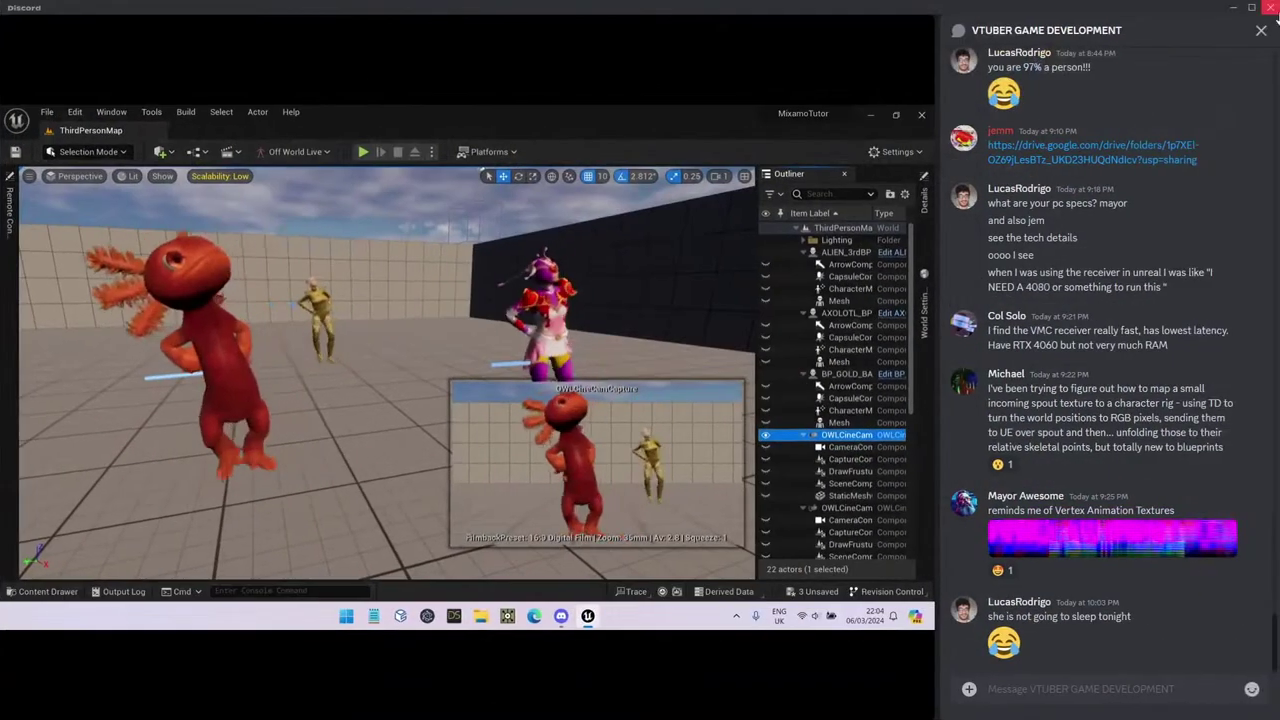
Maximize the Discord window so the streamed Unreal Engine screen fills it.
click(1250, 45)
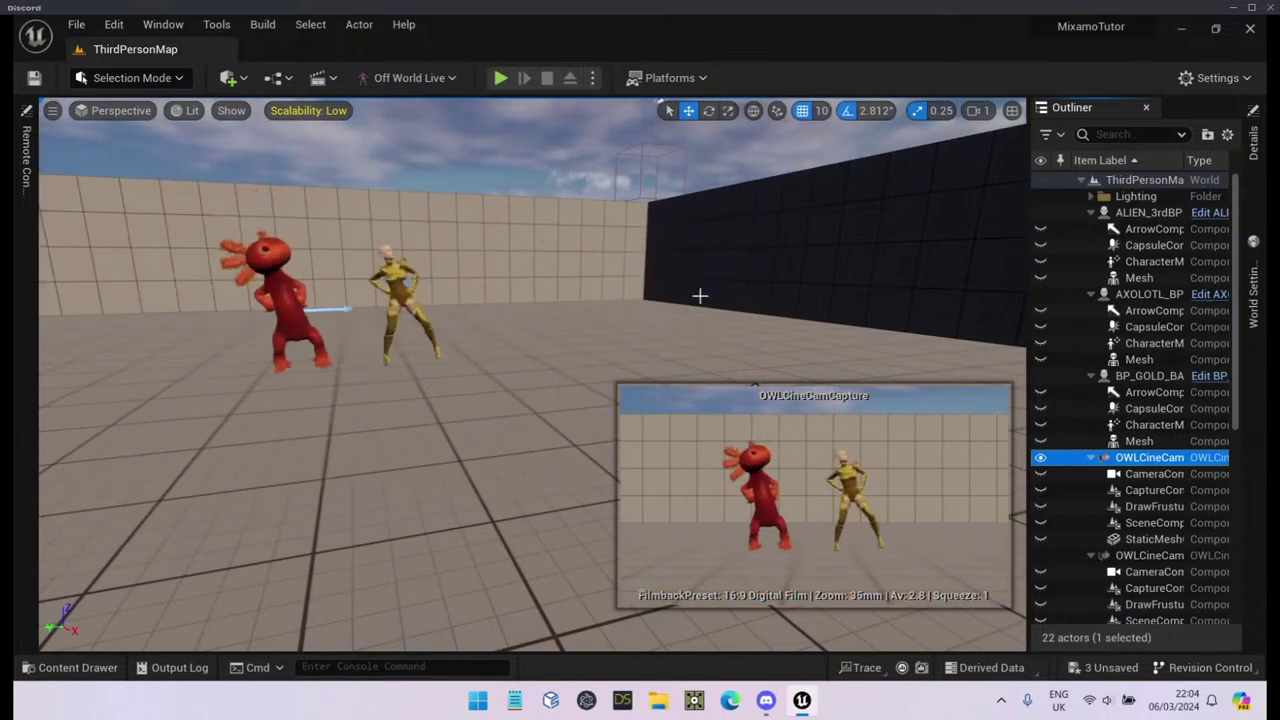
mouse_move(819, 196)
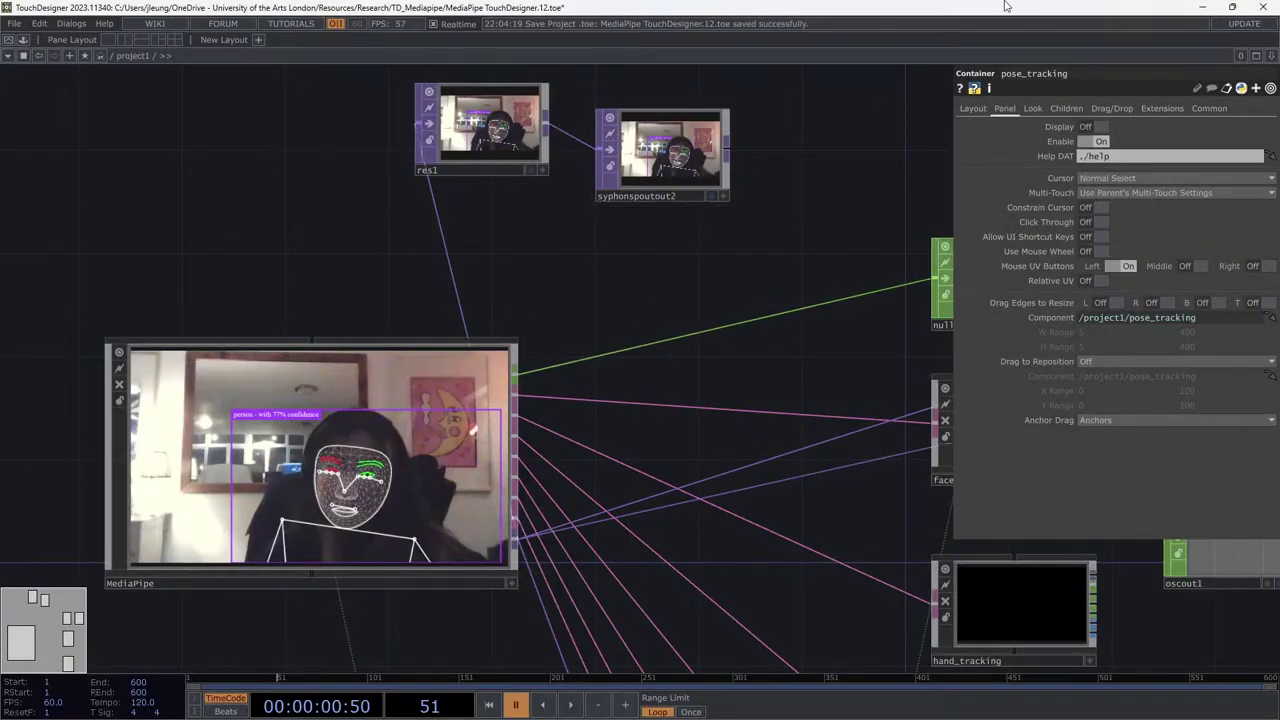
Minimize TouchDesigner to reveal the Discord stream of the Unreal Editor.
click(1203, 14)
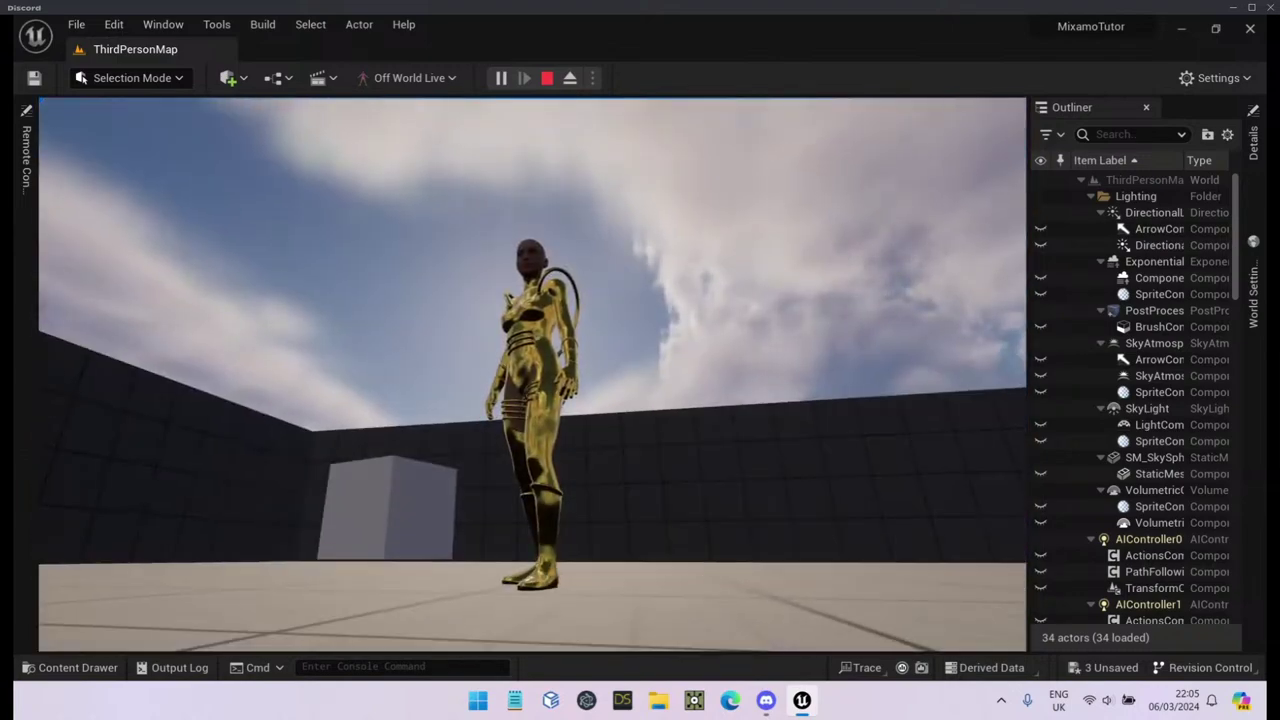
Exit play mode, select the SM_Cube6 wall, and fly the view toward the golden character.
key(shift+F1)
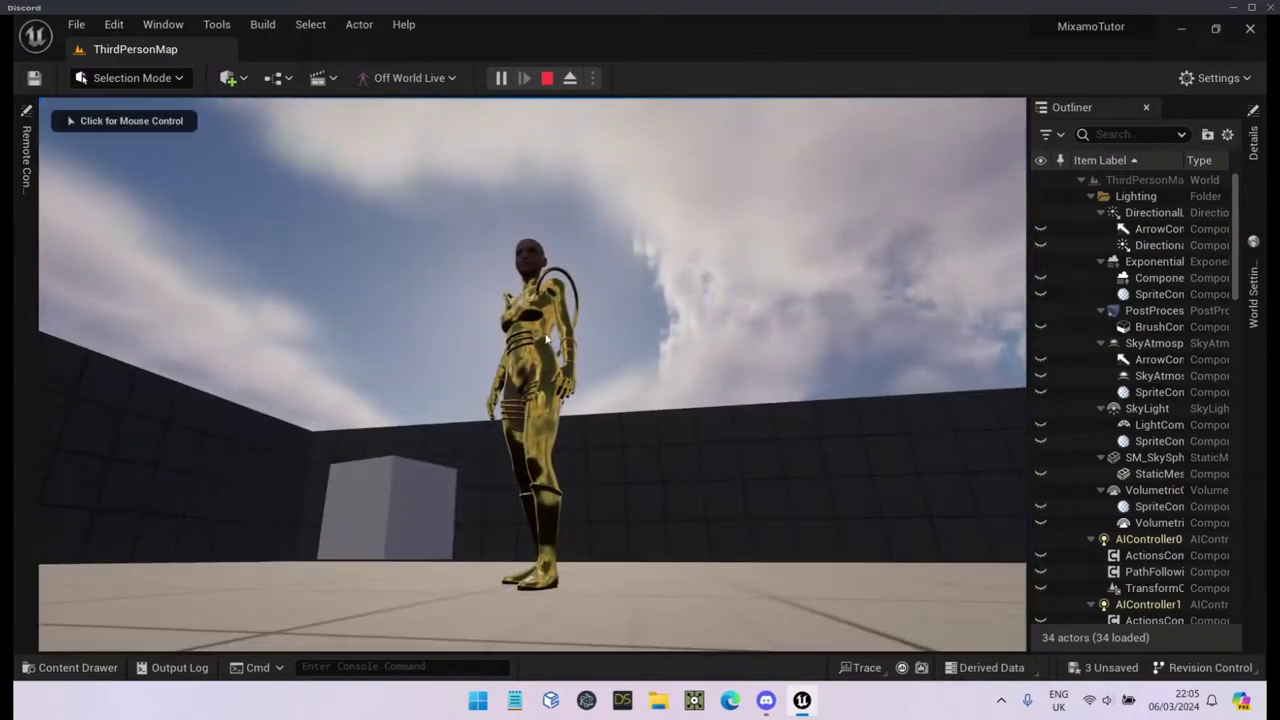
click(547, 78)
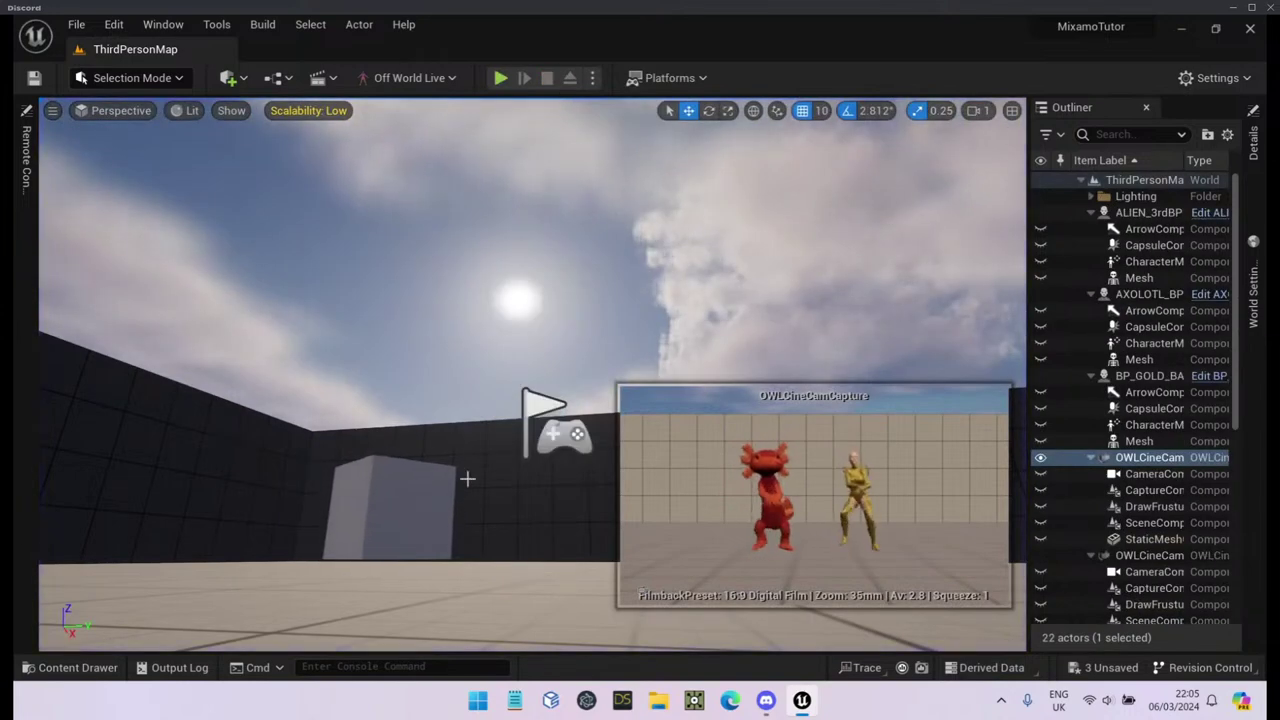
click(467, 479)
right_drag(467, 479, 300, 440)
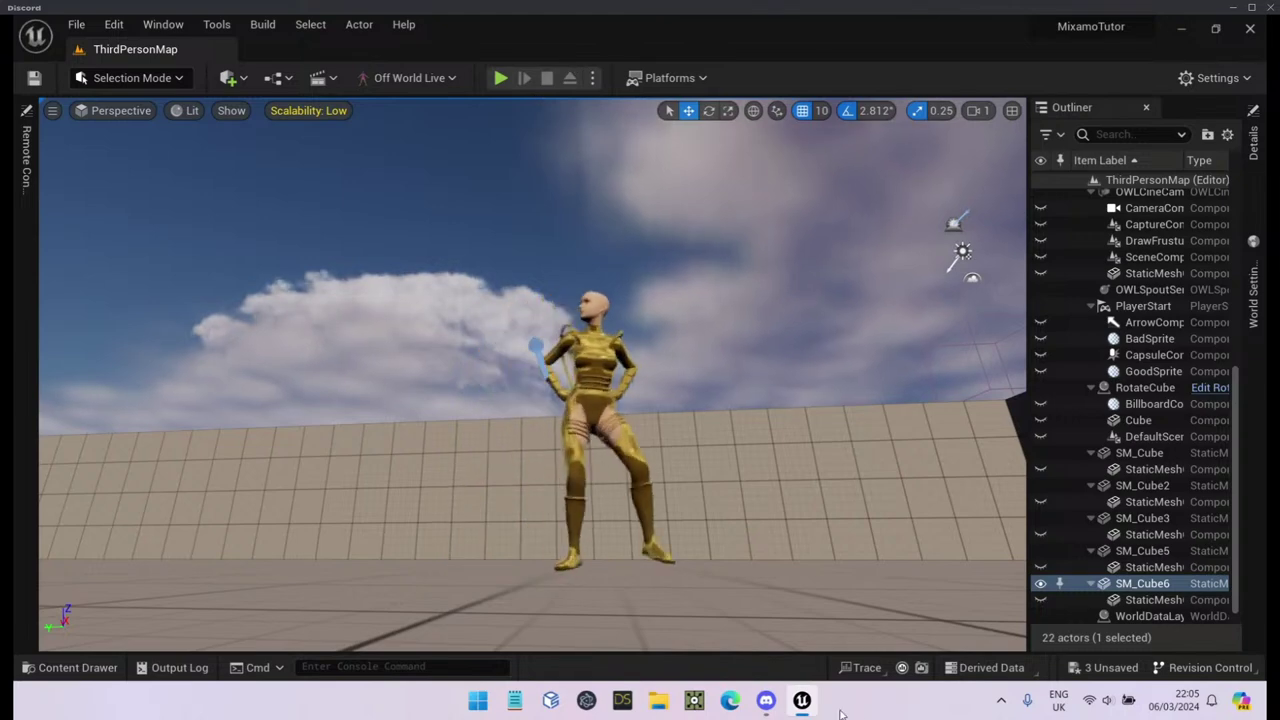
Stop the Discord screen share and dismiss the stream-ended notice.
click(766, 700)
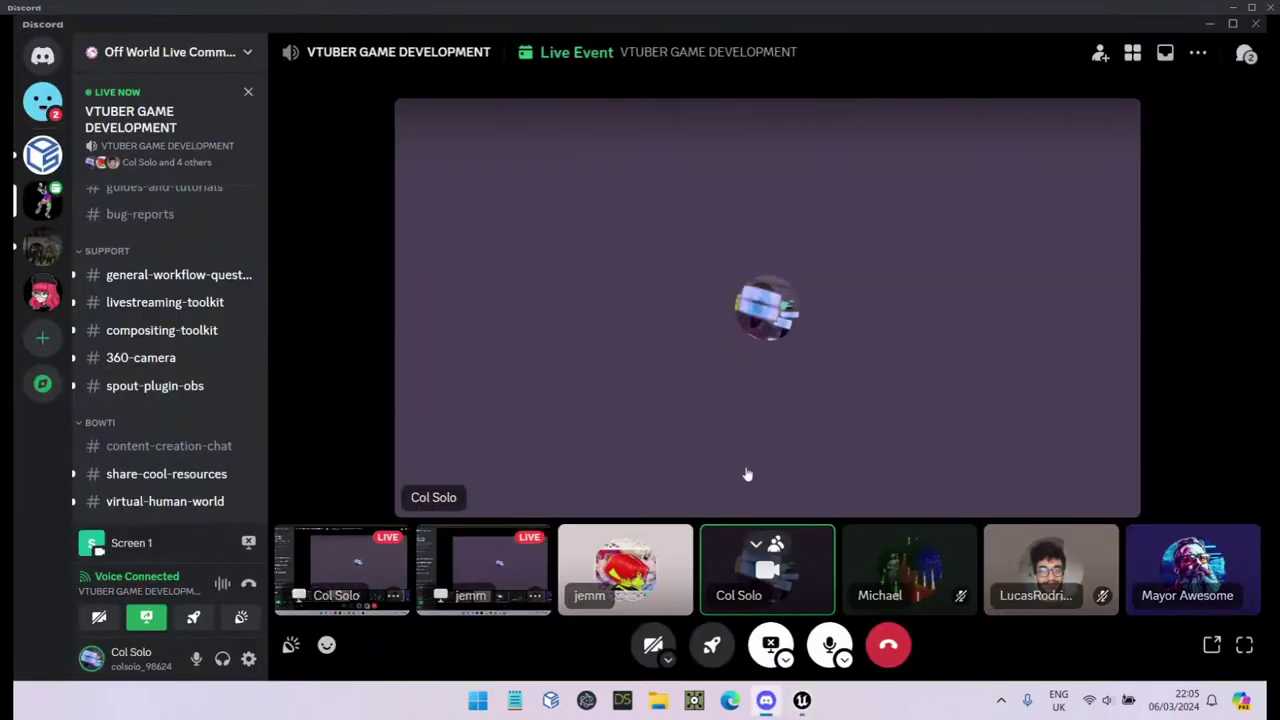
click(770, 645)
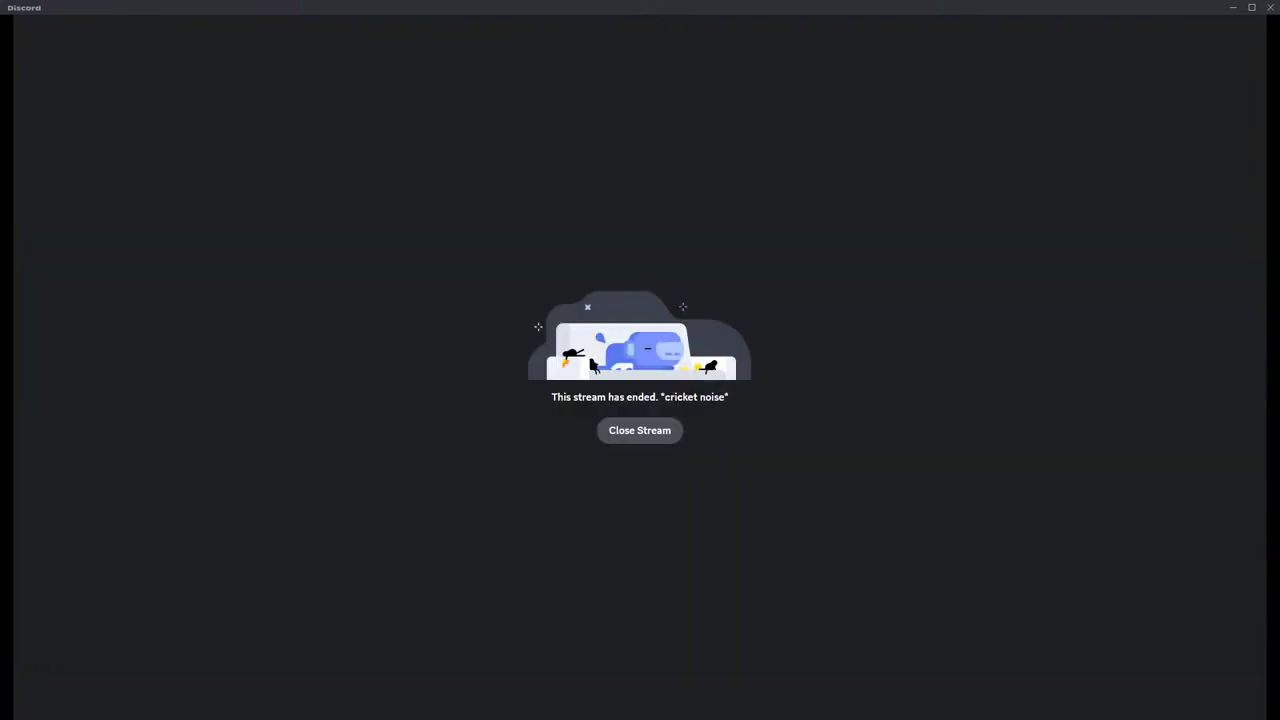
click(663, 430)
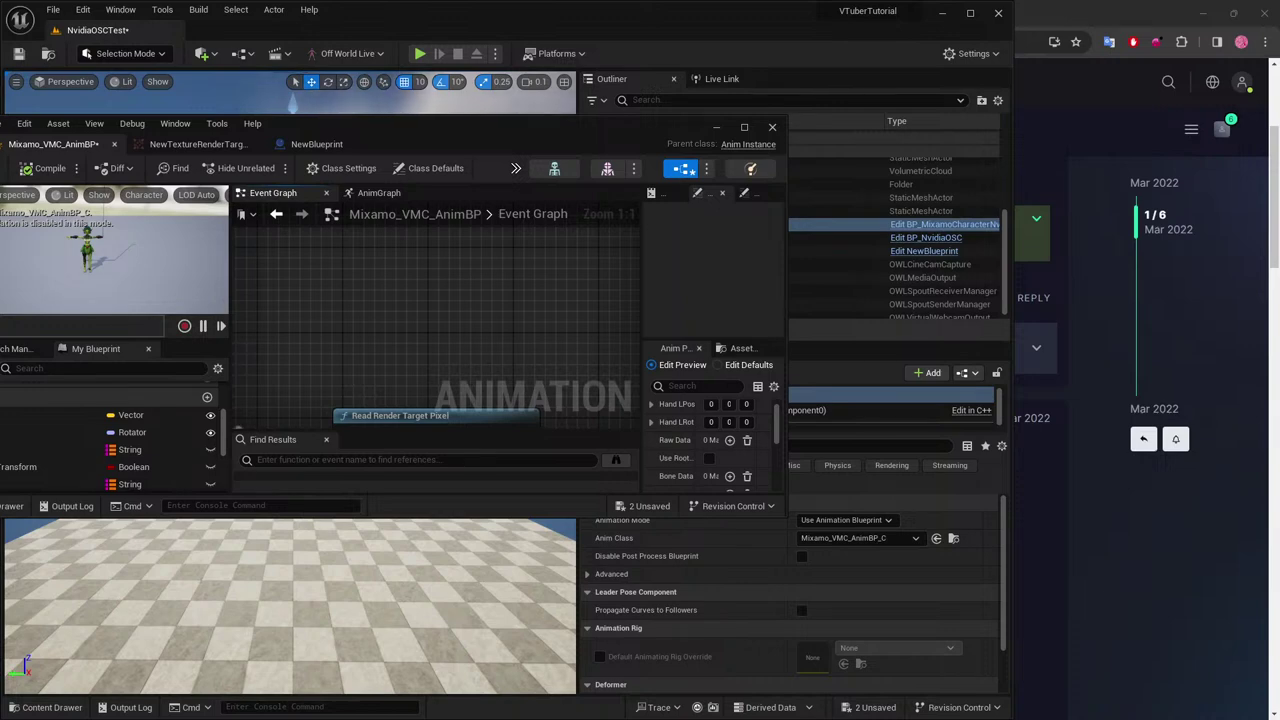
Move the Mixamo_VMC_AnimBP editor aside and minimize it to reveal the NvidiaOSCTest level.
drag(600, 128, 880, 184)
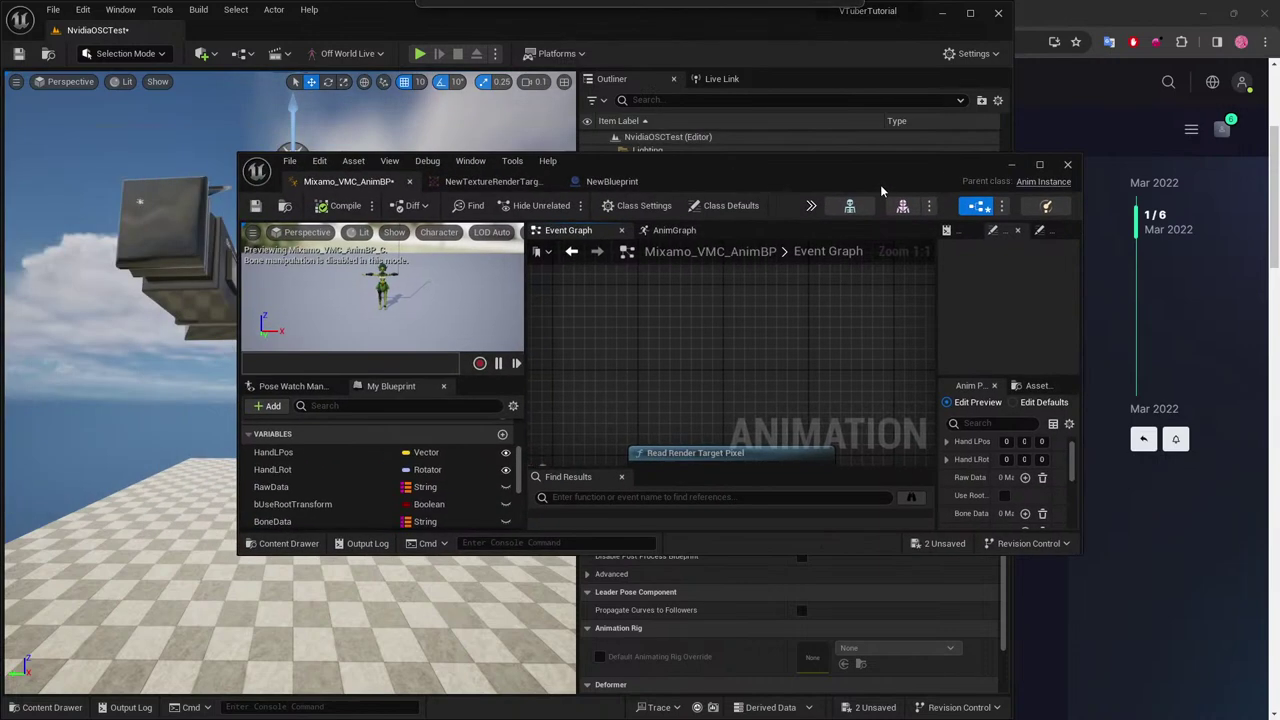
click(1008, 166)
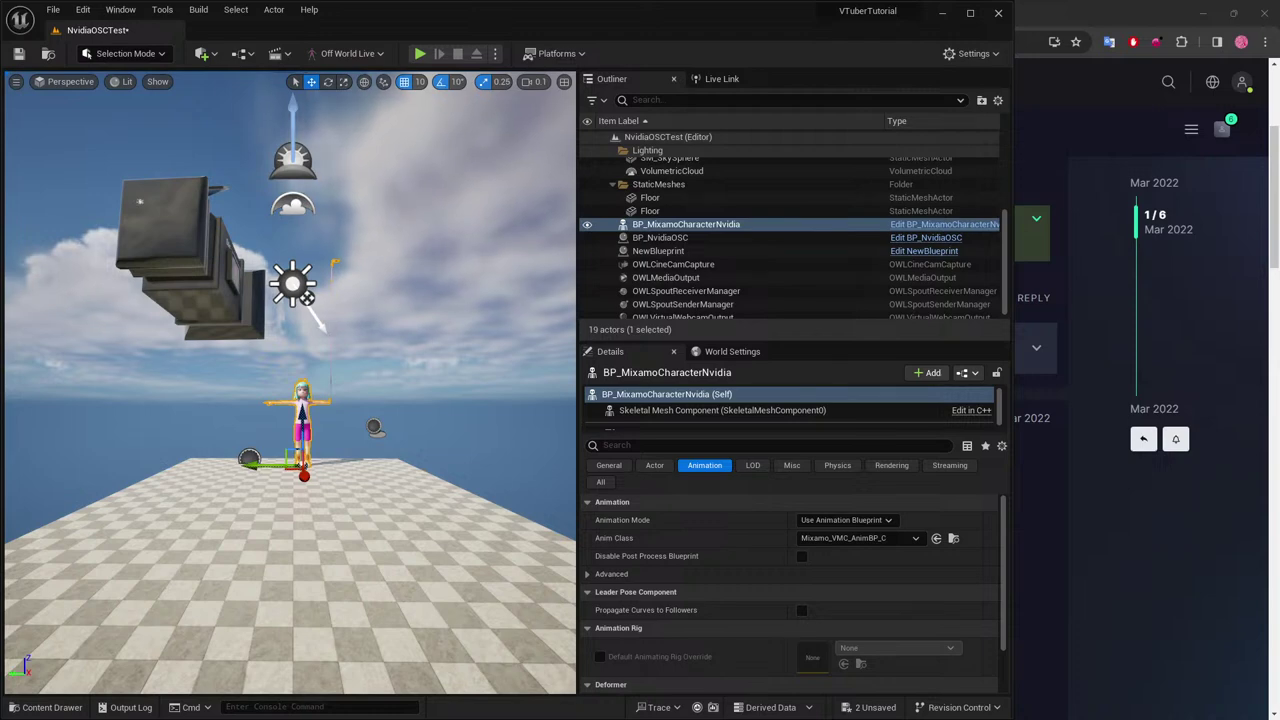
Search Google for 'zigsim' in a new tab and open the ZIG SIM Getting Started page.
click(1060, 6)
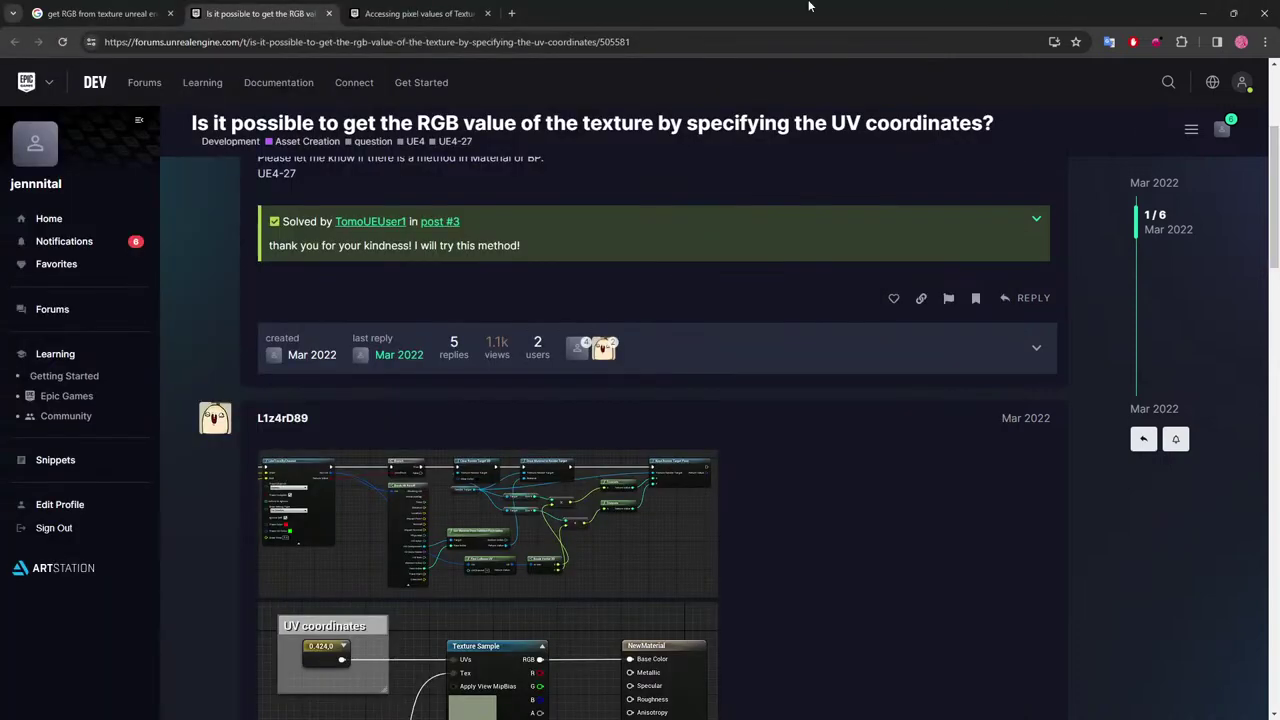
click(510, 14)
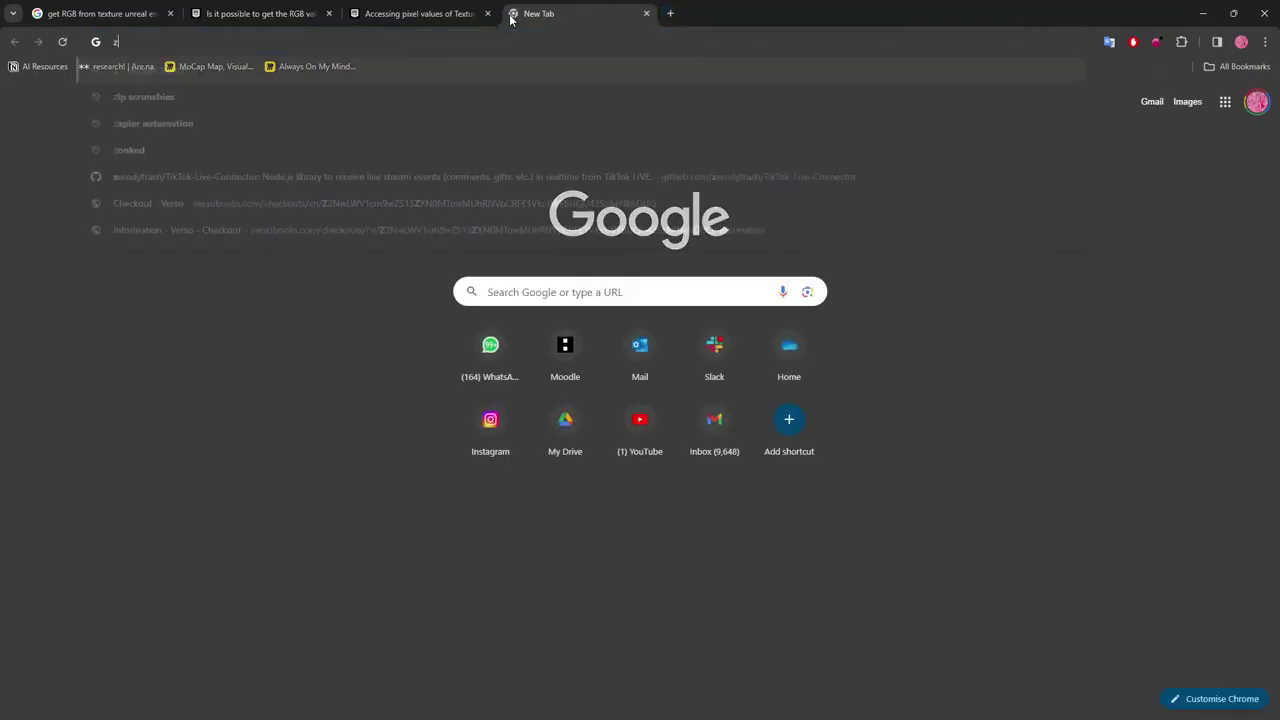
text(zigsim)
key(Return)
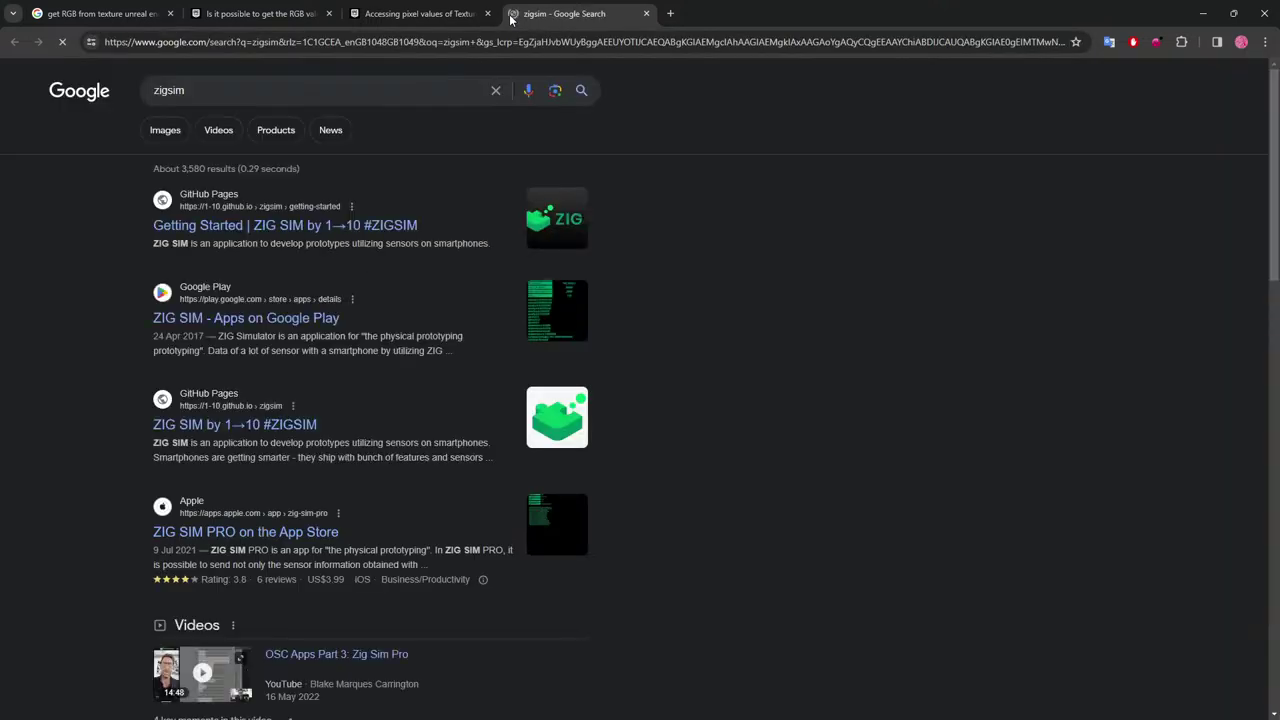
click(385, 226)
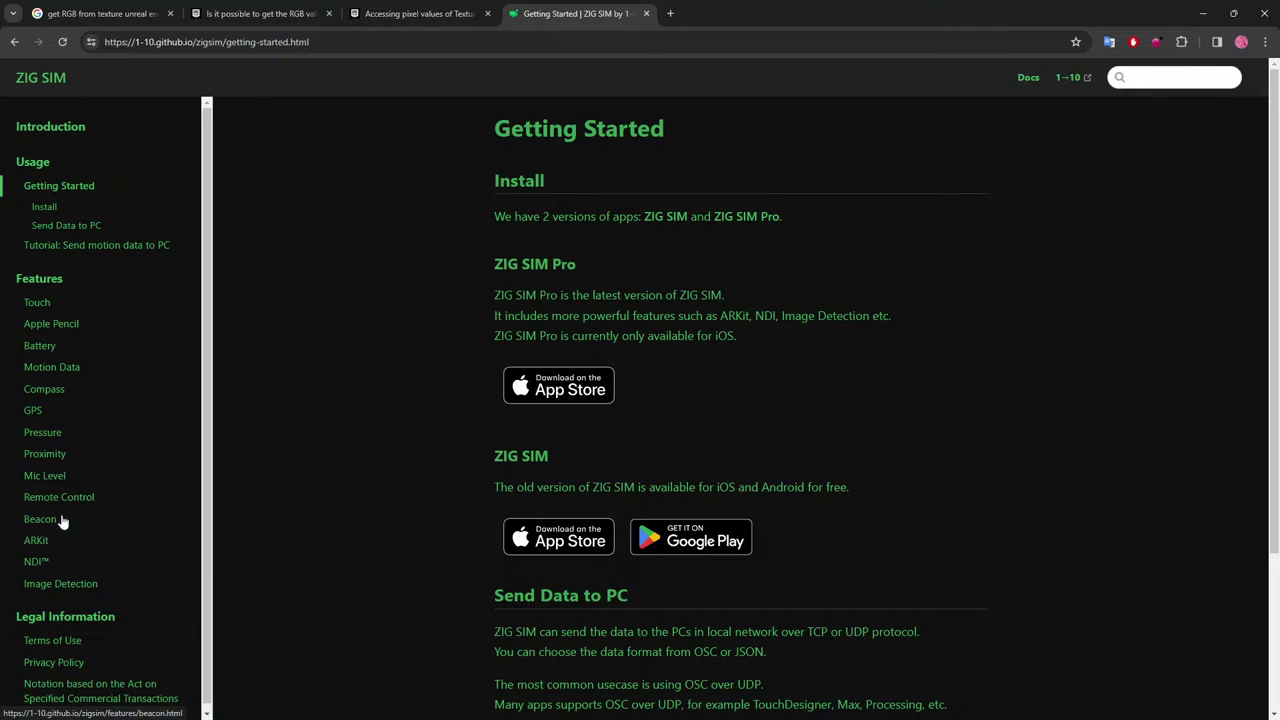
Read the ZIG SIM ARKit and NDI feature pages, then start a new tab.
click(44, 540)
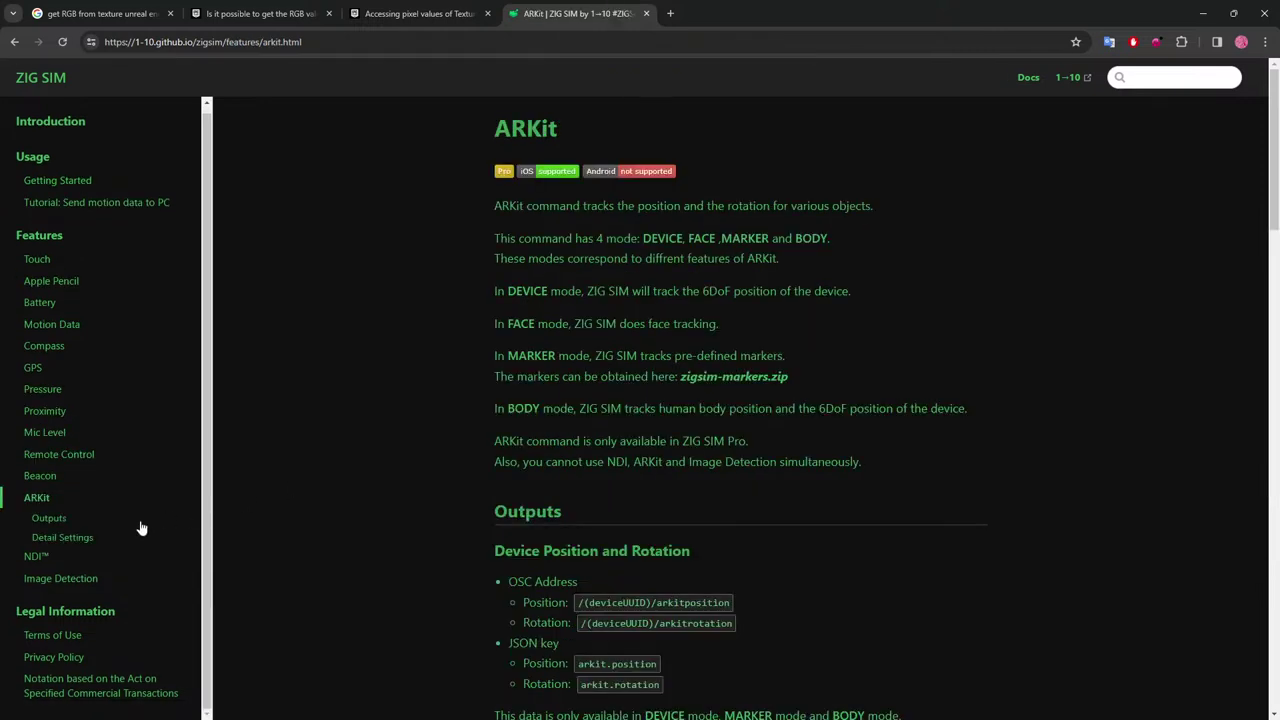
click(42, 560)
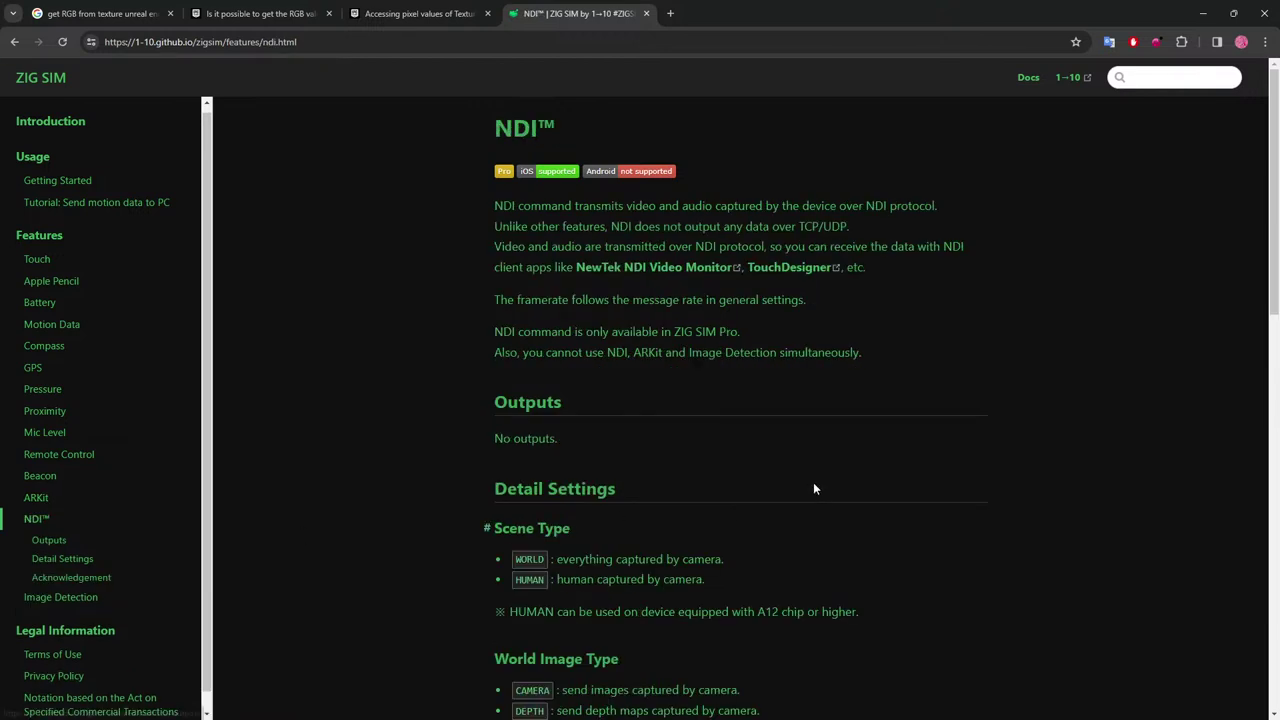
scroll(813, 482, down, 2)
scroll(205, 430, down, 1)
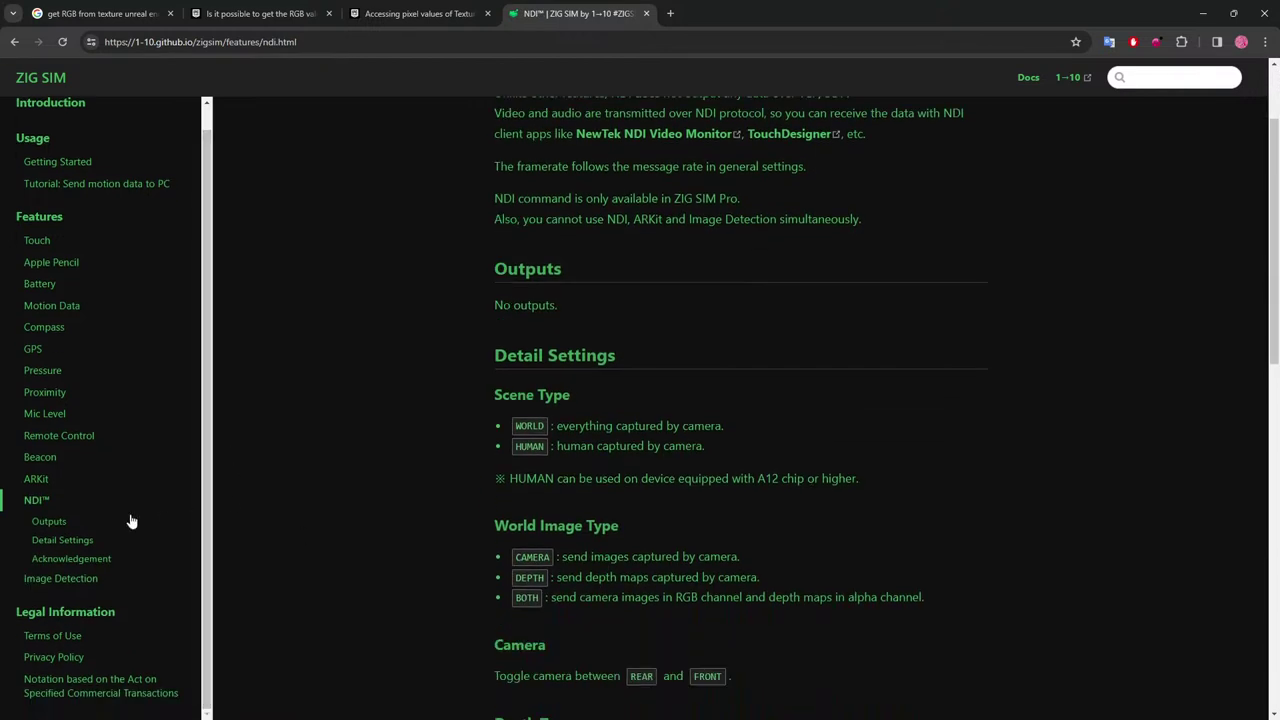
scroll(80, 538, down, 1)
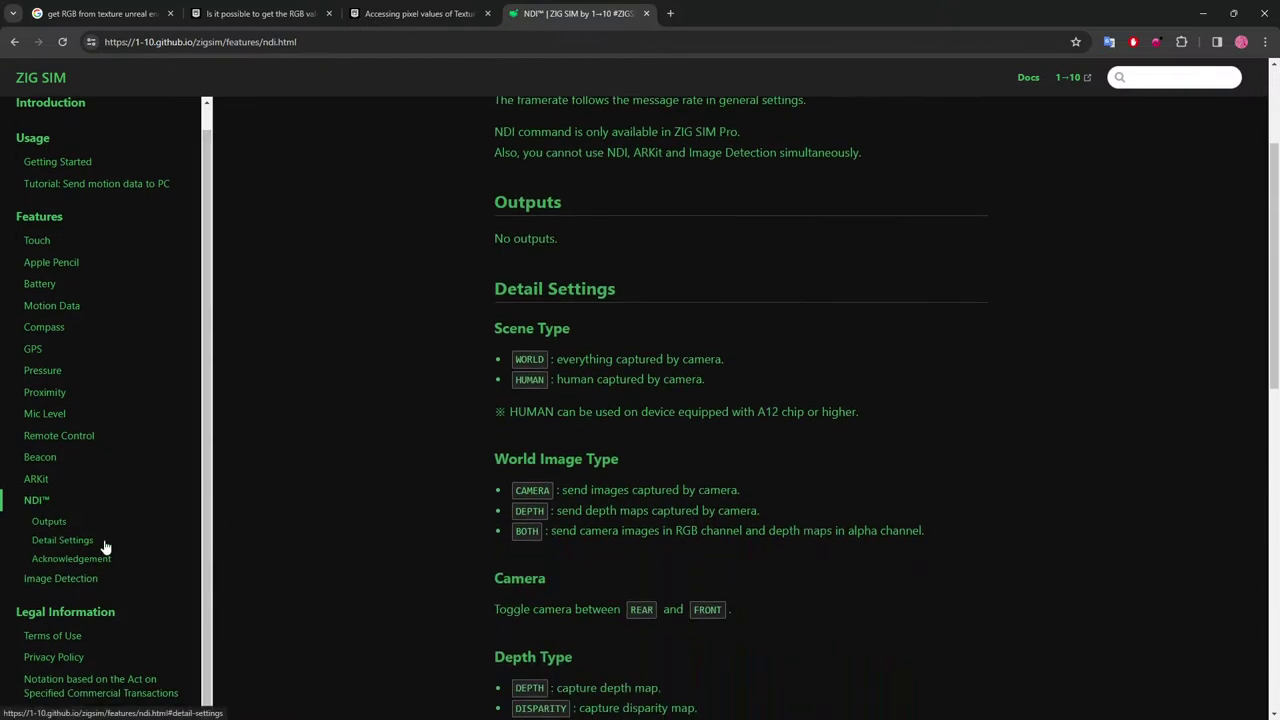
click(670, 13)
Search for 'tuchosc' and browse the TouchOSC product page on hexler.net.
text(t)
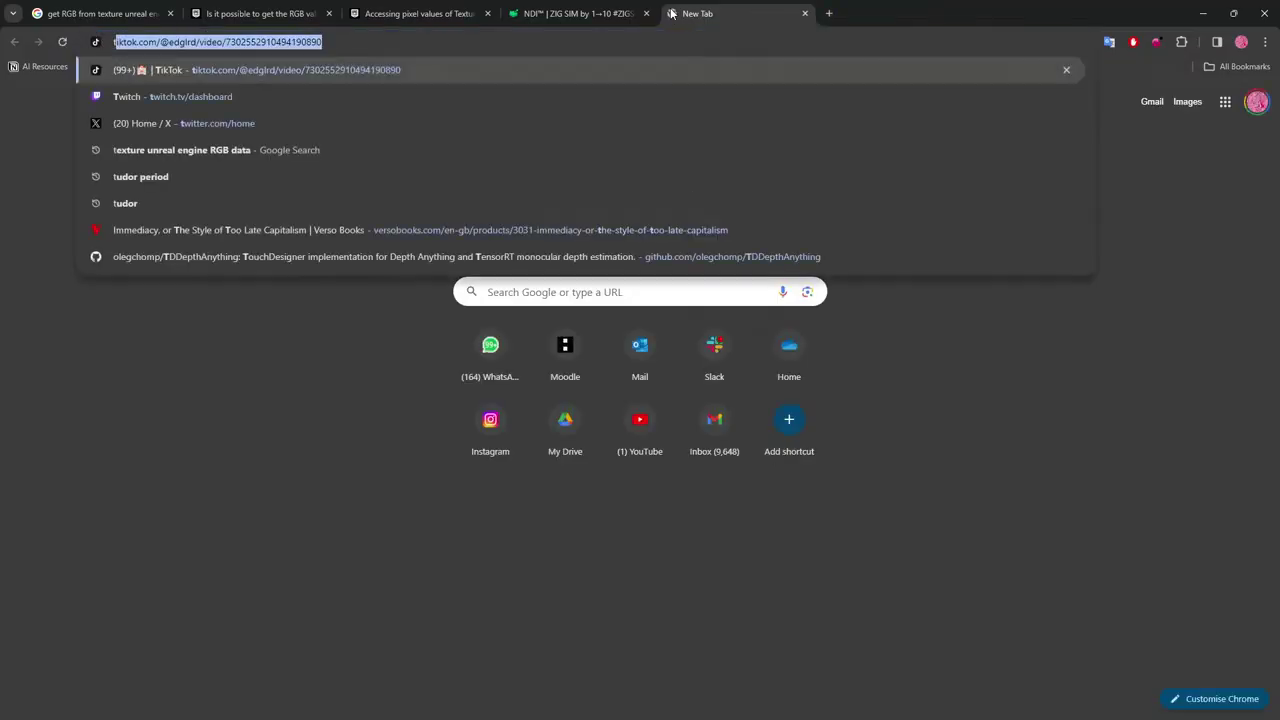
text(uchosc)
key(Return)
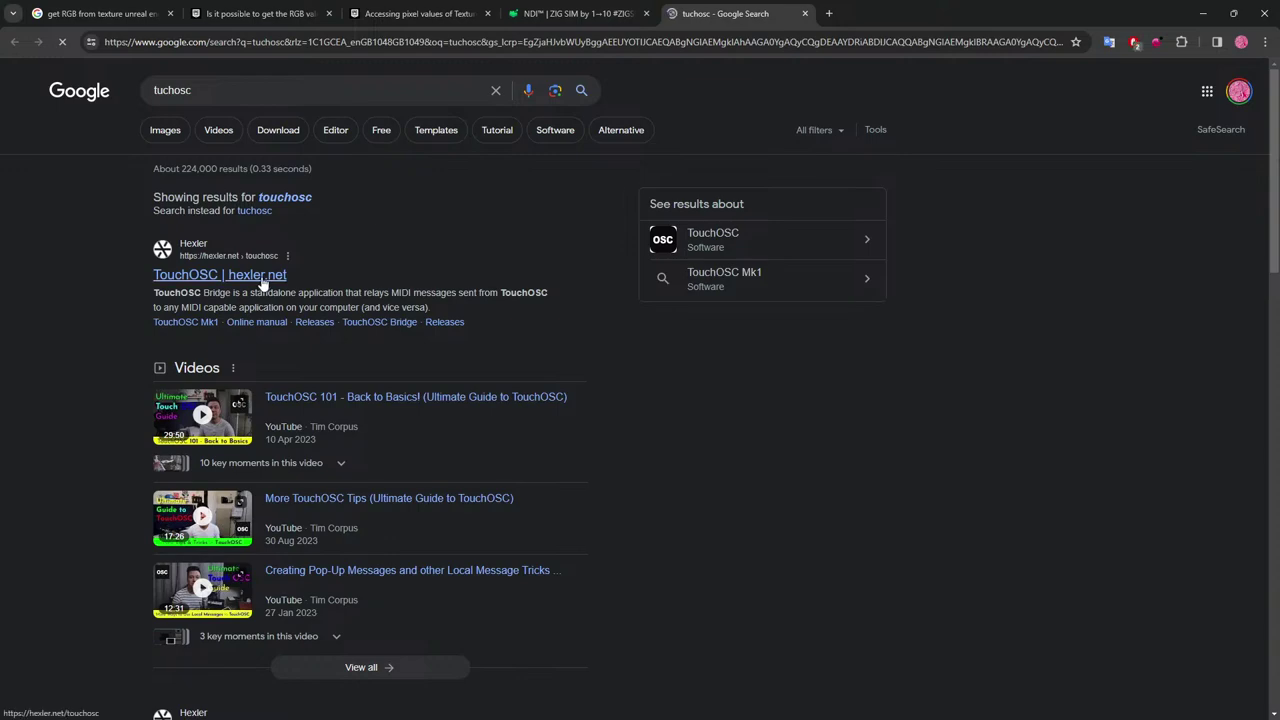
click(262, 278)
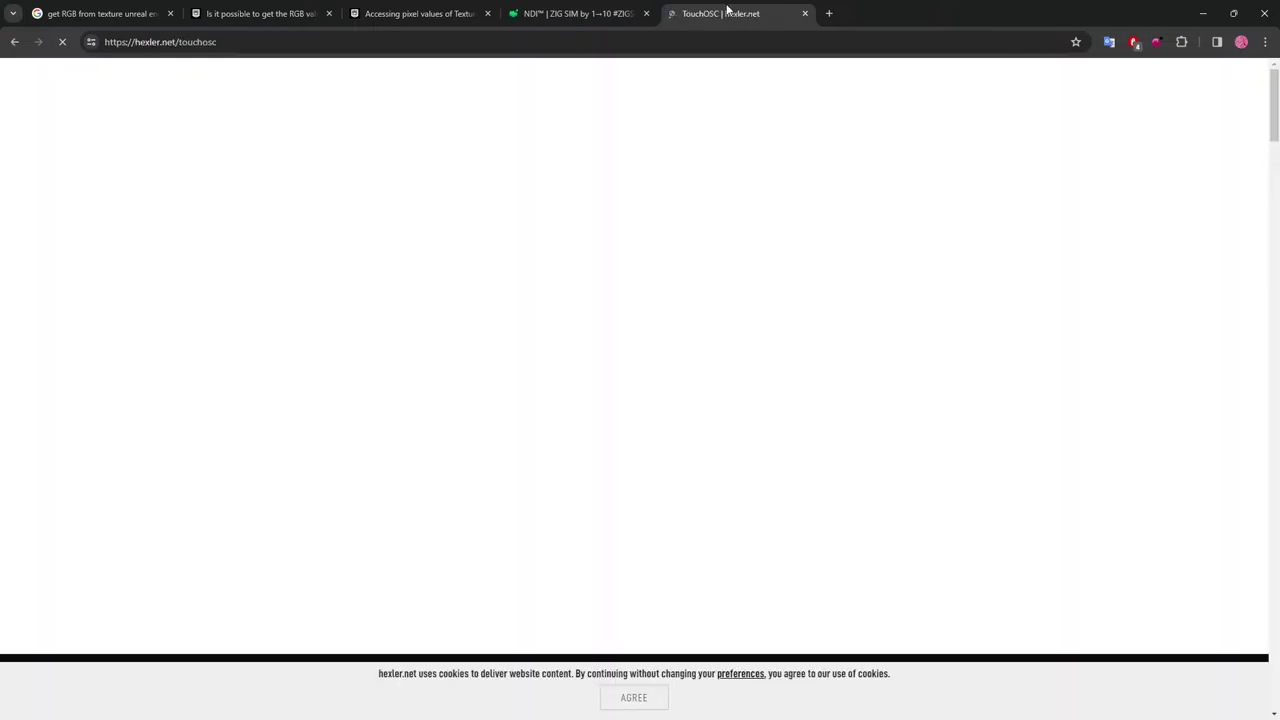
scroll(862, 237, down, 3)
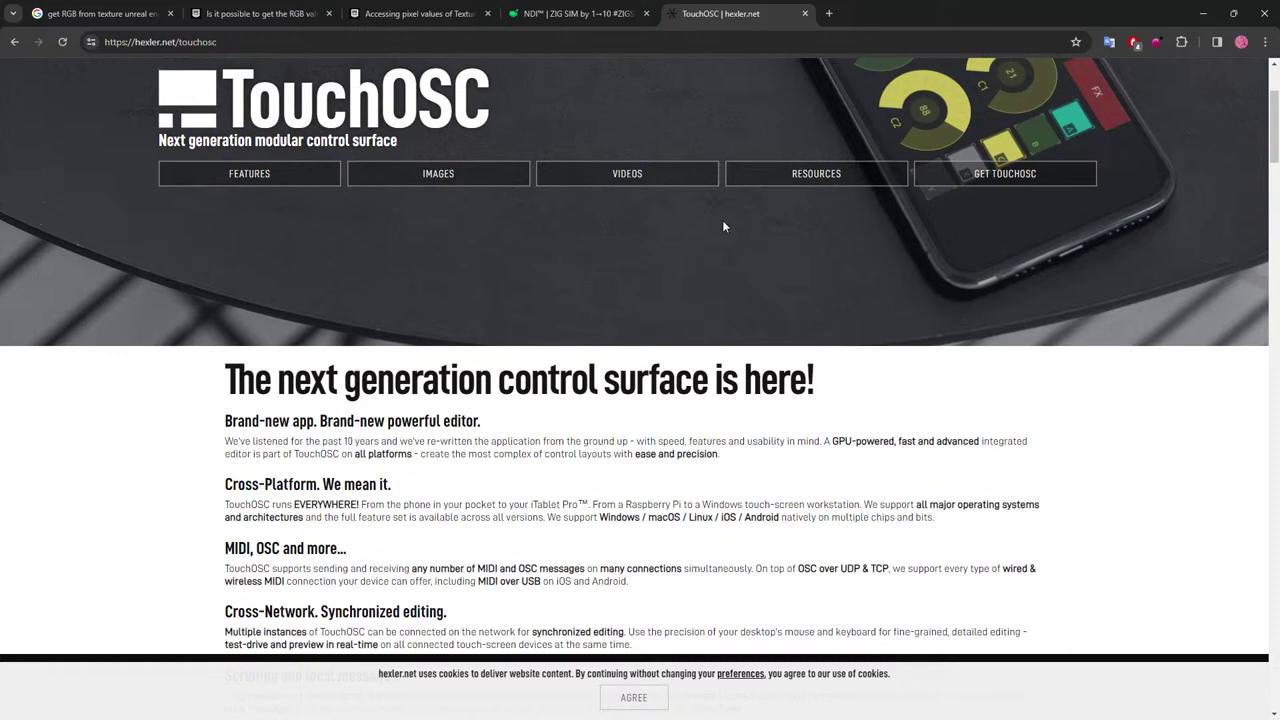
scroll(723, 223, down, 3)
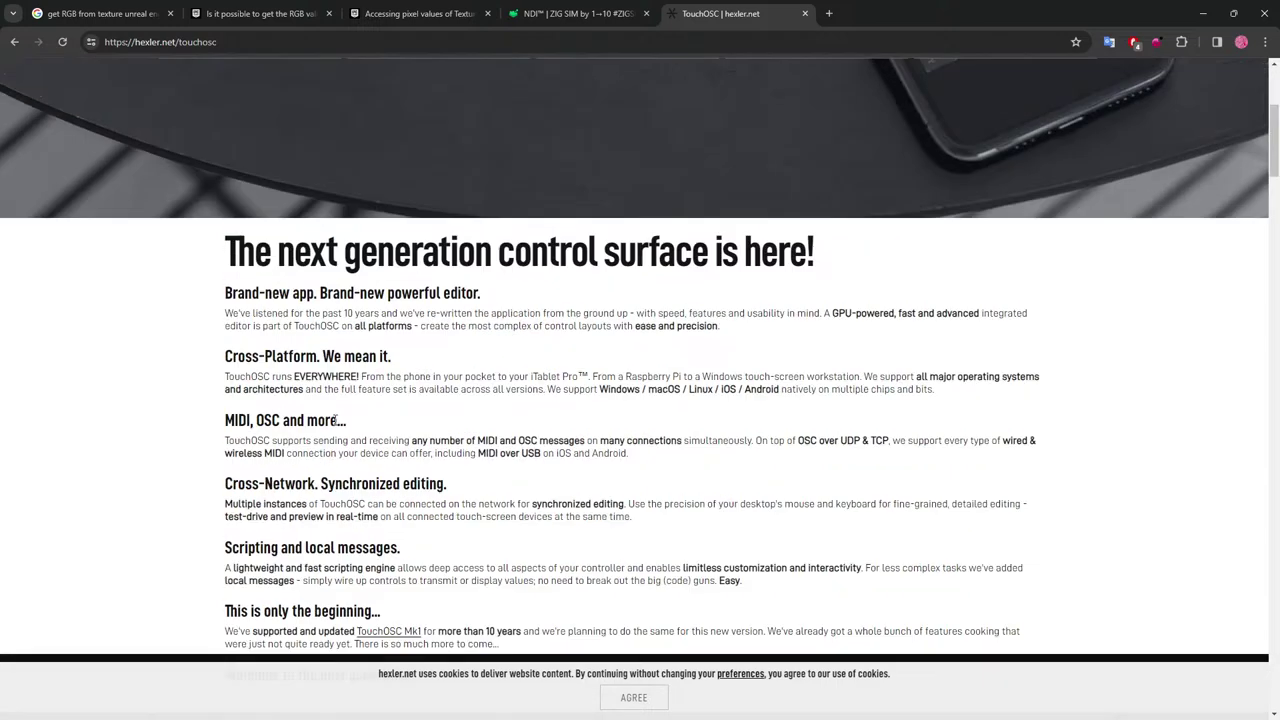
scroll(333, 420, up, 5)
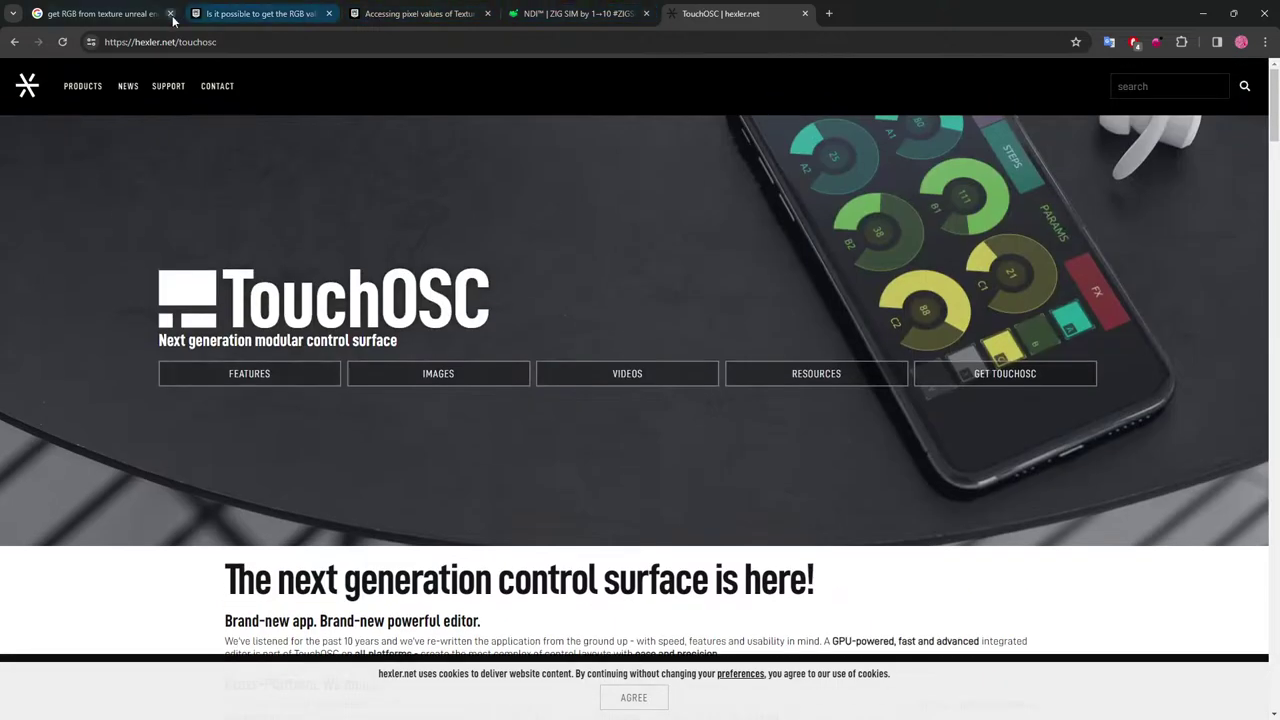
Search 'daz to unreal engine' in a new tab and open the Daz To Unreal Marketplace listing's description.
click(829, 14)
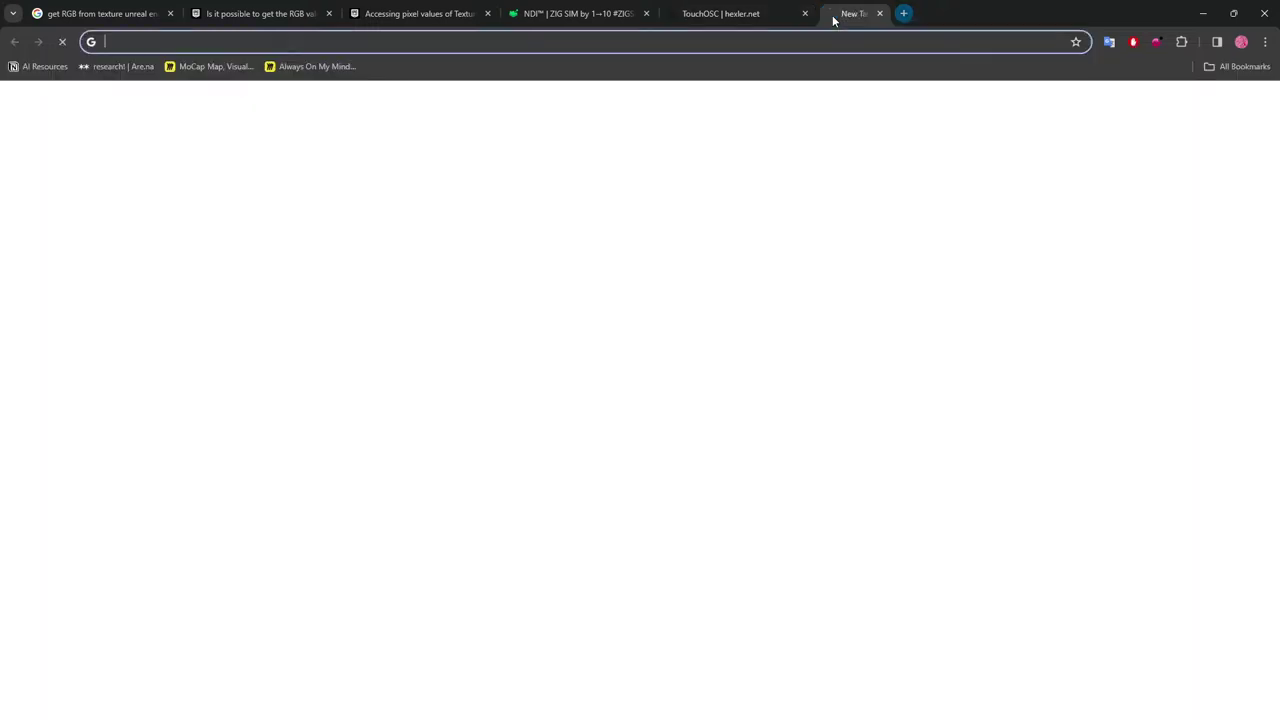
text(daz to )
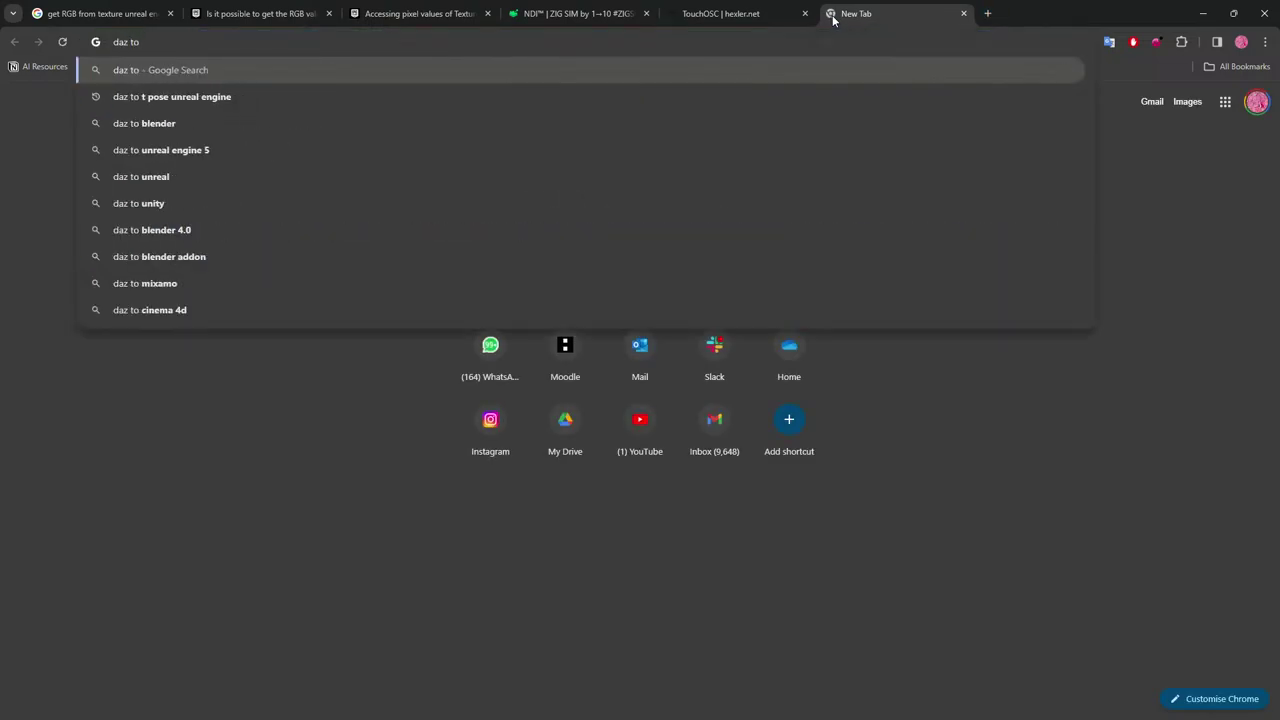
text(unnreal engine)
key(Return)
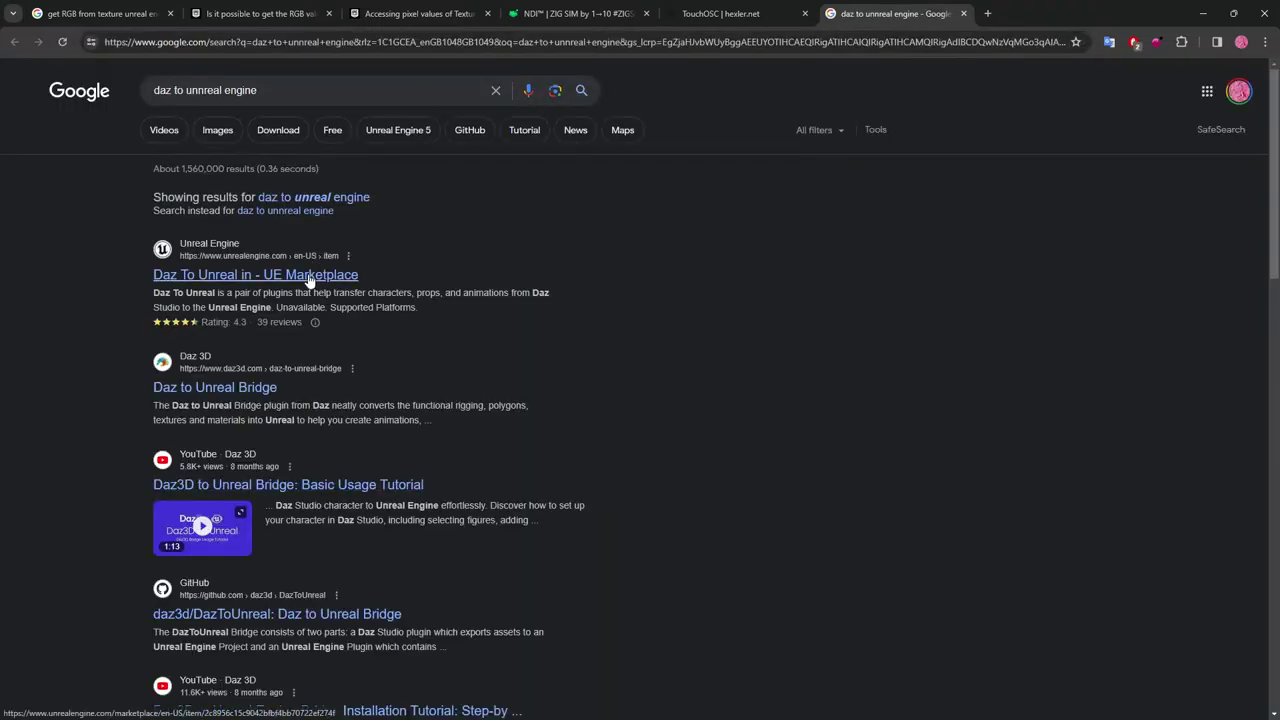
click(310, 280)
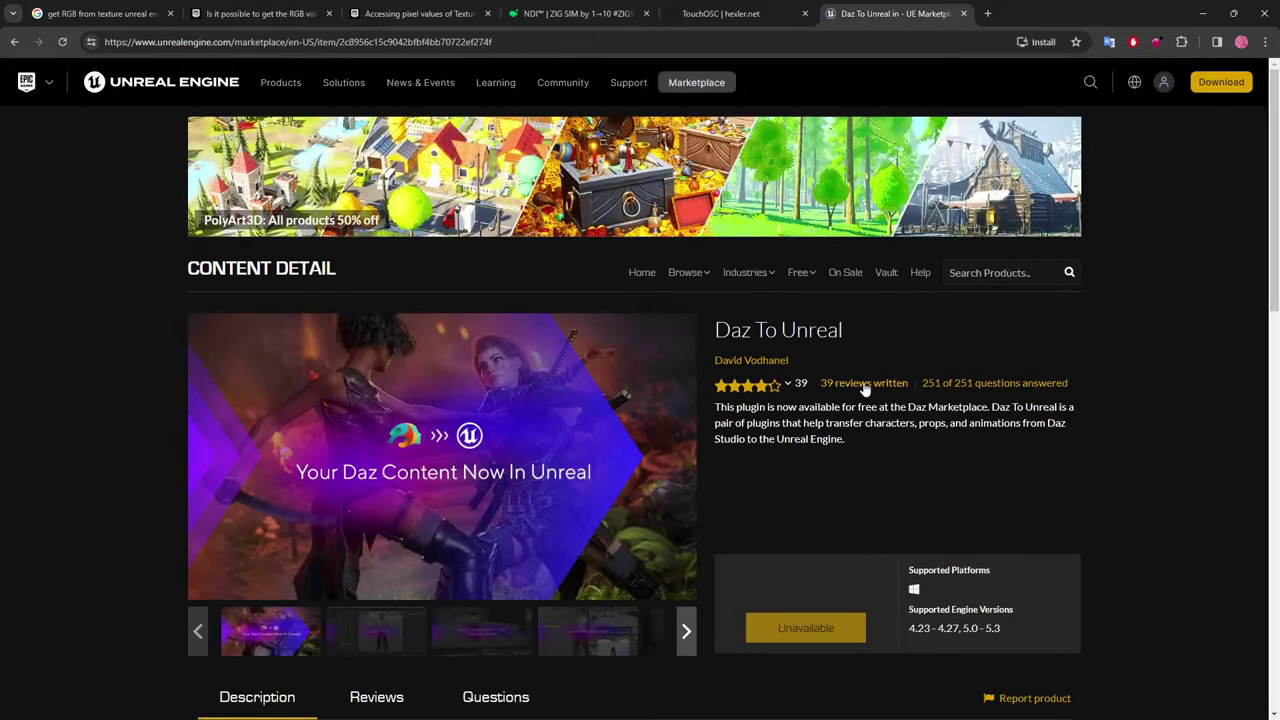
scroll(864, 390, down, 2)
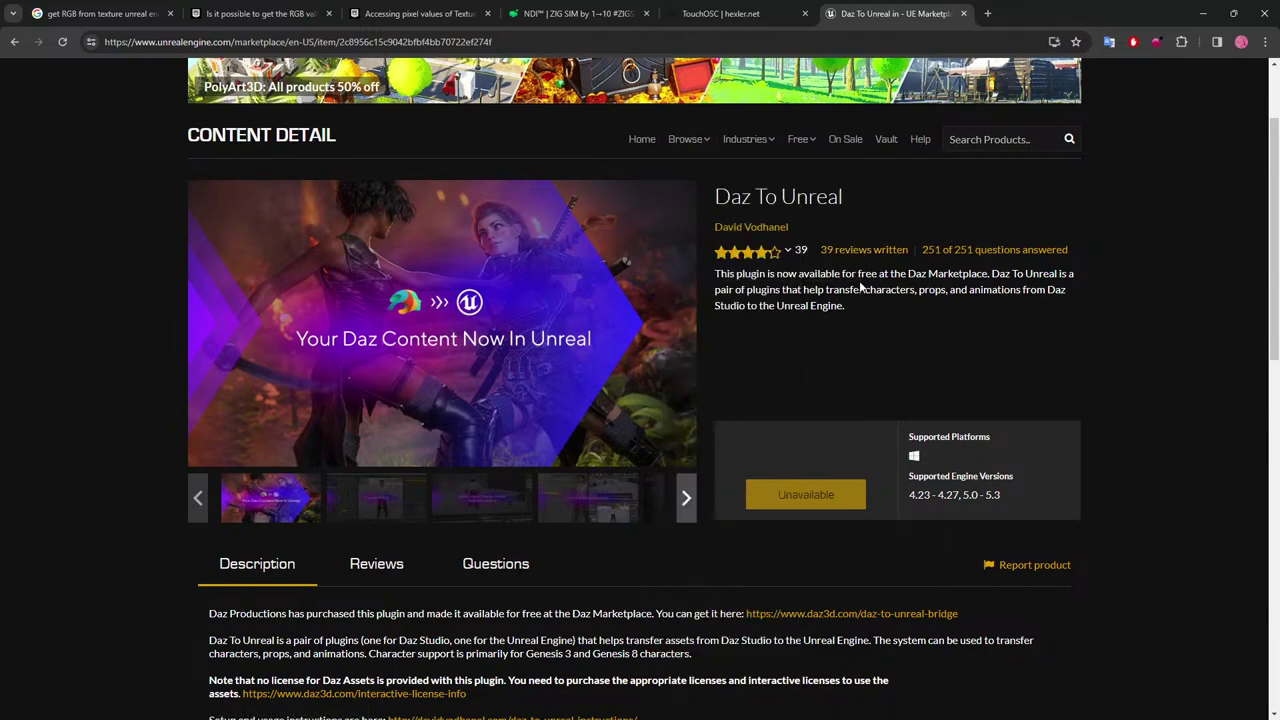
scroll(726, 293, down, 2)
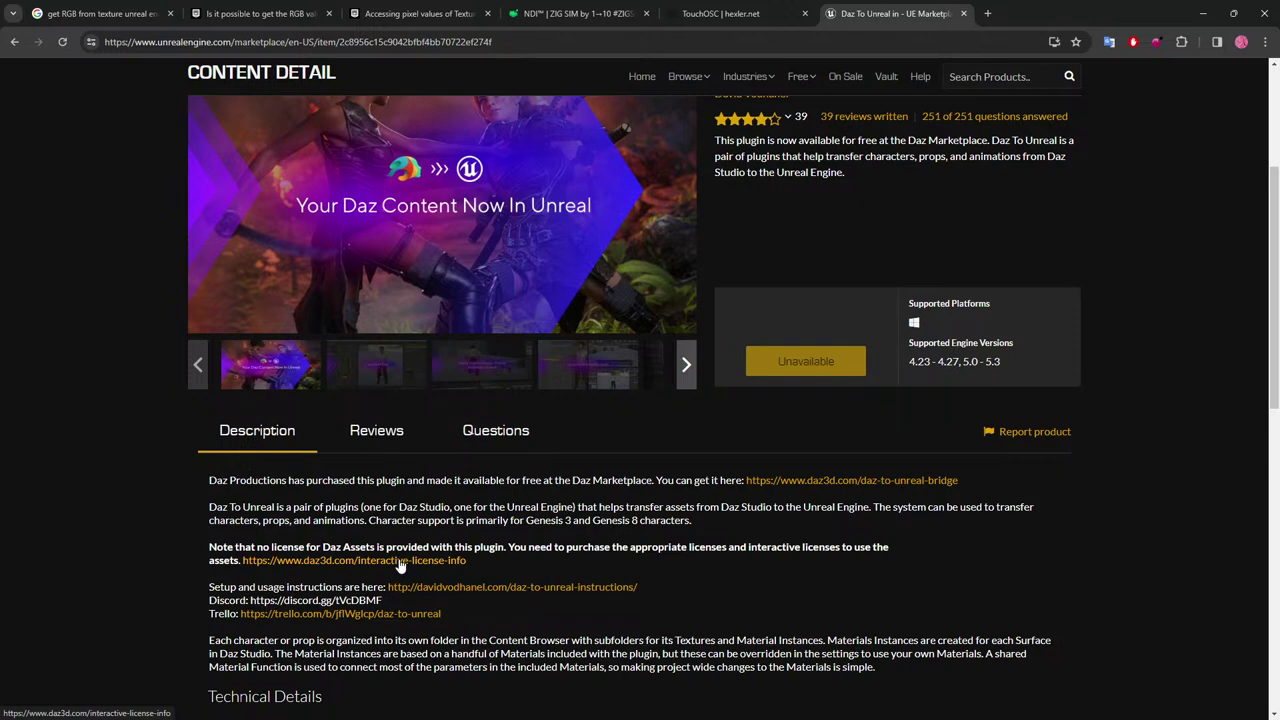
Follow the link to Daz 3D's Daz to Unreal Bridge store page and restore the browser to full screen.
click(801, 482)
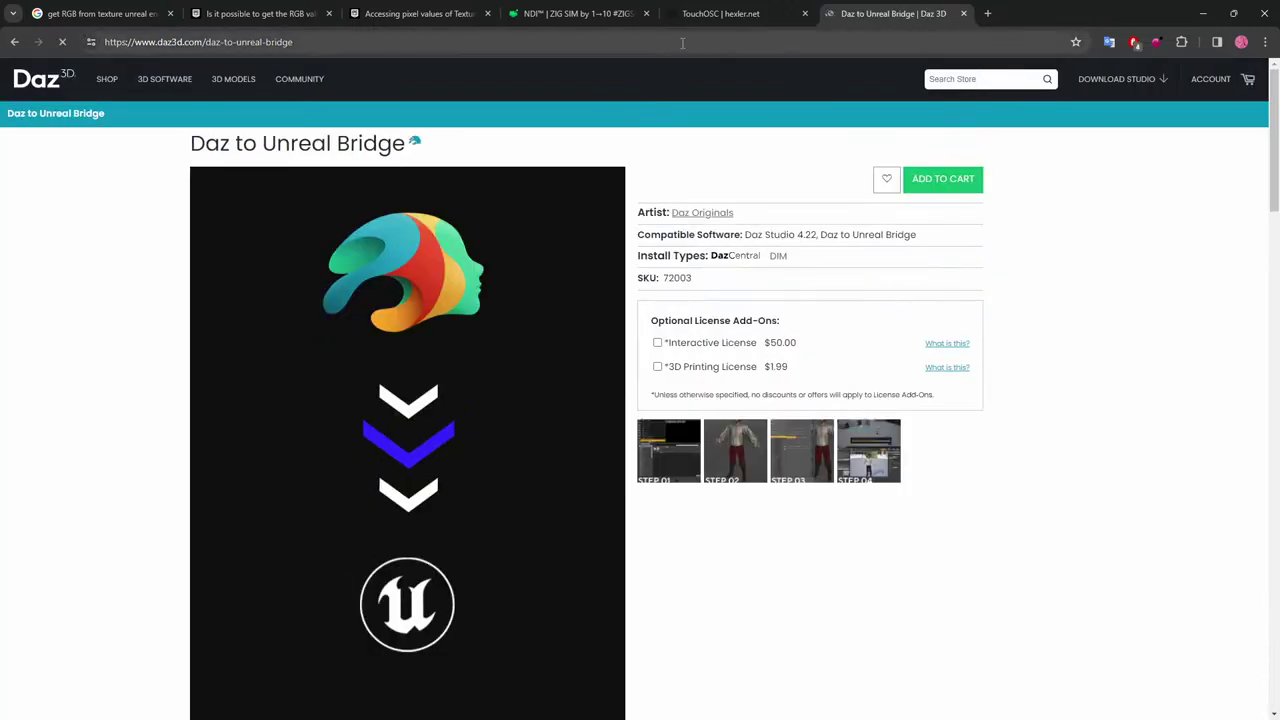
click(538, 45)
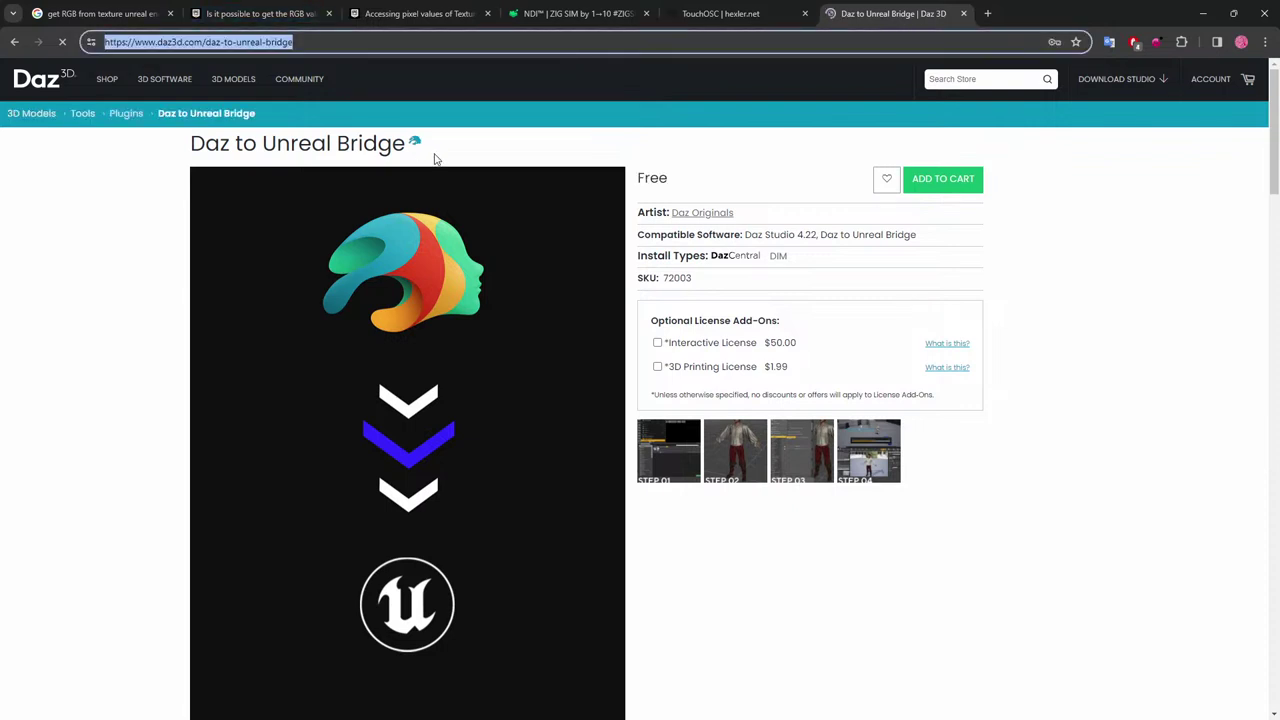
double_click(1030, 6)
drag(1165, 77, 960, 2)
key(super+d)
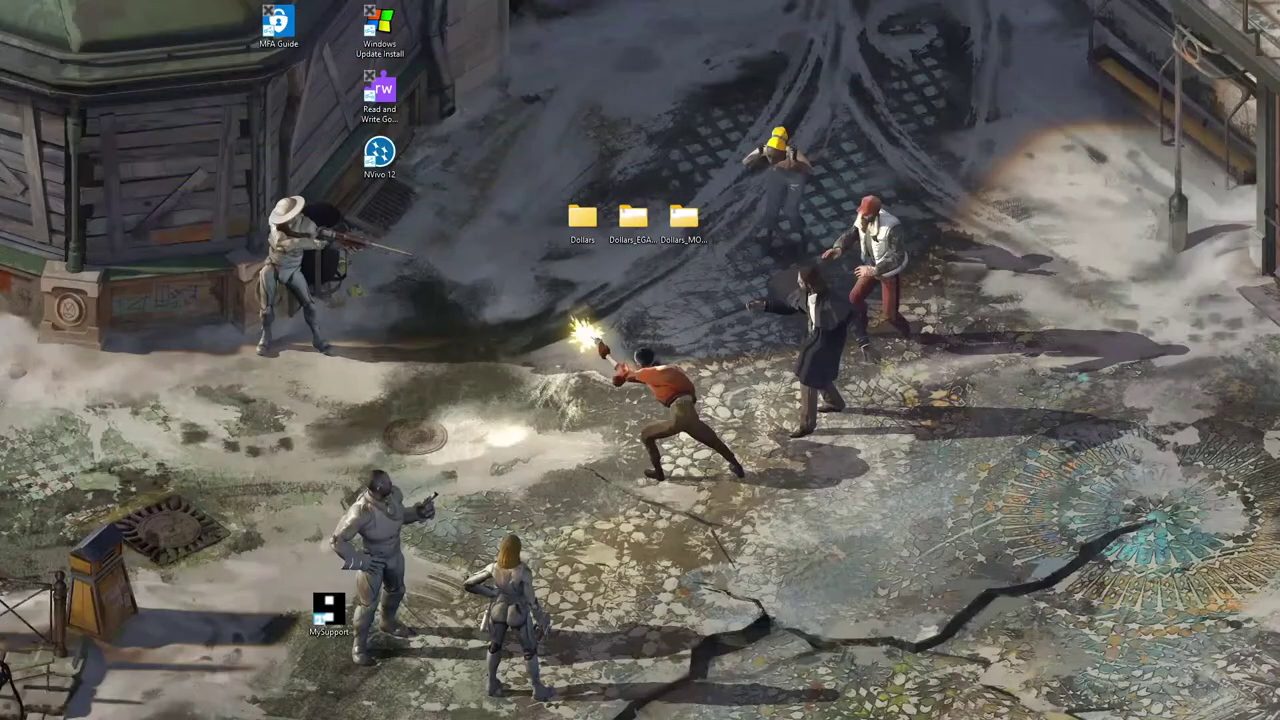
key(super+d)
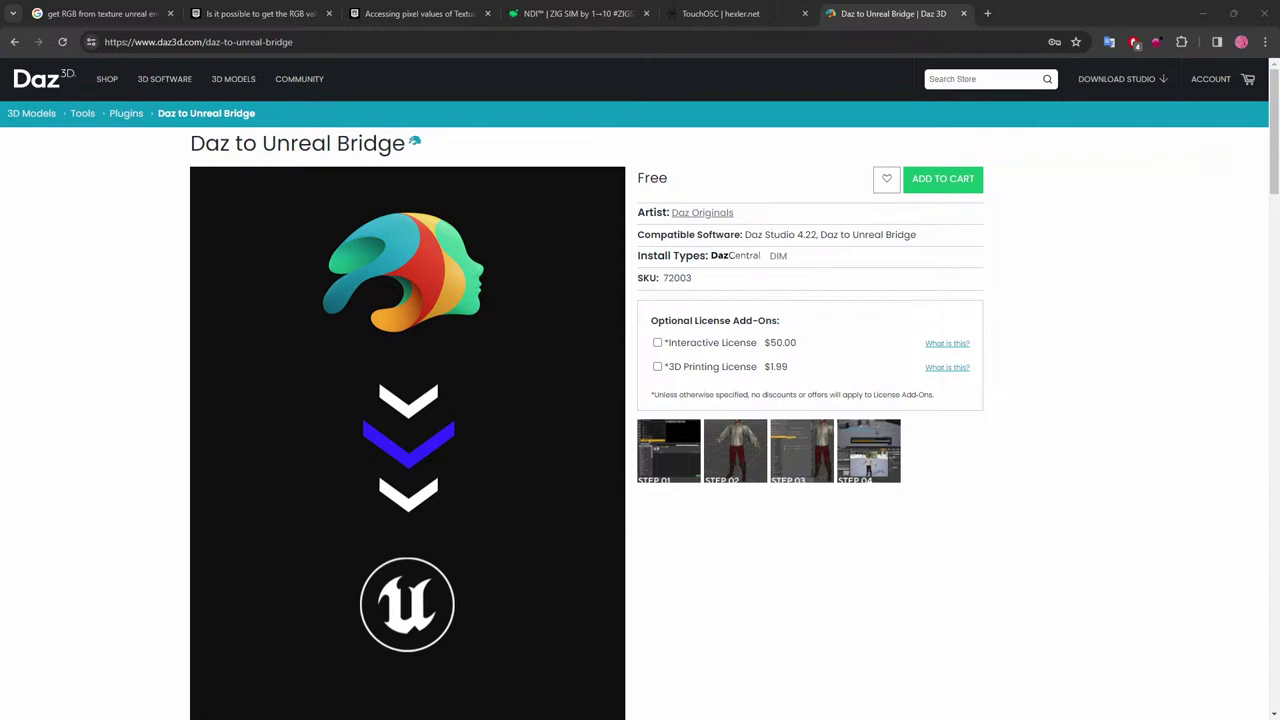
Review the Bridge page's STEP 01 screenshot, Interactive License price and details, then go back to the Marketplace listing.
click(663, 457)
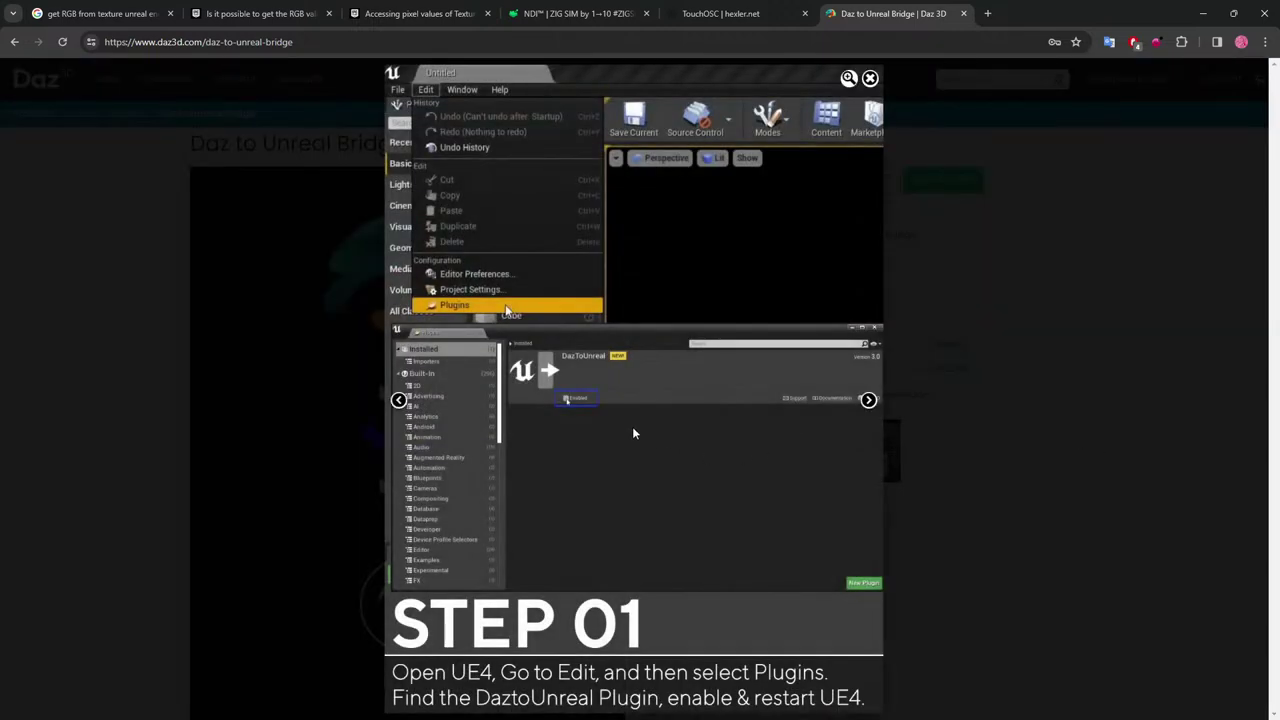
click(1041, 360)
scroll(700, 500, down, 5)
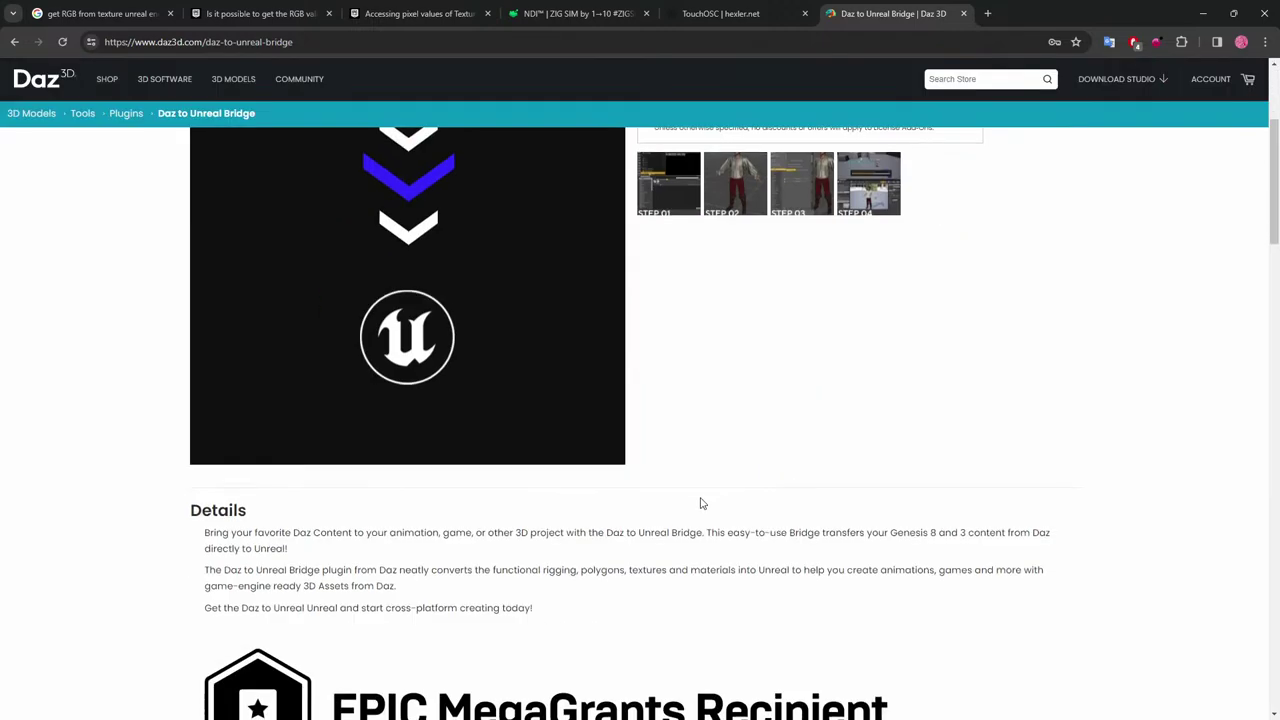
scroll(671, 346, down, 6)
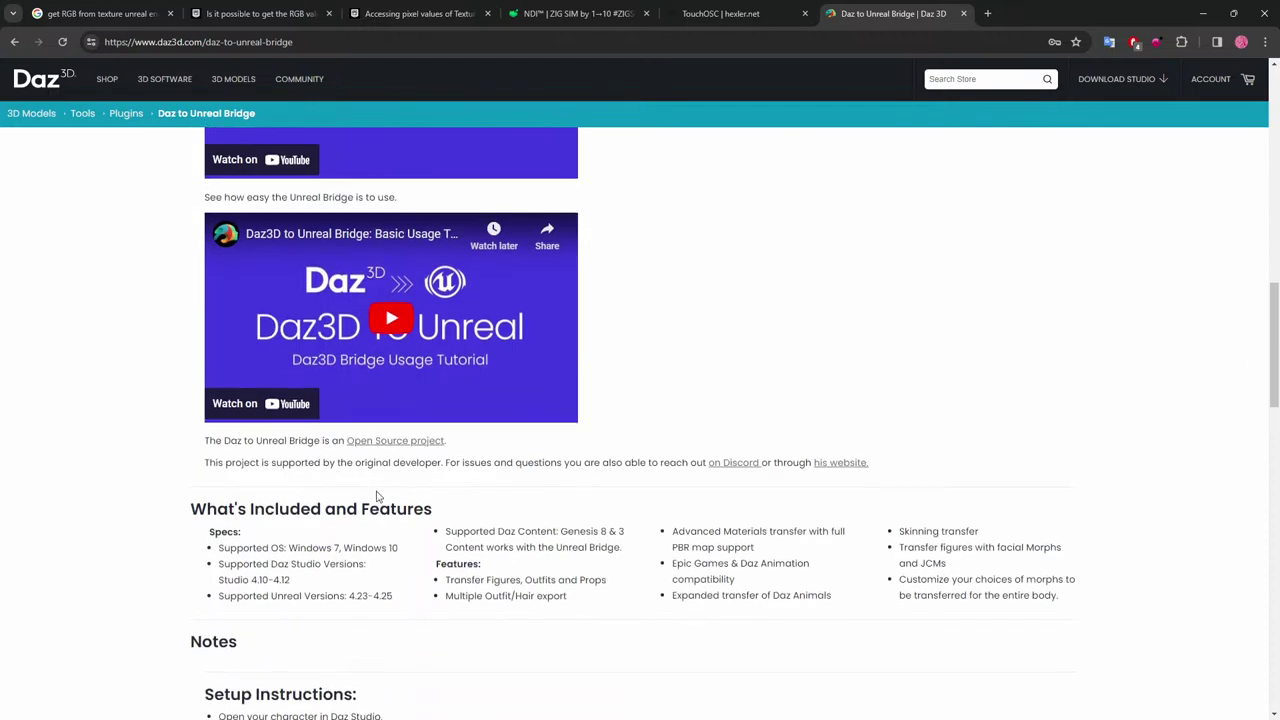
scroll(388, 460, down, 4)
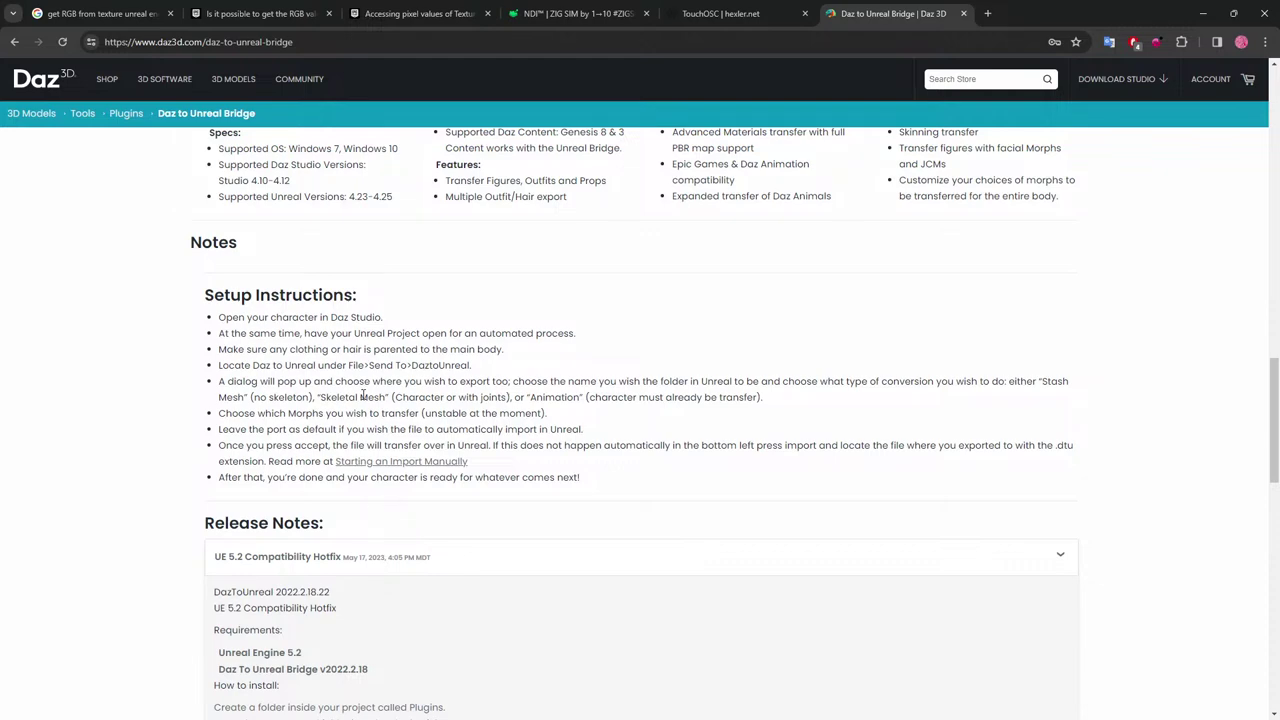
scroll(364, 392, up, 15)
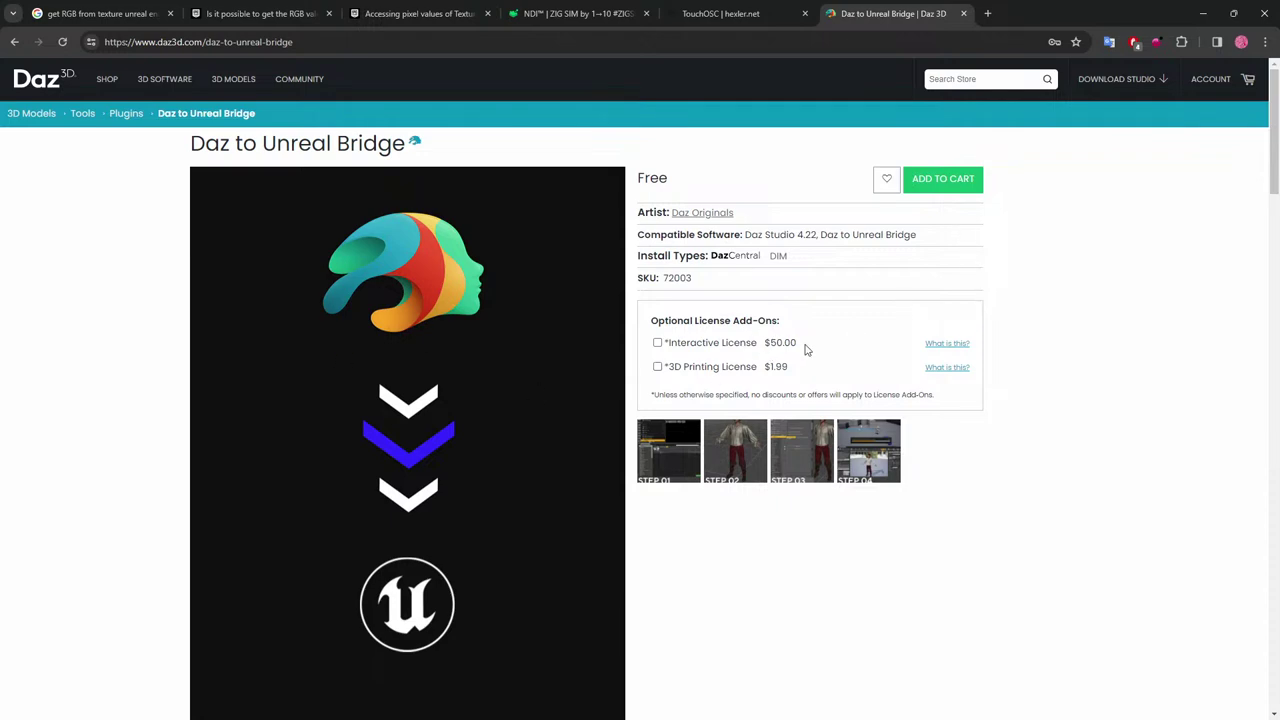
drag(812, 346, 700, 348)
click(815, 594)
scroll(815, 594, down, 4)
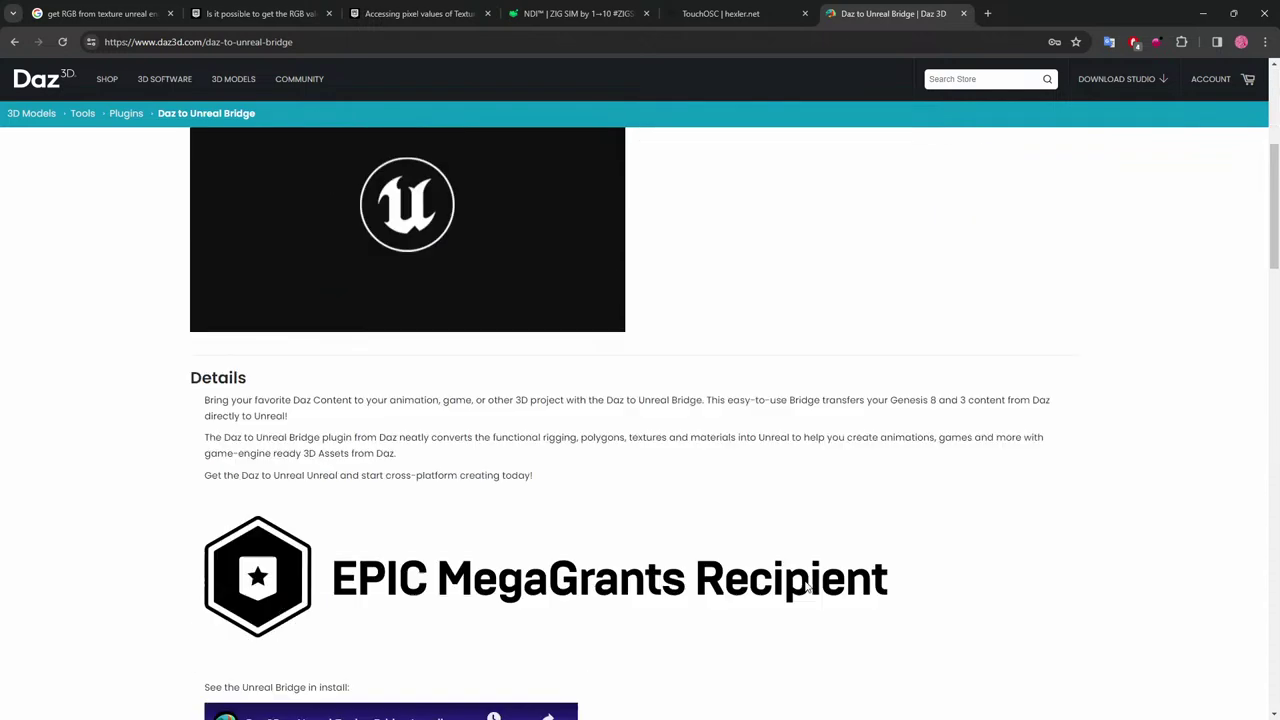
scroll(760, 575, down, 10)
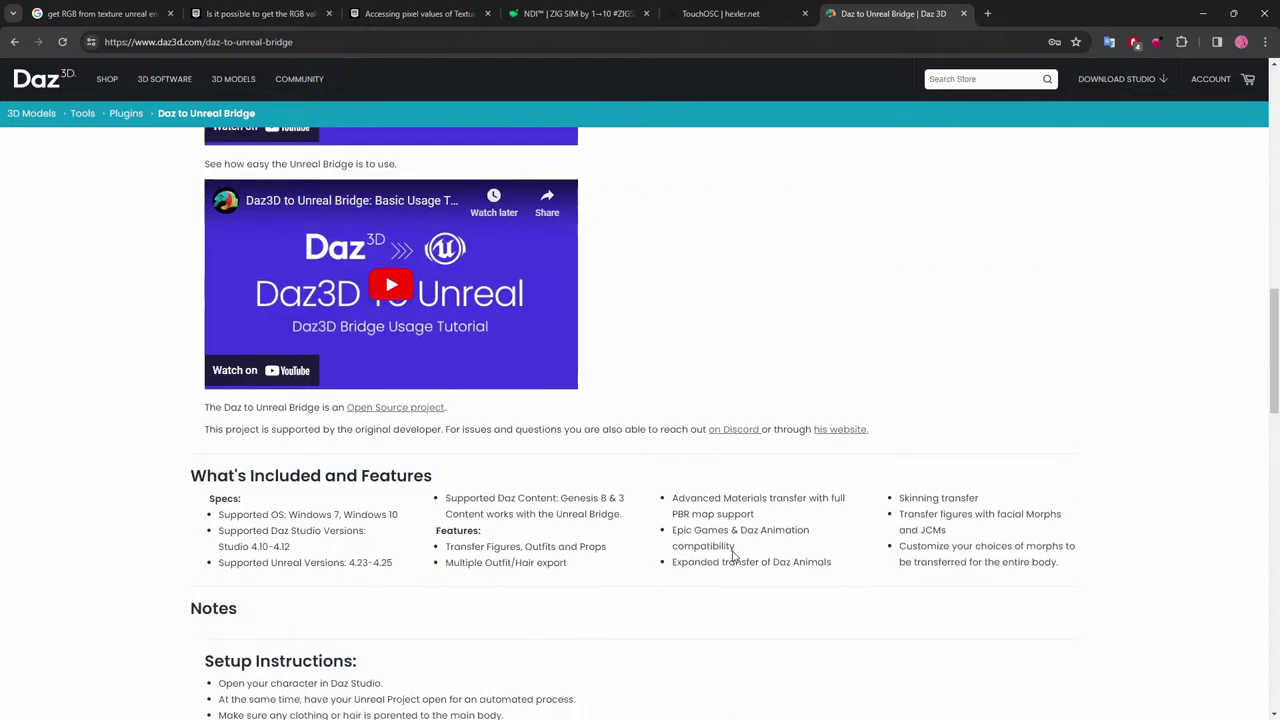
scroll(732, 557, up, 14)
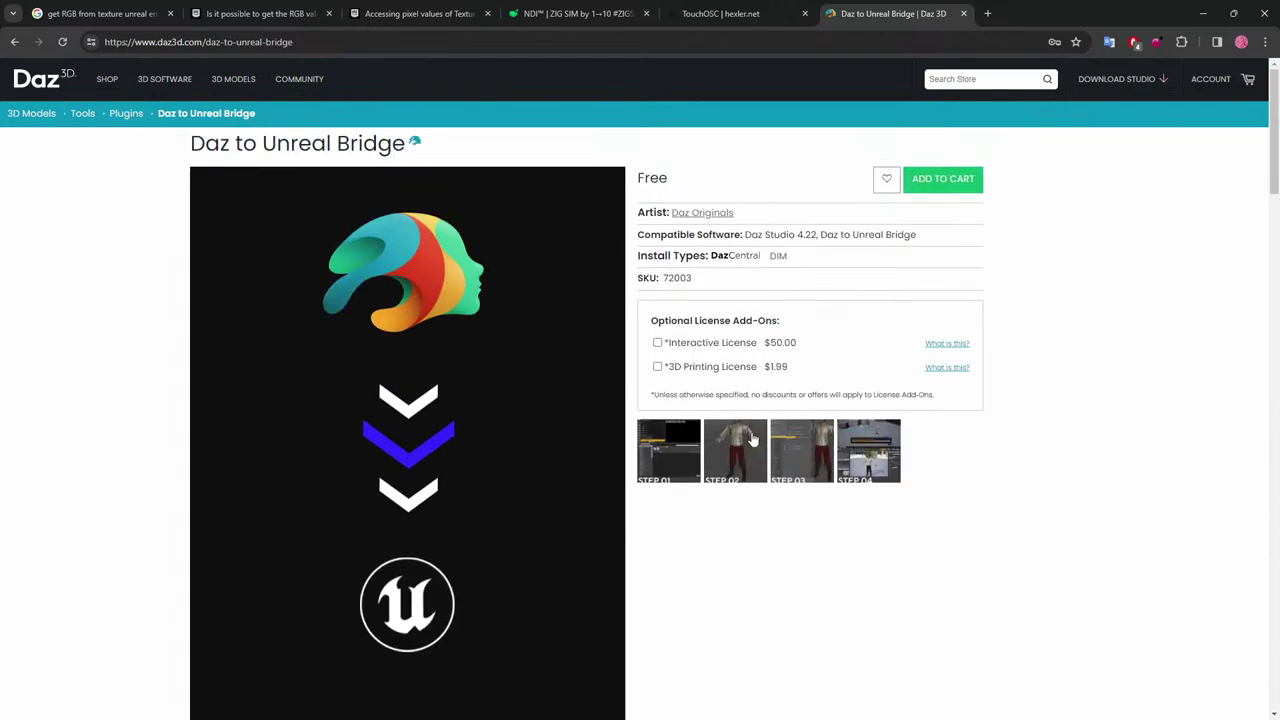
scroll(40, 396, down, 8)
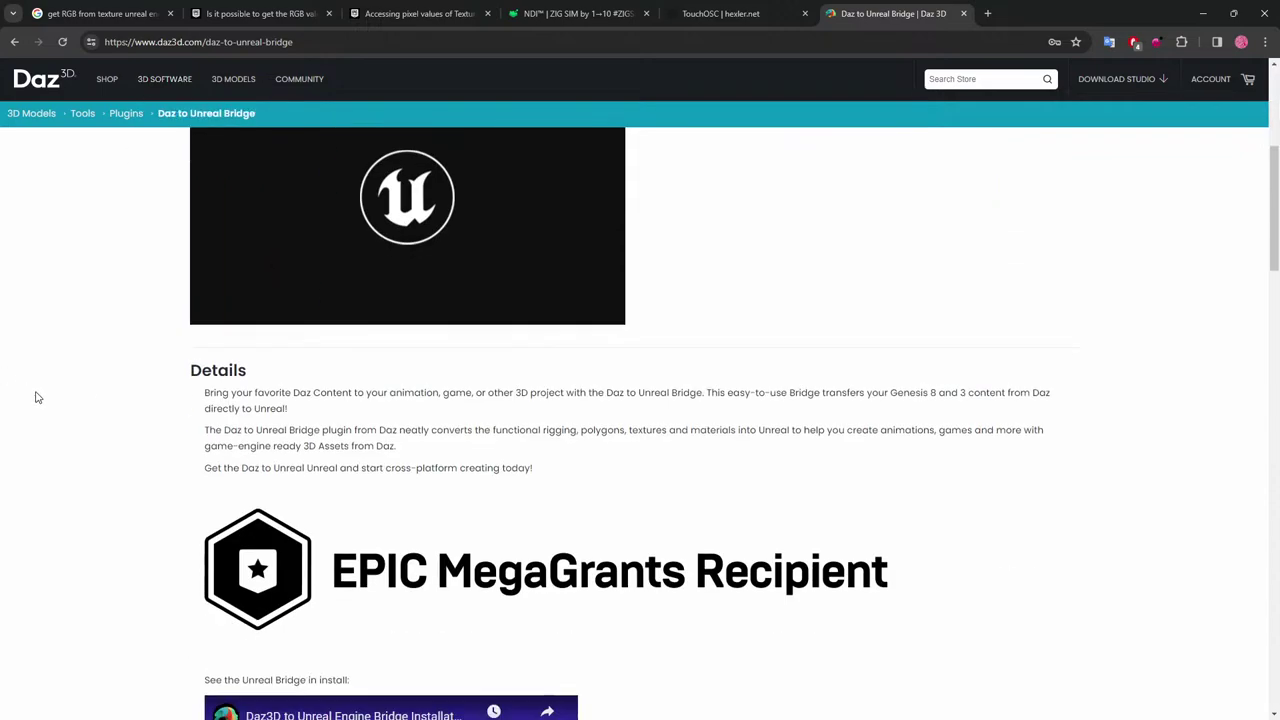
scroll(51, 396, down, 5)
scroll(53, 398, down, 3)
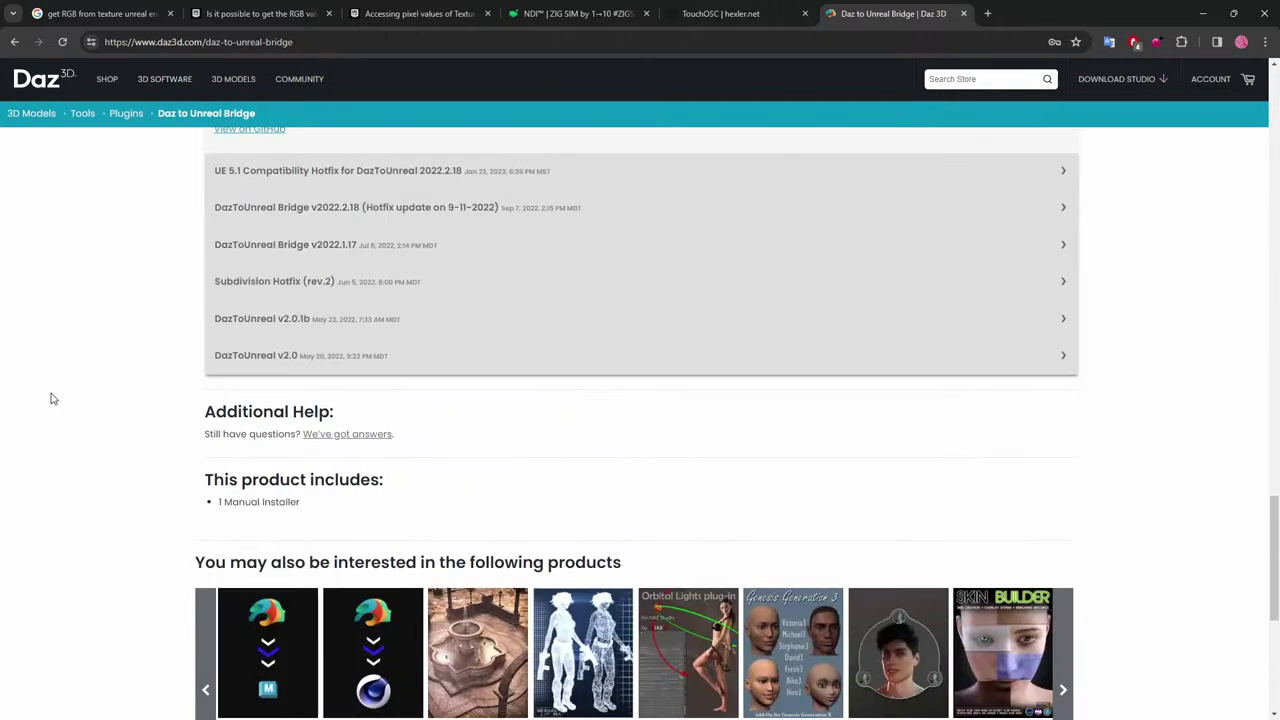
scroll(365, 372, down, 3)
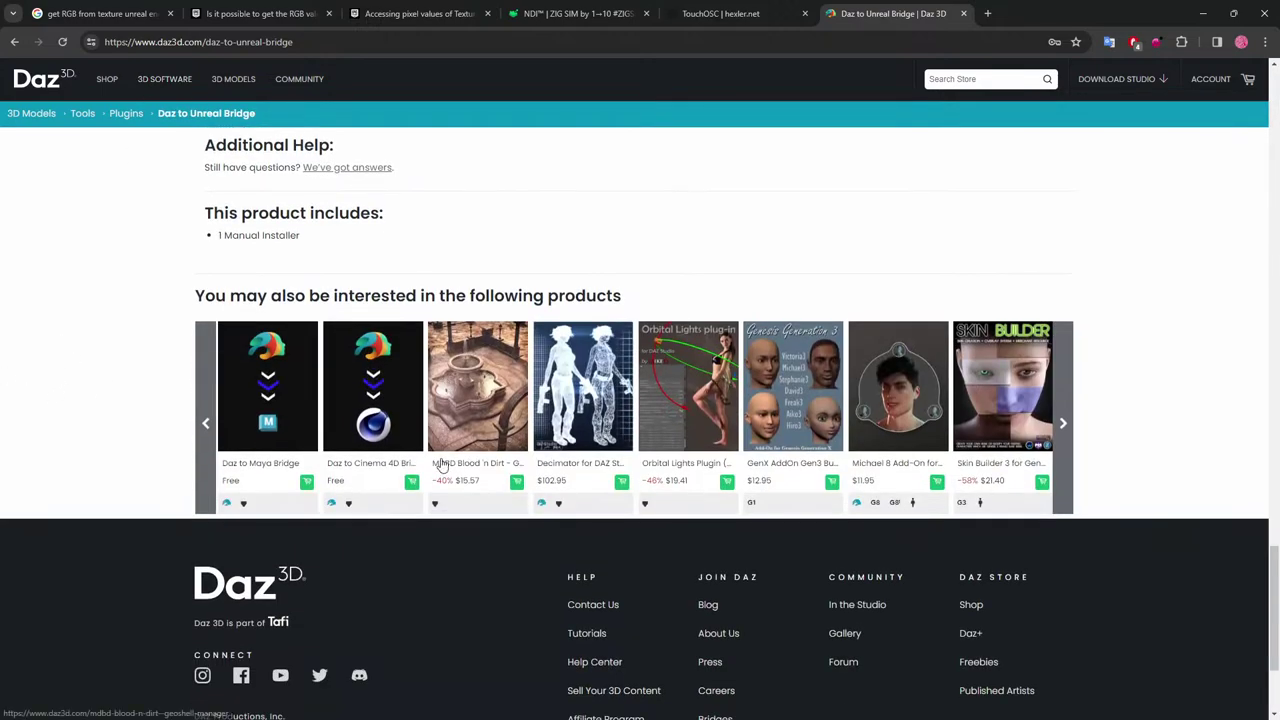
scroll(393, 400, up, 5)
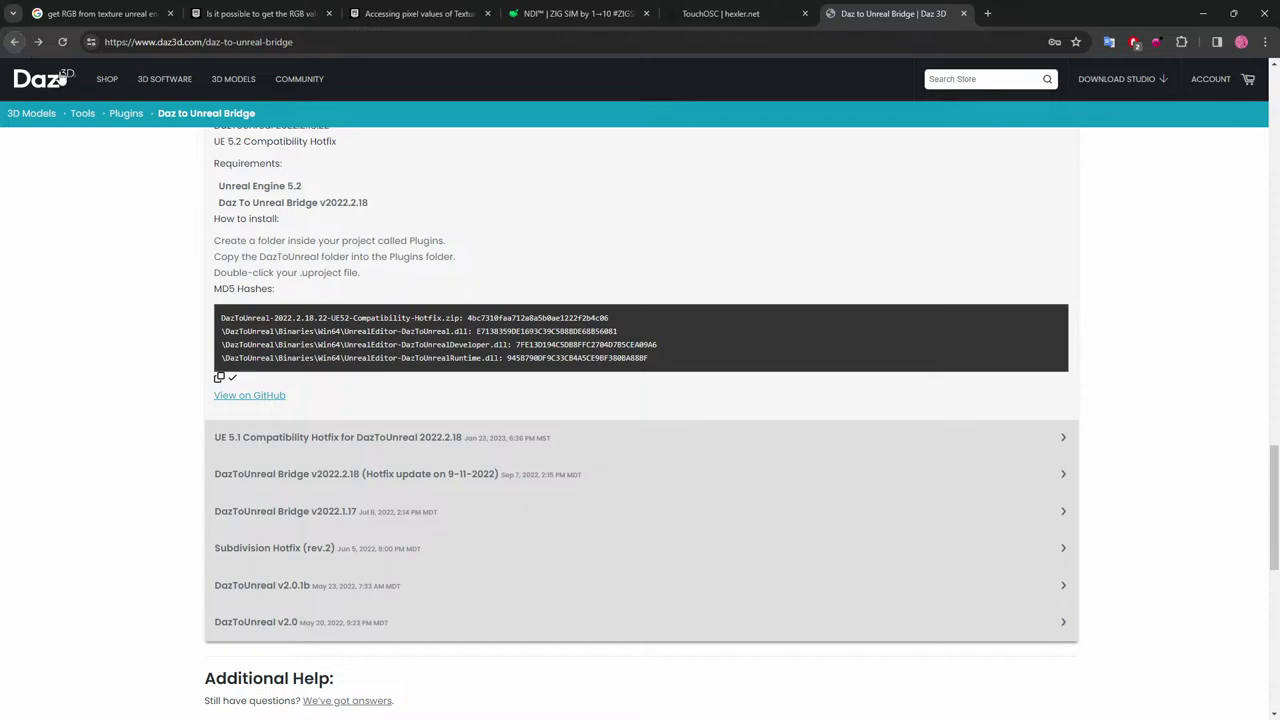
click(16, 44)
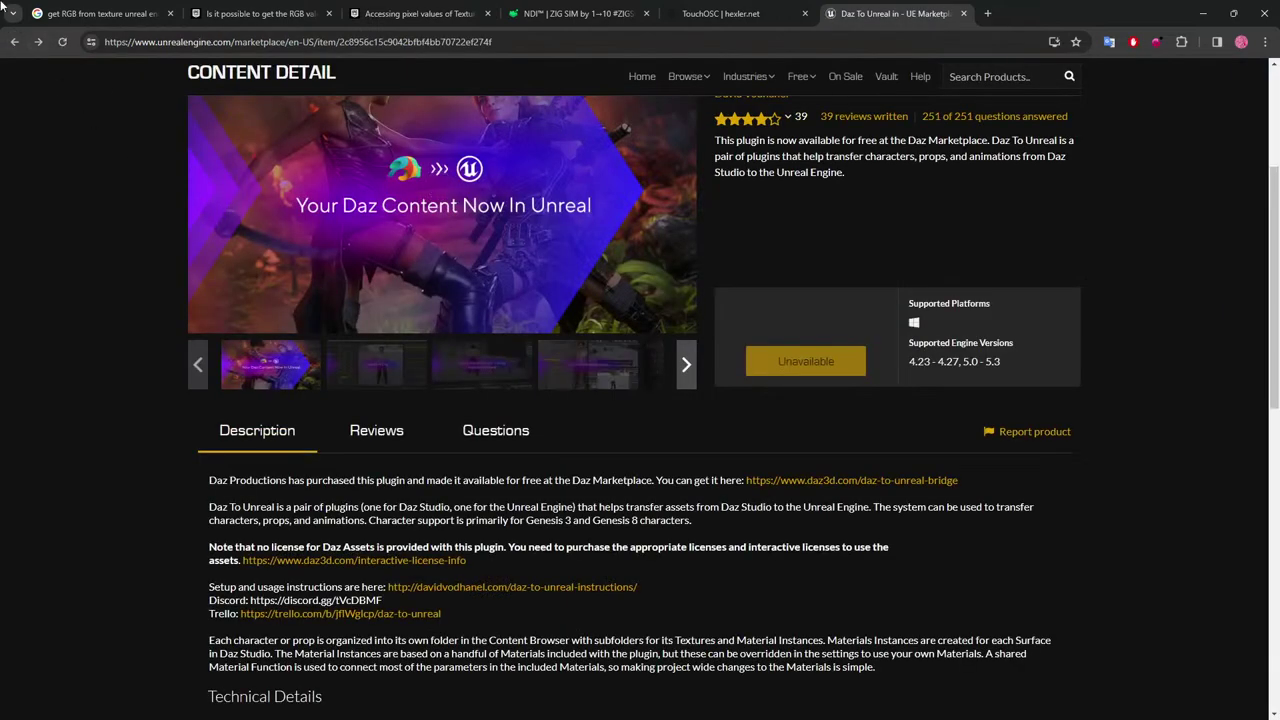
Return to the search results and open the daz3d/DazToUnreal GitHub repository.
click(15, 42)
scroll(394, 447, down, 2)
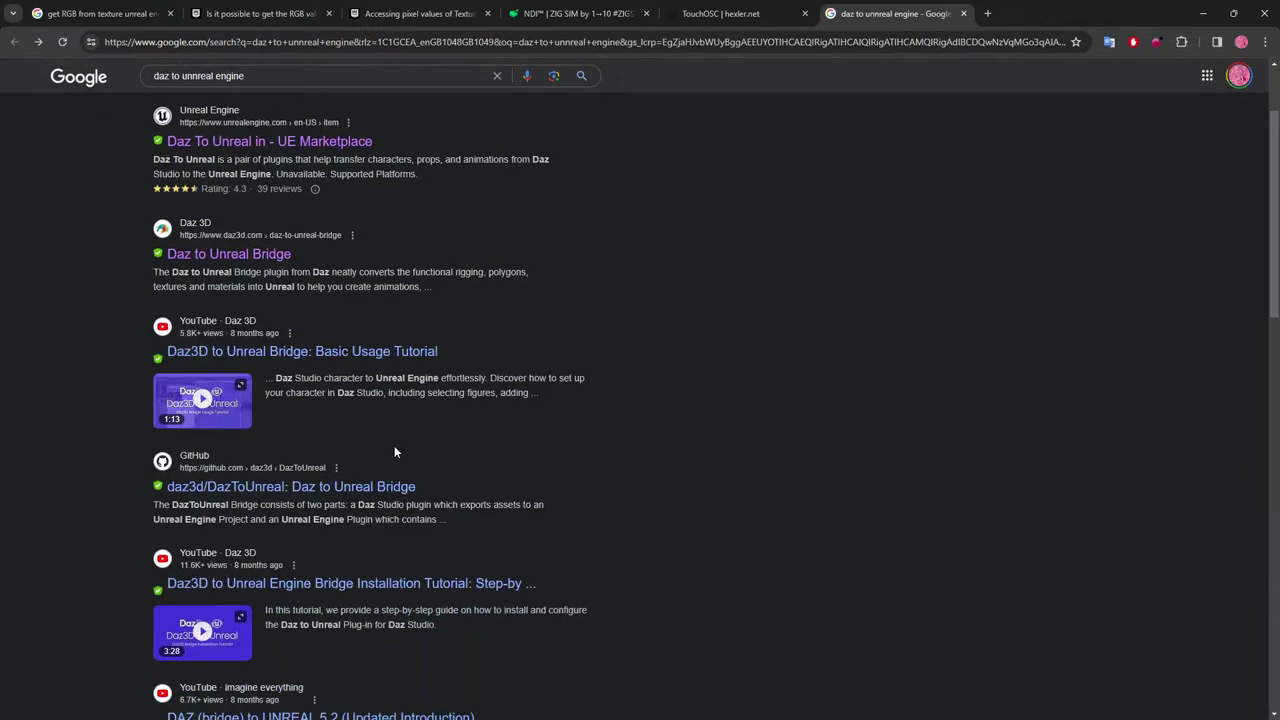
scroll(455, 501, down, 2)
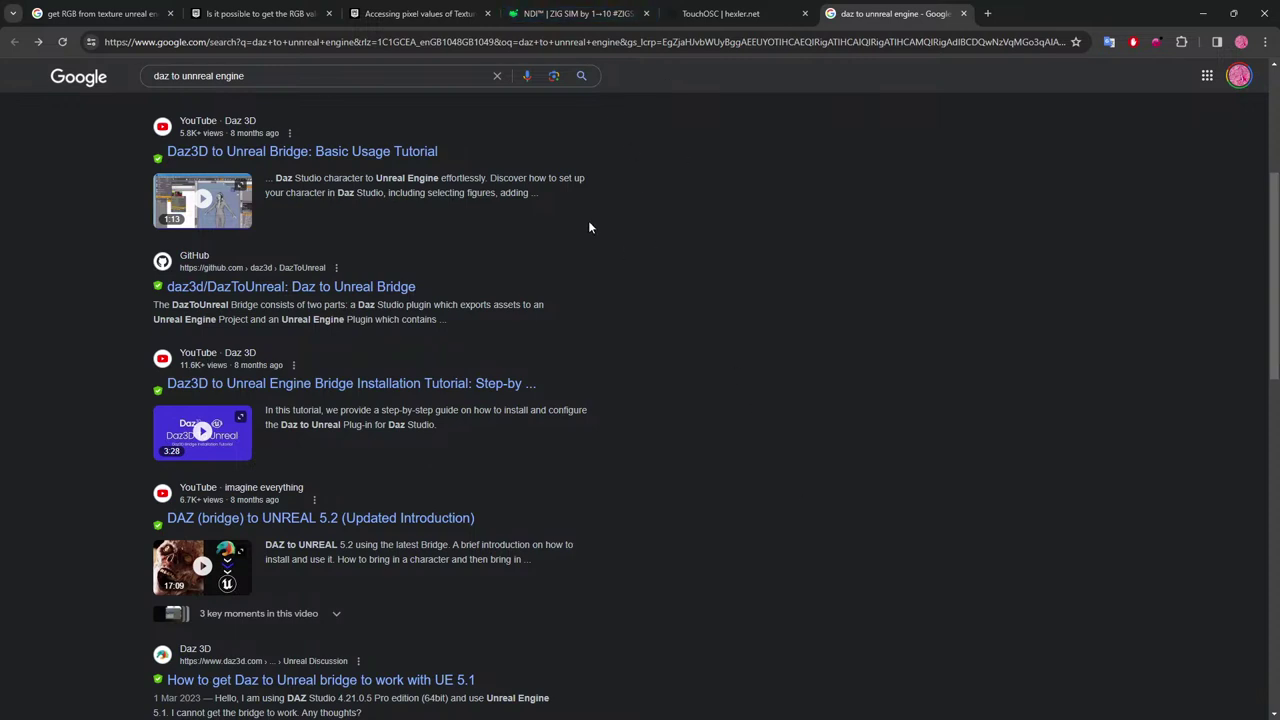
scroll(636, 234, up, 1)
scroll(809, 233, up, 2)
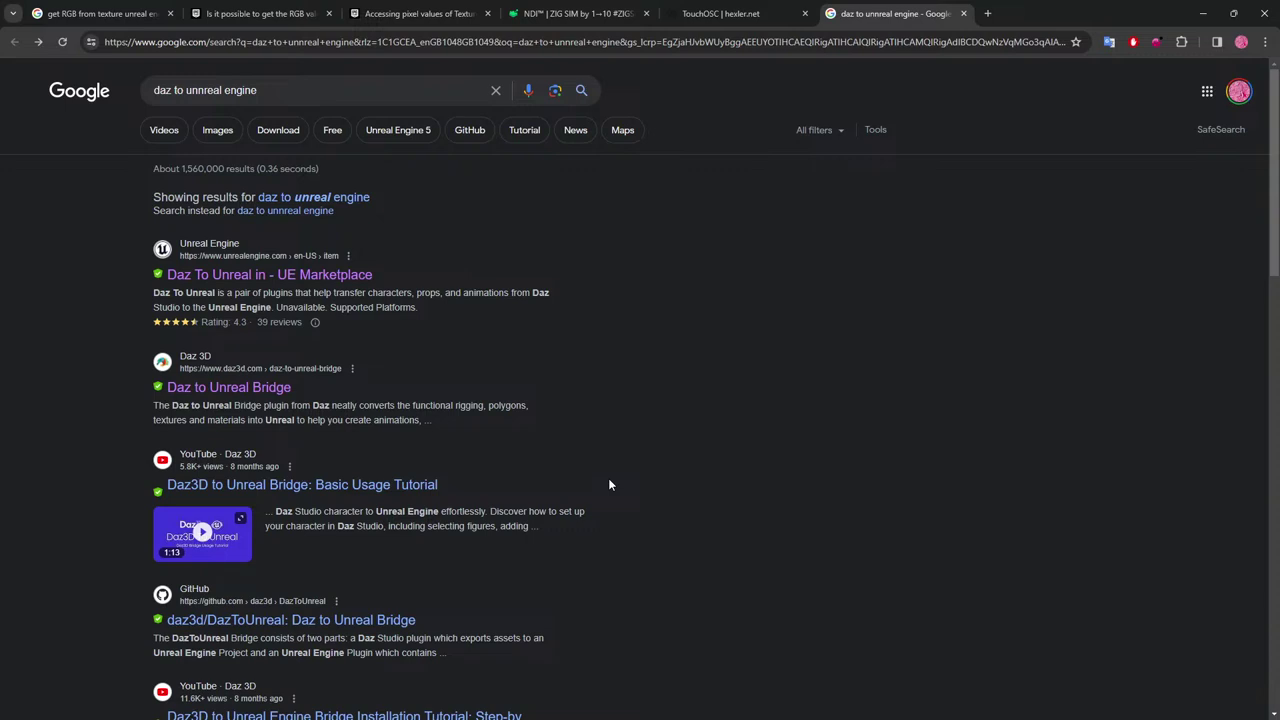
click(279, 622)
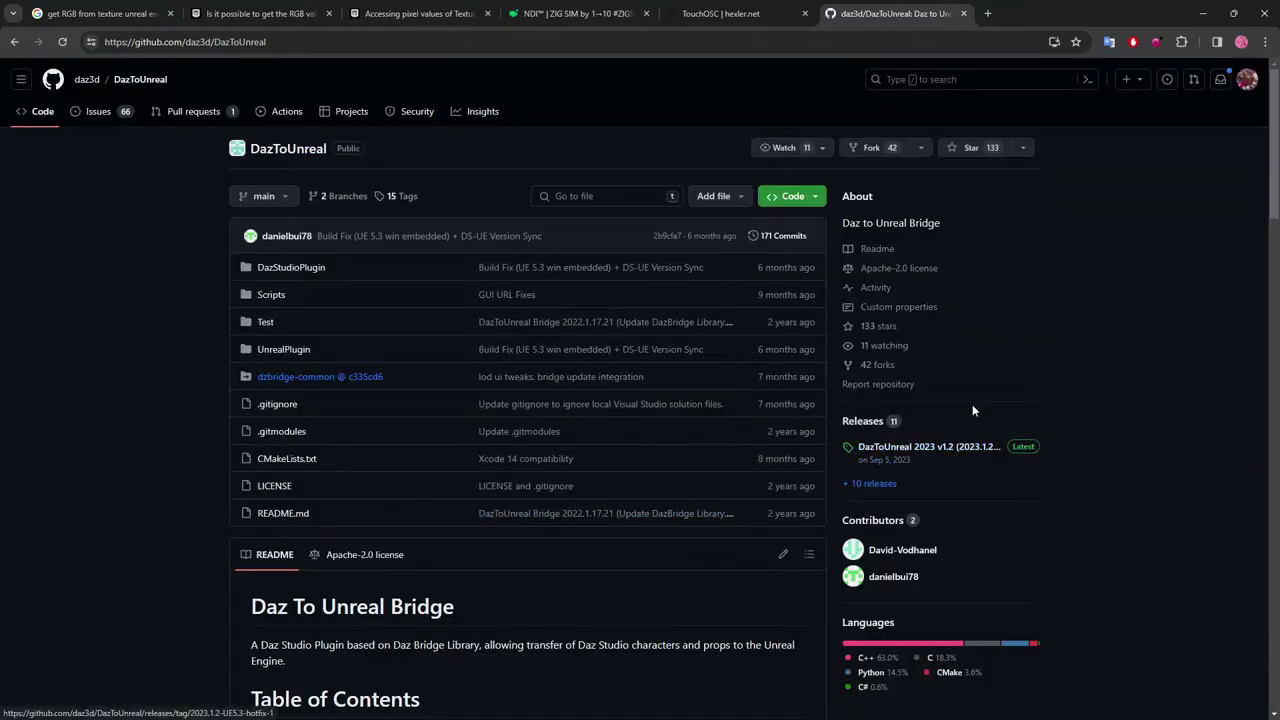
Read the README's About the Bridge paragraph and the Unreal Engine plugin How to Install steps.
scroll(527, 402, down, 4)
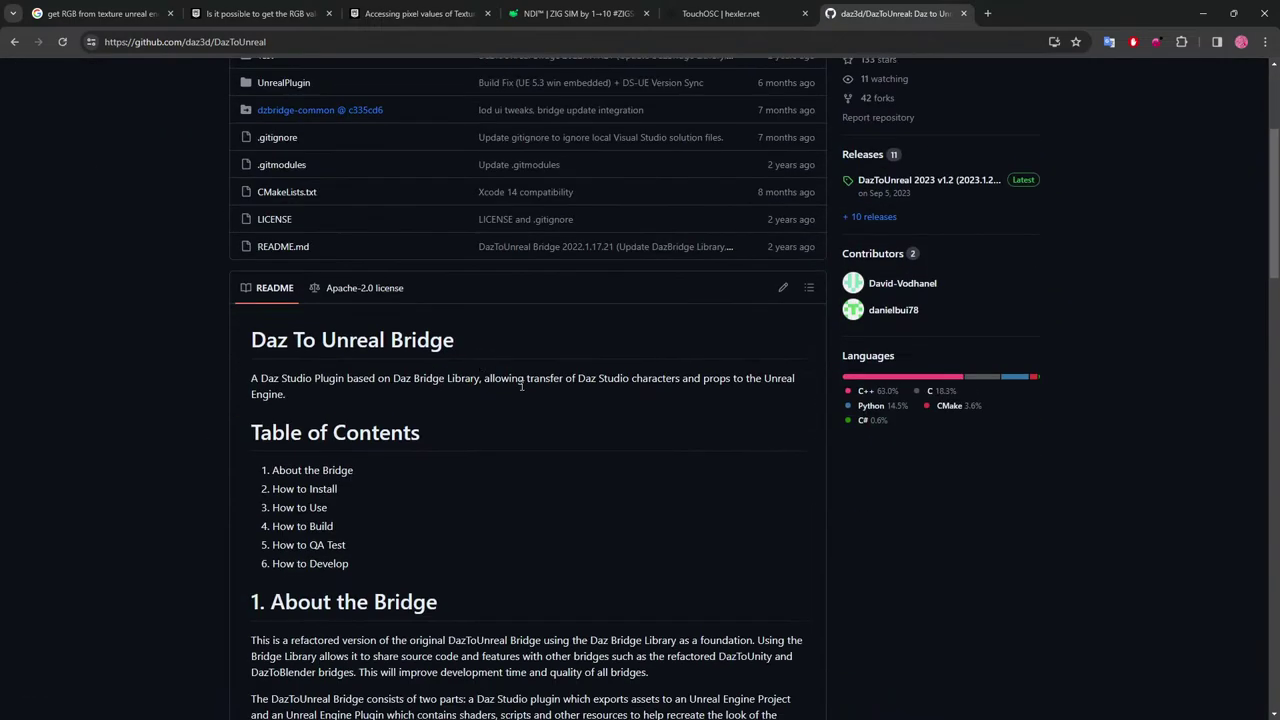
scroll(408, 403, down, 3)
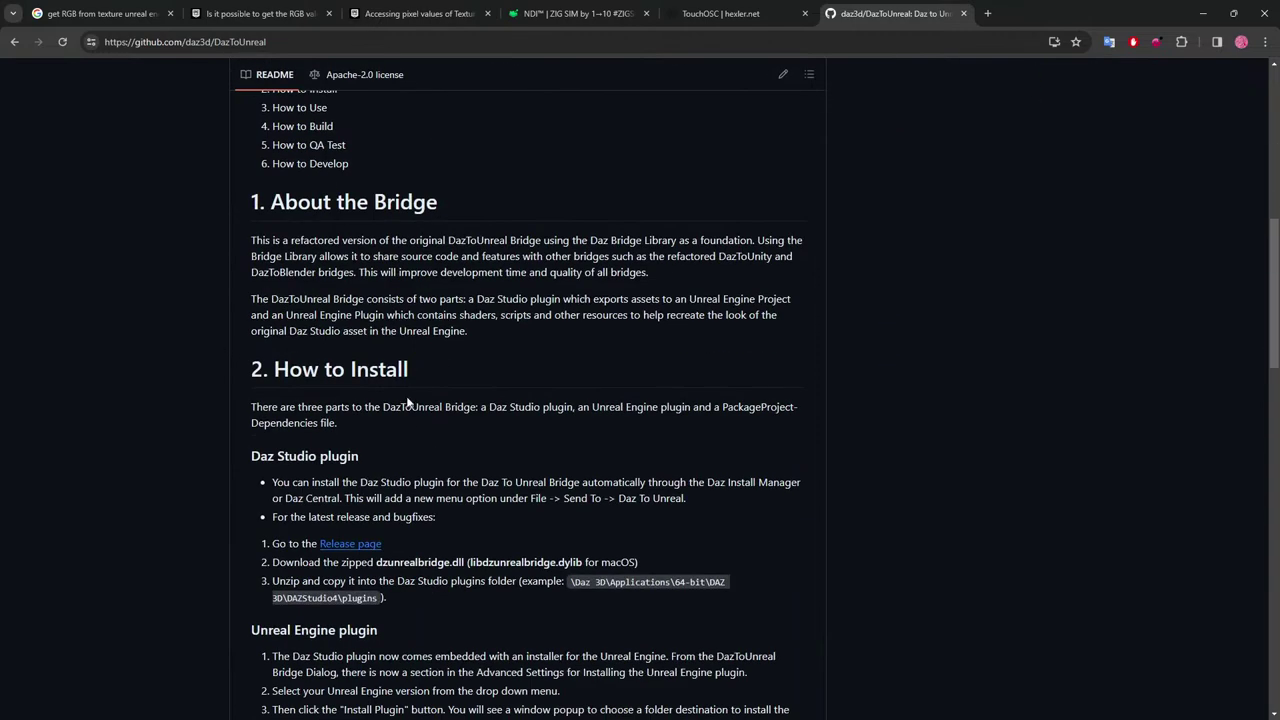
drag(329, 236, 737, 277)
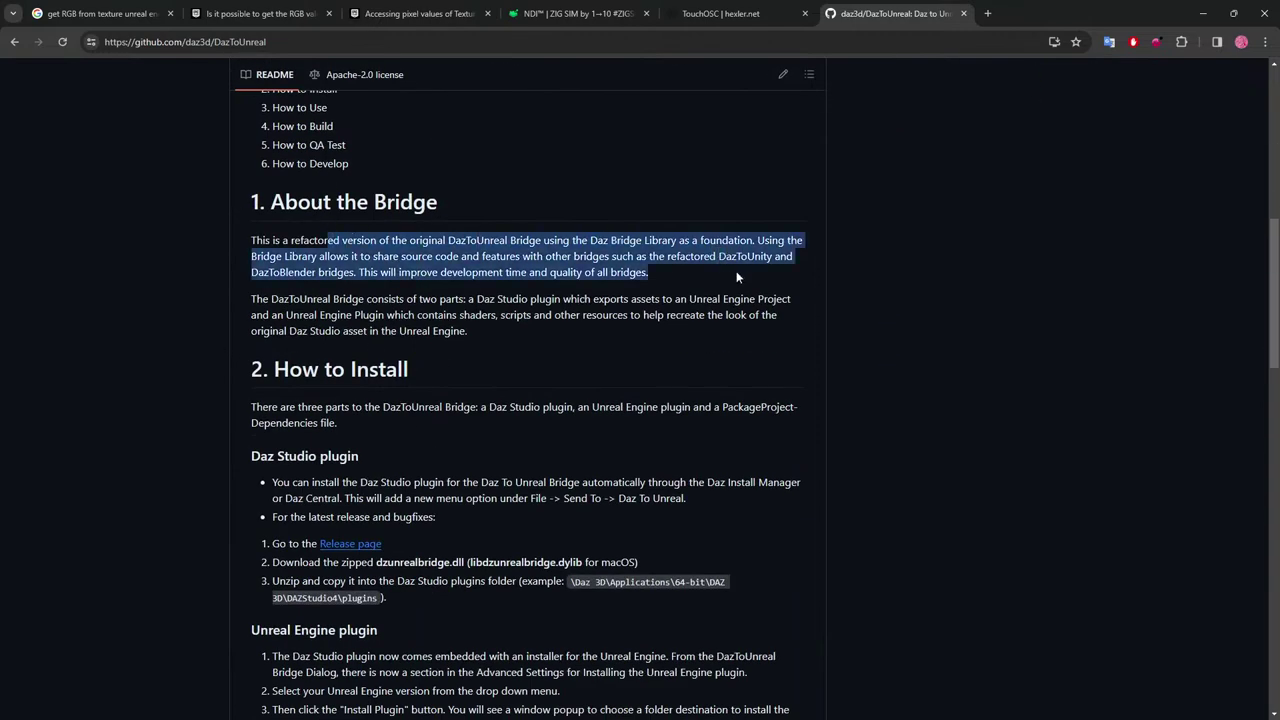
click(532, 272)
drag(400, 256, 697, 284)
click(697, 283)
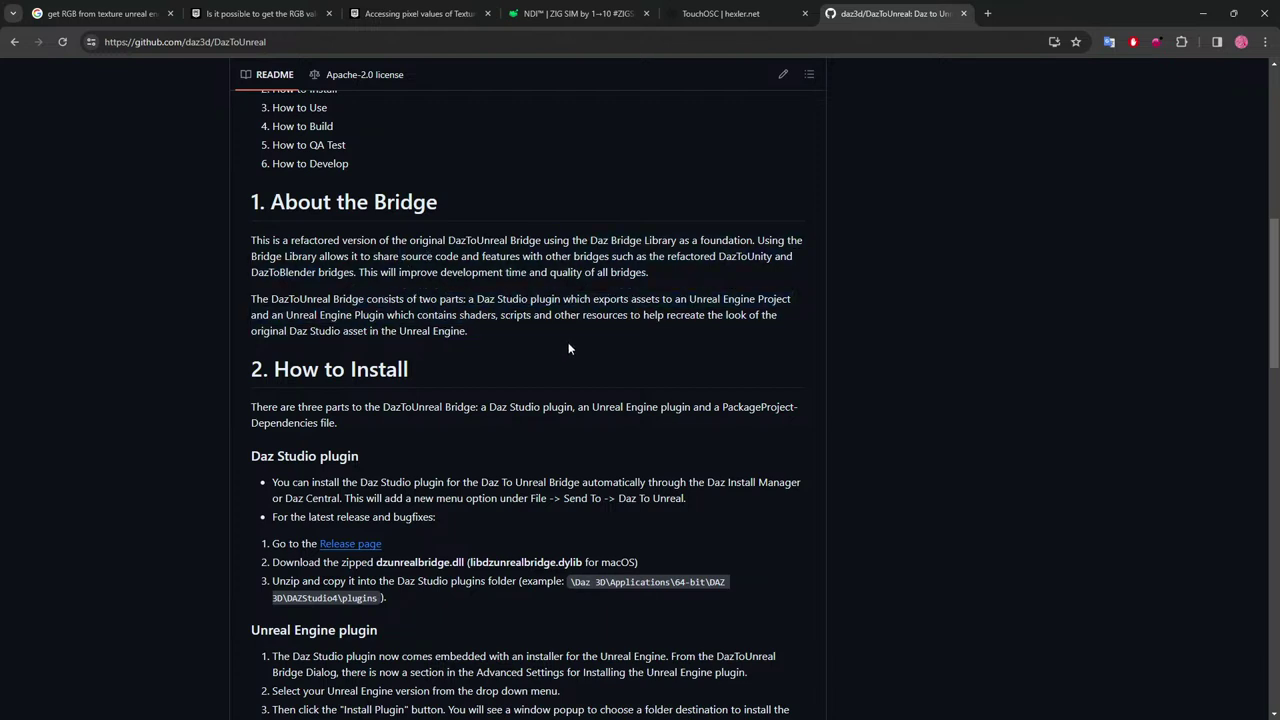
drag(553, 296, 600, 346)
scroll(569, 320, down, 2)
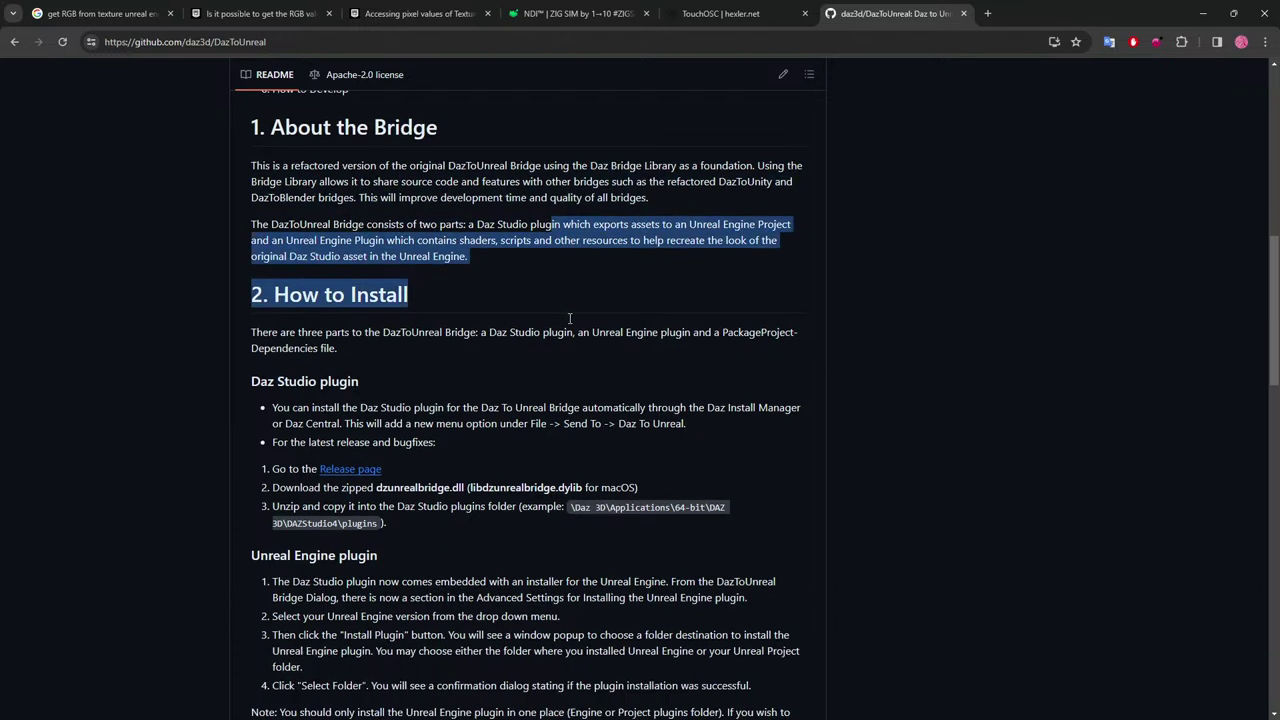
scroll(600, 420, down, 1)
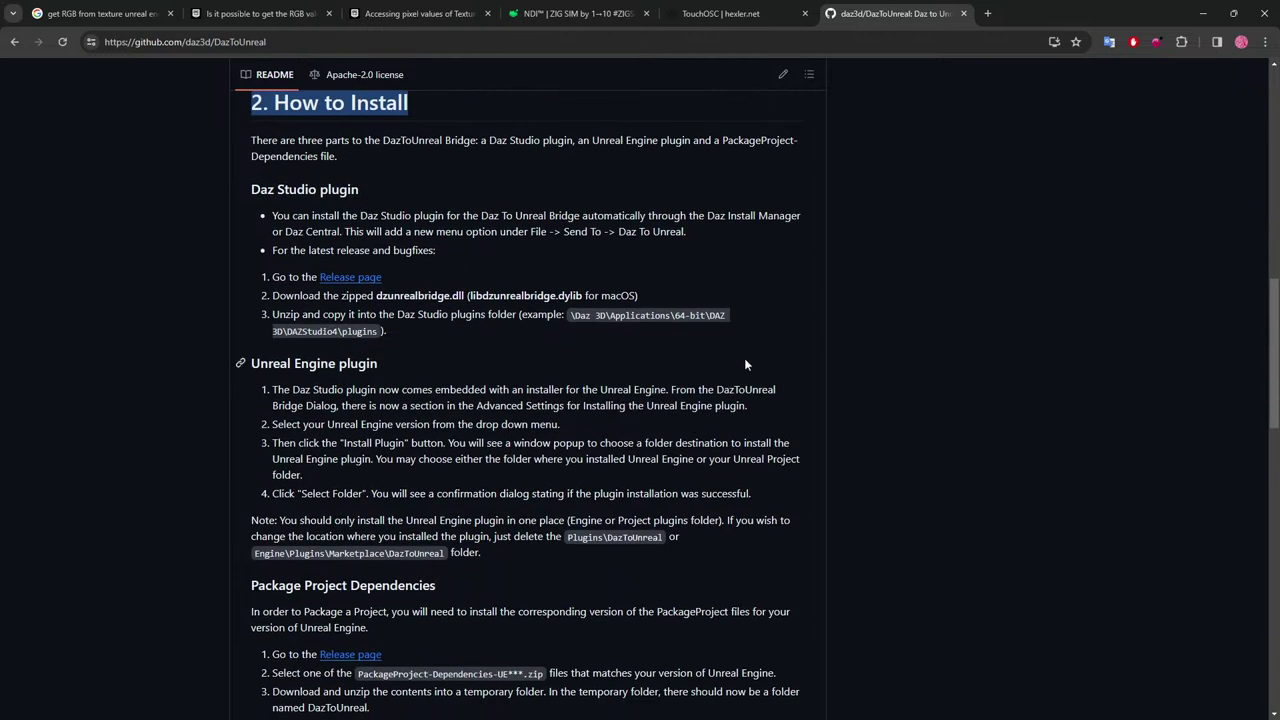
drag(467, 389, 585, 462)
click(586, 478)
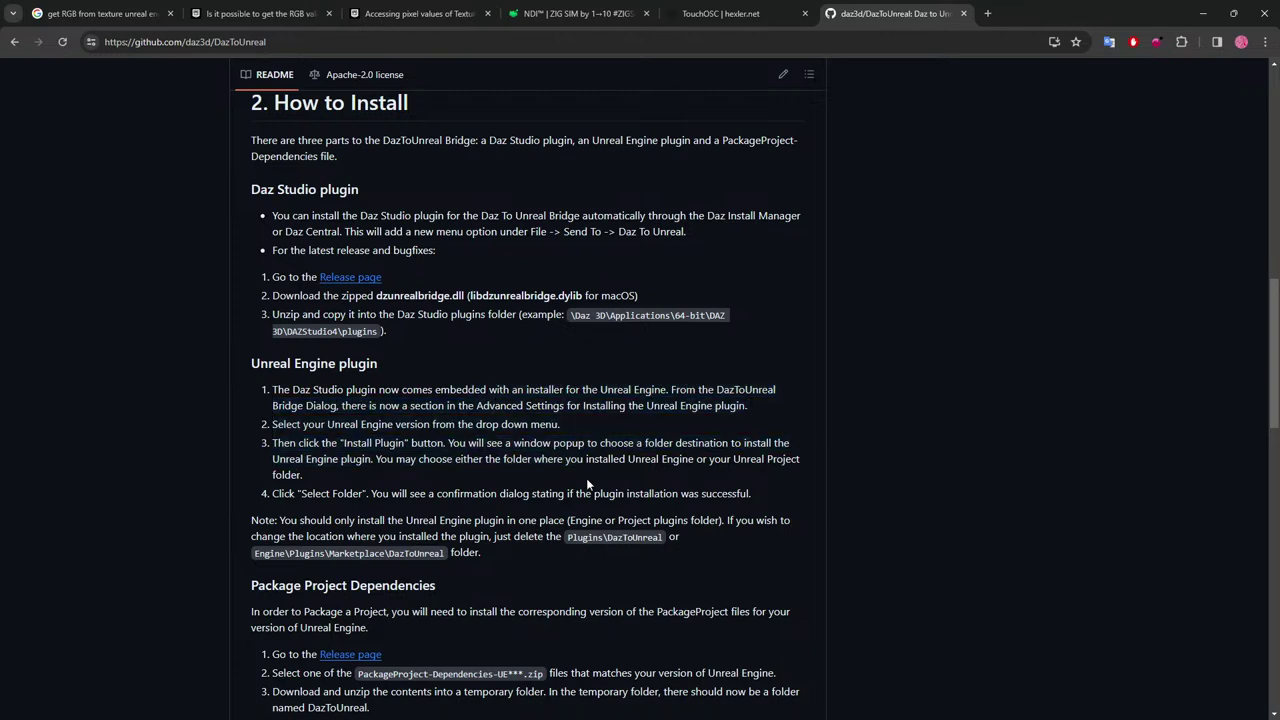
scroll(560, 485, down, 2)
scroll(527, 500, down, 1)
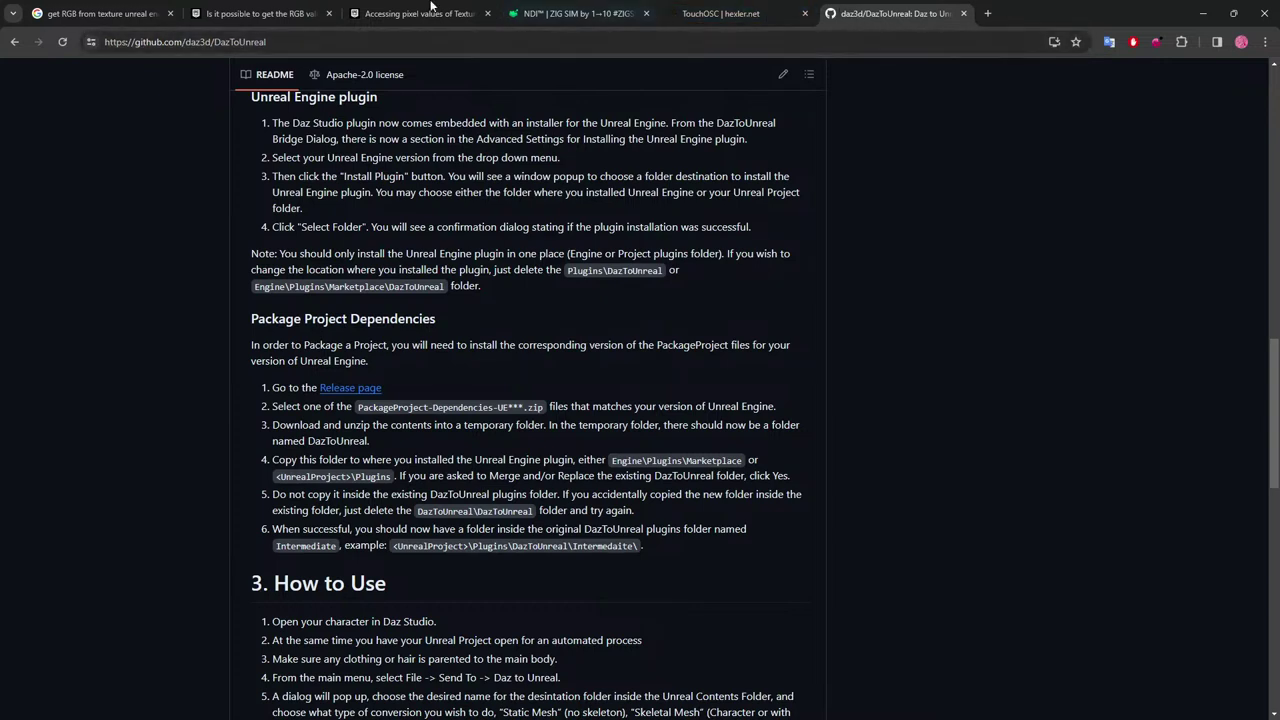
click(265, 8)
Open the endink/Mediapipe4u-plugin GitHub repository in a new tab and scroll to its MediaPipe4U README.
click(903, 14)
click(988, 13)
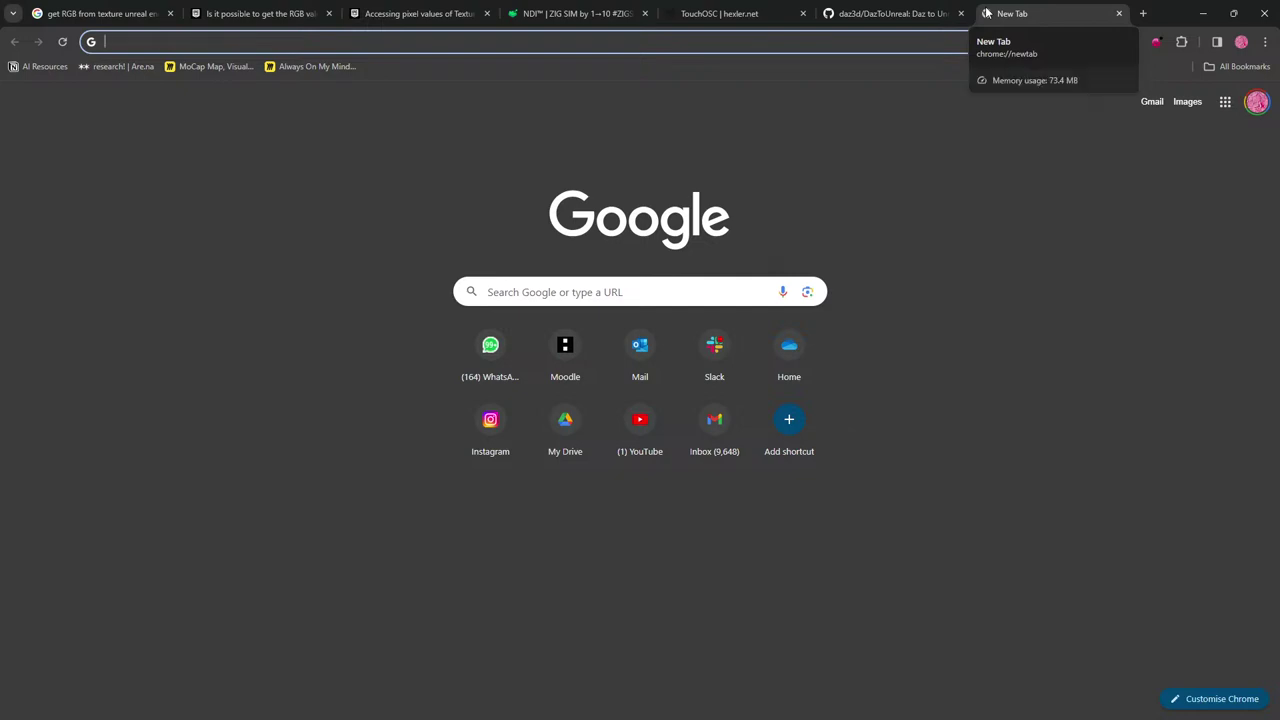
text(and)
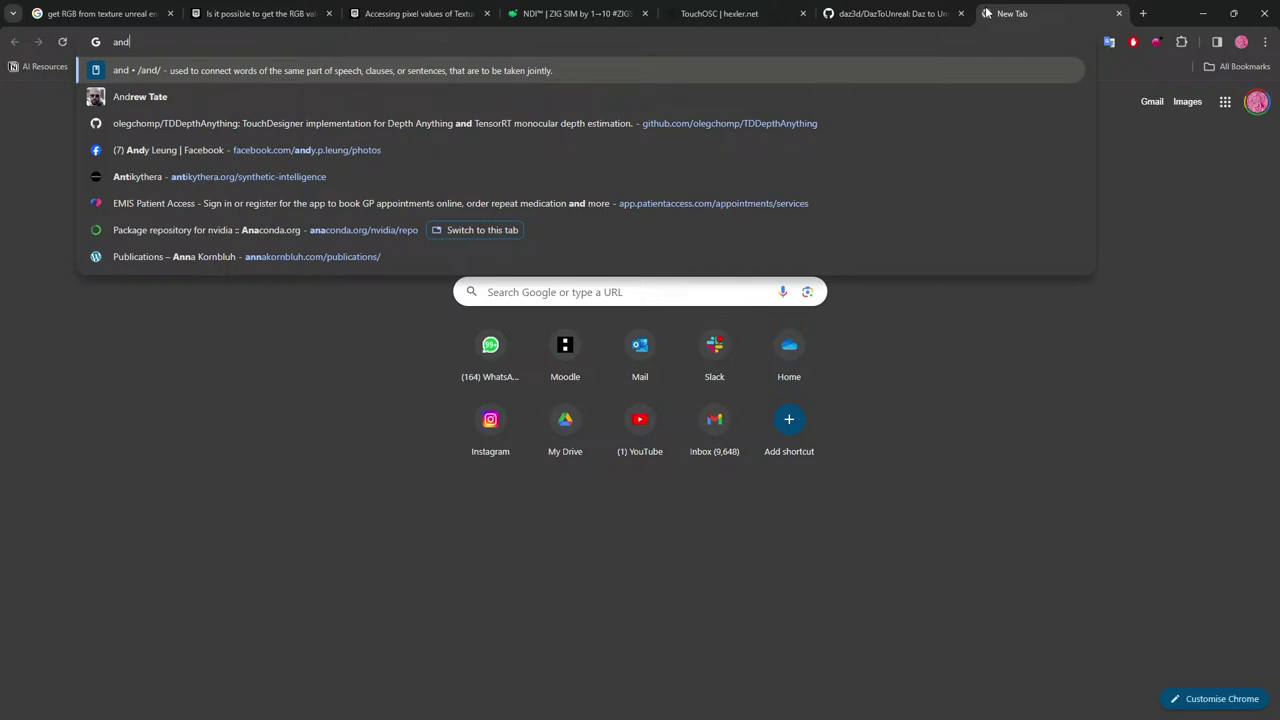
key(ctrl+a)
text(endink)
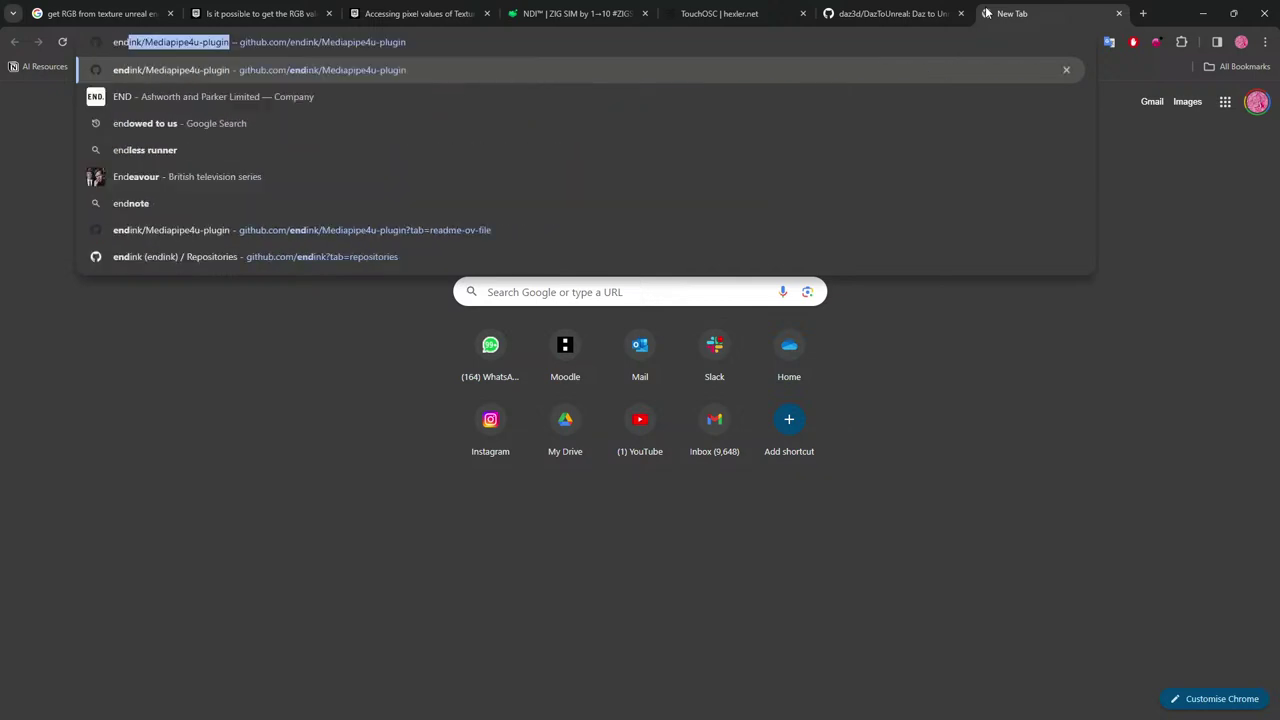
click(204, 72)
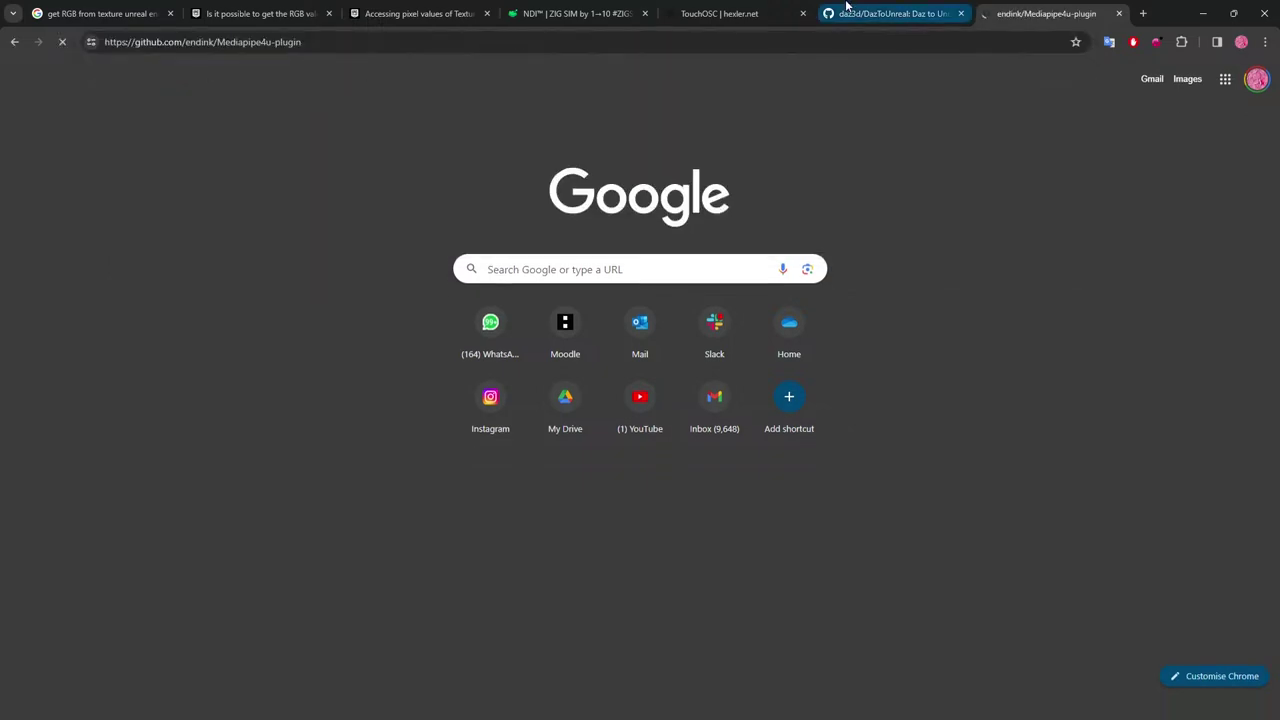
scroll(742, 301, down, 4)
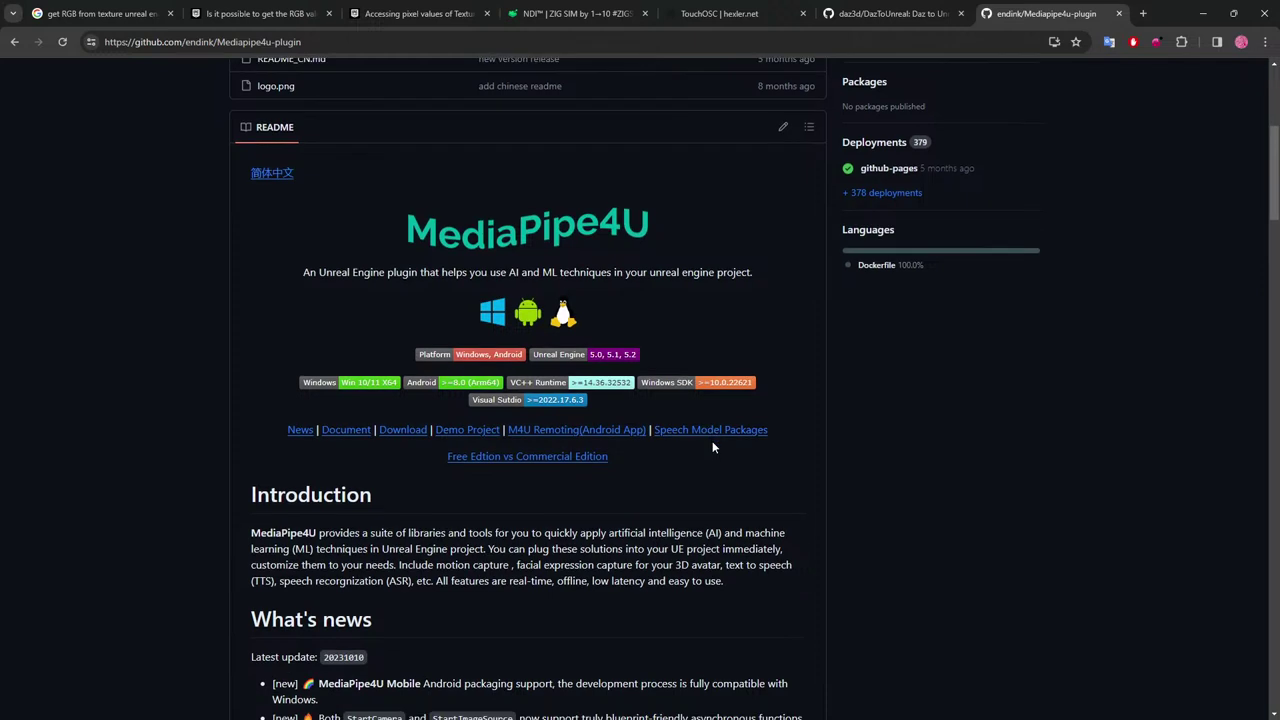
Read the DazToUnreal README's How to Use and build sections, then return to the Unreal Editor.
click(881, 10)
scroll(686, 268, down, 2)
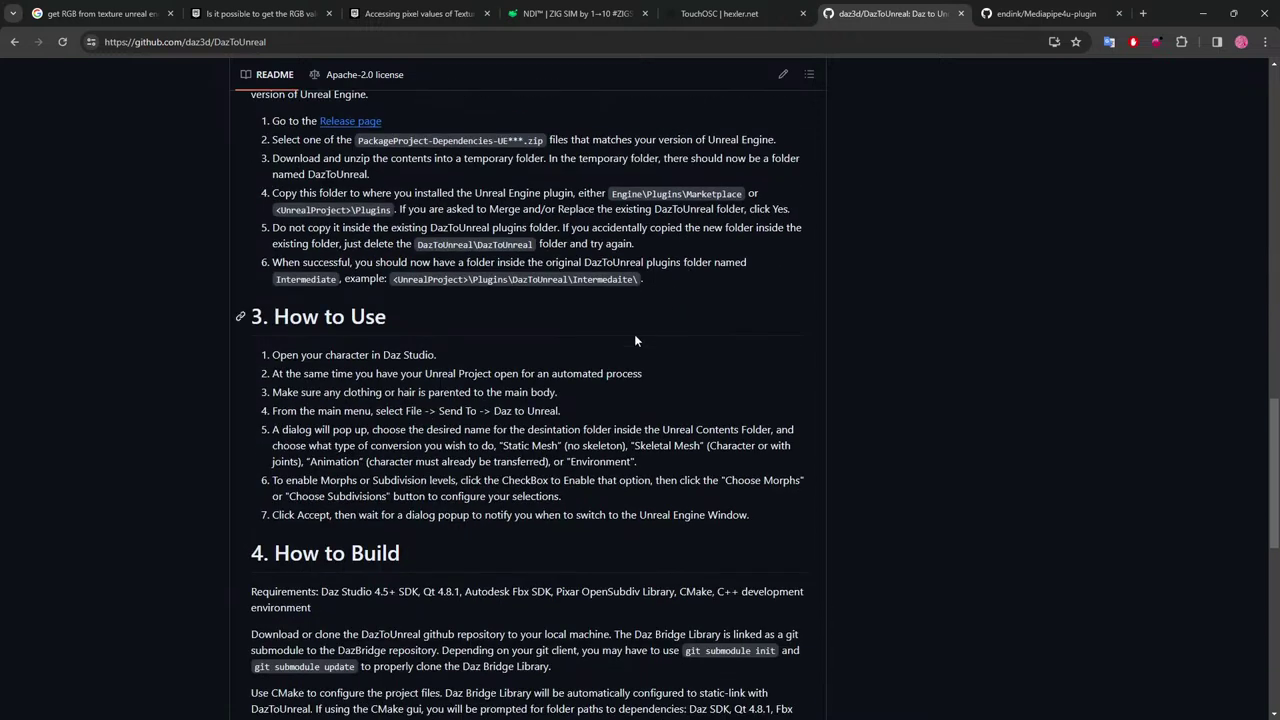
scroll(634, 341, down, 2)
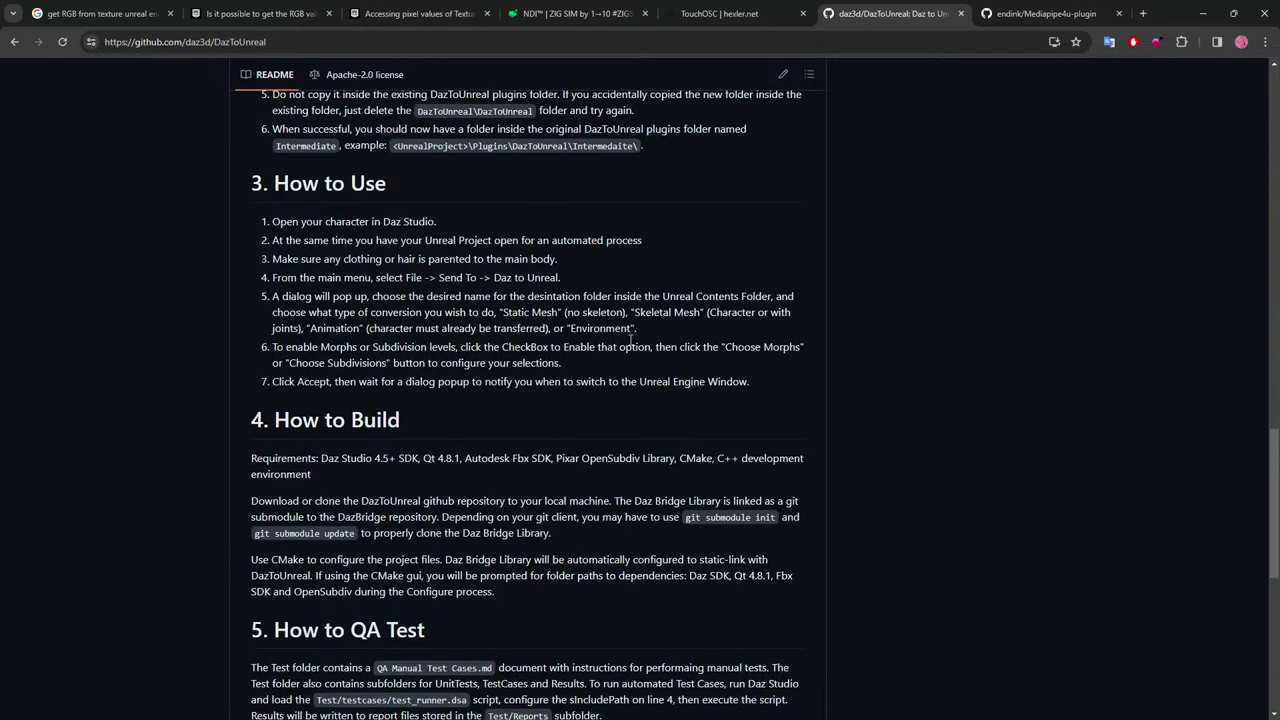
scroll(632, 341, down, 4)
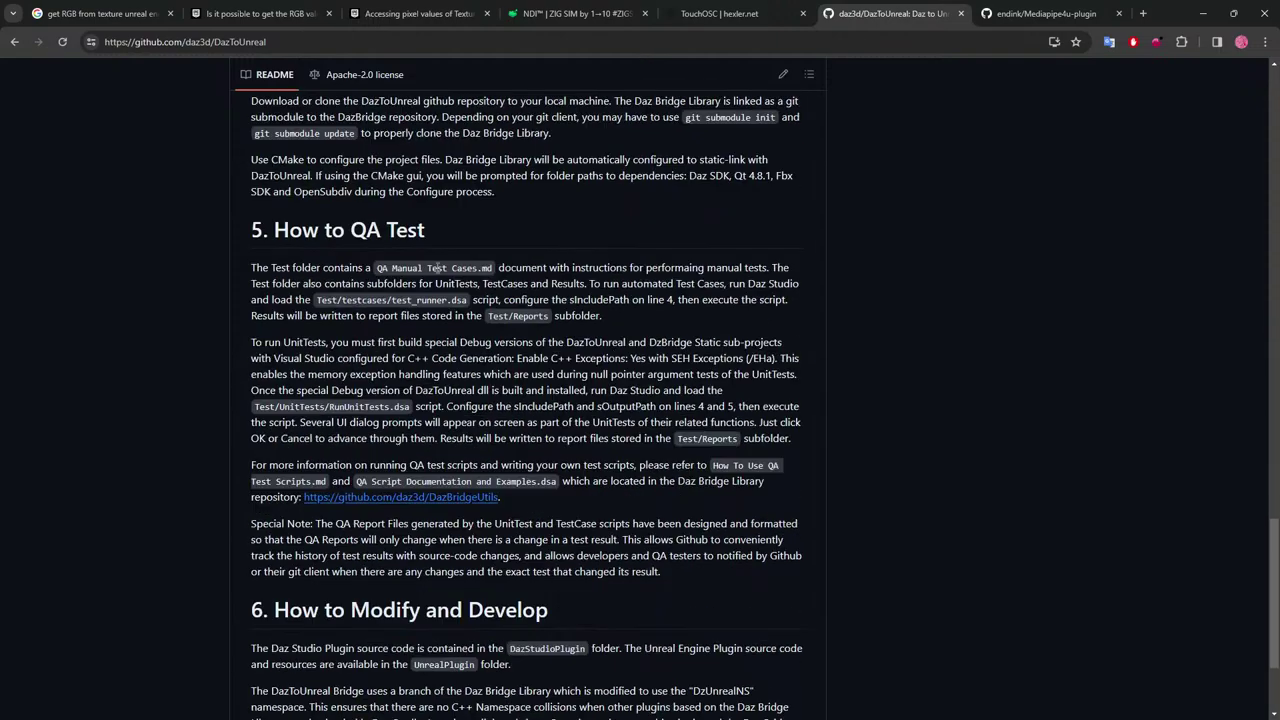
drag(392, 267, 710, 438)
click(710, 438)
scroll(708, 445, down, 2)
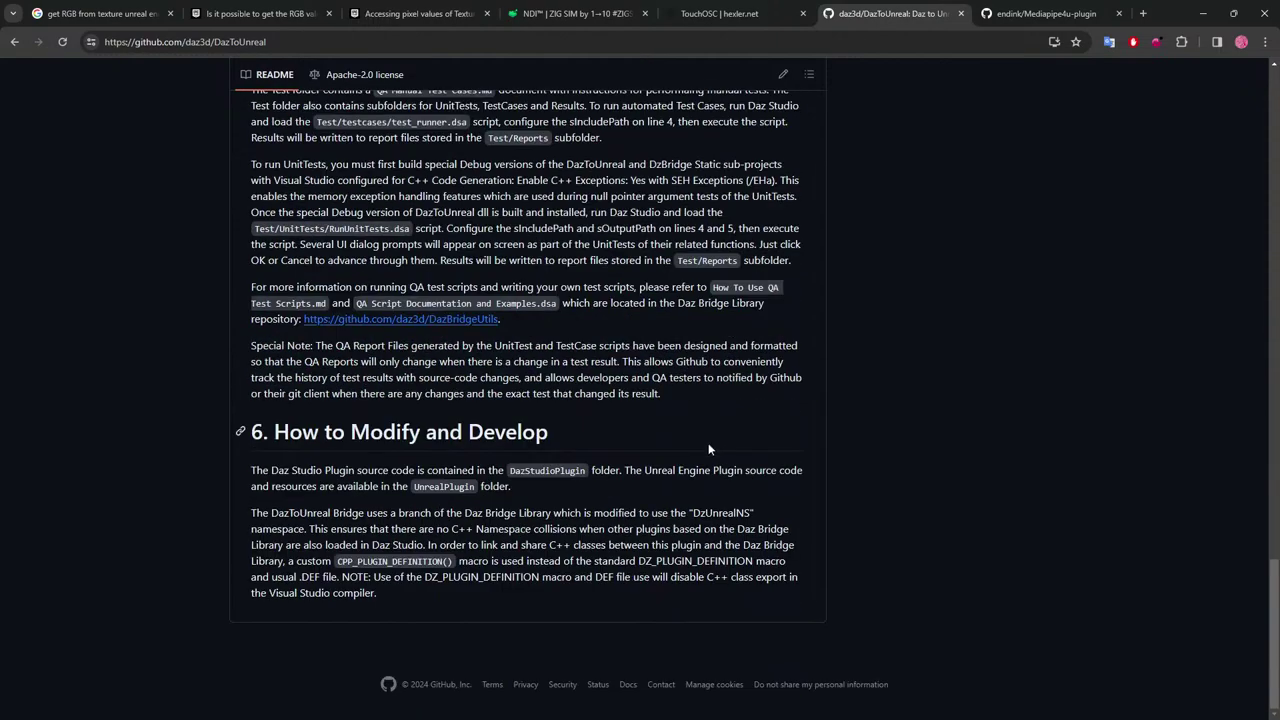
scroll(705, 445, up, 20)
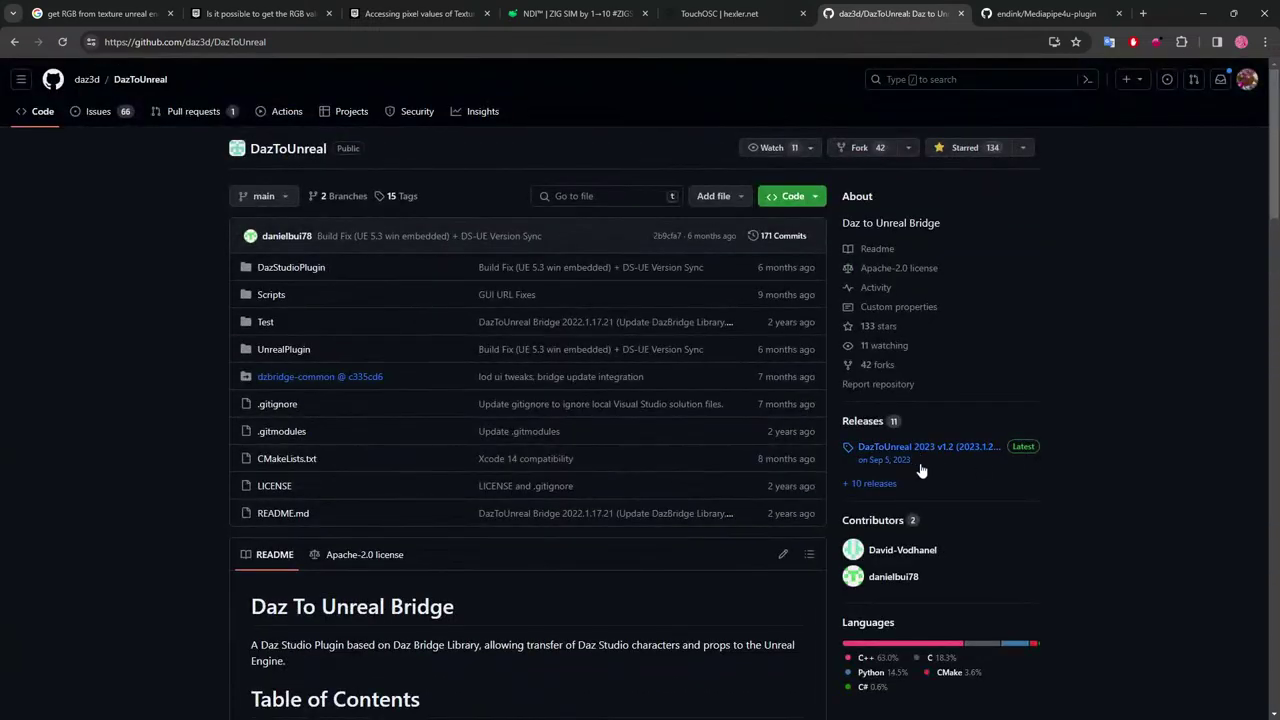
scroll(840, 529, down, 3)
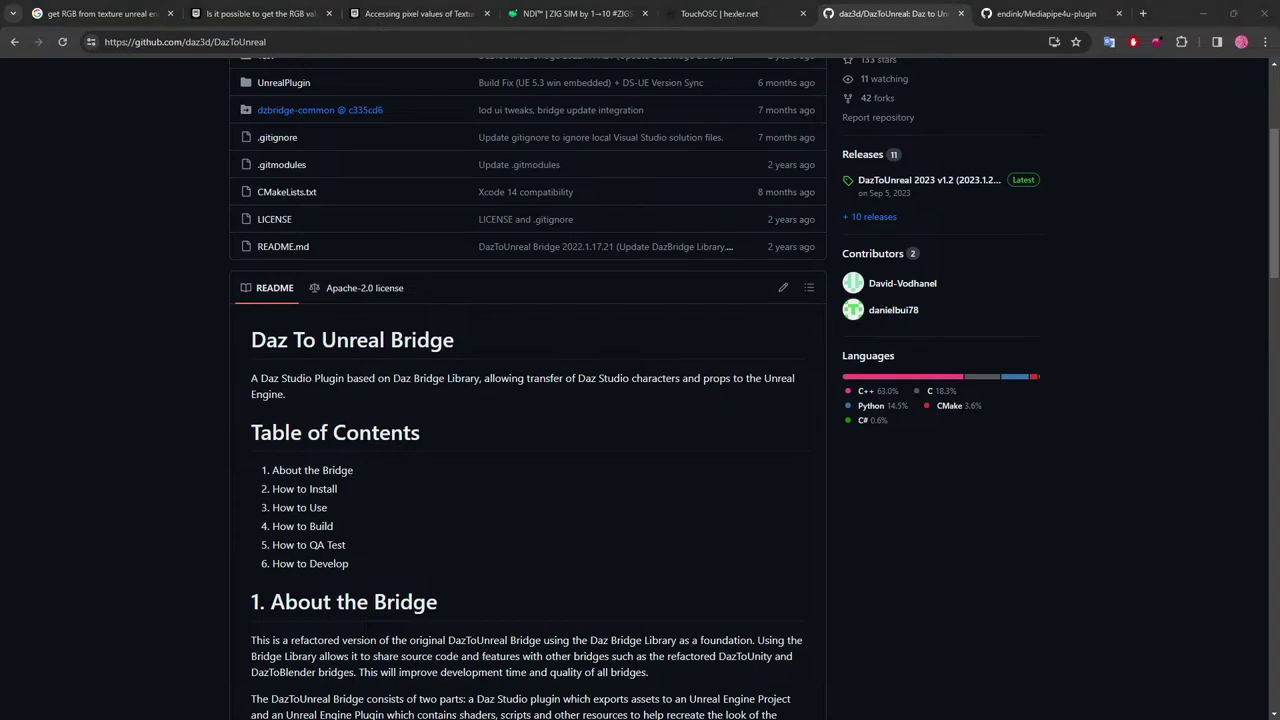
key(alt+Tab)
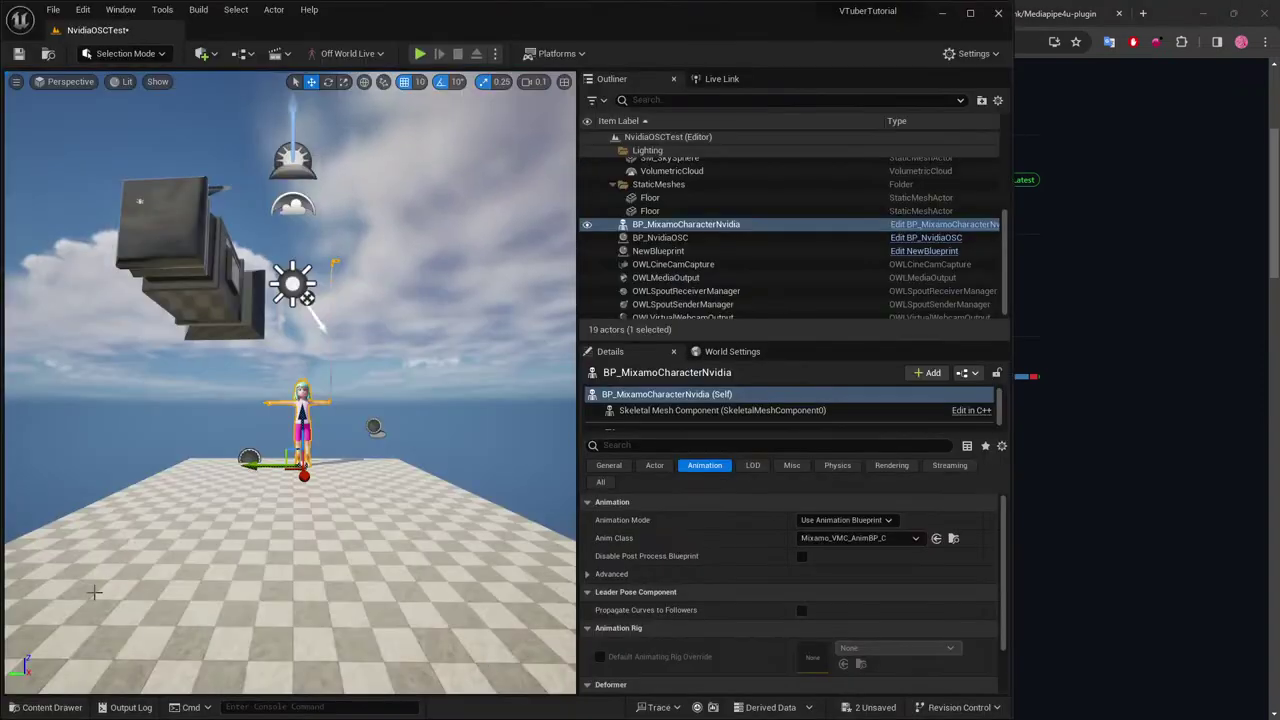
Open the DazAvatar skeletal mesh from Content > CustomAvatar2 and maximize its editor window.
click(45, 707)
click(276, 441)
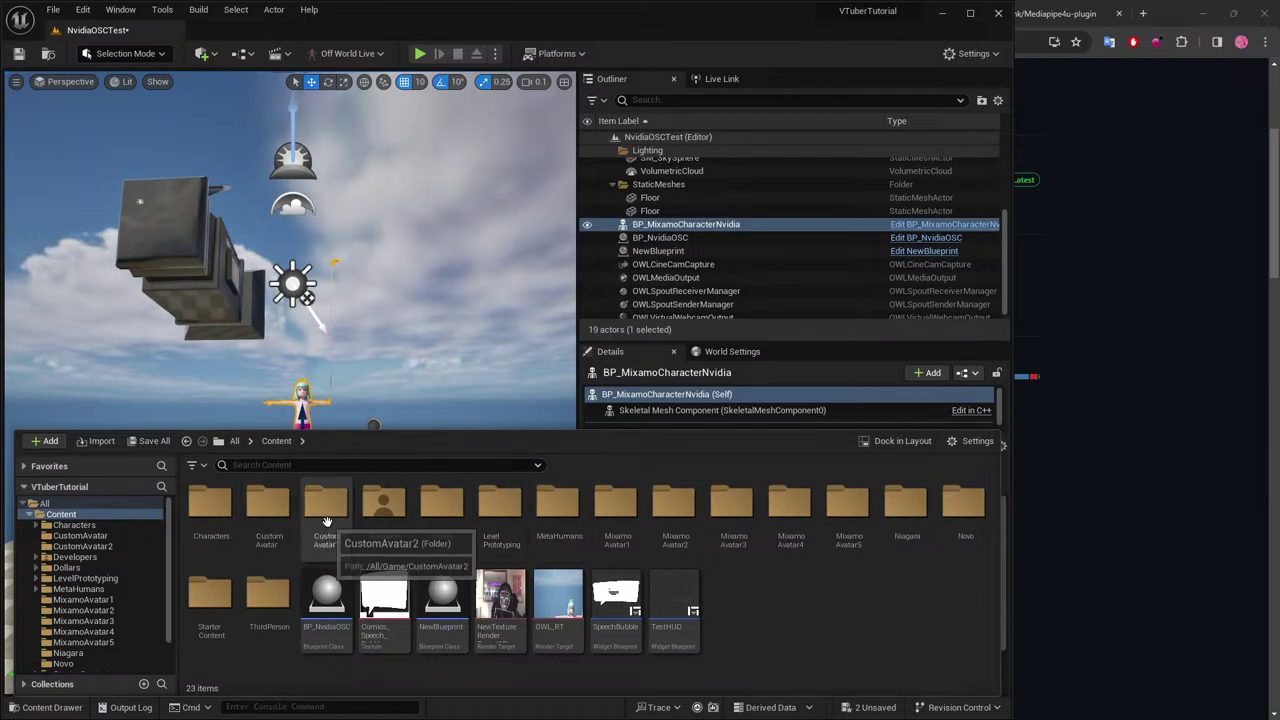
double_click(326, 510)
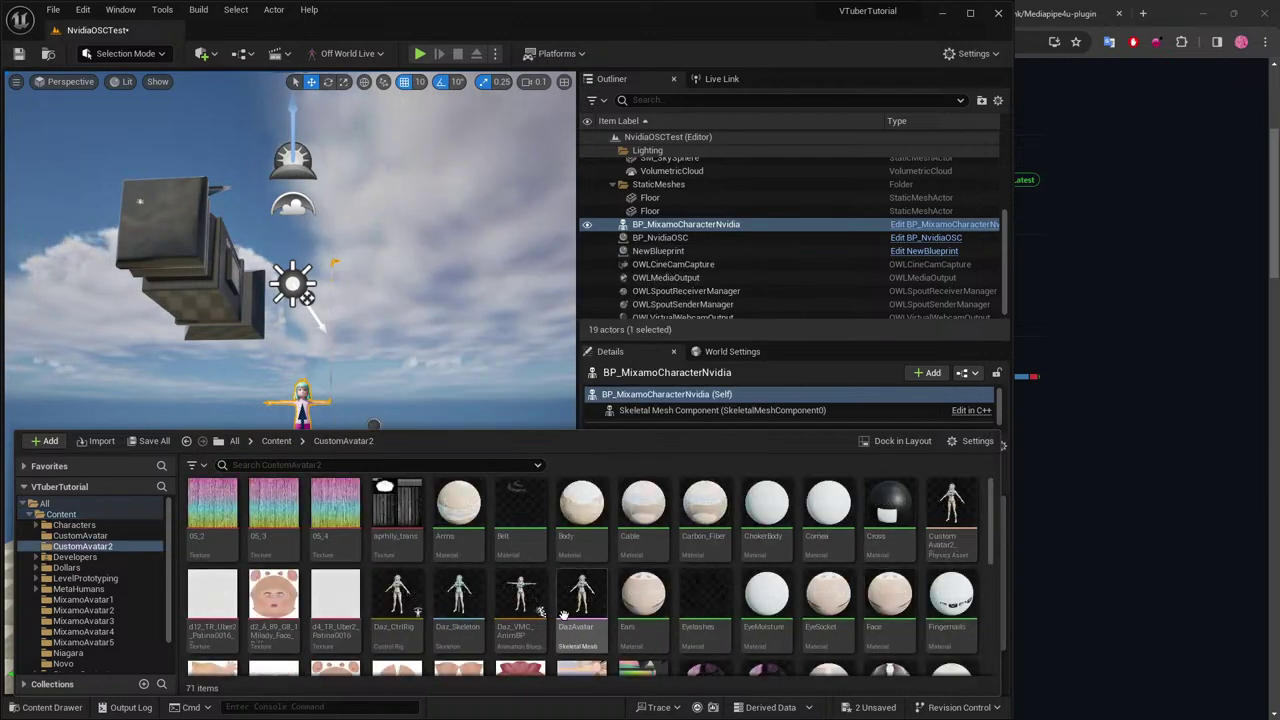
click(590, 588)
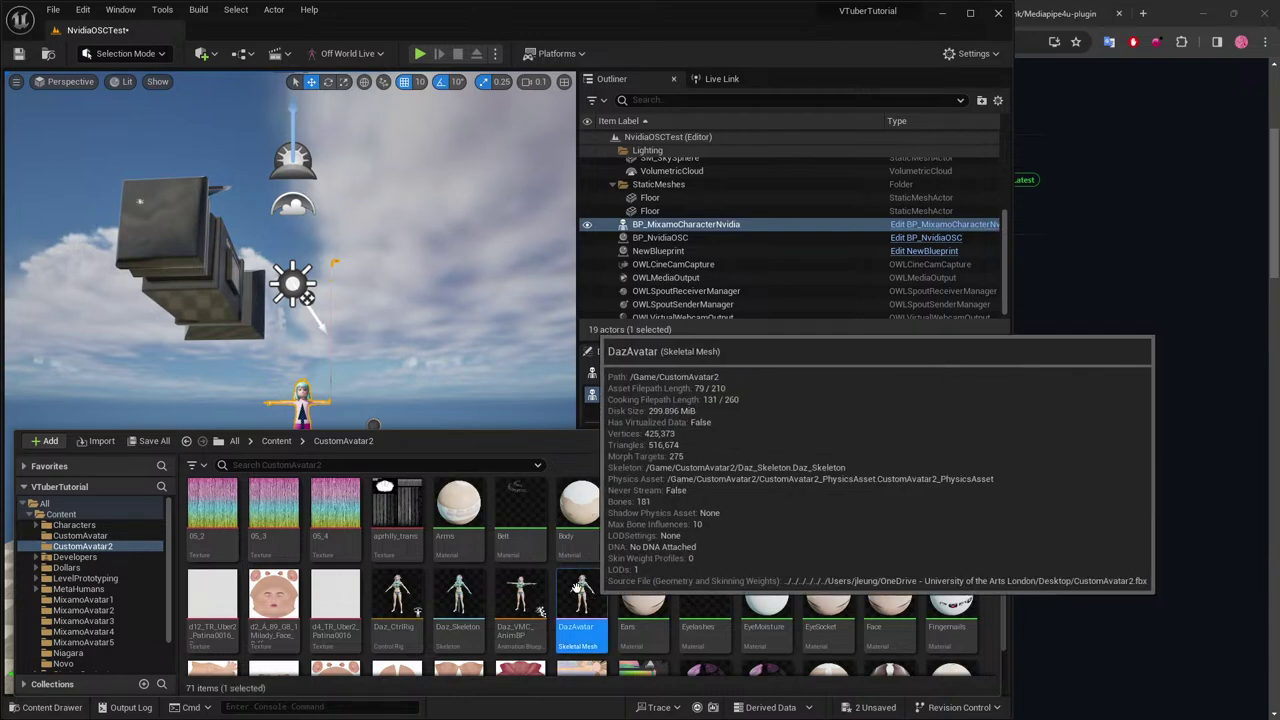
double_click(582, 594)
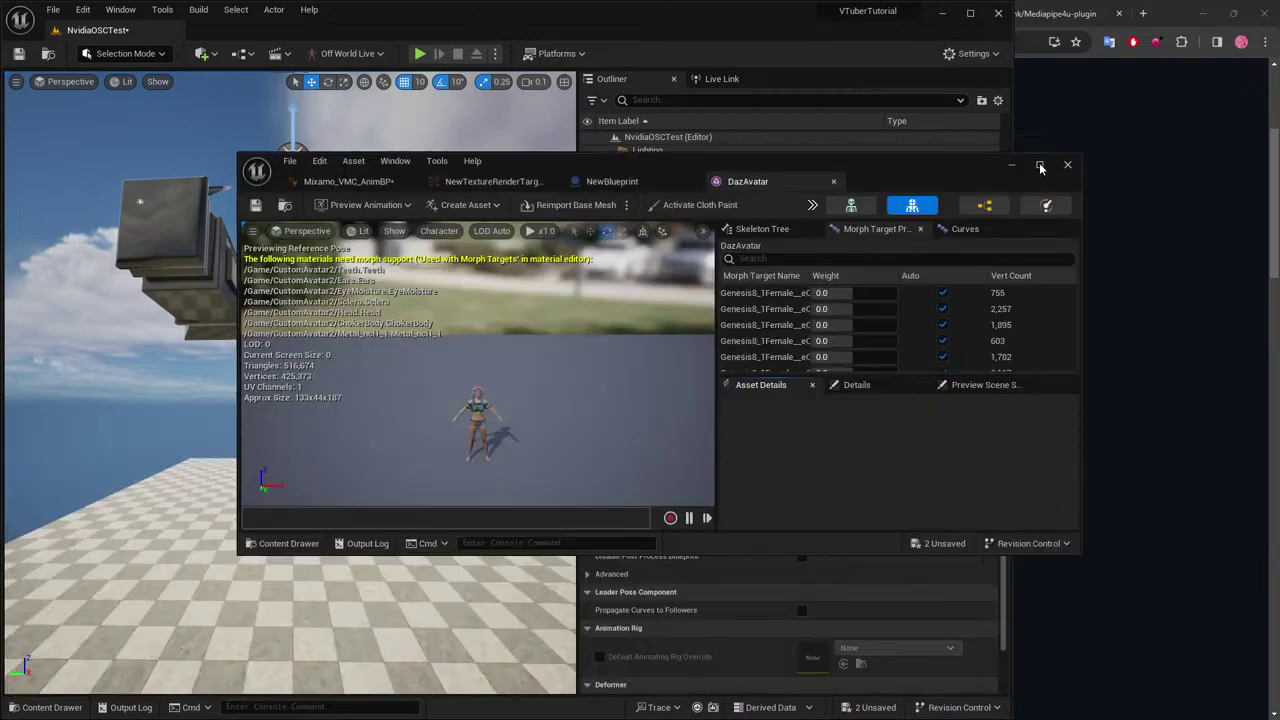
click(1039, 164)
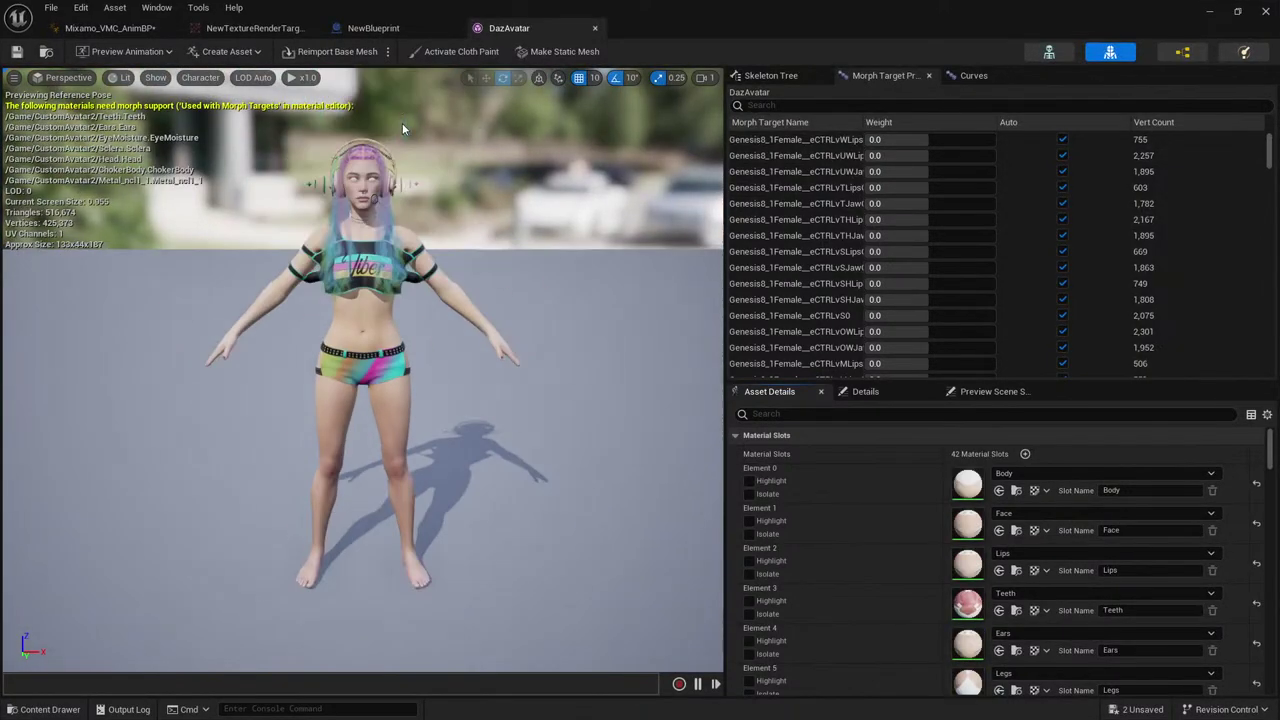
Select the avatar's hair, headphones and face sections and scroll the Morph Target Preview list.
click(392, 205)
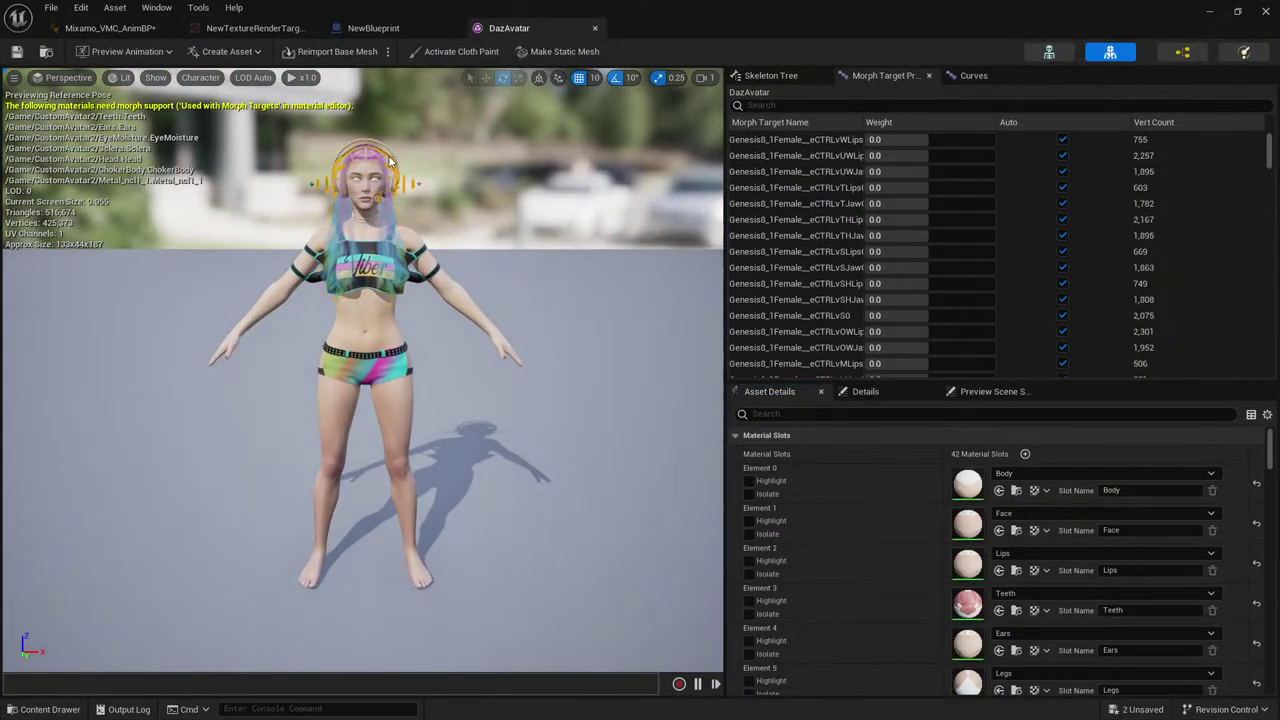
click(386, 150)
click(374, 176)
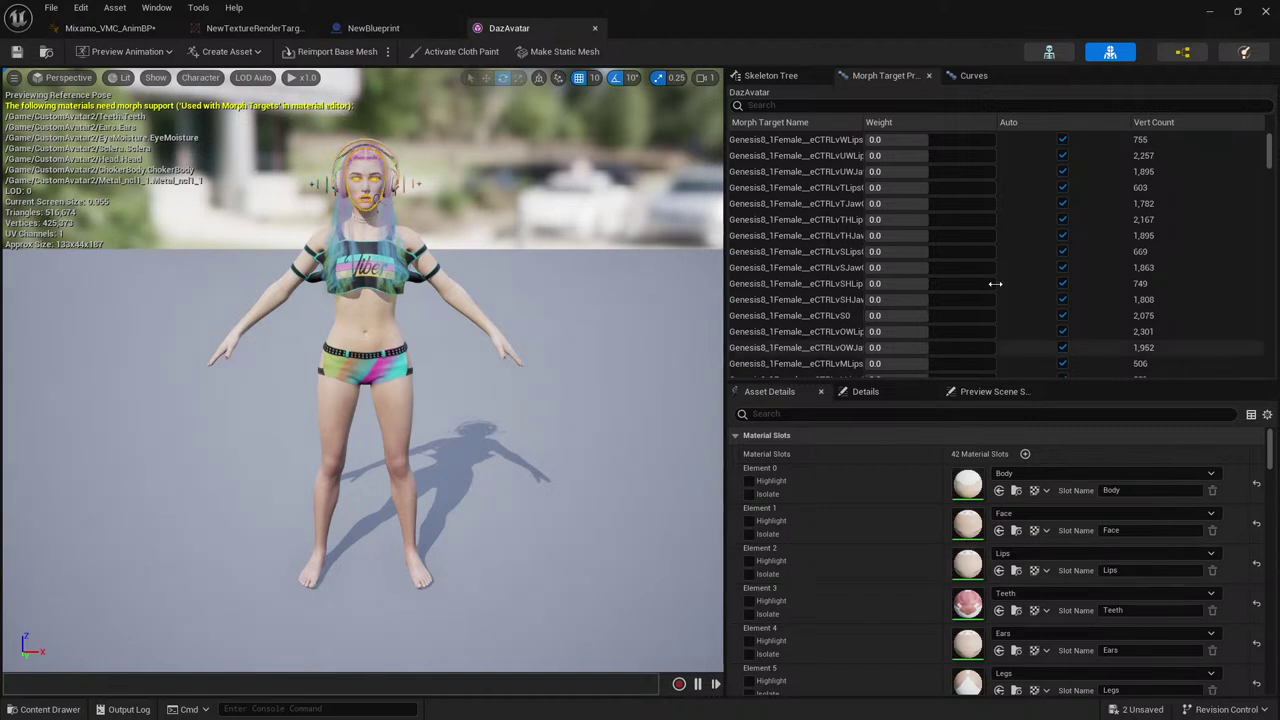
scroll(829, 278, down, 3)
scroll(829, 278, down, 3)
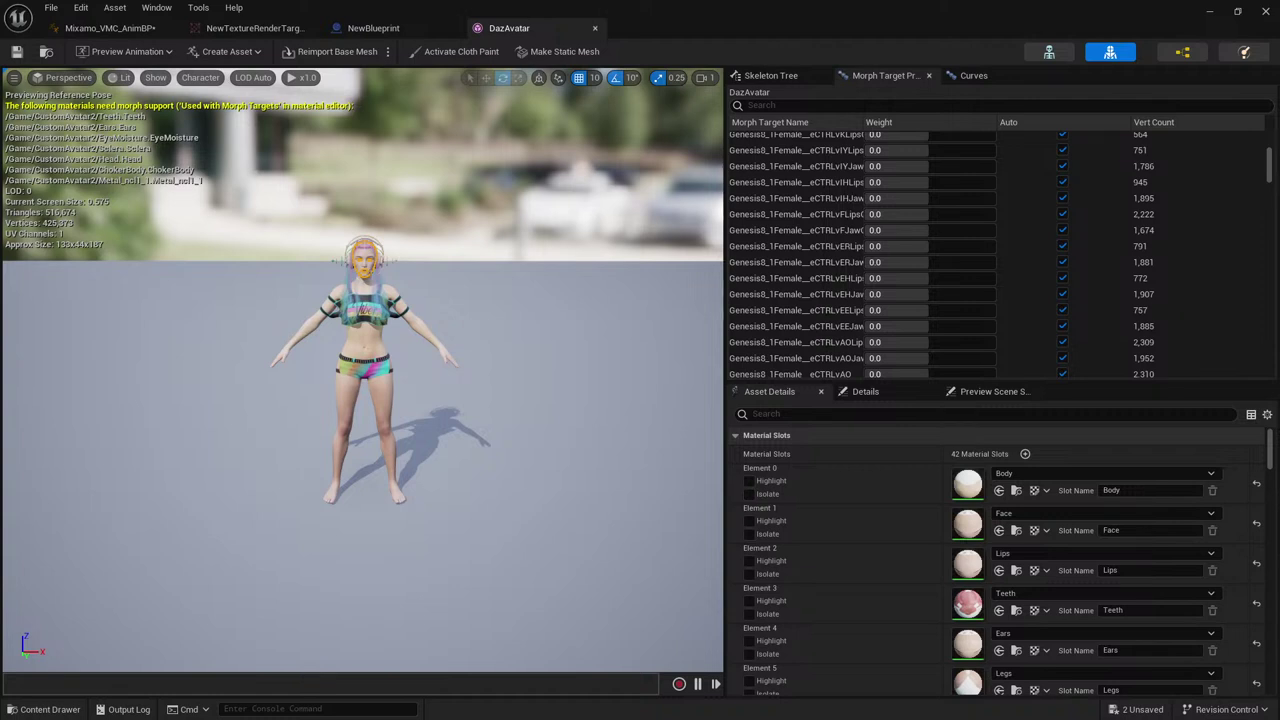
scroll(802, 233, down, 6)
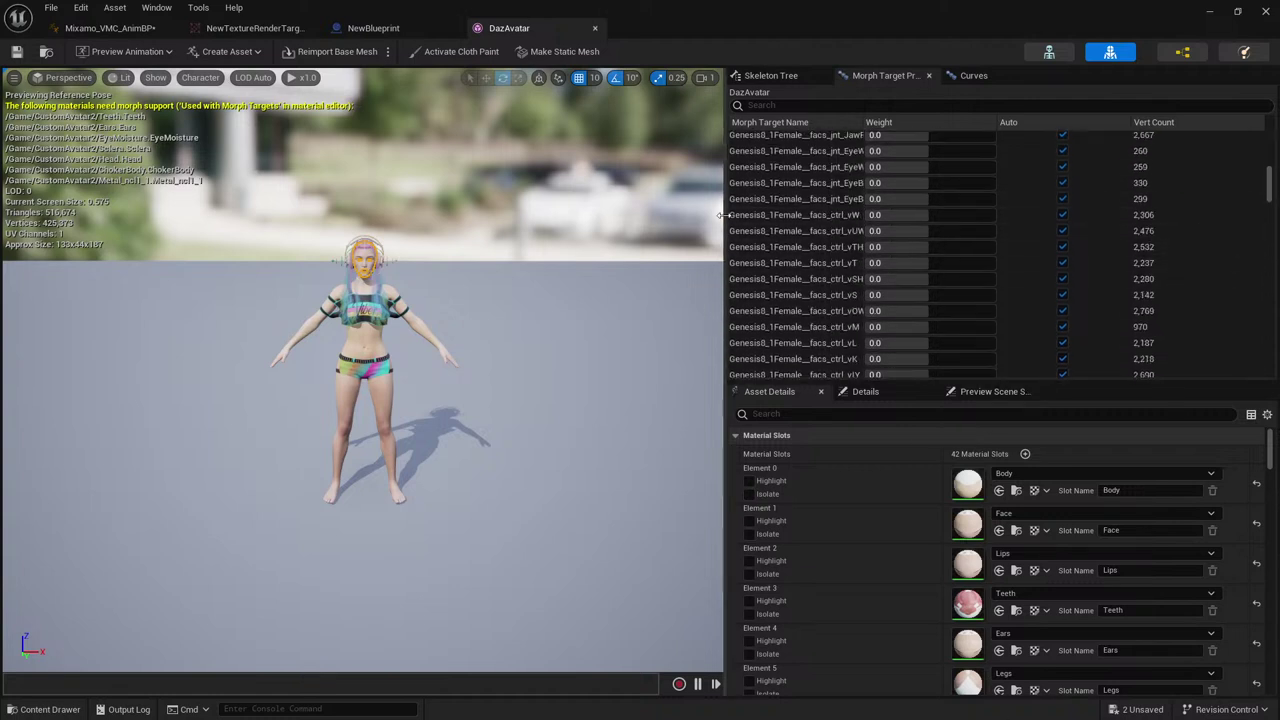
Drag the panel splitter left and widen the Morph Target Name column to show full Genesis8 names.
drag(725, 240, 637, 245)
scroll(900, 250, down, 5)
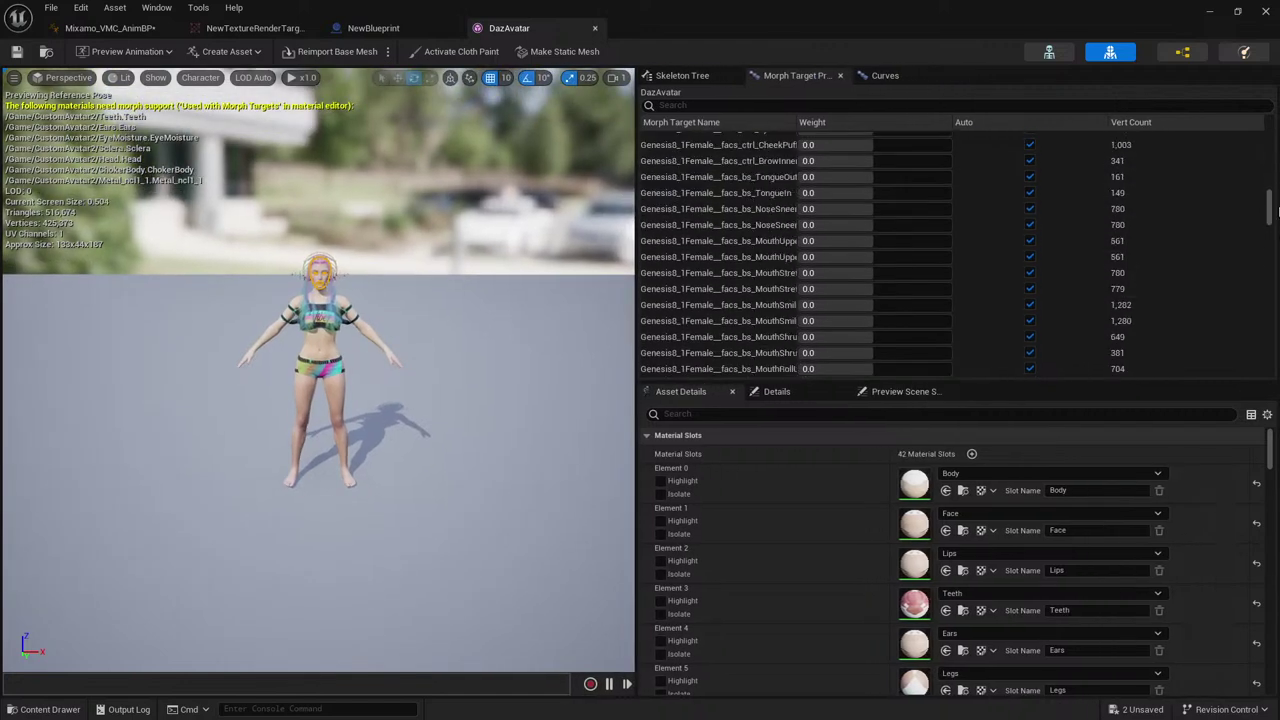
drag(1268, 205, 1269, 150)
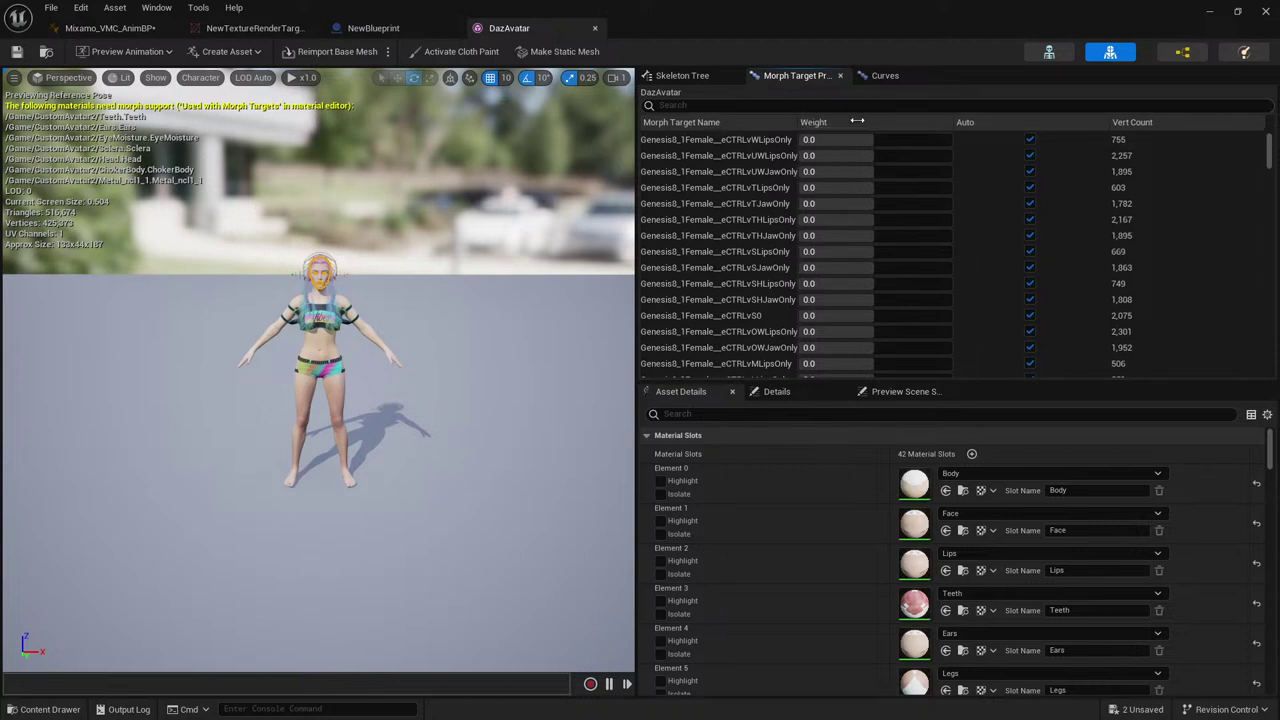
drag(798, 122, 948, 122)
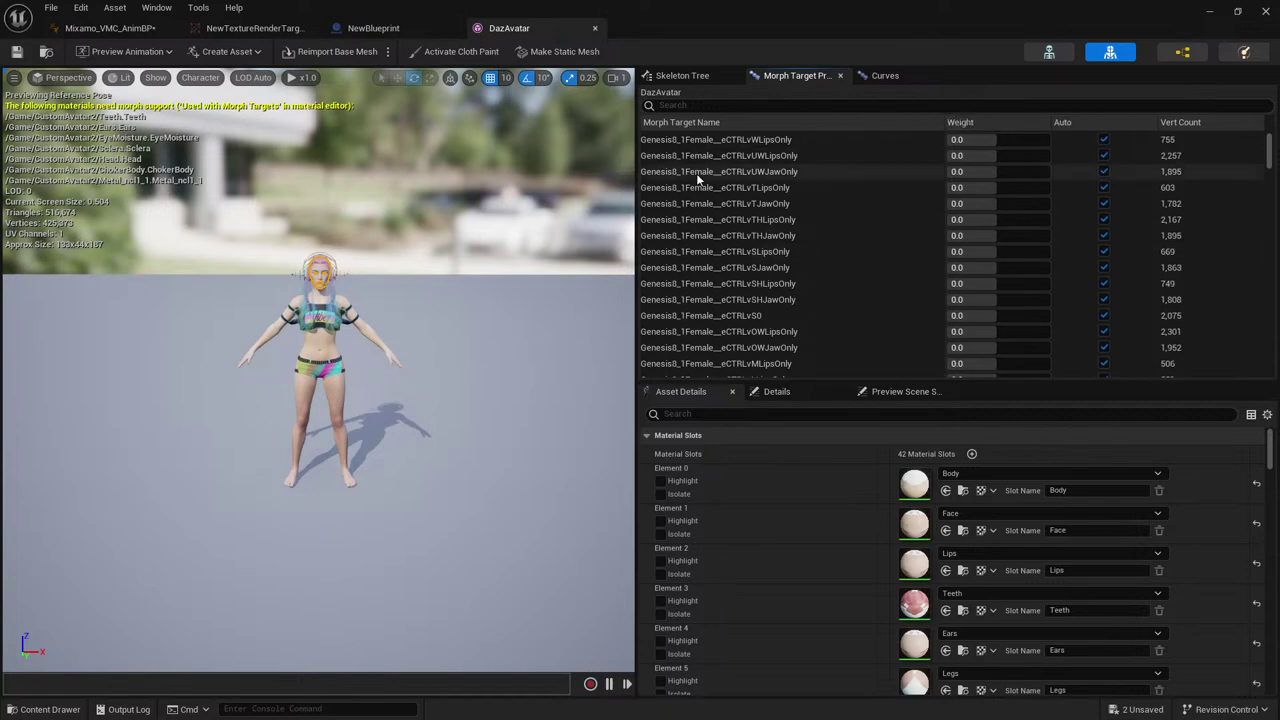
click(262, 28)
Inspect the red-wired node chain in Mixamo_VMC_AnimBP's Event Graph.
click(110, 28)
scroll(891, 421, down, 8)
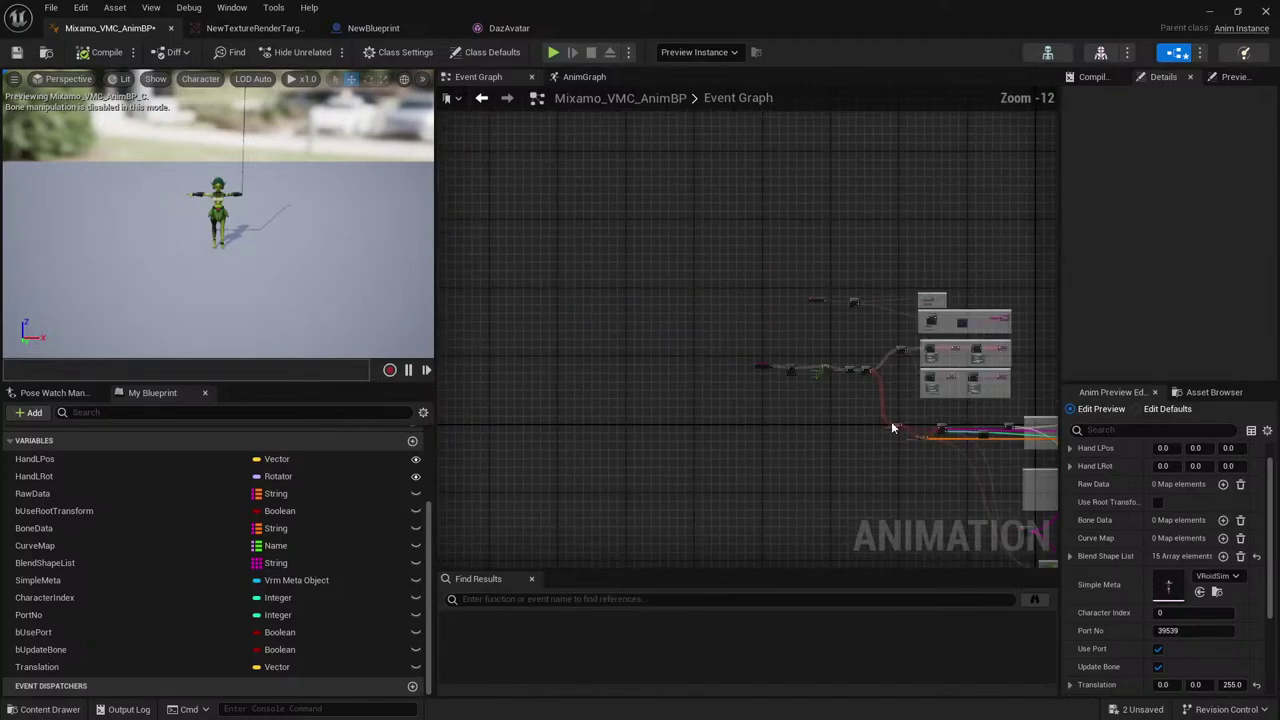
right_drag(891, 428, 751, 384)
scroll(480, 394, up, 7)
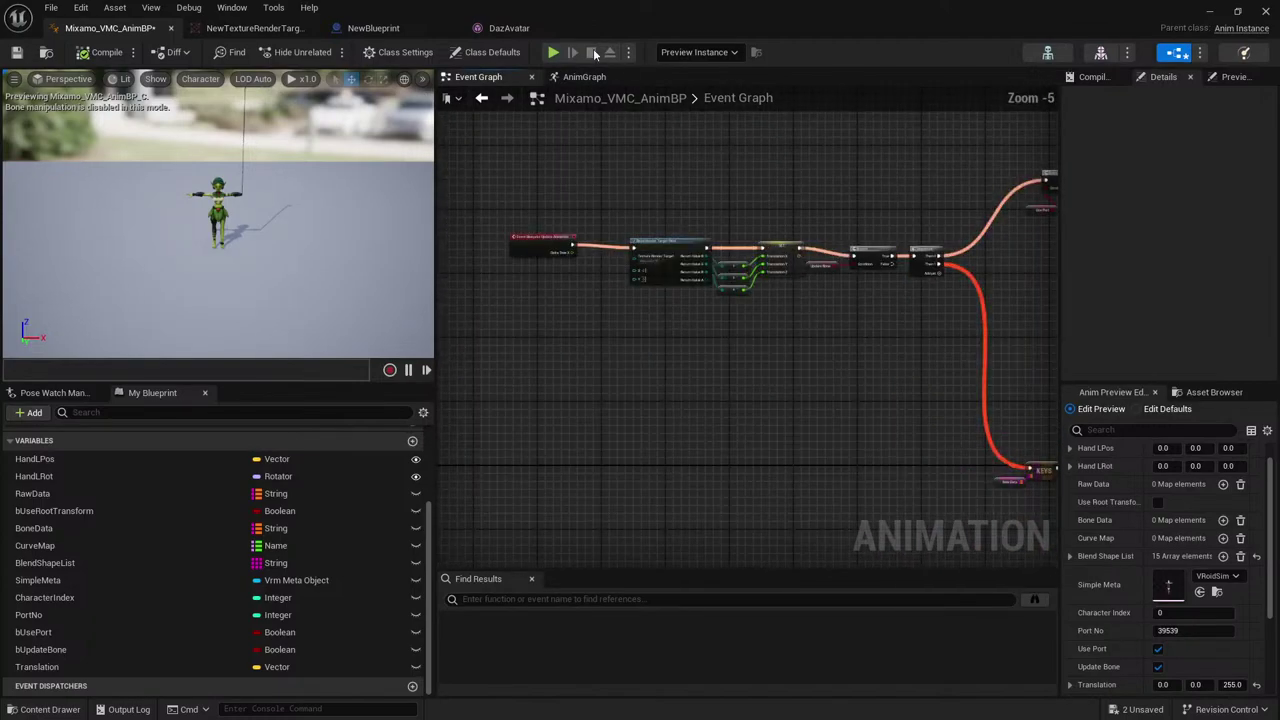
Pan around the AnimGraph to examine its blue-wired and large top nodes.
click(582, 76)
scroll(900, 370, down, 6)
right_drag(932, 334, 512, 279)
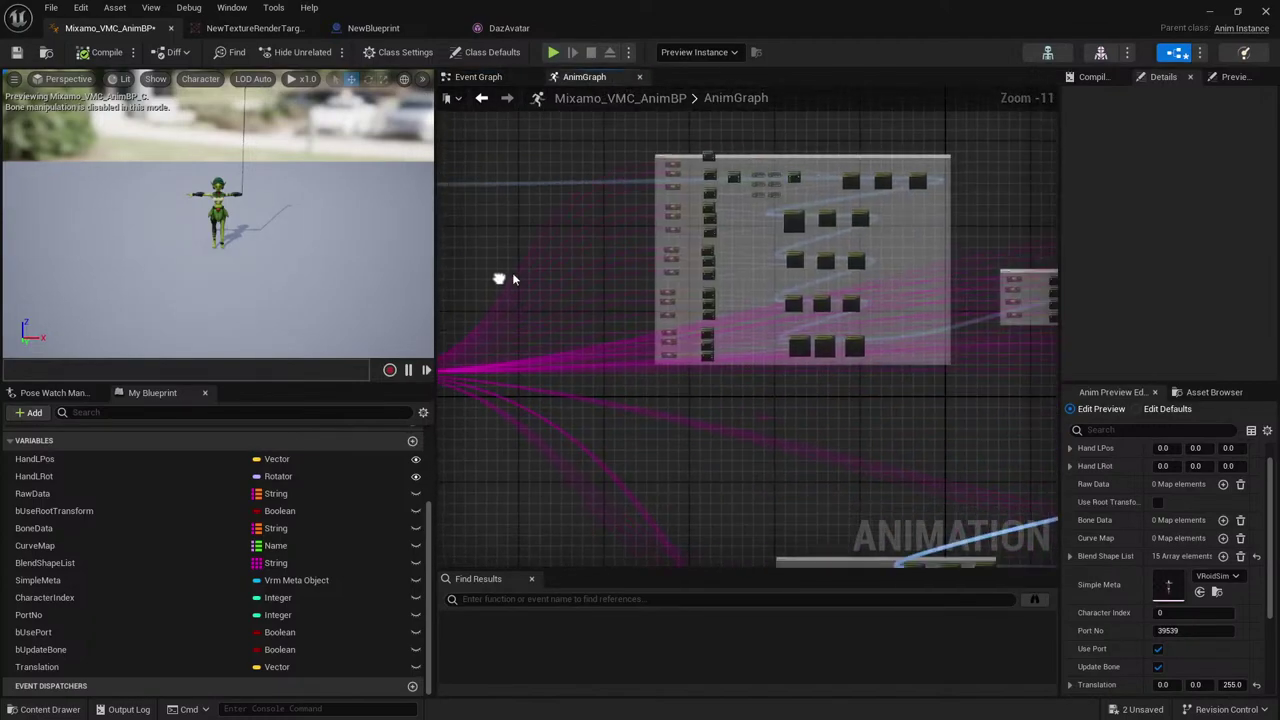
scroll(1014, 434, down, 1)
right_drag(1014, 434, 713, 266)
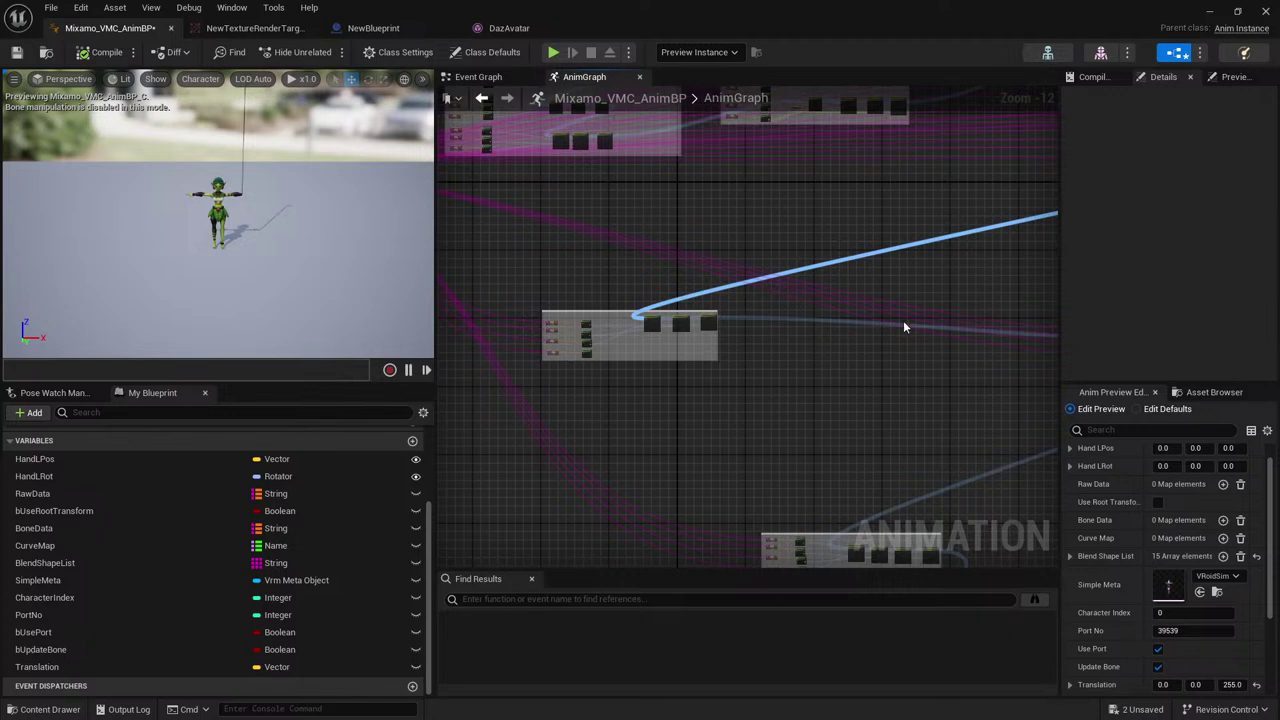
right_drag(694, 387, 918, 367)
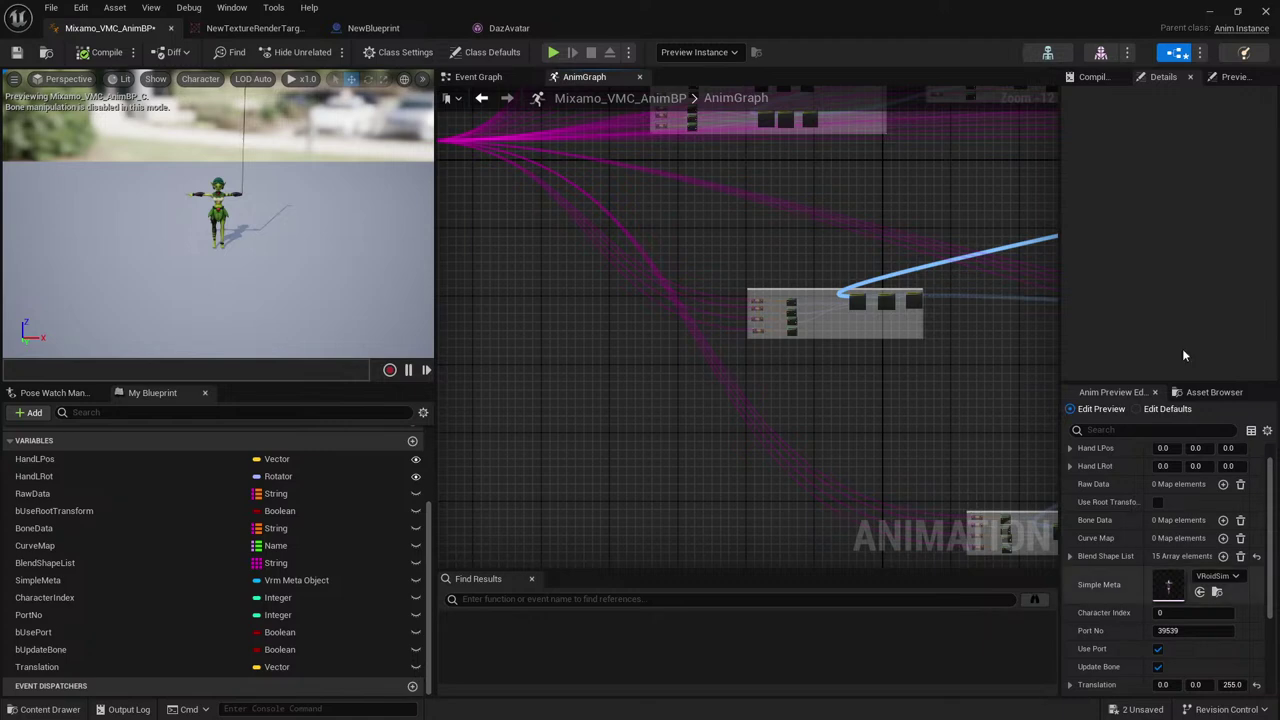
right_drag(869, 362, 695, 484)
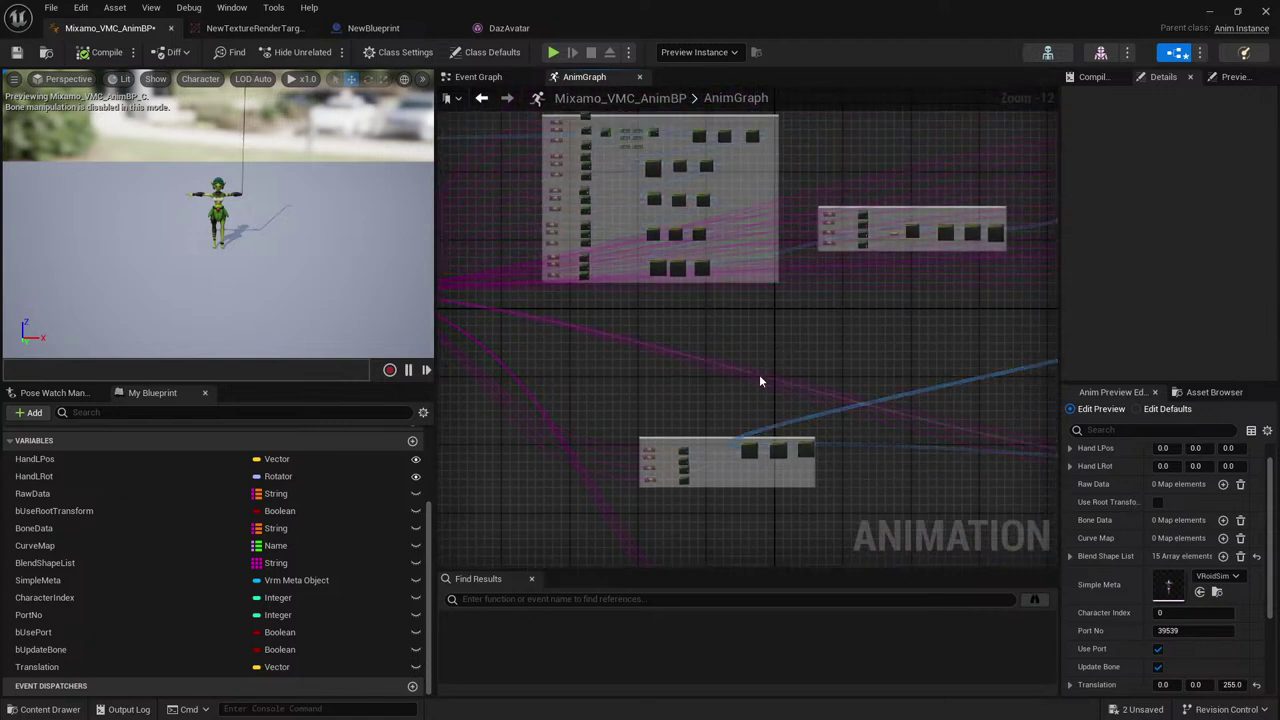
mouse_move(740, 440)
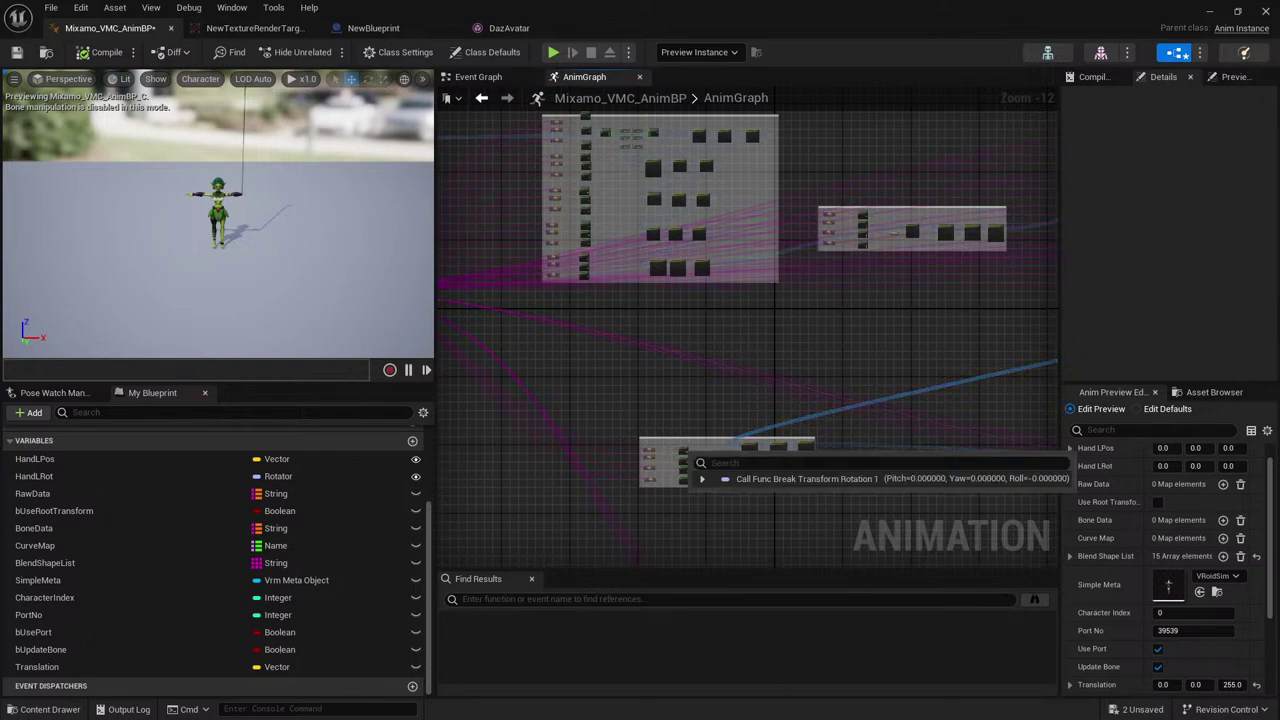